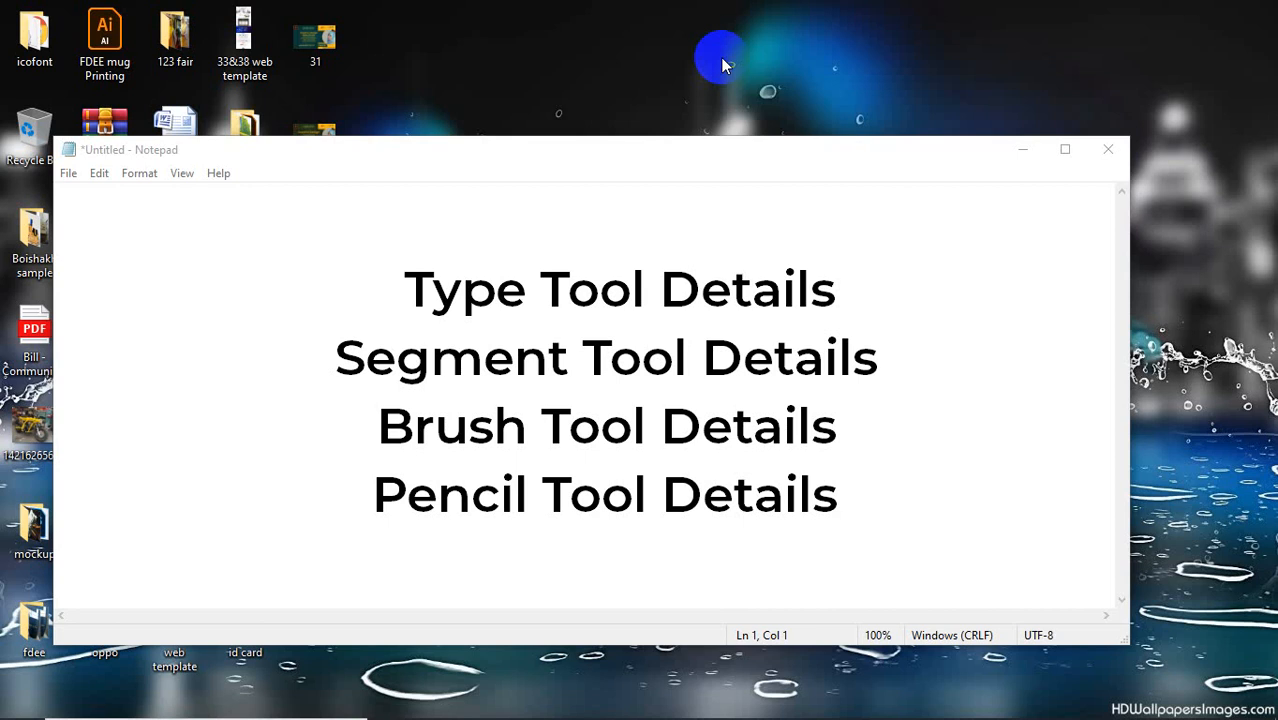
Step: Minimize the Notepad window, switch to the maximized Google Meet window and stop presenting the screen
{"action": "left_click", "coordinate": [1012, 156]}
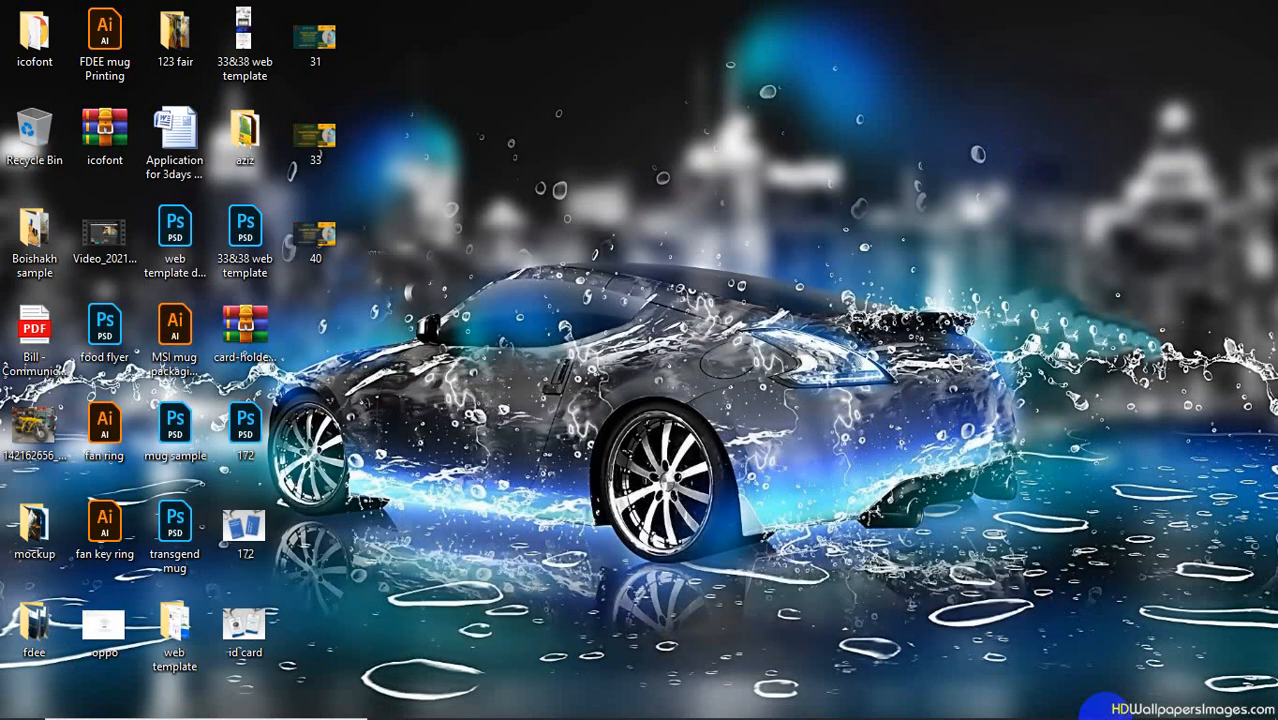
{"action": "mouse_move", "coordinate": [712, 700]}
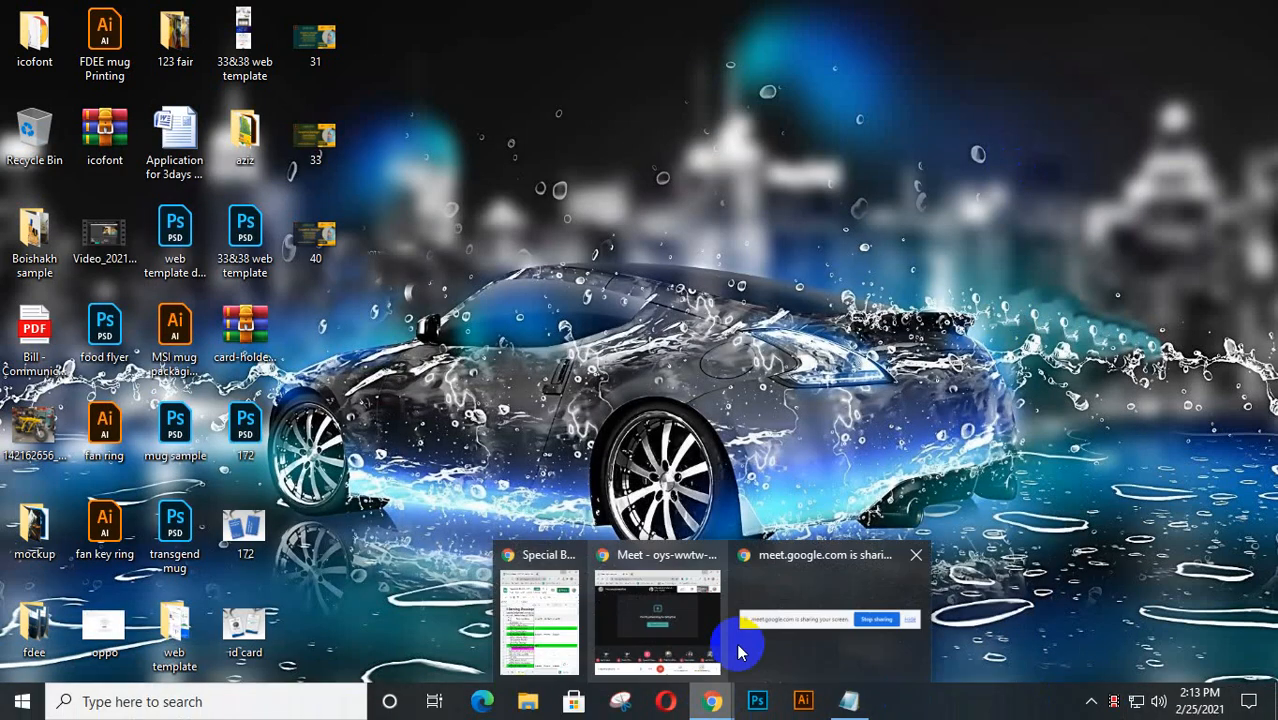
{"action": "left_click", "coordinate": [645, 625]}
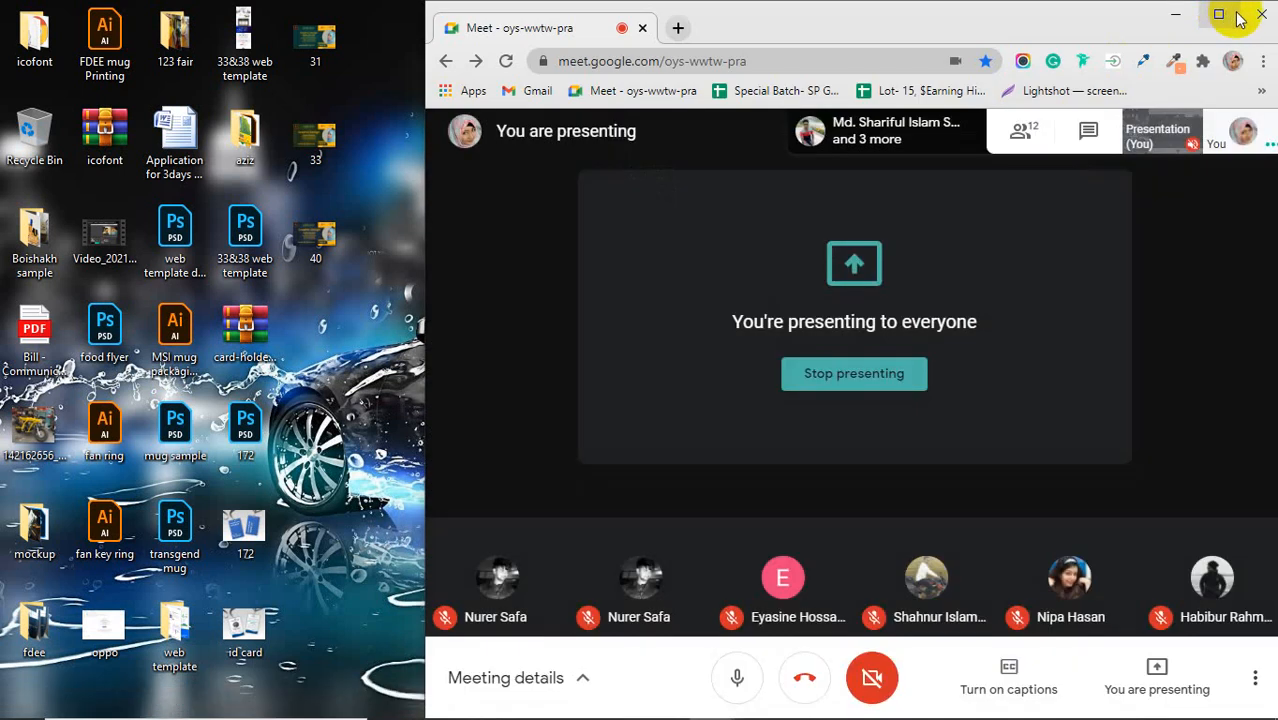
{"action": "left_click", "coordinate": [1228, 15]}
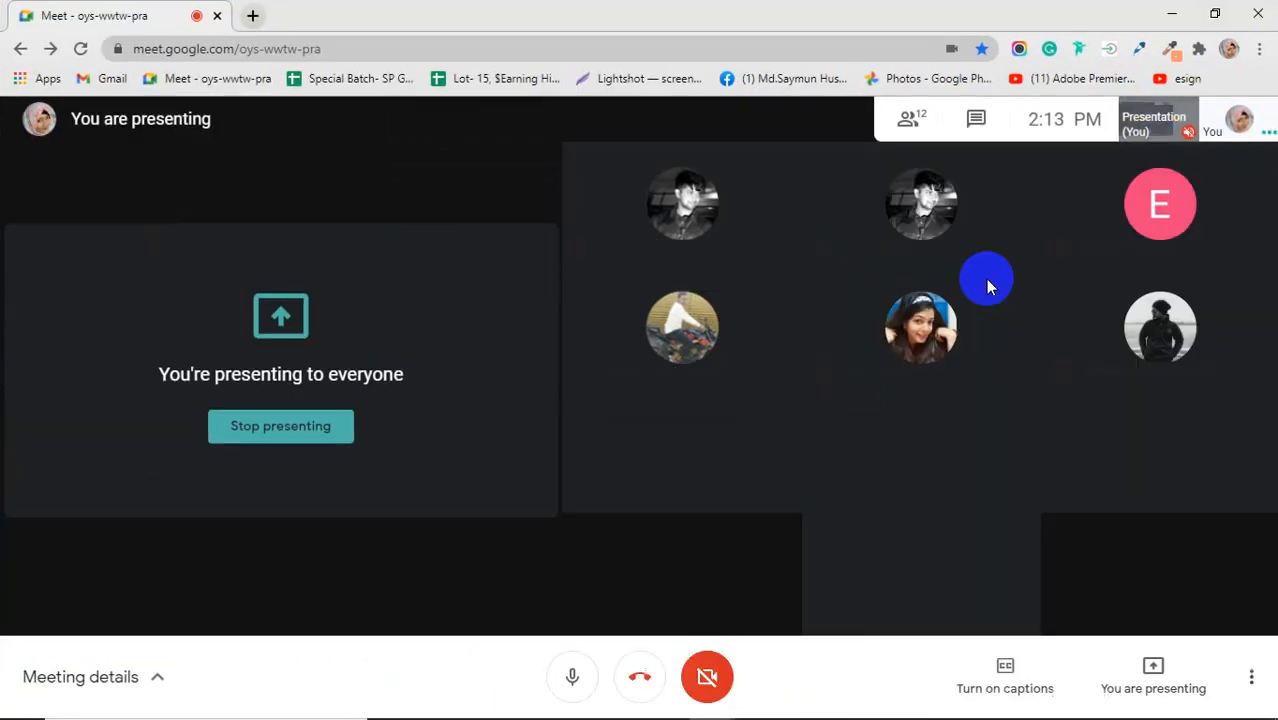
{"action": "left_click", "coordinate": [258, 448]}
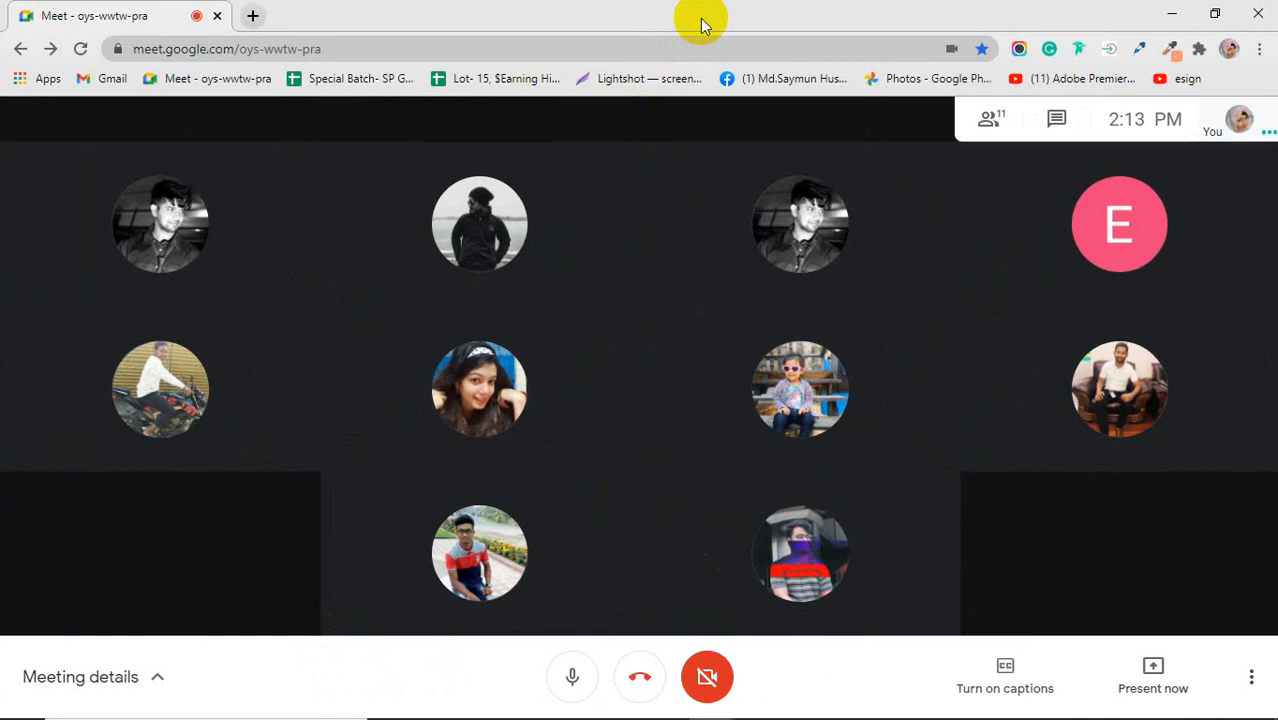
Step: Mute the unmuted attendee near the end of the meeting's participant list for everyone, and close the list
{"action": "mouse_move", "coordinate": [910, 338]}
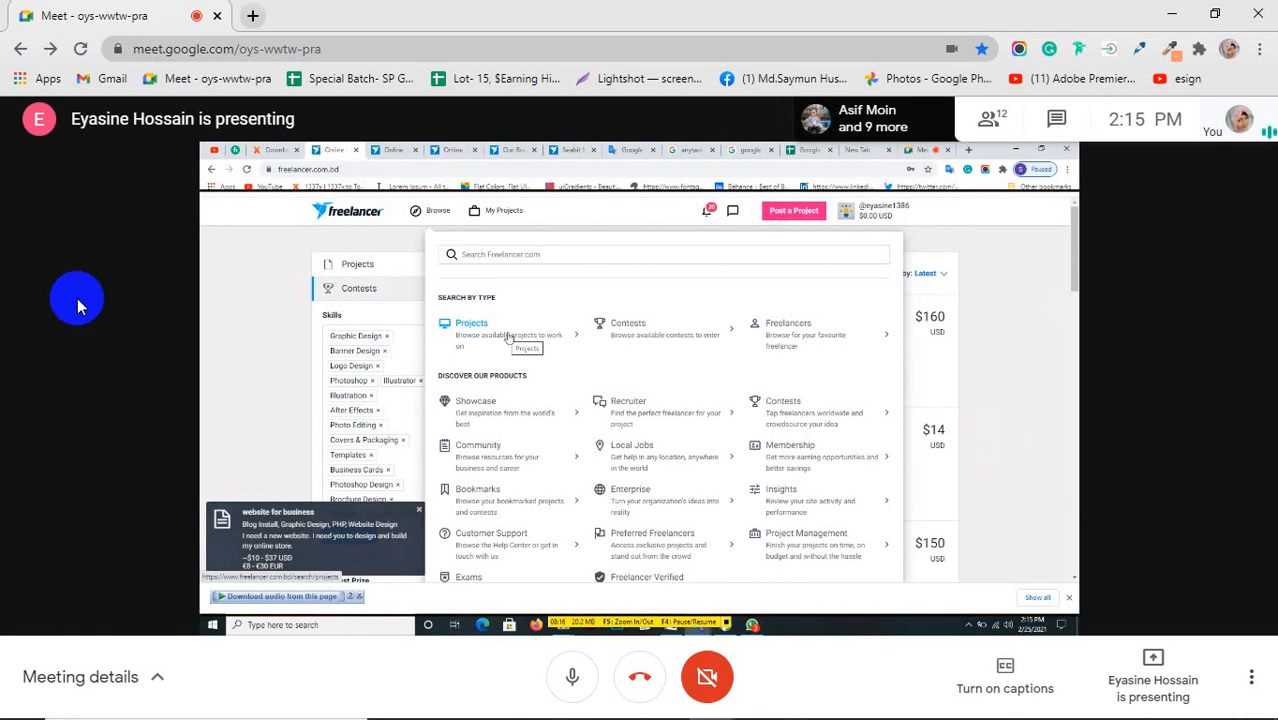
{"action": "left_click", "coordinate": [990, 135]}
{"action": "scroll", "coordinate": [1145, 435], "scroll_direction": "down", "scroll_amount": 2}
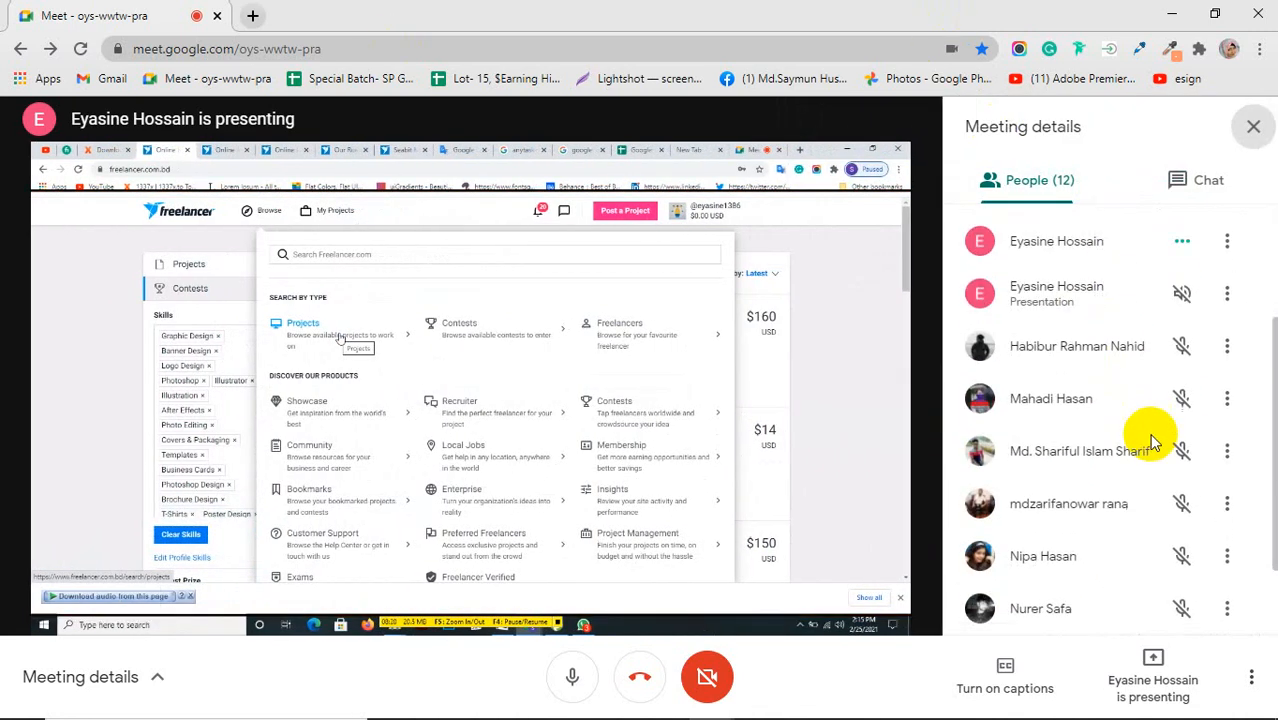
{"action": "scroll", "coordinate": [1150, 440], "scroll_direction": "down", "scroll_amount": 2}
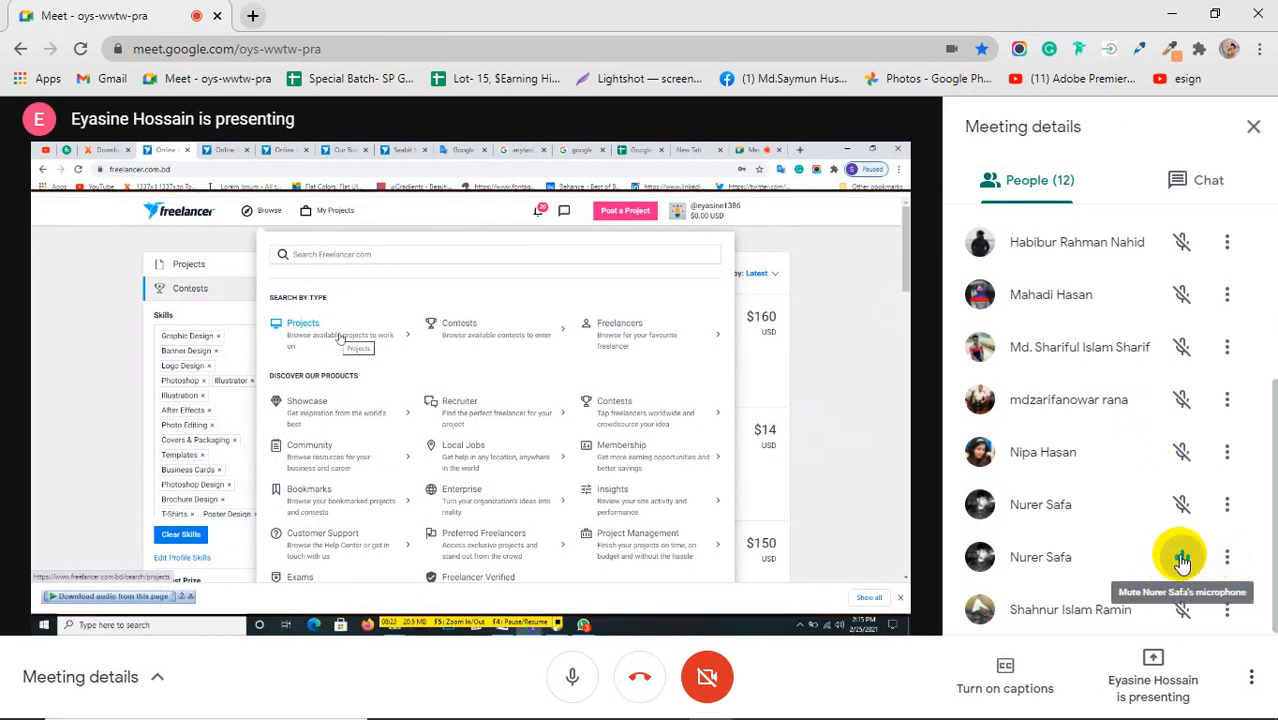
{"action": "left_click", "coordinate": [1182, 562]}
{"action": "left_click", "coordinate": [745, 436]}
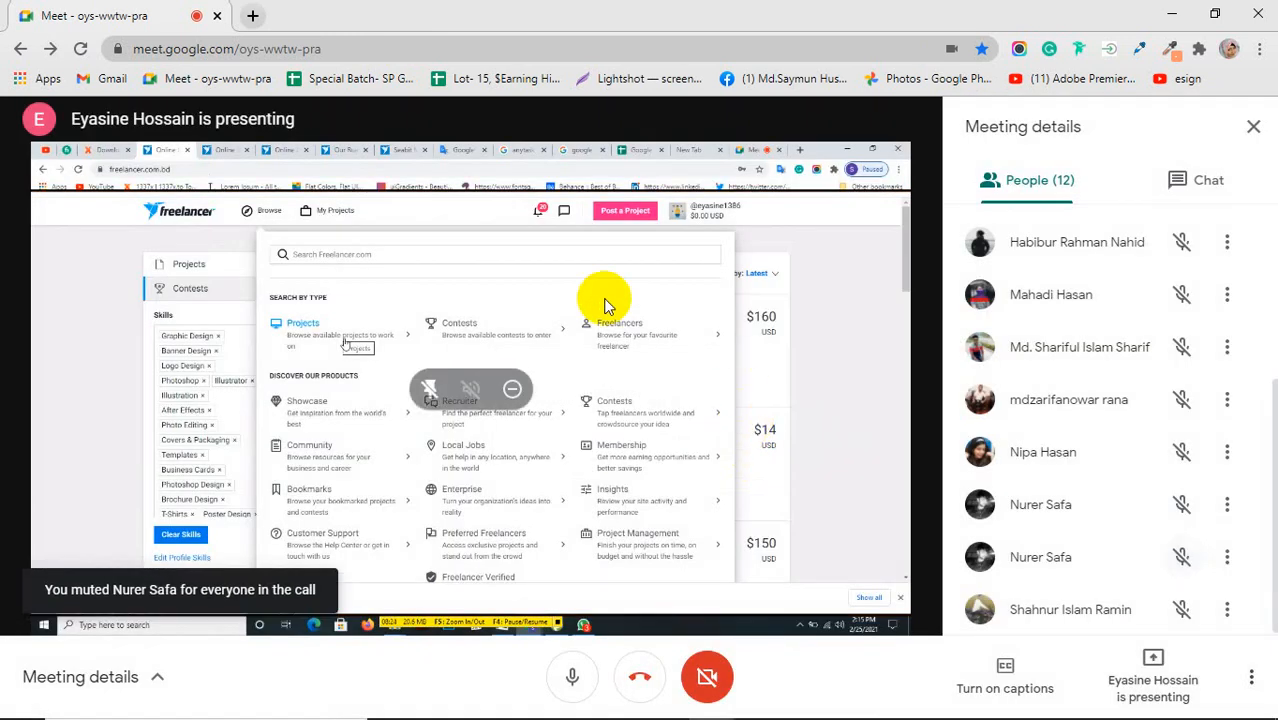
{"action": "left_click", "coordinate": [1253, 127]}
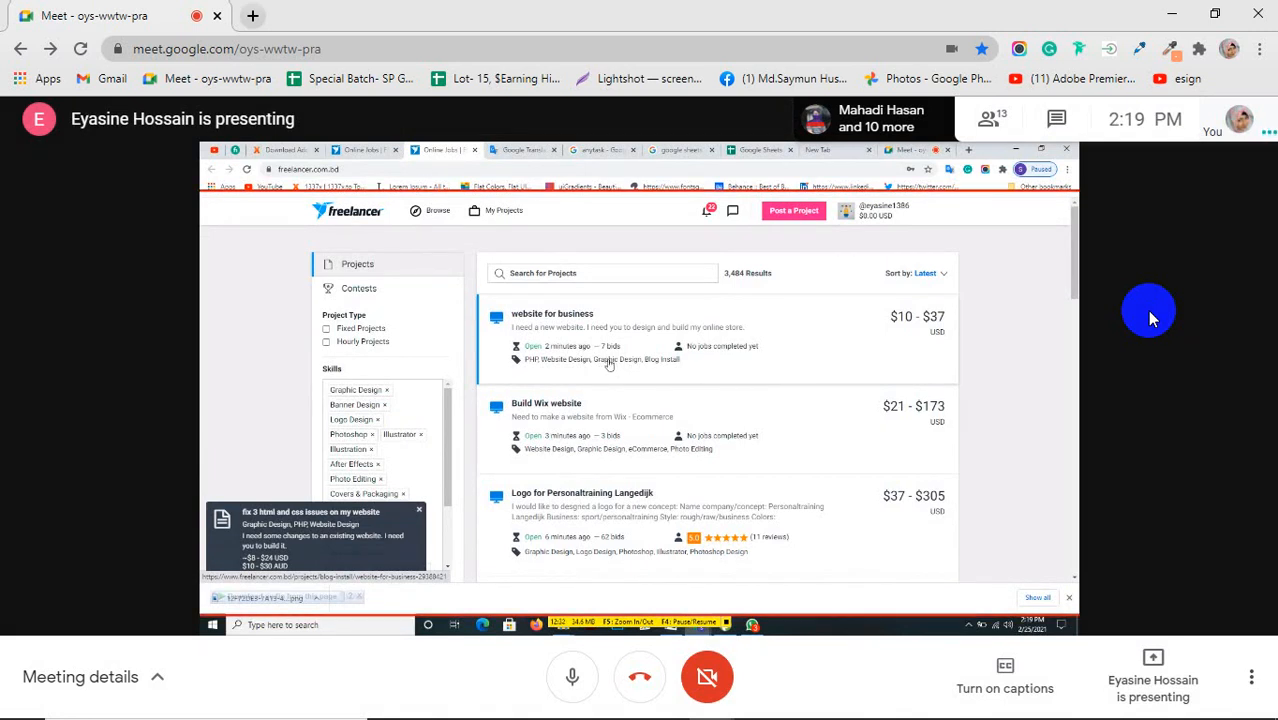
Step: Check the microphone status of everyone in the meeting's participant list, and close the list
{"action": "left_click", "coordinate": [990, 122]}
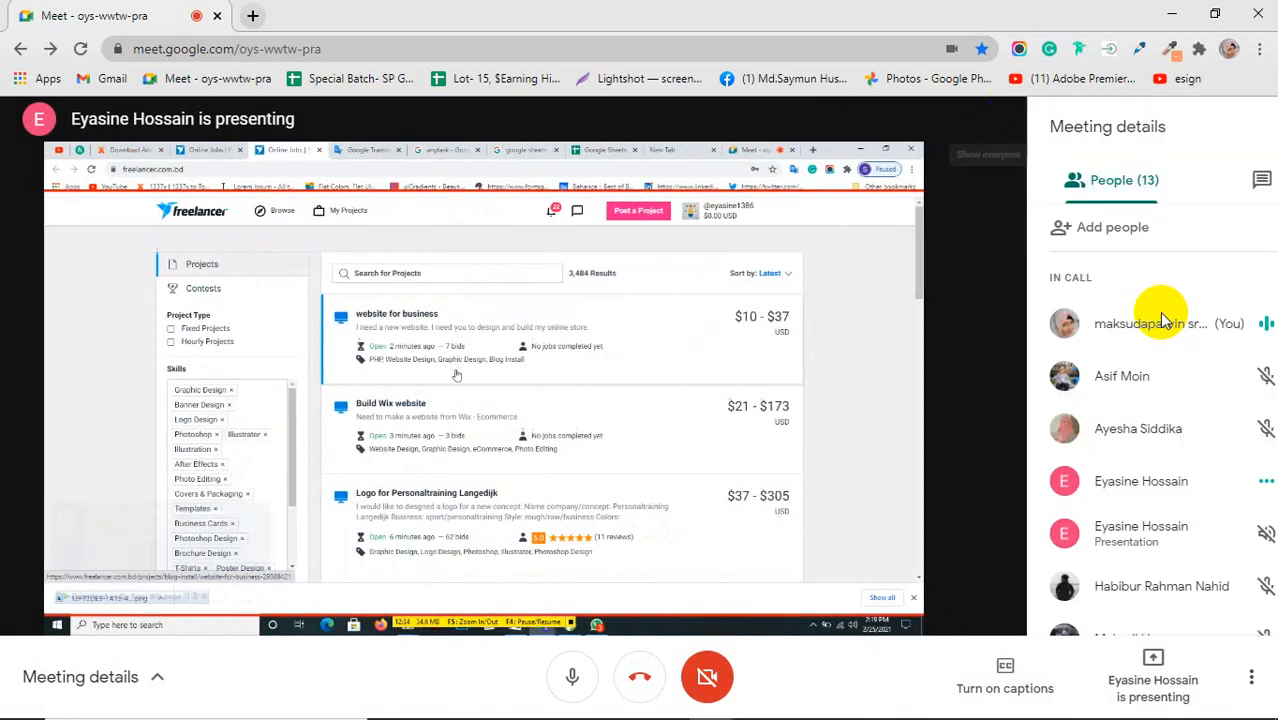
{"action": "scroll", "coordinate": [1135, 386], "scroll_direction": "down", "scroll_amount": 5}
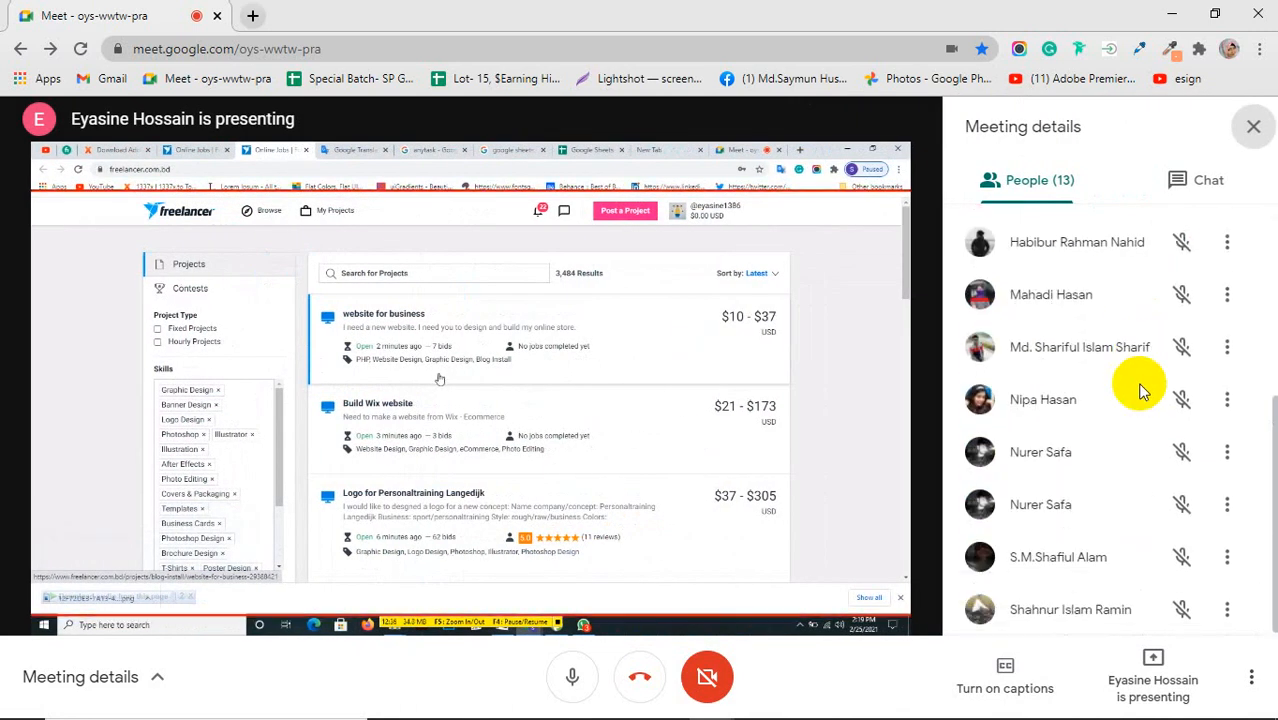
{"action": "scroll", "coordinate": [1140, 388], "scroll_direction": "up", "scroll_amount": 5}
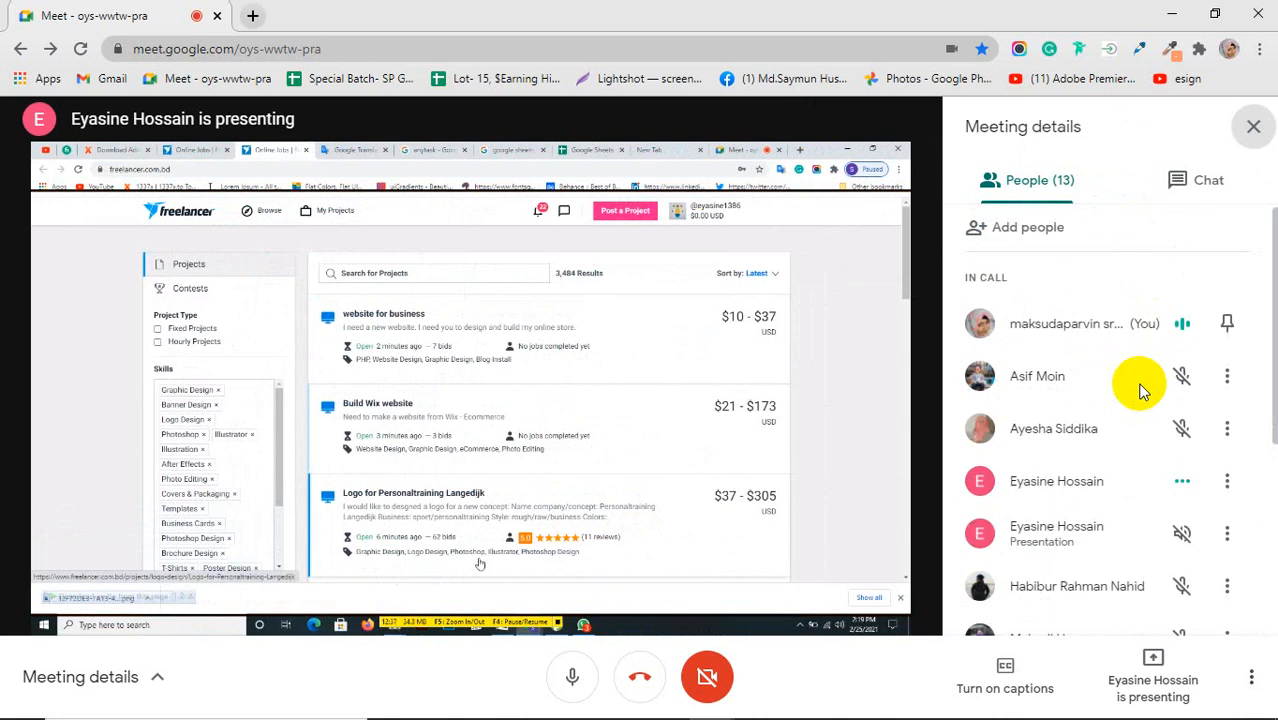
{"action": "left_click", "coordinate": [1252, 127]}
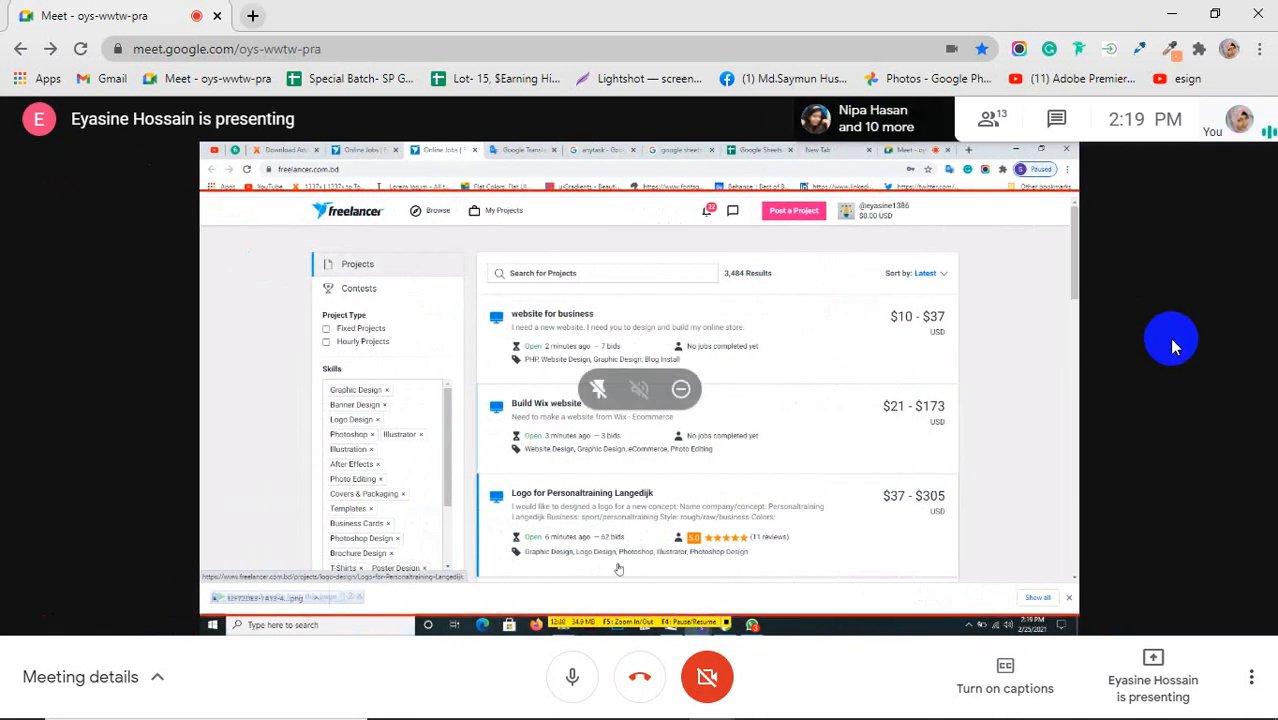
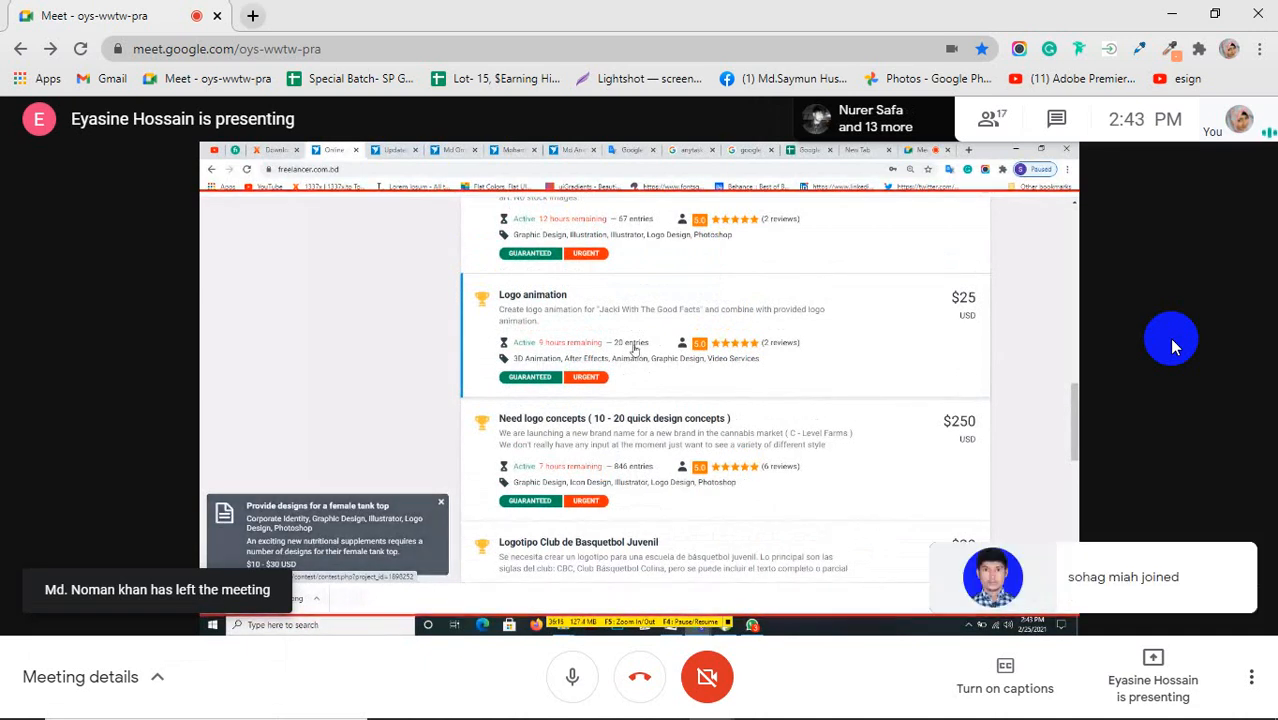
Step: Mute the presenting participant's microphone for everyone in the call, and close the participant list
{"action": "left_click", "coordinate": [985, 121]}
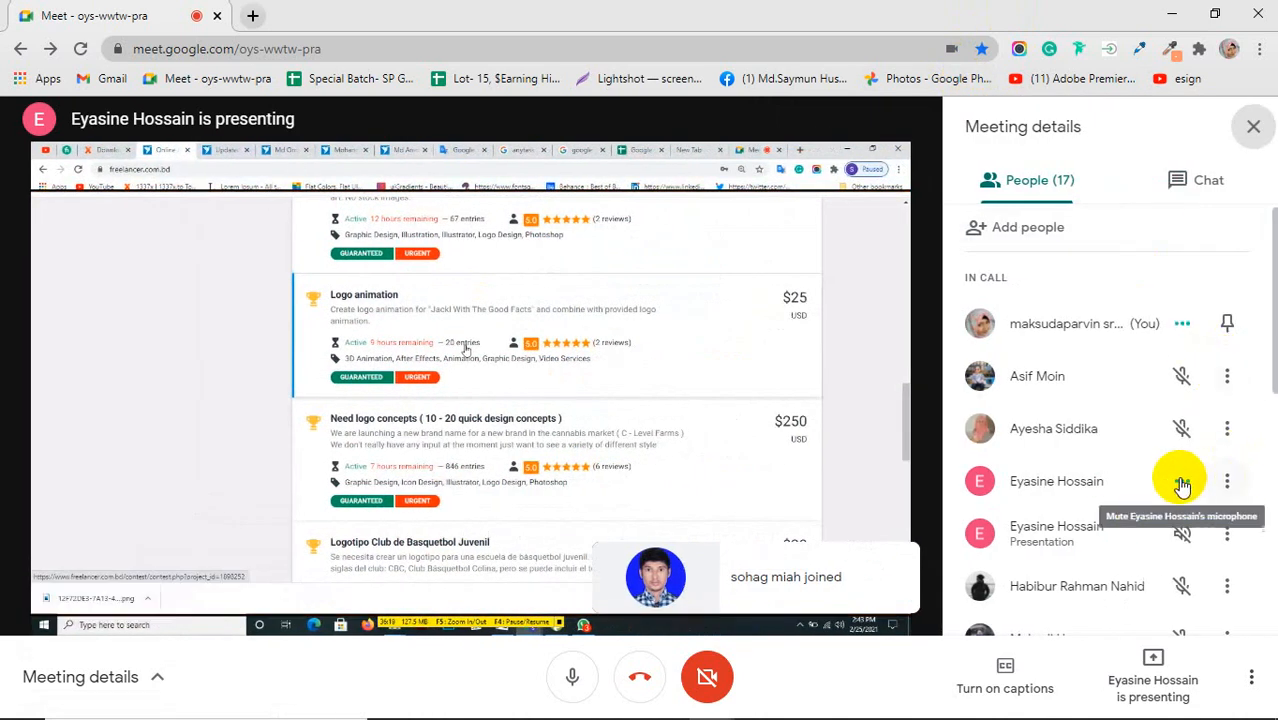
{"action": "left_click", "coordinate": [1180, 484]}
{"action": "left_click", "coordinate": [745, 445]}
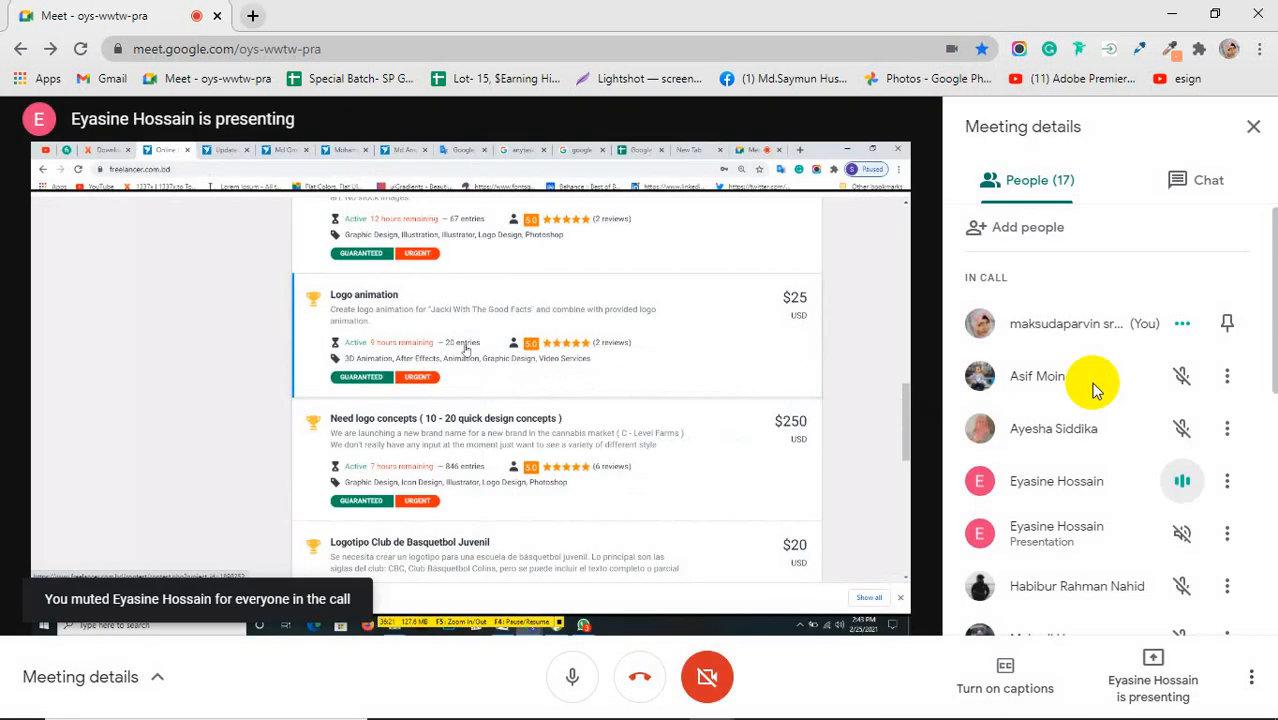
{"action": "left_click", "coordinate": [1251, 127]}
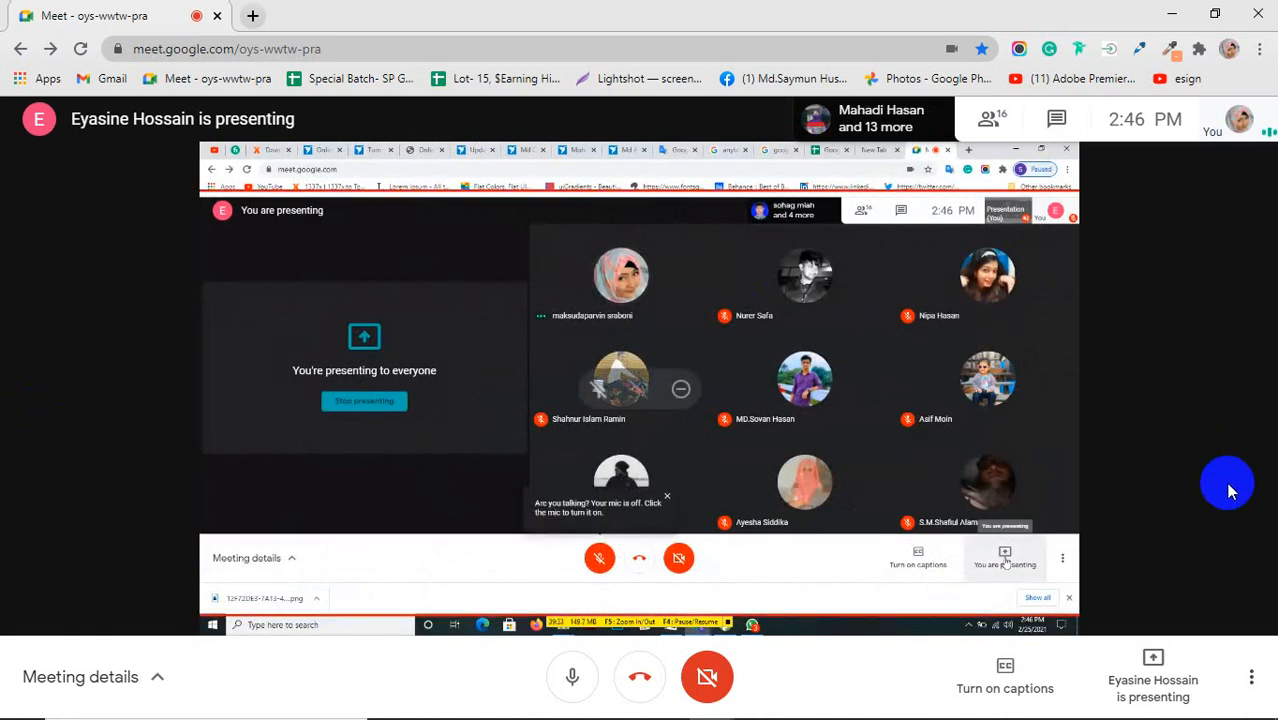
Step: Launch Illustrator, share the entire screen in the Google Meet call and hide the sharing notice
{"action": "mouse_move", "coordinate": [836, 716]}
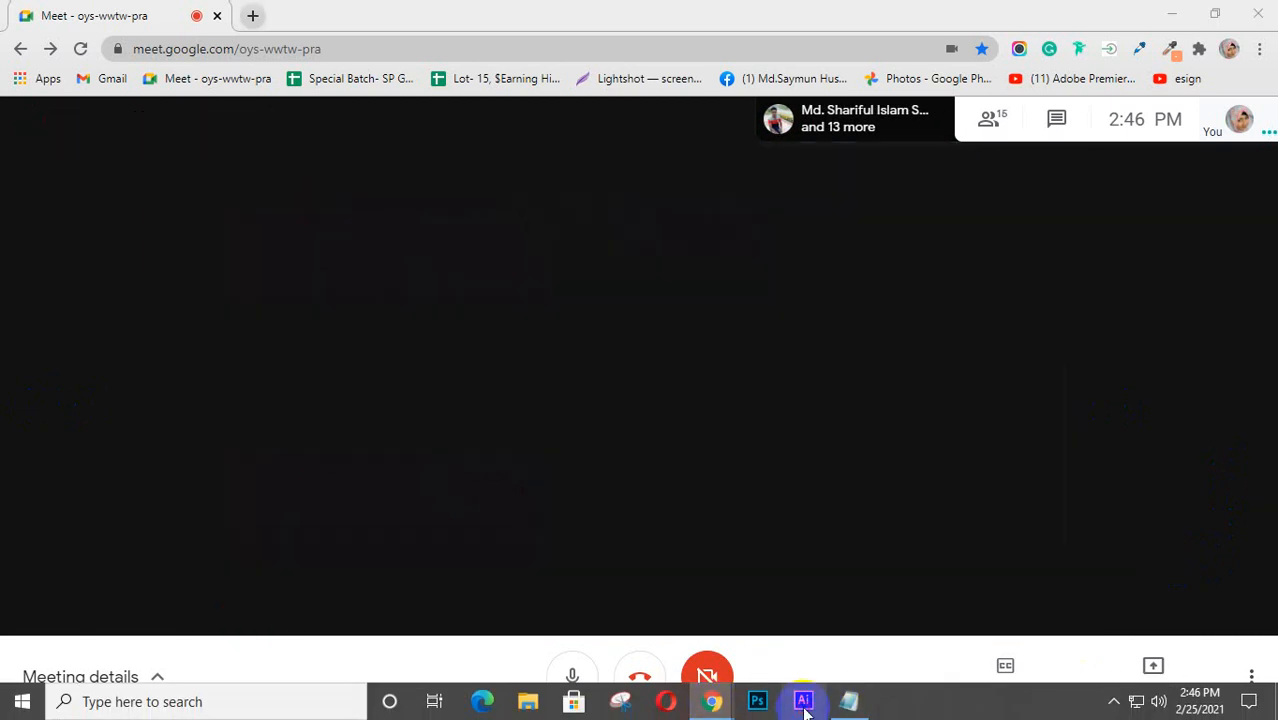
{"action": "left_click", "coordinate": [804, 703]}
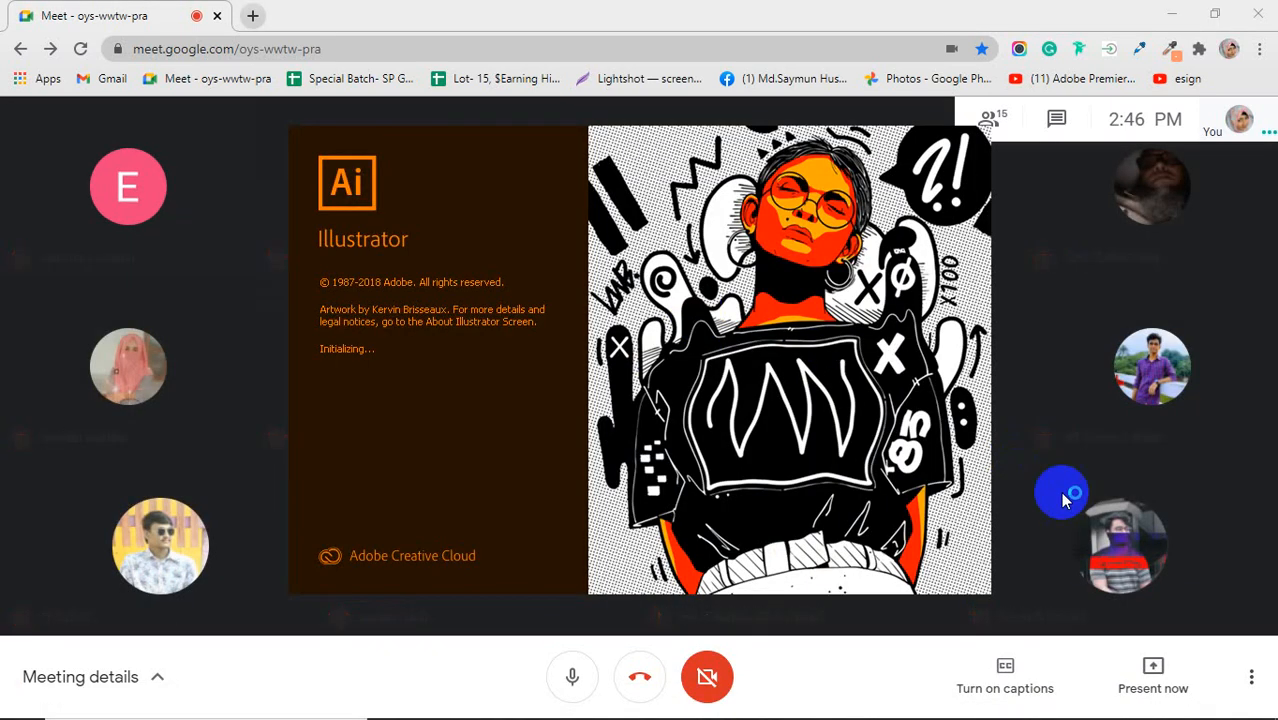
{"action": "left_click", "coordinate": [1153, 677]}
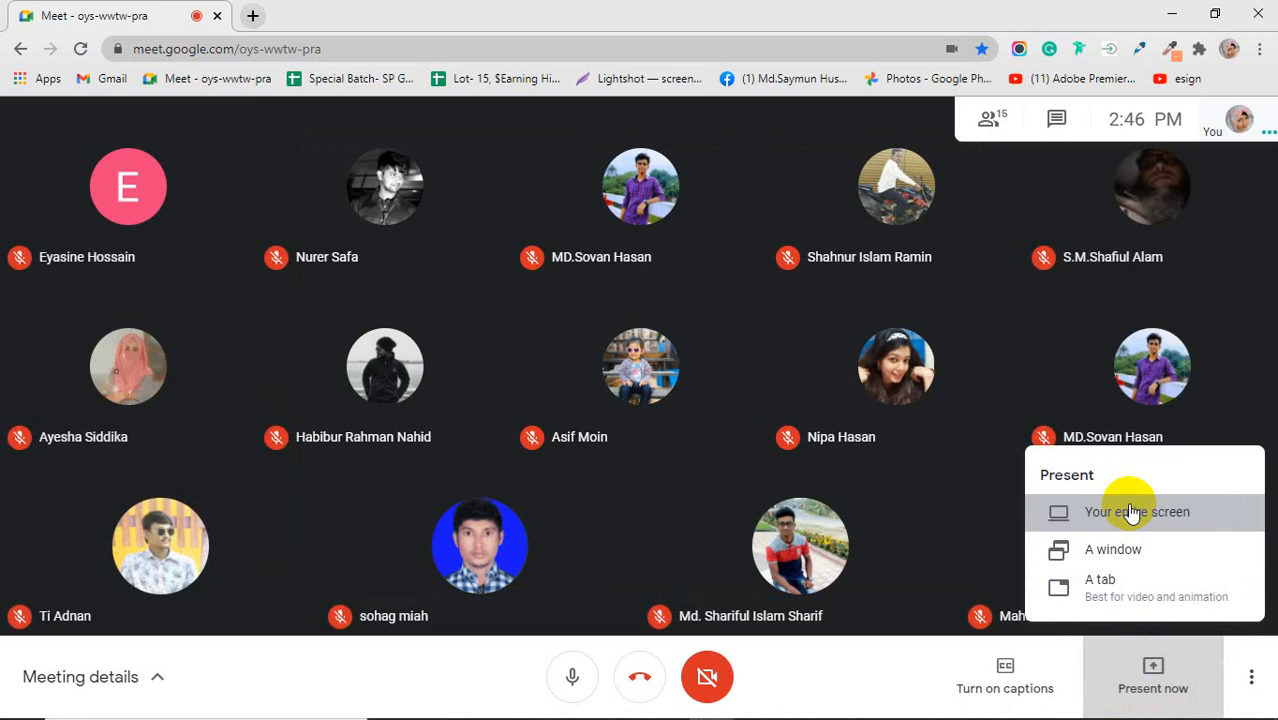
{"action": "left_click", "coordinate": [1131, 513]}
{"action": "left_click", "coordinate": [670, 330]}
{"action": "left_click", "coordinate": [805, 446]}
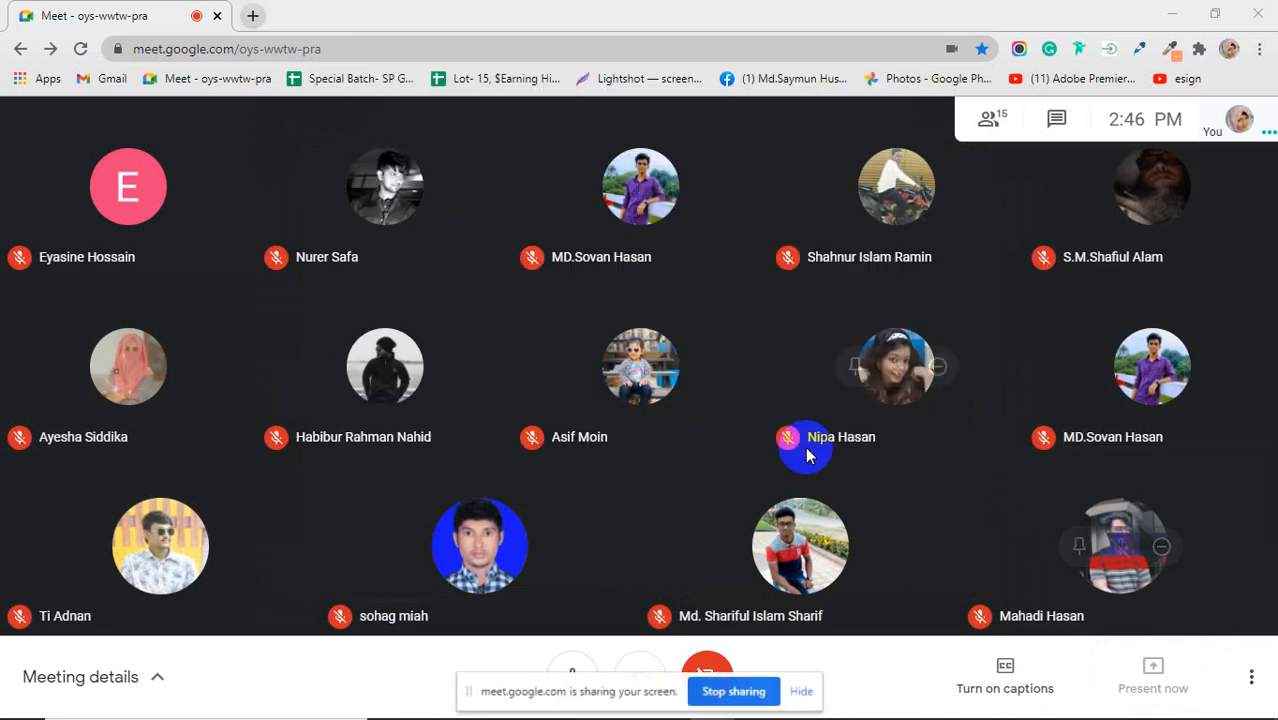
{"action": "left_click", "coordinate": [801, 691]}
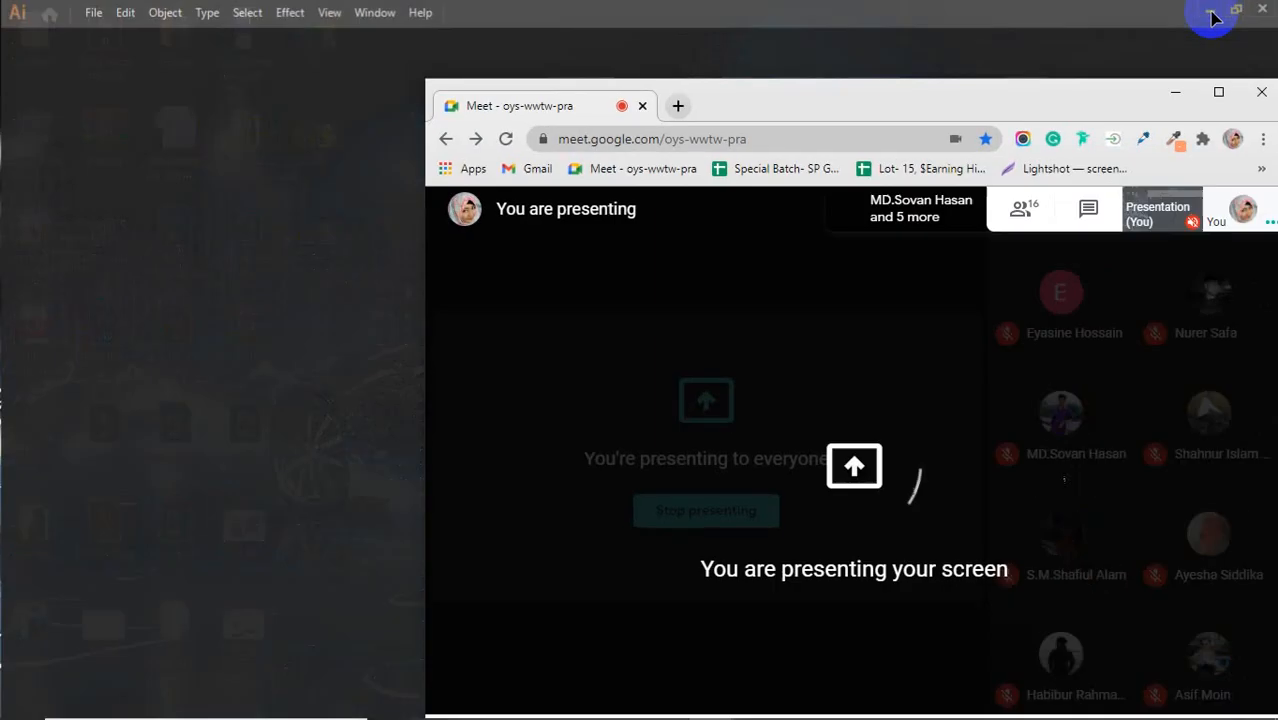
Step: Narrow the Google Meet window and restore Illustrator to a smaller window that leaves the edge of the meeting visible
{"action": "left_click", "coordinate": [1212, 16]}
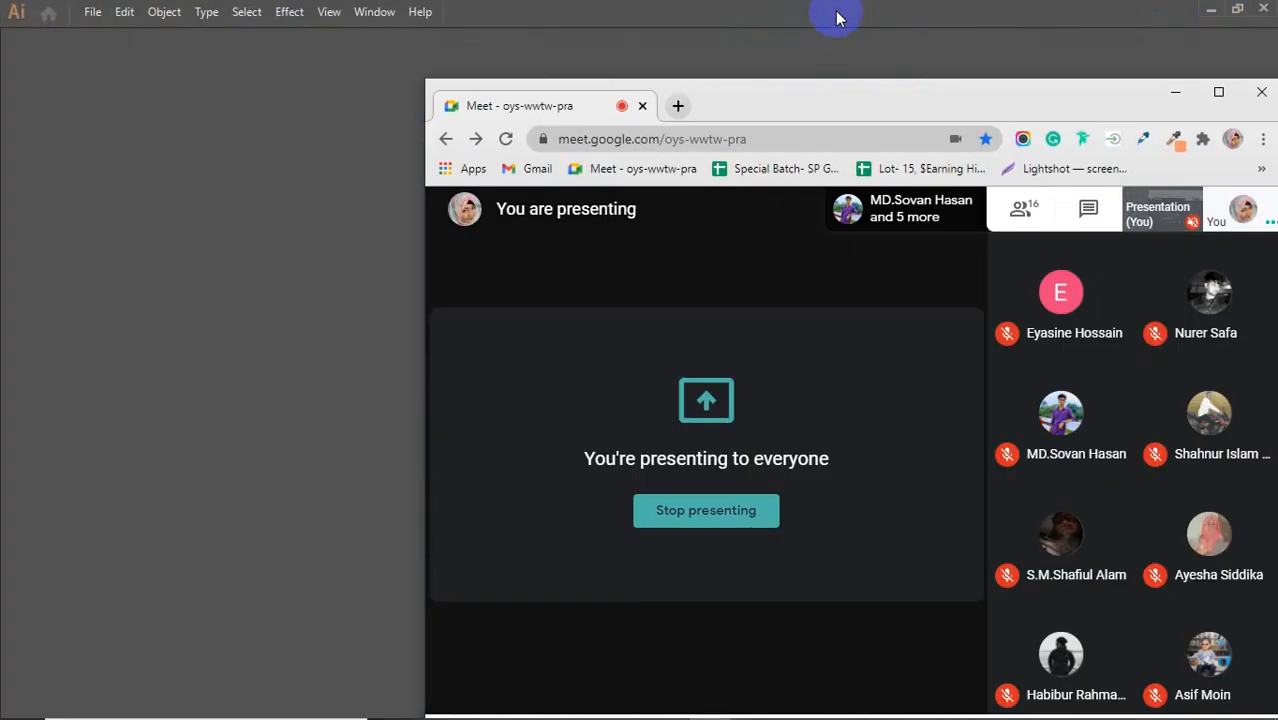
{"action": "left_click_drag", "start_coordinate": [828, 4], "coordinate": [827, 2]}
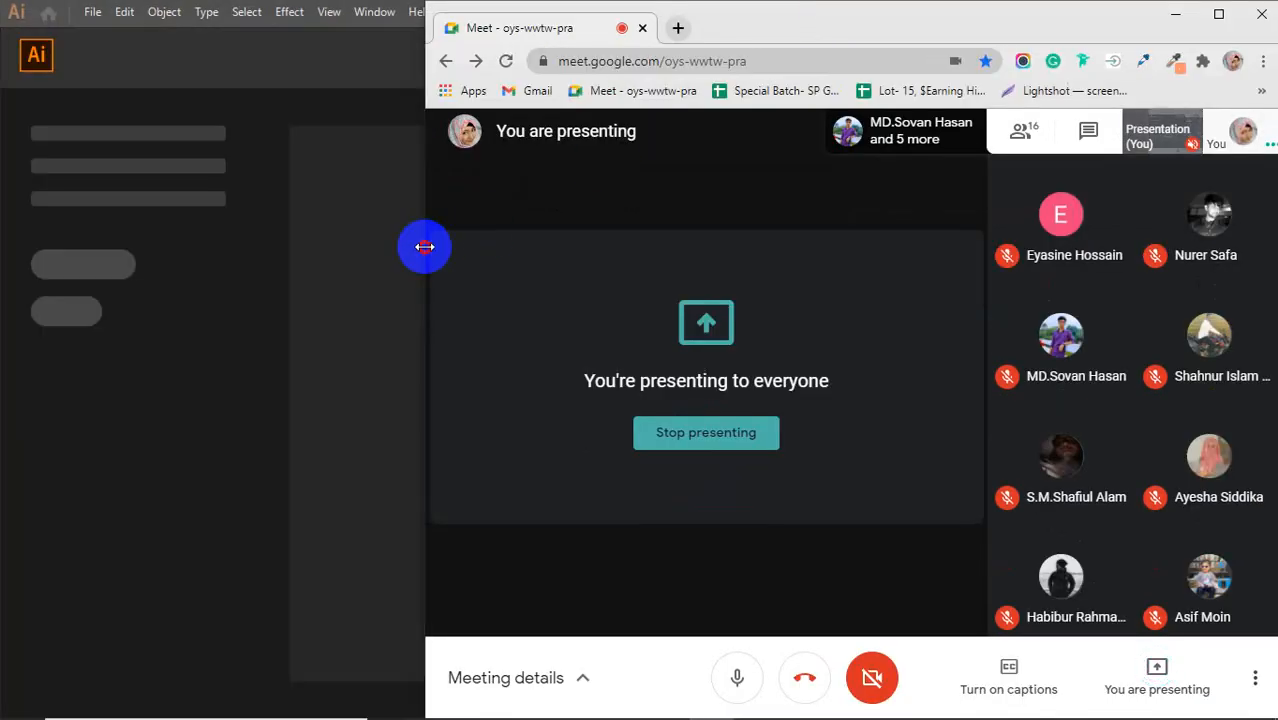
{"action": "left_click_drag", "start_coordinate": [425, 246], "coordinate": [815, 246]}
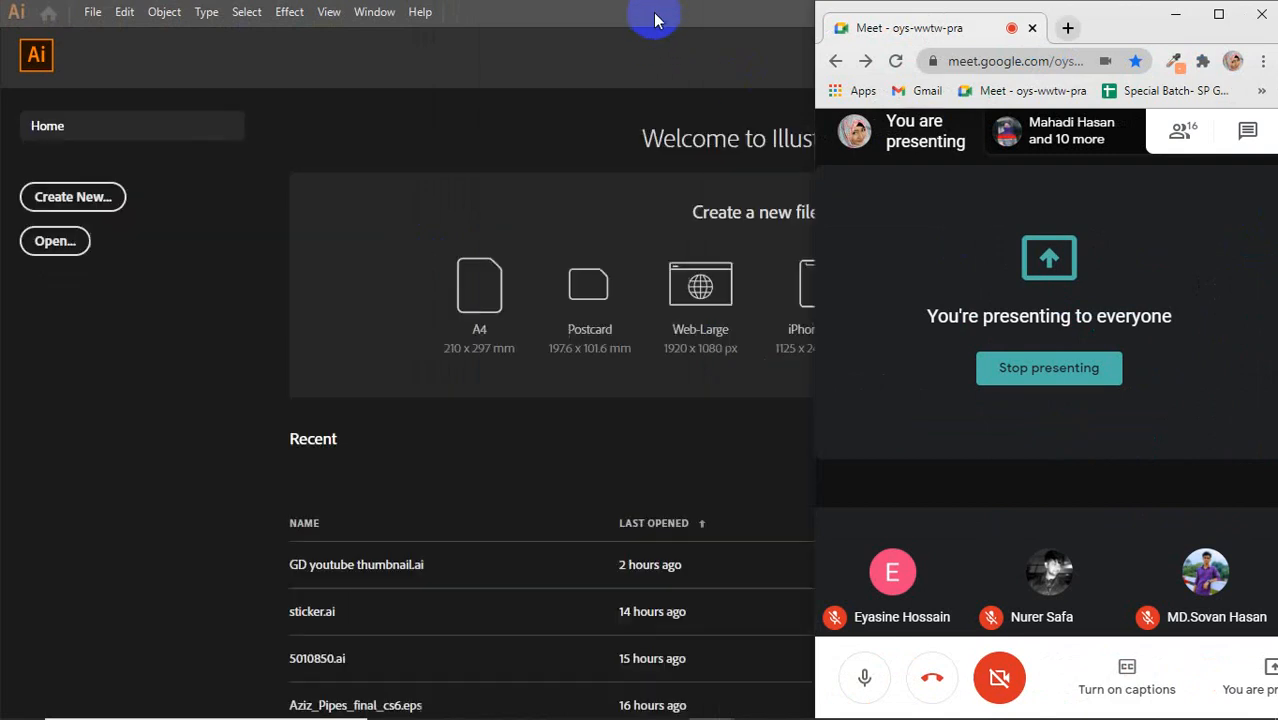
{"action": "left_click", "coordinate": [650, 14]}
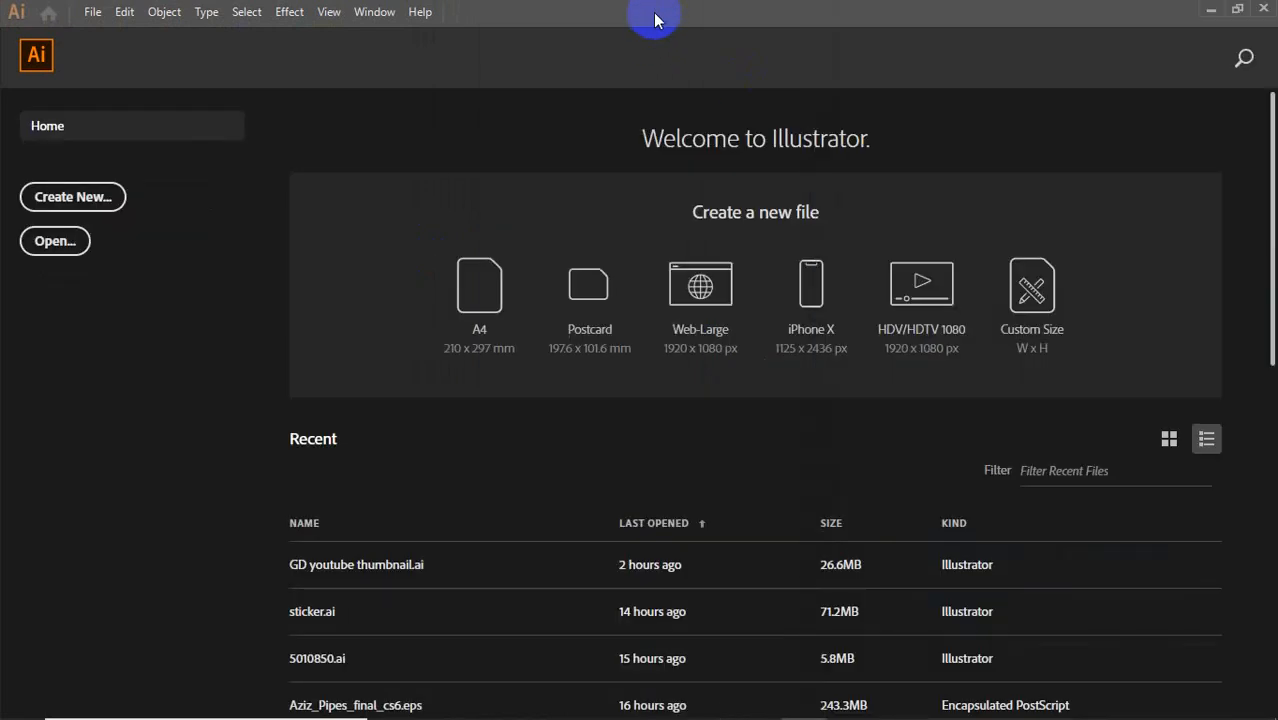
{"action": "left_click", "coordinate": [1237, 10]}
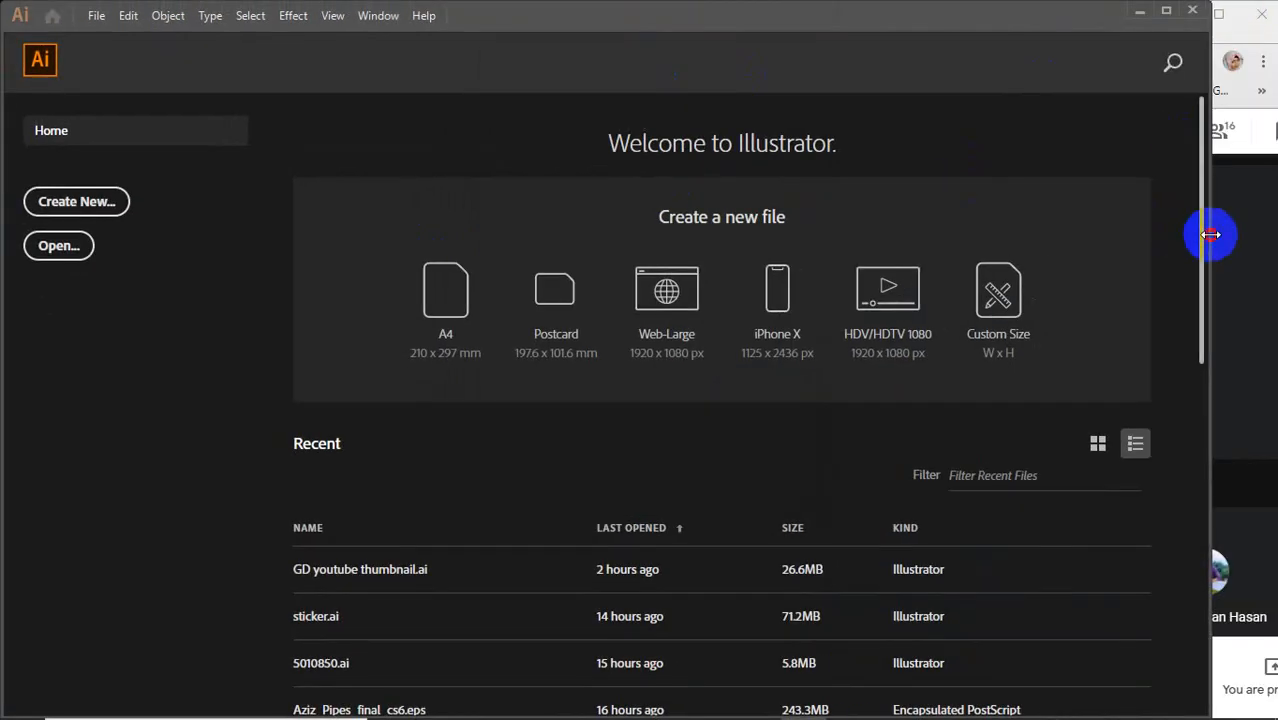
{"action": "left_click_drag", "start_coordinate": [1209, 235], "coordinate": [1210, 198]}
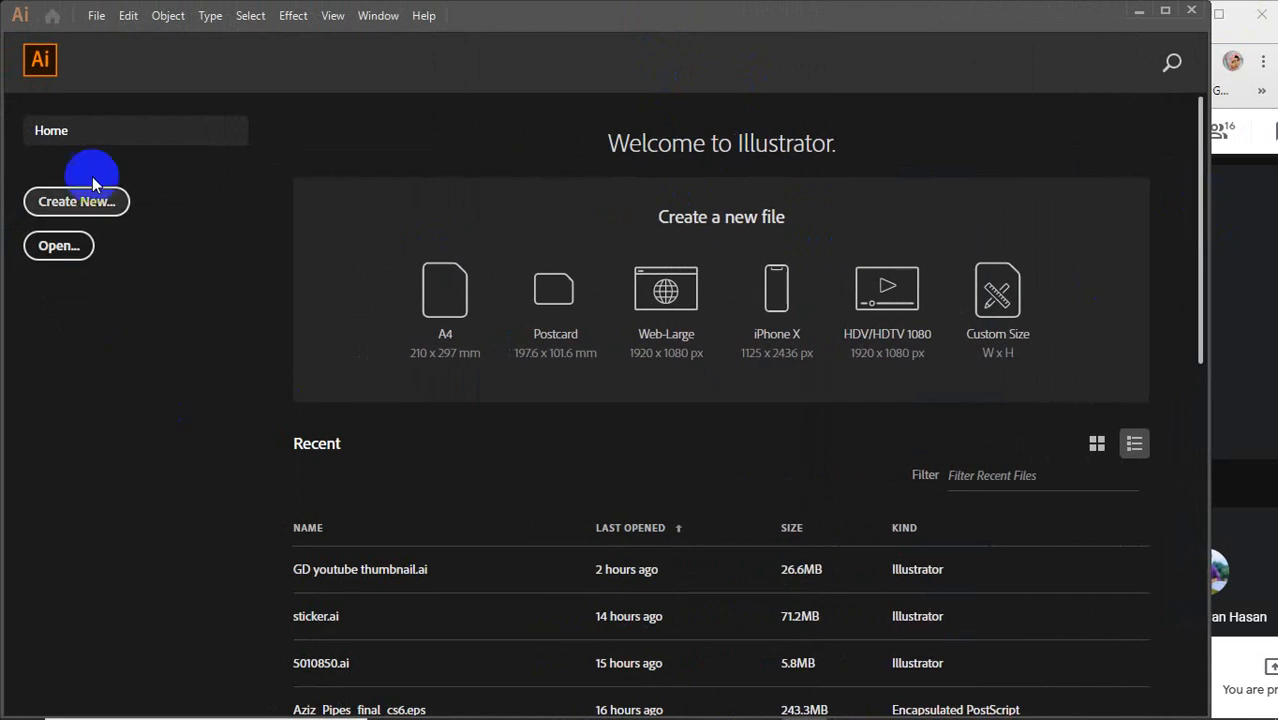
Step: Create a new 7 x 5 in landscape document with one artboard and no bleed
{"action": "left_click", "coordinate": [80, 205]}
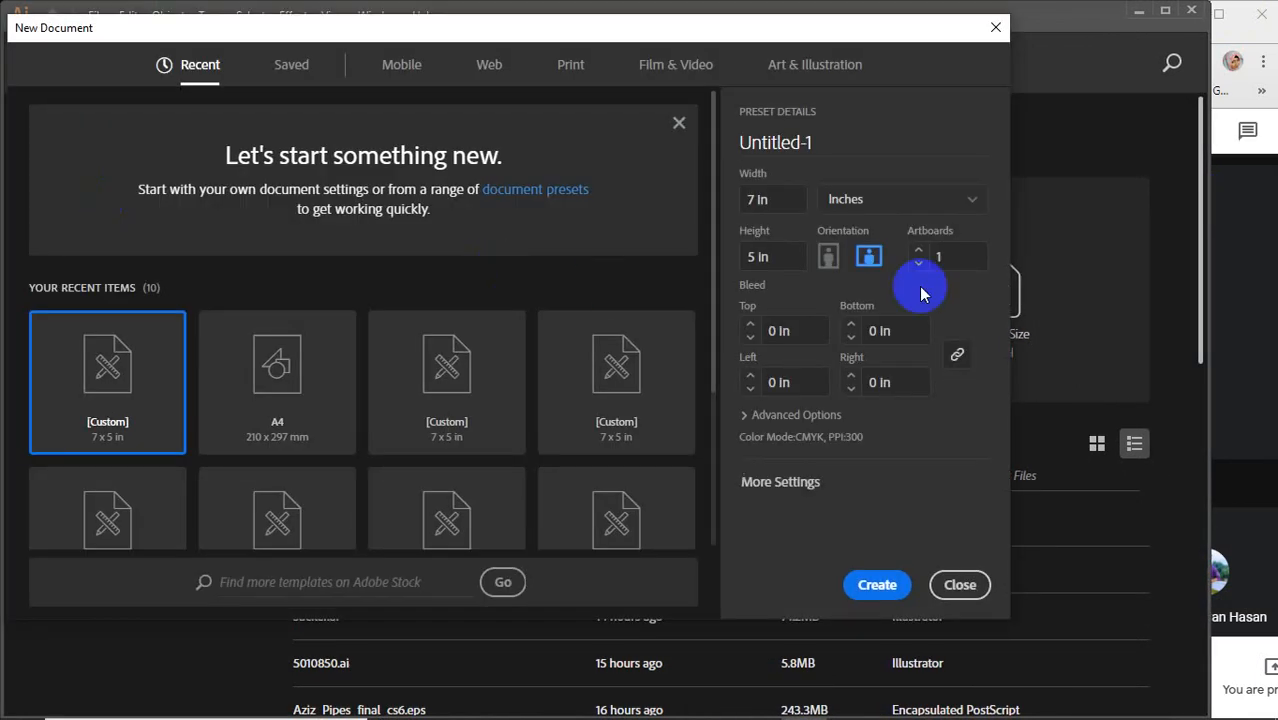
{"action": "left_click", "coordinate": [874, 585]}
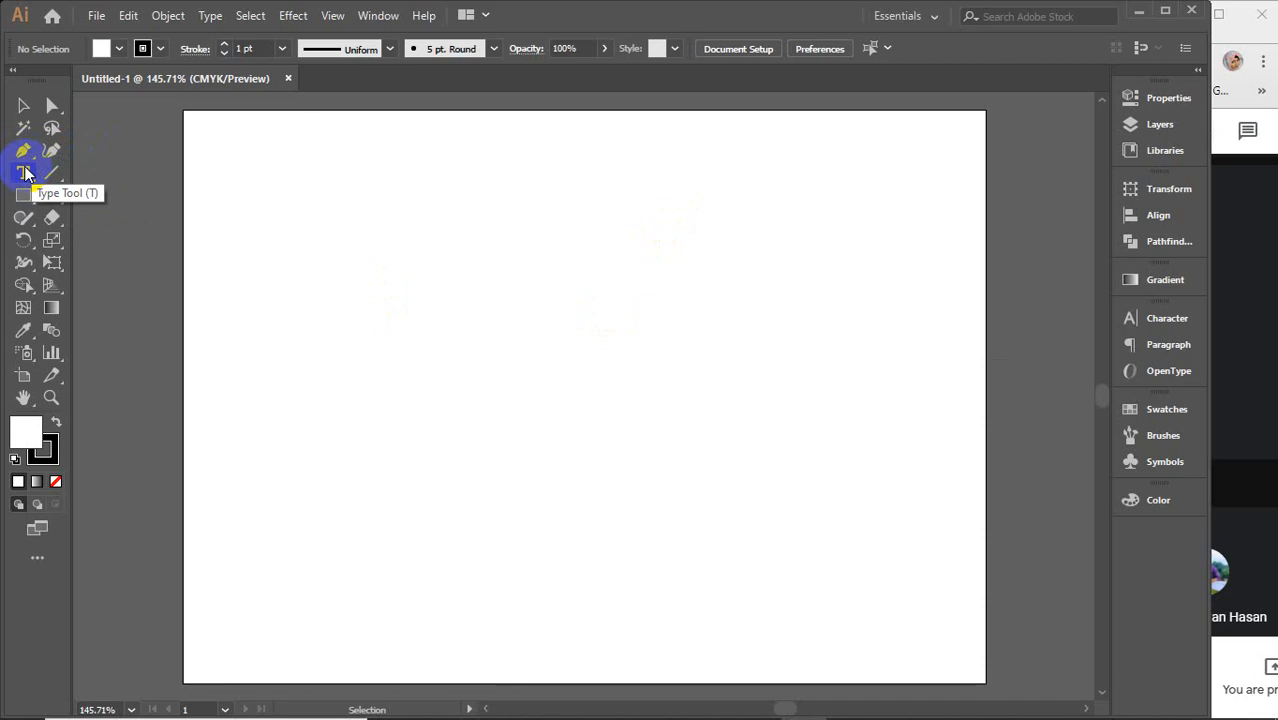
Step: Bring up the Notepad lesson outline to review the four tool topics, and return to Illustrator
{"action": "left_click", "coordinate": [848, 701]}
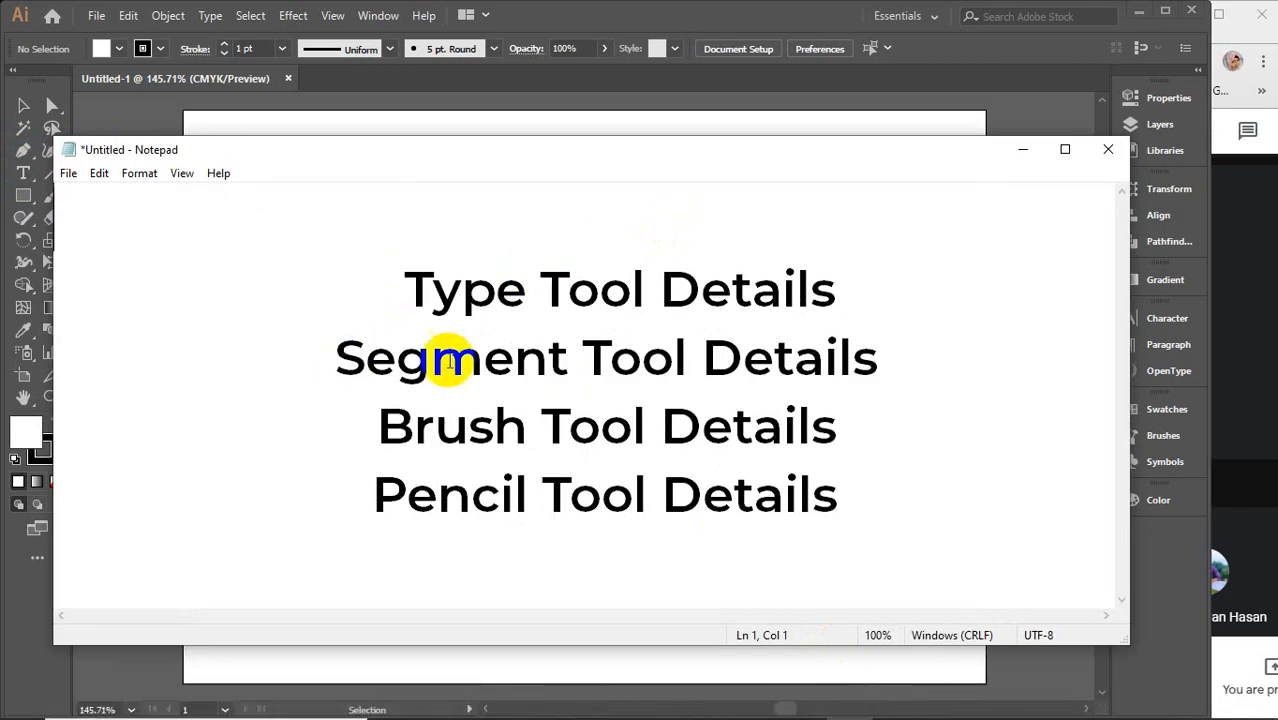
{"action": "left_click", "coordinate": [1020, 149]}
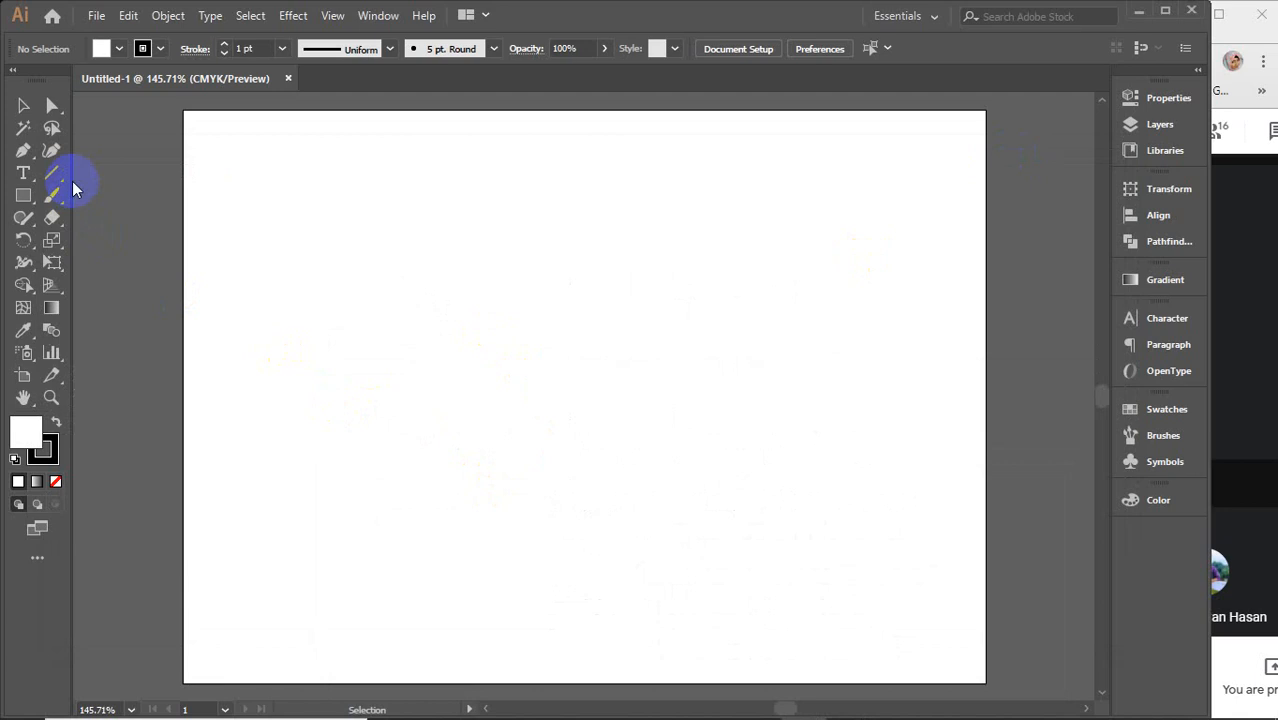
Step: Add a line of point text reading "Bangladesh is a beautiful country." in the upper-left part of the artboard with the Type Tool
{"action": "left_click", "coordinate": [26, 176]}
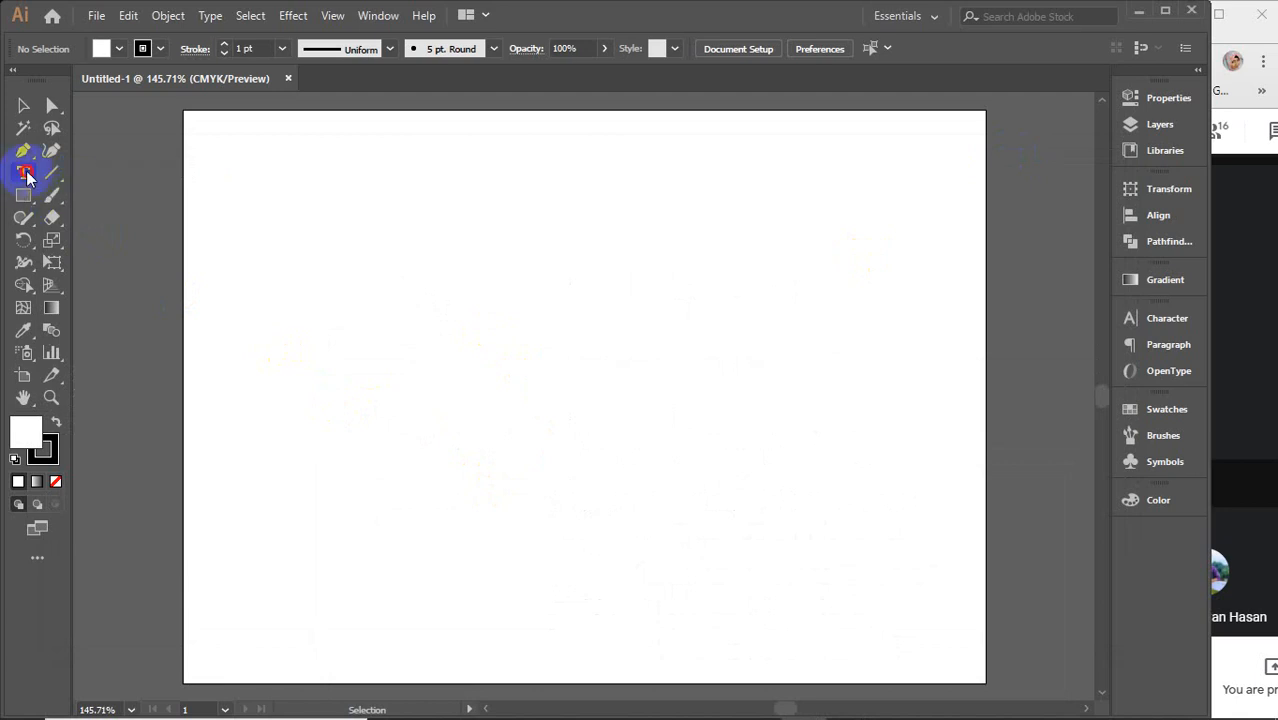
{"action": "left_click", "coordinate": [26, 176]}
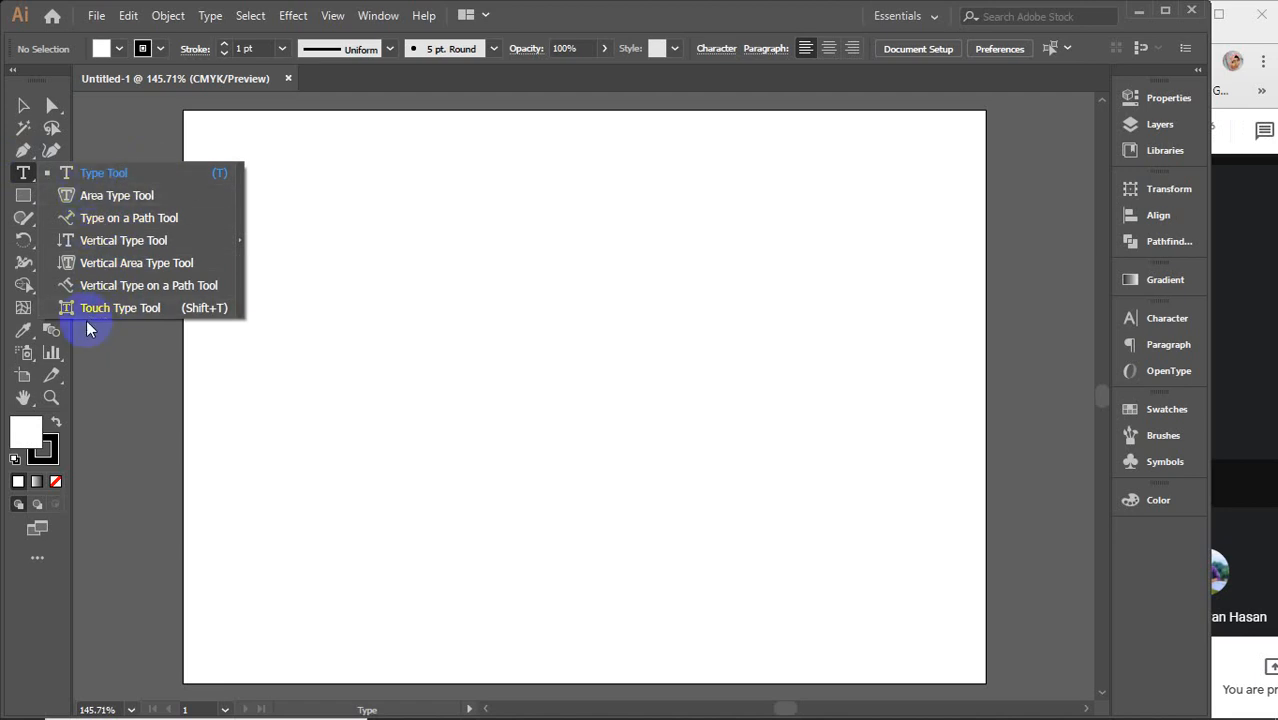
{"action": "left_click", "coordinate": [98, 174]}
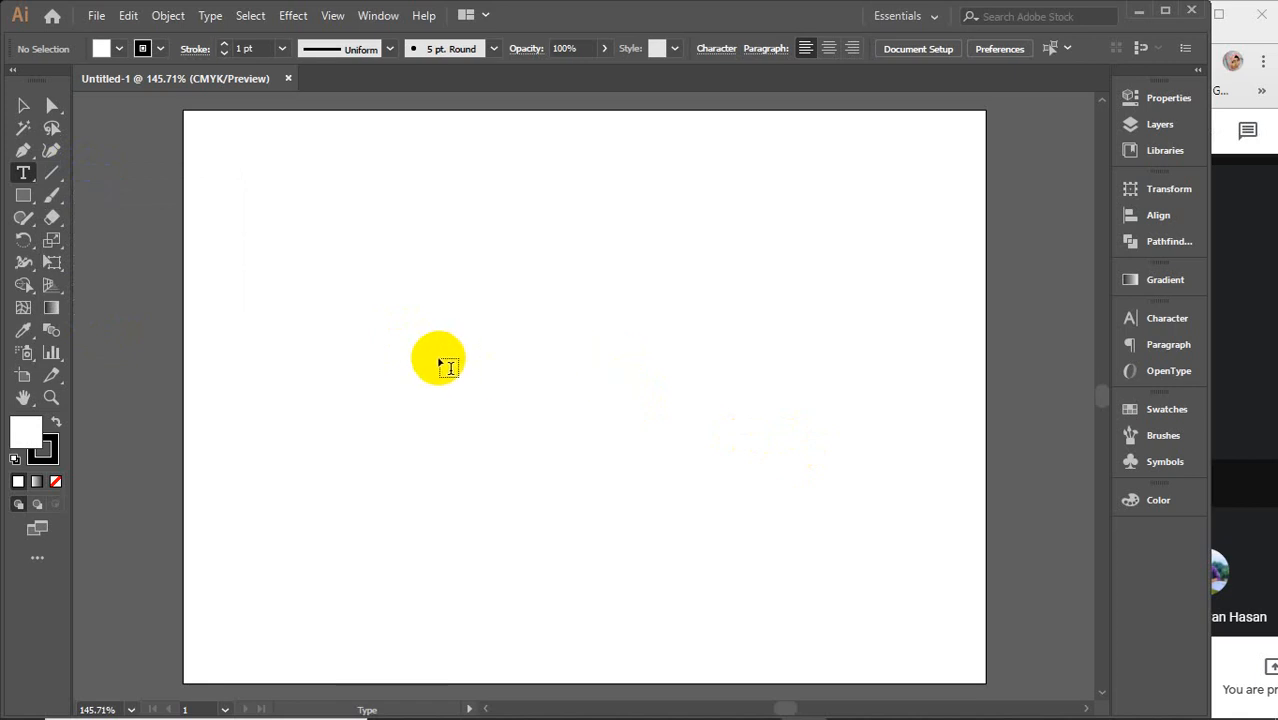
{"action": "left_click", "coordinate": [281, 290]}
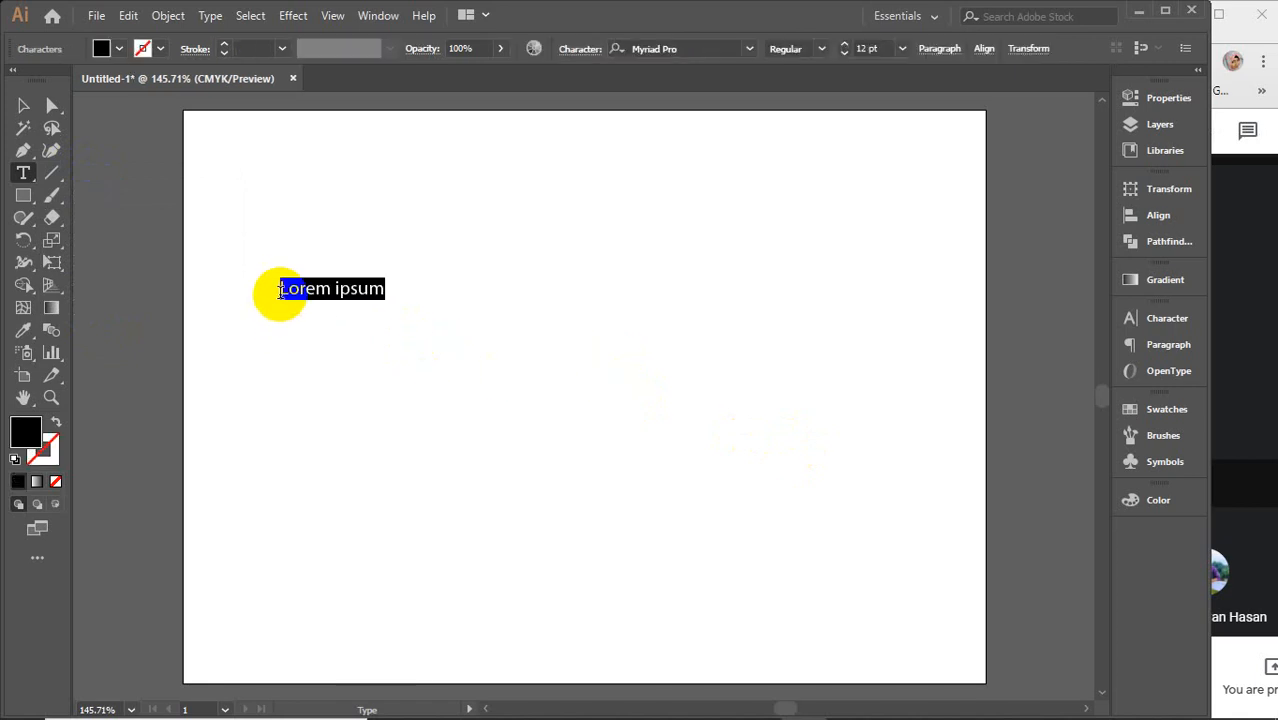
{"action": "type", "text": "Ba"}
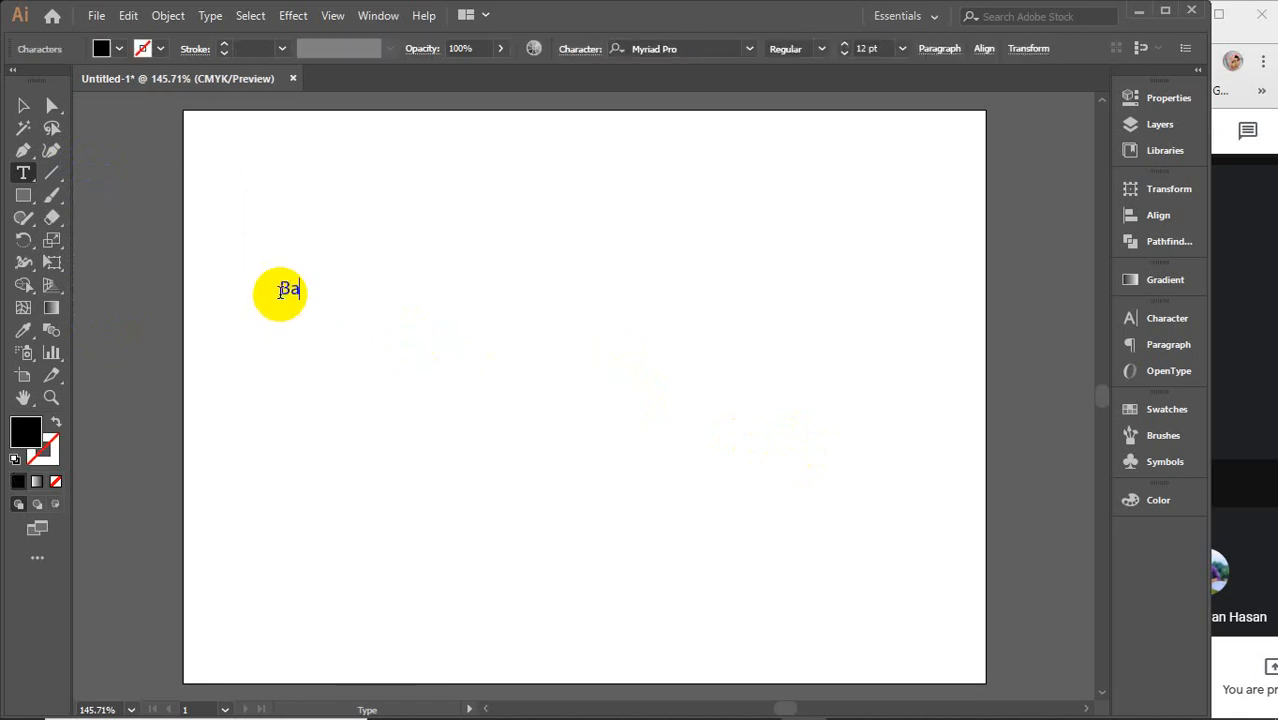
{"action": "type", "text": "ngladesh"}
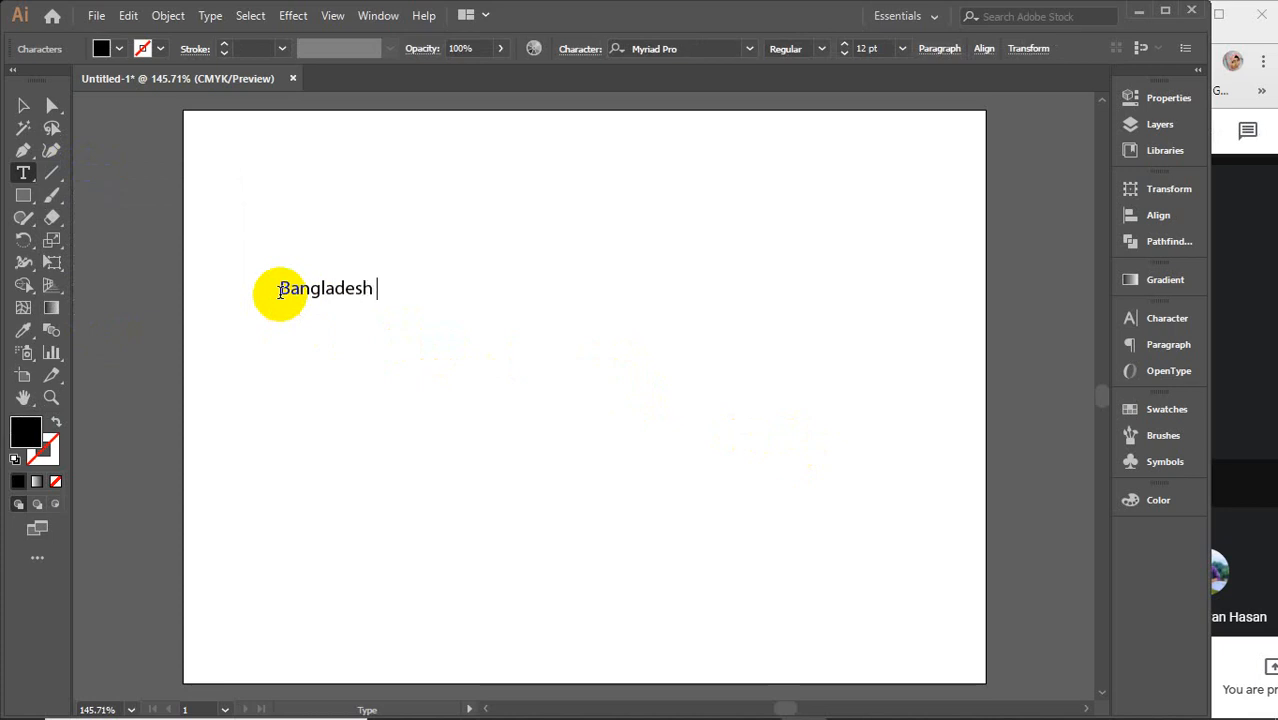
{"action": "type", "text": " is a beautif"}
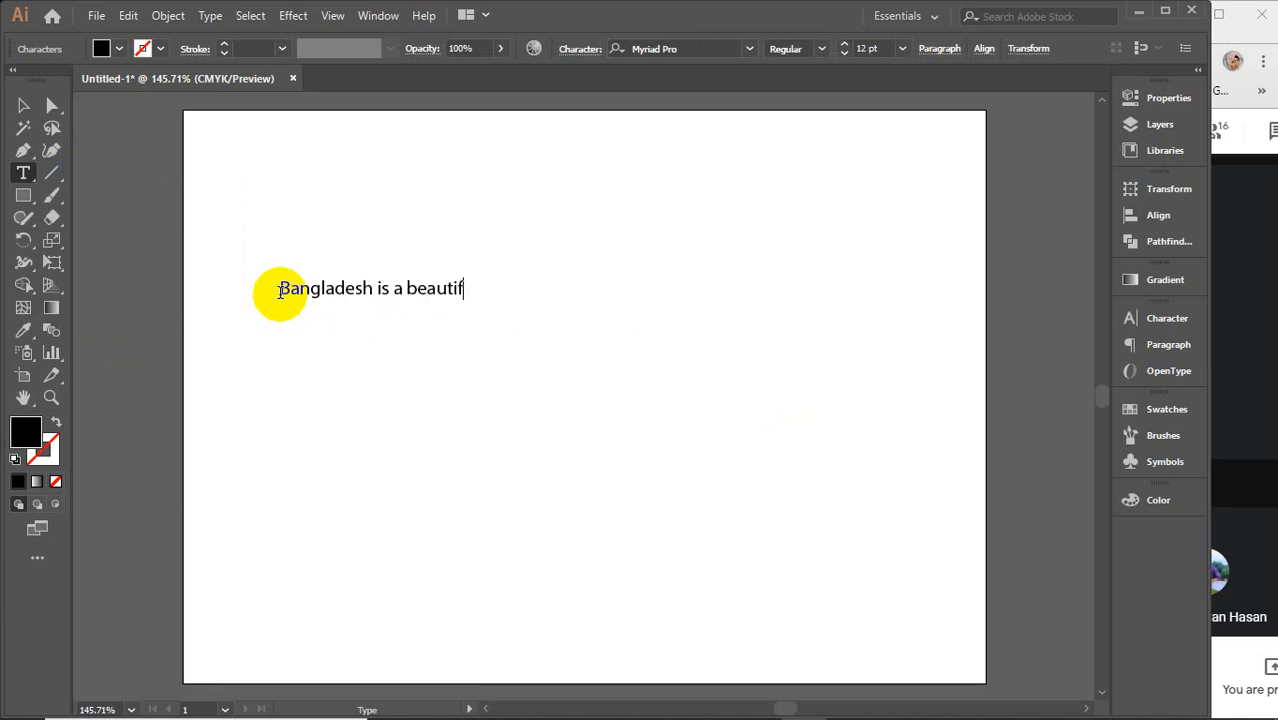
{"action": "type", "text": "ul countr"}
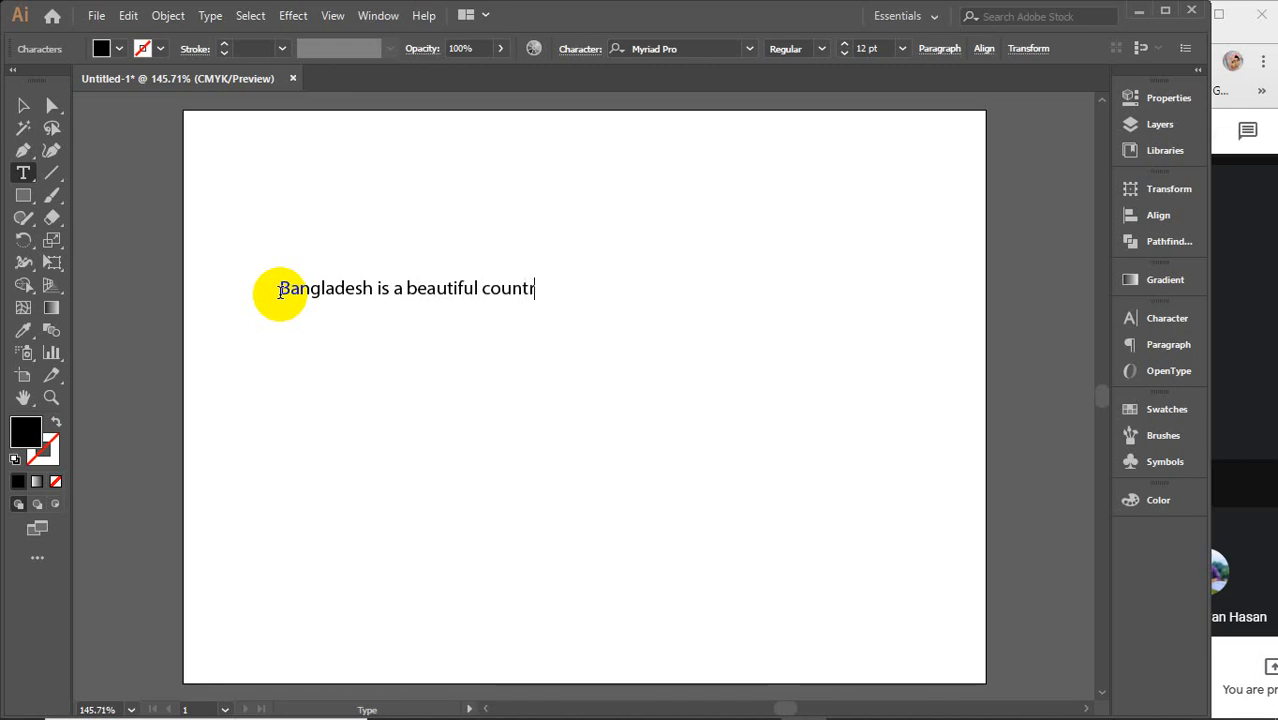
{"action": "type", "text": "y."}
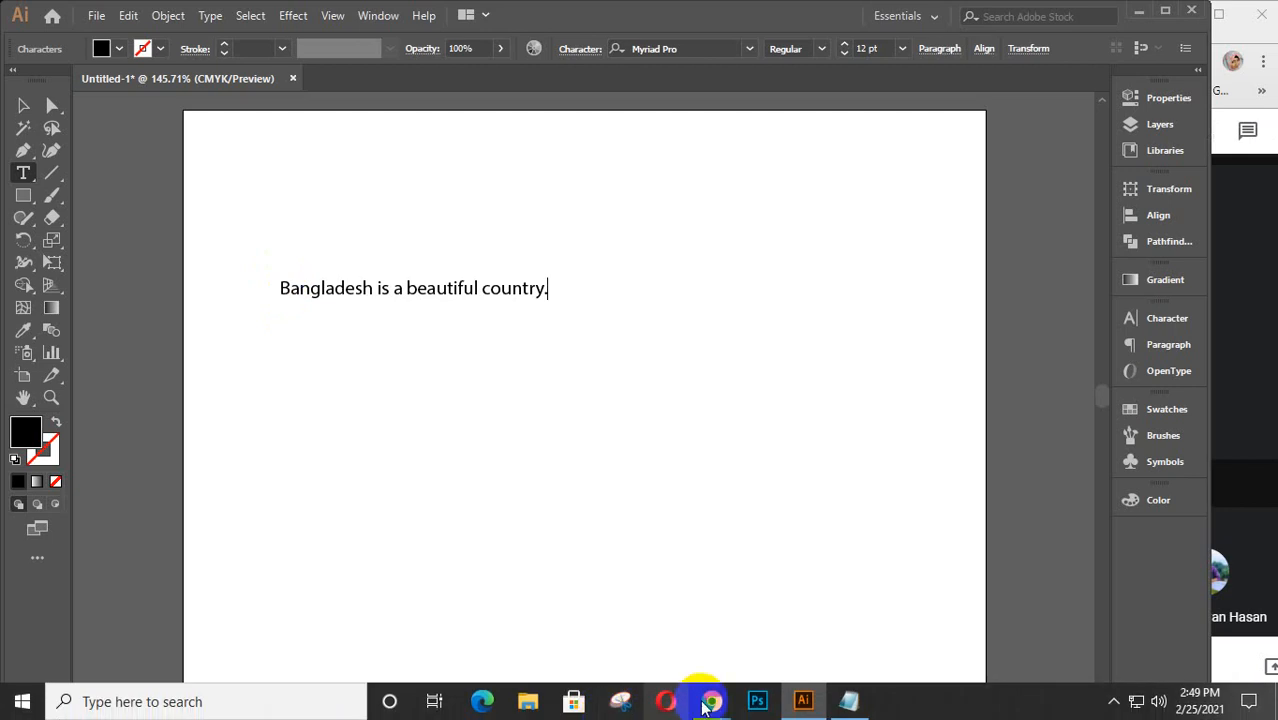
Step: Switch to the Chrome window with the batch attendance spreadsheet and widen it across most of the screen
{"action": "mouse_move", "coordinate": [712, 700]}
{"action": "left_click", "coordinate": [535, 614]}
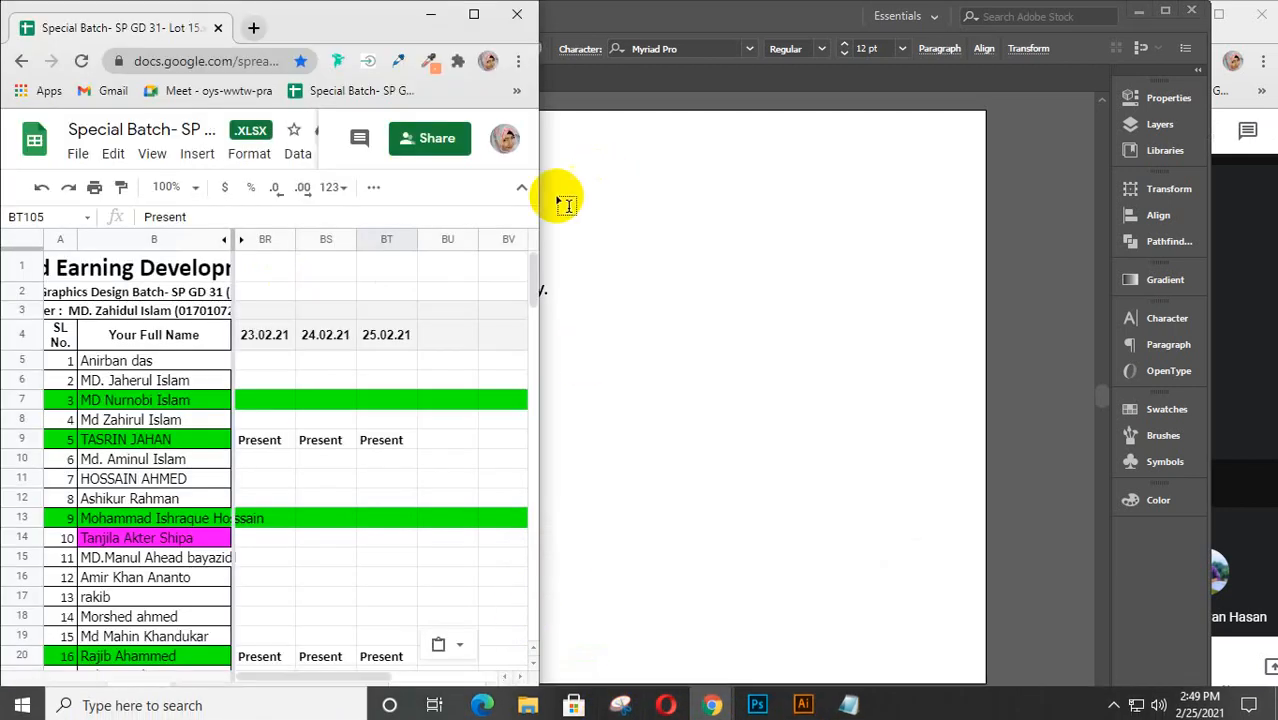
{"action": "left_click_drag", "start_coordinate": [566, 207], "coordinate": [1190, 210]}
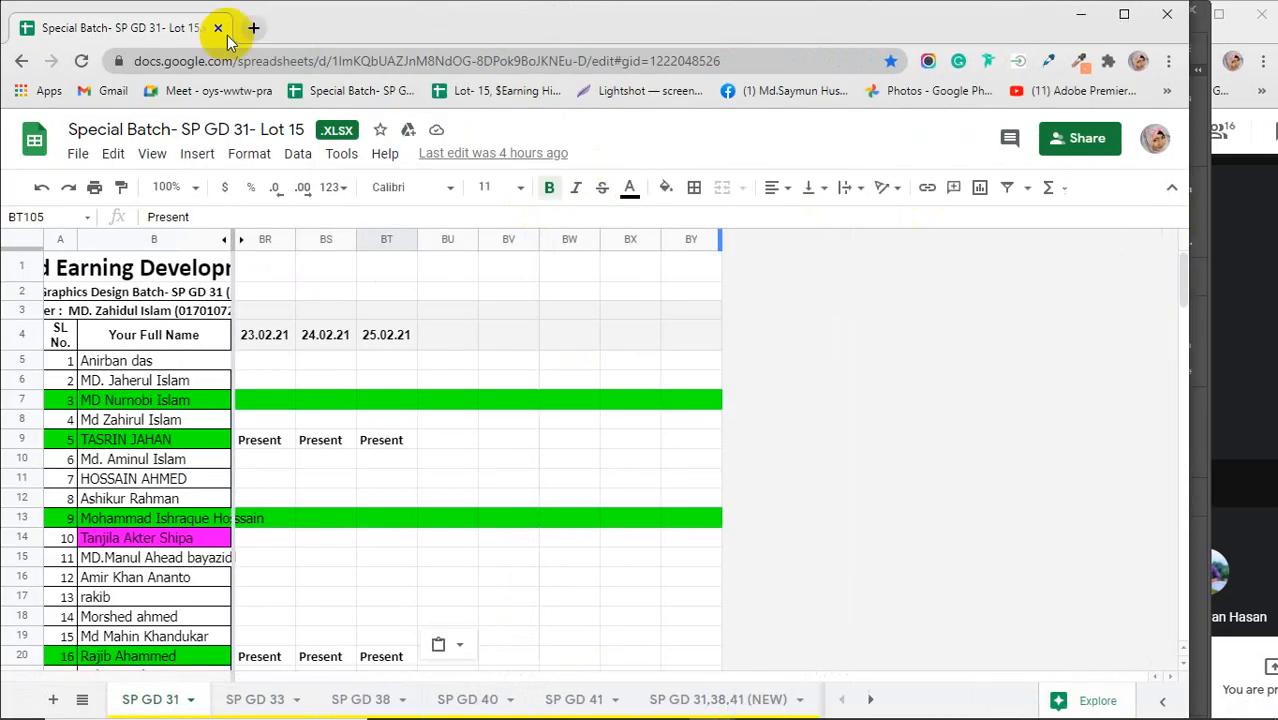
Step: Search the web for "lorem ipsum text" in a new browser tab and open the lipsum.com result
{"action": "left_click", "coordinate": [252, 27]}
{"action": "type", "text": "loren"}
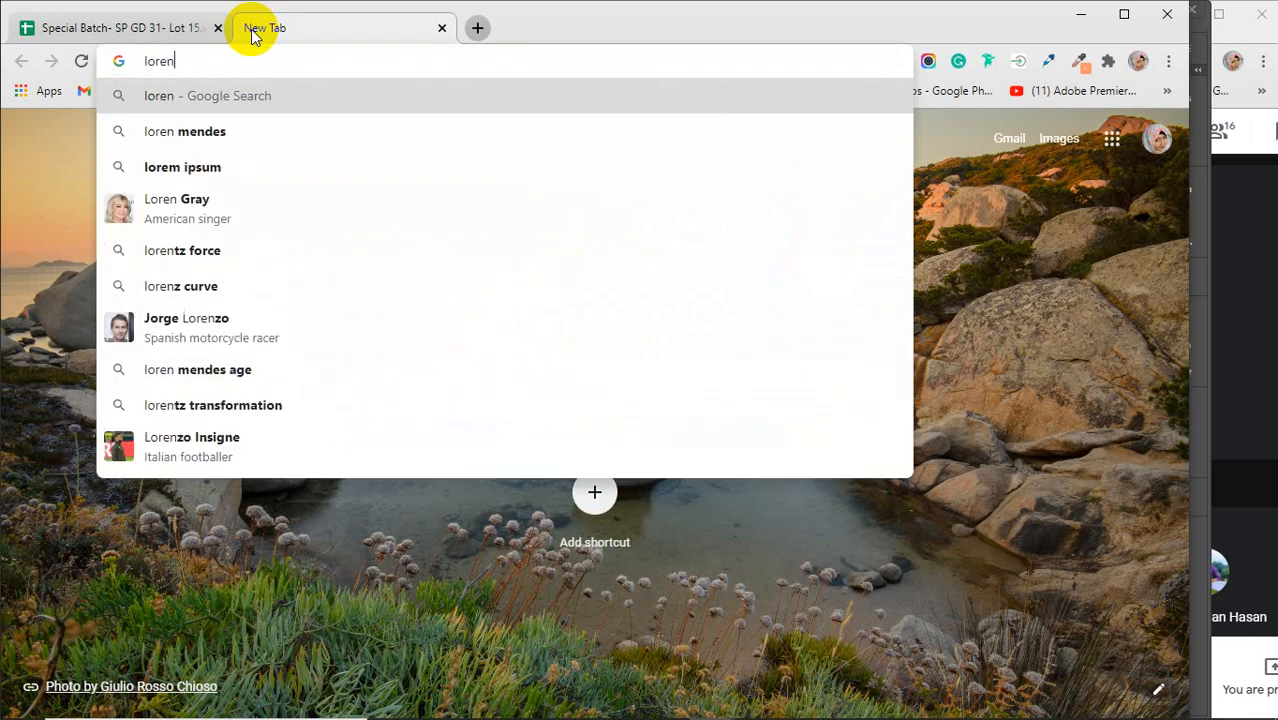
{"action": "key", "text": "BackSpace"}
{"action": "type", "text": "m"}
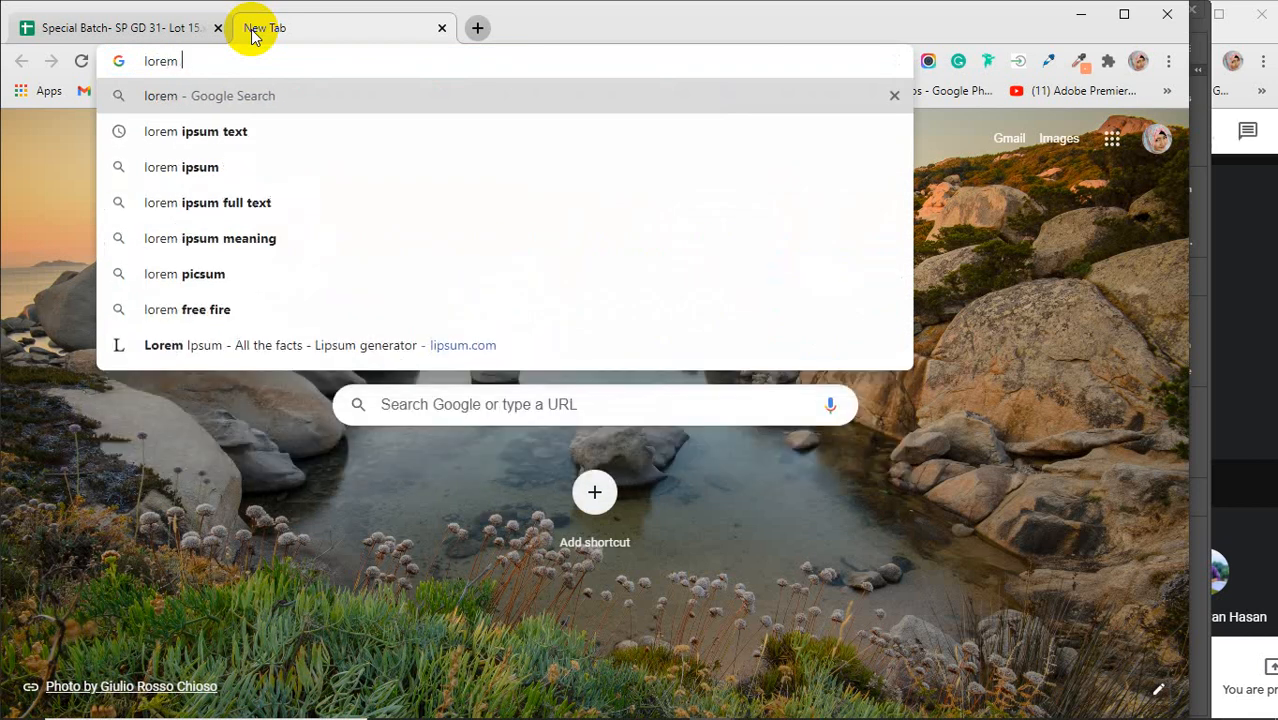
{"action": "key", "text": "Down"}
{"action": "key", "text": "Return"}
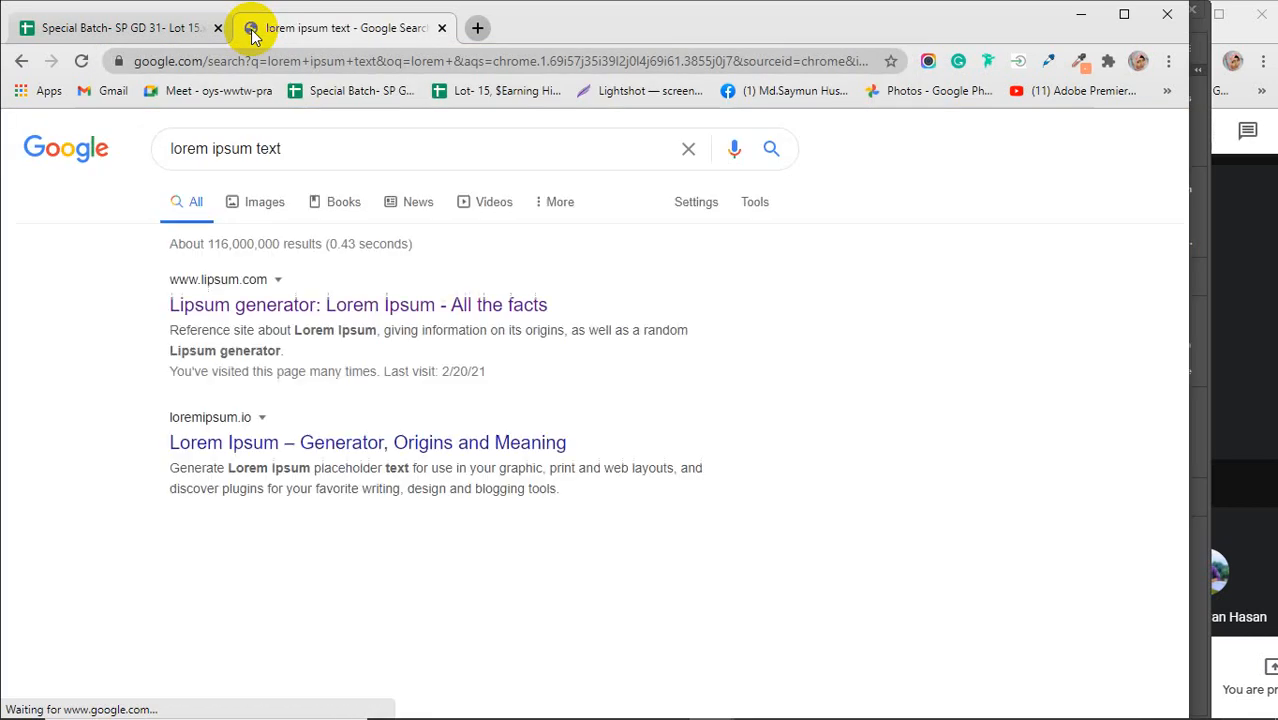
{"action": "left_click", "coordinate": [316, 306]}
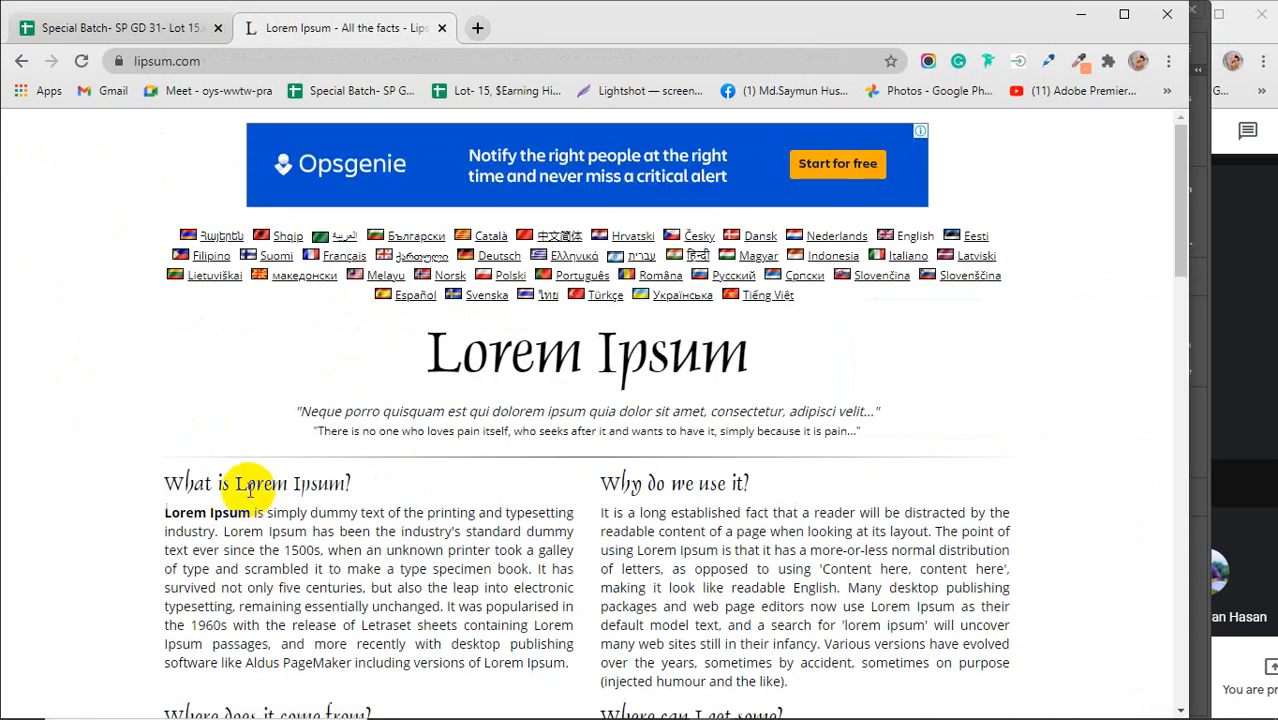
Step: Look through the sample passages on lipsum.com, close that tab and return to Illustrator
{"action": "scroll", "coordinate": [250, 492], "scroll_direction": "down", "scroll_amount": 10}
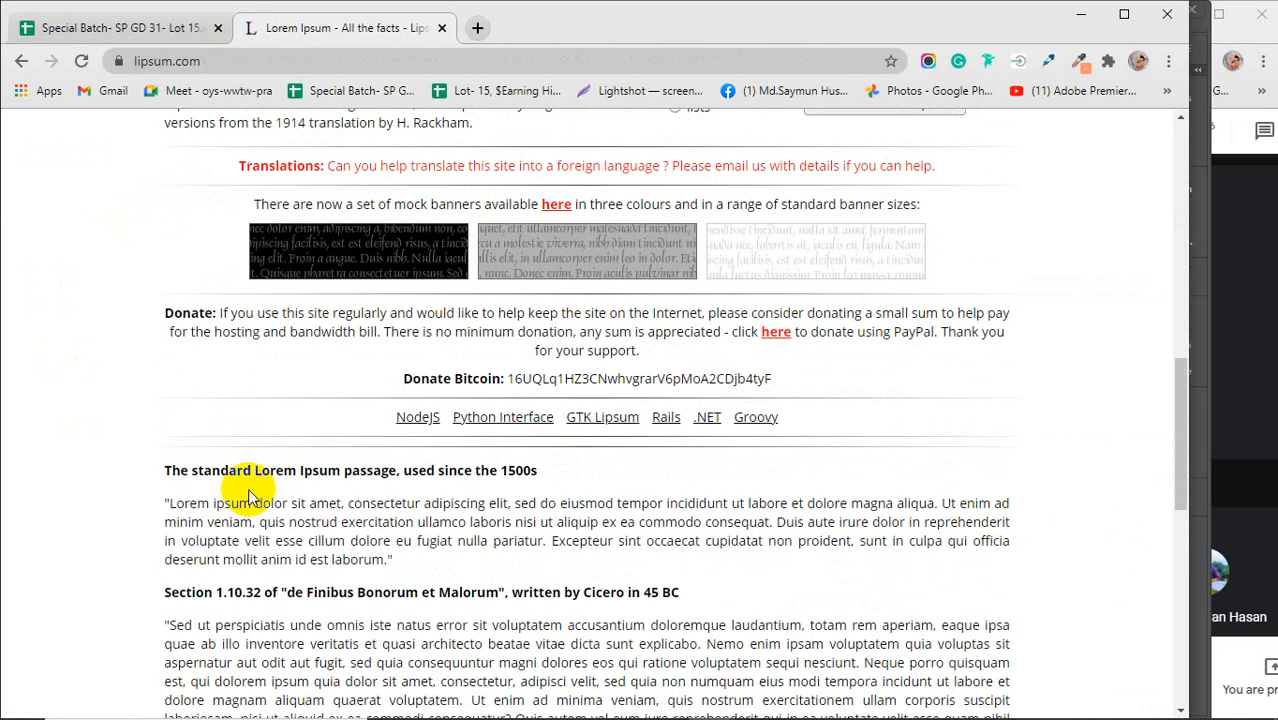
{"action": "scroll", "coordinate": [250, 492], "scroll_direction": "down", "scroll_amount": 10}
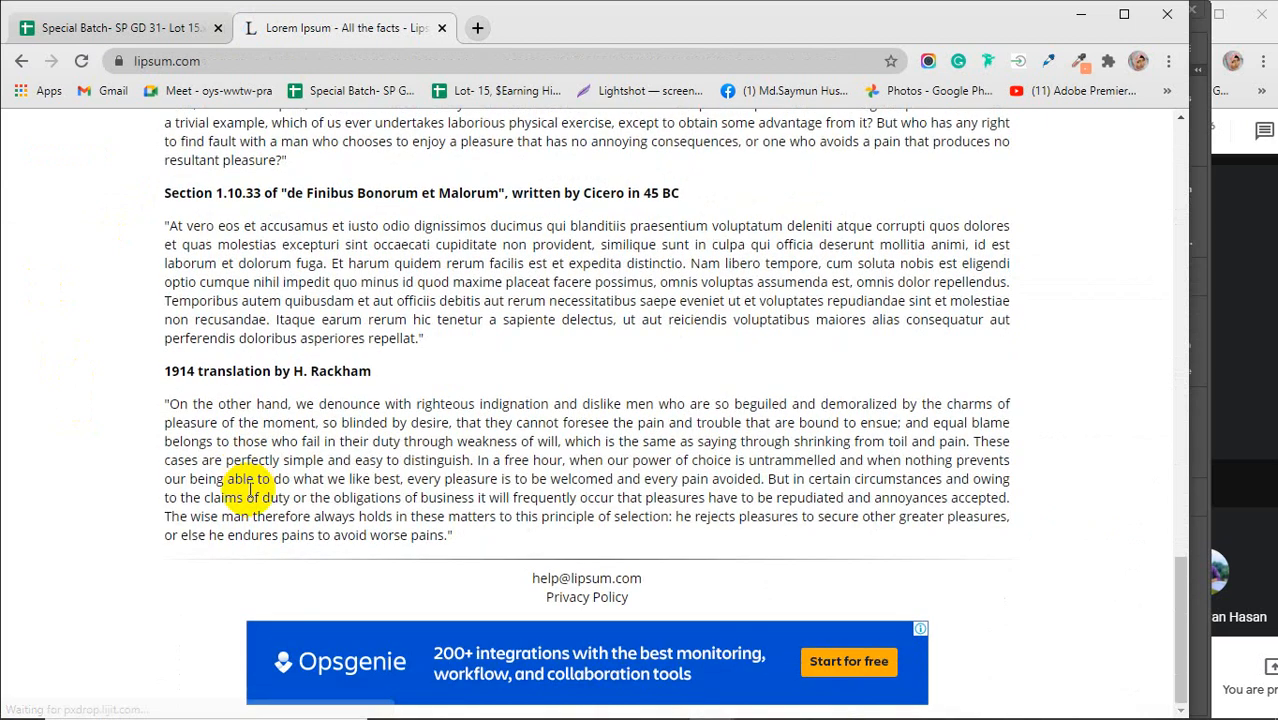
{"action": "scroll", "coordinate": [250, 490], "scroll_direction": "up", "scroll_amount": 6}
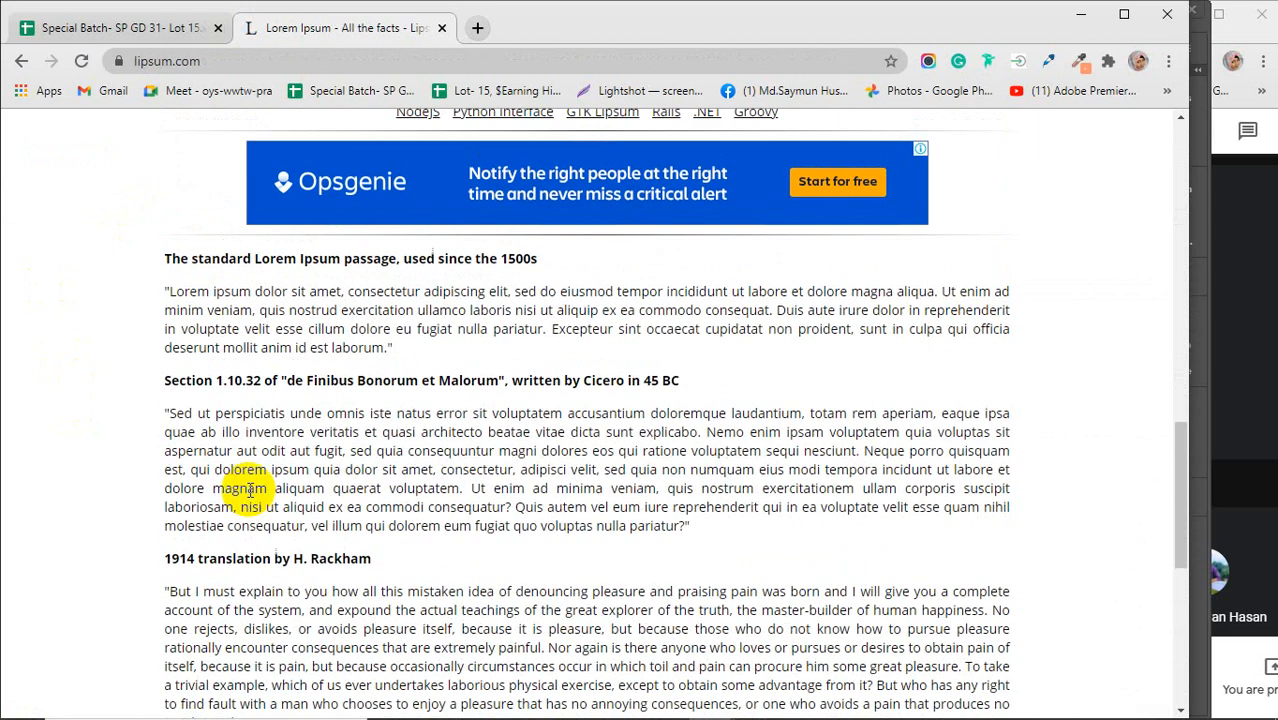
{"action": "scroll", "coordinate": [250, 490], "scroll_direction": "up", "scroll_amount": 7}
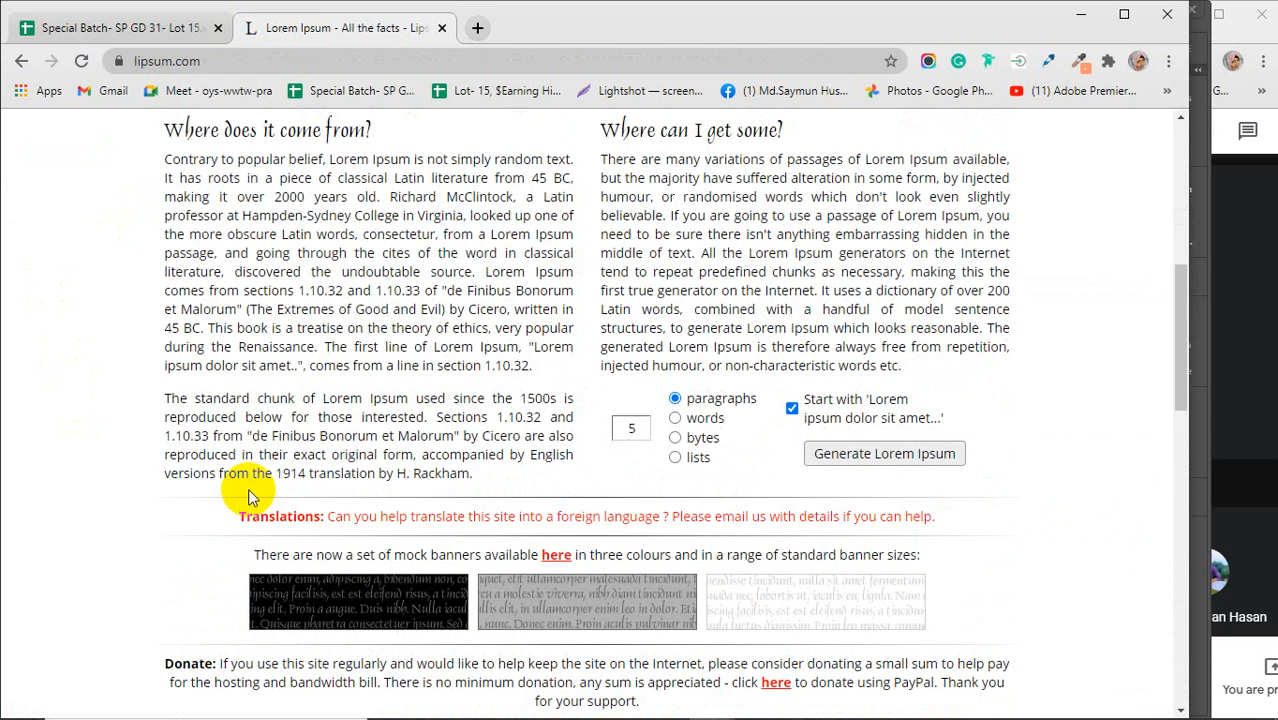
{"action": "scroll", "coordinate": [250, 495], "scroll_direction": "up", "scroll_amount": 6}
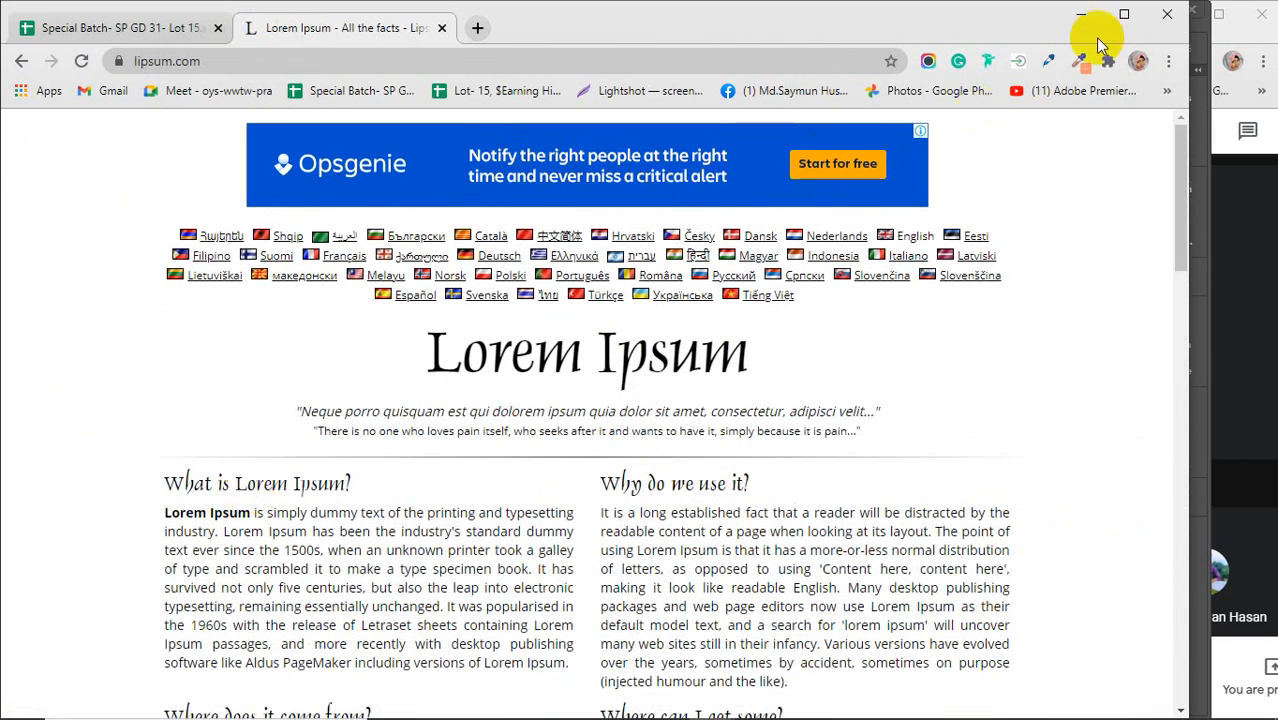
{"action": "left_click", "coordinate": [441, 29]}
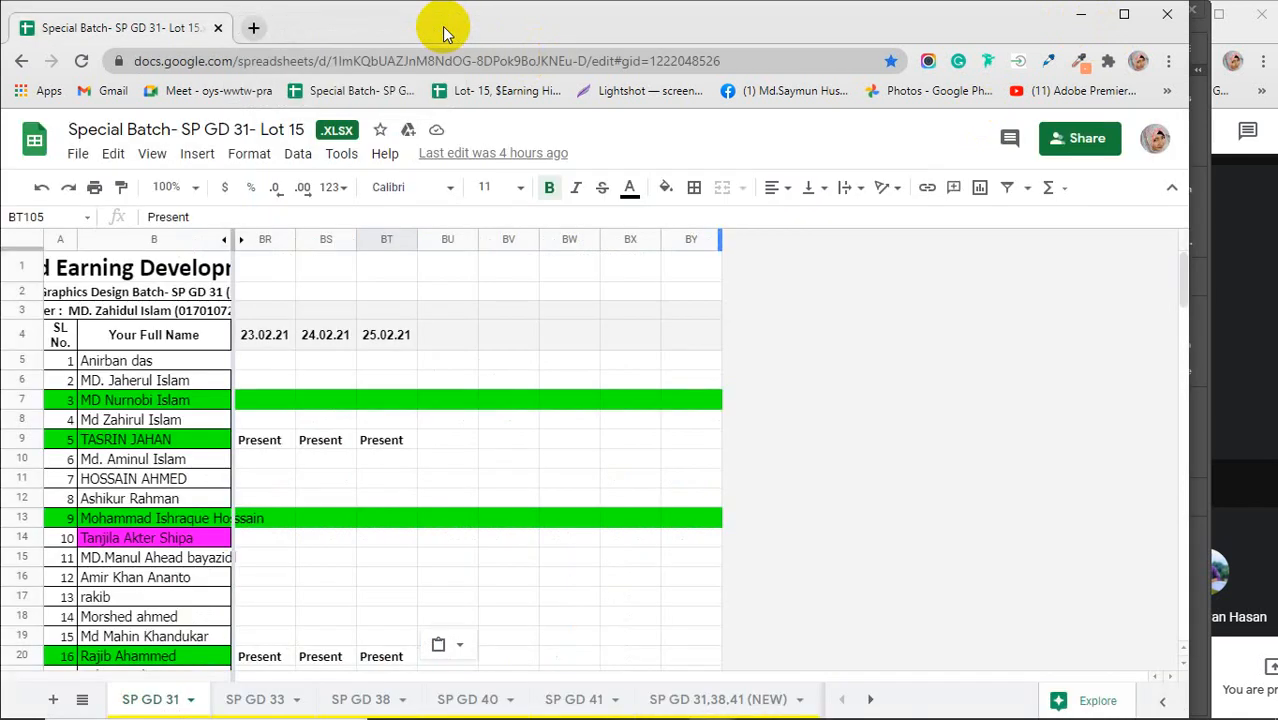
{"action": "left_click", "coordinate": [1081, 14]}
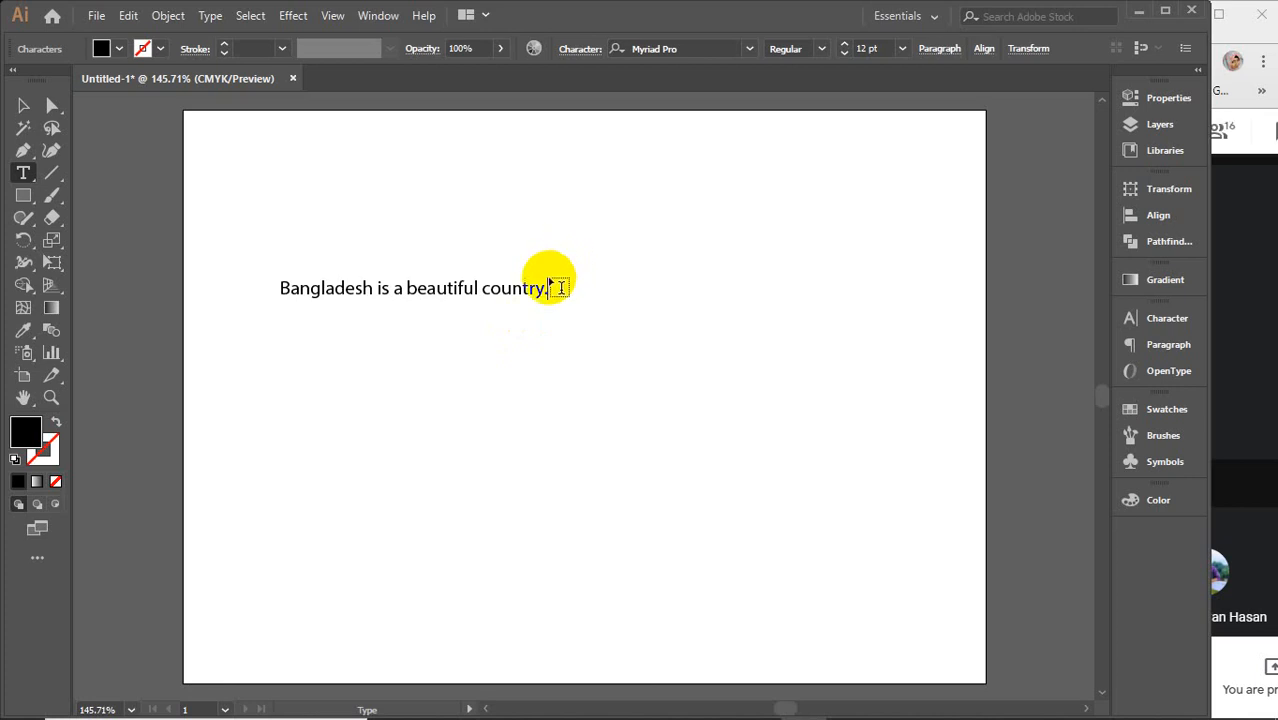
Step: Select the words of the whole sentence, clear the selection, and highlight only the word "beautiful"
{"action": "left_click_drag", "start_coordinate": [545, 288], "coordinate": [254, 317]}
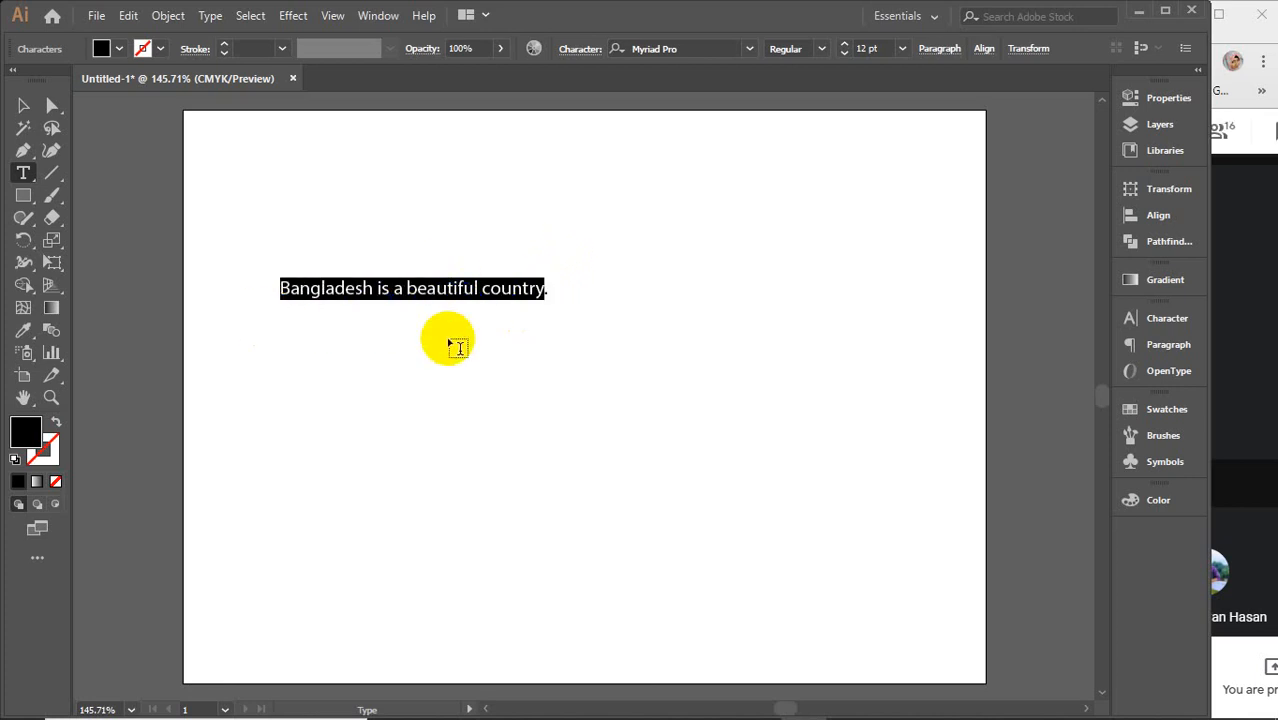
{"action": "left_click", "coordinate": [457, 285]}
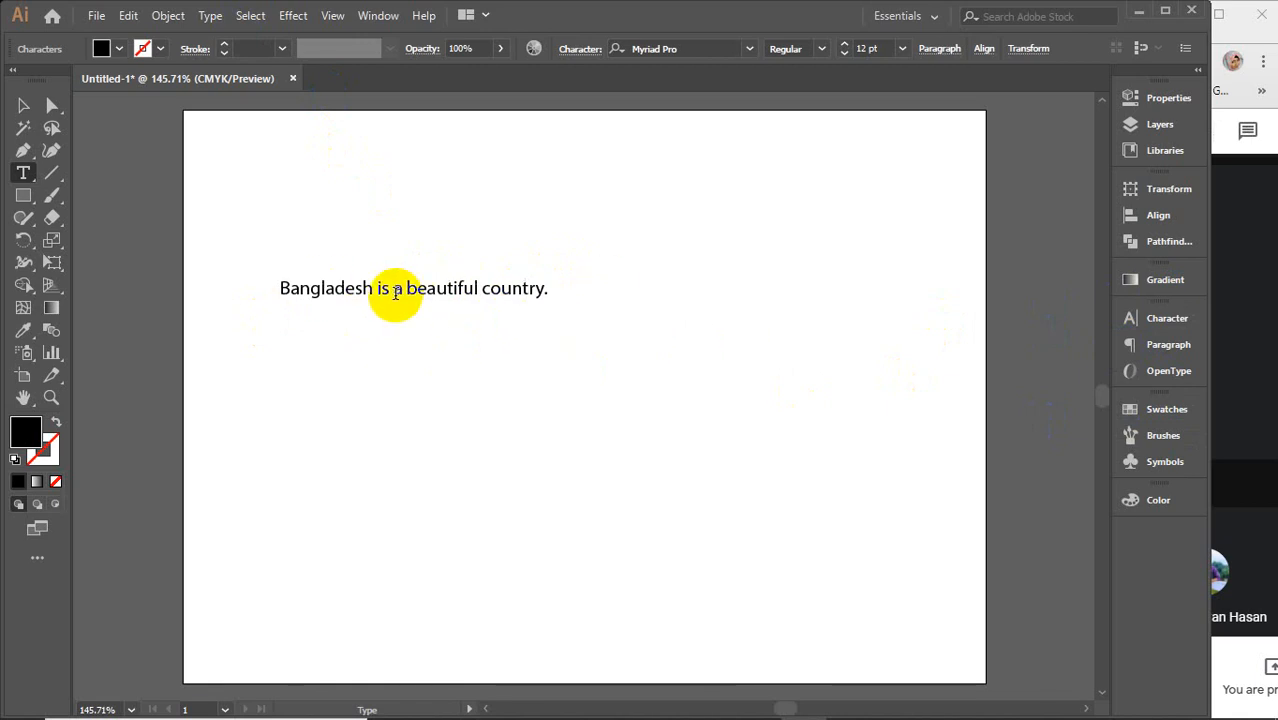
{"action": "left_click_drag", "start_coordinate": [407, 289], "coordinate": [479, 295]}
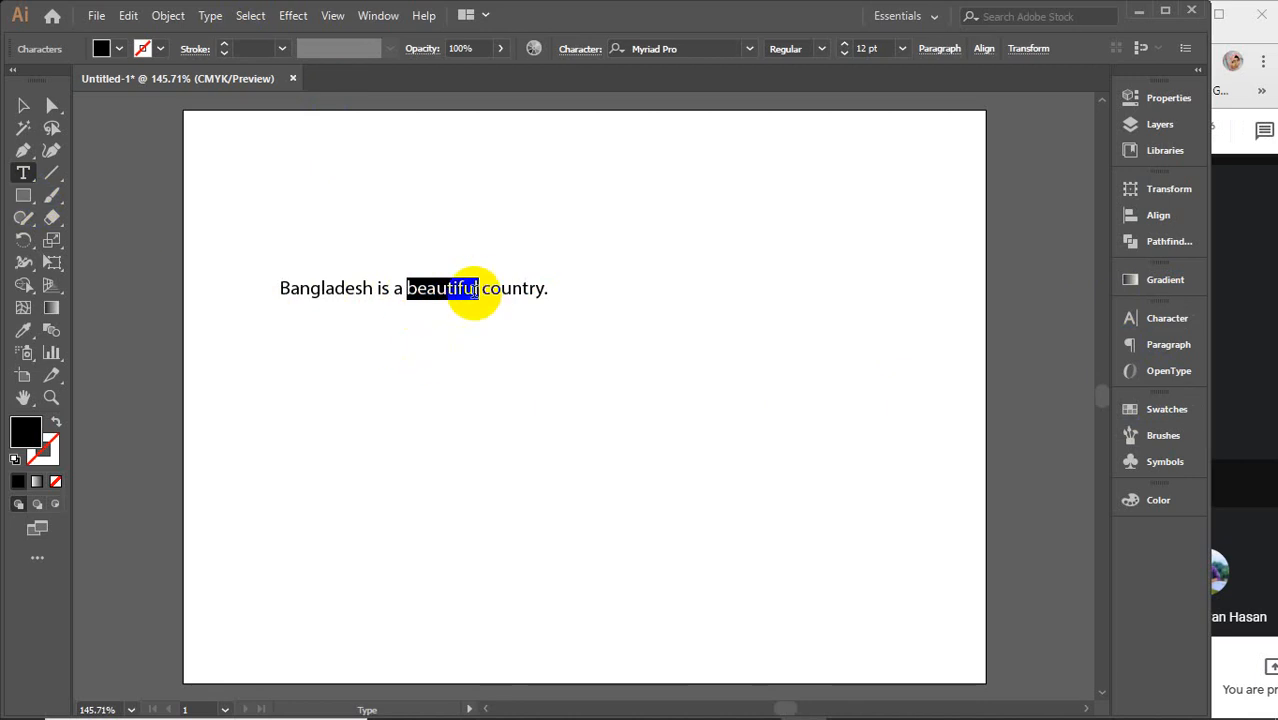
Step: Move the sentence down and right to the middle of the artboard with the Selection tool, and deselect it
{"action": "left_click", "coordinate": [23, 105]}
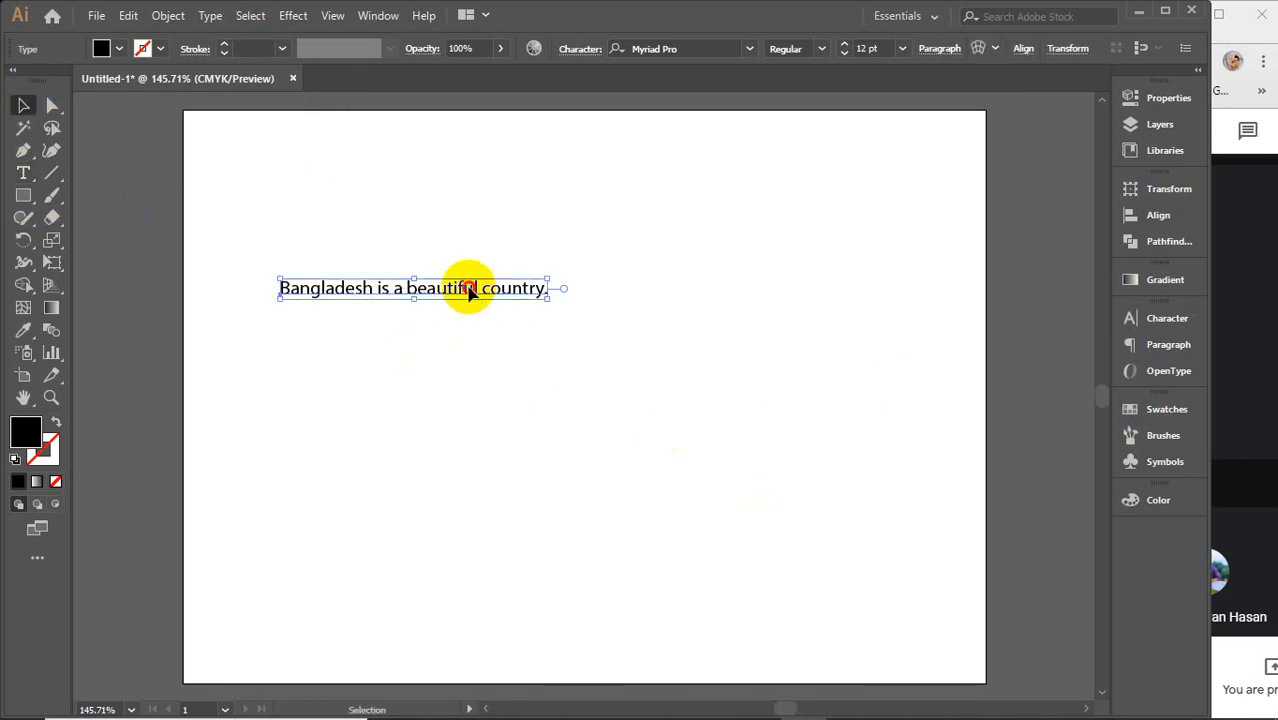
{"action": "left_click_drag", "start_coordinate": [465, 288], "coordinate": [601, 368]}
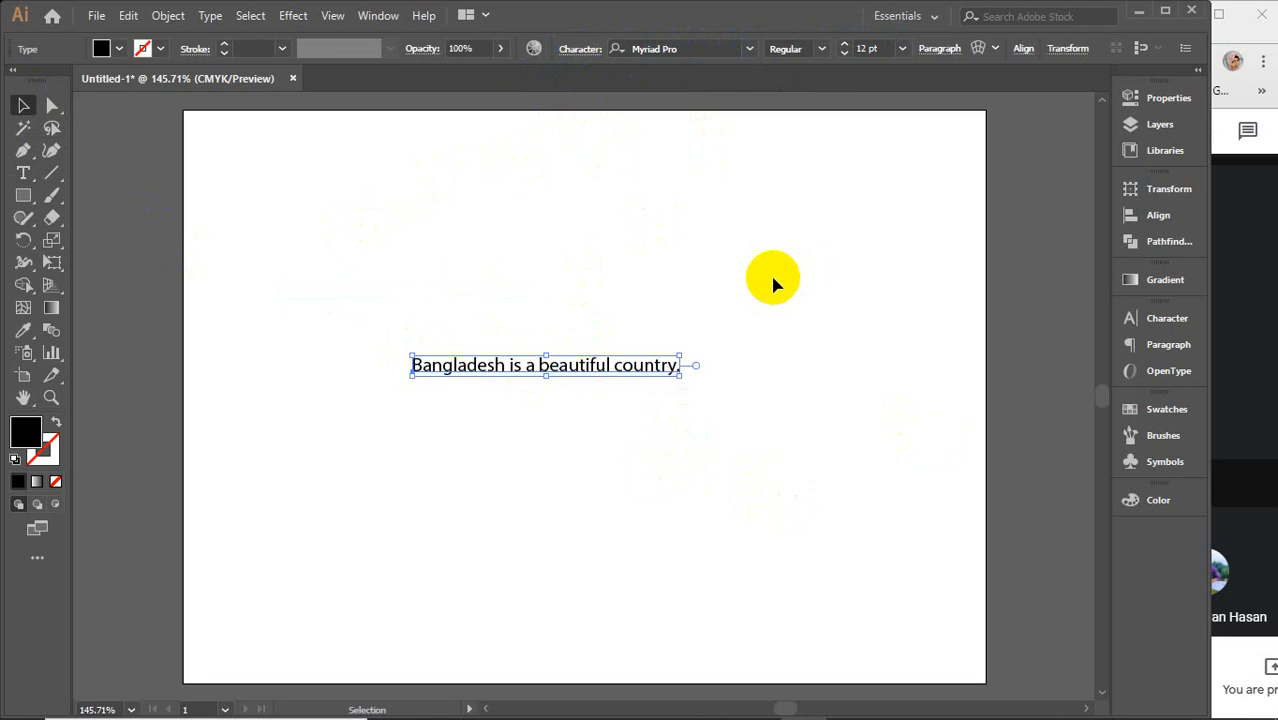
{"action": "left_click", "coordinate": [634, 290]}
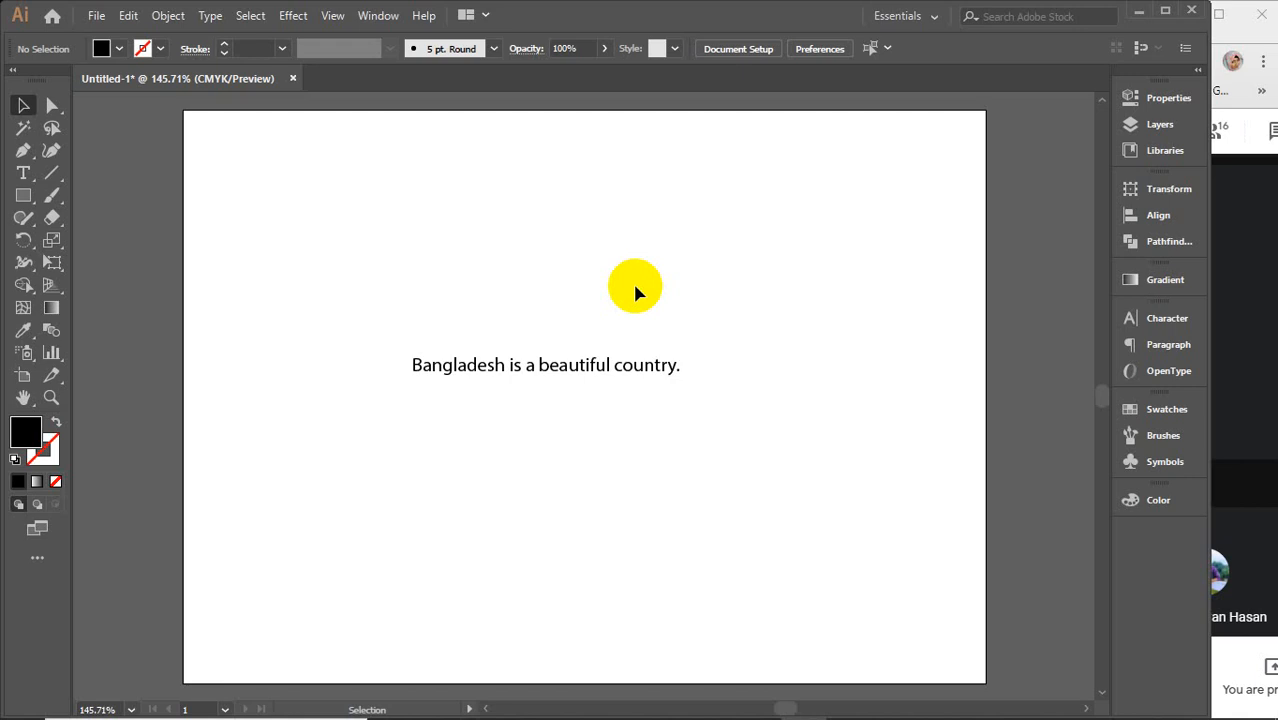
Step: Show the character settings and move the sentence up and left on the artboard
{"action": "key", "text": "ctrl+t"}
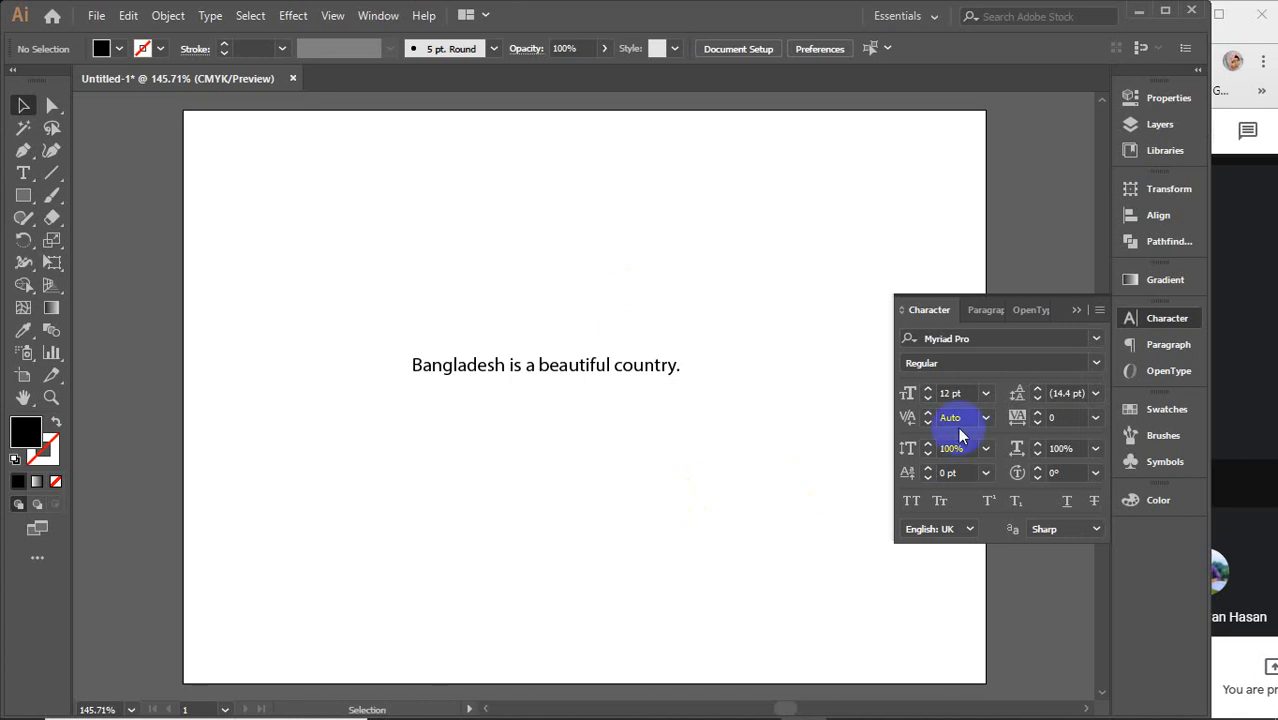
{"action": "left_click", "coordinate": [443, 343]}
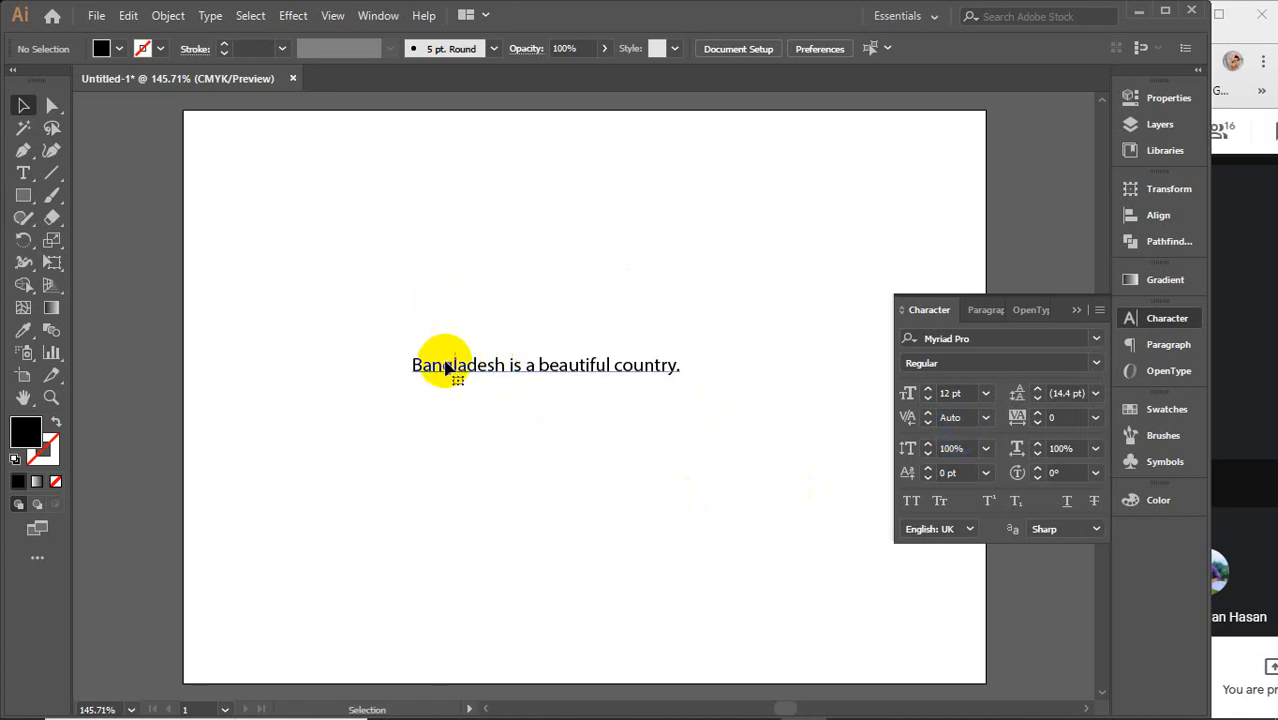
{"action": "left_click", "coordinate": [450, 365]}
{"action": "left_click_drag", "start_coordinate": [559, 366], "coordinate": [454, 305]}
Step: Browse the font previews, apply Astro Armada 3D to the sentence and check which font styles it offers
{"action": "left_click", "coordinate": [1078, 338]}
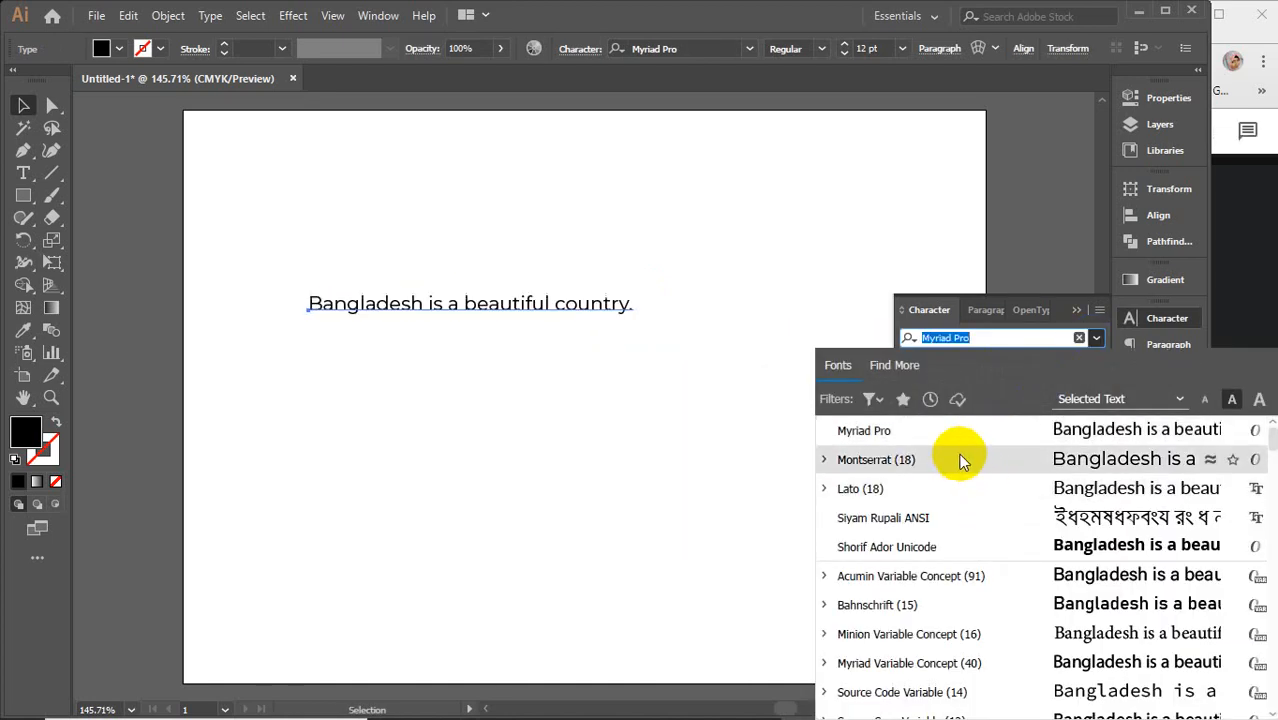
{"action": "scroll", "coordinate": [951, 500], "scroll_direction": "down", "scroll_amount": 3}
{"action": "scroll", "coordinate": [975, 577], "scroll_direction": "down", "scroll_amount": 10}
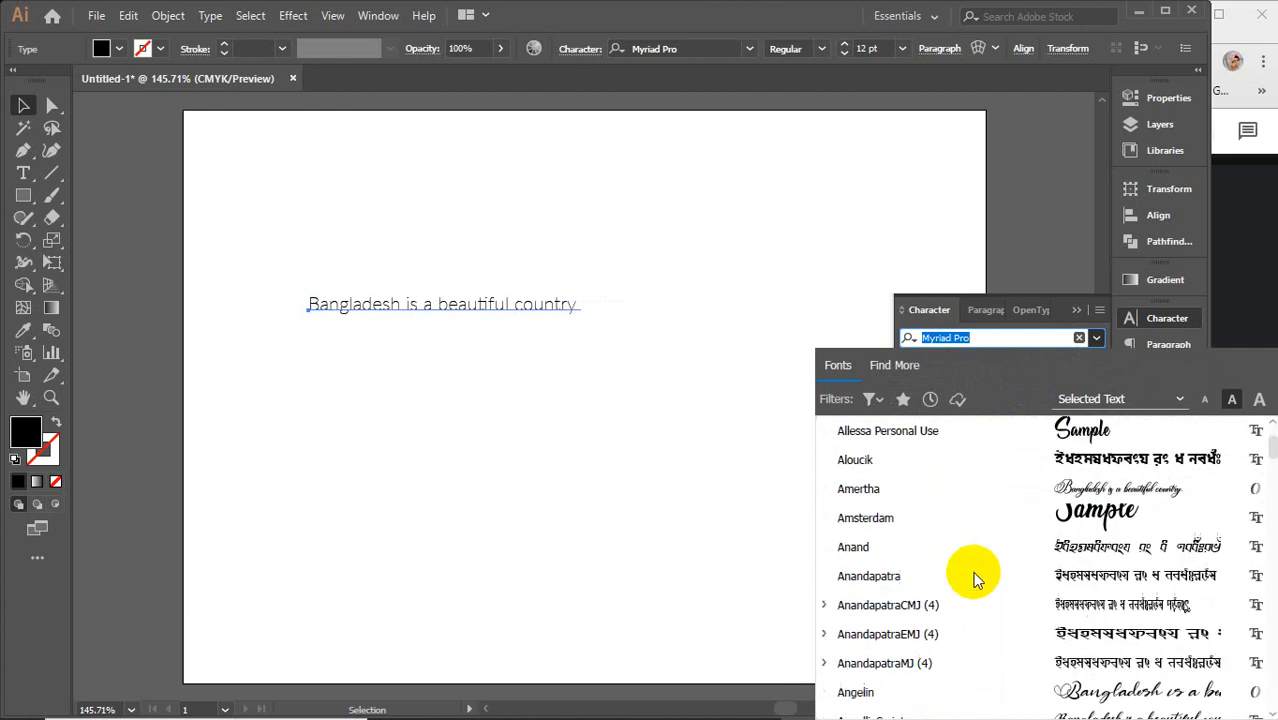
{"action": "scroll", "coordinate": [975, 577], "scroll_direction": "down", "scroll_amount": 3}
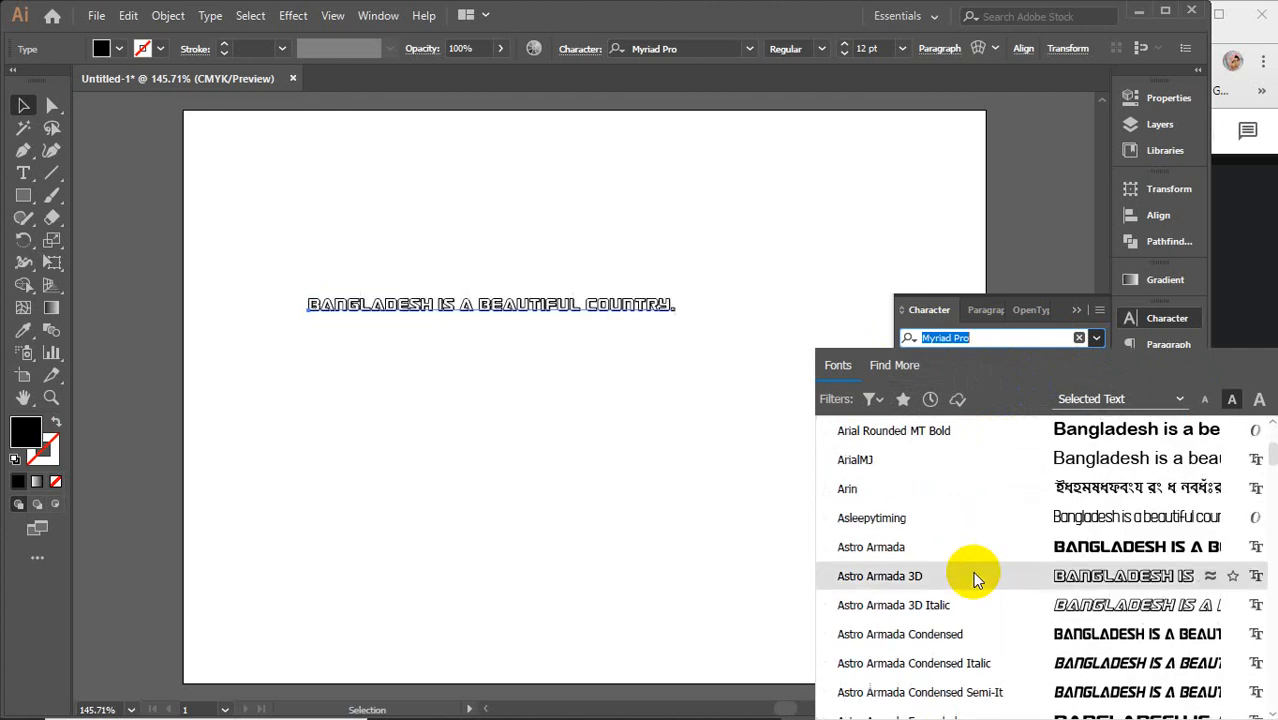
{"action": "left_click", "coordinate": [975, 577]}
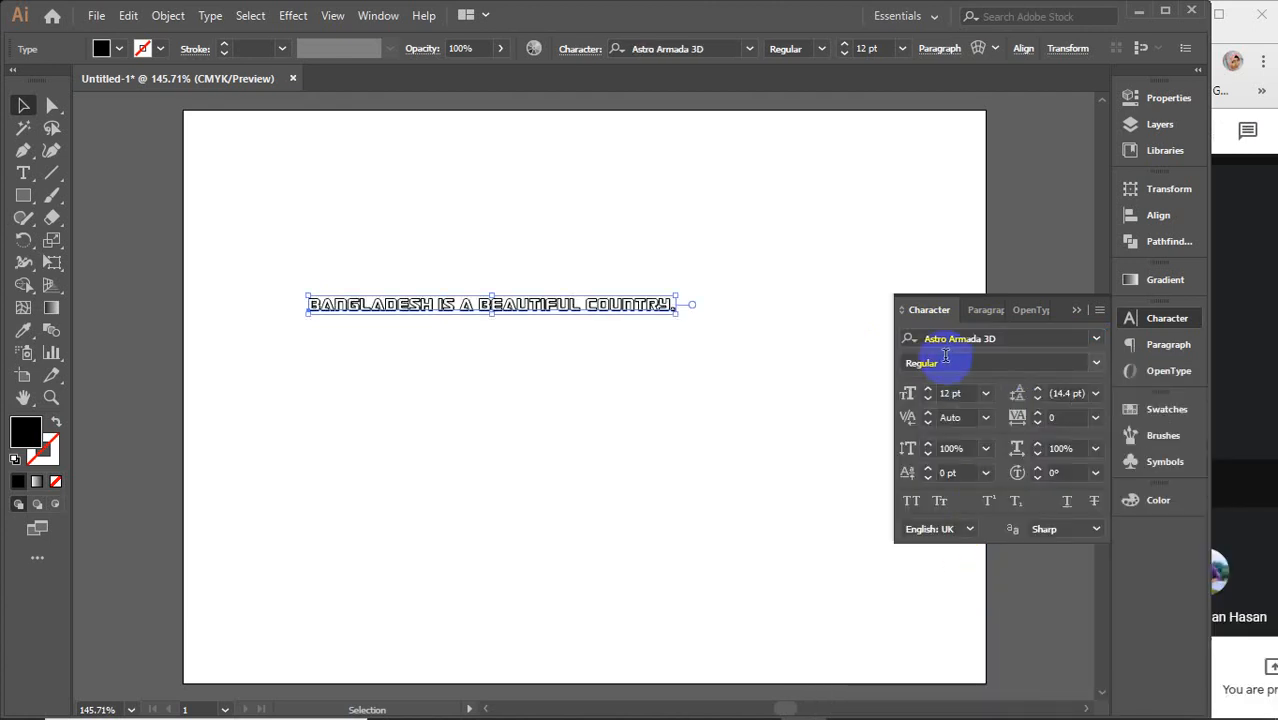
{"action": "left_click", "coordinate": [1096, 364]}
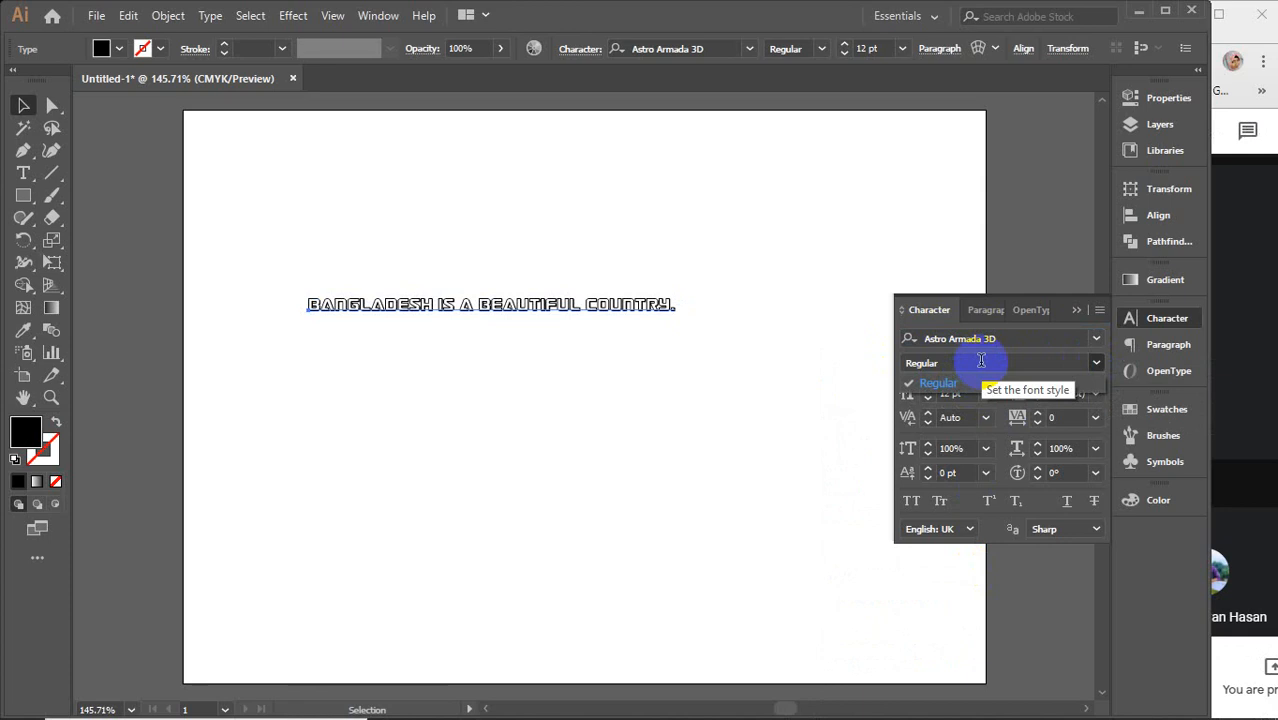
{"action": "left_click", "coordinate": [1096, 363]}
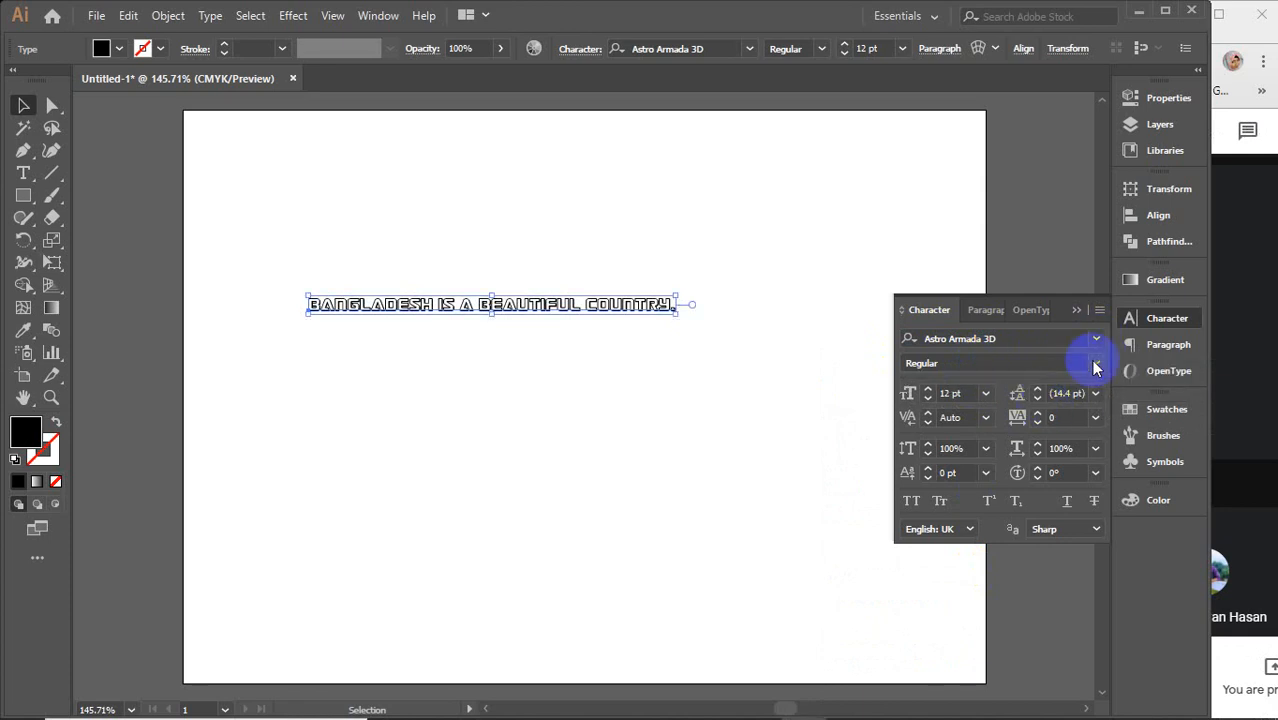
Step: Change the sentence's font to Montserrat in the Bold style
{"action": "left_click", "coordinate": [1096, 338]}
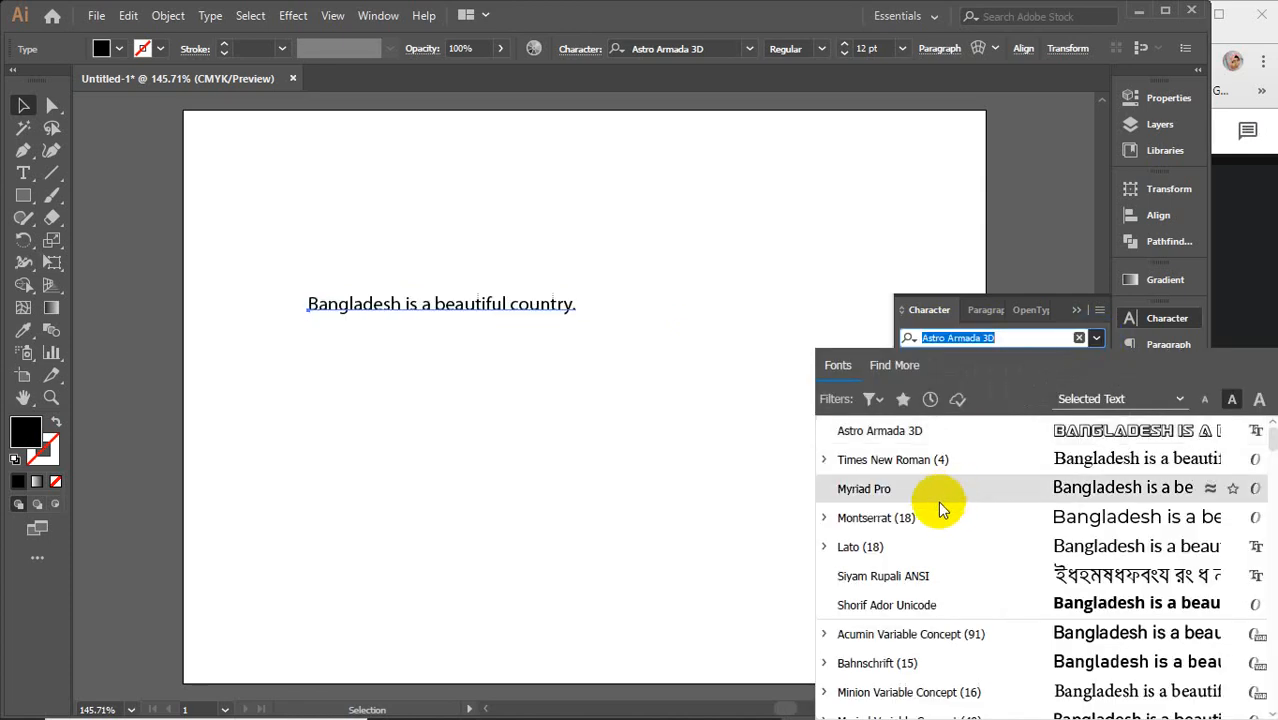
{"action": "left_click", "coordinate": [938, 514]}
{"action": "left_click", "coordinate": [1097, 363]}
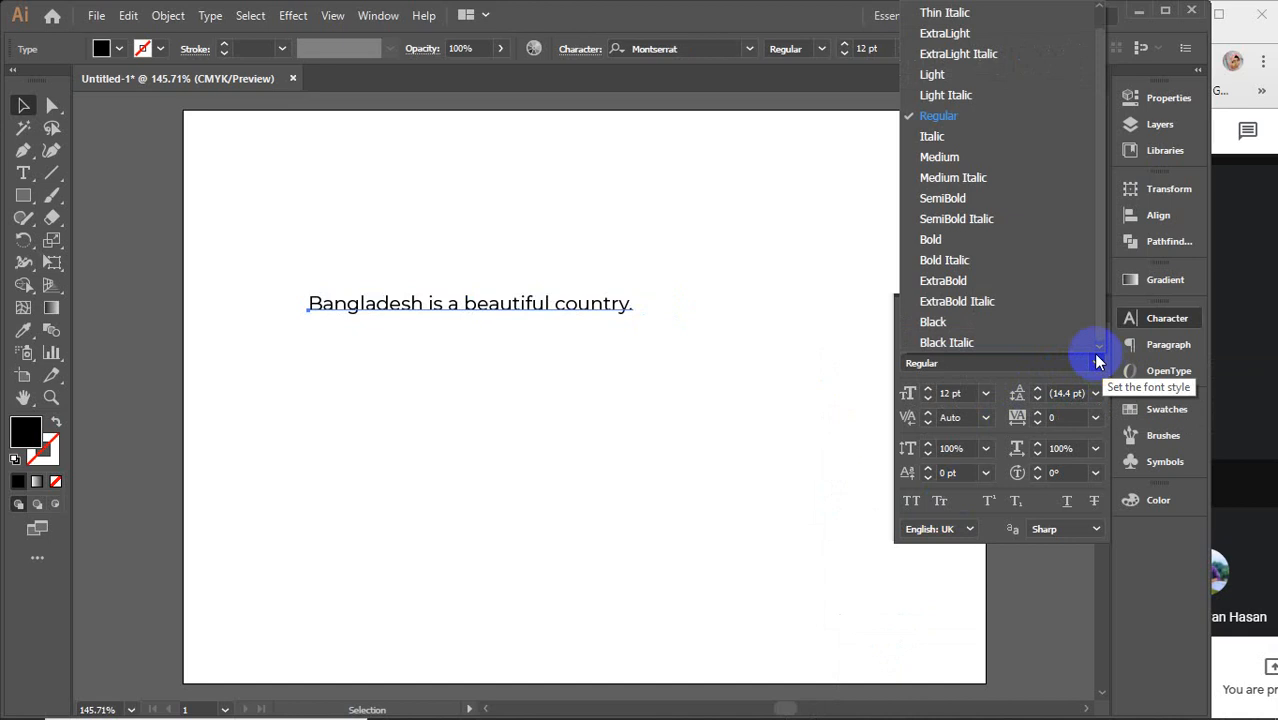
{"action": "left_click", "coordinate": [958, 242]}
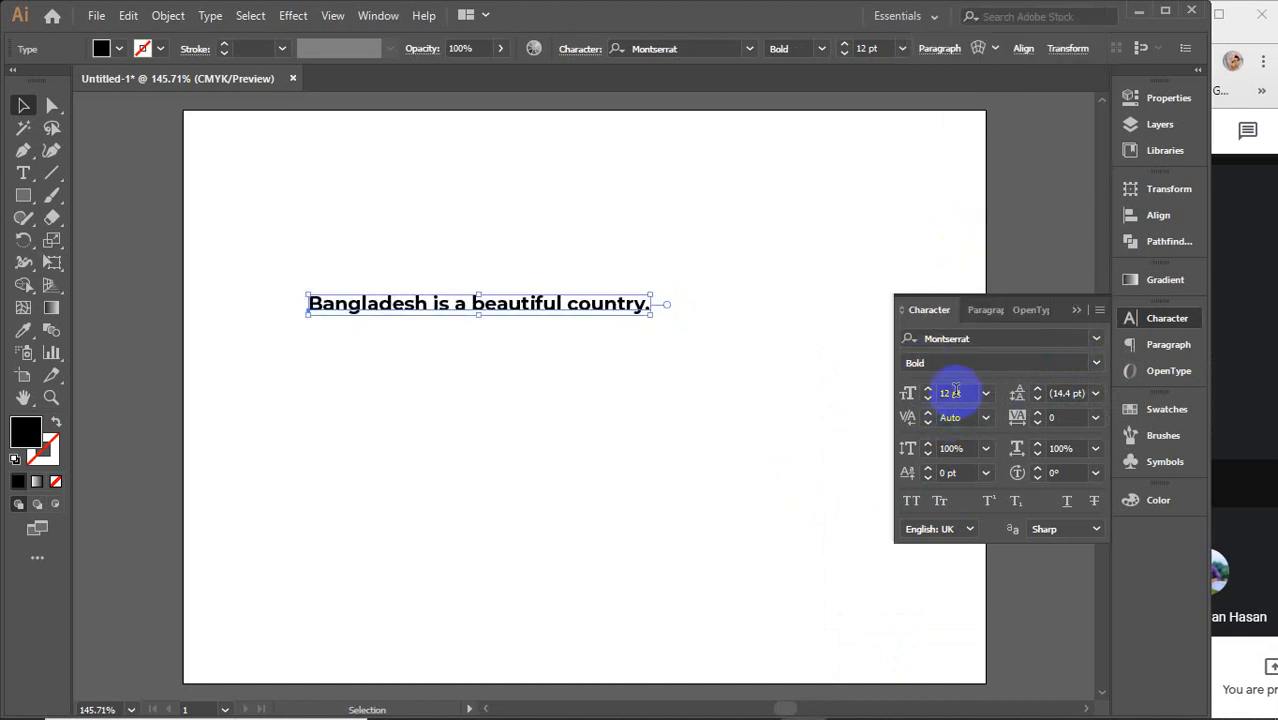
Step: Try the sentence at a font size of 23 pt and settle on 16 pt
{"action": "scroll", "coordinate": [956, 390], "scroll_direction": "up", "scroll_amount": 11}
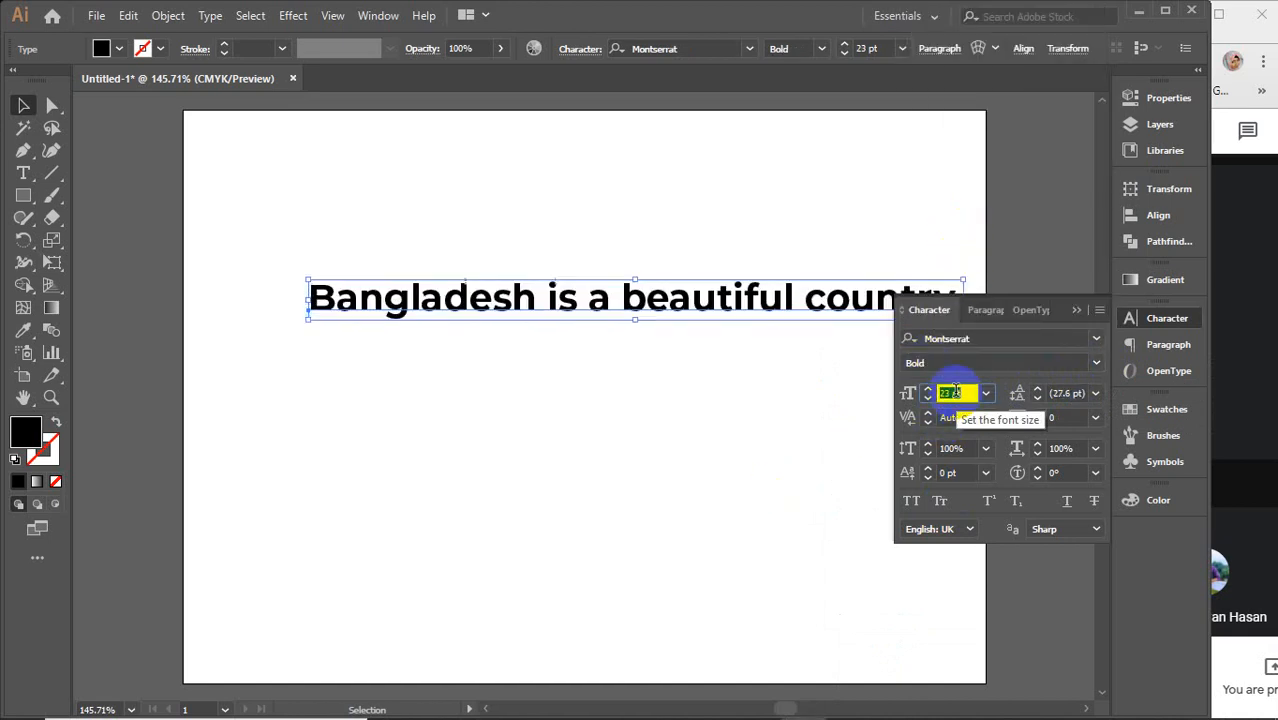
{"action": "scroll", "coordinate": [956, 390], "scroll_direction": "down", "scroll_amount": 4}
{"action": "scroll", "coordinate": [956, 390], "scroll_direction": "down", "scroll_amount": 3}
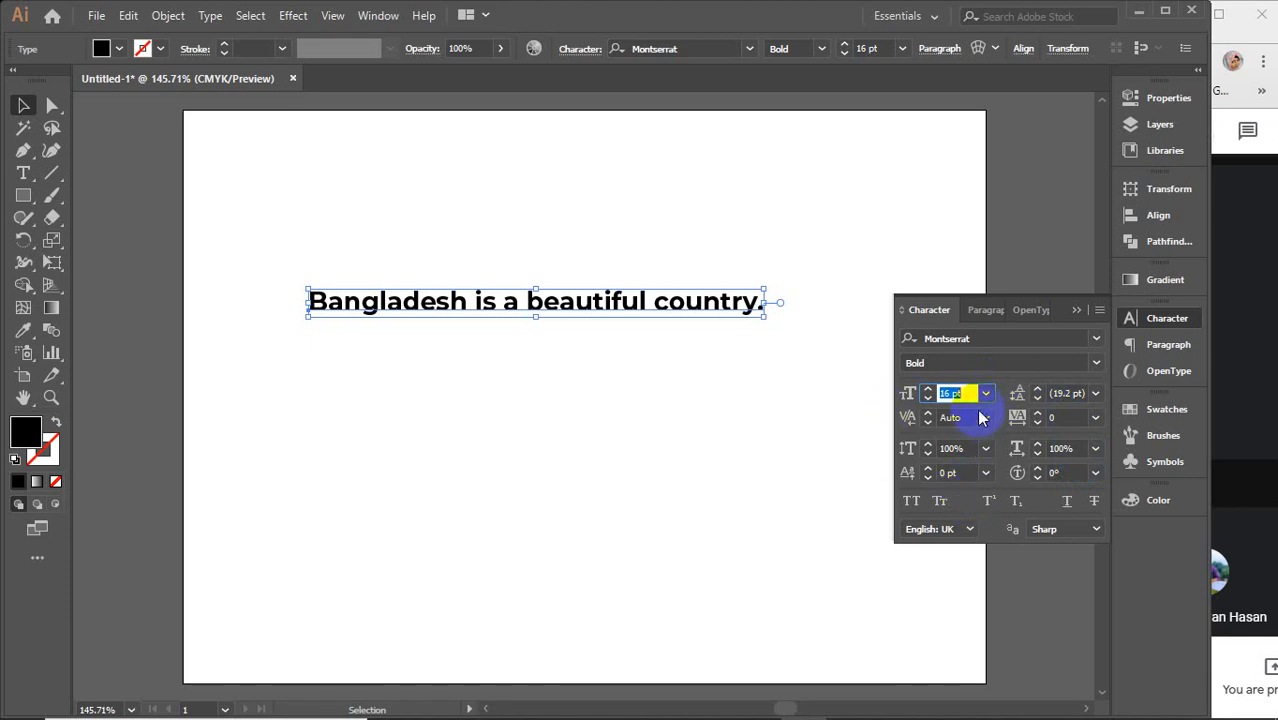
{"action": "left_click", "coordinate": [499, 320]}
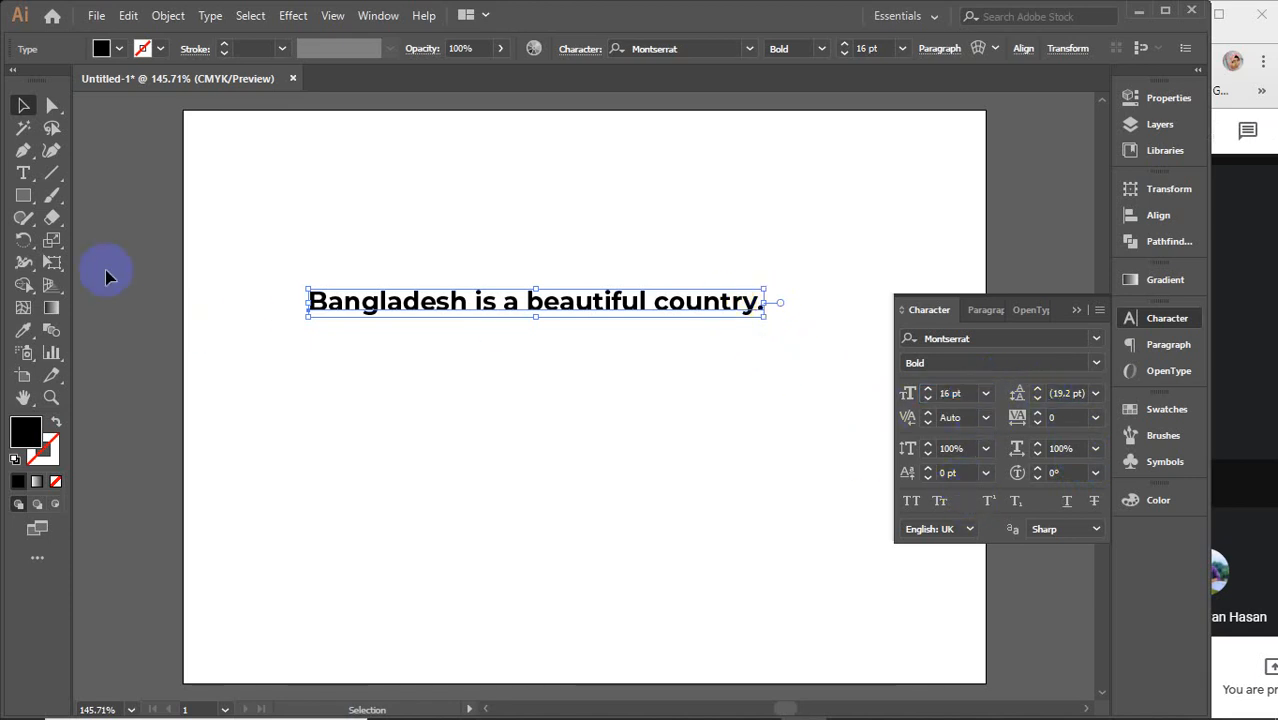
Step: Copy the whole sentence, paste it on two new lines below to make three lines, and leave text editing with the Selection tool
{"action": "left_click", "coordinate": [24, 174]}
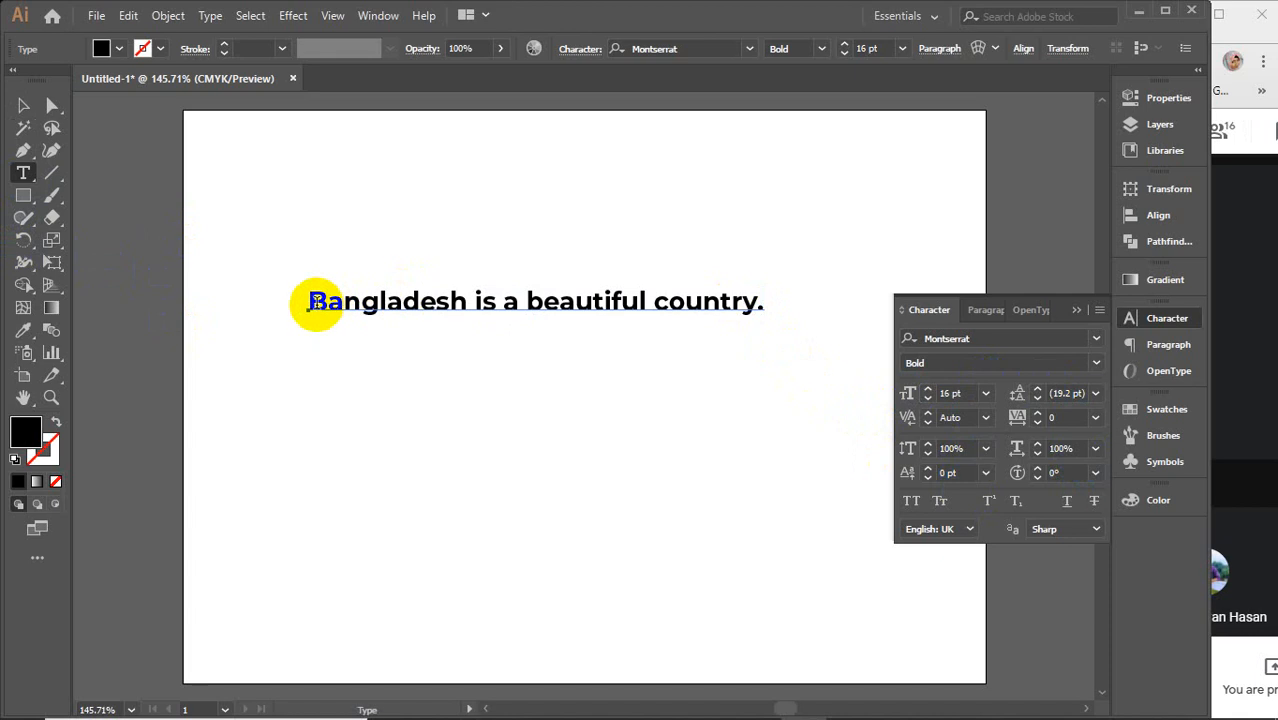
{"action": "left_click_drag", "start_coordinate": [312, 302], "coordinate": [862, 333]}
{"action": "key", "text": "ctrl+c"}
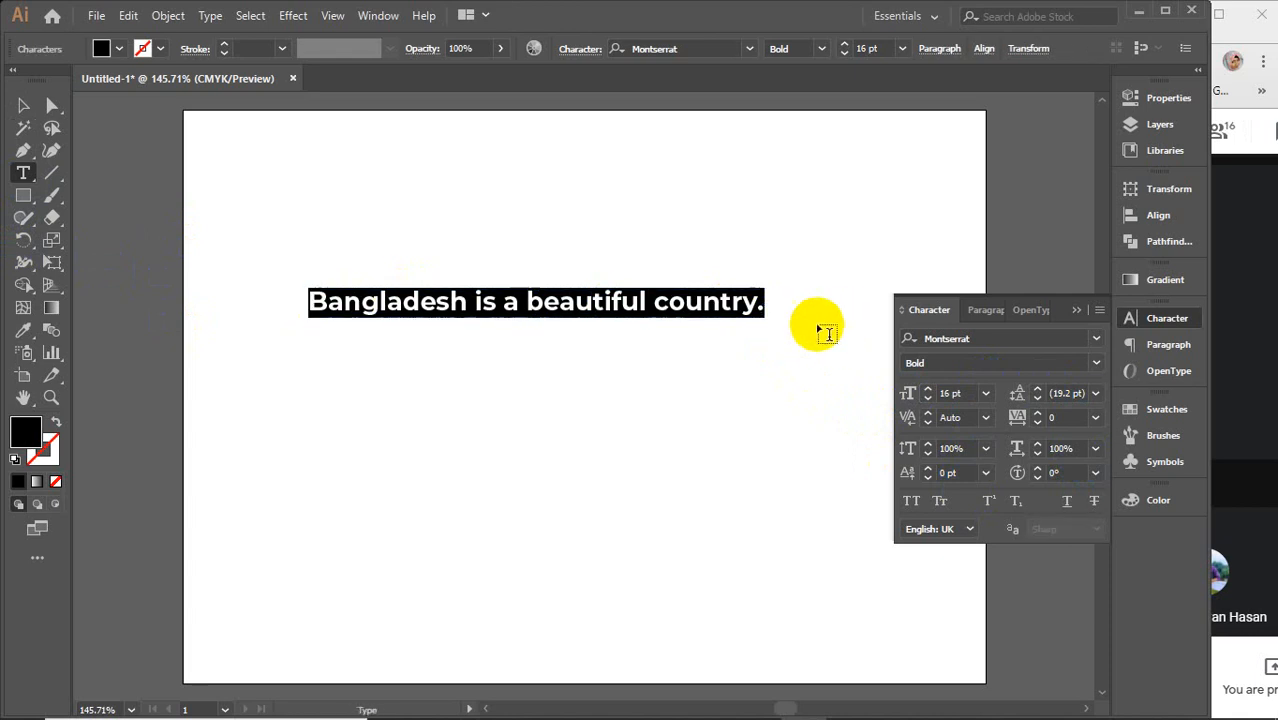
{"action": "left_click", "coordinate": [766, 310]}
{"action": "left_click", "coordinate": [773, 318]}
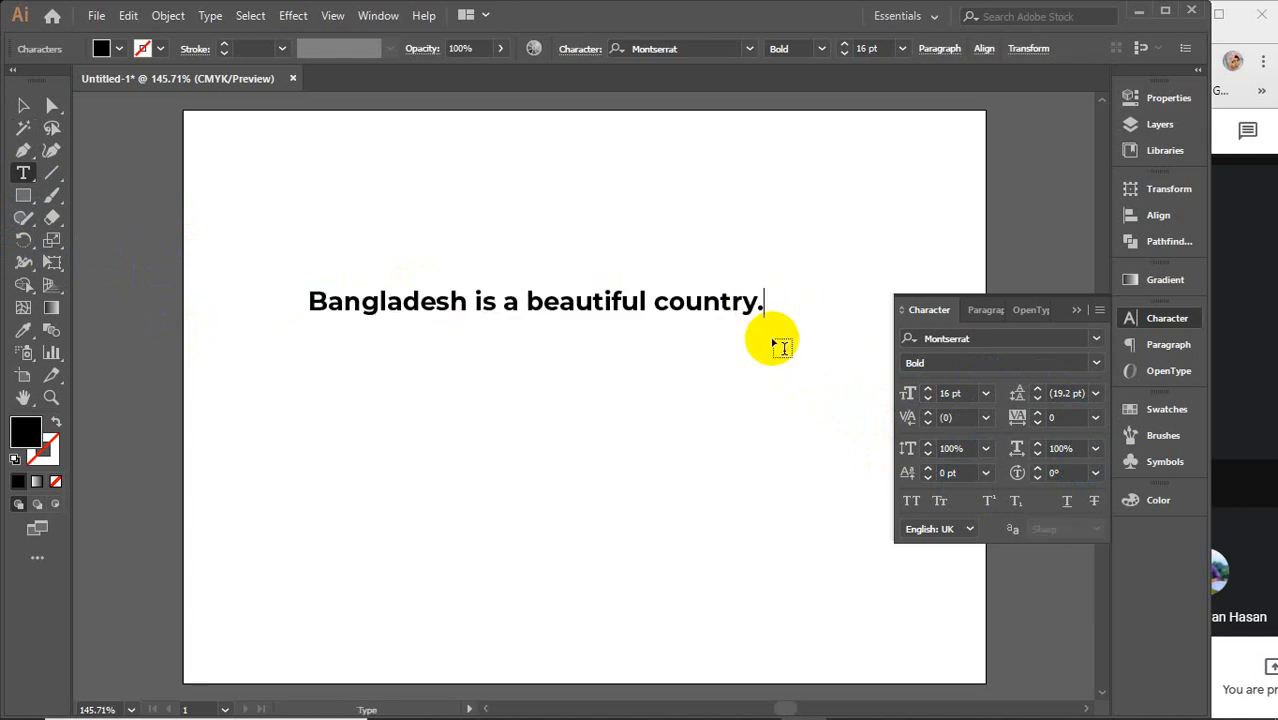
{"action": "key", "text": "ctrl+v"}
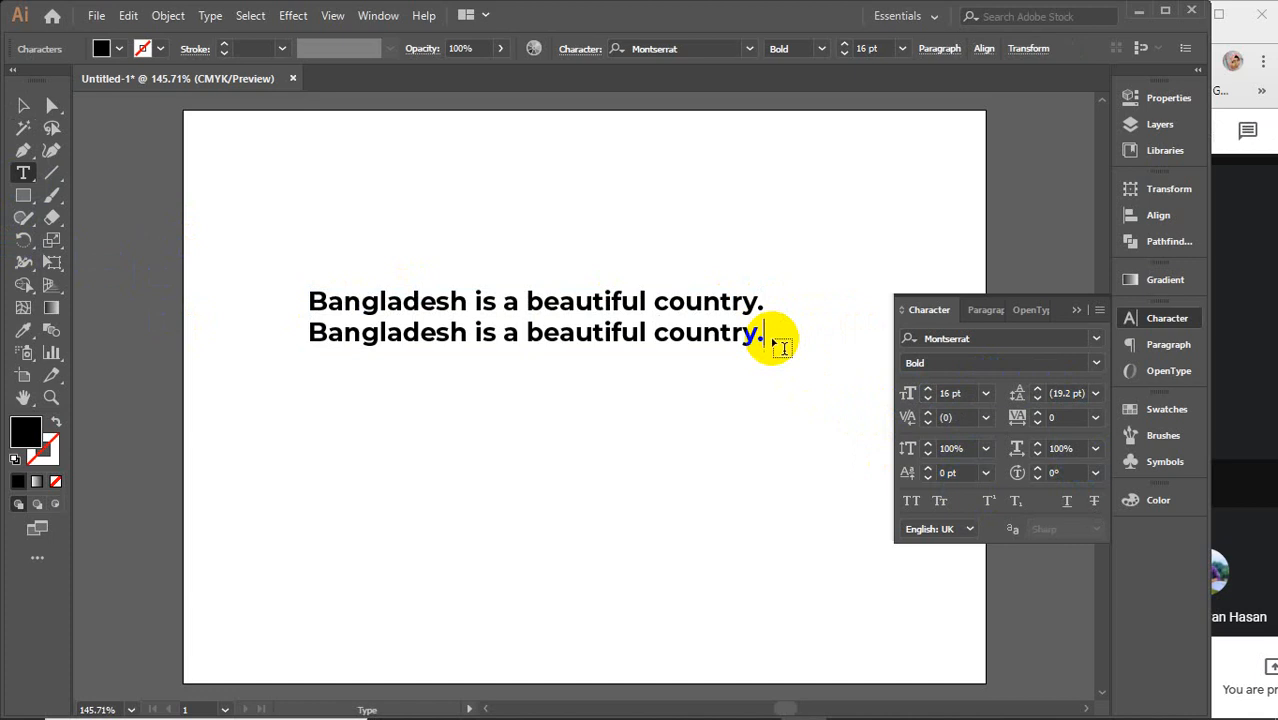
{"action": "key", "text": "Return"}
{"action": "key", "text": "ctrl+v"}
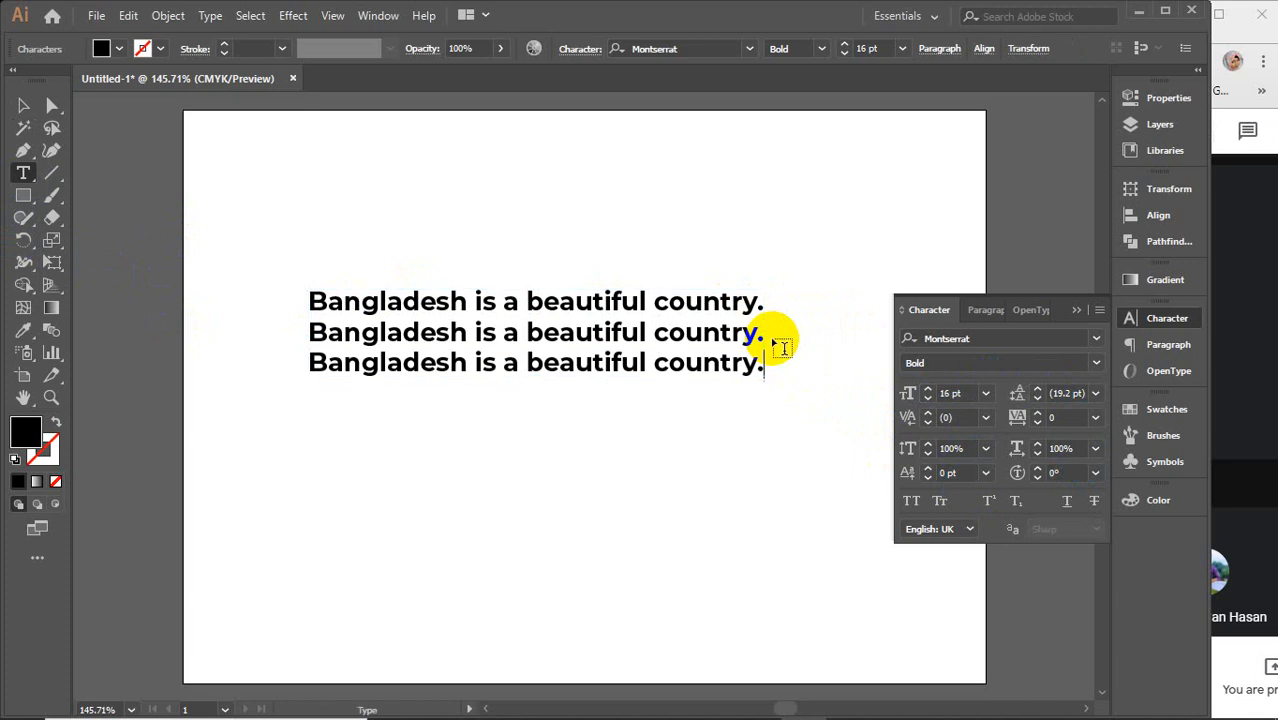
{"action": "left_click", "coordinate": [22, 112]}
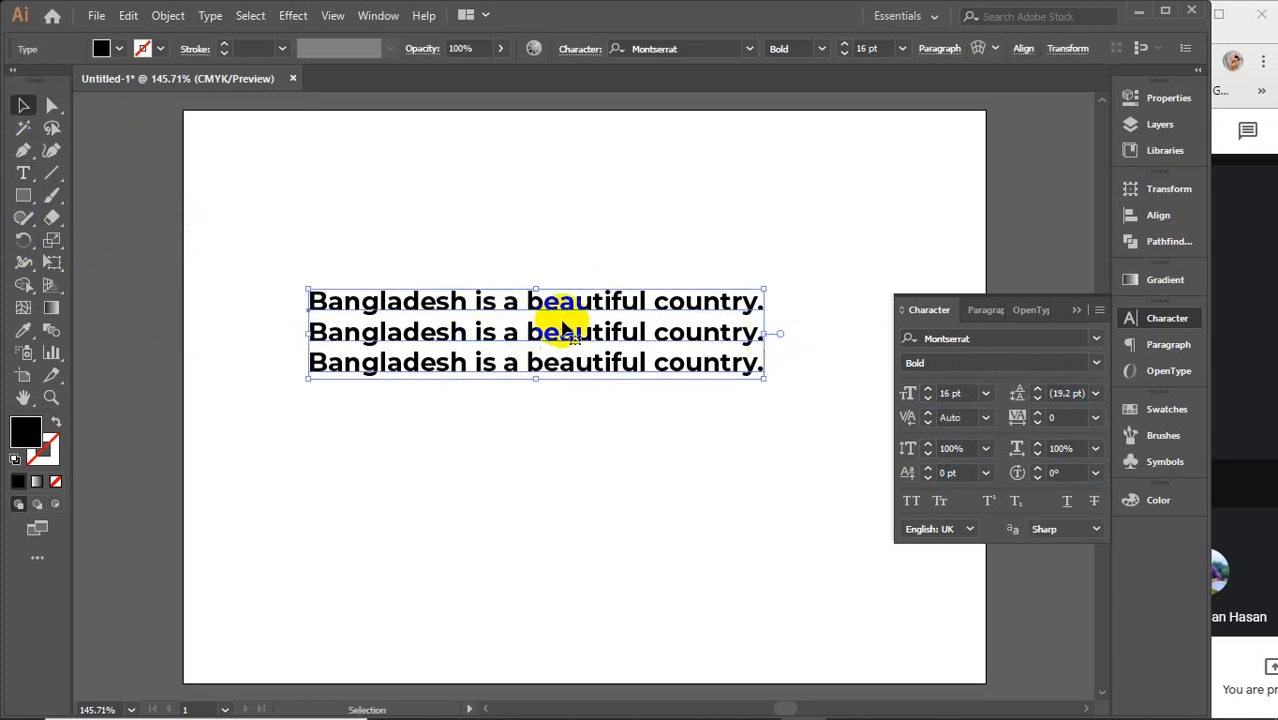
Step: Try loose 34 pt and tight 6 pt leading on the three lines, and return the leading to Auto
{"action": "left_click", "coordinate": [1062, 392]}
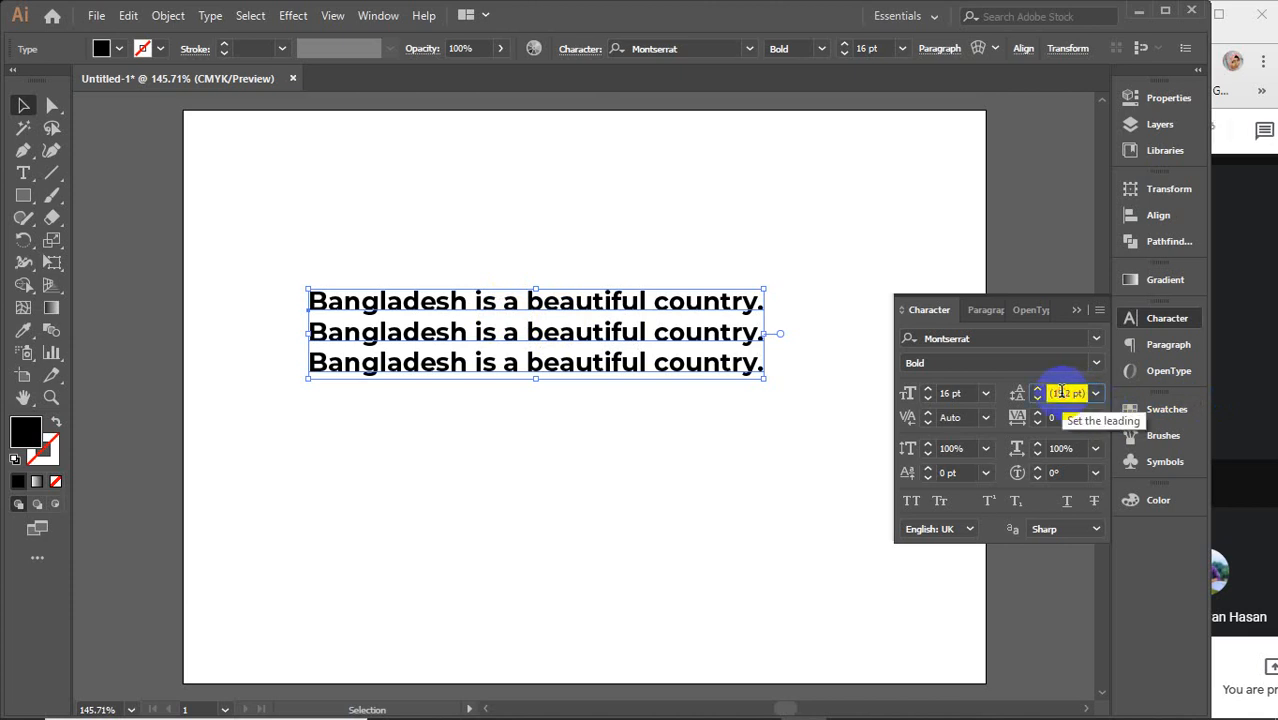
{"action": "scroll", "coordinate": [1062, 392], "scroll_direction": "up", "scroll_amount": 16}
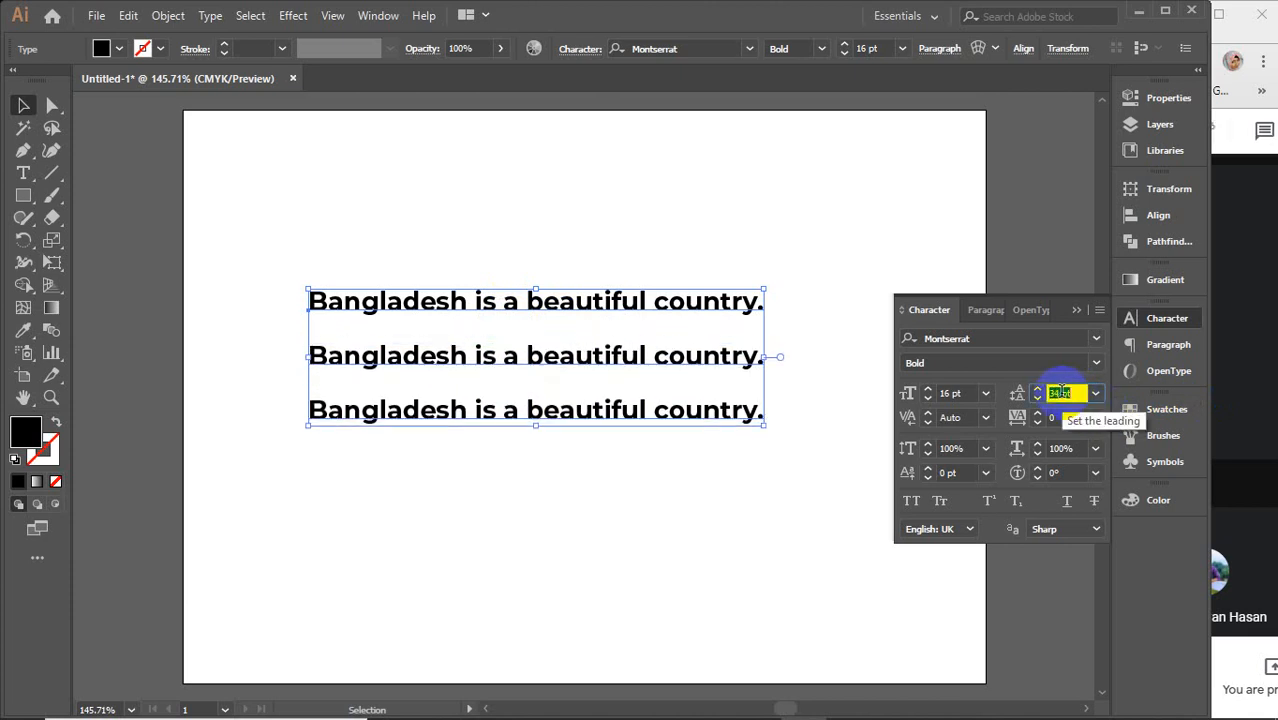
{"action": "scroll", "coordinate": [1060, 392], "scroll_direction": "down", "scroll_amount": 20}
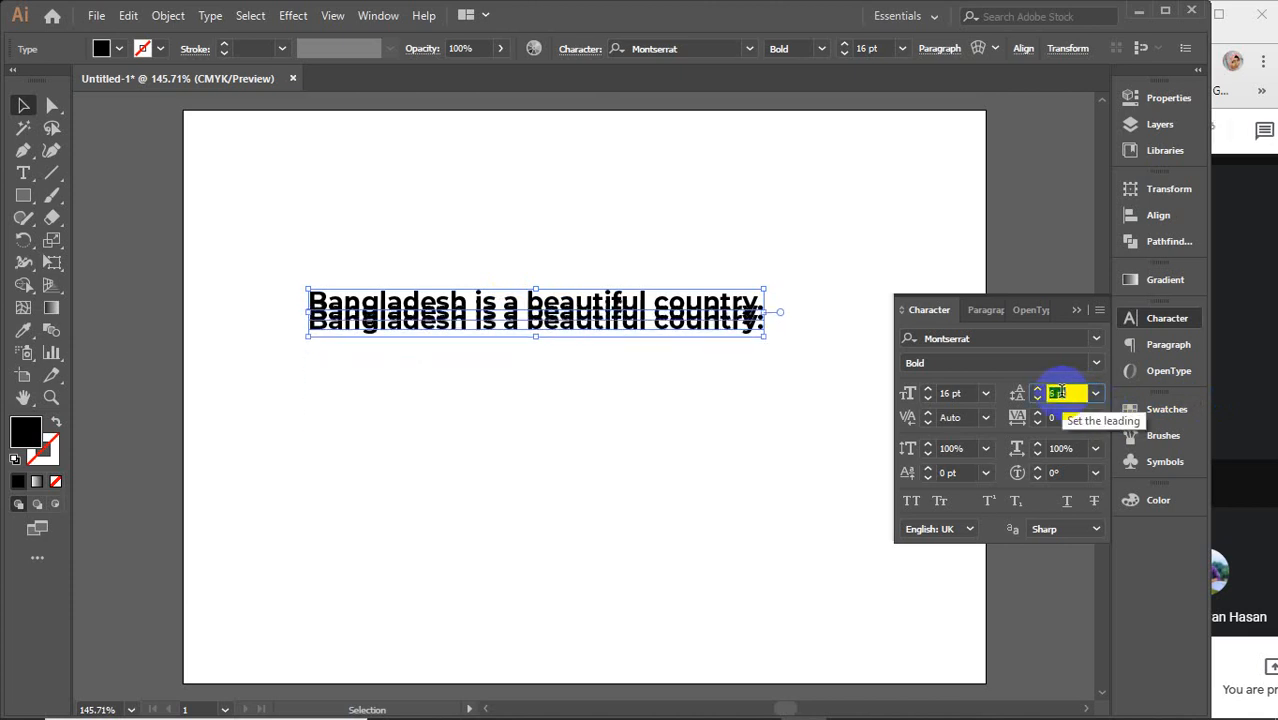
{"action": "left_click", "coordinate": [1095, 394]}
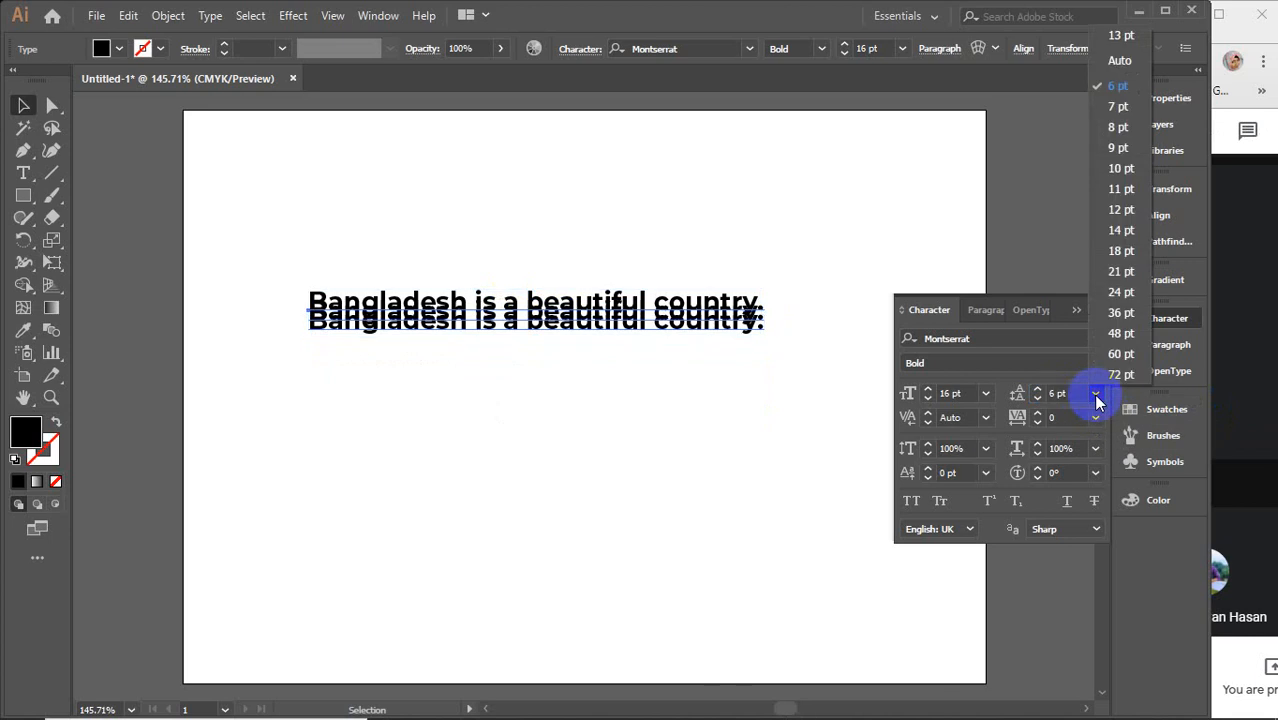
{"action": "left_click", "coordinate": [1120, 62]}
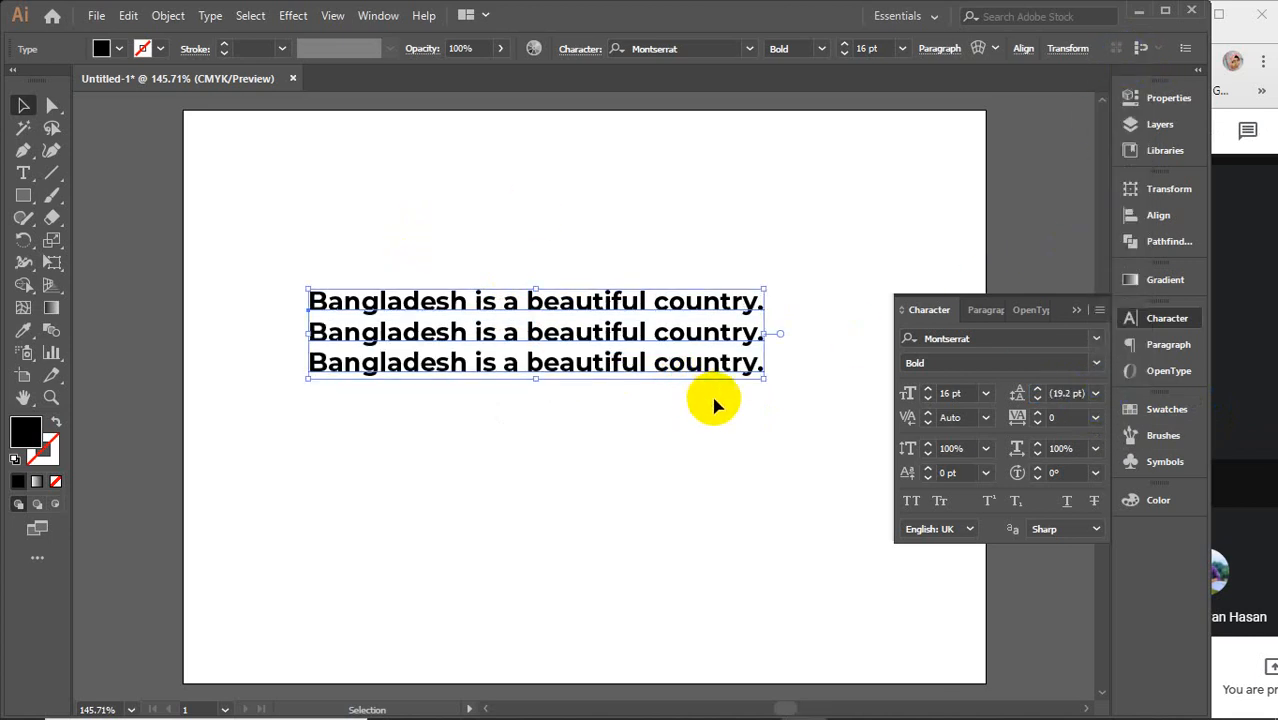
Step: Try Metrics - Roman Only and Optical kerning on the three lines, and return the kerning to Auto
{"action": "left_click", "coordinate": [985, 418]}
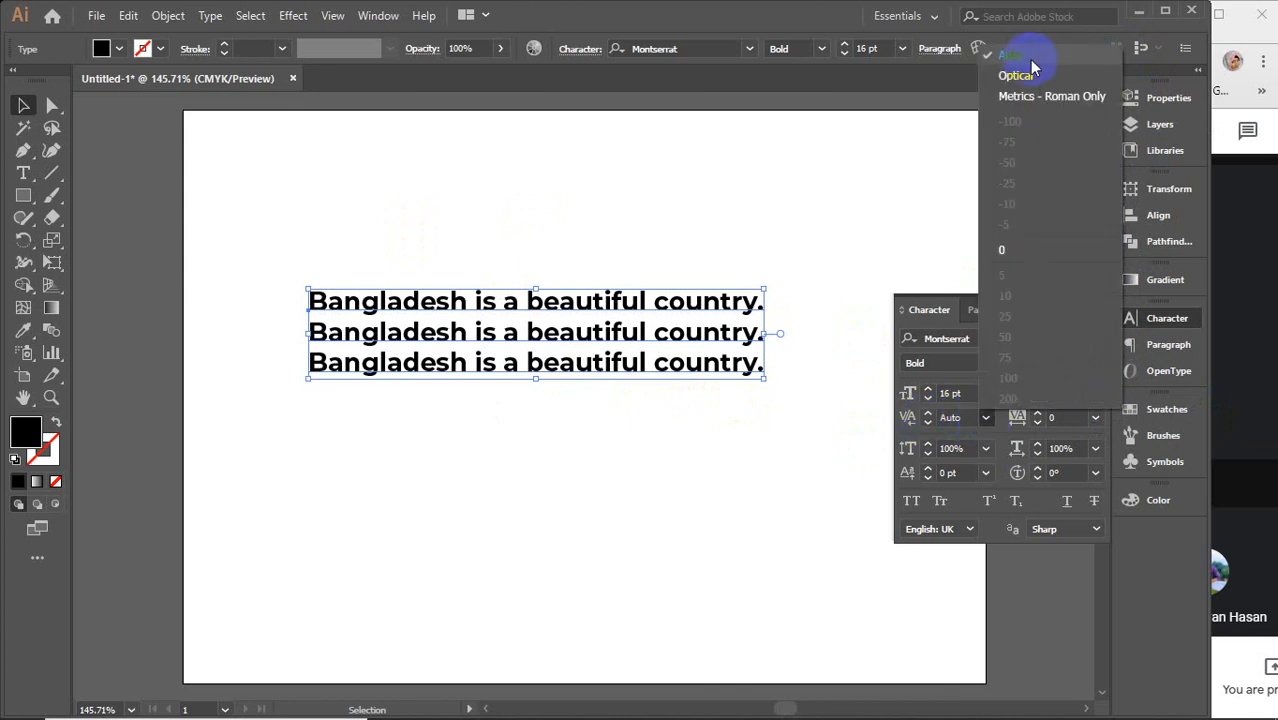
{"action": "left_click", "coordinate": [1035, 96]}
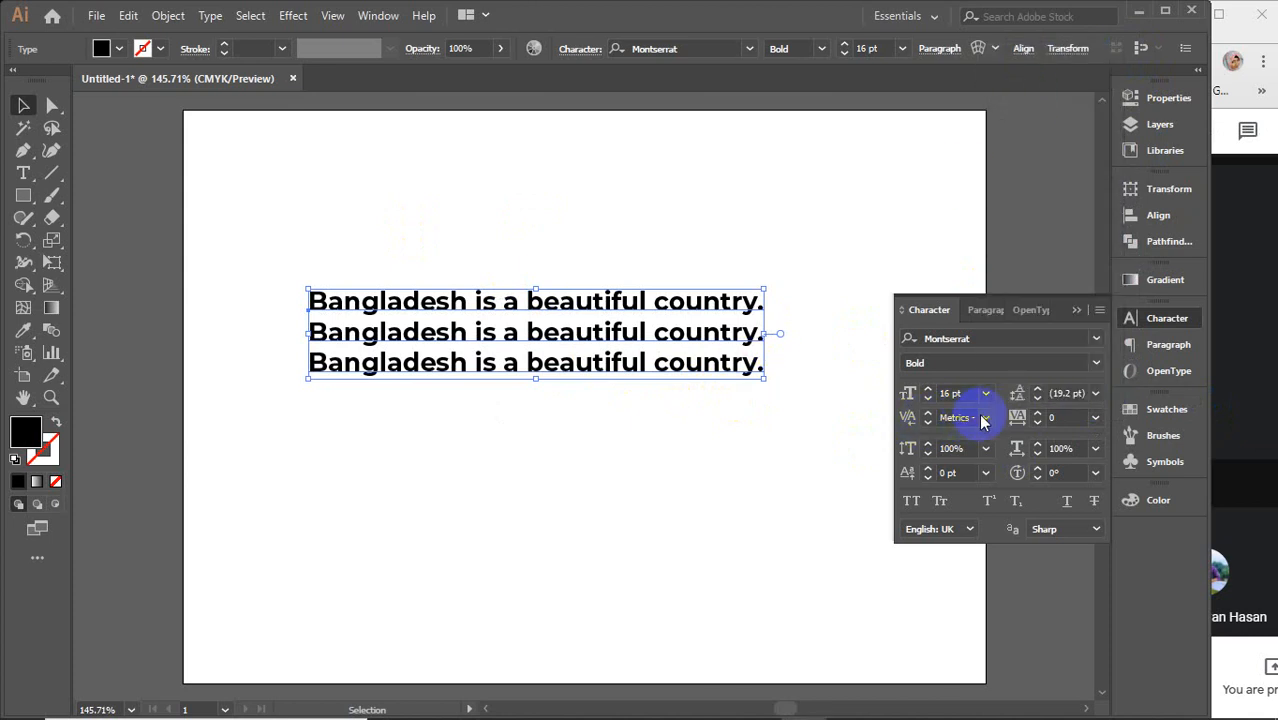
{"action": "left_click", "coordinate": [985, 418]}
{"action": "left_click", "coordinate": [1018, 71]}
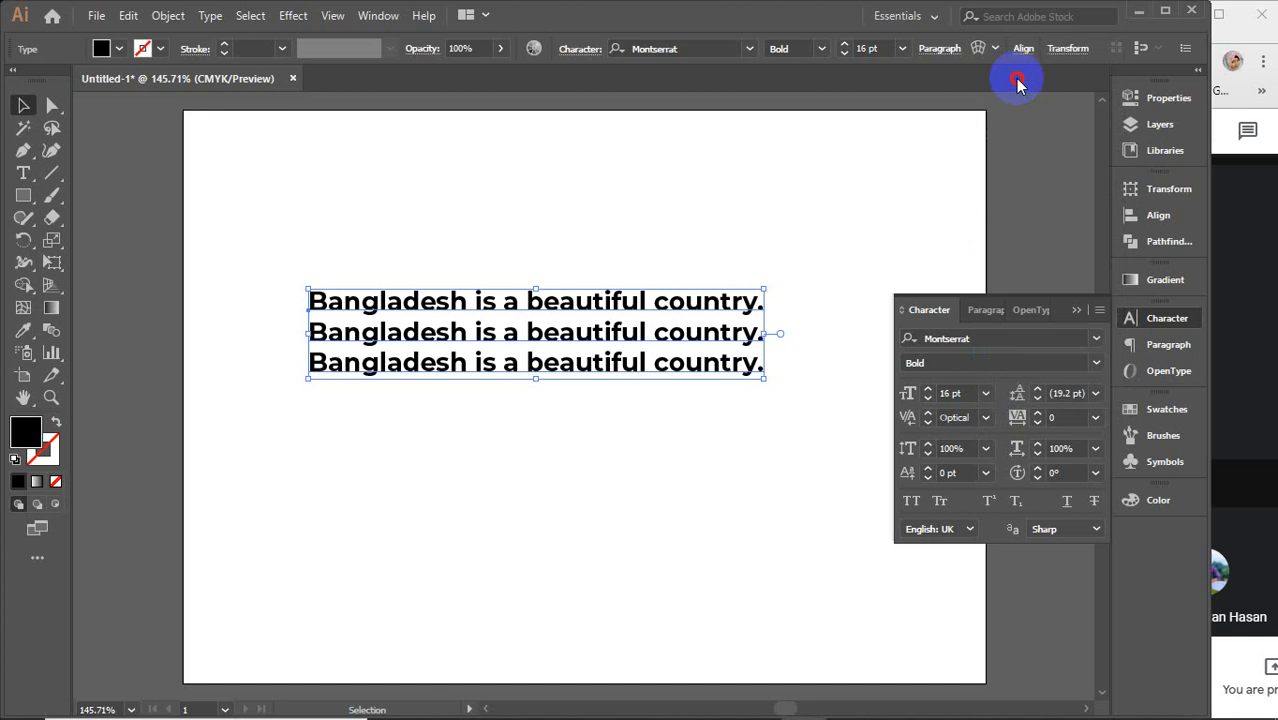
{"action": "left_click", "coordinate": [985, 418]}
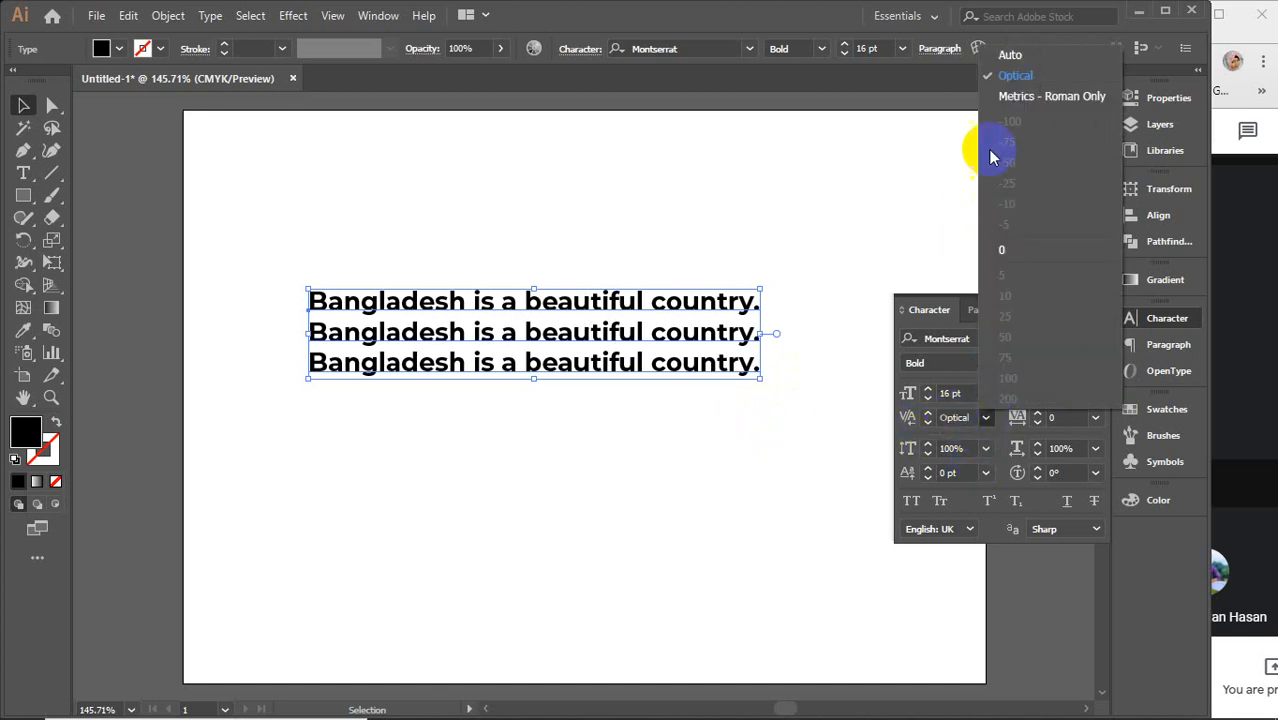
{"action": "left_click", "coordinate": [1012, 48]}
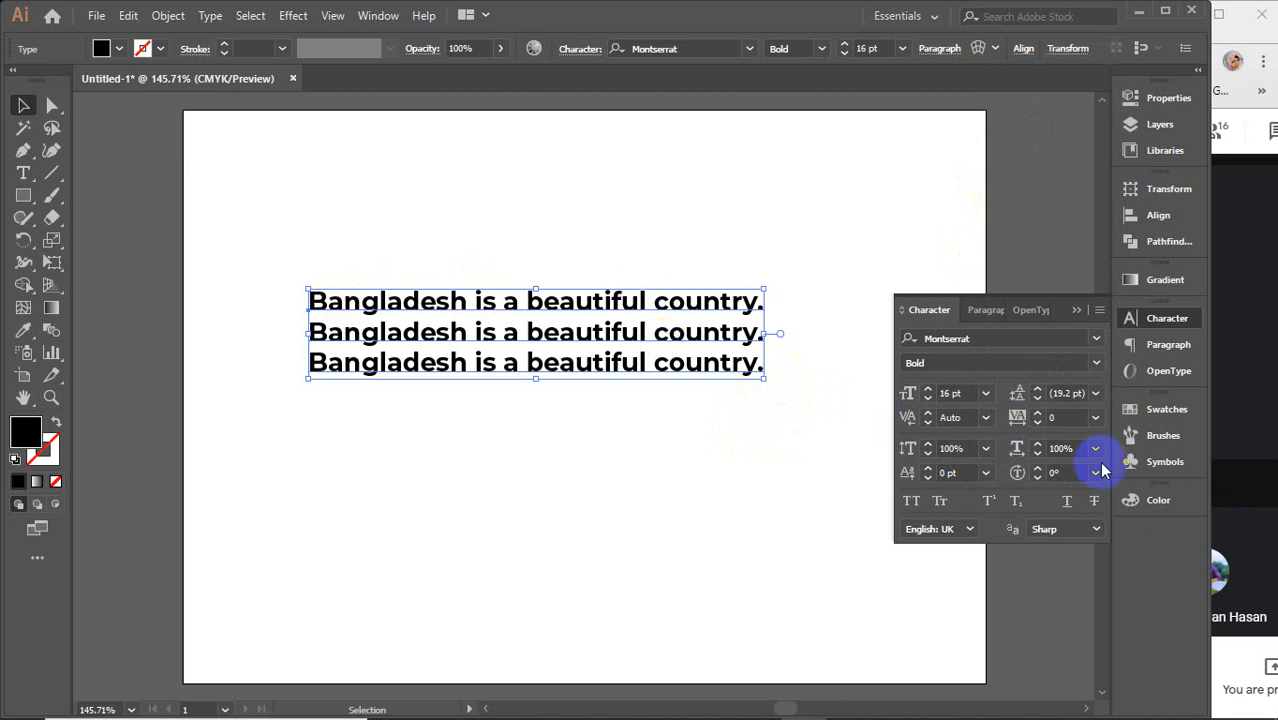
Step: Widen the tracking of the three lines to 77 and reset it to 0
{"action": "scroll", "coordinate": [1057, 417], "scroll_direction": "up", "scroll_amount": 20}
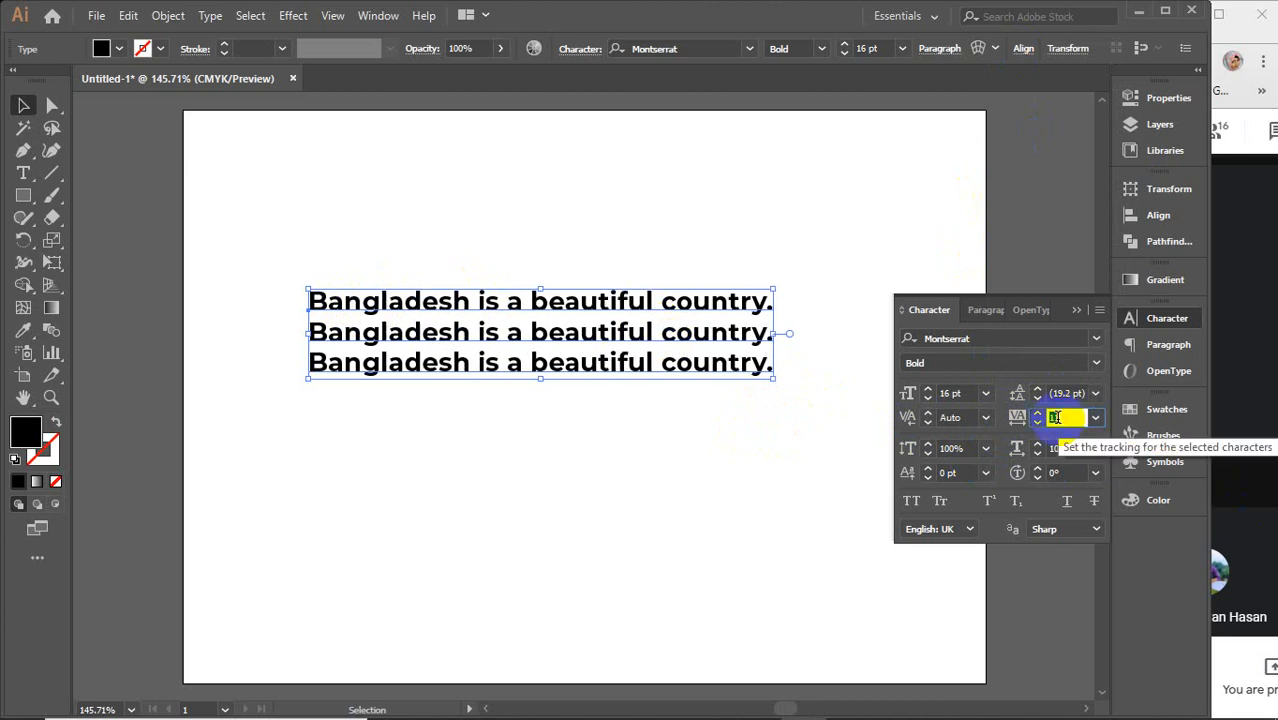
{"action": "scroll", "coordinate": [1055, 417], "scroll_direction": "up", "scroll_amount": 20}
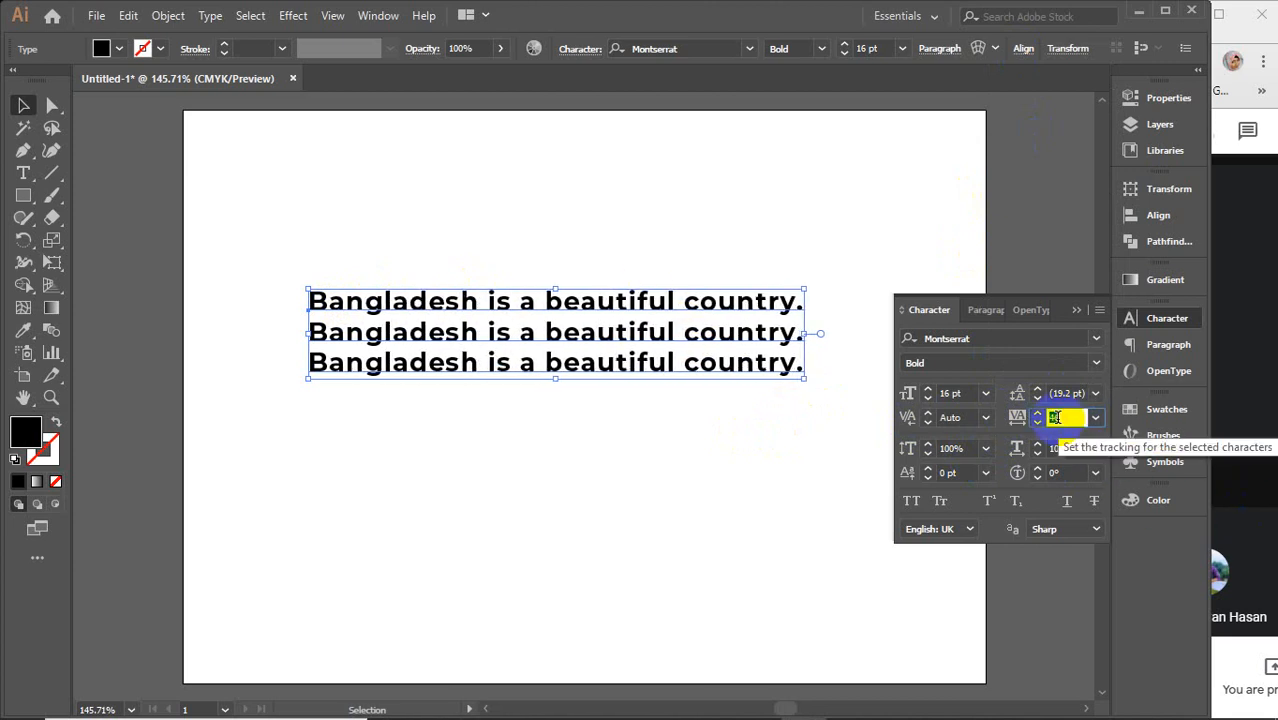
{"action": "scroll", "coordinate": [1055, 417], "scroll_direction": "up", "scroll_amount": 5}
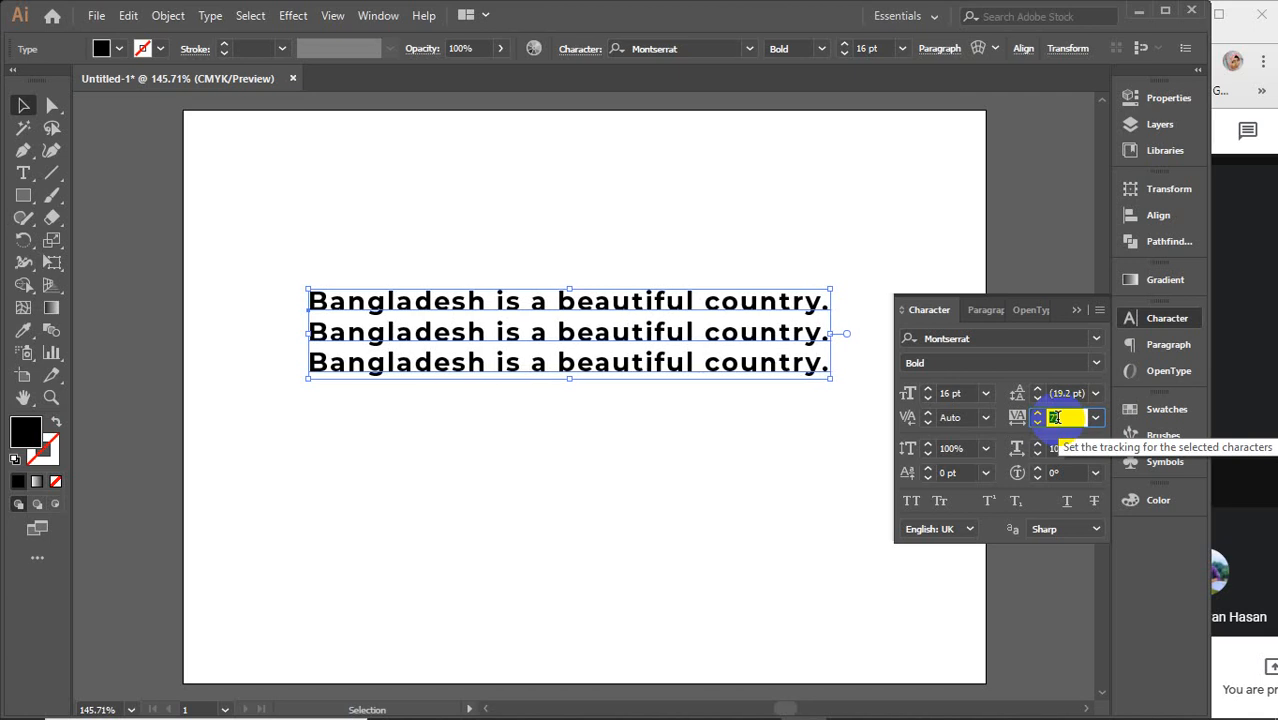
{"action": "left_click", "coordinate": [1095, 417]}
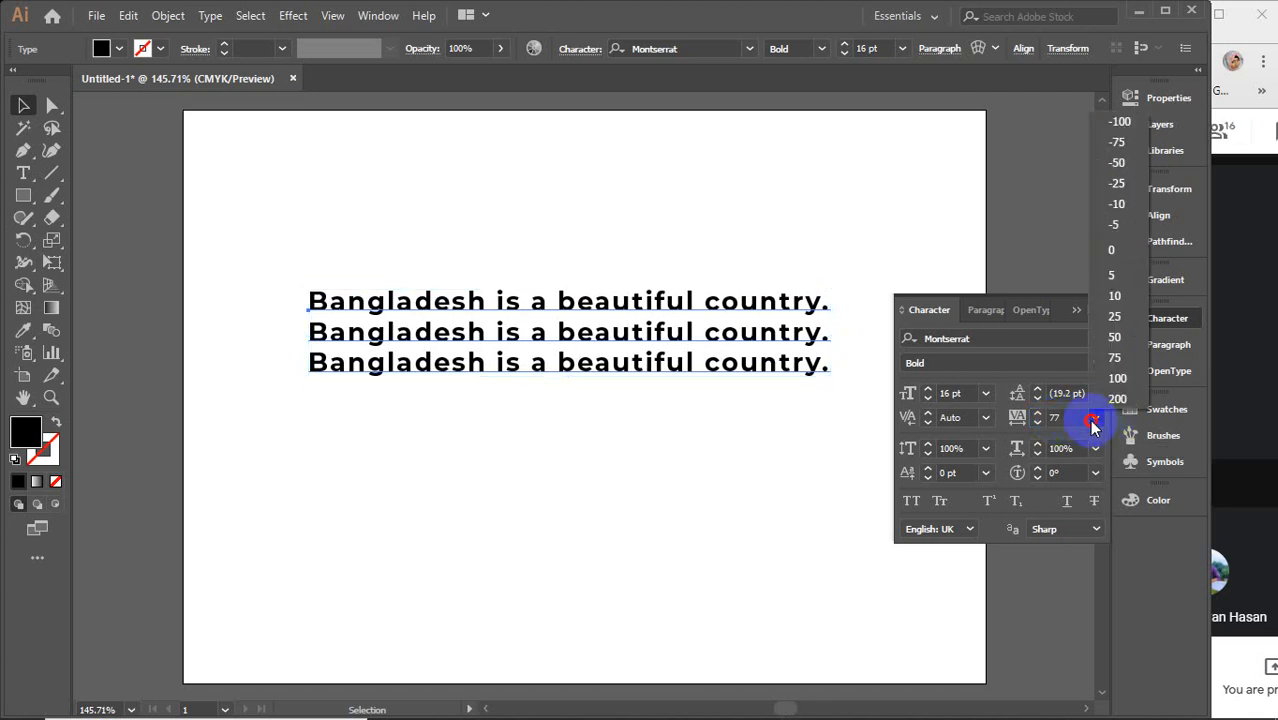
{"action": "left_click", "coordinate": [1112, 250]}
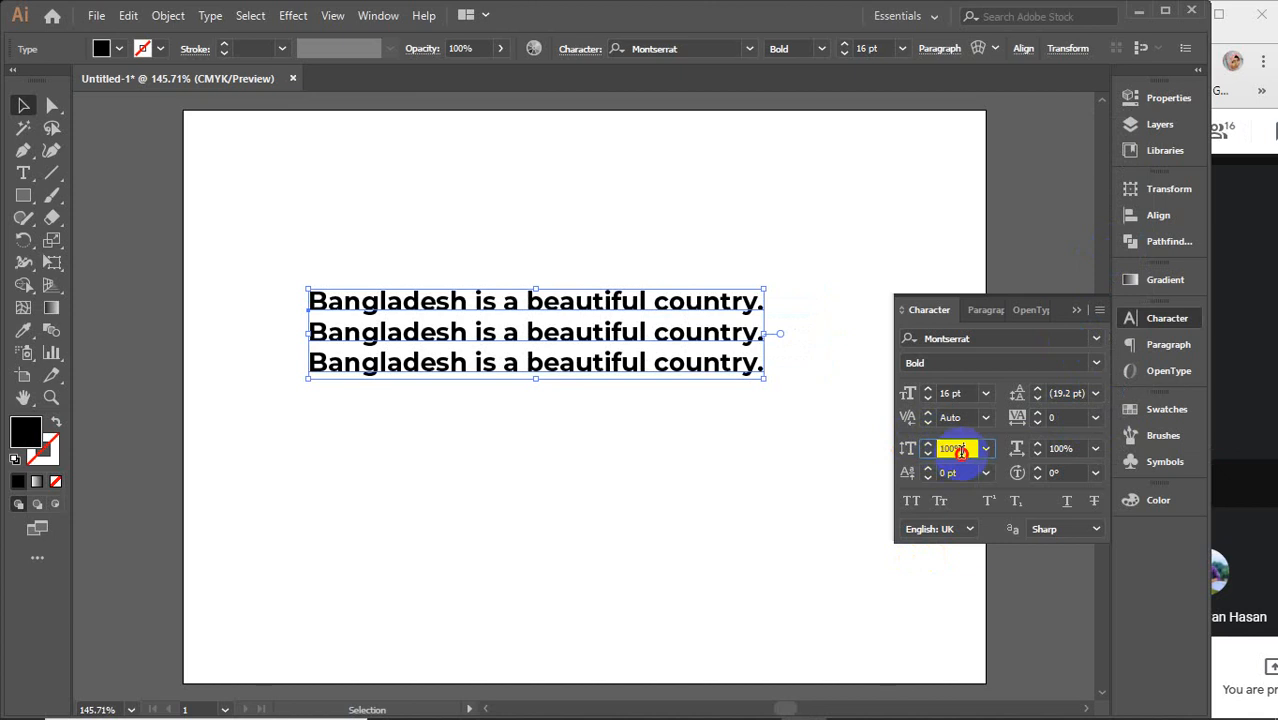
Step: Try larger vertical and horizontal scales on the three lines, returning each scale to 100%
{"action": "scroll", "coordinate": [961, 452], "scroll_direction": "up", "scroll_amount": 20}
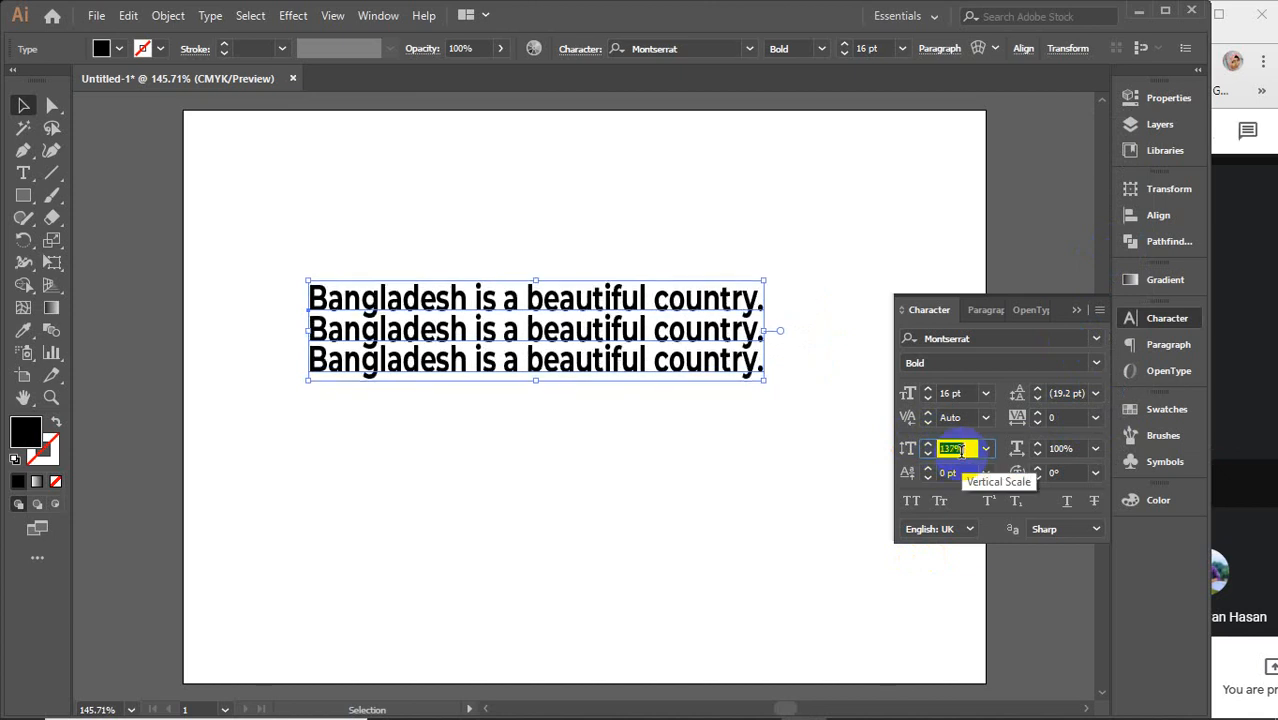
{"action": "scroll", "coordinate": [961, 450], "scroll_direction": "up", "scroll_amount": 17}
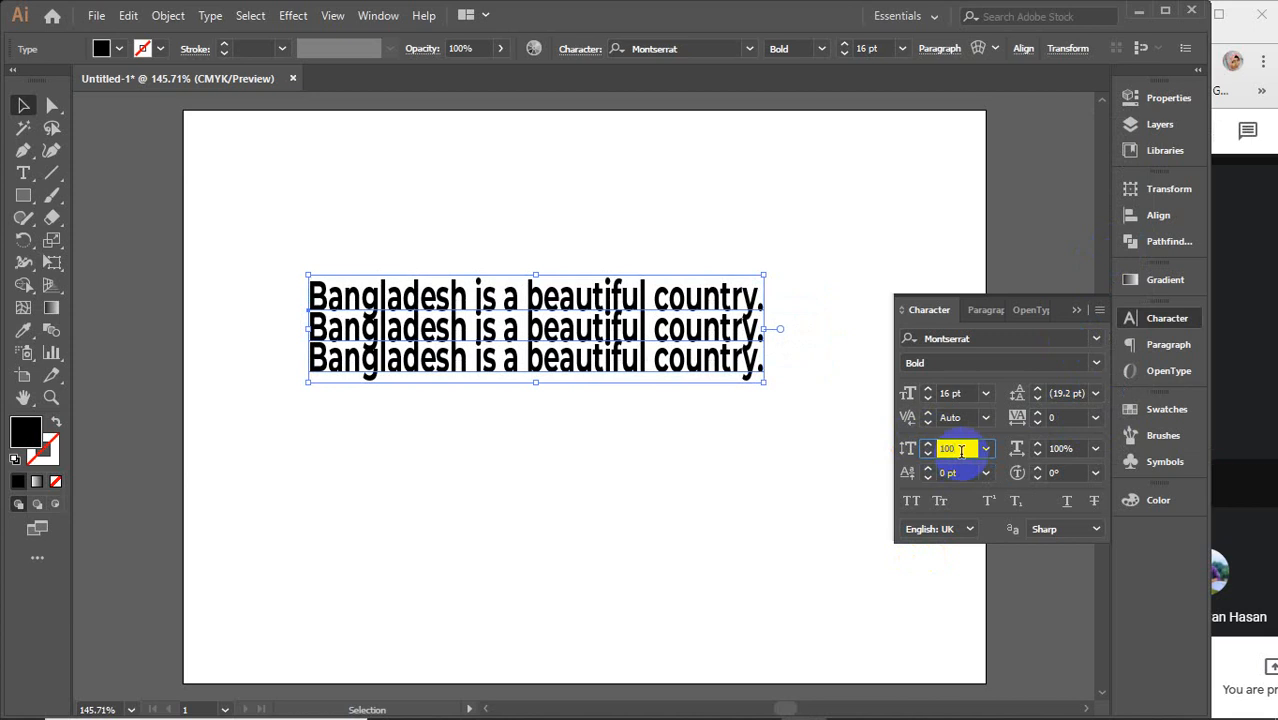
{"action": "left_click", "coordinate": [1068, 449]}
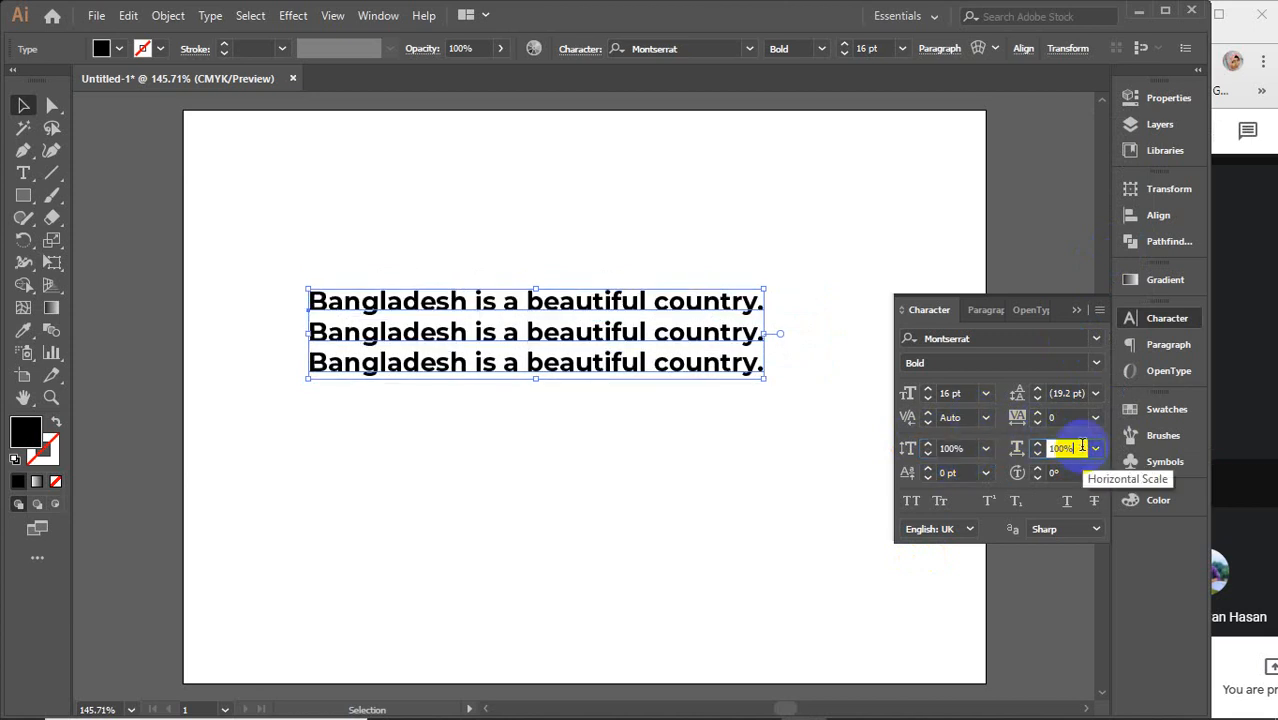
{"action": "scroll", "coordinate": [1081, 448], "scroll_direction": "up", "scroll_amount": 20}
{"action": "scroll", "coordinate": [1081, 448], "scroll_direction": "up", "scroll_amount": 20}
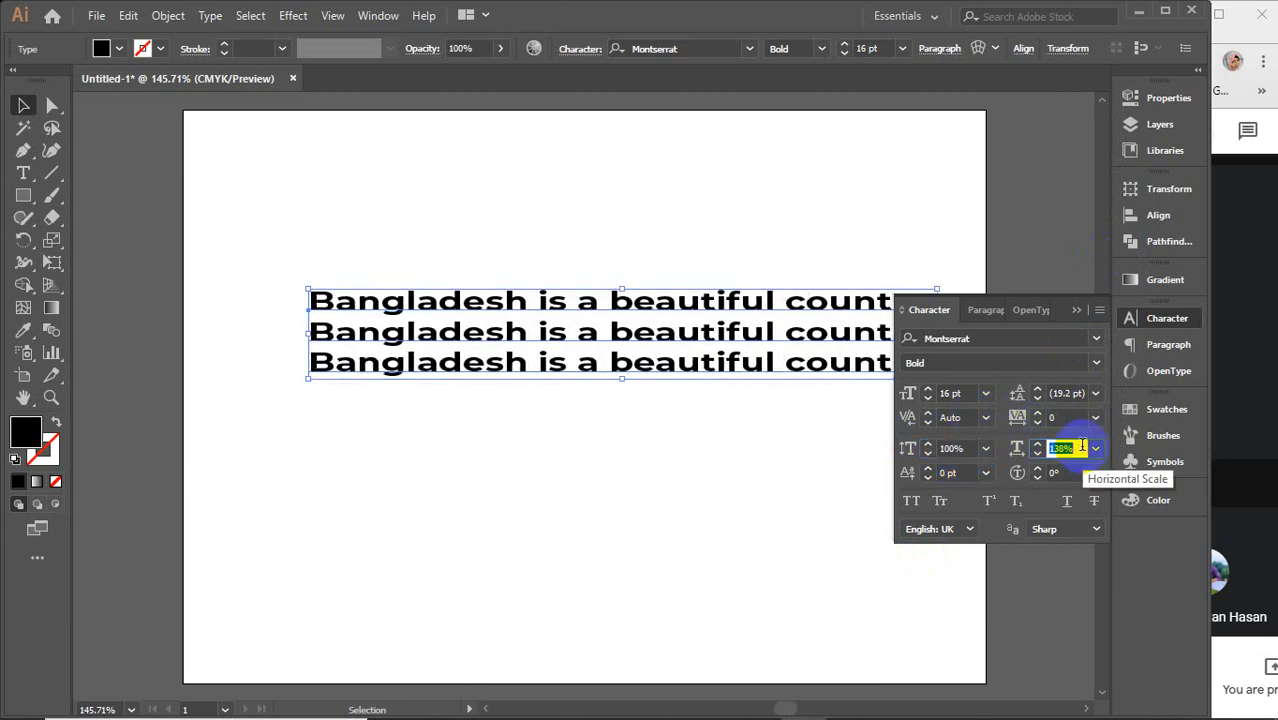
{"action": "type", "text": "100"}
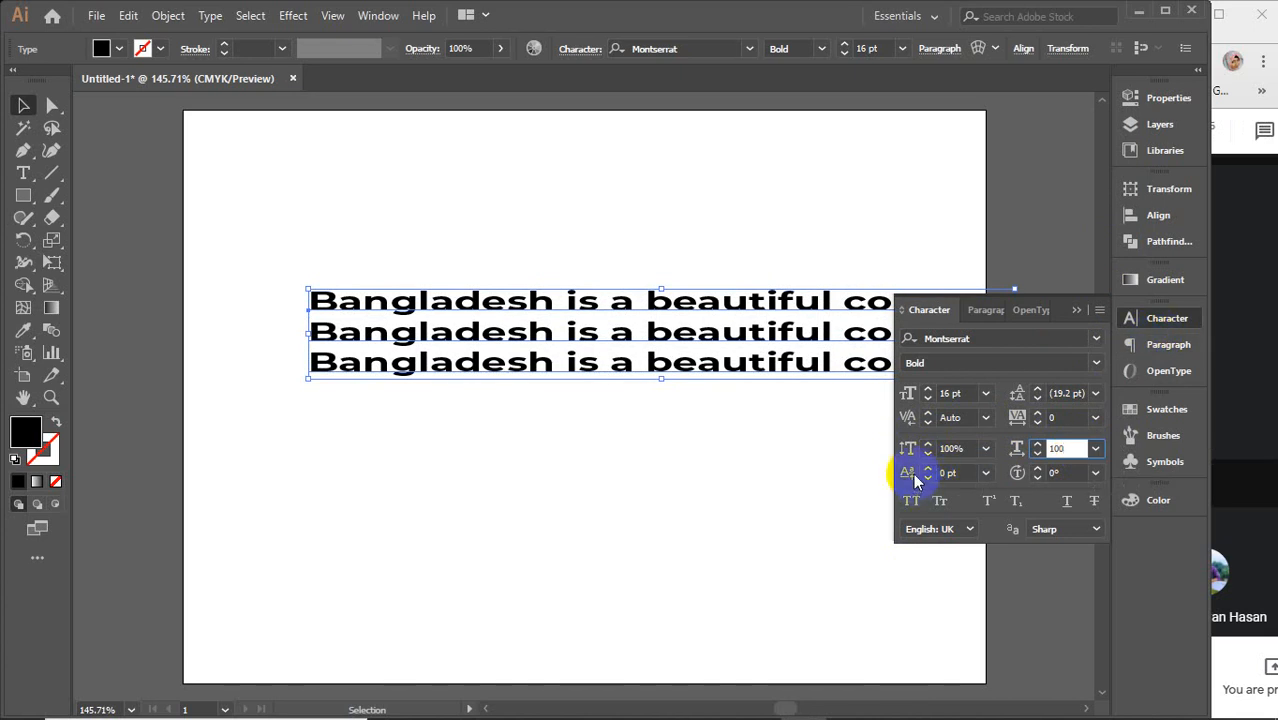
Step: Try baseline shifts of 3 pt and -1 pt on the three lines, and return the shift to 0 pt
{"action": "left_click", "coordinate": [963, 472]}
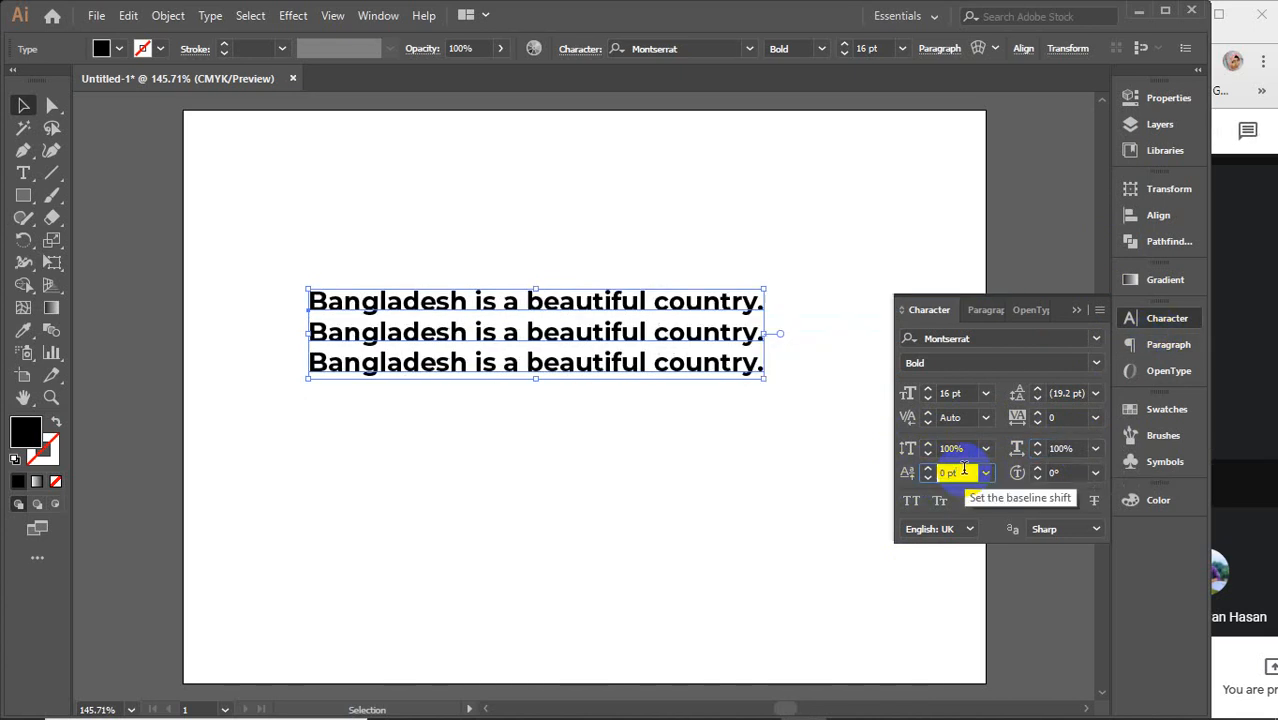
{"action": "key", "text": "Up"}
{"action": "key", "text": "Up"}
{"action": "key", "text": "Up"}
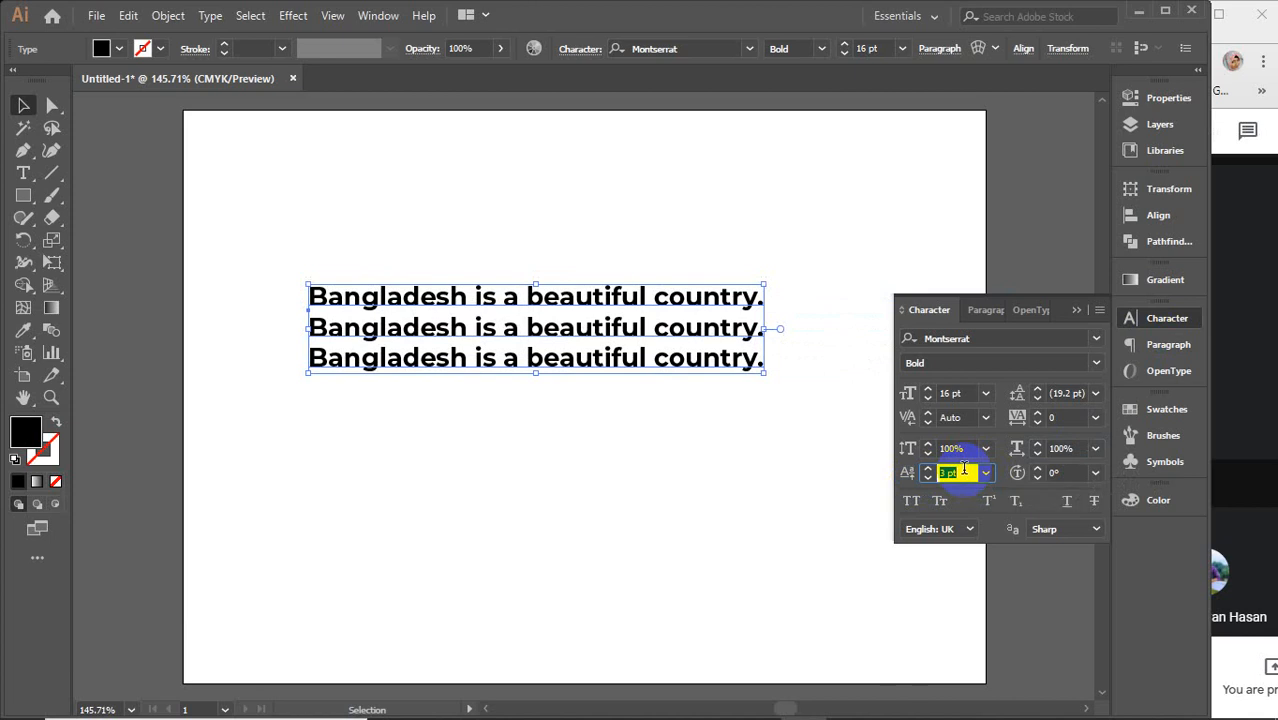
{"action": "key", "text": "Down"}
{"action": "key", "text": "Down"}
{"action": "key", "text": "Down"}
{"action": "key", "text": "Down"}
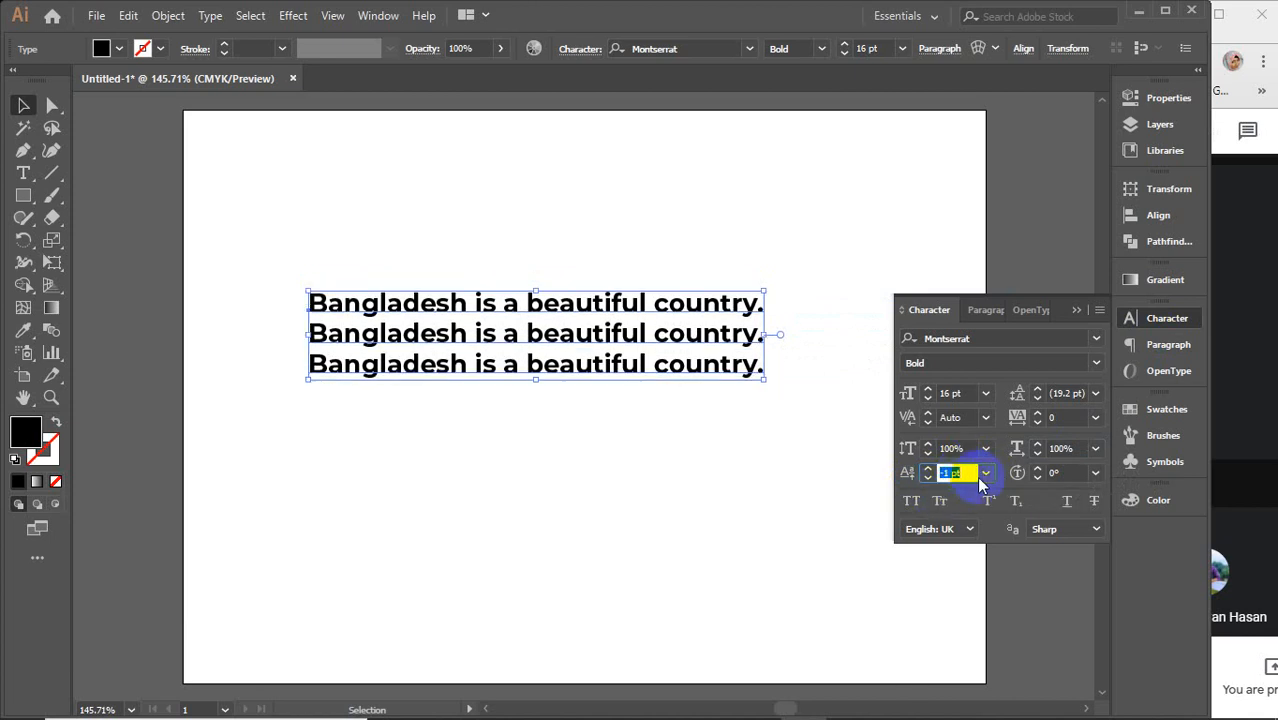
{"action": "key", "text": "Up"}
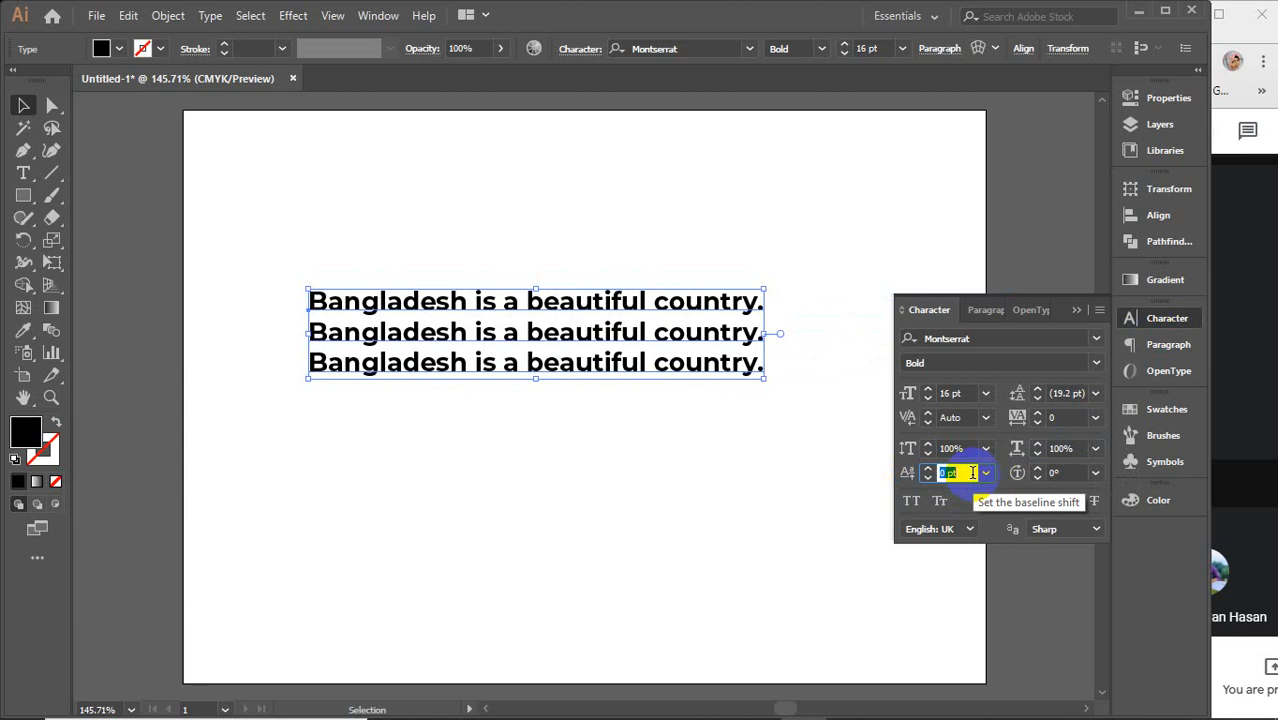
Step: Try rotating the characters of the three lines up to 27°, and reset the character rotation to 0°
{"action": "left_click", "coordinate": [1068, 472]}
{"action": "scroll", "coordinate": [1071, 470], "scroll_direction": "up", "scroll_amount": 14}
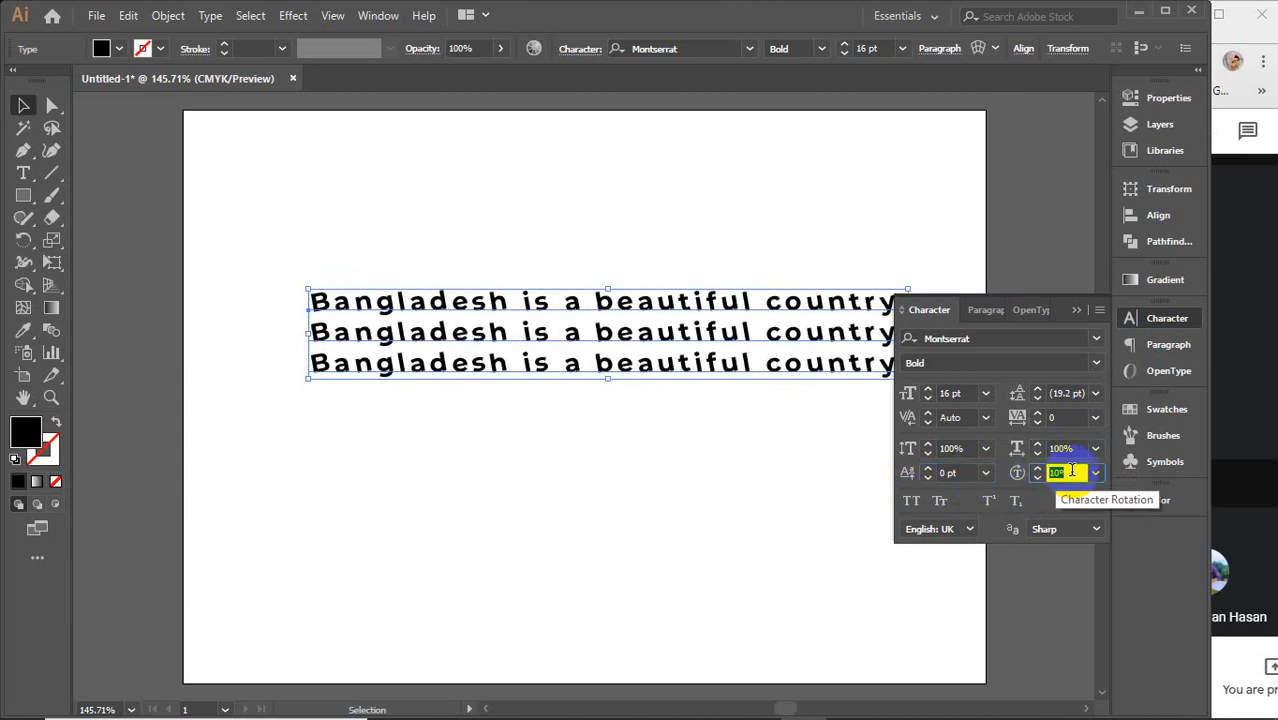
{"action": "scroll", "coordinate": [1071, 470], "scroll_direction": "up", "scroll_amount": 18}
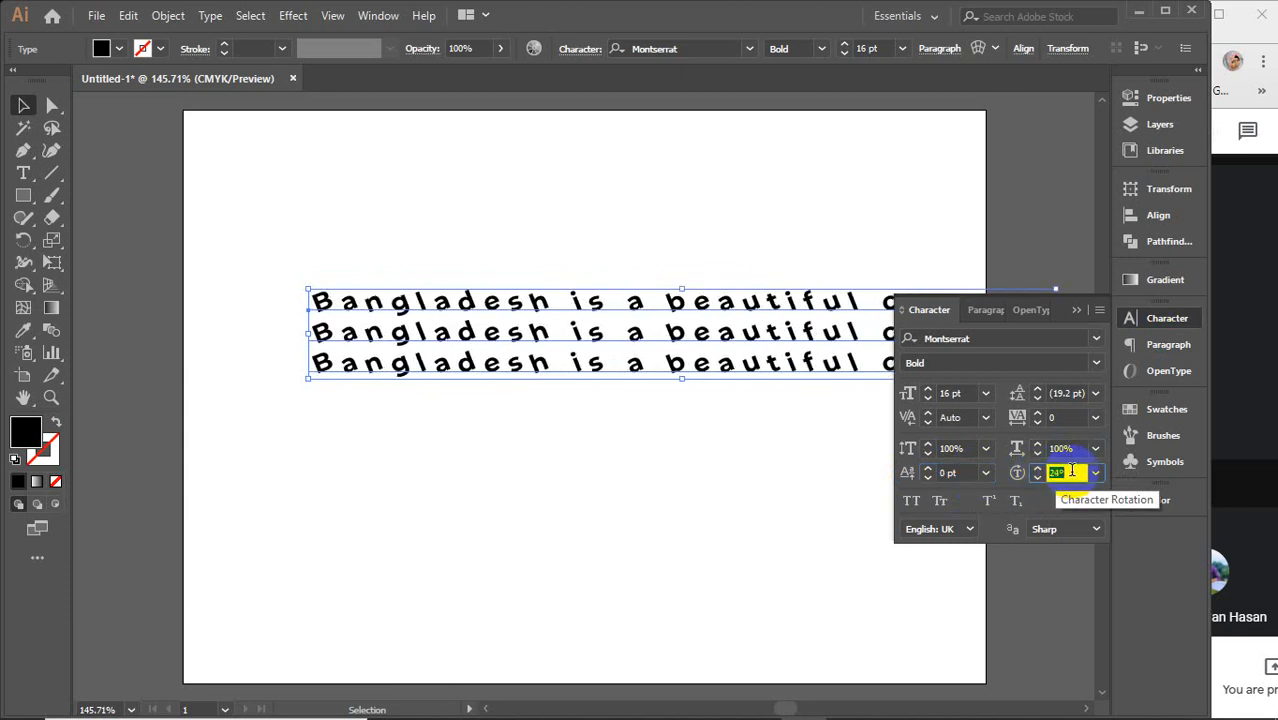
{"action": "scroll", "coordinate": [1071, 470], "scroll_direction": "down", "scroll_amount": 5}
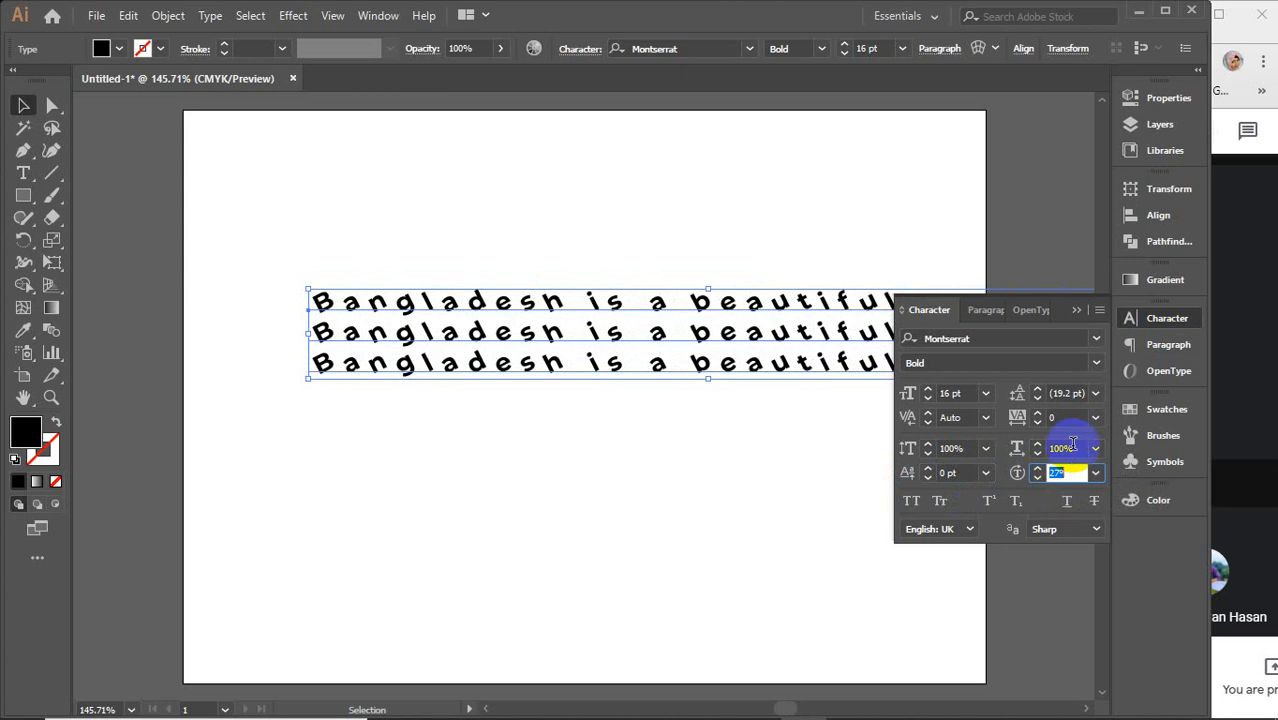
{"action": "type", "text": "0"}
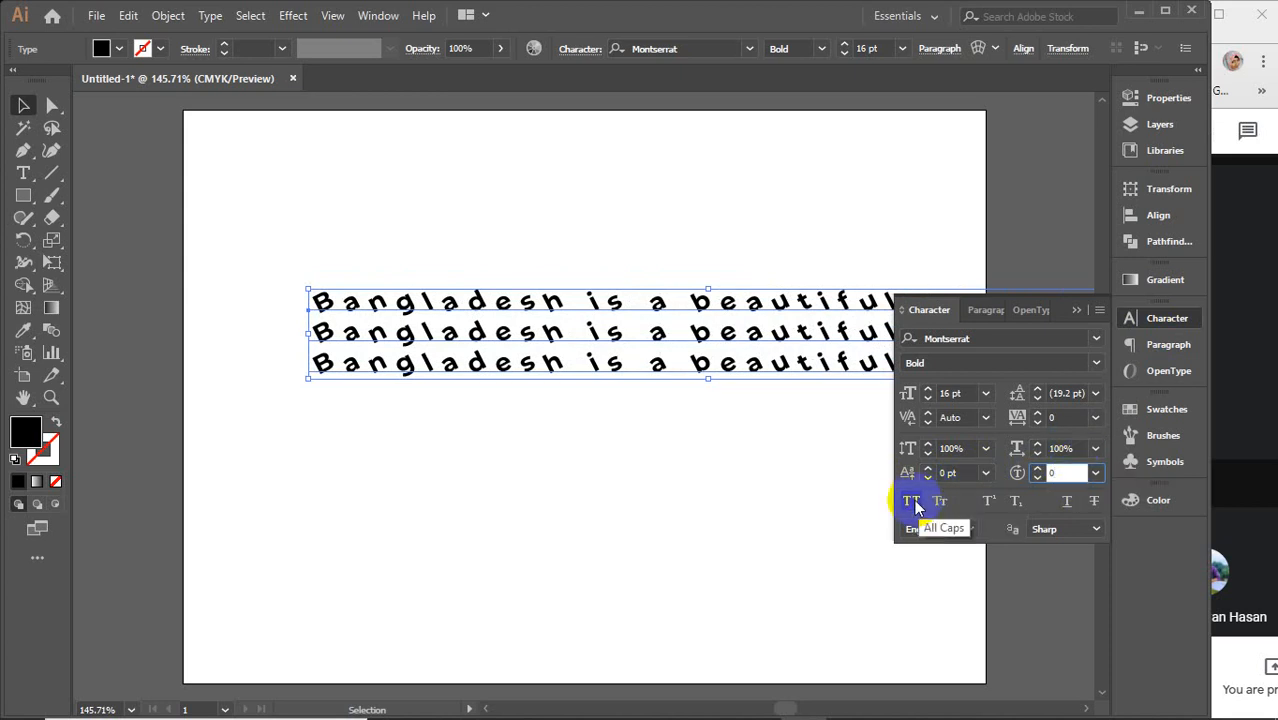
Step: Try All Caps, Small Caps, Underline and Strikethrough on the three lines, switching each one off again
{"action": "left_click", "coordinate": [911, 503]}
{"action": "left_click", "coordinate": [911, 503]}
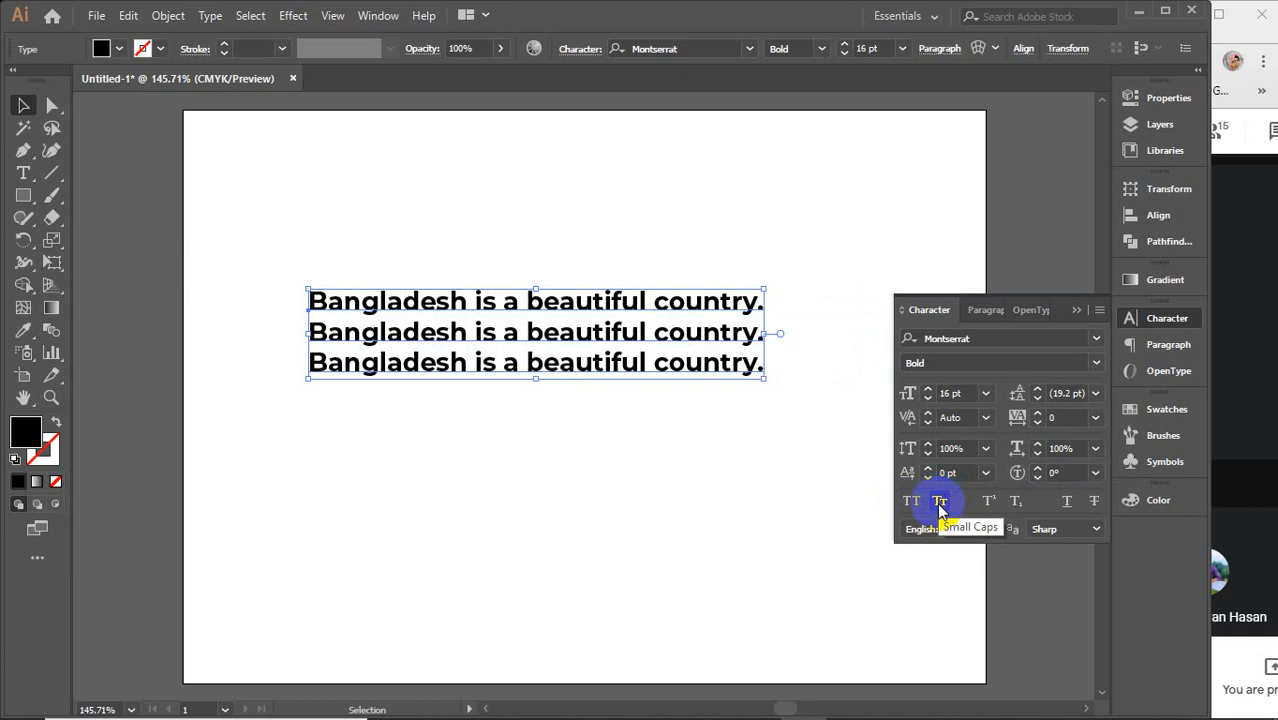
{"action": "left_click", "coordinate": [940, 503]}
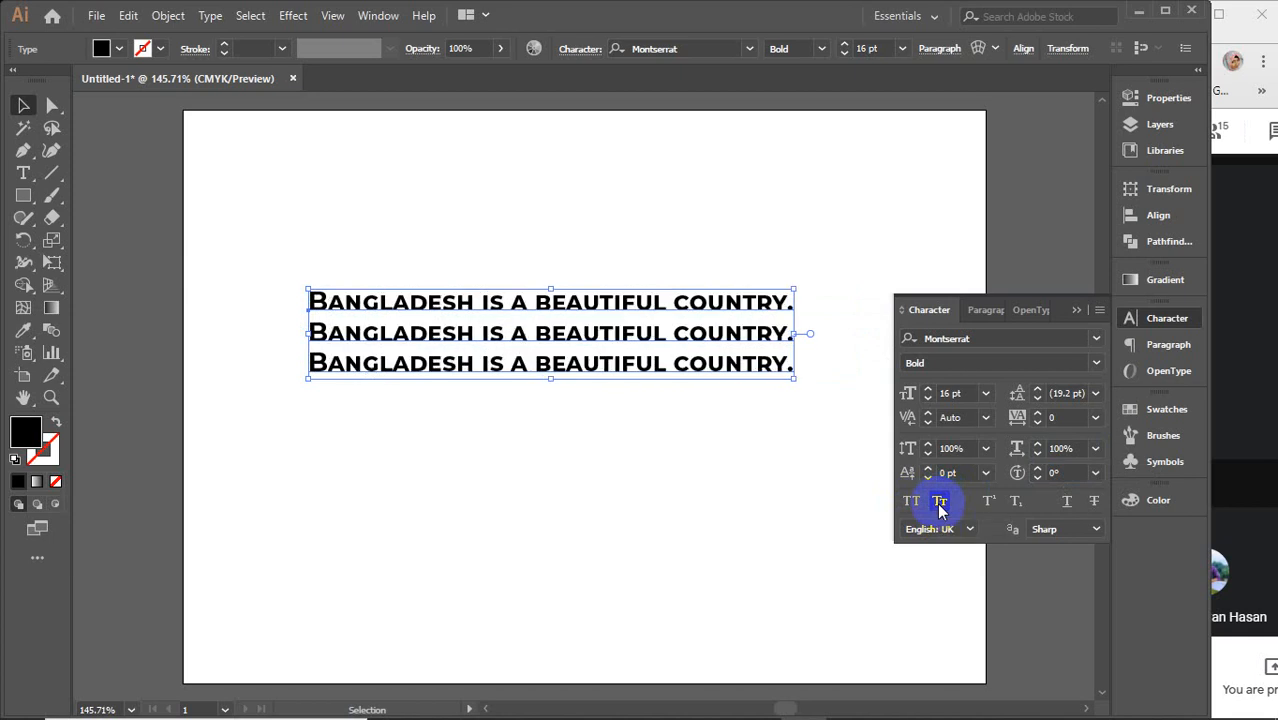
{"action": "left_click", "coordinate": [940, 503]}
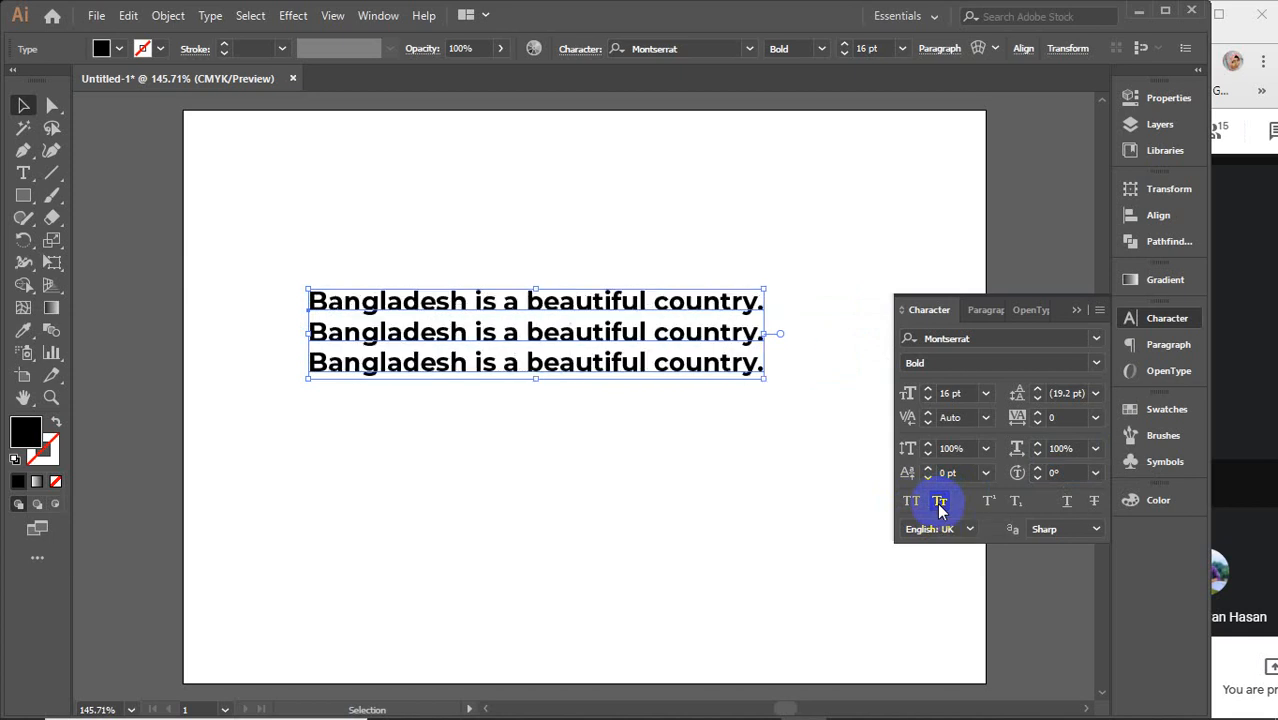
{"action": "left_click", "coordinate": [1066, 505]}
{"action": "left_click", "coordinate": [1066, 505]}
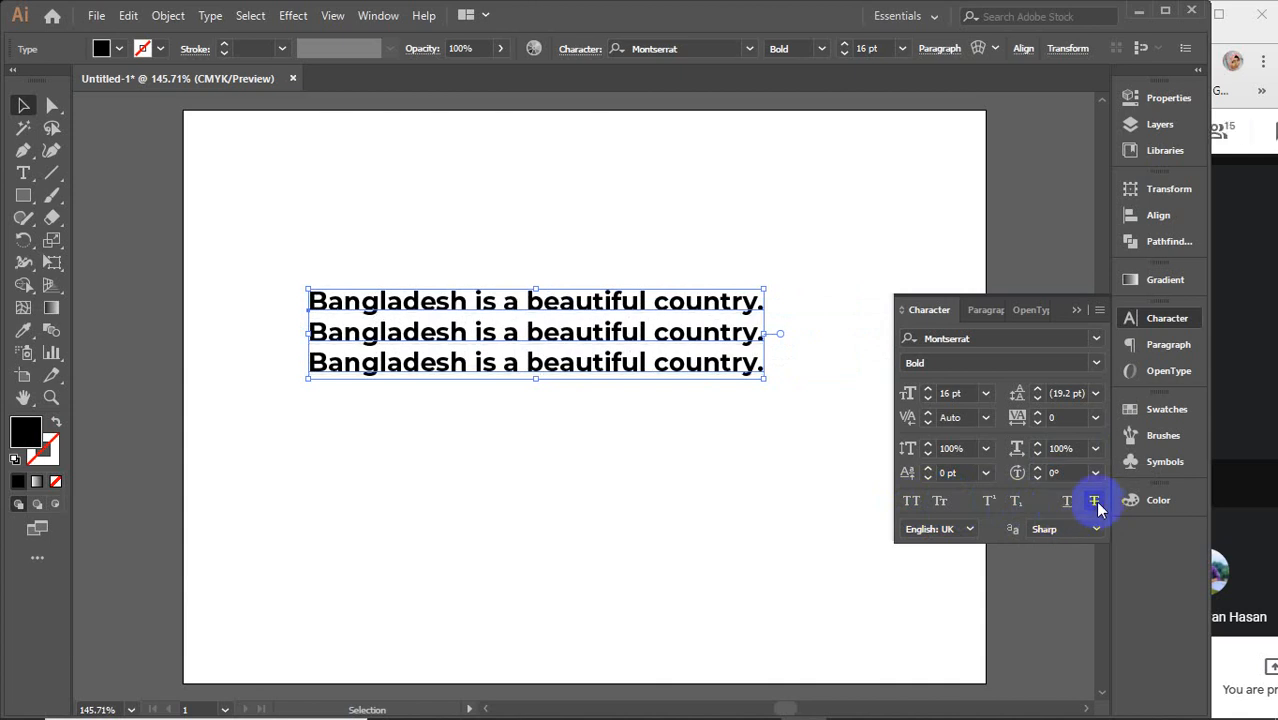
{"action": "left_click", "coordinate": [1094, 501]}
{"action": "left_click", "coordinate": [1095, 502]}
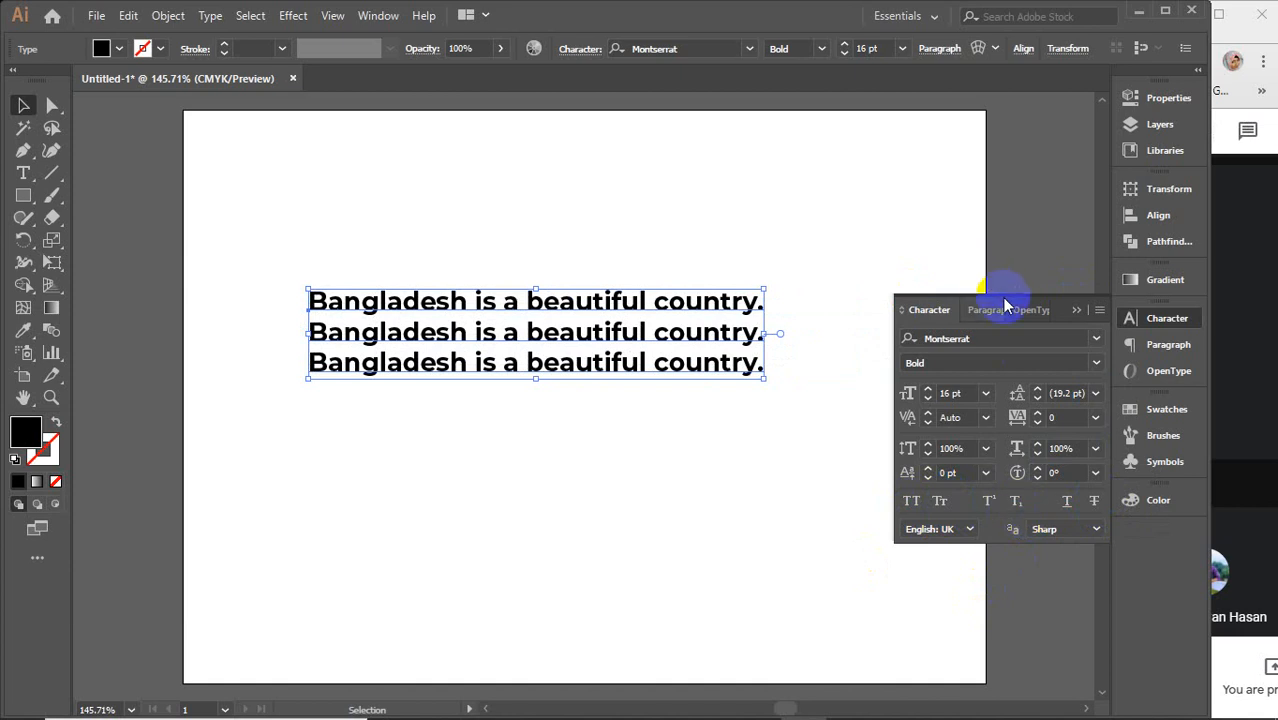
Step: Try center and right paragraph alignment on the three lines, return to left alignment, and collapse the paragraph settings
{"action": "left_click", "coordinate": [980, 318]}
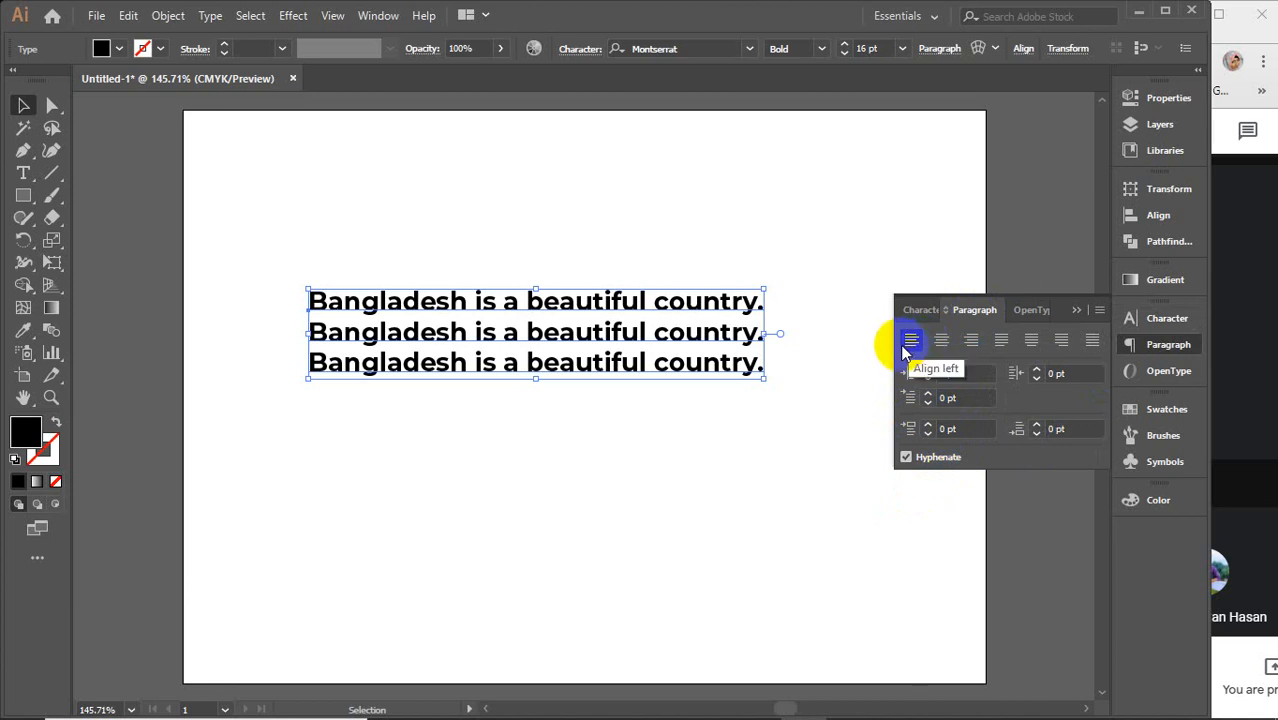
{"action": "left_click", "coordinate": [942, 342]}
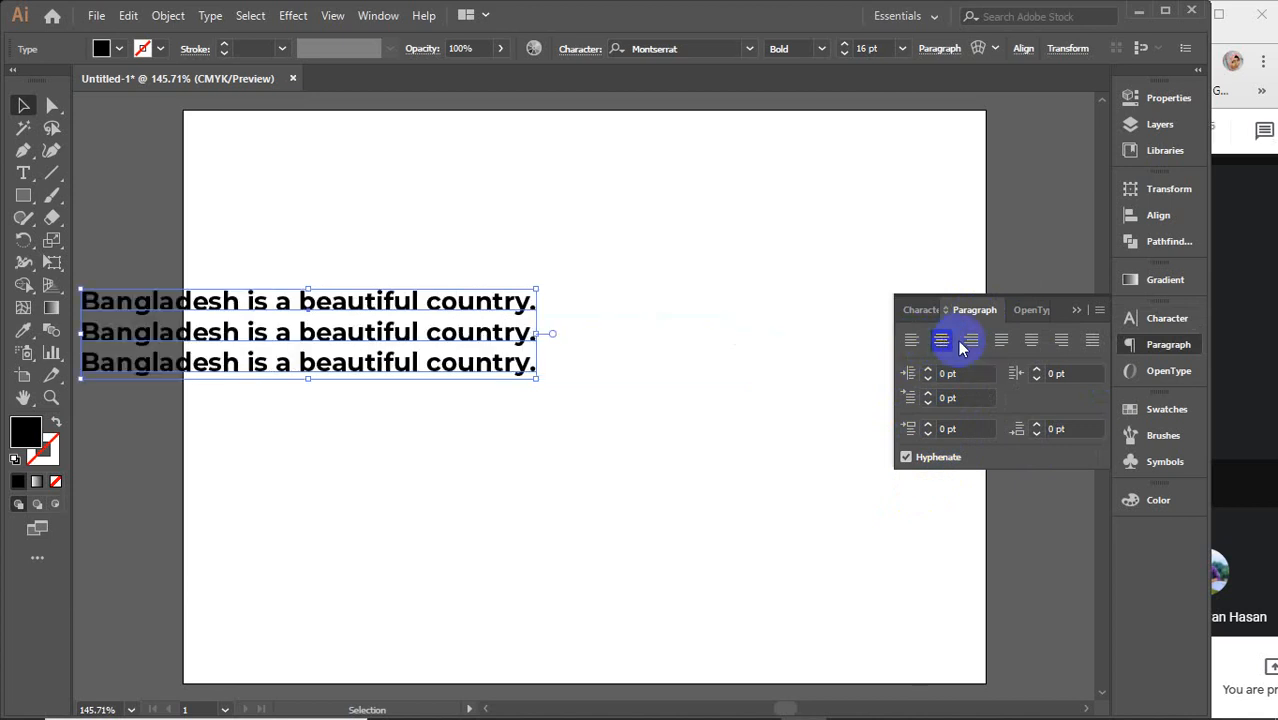
{"action": "left_click", "coordinate": [972, 342]}
{"action": "left_click", "coordinate": [910, 342]}
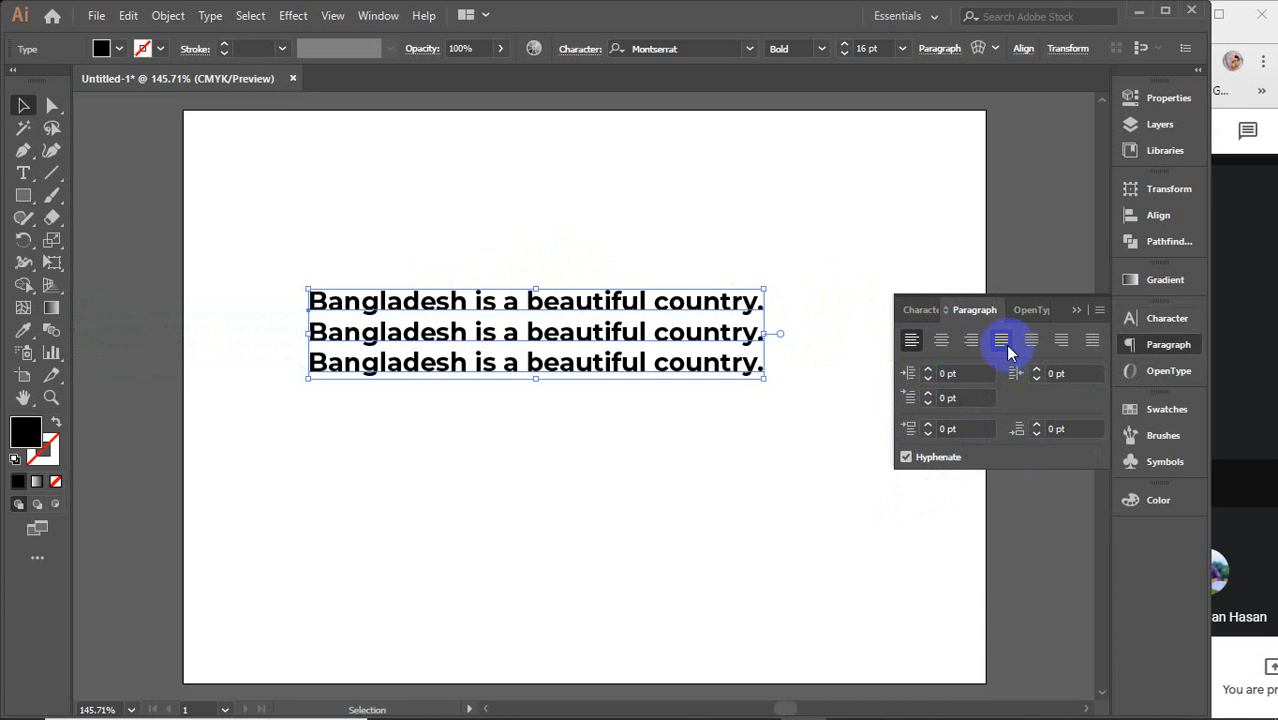
{"action": "left_click", "coordinate": [1075, 310]}
Step: Delete the three lines of text and activate the Type tool, showing its variants
{"action": "left_click_drag", "start_coordinate": [276, 217], "coordinate": [716, 534]}
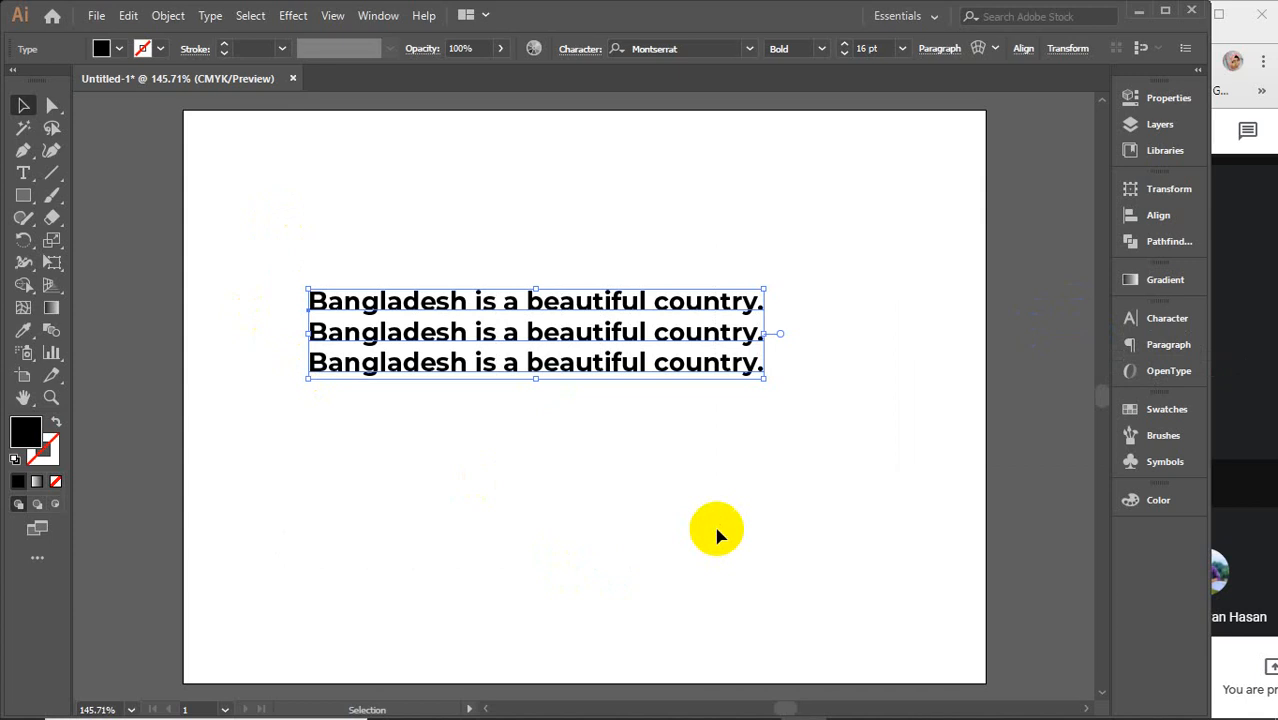
{"action": "key", "text": "Delete"}
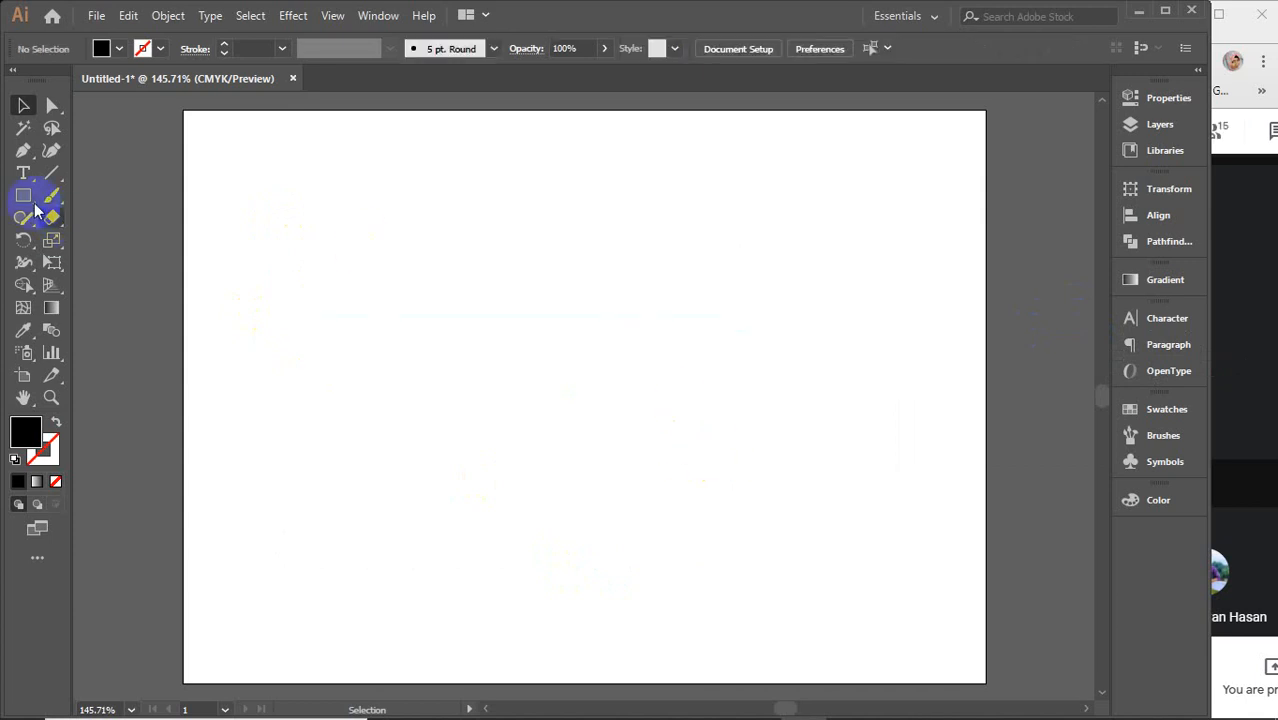
{"action": "left_click_drag", "start_coordinate": [14, 180], "coordinate": [158, 176]}
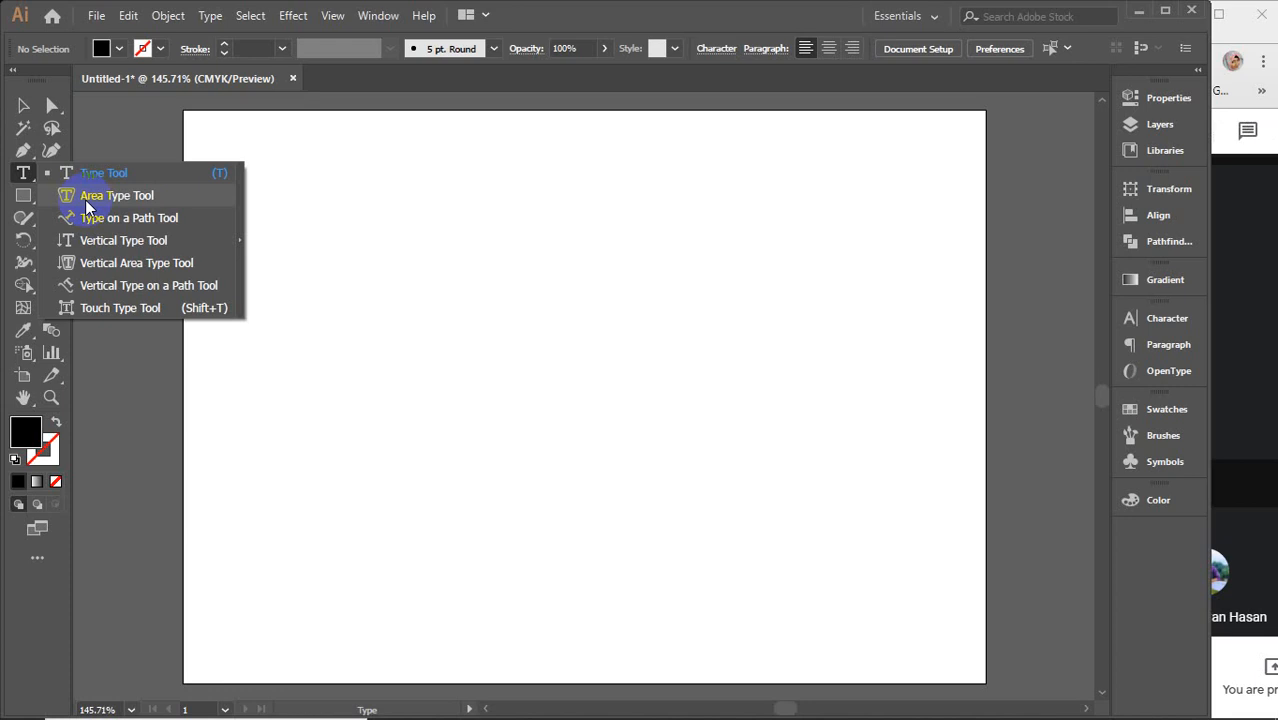
Step: Switch to the Chrome window with the class spreadsheet and search Google for "text" in the new tab
{"action": "mouse_move", "coordinate": [708, 712]}
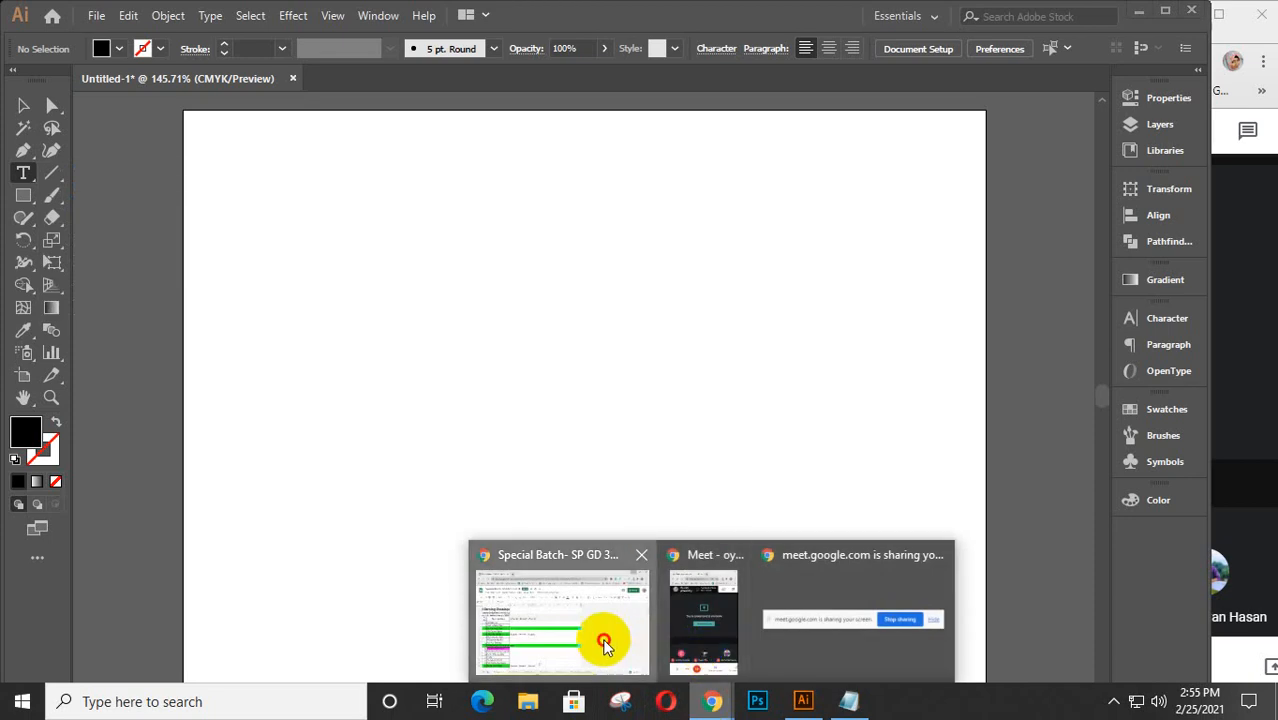
{"action": "left_click", "coordinate": [602, 560]}
{"action": "left_click", "coordinate": [254, 29]}
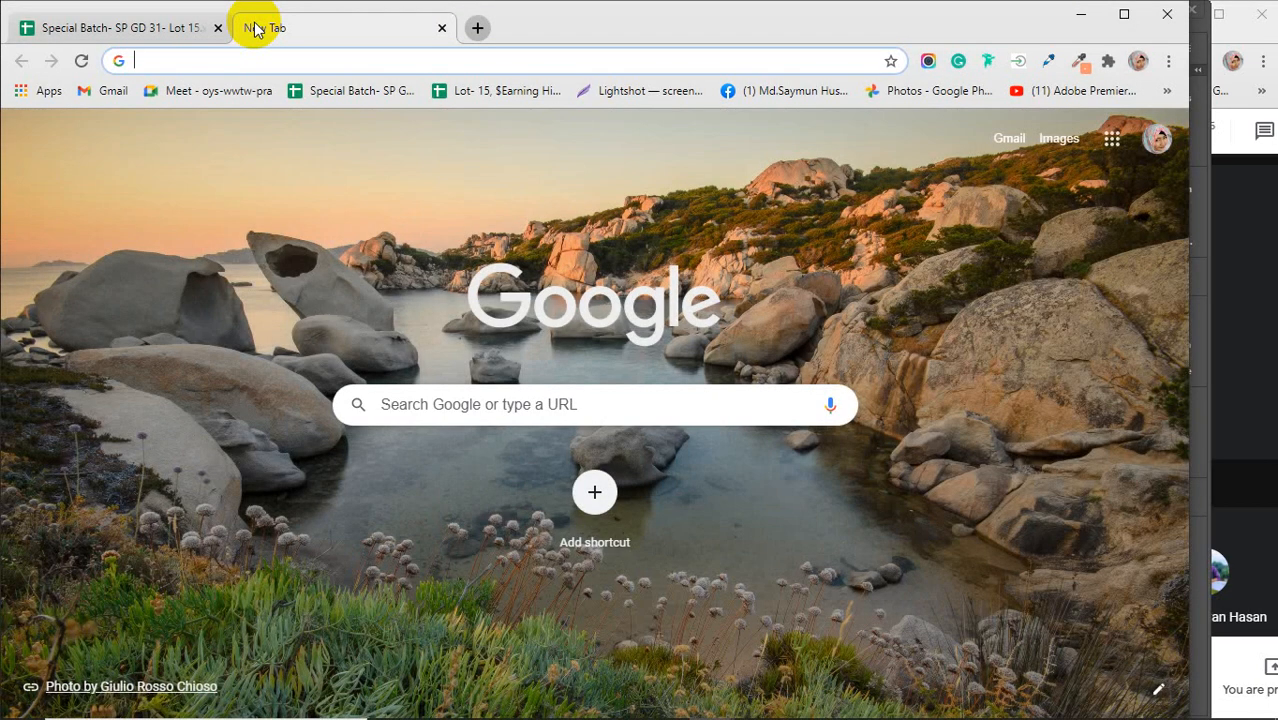
{"action": "type", "text": "text"}
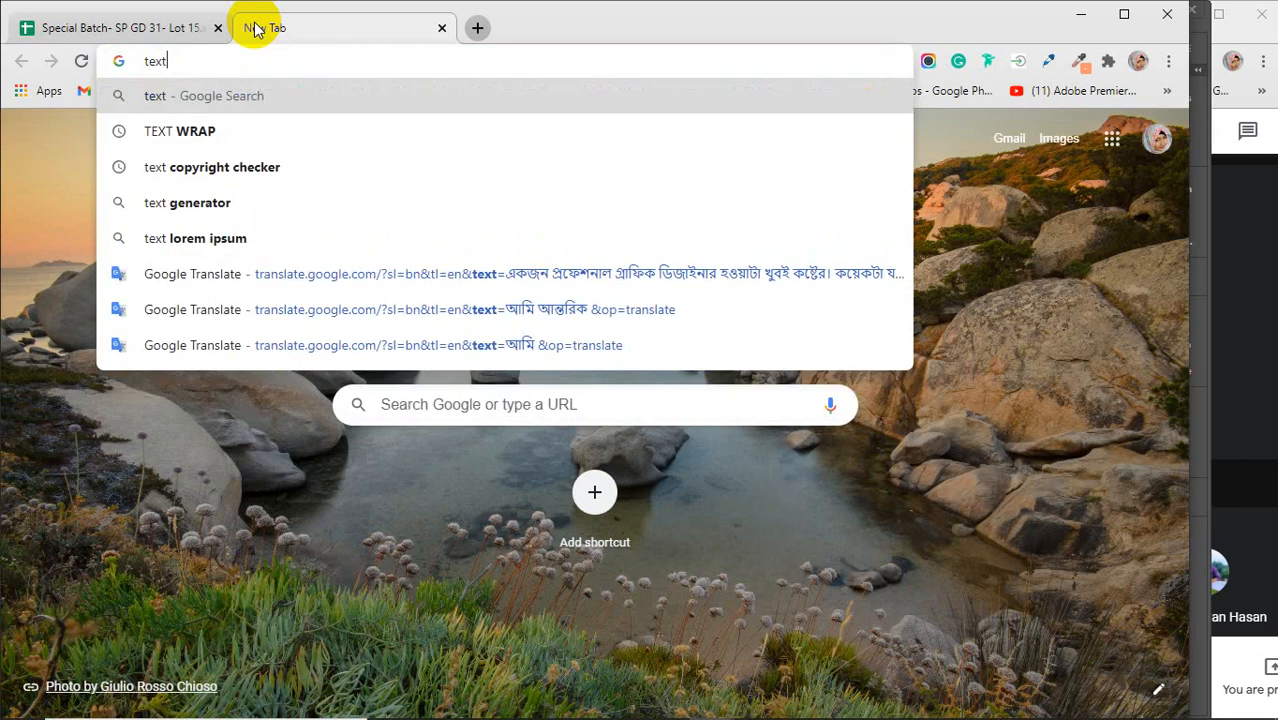
{"action": "key", "text": "Return"}
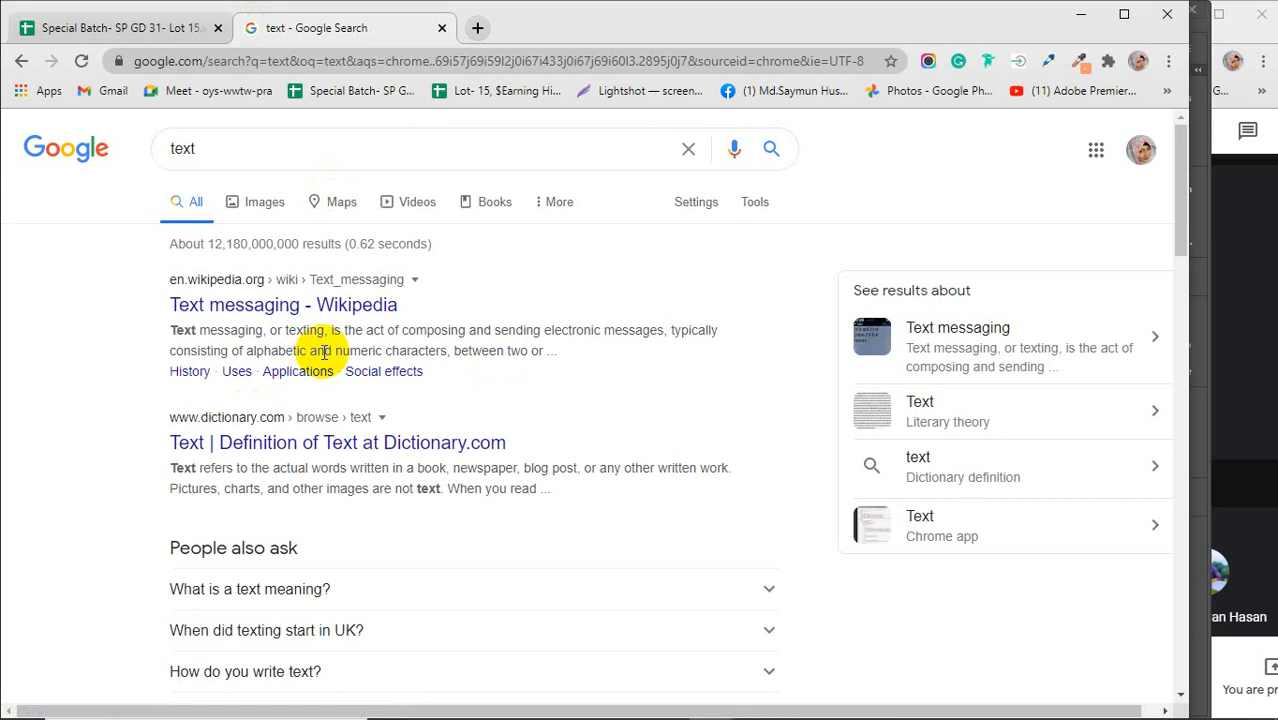
Step: Copy the "Text messages are used for personal" passage from Wikipedia's Text messaging article, close that tab and return to Illustrator
{"action": "left_click", "coordinate": [247, 304]}
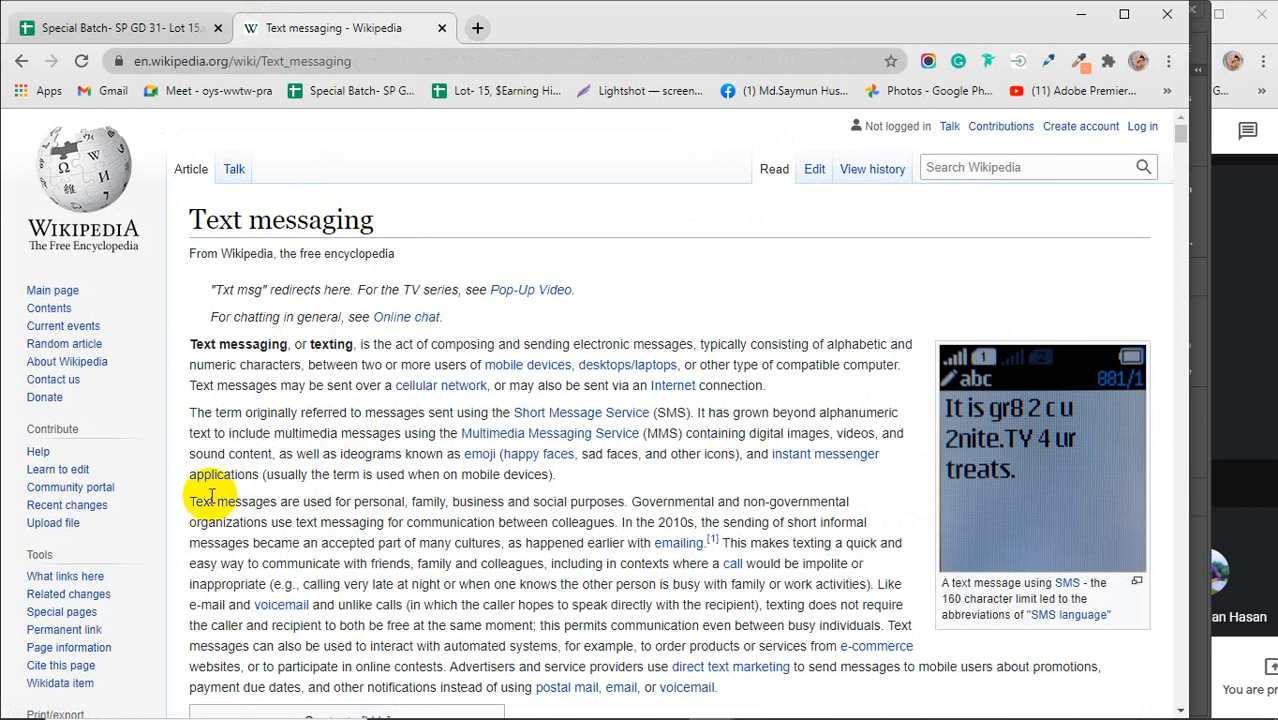
{"action": "left_click_drag", "start_coordinate": [190, 501], "coordinate": [510, 540]}
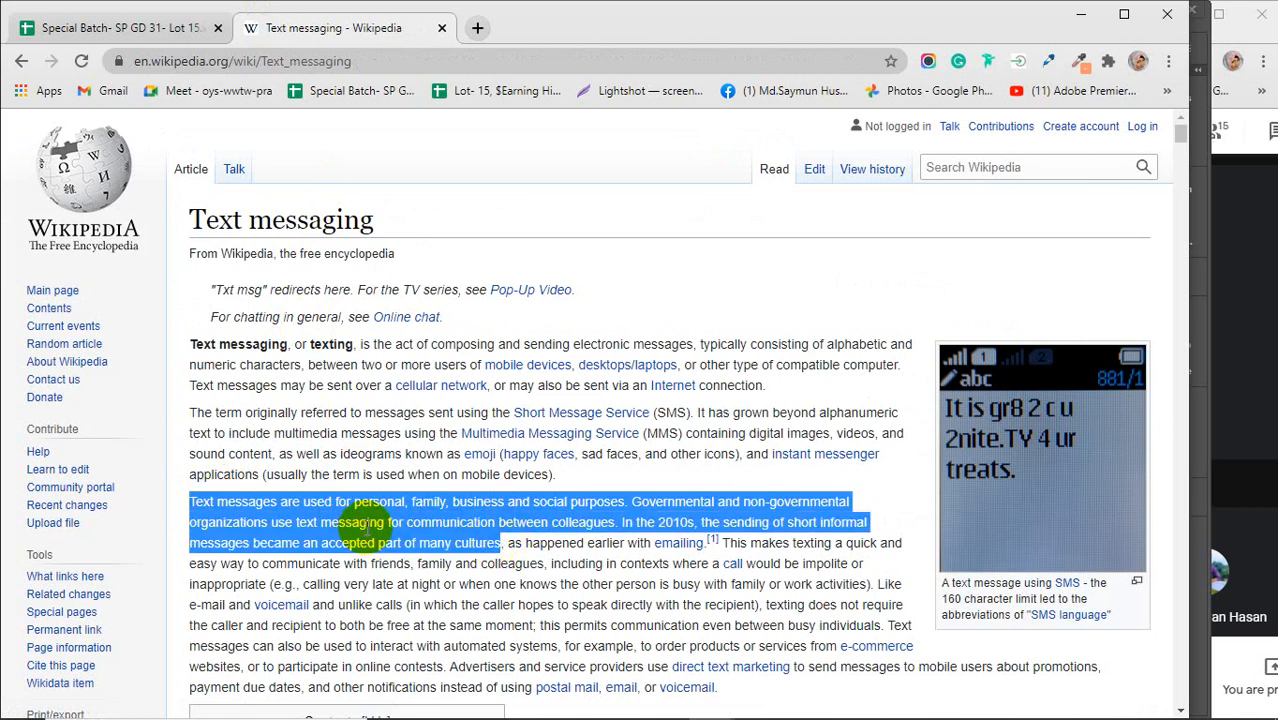
{"action": "left_click", "coordinate": [441, 28]}
{"action": "left_click", "coordinate": [1081, 14]}
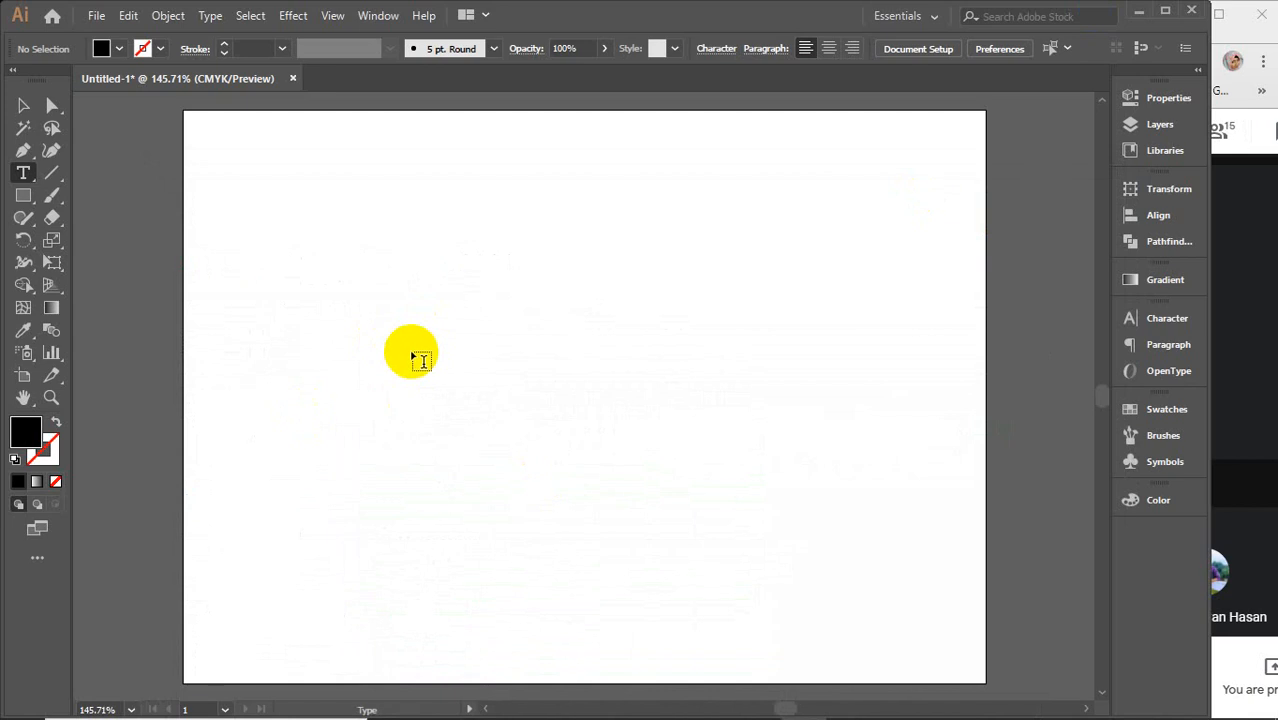
Step: Start point type near the artboard's upper-left corner and paste the copied Wikipedia passage as one long line
{"action": "left_click", "coordinate": [294, 244]}
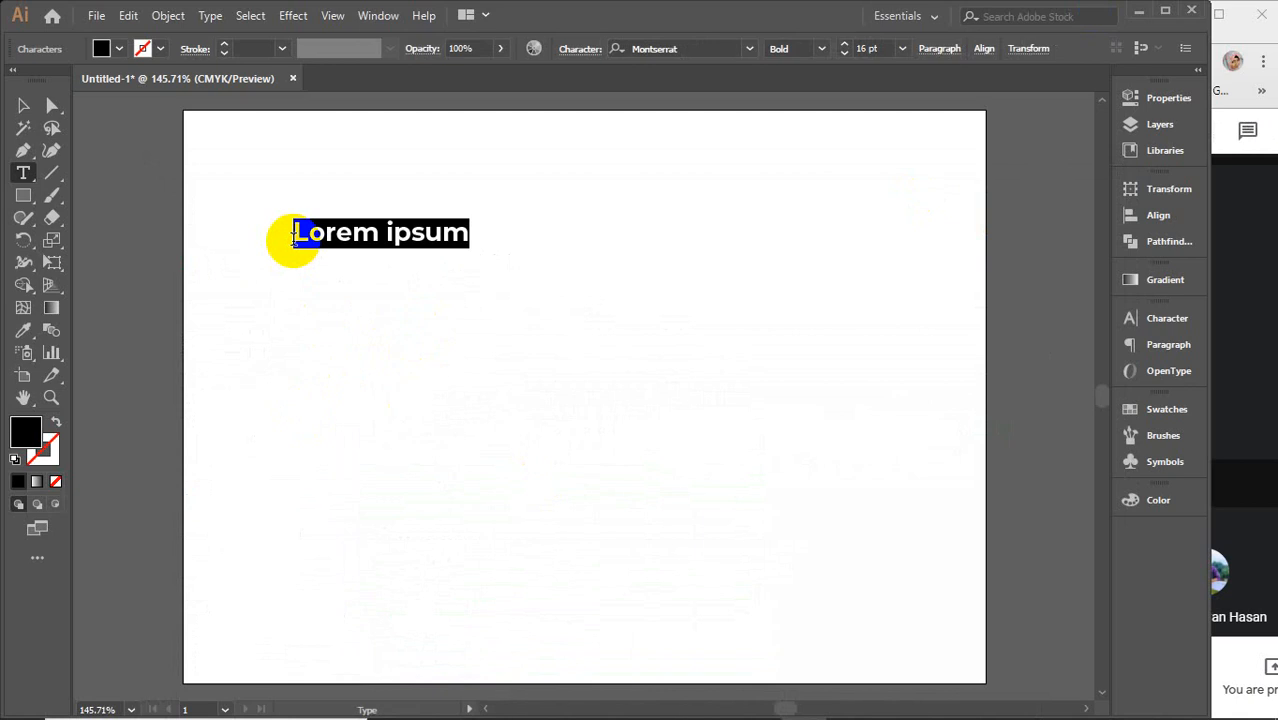
{"action": "key", "text": "ctrl+v"}
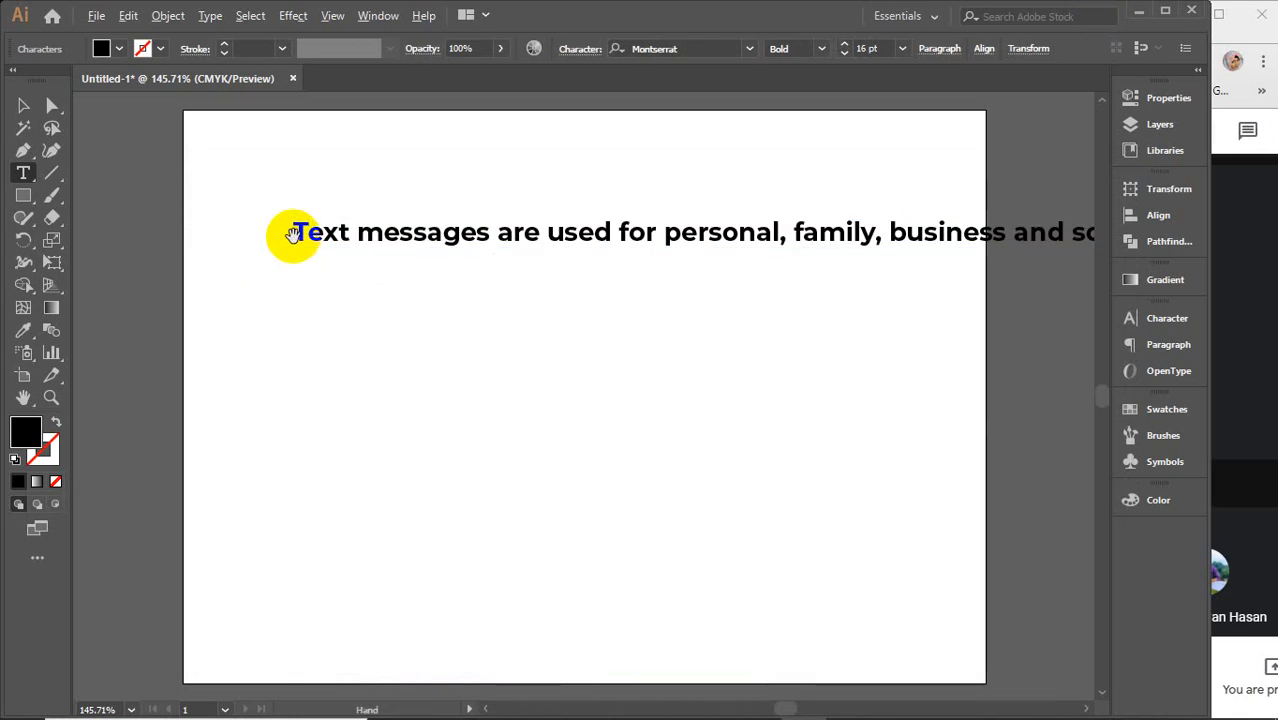
{"action": "scroll", "coordinate": [293, 238], "scroll_direction": "down", "scroll_amount": 5}
{"action": "scroll", "coordinate": [310, 234], "scroll_direction": "up", "scroll_amount": 2}
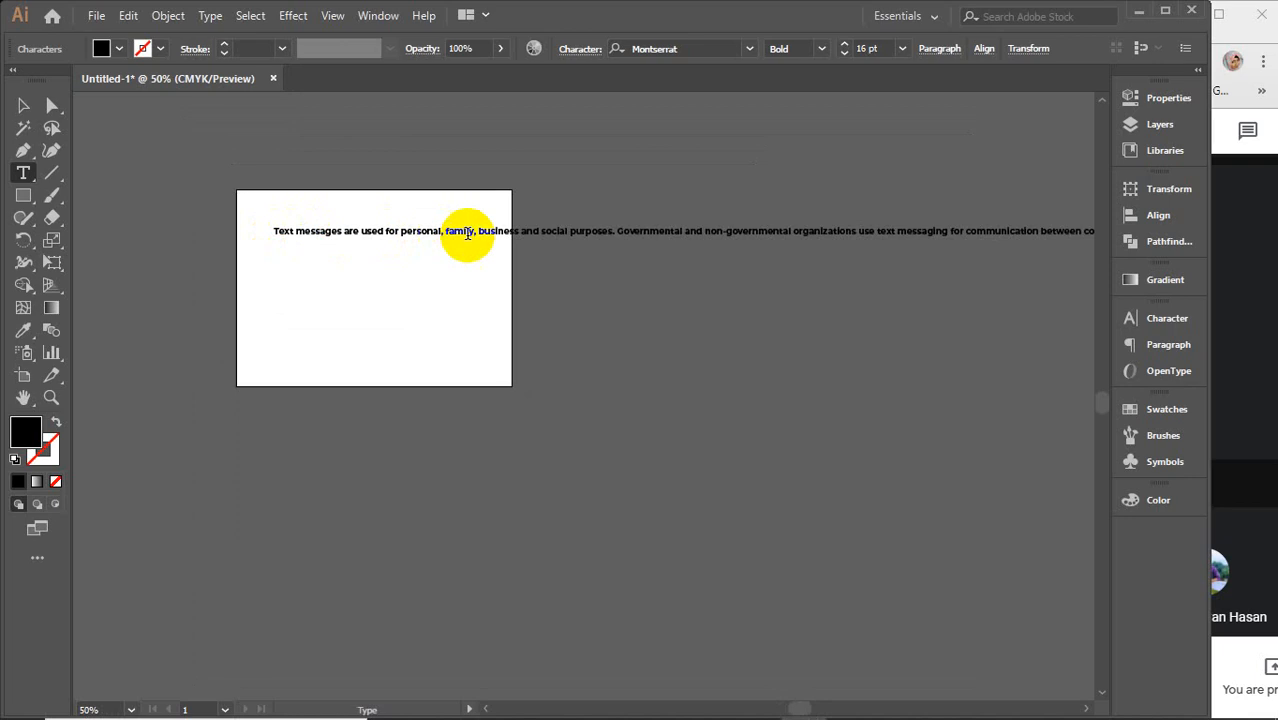
{"action": "left_click_drag", "start_coordinate": [537, 279], "coordinate": [573, 255]}
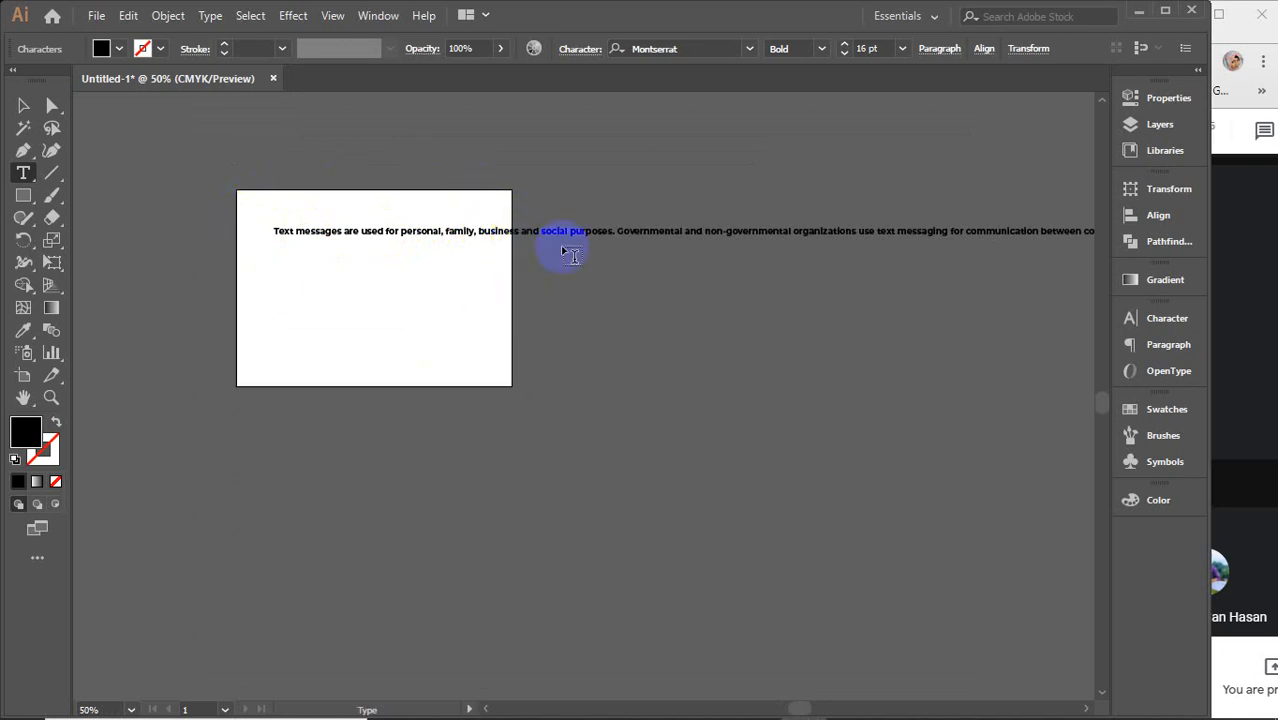
Step: Inspect the pasted line running past the artboard from end to end, and delete it
{"action": "left_click", "coordinate": [1081, 709]}
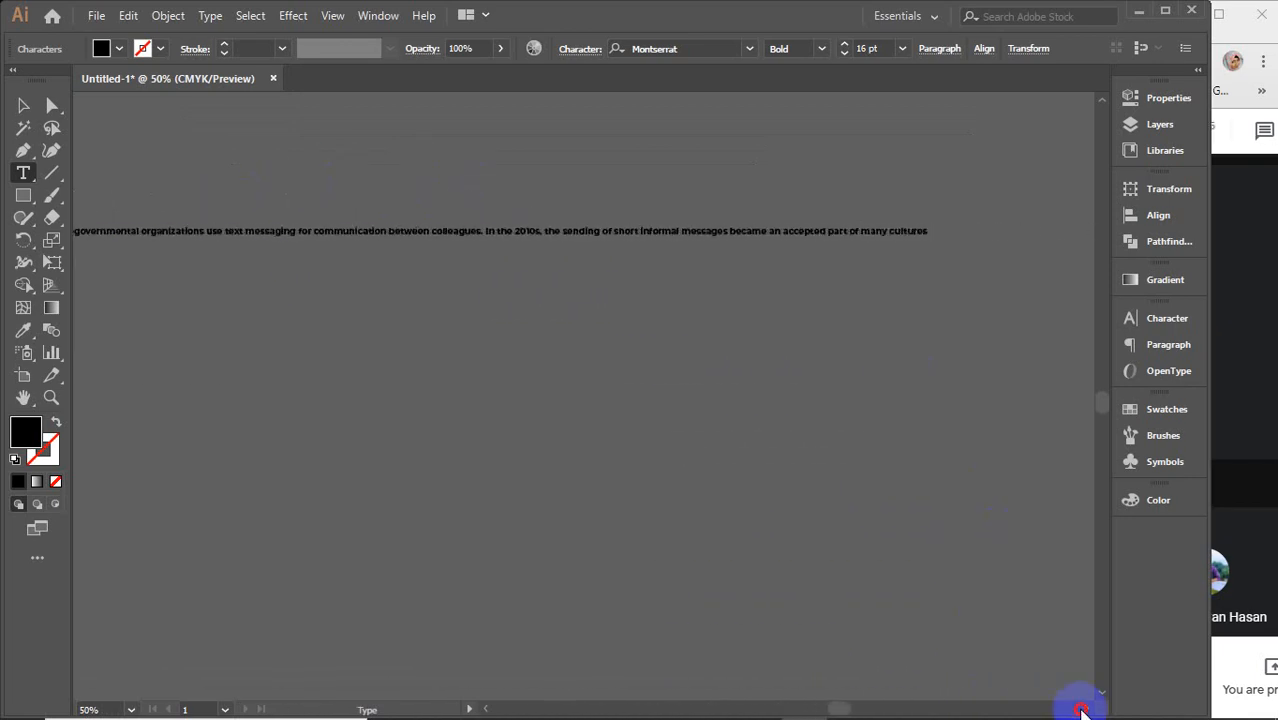
{"action": "left_click", "coordinate": [490, 709]}
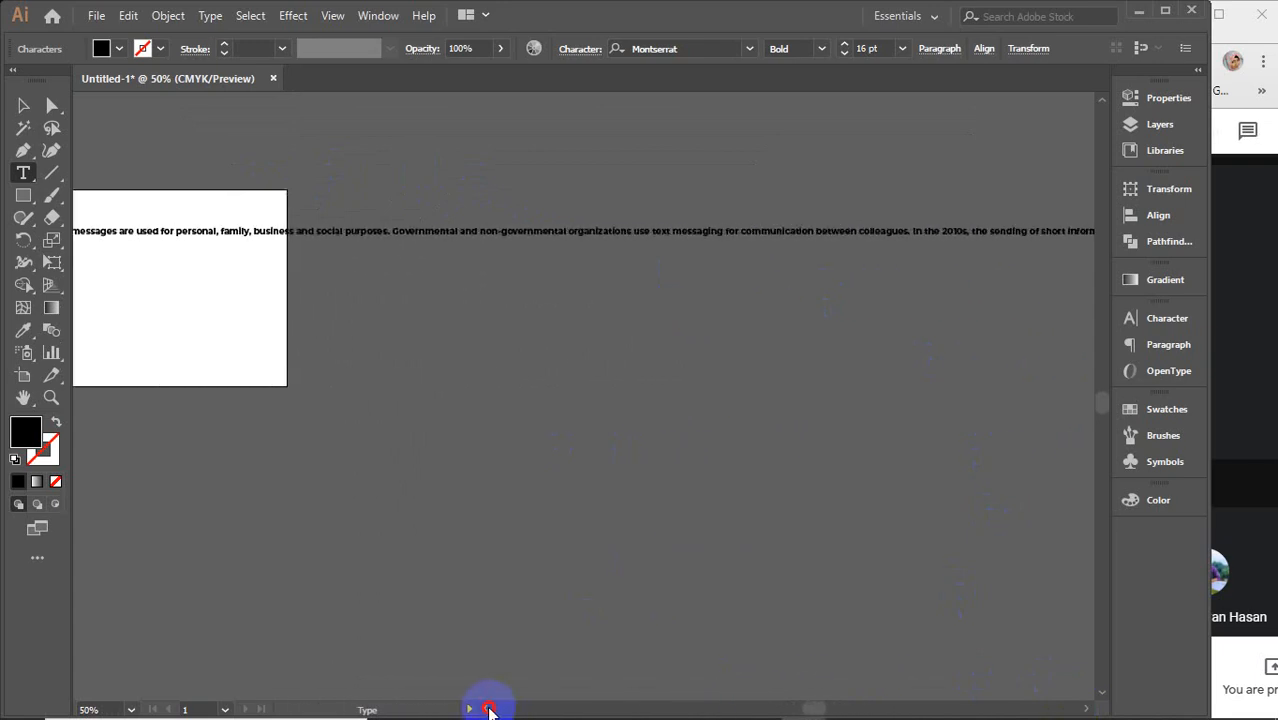
{"action": "scroll", "coordinate": [341, 227], "scroll_direction": "up", "scroll_amount": 3}
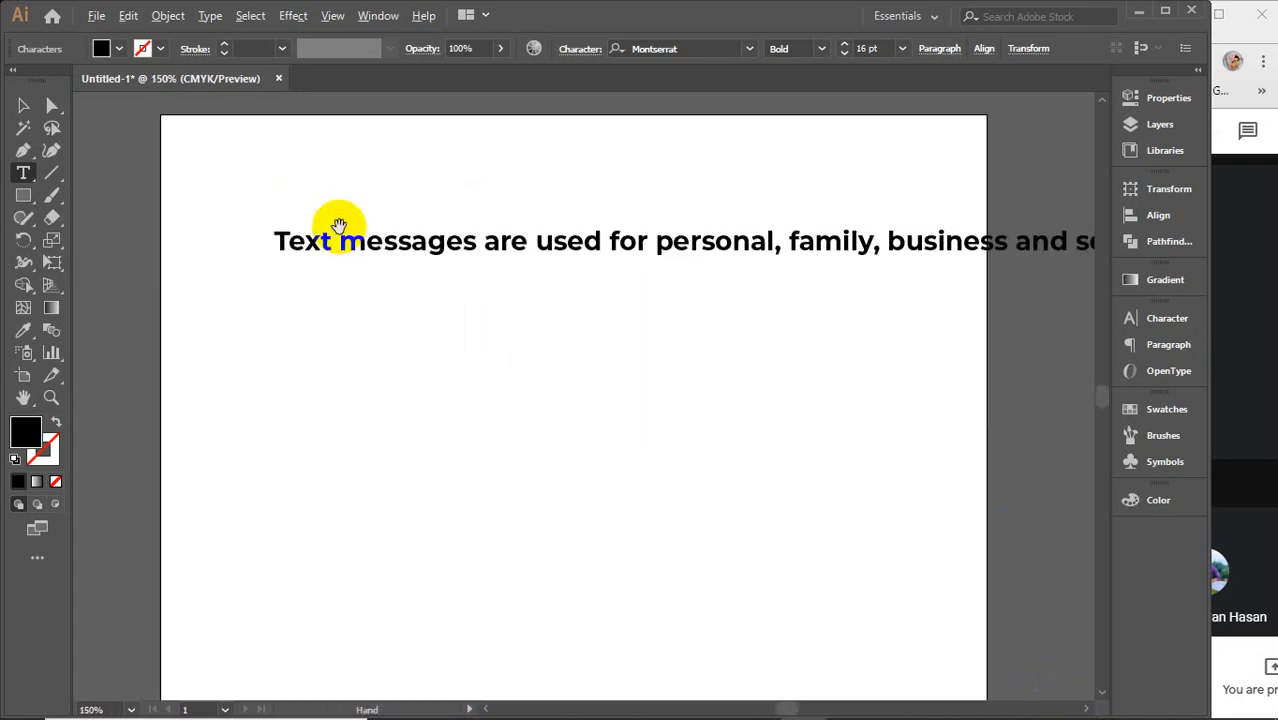
{"action": "scroll", "coordinate": [341, 227], "scroll_direction": "down", "scroll_amount": 1}
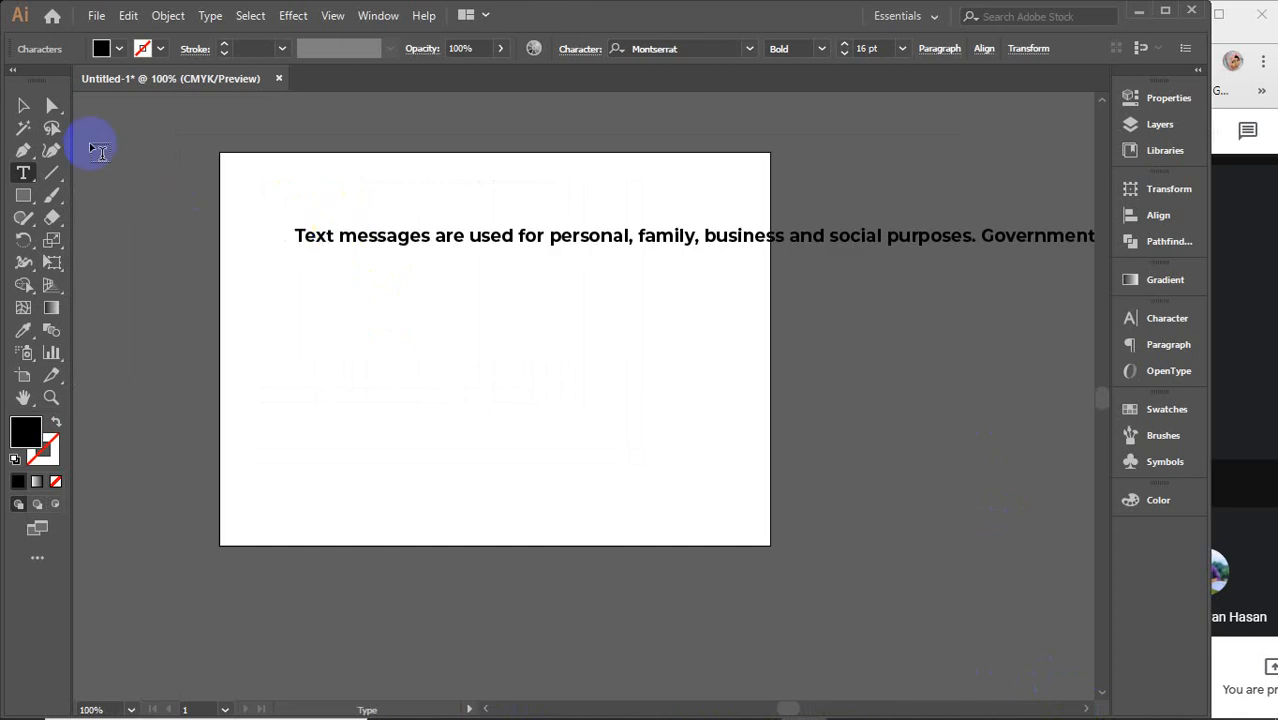
{"action": "left_click", "coordinate": [24, 106]}
{"action": "key", "text": "Delete"}
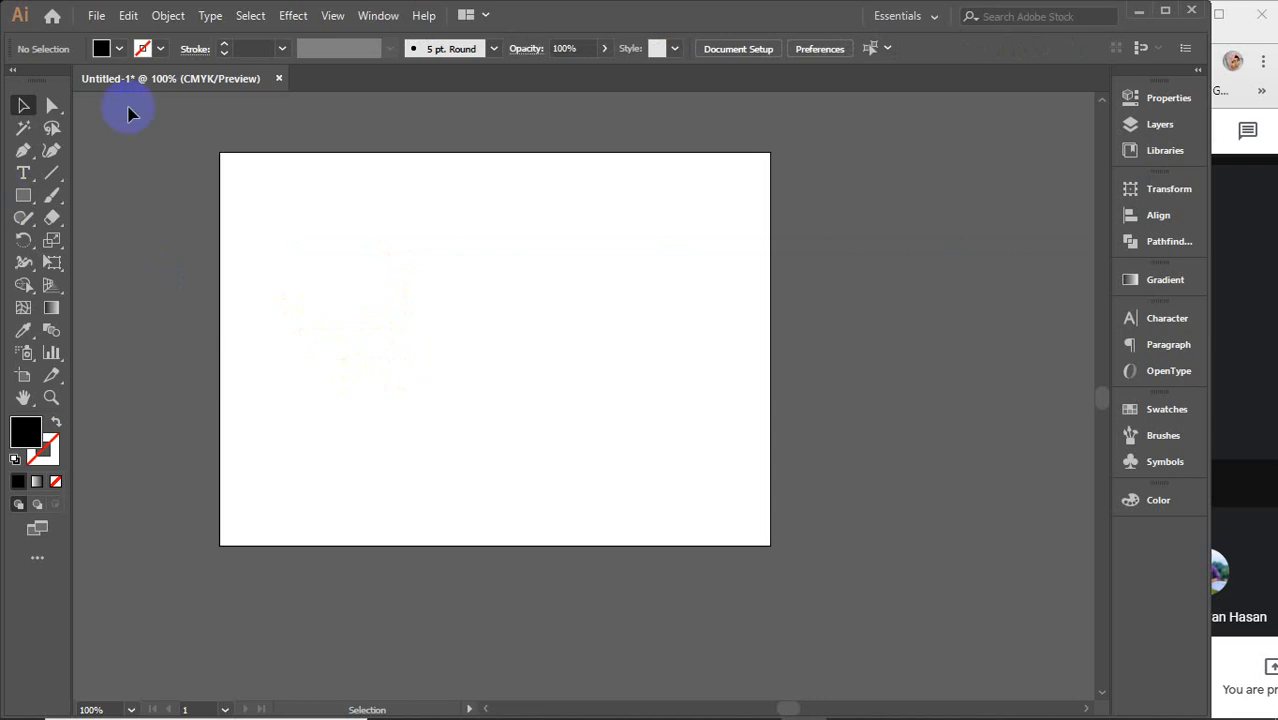
Step: Draw a tall black-filled rectangle in the upper-left part of the artboard
{"action": "left_click_drag", "start_coordinate": [22, 203], "coordinate": [105, 197]}
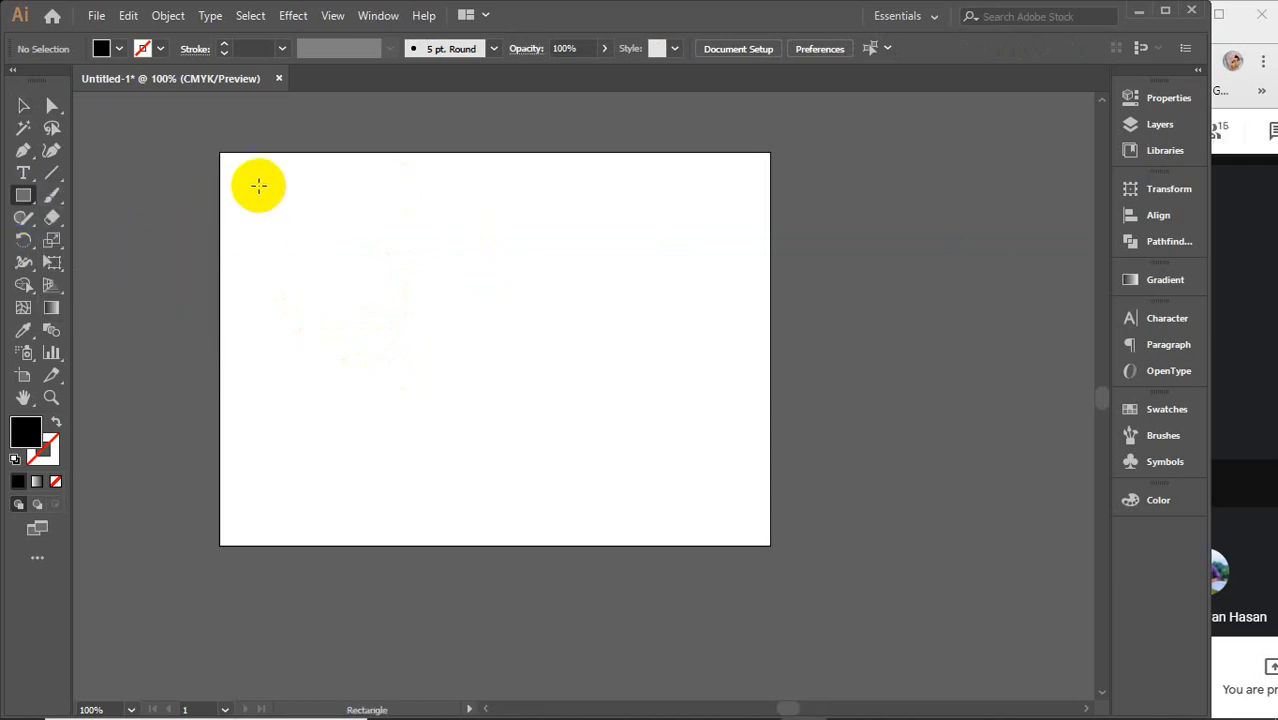
{"action": "left_click_drag", "start_coordinate": [259, 186], "coordinate": [445, 401]}
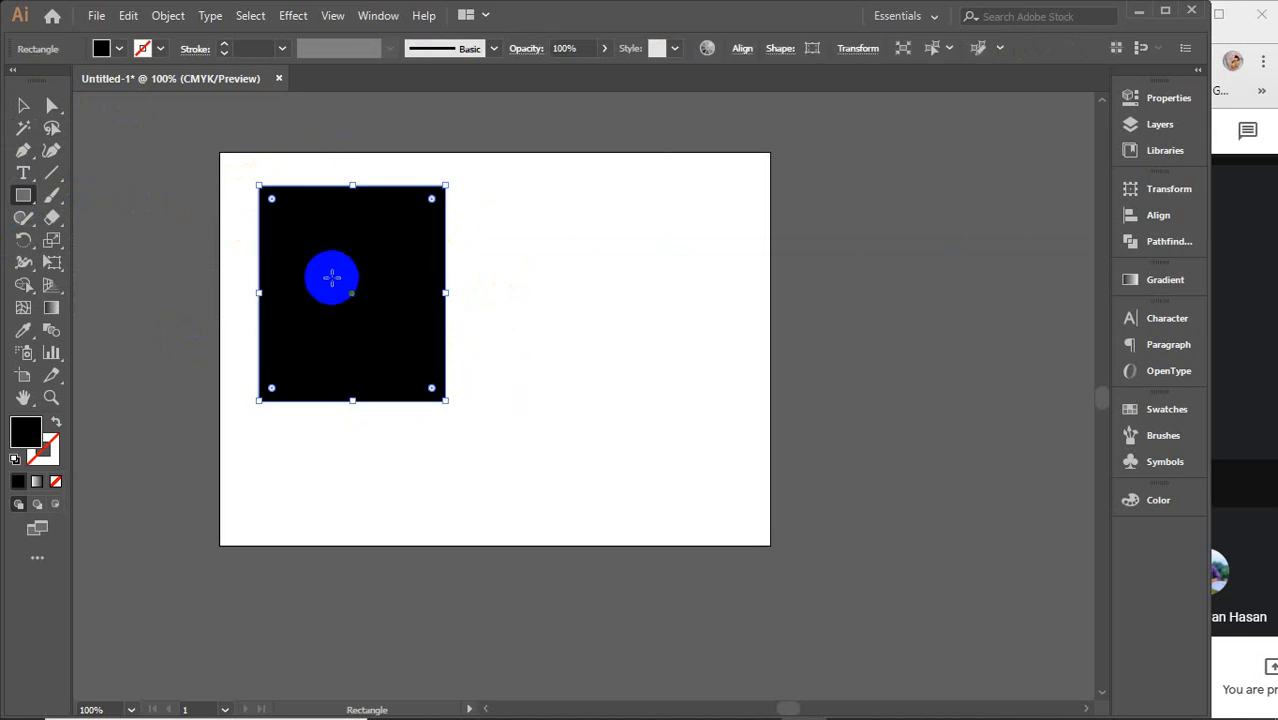
{"action": "scroll", "coordinate": [331, 277], "scroll_direction": "up", "scroll_amount": 1}
{"action": "scroll", "coordinate": [331, 277], "scroll_direction": "up", "scroll_amount": 1}
{"action": "key", "text": "super"}
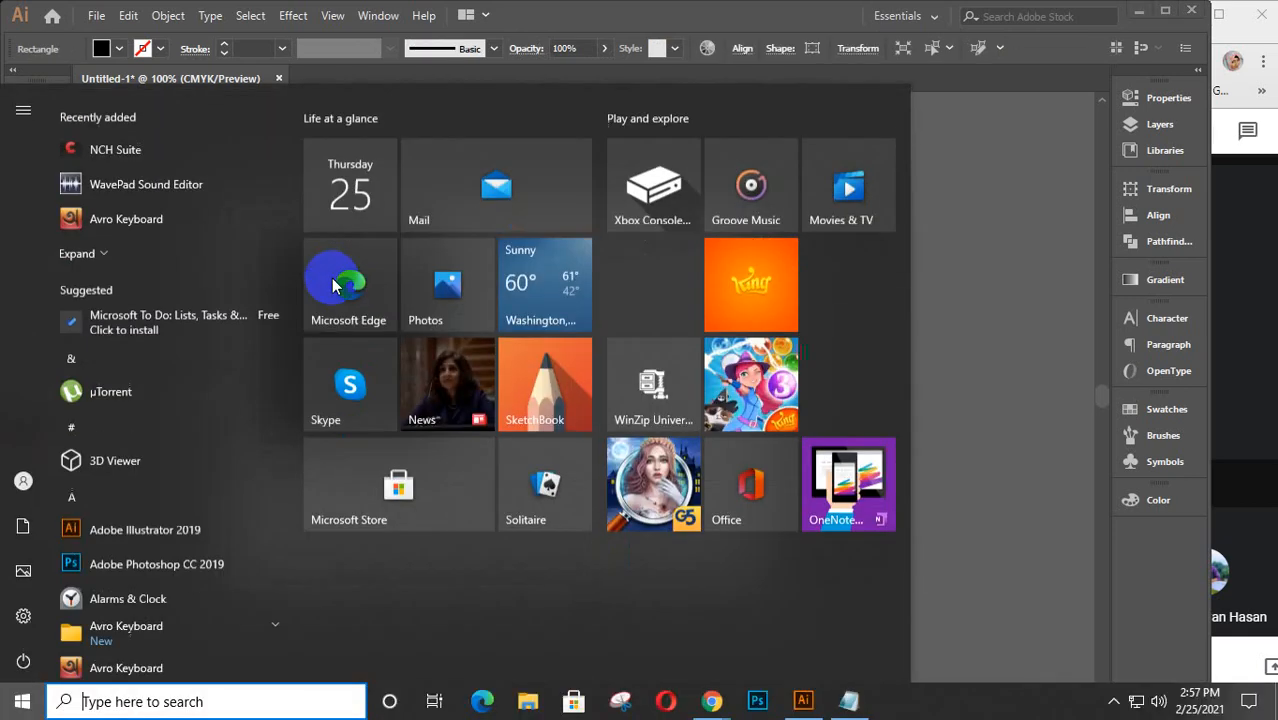
{"action": "key", "text": "super"}
{"action": "scroll", "coordinate": [346, 310], "scroll_direction": "up", "scroll_amount": 1}
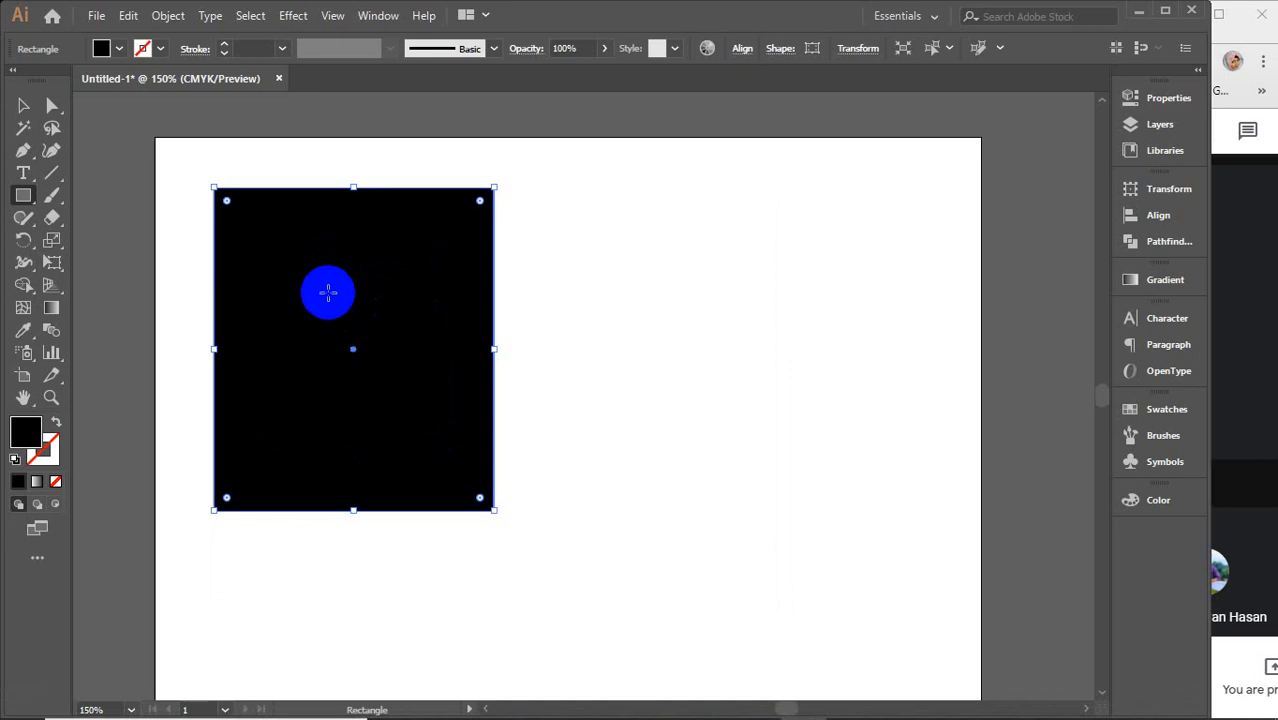
Step: Activate the Area Type tool and try to start text on the empty artboard and inside the rectangle's fill, dismissing each alert
{"action": "left_click", "coordinate": [24, 174]}
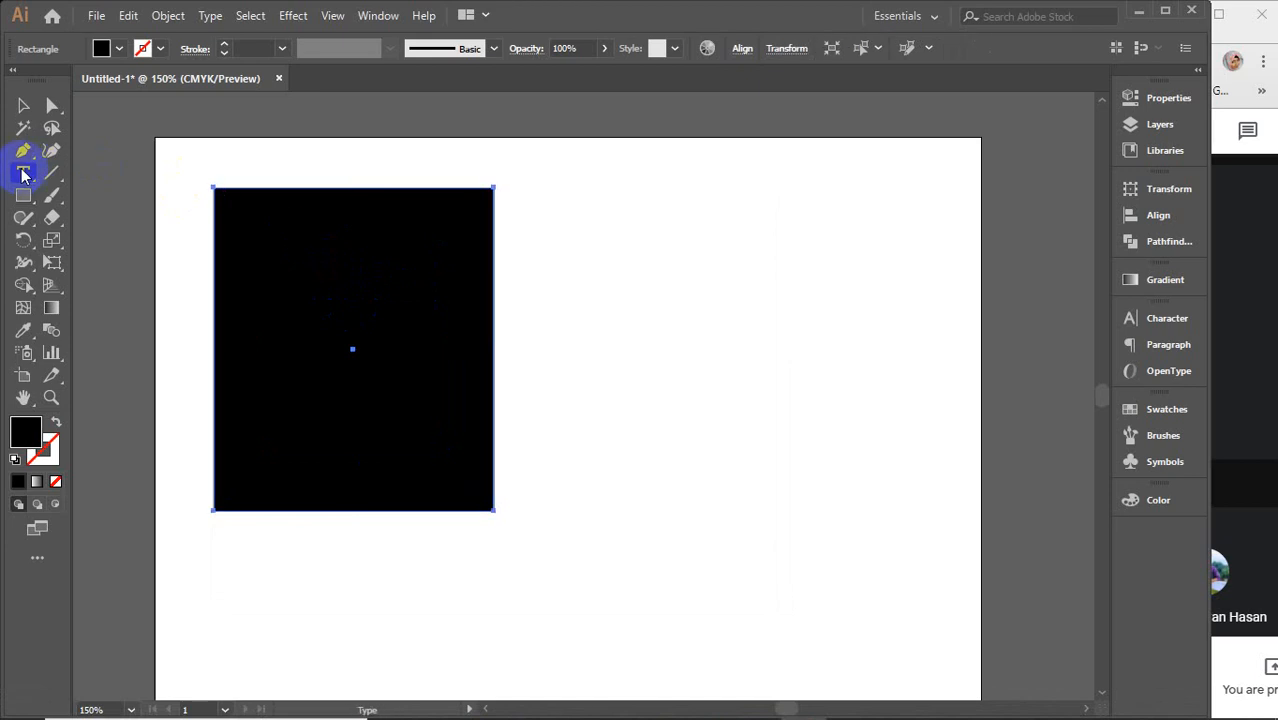
{"action": "left_click", "coordinate": [24, 174]}
{"action": "left_click", "coordinate": [146, 177]}
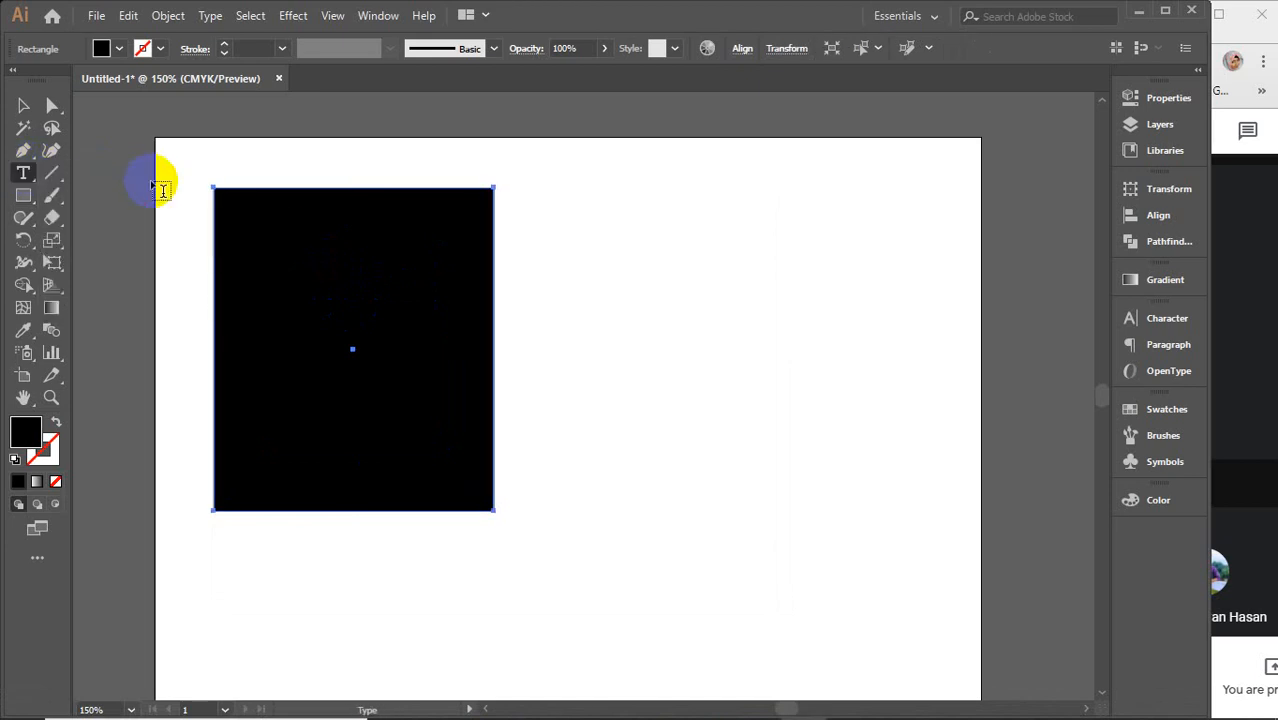
{"action": "left_click", "coordinate": [17, 176]}
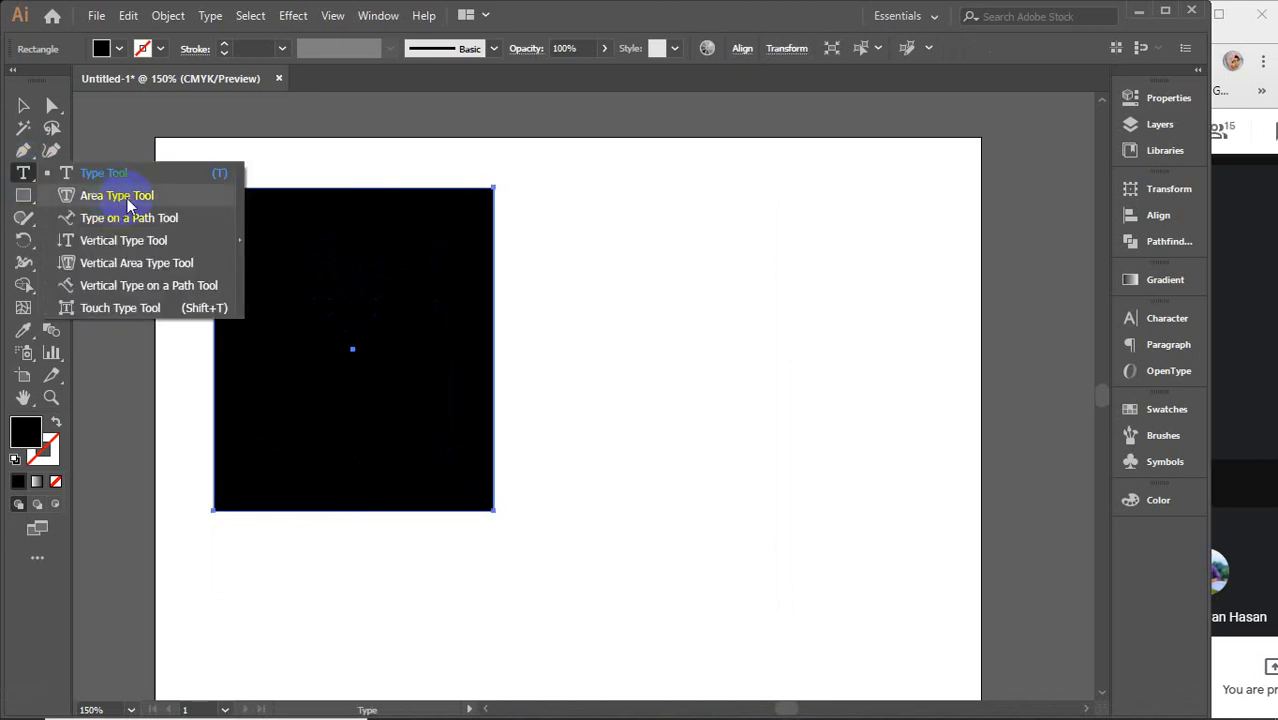
{"action": "left_click", "coordinate": [128, 205]}
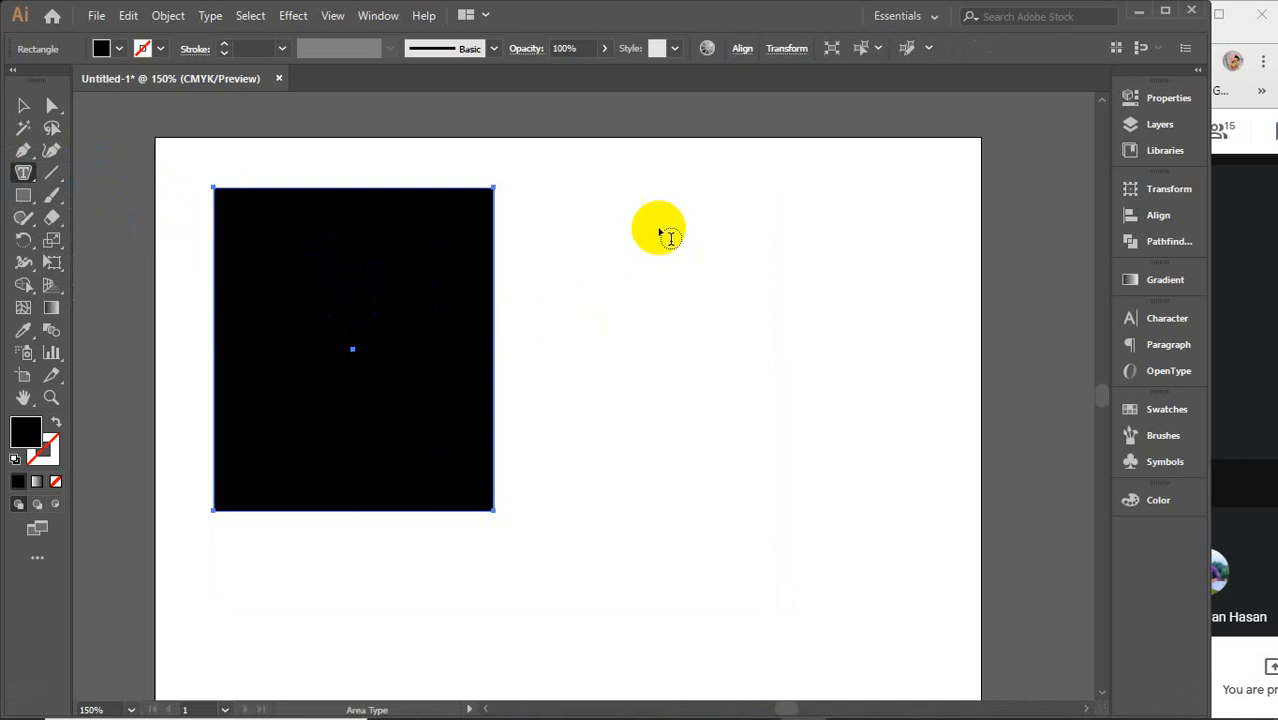
{"action": "left_click", "coordinate": [674, 262]}
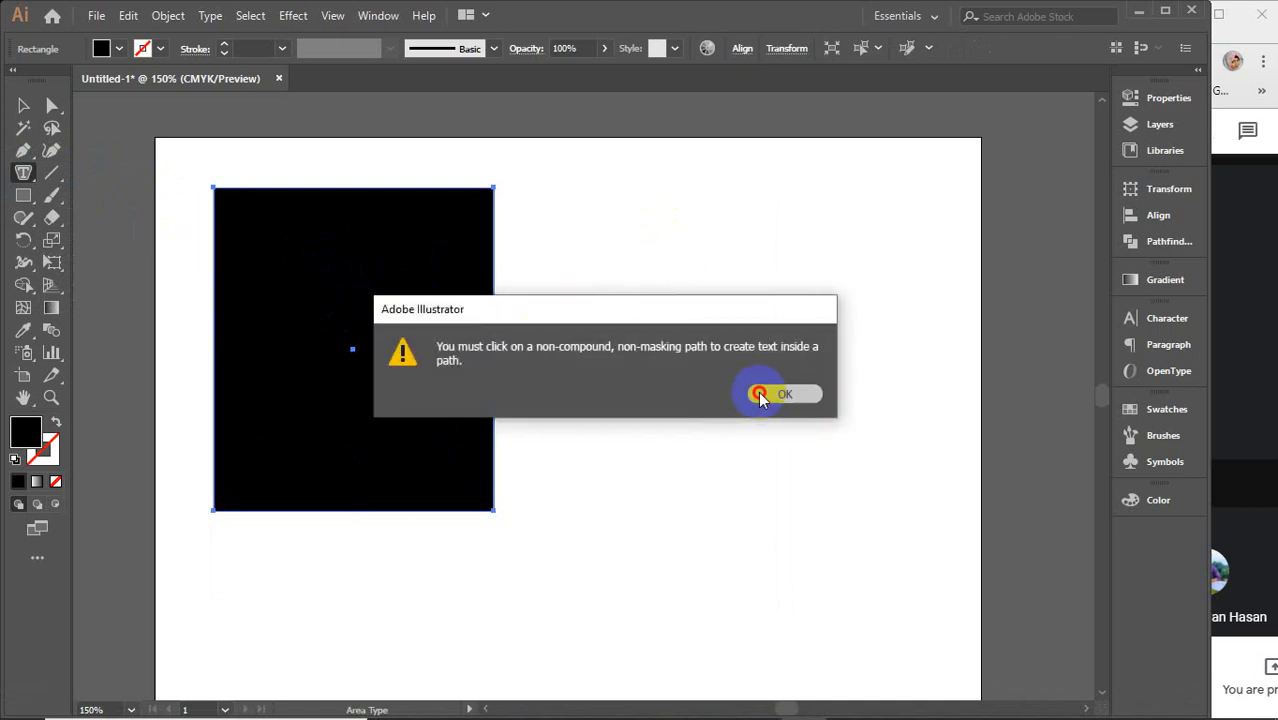
{"action": "left_click", "coordinate": [760, 395]}
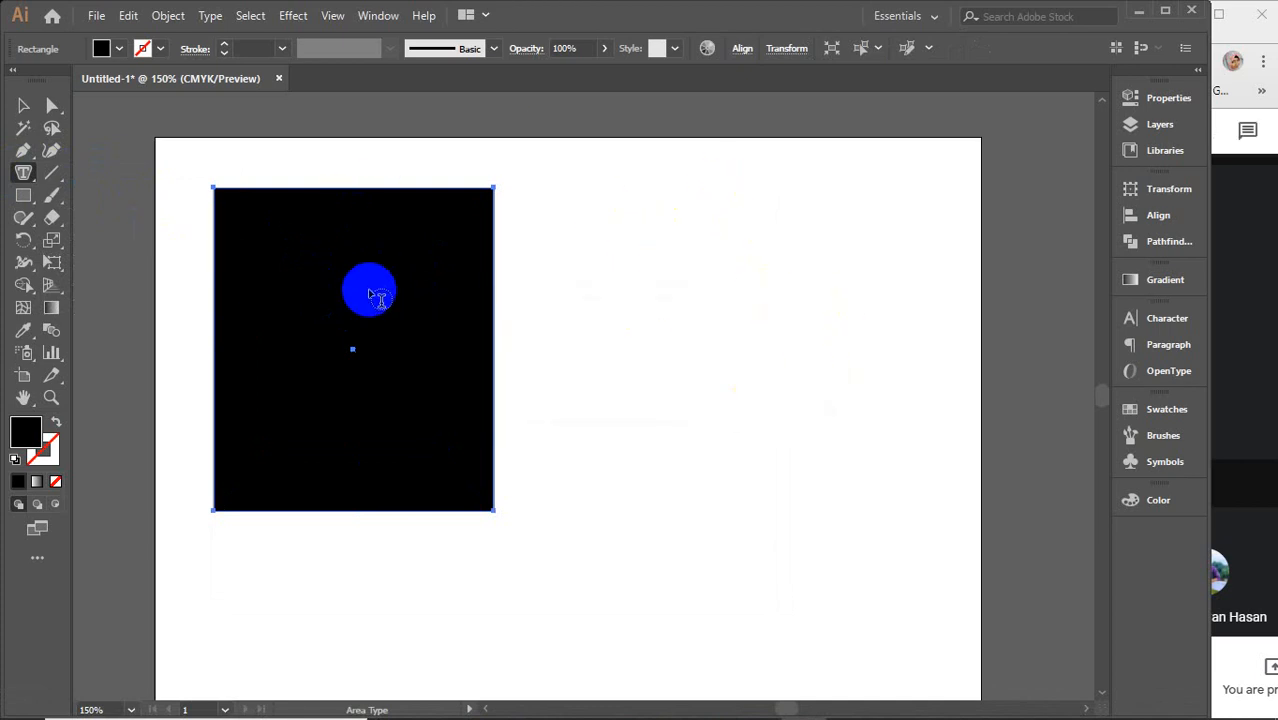
{"action": "left_click", "coordinate": [370, 295]}
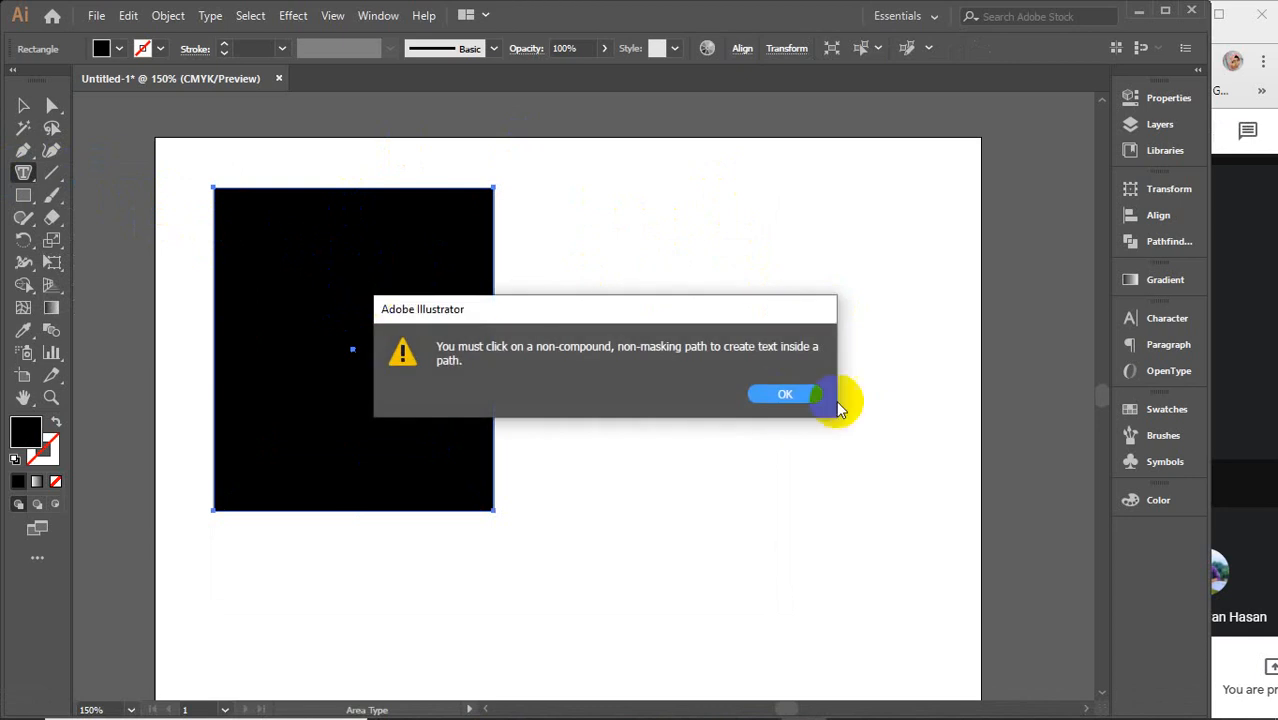
{"action": "left_click", "coordinate": [797, 396]}
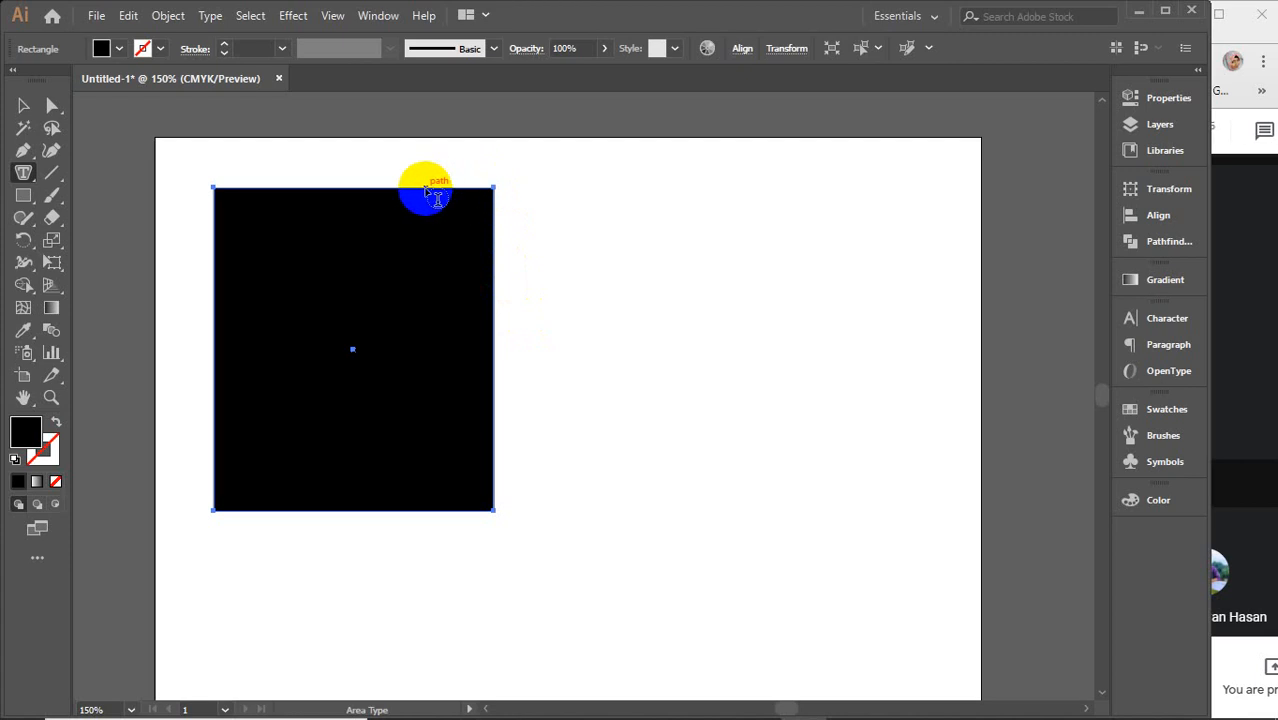
Step: Turn the rectangle into an area type frame from its path edge, paste the Wikipedia text messaging passage into it and select the frame
{"action": "left_click", "coordinate": [225, 218]}
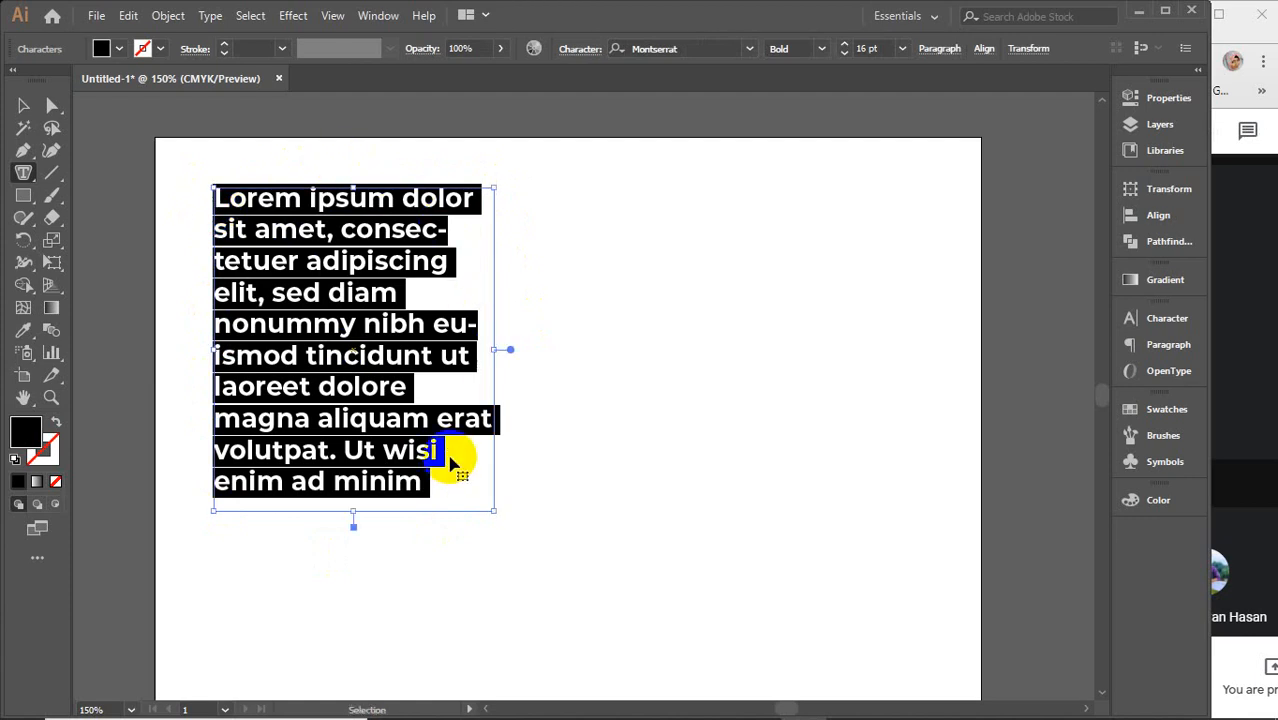
{"action": "type", "text": "Text messages are used for personal, family, business and social purposes. Governmental and non-governmental organizations use text messaging for communication between colleagues."}
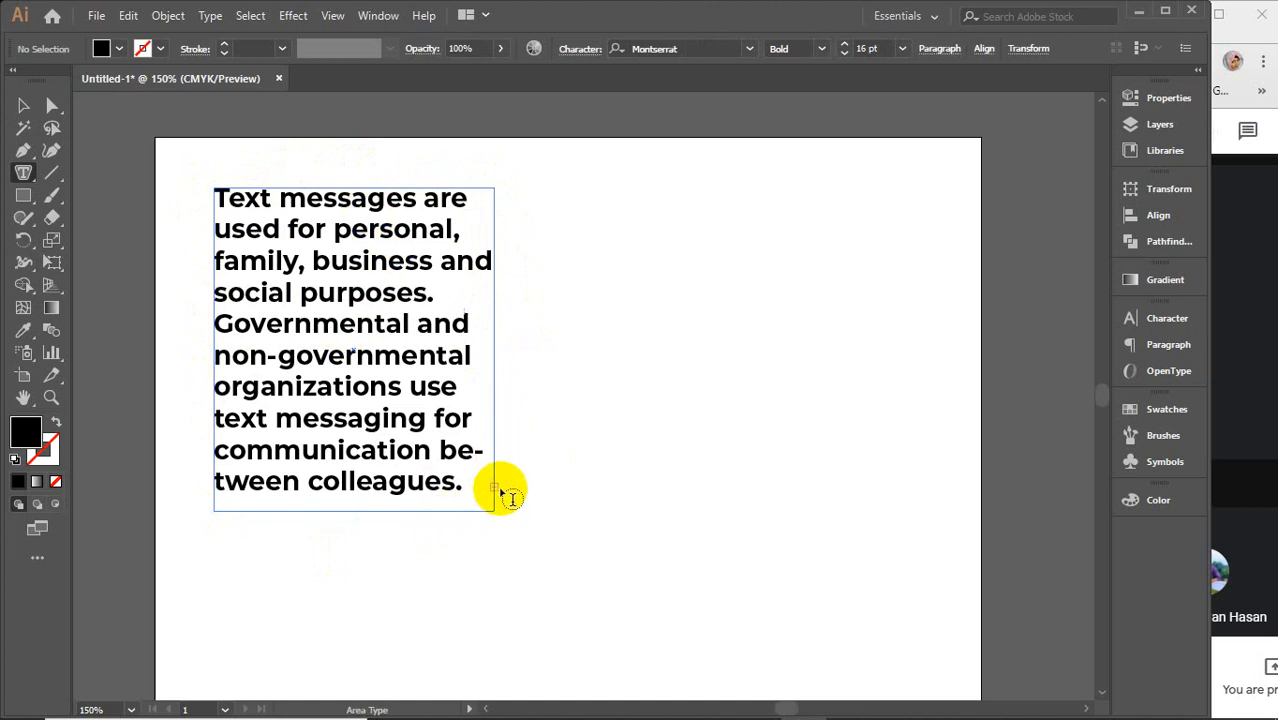
{"action": "left_click", "coordinate": [24, 107]}
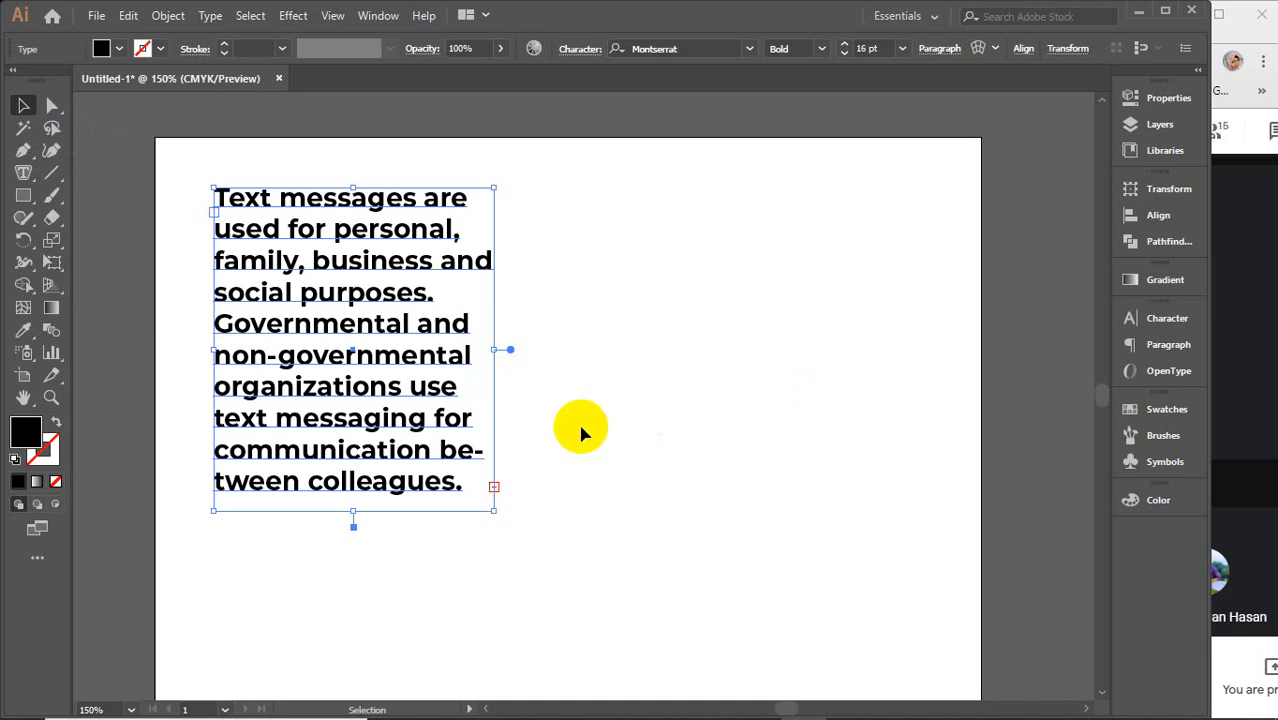
{"action": "left_click", "coordinate": [24, 174]}
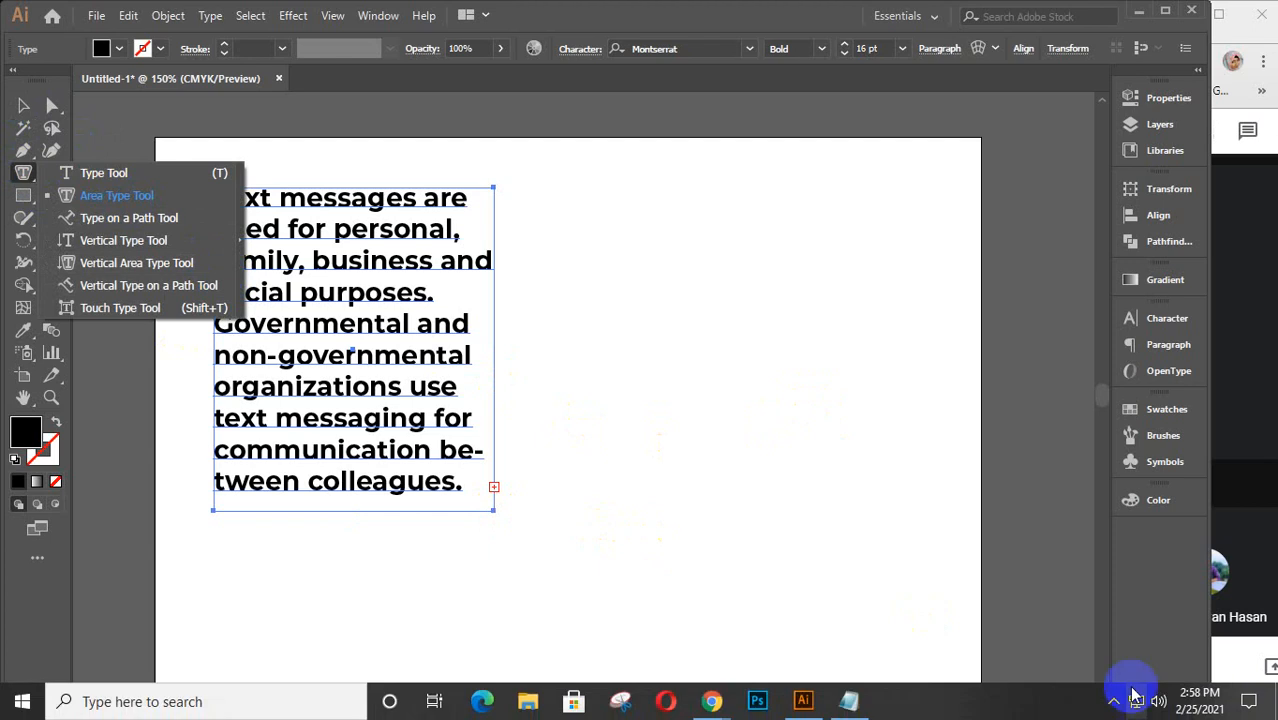
{"action": "left_click", "coordinate": [1112, 702]}
{"action": "left_click", "coordinate": [1146, 666]}
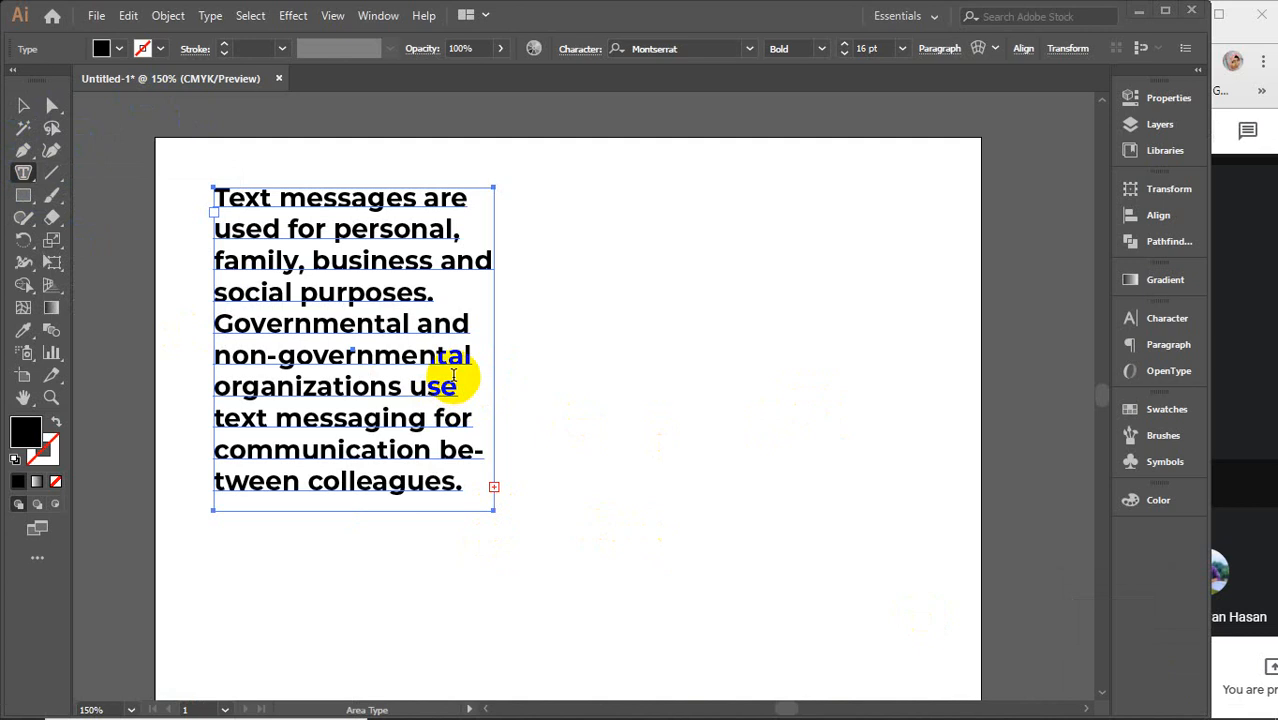
{"action": "left_click", "coordinate": [23, 178]}
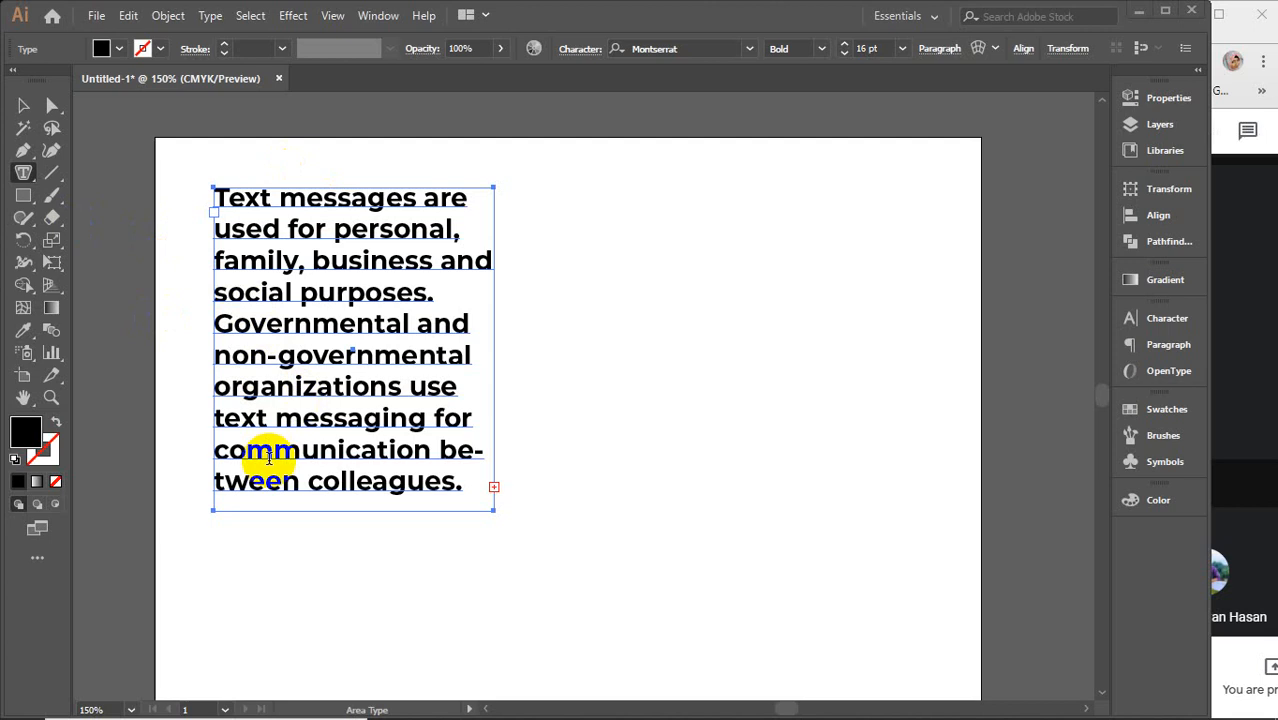
Step: Widen the text frame to the right with the Selection tool until the whole passage fits
{"action": "left_click", "coordinate": [22, 107]}
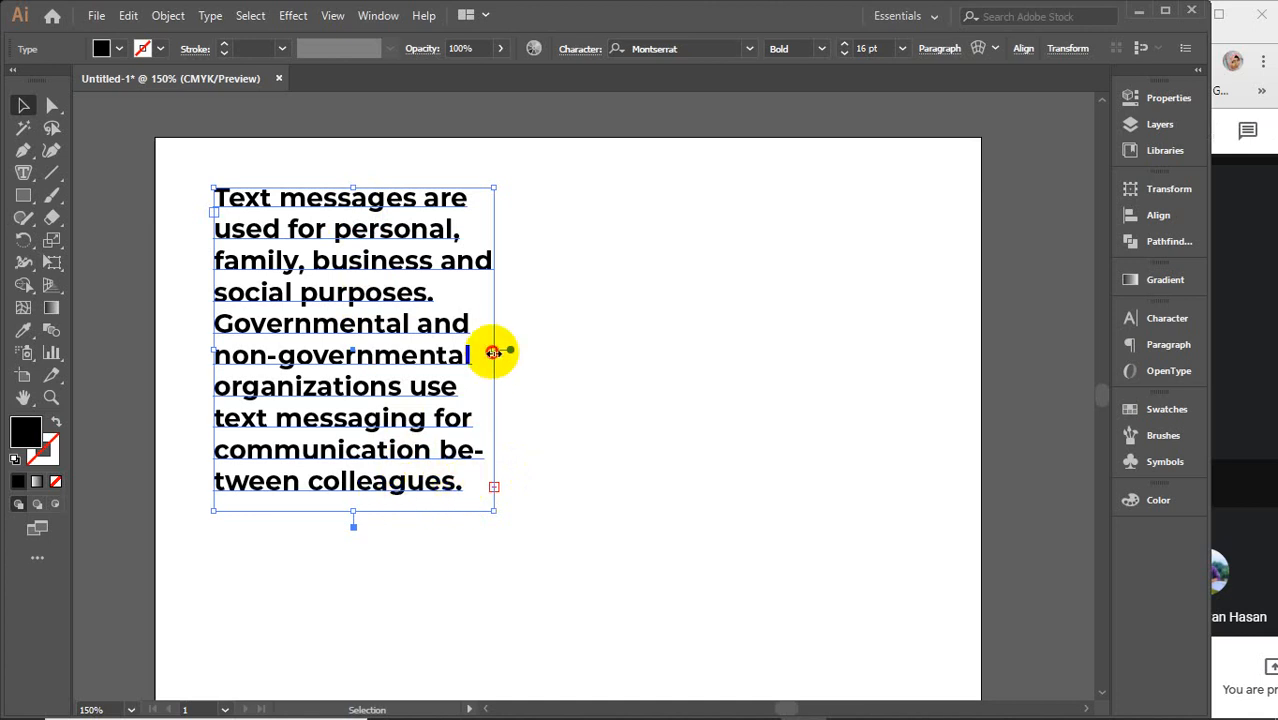
{"action": "left_click_drag", "start_coordinate": [493, 352], "coordinate": [642, 352]}
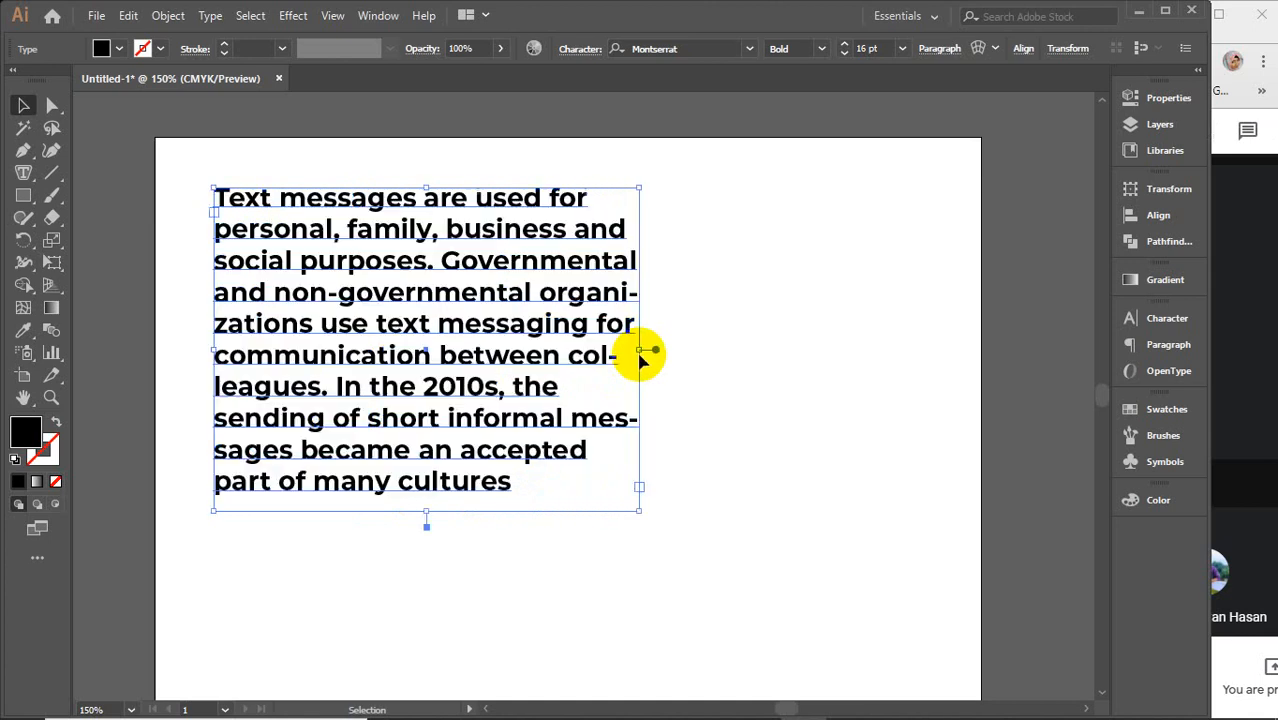
{"action": "left_click", "coordinate": [523, 545]}
{"action": "left_click", "coordinate": [585, 380]}
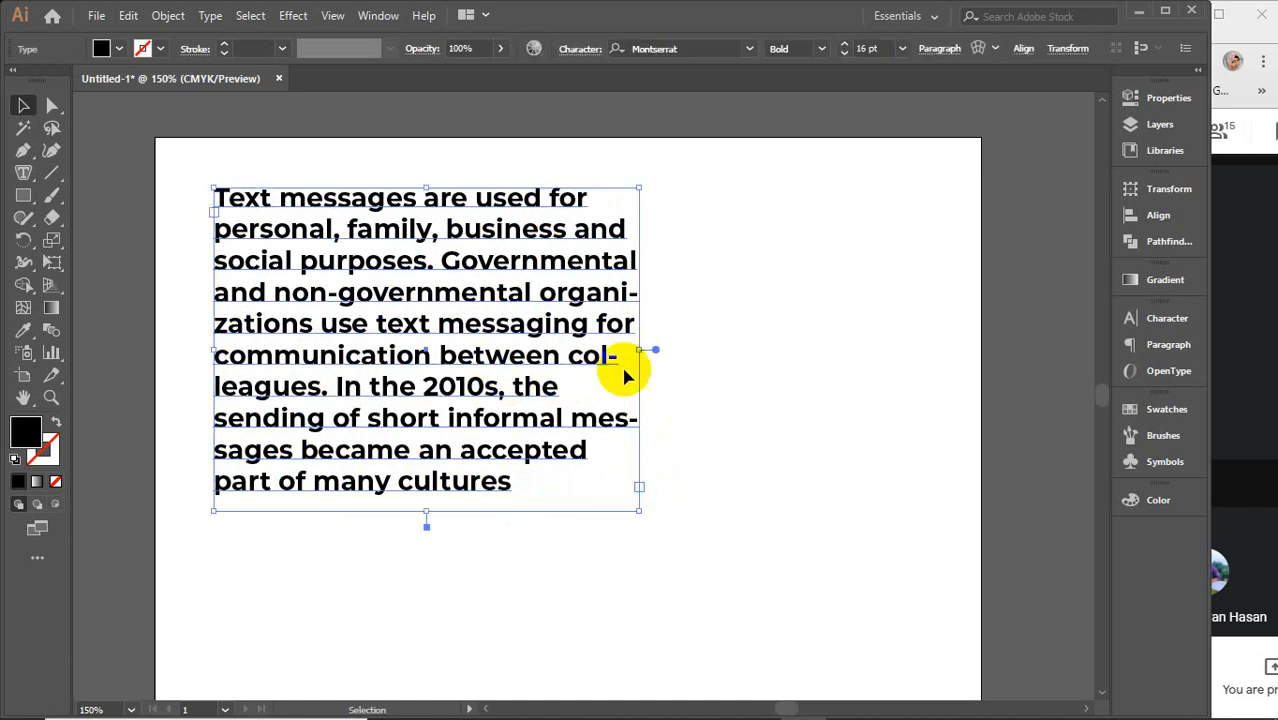
Step: Narrow the text frame from its right side and adjust it to slightly wider than the original rectangle
{"action": "left_click_drag", "start_coordinate": [641, 350], "coordinate": [522, 349]}
{"action": "left_click", "coordinate": [557, 543]}
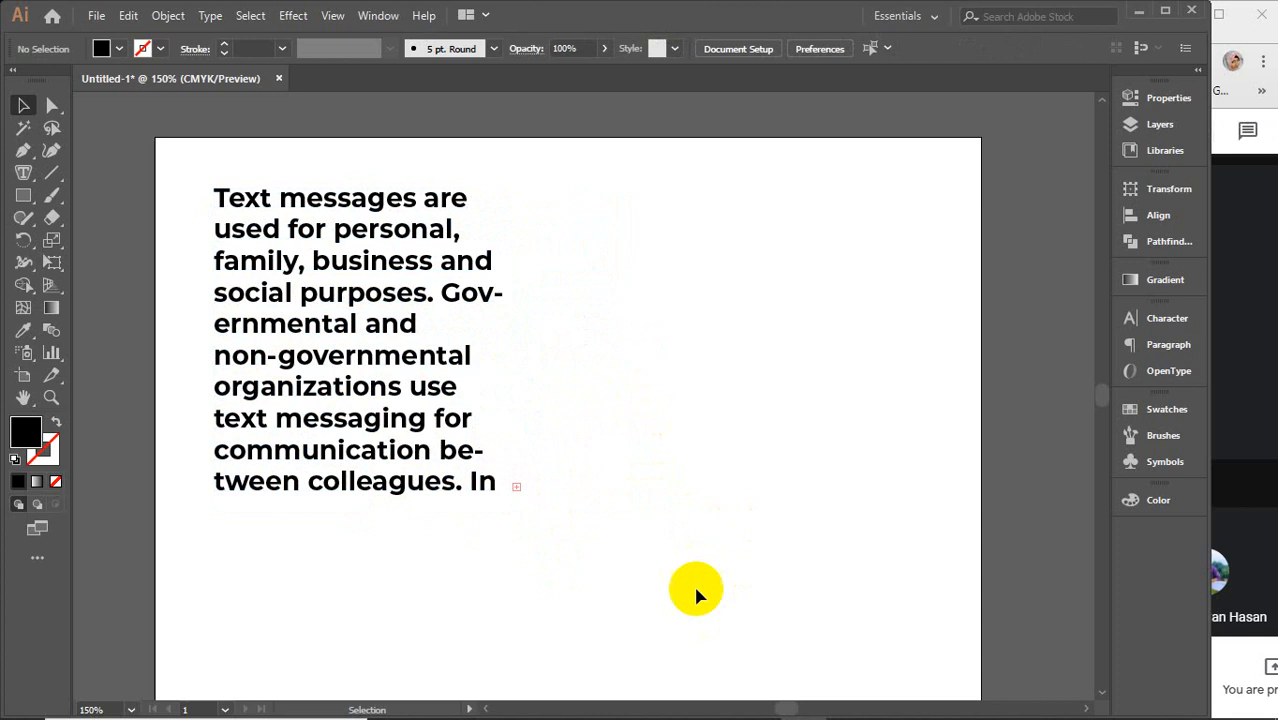
{"action": "left_click", "coordinate": [314, 362]}
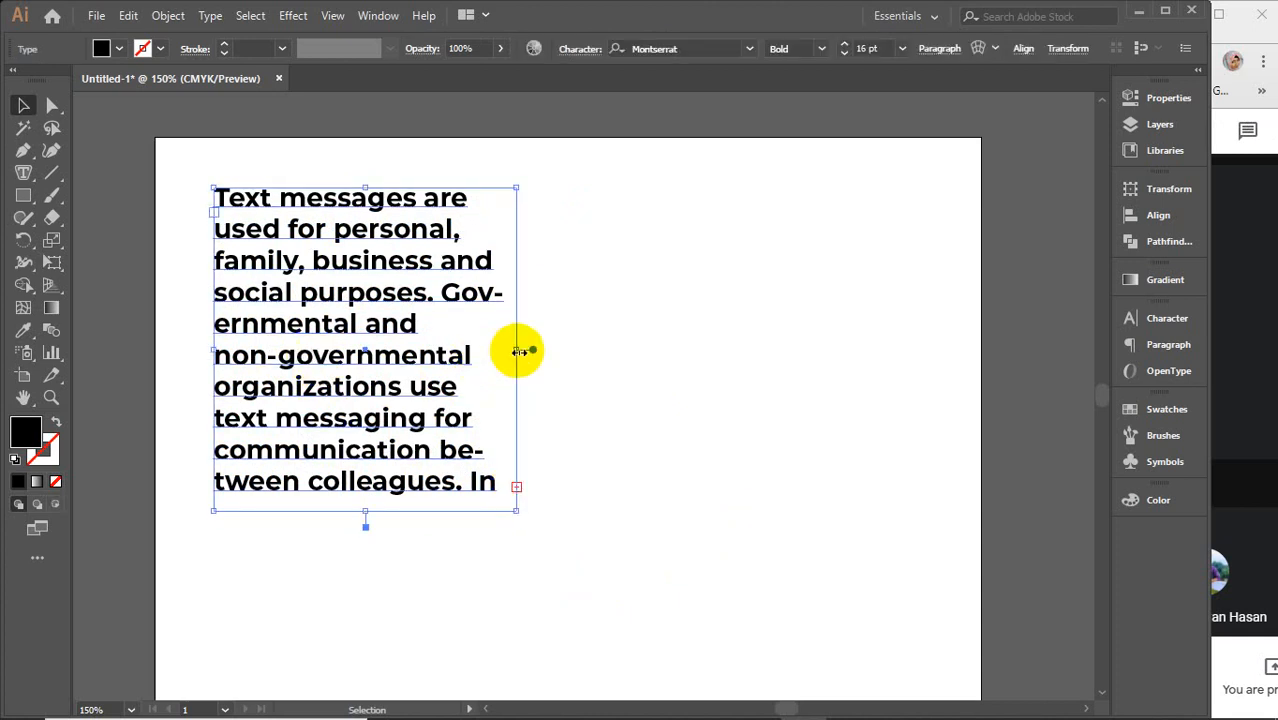
{"action": "mouse_move", "coordinate": [518, 351]}
{"action": "left_mouse_down"}
{"action": "mouse_move", "coordinate": [547, 347]}
{"action": "mouse_move", "coordinate": [536, 349]}
{"action": "left_mouse_up"}
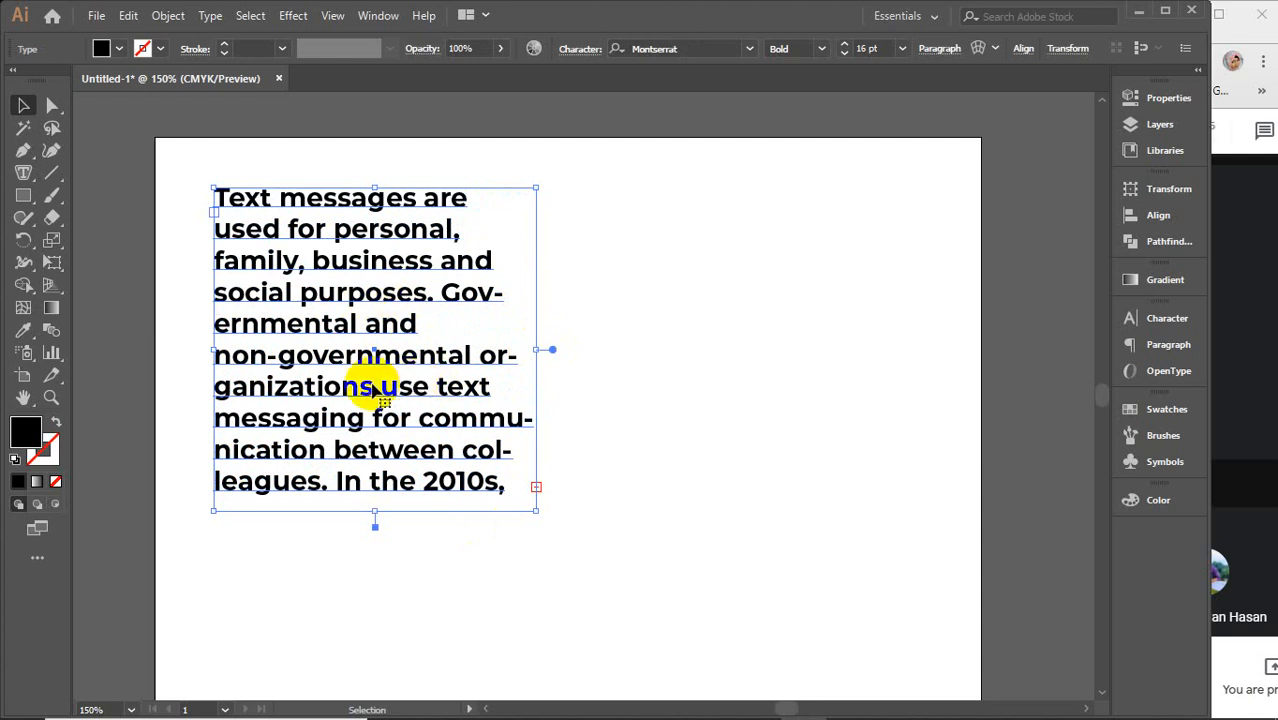
Step: Reduce the passage's font size to 14 pt so it fits the frame, and reselect the text frame
{"action": "left_click", "coordinate": [1155, 317]}
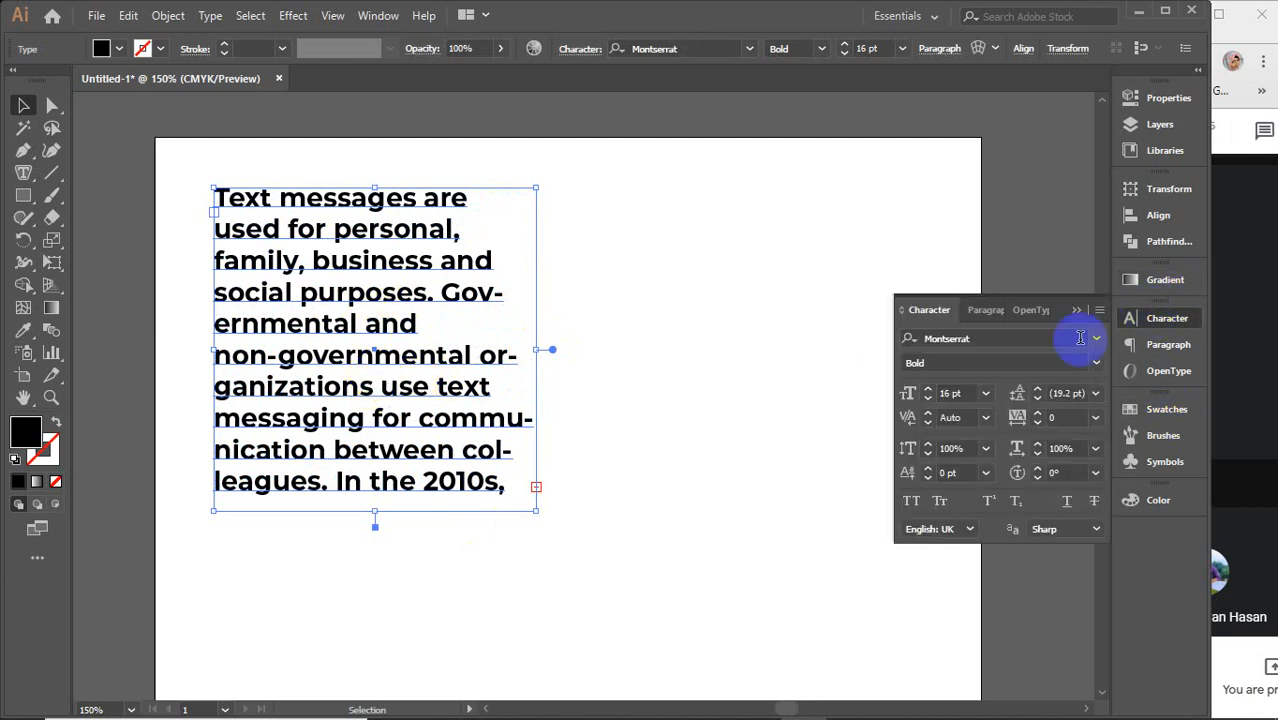
{"action": "left_click", "coordinate": [946, 392]}
{"action": "key", "text": "Down"}
{"action": "key", "text": "Down"}
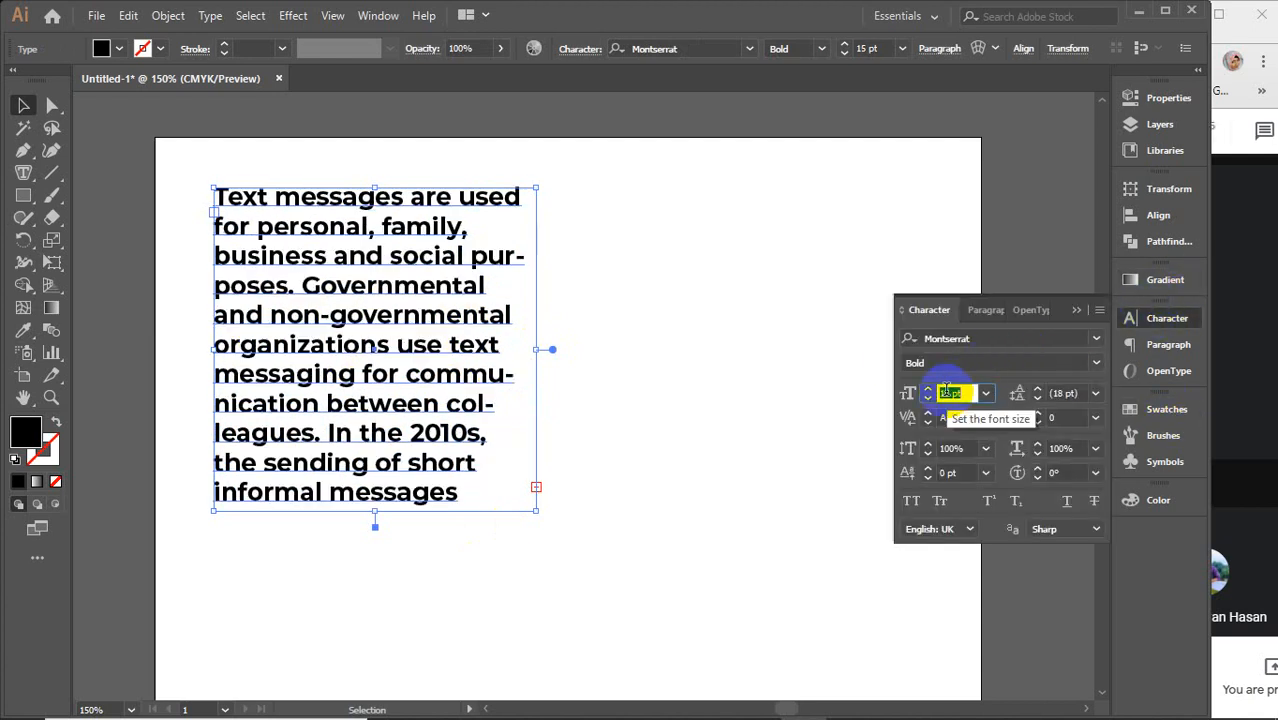
{"action": "left_click", "coordinate": [725, 505]}
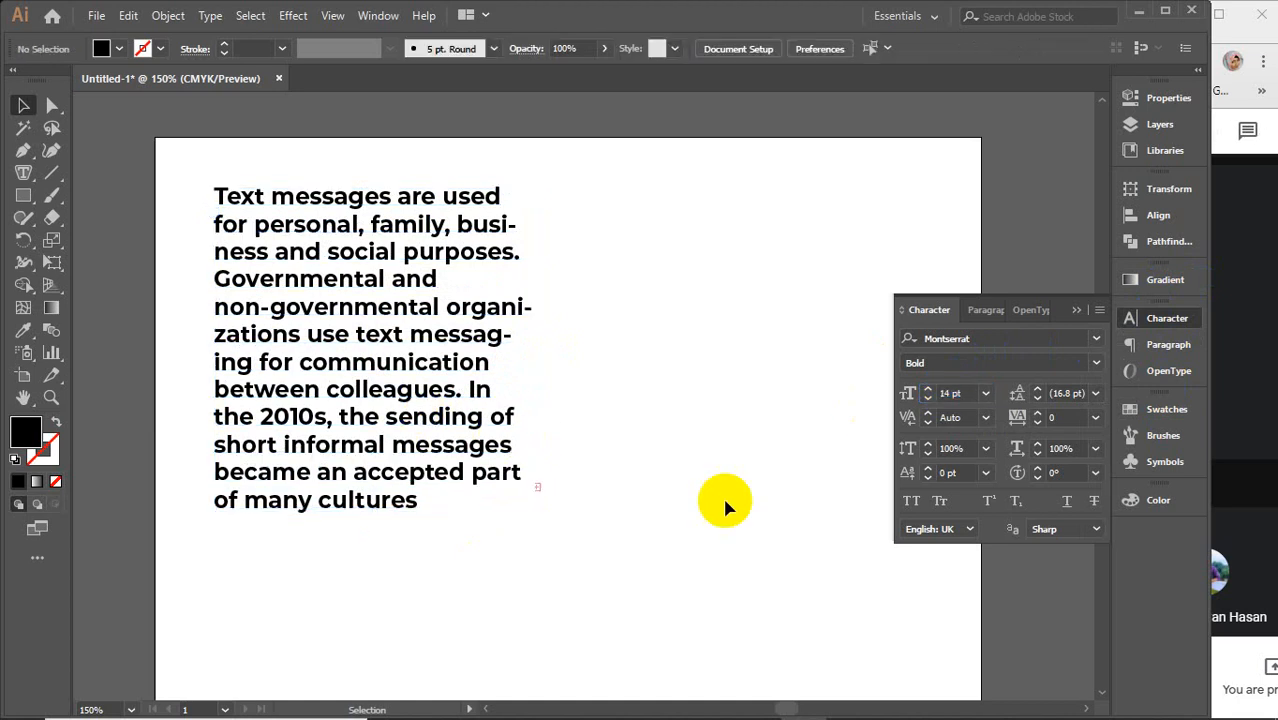
{"action": "left_click", "coordinate": [428, 442]}
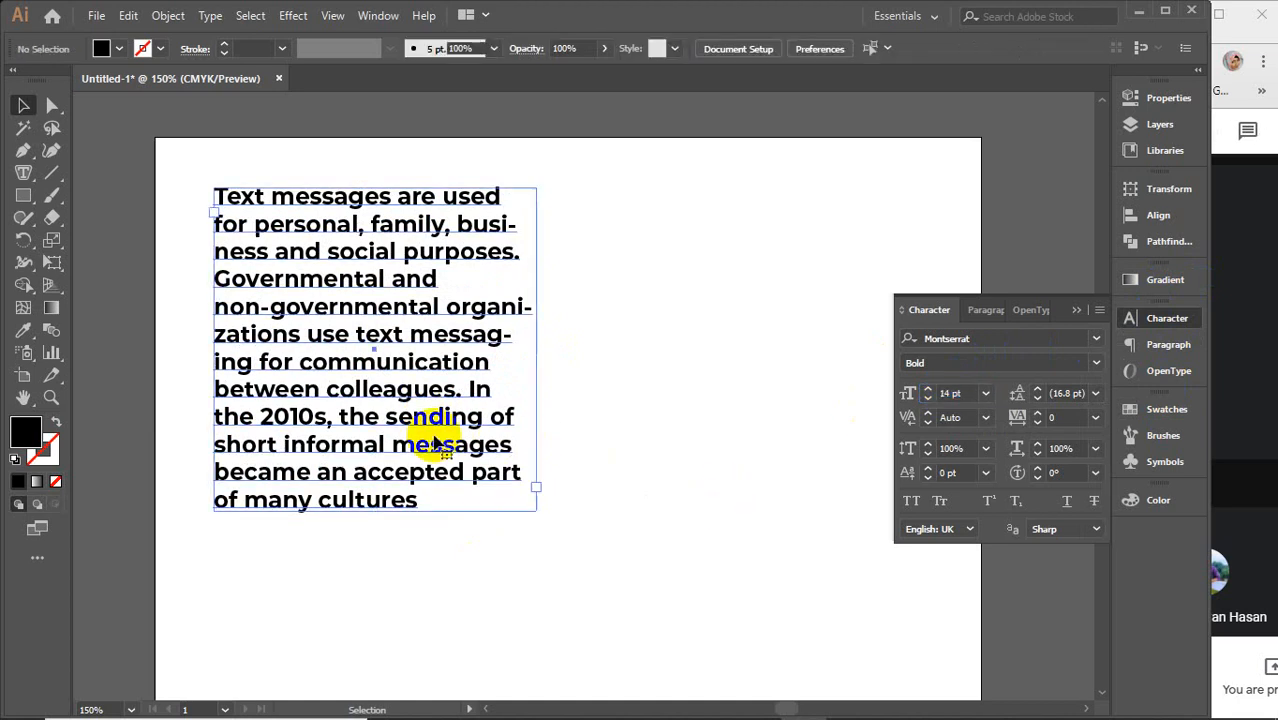
{"action": "left_click", "coordinate": [677, 436]}
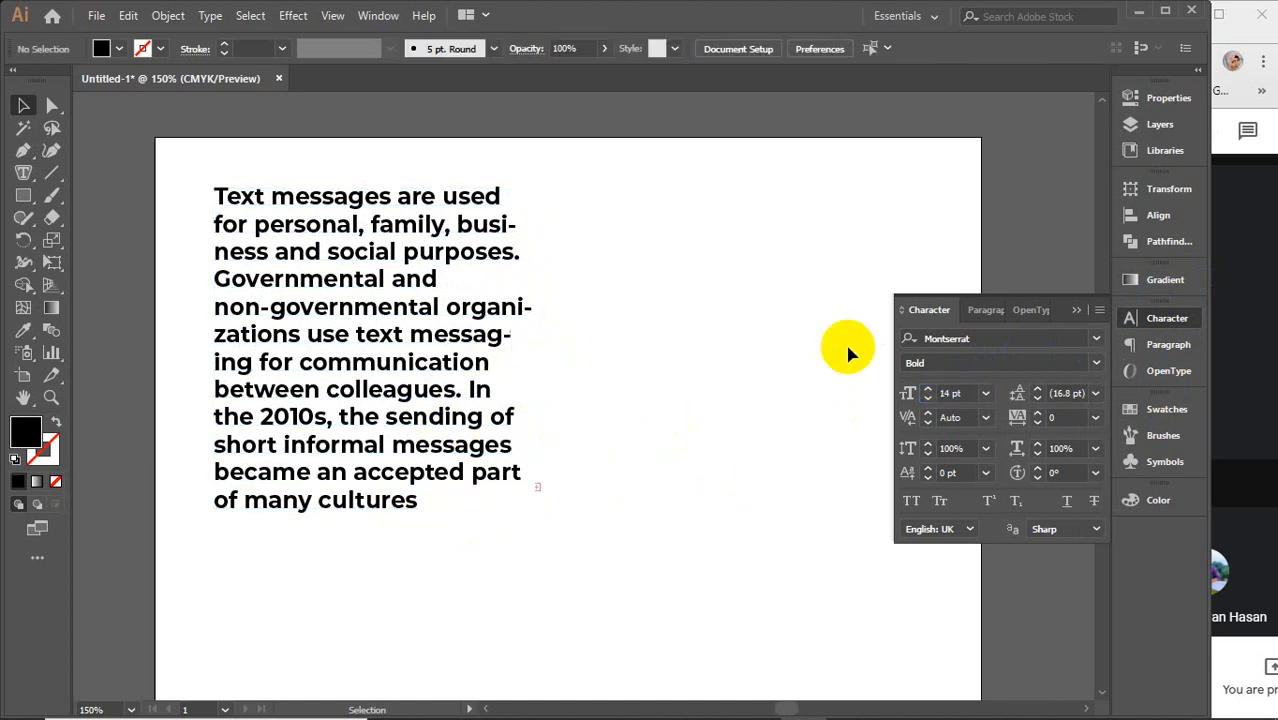
{"action": "left_click", "coordinate": [322, 242]}
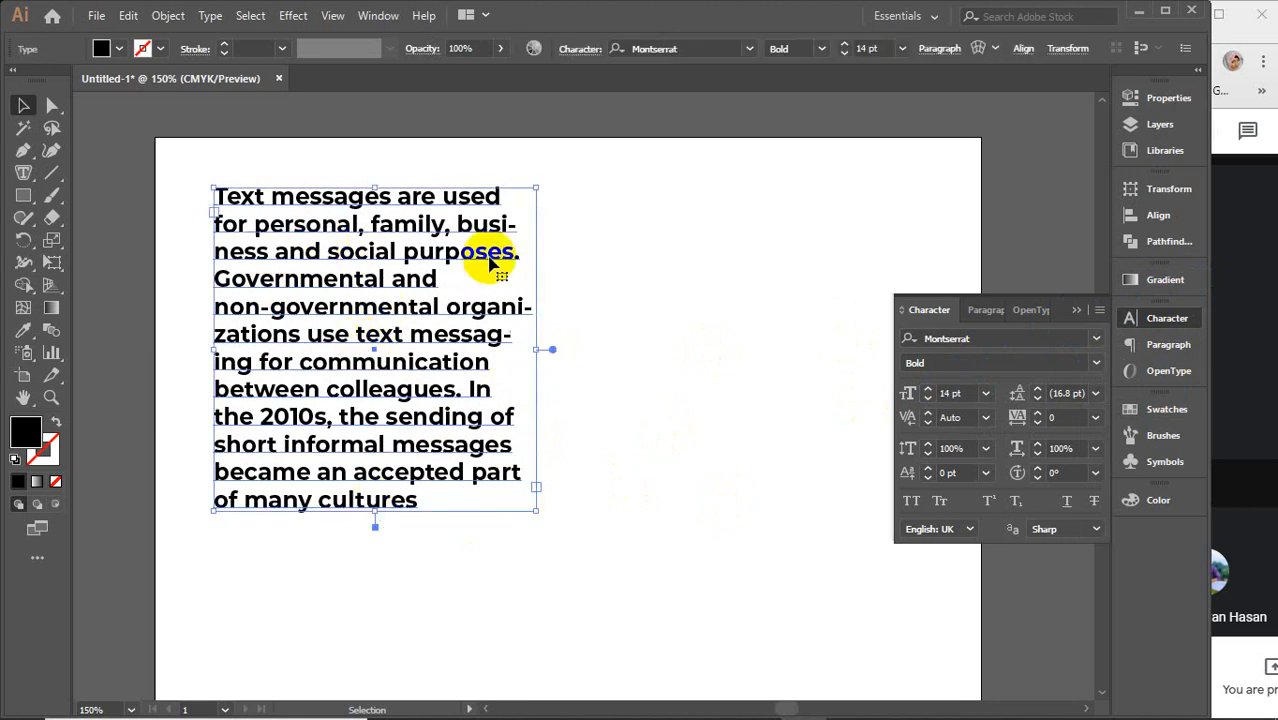
Step: Move the area text frame down and to the right, then paste the passage as point type in the space above it
{"action": "left_click_drag", "start_coordinate": [406, 227], "coordinate": [570, 546]}
{"action": "left_click", "coordinate": [23, 170]}
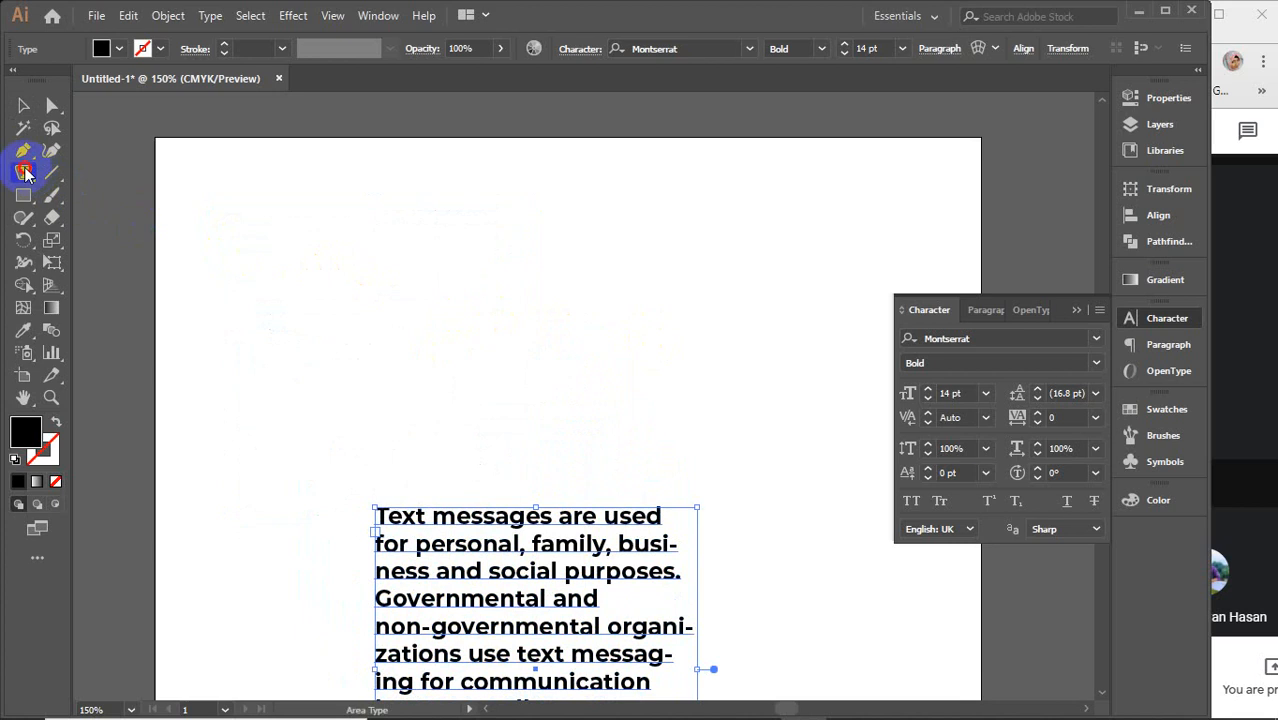
{"action": "left_click", "coordinate": [104, 176]}
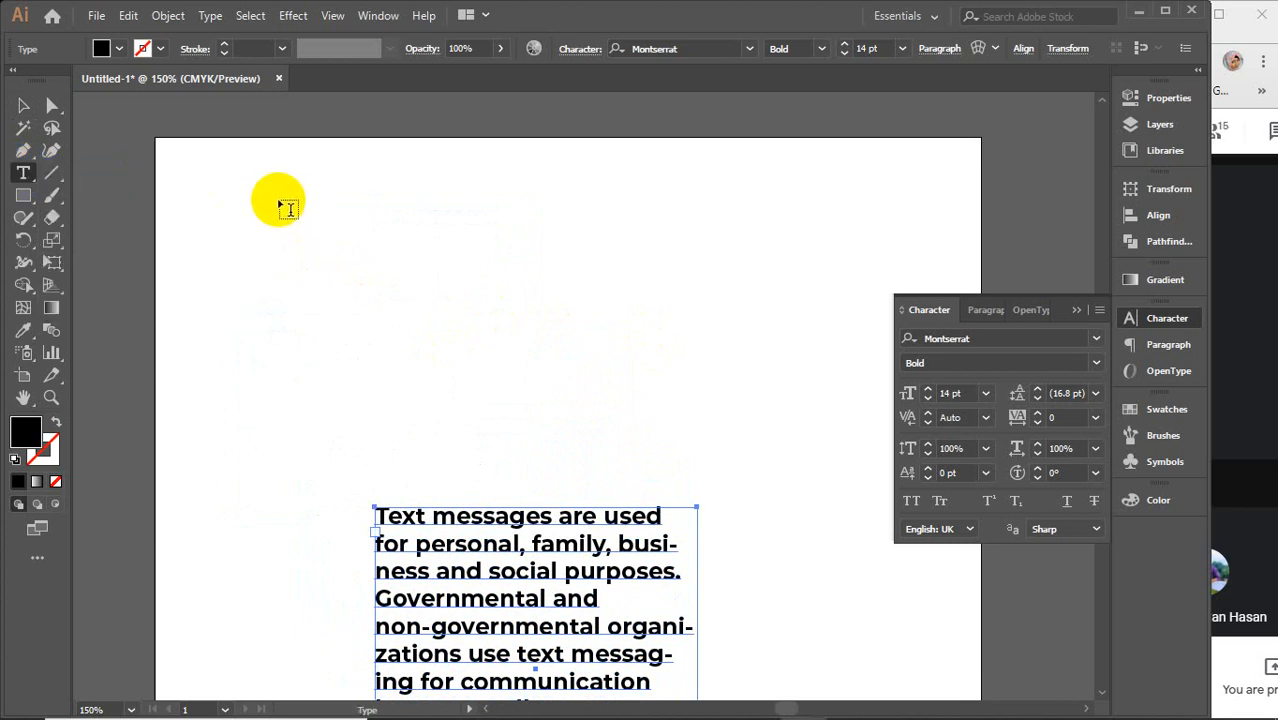
{"action": "left_click", "coordinate": [285, 214]}
{"action": "key", "text": "ctrl+v"}
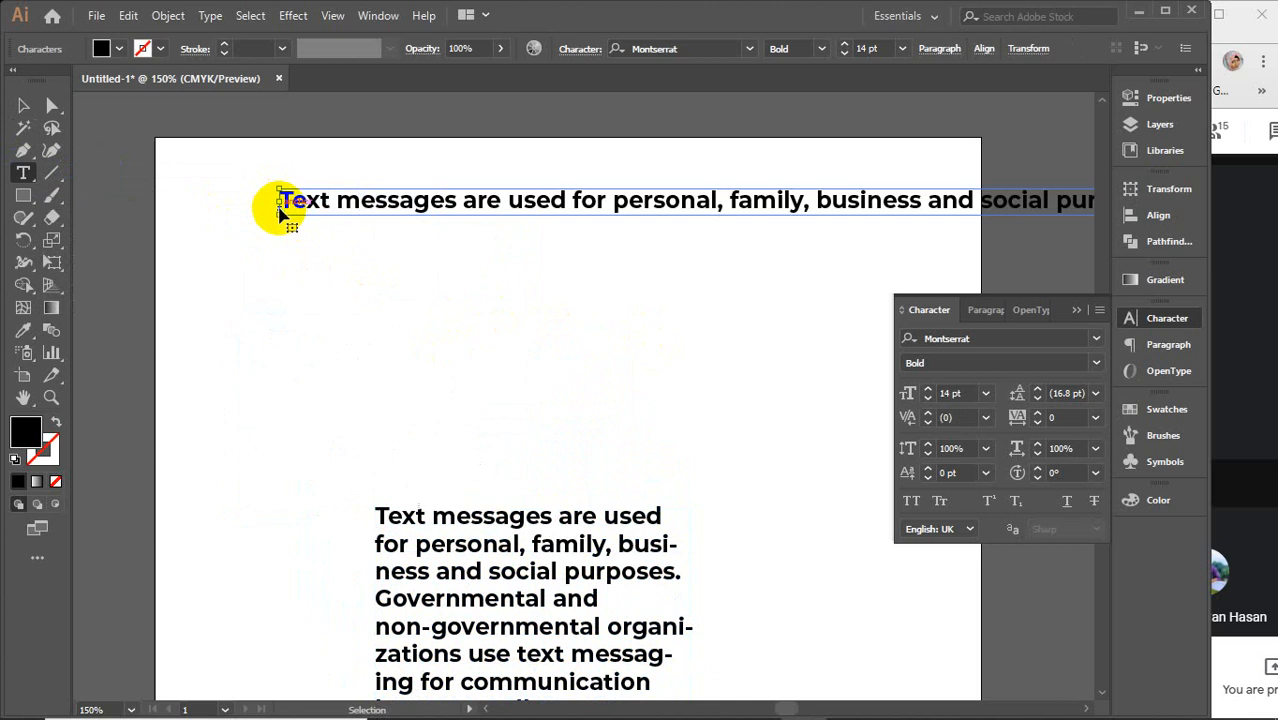
Step: Break the pasted point text into lines after "personal,", "purposes." and "non-governmental", removing the spaces left at the second and third breaks
{"action": "left_click", "coordinate": [729, 203]}
{"action": "key", "text": "Return"}
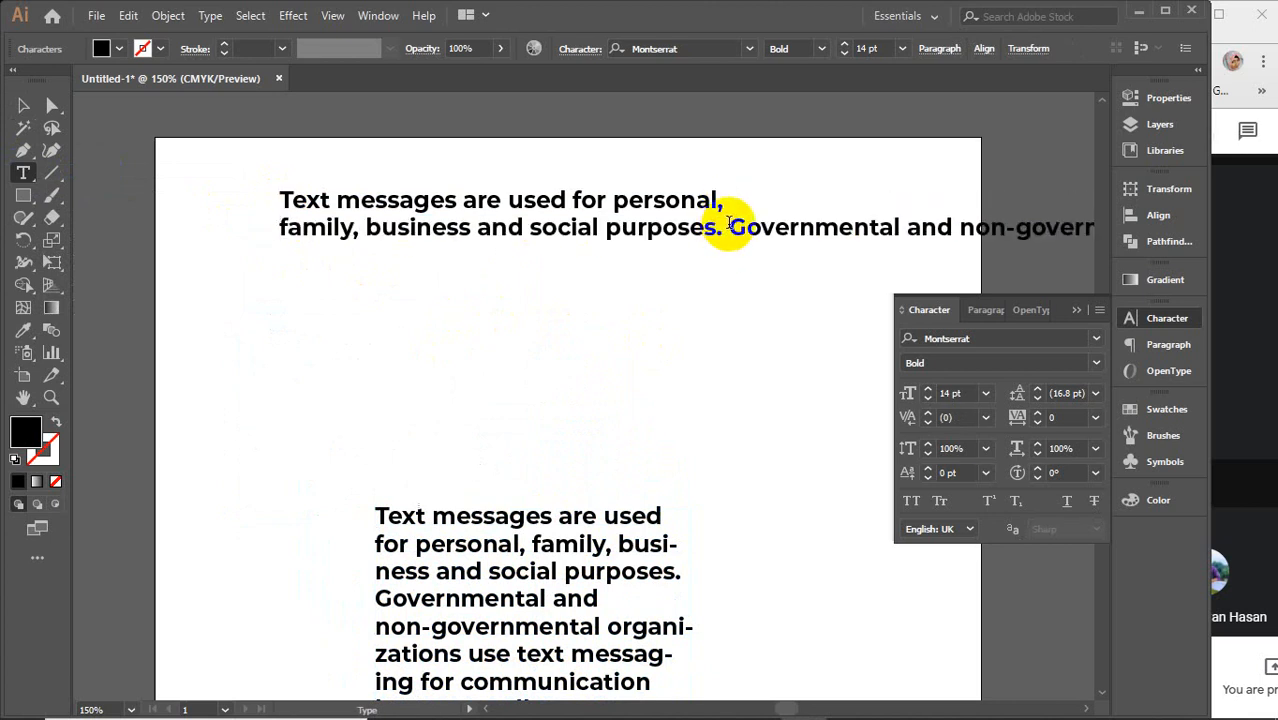
{"action": "left_click", "coordinate": [729, 225]}
{"action": "key", "text": "BackSpace"}
{"action": "key", "text": "Return"}
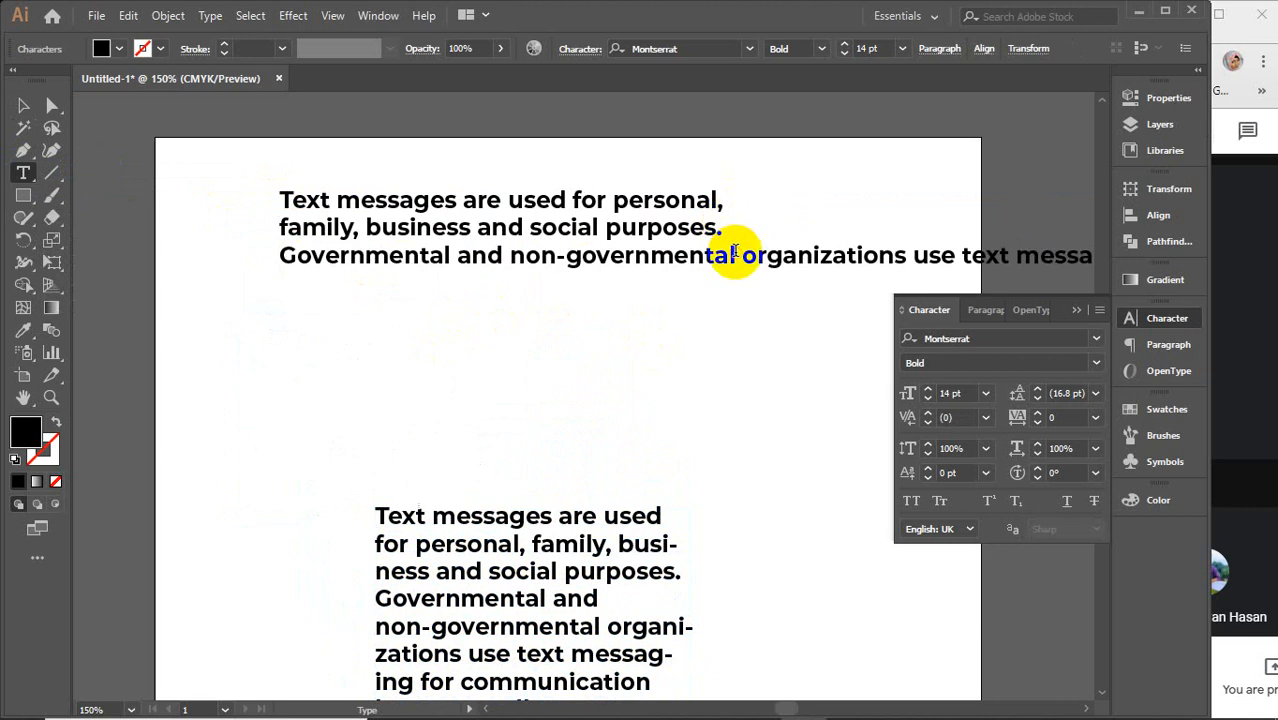
{"action": "left_click", "coordinate": [737, 255]}
{"action": "key", "text": "BackSpace"}
{"action": "key", "text": "Return"}
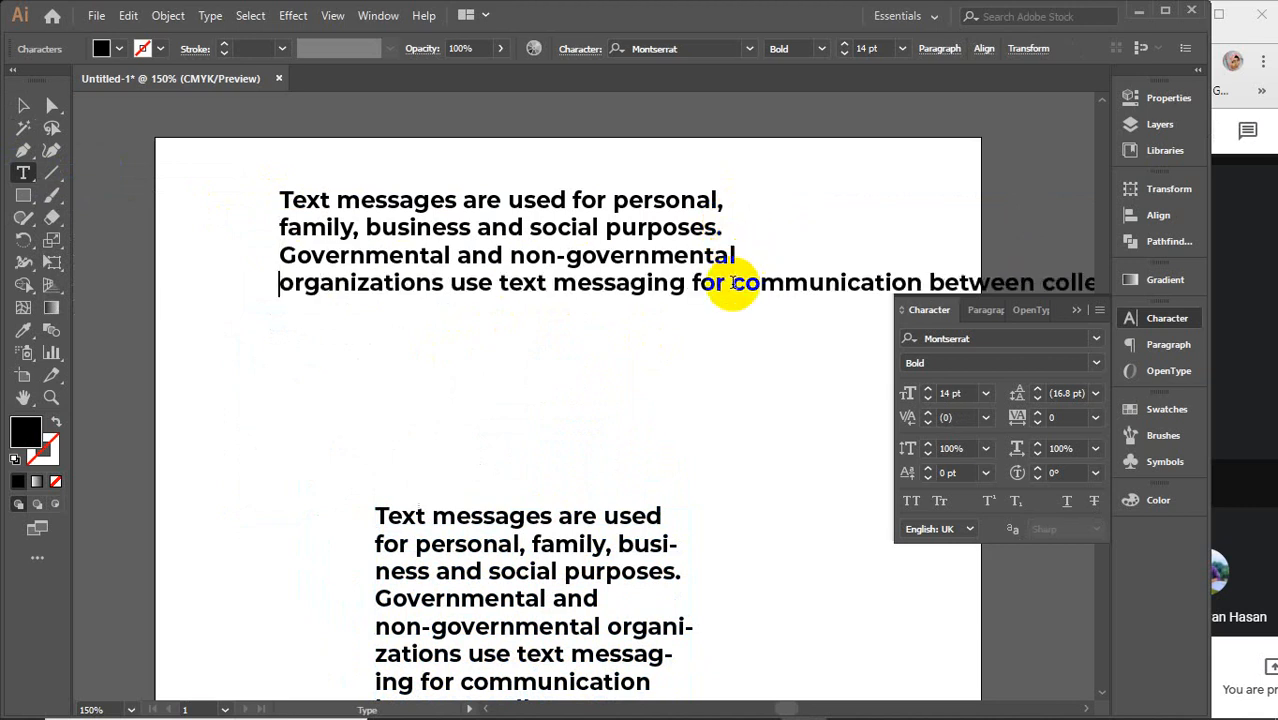
Step: Break the rest of the point text after "messaging for", "colleagues.", "short" and "became an", removing the leftover spaces
{"action": "left_click", "coordinate": [733, 283]}
{"action": "key", "text": "BackSpace"}
{"action": "key", "text": "Return"}
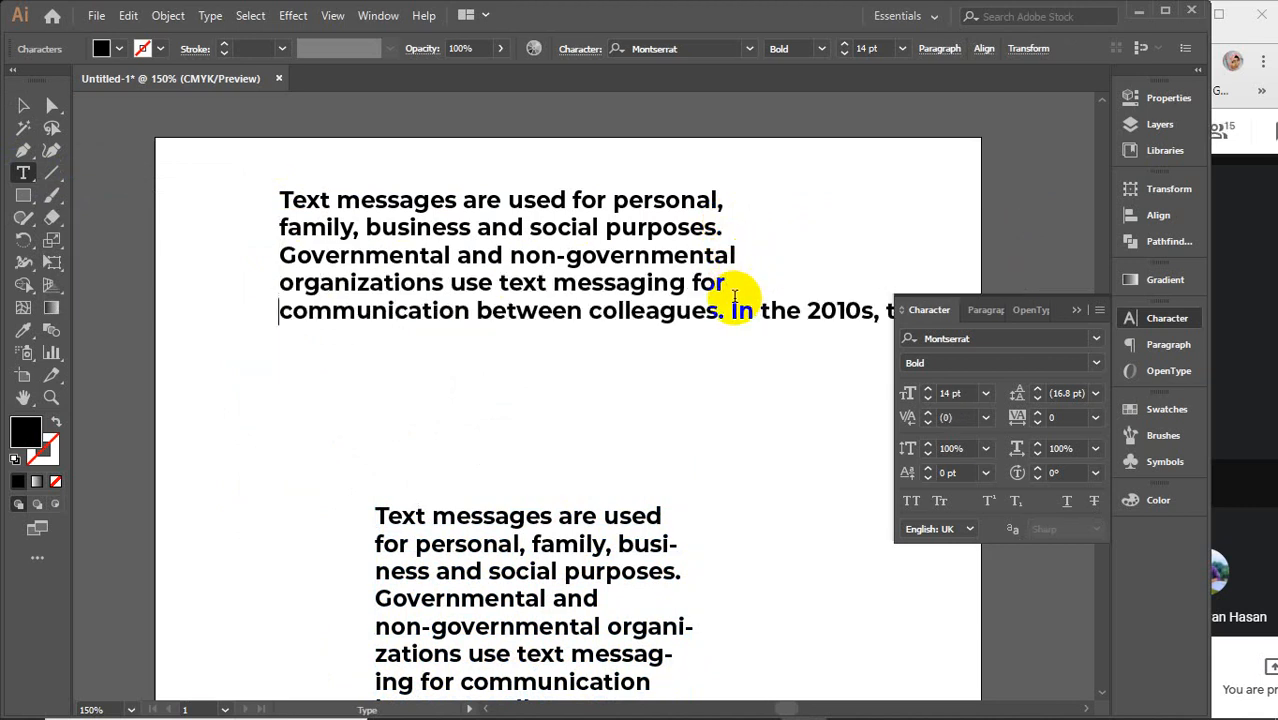
{"action": "left_click", "coordinate": [733, 305]}
{"action": "key", "text": "BackSpace"}
{"action": "key", "text": "Return"}
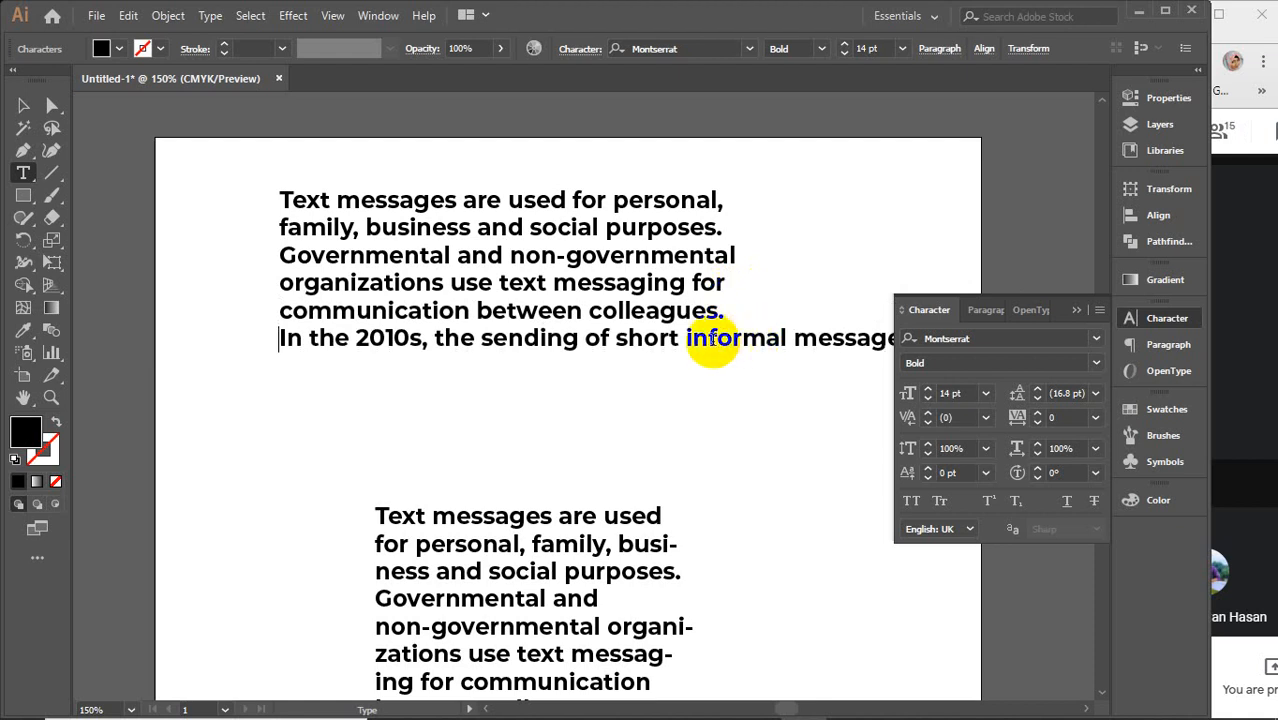
{"action": "left_click", "coordinate": [686, 340]}
{"action": "key", "text": "BackSpace"}
{"action": "key", "text": "Return"}
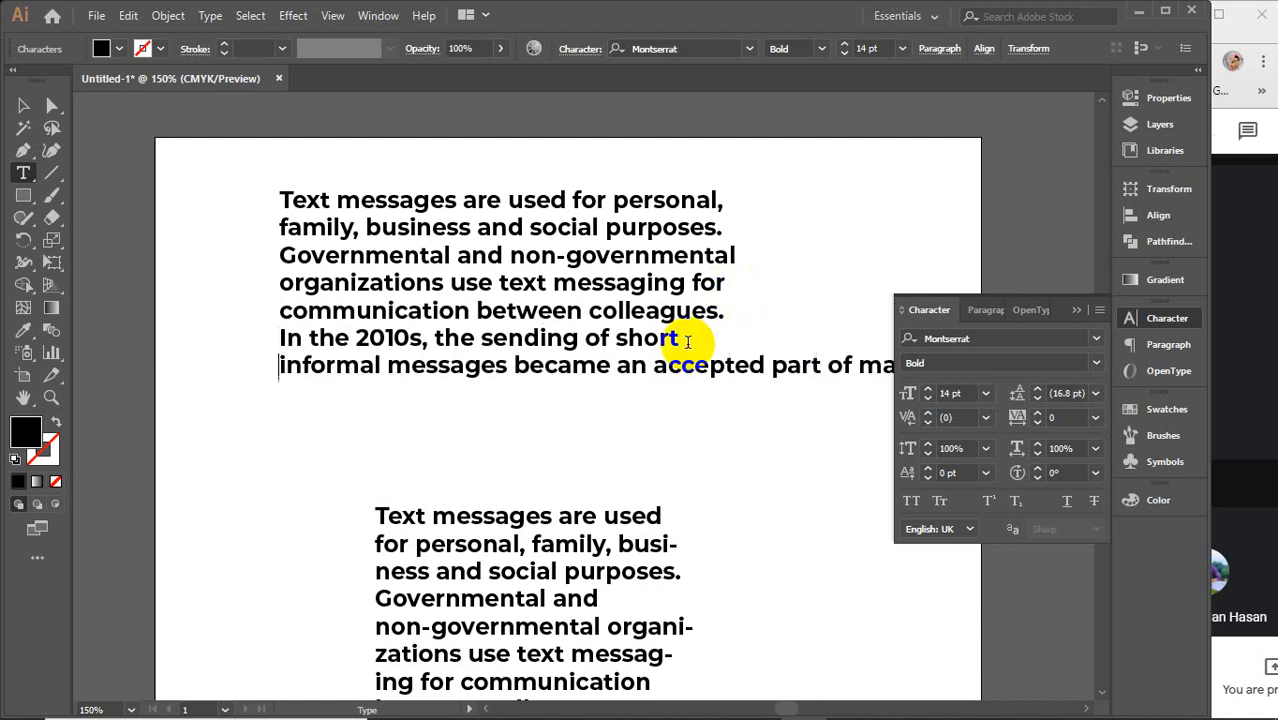
{"action": "key", "text": "BackSpace"}
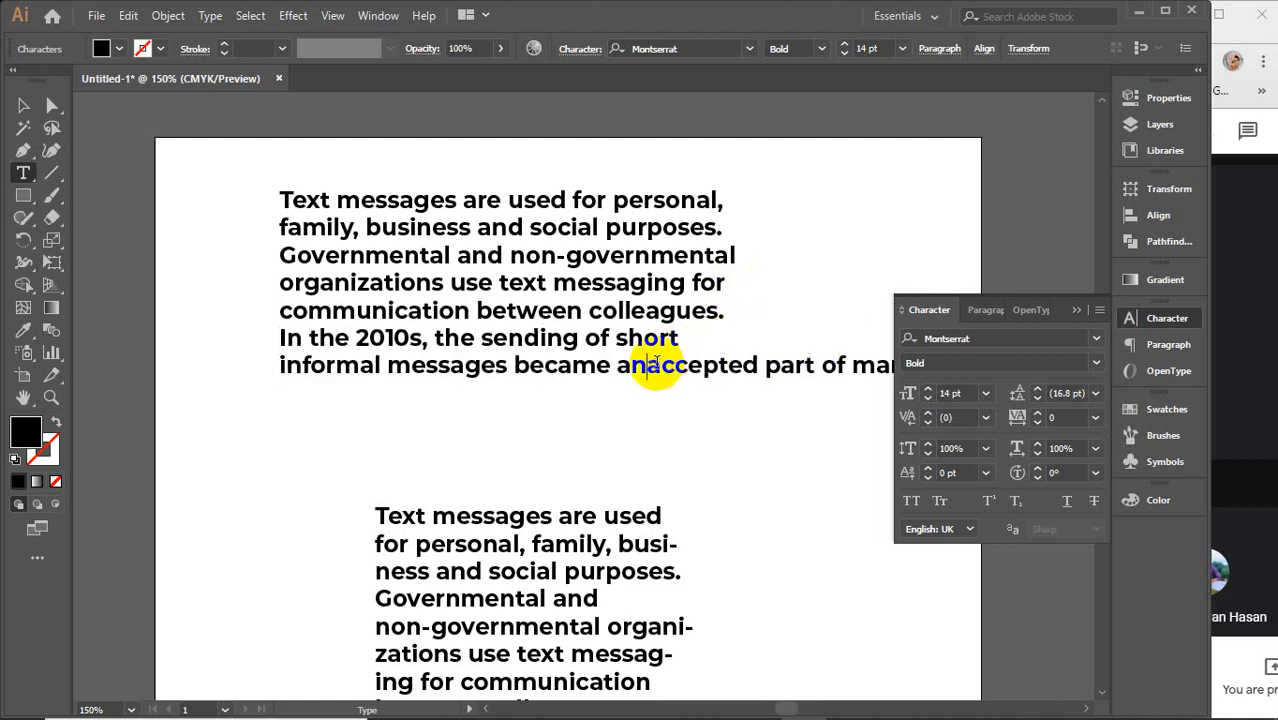
{"action": "key", "text": "Return"}
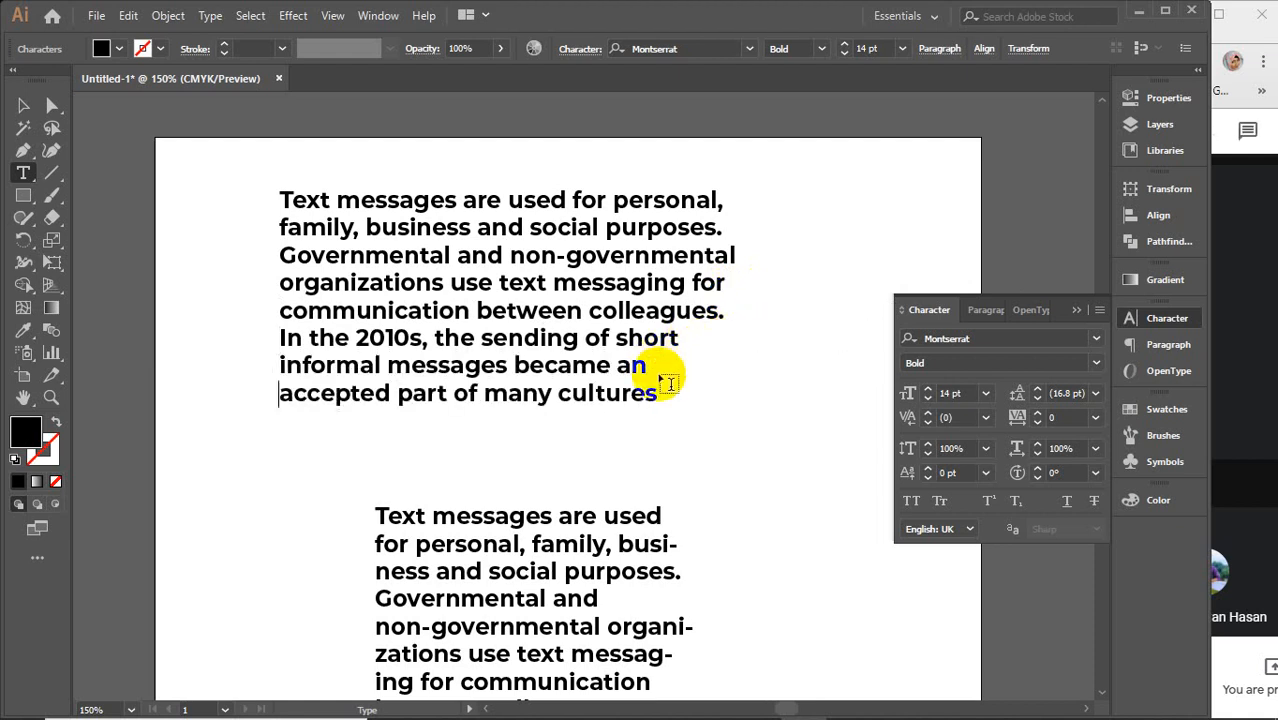
Step: Move the point text block slightly to the right with the Selection tool and justify it with the last line aligned left
{"action": "left_click", "coordinate": [22, 106]}
{"action": "left_click_drag", "start_coordinate": [420, 235], "coordinate": [450, 210]}
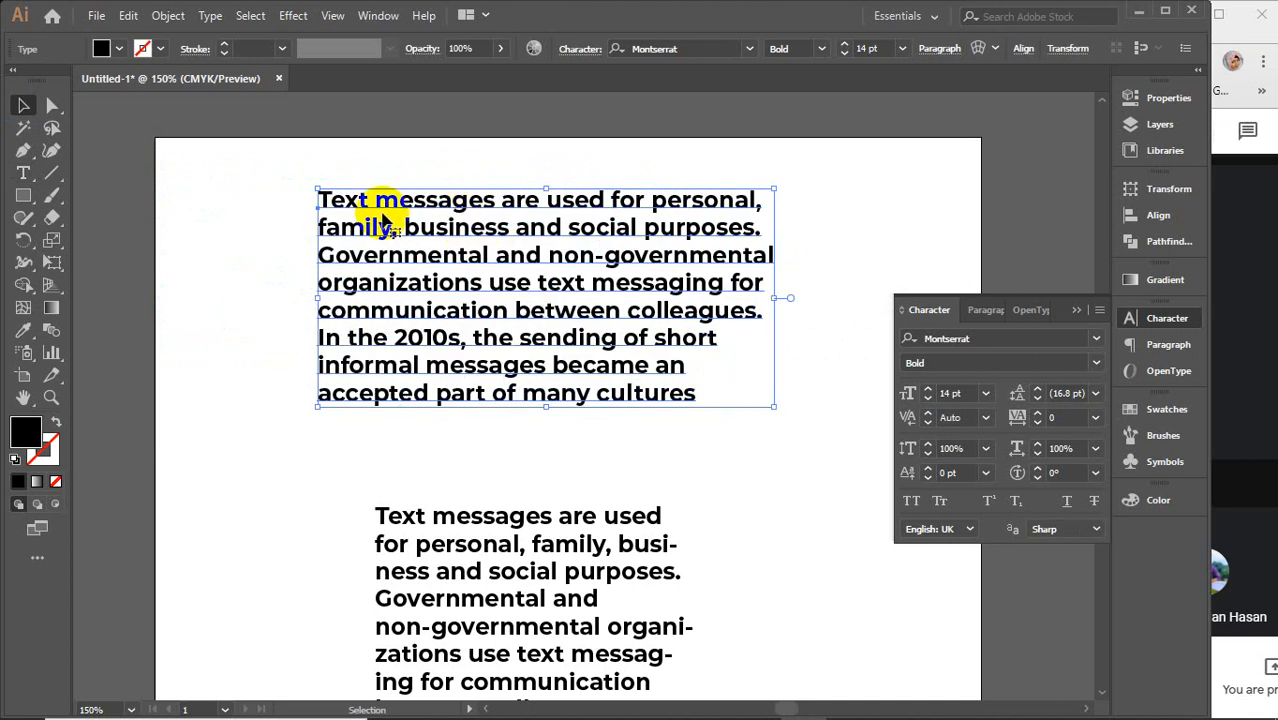
{"action": "left_click", "coordinate": [219, 258]}
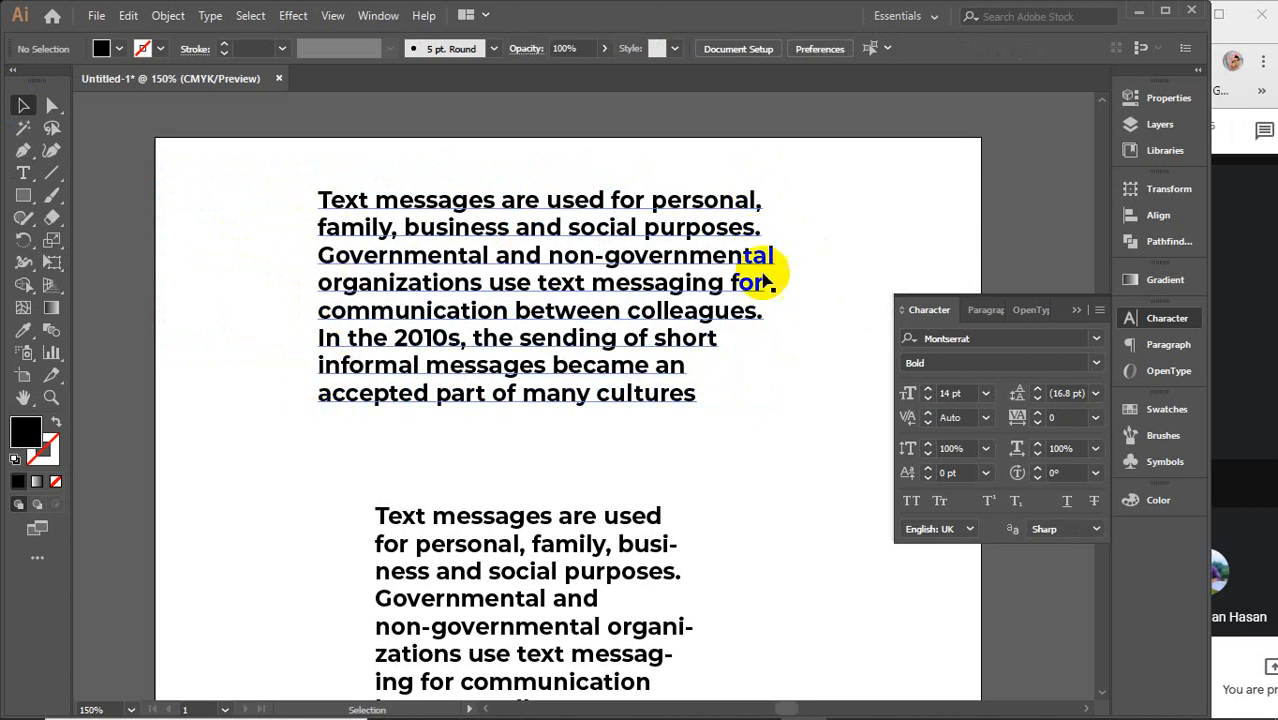
{"action": "left_click", "coordinate": [386, 231]}
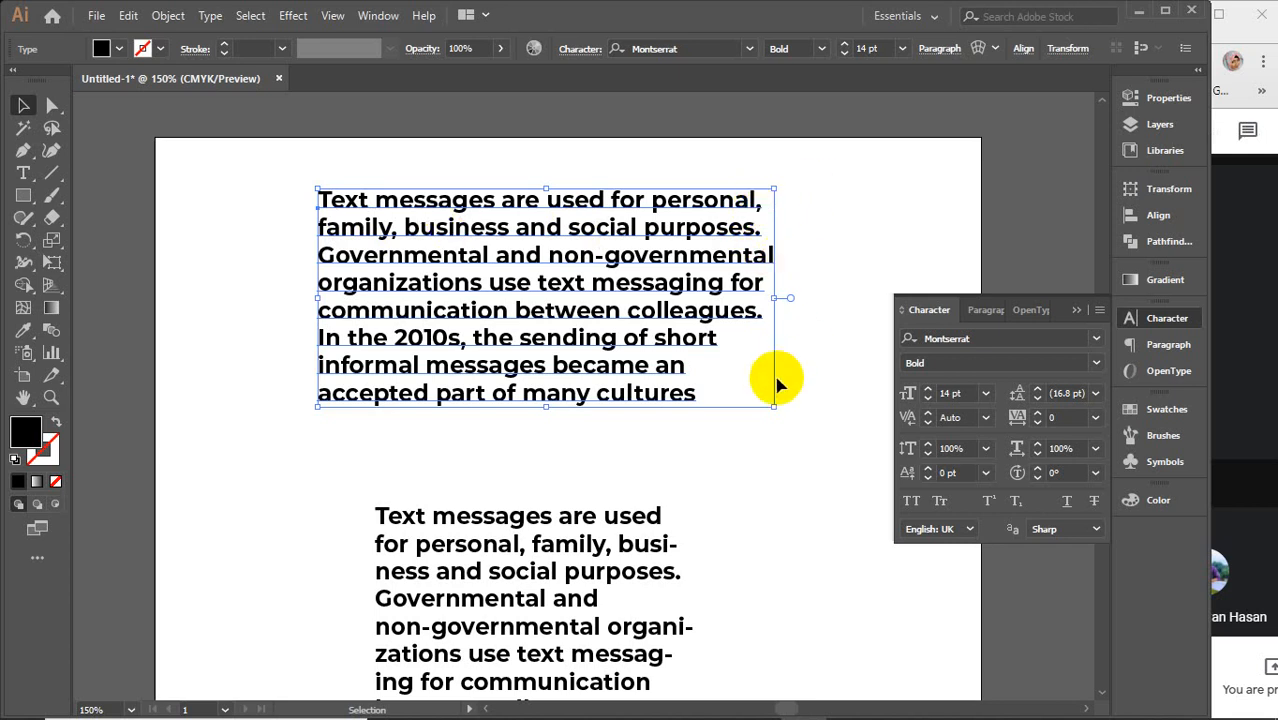
{"action": "left_click", "coordinate": [980, 313]}
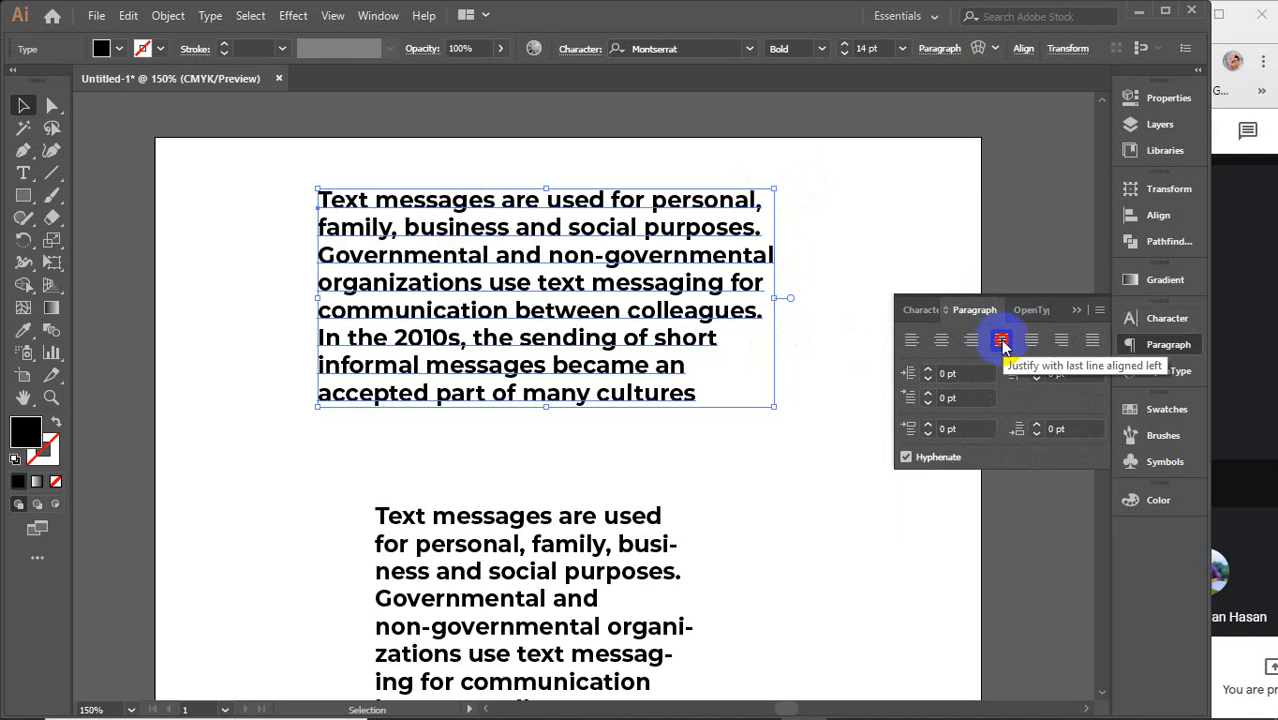
Step: Rearrange the two text blocks, with the point text at the artboard's upper right and the area text below it on the left
{"action": "scroll", "coordinate": [613, 385], "scroll_direction": "down", "scroll_amount": 4}
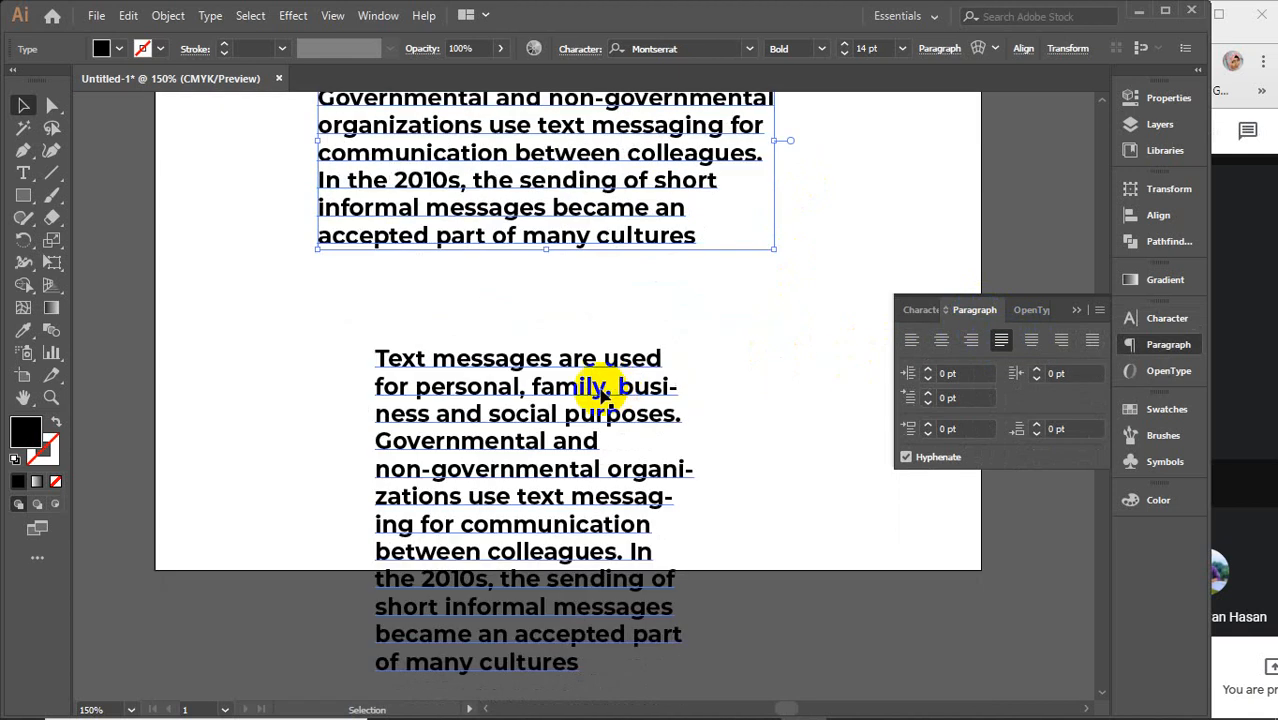
{"action": "left_click_drag", "start_coordinate": [575, 431], "coordinate": [581, 358]}
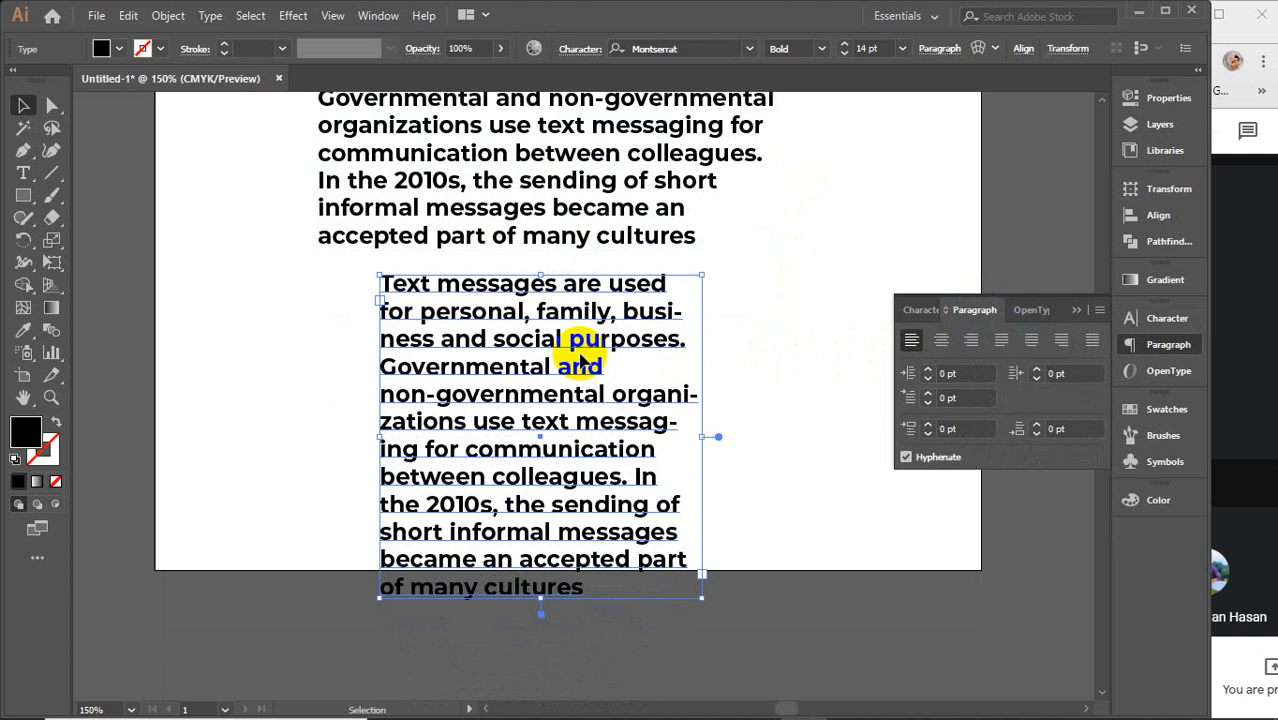
{"action": "scroll", "coordinate": [581, 358], "scroll_direction": "up", "scroll_amount": 5}
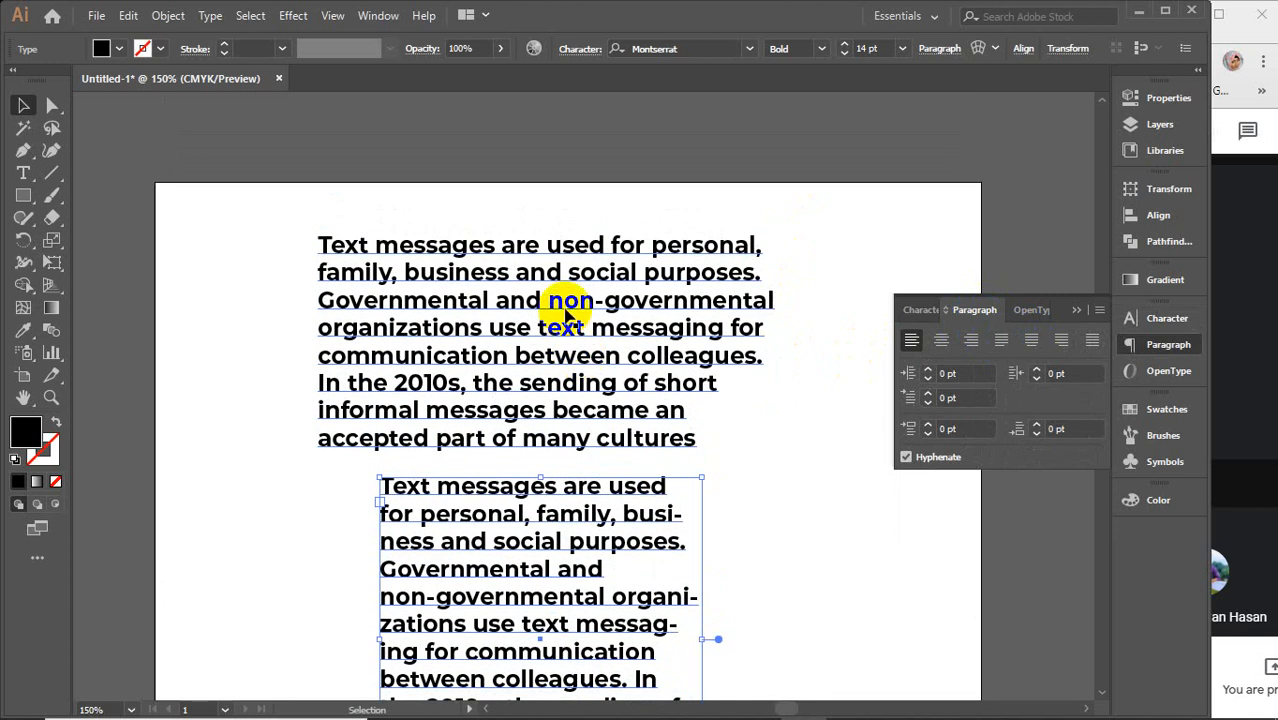
{"action": "left_click_drag", "start_coordinate": [566, 314], "coordinate": [697, 201]}
{"action": "left_click_drag", "start_coordinate": [548, 520], "coordinate": [390, 423]}
{"action": "left_click_drag", "start_coordinate": [650, 218], "coordinate": [598, 241]}
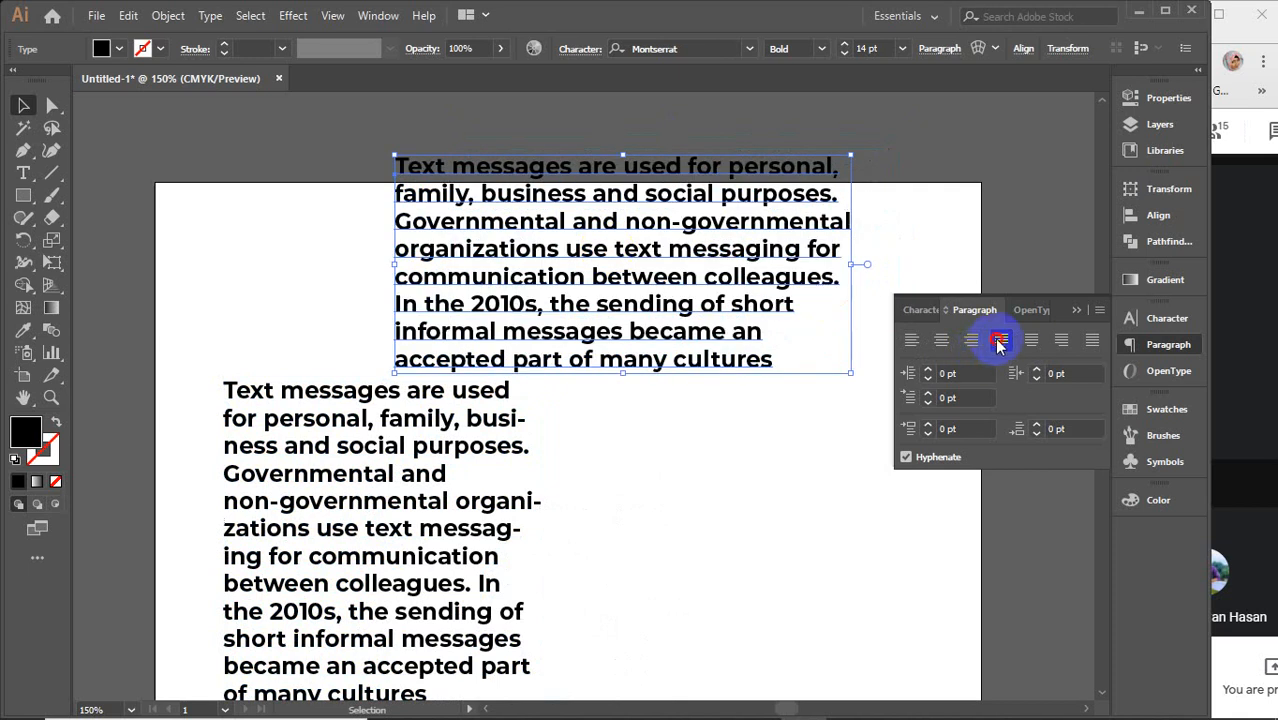
Step: Try the other justify options on the point text, return to last line aligned left, and nudge the block up slightly
{"action": "left_click", "coordinate": [1033, 343]}
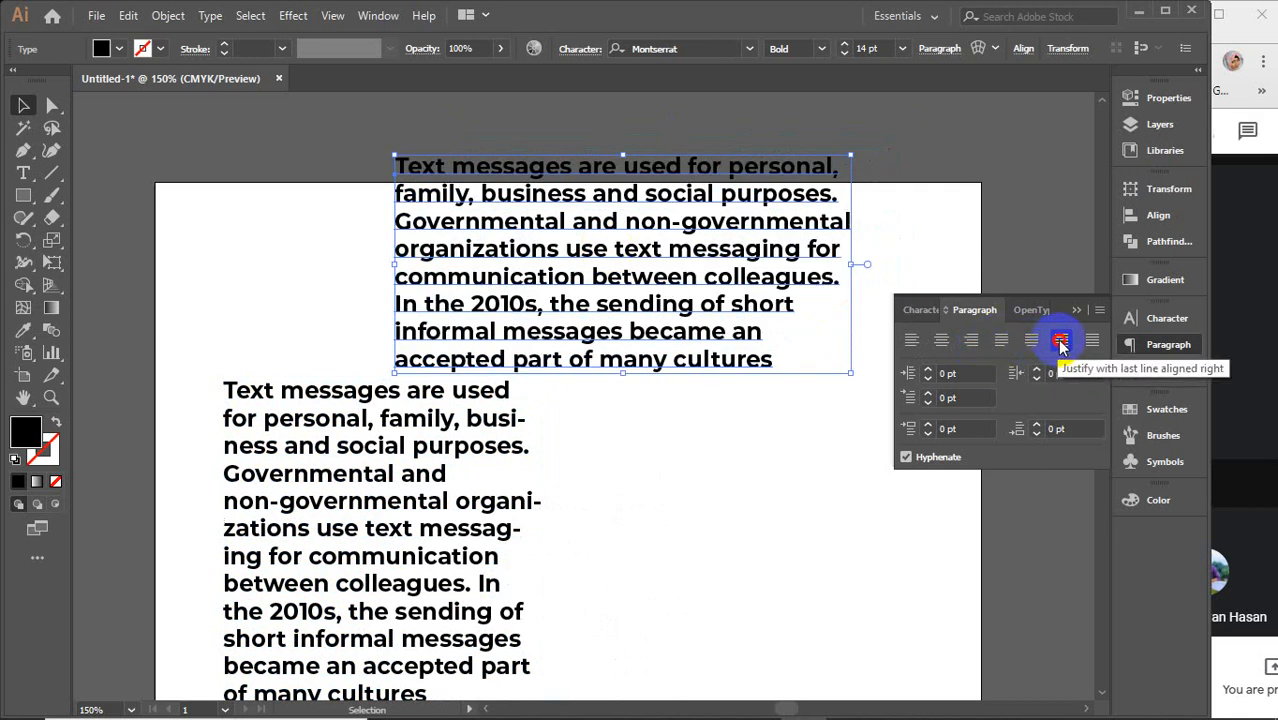
{"action": "left_click", "coordinate": [1062, 342]}
{"action": "left_click", "coordinate": [1091, 342]}
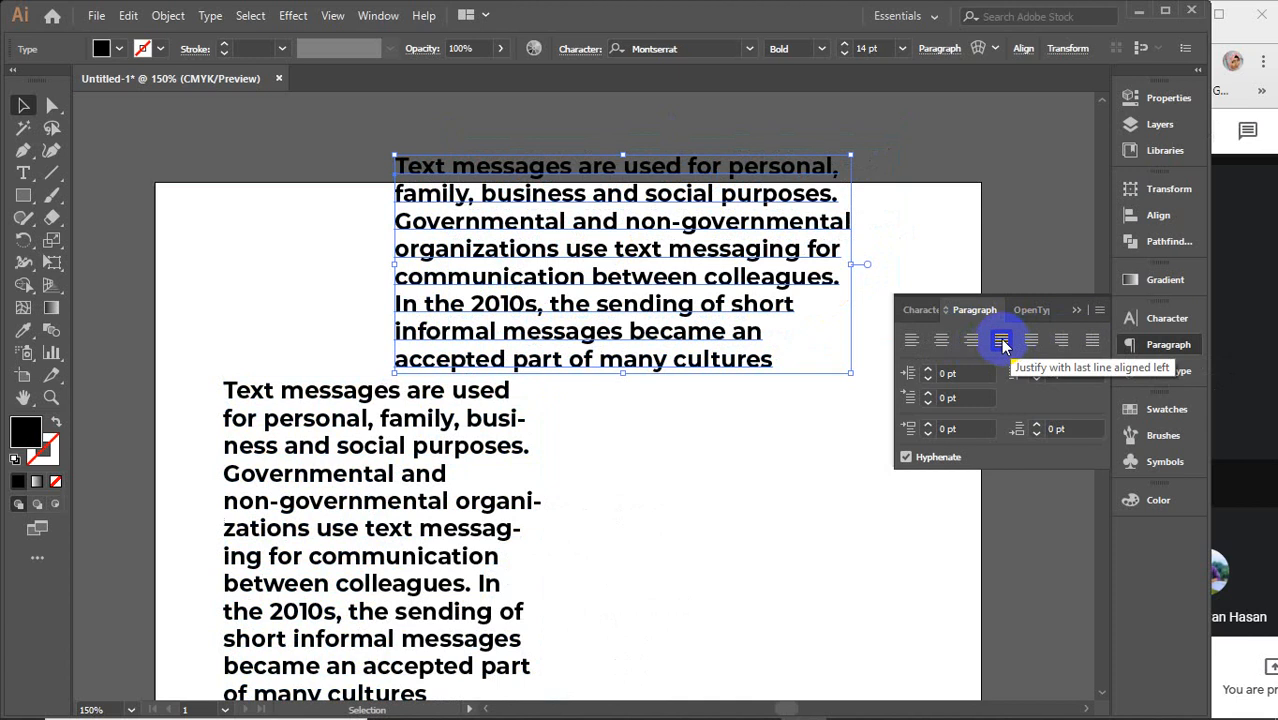
{"action": "left_click_drag", "start_coordinate": [565, 282], "coordinate": [566, 274]}
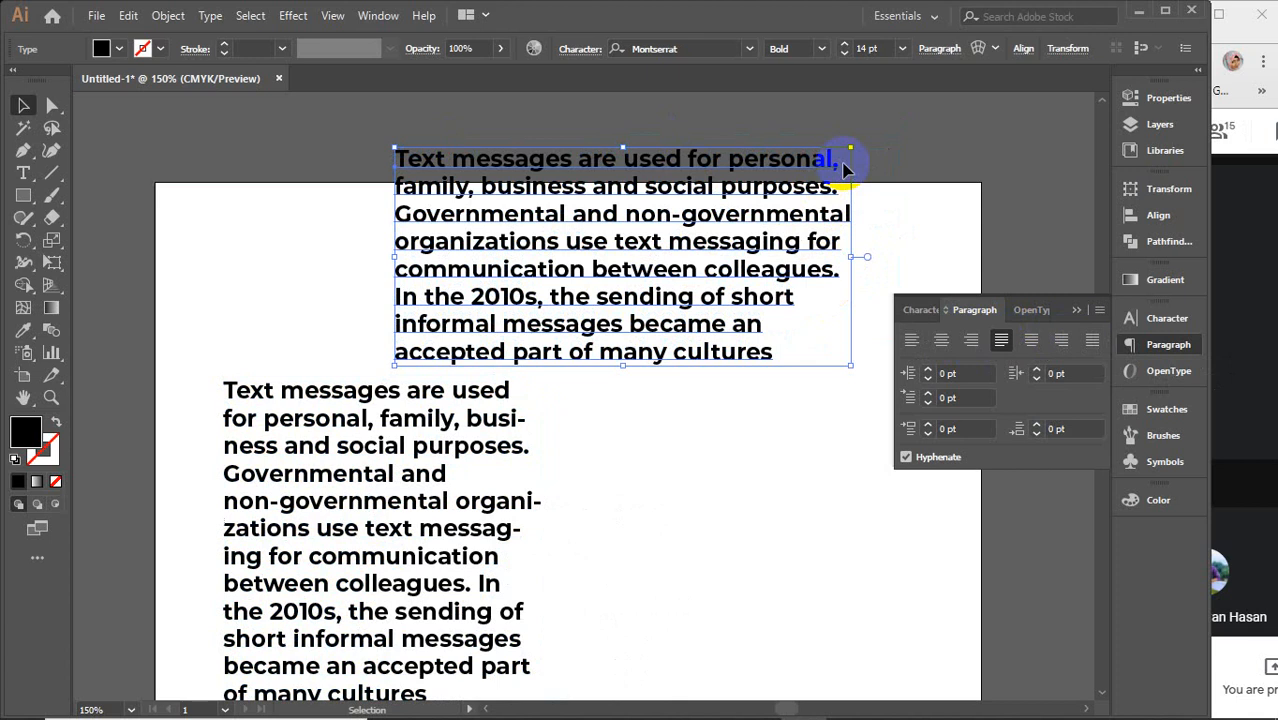
Step: Cycle the area text through all four justify options, ending on justify with last line aligned left
{"action": "scroll", "coordinate": [480, 440], "scroll_direction": "down", "scroll_amount": 1}
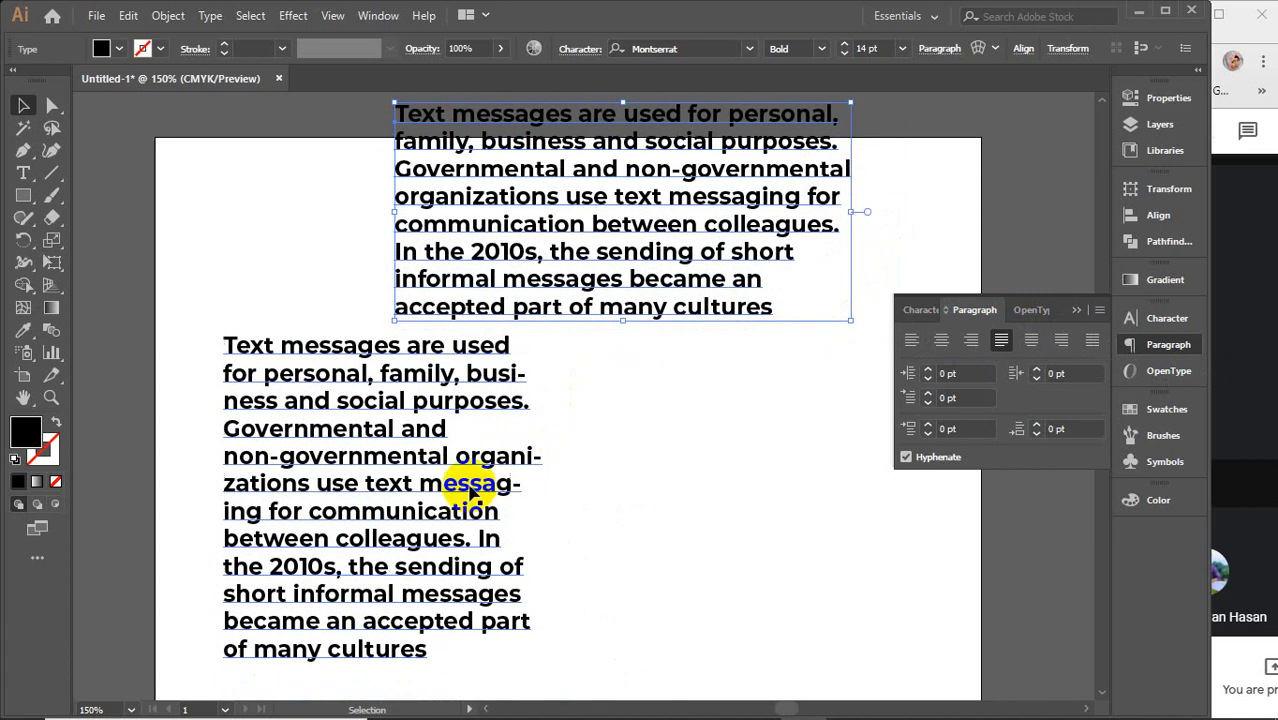
{"action": "left_click", "coordinate": [328, 373]}
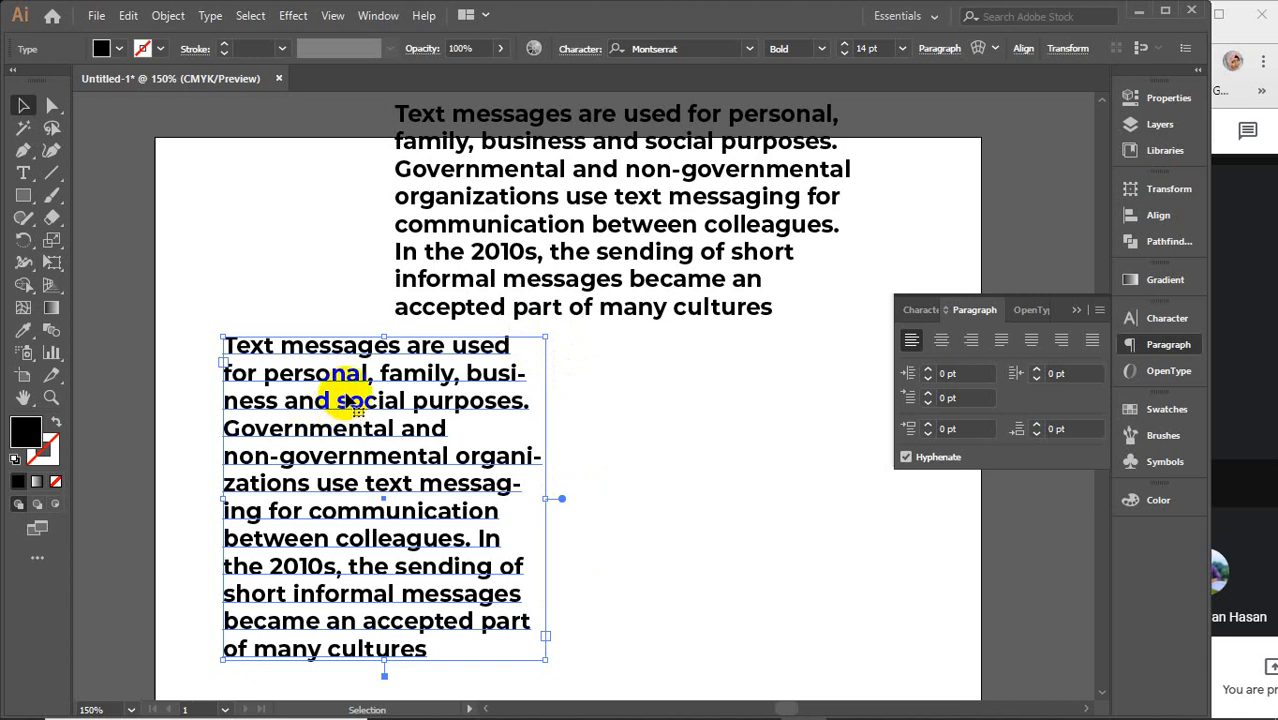
{"action": "left_click", "coordinate": [1002, 343]}
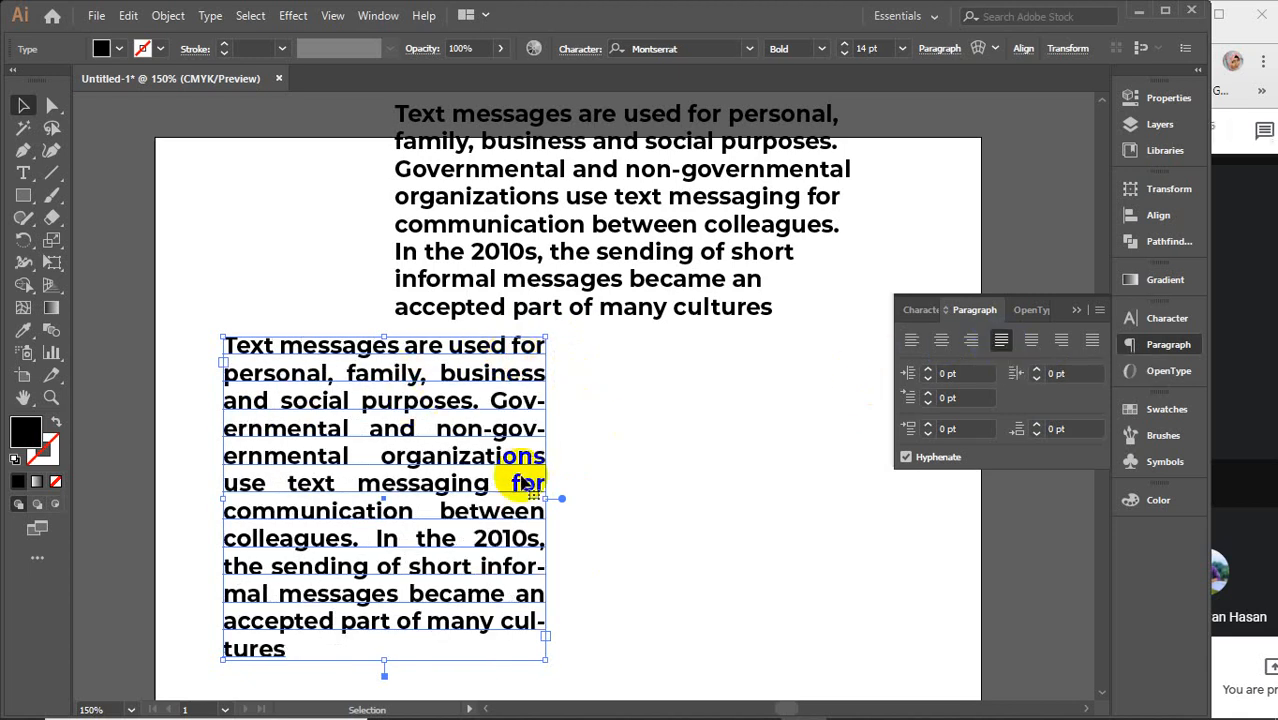
{"action": "left_click", "coordinate": [1033, 343]}
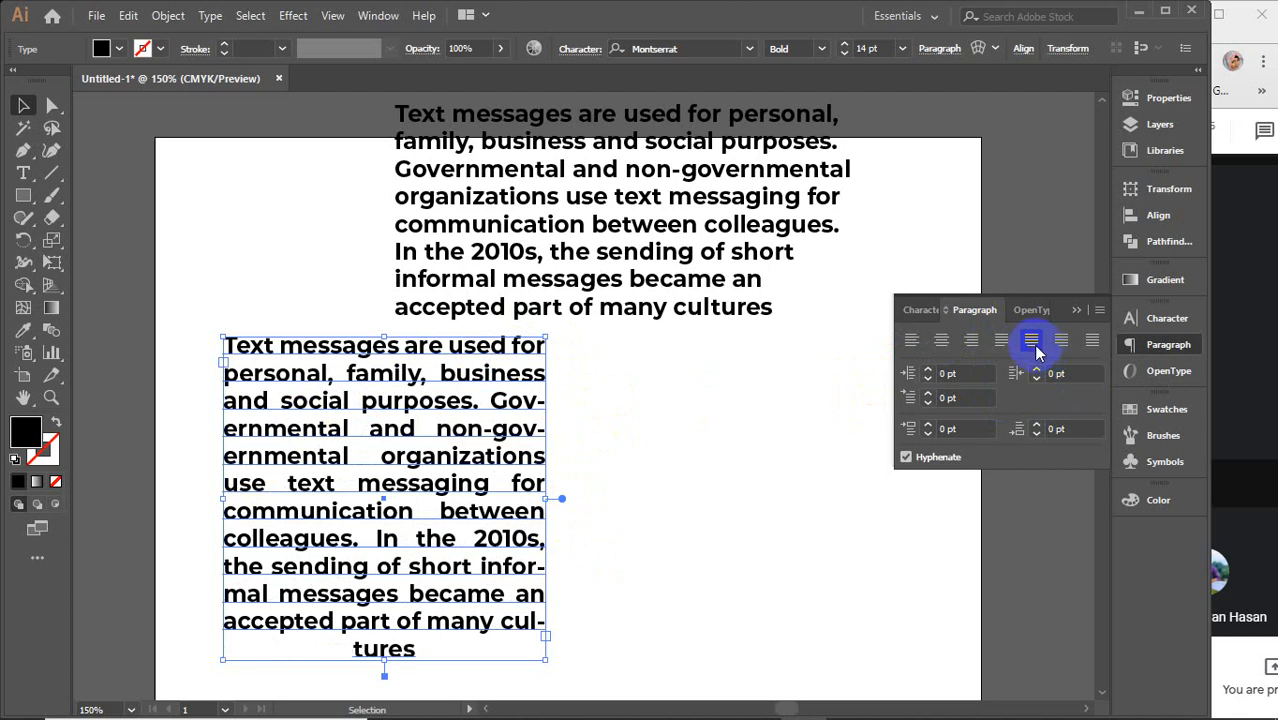
{"action": "left_click", "coordinate": [1061, 342]}
{"action": "left_click", "coordinate": [1095, 344]}
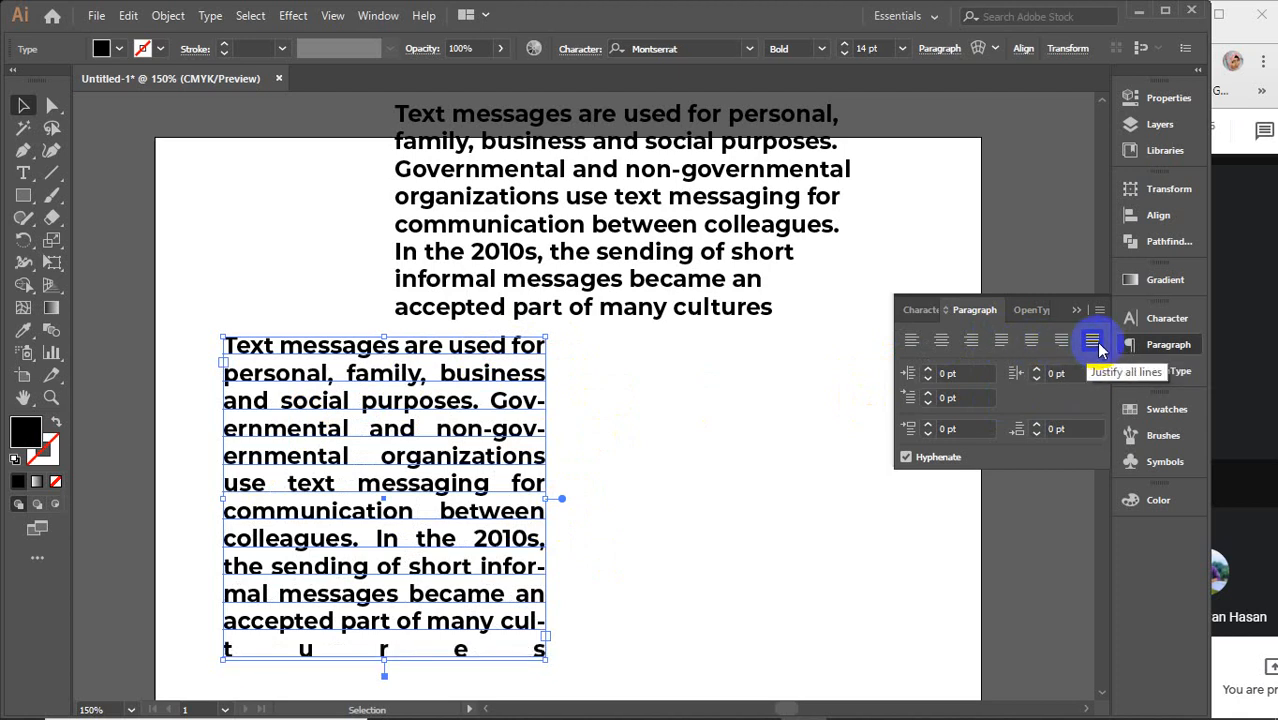
{"action": "left_click", "coordinate": [1004, 343]}
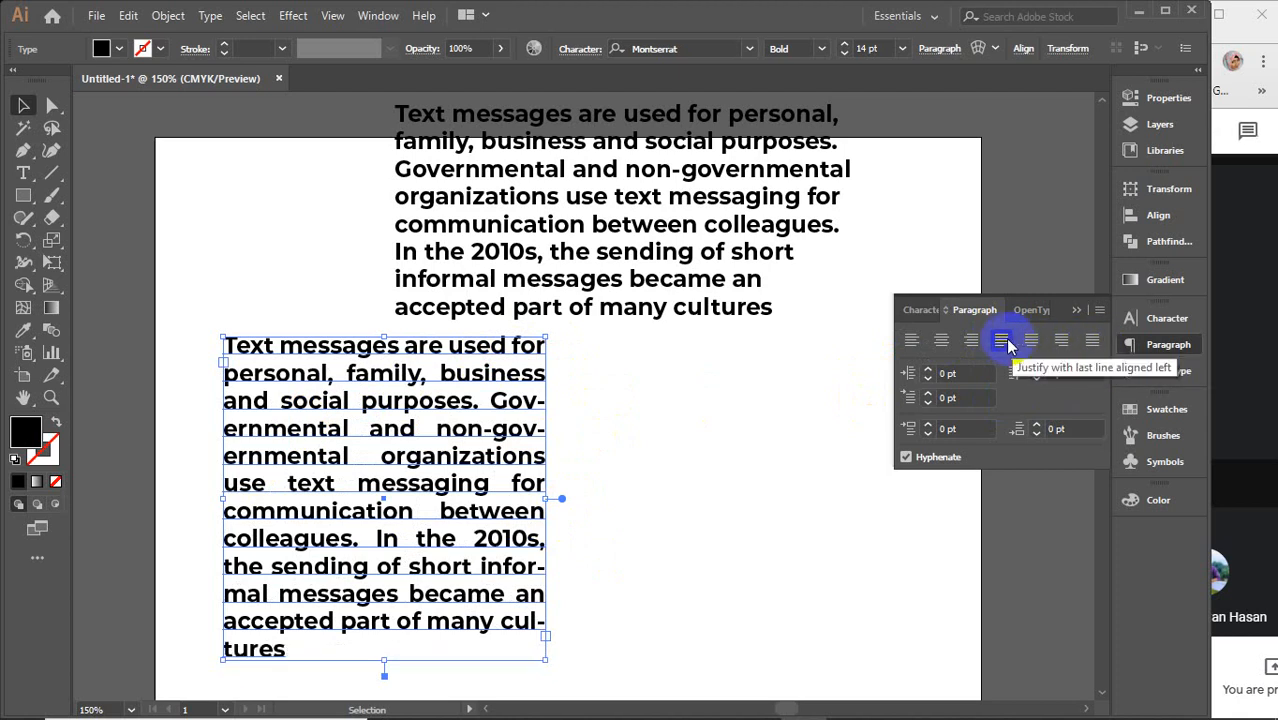
Step: Reduce the area text's font size to 12 pt
{"action": "left_click", "coordinate": [917, 311]}
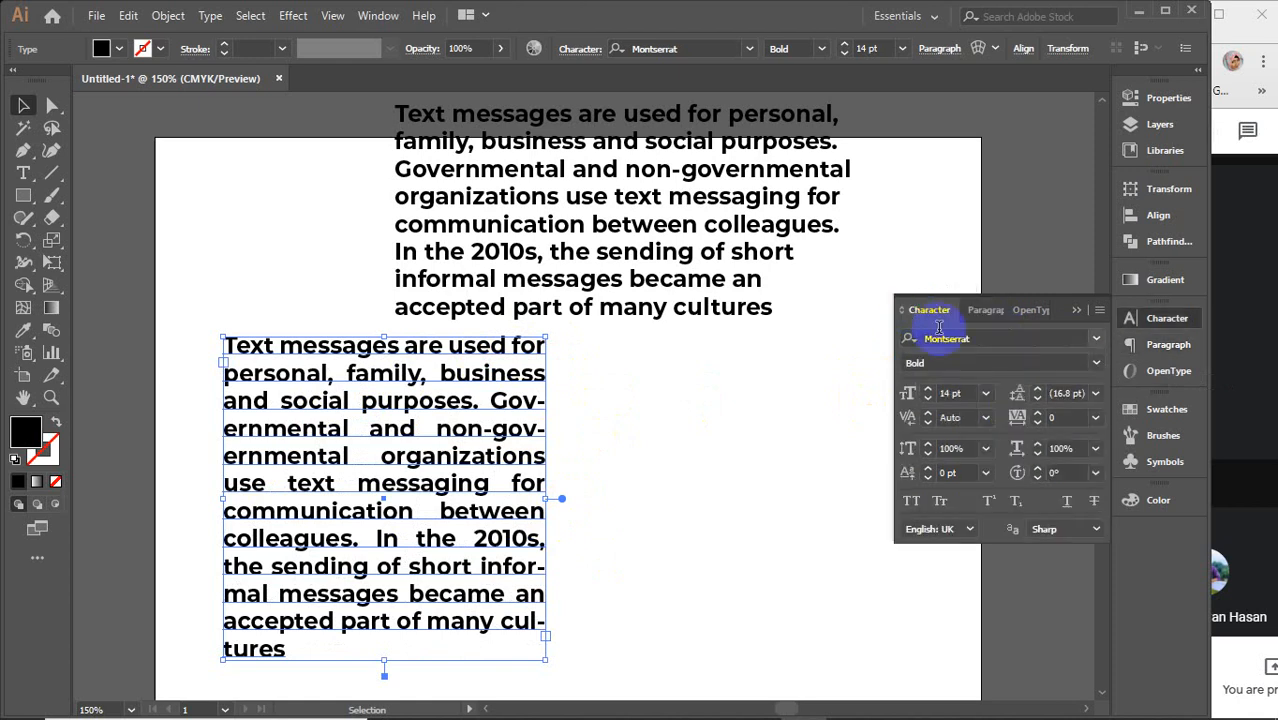
{"action": "left_click", "coordinate": [947, 394]}
{"action": "key", "text": "Down"}
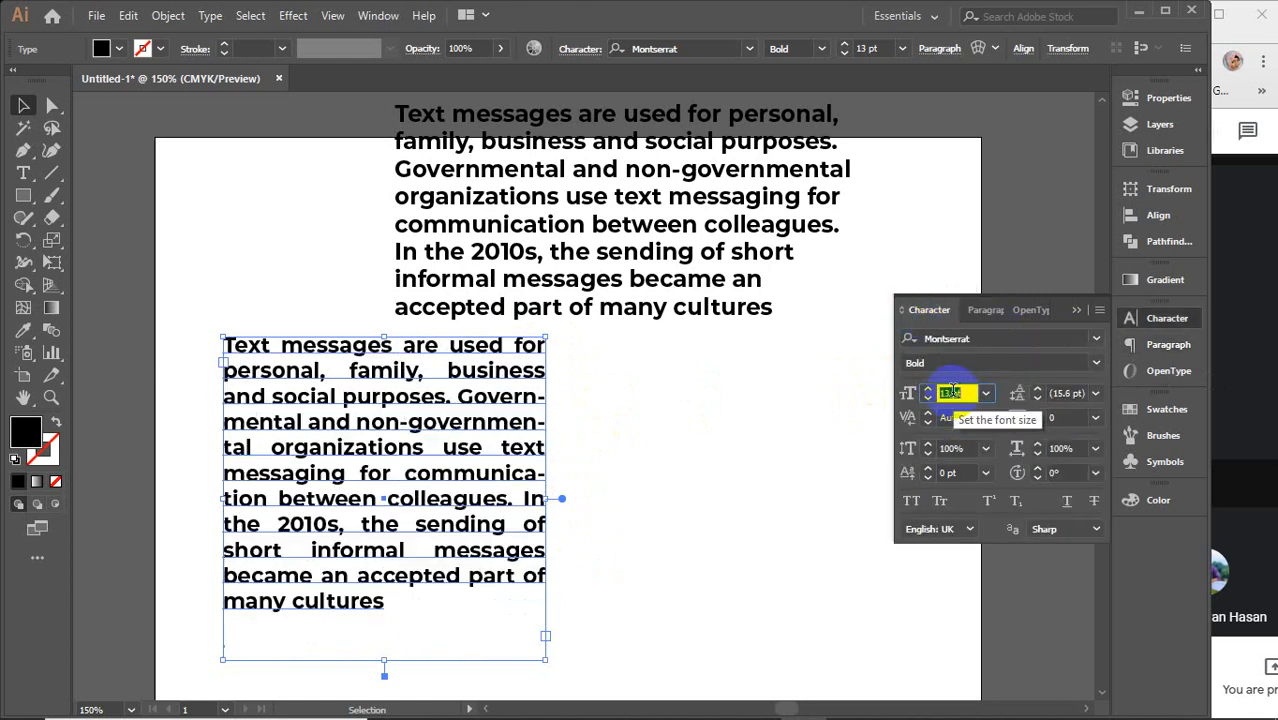
{"action": "key", "text": "Down"}
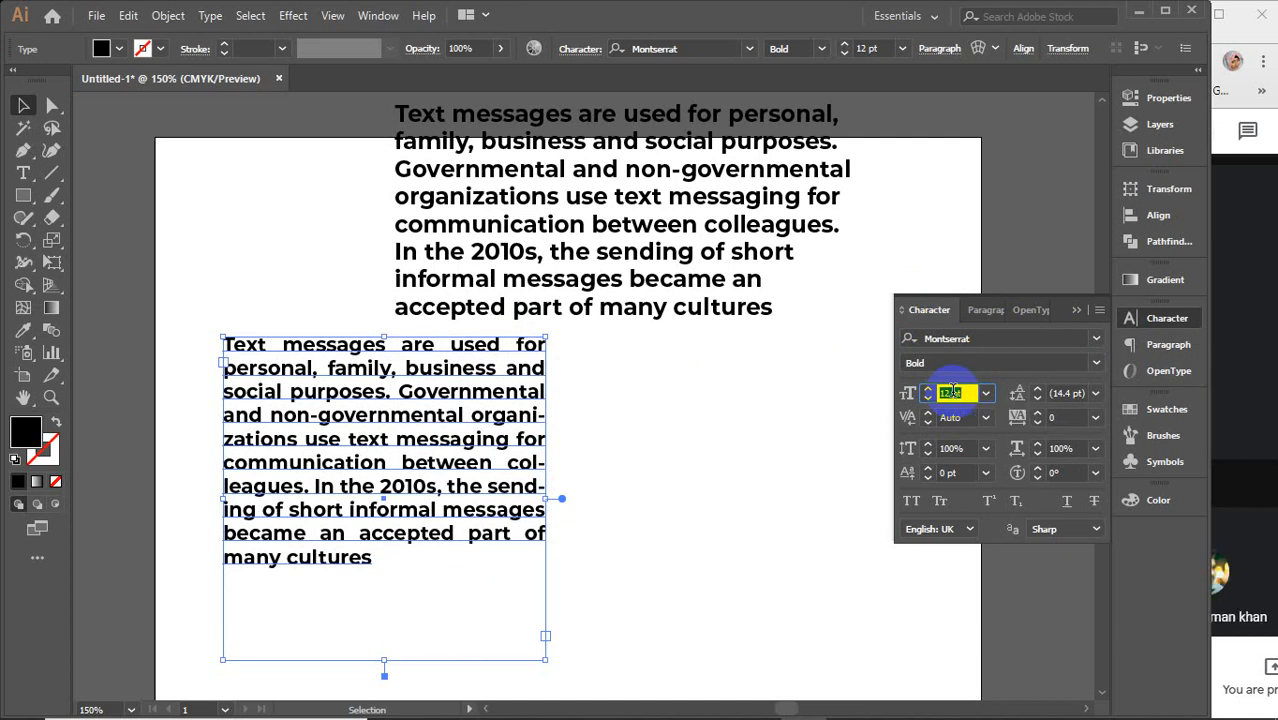
Step: Try justified center and right, plain left, center and right alignment on the 12 pt area text, then restore justify with last line aligned left
{"action": "left_click", "coordinate": [975, 310]}
{"action": "left_click", "coordinate": [1030, 342]}
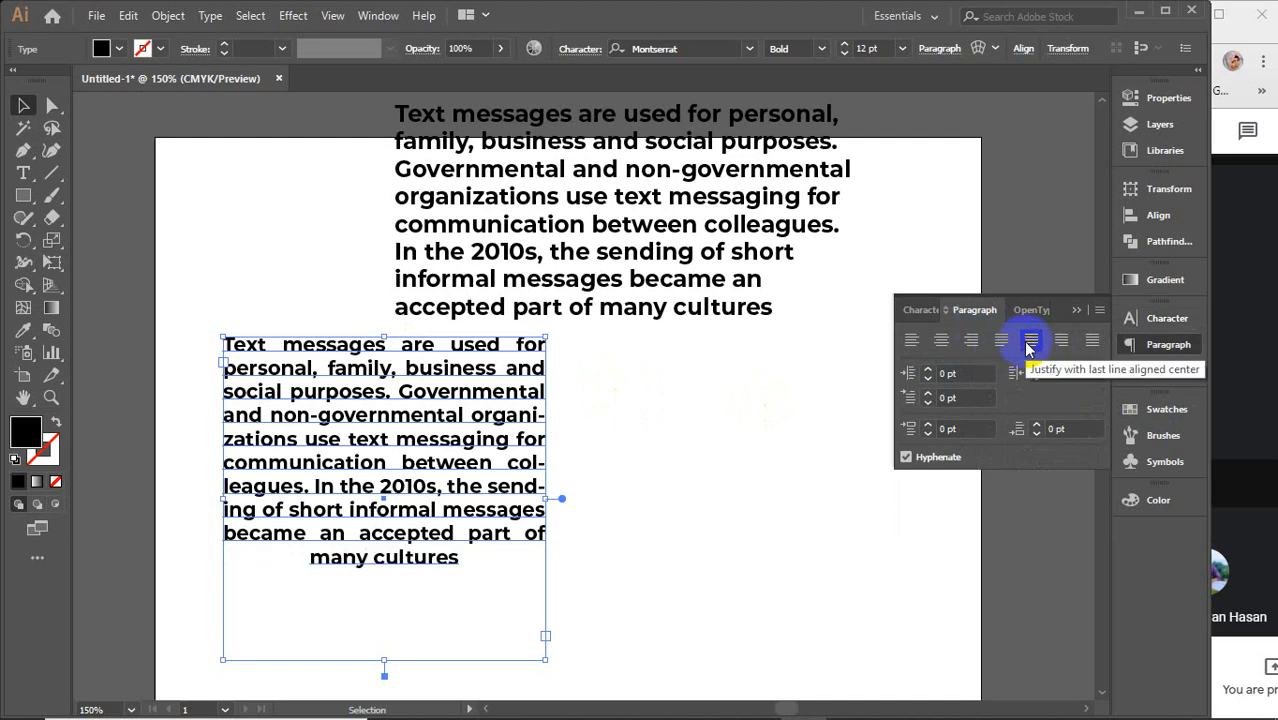
{"action": "left_click", "coordinate": [1060, 345]}
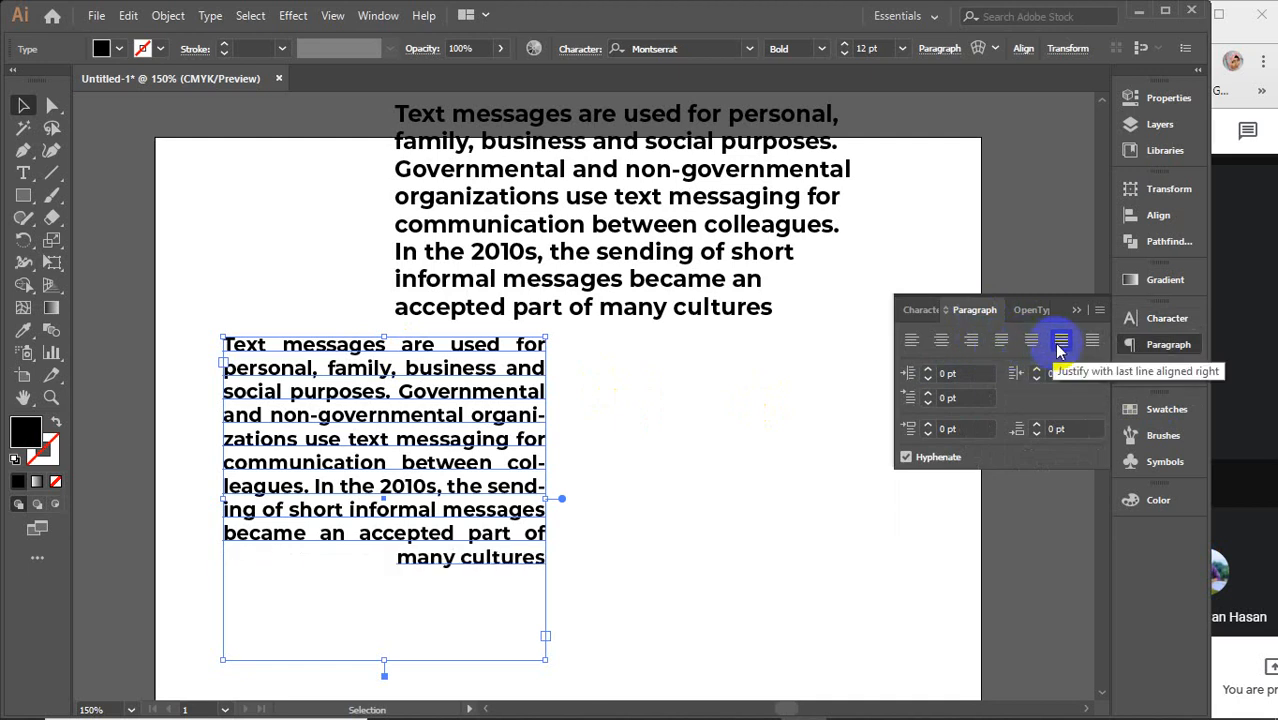
{"action": "left_click", "coordinate": [911, 343]}
{"action": "left_click", "coordinate": [941, 342]}
{"action": "left_click", "coordinate": [971, 342]}
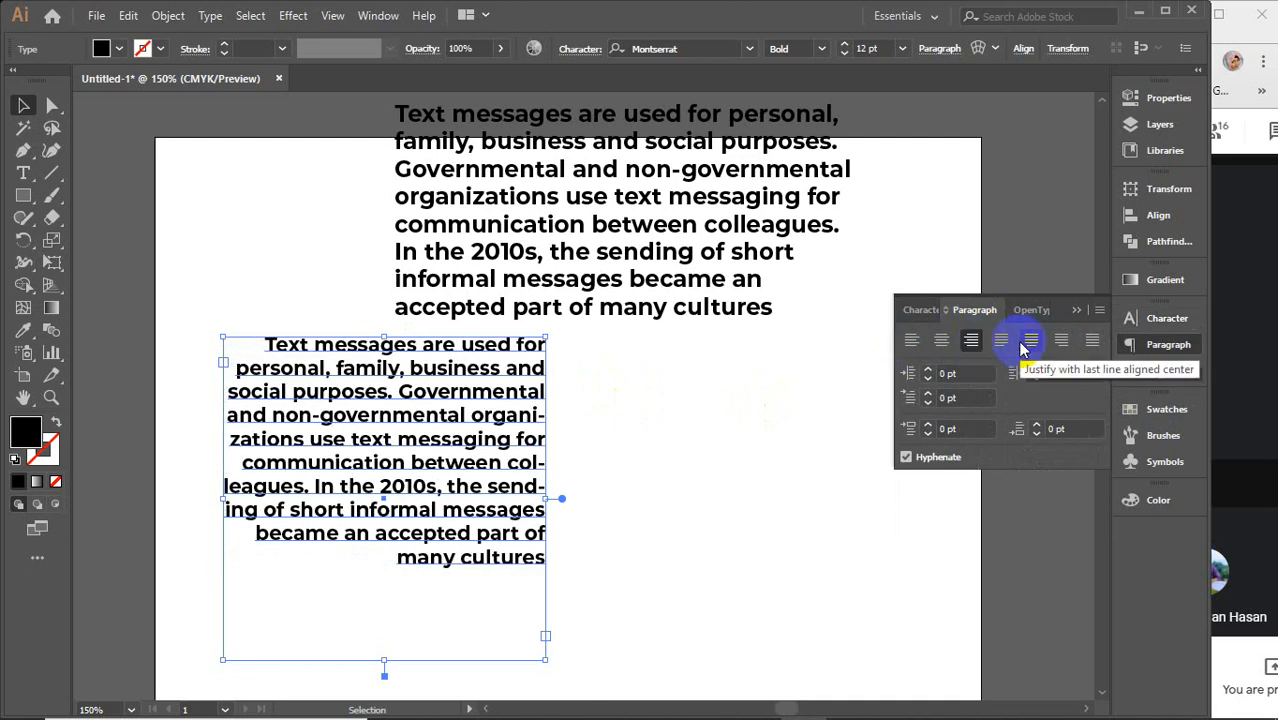
{"action": "left_click", "coordinate": [1031, 342]}
{"action": "left_click", "coordinate": [1002, 342]}
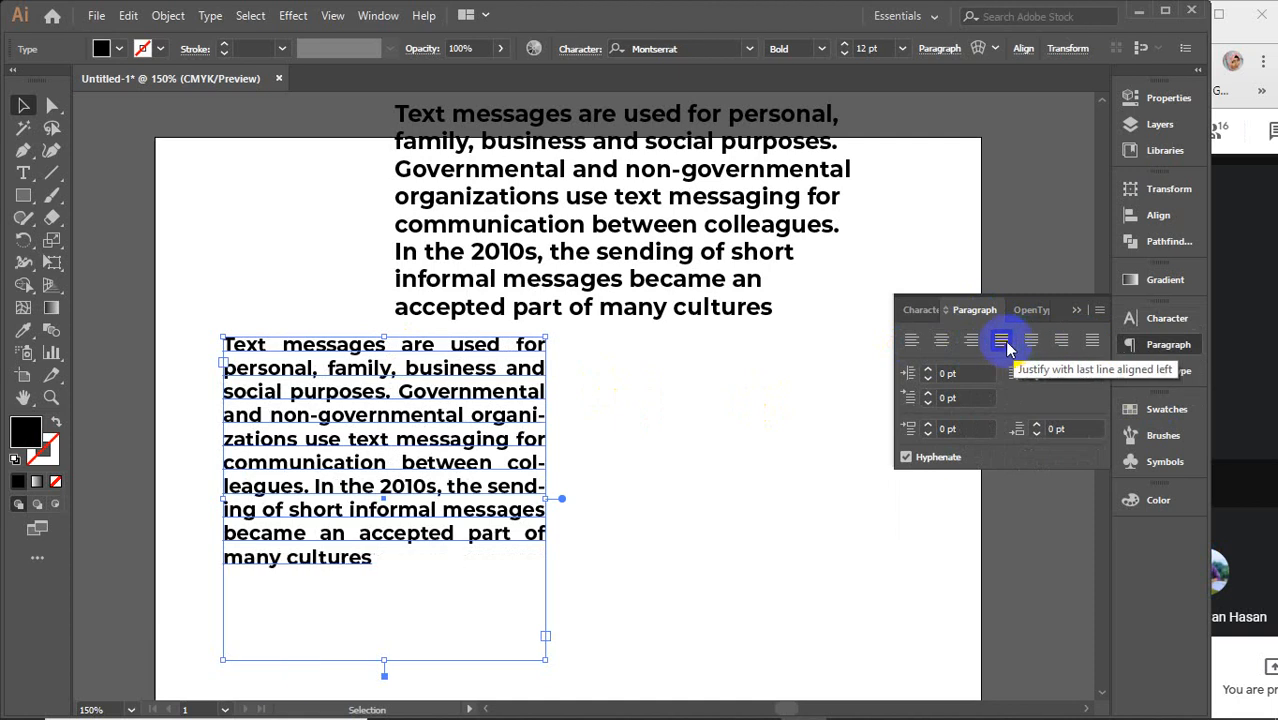
Step: Try plain left, center and right alignment on the 14 pt point text
{"action": "scroll", "coordinate": [770, 337], "scroll_direction": "up", "scroll_amount": 2}
{"action": "left_click", "coordinate": [699, 291]}
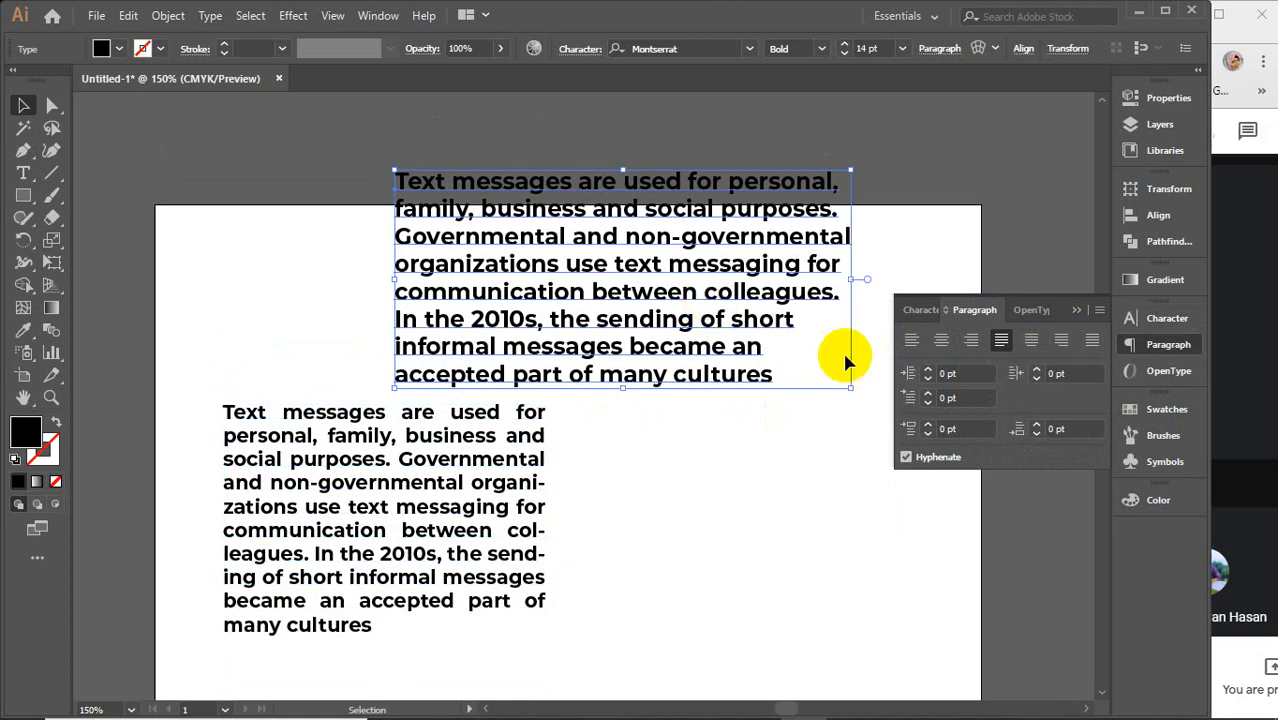
{"action": "left_click", "coordinate": [910, 345]}
{"action": "left_click", "coordinate": [941, 342]}
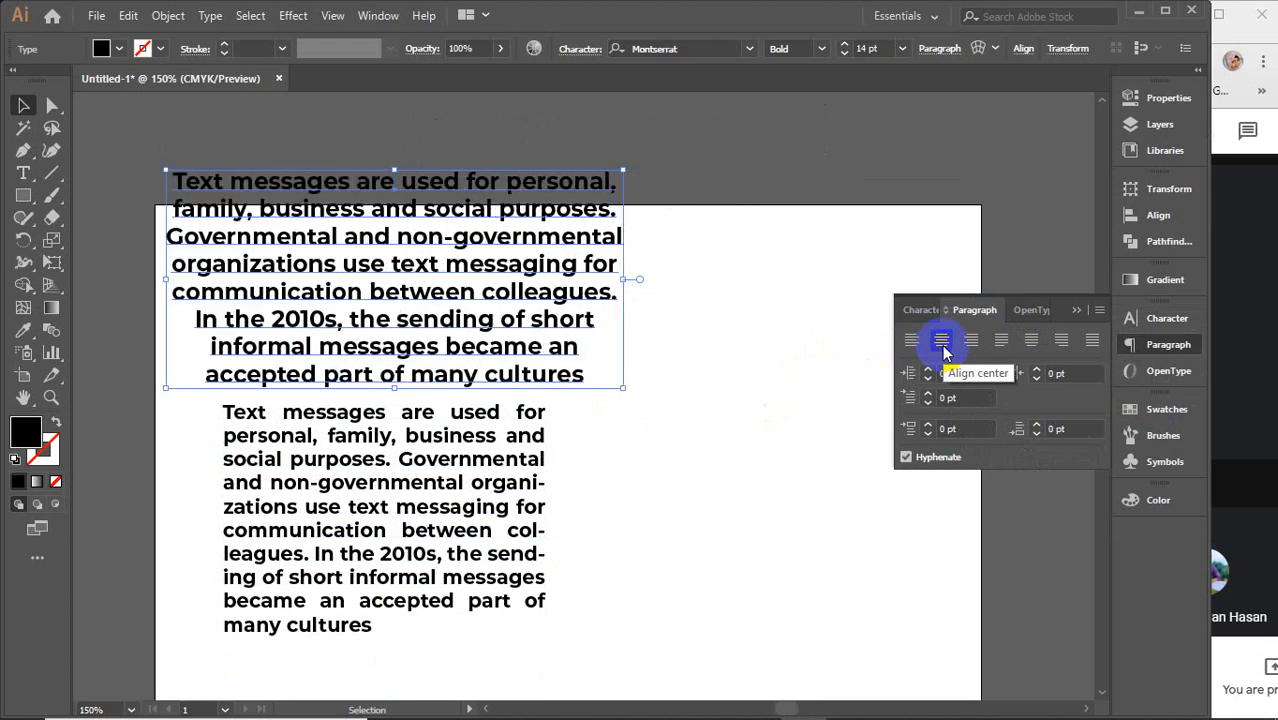
{"action": "left_click", "coordinate": [973, 345]}
Step: Move the point text to the lower right of the artboard and the area text to its upper left, then deselect
{"action": "left_click_drag", "start_coordinate": [312, 271], "coordinate": [862, 563]}
{"action": "scroll", "coordinate": [862, 563], "scroll_direction": "down", "scroll_amount": 7}
{"action": "left_click_drag", "start_coordinate": [700, 330], "coordinate": [668, 422]}
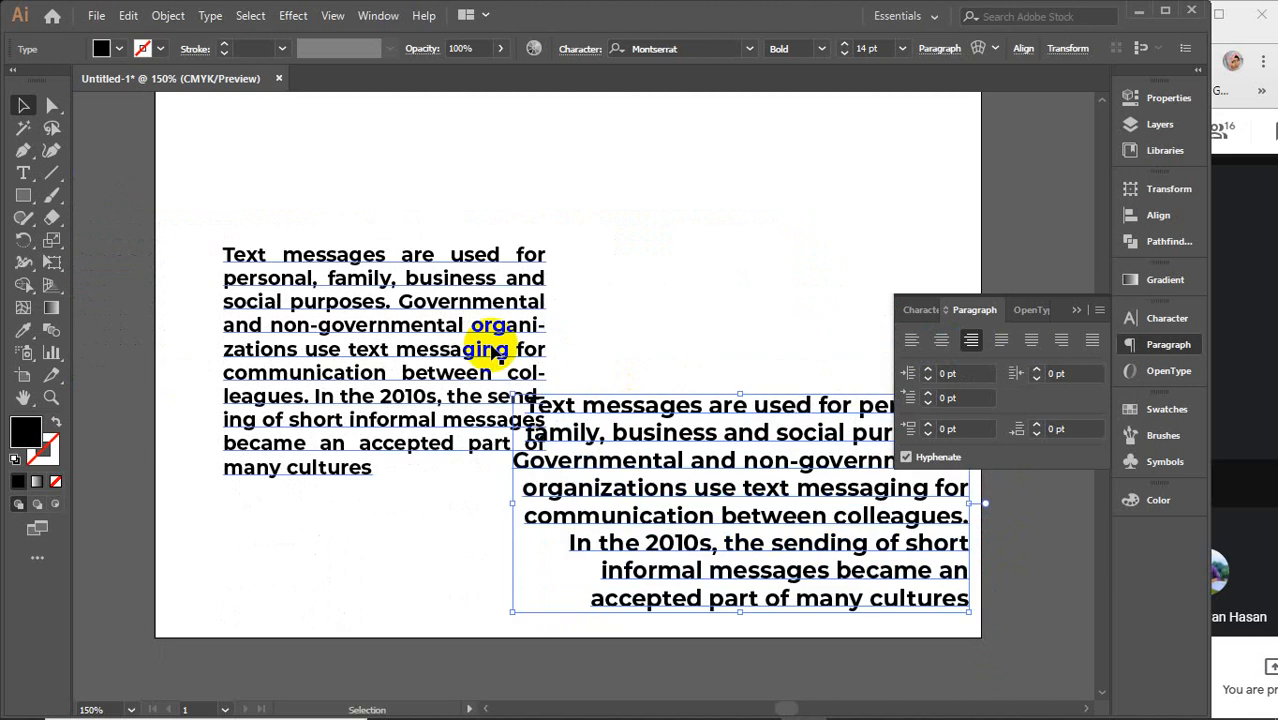
{"action": "left_click_drag", "start_coordinate": [520, 325], "coordinate": [456, 201]}
{"action": "left_click_drag", "start_coordinate": [625, 418], "coordinate": [584, 395]}
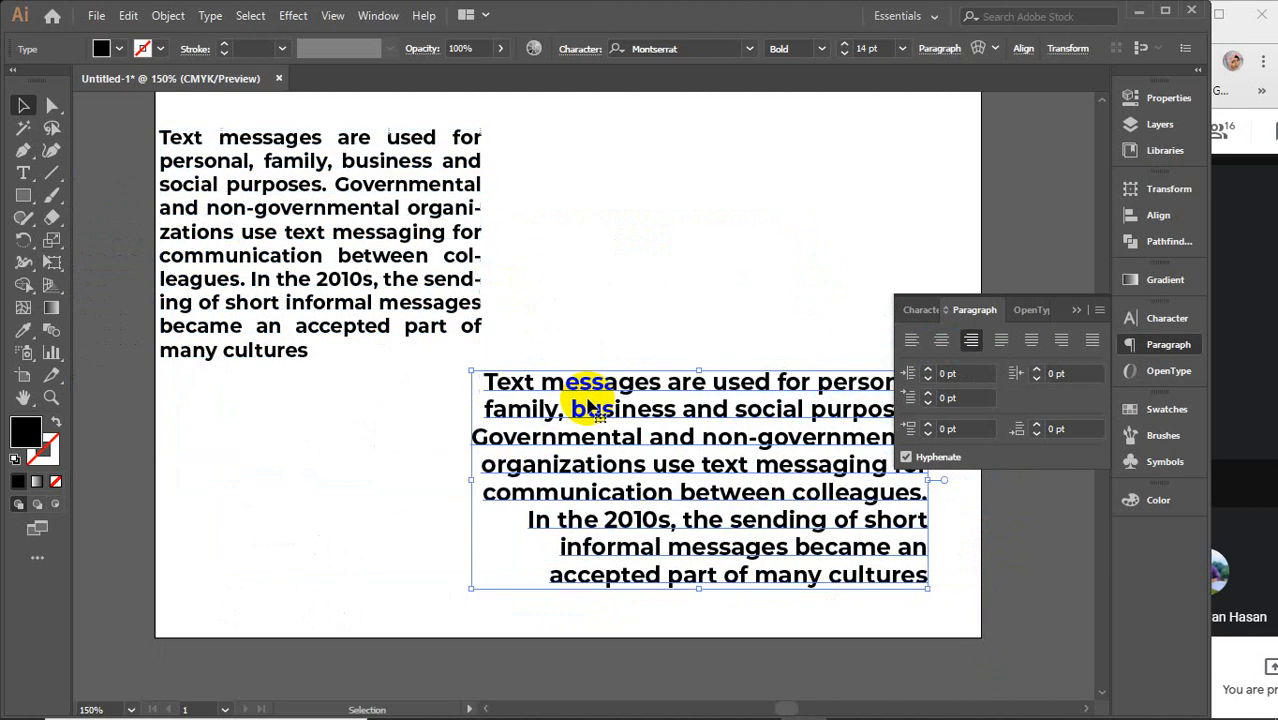
{"action": "left_click", "coordinate": [686, 264]}
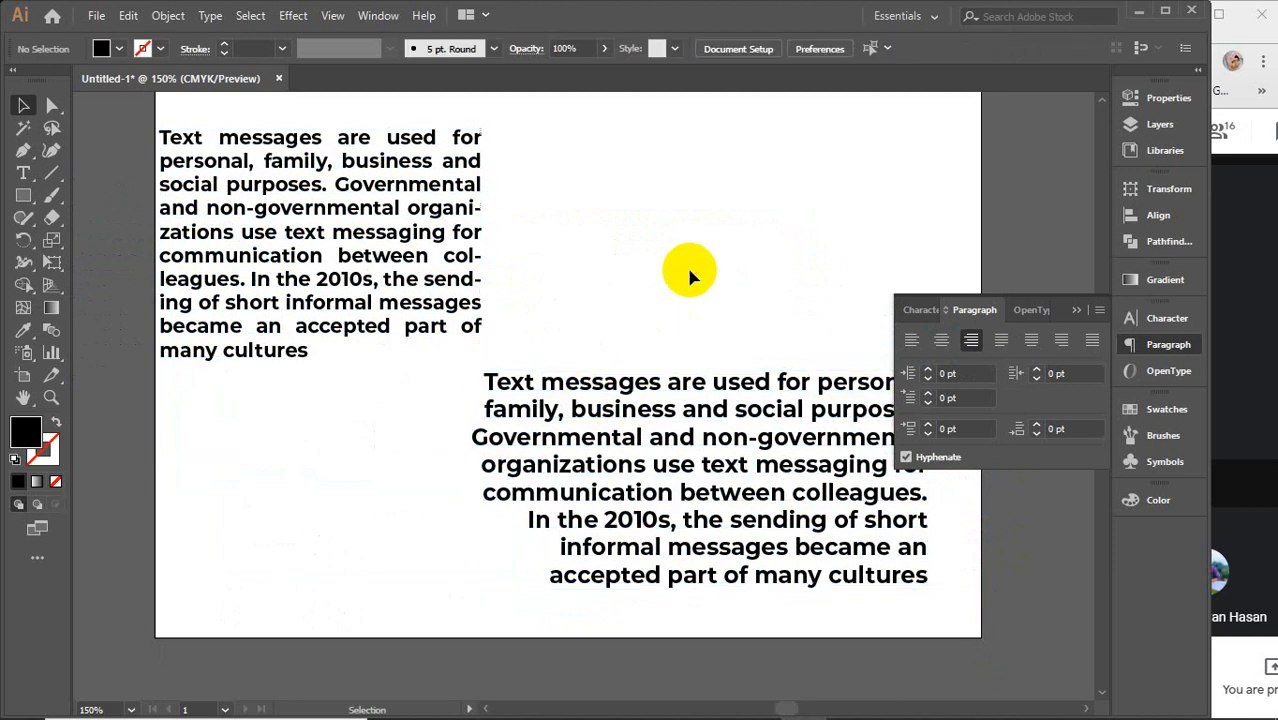
Step: Close the Paragraph settings and delete both the point text and the area text
{"action": "left_click", "coordinate": [1078, 310]}
{"action": "left_click", "coordinate": [647, 412]}
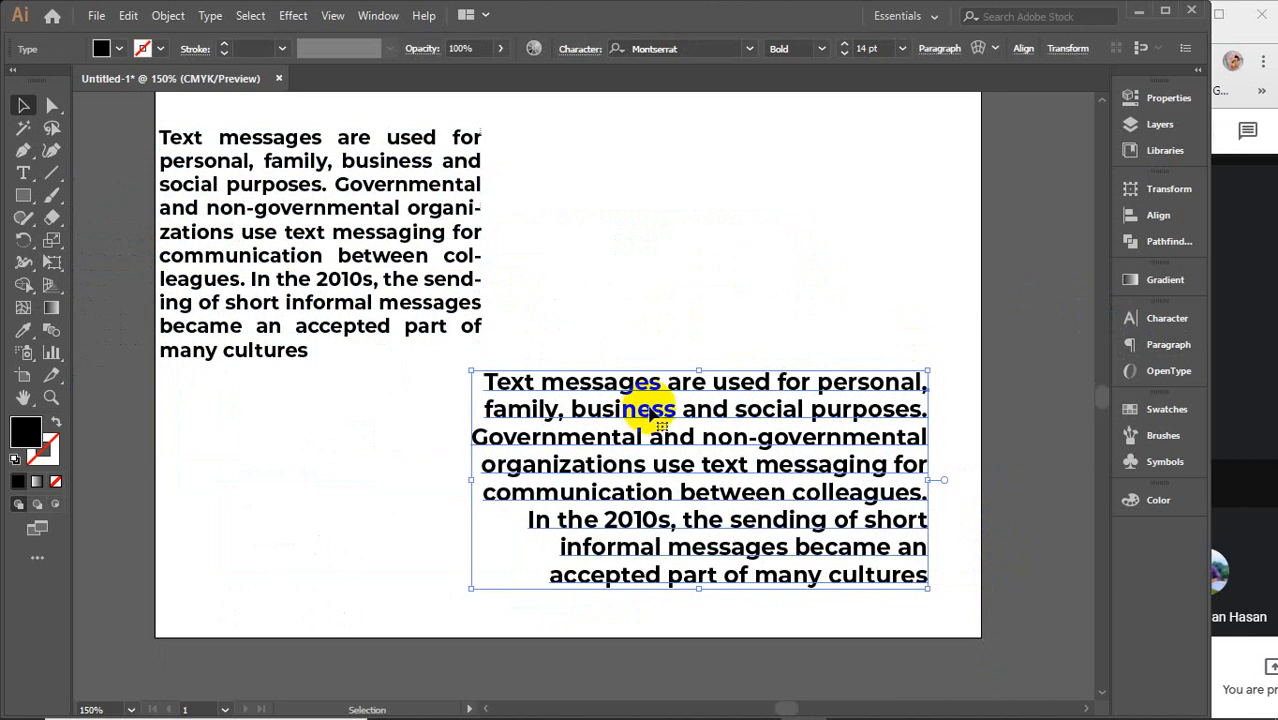
{"action": "key", "text": "Delete"}
{"action": "left_click_drag", "start_coordinate": [426, 245], "coordinate": [527, 339]}
{"action": "scroll", "coordinate": [510, 296], "scroll_direction": "down", "scroll_amount": 1}
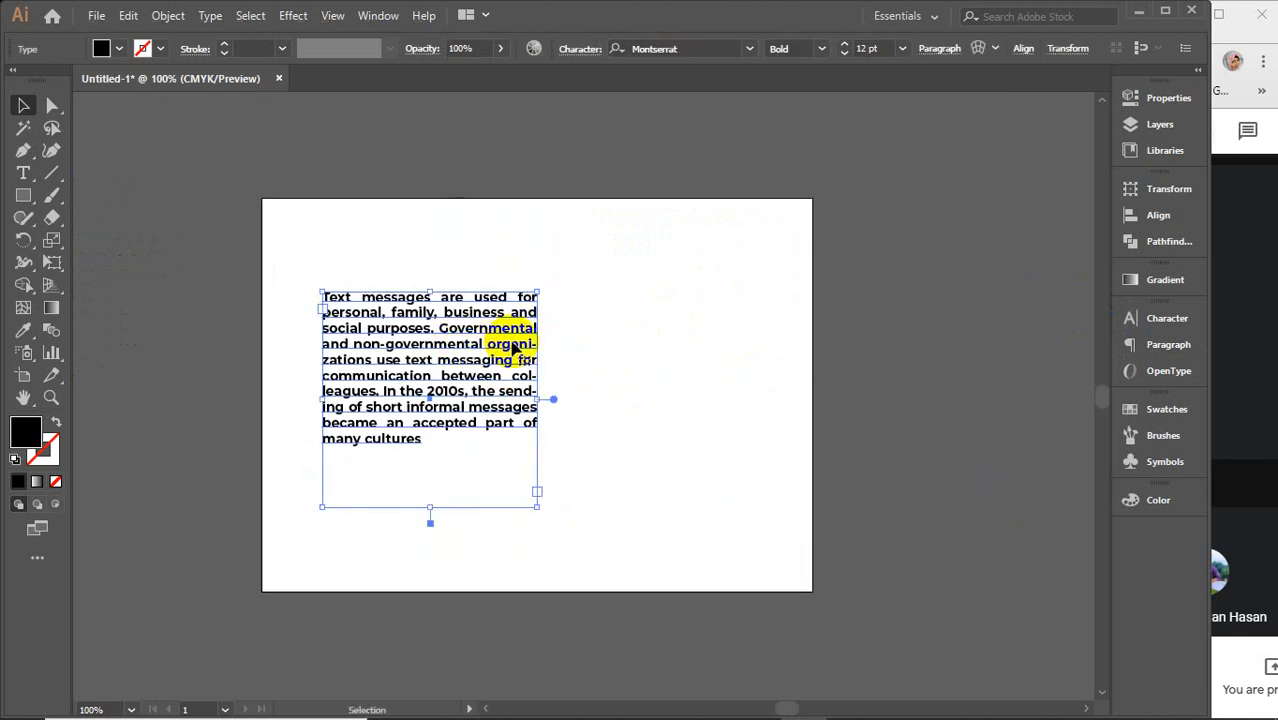
{"action": "key", "text": "Delete"}
Step: Draw a square about 1.94 in wide on the empty pasteboard to the right of the artboard
{"action": "left_click_drag", "start_coordinate": [870, 398], "coordinate": [130, 358]}
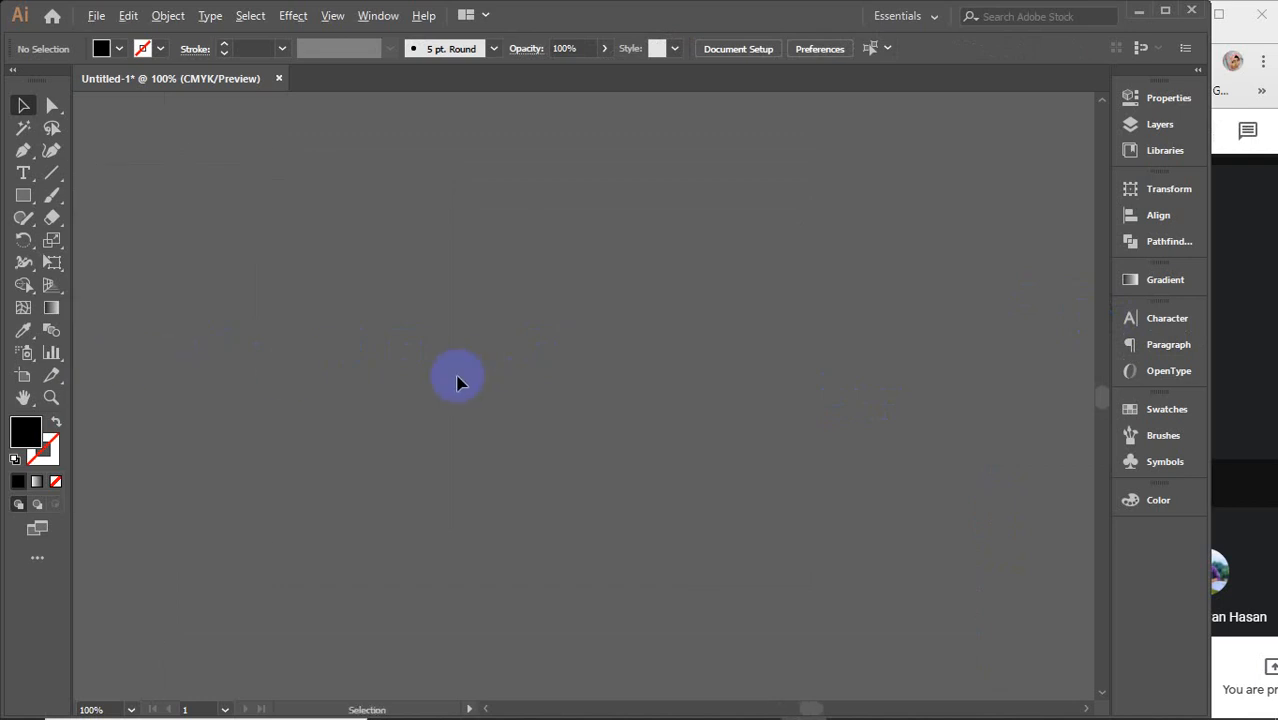
{"action": "left_click", "coordinate": [15, 177]}
{"action": "left_click", "coordinate": [22, 200]}
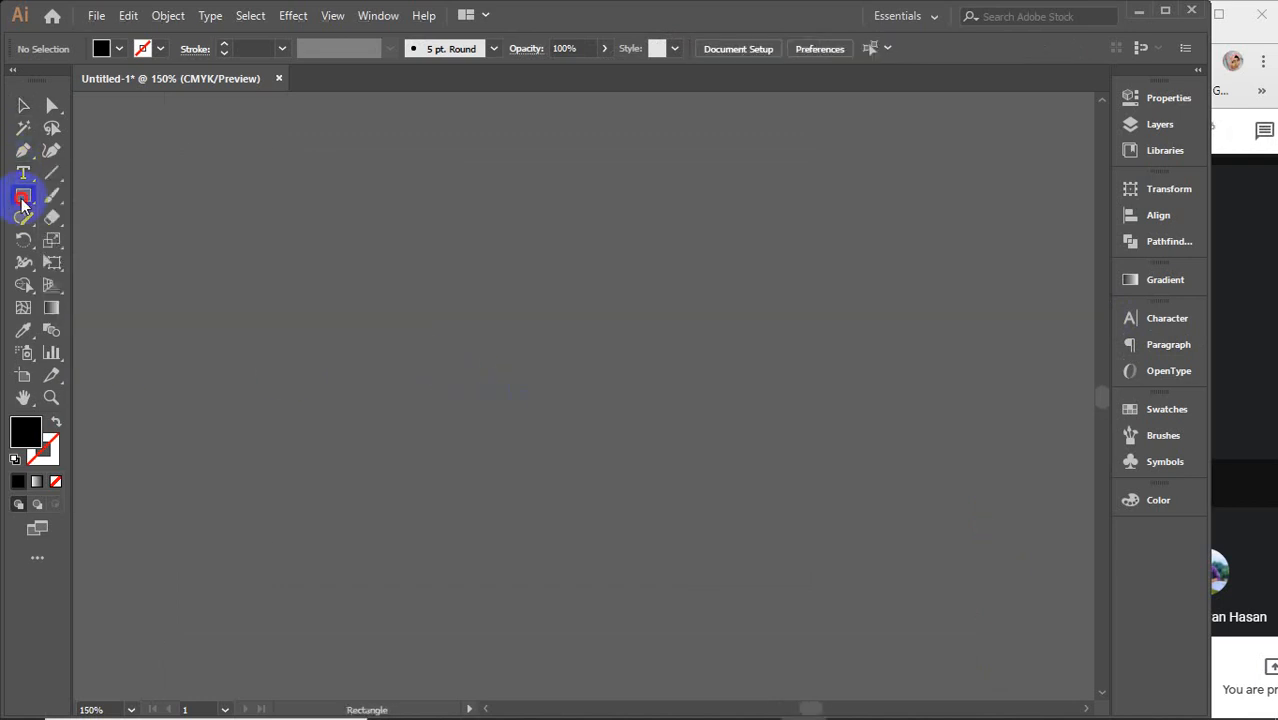
{"action": "left_click_drag", "start_coordinate": [383, 198], "coordinate": [613, 427]}
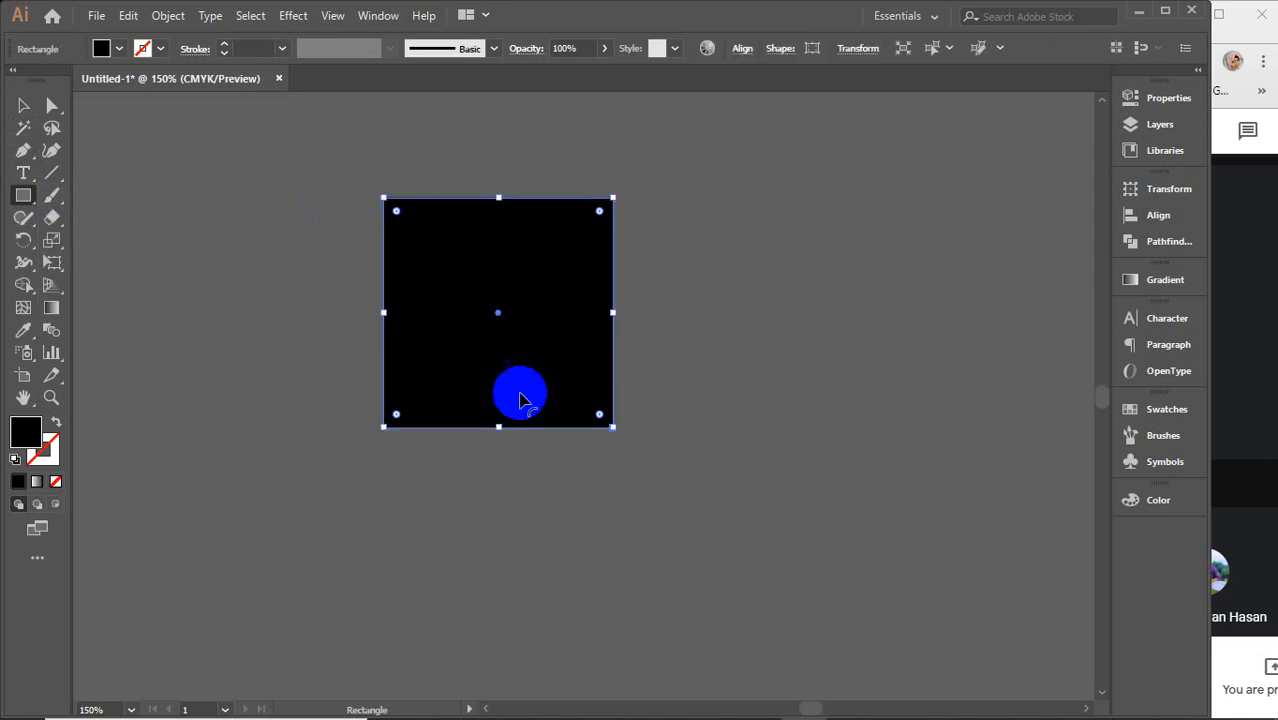
Step: Try a 1.9444 in rounded rectangle with a 10 in corner radius, then delete it
{"action": "left_click_drag", "start_coordinate": [17, 200], "coordinate": [134, 219]}
{"action": "left_click", "coordinate": [706, 238]}
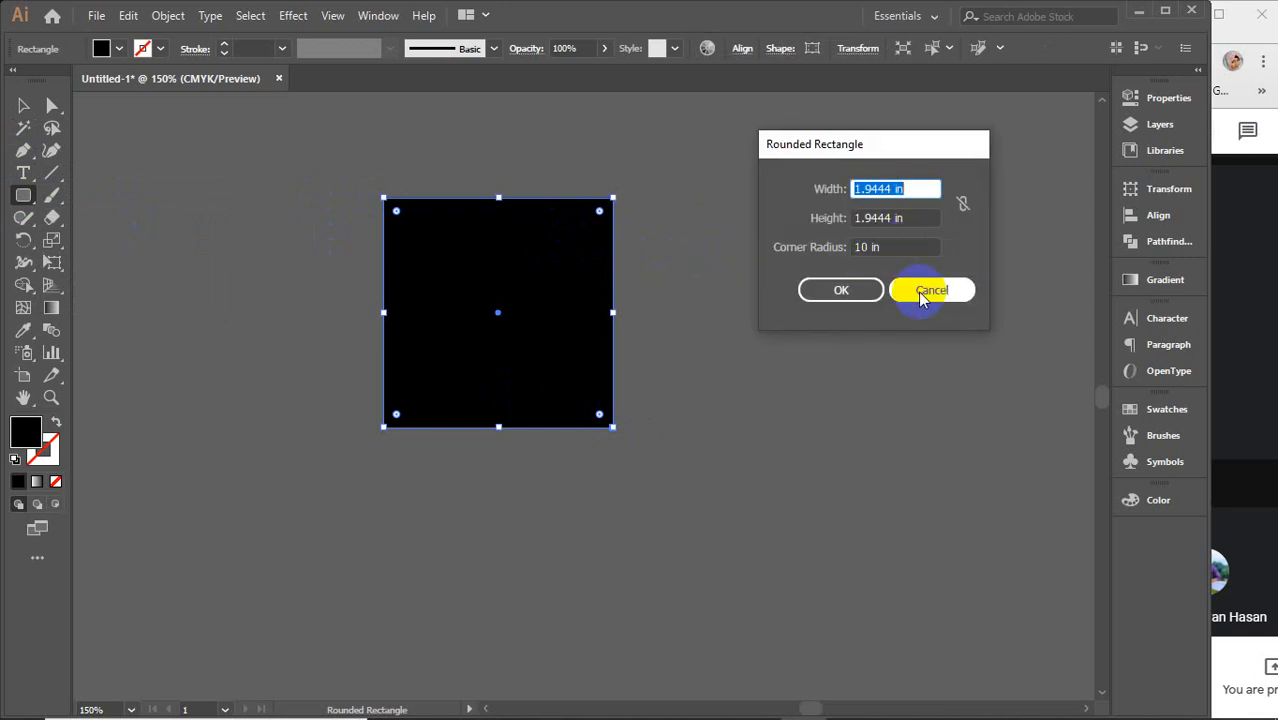
{"action": "left_click", "coordinate": [860, 290]}
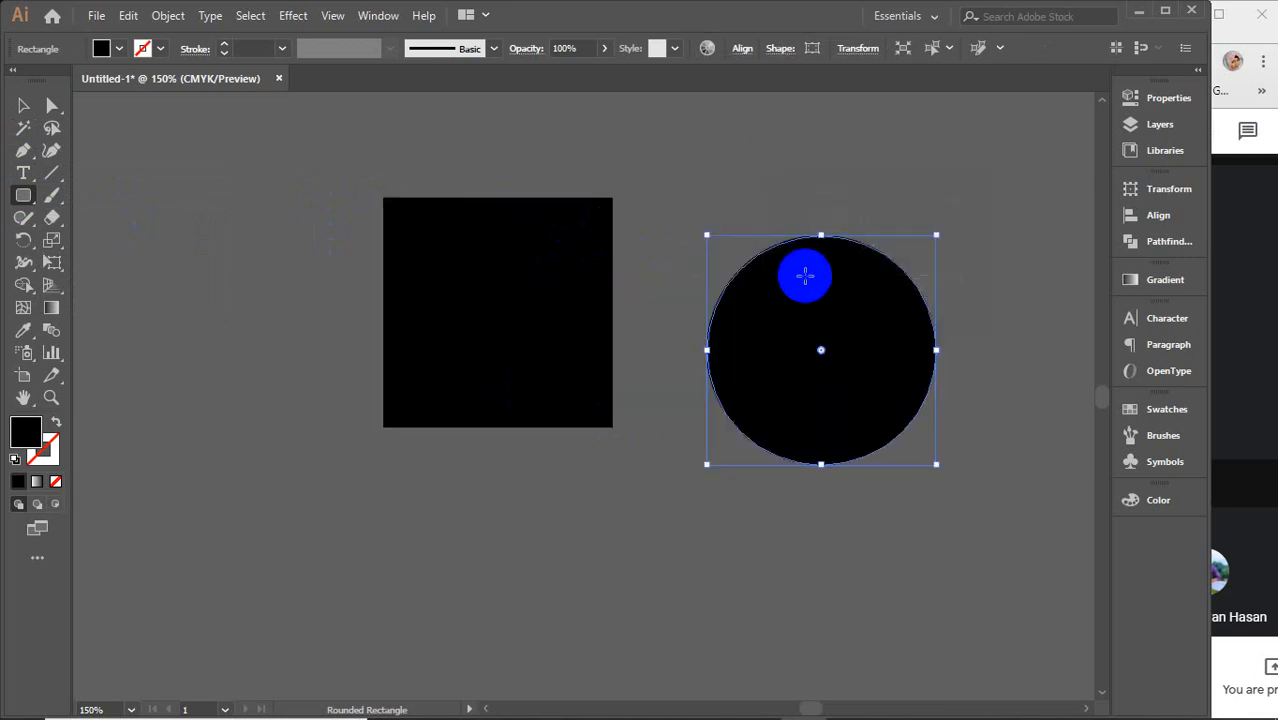
{"action": "key", "text": "Delete"}
Step: Try a 1.9444 in rounded rectangle with a 2 in corner radius, then delete it
{"action": "left_click", "coordinate": [840, 170]}
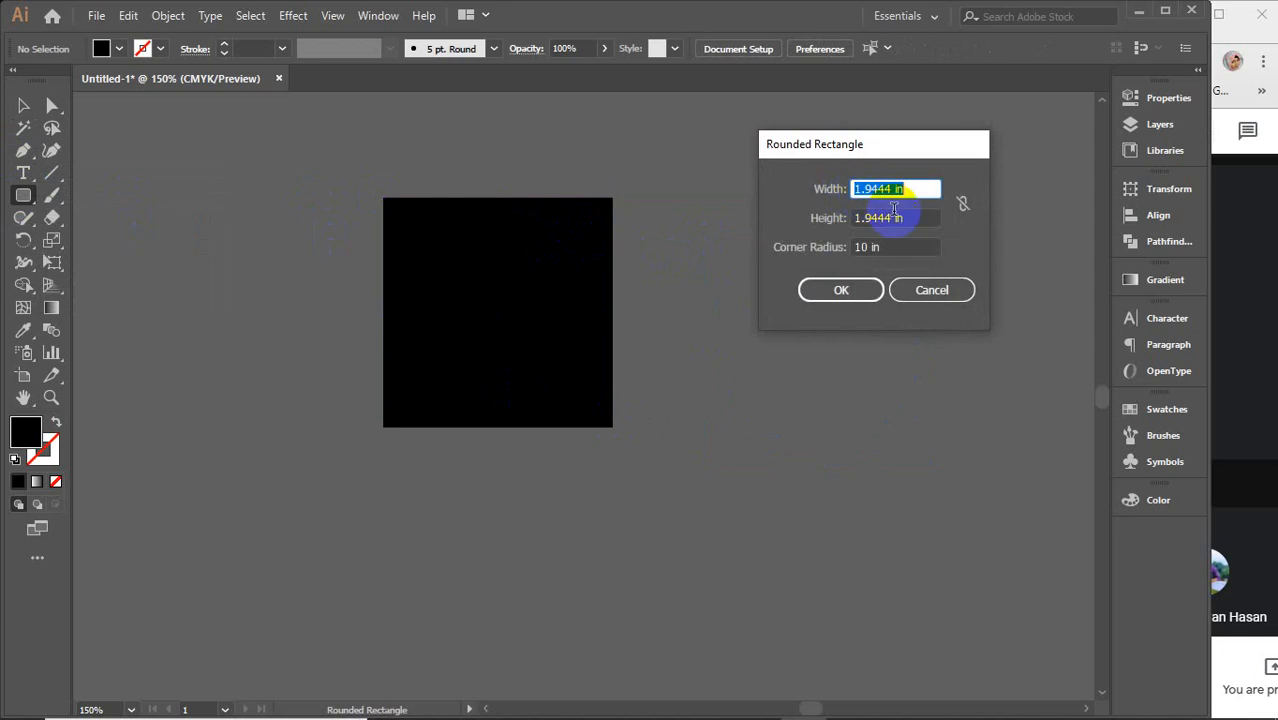
{"action": "left_click", "coordinate": [880, 247]}
{"action": "type", "text": "2"}
{"action": "key", "text": "Return"}
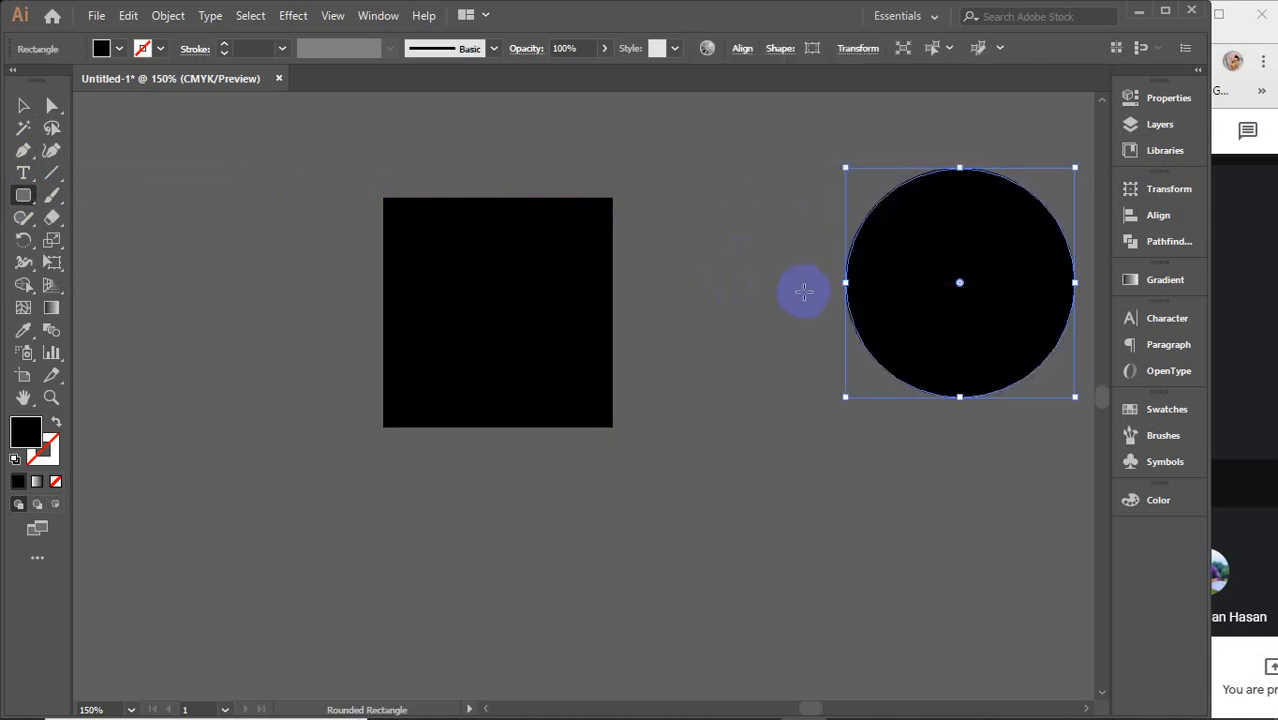
{"action": "key", "text": "Delete"}
Step: Create a 1.9444 by 1.9444 in rounded rectangle with a 0.5 in corner radius to the right of the square
{"action": "left_click", "coordinate": [738, 292]}
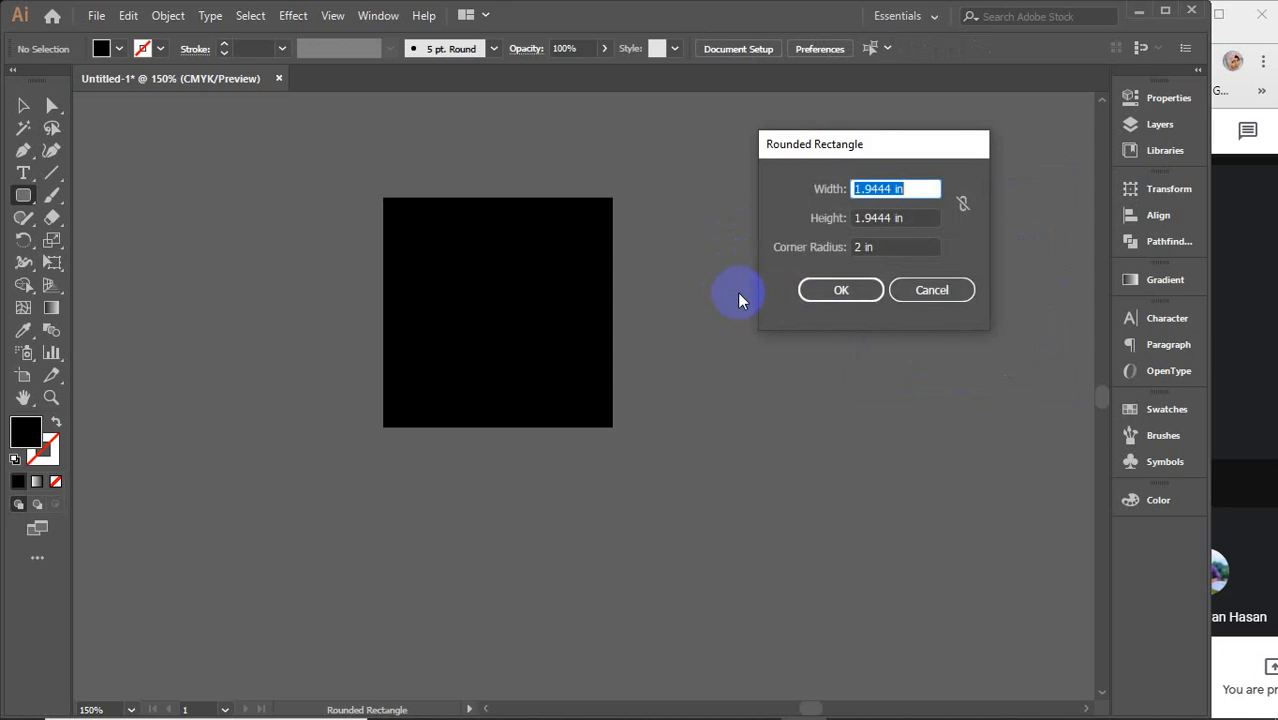
{"action": "left_click", "coordinate": [890, 246]}
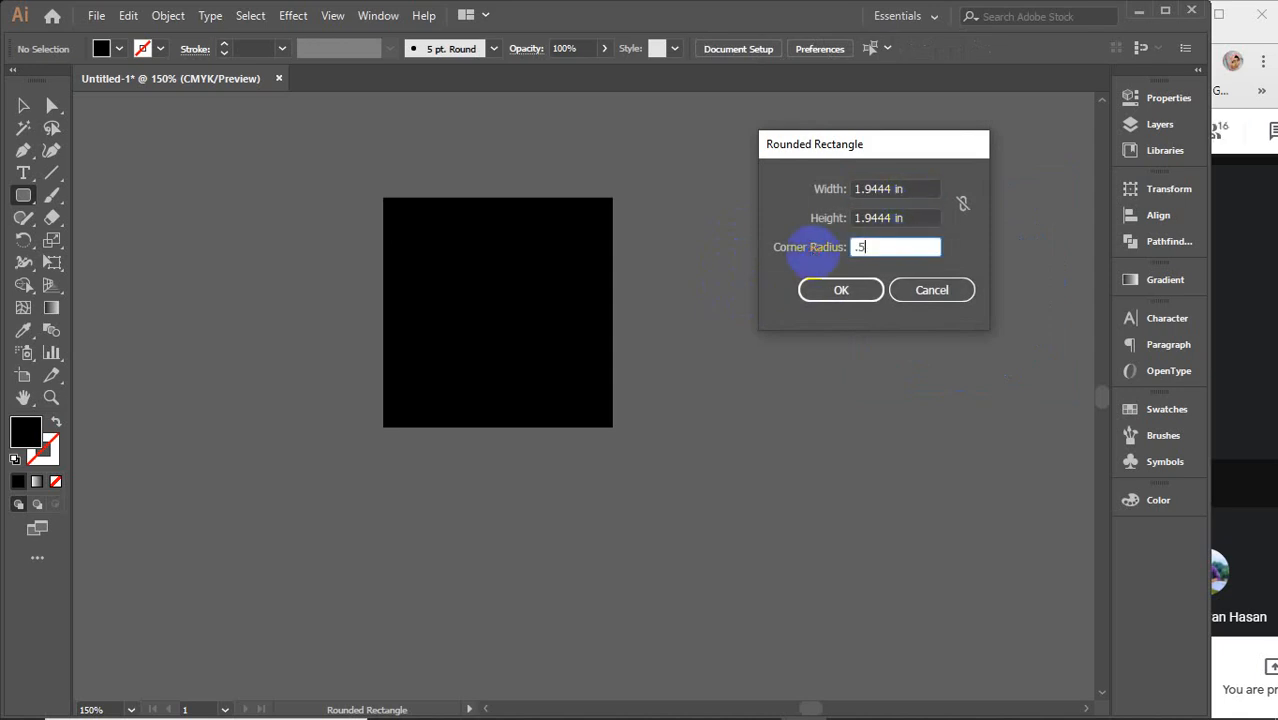
{"action": "type", "text": ".5"}
{"action": "left_click", "coordinate": [825, 289]}
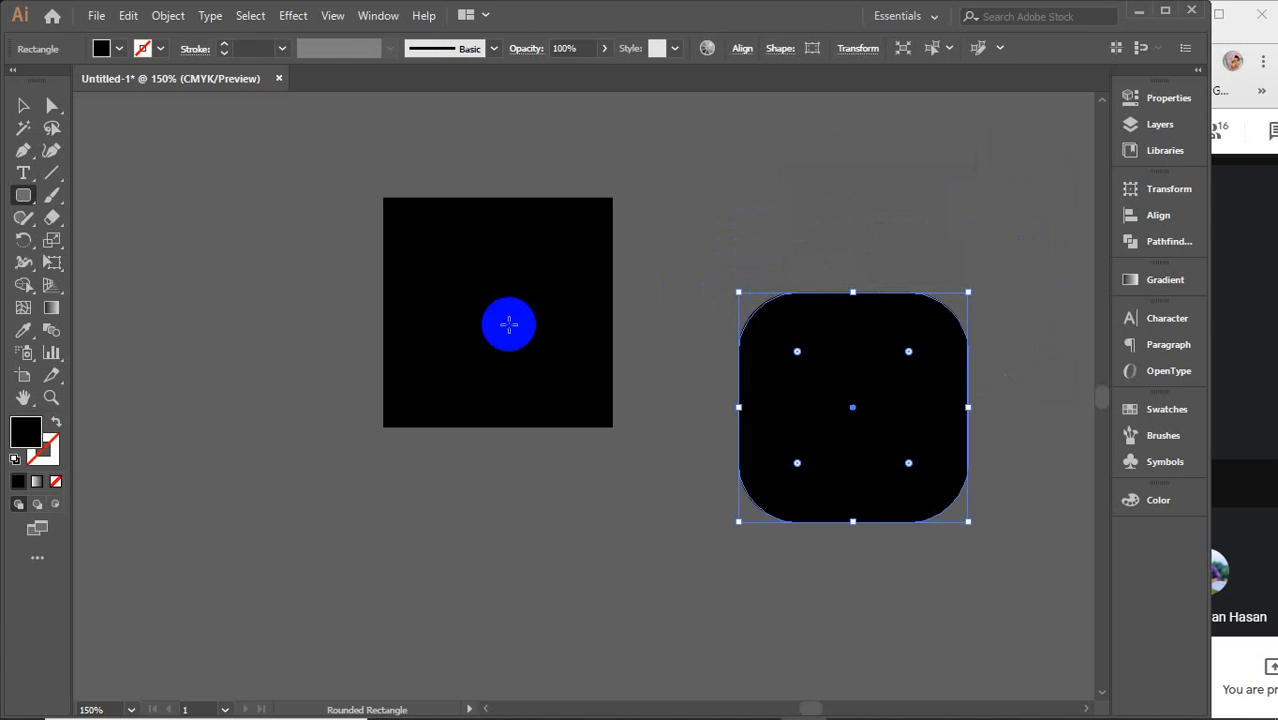
Step: Stretch the rounded rectangle wider and move it level with the square
{"action": "left_click_drag", "start_coordinate": [968, 407], "coordinate": [1072, 407]}
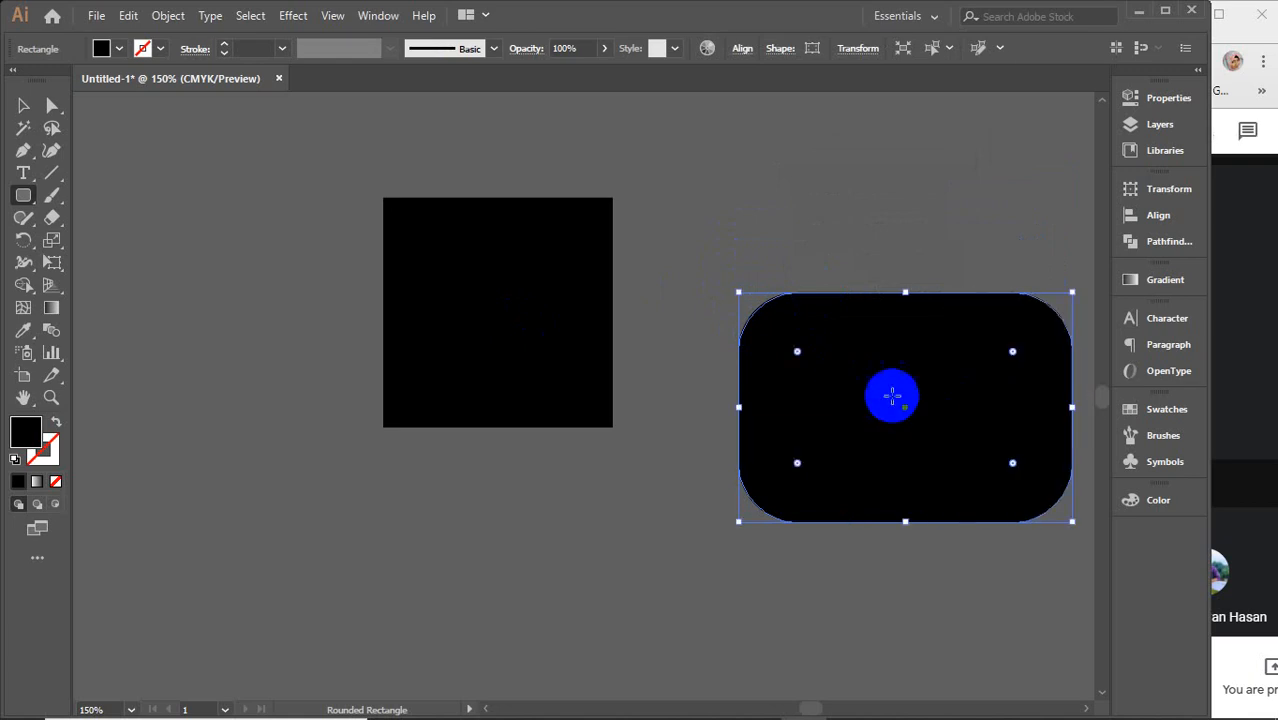
{"action": "key", "text": "v"}
{"action": "left_click_drag", "start_coordinate": [868, 396], "coordinate": [837, 301]}
Step: Draw a circle at the square's lower left and add a seven-sided polygon with a 0.6944 in radius below the rounded rectangle
{"action": "left_click_drag", "start_coordinate": [23, 196], "coordinate": [90, 245]}
{"action": "left_click_drag", "start_coordinate": [188, 417], "coordinate": [431, 648]}
{"action": "left_click_drag", "start_coordinate": [23, 197], "coordinate": [117, 270]}
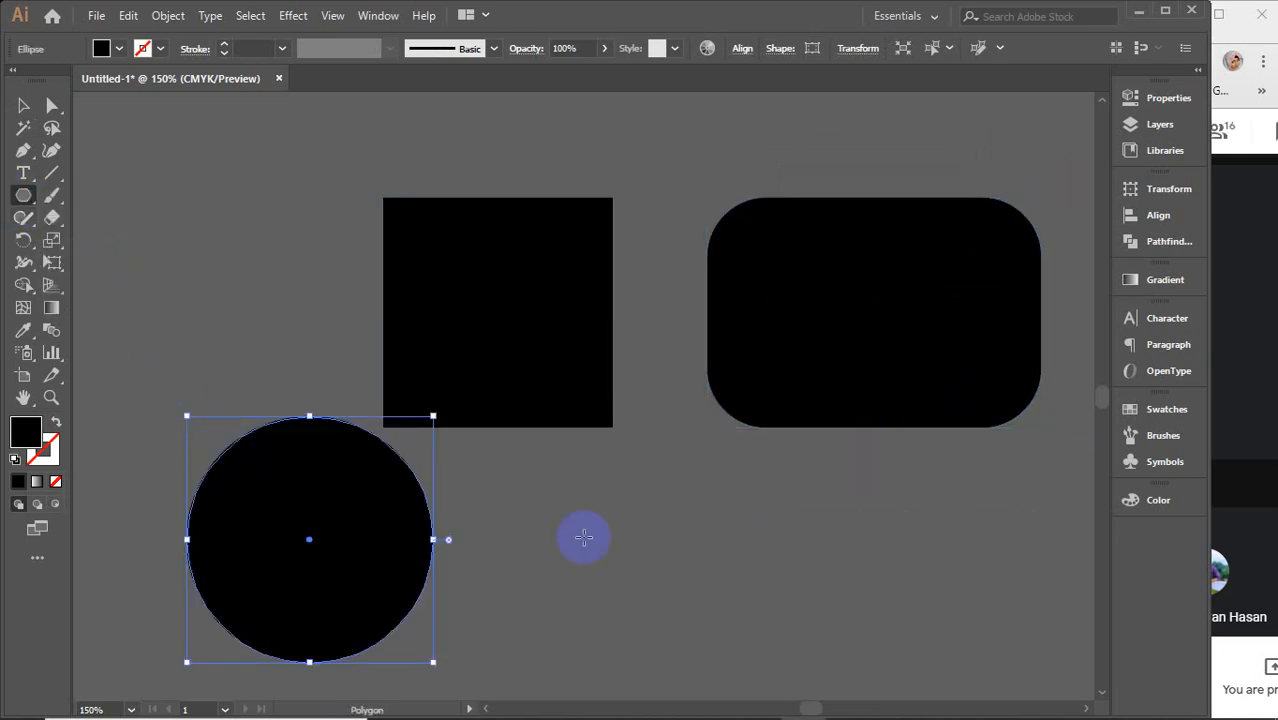
{"action": "left_click", "coordinate": [717, 562]}
{"action": "double_click", "coordinate": [844, 452]}
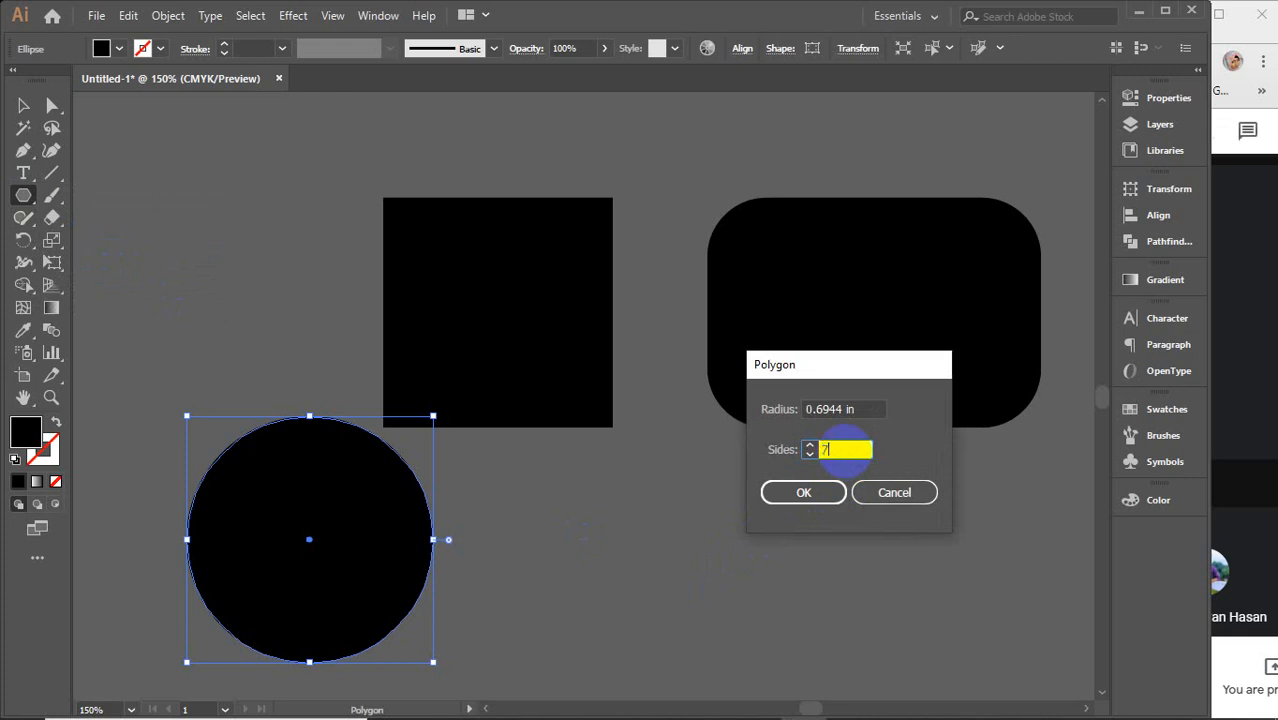
{"action": "type", "text": "7"}
{"action": "key", "text": "Return"}
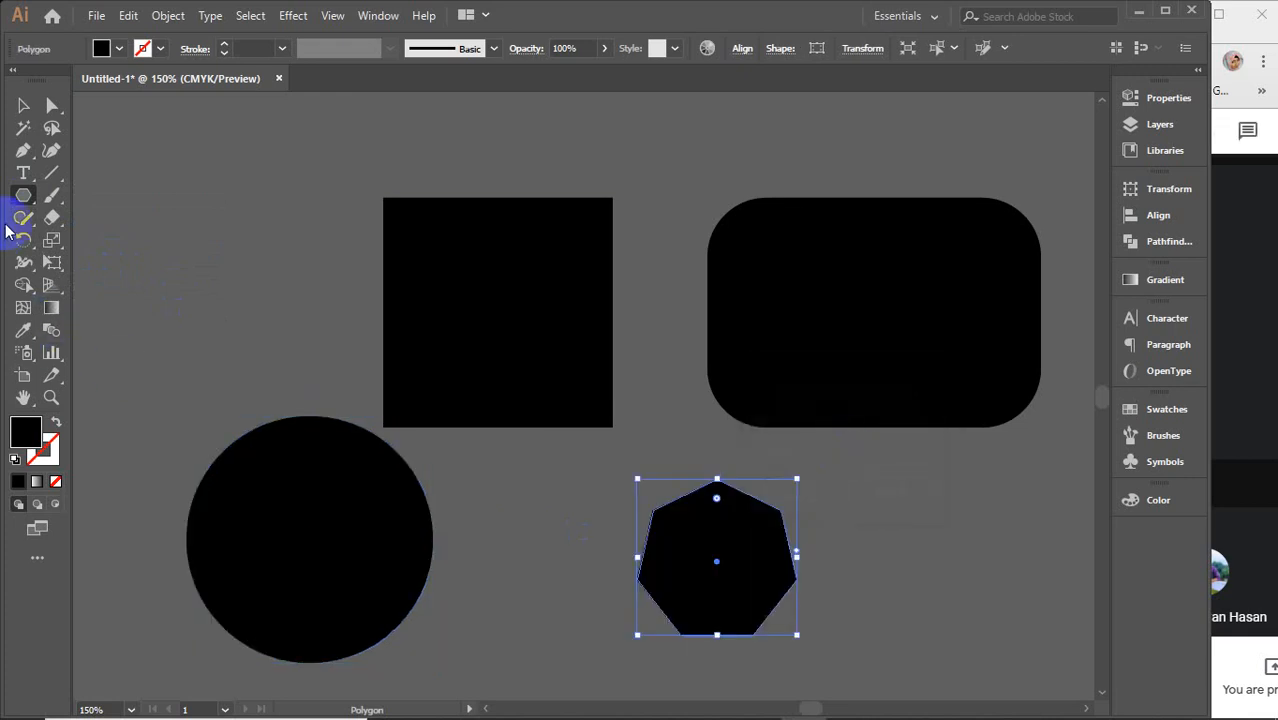
Step: Draw a five-pointed star below and between the circle and the polygon, and deselect it
{"action": "left_click_drag", "start_coordinate": [23, 195], "coordinate": [105, 288]}
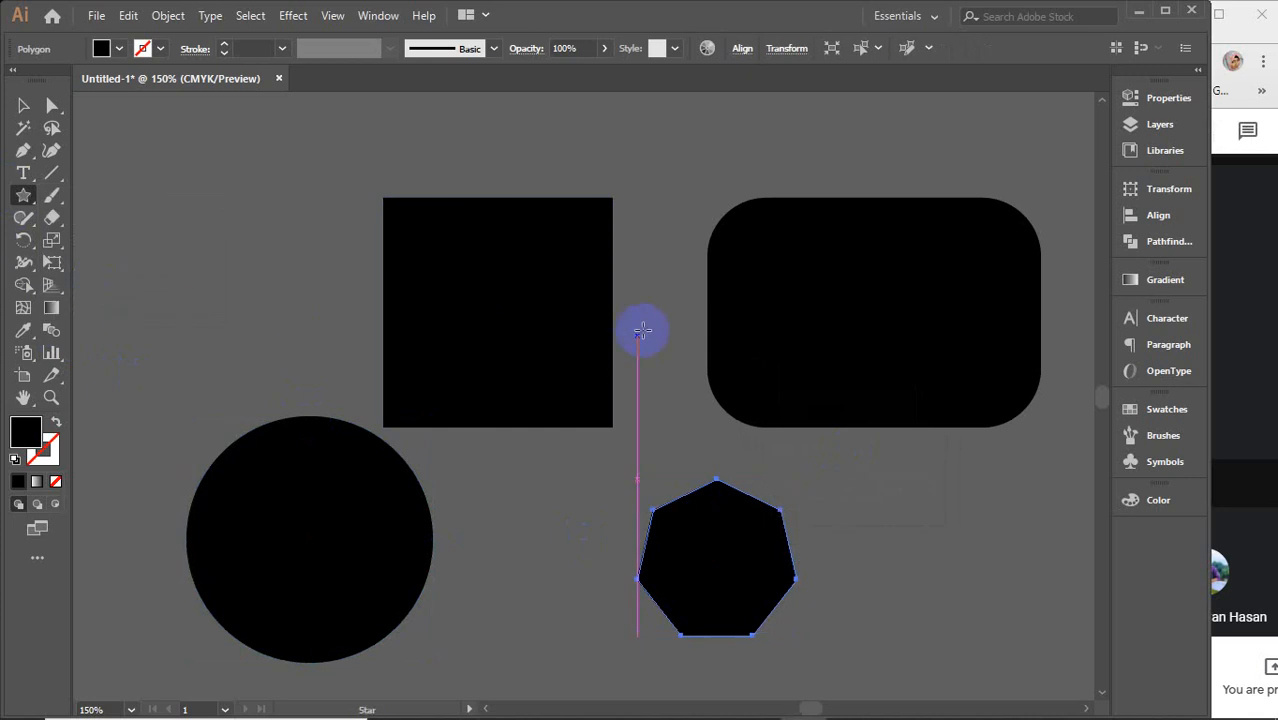
{"action": "scroll", "coordinate": [643, 330], "scroll_direction": "down", "scroll_amount": 5}
{"action": "left_click_drag", "start_coordinate": [536, 460], "coordinate": [637, 588]}
{"action": "scroll", "coordinate": [637, 588], "scroll_direction": "up", "scroll_amount": 1}
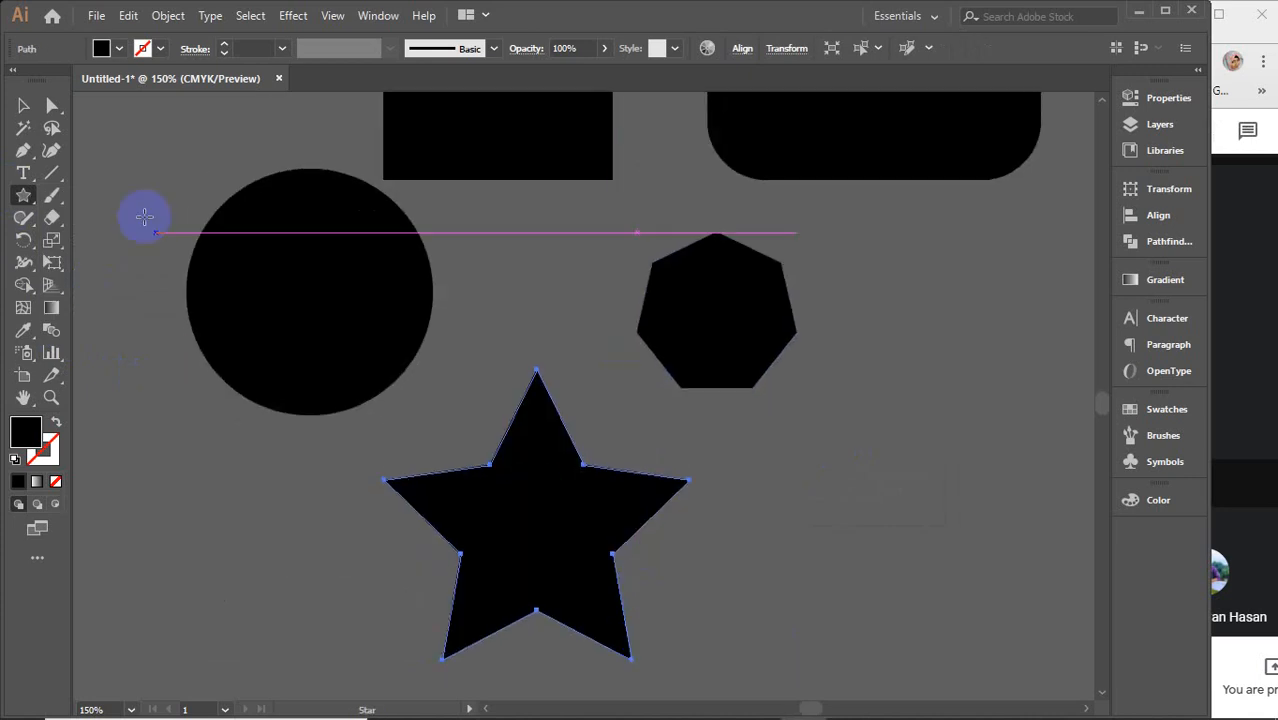
{"action": "left_click", "coordinate": [23, 106]}
{"action": "scroll", "coordinate": [465, 377], "scroll_direction": "down", "scroll_amount": 1}
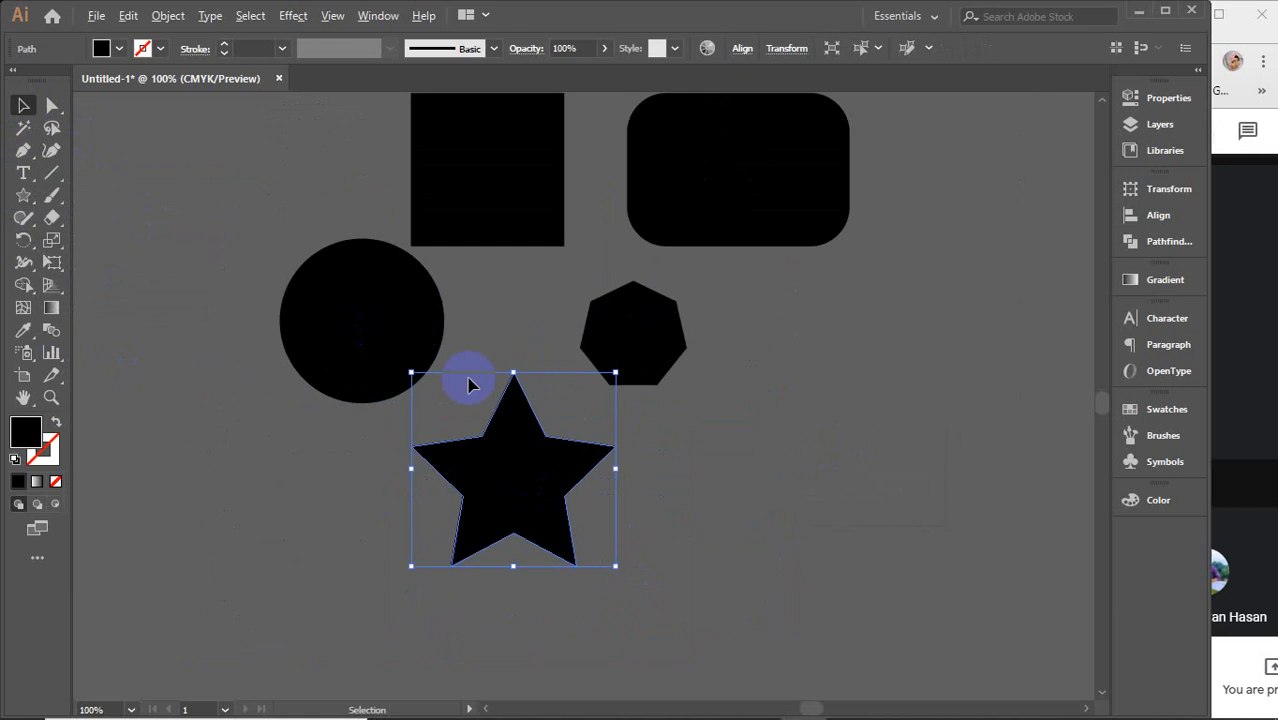
{"action": "scroll", "coordinate": [560, 375], "scroll_direction": "right", "scroll_amount": 2}
{"action": "left_click", "coordinate": [143, 171]}
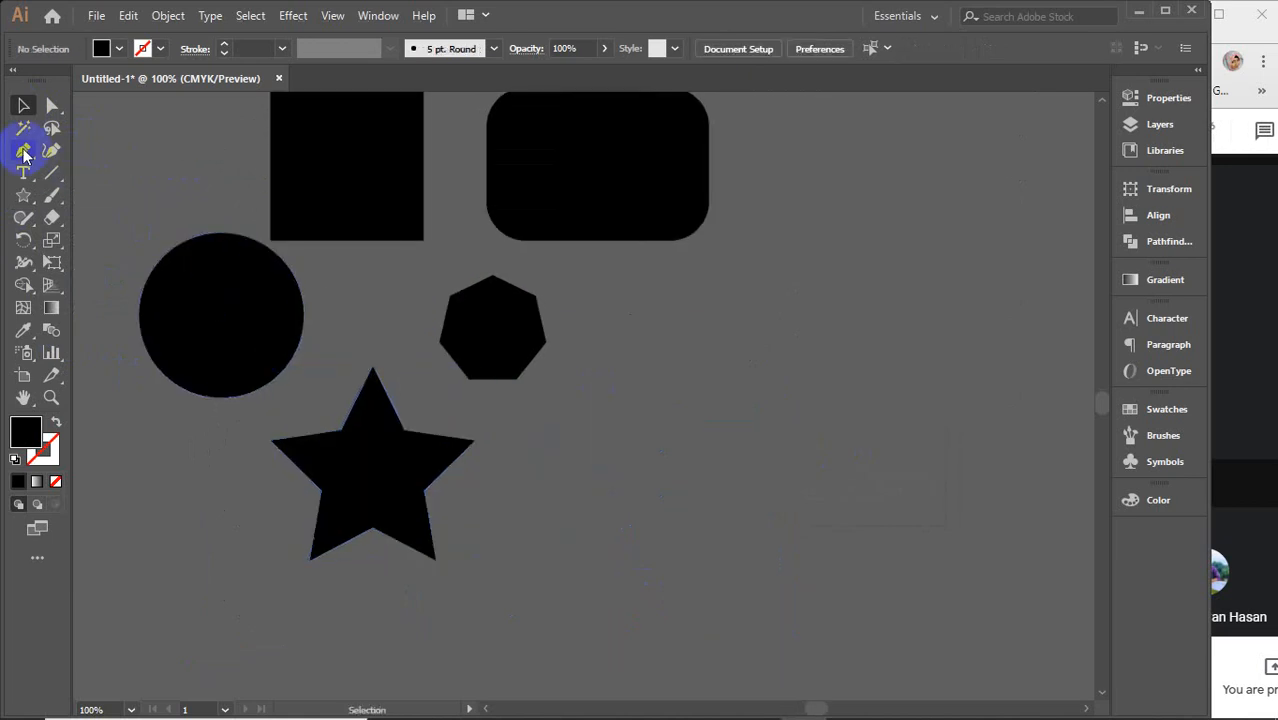
Step: Draw a closed, freeform curved shape with the Pen tool to the right of the star, and deselect it
{"action": "left_click", "coordinate": [25, 150]}
{"action": "left_click", "coordinate": [602, 491]}
{"action": "left_click_drag", "start_coordinate": [684, 399], "coordinate": [827, 299]}
{"action": "left_click_drag", "start_coordinate": [930, 283], "coordinate": [996, 362]}
{"action": "left_click_drag", "start_coordinate": [1022, 436], "coordinate": [996, 505]}
{"action": "left_click_drag", "start_coordinate": [992, 576], "coordinate": [1006, 612]}
{"action": "left_click_drag", "start_coordinate": [860, 638], "coordinate": [788, 602]}
{"action": "left_click", "coordinate": [604, 492]}
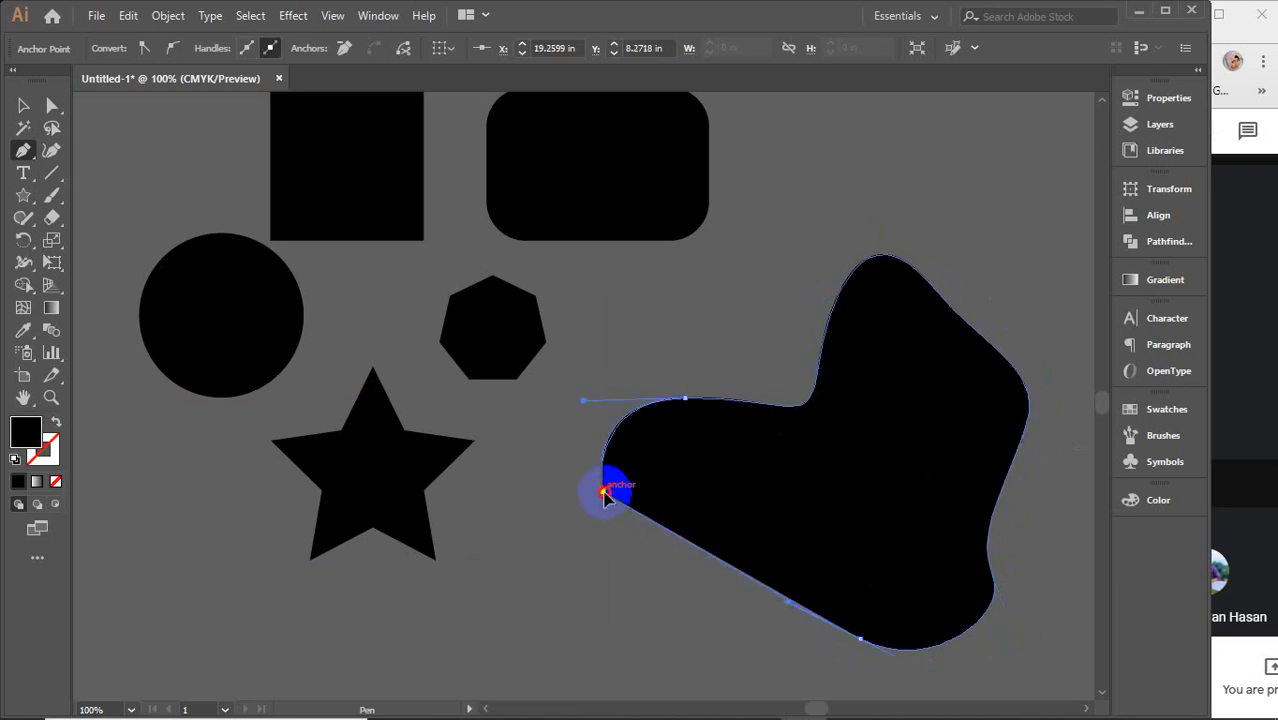
{"action": "left_click_drag", "start_coordinate": [604, 492], "coordinate": [646, 369]}
{"action": "key", "text": "v"}
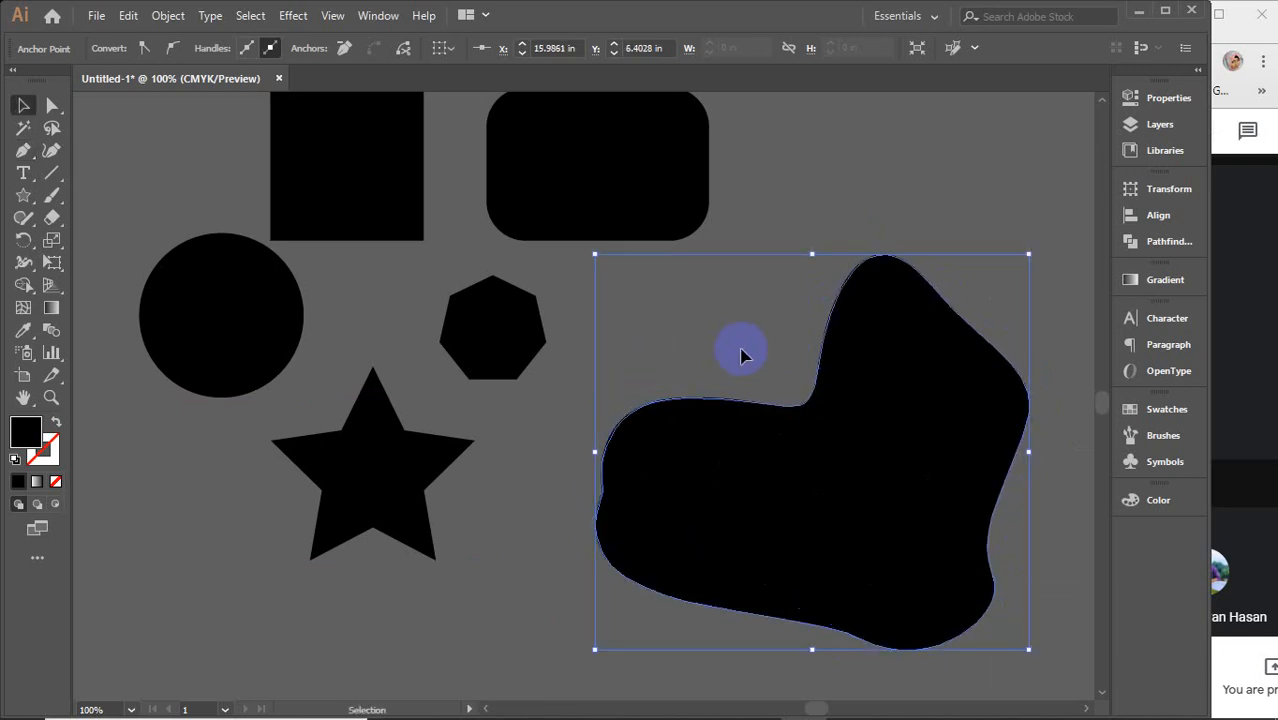
{"action": "scroll", "coordinate": [735, 348], "scroll_direction": "down", "scroll_amount": 1}
{"action": "left_click_drag", "start_coordinate": [708, 312], "coordinate": [729, 363]}
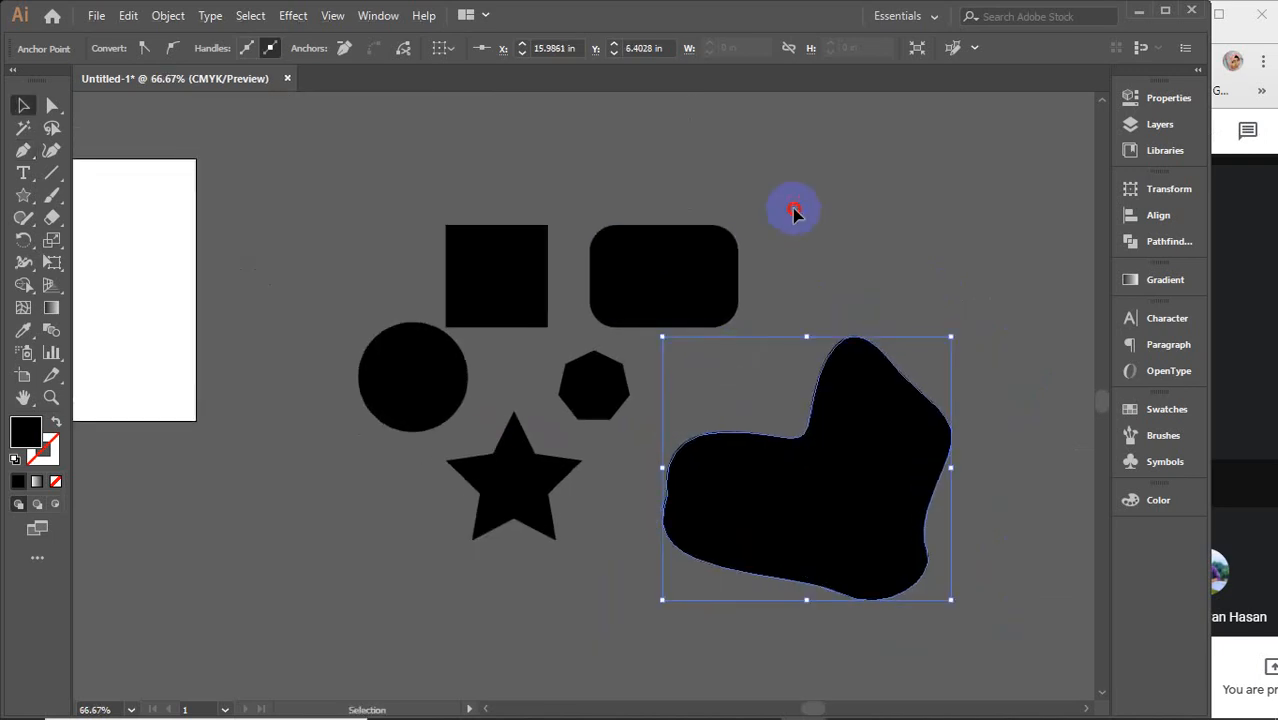
{"action": "left_click", "coordinate": [795, 209]}
Step: Select all the shapes and place a duplicate of the whole set above and left of the artboard
{"action": "left_click", "coordinate": [23, 175]}
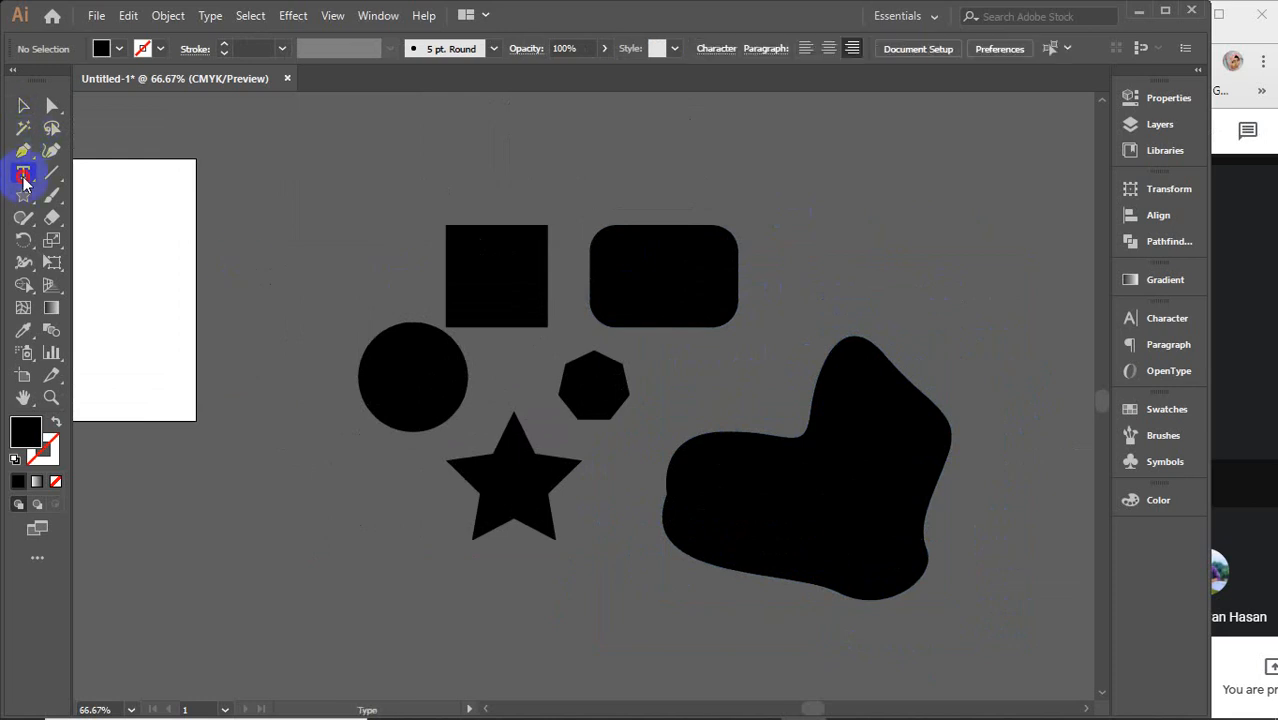
{"action": "left_click", "coordinate": [98, 198]}
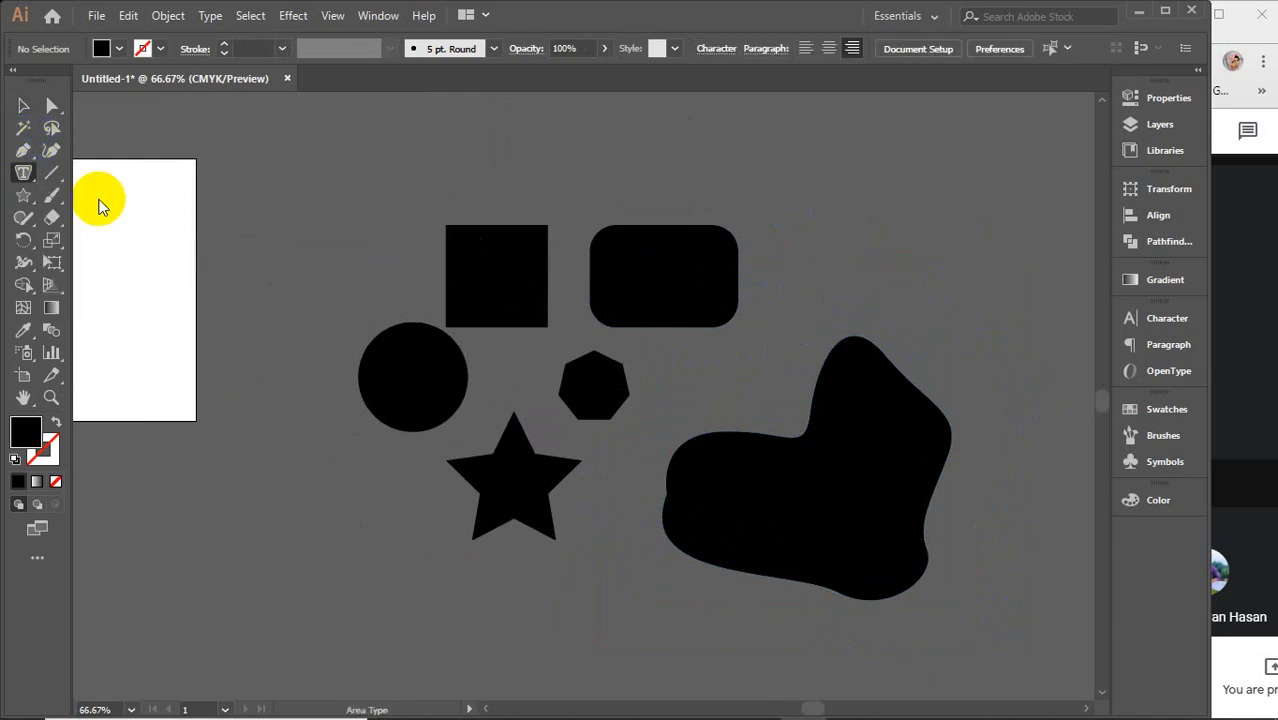
{"action": "left_click", "coordinate": [23, 106]}
{"action": "left_click_drag", "start_coordinate": [320, 206], "coordinate": [876, 585]}
{"action": "scroll", "coordinate": [745, 487], "scroll_direction": "down", "scroll_amount": 3}
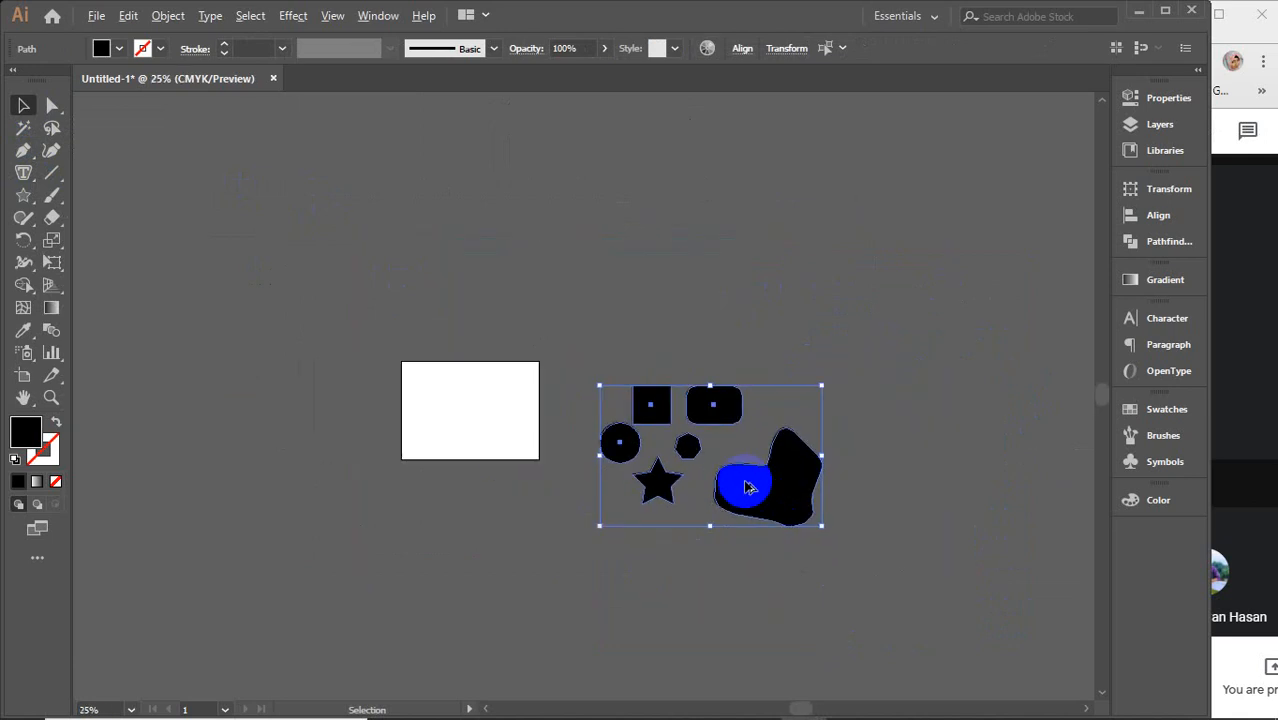
{"action": "left_click_drag", "start_coordinate": [747, 485], "coordinate": [309, 192]}
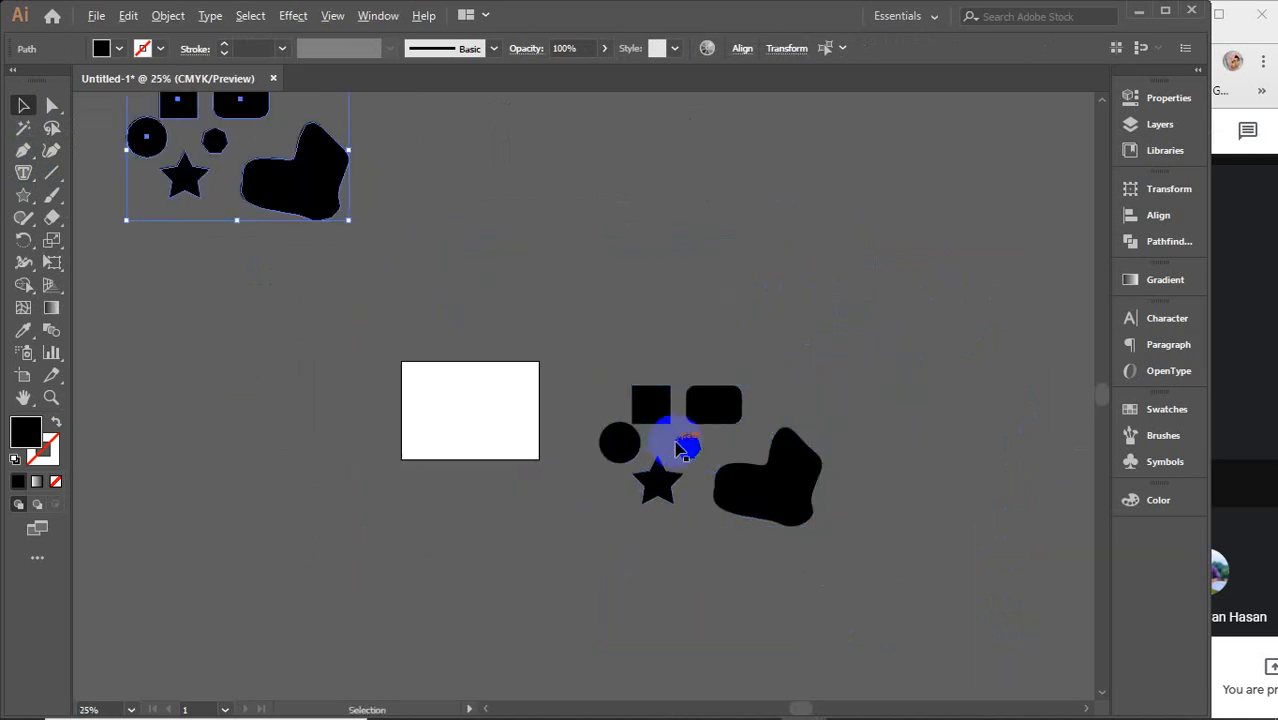
{"action": "scroll", "coordinate": [683, 450], "scroll_direction": "up", "scroll_amount": 3}
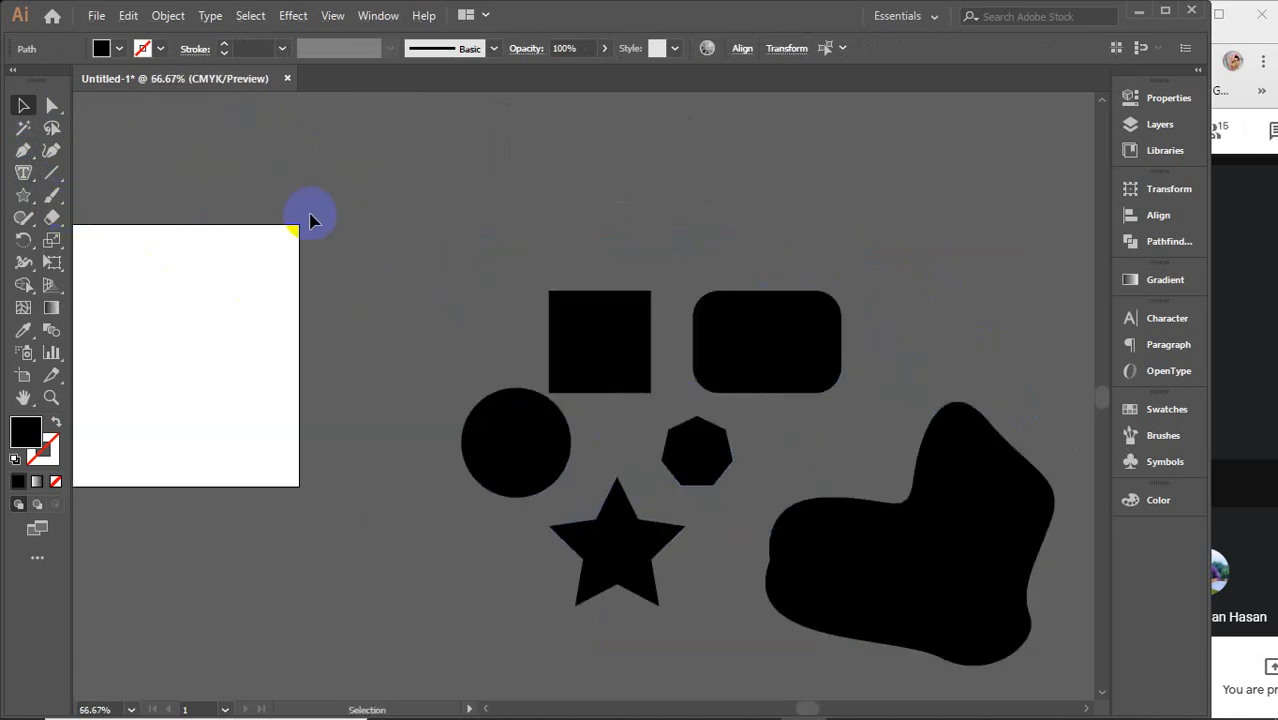
{"action": "left_click", "coordinate": [378, 263]}
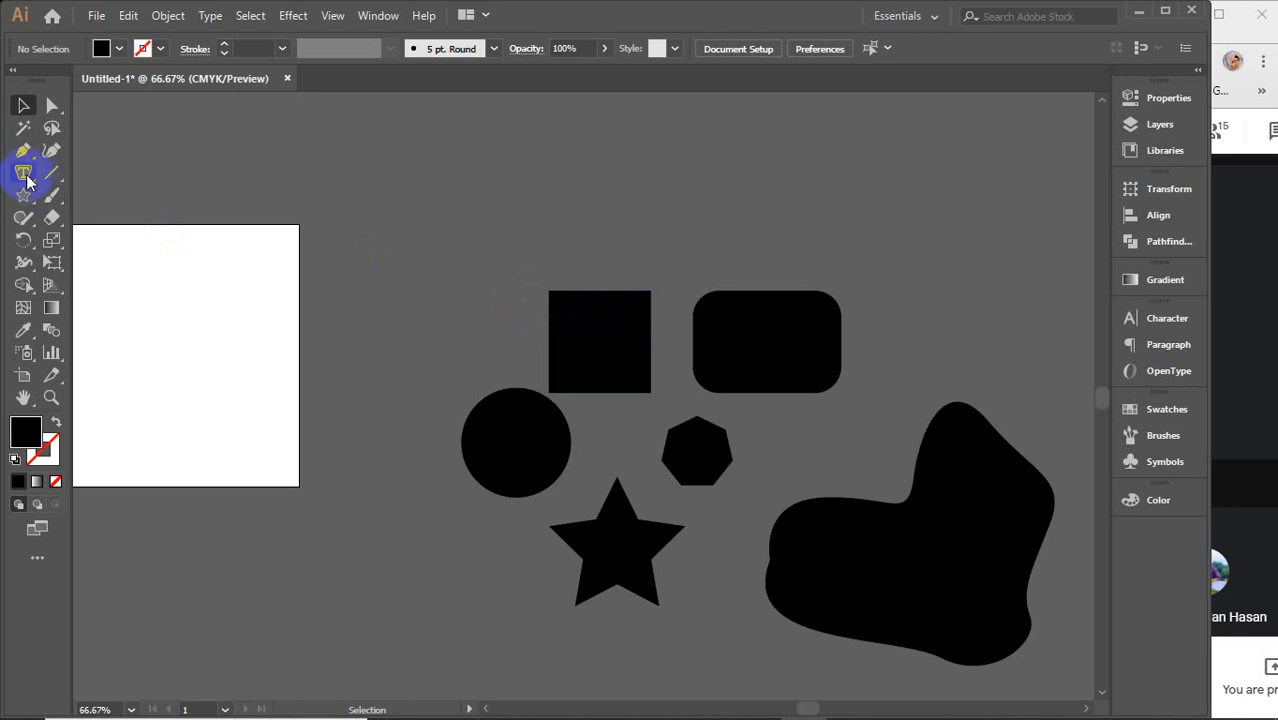
Step: Fill the black square with placeholder text using the Area Type tool
{"action": "left_click_drag", "start_coordinate": [27, 180], "coordinate": [100, 193]}
{"action": "left_click", "coordinate": [624, 327]}
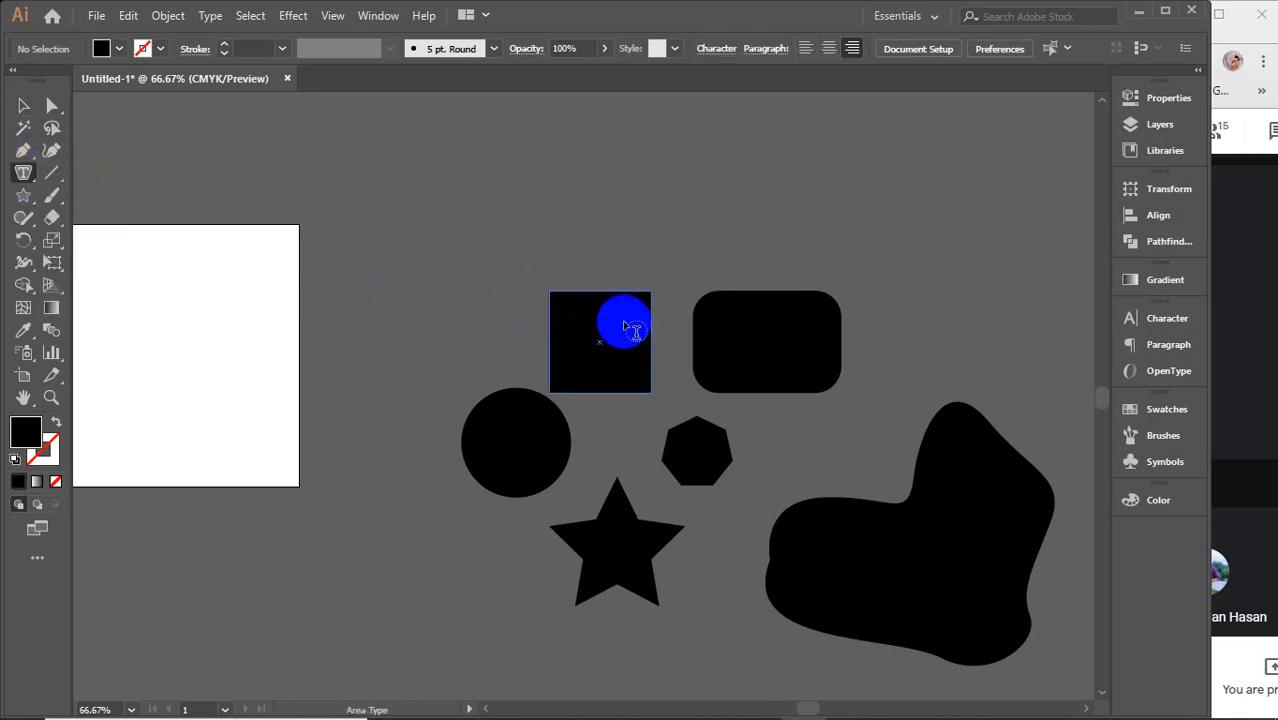
{"action": "left_click", "coordinate": [566, 296]}
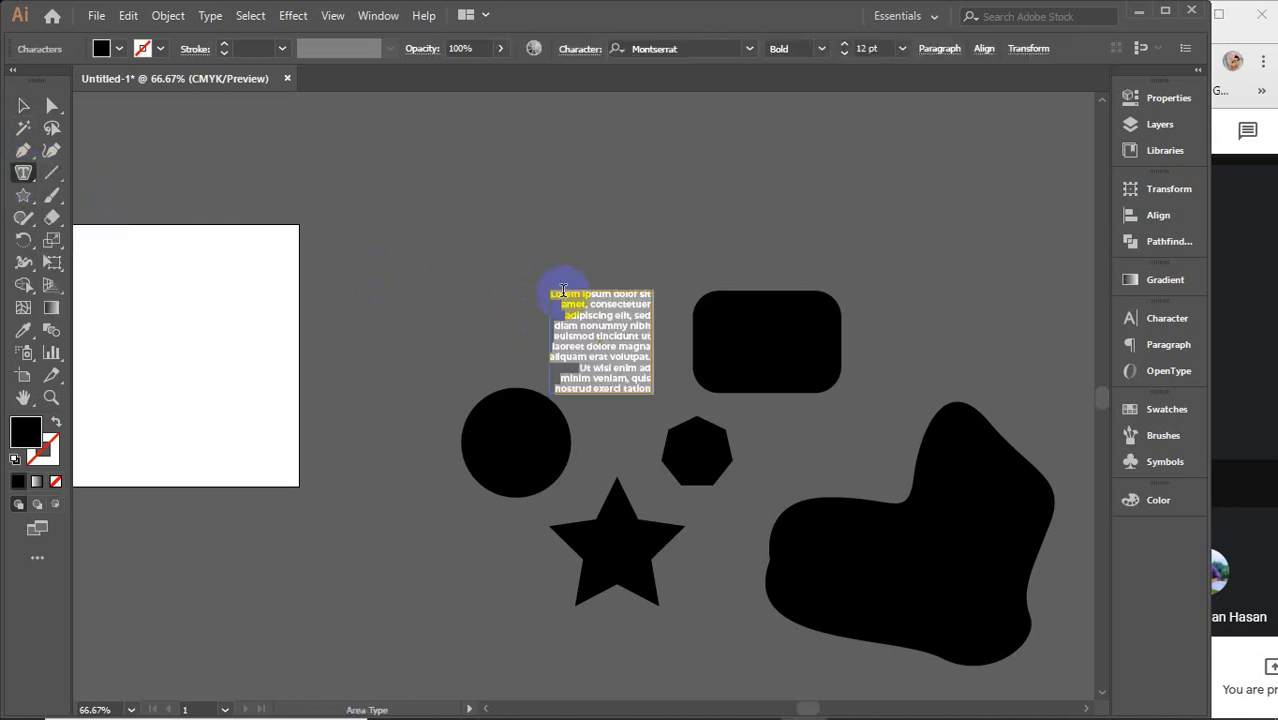
Step: Delete the placeholder text inside the square, and undo the deletion
{"action": "scroll", "coordinate": [580, 304], "scroll_direction": "up", "scroll_amount": 2}
{"action": "key", "text": "BackSpace"}
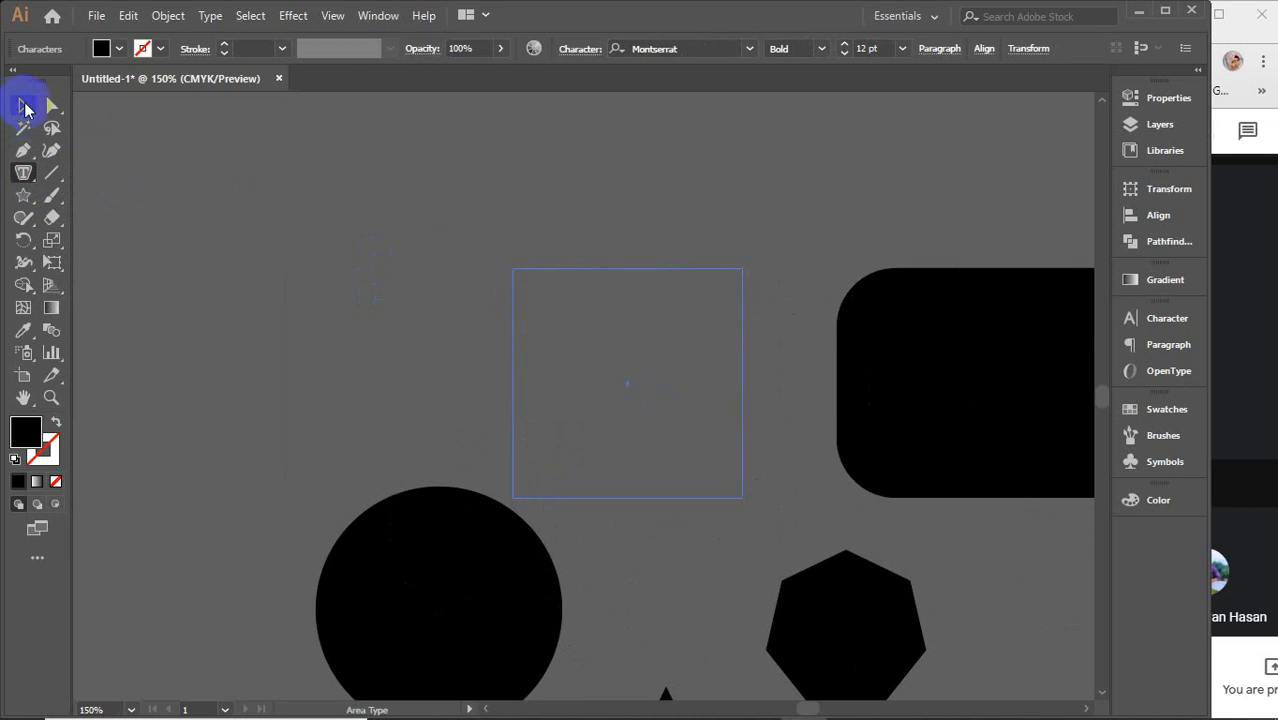
{"action": "left_click", "coordinate": [521, 458]}
{"action": "left_click", "coordinate": [620, 516]}
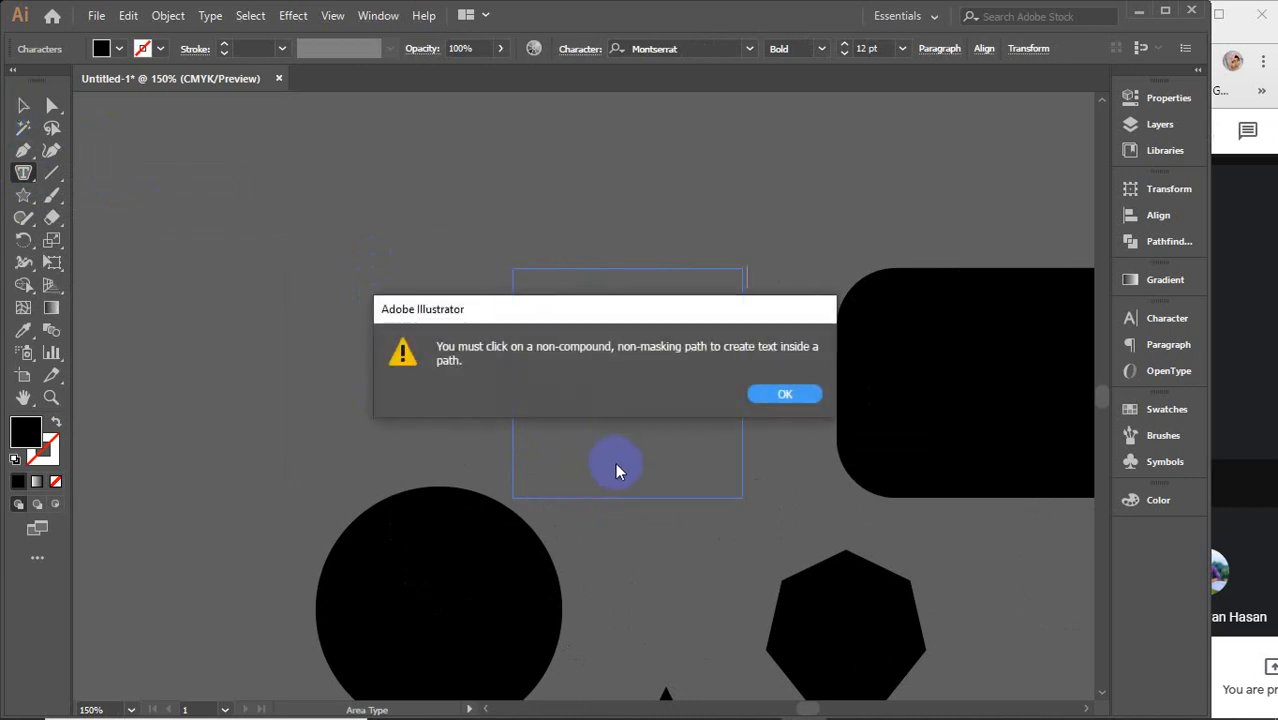
{"action": "left_click", "coordinate": [792, 394]}
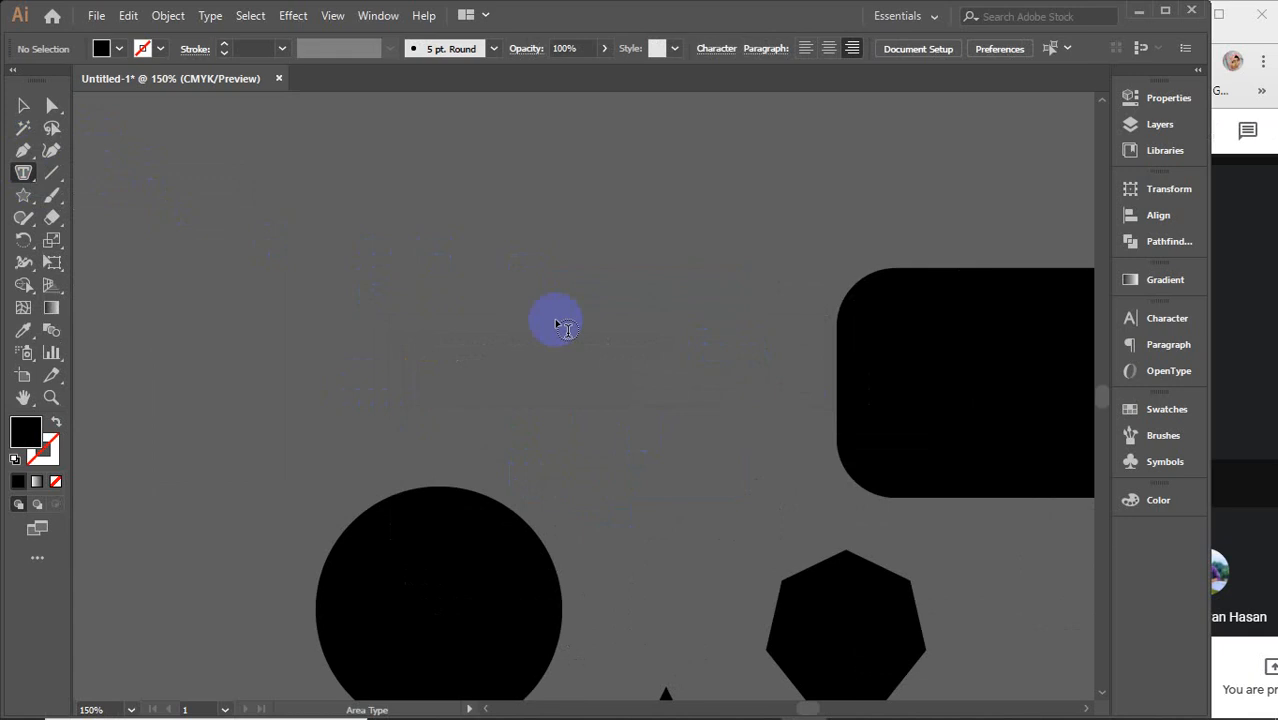
{"action": "left_click", "coordinate": [22, 106]}
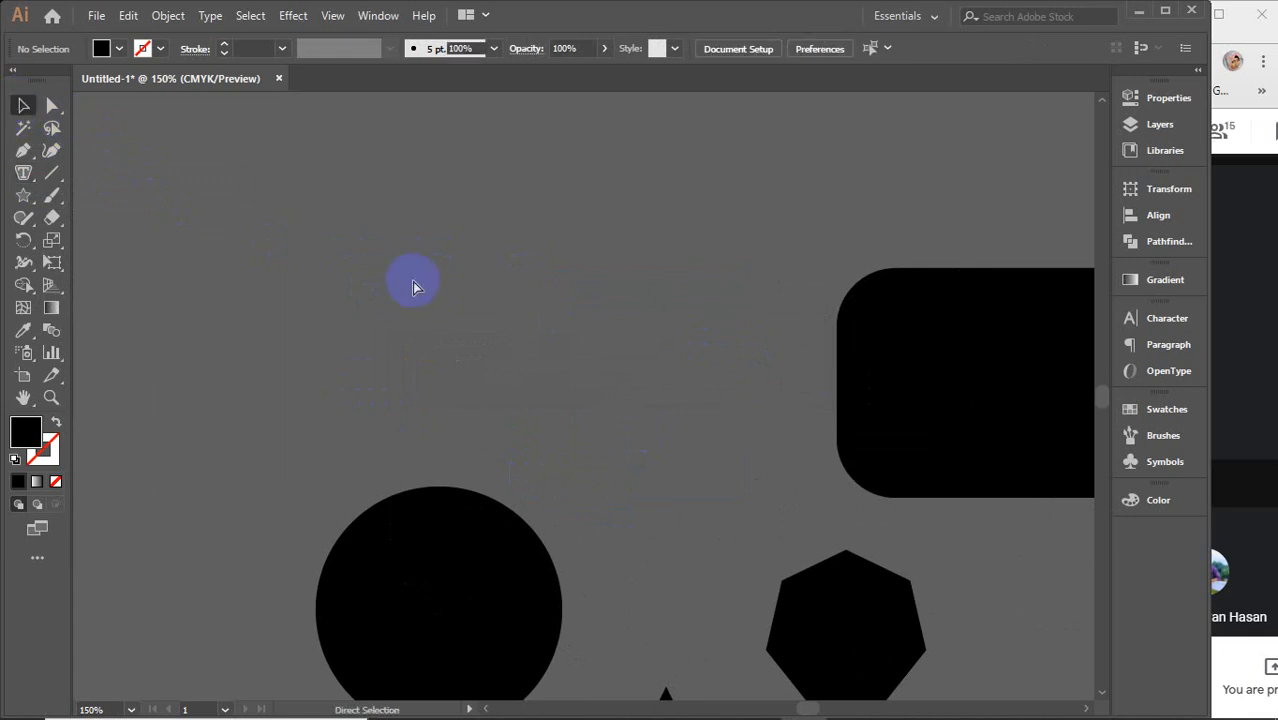
{"action": "key", "text": "ctrl+z"}
{"action": "key", "text": "ctrl+z"}
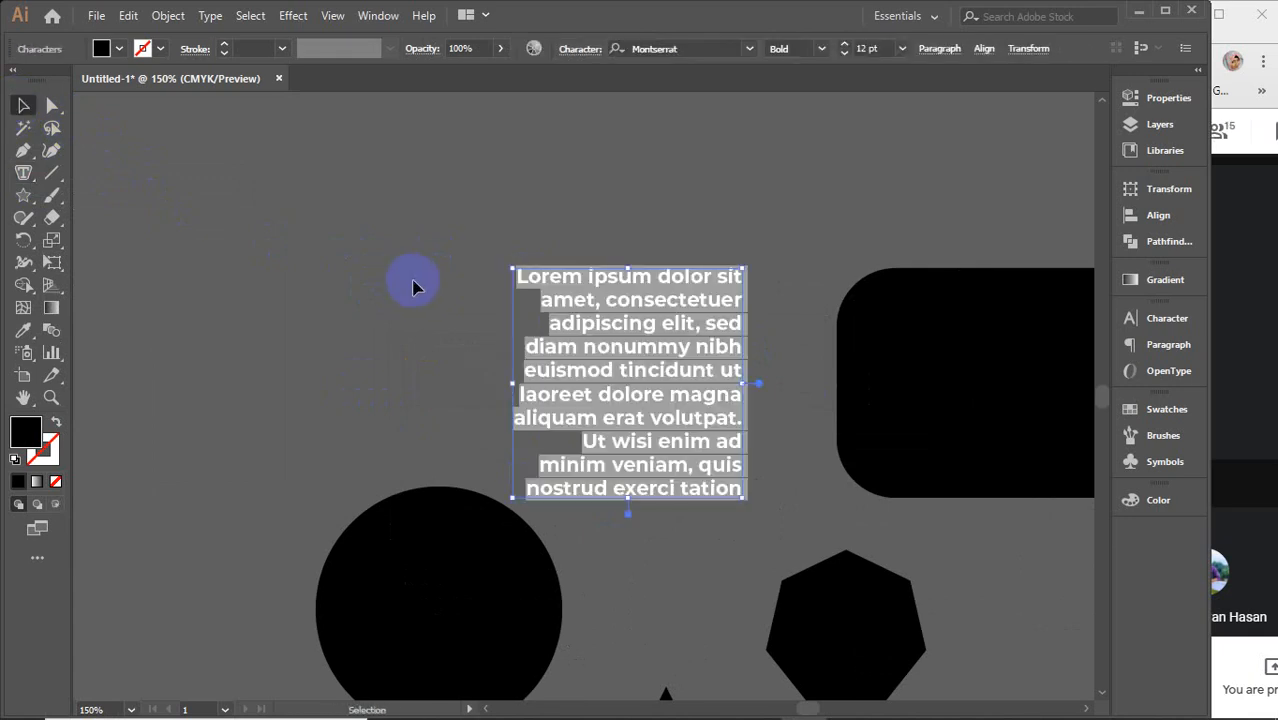
Step: Finish editing the square's text and move the text block slightly upward, farther from the circle
{"action": "left_click", "coordinate": [22, 103]}
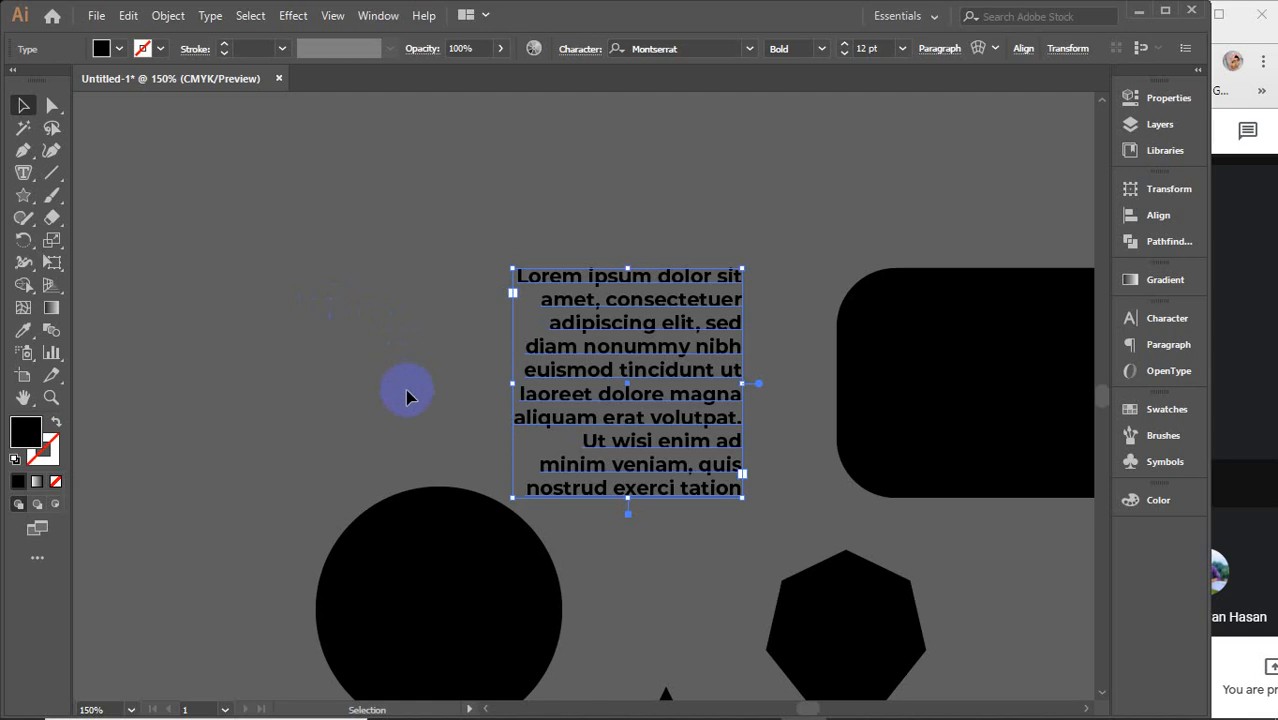
{"action": "left_click_drag", "start_coordinate": [442, 425], "coordinate": [396, 369]}
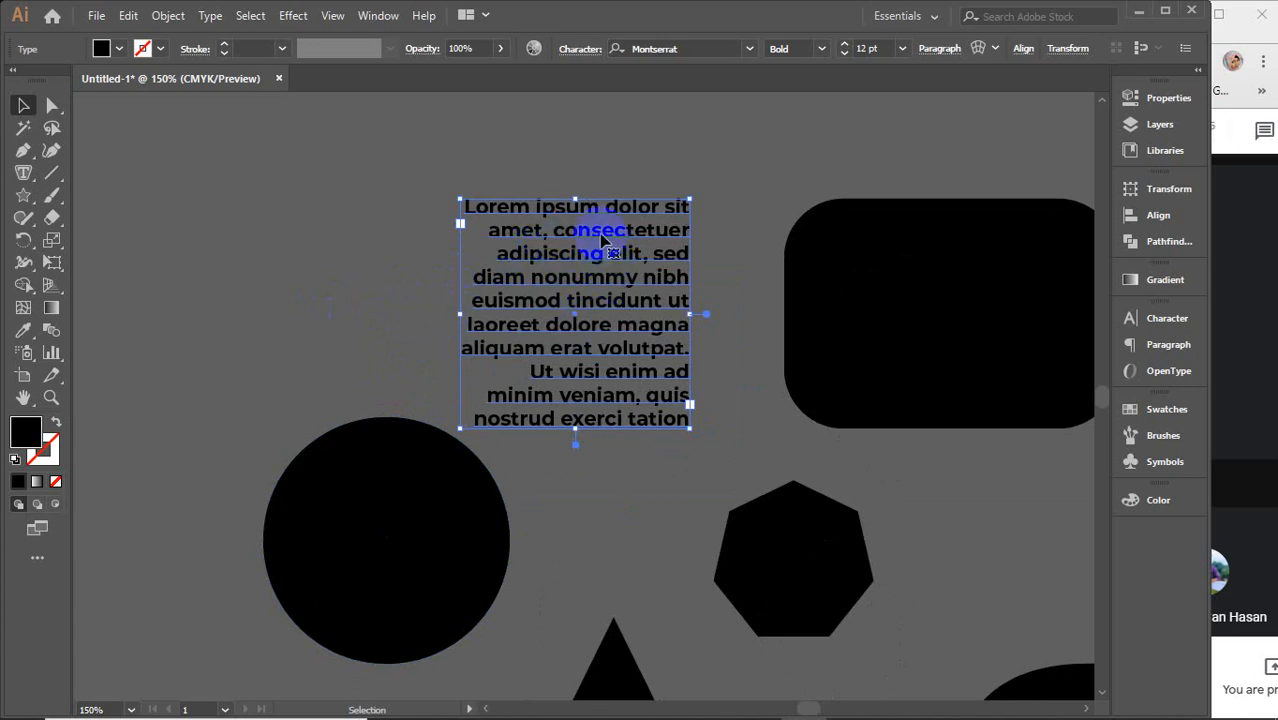
{"action": "left_click_drag", "start_coordinate": [608, 228], "coordinate": [608, 185]}
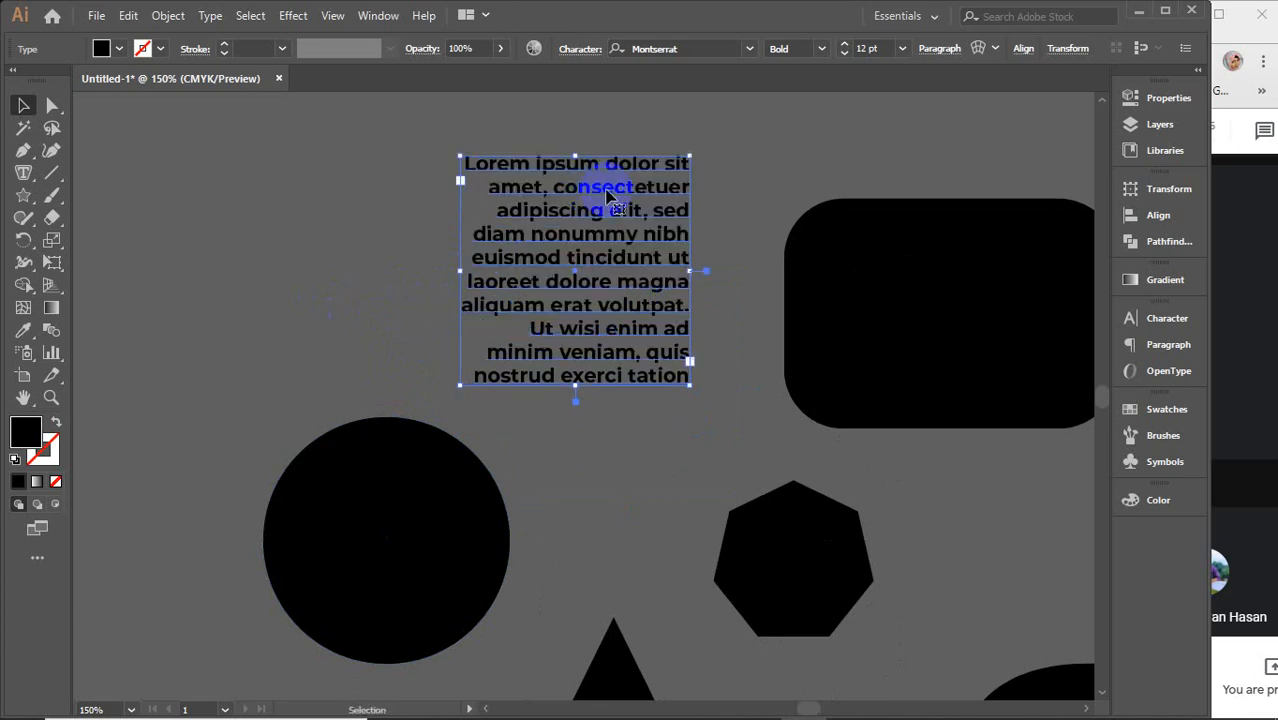
Step: Fill the circle and the rounded rectangle with placeholder area type
{"action": "left_click", "coordinate": [23, 172]}
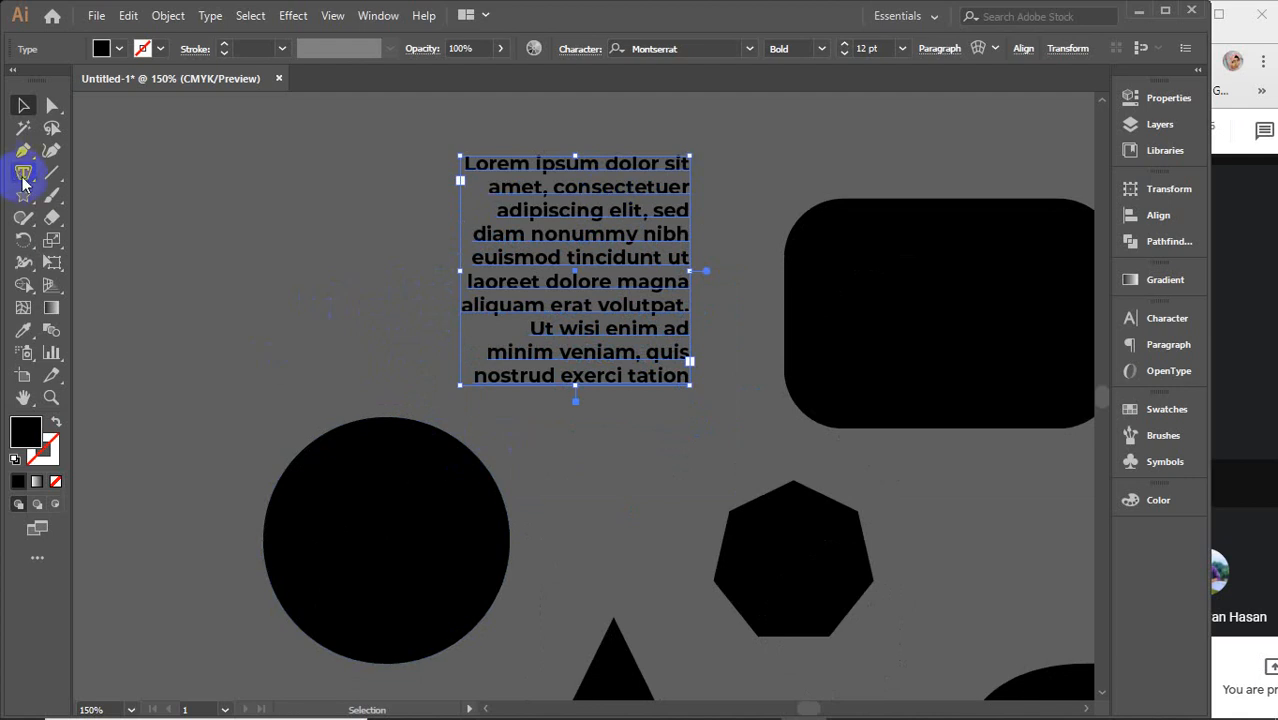
{"action": "left_click", "coordinate": [322, 447]}
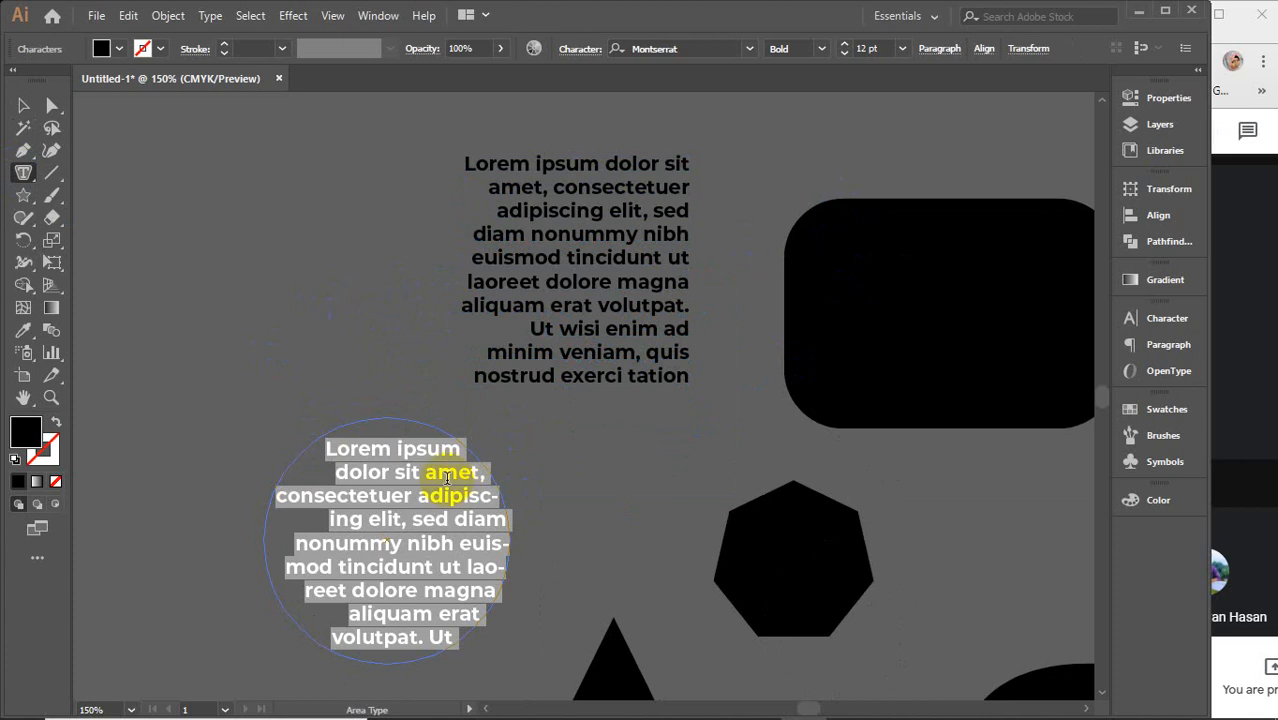
{"action": "left_click", "coordinate": [23, 108]}
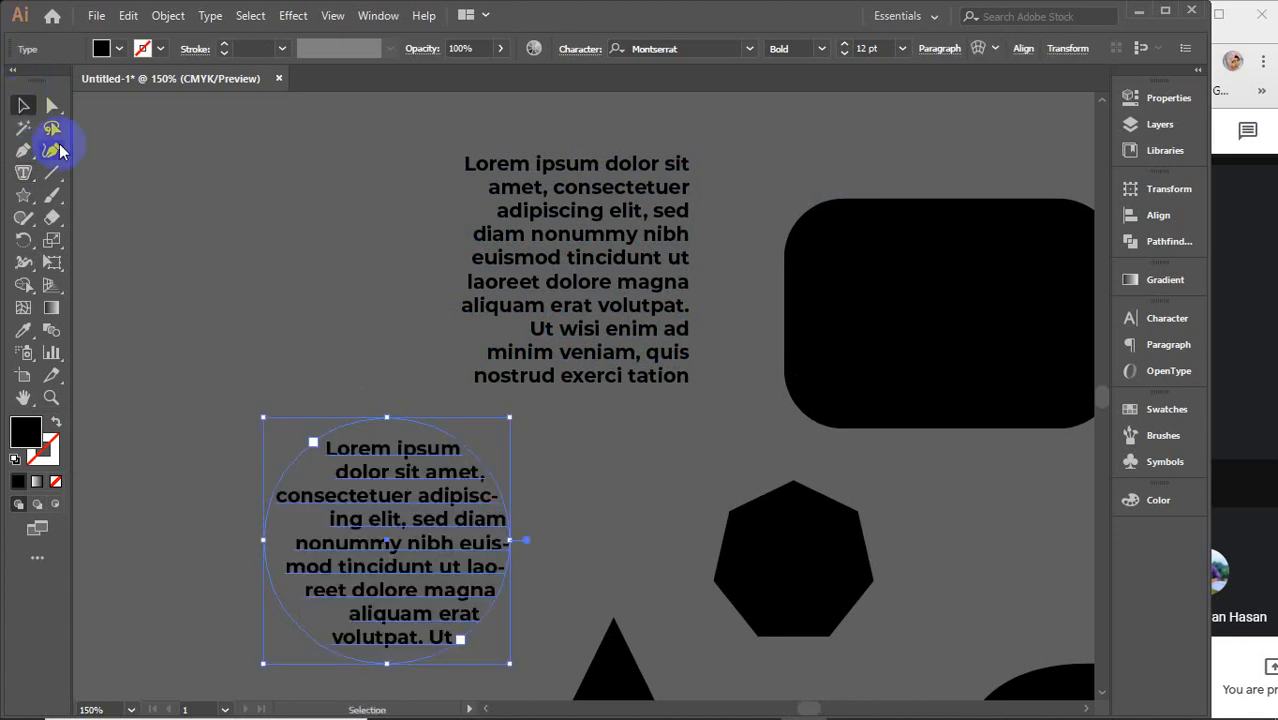
{"action": "left_click", "coordinate": [23, 172]}
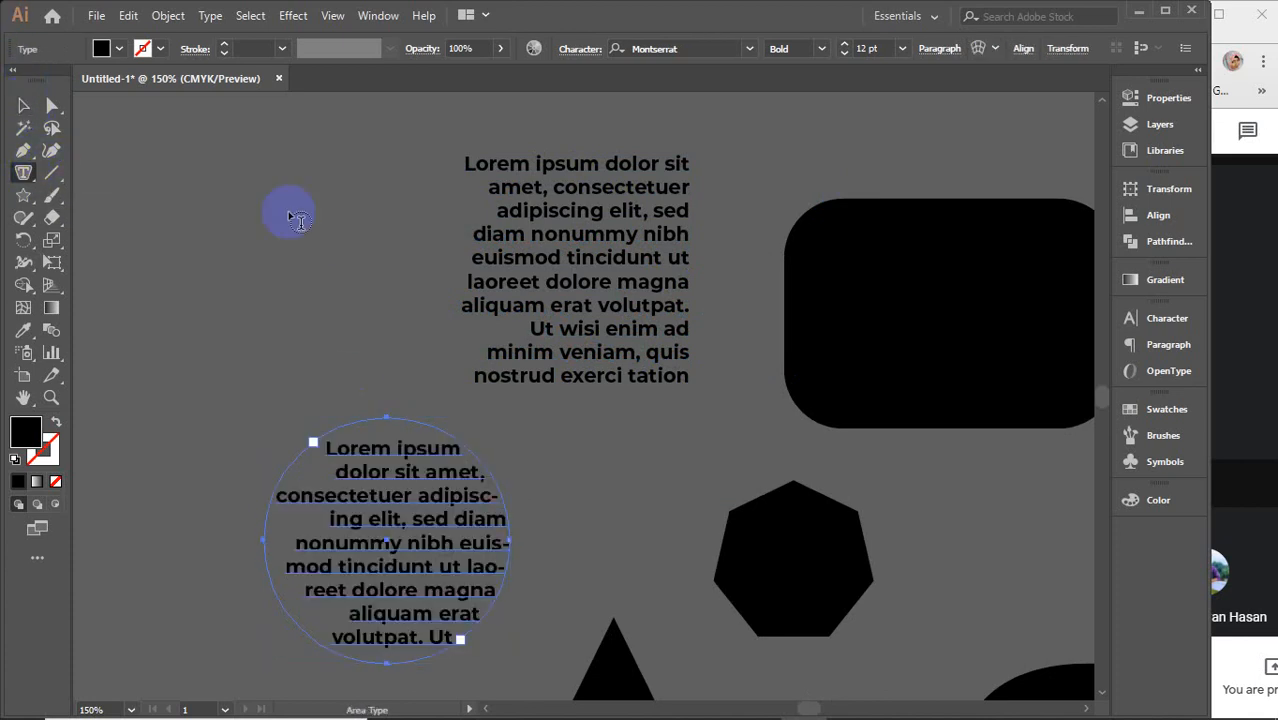
{"action": "left_click", "coordinate": [877, 216]}
{"action": "scroll", "coordinate": [818, 465], "scroll_direction": "down", "scroll_amount": 3}
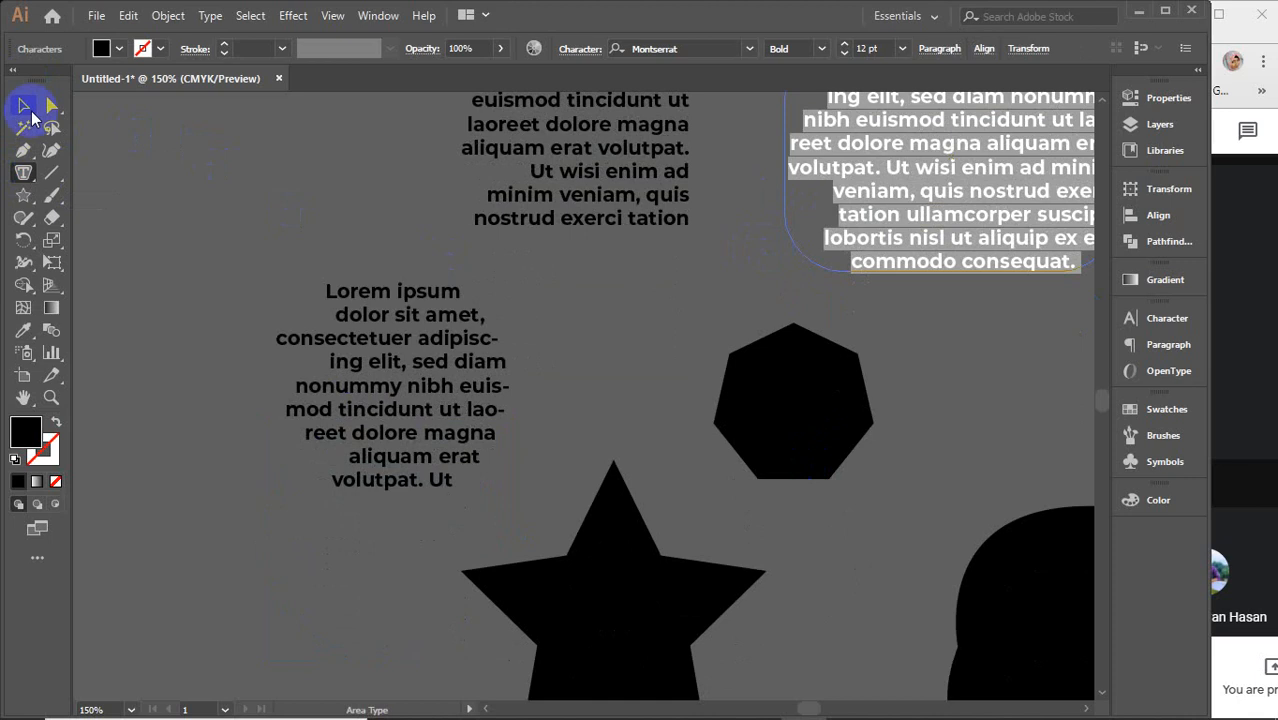
{"action": "left_click", "coordinate": [23, 106]}
Step: Fill the seven-sided polygon with placeholder area type
{"action": "left_click", "coordinate": [23, 172]}
{"action": "left_click", "coordinate": [745, 350]}
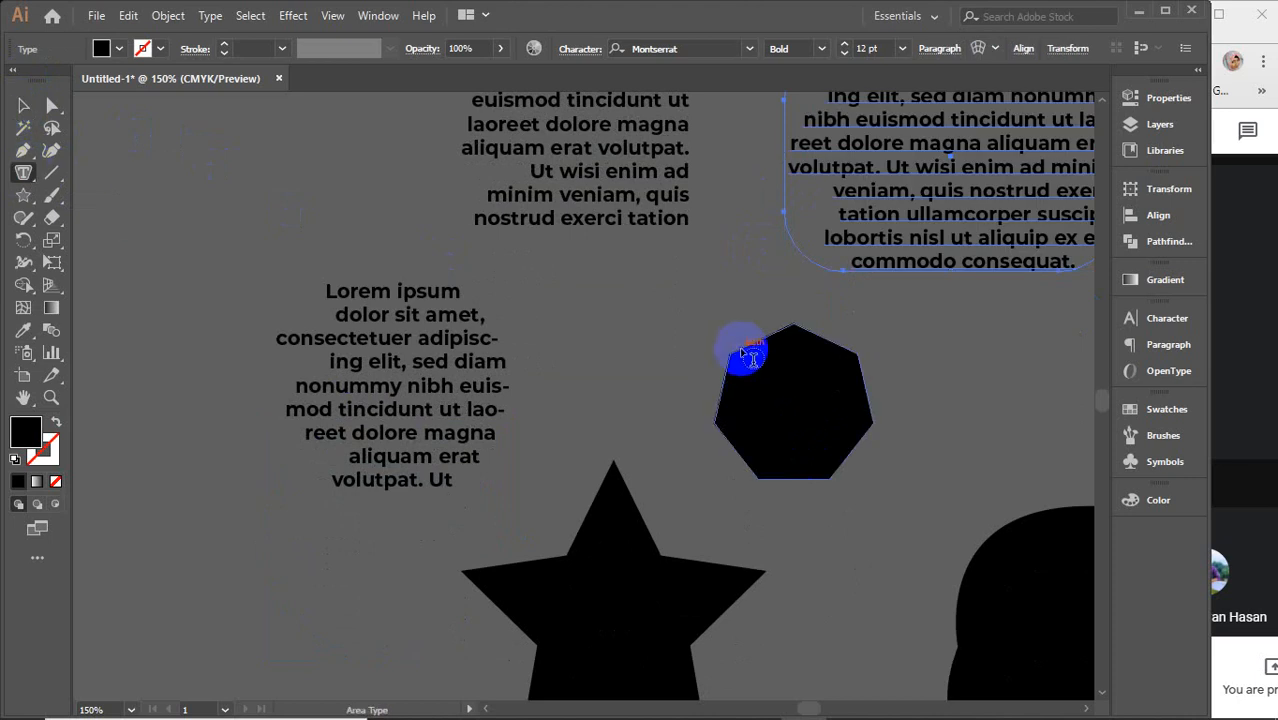
{"action": "left_click", "coordinate": [617, 484]}
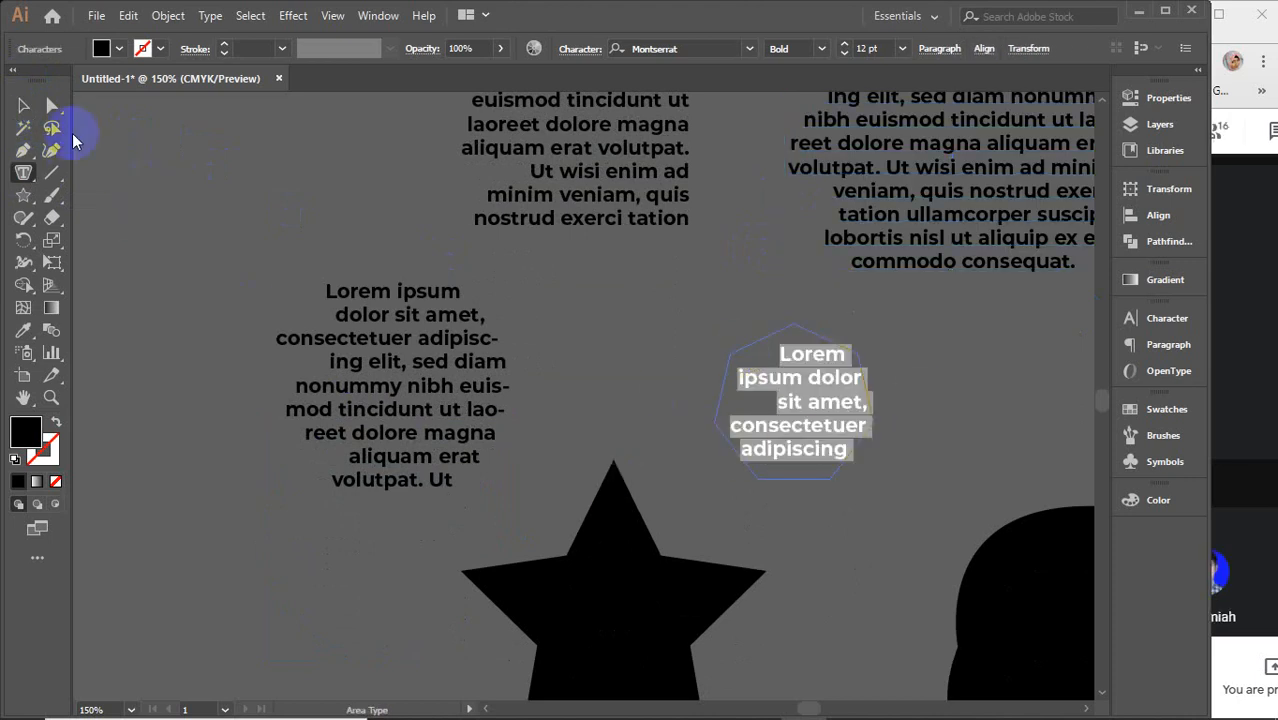
{"action": "left_click", "coordinate": [23, 106]}
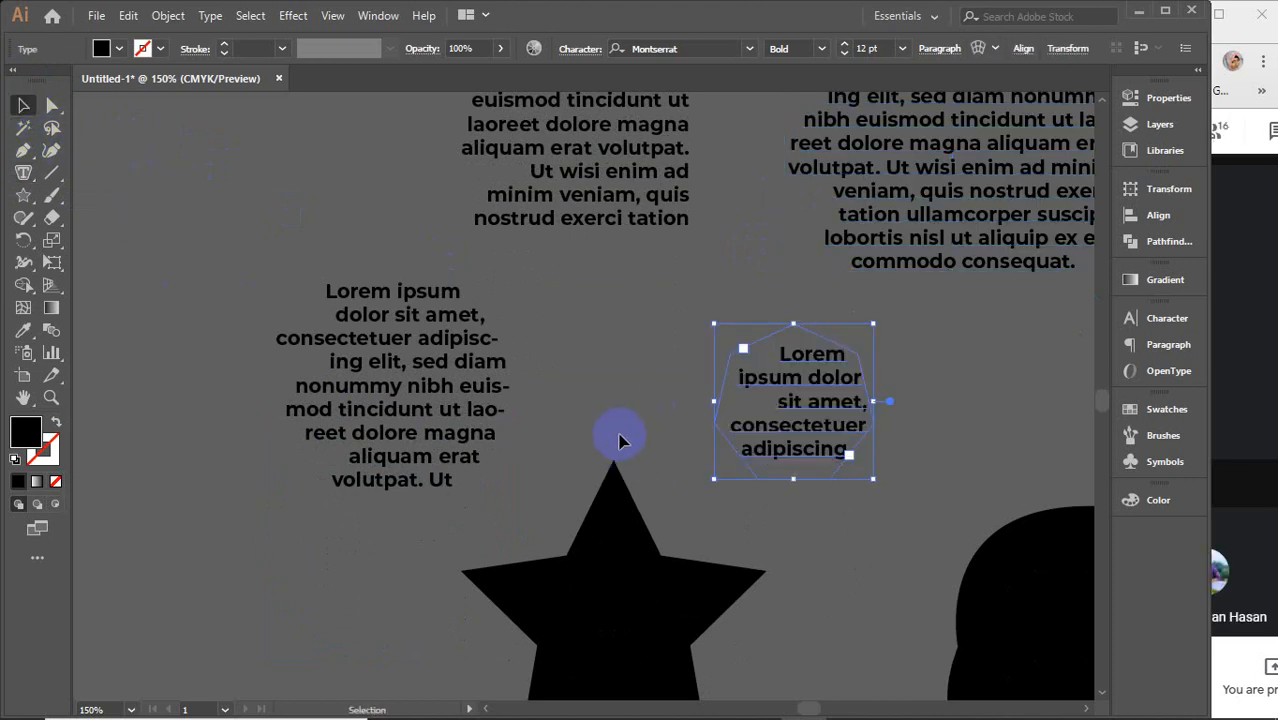
Step: Try a 10 pt font size on the polygon's text, return it to 12 pt, and deselect it
{"action": "scroll", "coordinate": [617, 440], "scroll_direction": "down", "scroll_amount": 3}
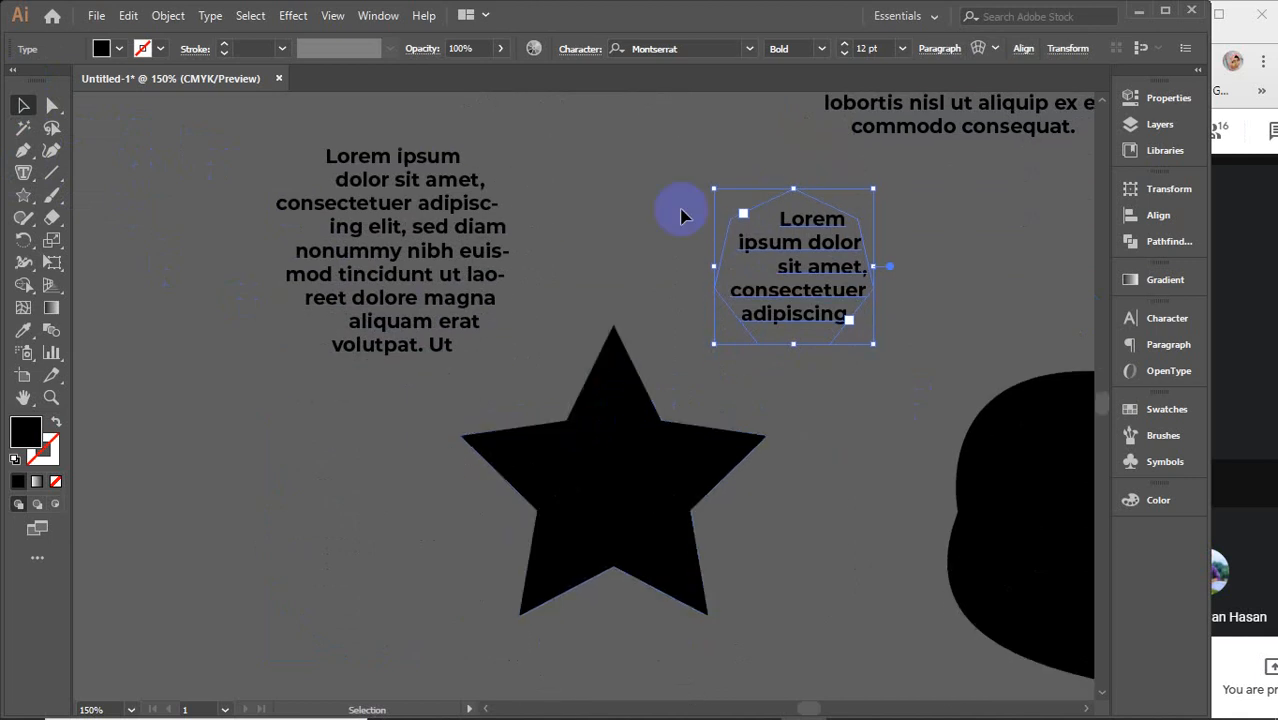
{"action": "left_click", "coordinate": [887, 44]}
{"action": "scroll", "coordinate": [888, 42], "scroll_direction": "down", "scroll_amount": 2}
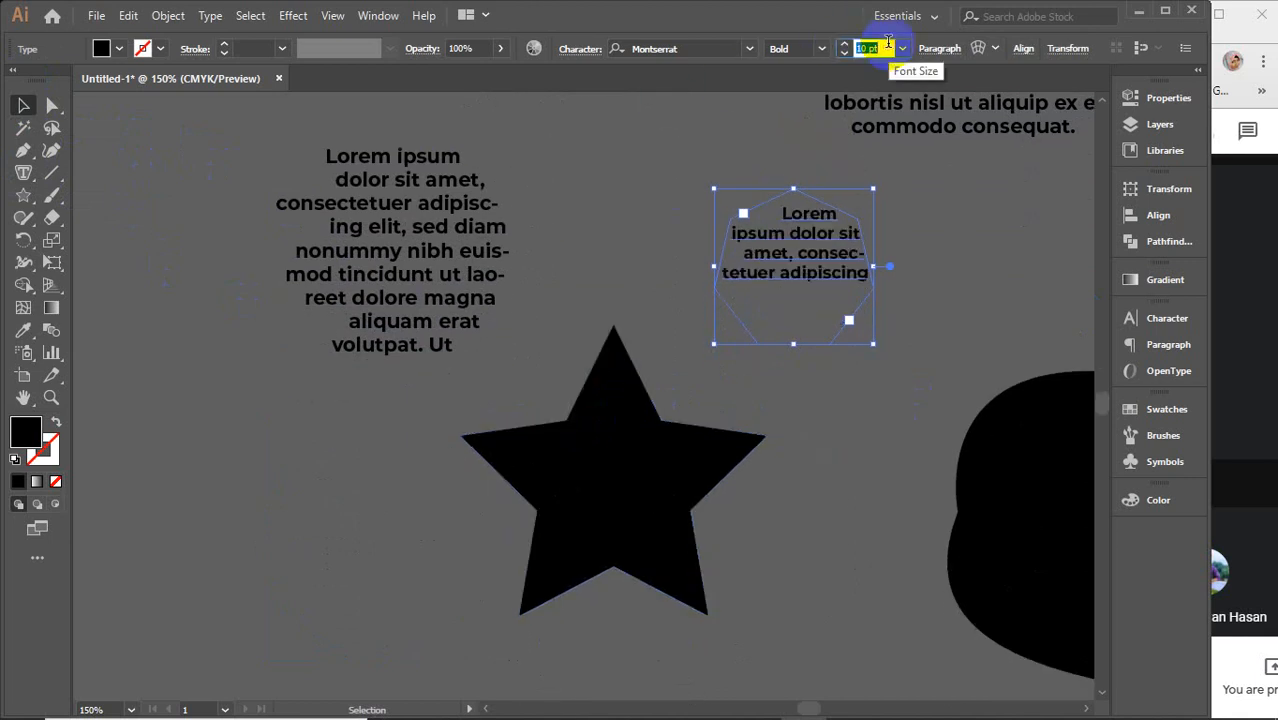
{"action": "scroll", "coordinate": [887, 44], "scroll_direction": "up", "scroll_amount": 2}
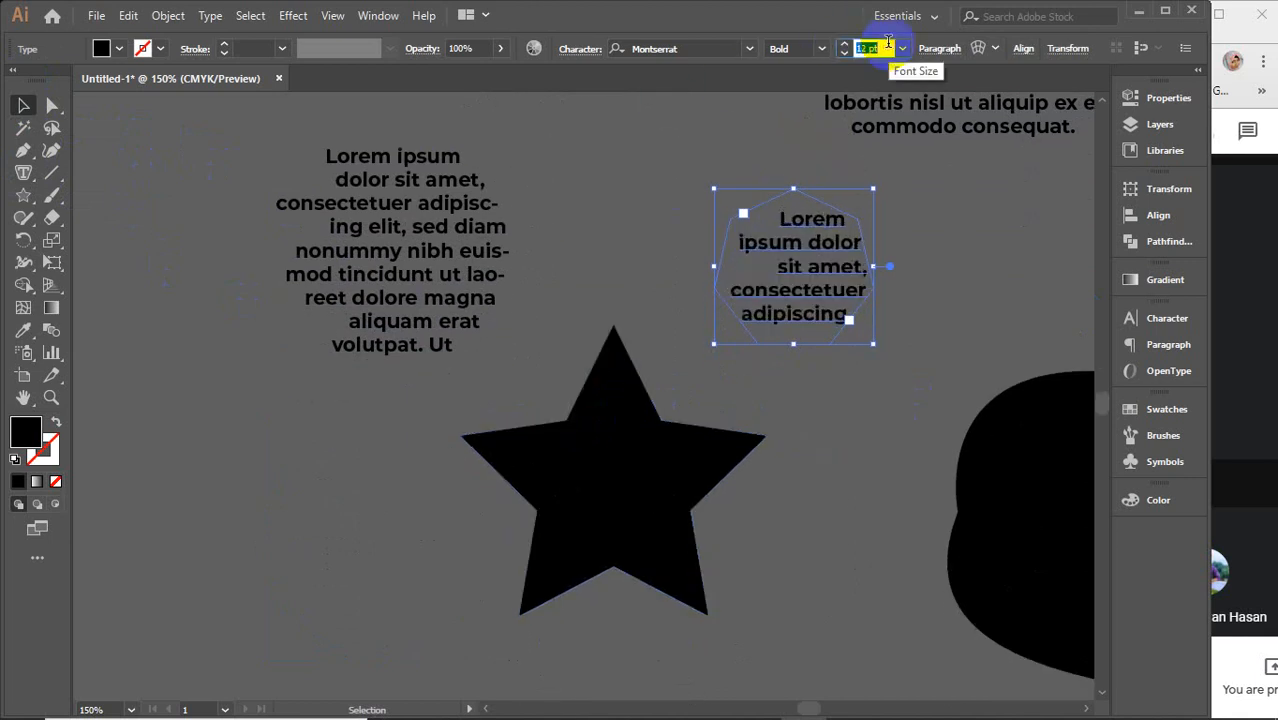
{"action": "left_click", "coordinate": [938, 266]}
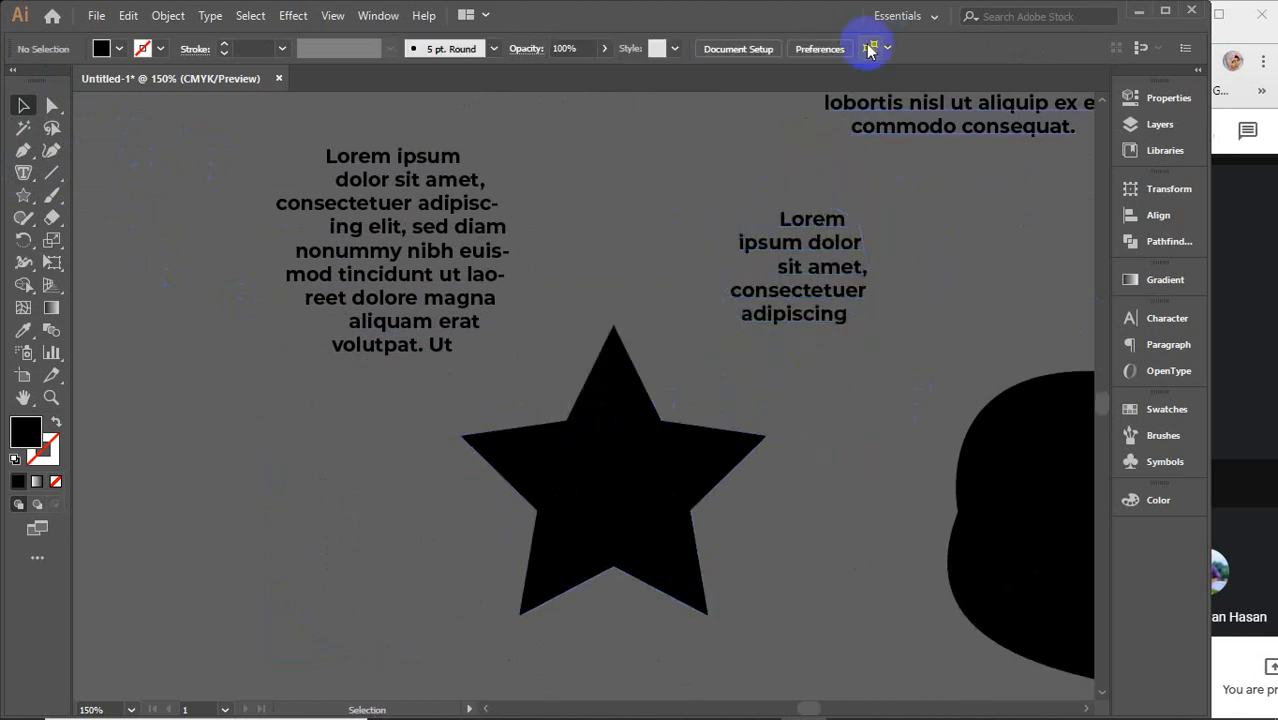
Step: Fill the star and the freeform curved shape with placeholder area type, and deselect the text
{"action": "left_click", "coordinate": [23, 172]}
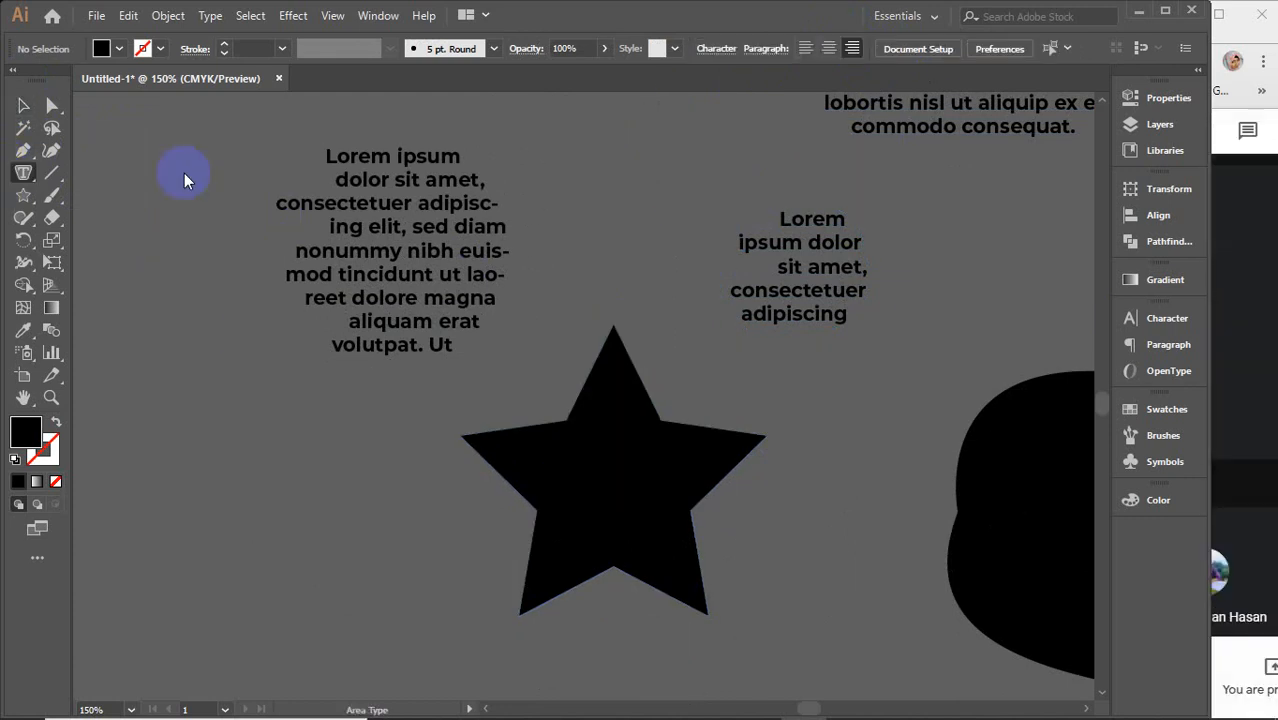
{"action": "left_click", "coordinate": [598, 360]}
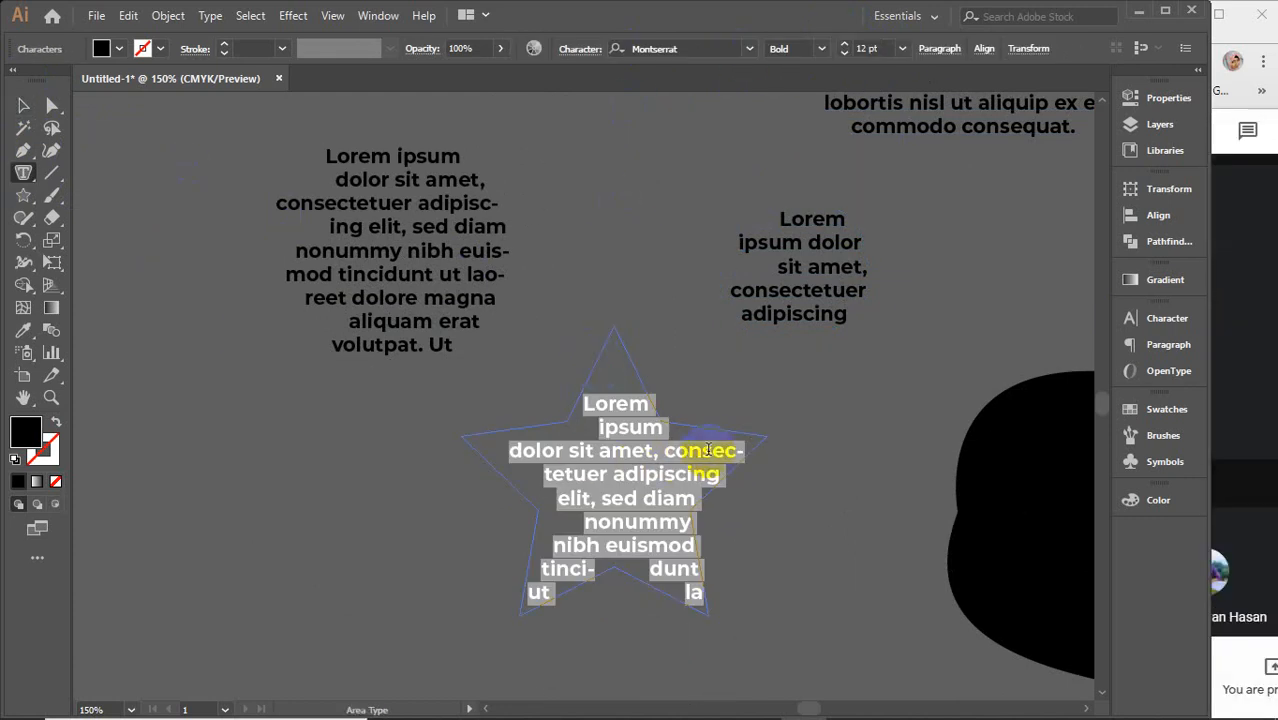
{"action": "scroll", "coordinate": [712, 450], "scroll_direction": "down", "scroll_amount": 3}
{"action": "left_click", "coordinate": [23, 105]}
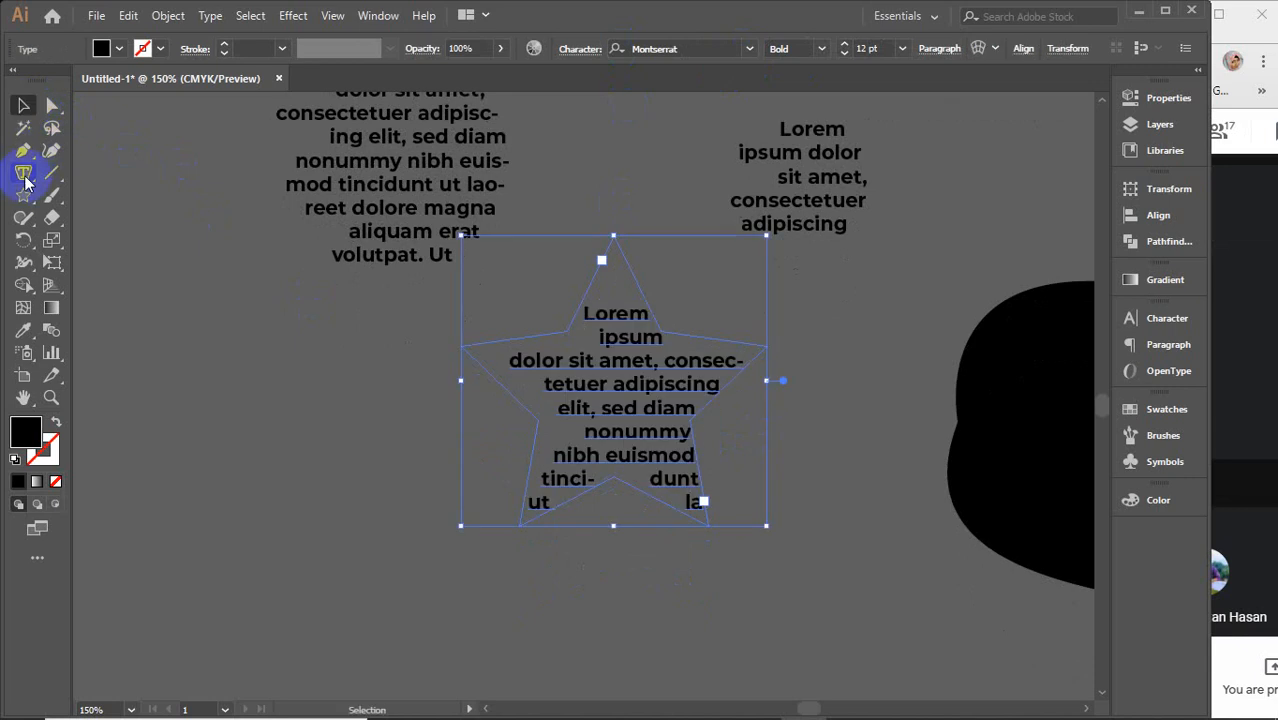
{"action": "left_click", "coordinate": [23, 172]}
{"action": "left_click", "coordinate": [958, 390]}
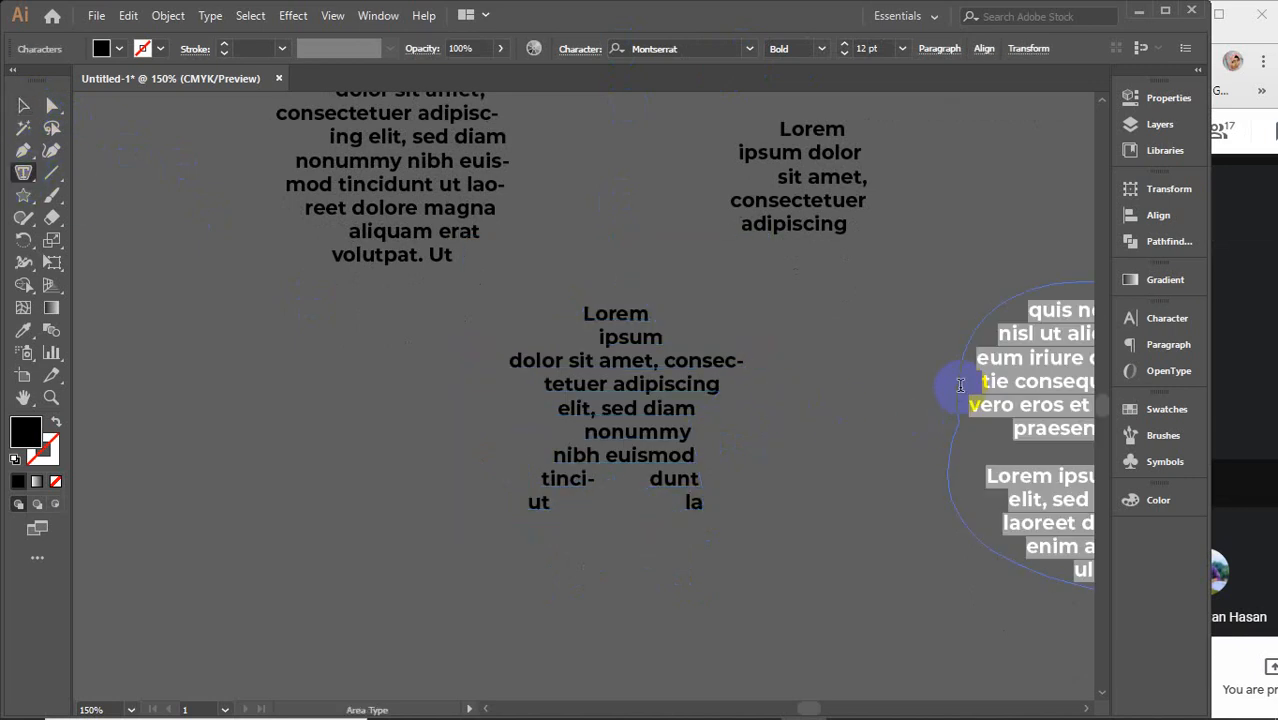
{"action": "left_click", "coordinate": [23, 106]}
{"action": "left_click", "coordinate": [285, 360]}
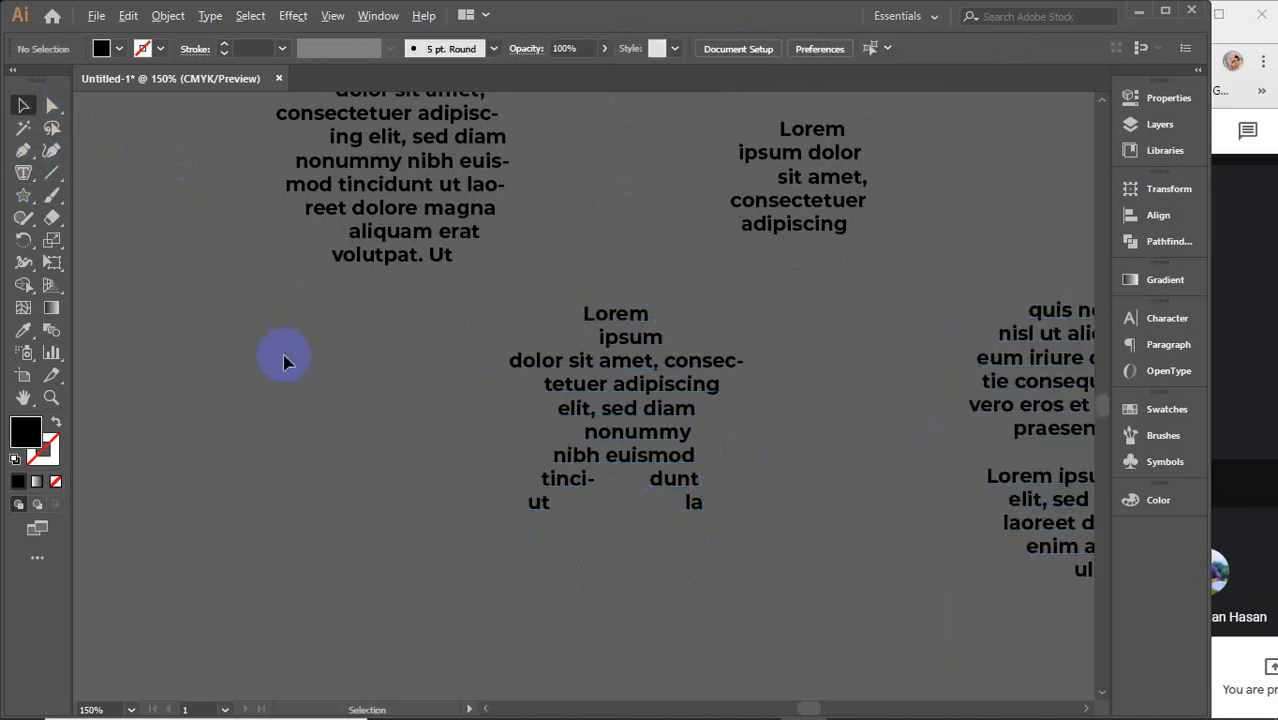
Step: Select all six text-filled shapes, change their text fill to white, and deselect them
{"action": "key", "text": "ctrl+minus"}
{"action": "key", "text": "ctrl+minus"}
{"action": "left_click_drag", "start_coordinate": [285, 360], "coordinate": [328, 477]}
{"action": "left_click_drag", "start_coordinate": [308, 200], "coordinate": [860, 600]}
{"action": "left_click", "coordinate": [119, 48]}
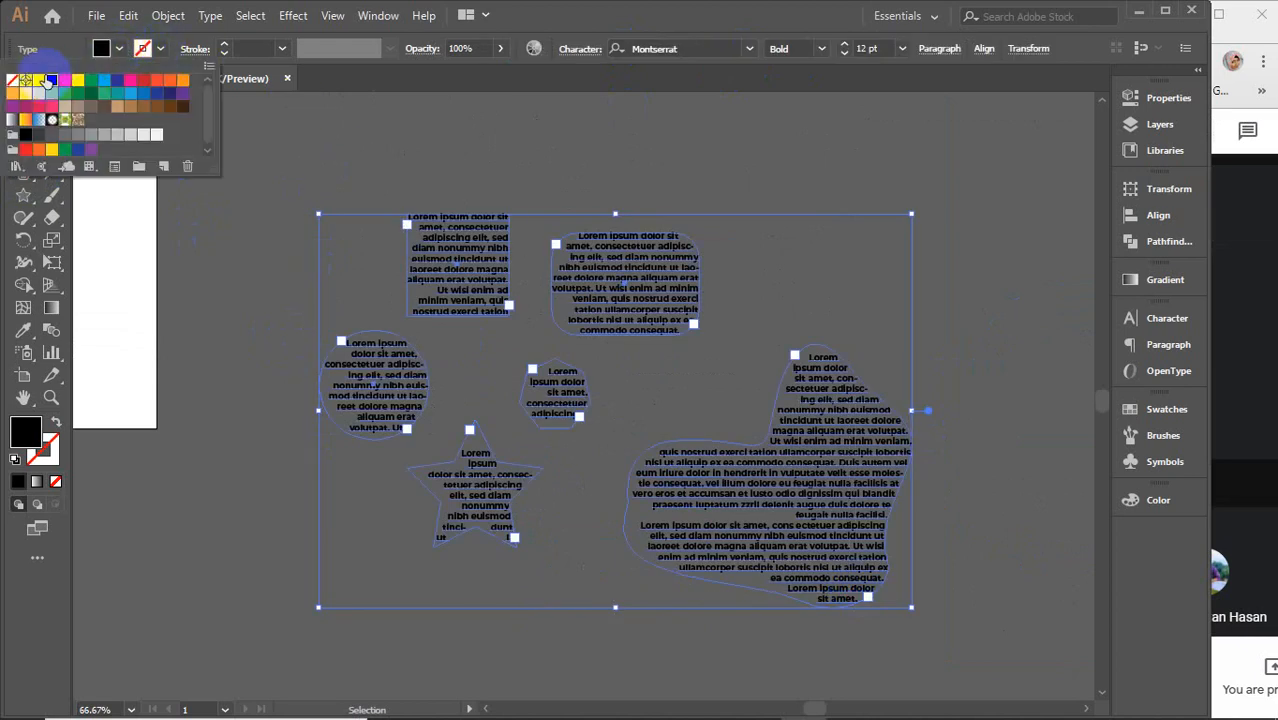
{"action": "left_click", "coordinate": [48, 81]}
{"action": "left_click", "coordinate": [342, 150]}
{"action": "left_click", "coordinate": [342, 150]}
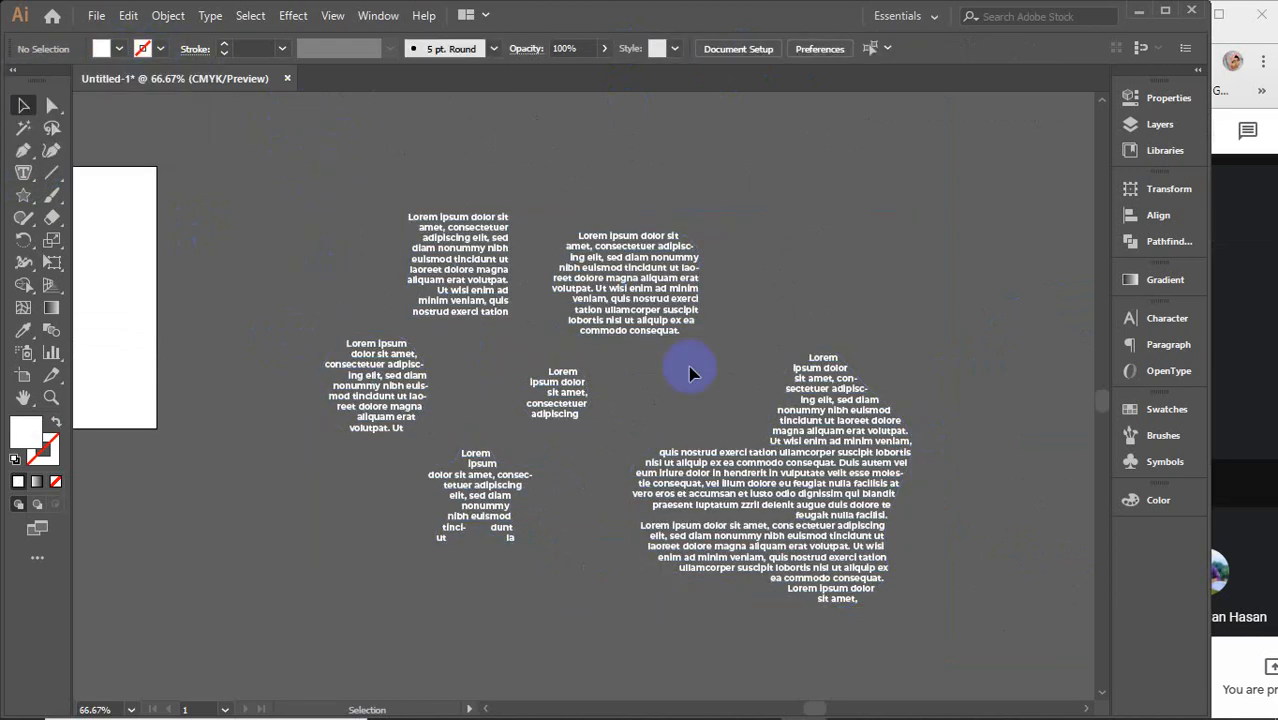
Step: Justify the square text block with its last line aligned left
{"action": "scroll", "coordinate": [571, 422], "scroll_direction": "up", "scroll_amount": 1}
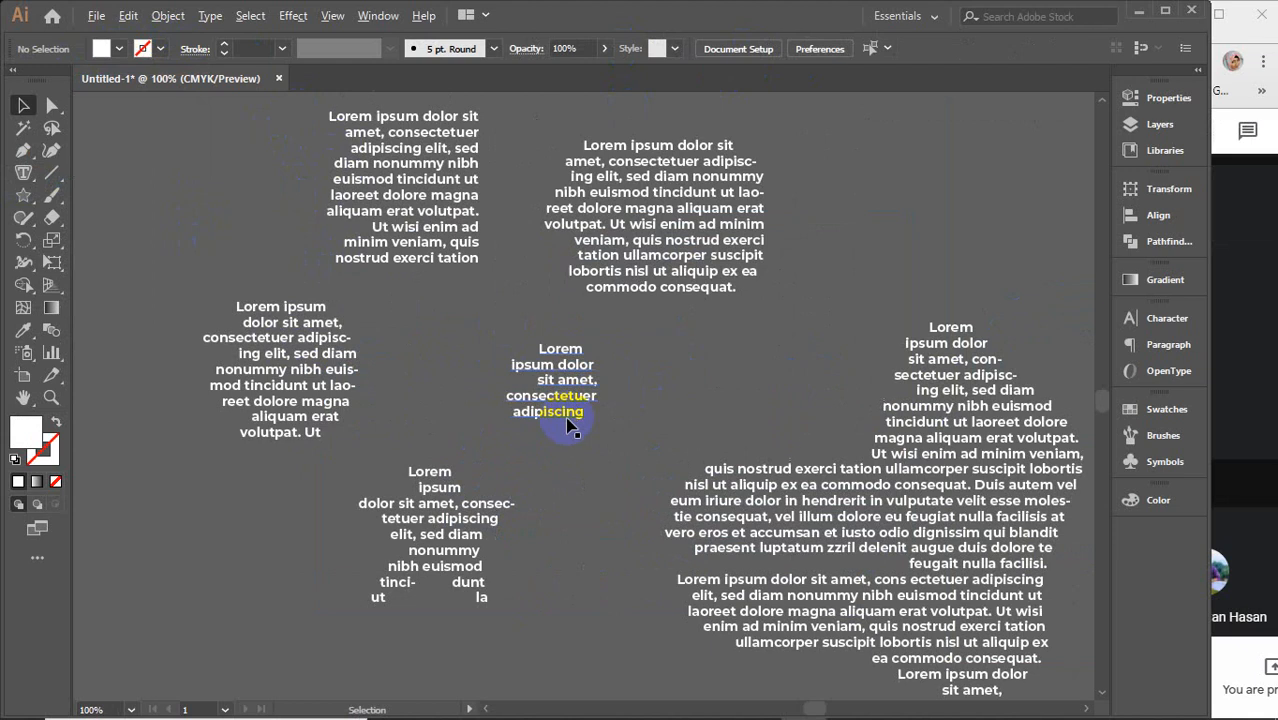
{"action": "scroll", "coordinate": [571, 422], "scroll_direction": "down", "scroll_amount": 1}
{"action": "scroll", "coordinate": [657, 395], "scroll_direction": "down", "scroll_amount": 1}
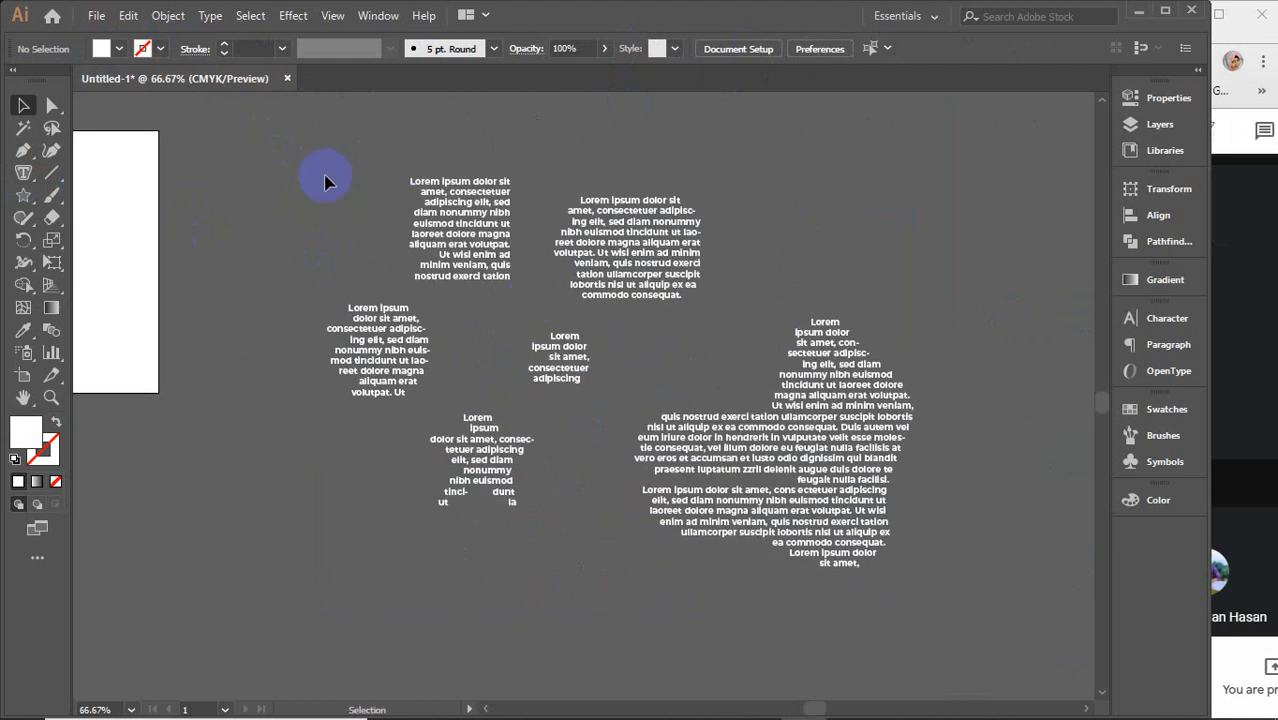
{"action": "left_click", "coordinate": [425, 185]}
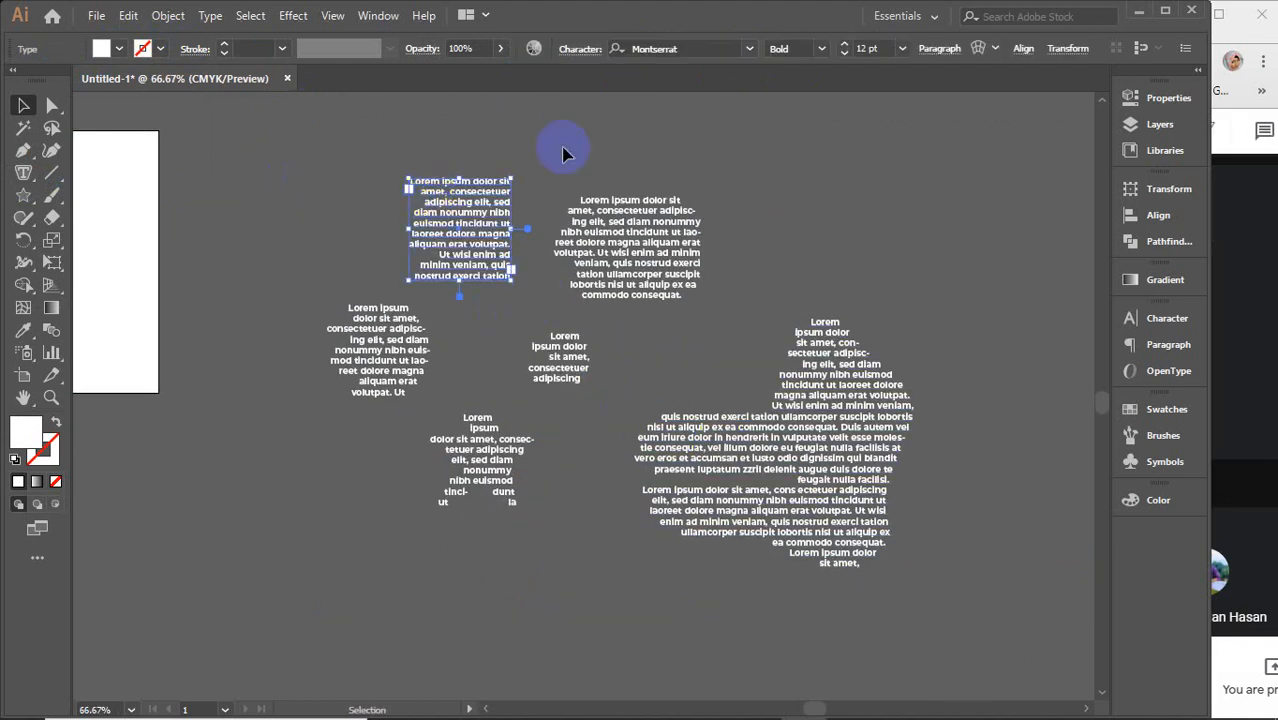
{"action": "left_click", "coordinate": [1167, 344]}
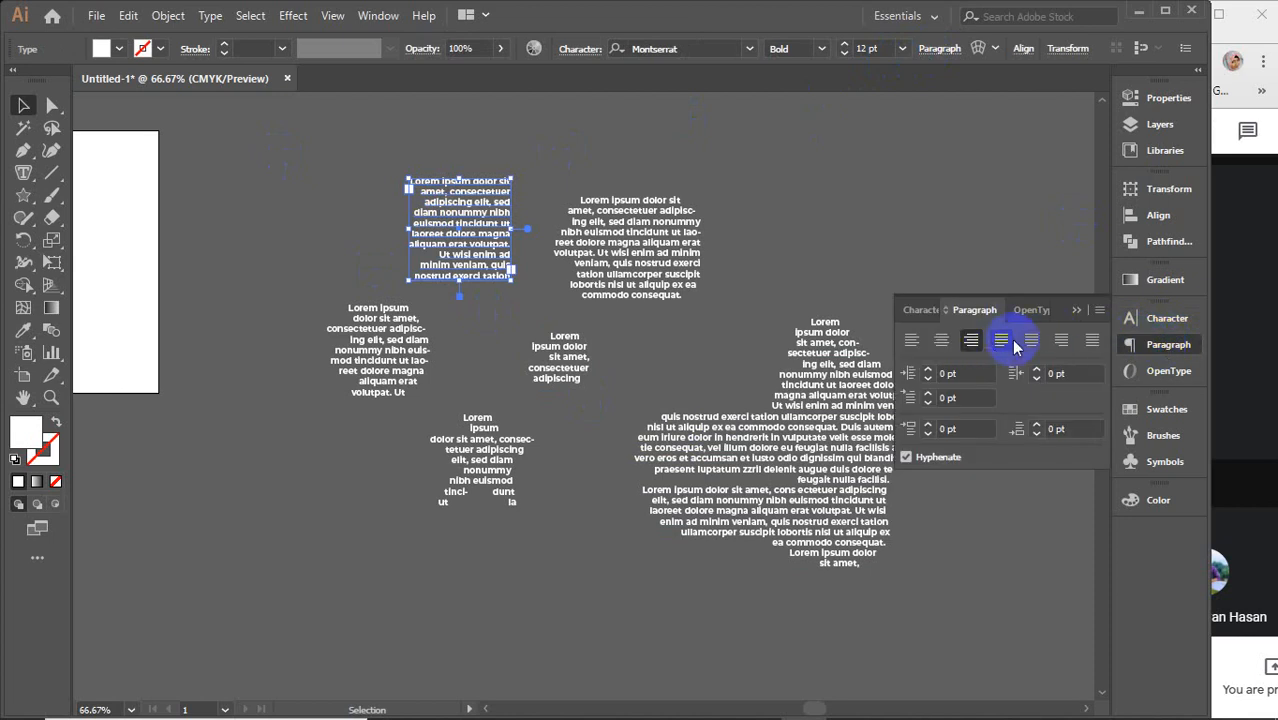
{"action": "left_click", "coordinate": [1001, 341]}
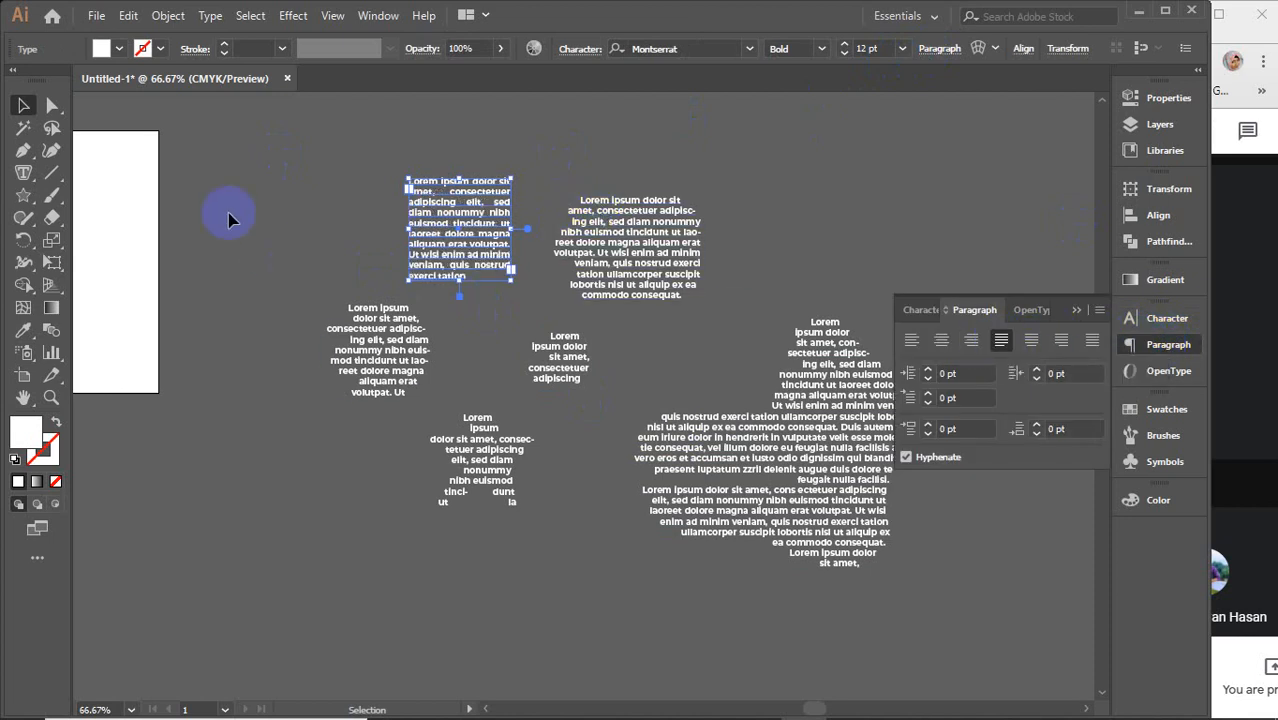
Step: Justify the text in all six text-filled shapes with the last line aligned left, and deselect them
{"action": "key", "text": "ctrl+a"}
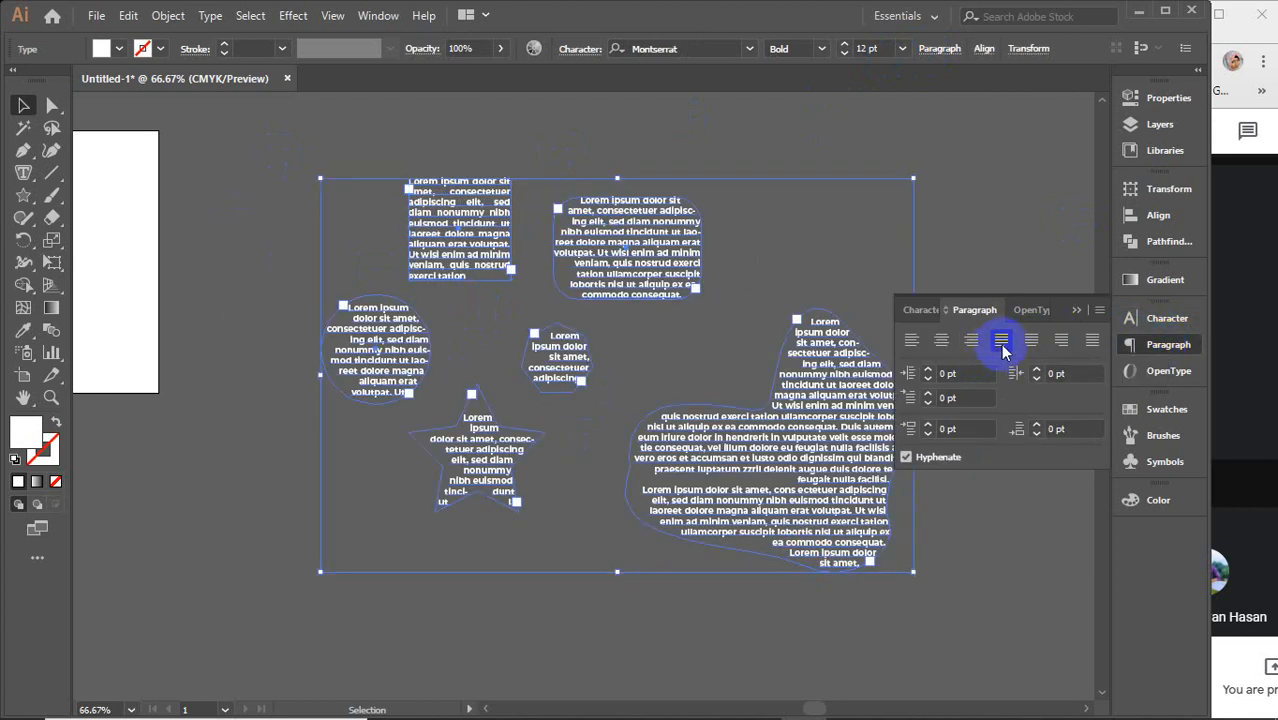
{"action": "left_click", "coordinate": [1001, 341]}
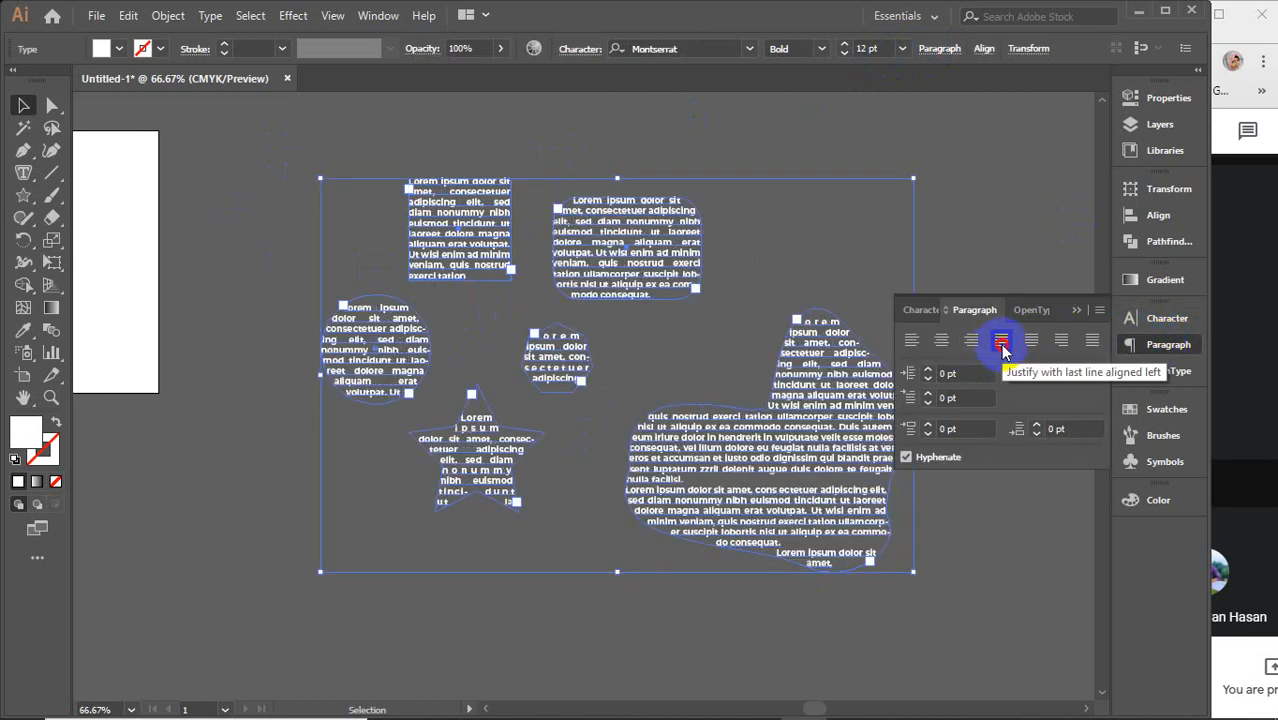
{"action": "left_click", "coordinate": [1075, 310]}
{"action": "left_click", "coordinate": [935, 231]}
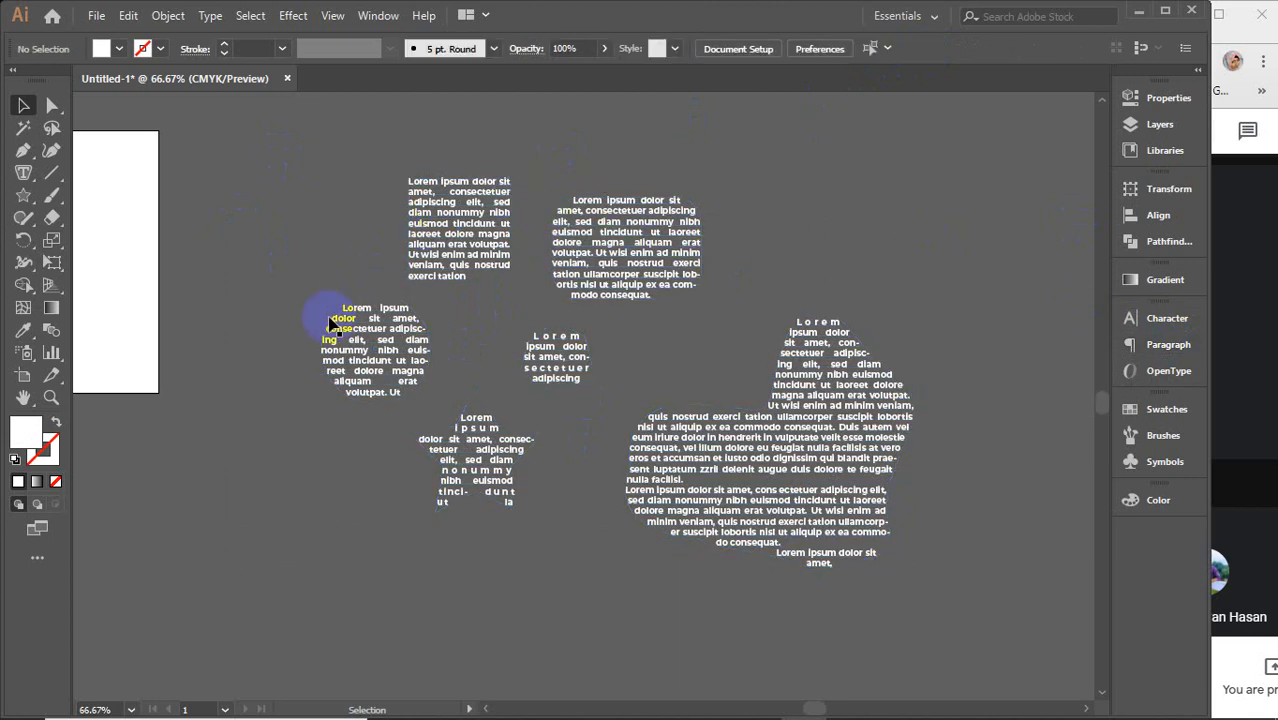
{"action": "left_click", "coordinate": [574, 356]}
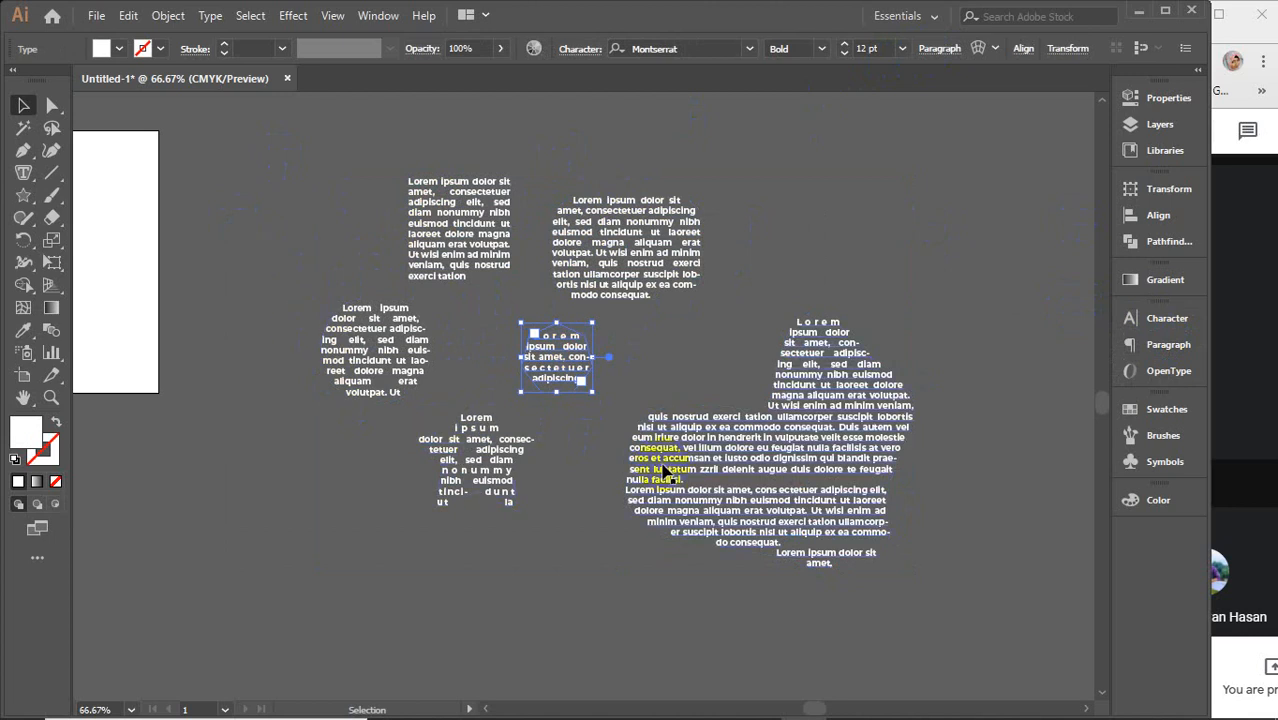
{"action": "left_click", "coordinate": [862, 240]}
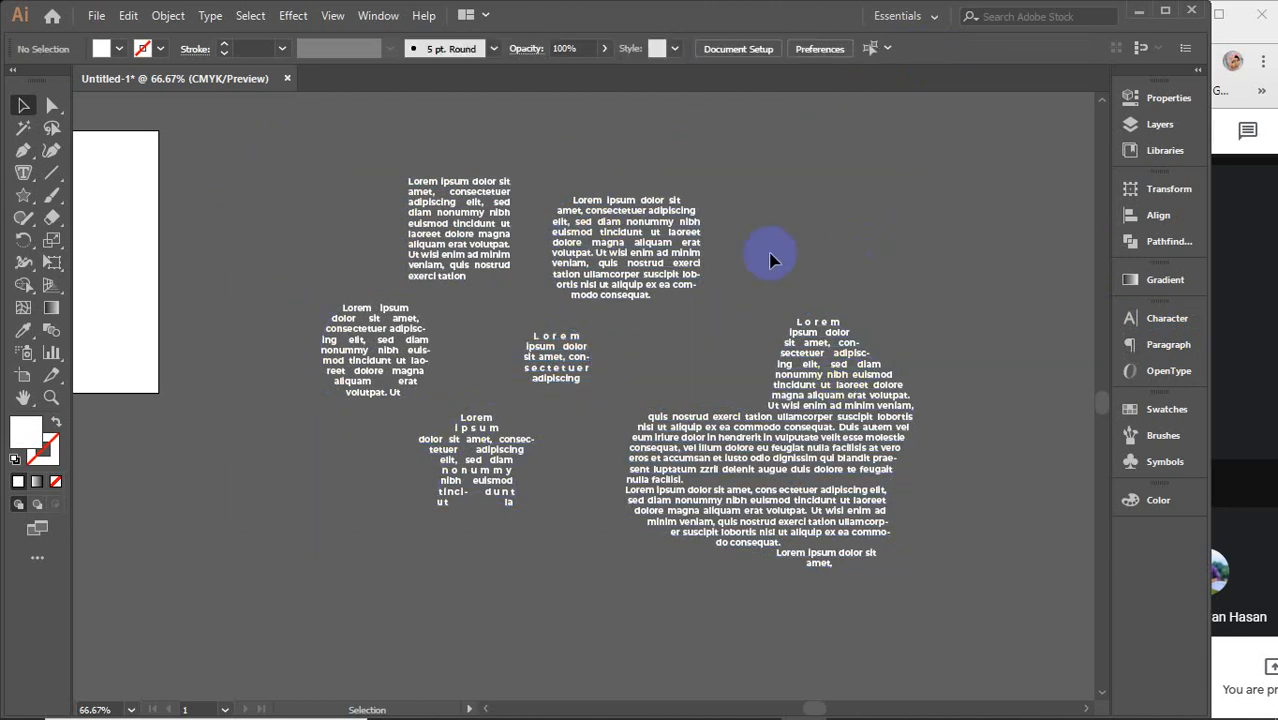
{"action": "left_click", "coordinate": [22, 195]}
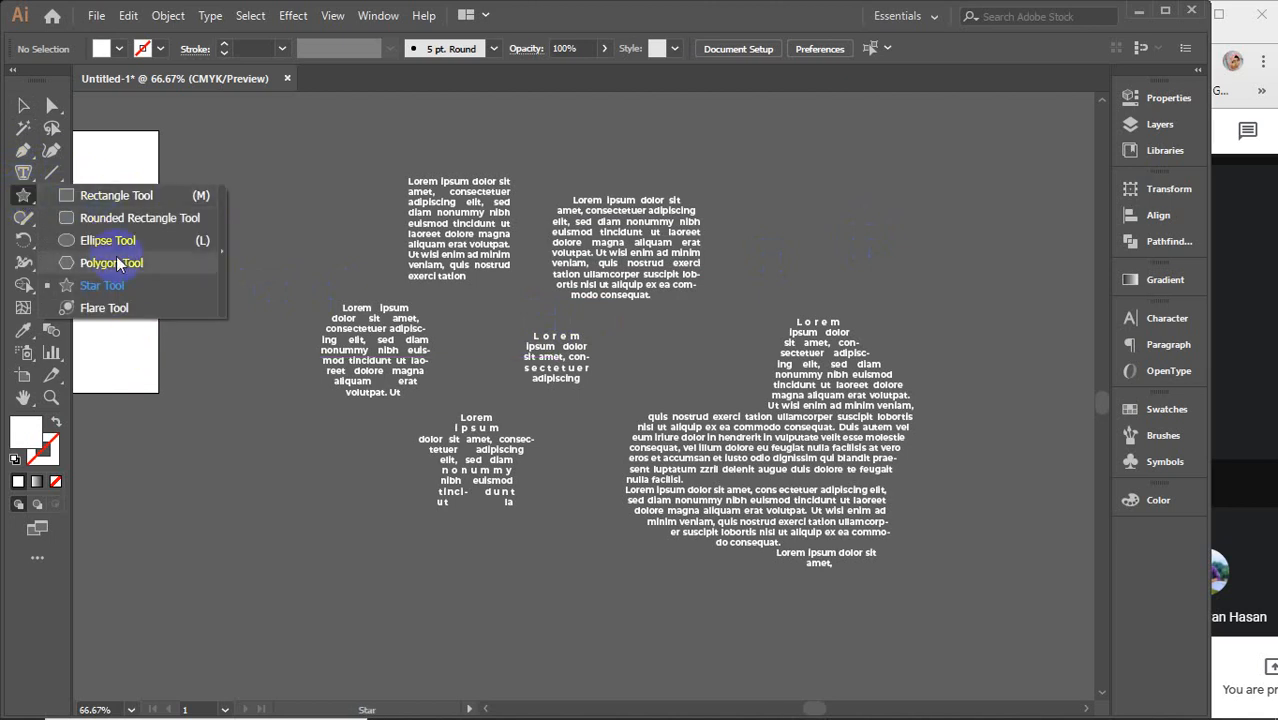
{"action": "left_click", "coordinate": [22, 172]}
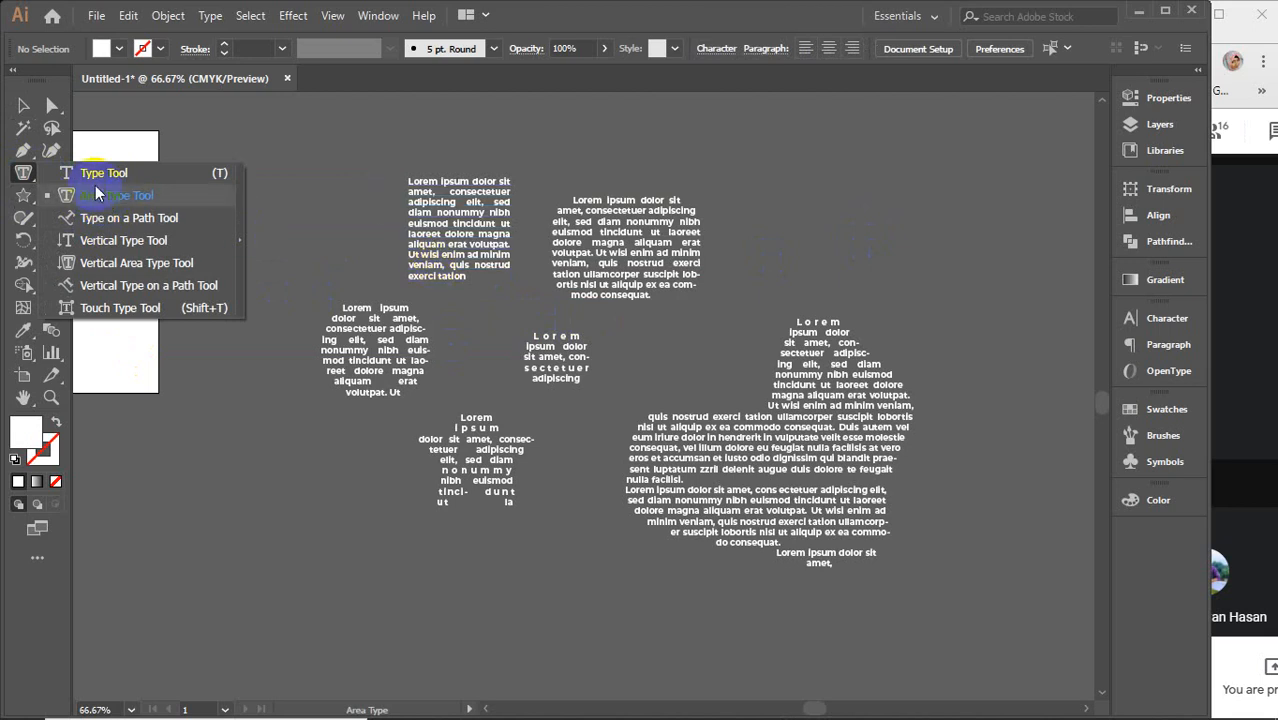
{"action": "left_click", "coordinate": [22, 108]}
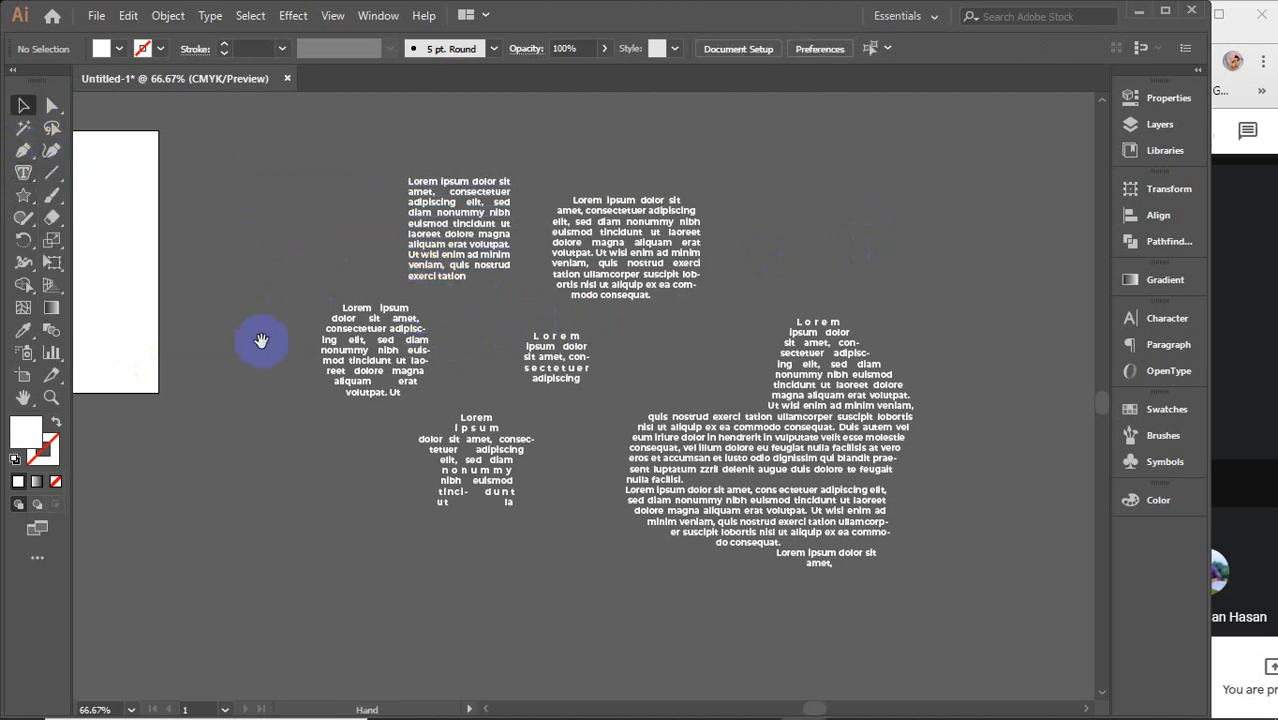
{"action": "left_click_drag", "start_coordinate": [262, 342], "coordinate": [562, 296]}
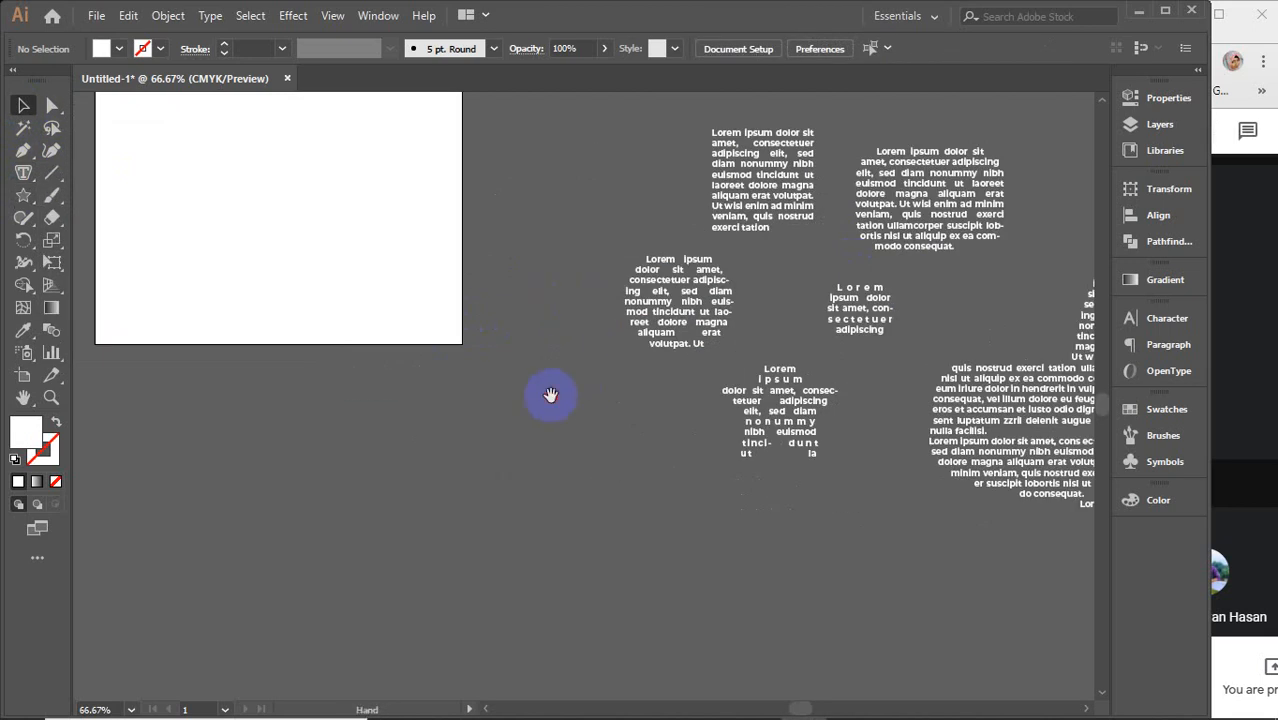
{"action": "left_click_drag", "start_coordinate": [550, 395], "coordinate": [485, 331]}
Step: Switch from the Area Type tool to the standard Type tool
{"action": "left_click", "coordinate": [23, 173]}
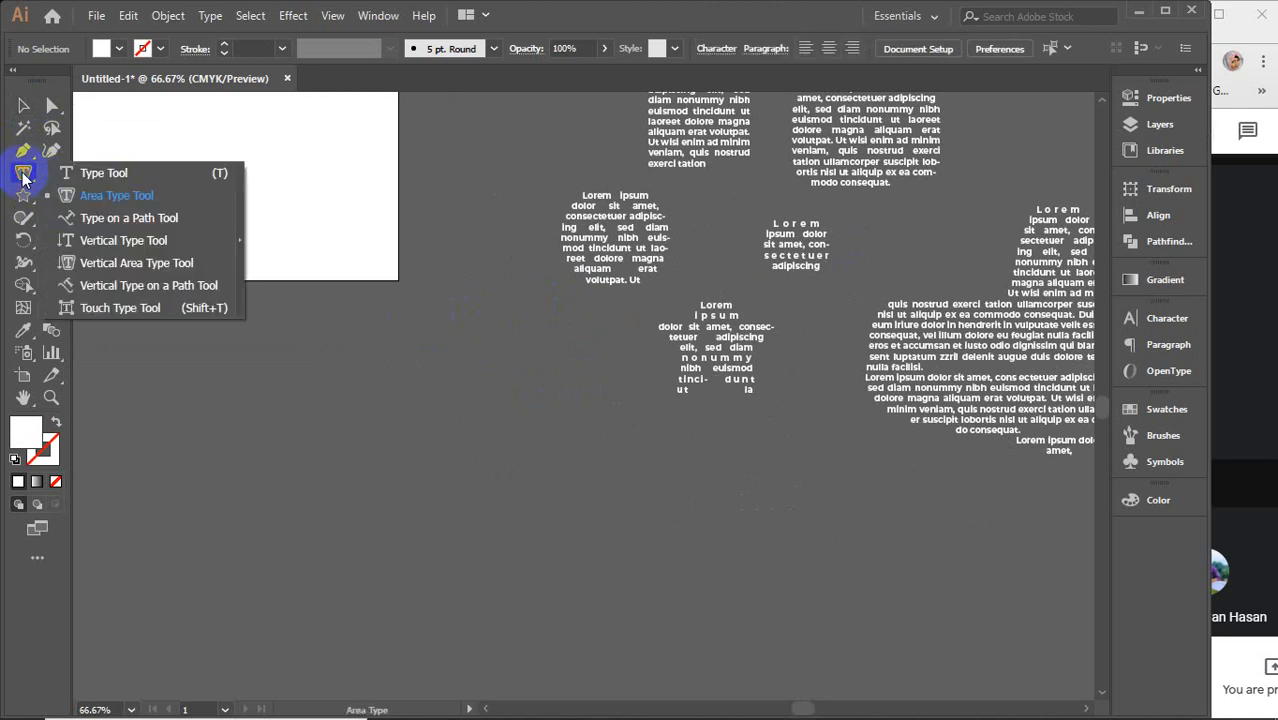
{"action": "left_click", "coordinate": [86, 178]}
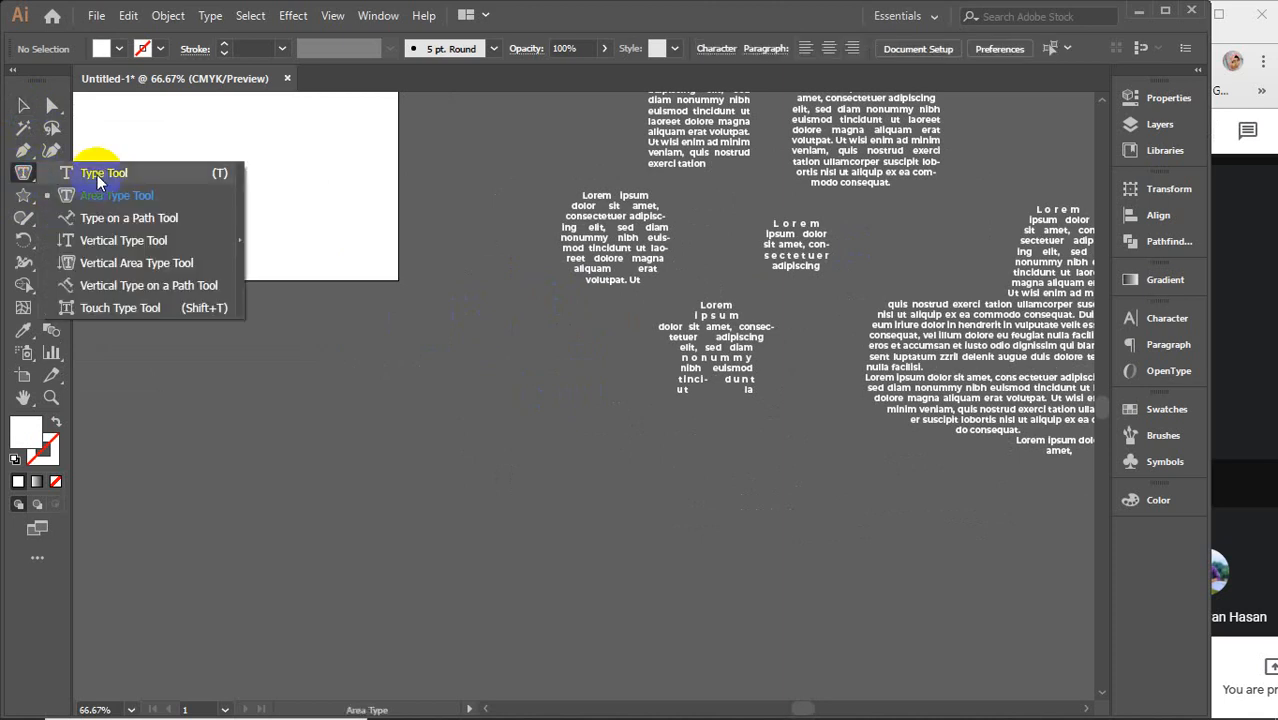
{"action": "left_click", "coordinate": [97, 177]}
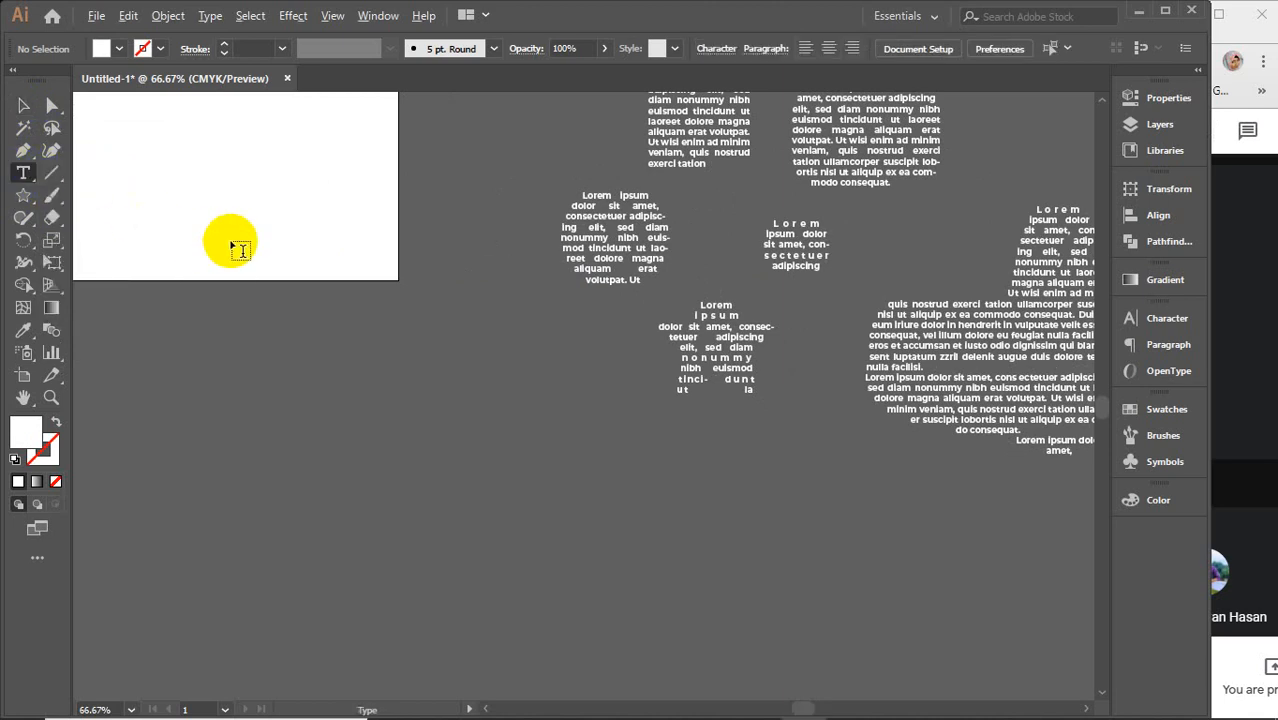
Step: Move all six black shapes from above the artboard to the far side of the white text-filled shapes, and deselect them
{"action": "scroll", "coordinate": [232, 248], "scroll_direction": "down", "scroll_amount": 2}
{"action": "left_click_drag", "start_coordinate": [217, 191], "coordinate": [568, 551]}
{"action": "key", "text": "v"}
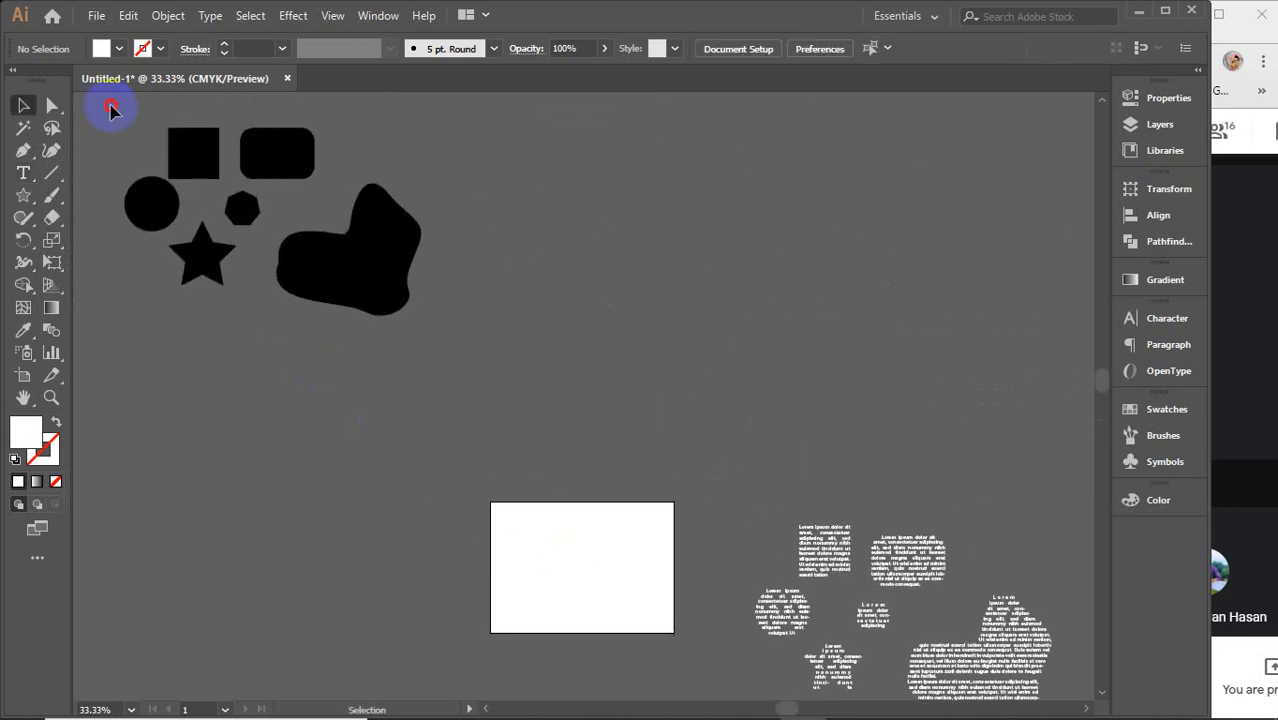
{"action": "left_click_drag", "start_coordinate": [108, 108], "coordinate": [397, 328]}
{"action": "scroll", "coordinate": [542, 387], "scroll_direction": "down", "scroll_amount": 2}
{"action": "left_click_drag", "start_coordinate": [371, 166], "coordinate": [691, 688]}
{"action": "left_click_drag", "start_coordinate": [750, 571], "coordinate": [431, 342]}
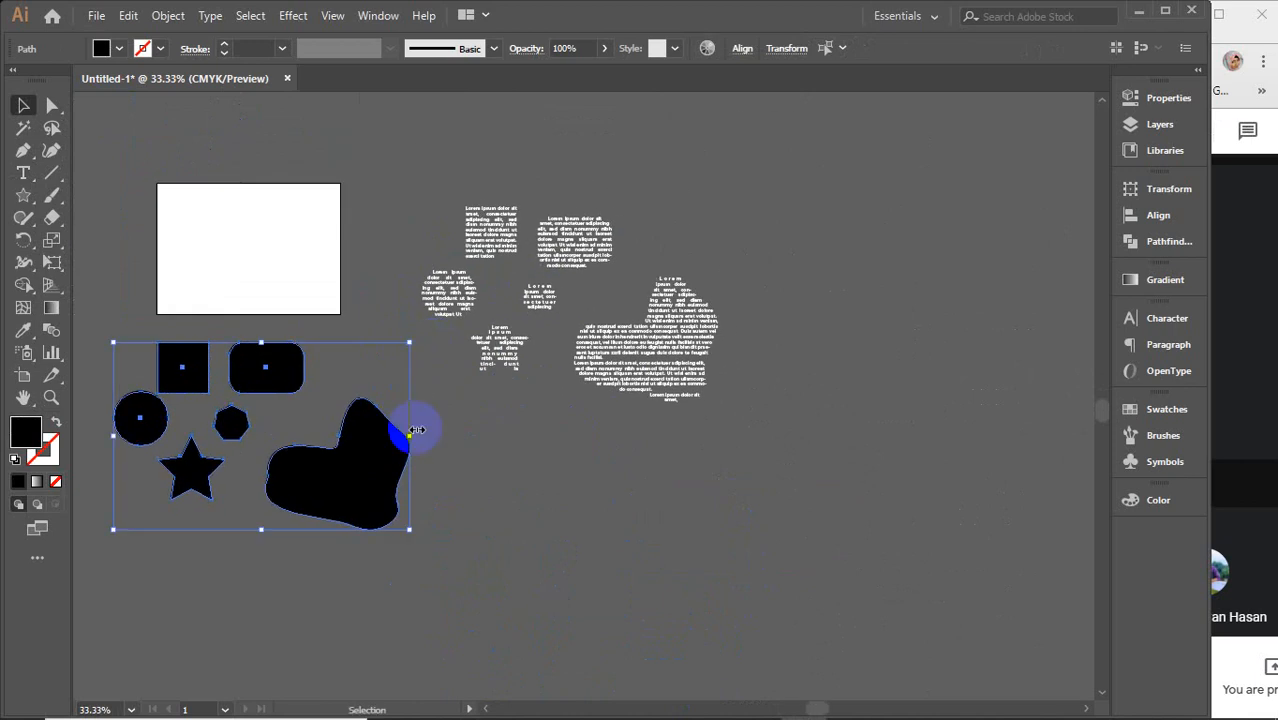
{"action": "left_click_drag", "start_coordinate": [342, 478], "coordinate": [856, 413]}
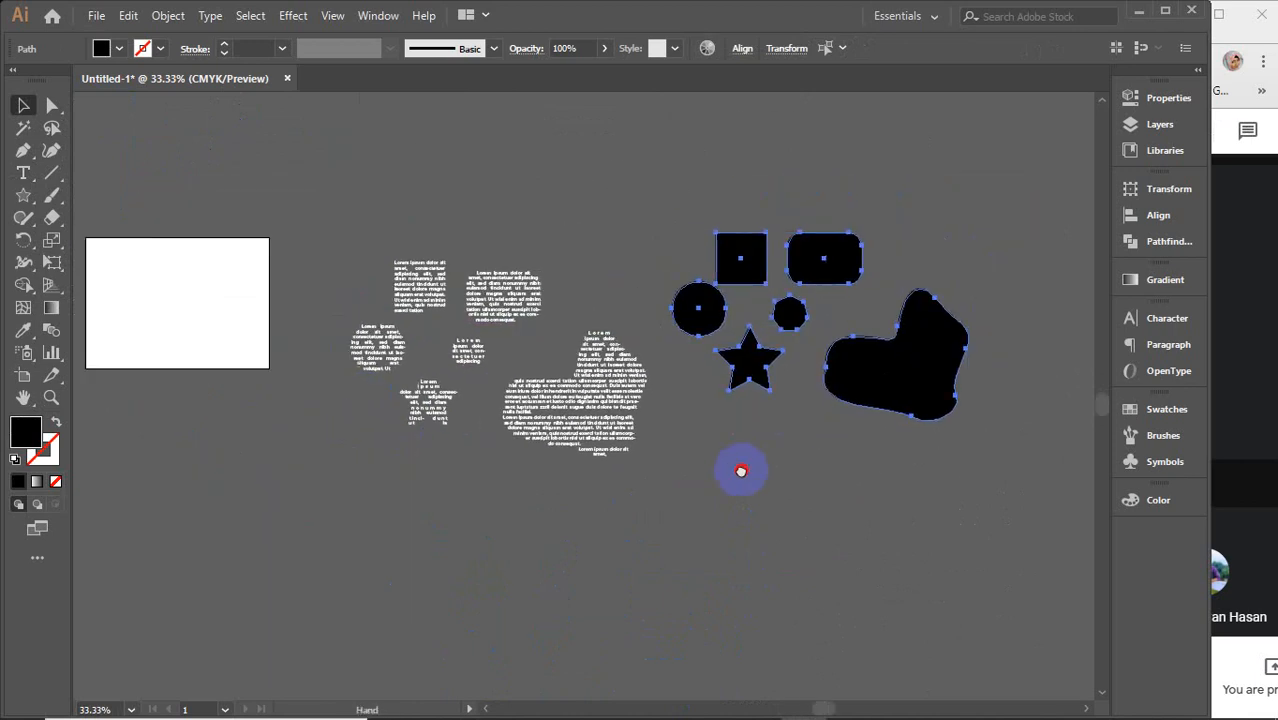
{"action": "scroll", "coordinate": [700, 340], "scroll_direction": "up", "scroll_amount": 1}
{"action": "left_click", "coordinate": [550, 237]}
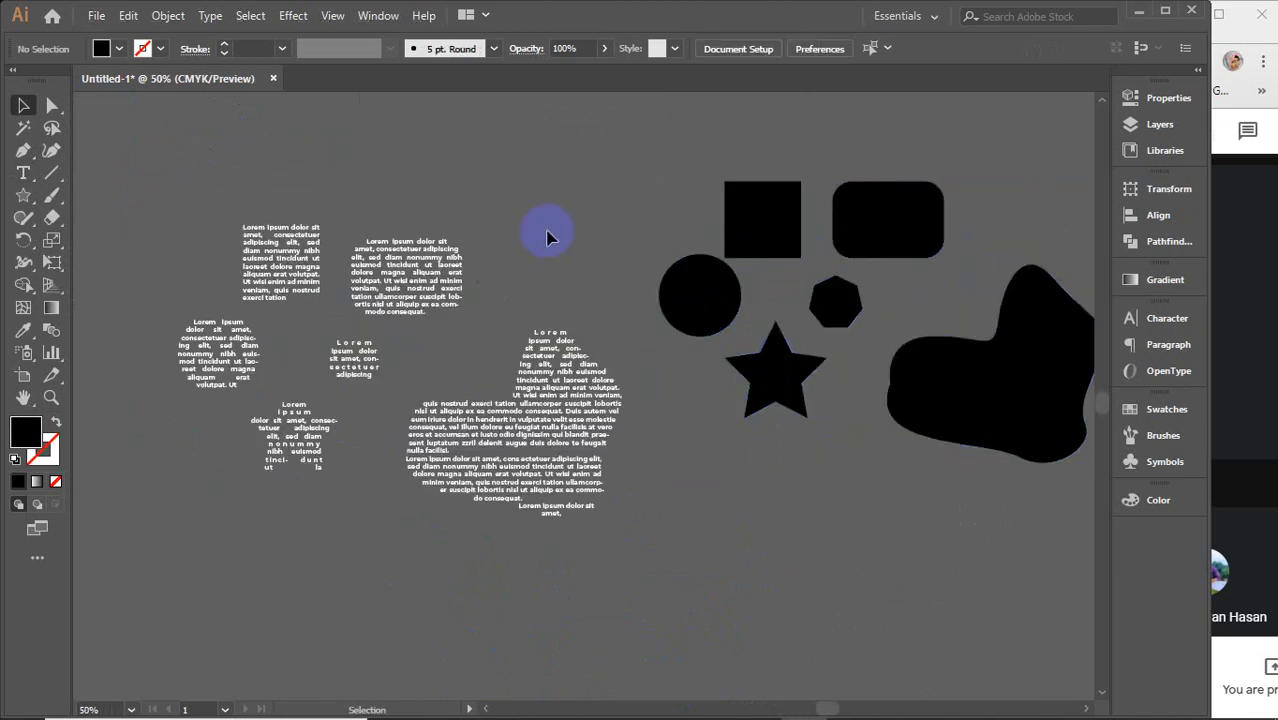
Step: Create a roughly square paragraph text box of placeholder text with the Type tool above the white text shapes, and deselect it
{"action": "left_click_drag", "start_coordinate": [25, 178], "coordinate": [97, 177]}
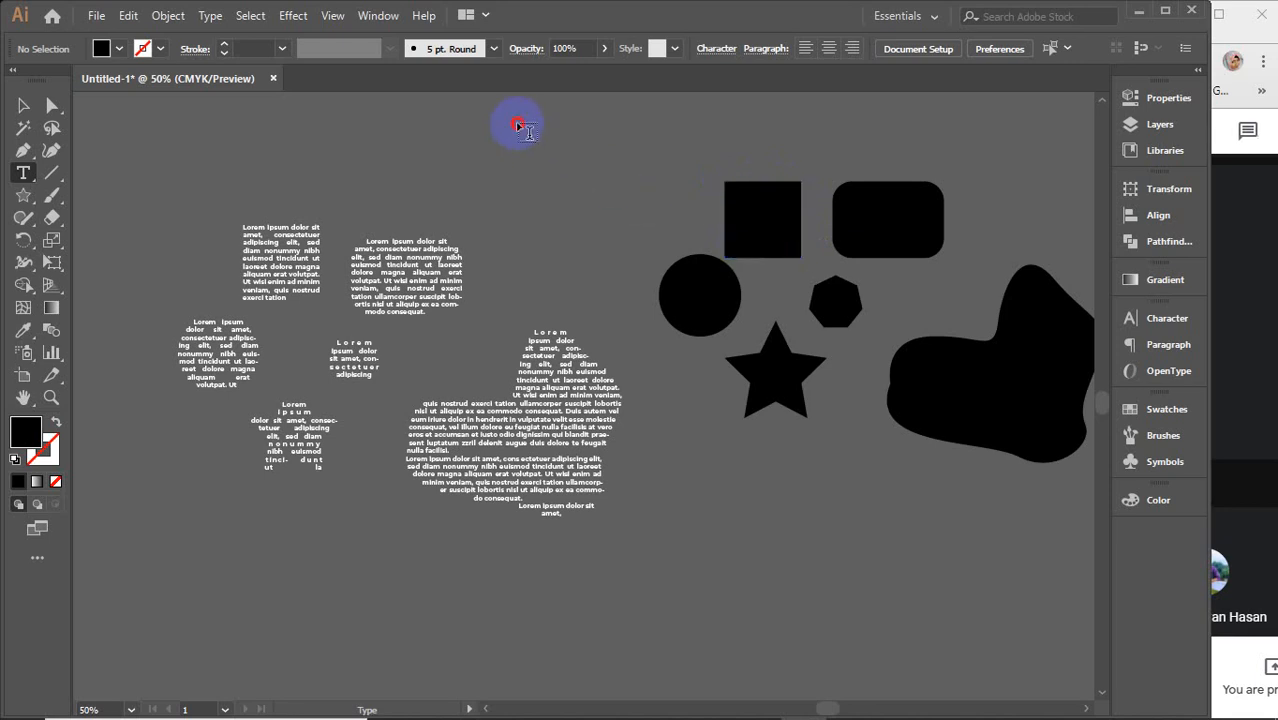
{"action": "left_click_drag", "start_coordinate": [517, 124], "coordinate": [620, 218]}
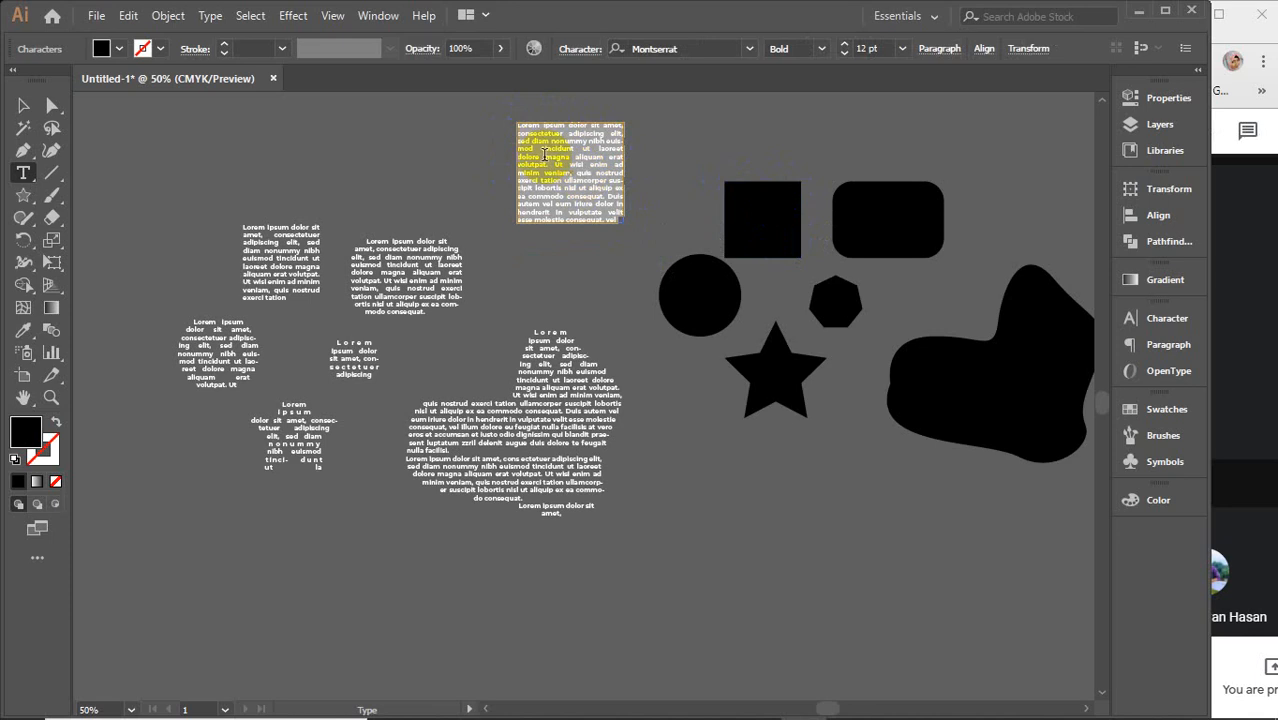
{"action": "left_click", "coordinate": [24, 106]}
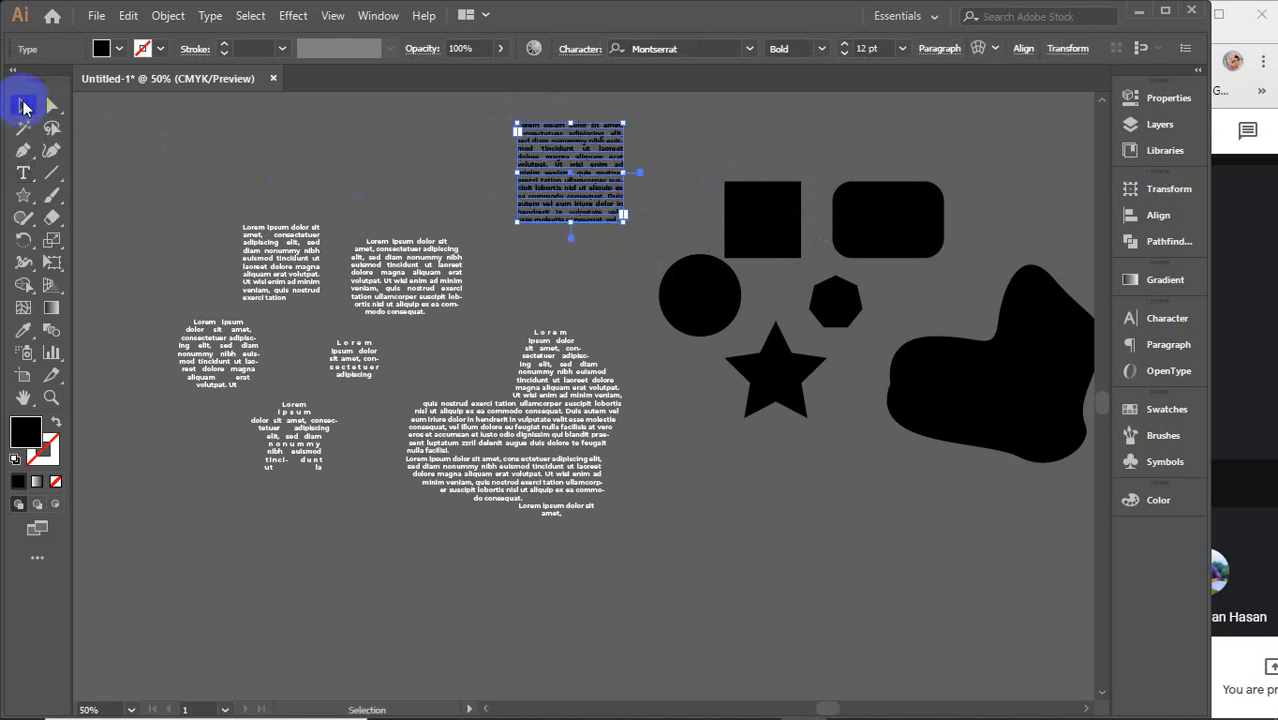
{"action": "left_click", "coordinate": [472, 152]}
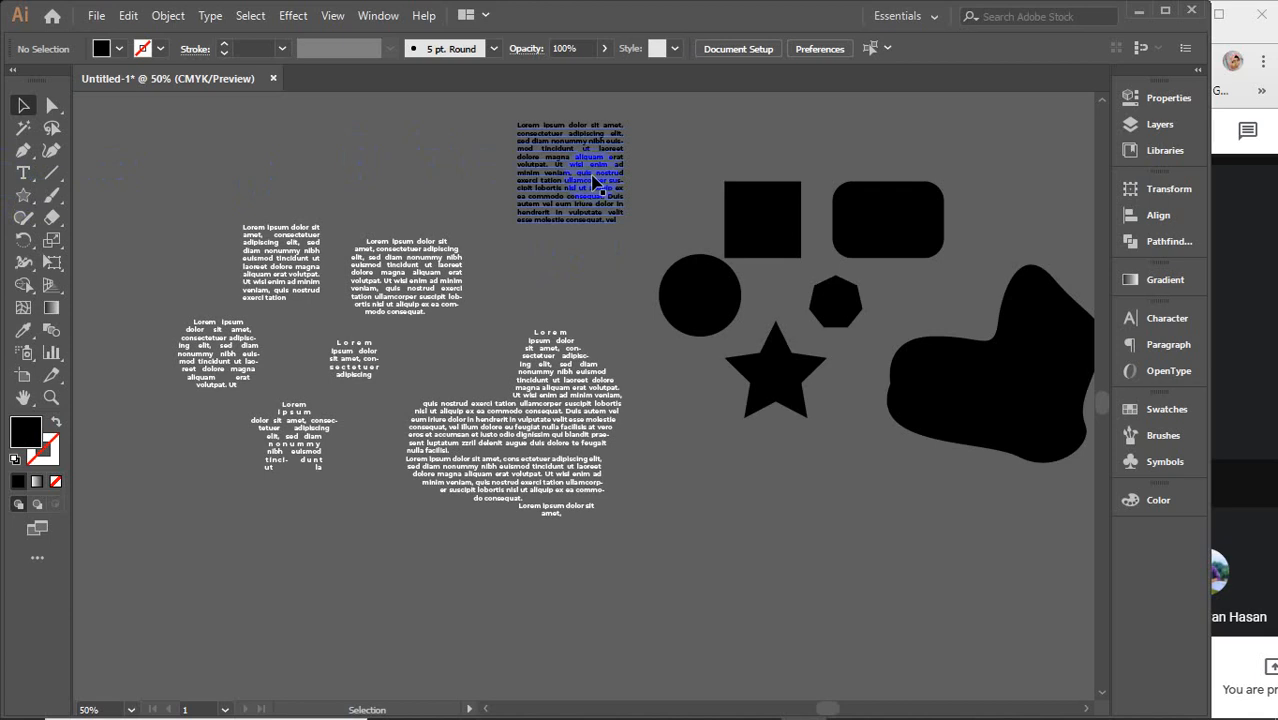
Step: Shift the black circle about 0.41 in left and 0.15 in down, and fill the black star with placeholder text using the Type tool
{"action": "left_click_drag", "start_coordinate": [700, 303], "coordinate": [685, 305]}
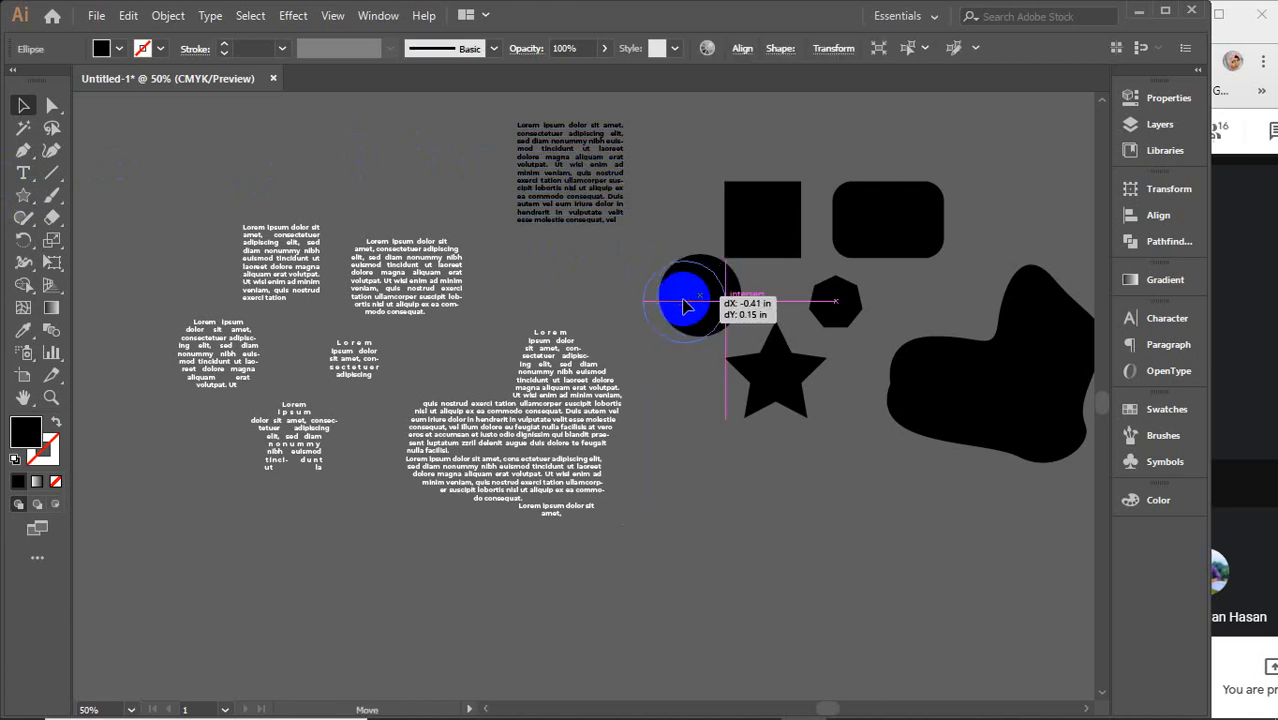
{"action": "left_click", "coordinate": [772, 370]}
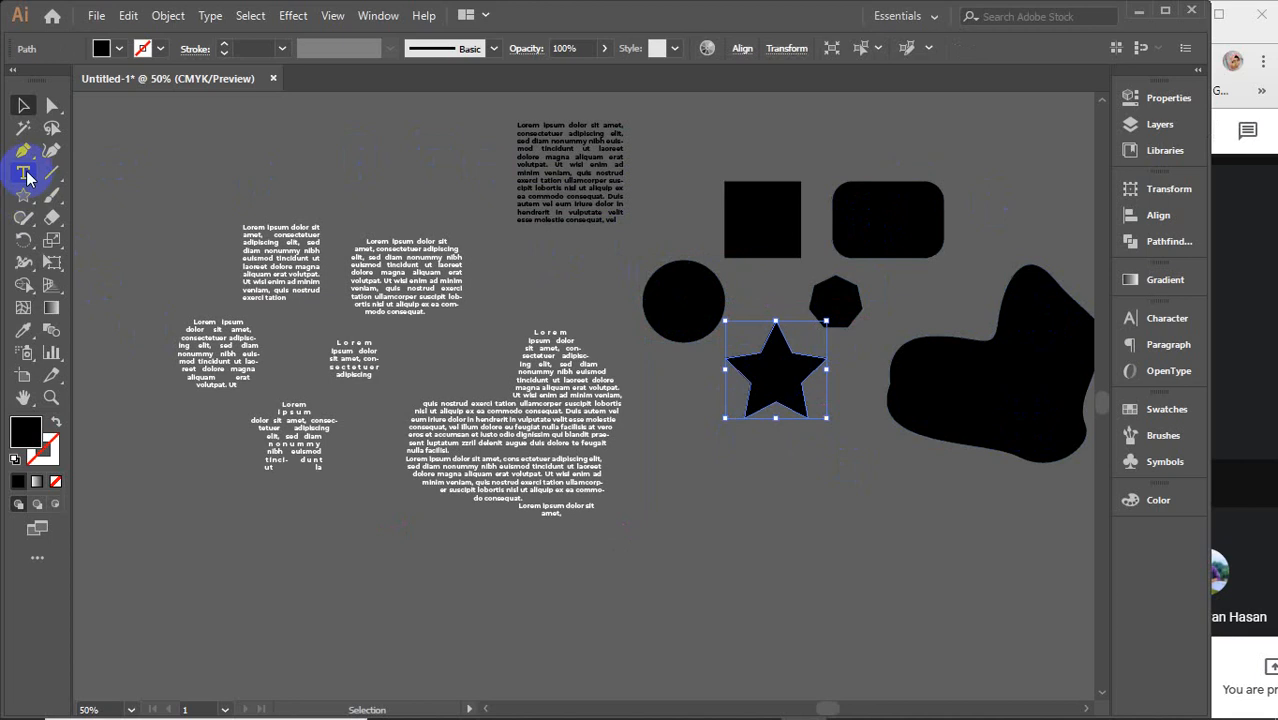
{"action": "left_click_drag", "start_coordinate": [27, 174], "coordinate": [126, 183]}
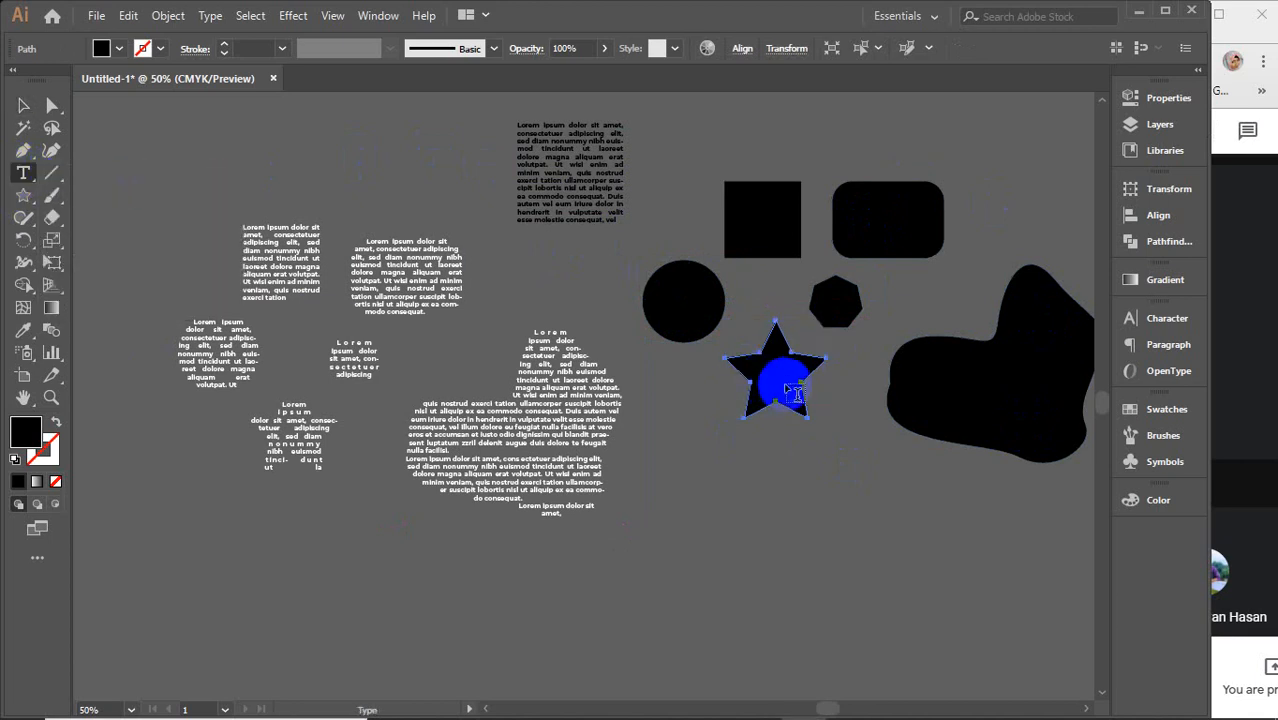
{"action": "left_click", "coordinate": [782, 332]}
{"action": "left_click", "coordinate": [685, 268]}
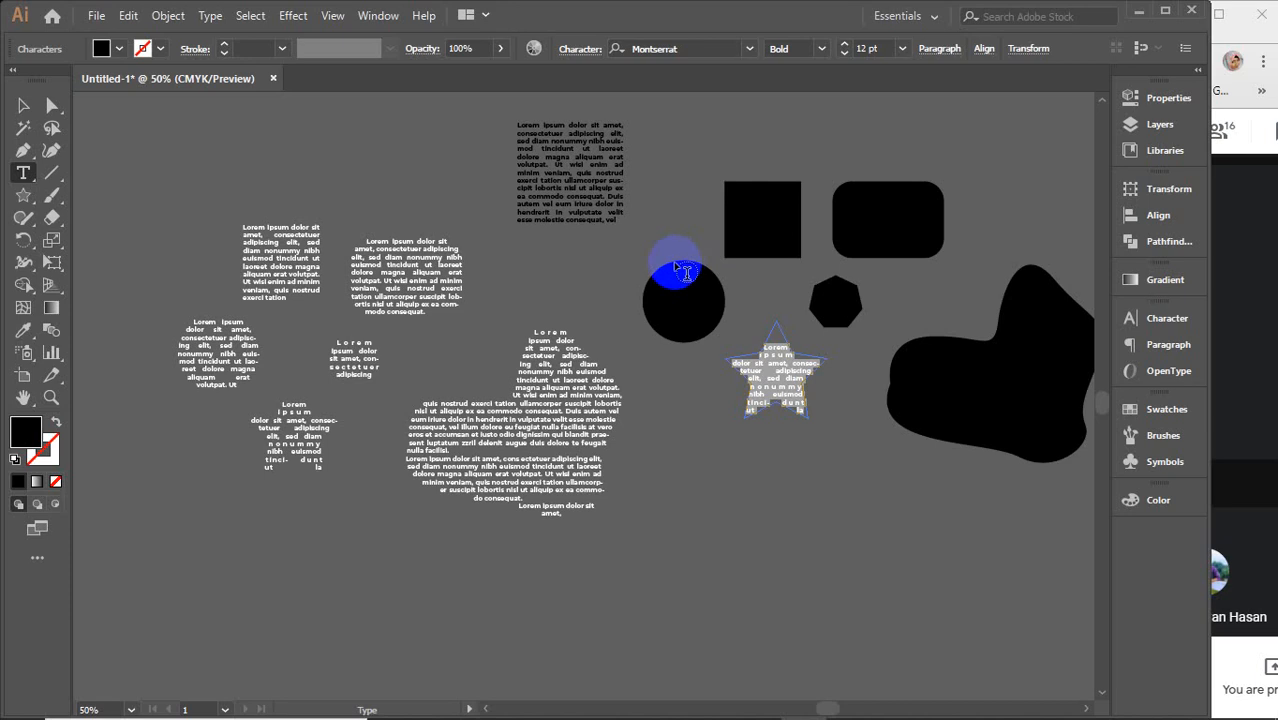
{"action": "left_click", "coordinate": [21, 104]}
Step: Fill the black circle and the black square with placeholder text using the standard Type tool
{"action": "key", "text": "t"}
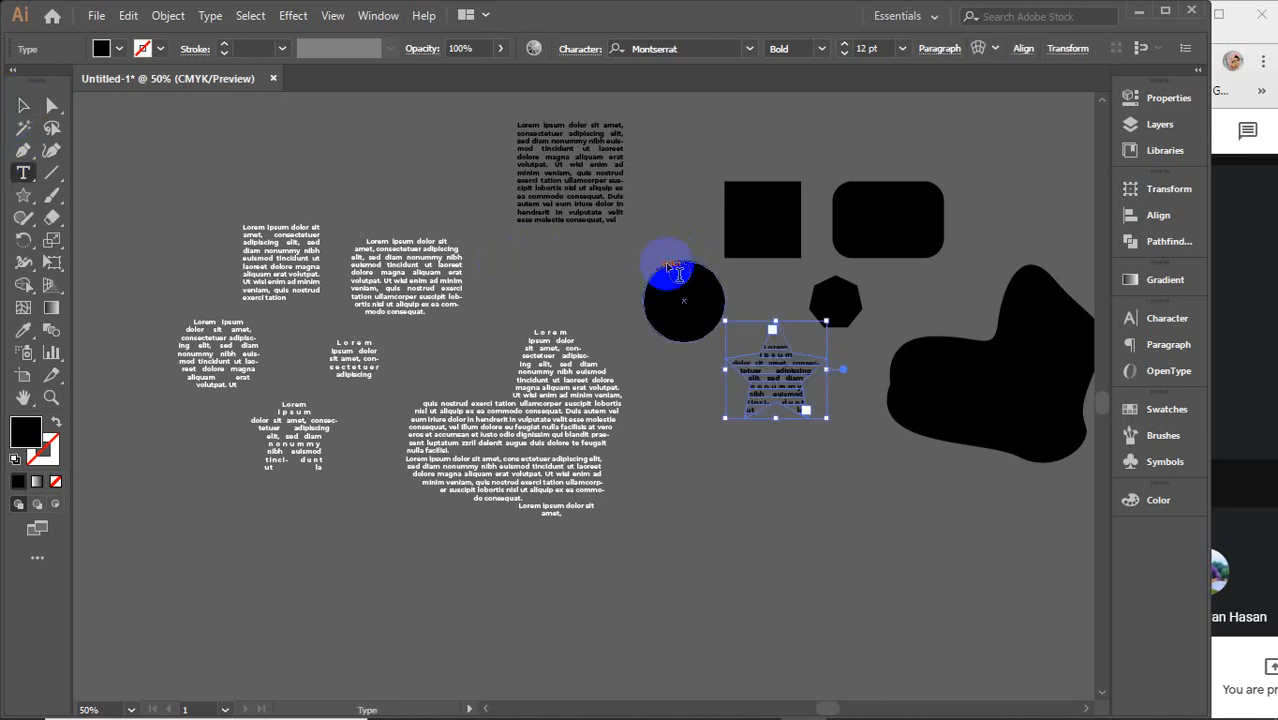
{"action": "left_click", "coordinate": [678, 260]}
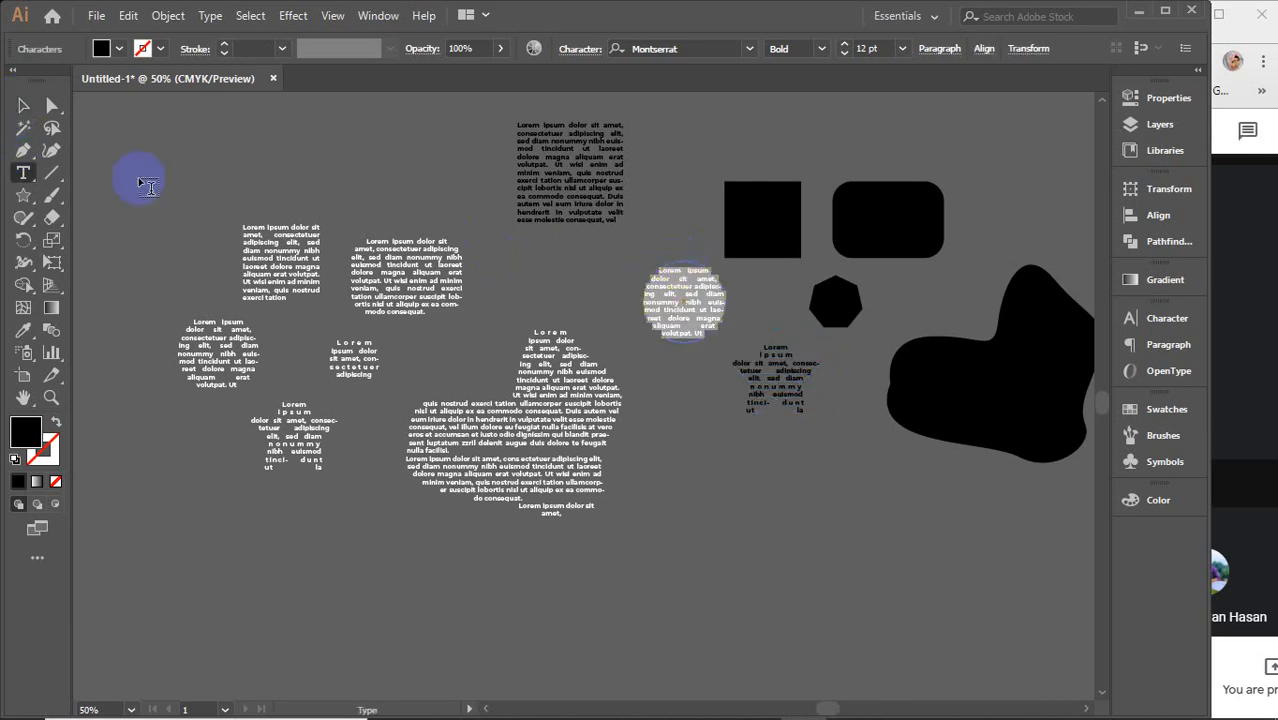
{"action": "left_click", "coordinate": [23, 104]}
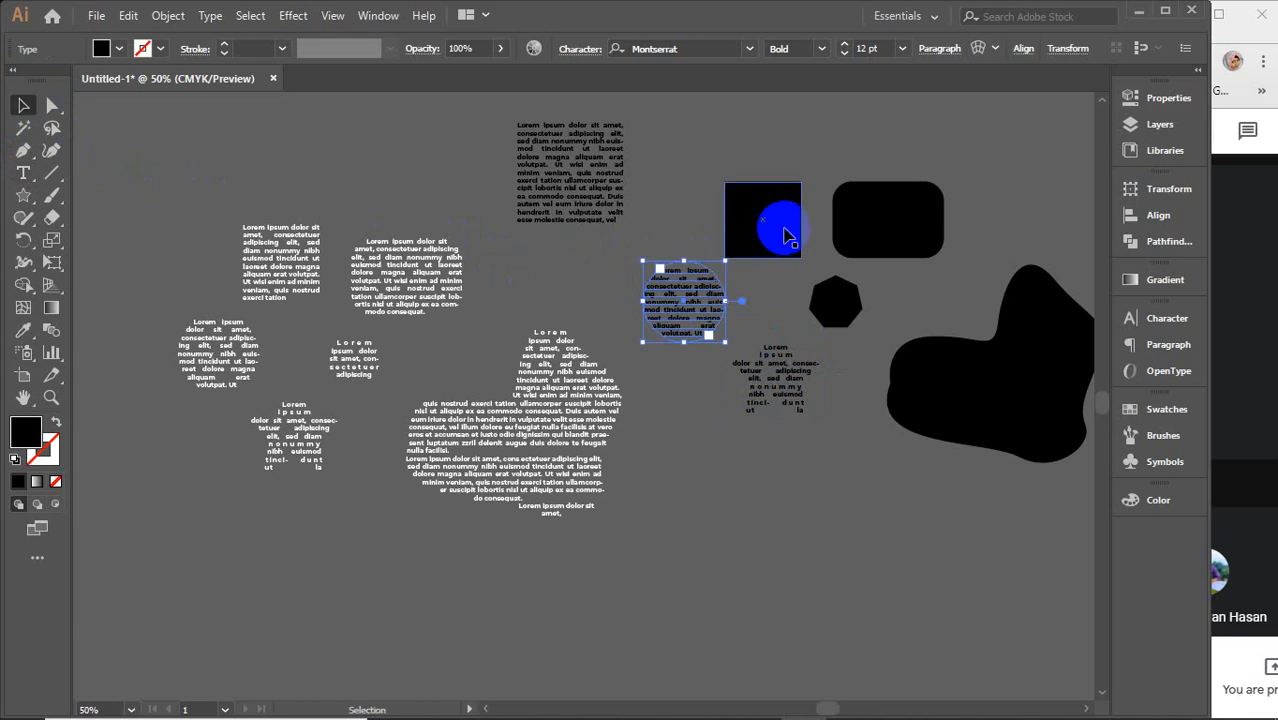
{"action": "key", "text": "t"}
{"action": "left_click", "coordinate": [766, 182]}
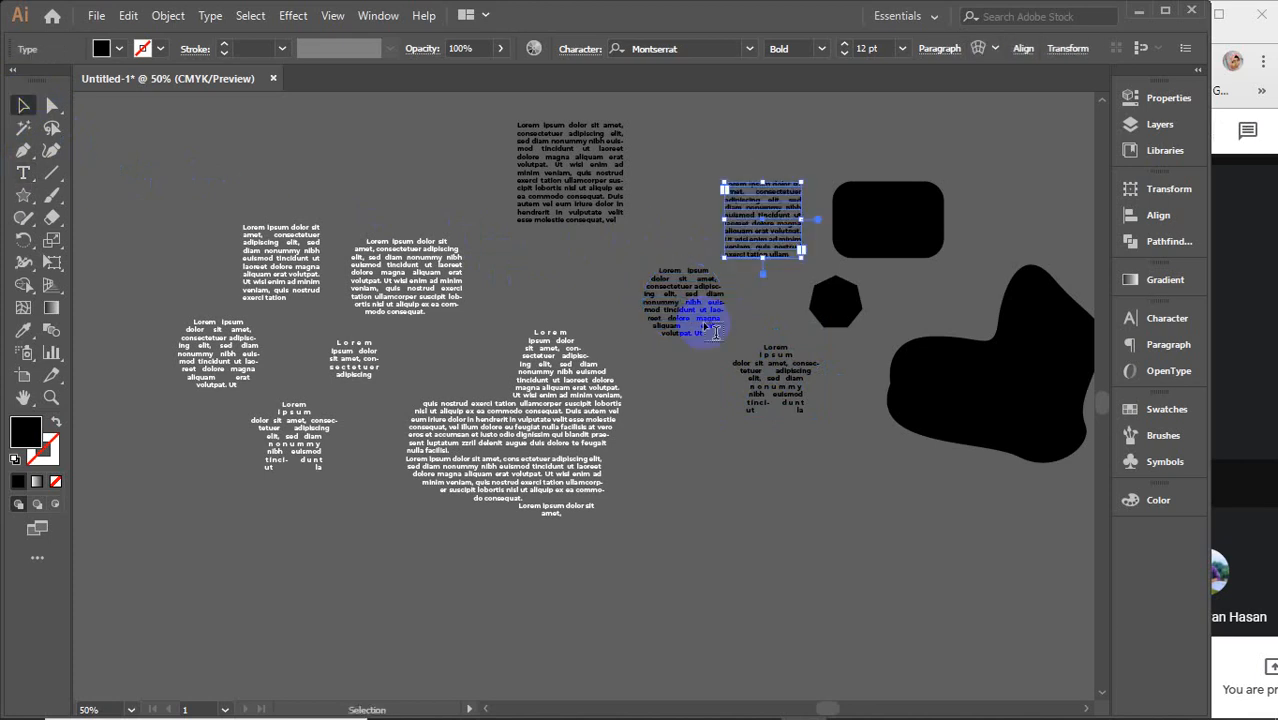
Step: Fill the black polygon and the black rounded rectangle with placeholder text using the Type tool
{"action": "left_click", "coordinate": [828, 281]}
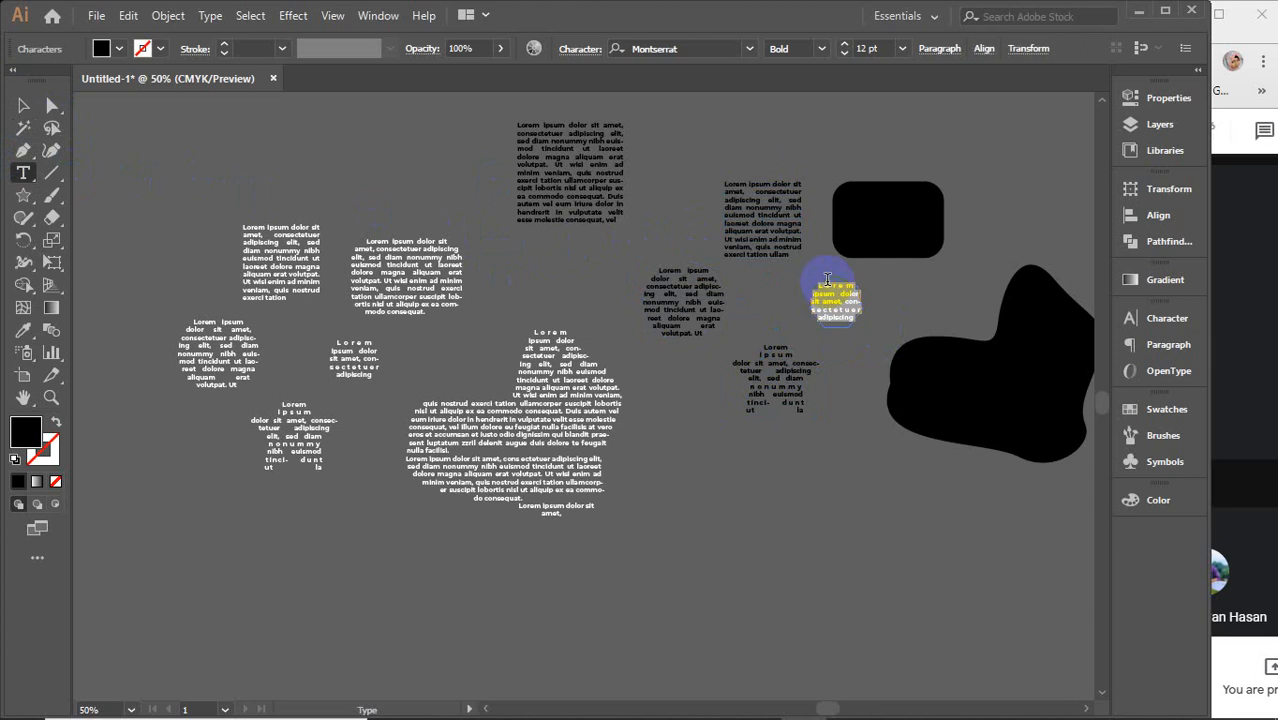
{"action": "left_click", "coordinate": [21, 107]}
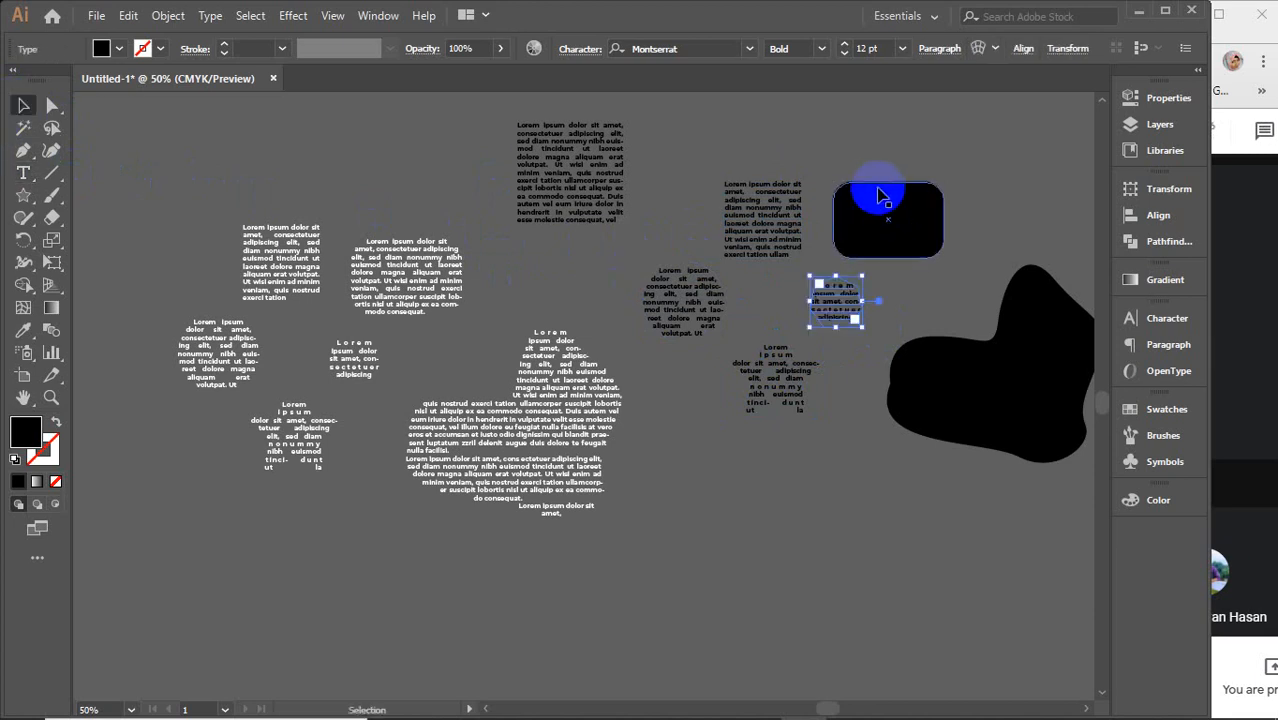
{"action": "key", "text": "t"}
{"action": "left_click", "coordinate": [872, 193]}
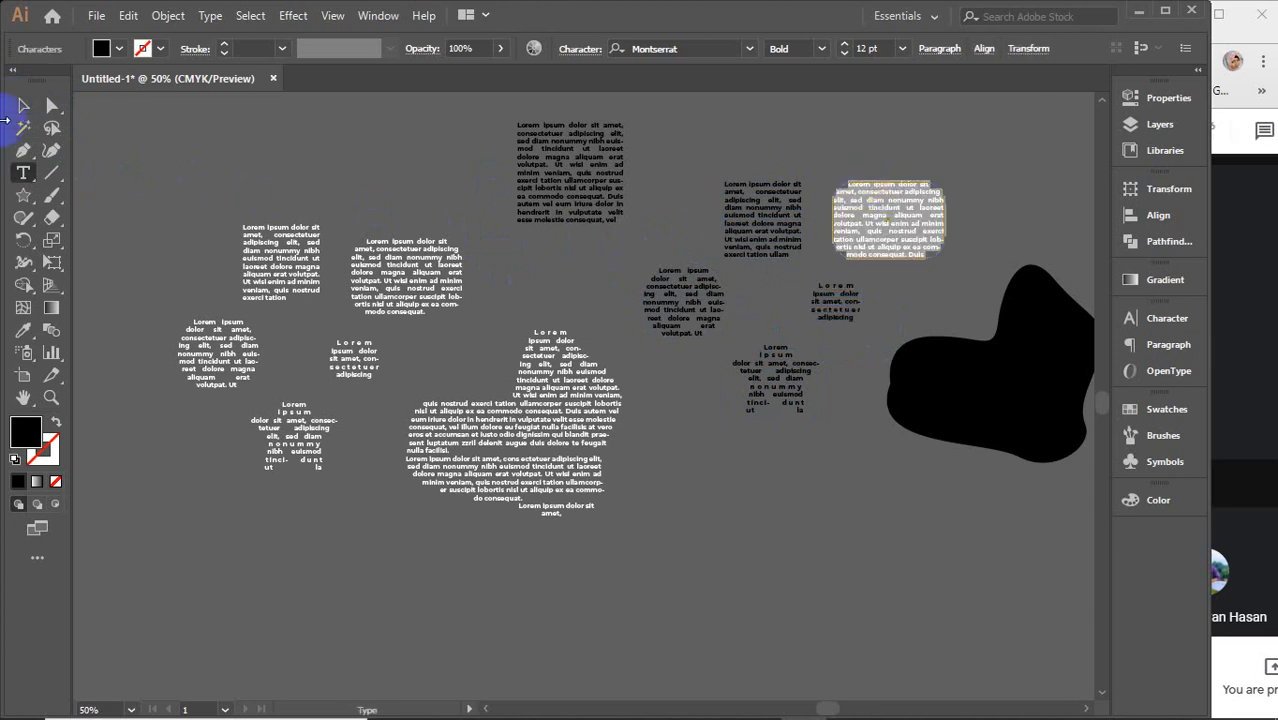
{"action": "left_click", "coordinate": [21, 107]}
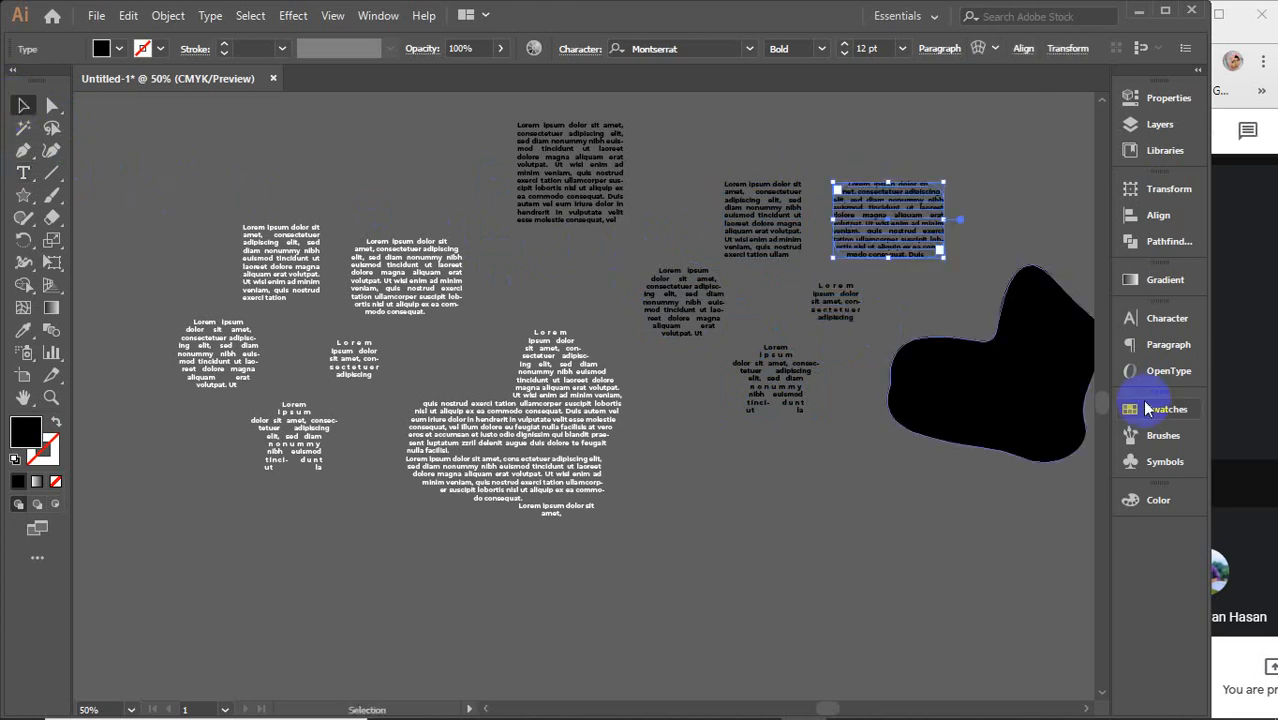
Step: Fill the black freeform curved shape with placeholder text using the Type tool, and deselect it
{"action": "key", "text": "t"}
{"action": "left_click", "coordinate": [938, 345]}
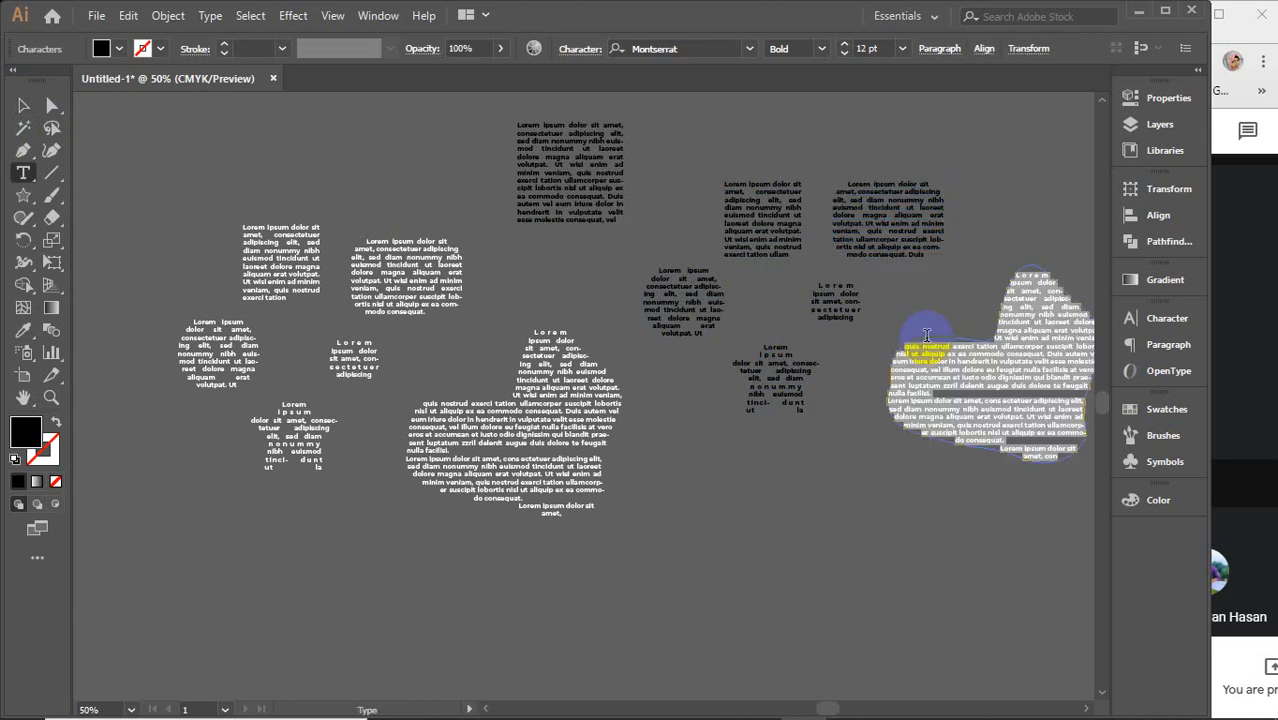
{"action": "left_click", "coordinate": [20, 106]}
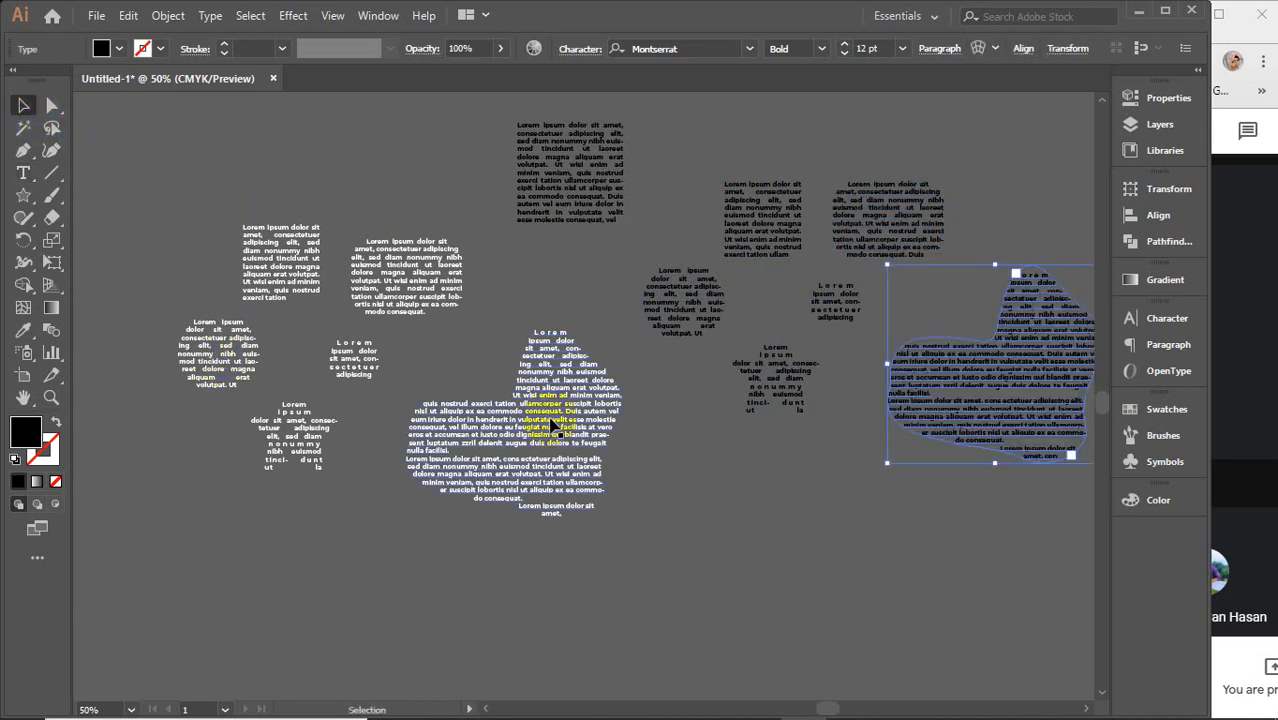
{"action": "left_click", "coordinate": [649, 553]}
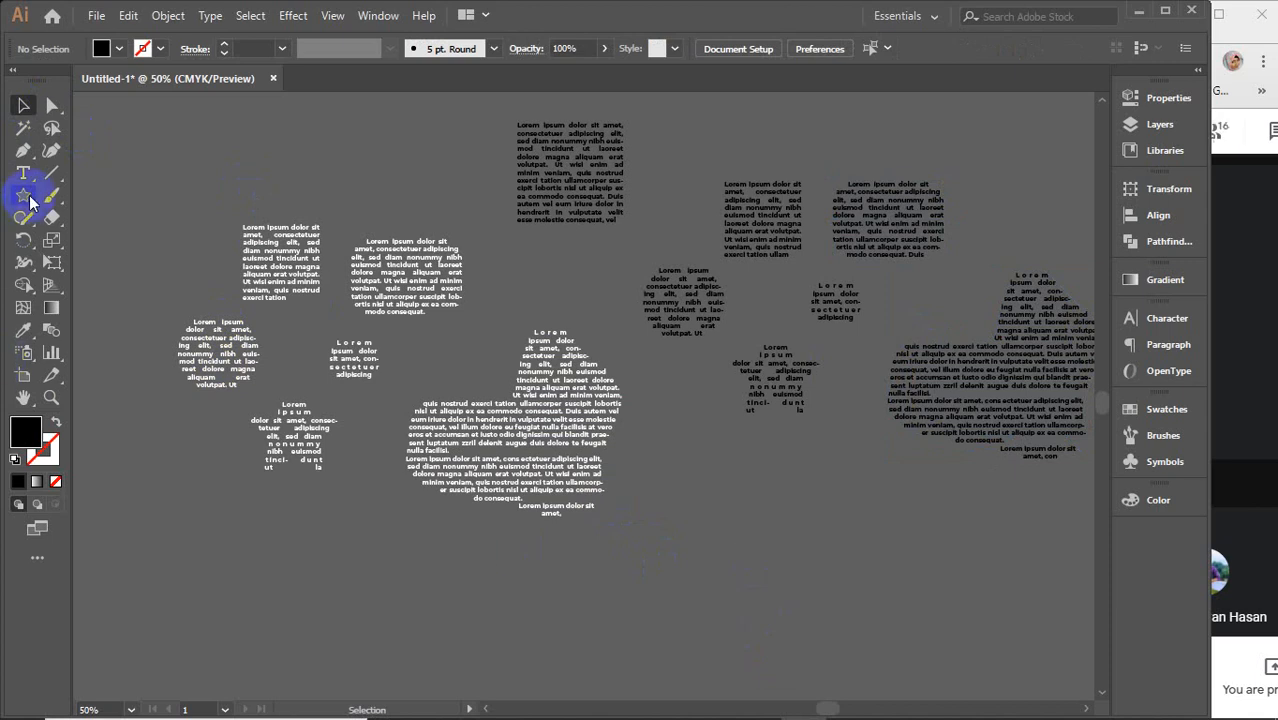
{"action": "left_click_drag", "start_coordinate": [23, 195], "coordinate": [78, 233]}
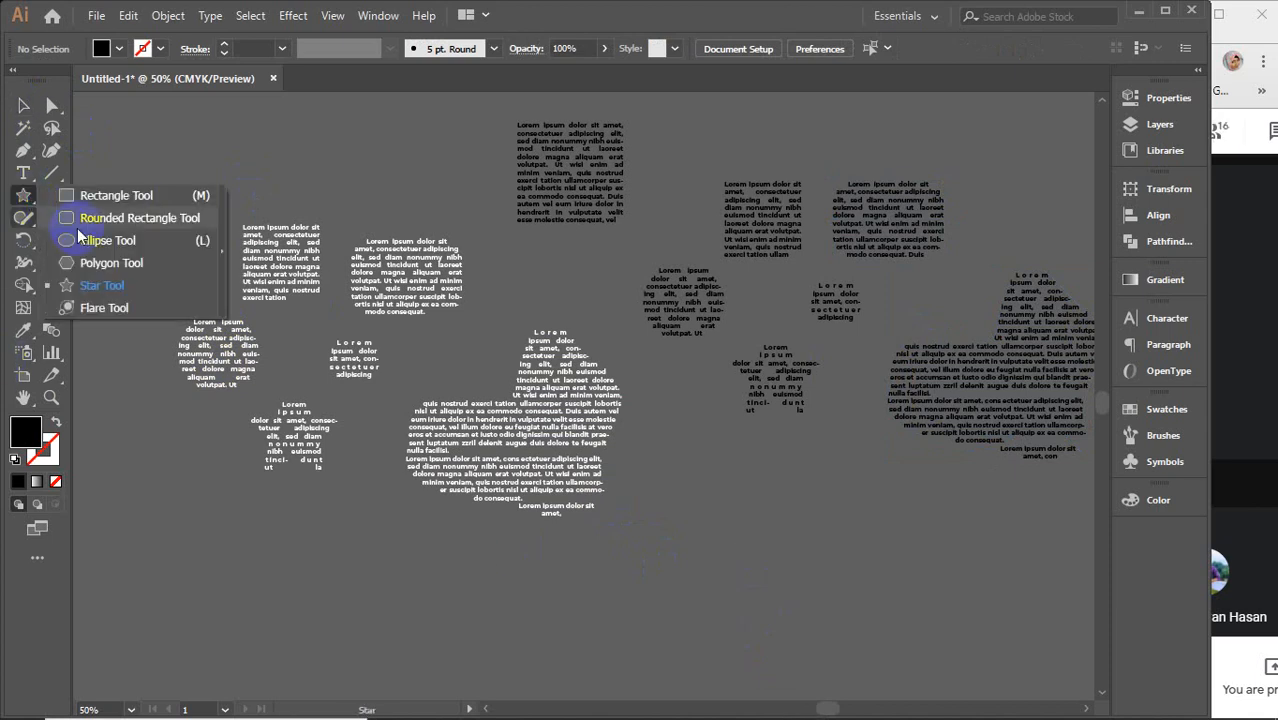
{"action": "left_click", "coordinate": [23, 173]}
{"action": "left_click_drag", "start_coordinate": [23, 173], "coordinate": [100, 195]}
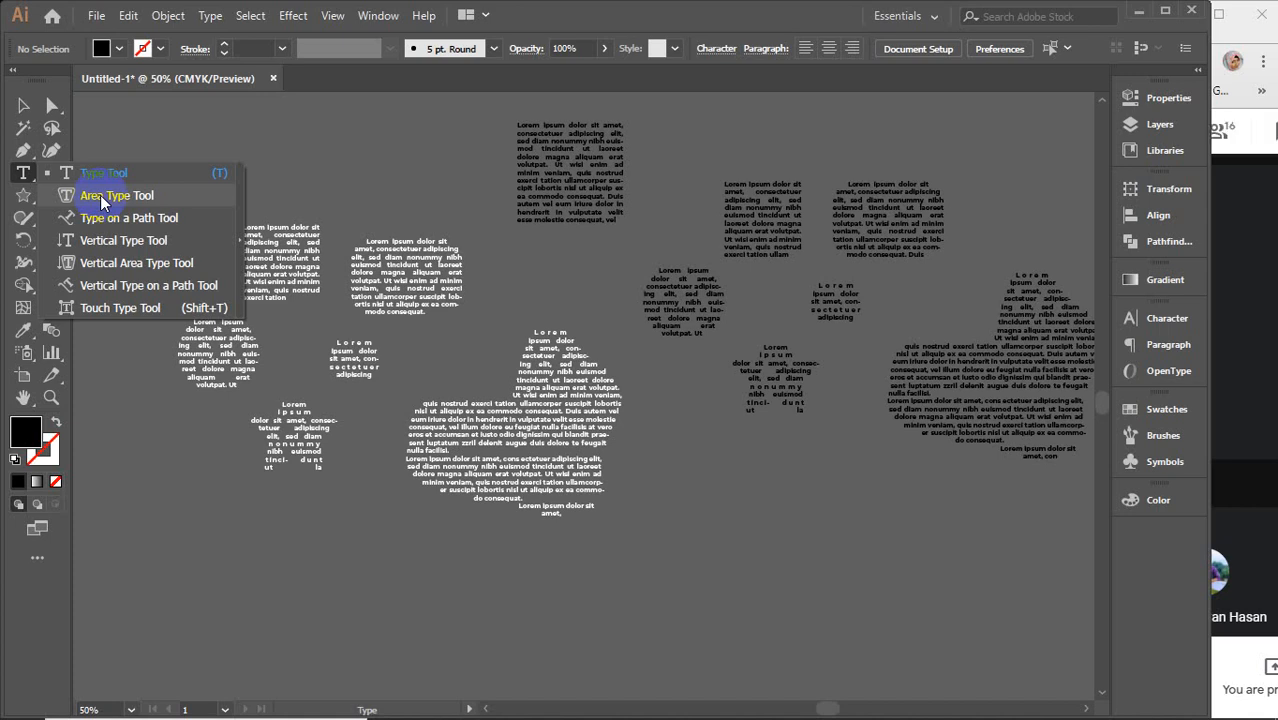
Step: Try font sizes from 13 pt down to 7 pt on the white rounded-rectangle text and settle on 10 pt
{"action": "left_click", "coordinate": [23, 106]}
{"action": "left_click", "coordinate": [442, 290]}
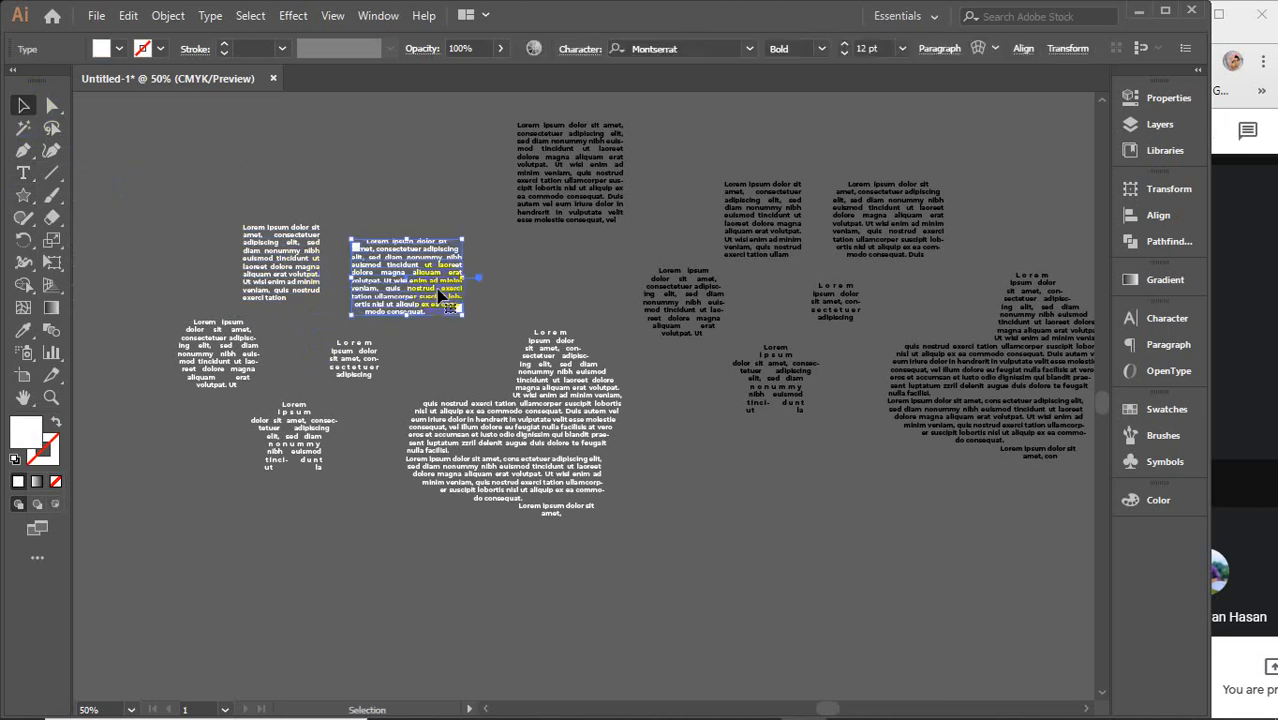
{"action": "scroll", "coordinate": [397, 286], "scroll_direction": "up", "scroll_amount": 3}
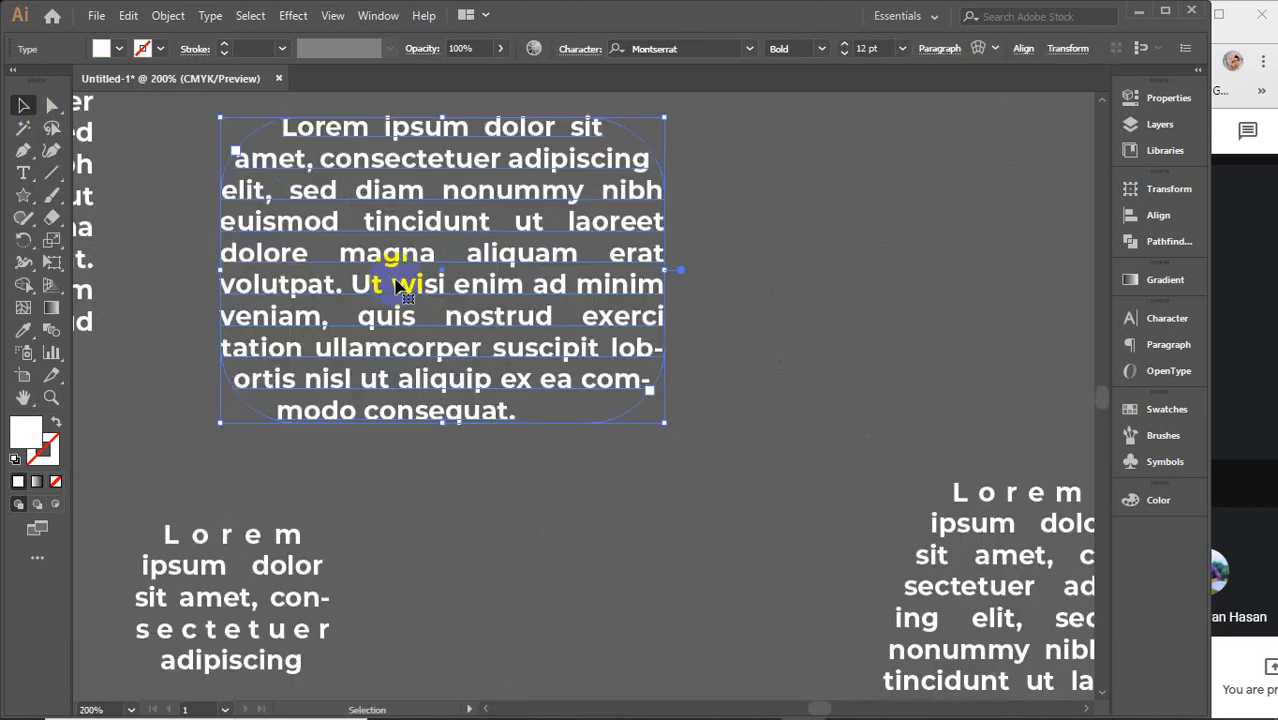
{"action": "scroll", "coordinate": [380, 280], "scroll_direction": "up", "scroll_amount": 1}
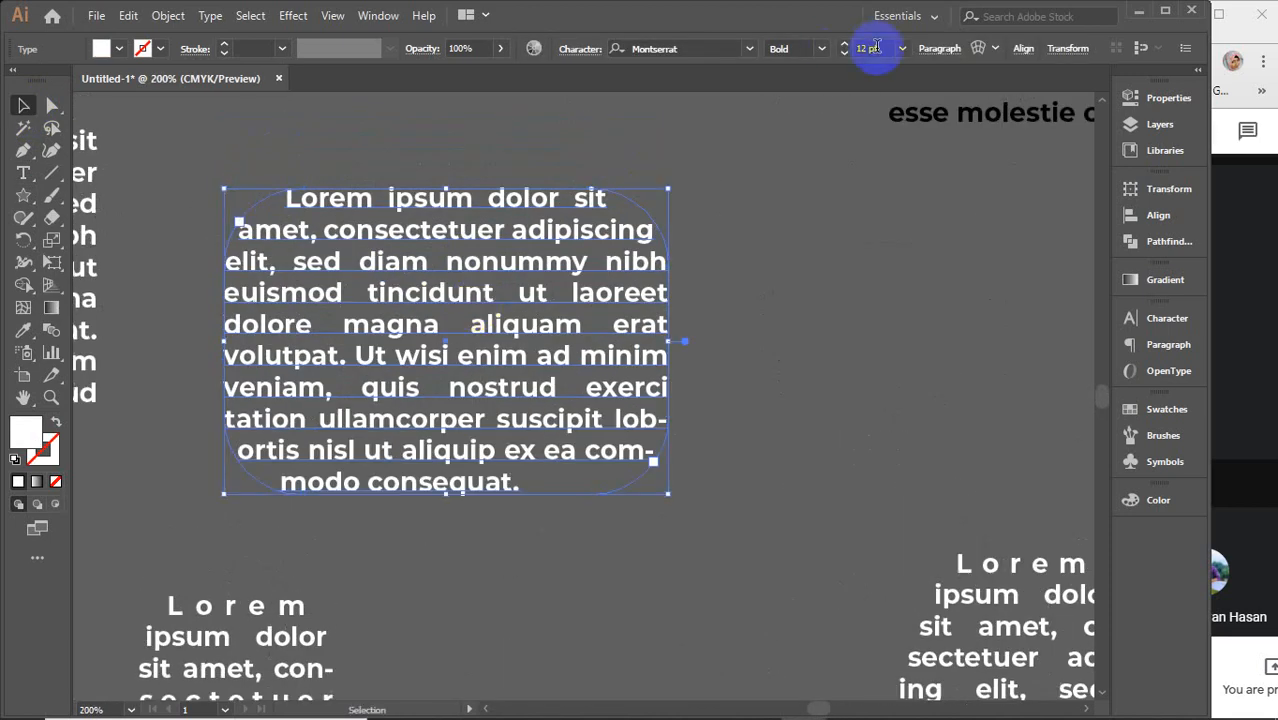
{"action": "left_click", "coordinate": [874, 48]}
{"action": "key", "text": "Up"}
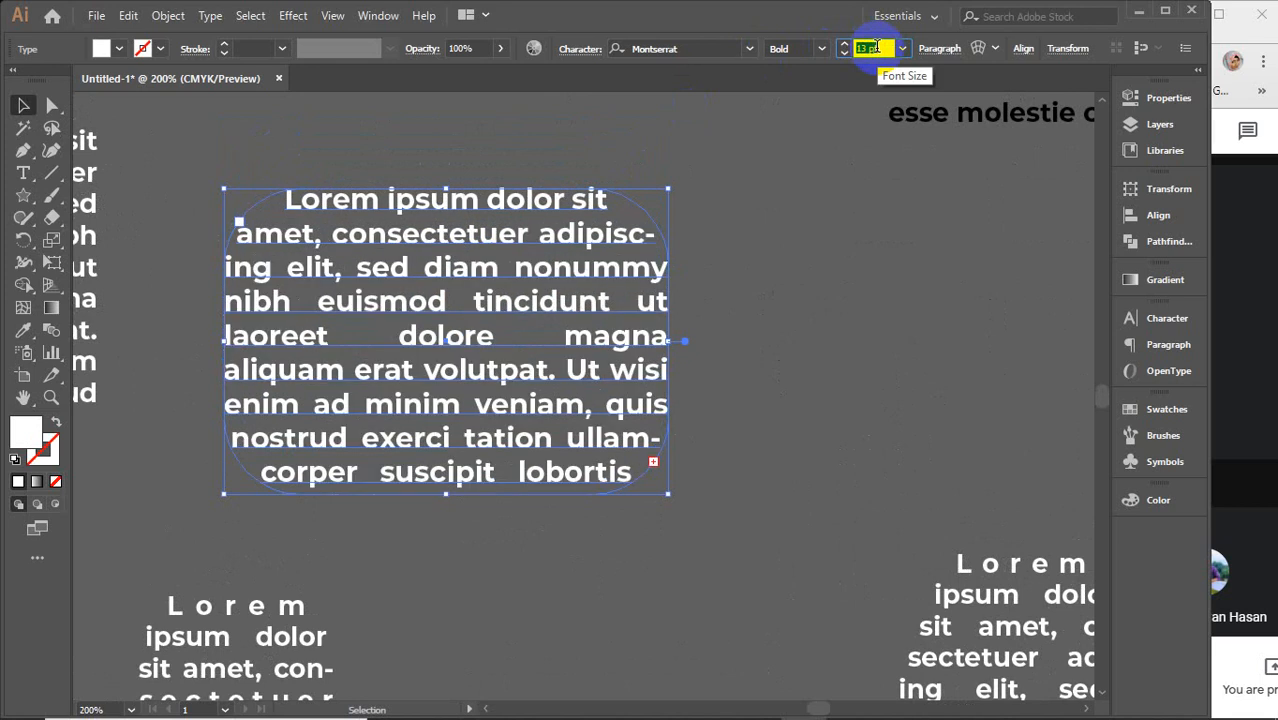
{"action": "key", "text": "Down"}
{"action": "key", "text": "Down"}
{"action": "key", "text": "Down"}
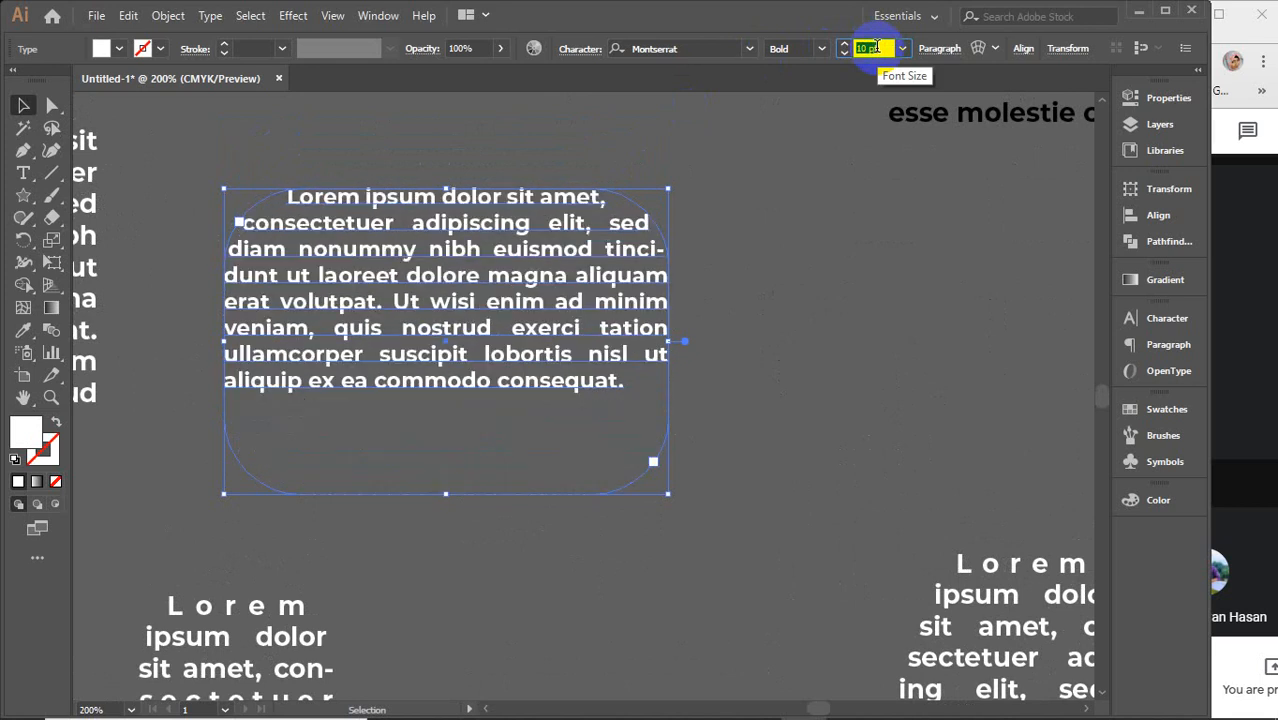
{"action": "key", "text": "Down"}
{"action": "key", "text": "Down"}
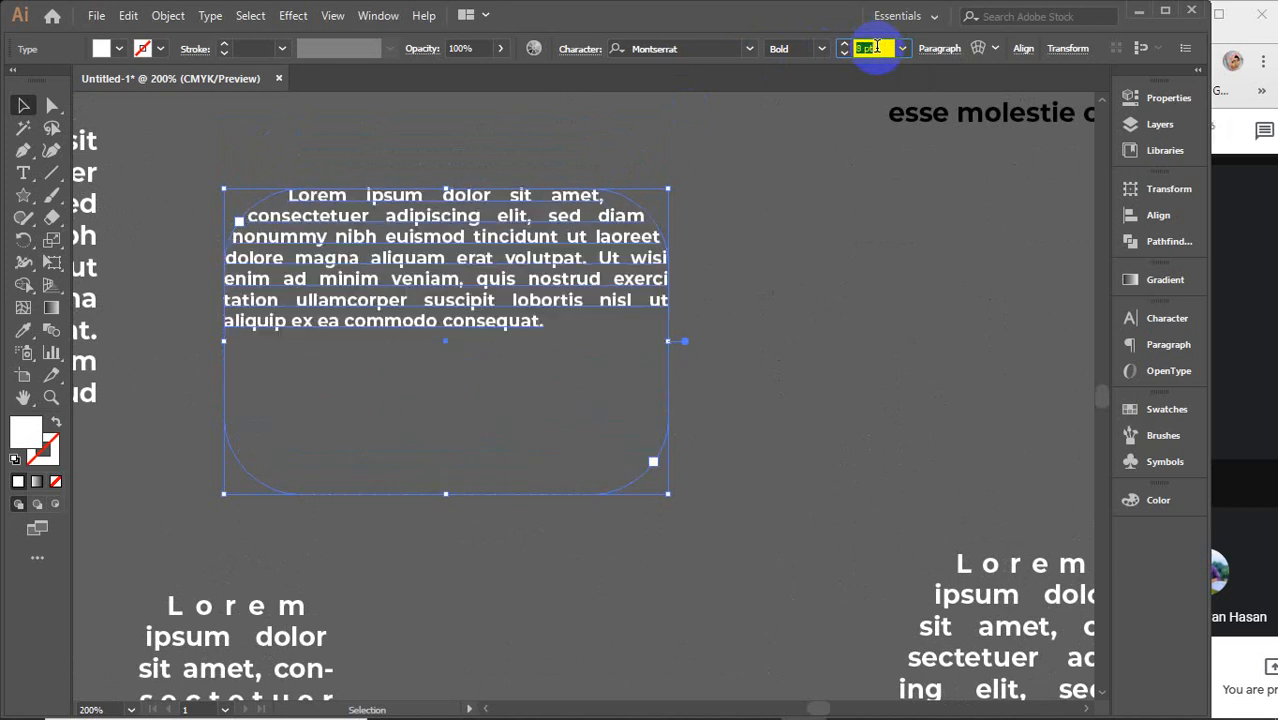
{"action": "key", "text": "Down"}
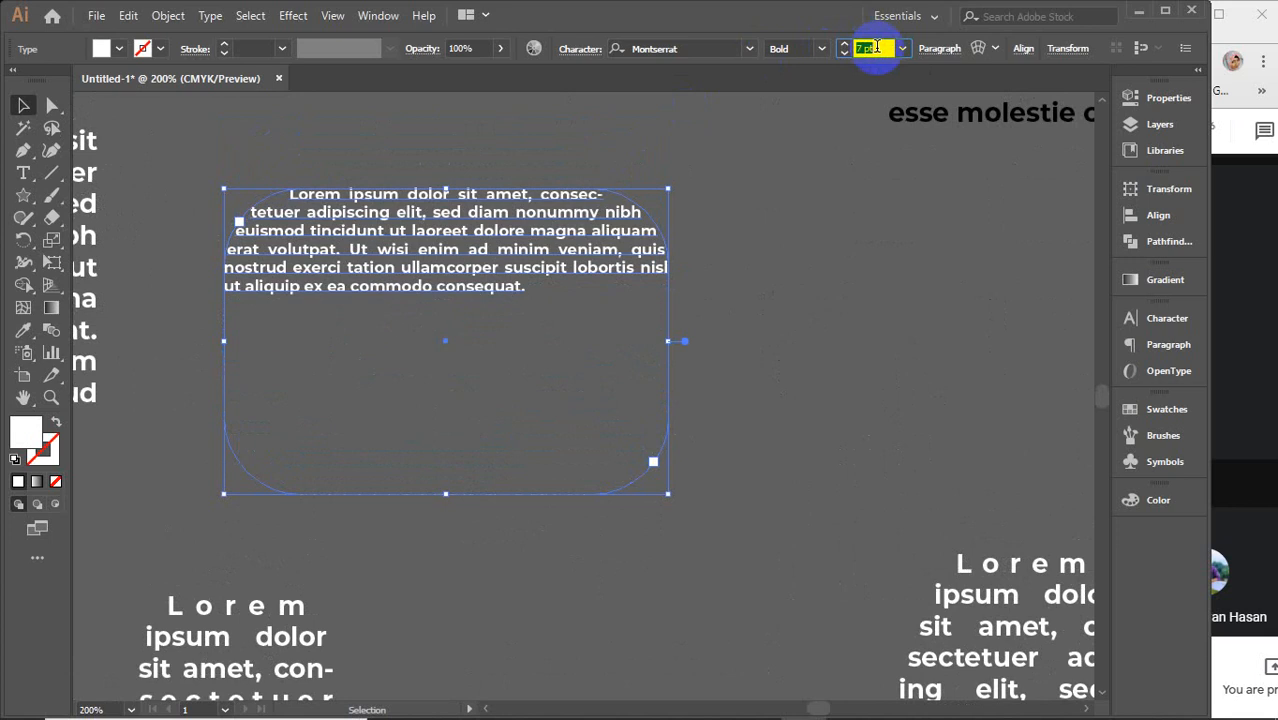
{"action": "key", "text": "Up"}
{"action": "key", "text": "Up"}
{"action": "key", "text": "Up"}
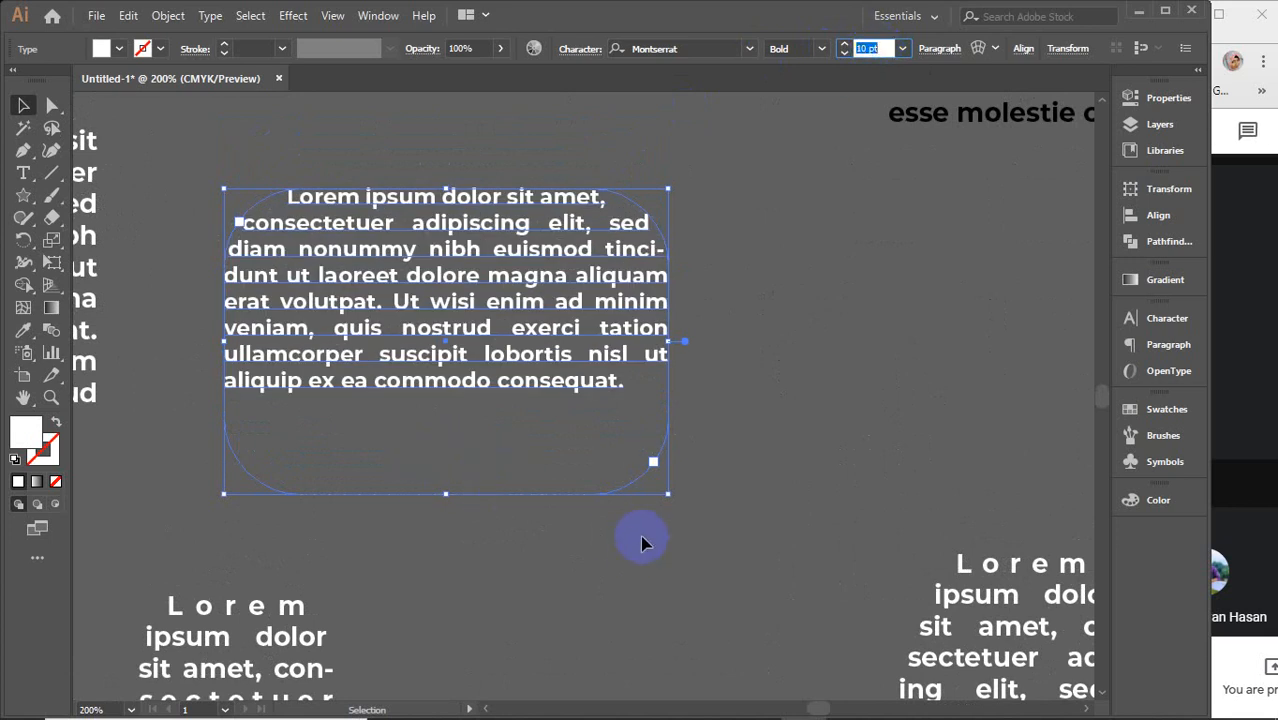
Step: Resize the white rounded-rectangle text frame, shrinking it about its center to fit the 10 pt text
{"action": "mouse_move", "coordinate": [666, 498]}
{"action": "left_mouse_down"}
{"action": "mouse_move", "coordinate": [603, 443]}
{"action": "mouse_move", "coordinate": [674, 494]}
{"action": "left_mouse_up"}
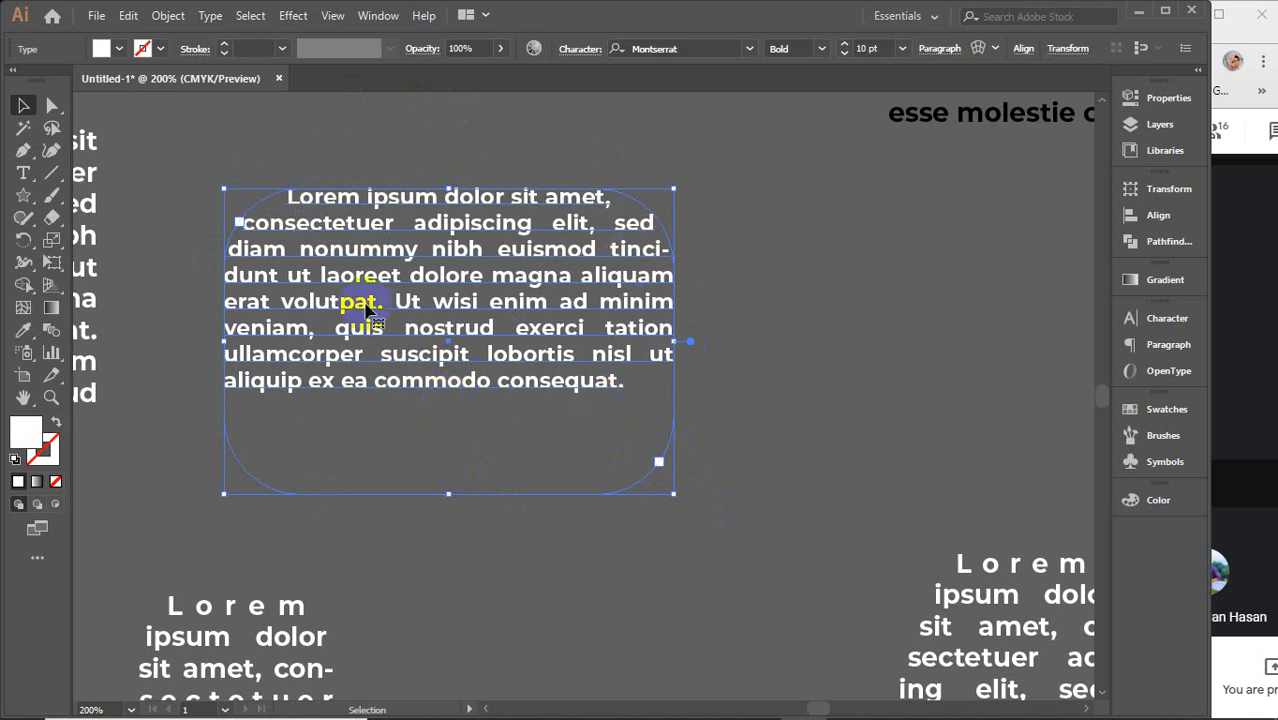
{"action": "left_click", "coordinate": [200, 148]}
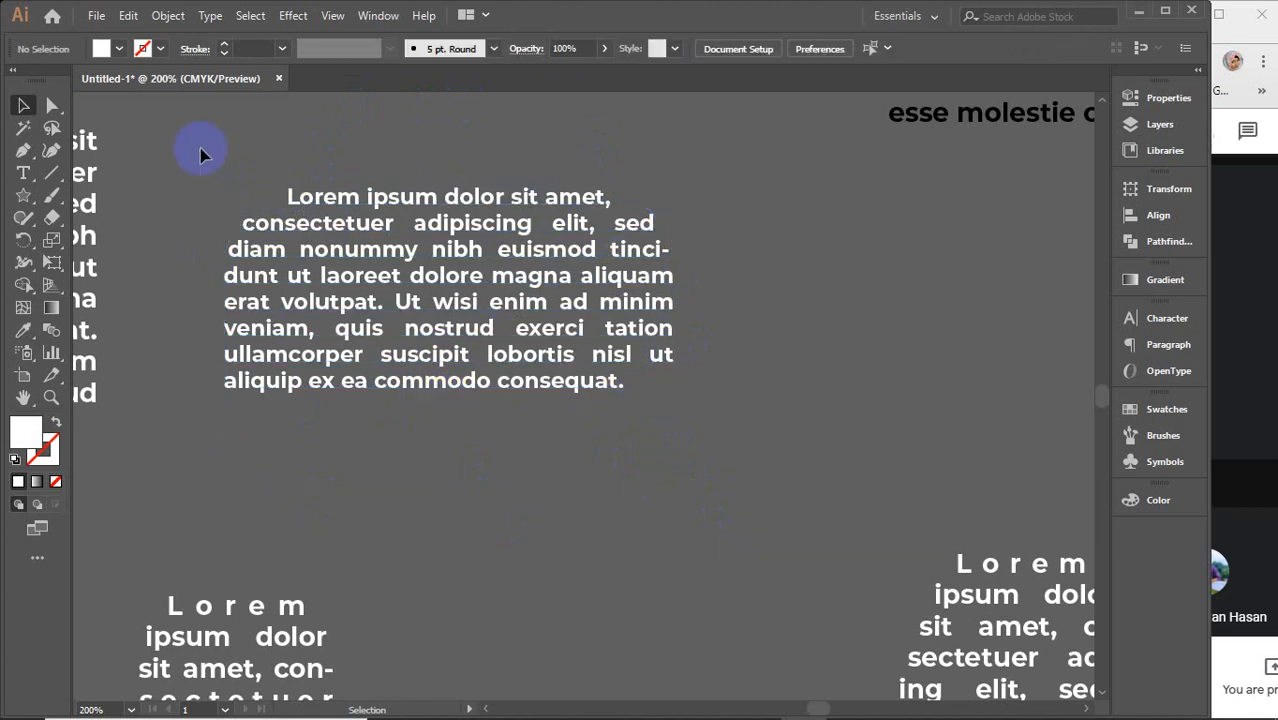
{"action": "left_click", "coordinate": [334, 200]}
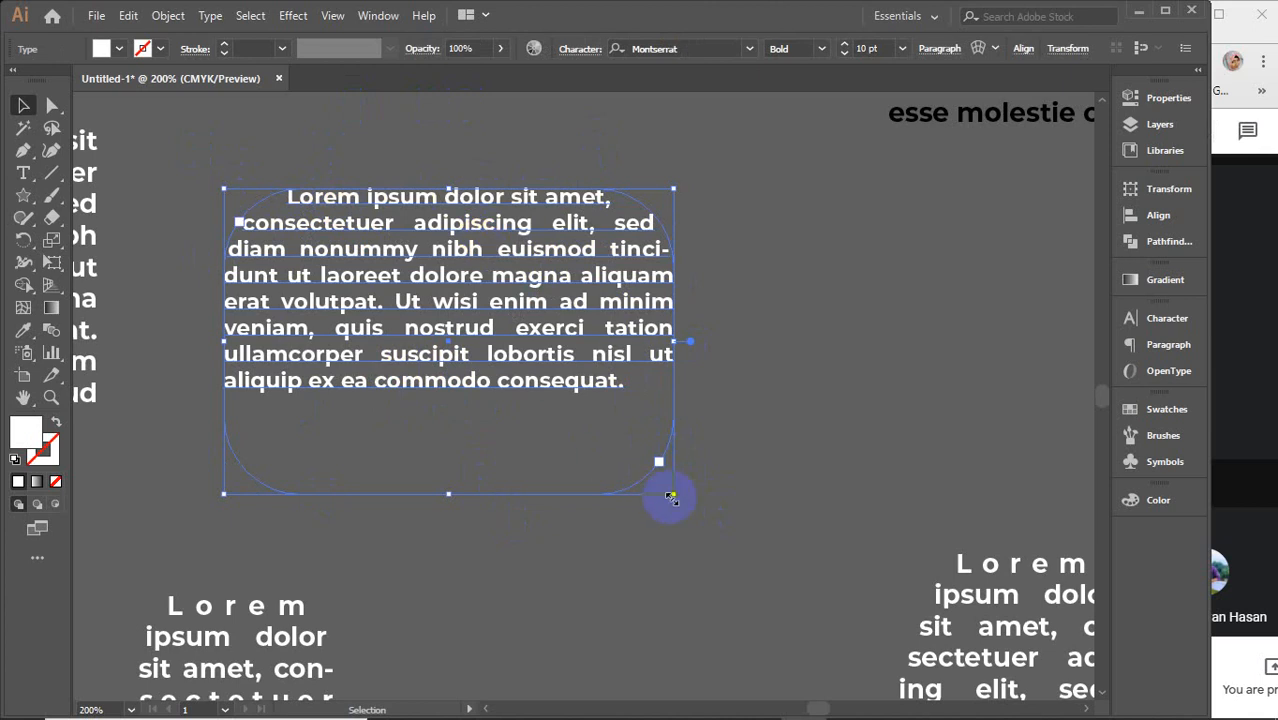
{"action": "left_click_drag", "start_coordinate": [670, 498], "coordinate": [644, 478]}
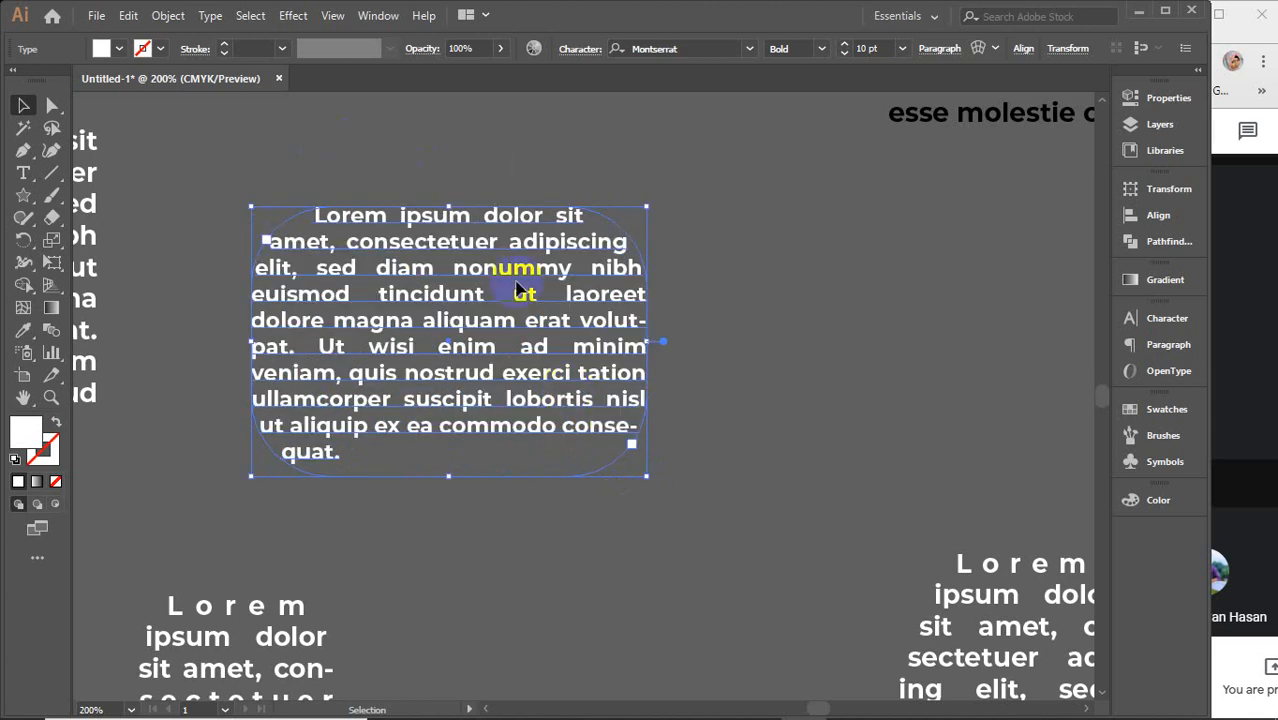
Step: Try a 4 pt space before the paragraph on the white rounded-rectangle text, and reset it to 0
{"action": "left_click", "coordinate": [939, 50]}
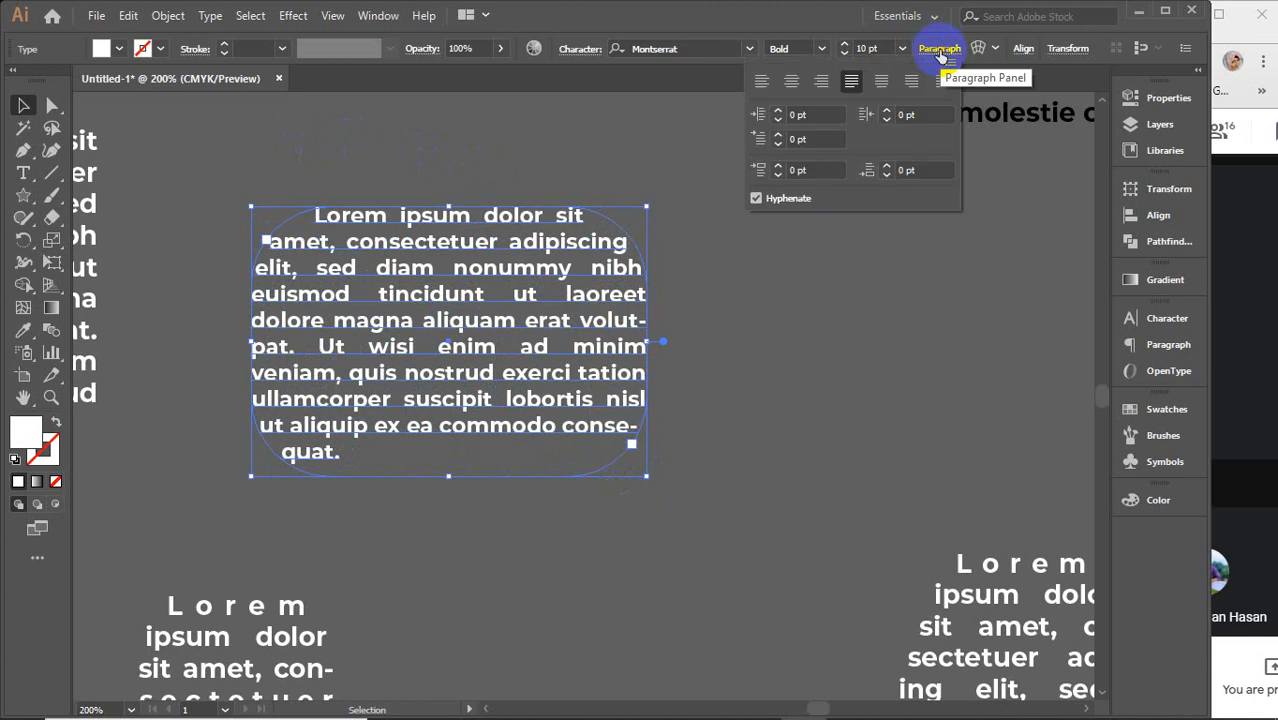
{"action": "left_click", "coordinate": [779, 166]}
{"action": "left_click", "coordinate": [779, 166]}
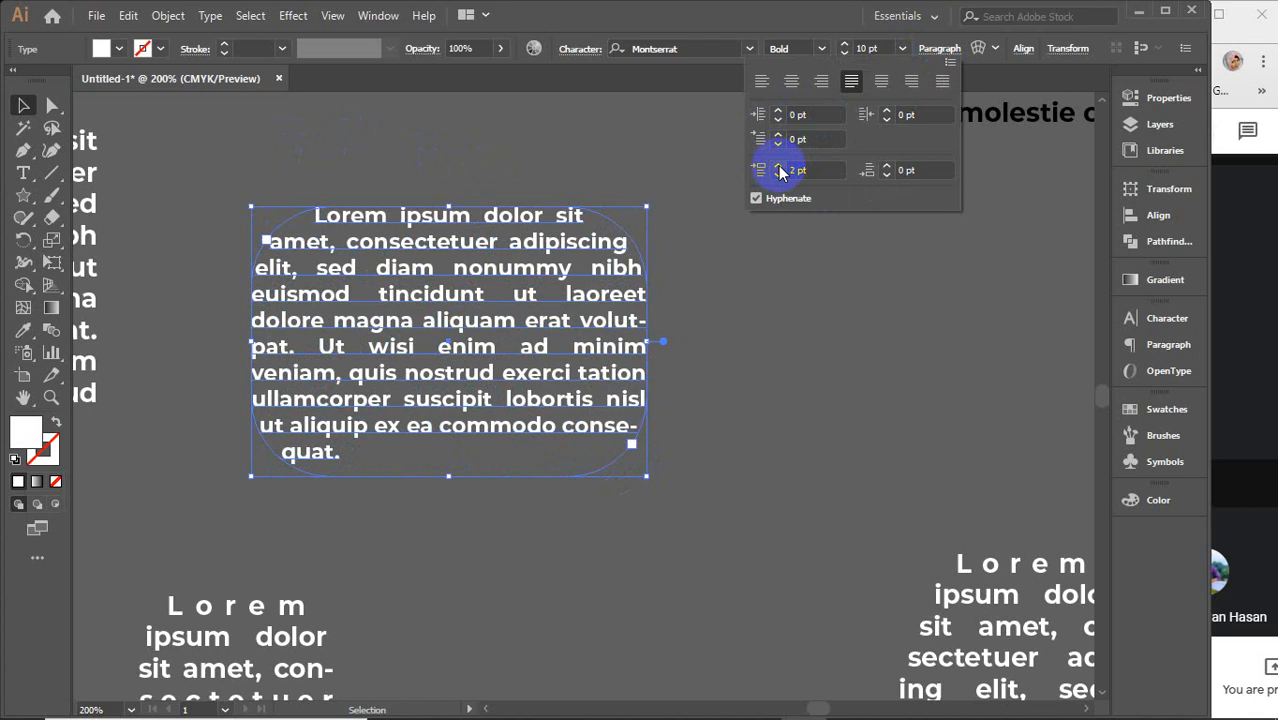
{"action": "left_click", "coordinate": [779, 166]}
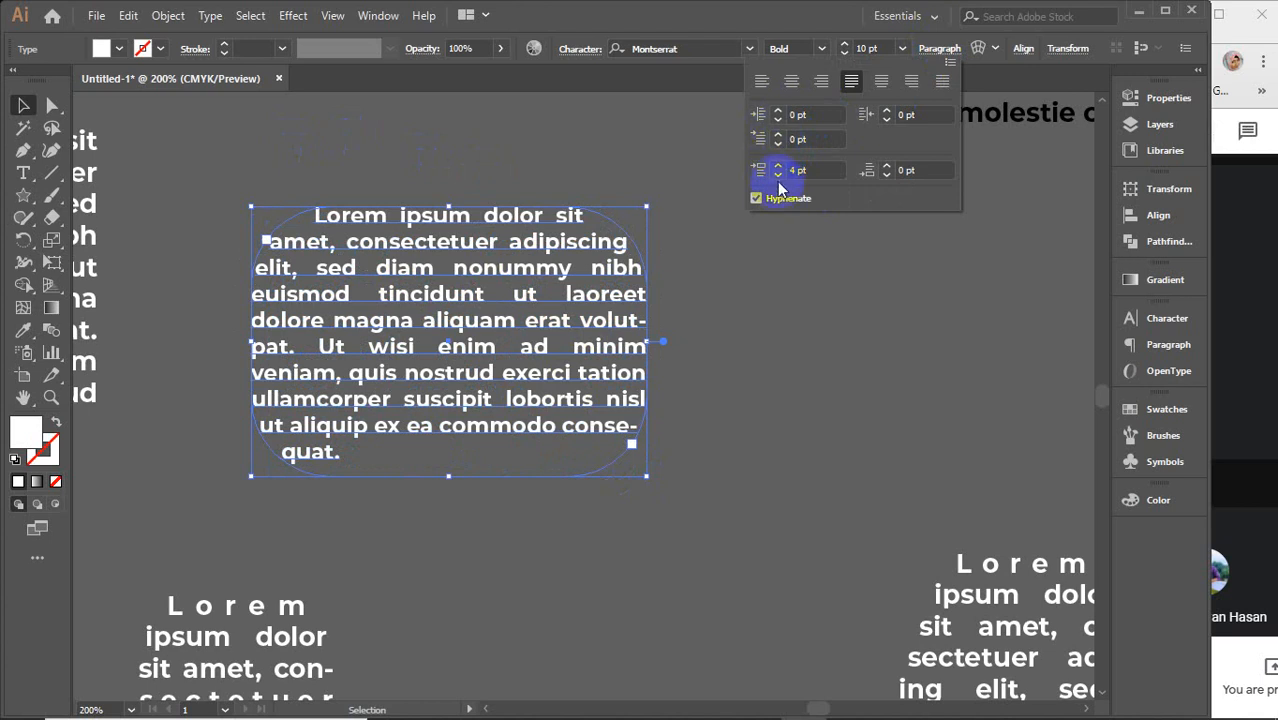
{"action": "left_click", "coordinate": [811, 171]}
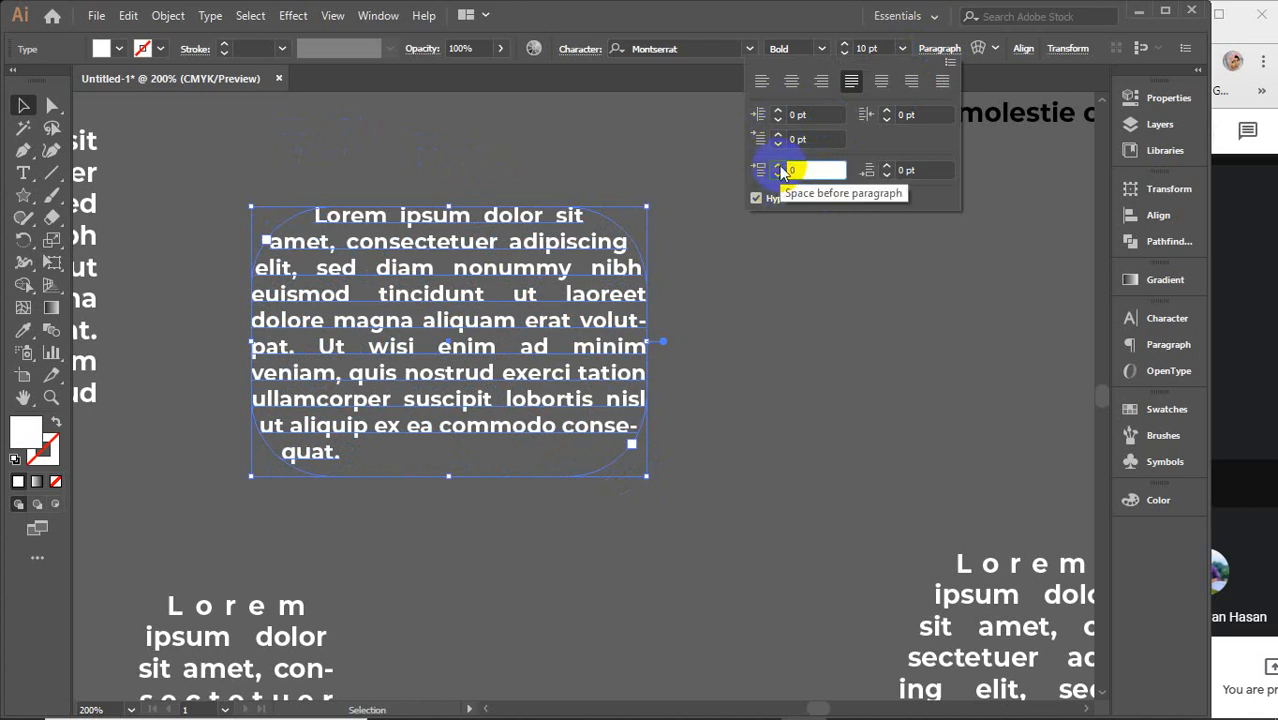
{"action": "type", "text": "0"}
Step: Try a right indent of -5 pt on the white rounded-rectangle text, and return it to 0 pt
{"action": "left_click", "coordinate": [886, 119]}
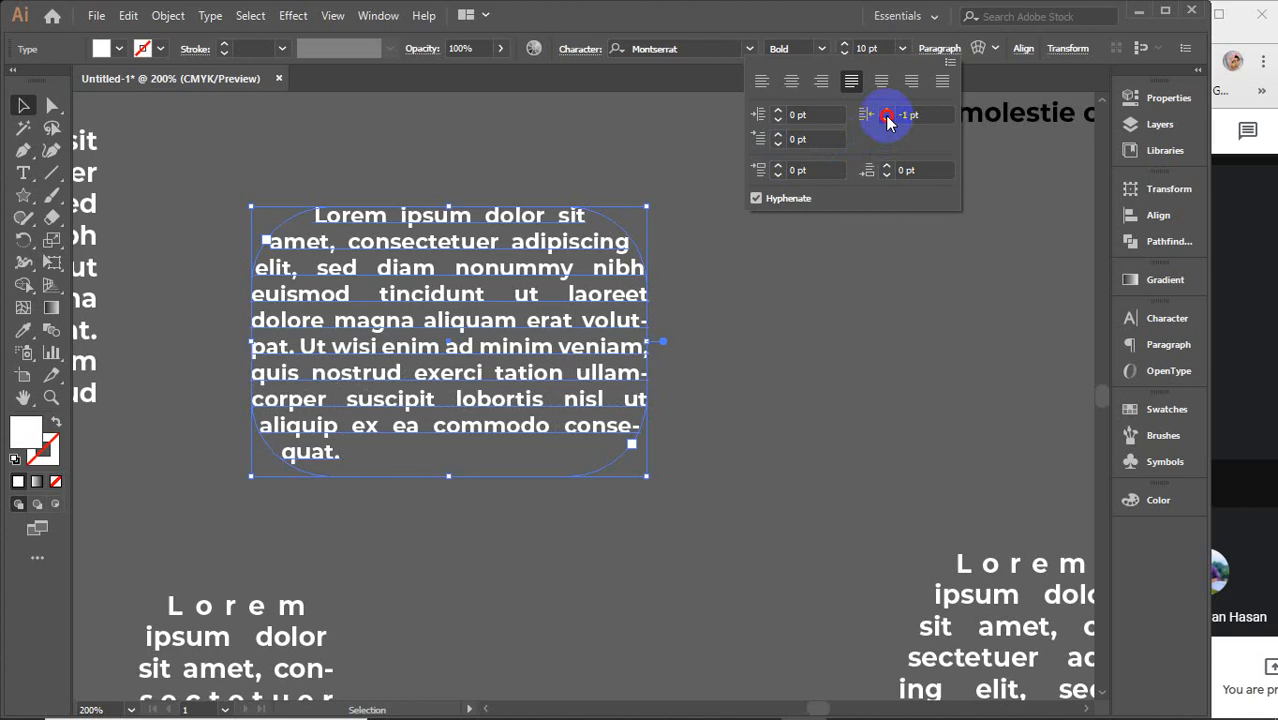
{"action": "left_click", "coordinate": [886, 119]}
{"action": "left_click", "coordinate": [886, 118]}
{"action": "left_click", "coordinate": [886, 118]}
{"action": "left_click", "coordinate": [886, 118]}
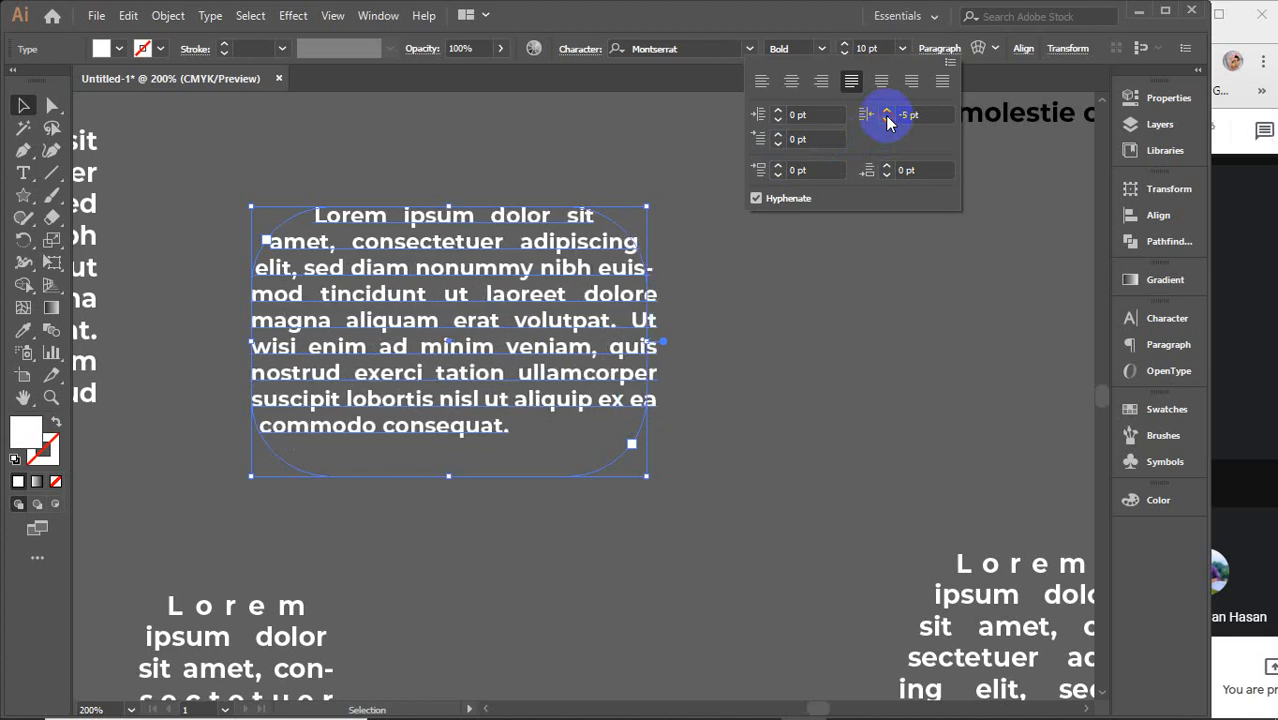
{"action": "left_click", "coordinate": [887, 113]}
{"action": "left_click", "coordinate": [887, 113]}
{"action": "left_click", "coordinate": [887, 113]}
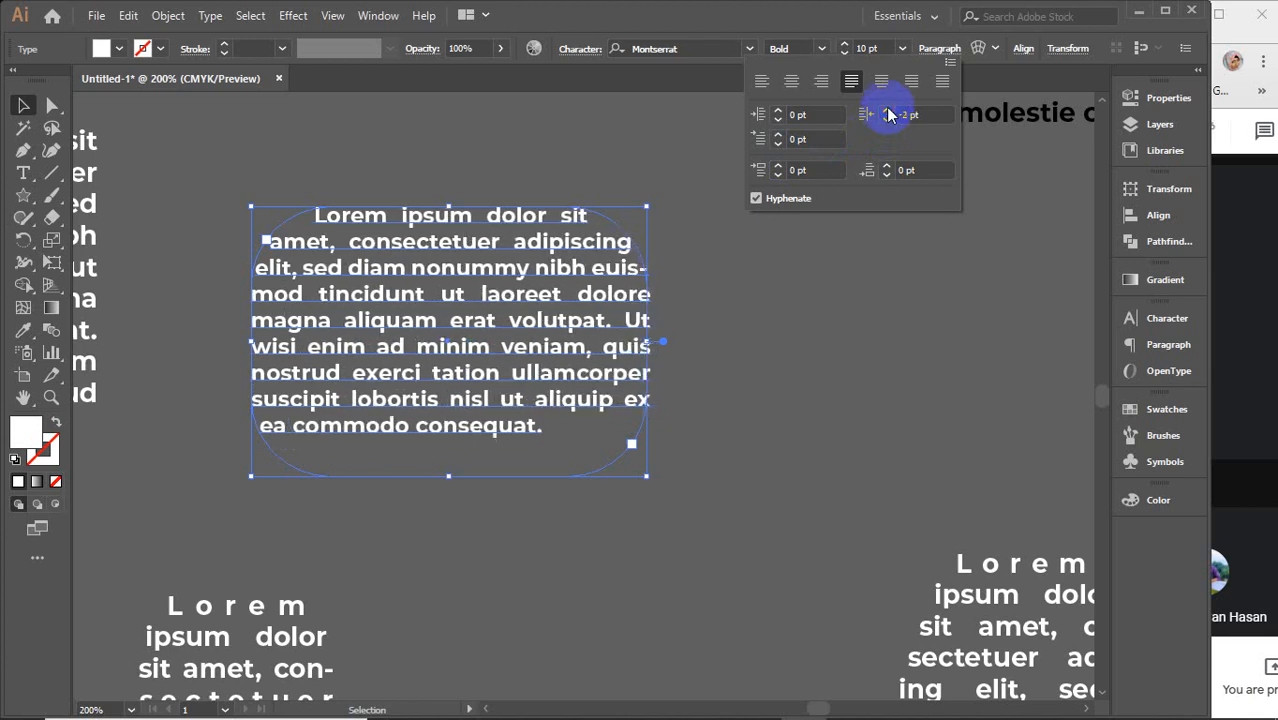
{"action": "left_click", "coordinate": [887, 113]}
{"action": "left_click", "coordinate": [887, 113]}
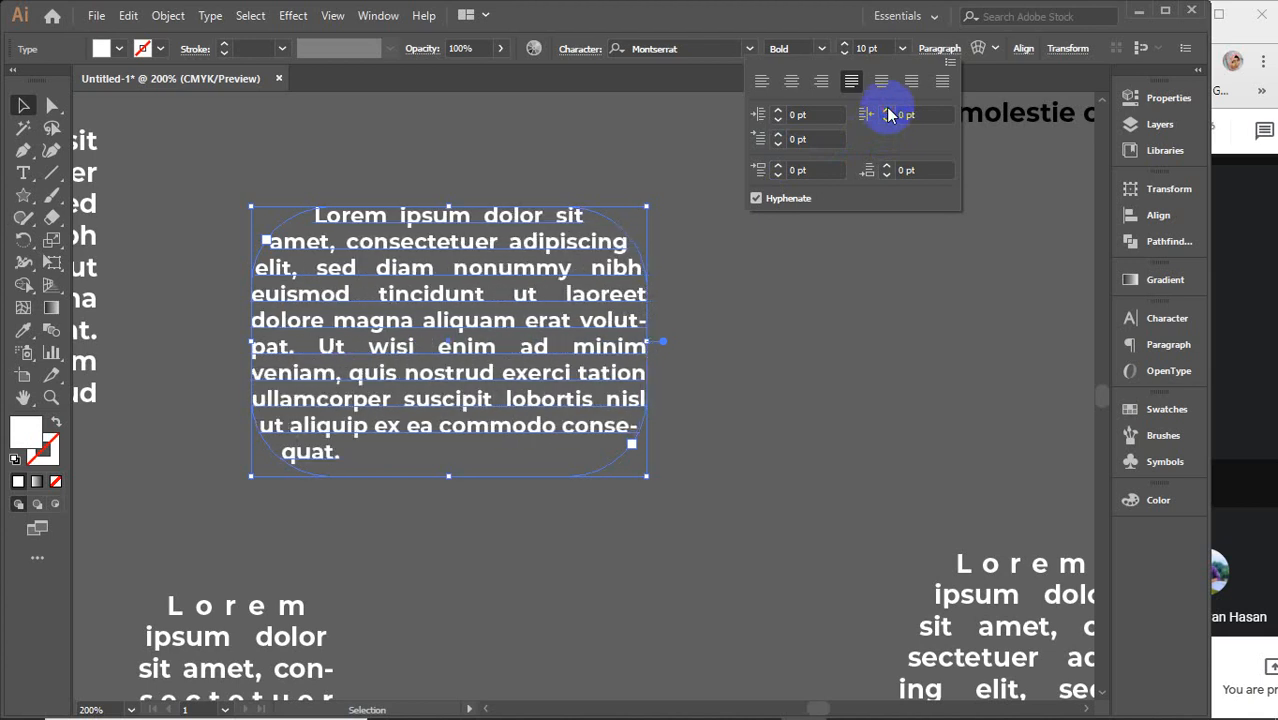
Step: Try left indents of 3 and 4 pt on the white rounded-rectangle text, and return the indent to 0 pt
{"action": "left_click", "coordinate": [778, 112]}
{"action": "left_click", "coordinate": [778, 112]}
{"action": "left_click", "coordinate": [778, 112]}
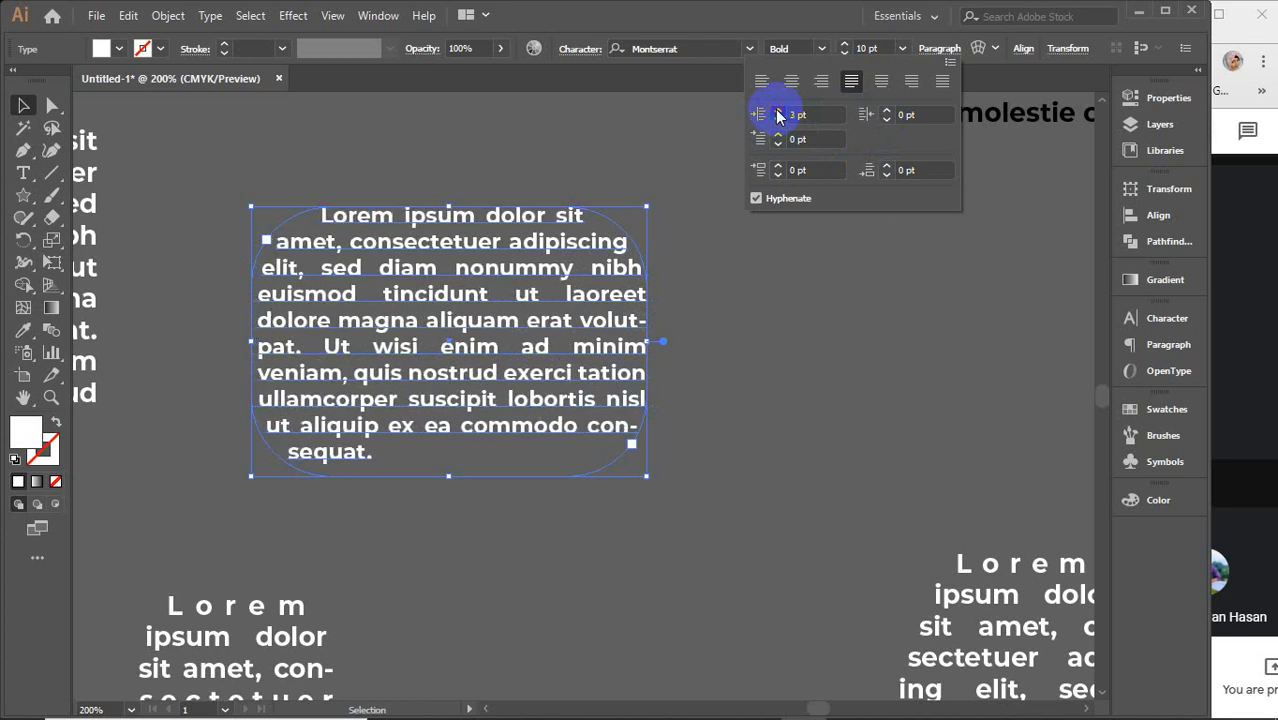
{"action": "left_click", "coordinate": [778, 112]}
{"action": "left_click", "coordinate": [778, 121]}
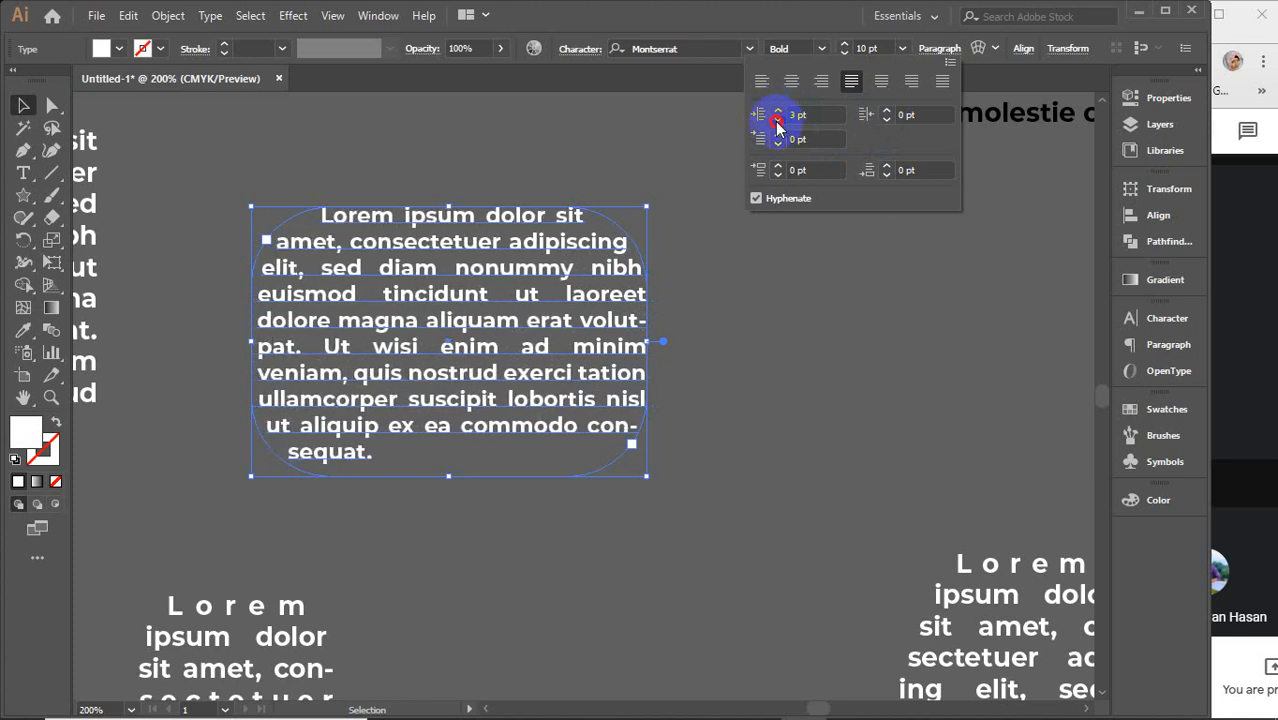
{"action": "left_click", "coordinate": [778, 121]}
{"action": "left_click", "coordinate": [778, 121]}
{"action": "left_click", "coordinate": [778, 121]}
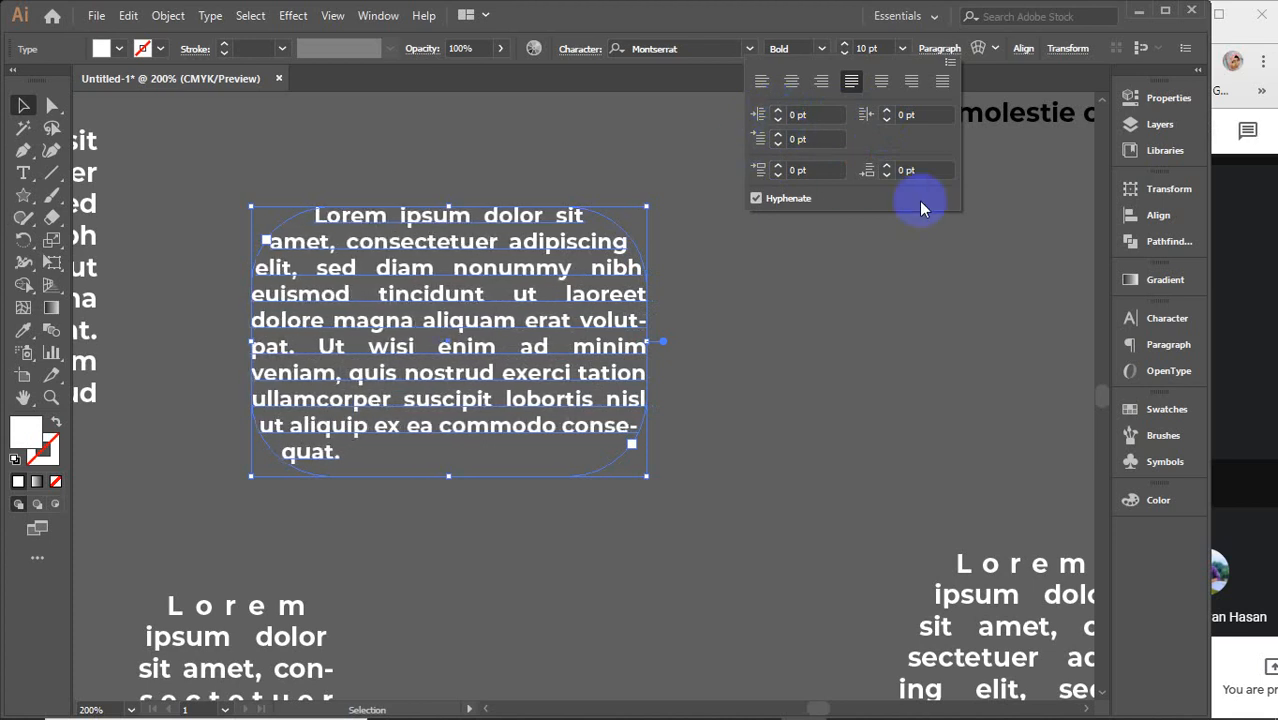
Step: Try different space-after values on the rounded-rectangle paragraph, reset them to 0 pt, and try a 5 pt space before
{"action": "left_click", "coordinate": [886, 168]}
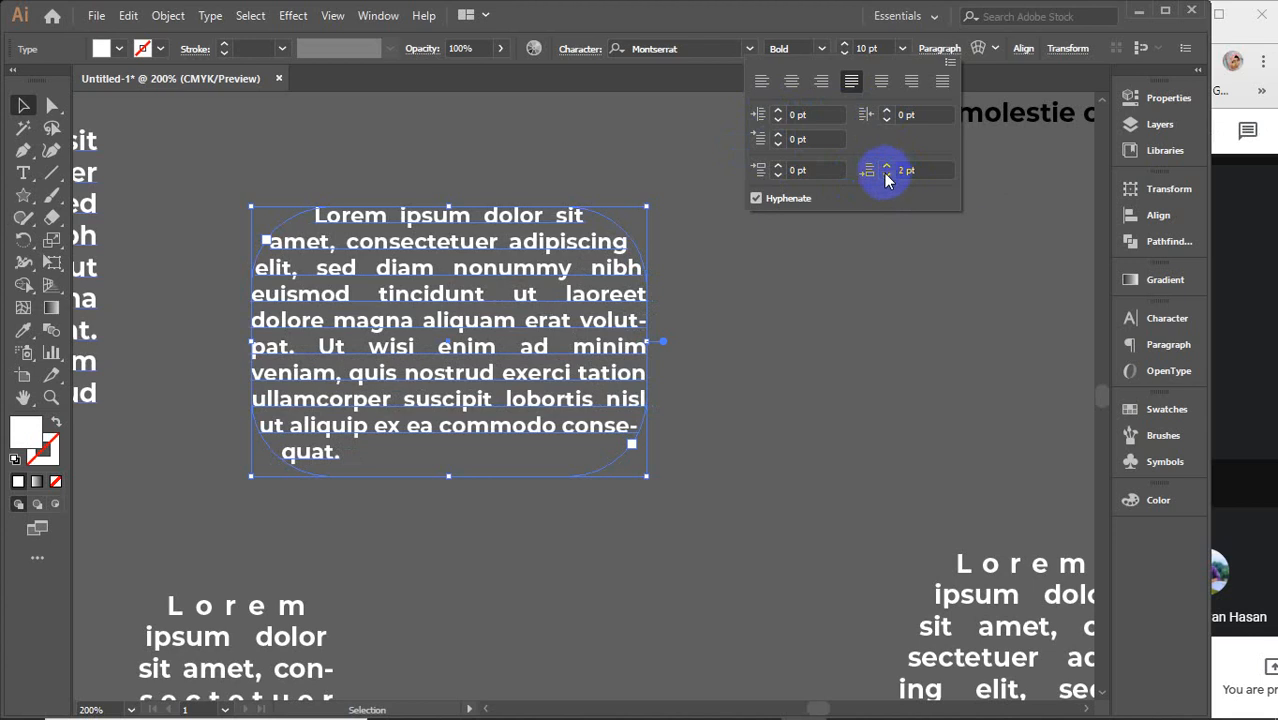
{"action": "left_click", "coordinate": [886, 176]}
{"action": "left_click", "coordinate": [886, 176]}
{"action": "left_click", "coordinate": [886, 176]}
{"action": "left_click", "coordinate": [886, 176]}
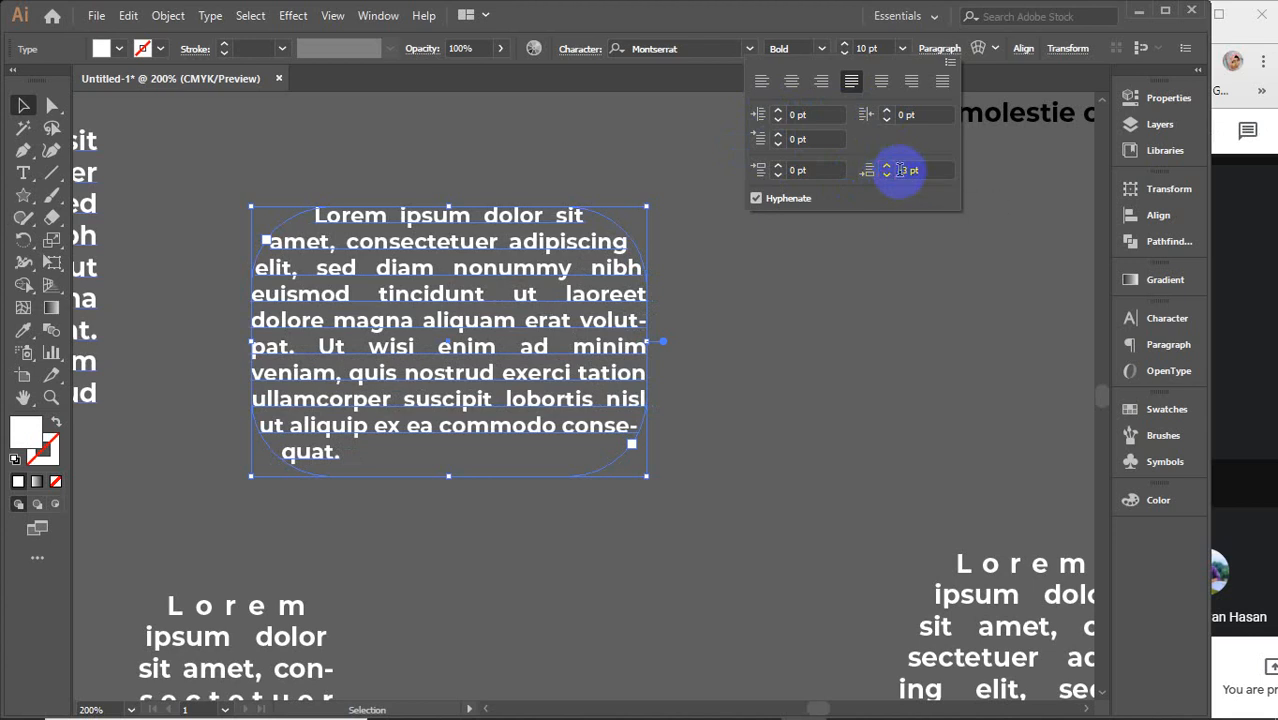
{"action": "left_click", "coordinate": [916, 169]}
{"action": "double_click", "coordinate": [916, 169]}
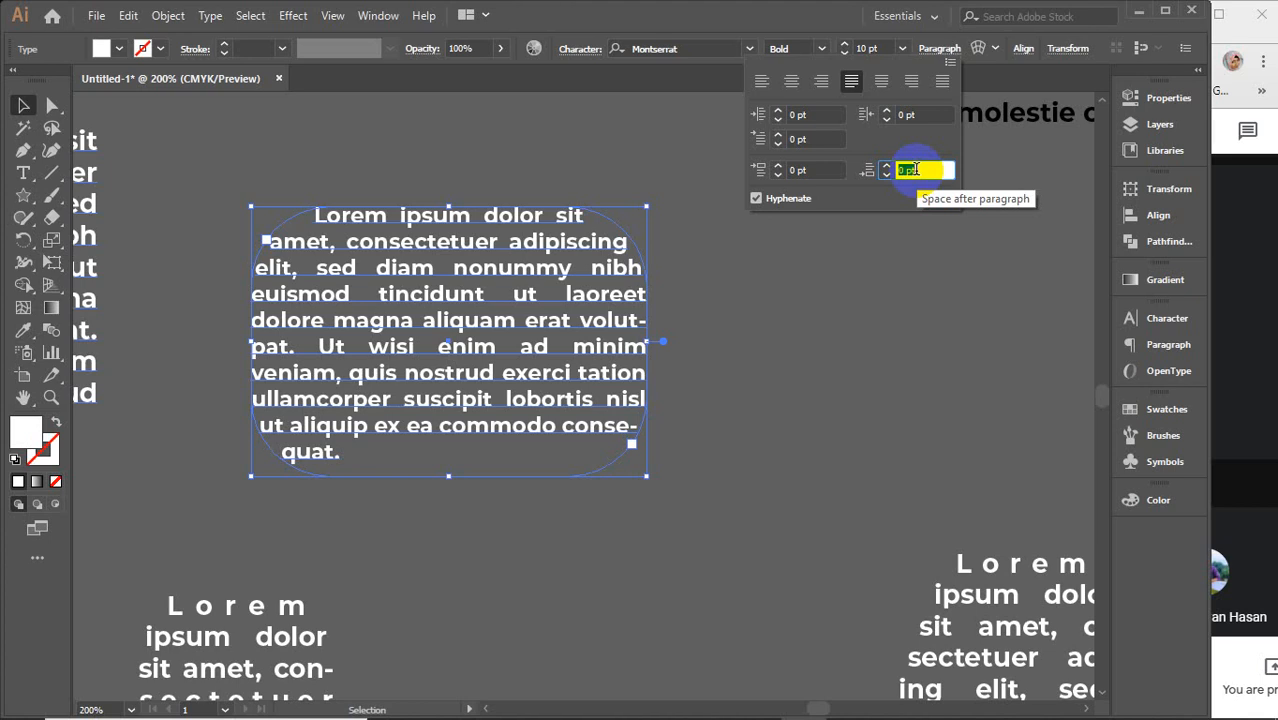
{"action": "left_click", "coordinate": [808, 169]}
{"action": "scroll", "coordinate": [808, 169], "scroll_direction": "up", "scroll_amount": 5}
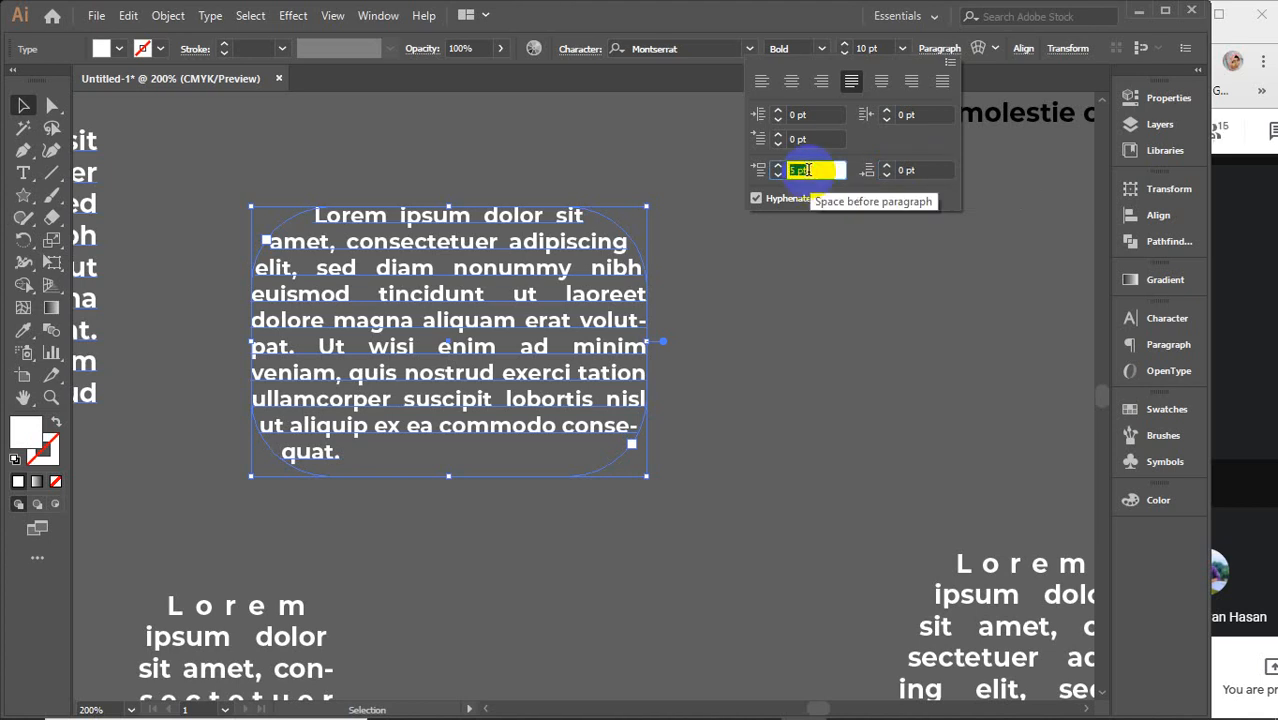
Step: Toggle hyphenation off and on for the white rounded-rectangle text, leave it enabled, and deselect the text
{"action": "left_click", "coordinate": [758, 199]}
{"action": "left_click", "coordinate": [757, 199]}
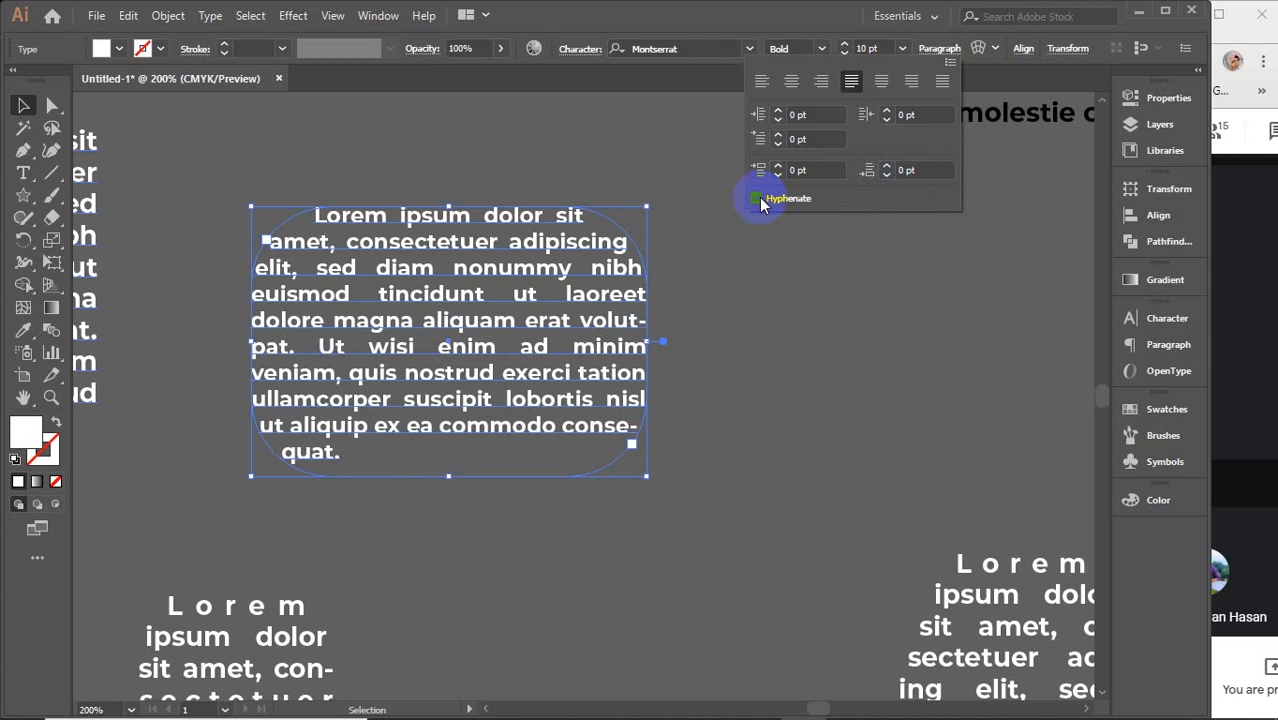
{"action": "left_click", "coordinate": [757, 199]}
{"action": "left_click", "coordinate": [757, 199]}
{"action": "left_click", "coordinate": [758, 199]}
{"action": "left_click", "coordinate": [758, 199]}
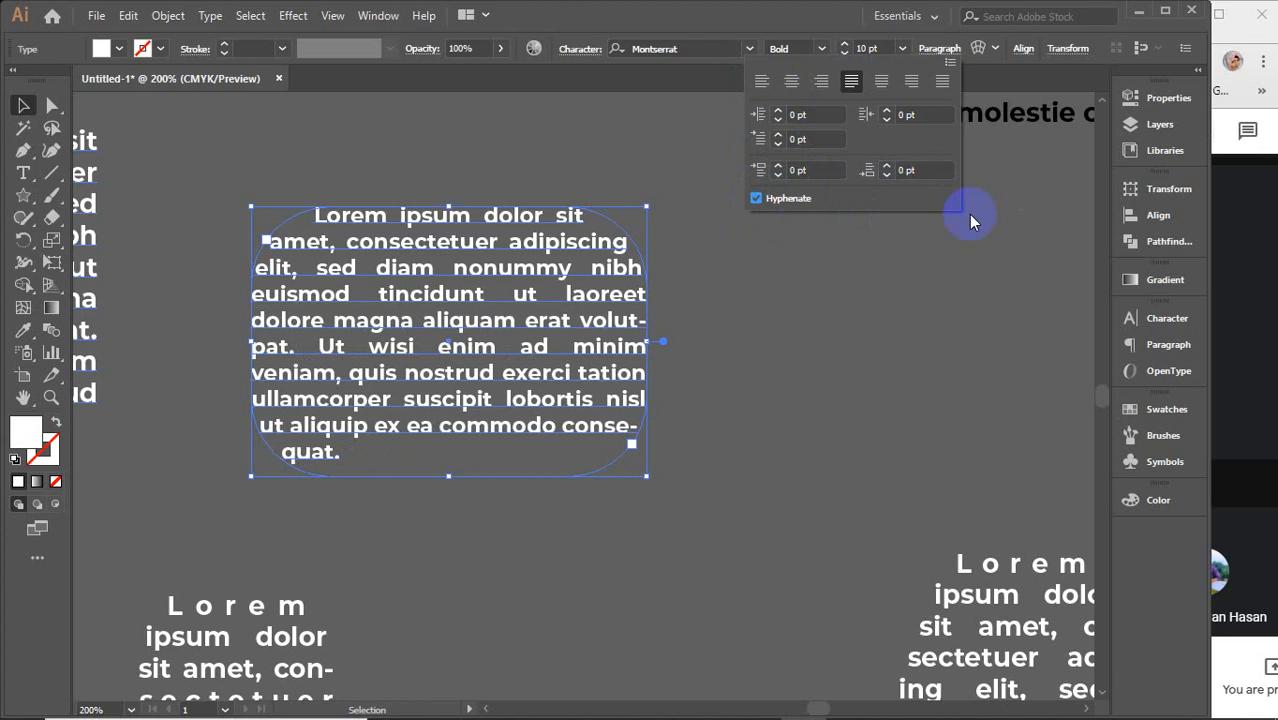
{"action": "left_click", "coordinate": [543, 130]}
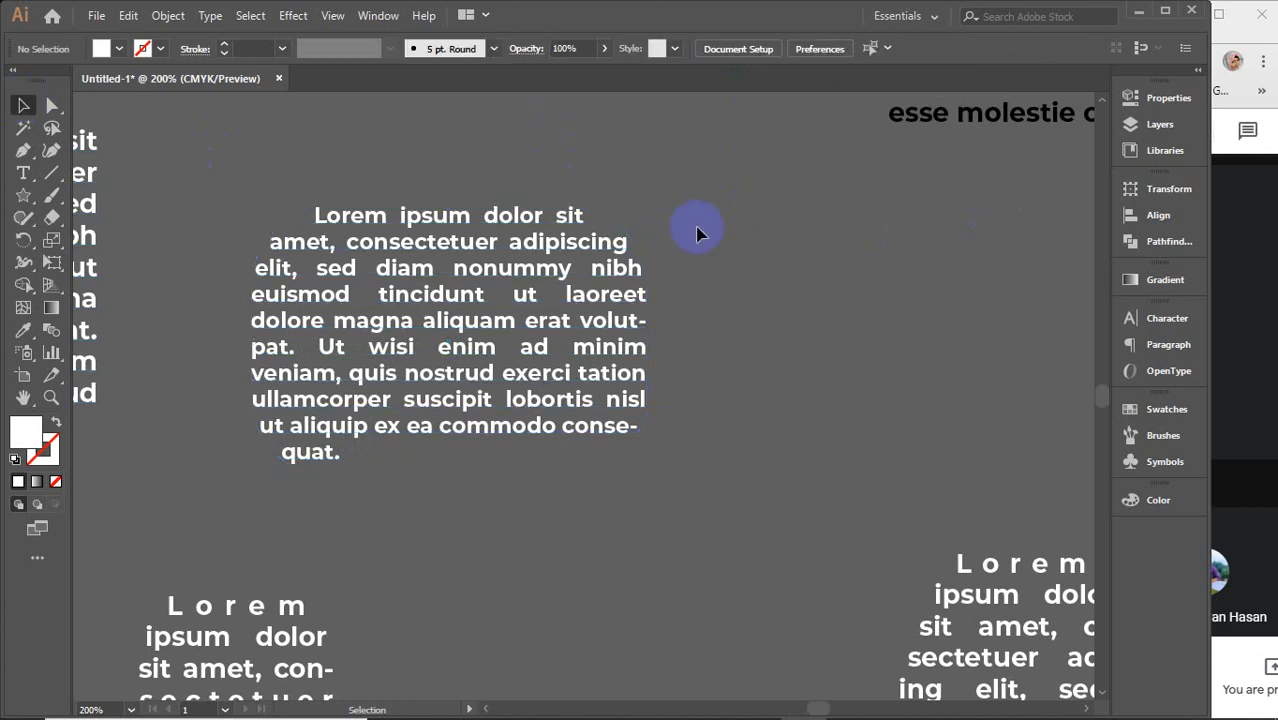
{"action": "scroll", "coordinate": [693, 228], "scroll_direction": "down", "scroll_amount": 6}
{"action": "left_click_drag", "start_coordinate": [692, 210], "coordinate": [582, 290]}
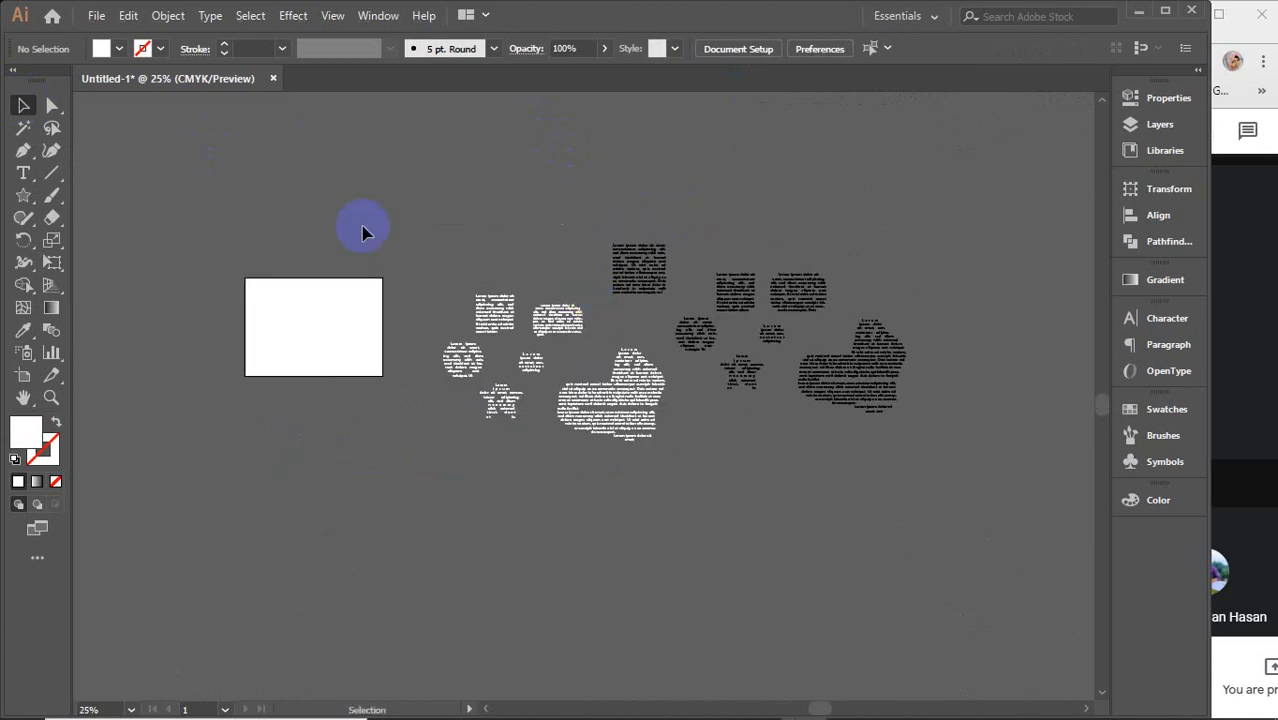
Step: Delete all the existing text-filled shapes beside the artboard
{"action": "key", "text": "ctrl+a"}
{"action": "key", "text": "Delete"}
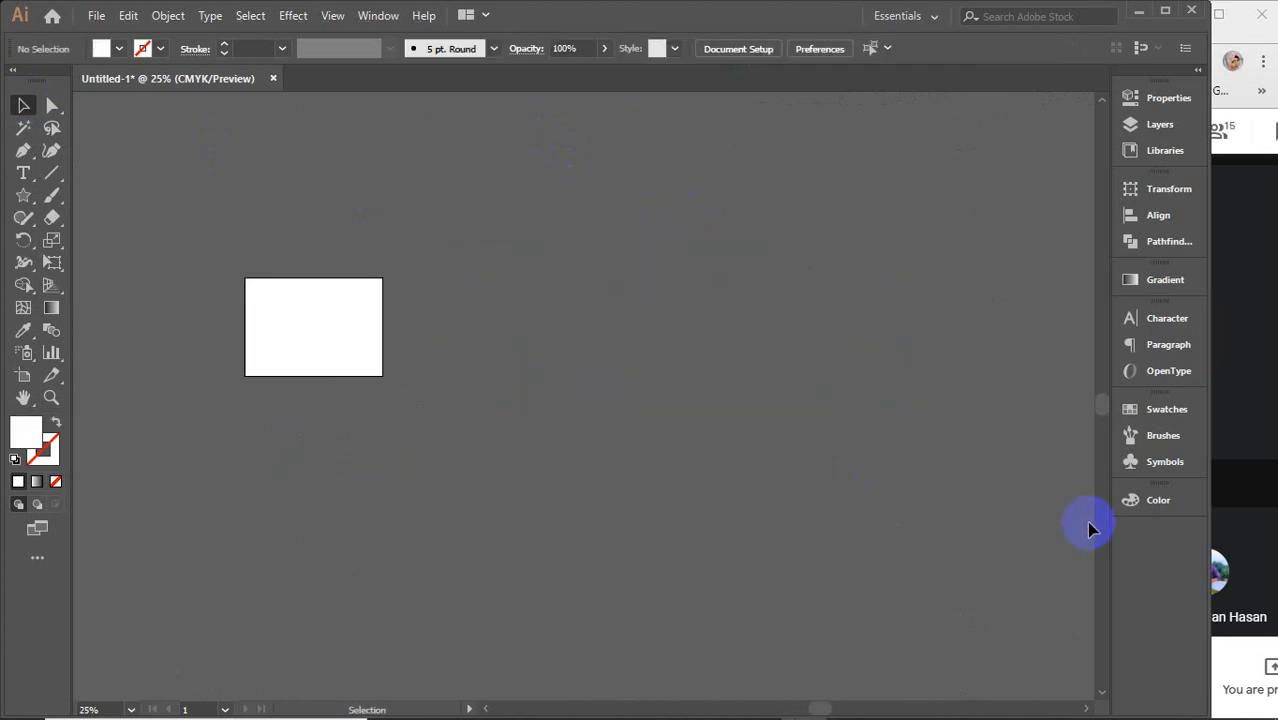
{"action": "left_click", "coordinate": [294, 277]}
Step: Draw a large white rectangle in the empty canvas area beside the artboard
{"action": "left_click", "coordinate": [18, 198]}
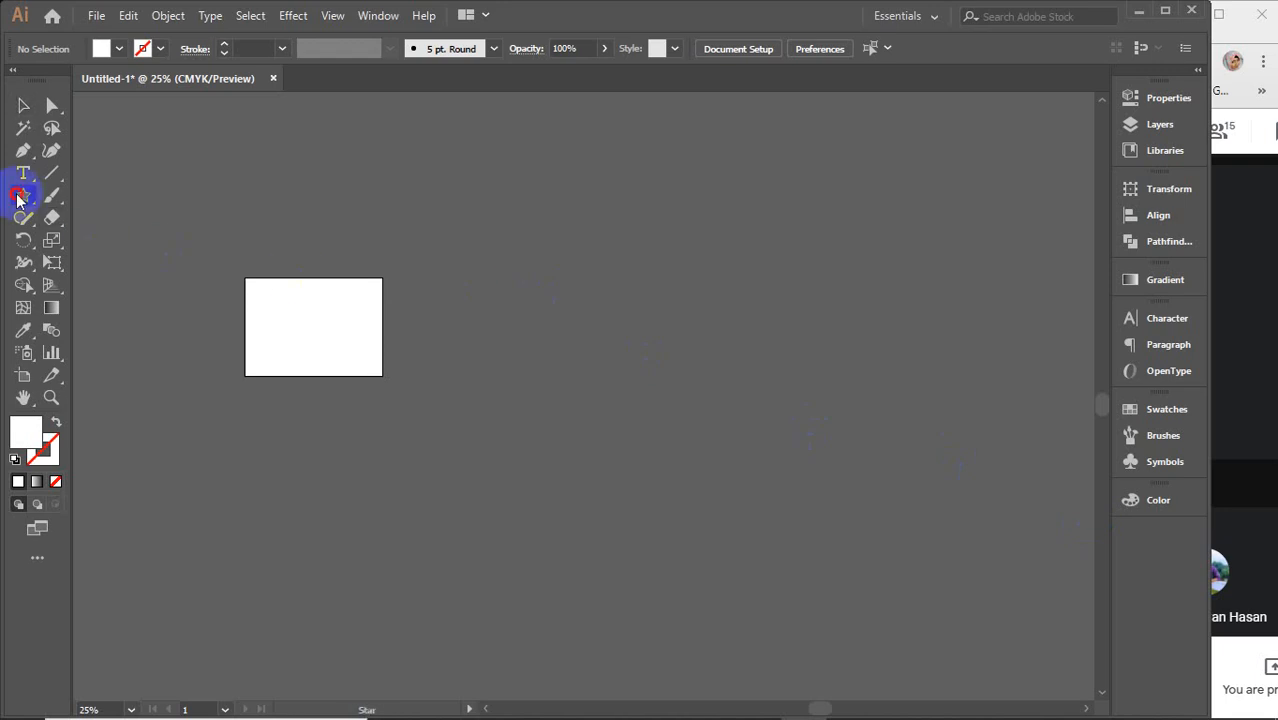
{"action": "left_click", "coordinate": [18, 175]}
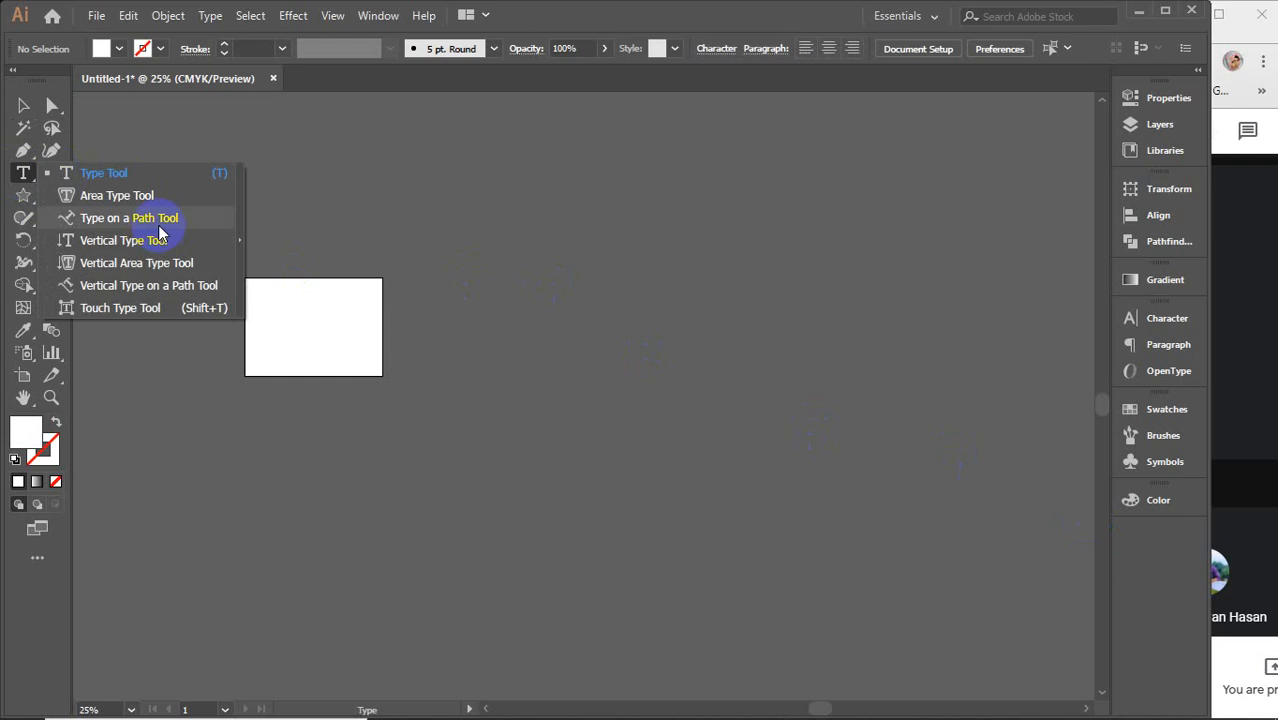
{"action": "left_click", "coordinate": [23, 194]}
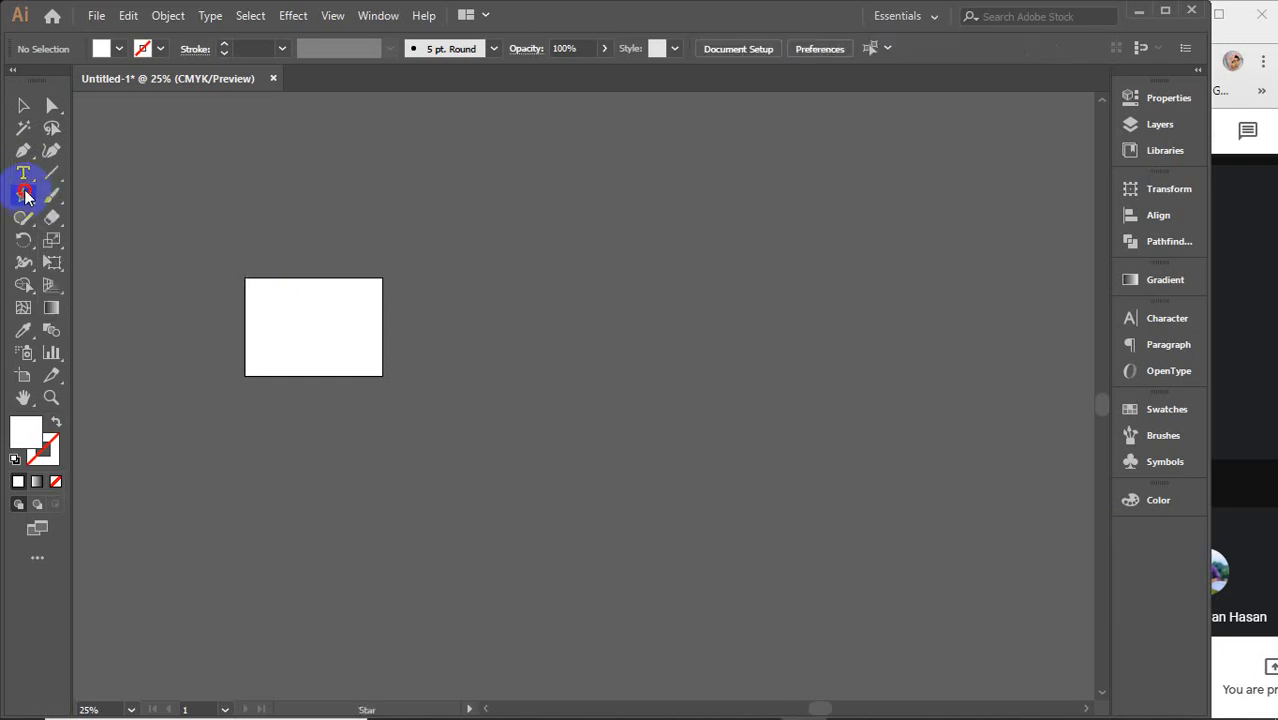
{"action": "left_click", "coordinate": [118, 198]}
{"action": "left_click_drag", "start_coordinate": [559, 265], "coordinate": [903, 490]}
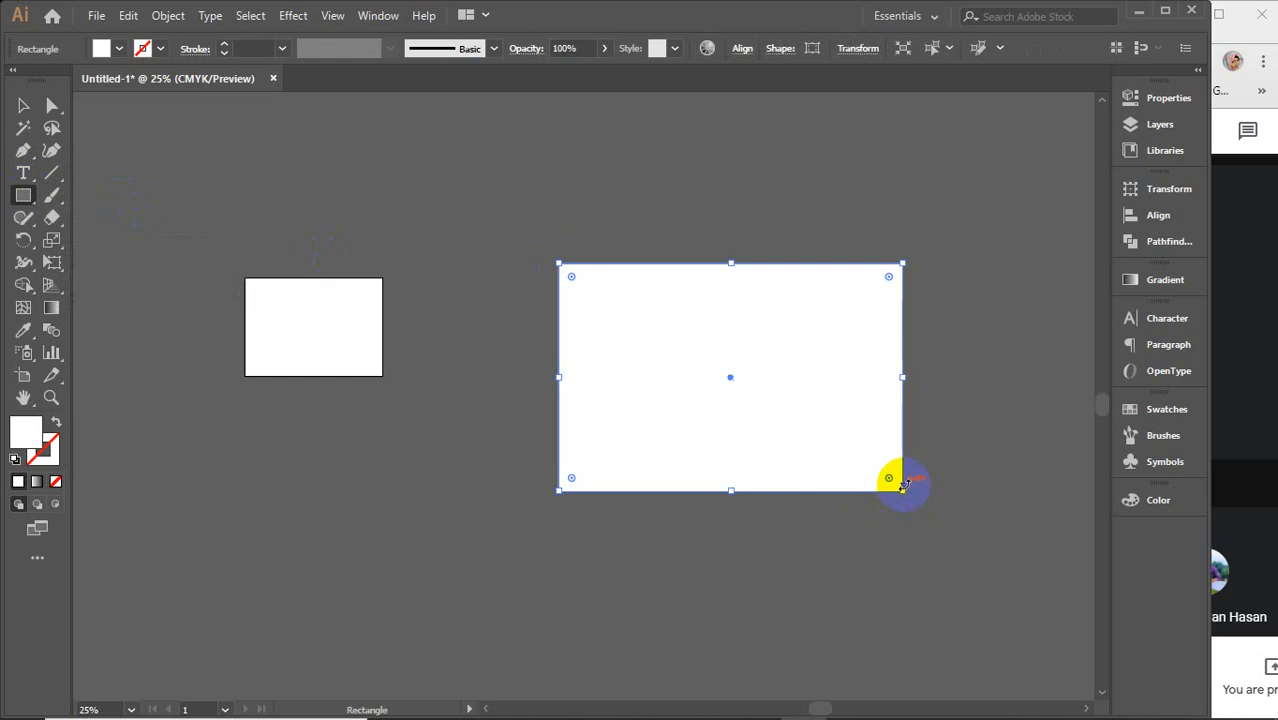
Step: Run placeholder text along the rectangle's outline with the Type on a Path tool, starting near its upper-left corner
{"action": "left_click", "coordinate": [18, 173]}
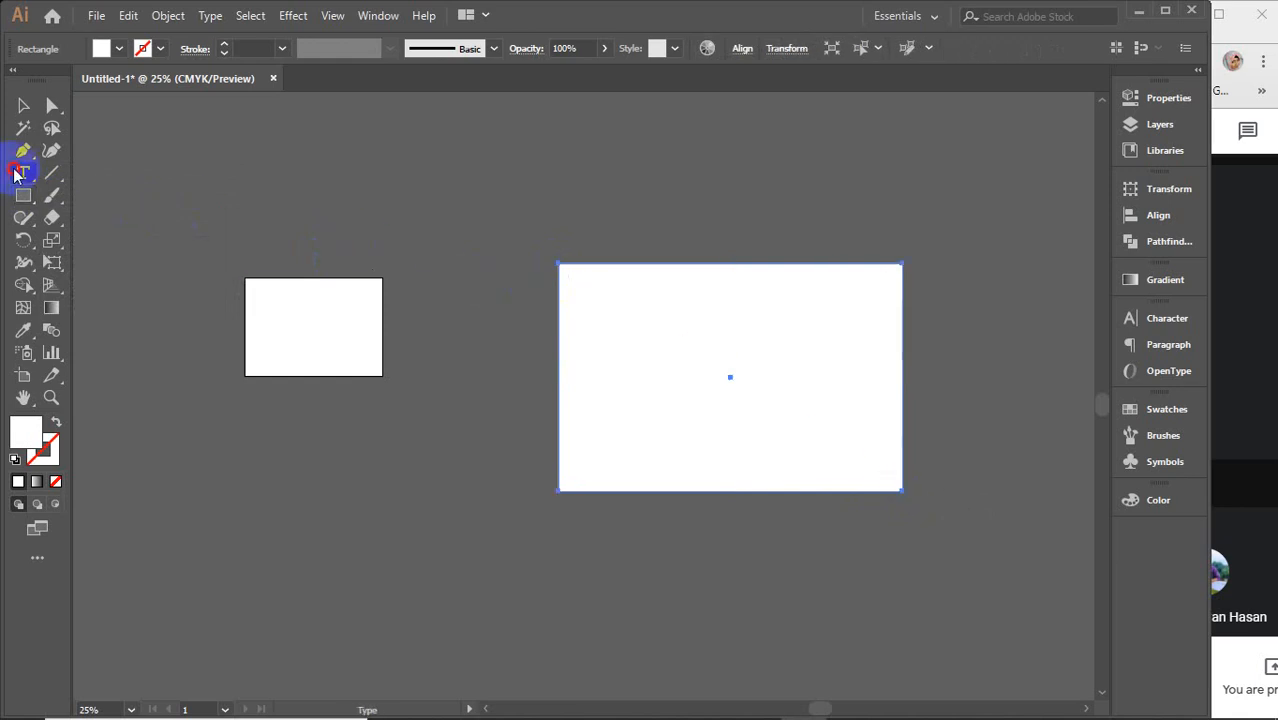
{"action": "left_click_drag", "start_coordinate": [18, 173], "coordinate": [114, 216]}
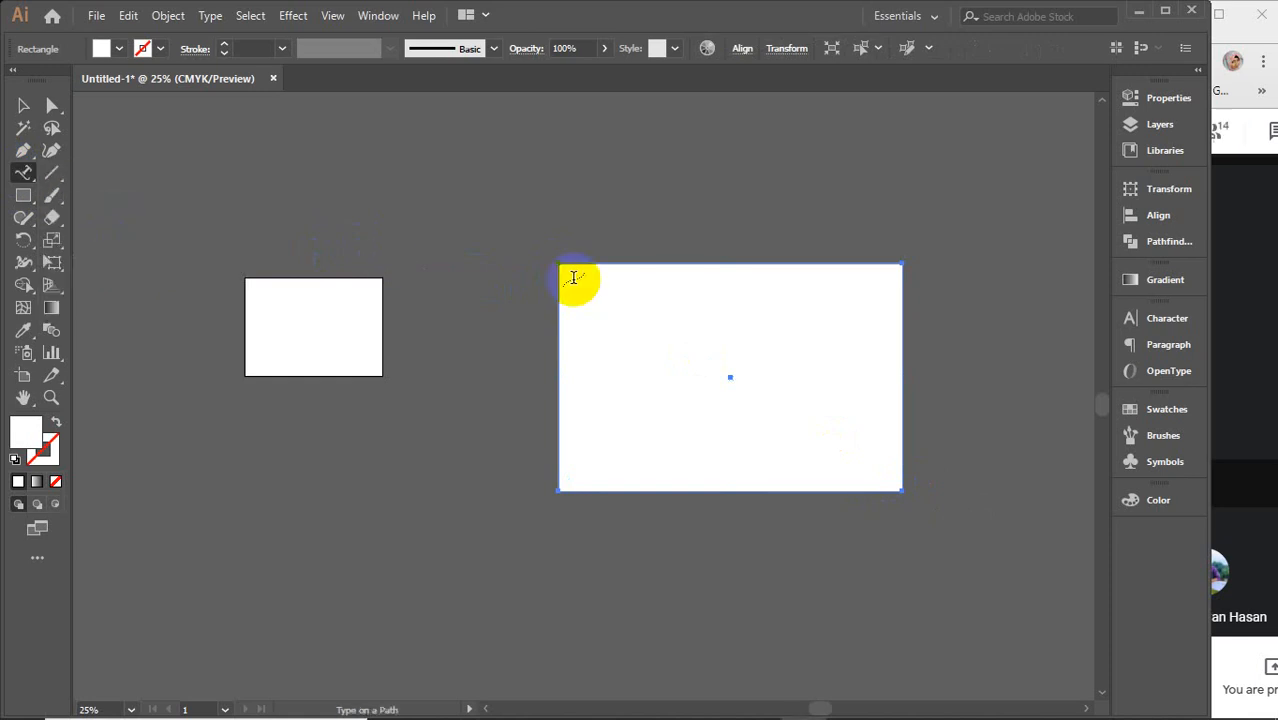
{"action": "left_click", "coordinate": [650, 342]}
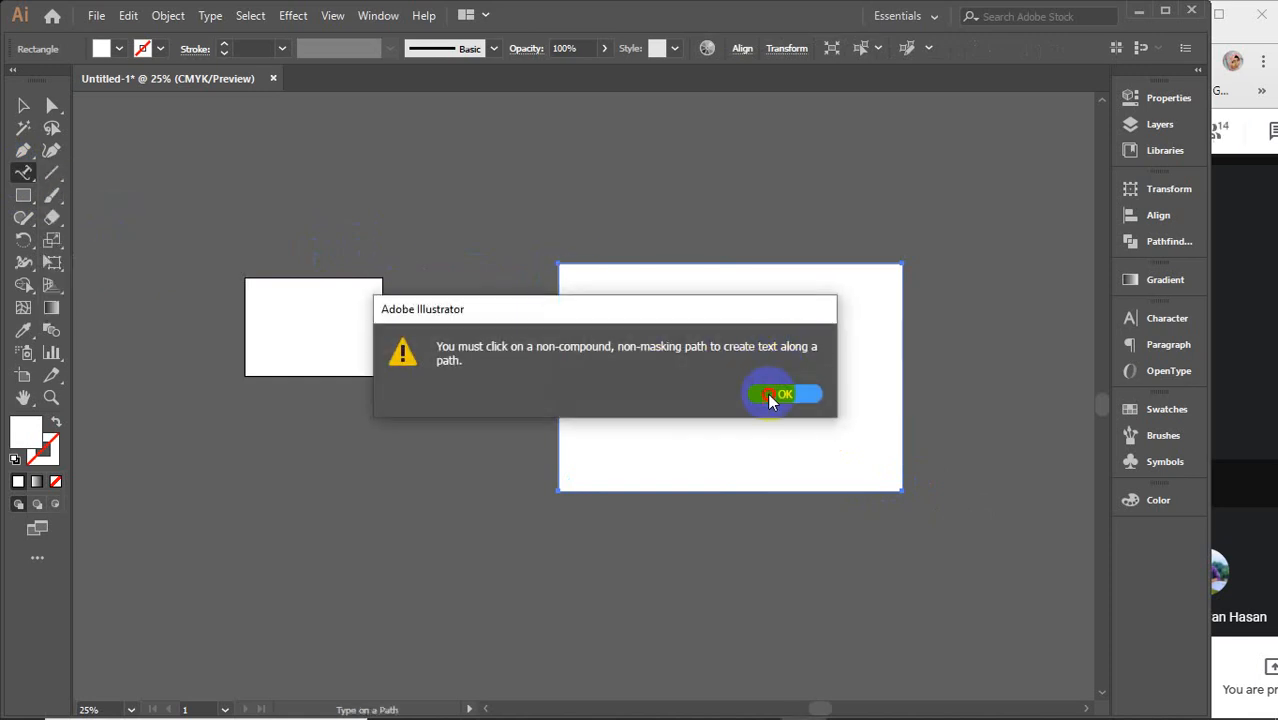
{"action": "left_click", "coordinate": [767, 393]}
{"action": "left_click", "coordinate": [660, 266]}
{"action": "left_click", "coordinate": [780, 394]}
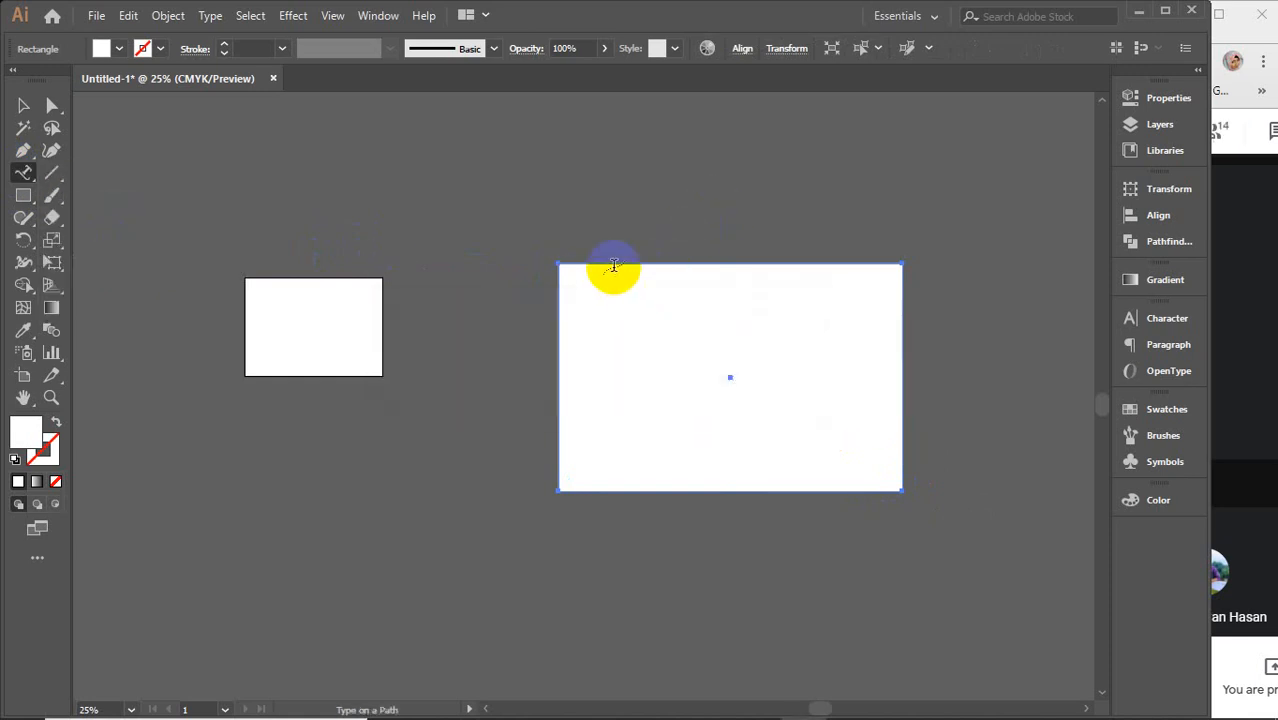
{"action": "left_click", "coordinate": [579, 263]}
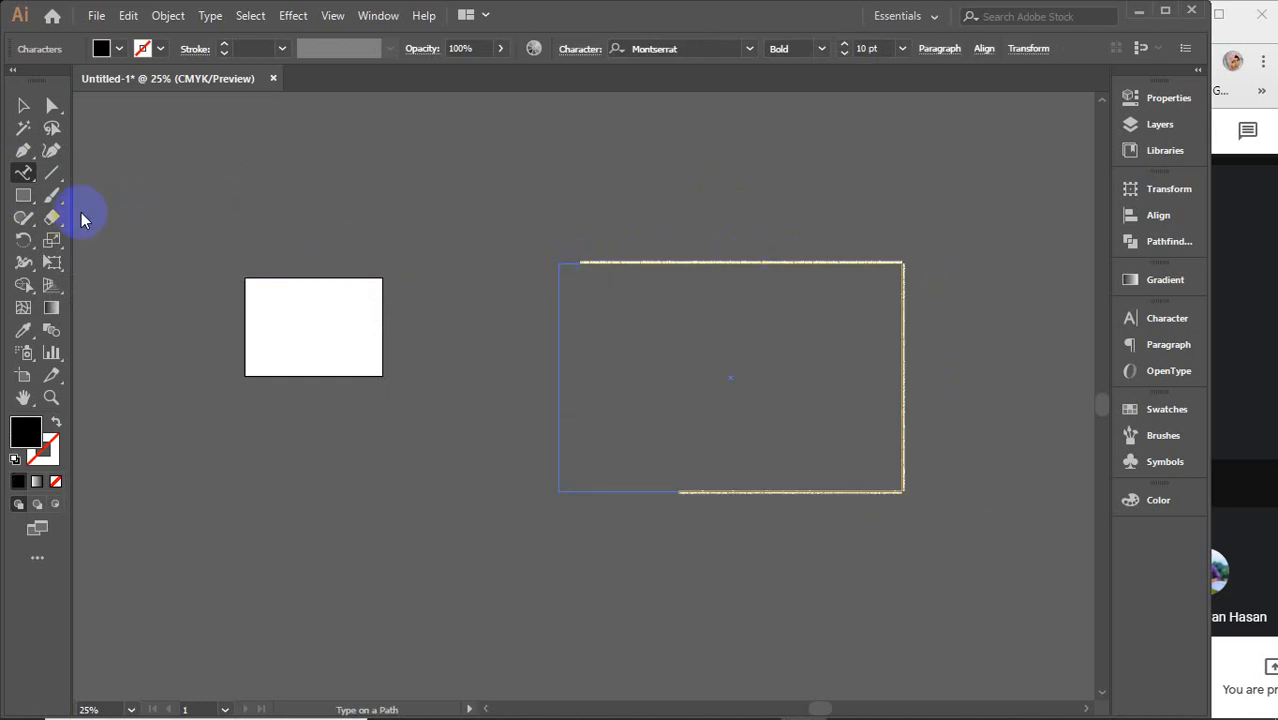
Step: Select the path text around the rectangle as an object and set its font size to 14 pt
{"action": "left_click", "coordinate": [24, 107]}
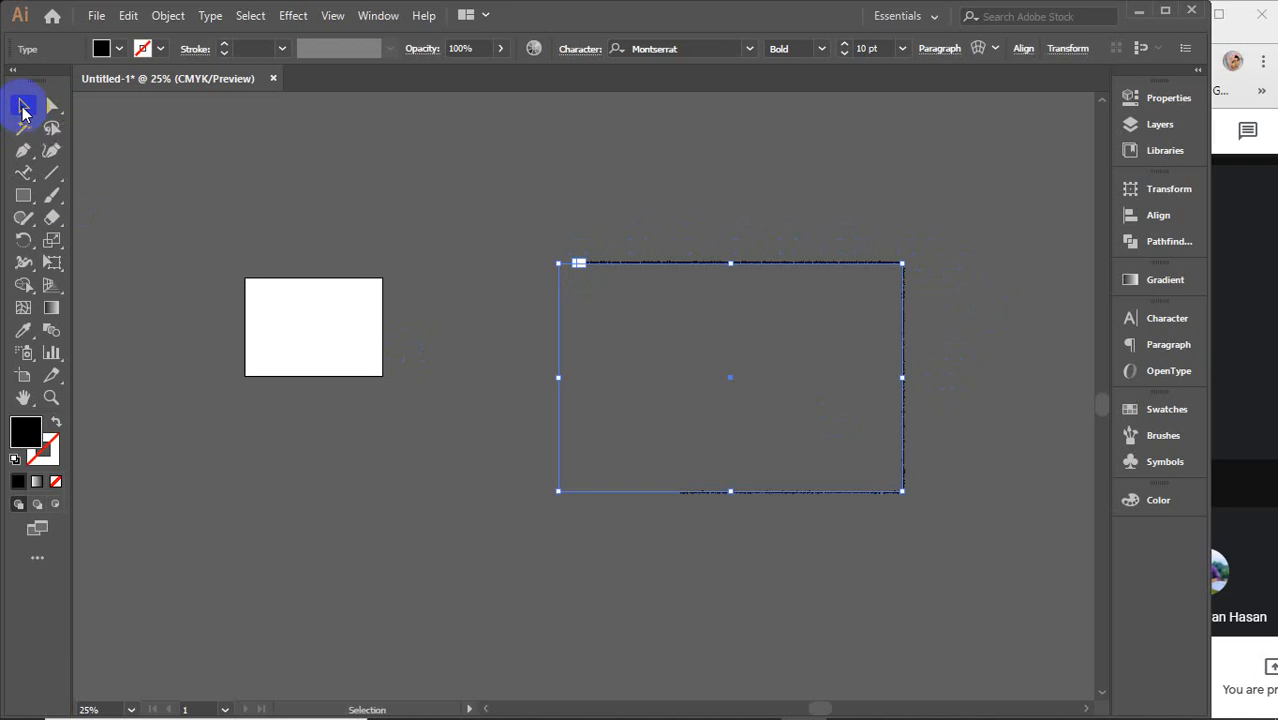
{"action": "left_click", "coordinate": [874, 48]}
{"action": "type", "text": "14"}
{"action": "key", "text": "Return"}
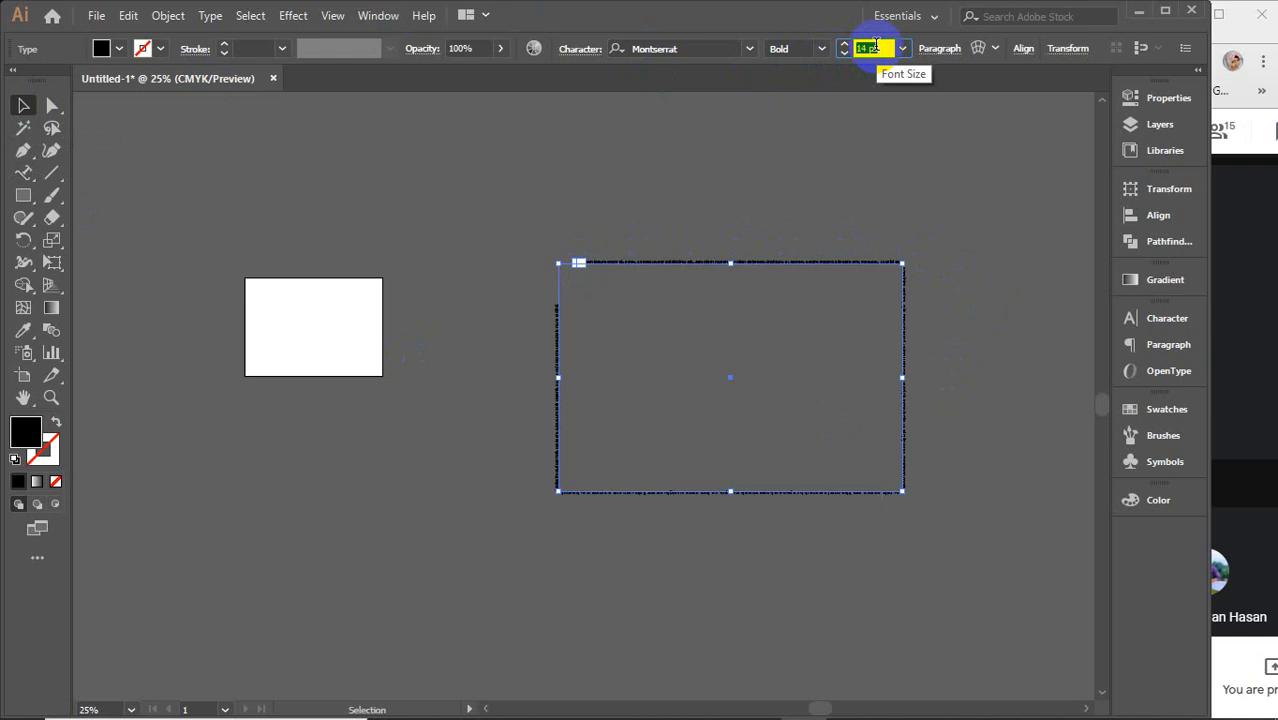
{"action": "key", "text": "Up"}
{"action": "key", "text": "Down"}
Step: Try a 15 pt font size on the rectangle's path text, then reduce it to 14.5 pt
{"action": "scroll", "coordinate": [628, 260], "scroll_direction": "up", "scroll_amount": 3}
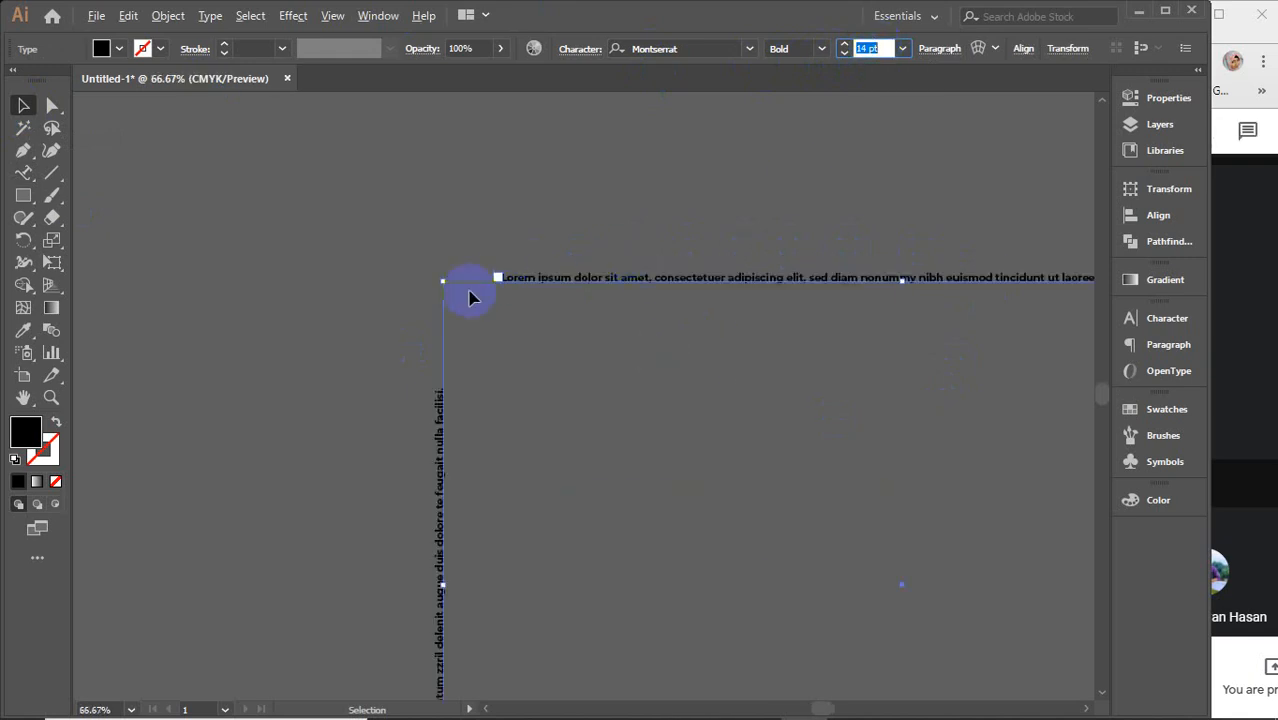
{"action": "scroll", "coordinate": [465, 290], "scroll_direction": "up", "scroll_amount": 2}
{"action": "left_click", "coordinate": [874, 52]}
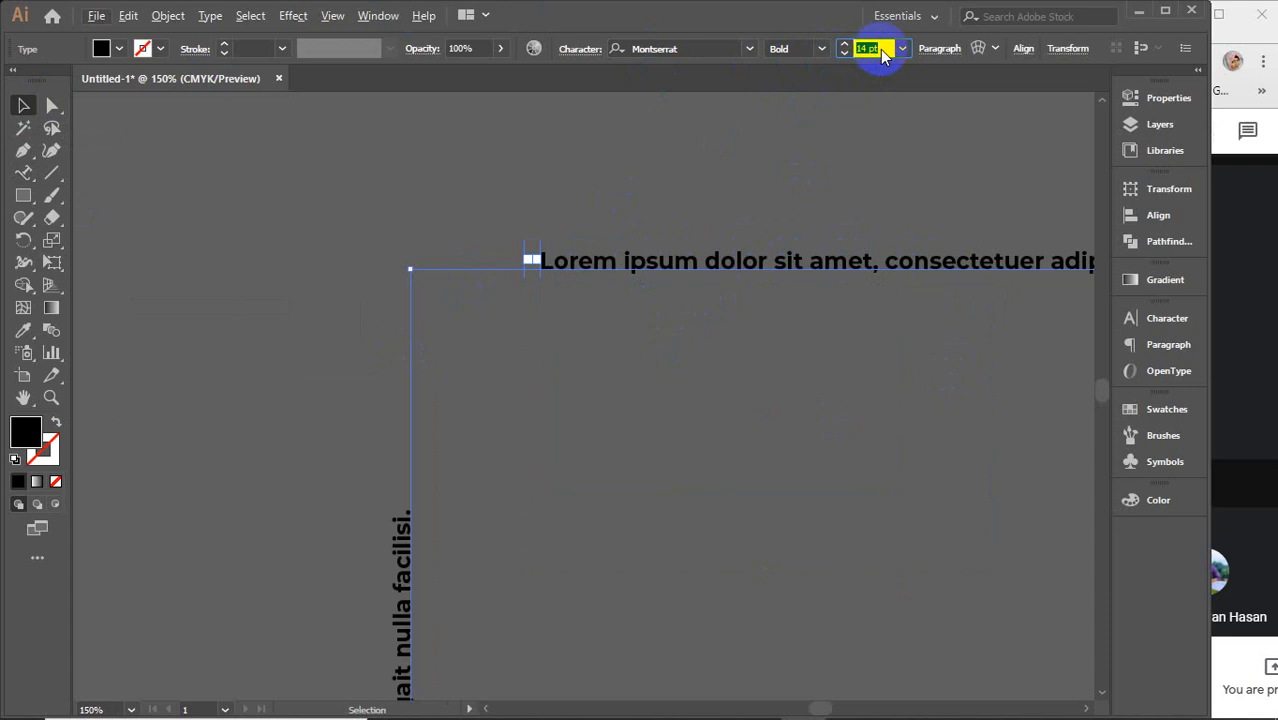
{"action": "key", "text": "Up"}
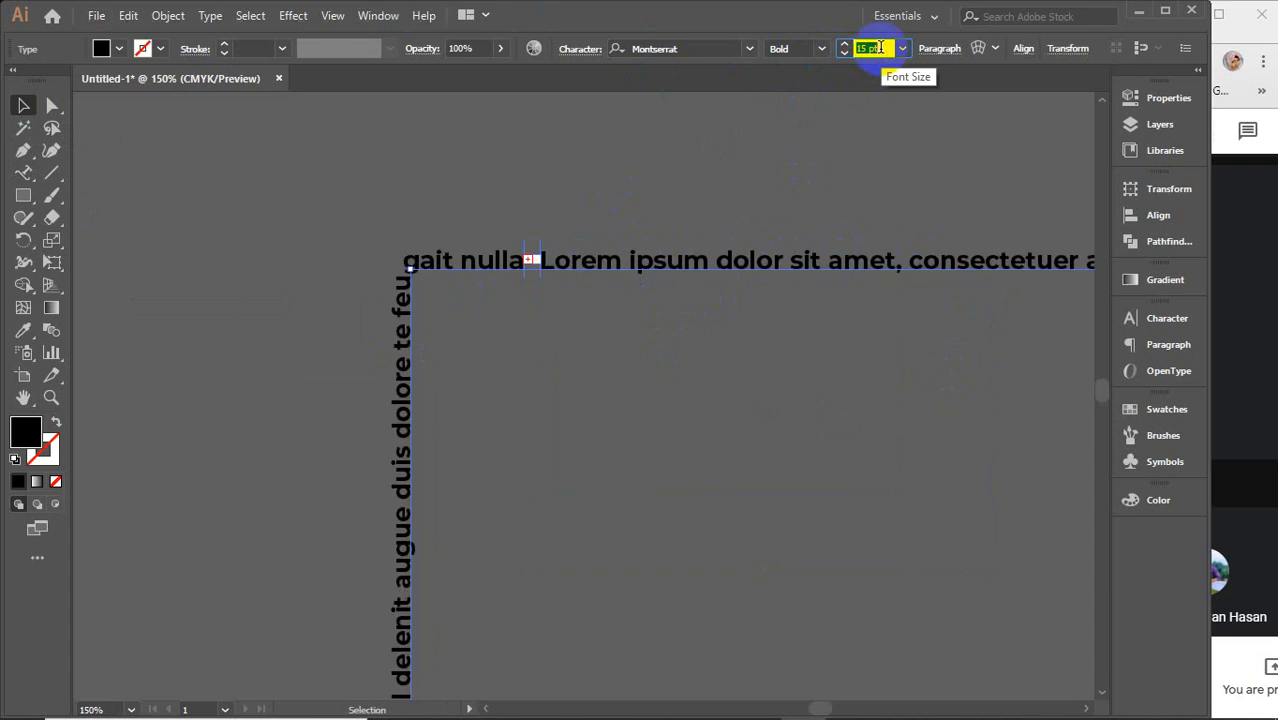
{"action": "type", "text": "14.5"}
{"action": "key", "text": "Return"}
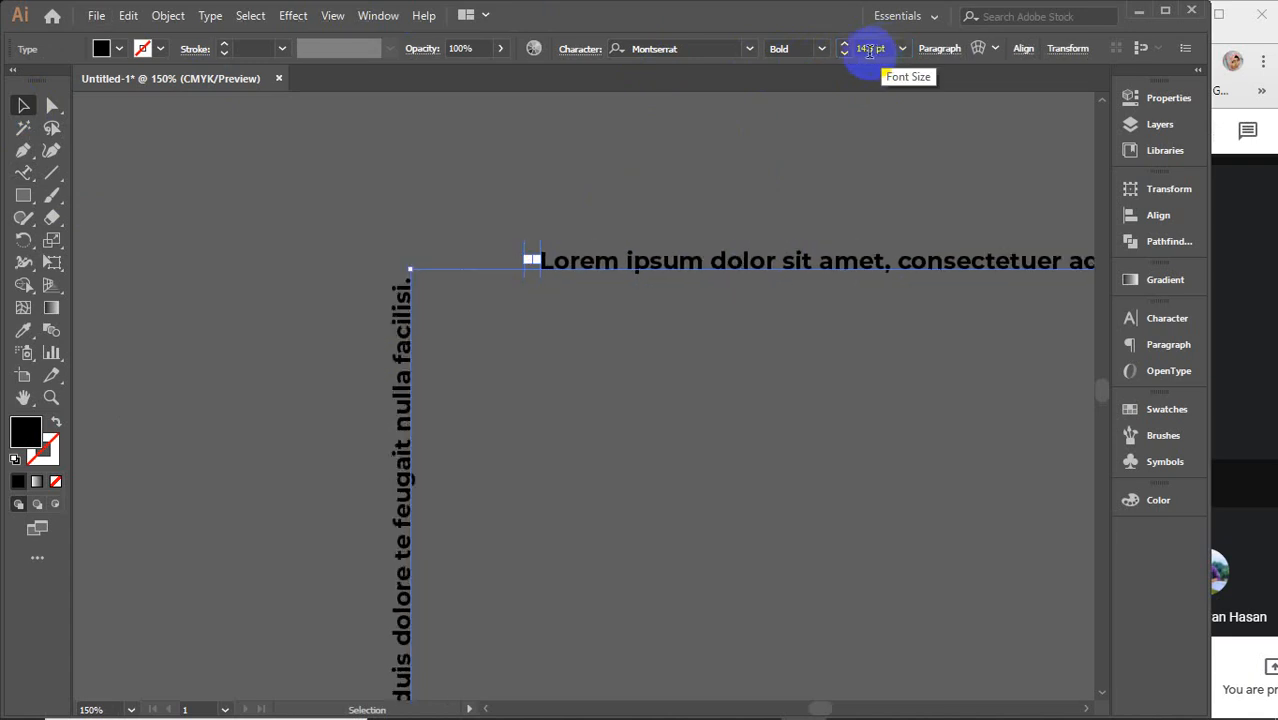
Step: Fine-tune the rectangle's path text through 14.7 pt to 14.8 pt and deselect it
{"action": "left_click", "coordinate": [870, 48]}
{"action": "type", "text": "7"}
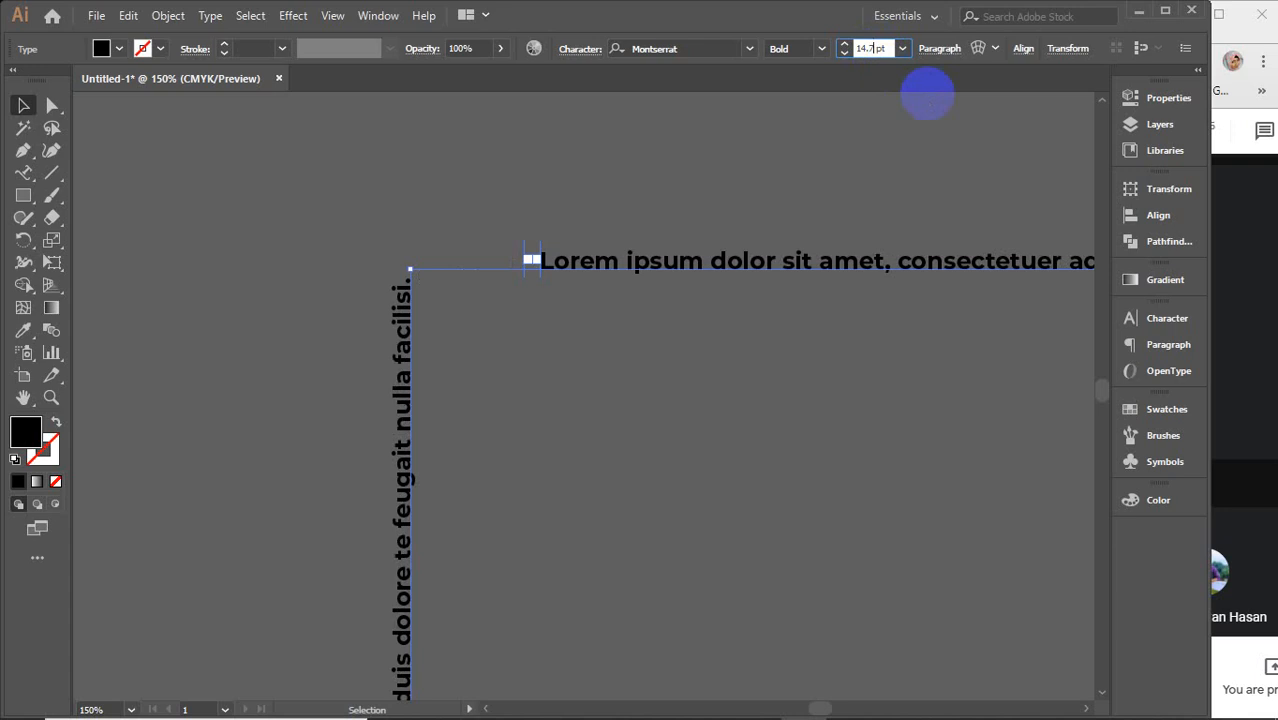
{"action": "key", "text": "Return"}
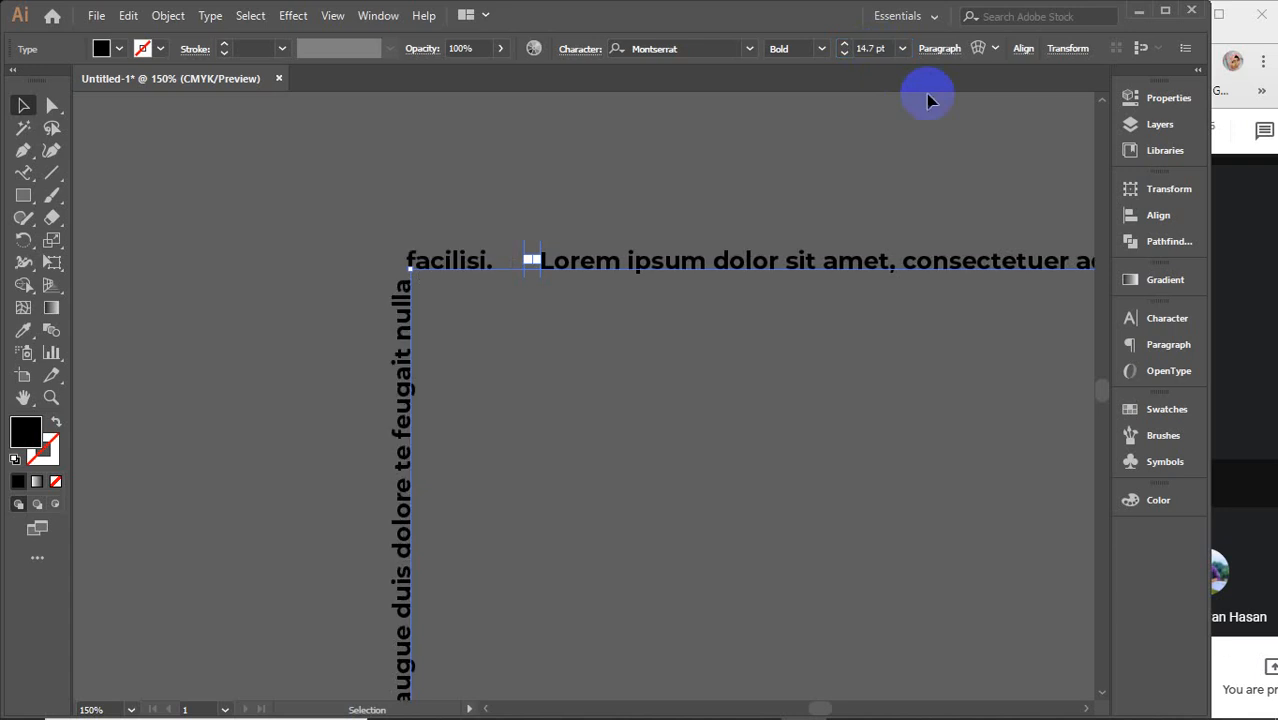
{"action": "left_click", "coordinate": [870, 48]}
{"action": "key", "text": "BackSpace"}
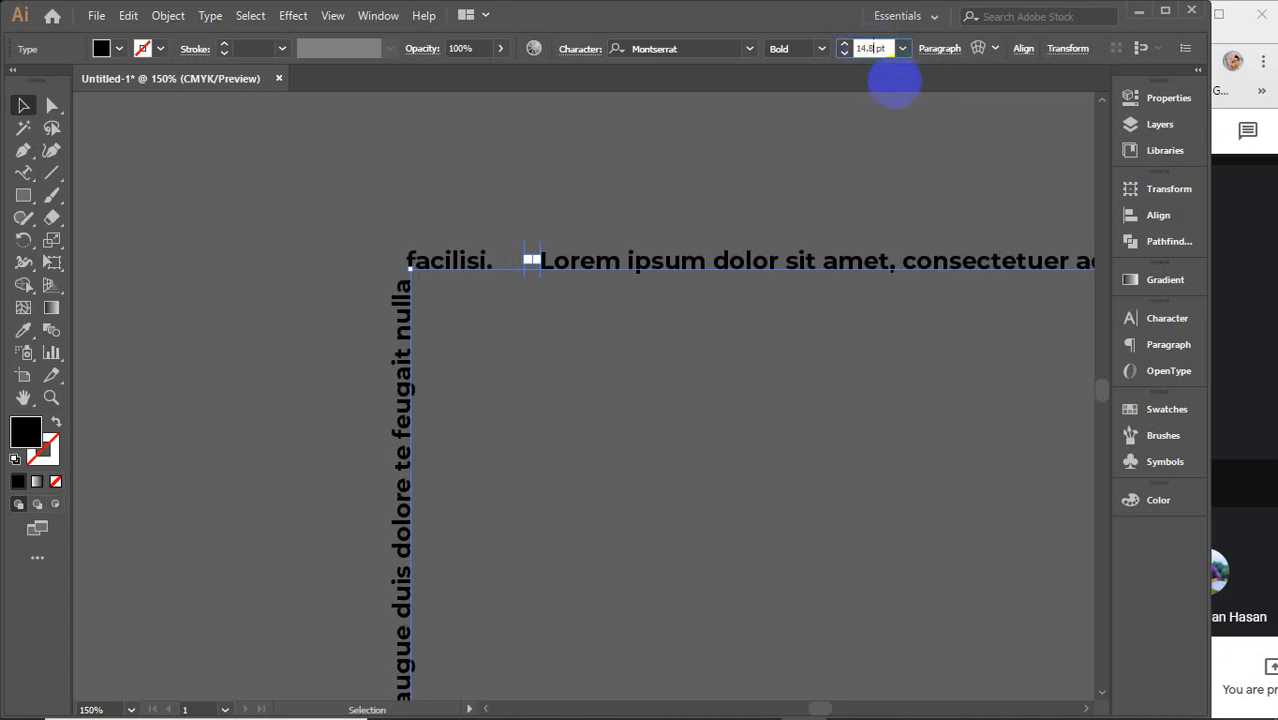
{"action": "type", "text": "8"}
{"action": "key", "text": "Return"}
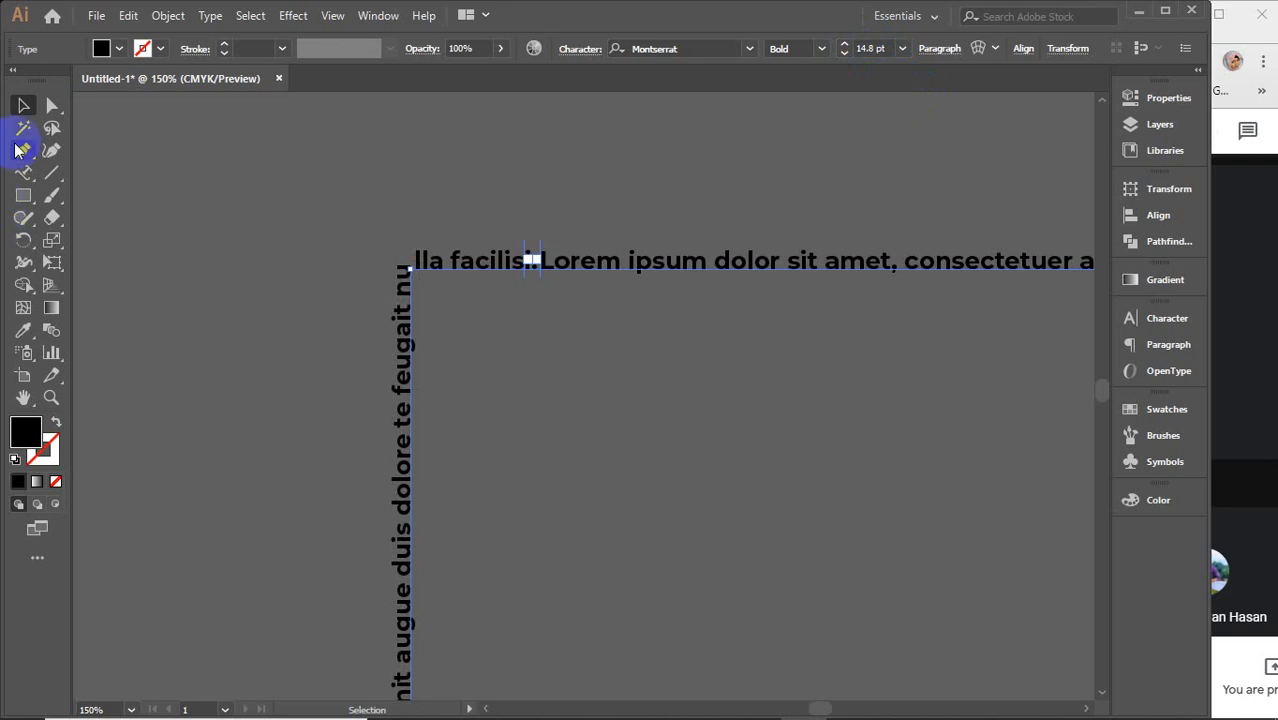
{"action": "left_click", "coordinate": [344, 260]}
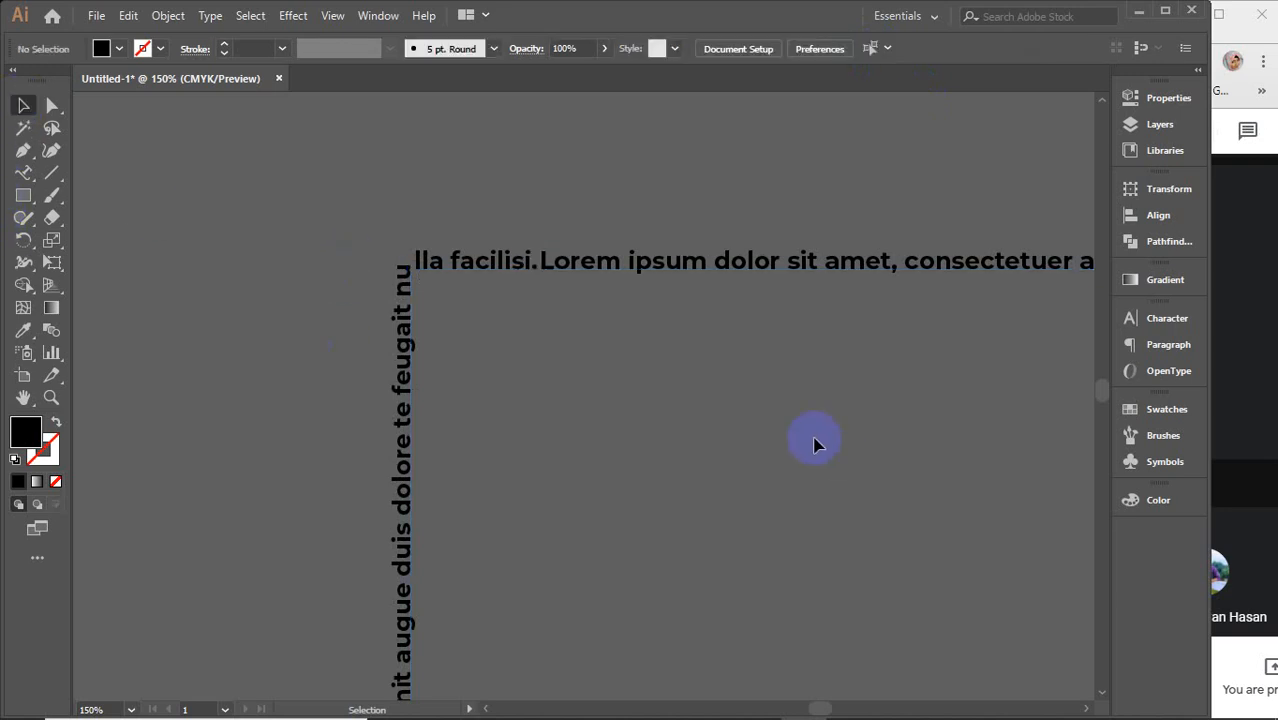
Step: Delete the rectangular path text
{"action": "scroll", "coordinate": [731, 444], "scroll_direction": "down", "scroll_amount": 1}
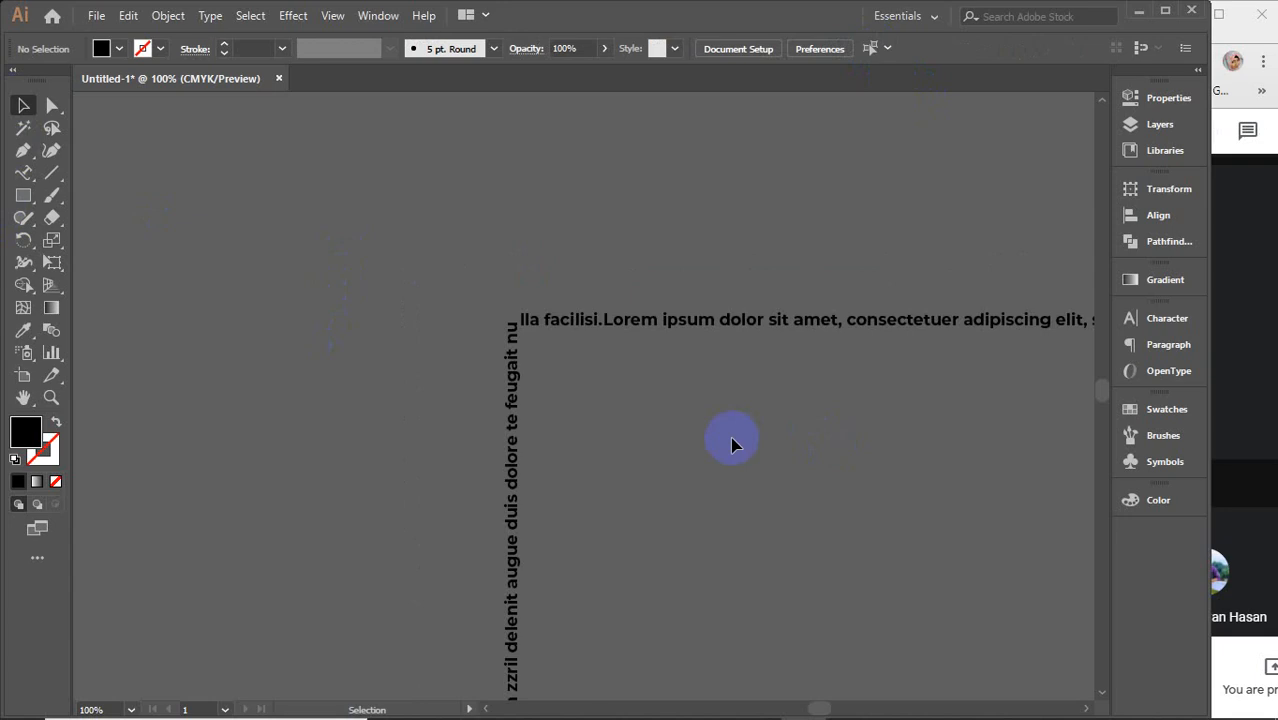
{"action": "scroll", "coordinate": [733, 442], "scroll_direction": "down", "scroll_amount": 3}
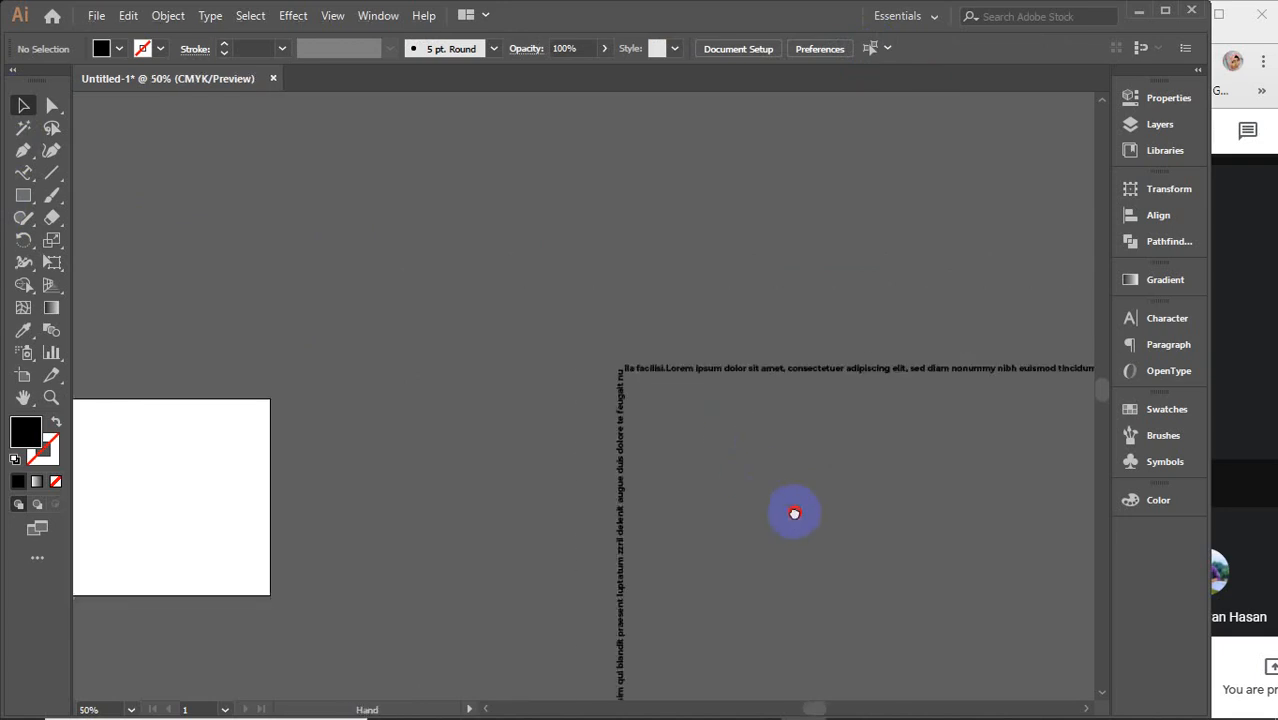
{"action": "scroll", "coordinate": [575, 378], "scroll_direction": "down", "scroll_amount": 1}
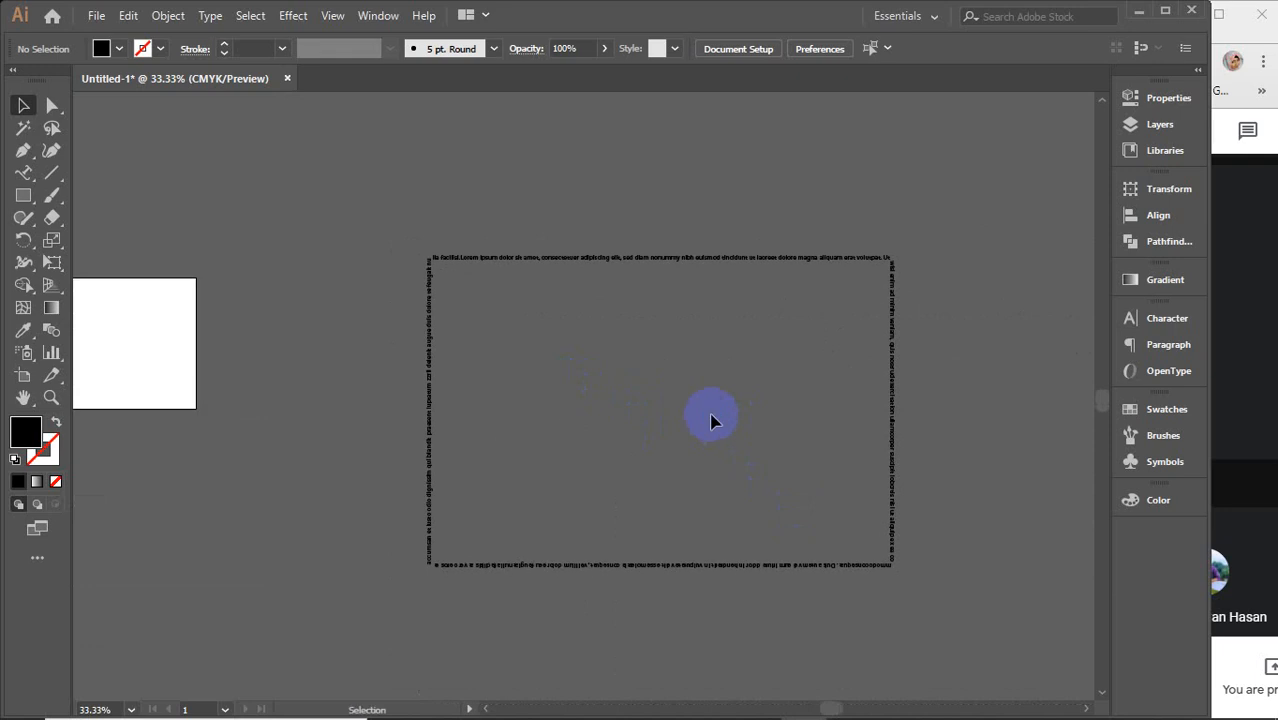
{"action": "left_click_drag", "start_coordinate": [408, 265], "coordinate": [577, 425]}
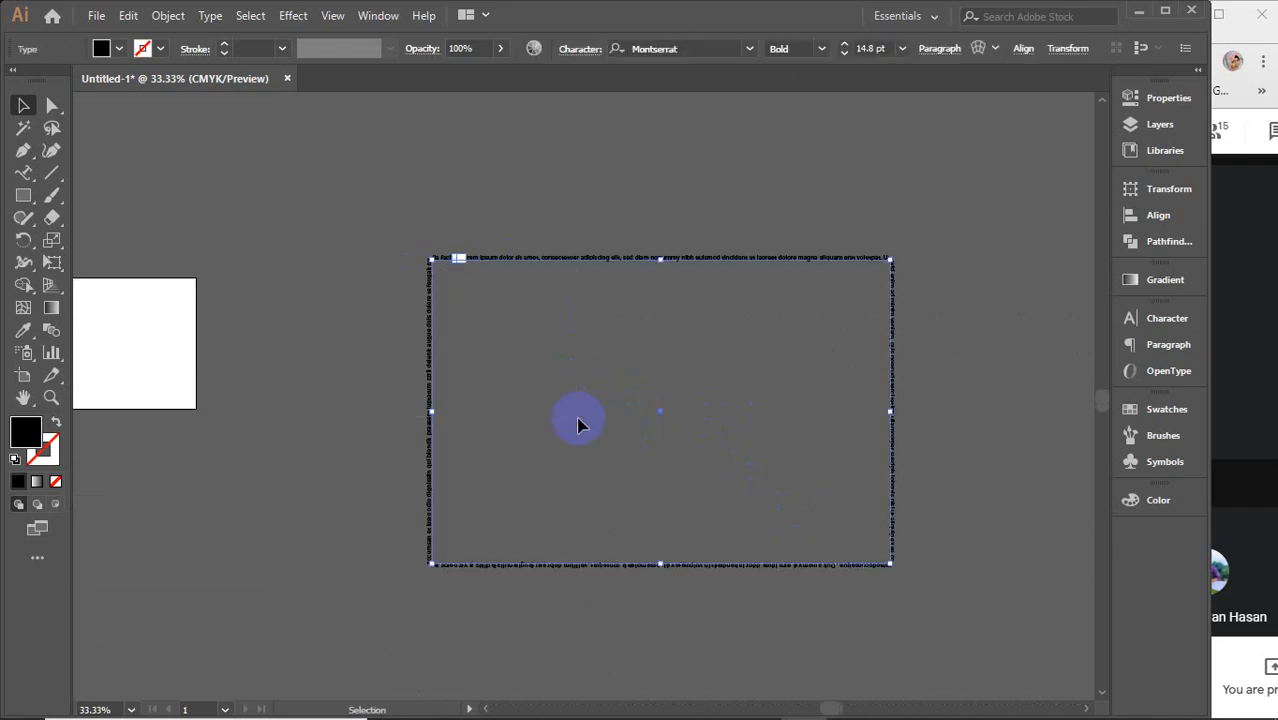
{"action": "key", "text": "Delete"}
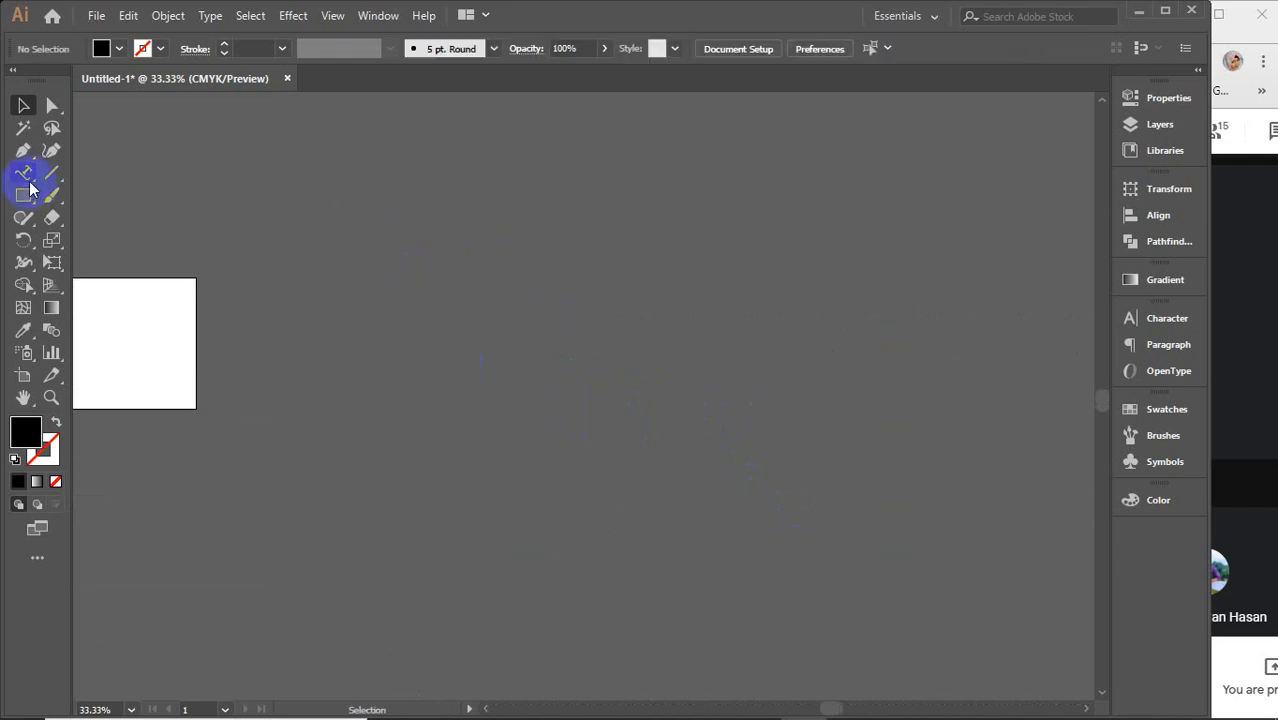
Step: Draw a black five-pointed star in the empty canvas area beside the artboard
{"action": "left_click_drag", "start_coordinate": [22, 196], "coordinate": [108, 288]}
{"action": "left_click_drag", "start_coordinate": [559, 317], "coordinate": [615, 393]}
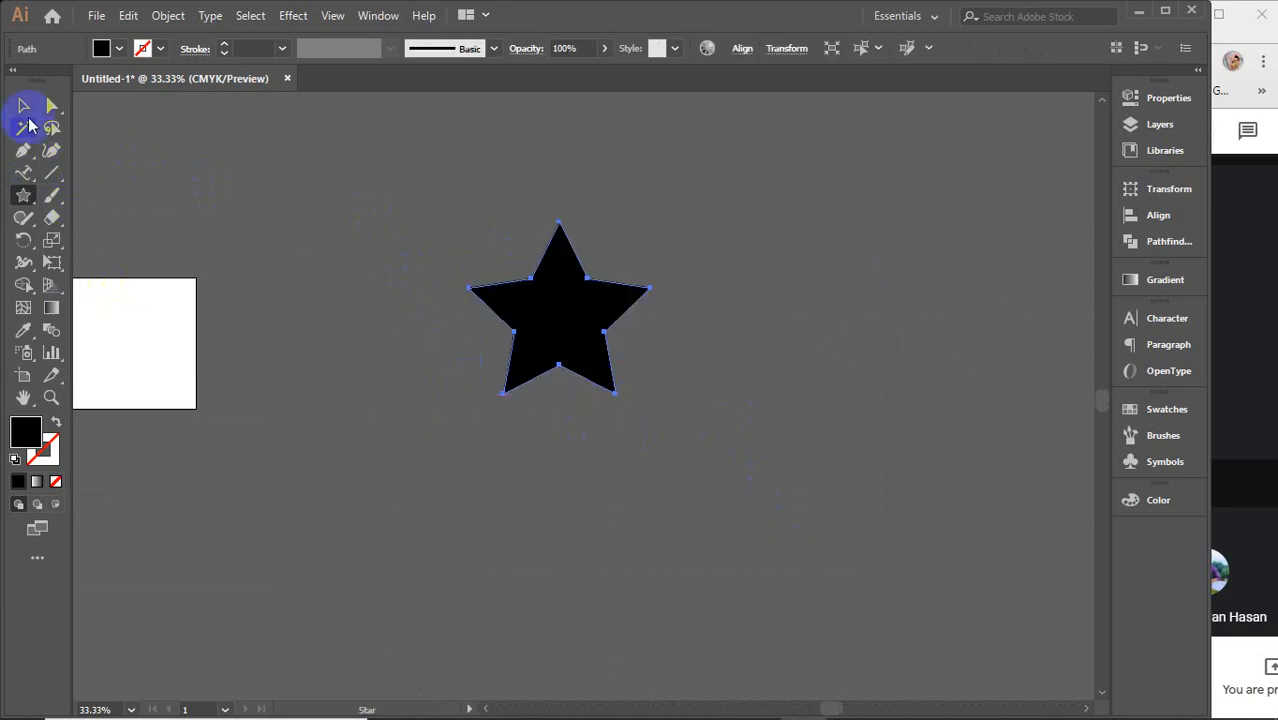
Step: Activate the Type on a Path tool for the star and set the font size to 18 pt
{"action": "left_click", "coordinate": [23, 172]}
{"action": "left_click", "coordinate": [110, 217]}
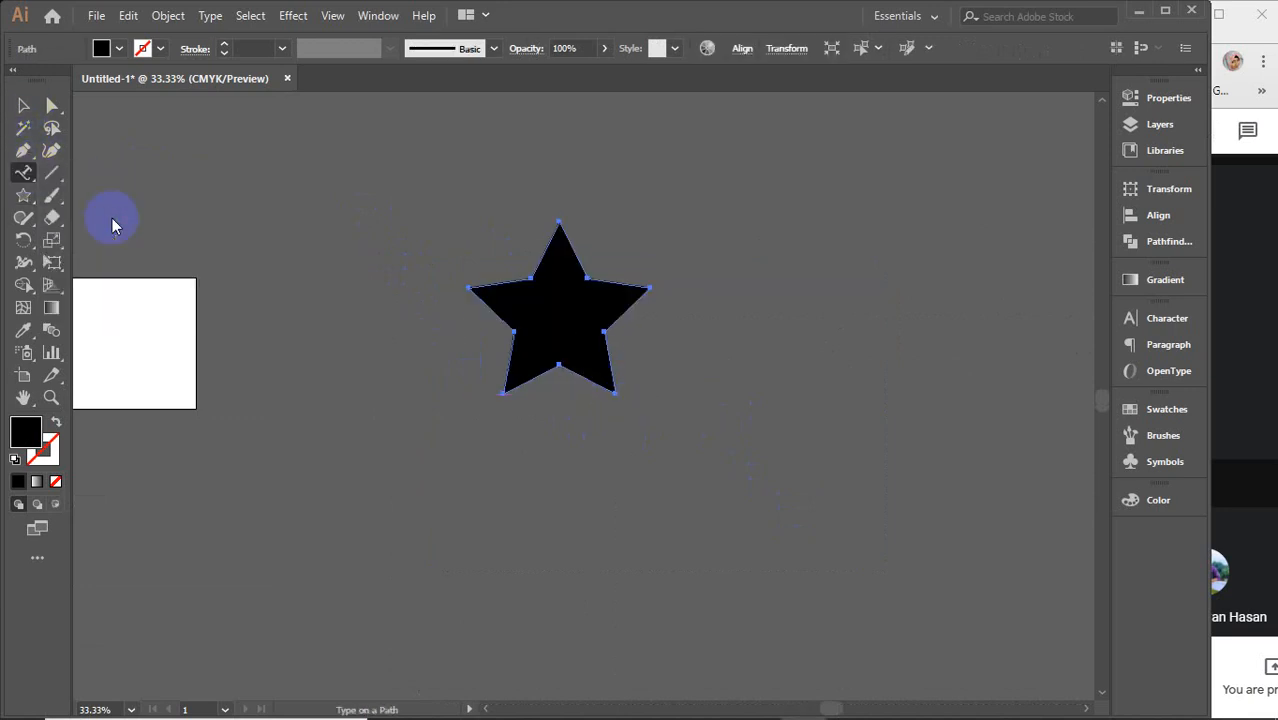
{"action": "key", "text": "ctrl+1"}
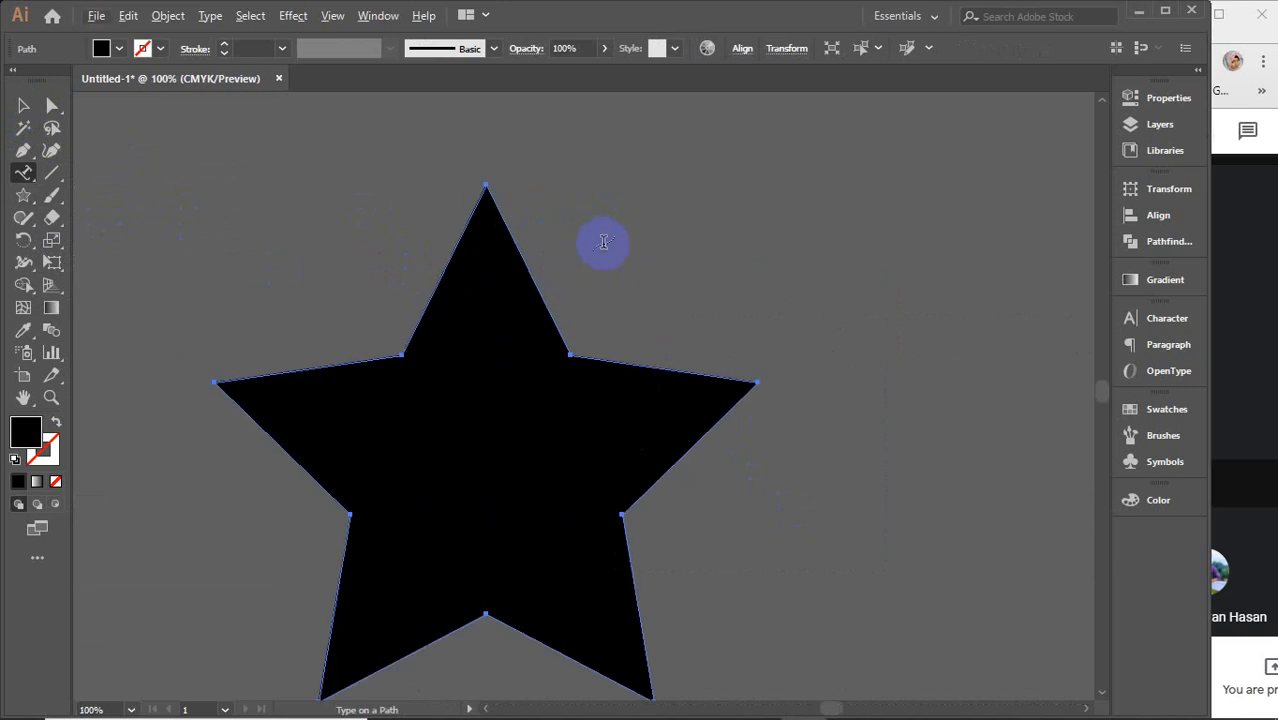
{"action": "left_click", "coordinate": [1157, 318]}
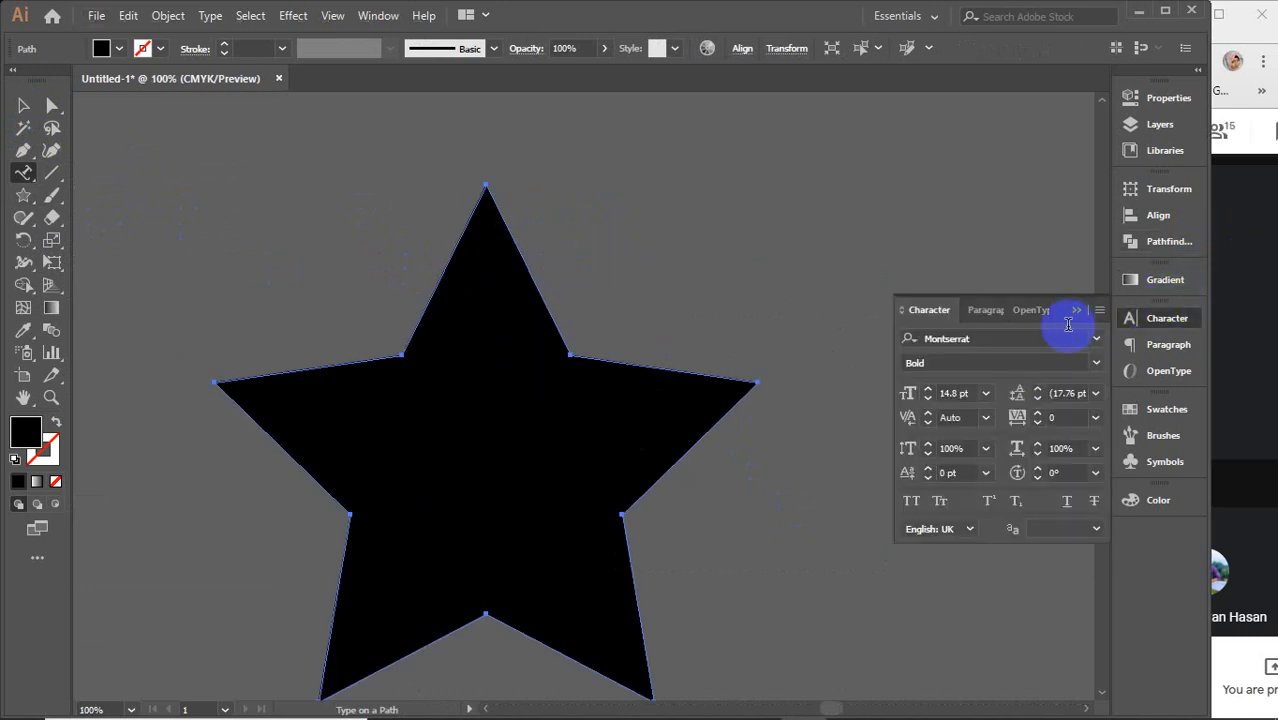
{"action": "left_click", "coordinate": [955, 393]}
{"action": "type", "text": "17"}
{"action": "key", "text": "Return"}
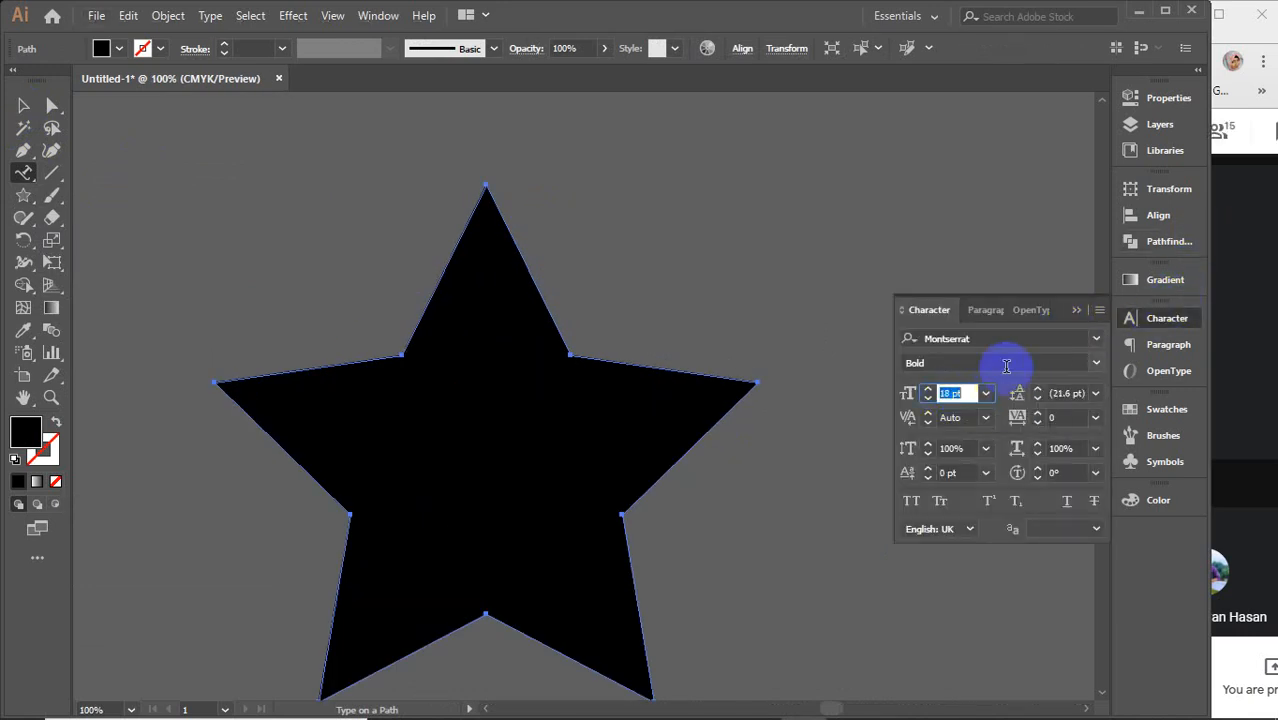
{"action": "left_click", "coordinate": [1076, 310]}
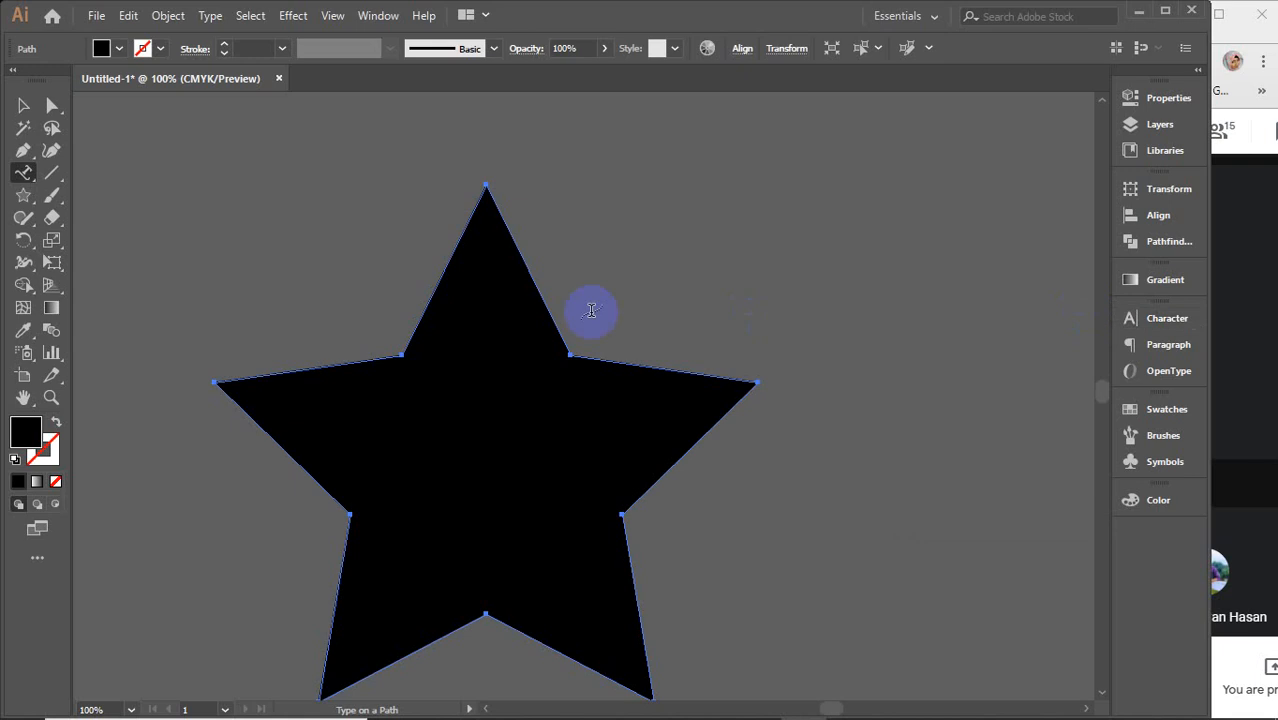
Step: Run placeholder text along the star's outline, starting on its upper-right edge, and deselect it
{"action": "left_click", "coordinate": [531, 272]}
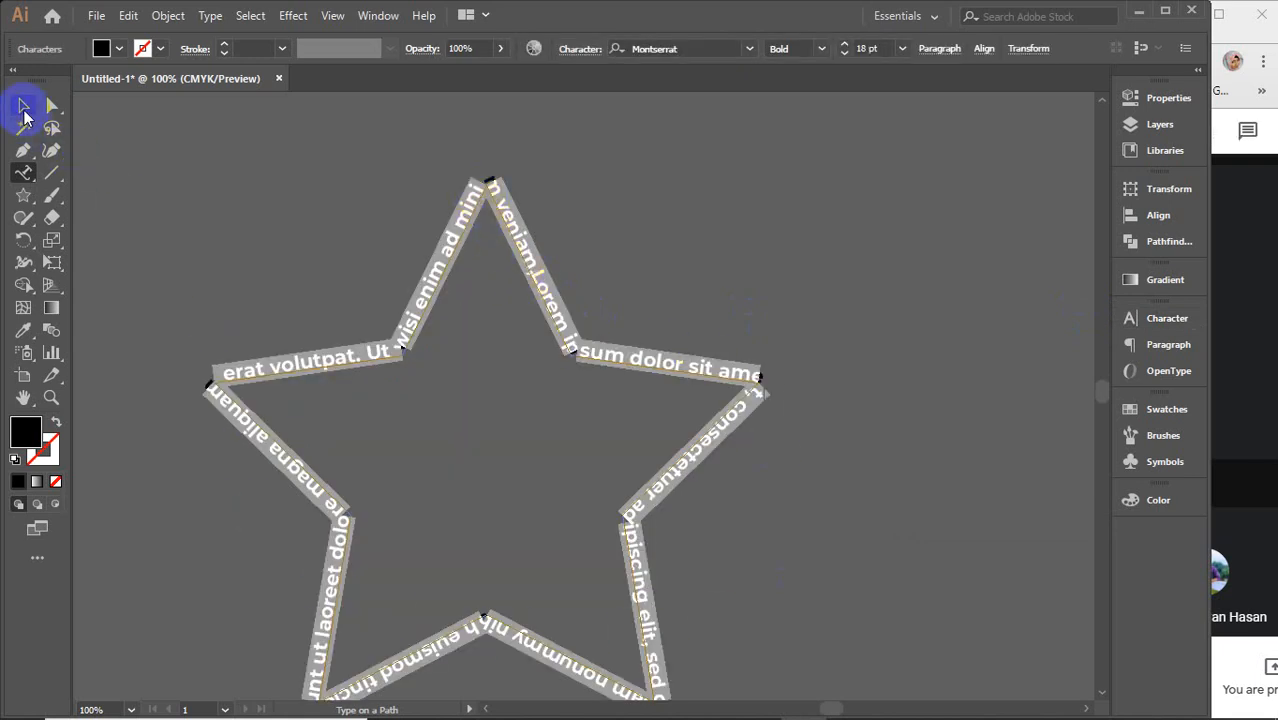
{"action": "left_click", "coordinate": [25, 110]}
{"action": "left_click", "coordinate": [930, 303]}
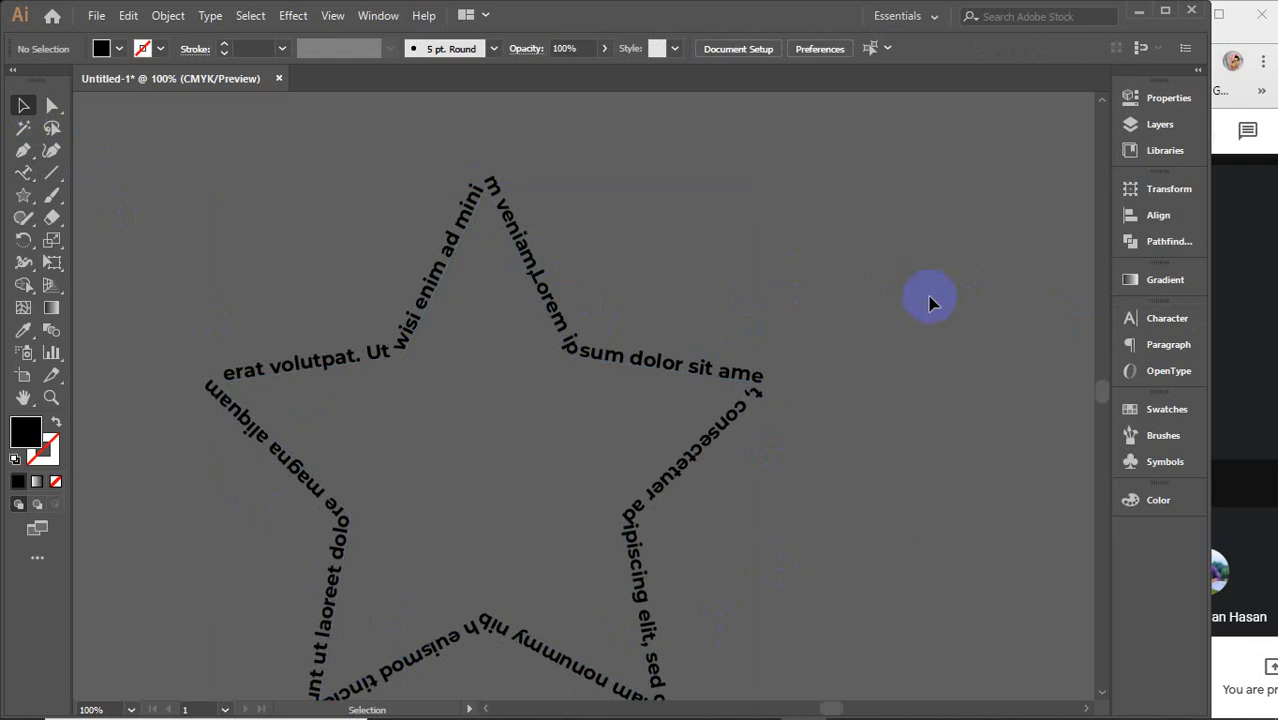
{"action": "scroll", "coordinate": [864, 351], "scroll_direction": "down", "scroll_amount": 1}
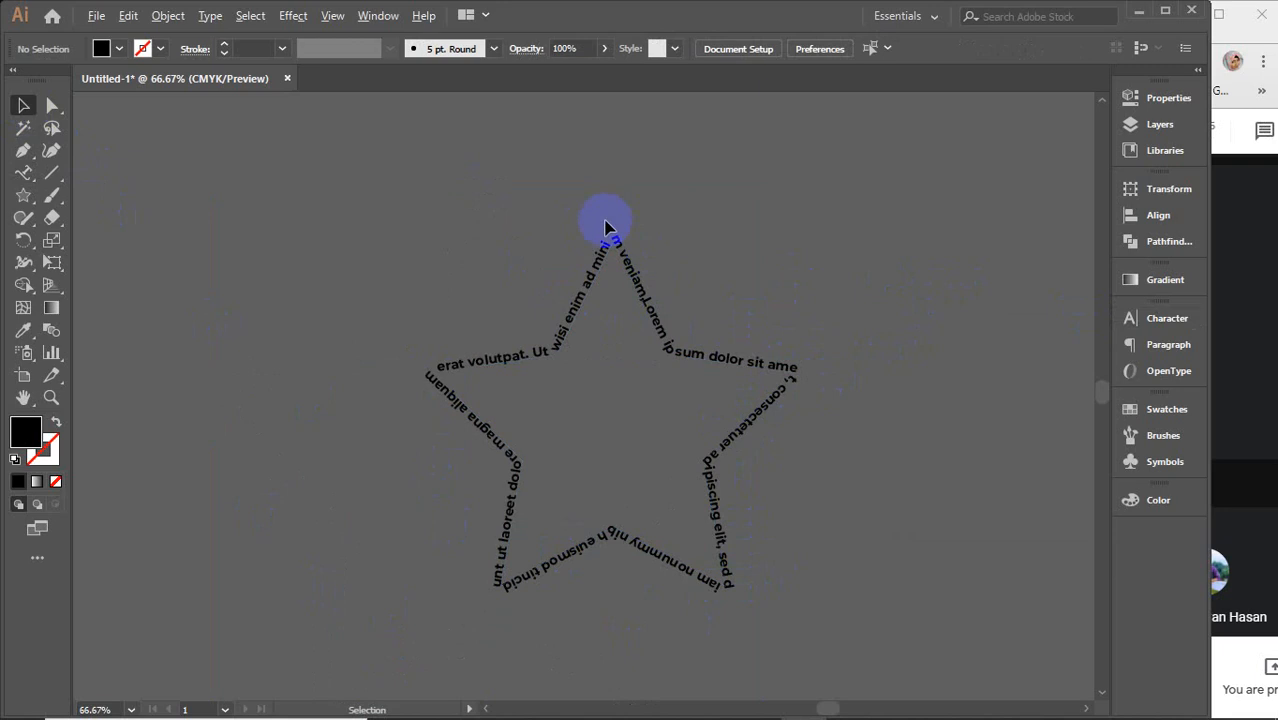
Step: Try selecting a few characters of the path text on the star's upper-left edge with the Type tool
{"action": "scroll", "coordinate": [606, 229], "scroll_direction": "up", "scroll_amount": 2}
{"action": "scroll", "coordinate": [608, 230], "scroll_direction": "up", "scroll_amount": 2}
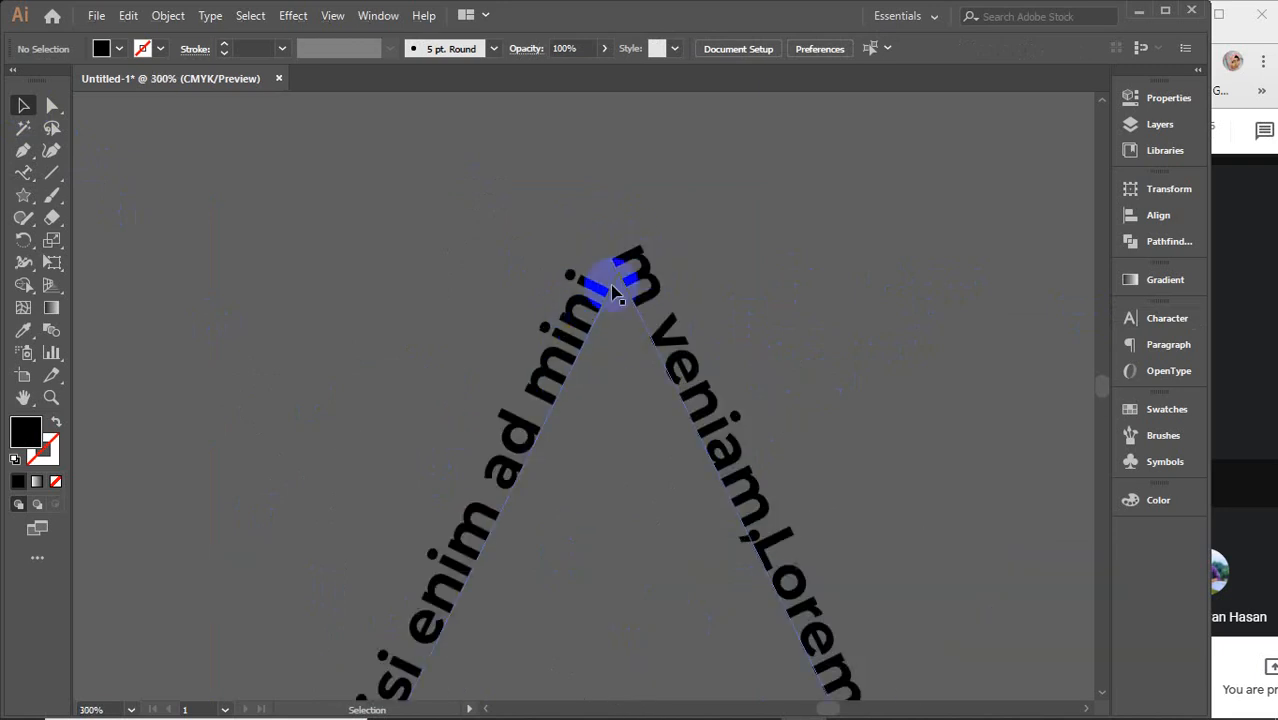
{"action": "scroll", "coordinate": [686, 500], "scroll_direction": "down", "scroll_amount": 2}
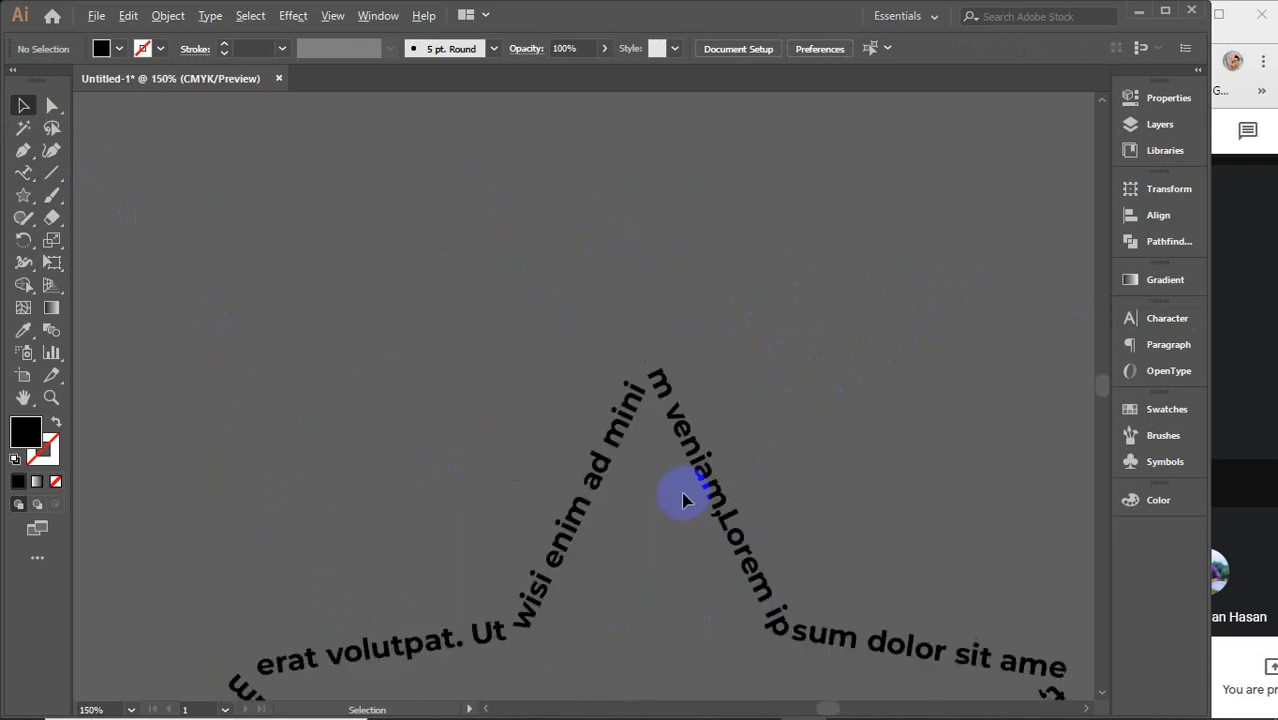
{"action": "left_click_drag", "start_coordinate": [788, 570], "coordinate": [468, 339]}
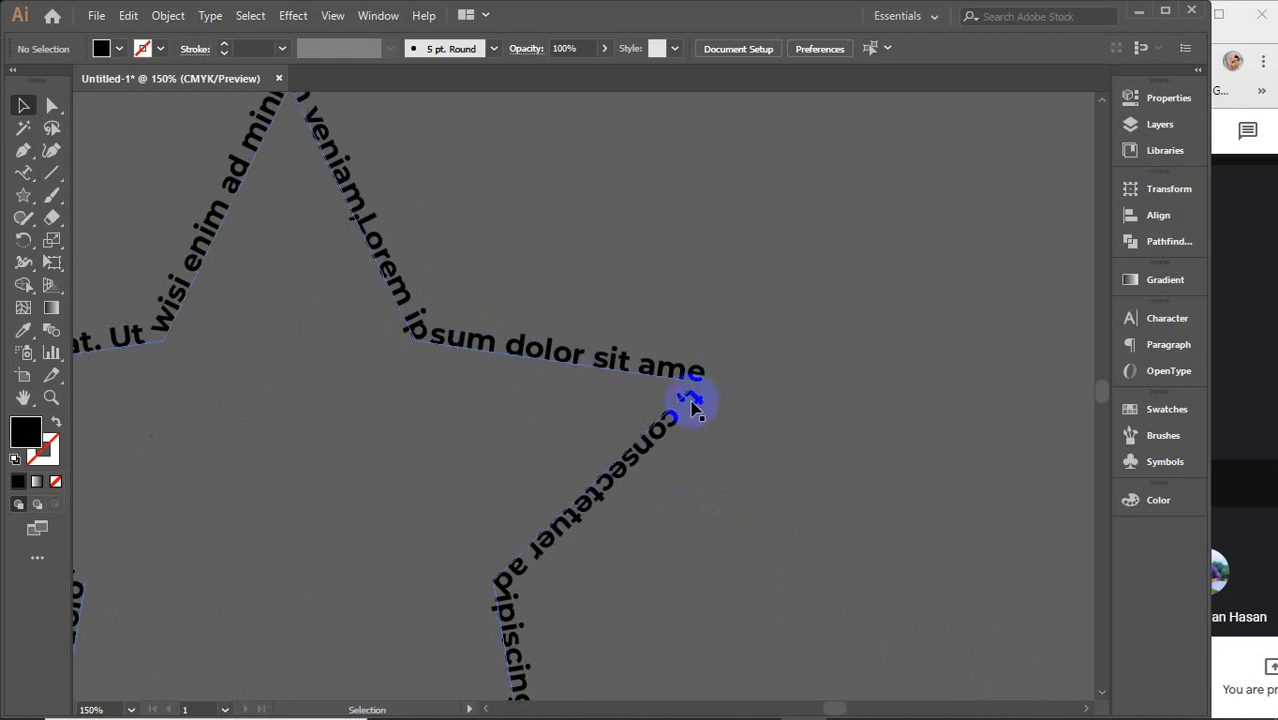
{"action": "left_click", "coordinate": [670, 375]}
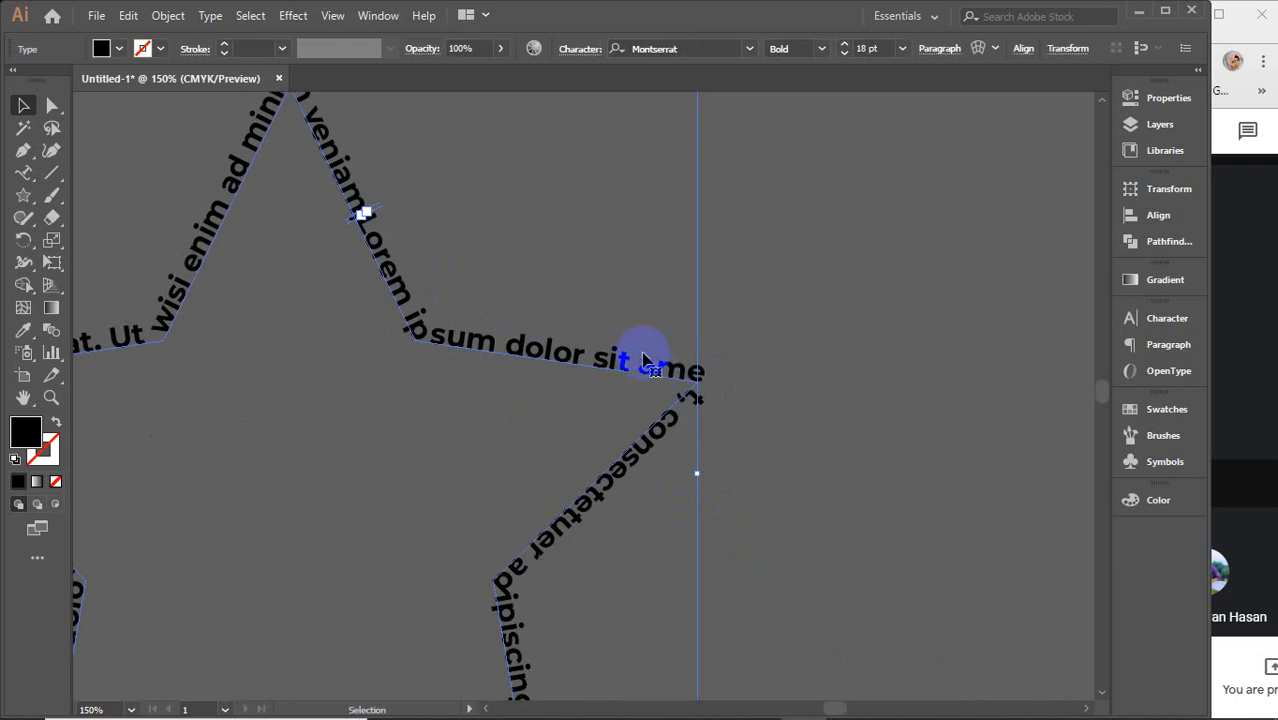
{"action": "left_click", "coordinate": [23, 172]}
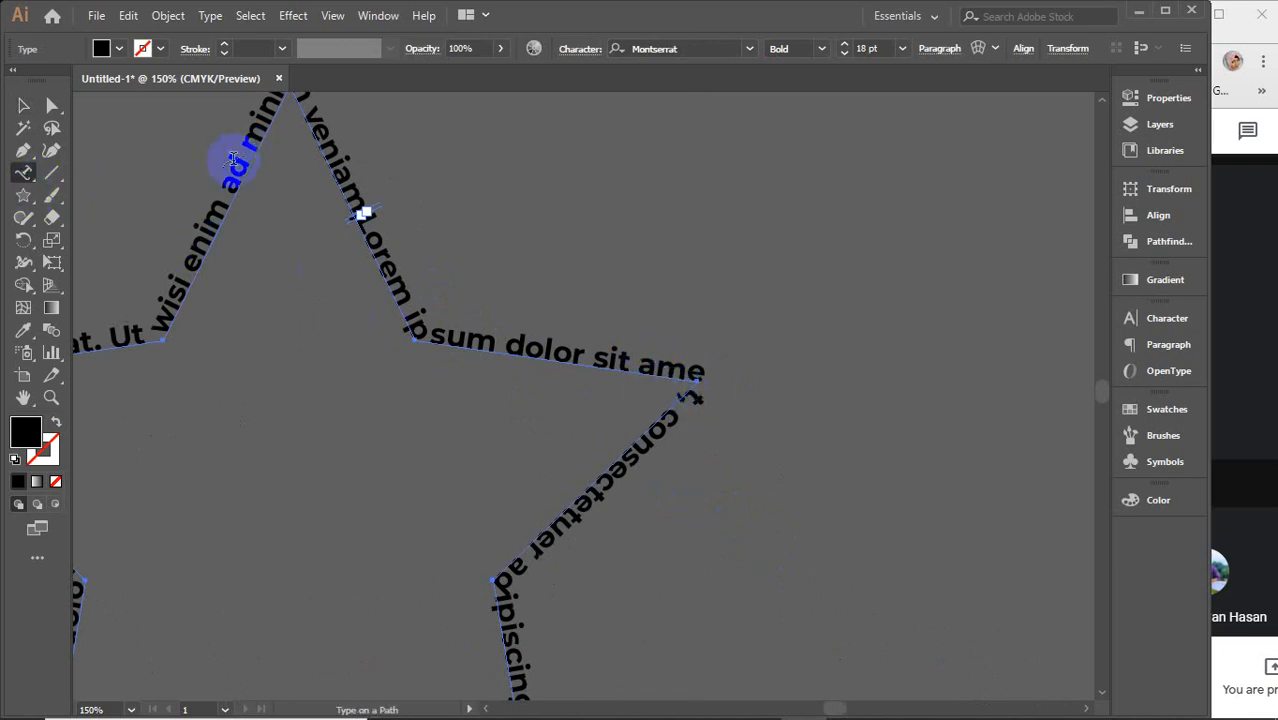
{"action": "left_click", "coordinate": [23, 170]}
{"action": "left_click", "coordinate": [90, 175]}
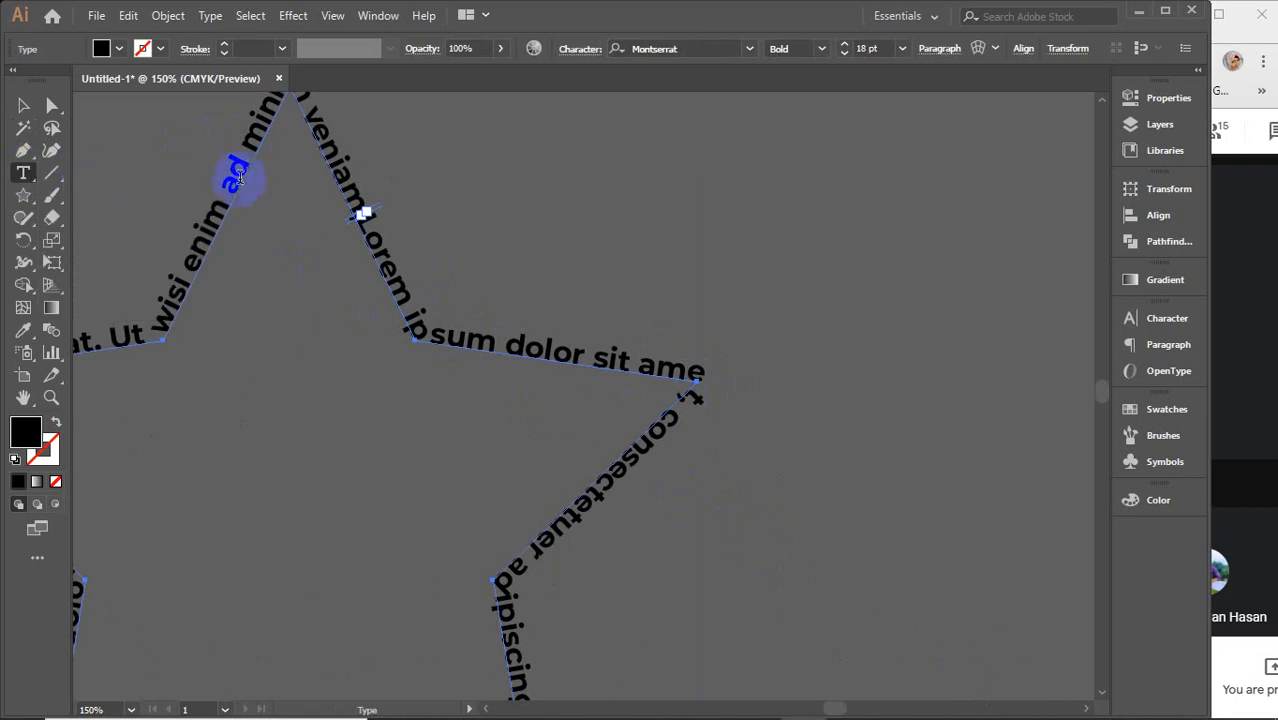
{"action": "left_click_drag", "start_coordinate": [243, 163], "coordinate": [177, 228]}
Step: Select the "amet," characters at the star's right point with the Type on a Path tool and reduce their font size to 14 pt
{"action": "left_click", "coordinate": [23, 172]}
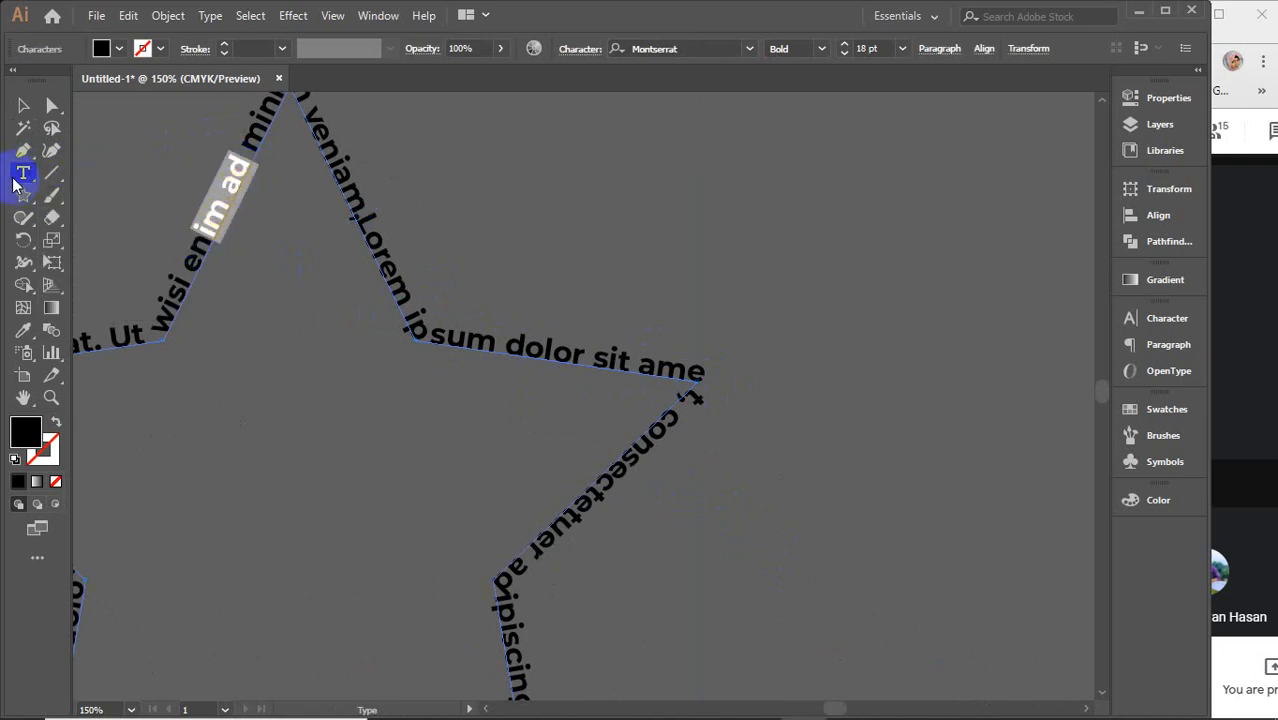
{"action": "left_click", "coordinate": [28, 178]}
{"action": "left_click", "coordinate": [90, 217]}
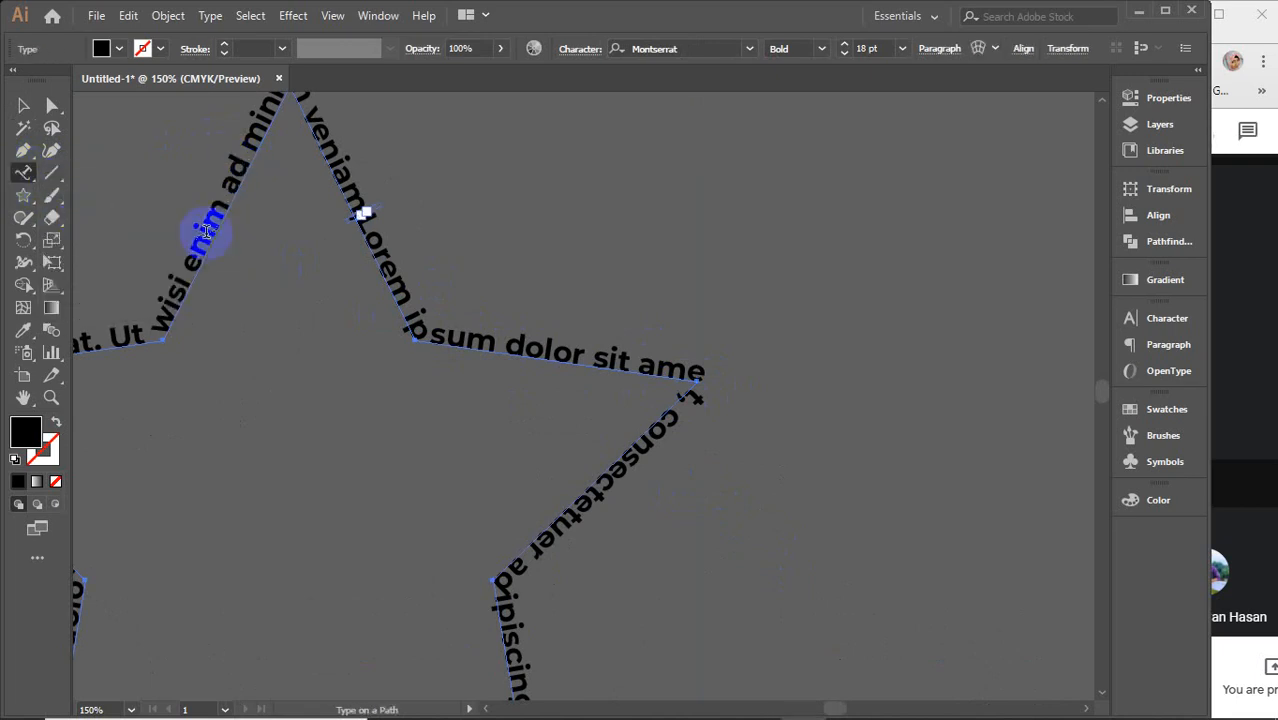
{"action": "left_click_drag", "start_coordinate": [682, 394], "coordinate": [641, 364]}
{"action": "left_click", "coordinate": [872, 46]}
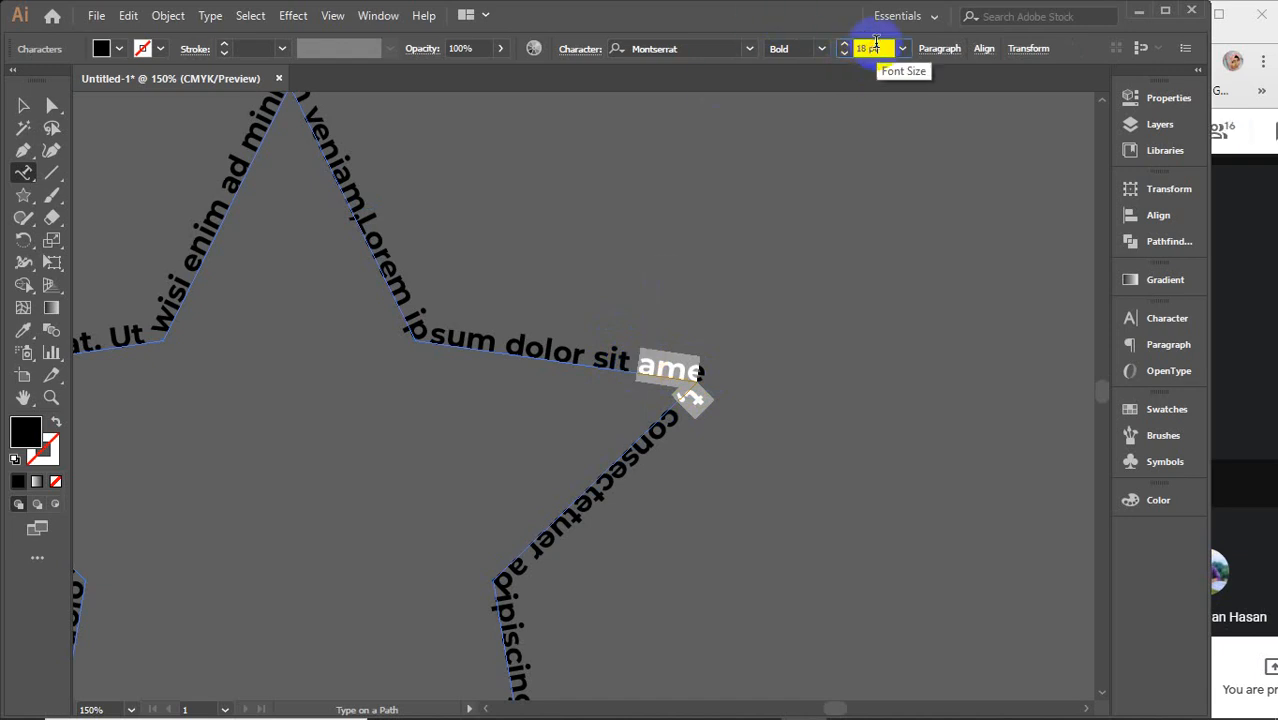
{"action": "key", "text": "Down"}
{"action": "key", "text": "Down"}
{"action": "key", "text": "Down"}
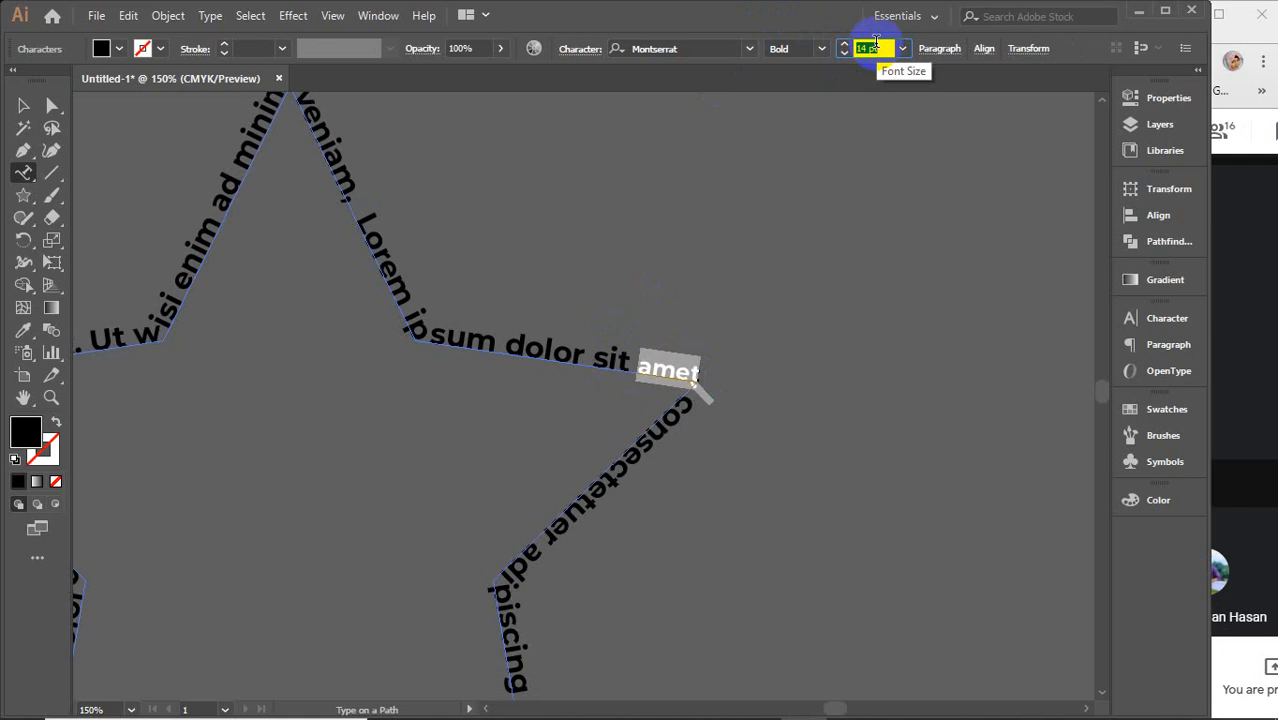
Step: Raise the font size of the selected "amet," characters to 19 pt and deselect the star text
{"action": "key", "text": "Up"}
{"action": "key", "text": "Up"}
{"action": "key", "text": "Up"}
{"action": "key", "text": "Up"}
{"action": "key", "text": "Up"}
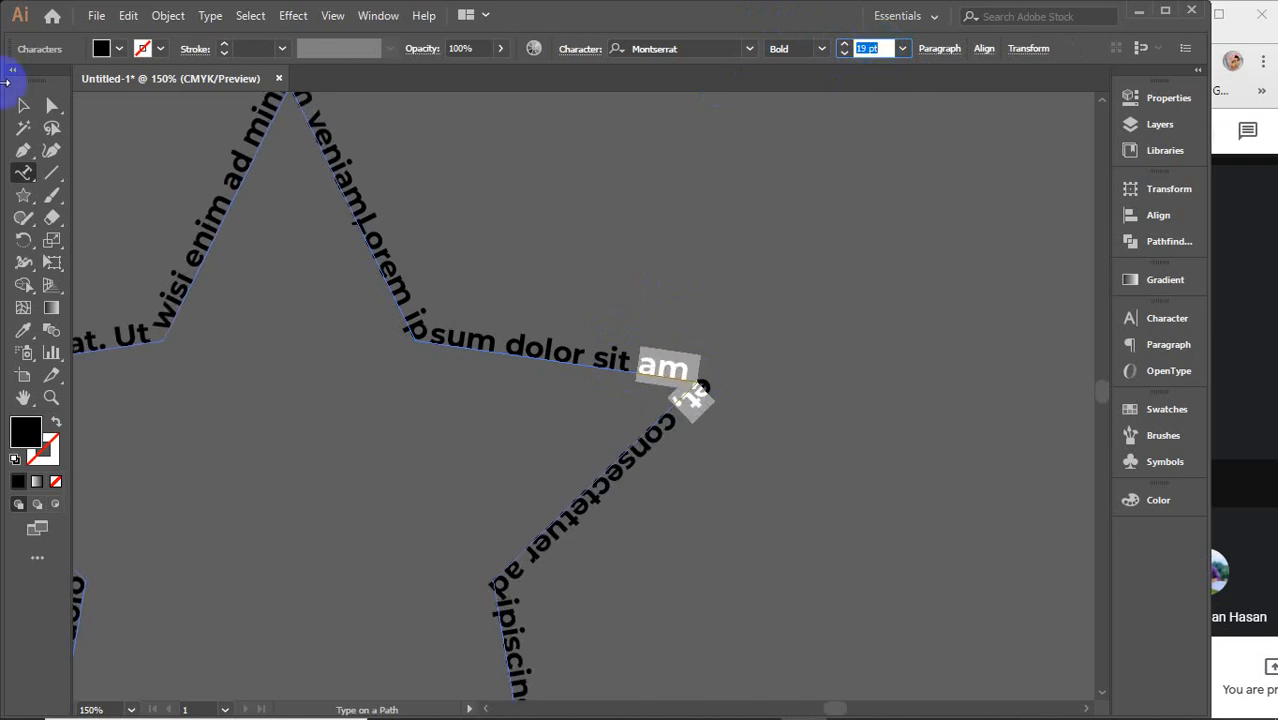
{"action": "left_click", "coordinate": [23, 105]}
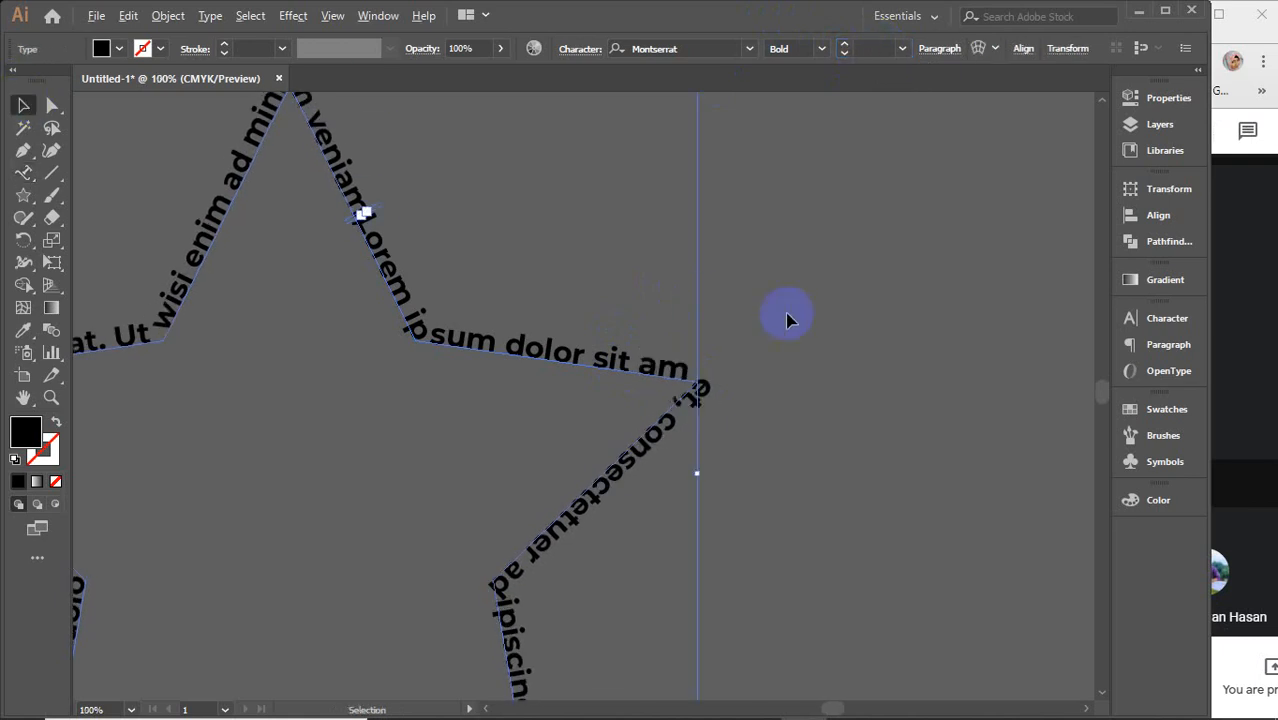
{"action": "scroll", "coordinate": [787, 318], "scroll_direction": "down", "scroll_amount": 2}
{"action": "left_click", "coordinate": [218, 298]}
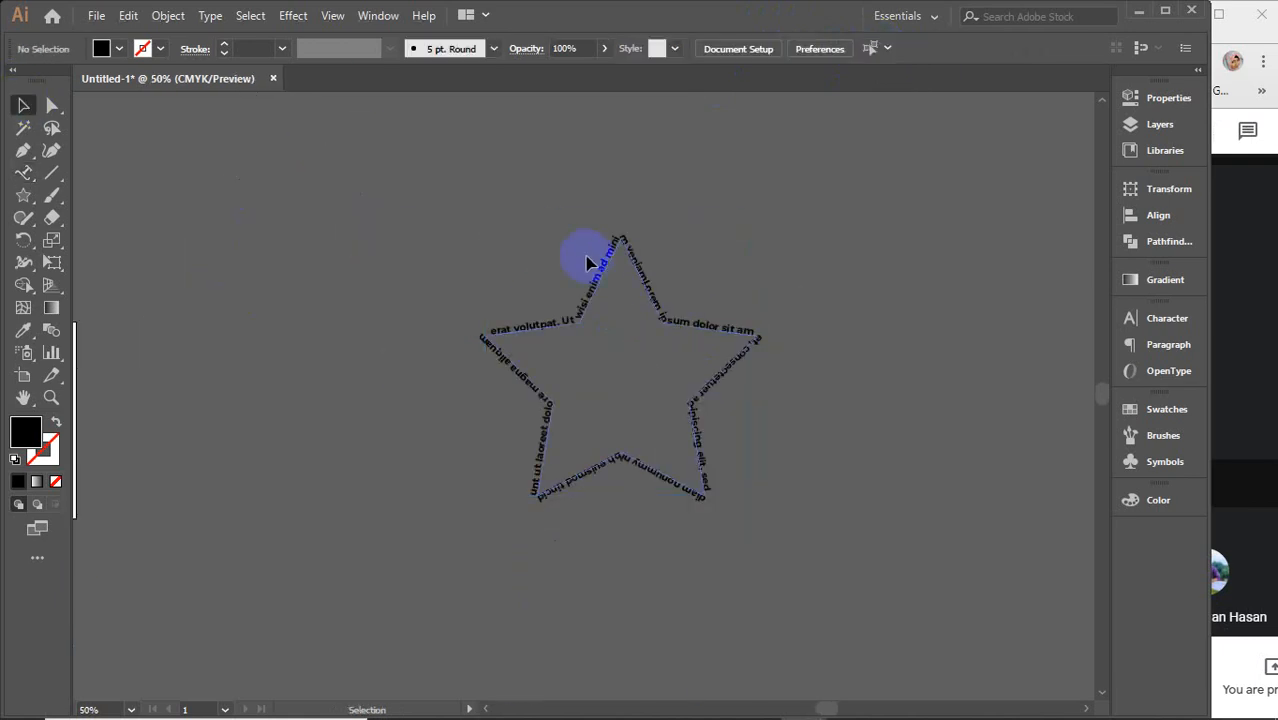
Step: Create a vertical point text left of the star with the Vertical Type tool and paste the copied text-messaging paragraph into it
{"action": "left_click", "coordinate": [699, 480]}
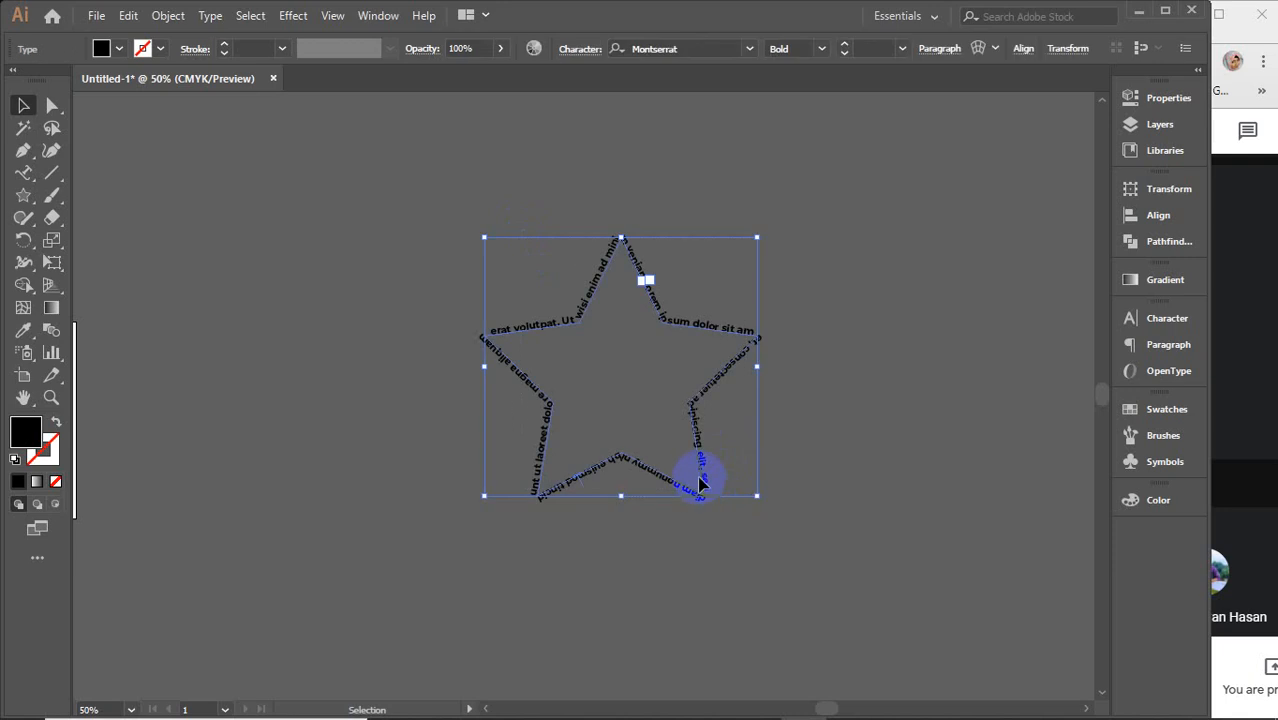
{"action": "left_click", "coordinate": [23, 176]}
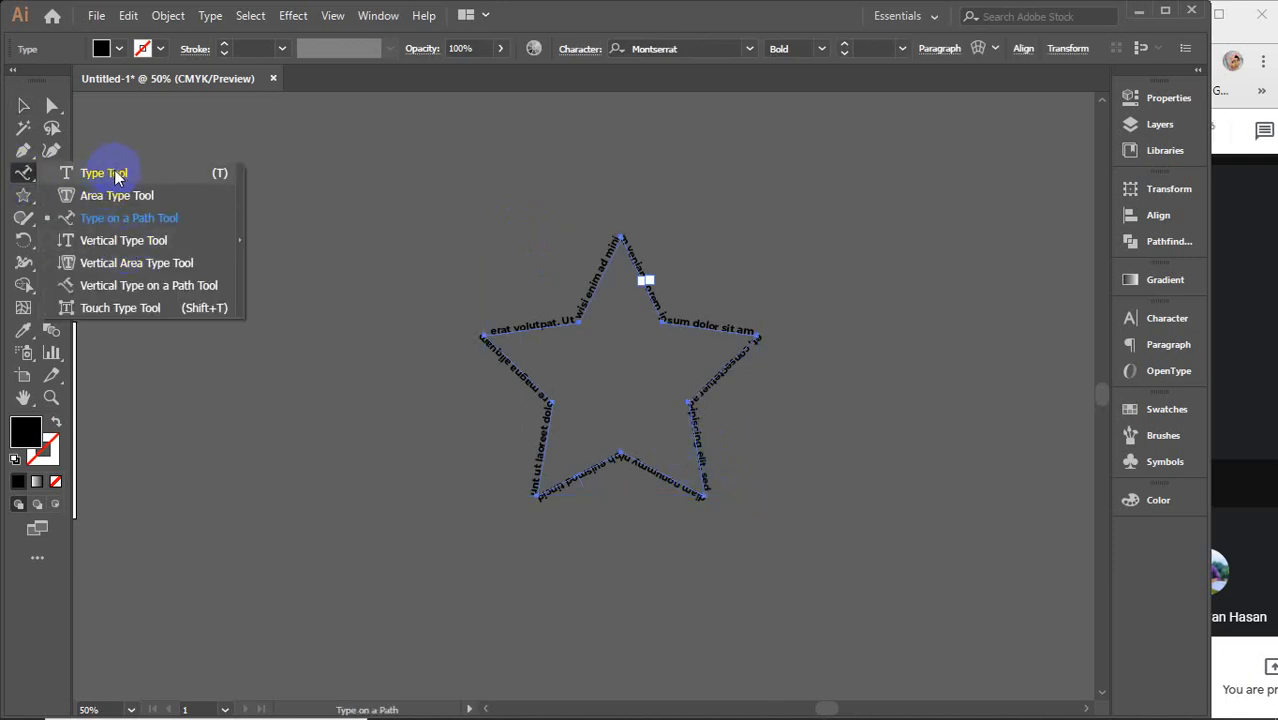
{"action": "left_click", "coordinate": [113, 242]}
{"action": "left_click", "coordinate": [332, 242]}
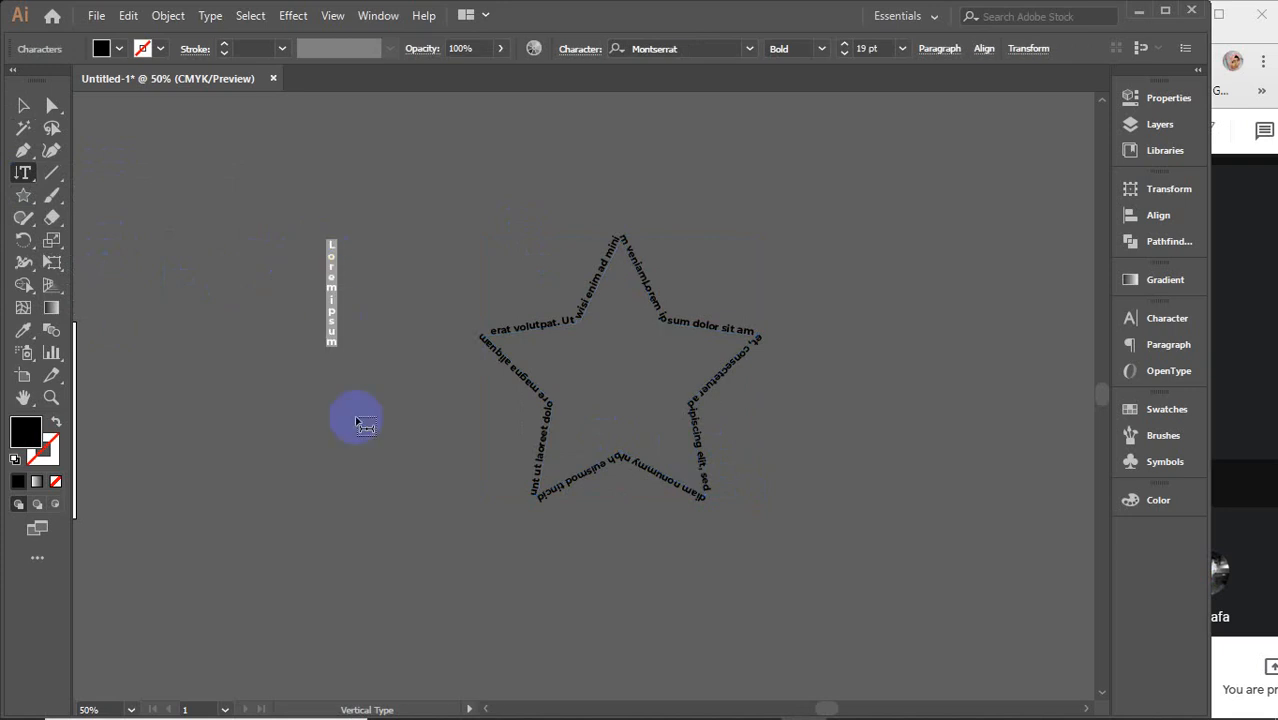
{"action": "left_click", "coordinate": [332, 272]}
{"action": "key", "text": "Escape"}
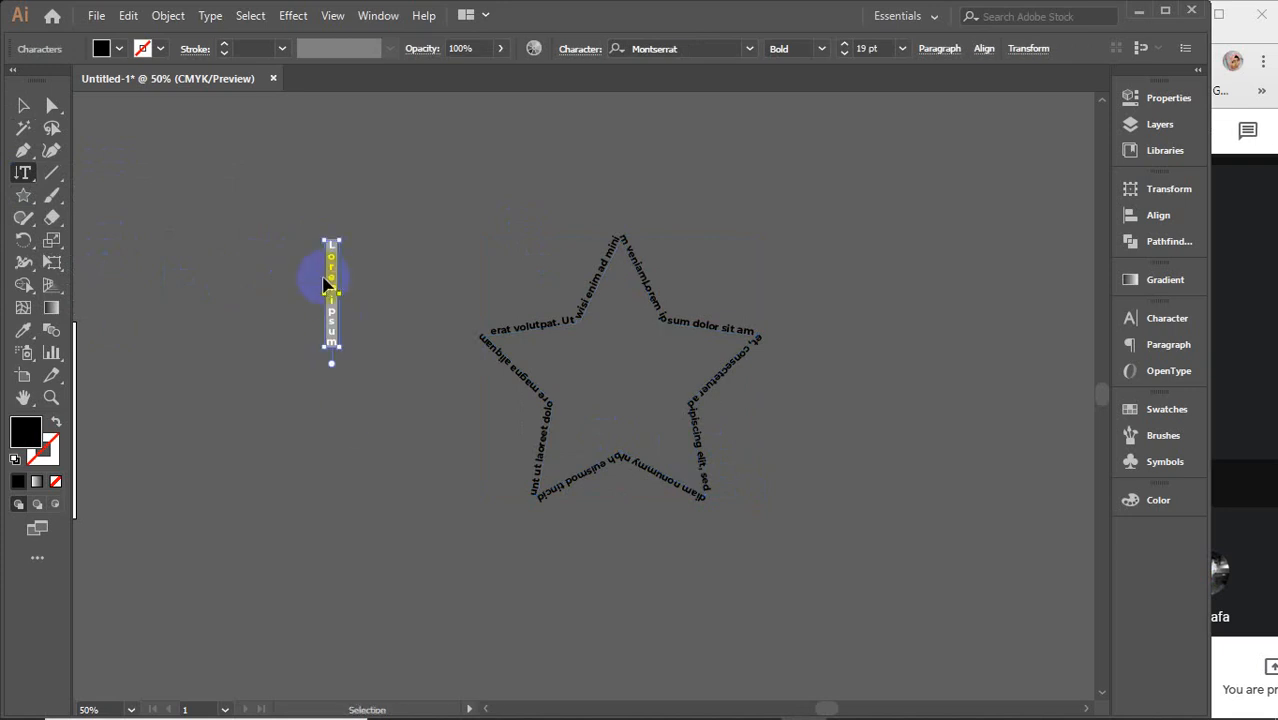
{"action": "key", "text": "ctrl+v"}
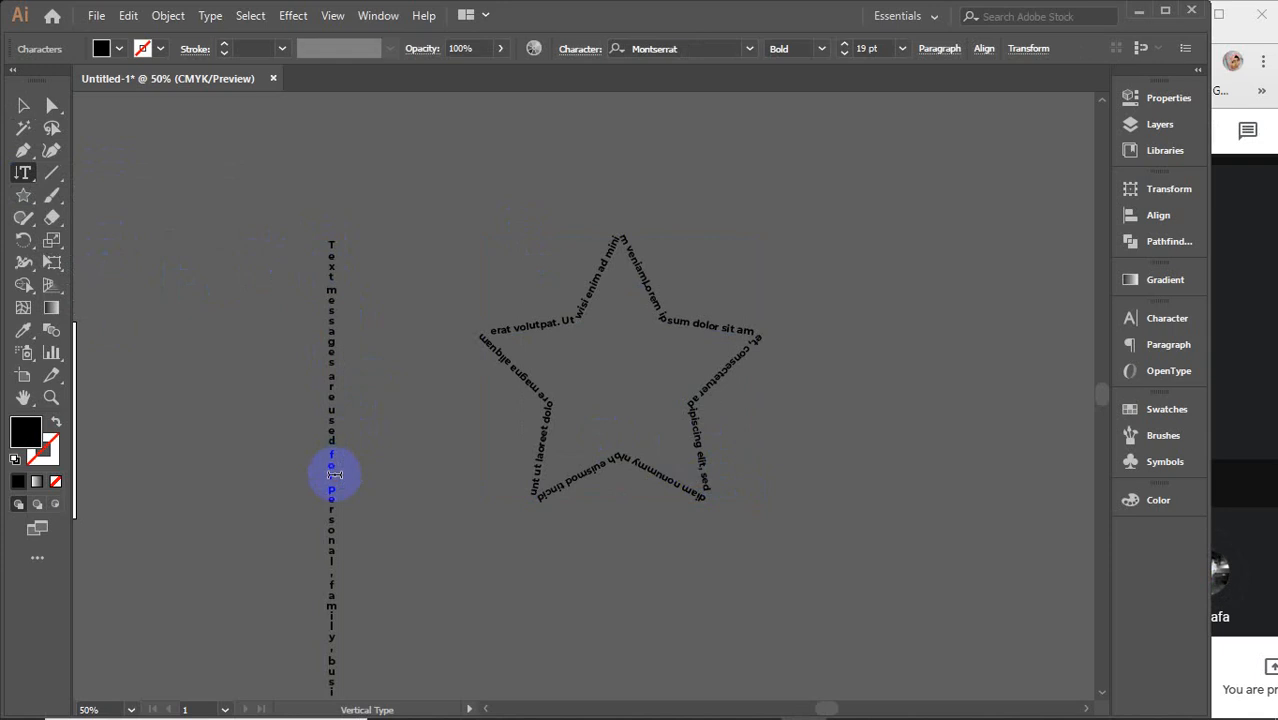
Step: Break the long vertical text into ten adjacent columns by inserting line breaks near the level of the star's lower points
{"action": "key", "text": "Return"}
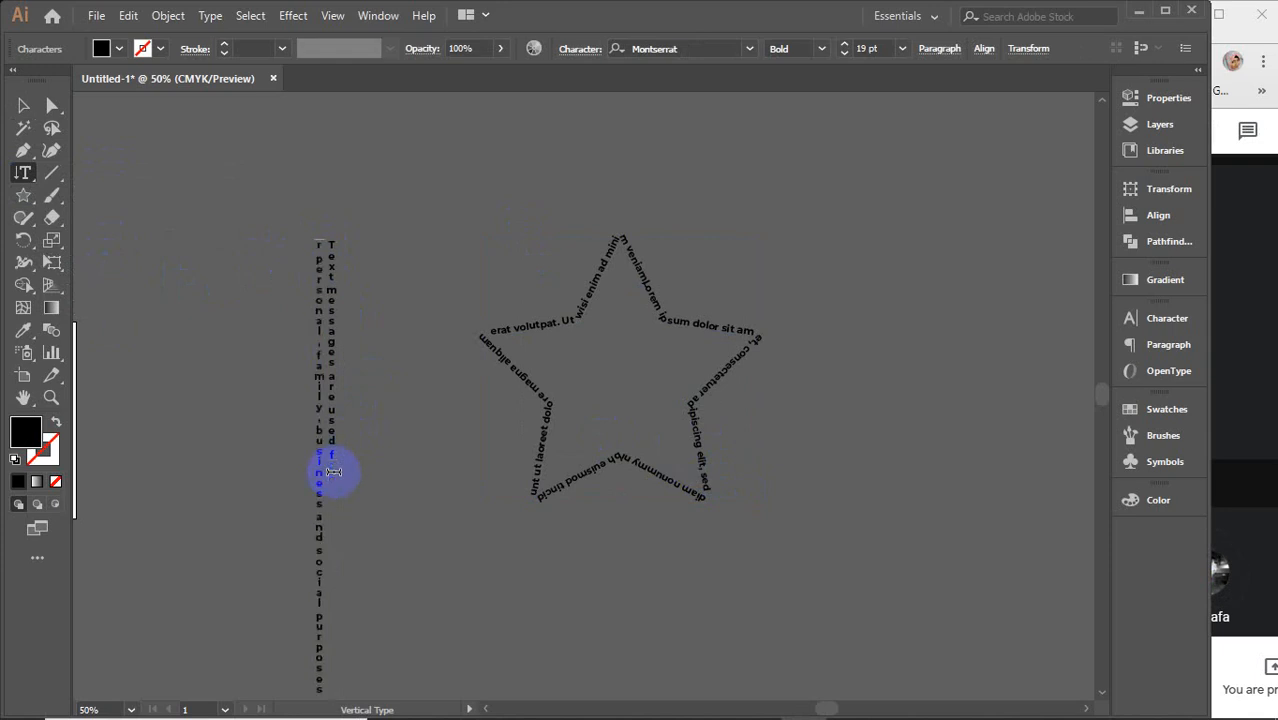
{"action": "key", "text": "Return"}
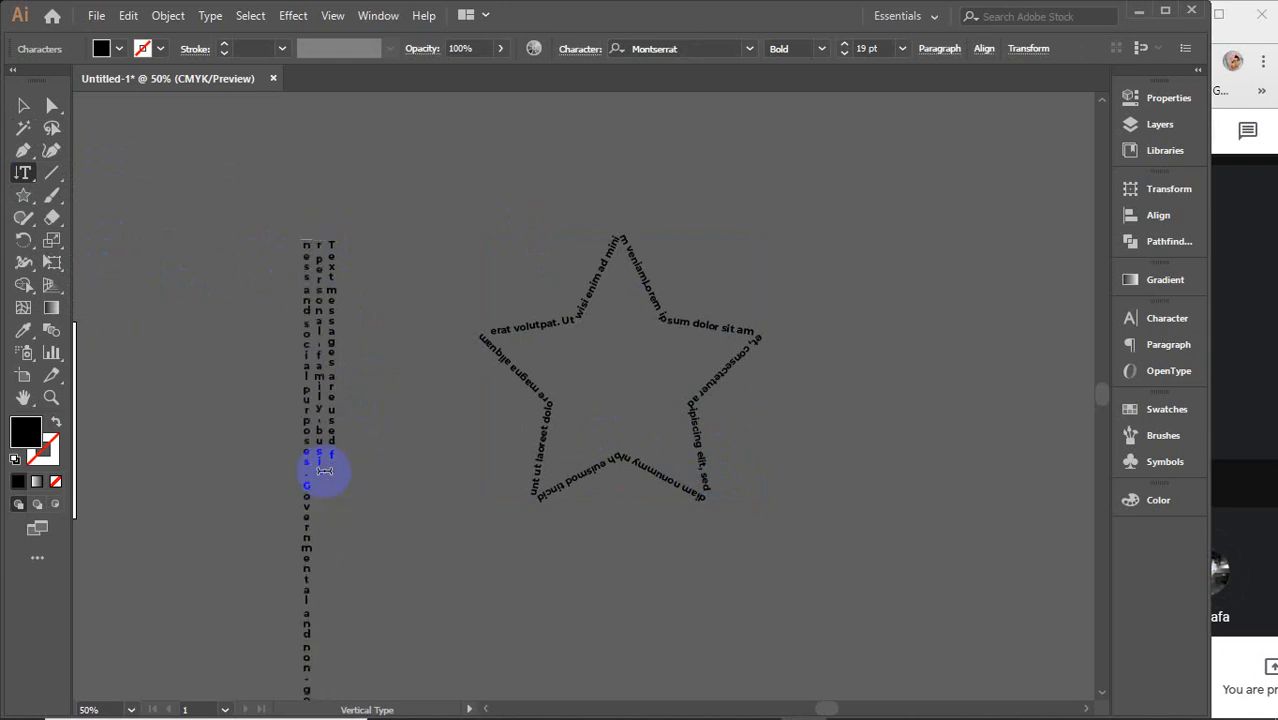
{"action": "left_click_drag", "start_coordinate": [333, 478], "coordinate": [308, 483]}
{"action": "key", "text": "Return"}
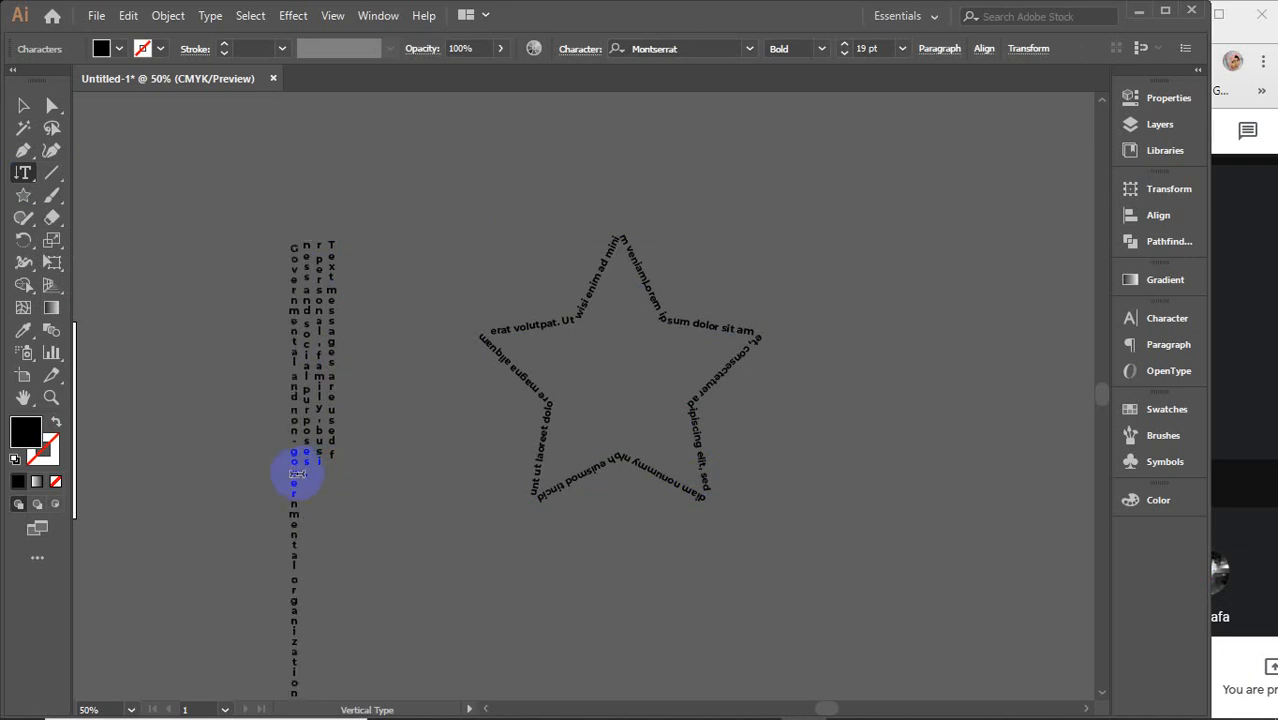
{"action": "key", "text": "Return"}
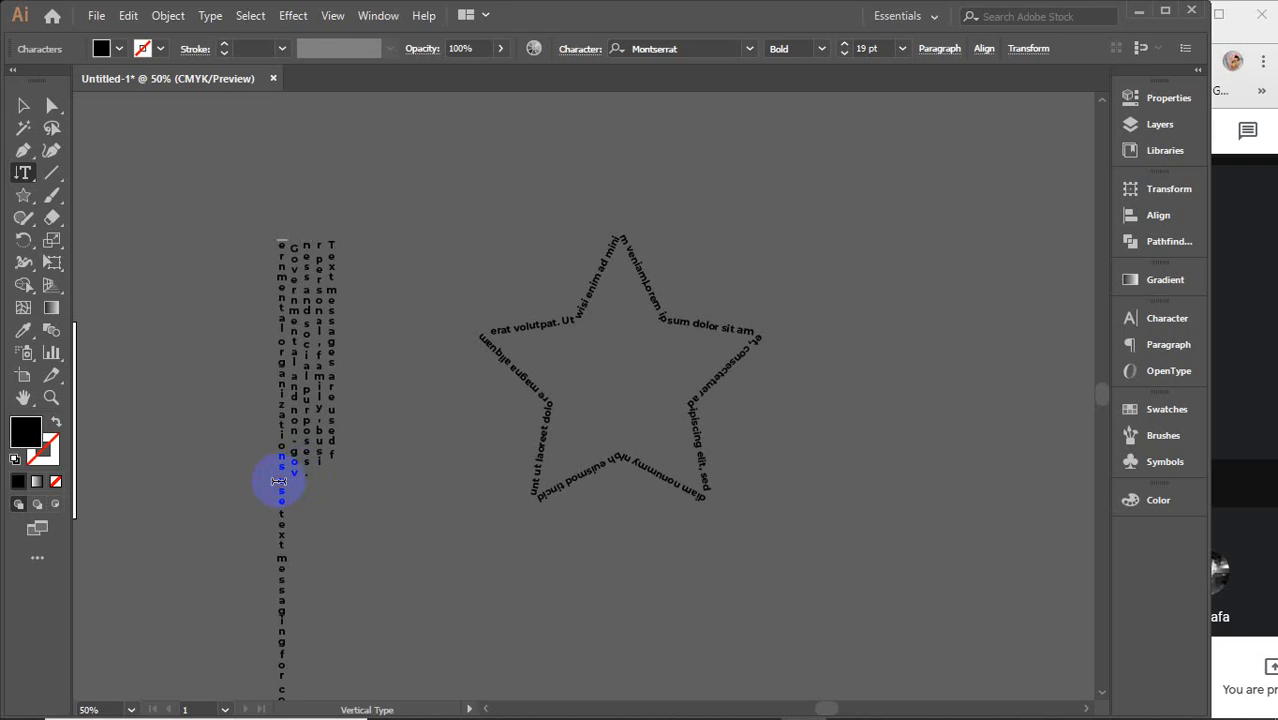
{"action": "key", "text": "Return"}
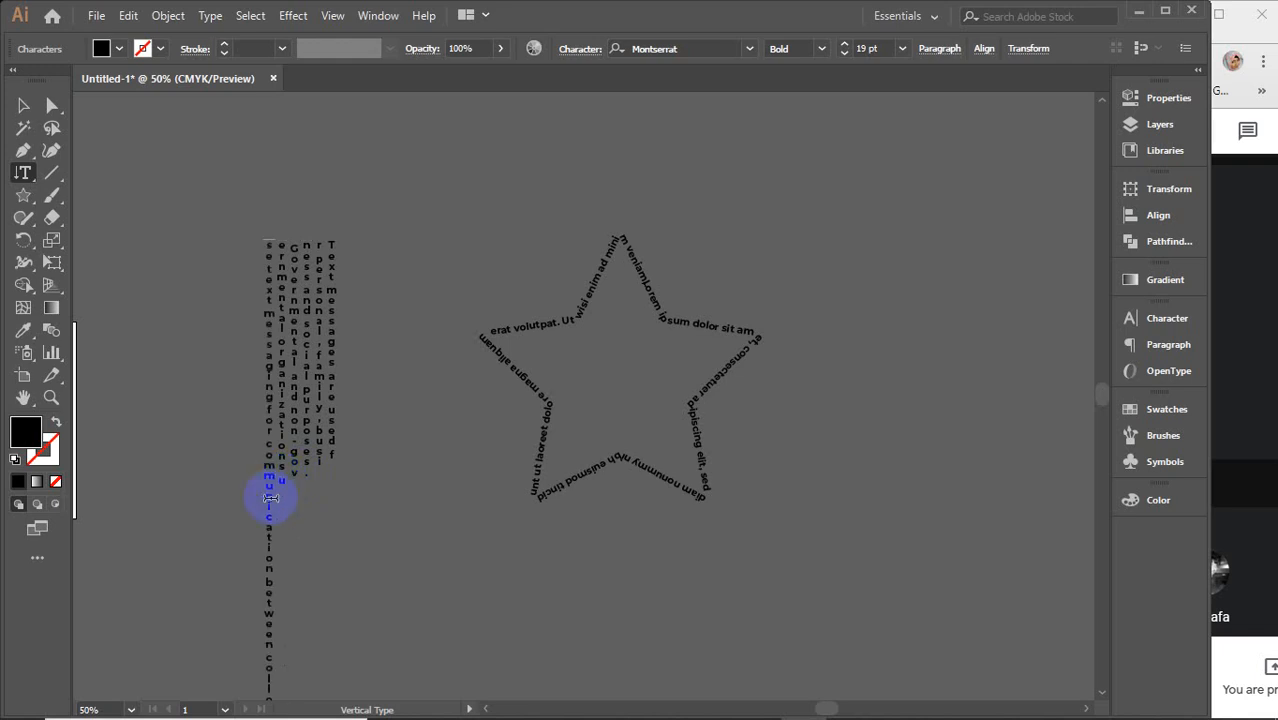
{"action": "left_click", "coordinate": [270, 494]}
{"action": "key", "text": "Return"}
{"action": "left_click", "coordinate": [256, 504]}
{"action": "key", "text": "Return"}
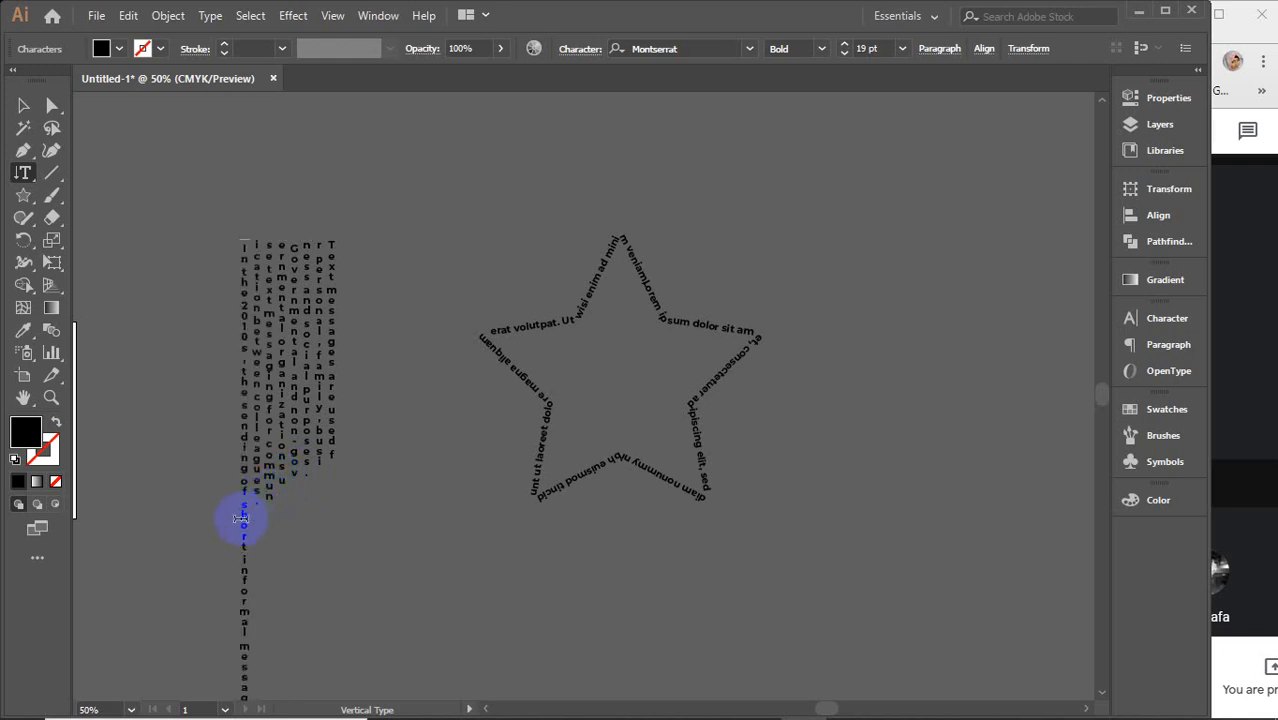
{"action": "left_click", "coordinate": [241, 516]}
{"action": "key", "text": "Return"}
{"action": "left_click", "coordinate": [230, 537]}
{"action": "key", "text": "Return"}
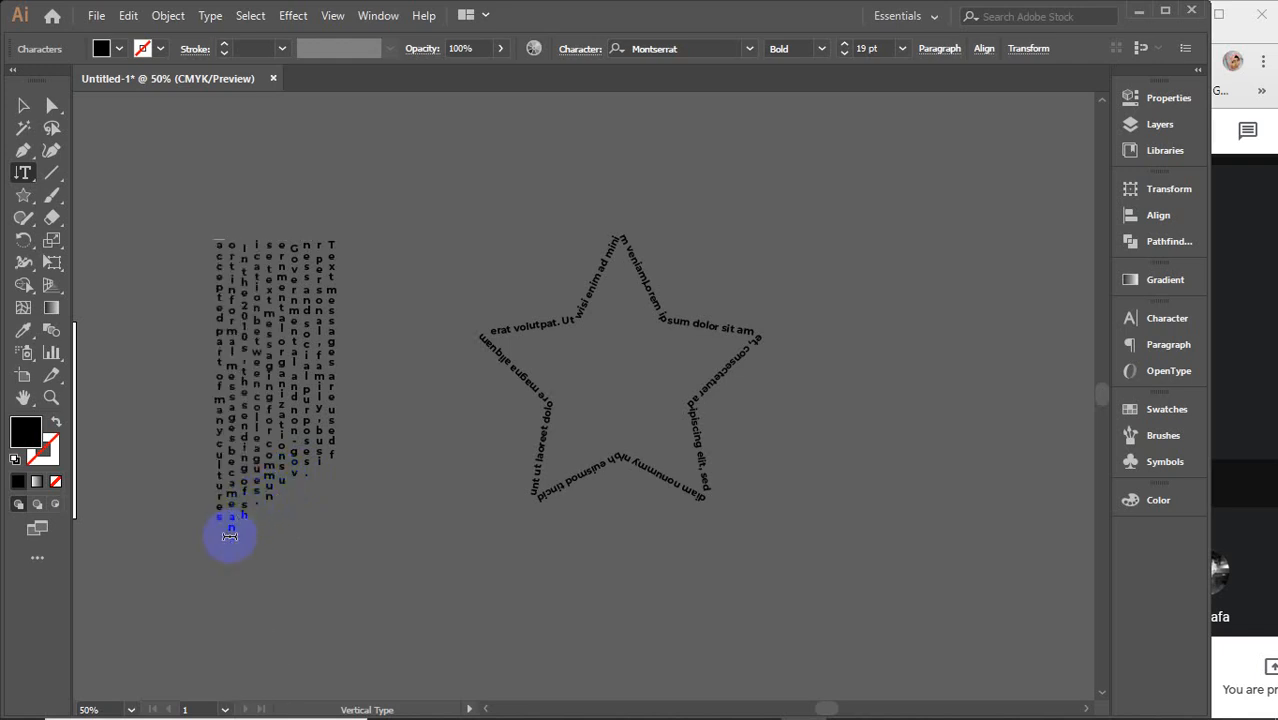
Step: Delete the multi-column vertical text
{"action": "left_click", "coordinate": [23, 106]}
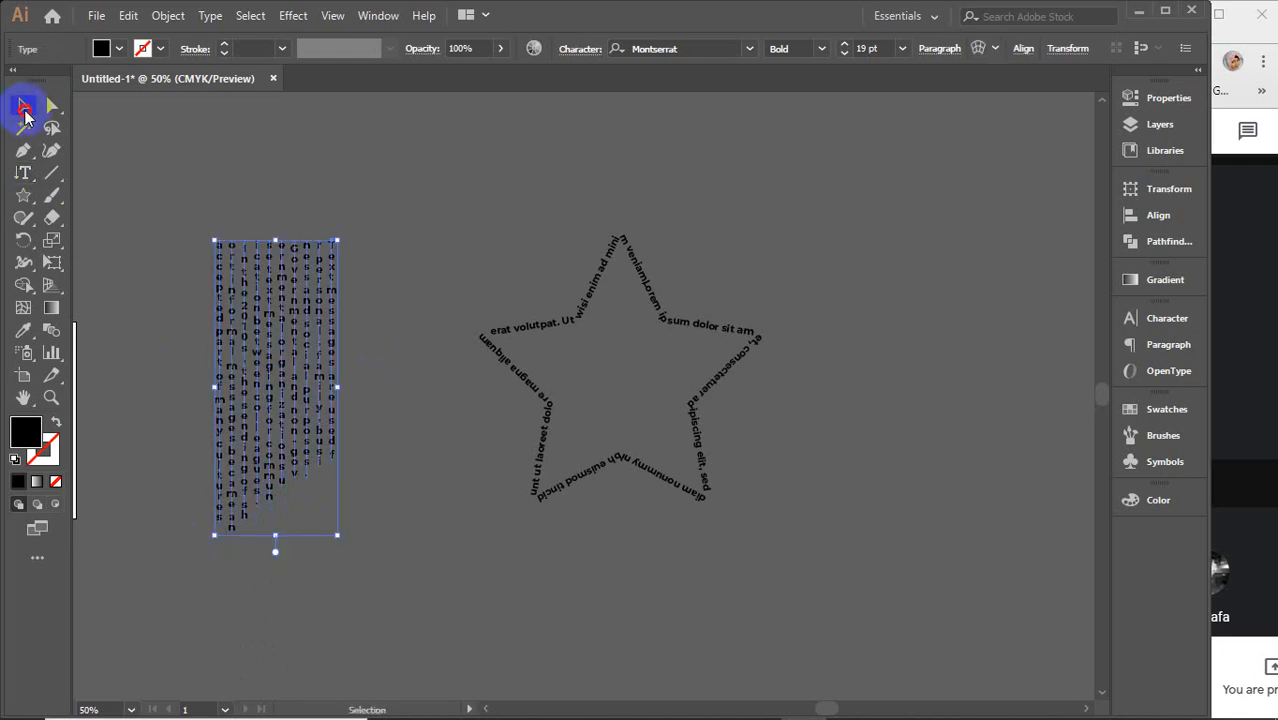
{"action": "key", "text": "Delete"}
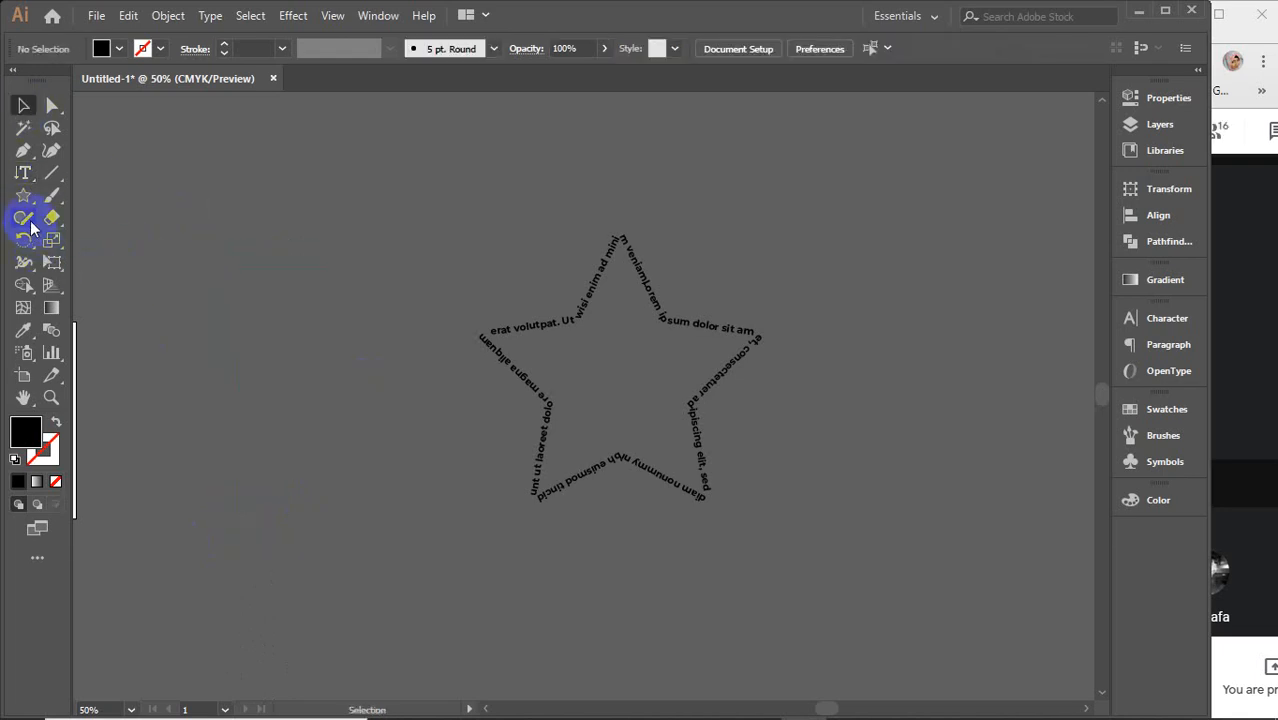
Step: Draw a second black five-pointed star to the upper left of the path-text star and fill it with placeholder text using Vertical Area Type
{"action": "left_click_drag", "start_coordinate": [21, 176], "coordinate": [118, 278]}
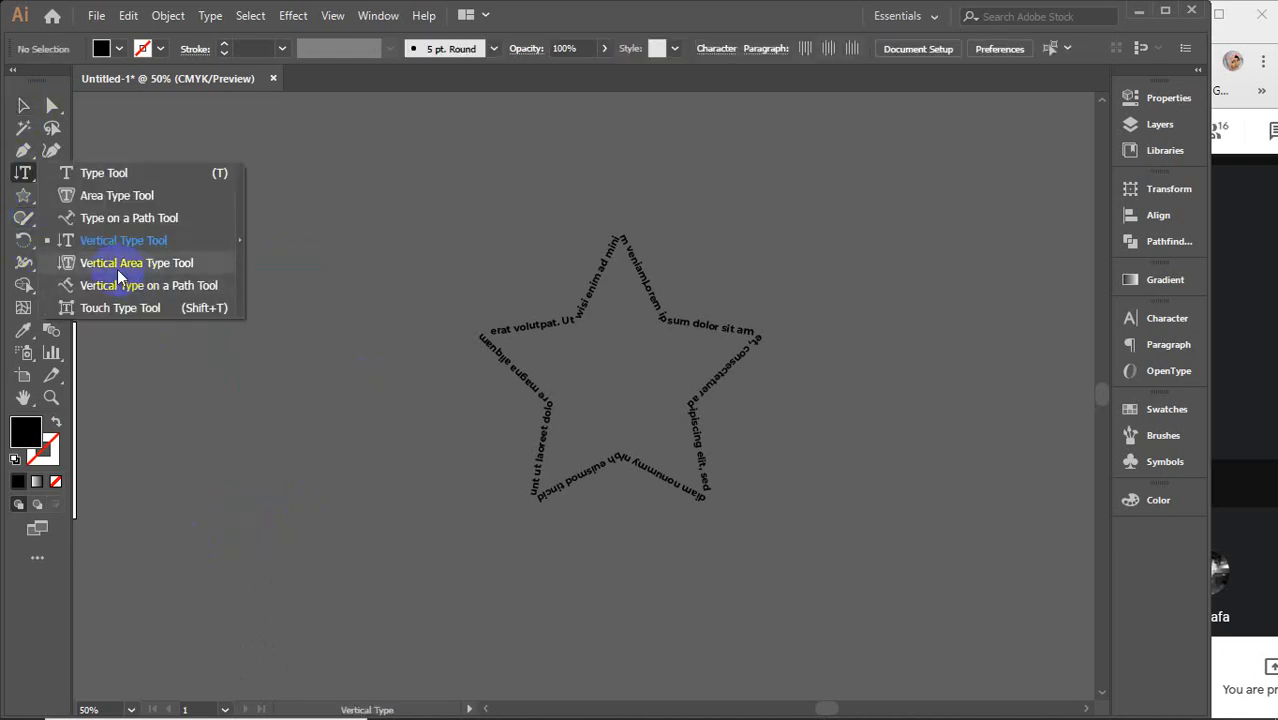
{"action": "left_click", "coordinate": [23, 195]}
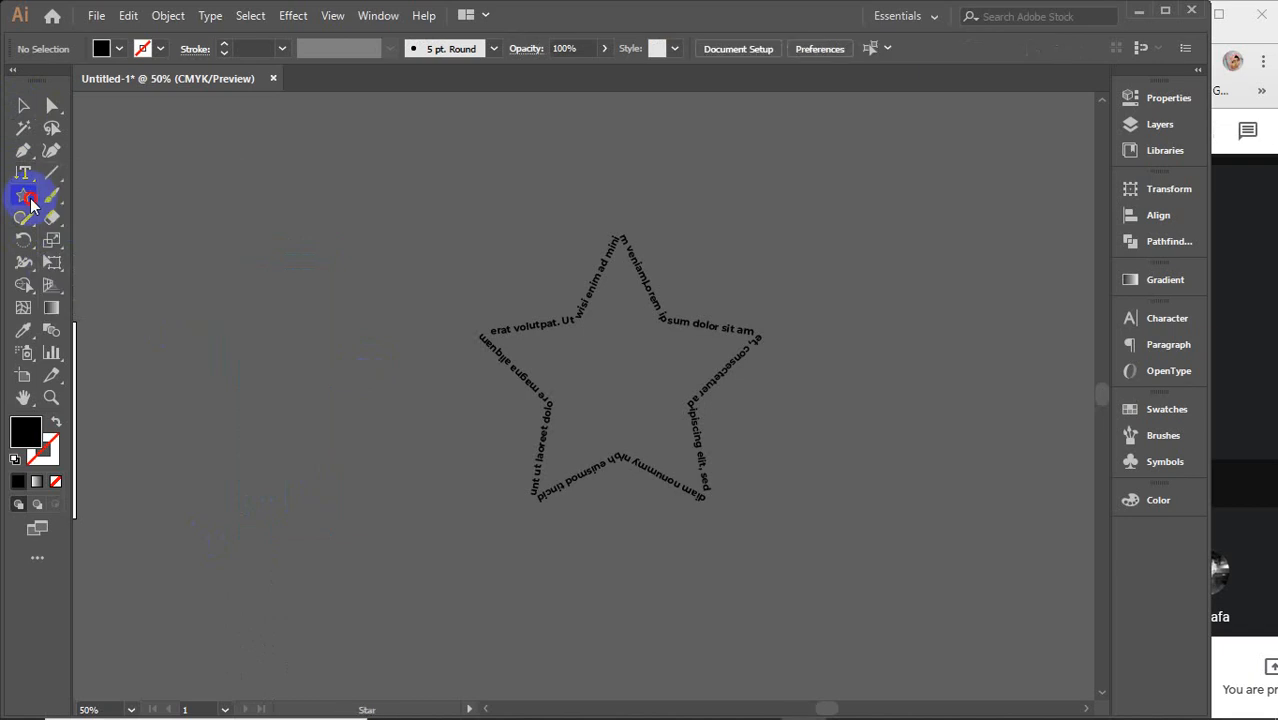
{"action": "left_click_drag", "start_coordinate": [228, 237], "coordinate": [331, 354]}
{"action": "left_click_drag", "start_coordinate": [23, 195], "coordinate": [100, 268]}
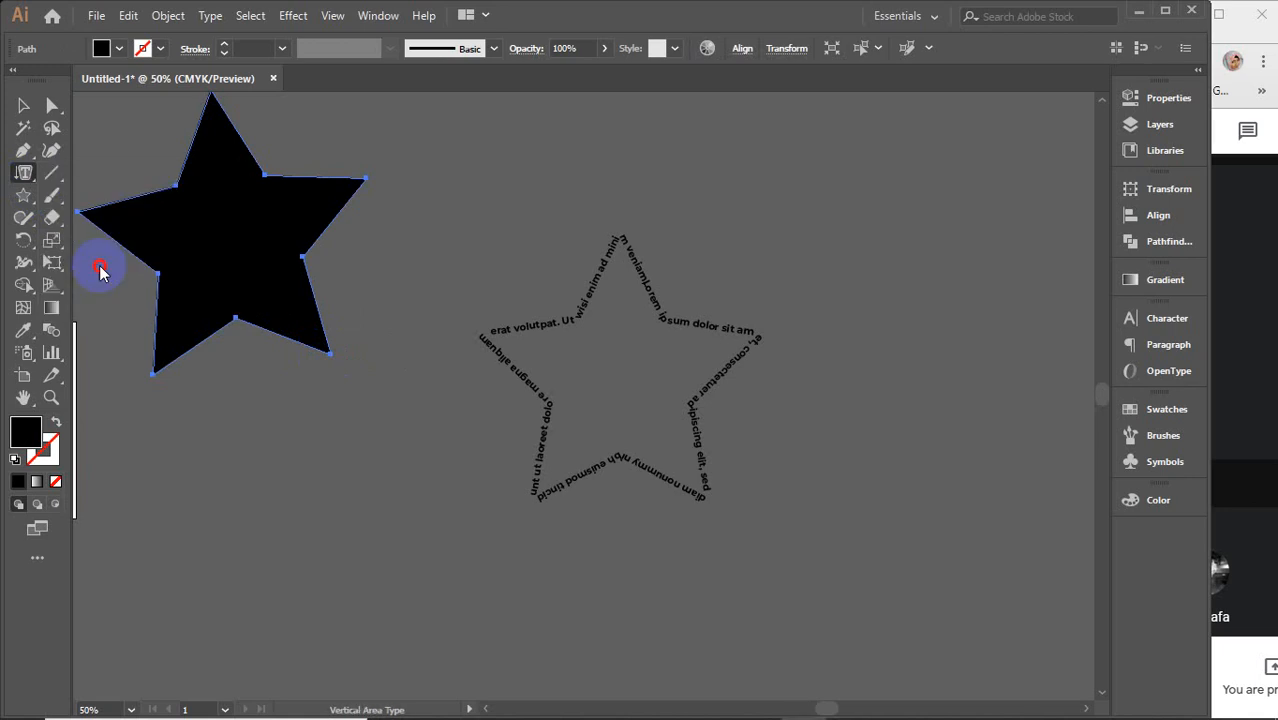
{"action": "left_click", "coordinate": [245, 148]}
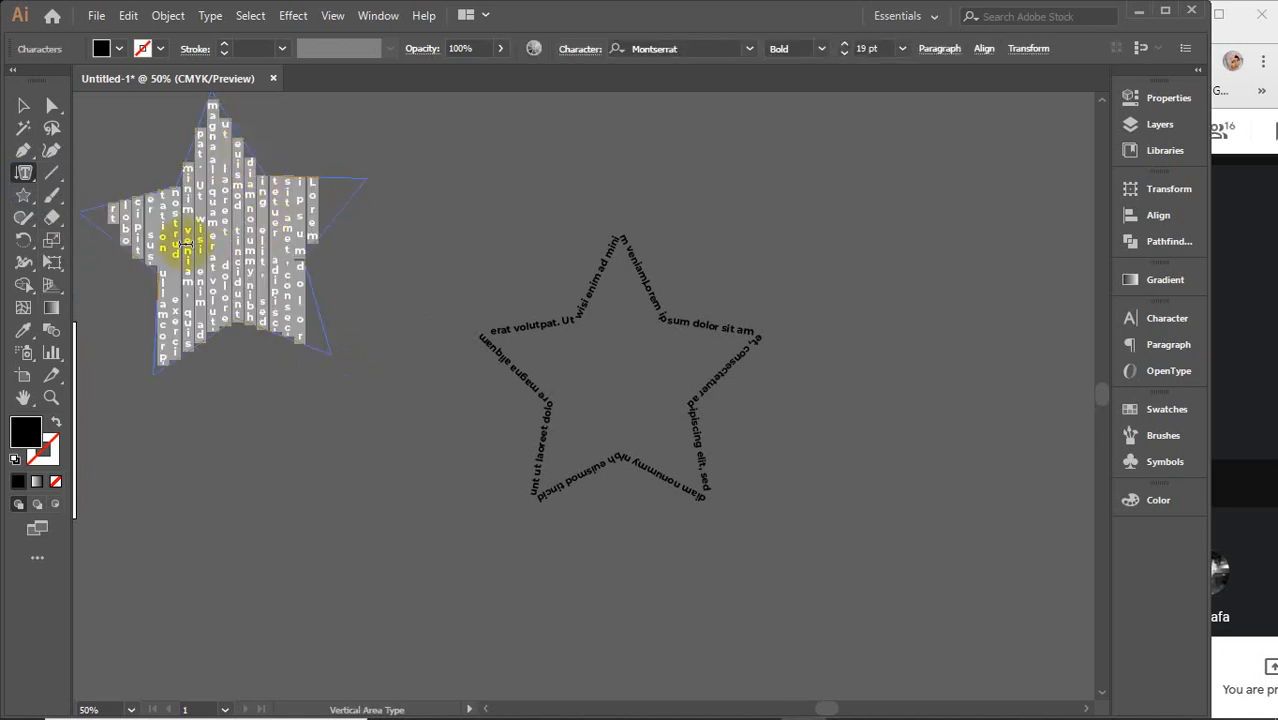
Step: Try Vertical Type on a Path on the filled star's edge, and move that star down beside the path-text star
{"action": "left_click_drag", "start_coordinate": [23, 172], "coordinate": [170, 292]}
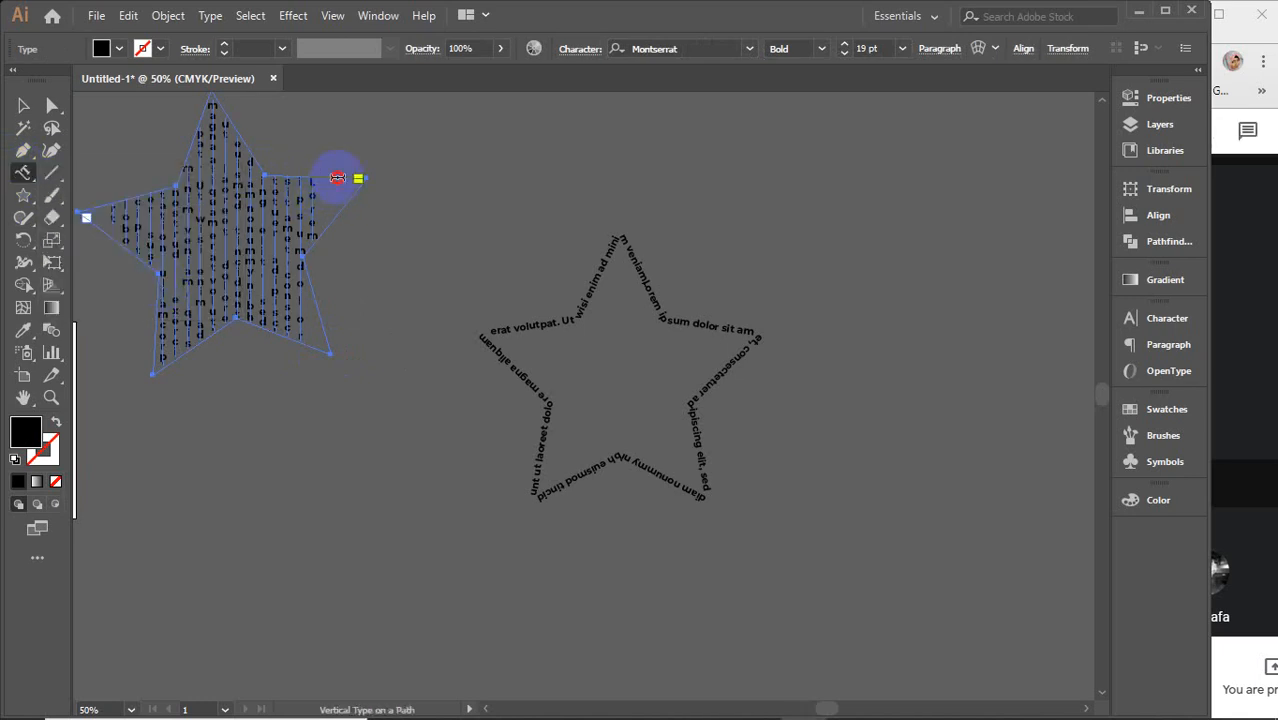
{"action": "left_click", "coordinate": [337, 178]}
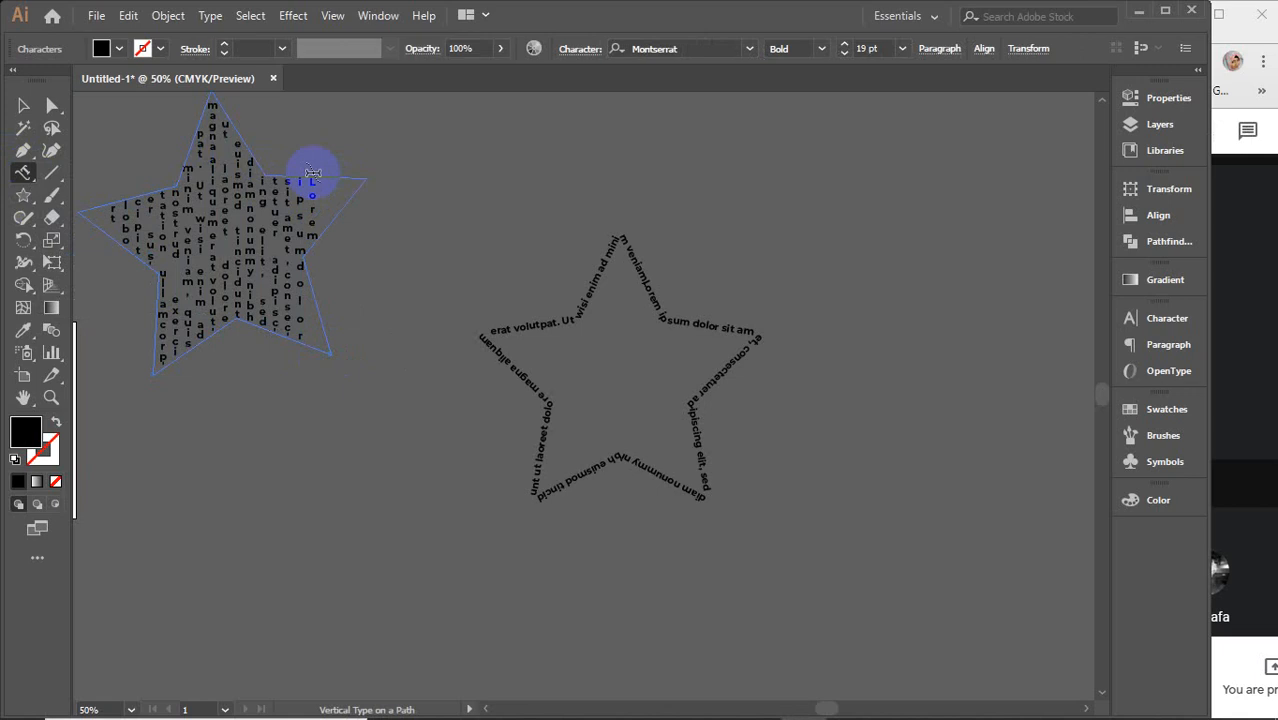
{"action": "left_click", "coordinate": [23, 105]}
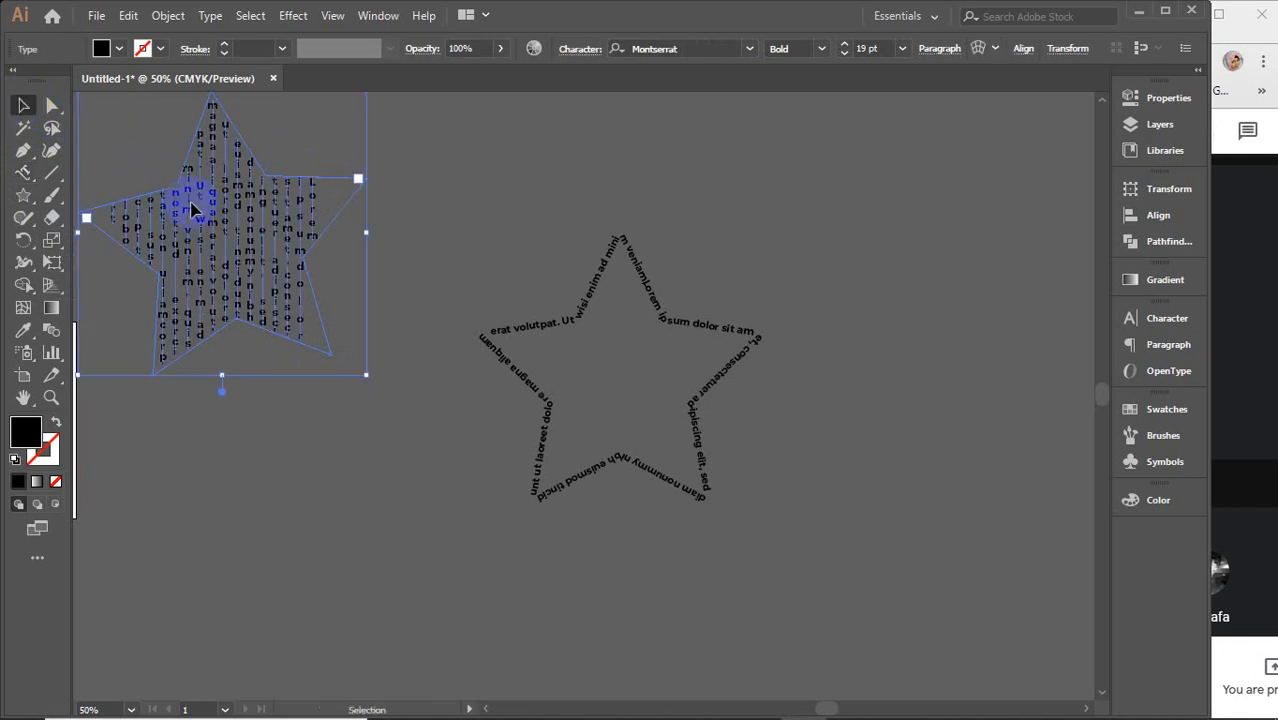
{"action": "left_click_drag", "start_coordinate": [193, 208], "coordinate": [277, 358]}
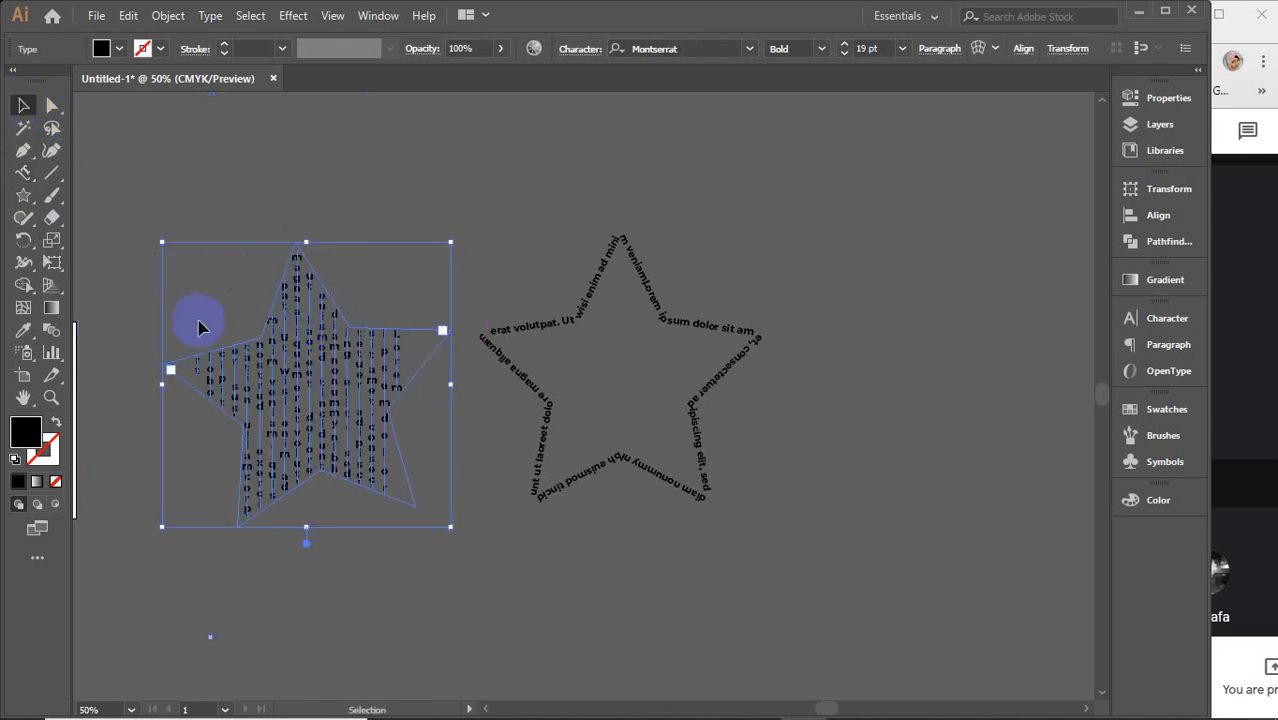
Step: Undo the filled star's move and text fill, and run placeholder text along the black star's edge with Vertical Type on a Path
{"action": "key", "text": "ctrl+z"}
{"action": "key", "text": "ctrl+z"}
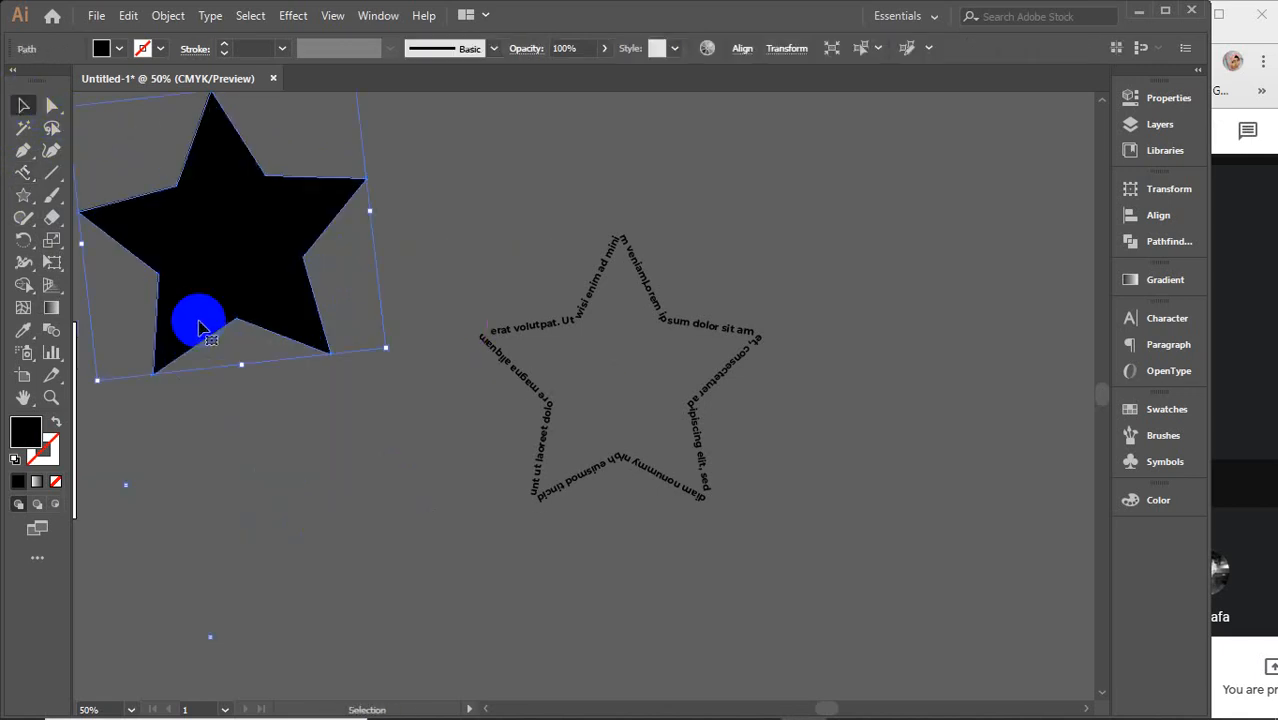
{"action": "left_click_drag", "start_coordinate": [23, 172], "coordinate": [114, 288]}
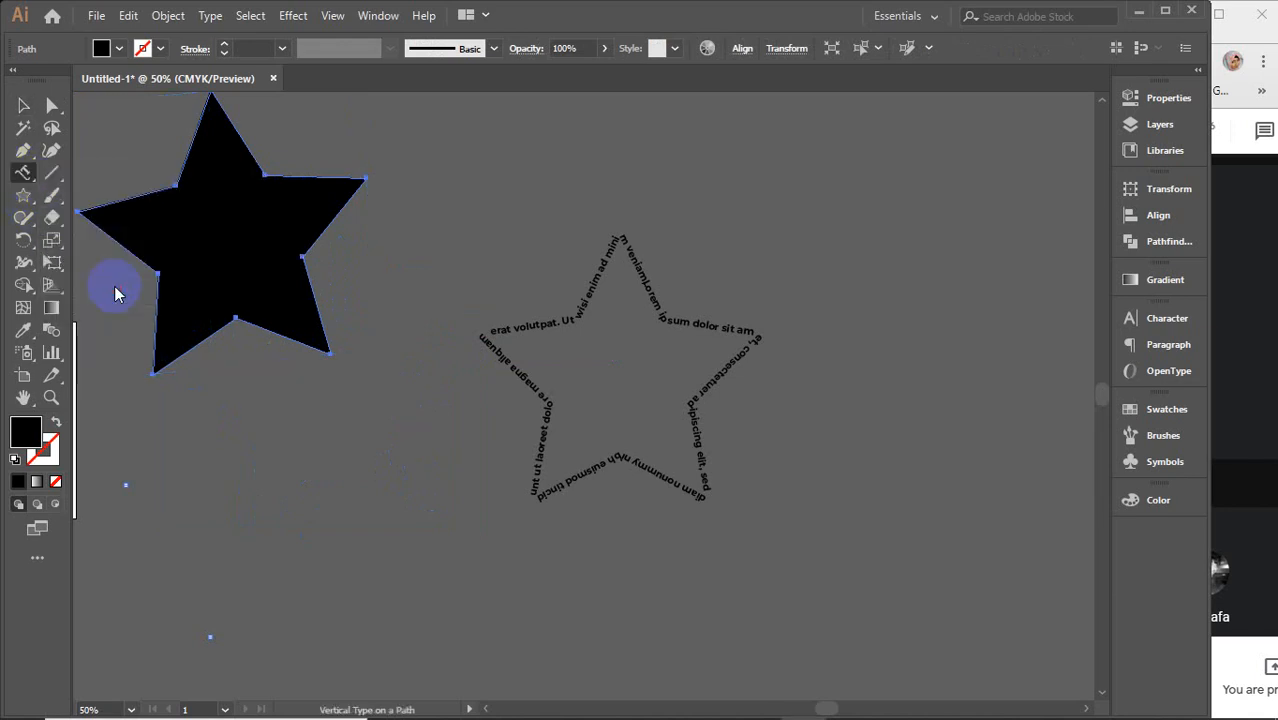
{"action": "left_click", "coordinate": [281, 332]}
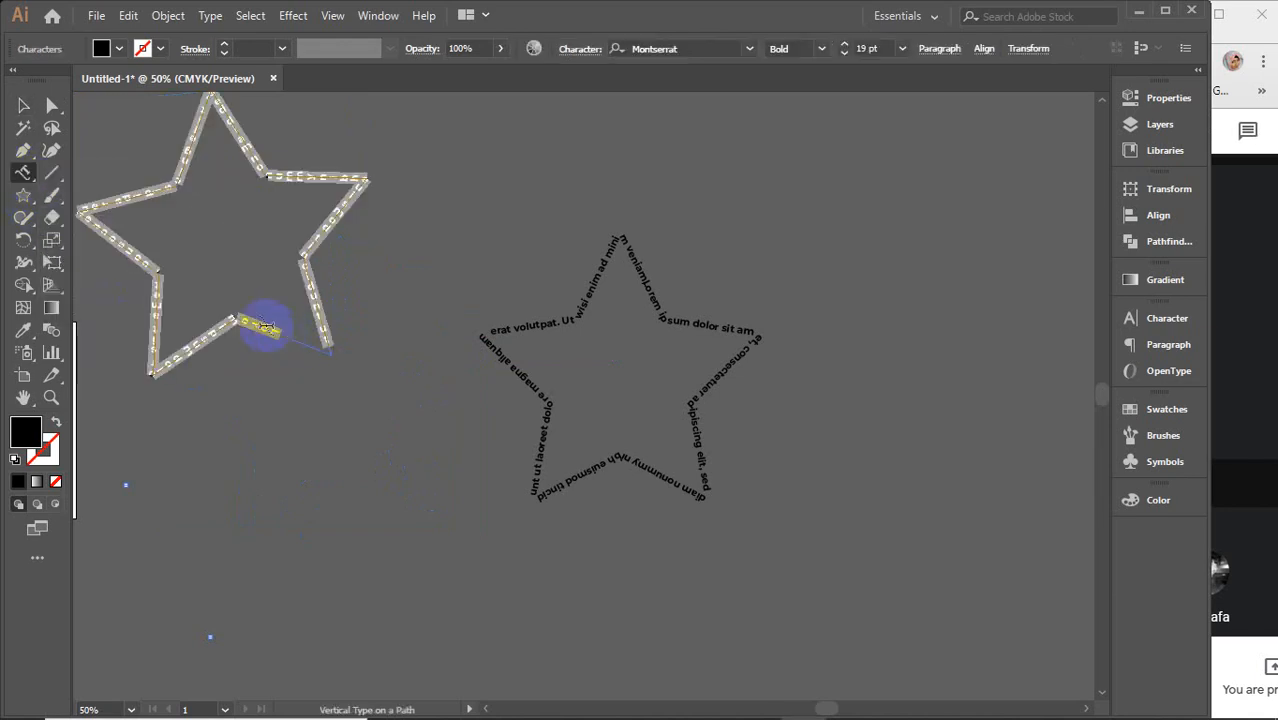
Step: Move the star with vertical path text down beside the horizontal path-text star
{"action": "left_click", "coordinate": [23, 105]}
{"action": "left_click", "coordinate": [304, 268]}
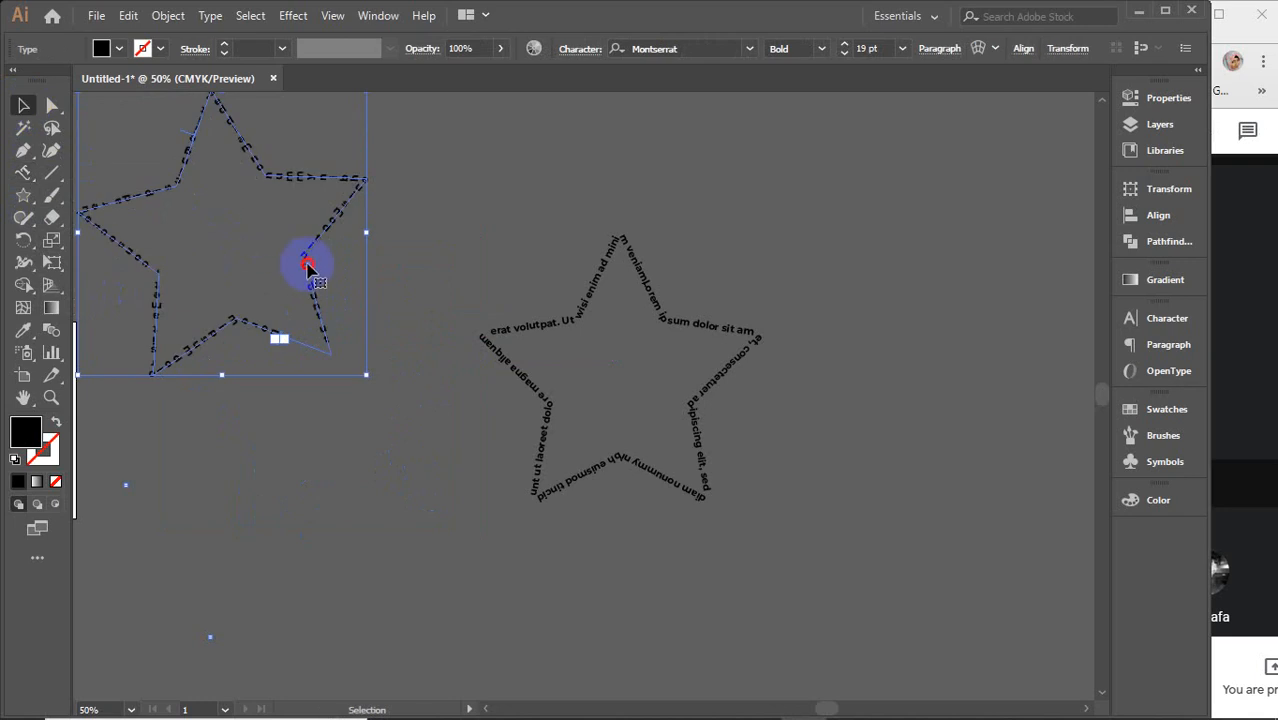
{"action": "left_click_drag", "start_coordinate": [307, 266], "coordinate": [431, 452]}
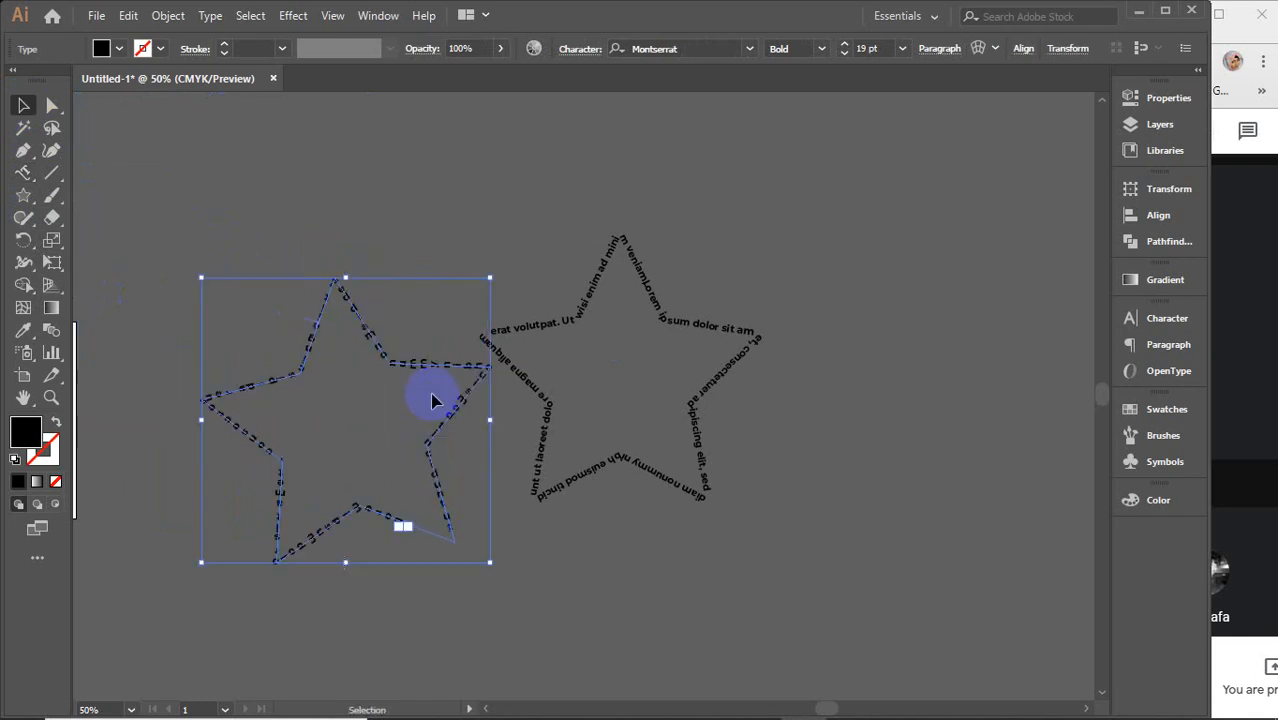
Step: Compare how the letters follow the edge on the horizontal and the vertical path-text stars
{"action": "left_click", "coordinate": [517, 240]}
{"action": "left_click", "coordinate": [554, 323]}
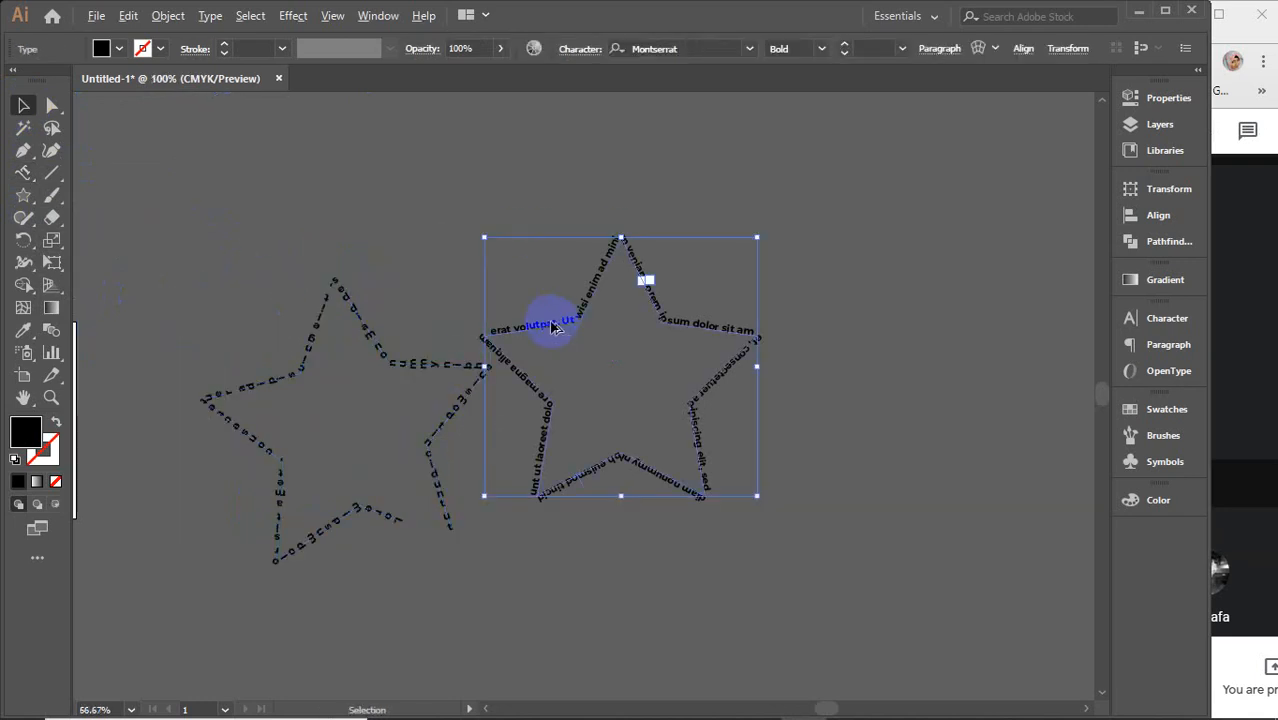
{"action": "scroll", "coordinate": [551, 327], "scroll_direction": "up", "scroll_amount": 4}
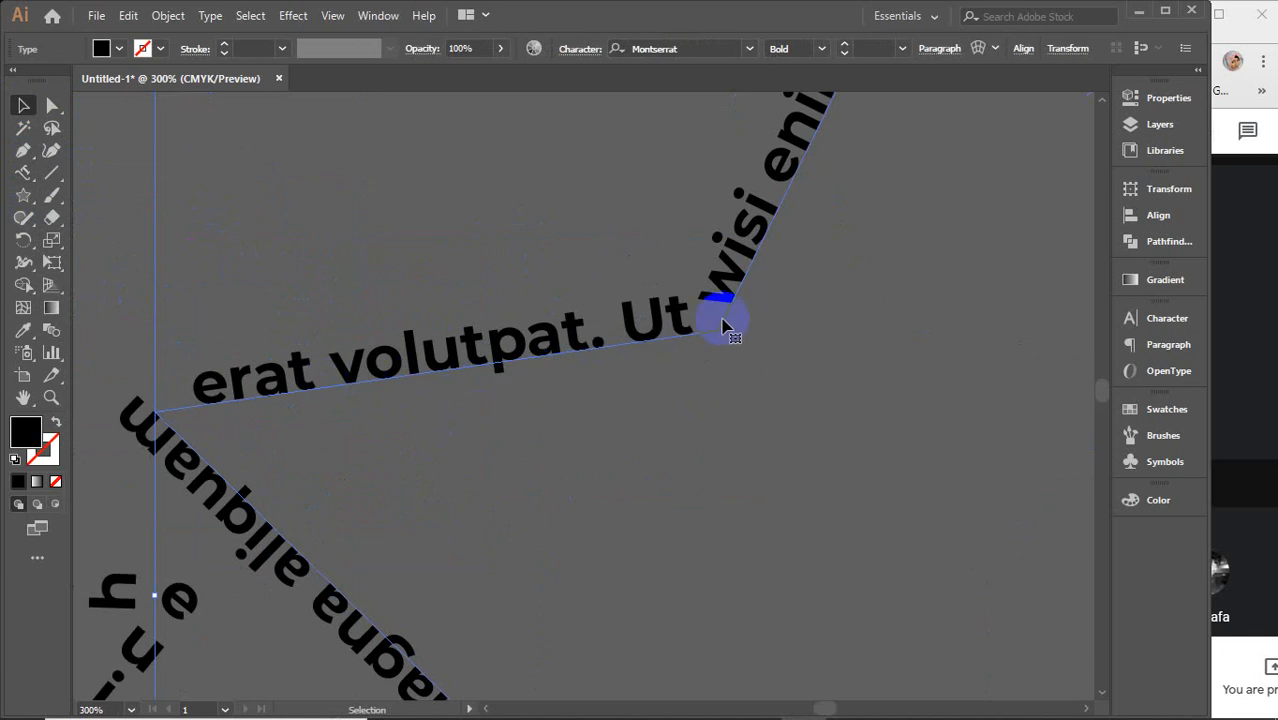
{"action": "scroll", "coordinate": [605, 329], "scroll_direction": "down", "scroll_amount": 4}
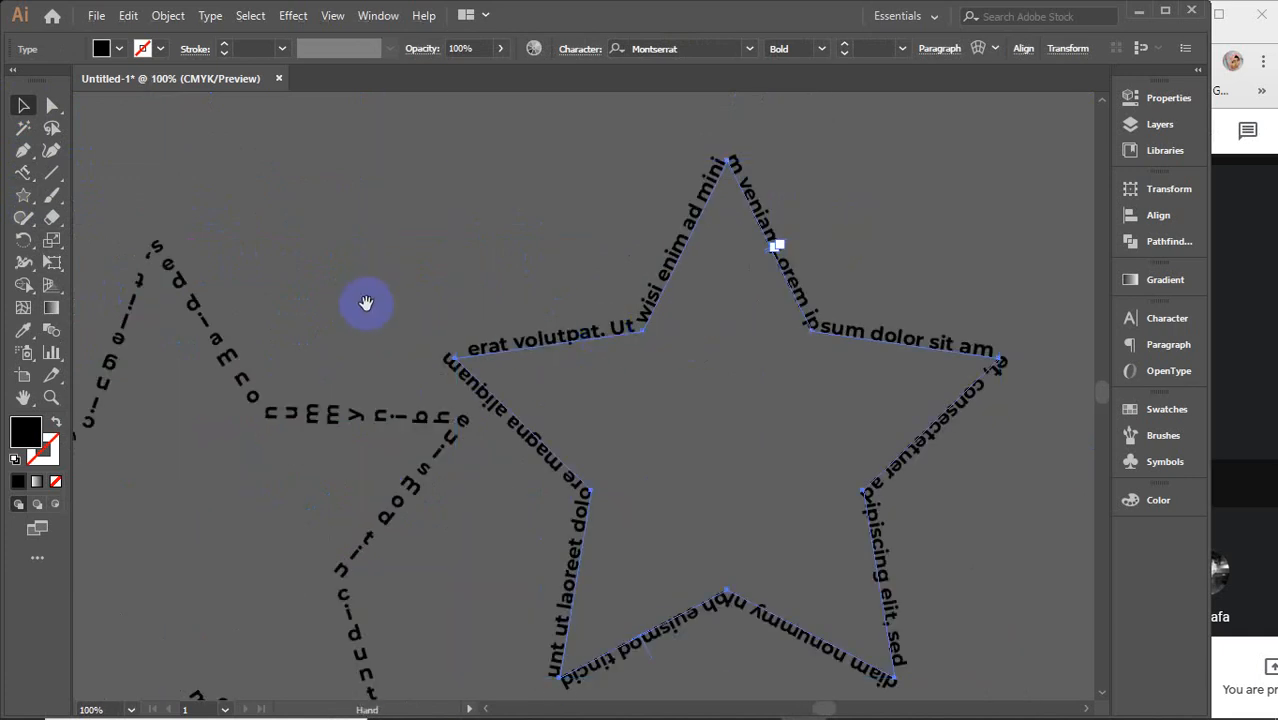
{"action": "left_click_drag", "start_coordinate": [366, 303], "coordinate": [542, 260]}
{"action": "left_click", "coordinate": [465, 297]}
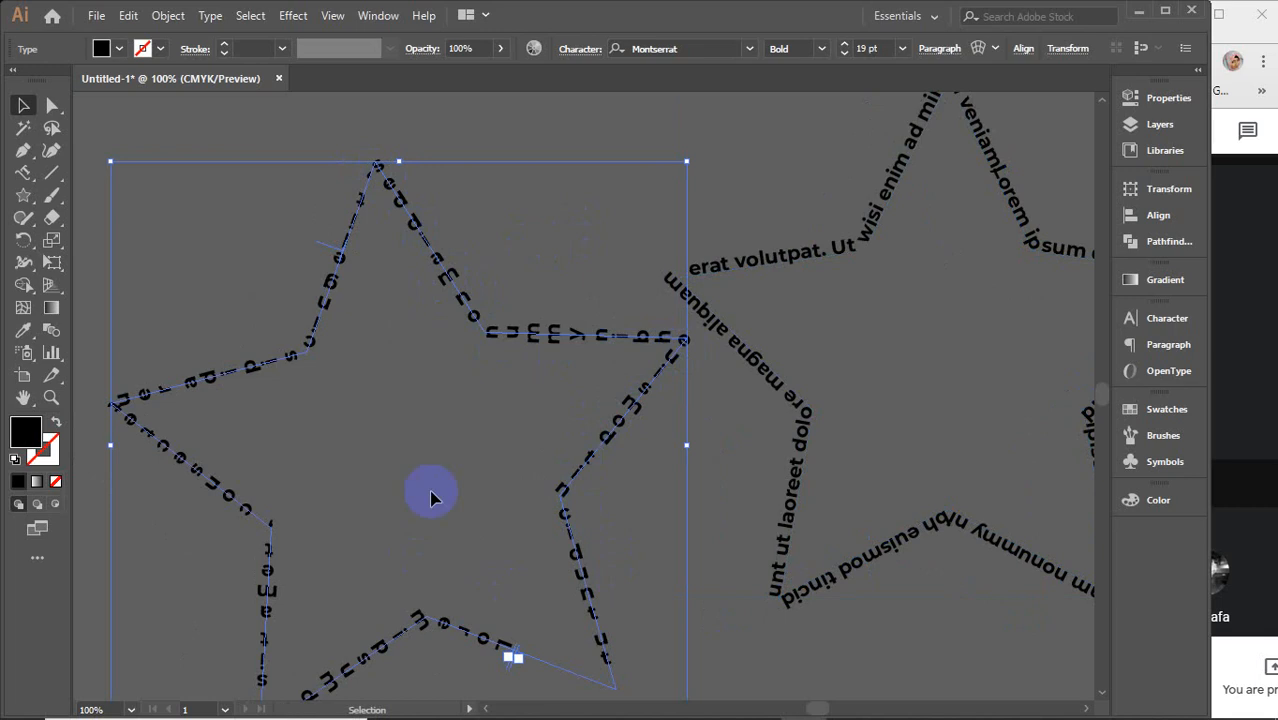
{"action": "scroll", "coordinate": [446, 480], "scroll_direction": "down", "scroll_amount": 2}
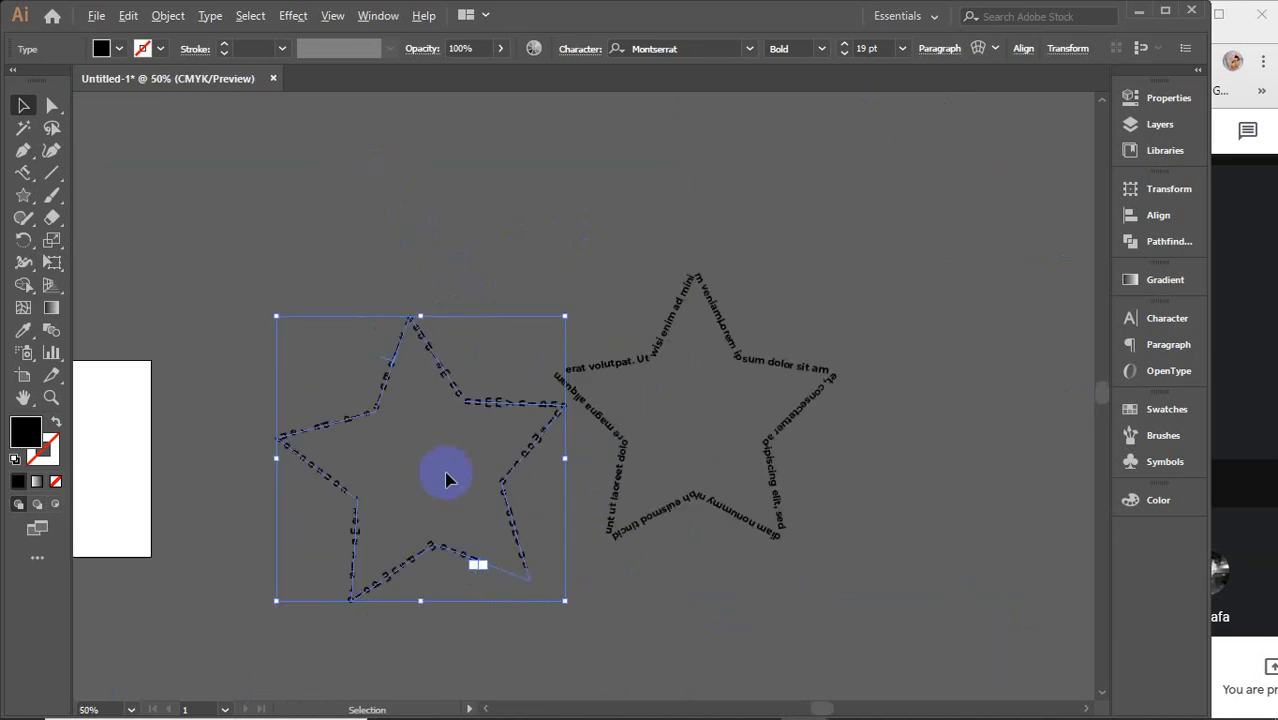
{"action": "left_click_drag", "start_coordinate": [434, 463], "coordinate": [465, 371]}
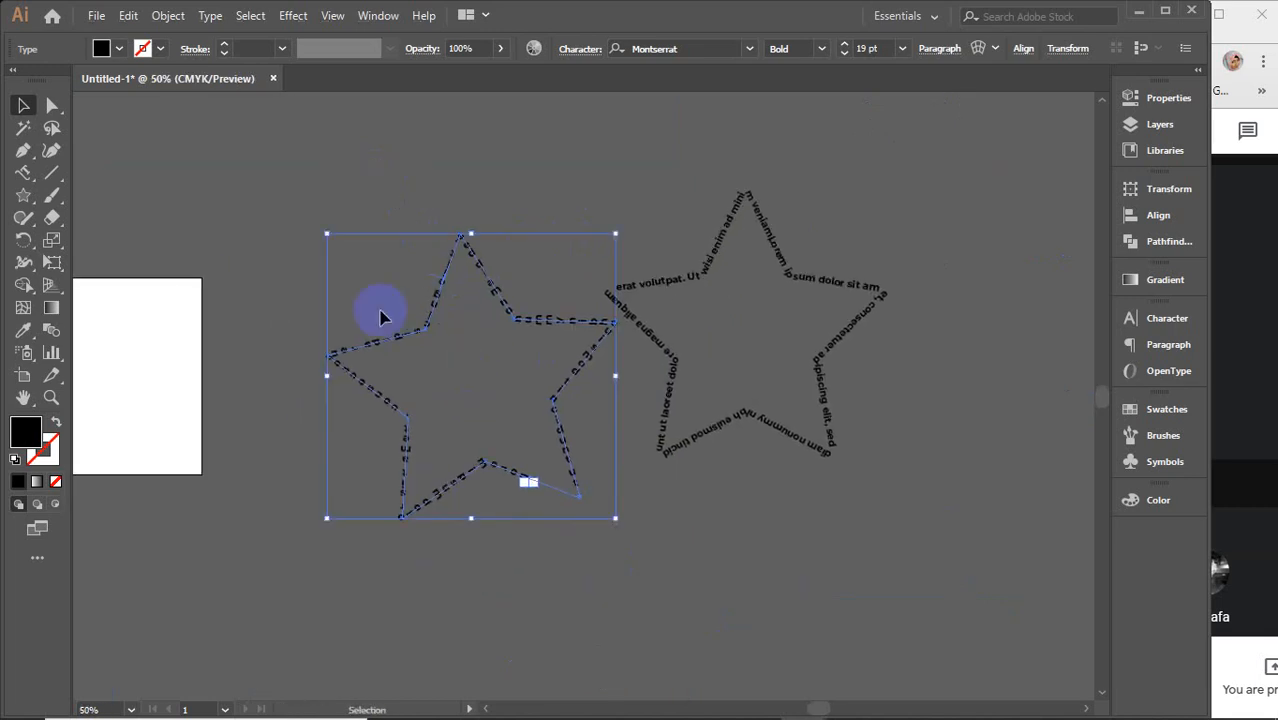
Step: Delete both path-text stars
{"action": "left_click_drag", "start_coordinate": [293, 188], "coordinate": [748, 378]}
{"action": "key", "text": "Delete"}
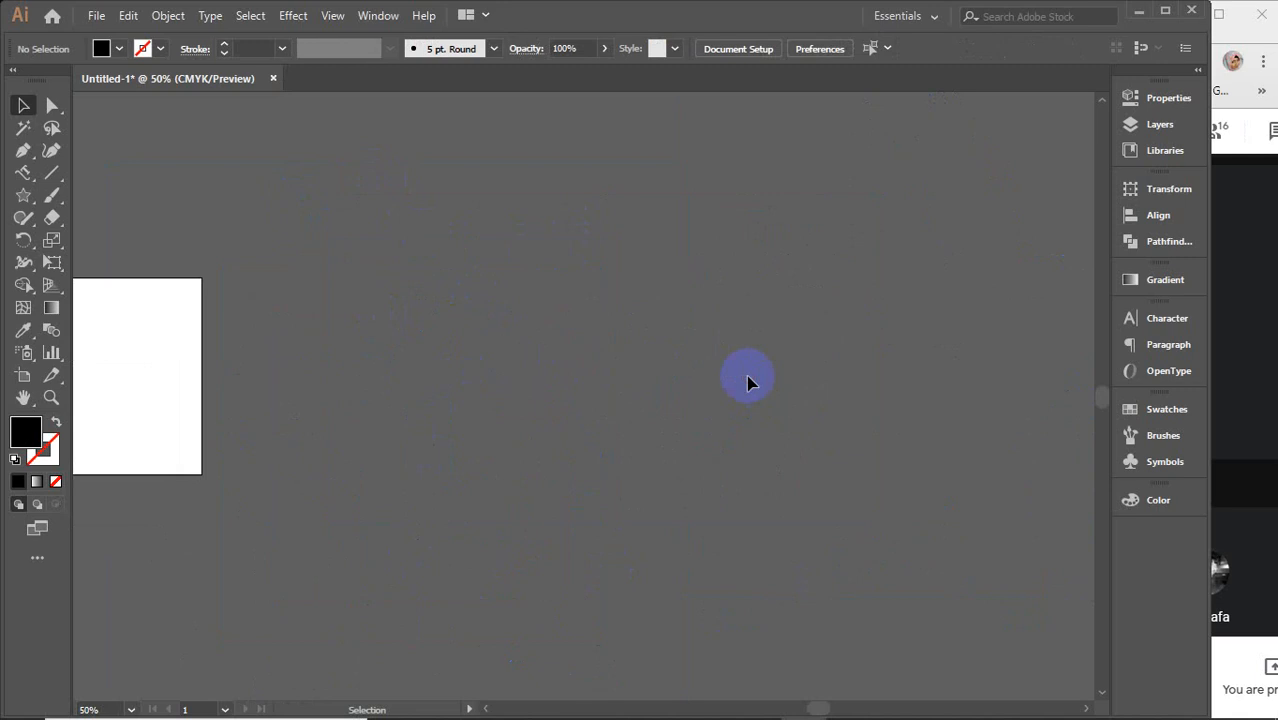
Step: Add the word "TEXT" as point type on the empty canvas beside the artboard
{"action": "left_click", "coordinate": [23, 172]}
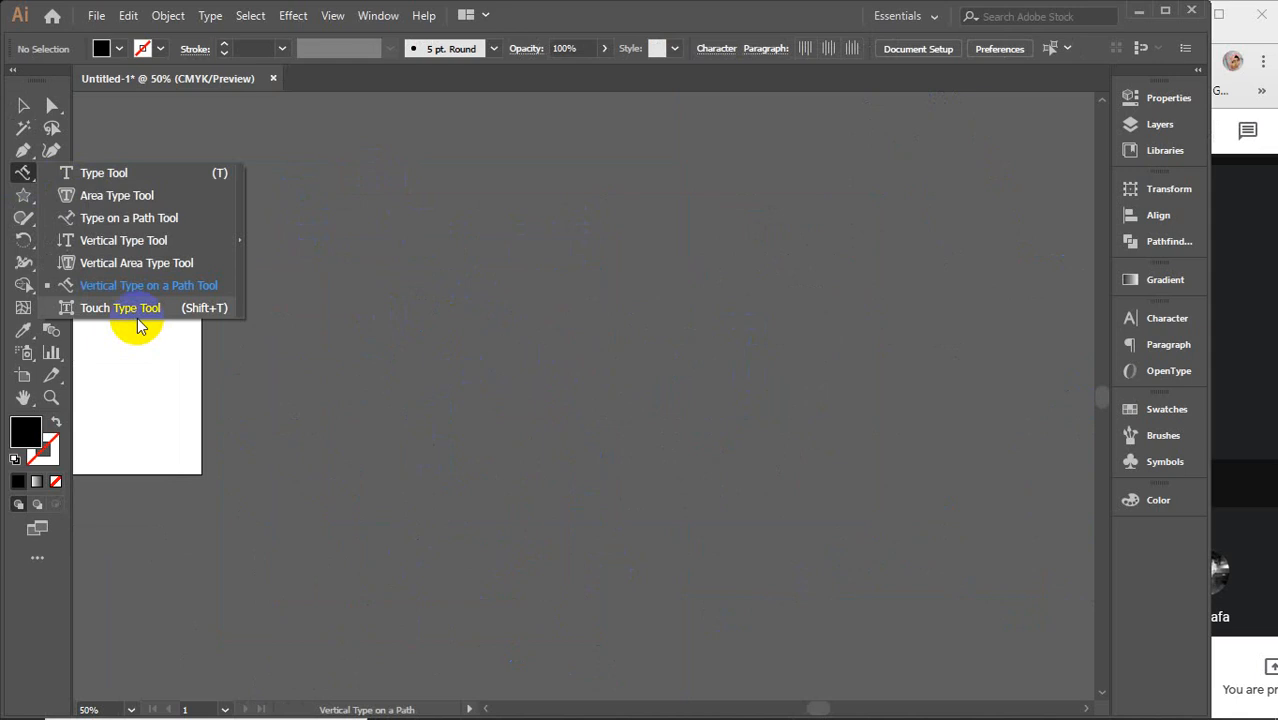
{"action": "left_click", "coordinate": [23, 105]}
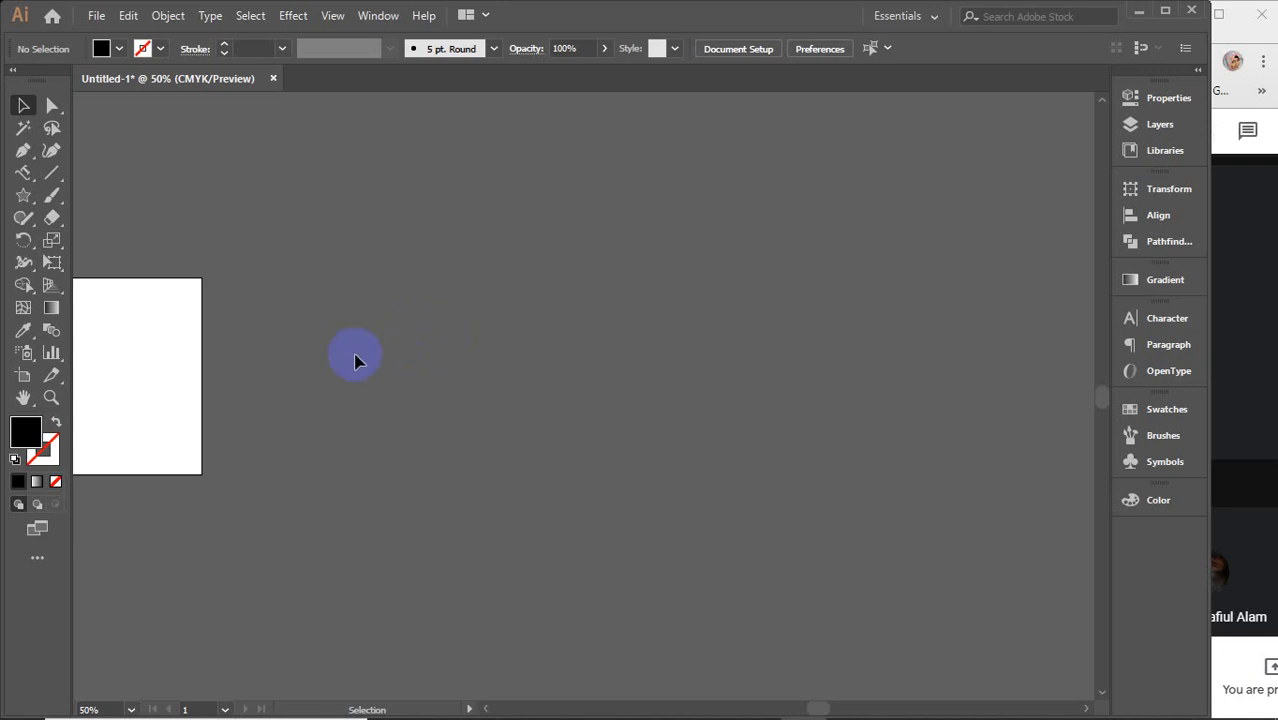
{"action": "left_click_drag", "start_coordinate": [23, 172], "coordinate": [106, 175]}
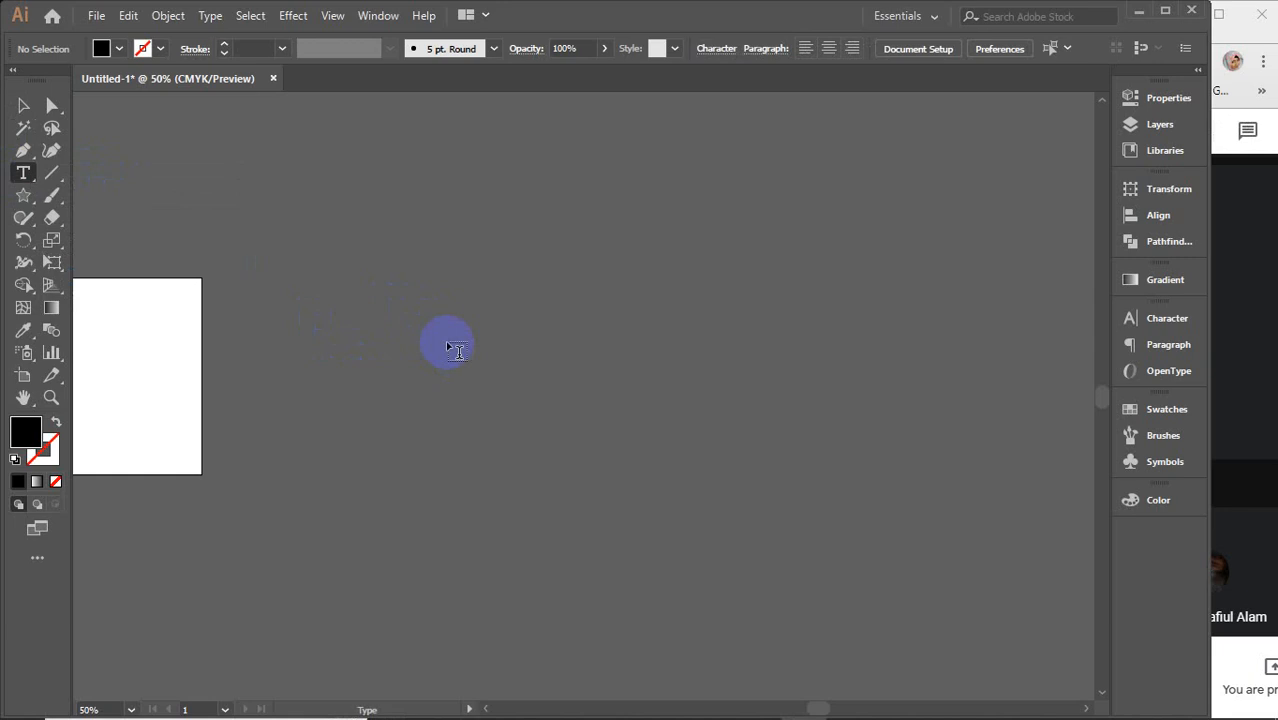
{"action": "left_click", "coordinate": [447, 345]}
{"action": "key", "text": "BackSpace"}
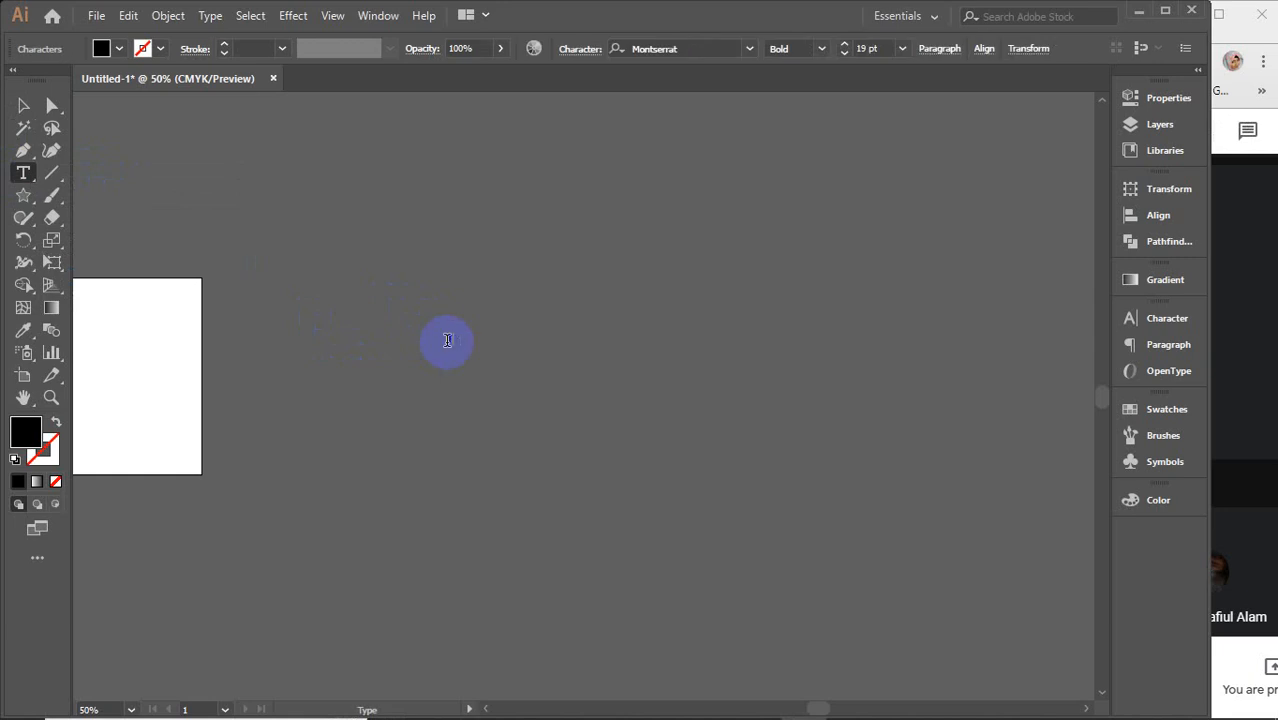
{"action": "type", "text": "TEXT"}
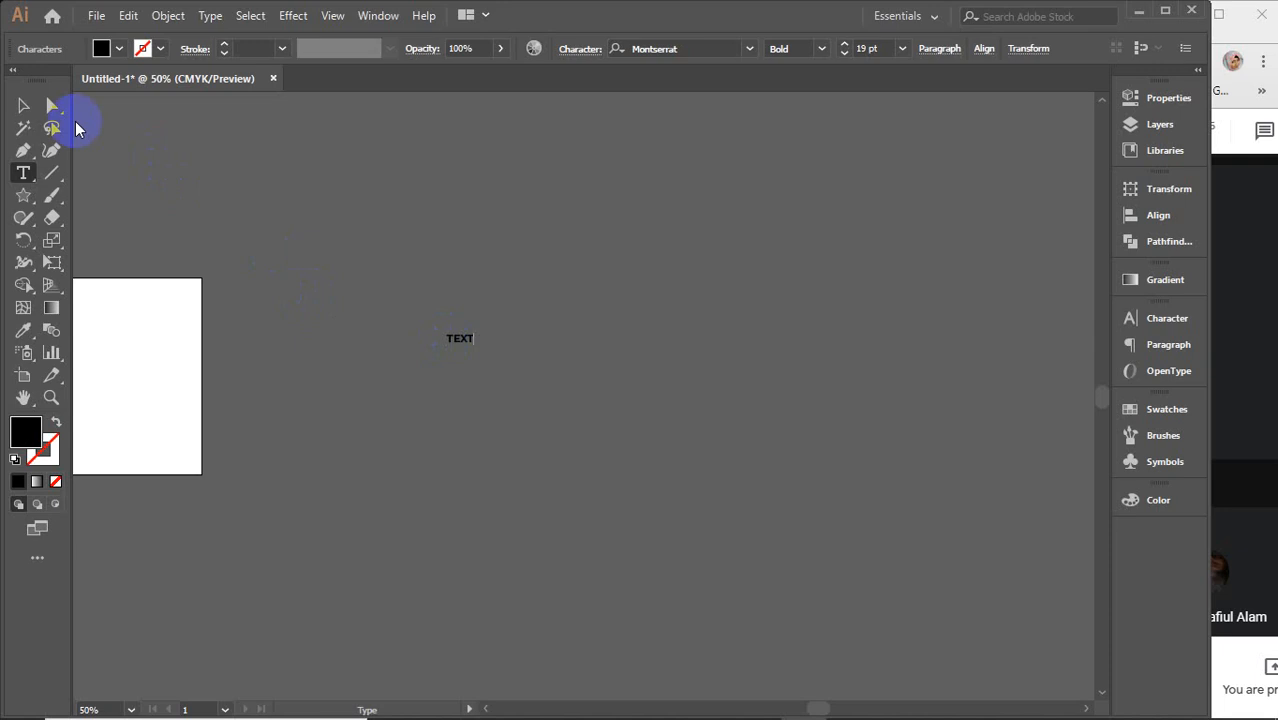
Step: Scale the word TEXT up proportionally to about 363 pt and move it away from the artboard
{"action": "left_click", "coordinate": [23, 105]}
{"action": "left_click", "coordinate": [466, 350]}
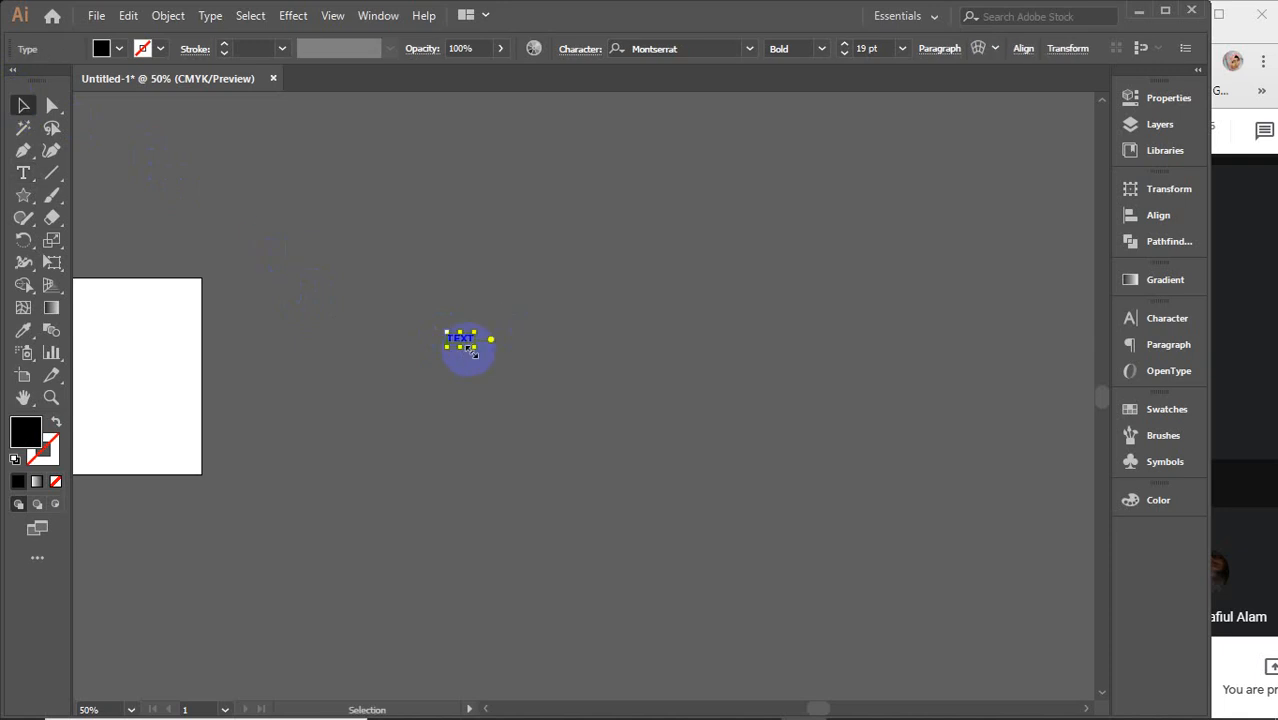
{"action": "left_click_drag", "start_coordinate": [474, 348], "coordinate": [716, 532]}
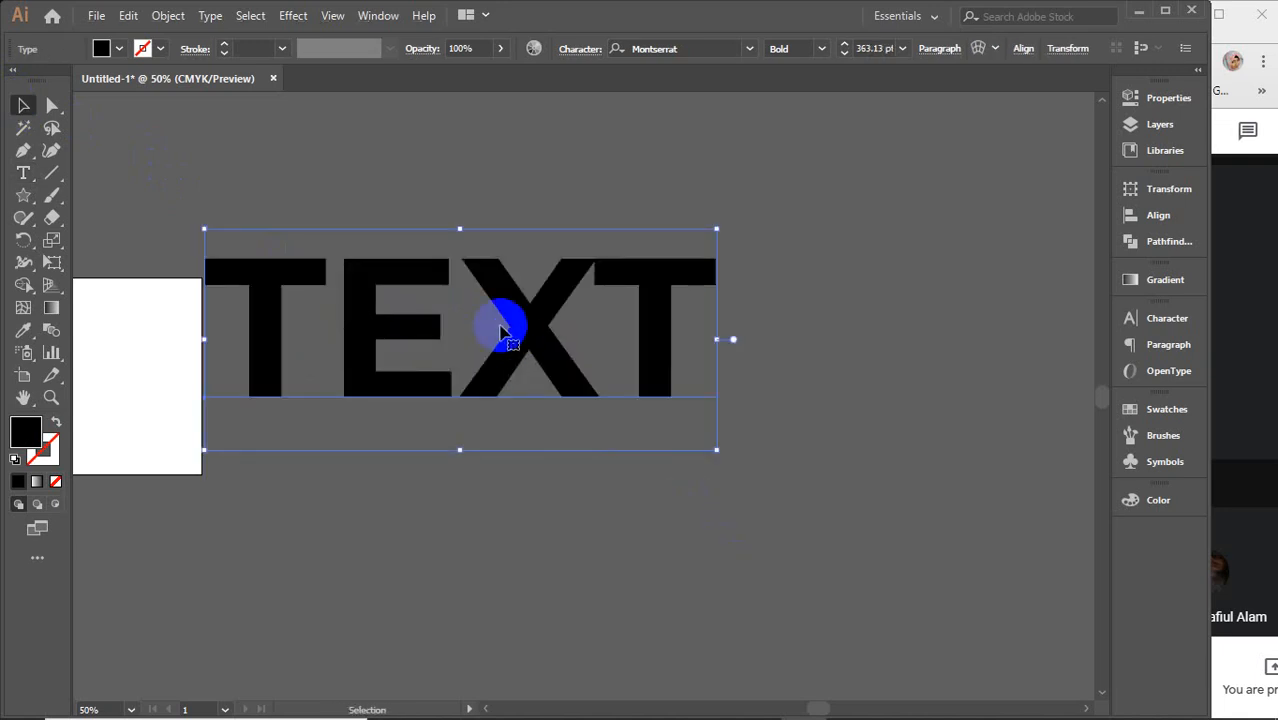
{"action": "left_click_drag", "start_coordinate": [500, 330], "coordinate": [668, 323]}
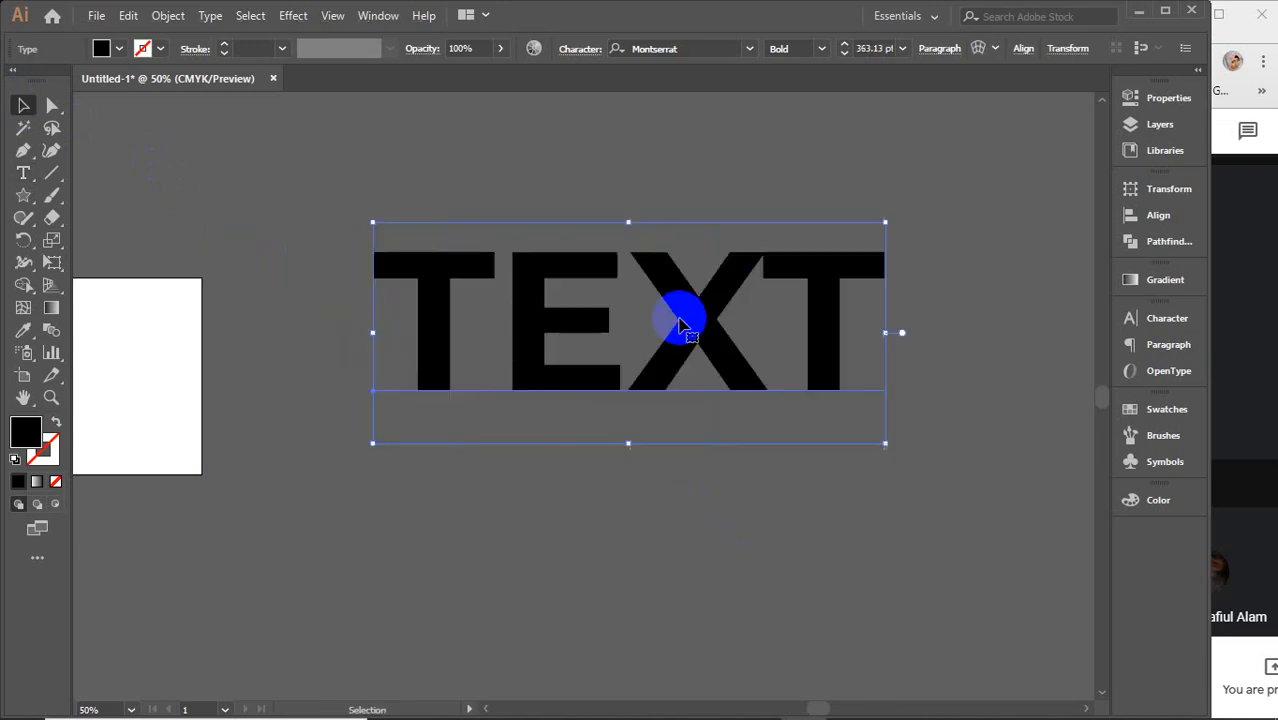
{"action": "left_click", "coordinate": [642, 510]}
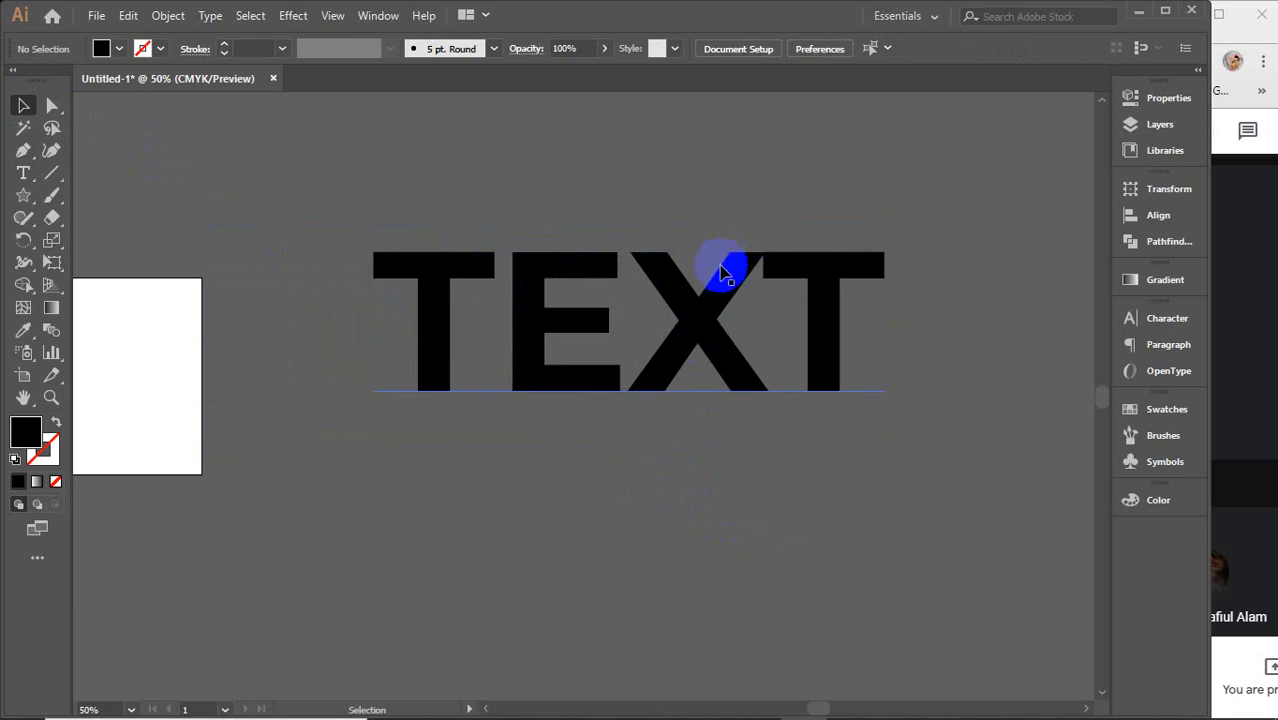
Step: Try selecting only the letter X within the enlarged word TEXT using the Type tool
{"action": "left_click", "coordinate": [716, 314]}
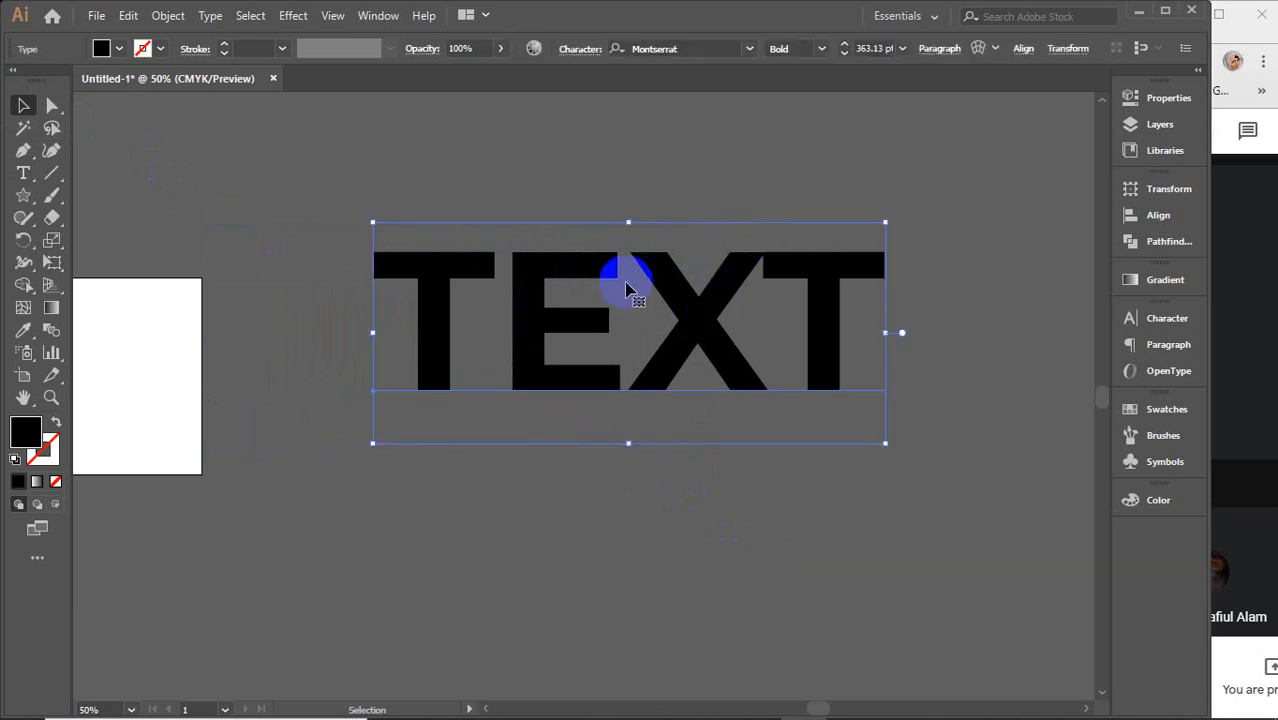
{"action": "left_click", "coordinate": [23, 173]}
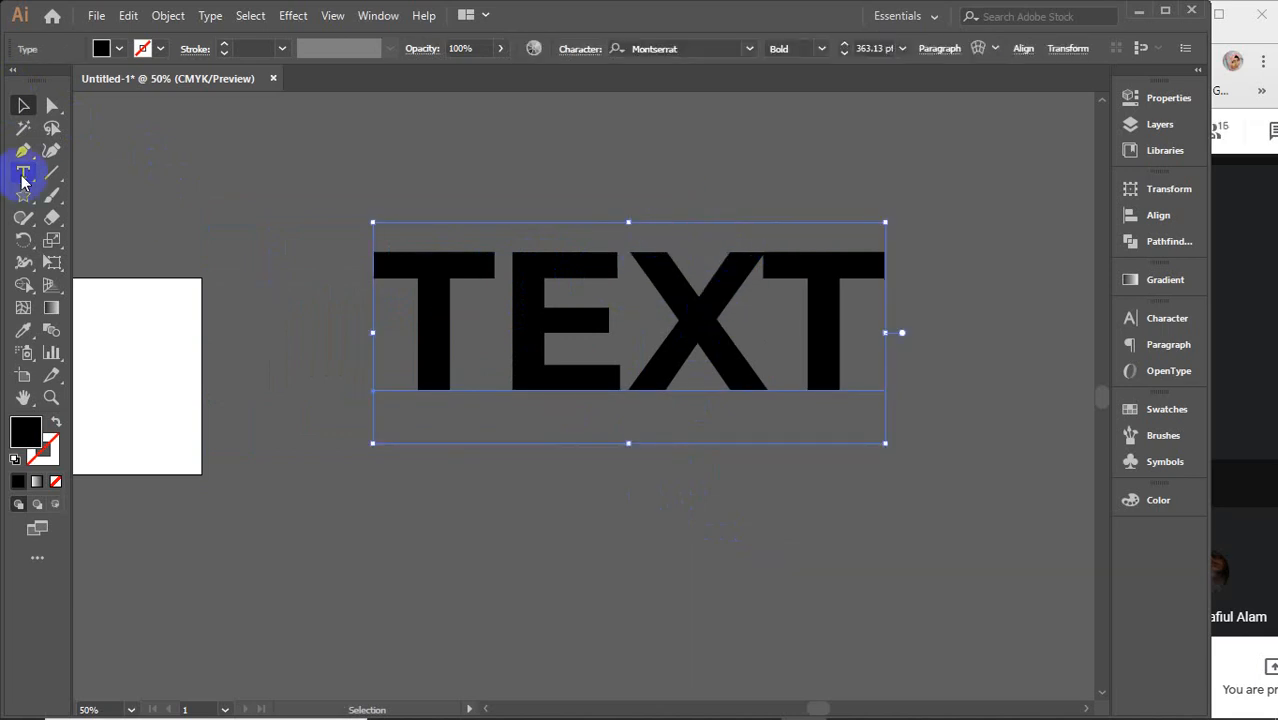
{"action": "left_click_drag", "start_coordinate": [608, 288], "coordinate": [715, 296]}
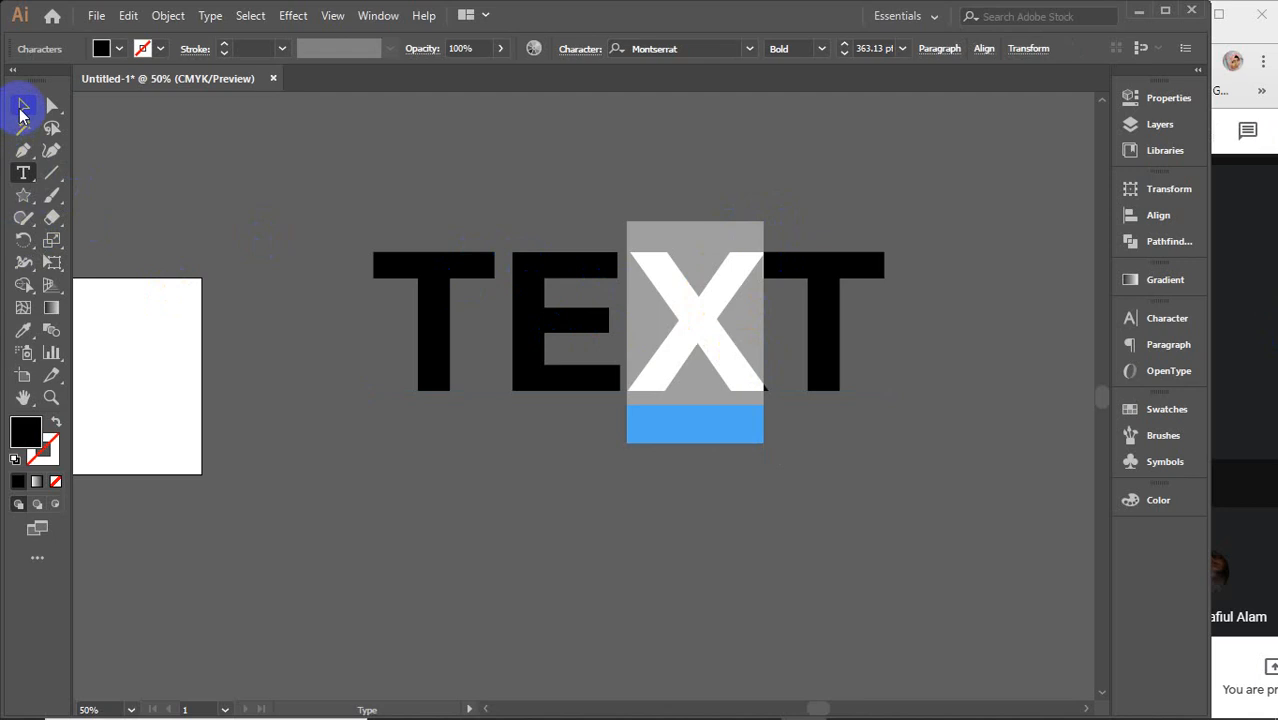
{"action": "left_click", "coordinate": [527, 296]}
{"action": "scroll", "coordinate": [527, 300], "scroll_direction": "down", "scroll_amount": 2}
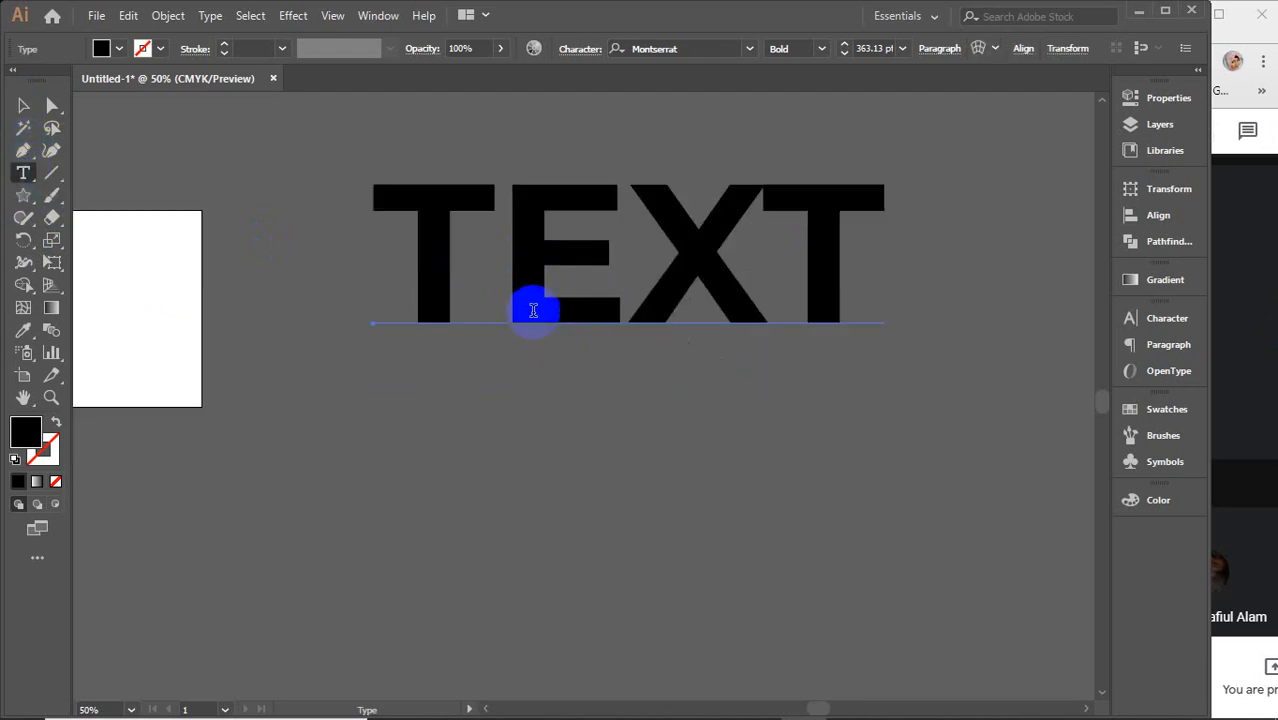
Step: Place the letters T, E, X and T as four separate point-type objects in a row below the large word
{"action": "left_click", "coordinate": [424, 490]}
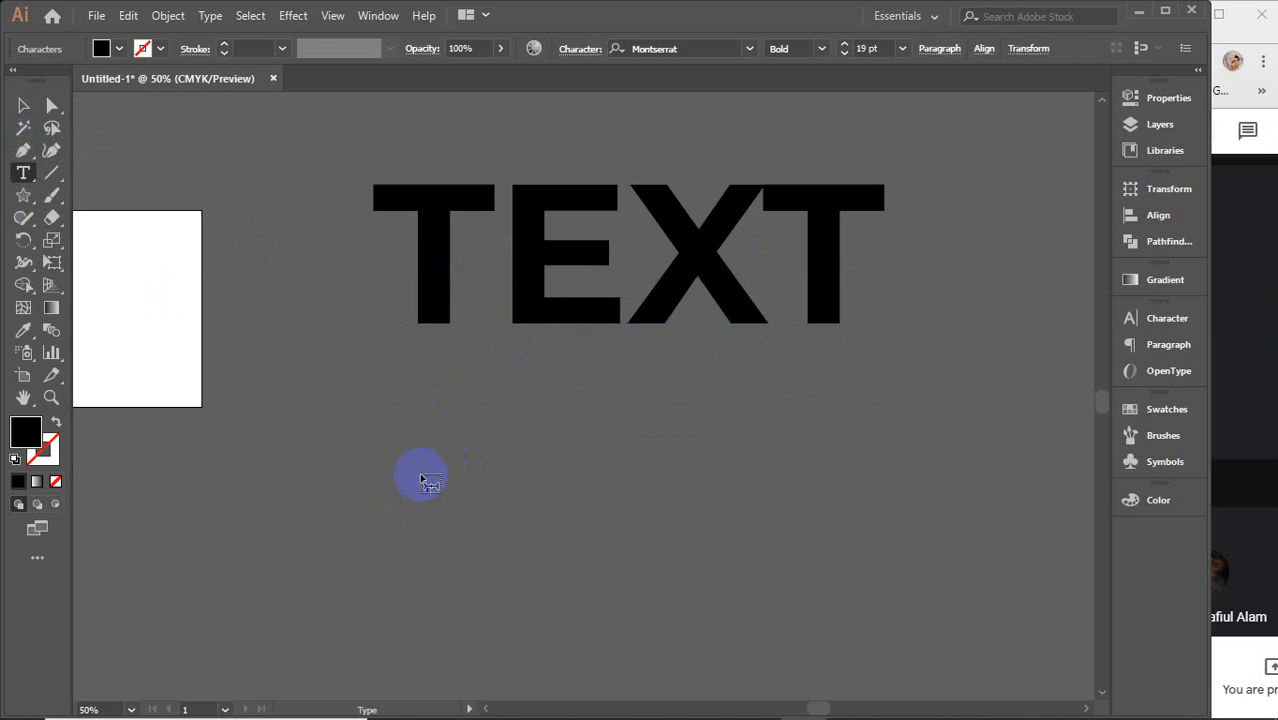
{"action": "type", "text": "T"}
{"action": "key", "text": "Escape"}
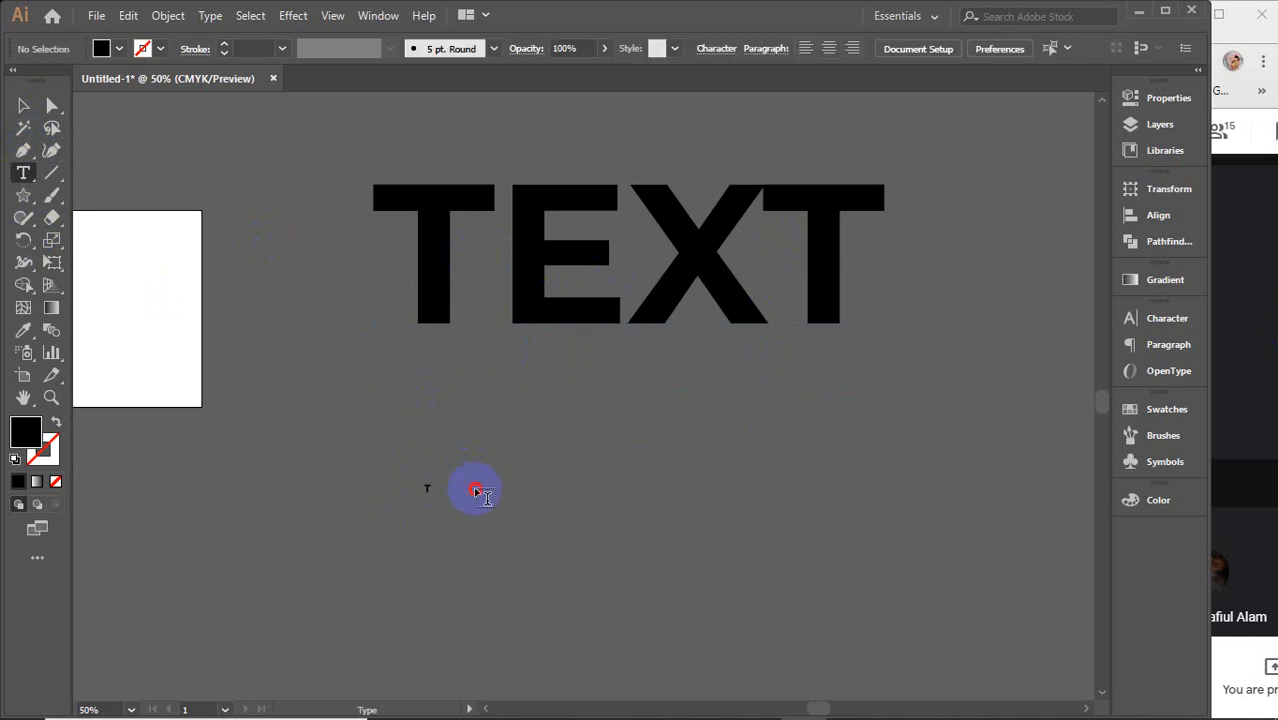
{"action": "left_click", "coordinate": [476, 490]}
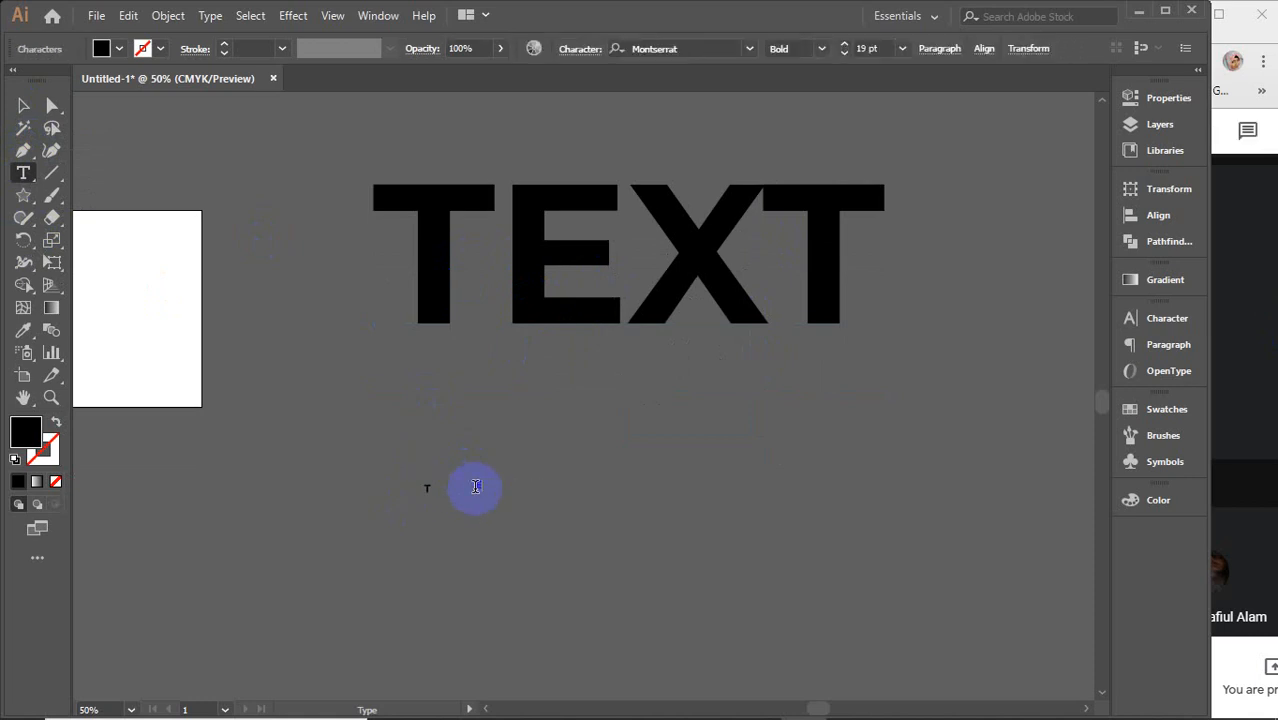
{"action": "left_click", "coordinate": [509, 498]}
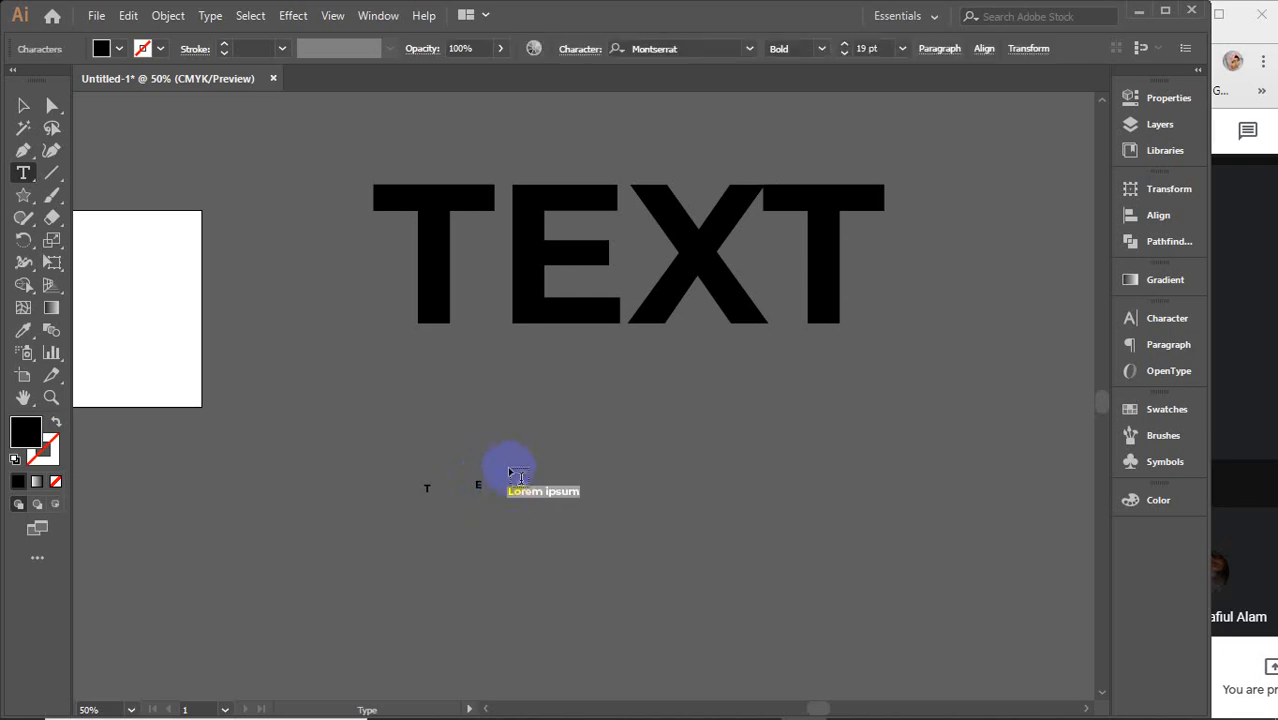
{"action": "type", "text": "X"}
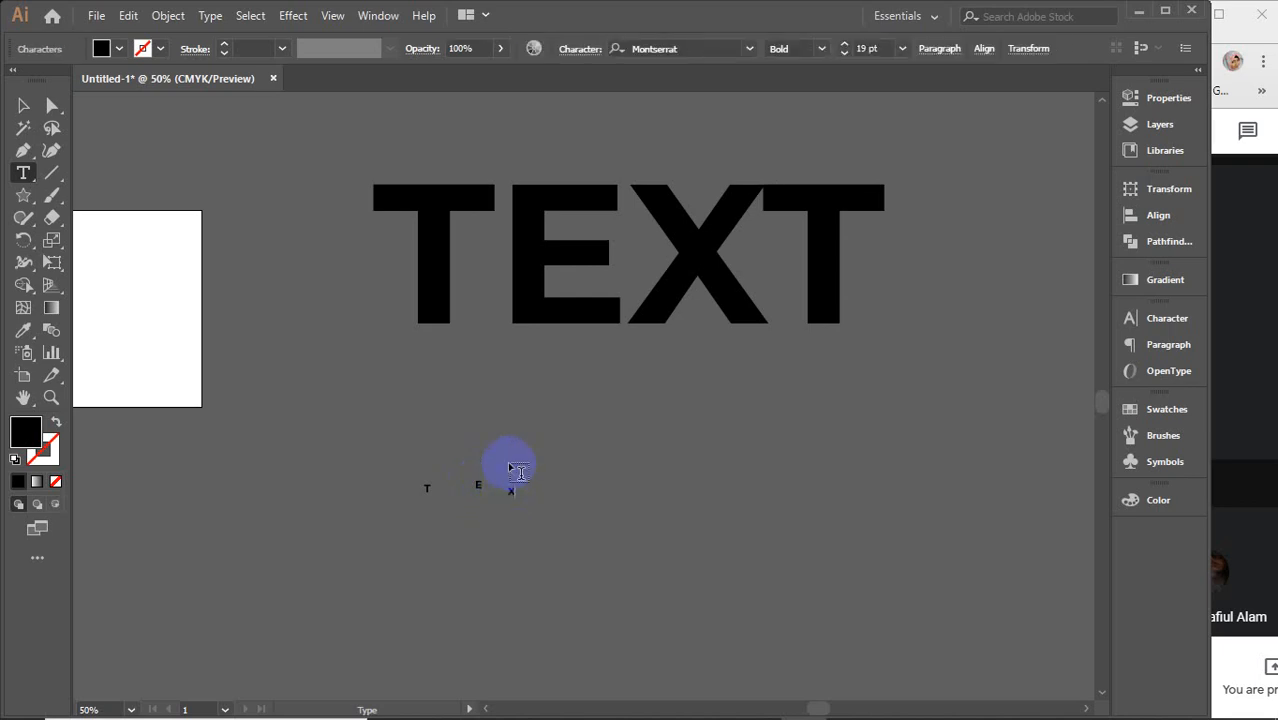
{"action": "left_click", "coordinate": [566, 490]}
{"action": "type", "text": "T"}
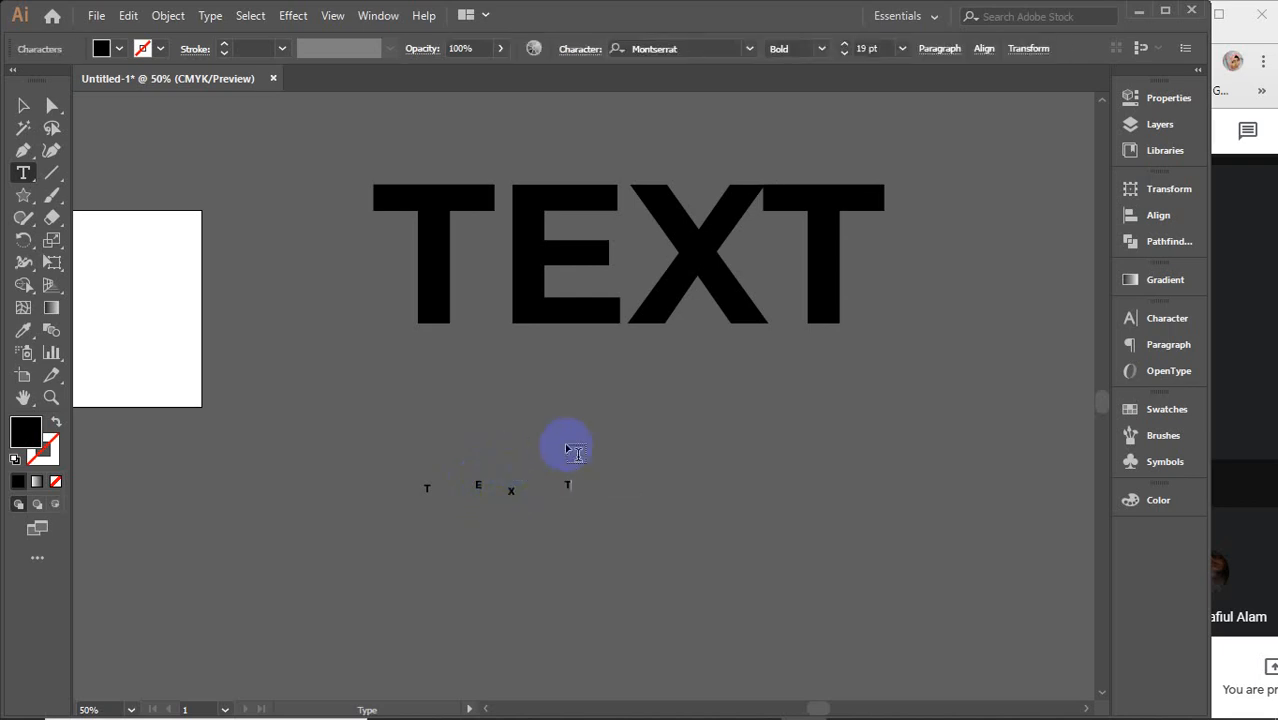
Step: Scale the four separate letters up together to about 94 pt
{"action": "left_click", "coordinate": [21, 104]}
{"action": "left_click_drag", "start_coordinate": [401, 438], "coordinate": [704, 612]}
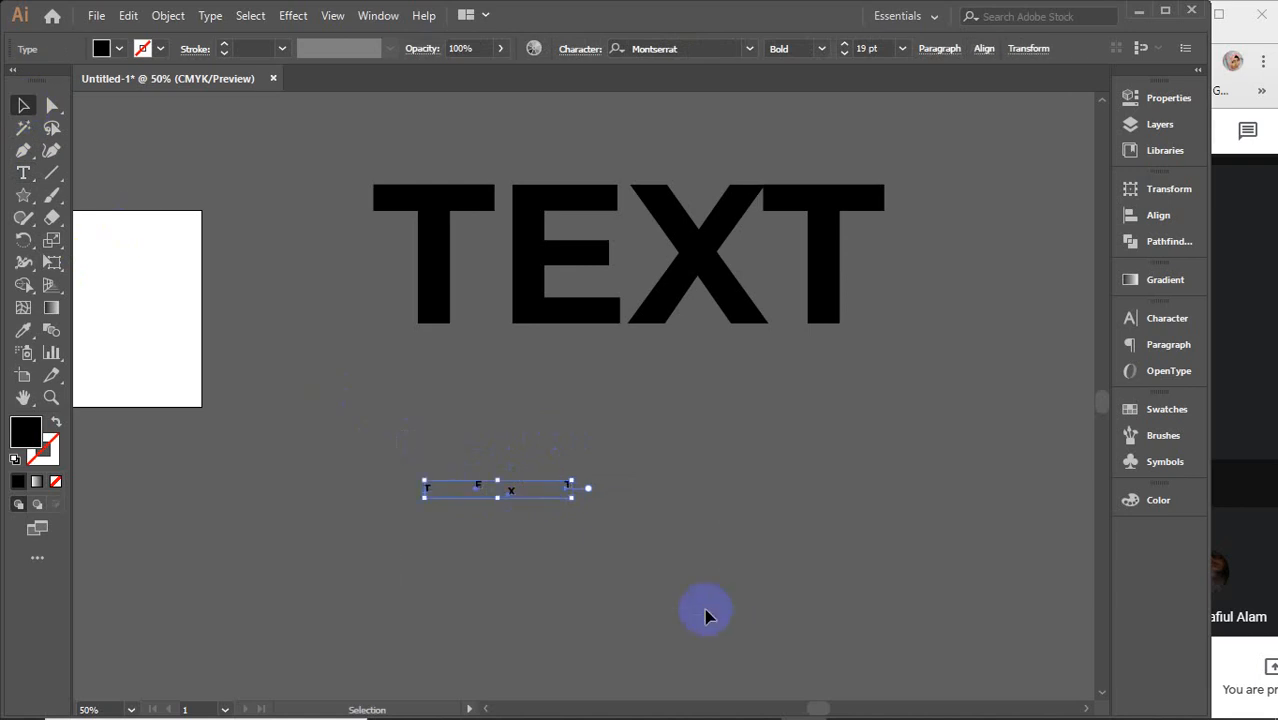
{"action": "left_click_drag", "start_coordinate": [572, 500], "coordinate": [856, 653]}
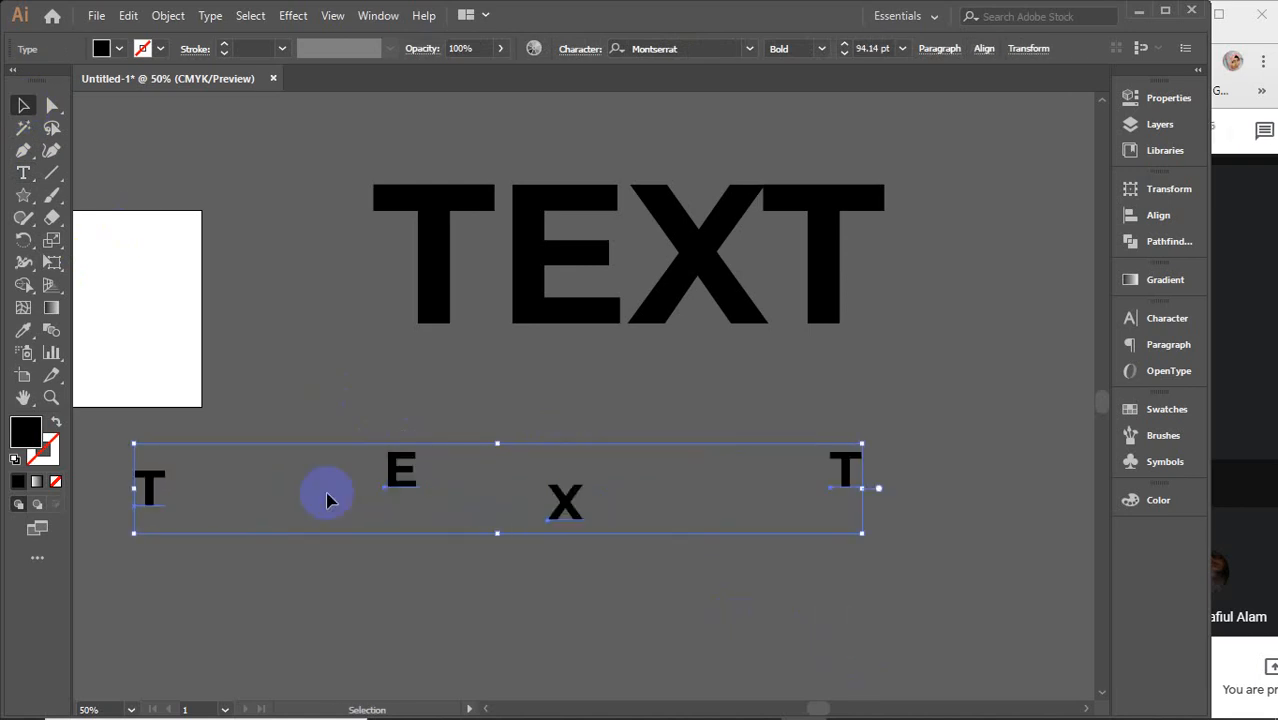
Step: Move the separate letters close together to spell TEXT and select all four
{"action": "left_click", "coordinate": [237, 508]}
{"action": "left_click_drag", "start_coordinate": [148, 488], "coordinate": [366, 466]}
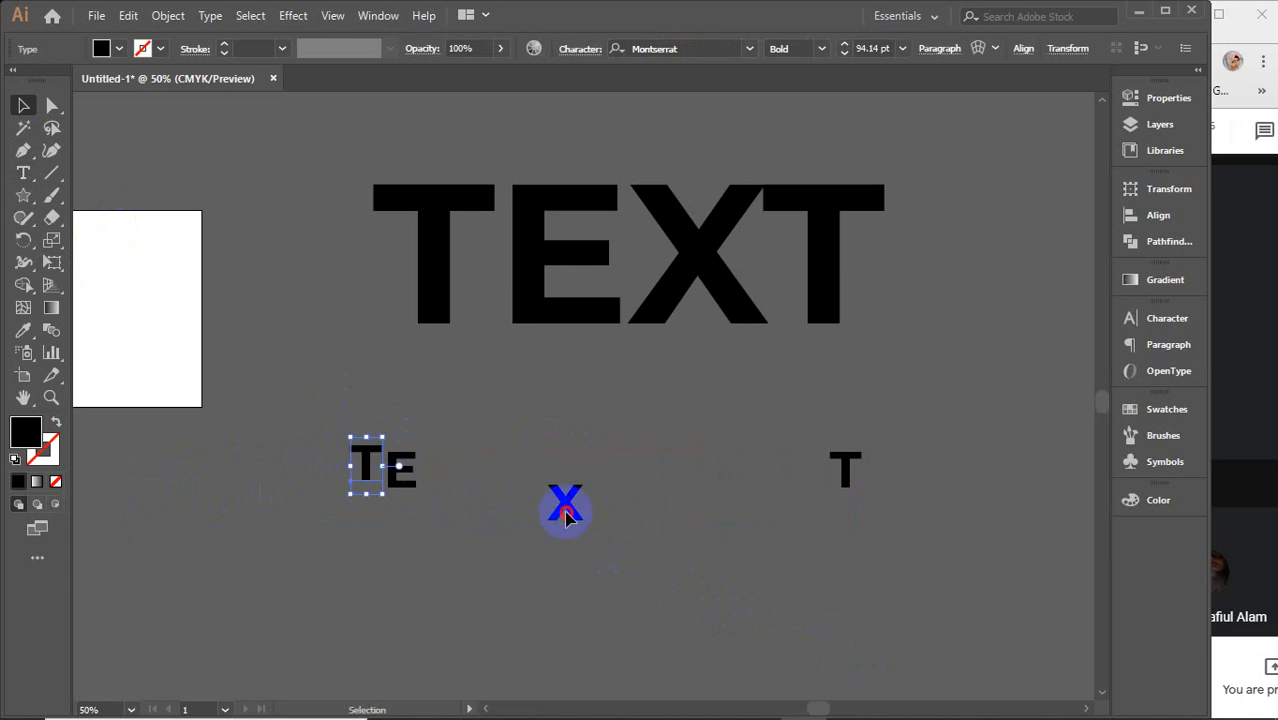
{"action": "left_click_drag", "start_coordinate": [565, 515], "coordinate": [435, 478]}
{"action": "left_click_drag", "start_coordinate": [855, 467], "coordinate": [460, 466]}
{"action": "left_click_drag", "start_coordinate": [322, 426], "coordinate": [642, 591]}
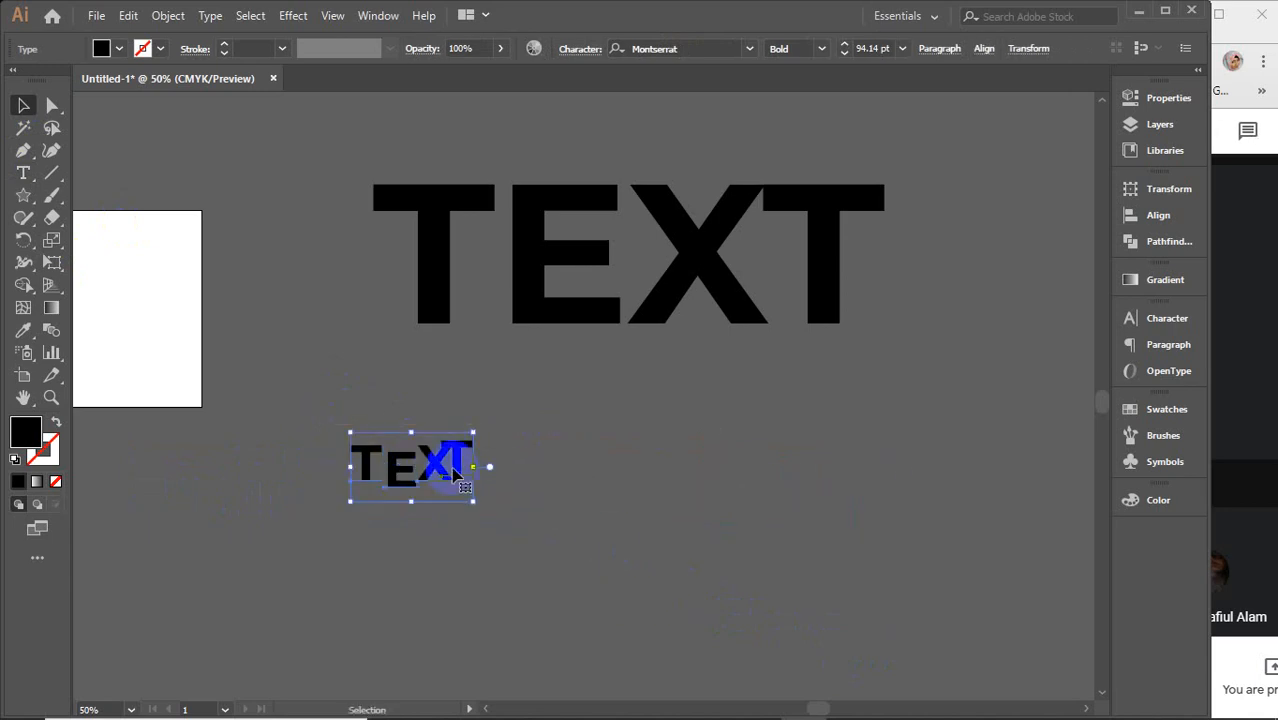
Step: Scale the four separate letters up to about 357 pt, then align their tops and distribute them horizontally by their centers
{"action": "left_click_drag", "start_coordinate": [473, 502], "coordinate": [644, 598]}
{"action": "left_click_drag", "start_coordinate": [499, 434], "coordinate": [656, 497]}
{"action": "left_click", "coordinate": [1160, 214]}
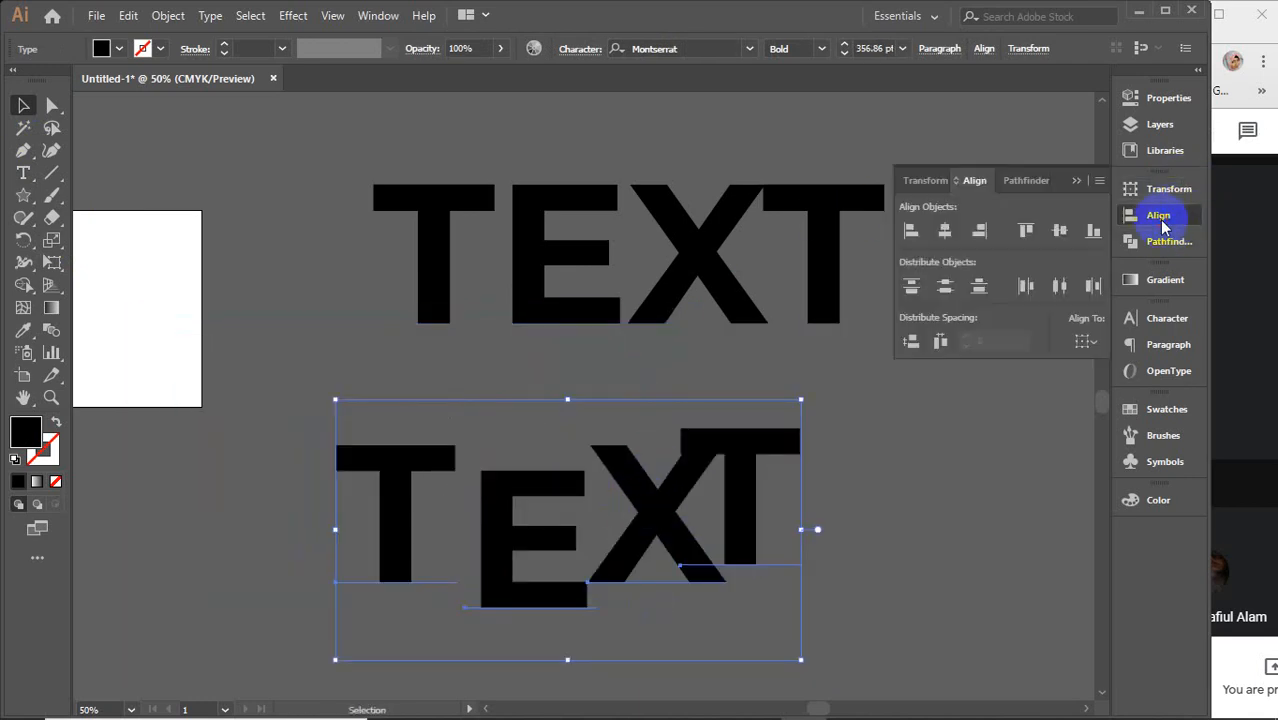
{"action": "left_click", "coordinate": [1026, 231]}
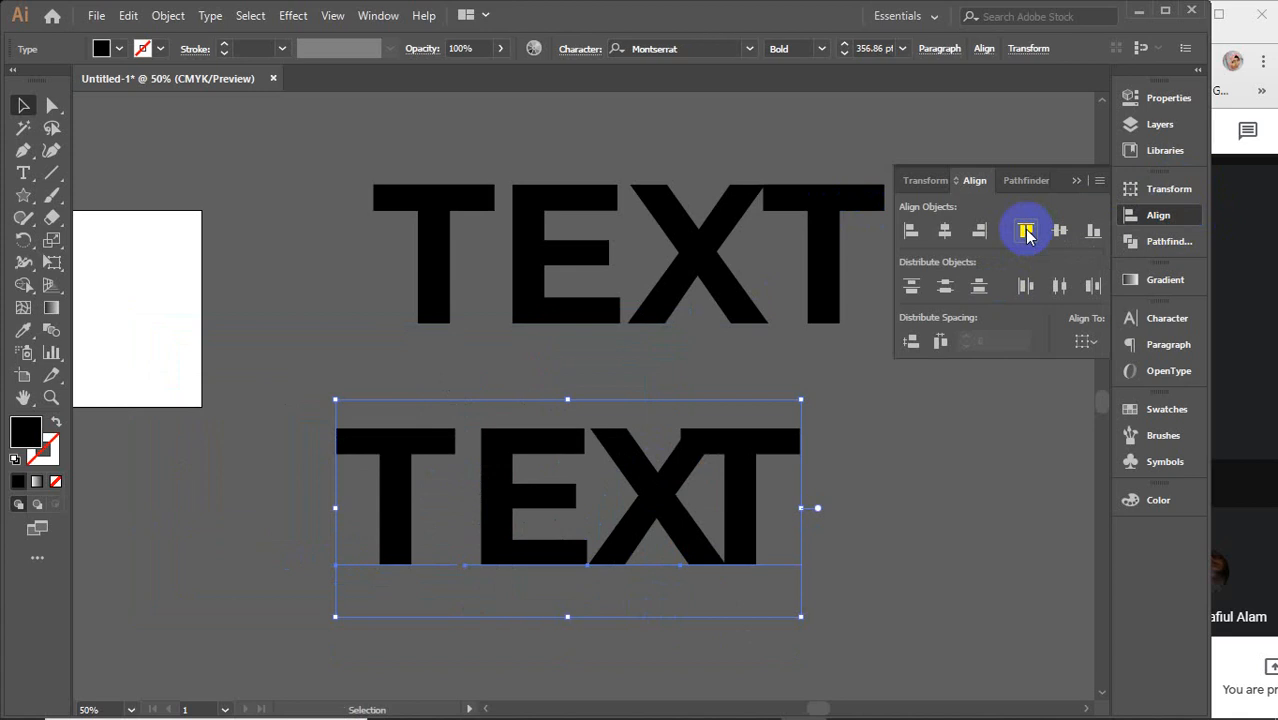
{"action": "left_click", "coordinate": [1060, 285]}
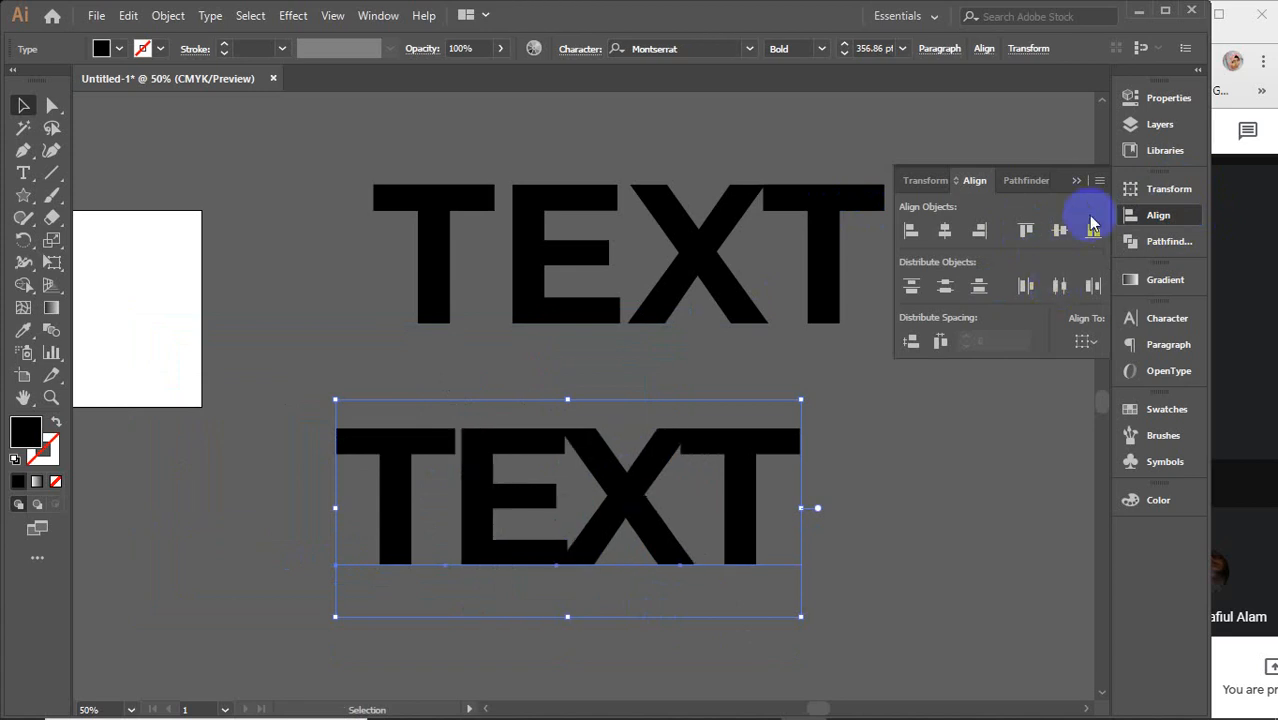
{"action": "left_click", "coordinate": [1076, 182]}
{"action": "left_click", "coordinate": [987, 358]}
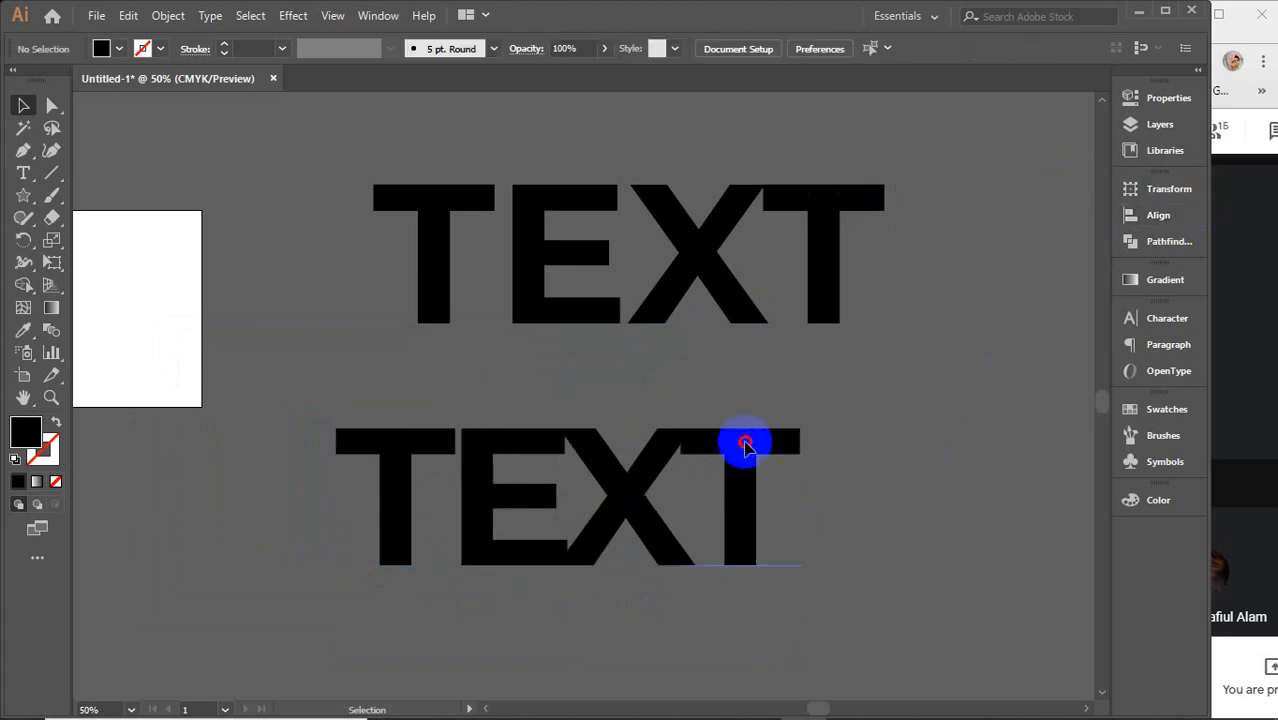
Step: Move the last T of the lower word away from the X and redistribute all four letters horizontally by their centers
{"action": "left_click_drag", "start_coordinate": [742, 443], "coordinate": [893, 527]}
{"action": "left_click", "coordinate": [328, 431], "text": "shift"}
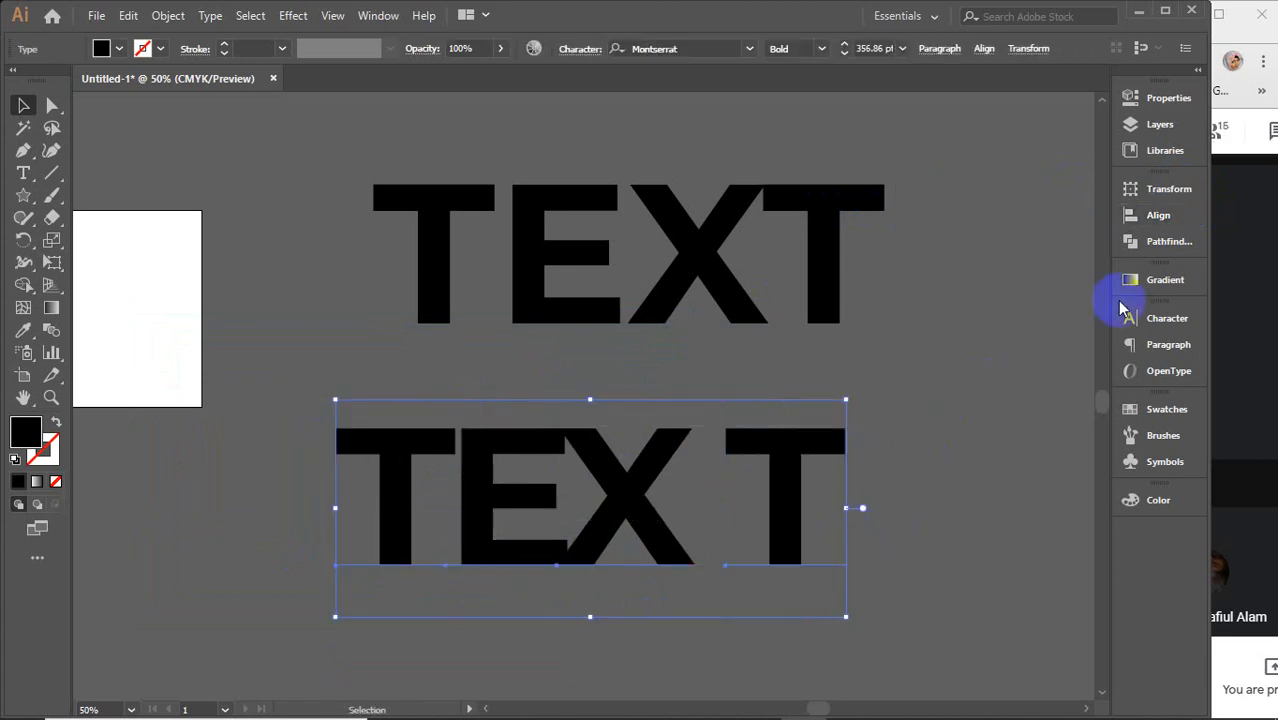
{"action": "left_click", "coordinate": [1170, 220]}
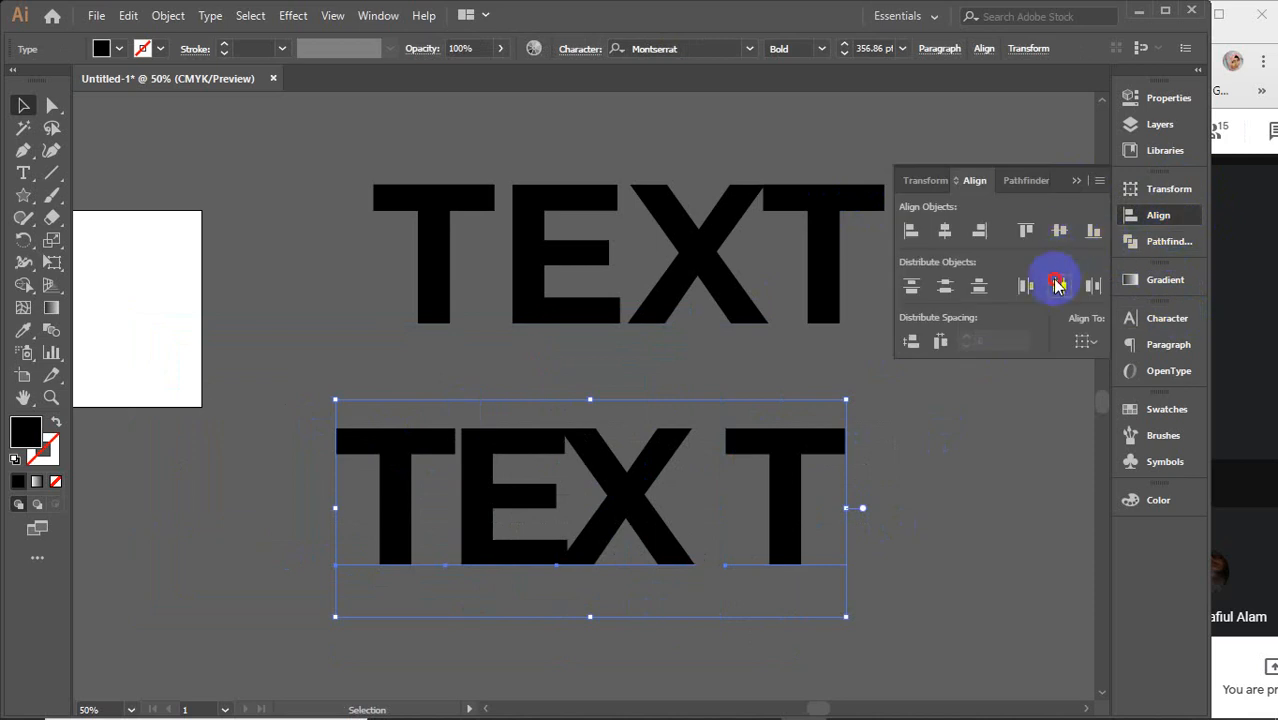
{"action": "left_click", "coordinate": [1059, 286]}
{"action": "left_click", "coordinate": [1077, 181]}
{"action": "left_click", "coordinate": [950, 466]}
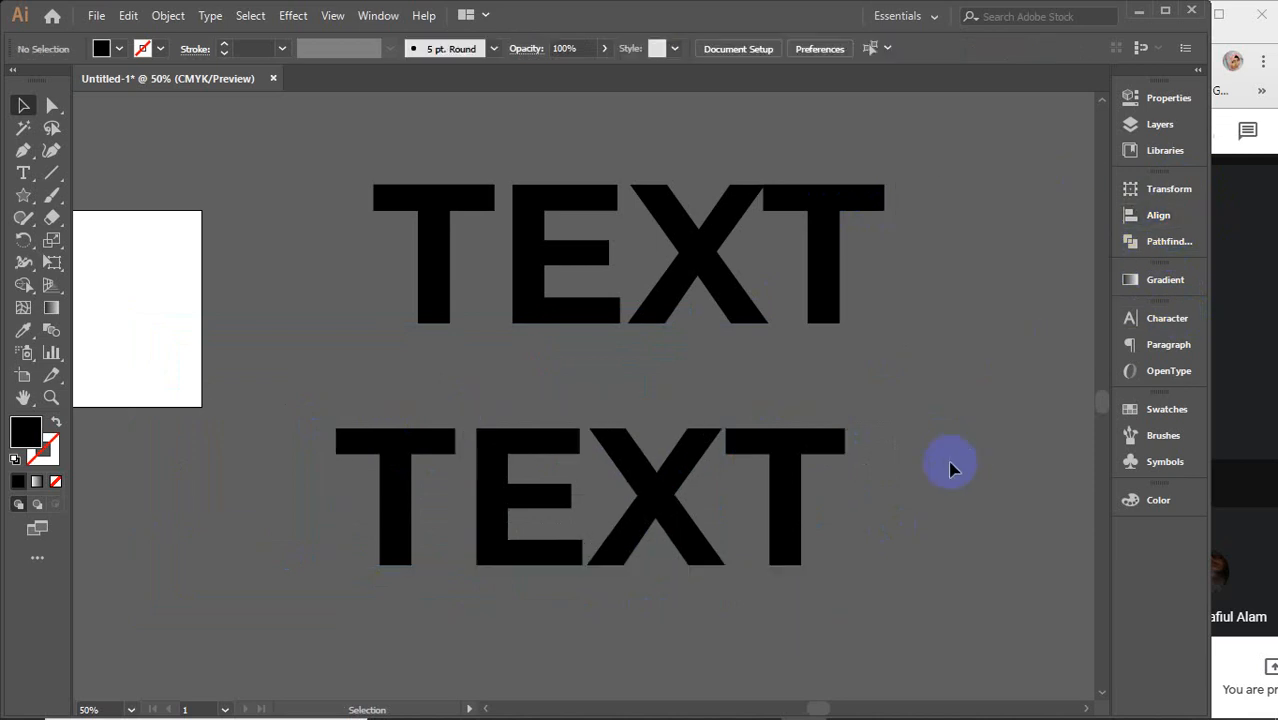
Step: Try rotating the lower word's X counterclockwise and moving the last T closer to it
{"action": "left_click", "coordinate": [679, 478]}
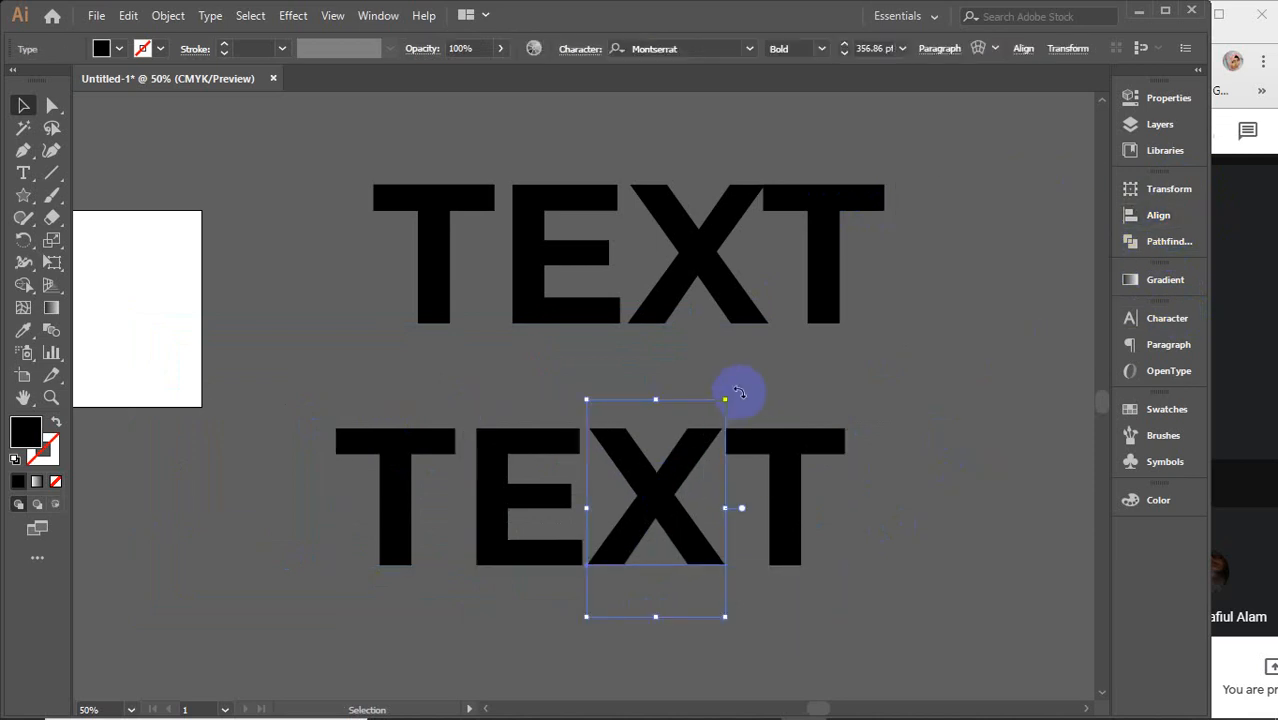
{"action": "left_click_drag", "start_coordinate": [739, 394], "coordinate": [663, 365]}
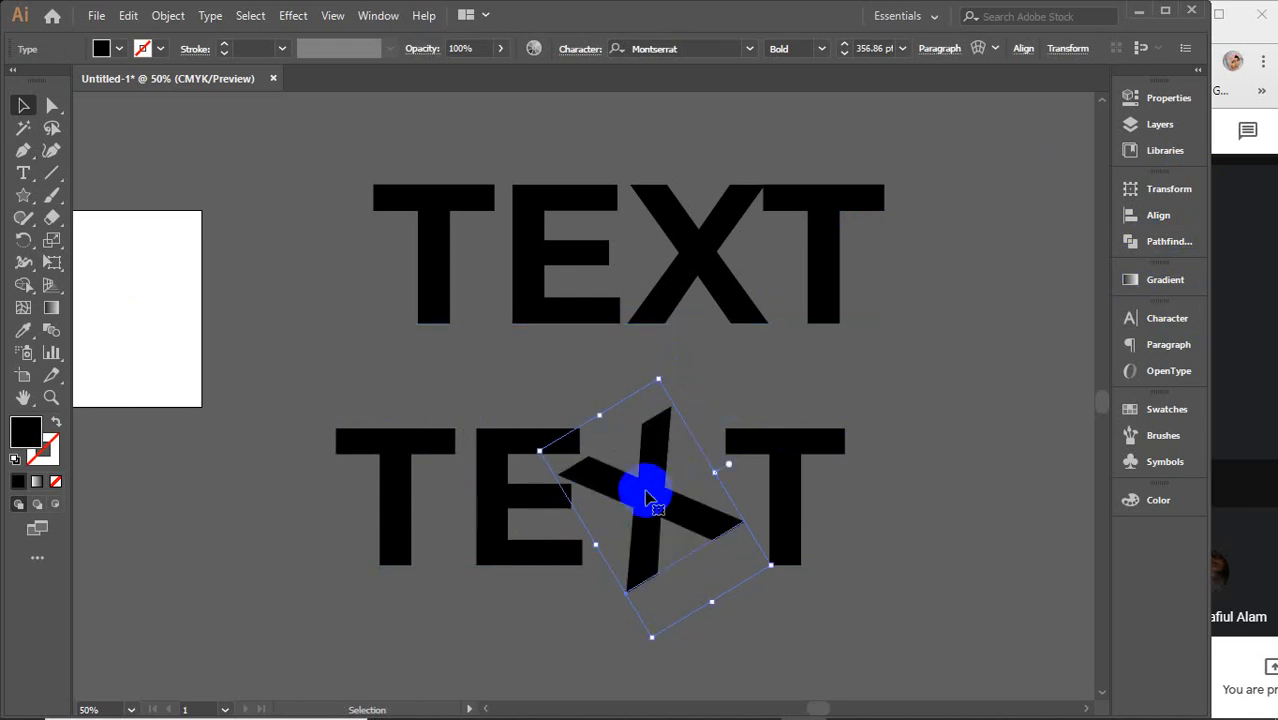
{"action": "left_click_drag", "start_coordinate": [645, 493], "coordinate": [646, 487]}
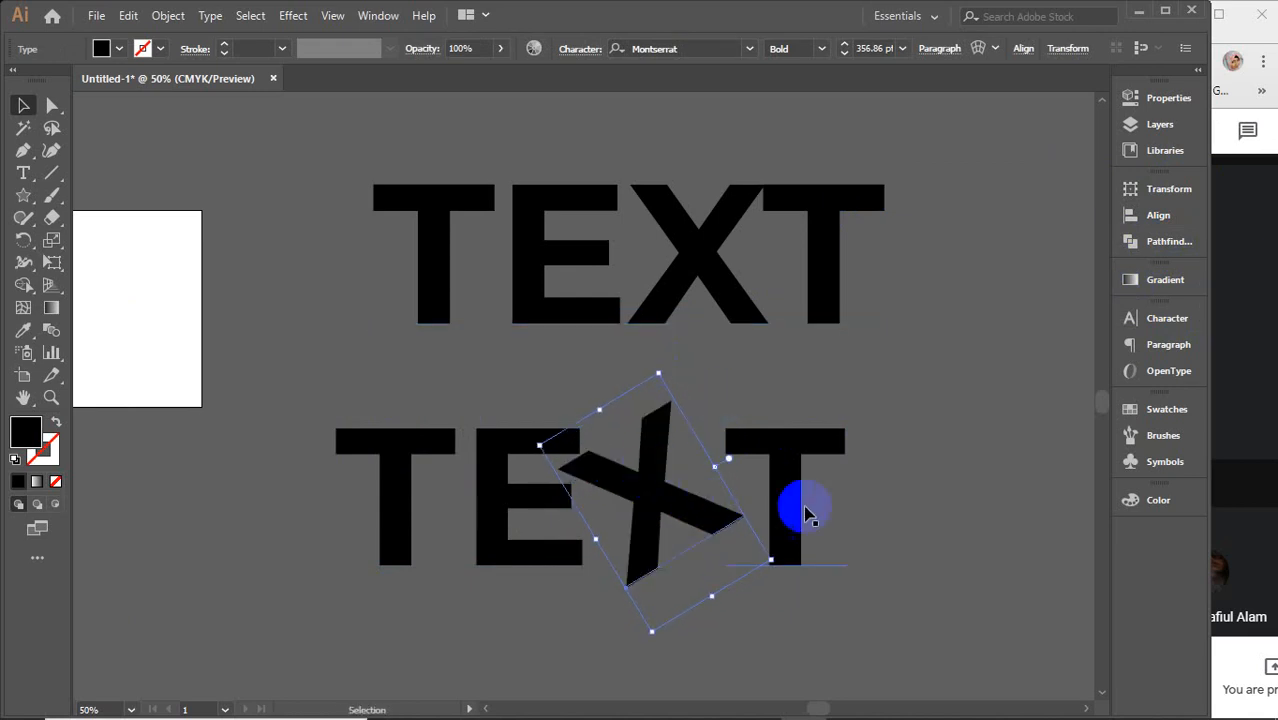
{"action": "left_click_drag", "start_coordinate": [788, 512], "coordinate": [762, 513]}
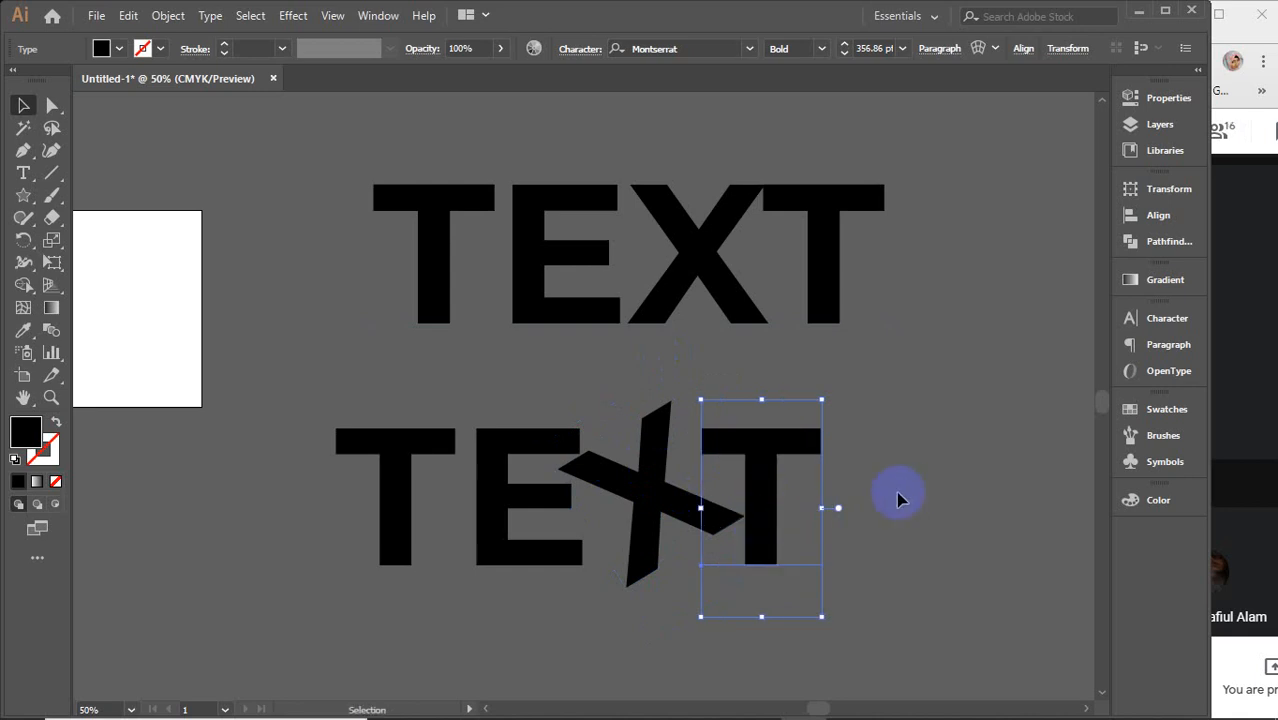
Step: Undo the last T's move and the X's move and rotation in the lower word
{"action": "key", "text": "ctrl+z"}
{"action": "key", "text": "ctrl+z"}
{"action": "key", "text": "ctrl+z"}
{"action": "left_click", "coordinate": [688, 530]}
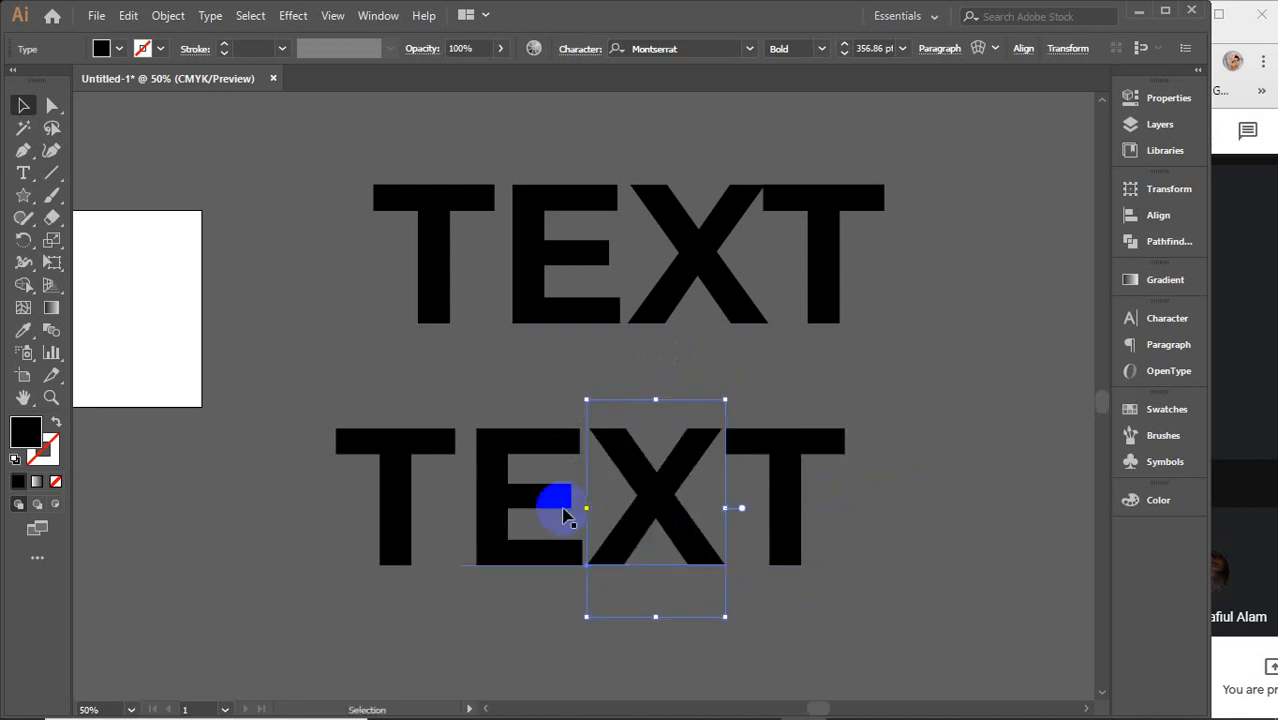
Step: Rotate the lower word's E counterclockwise and fit it between the first T and the X, shifting the X closer
{"action": "left_click", "coordinate": [534, 508]}
{"action": "left_click_drag", "start_coordinate": [596, 626], "coordinate": [676, 576]}
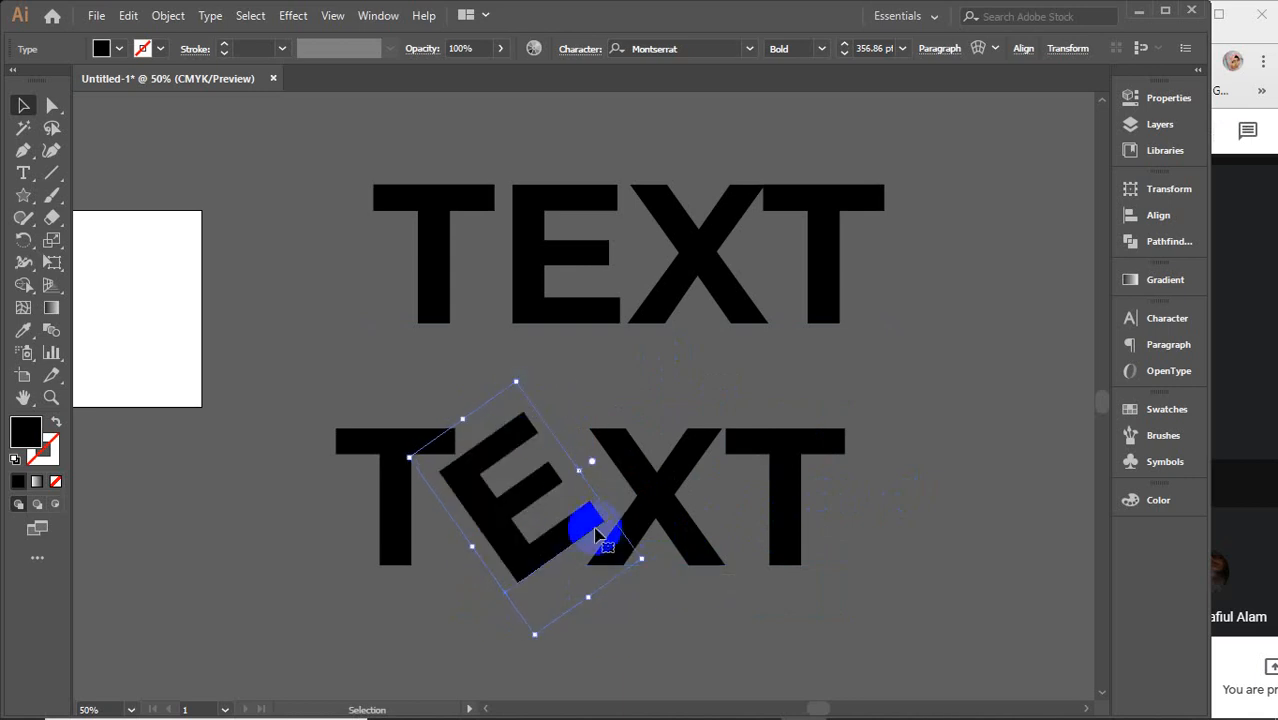
{"action": "left_click_drag", "start_coordinate": [585, 525], "coordinate": [490, 472]}
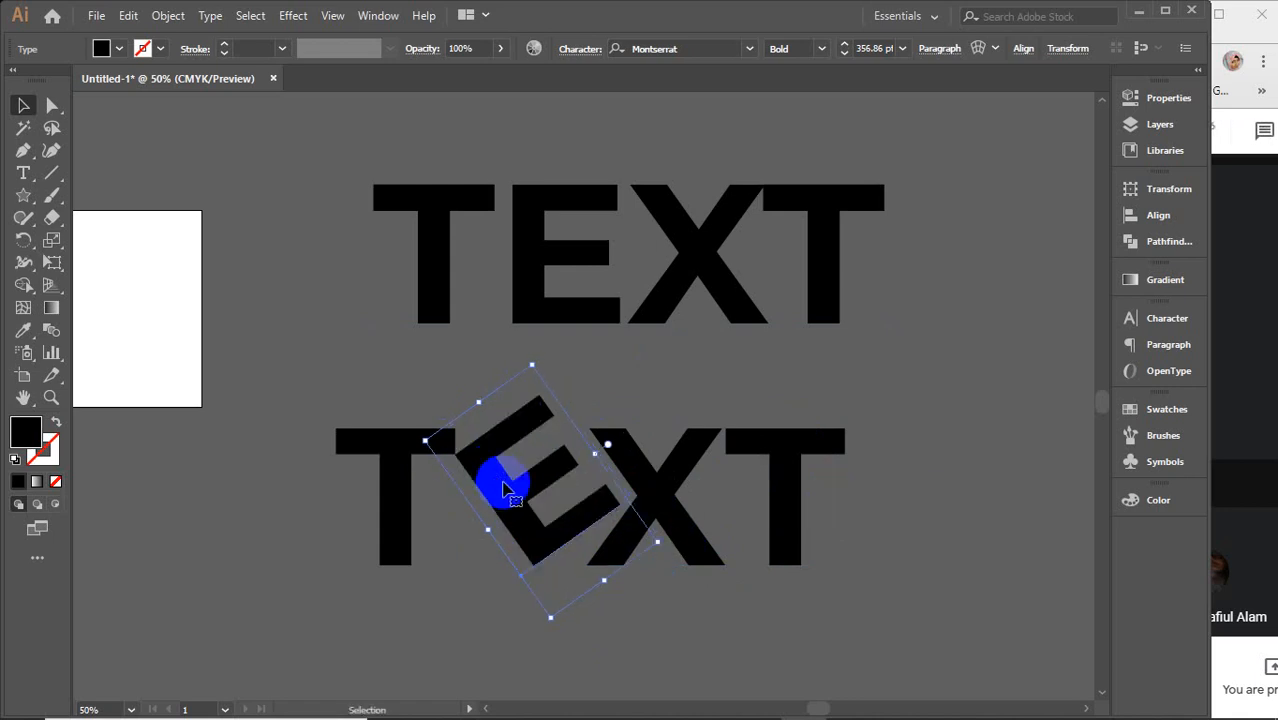
{"action": "left_click_drag", "start_coordinate": [665, 545], "coordinate": [678, 519]}
{"action": "left_click_drag", "start_coordinate": [567, 527], "coordinate": [510, 510]}
{"action": "left_click_drag", "start_coordinate": [666, 500], "coordinate": [650, 505]}
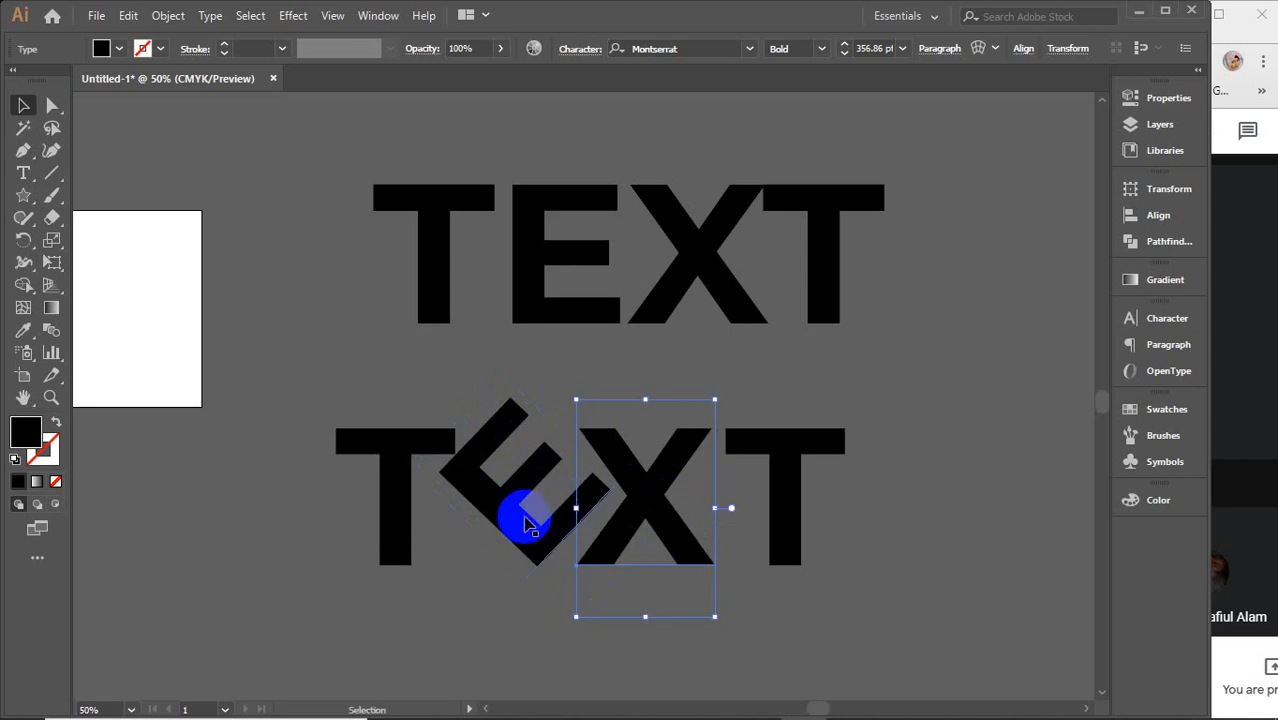
{"action": "left_click_drag", "start_coordinate": [523, 524], "coordinate": [525, 530]}
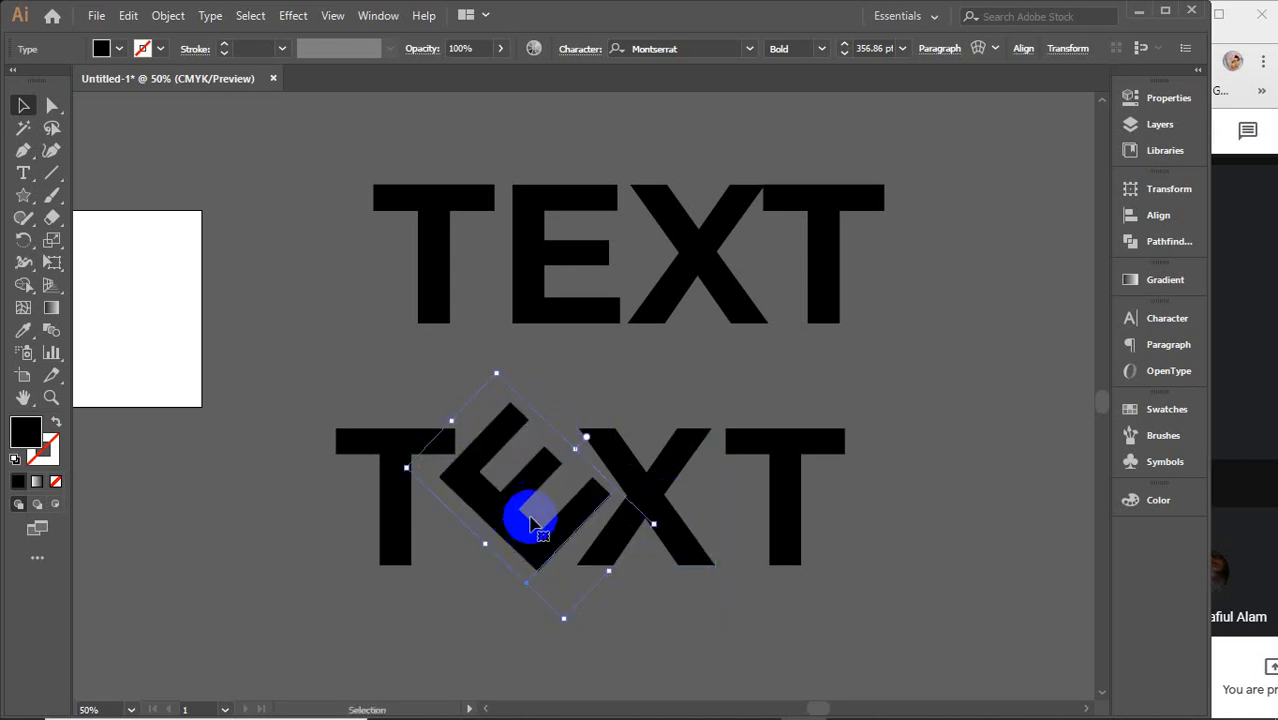
{"action": "left_click", "coordinate": [903, 568]}
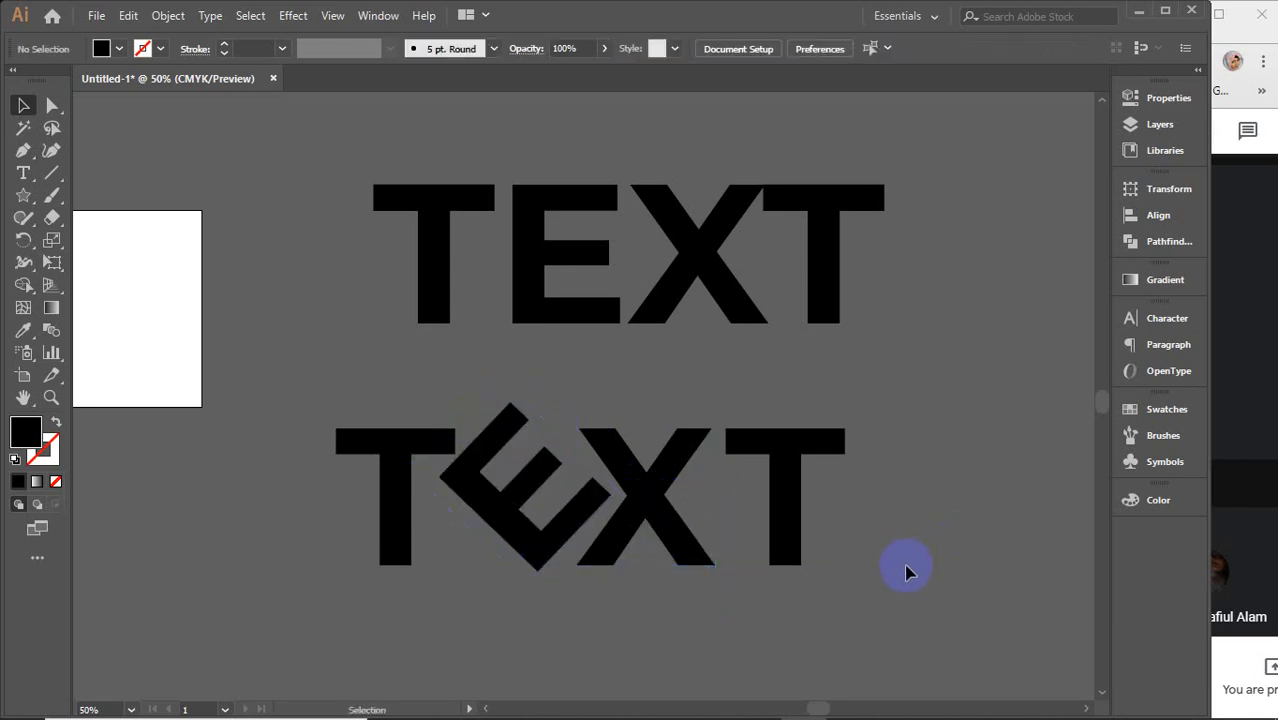
Step: Scale the lower word's last T down to about 204 pt, place it against the X and select all four letters
{"action": "left_click_drag", "start_coordinate": [905, 562], "coordinate": [290, 452]}
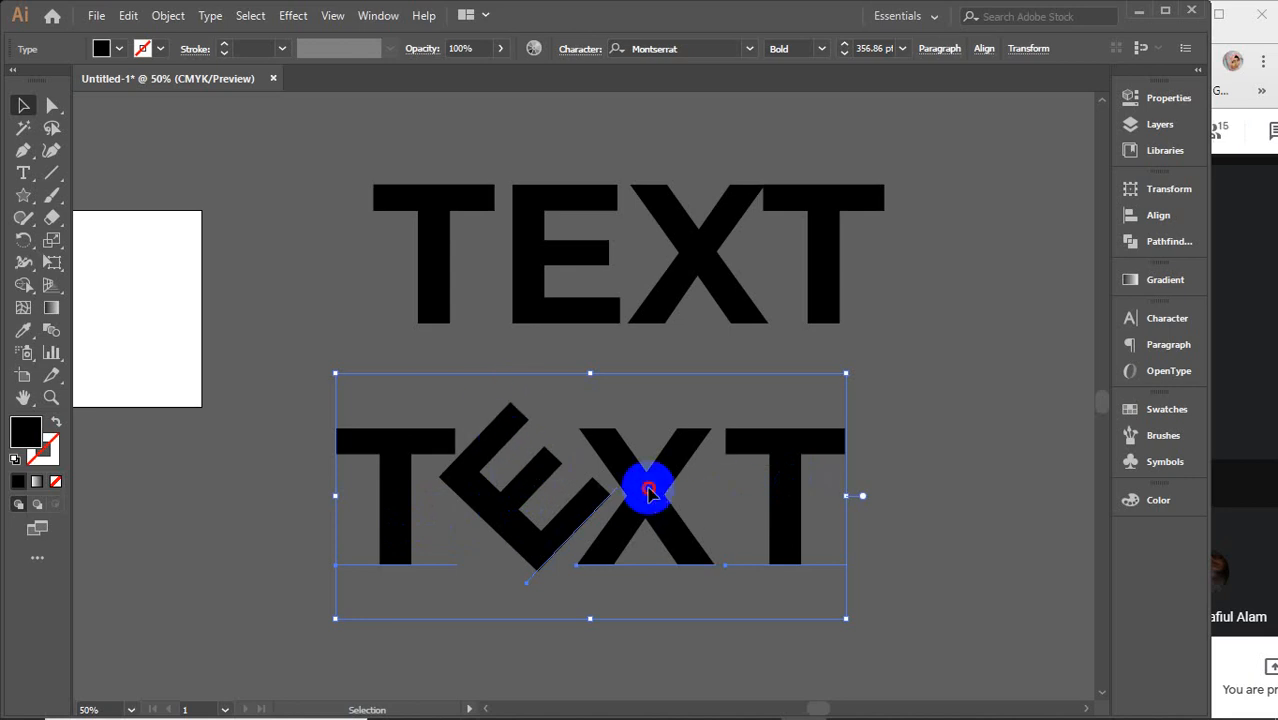
{"action": "left_click", "coordinate": [937, 479]}
{"action": "left_click", "coordinate": [840, 448]}
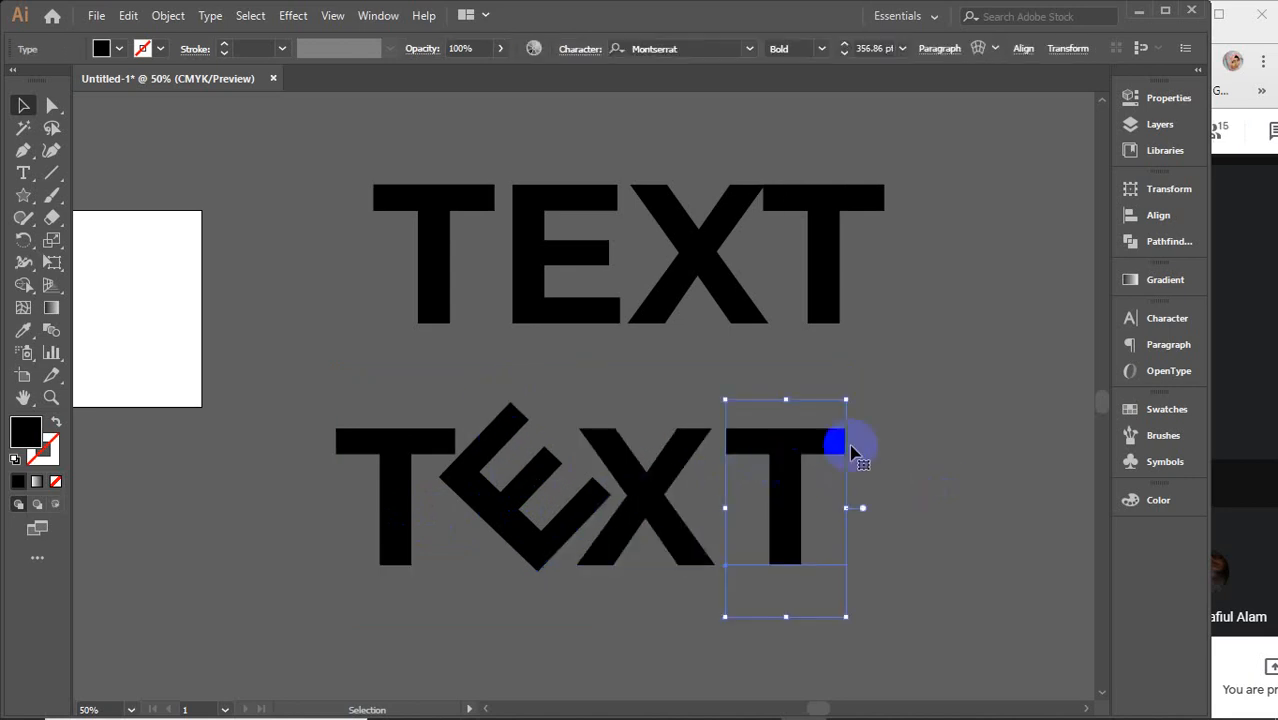
{"action": "left_click_drag", "start_coordinate": [847, 400], "coordinate": [795, 492]}
{"action": "left_click_drag", "start_coordinate": [750, 540], "coordinate": [729, 528]}
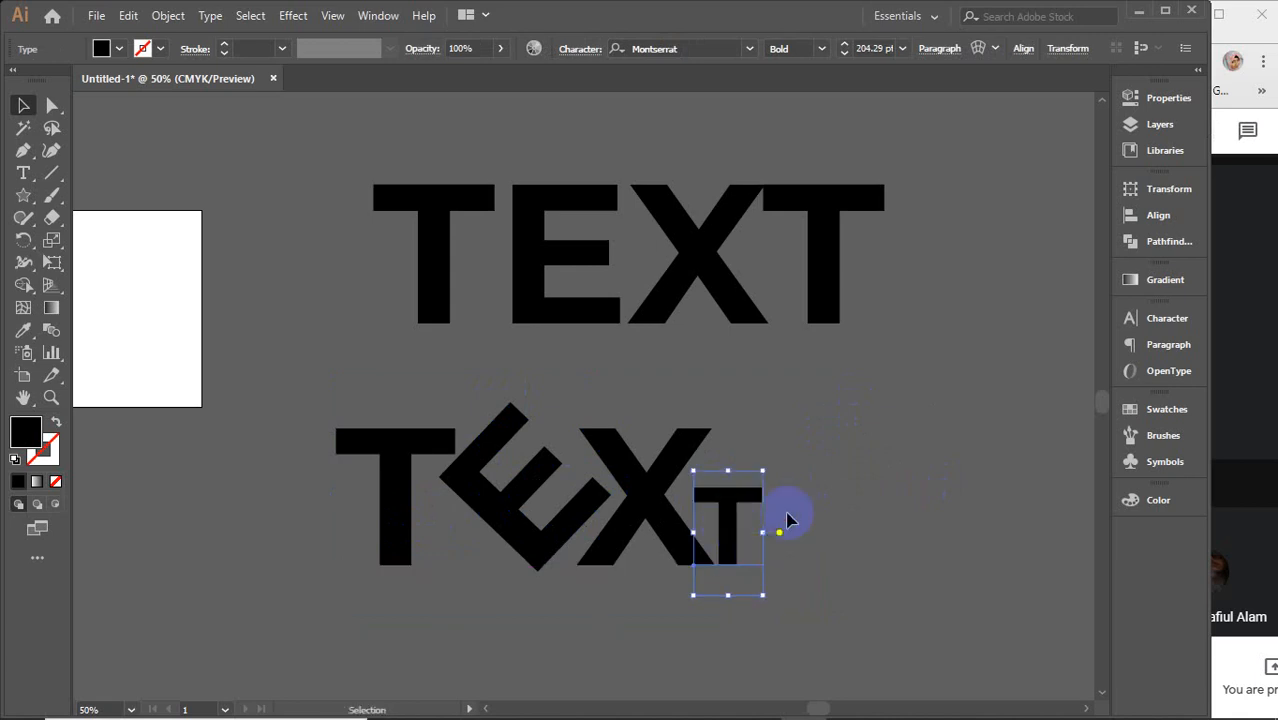
{"action": "left_click_drag", "start_coordinate": [286, 456], "coordinate": [812, 588]}
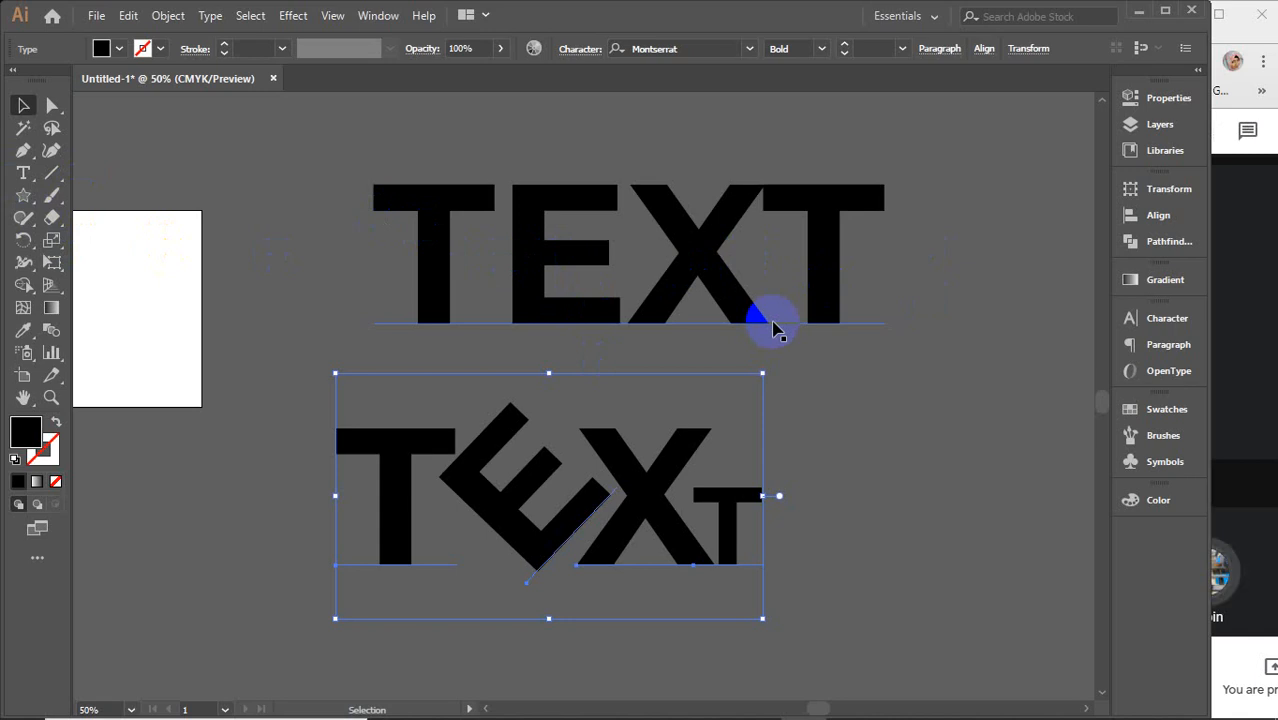
Step: Switch to the Google Meet window and look through the list of people in the call
{"action": "left_click", "coordinate": [1236, 400]}
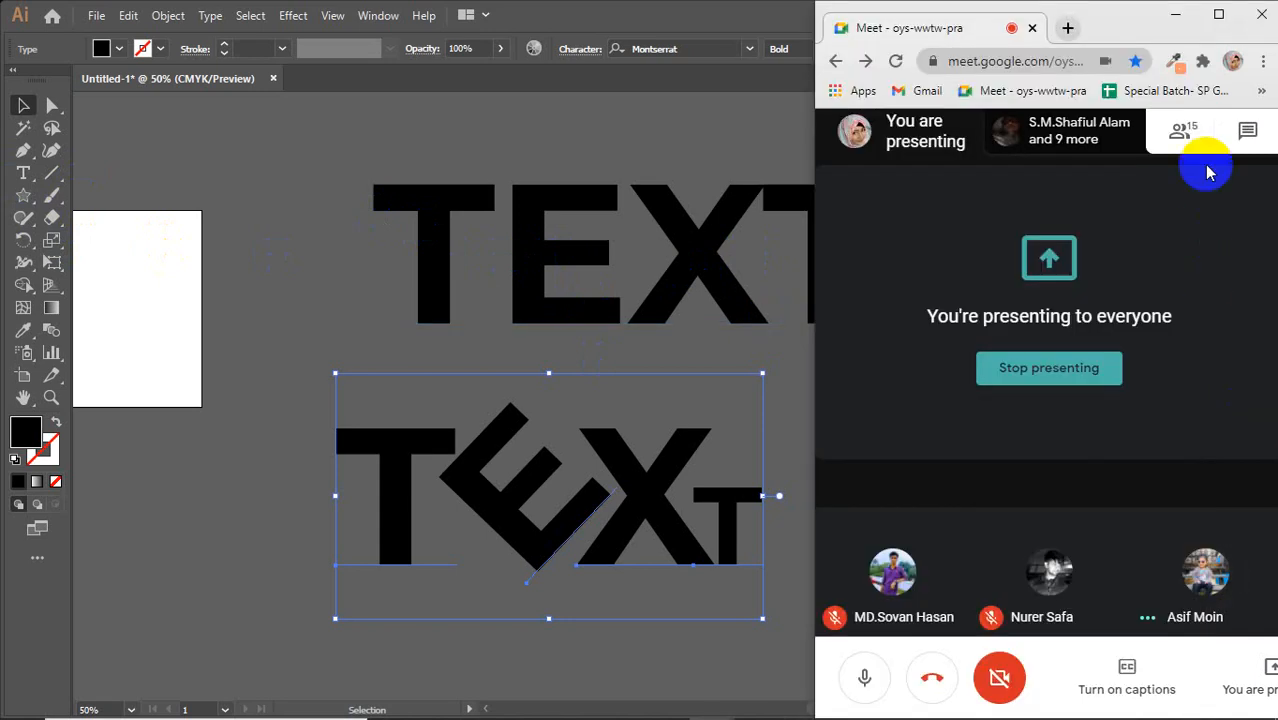
{"action": "left_click", "coordinate": [1182, 135]}
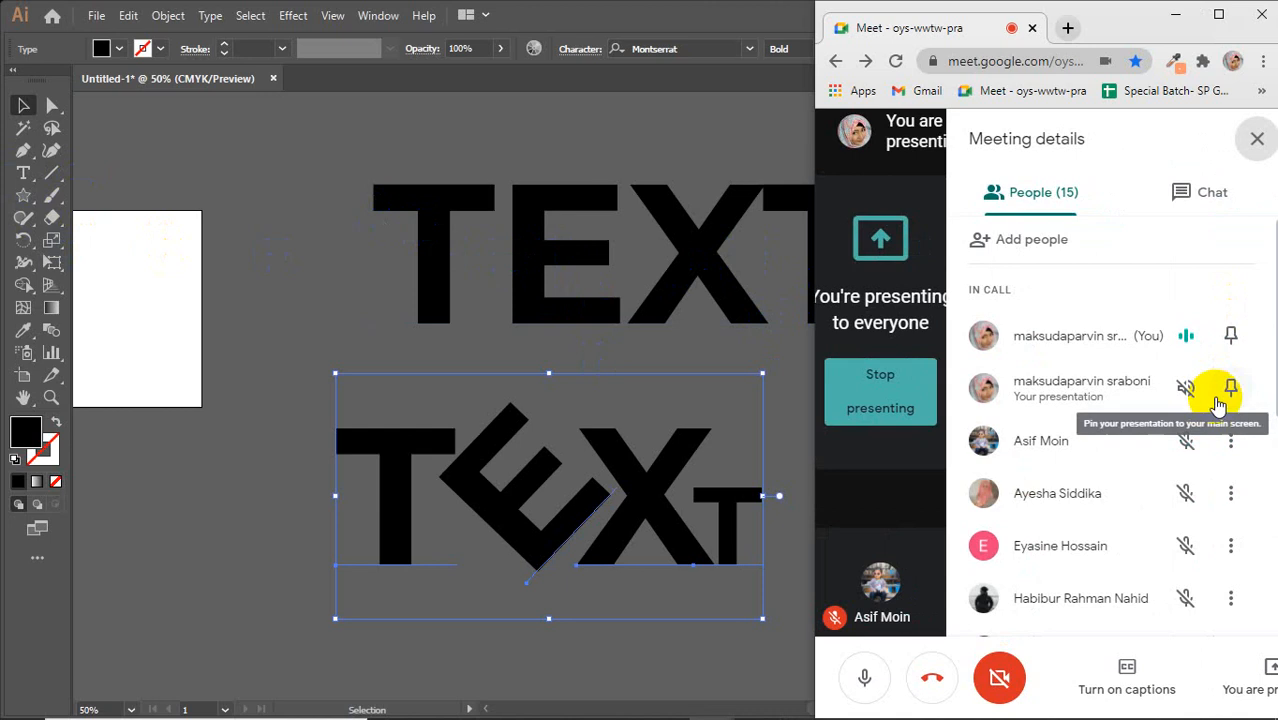
{"action": "scroll", "coordinate": [1218, 403], "scroll_direction": "down", "scroll_amount": 1}
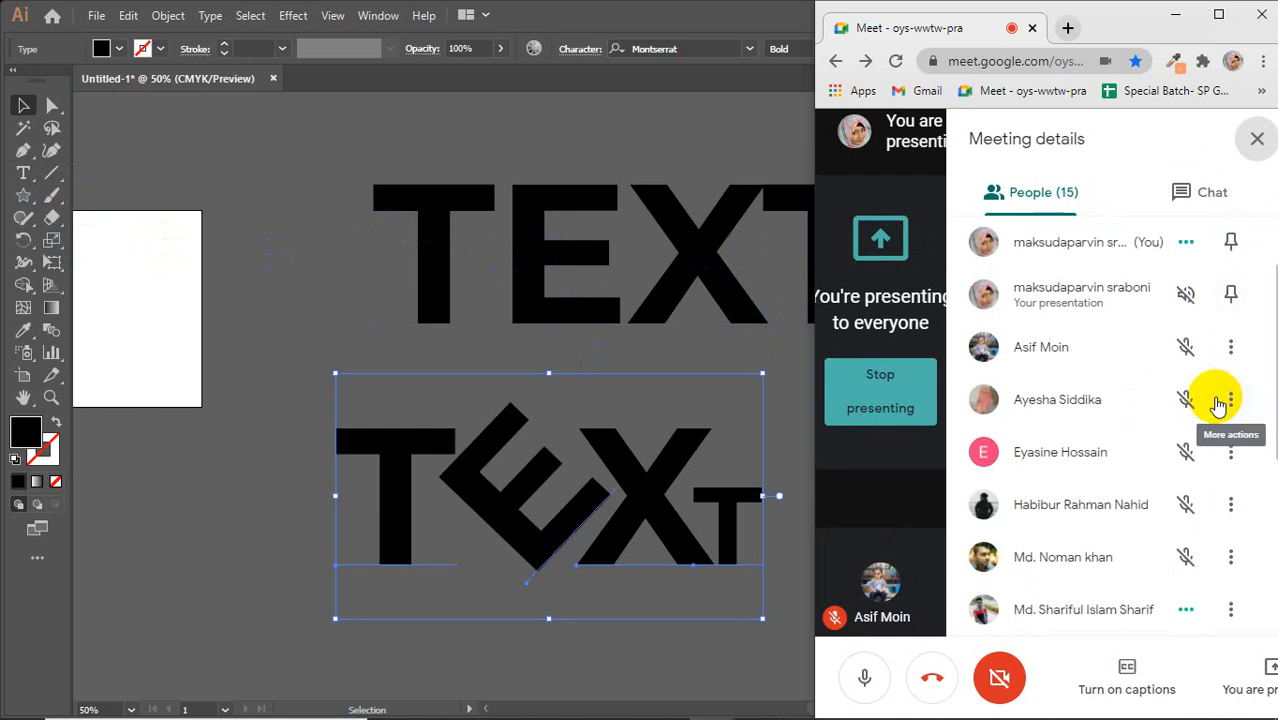
{"action": "scroll", "coordinate": [1218, 403], "scroll_direction": "down", "scroll_amount": 3}
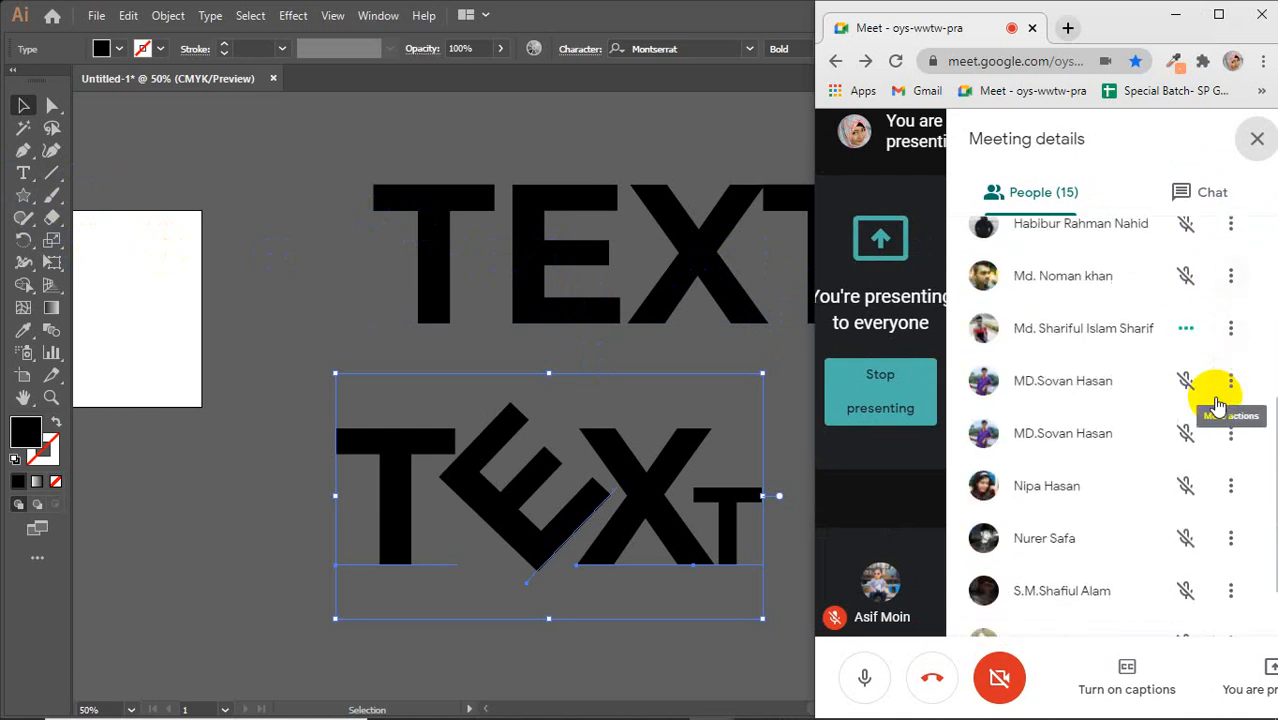
{"action": "scroll", "coordinate": [1218, 403], "scroll_direction": "down", "scroll_amount": 1}
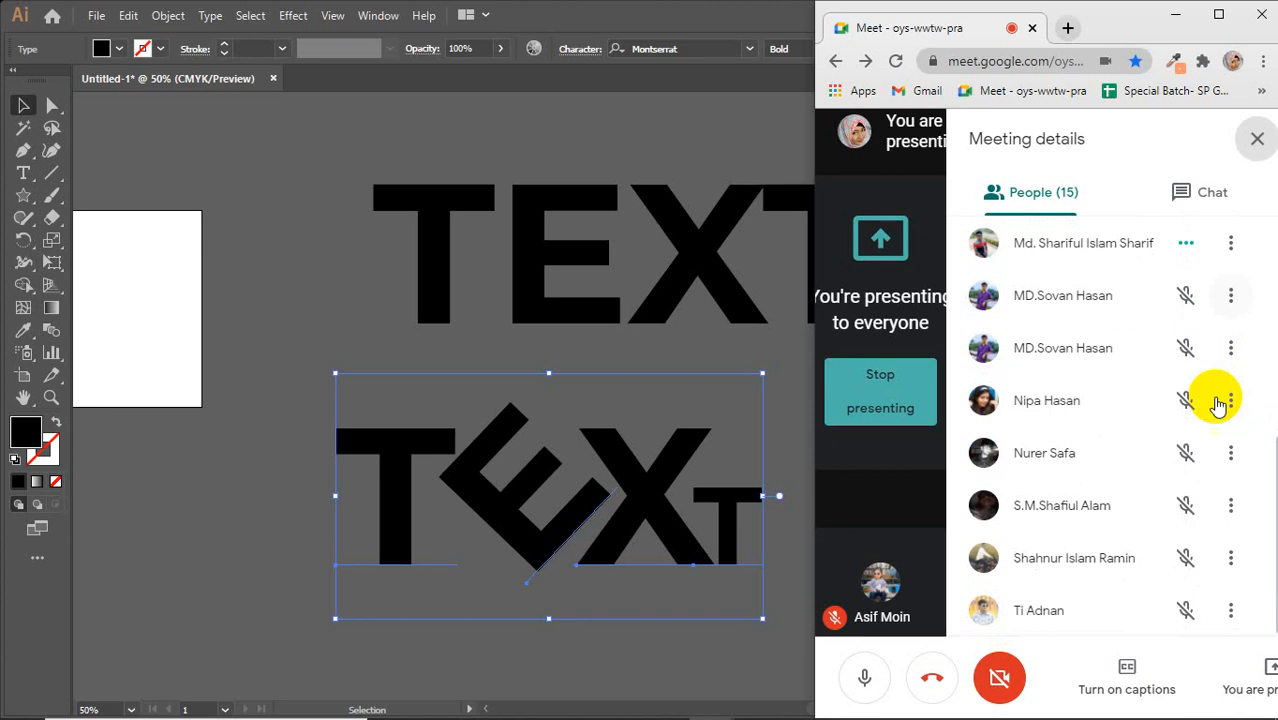
{"action": "left_click", "coordinate": [1257, 139]}
Step: Return to Illustrator and delete the four separate letters below the large word
{"action": "left_click", "coordinate": [334, 316]}
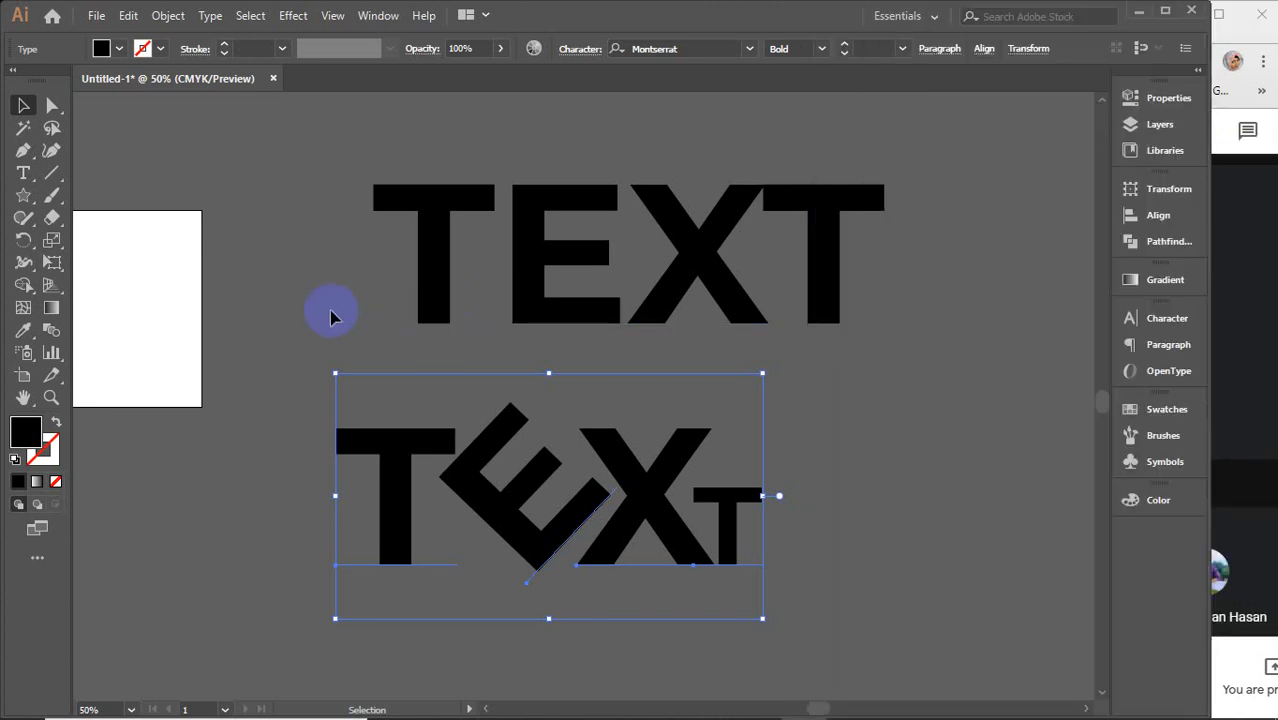
{"action": "key", "text": "Delete"}
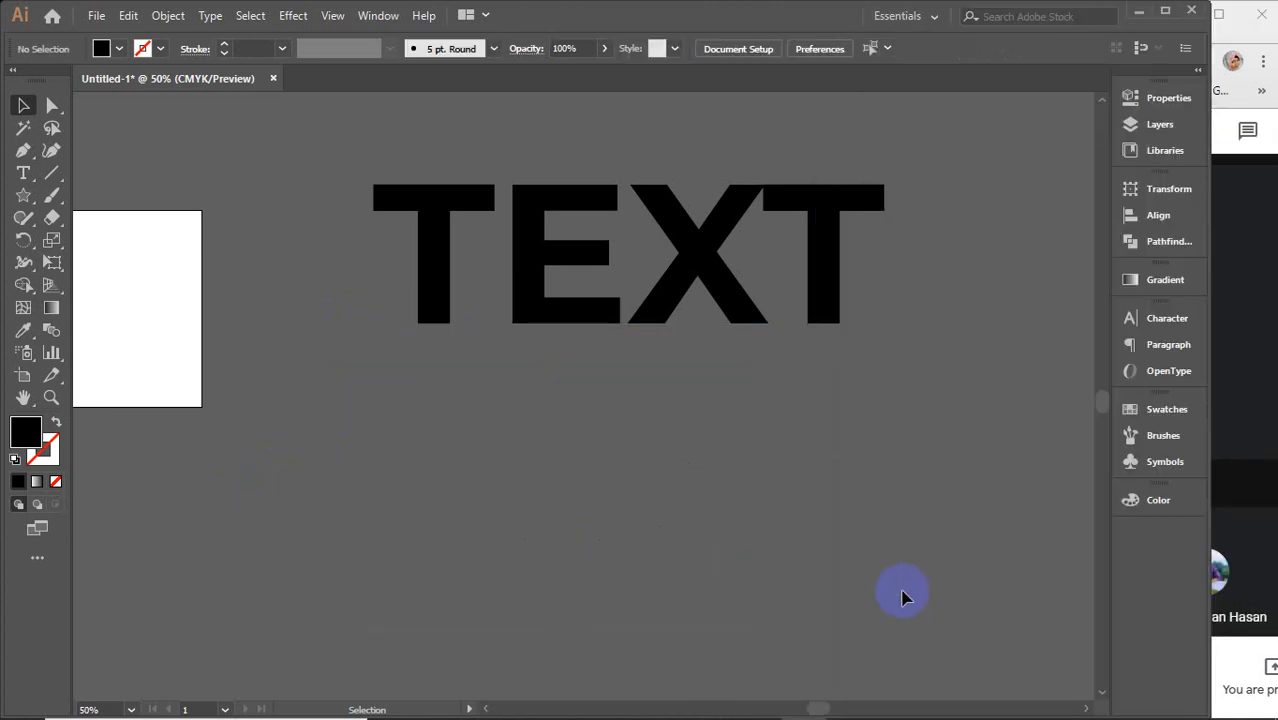
Step: Select the first T of the large word with the Touch Type tool and scale that letter down on its own
{"action": "scroll", "coordinate": [815, 532], "scroll_direction": "up", "scroll_amount": 2}
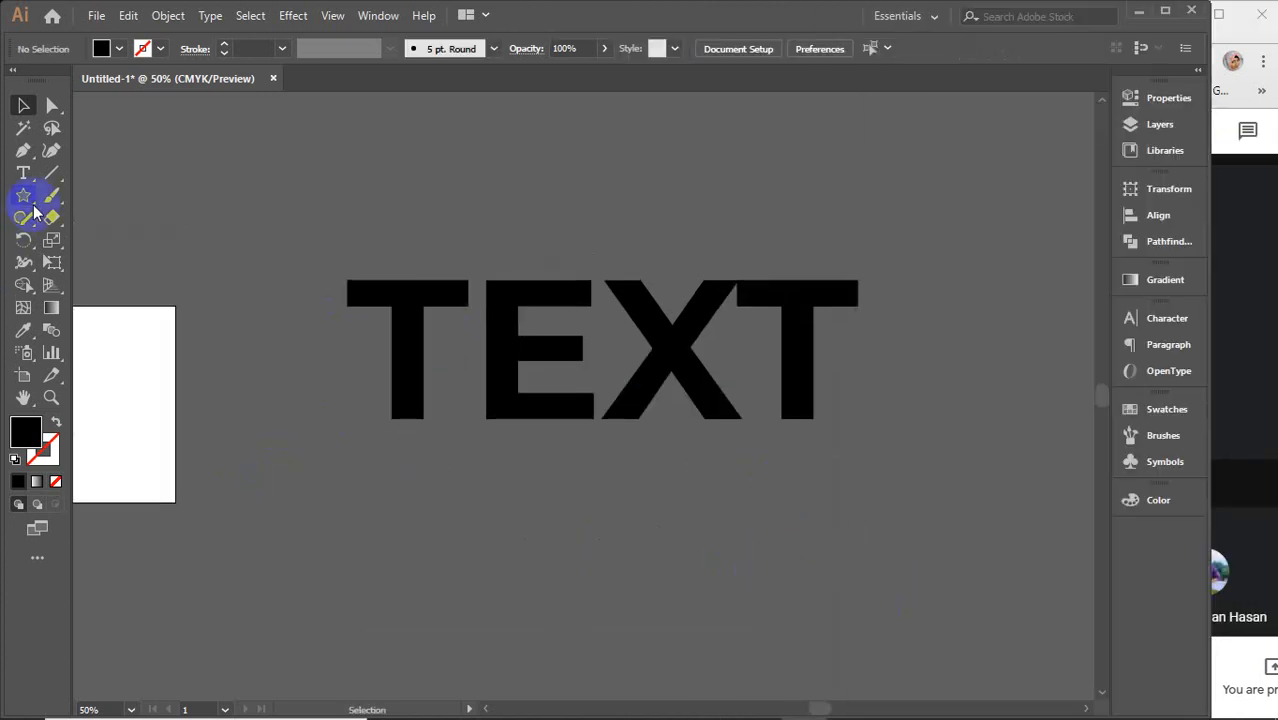
{"action": "left_click", "coordinate": [23, 173]}
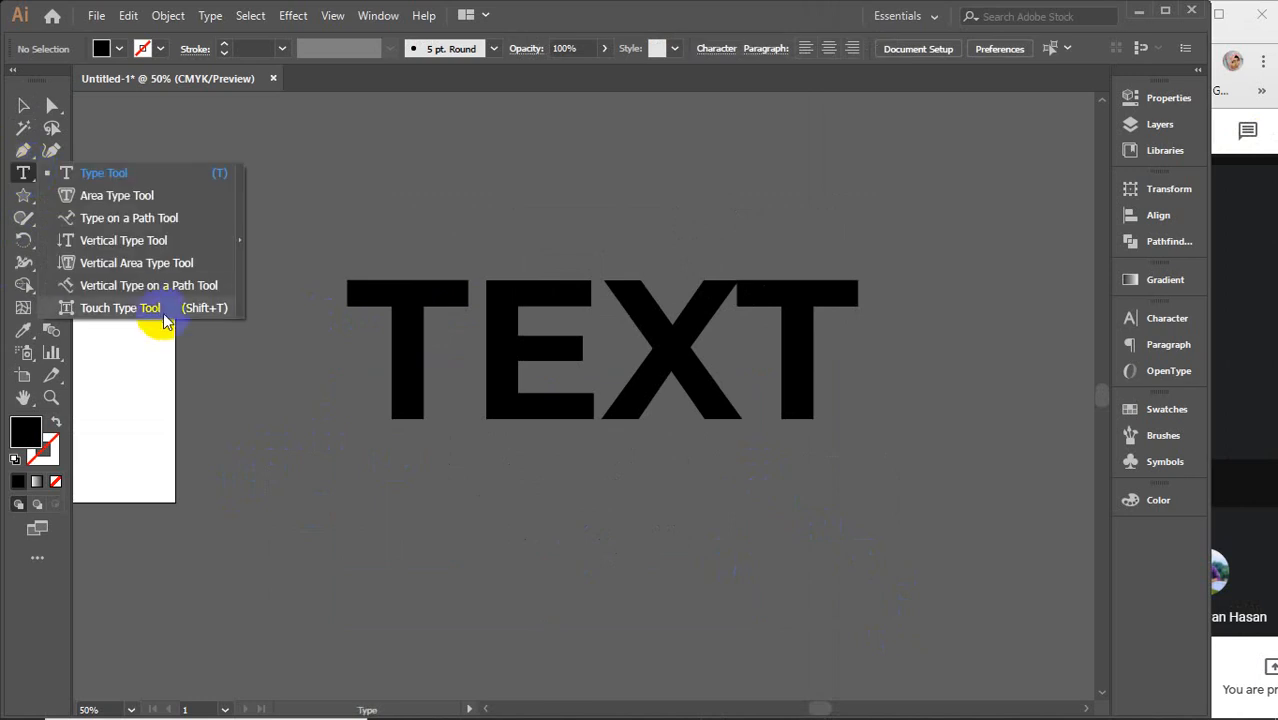
{"action": "left_click", "coordinate": [121, 313]}
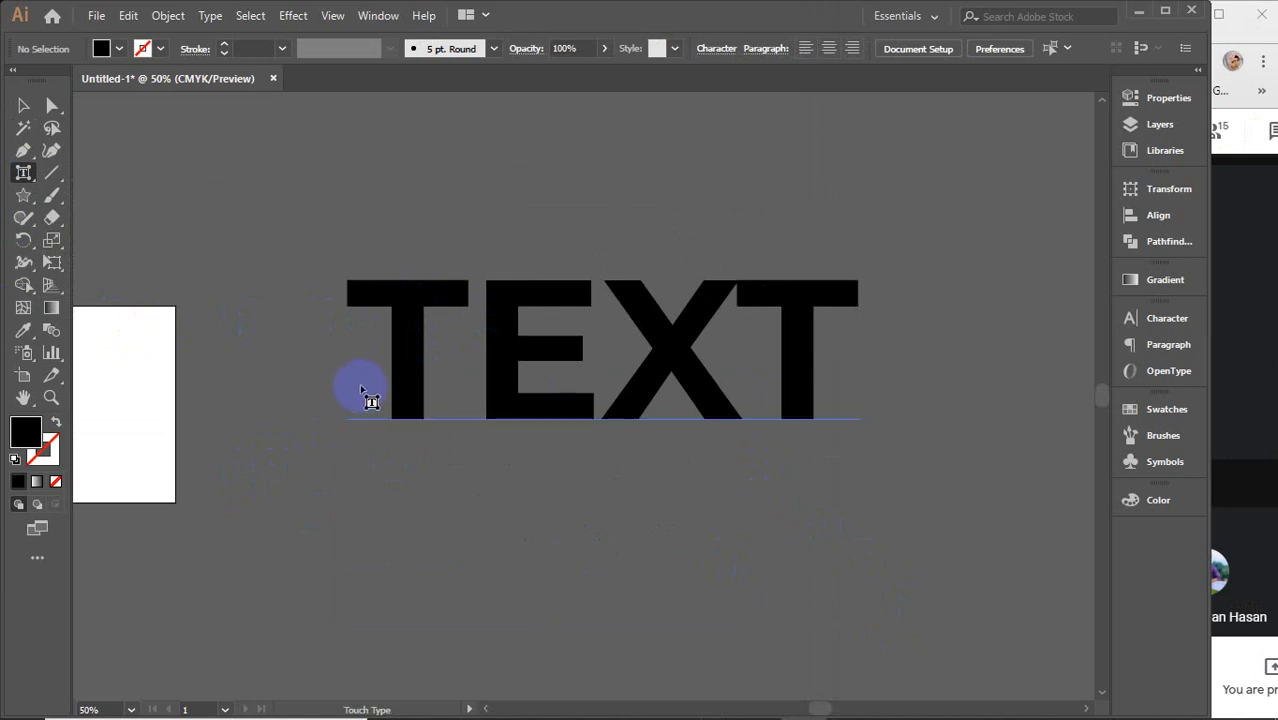
{"action": "left_click", "coordinate": [416, 377]}
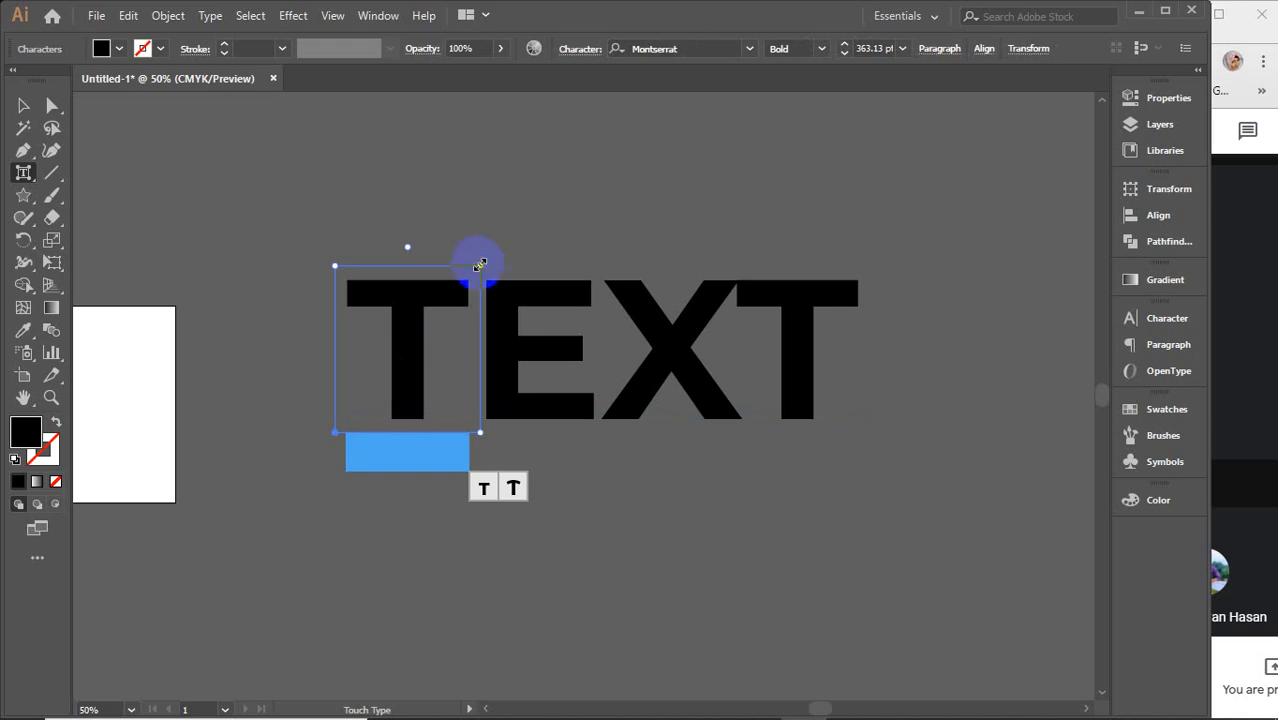
{"action": "left_click_drag", "start_coordinate": [479, 264], "coordinate": [500, 302]}
Step: Try several font sizes on the word's first T, finishing with the 12 pt preset
{"action": "left_click", "coordinate": [873, 48]}
{"action": "key", "text": "shift+Up"}
{"action": "key", "text": "shift+Up"}
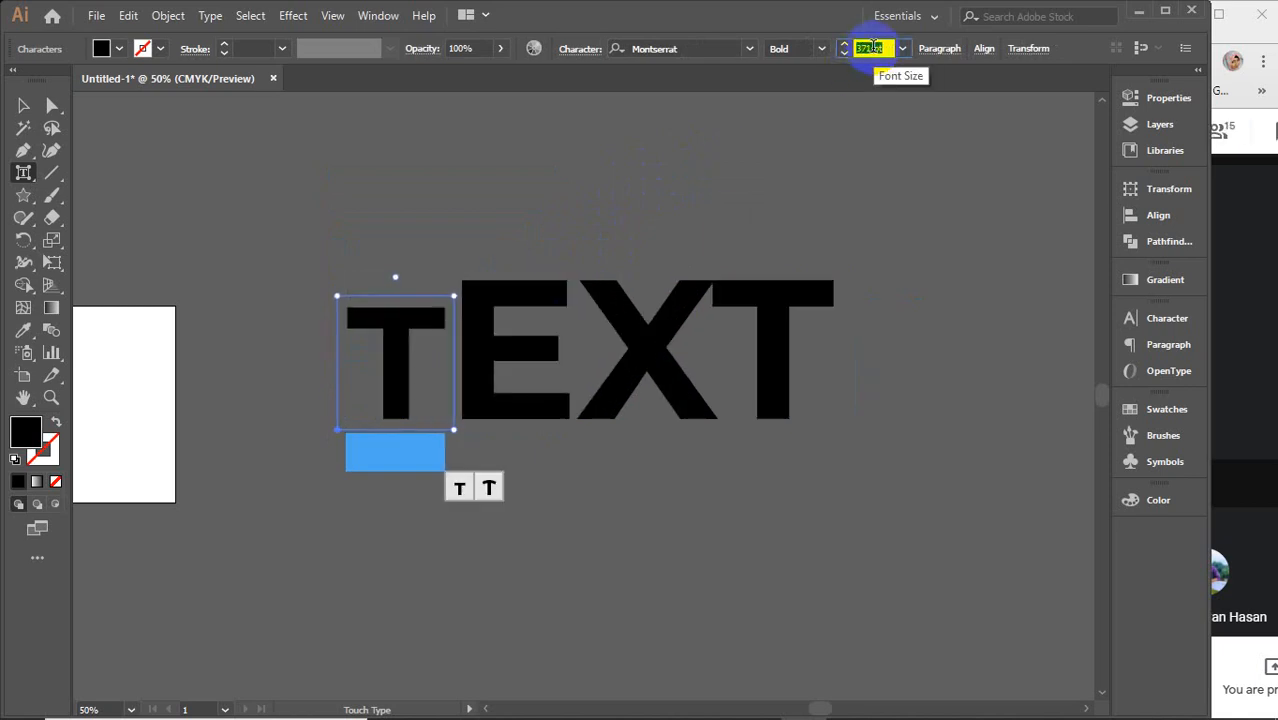
{"action": "scroll", "coordinate": [873, 47], "scroll_direction": "up", "scroll_amount": 14}
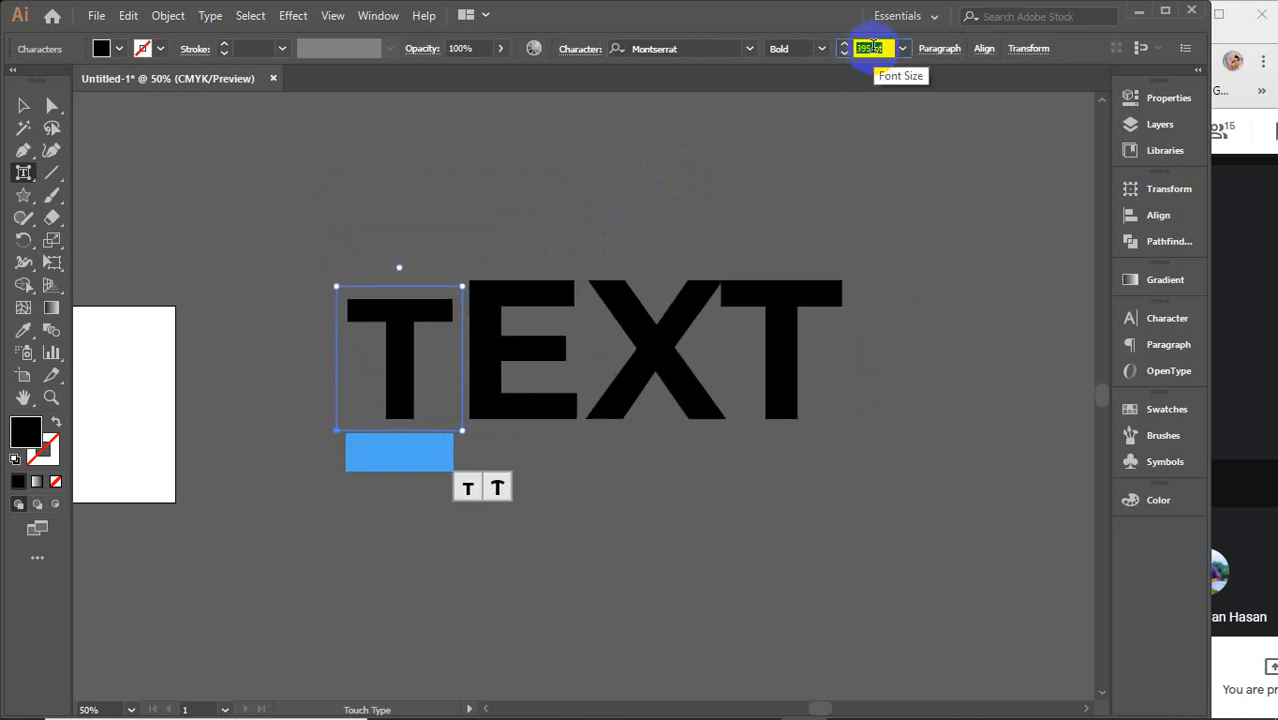
{"action": "scroll", "coordinate": [873, 47], "scroll_direction": "down", "scroll_amount": 6}
{"action": "left_click", "coordinate": [902, 48]}
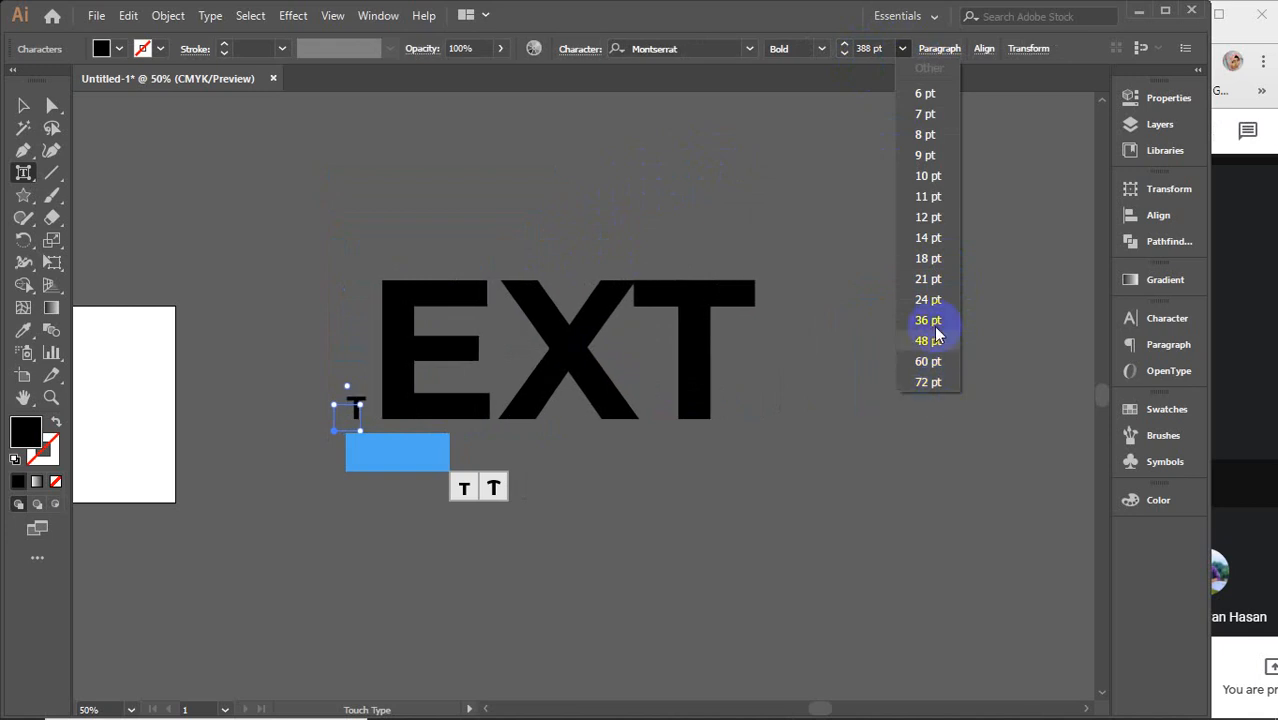
{"action": "left_click", "coordinate": [928, 216]}
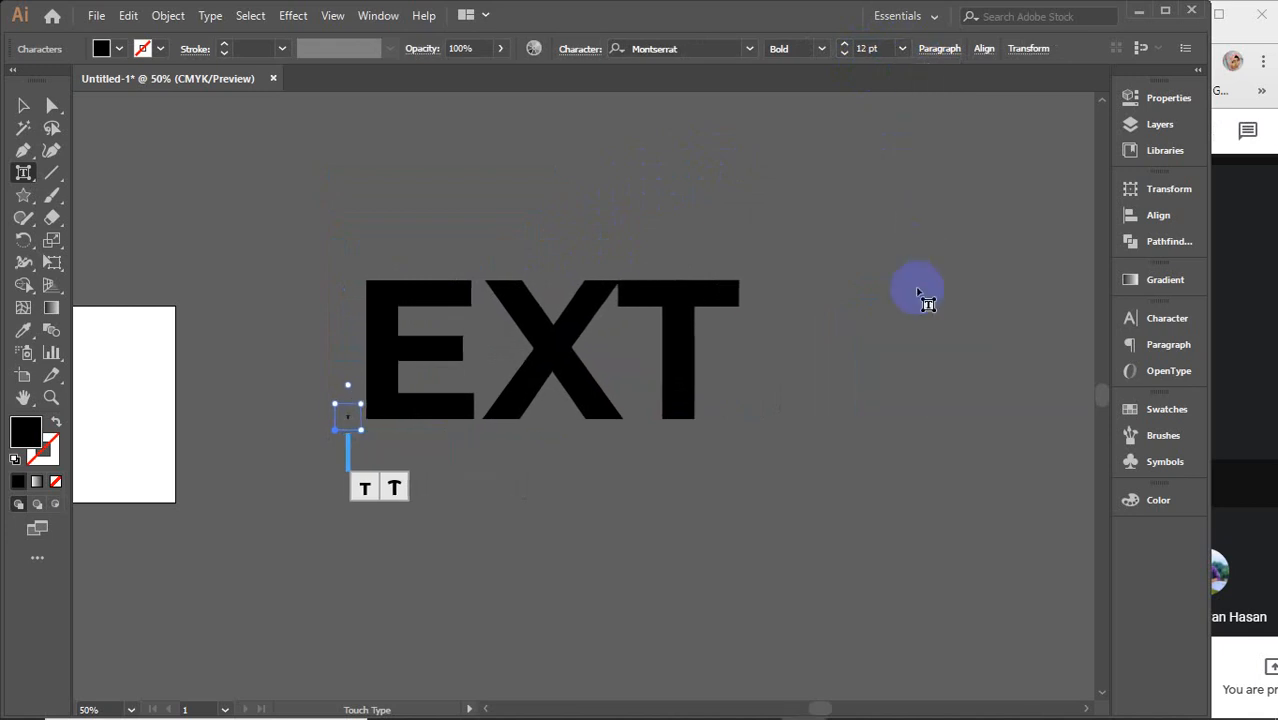
Step: Set the font size of the word's first T to 120 pt
{"action": "left_click", "coordinate": [885, 48]}
{"action": "type", "text": "12"}
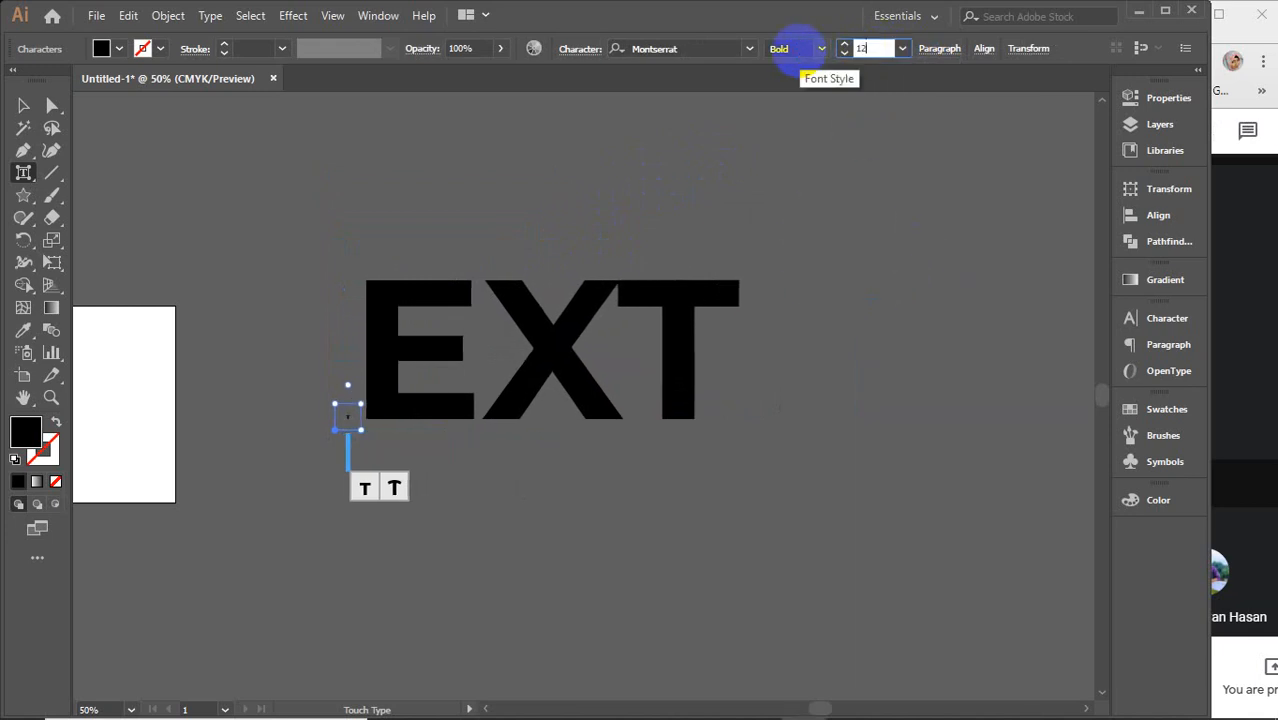
{"action": "type", "text": "0"}
{"action": "key", "text": "Return"}
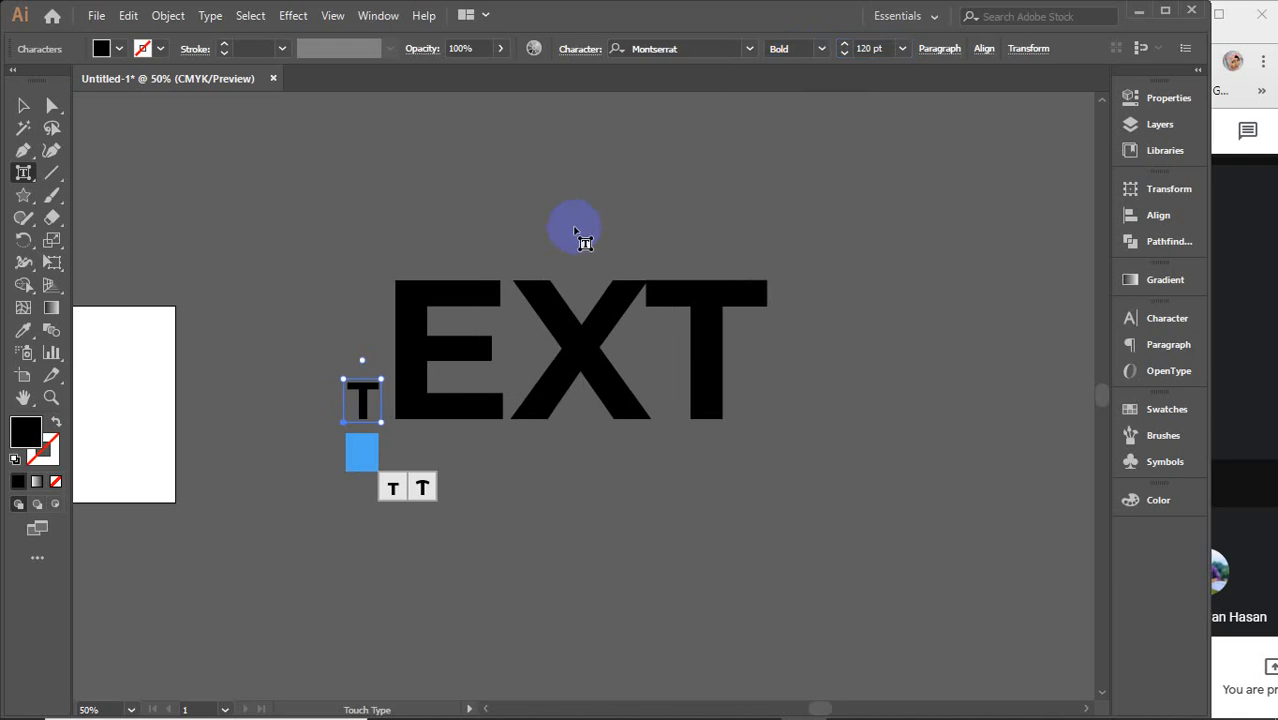
Step: Select the E on its own, rotate it slightly and move it down below the baseline of the other letters
{"action": "left_click", "coordinate": [465, 345]}
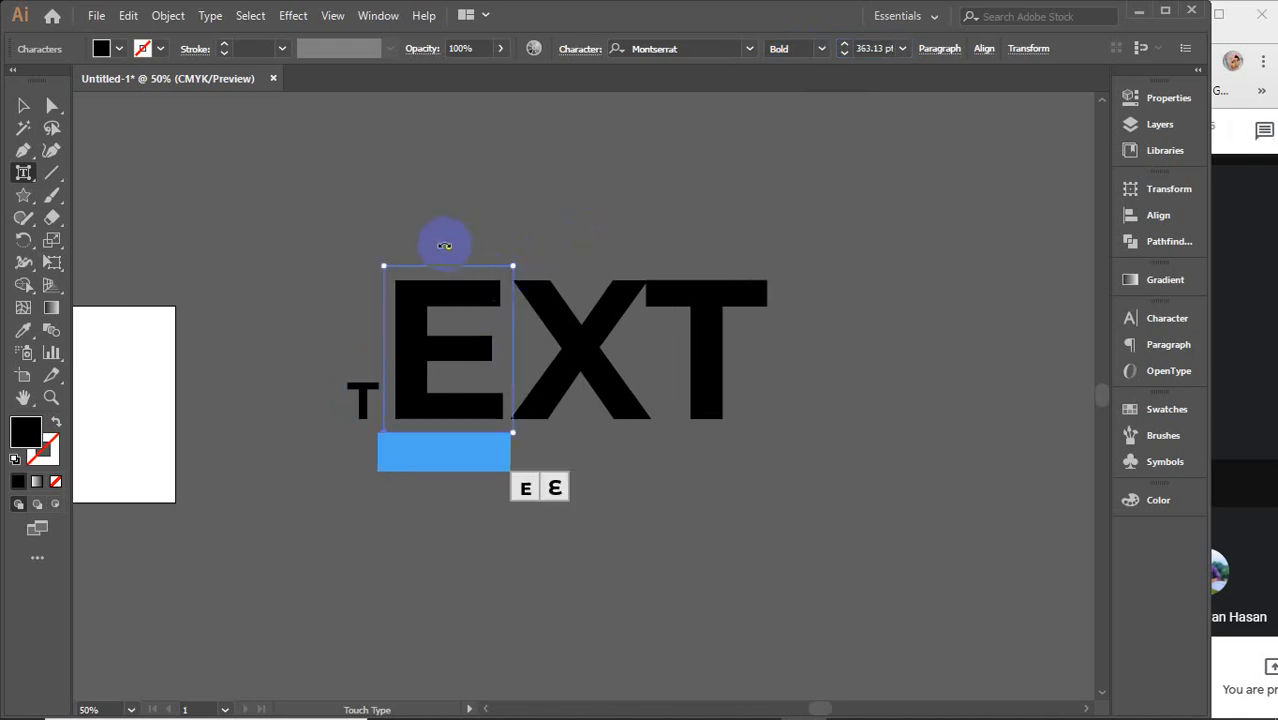
{"action": "mouse_move", "coordinate": [448, 246]}
{"action": "left_mouse_down"}
{"action": "mouse_move", "coordinate": [365, 271]}
{"action": "mouse_move", "coordinate": [494, 234]}
{"action": "mouse_move", "coordinate": [541, 271]}
{"action": "mouse_move", "coordinate": [449, 258]}
{"action": "left_mouse_up"}
{"action": "left_click_drag", "start_coordinate": [412, 286], "coordinate": [414, 392]}
Step: Select only the X with the Touch Type tool and fill it with yellow
{"action": "left_click", "coordinate": [572, 342]}
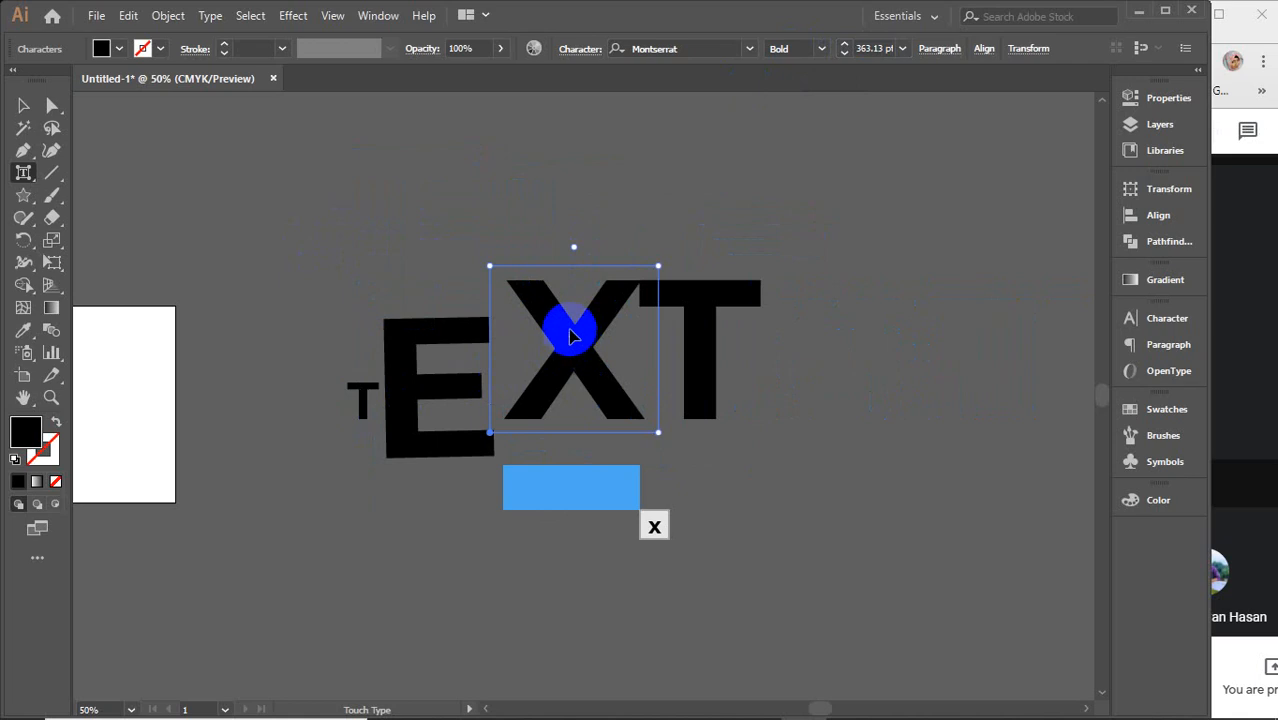
{"action": "left_click", "coordinate": [119, 48]}
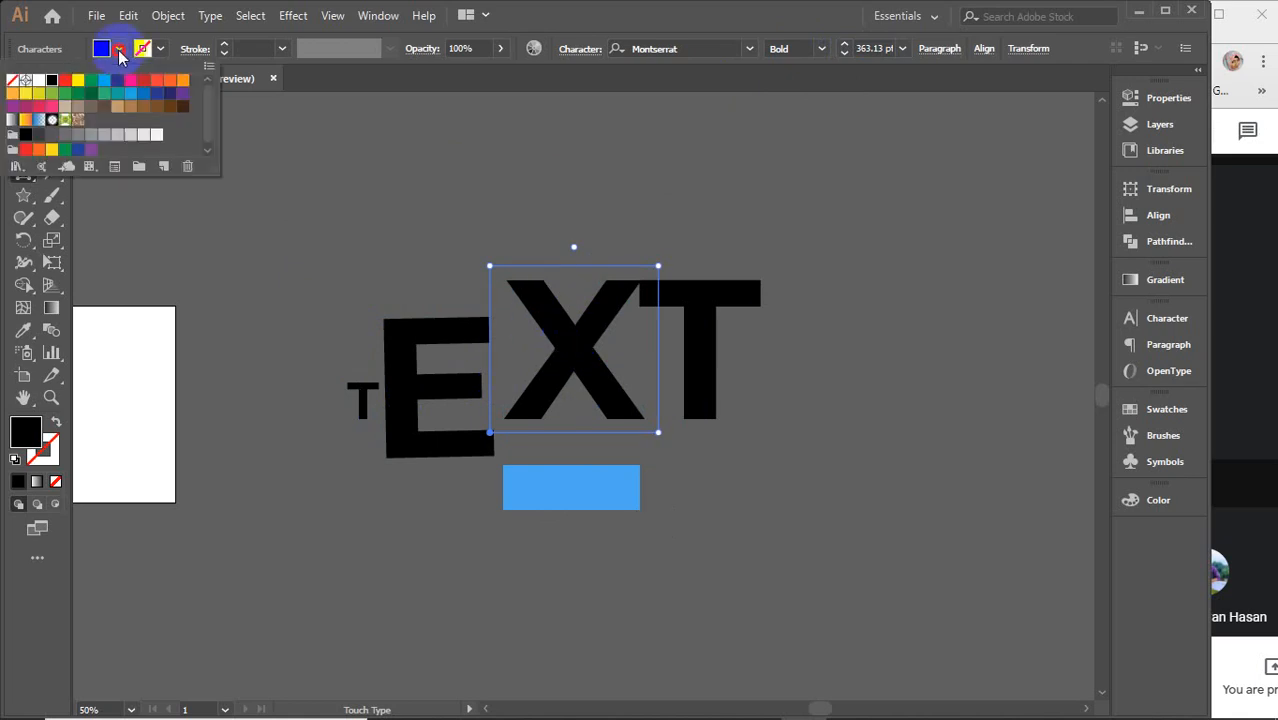
{"action": "left_click", "coordinate": [79, 80]}
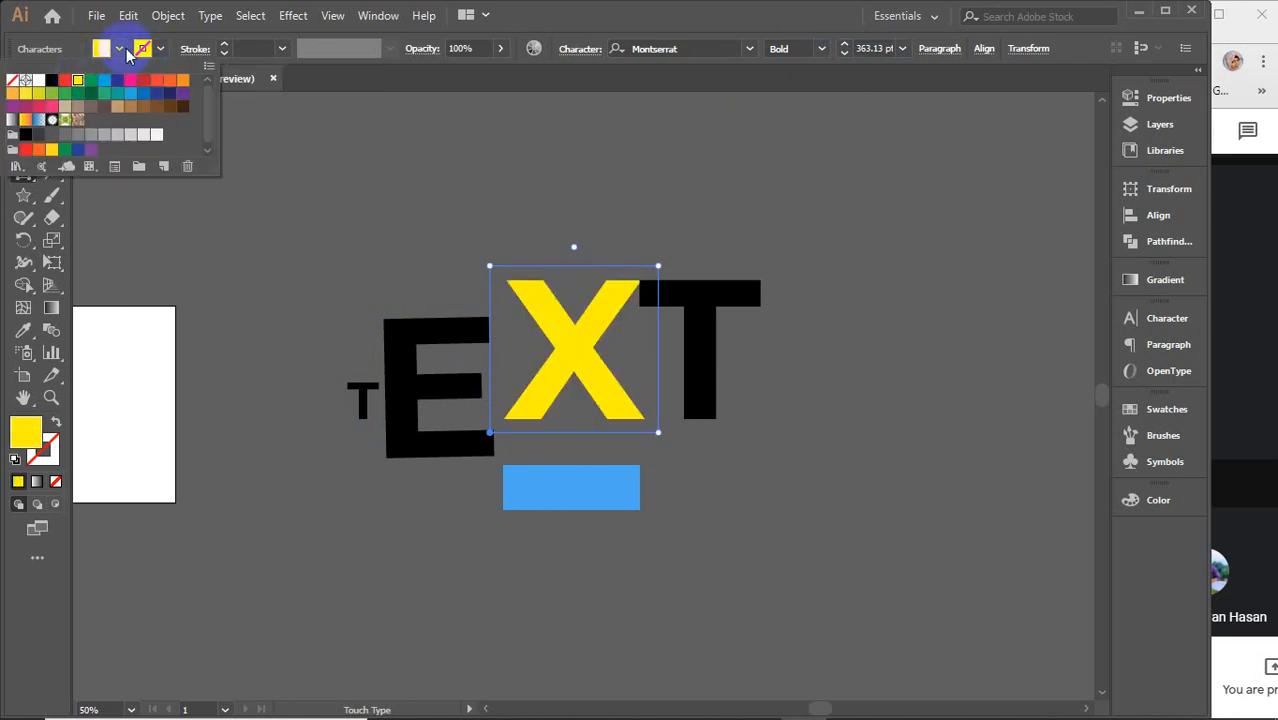
{"action": "left_click", "coordinate": [120, 49]}
Step: Scale up the word's last T until it towers over the X, and deselect the text
{"action": "left_click", "coordinate": [698, 327]}
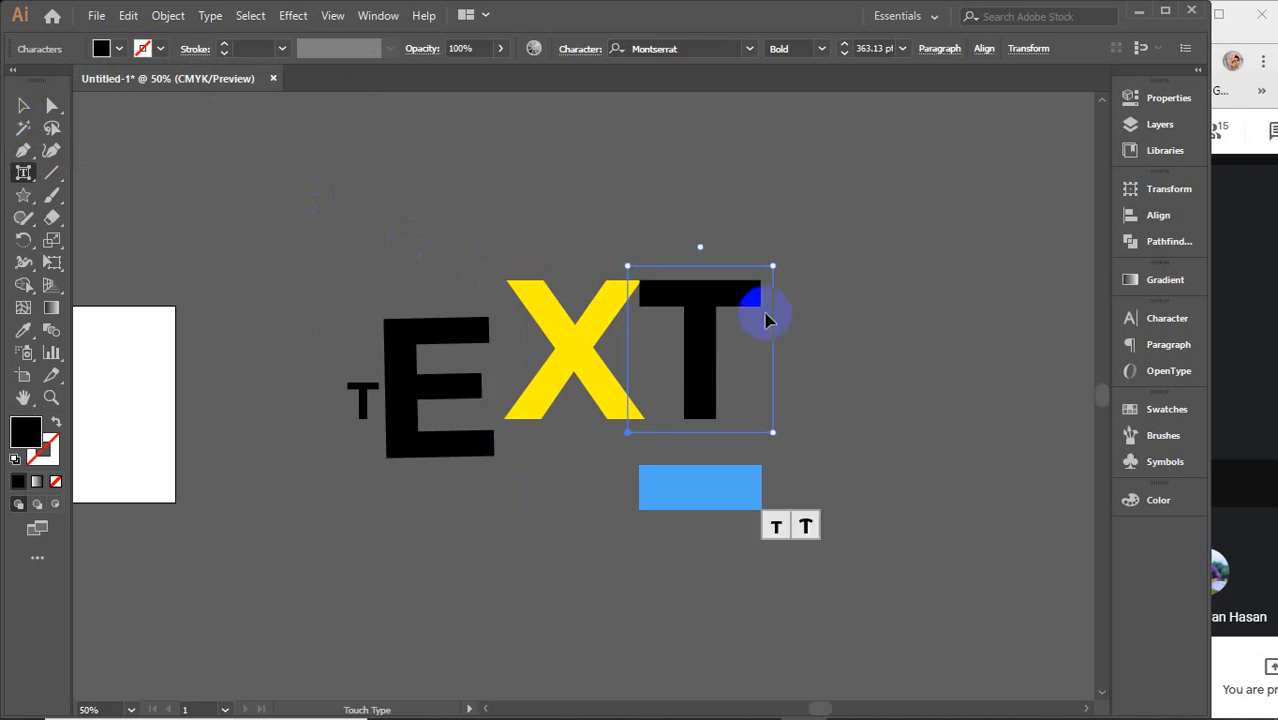
{"action": "left_click_drag", "start_coordinate": [776, 270], "coordinate": [905, 182]}
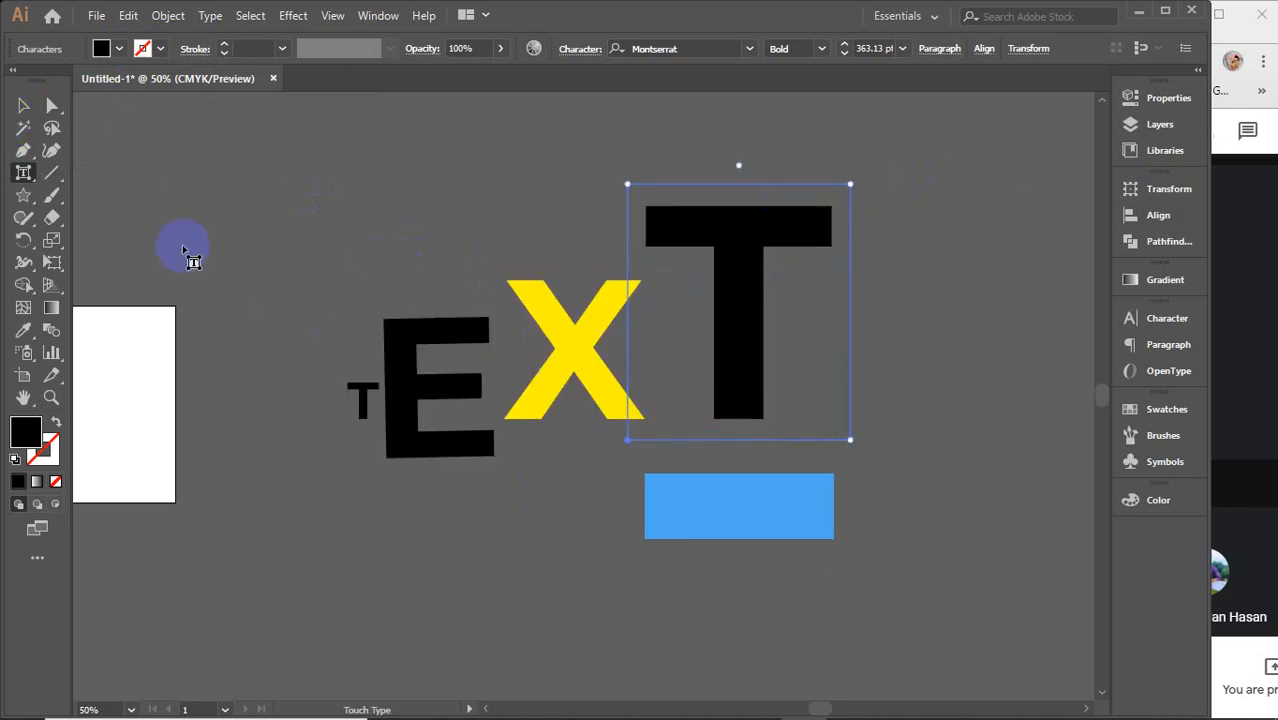
{"action": "left_click", "coordinate": [23, 104]}
{"action": "left_click", "coordinate": [331, 243]}
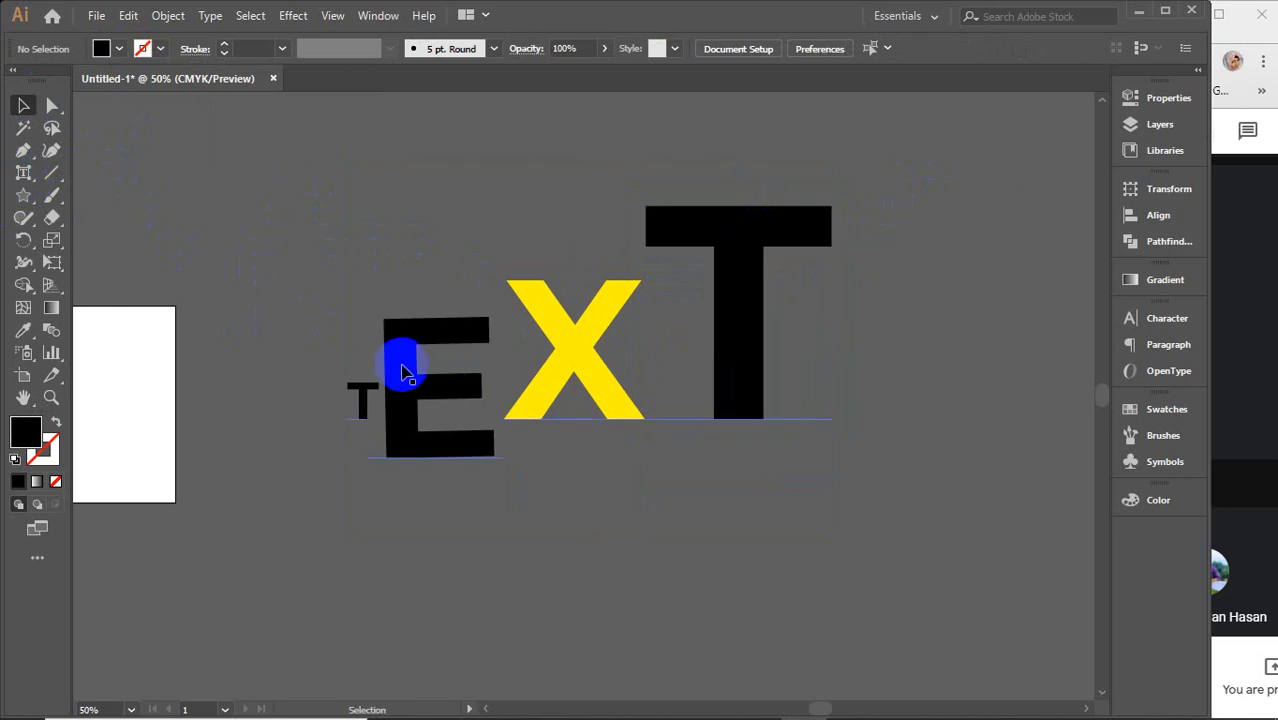
Step: Try to replace the E with an R while the Touch Type tool is active
{"action": "left_click", "coordinate": [23, 173]}
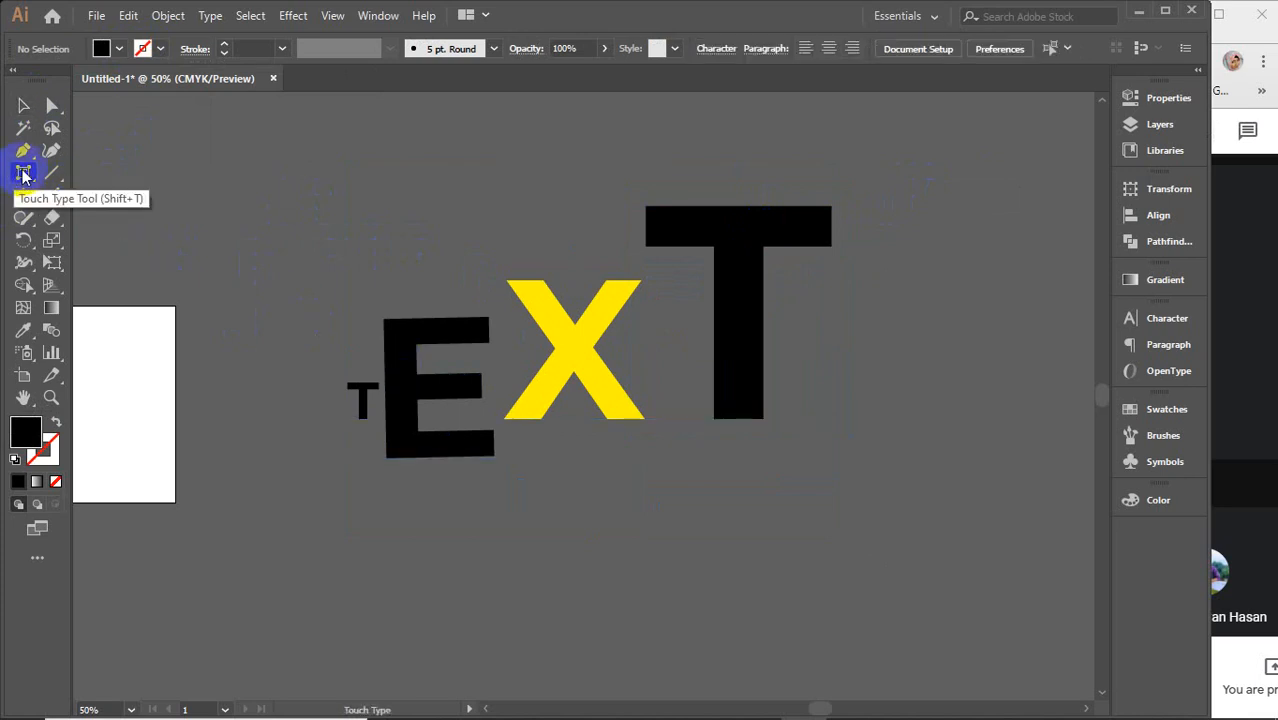
{"action": "left_click", "coordinate": [403, 386]}
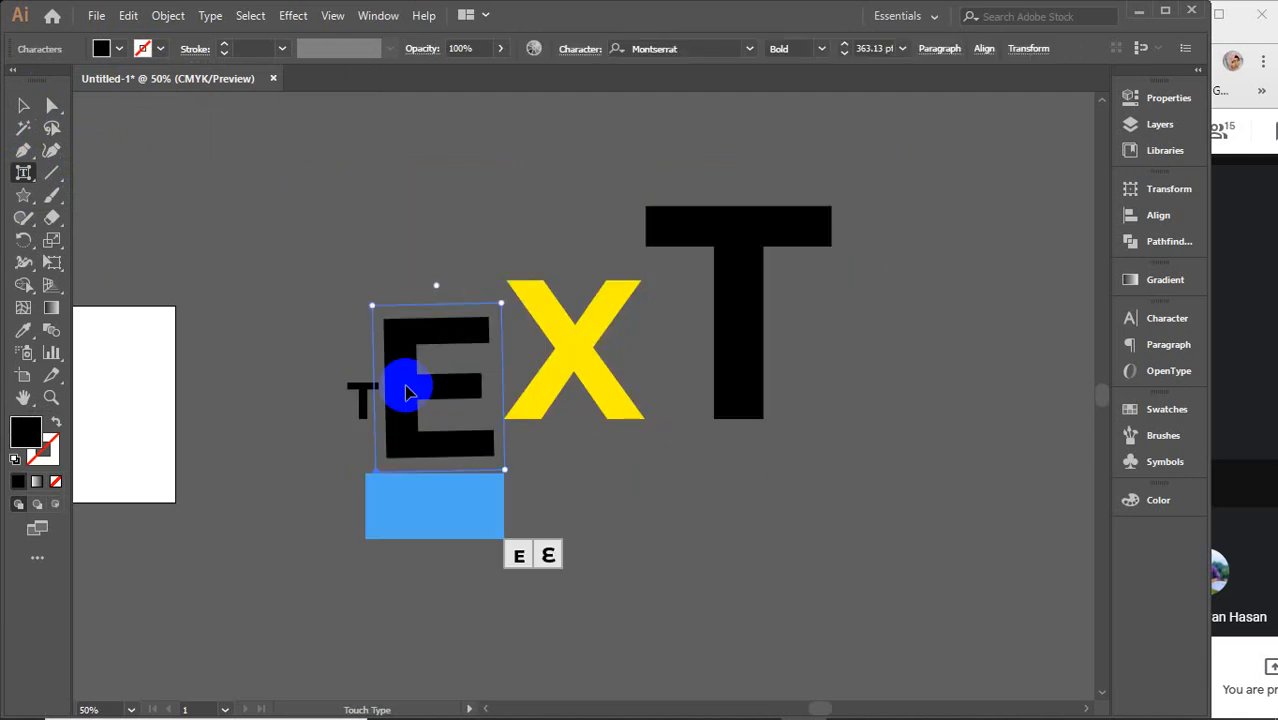
{"action": "key", "text": "shift+r"}
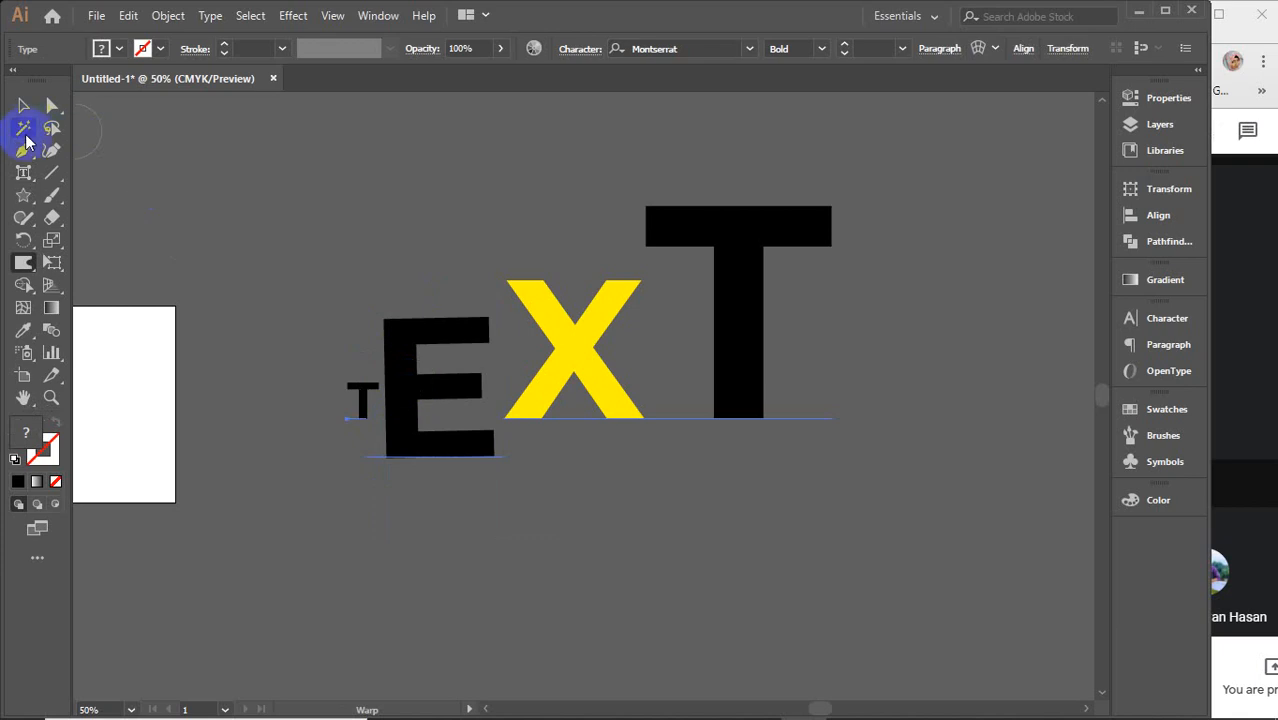
Step: Retype the letters one at a time with the Type tool: E as R, X as Y, last T as P, first T as 1
{"action": "left_click", "coordinate": [23, 175]}
{"action": "left_click", "coordinate": [104, 173]}
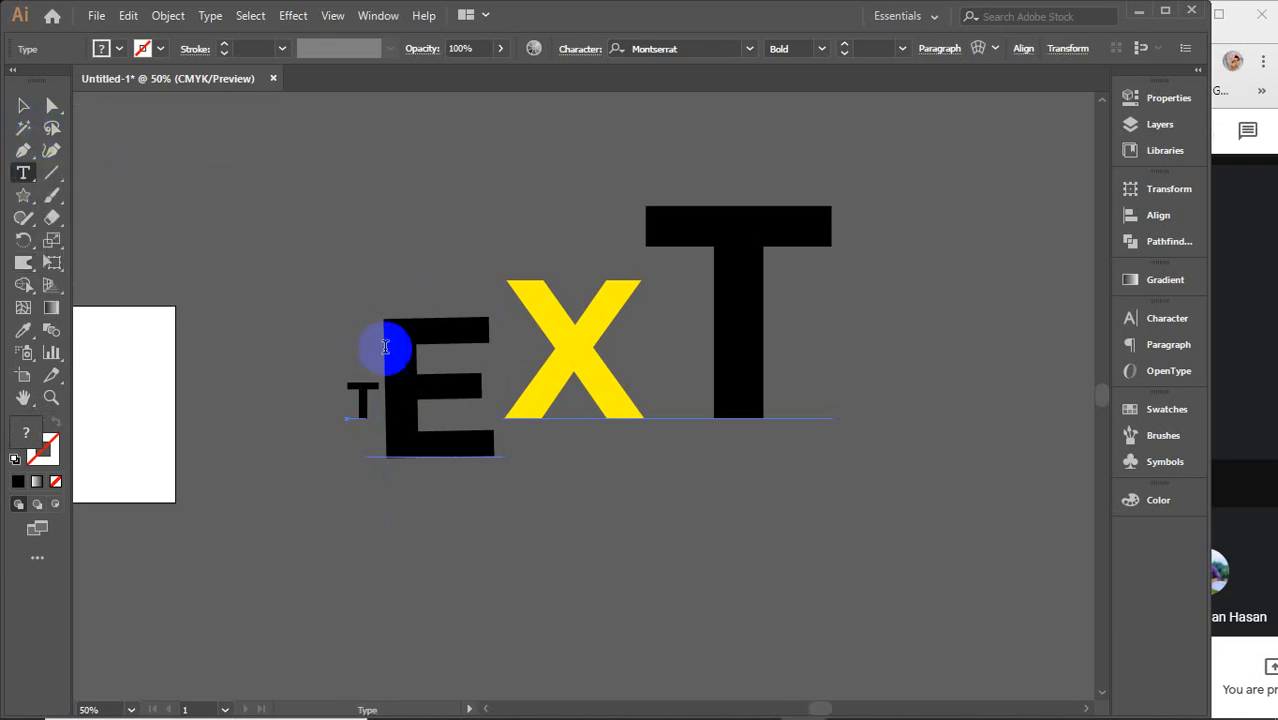
{"action": "left_click_drag", "start_coordinate": [388, 360], "coordinate": [467, 365]}
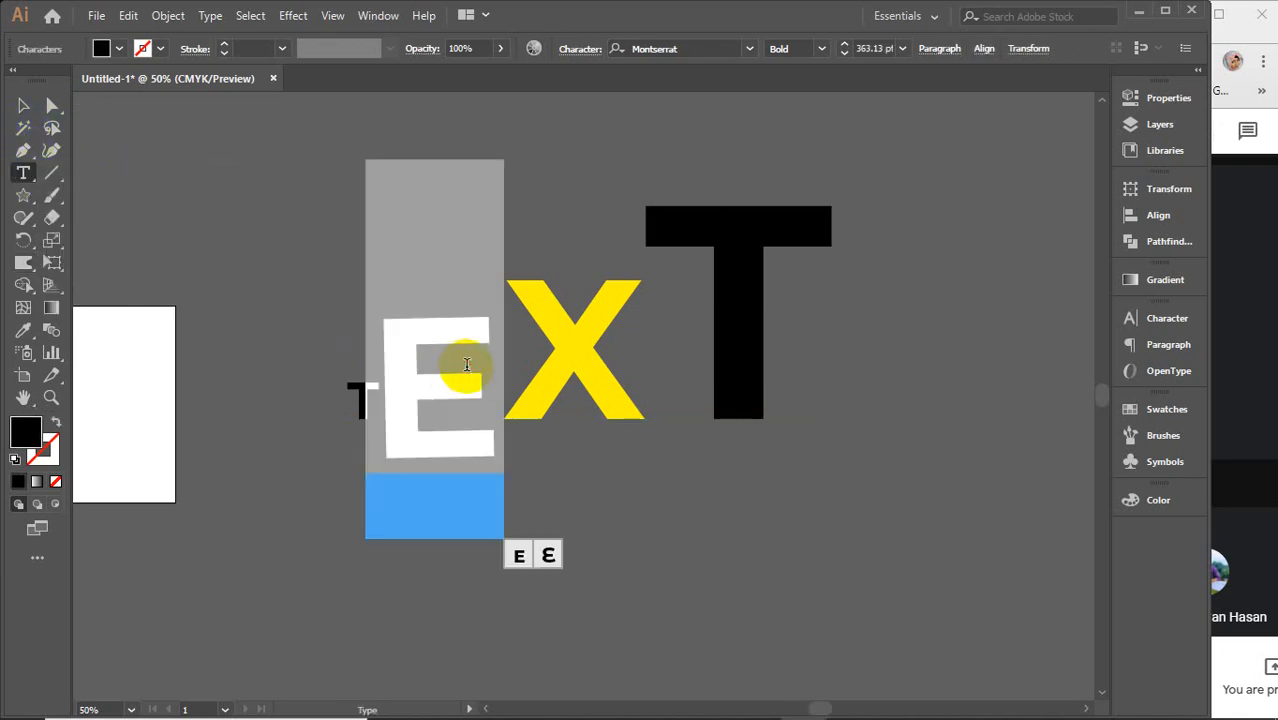
{"action": "type", "text": "R"}
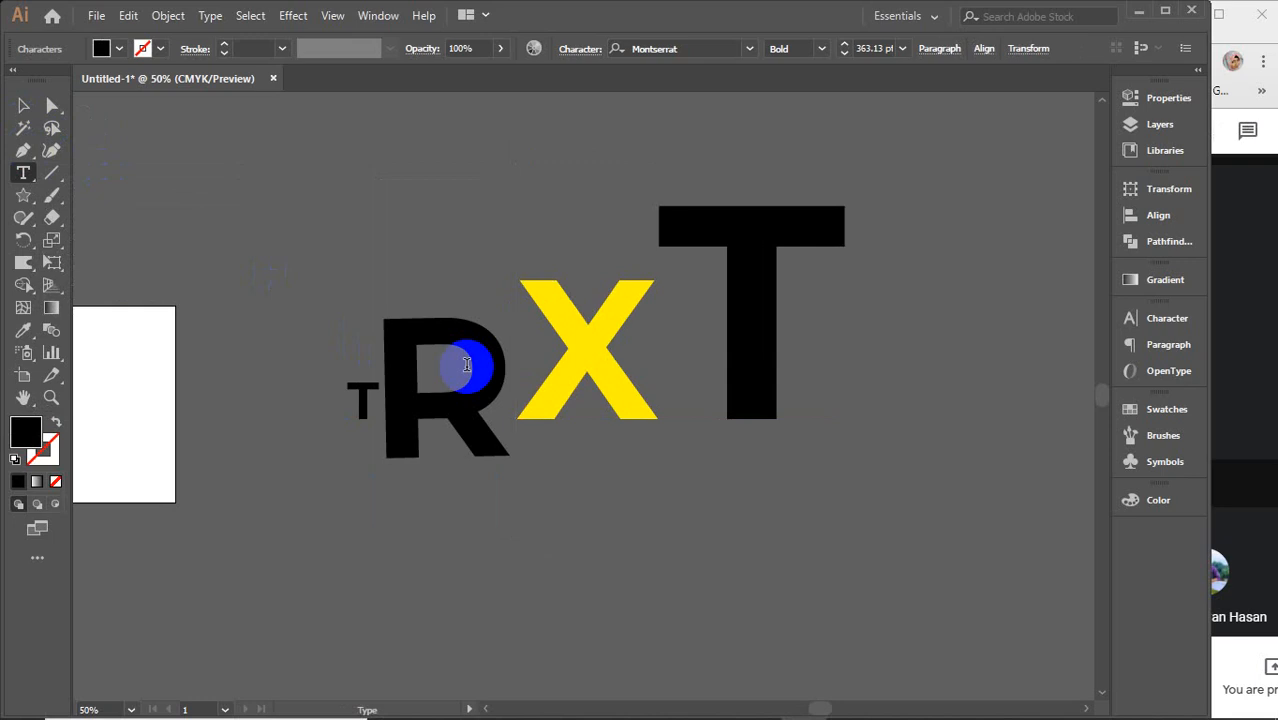
{"action": "left_click_drag", "start_coordinate": [545, 333], "coordinate": [776, 278]}
{"action": "type", "text": "Y"}
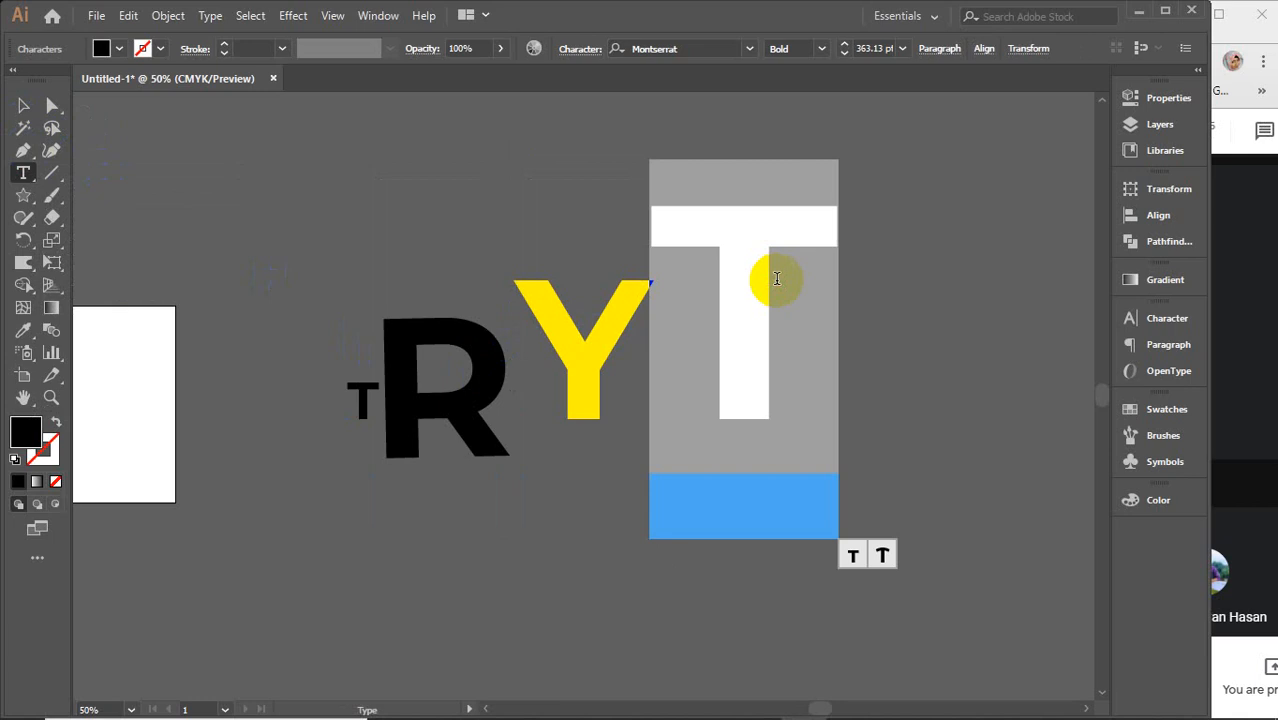
{"action": "type", "text": "P"}
{"action": "left_click_drag", "start_coordinate": [405, 380], "coordinate": [330, 415]}
{"action": "type", "text": "1"}
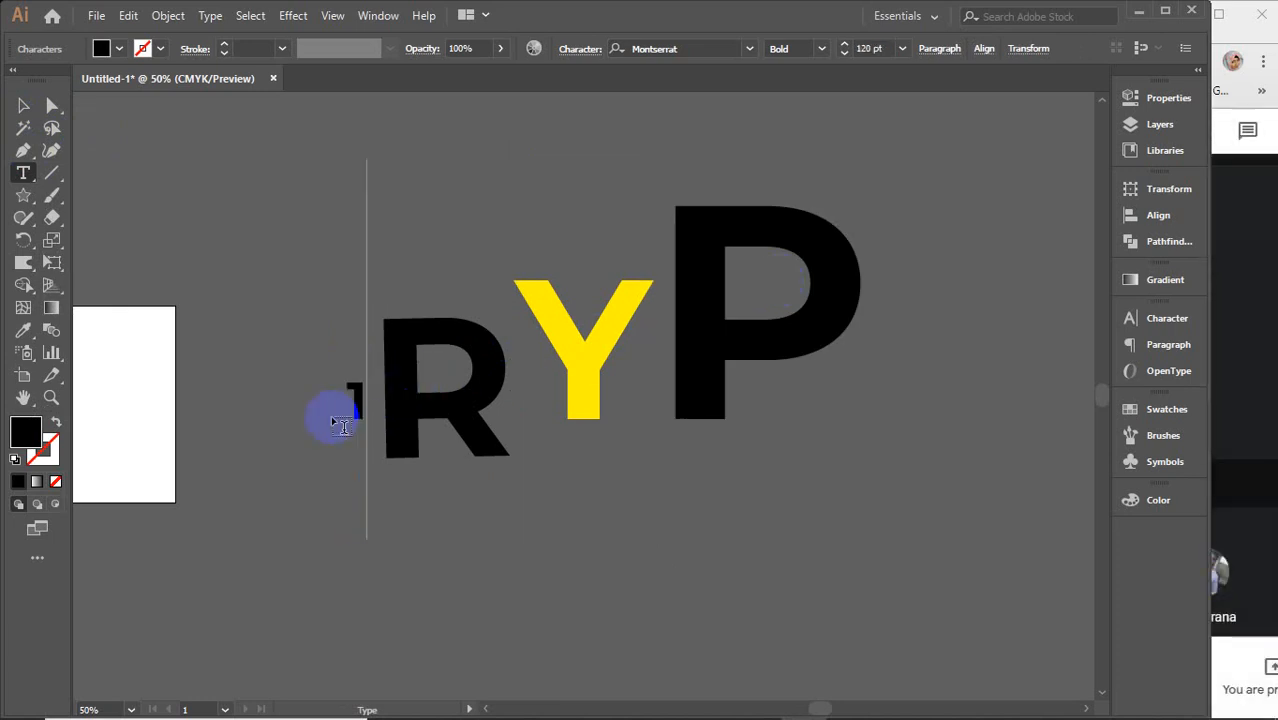
Step: Select the retyped word as a whole object and delete it from the canvas
{"action": "left_click", "coordinate": [20, 104]}
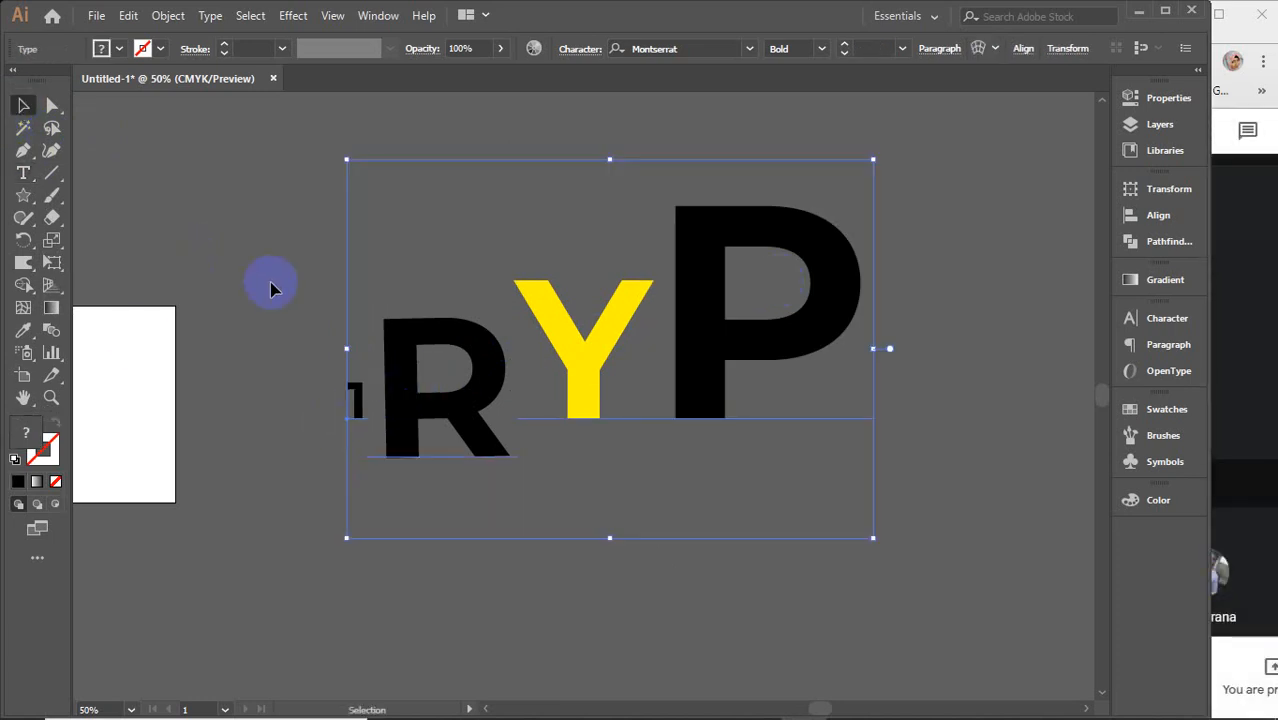
{"action": "left_click", "coordinate": [245, 270]}
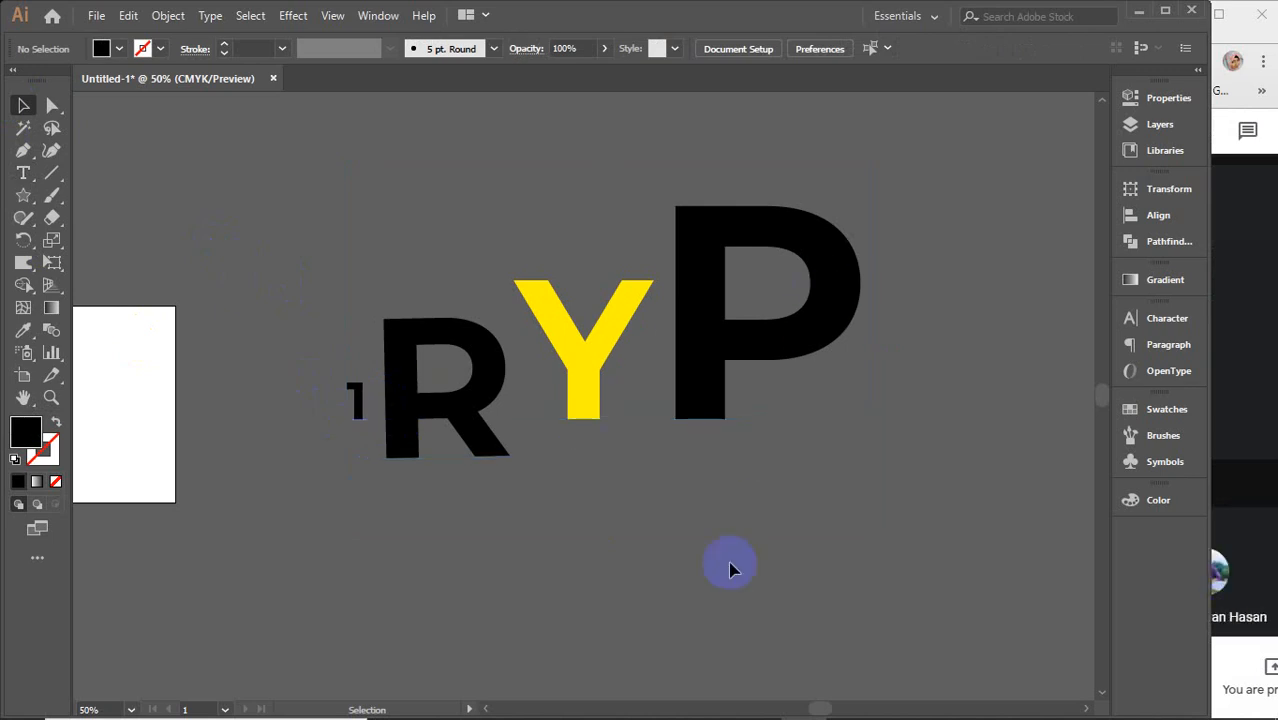
{"action": "left_click", "coordinate": [476, 408]}
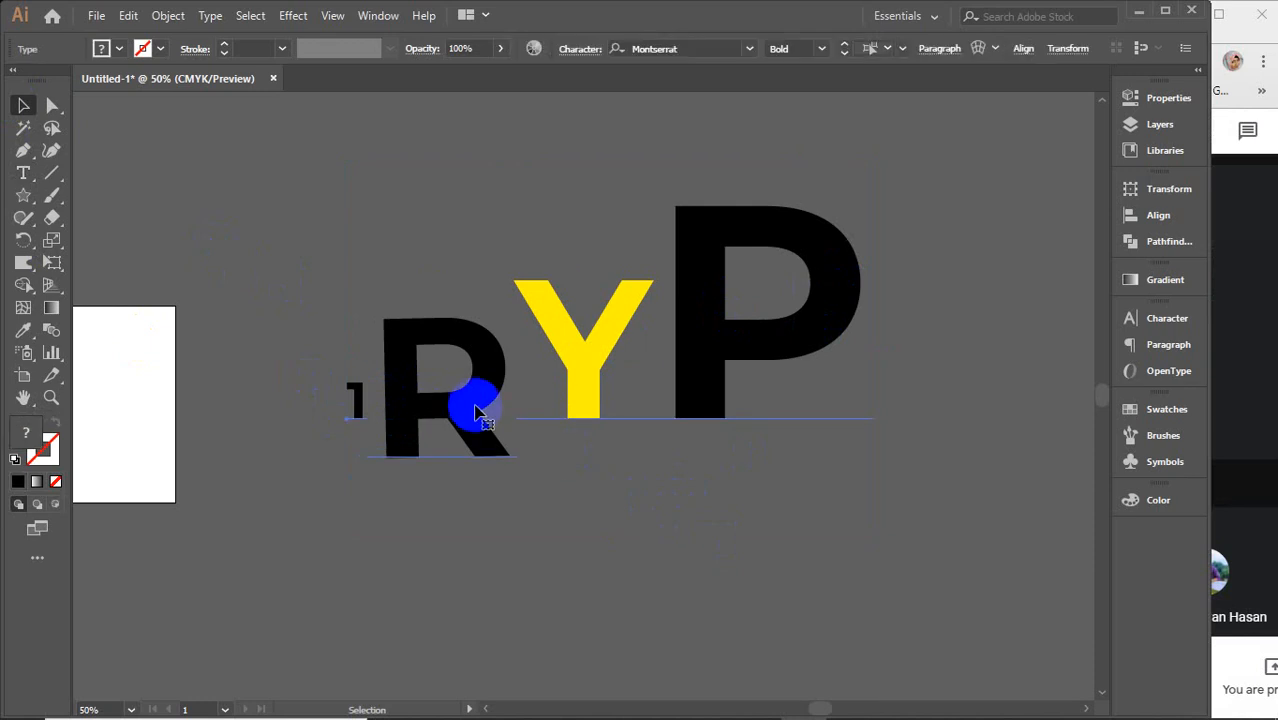
{"action": "key", "text": "Delete"}
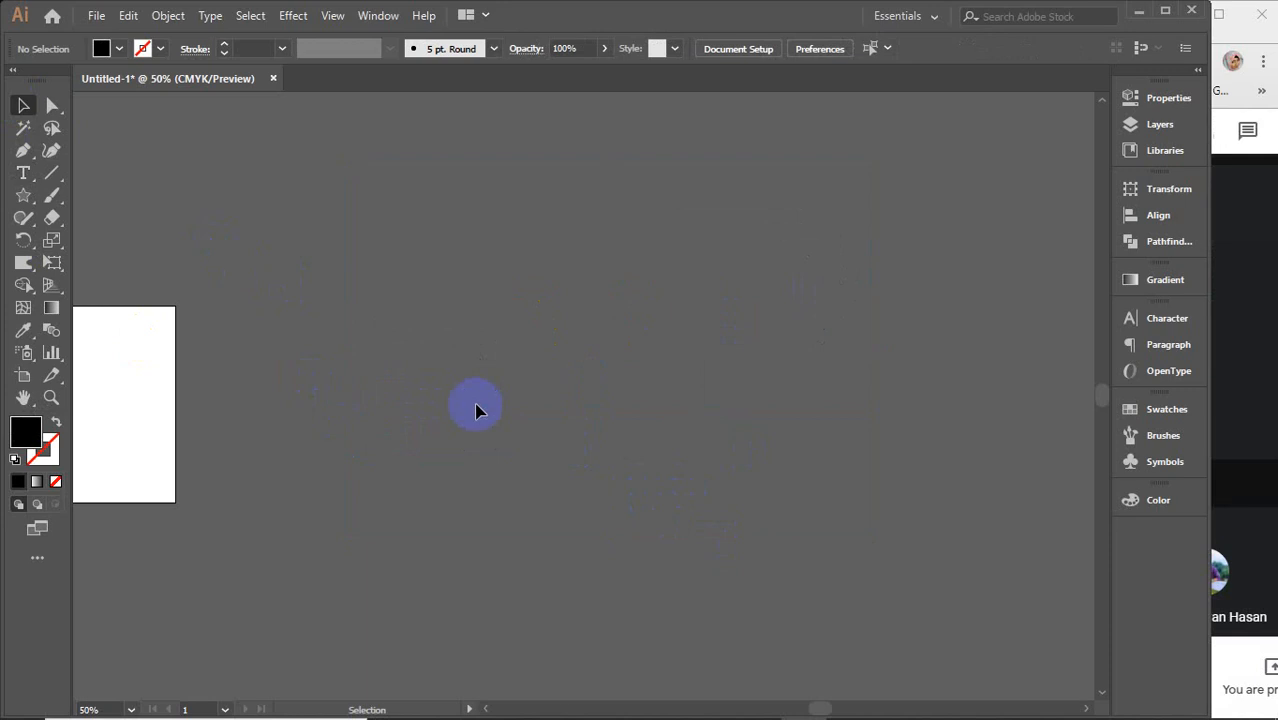
Step: Check the Google Meet window, return to Illustrator and show the list of type tools
{"action": "left_click", "coordinate": [1217, 375]}
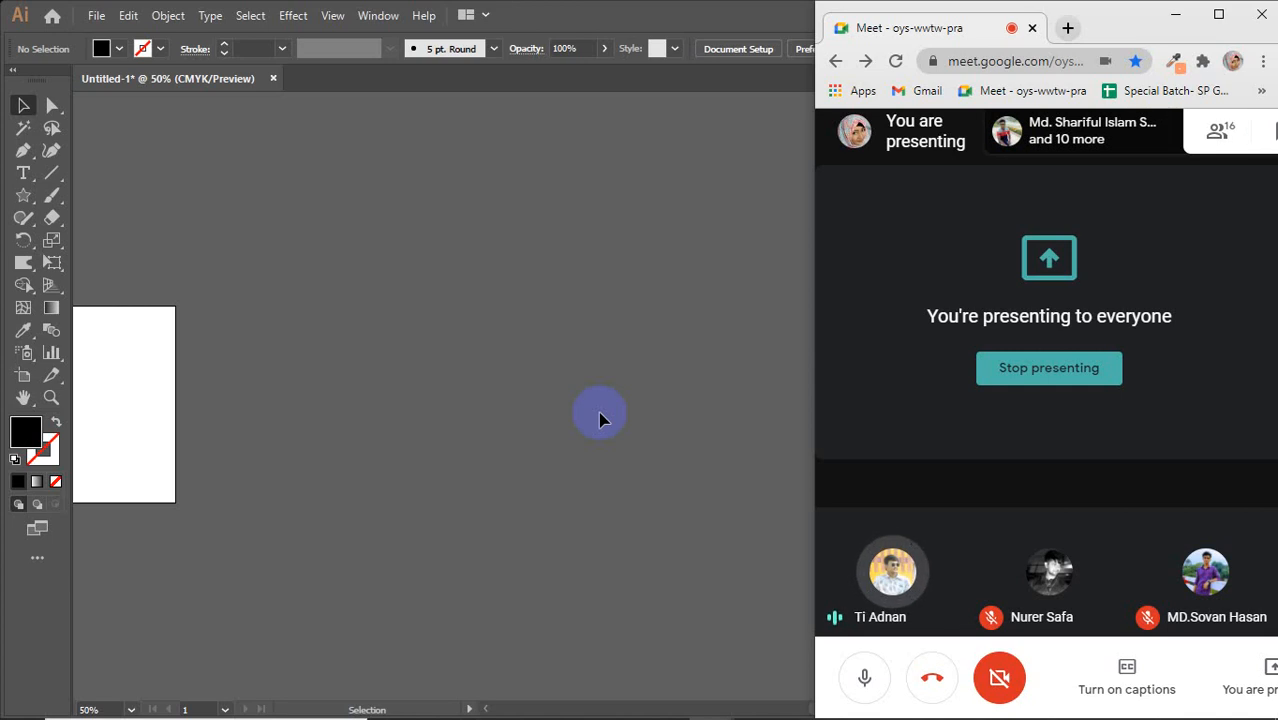
{"action": "left_click", "coordinate": [567, 358]}
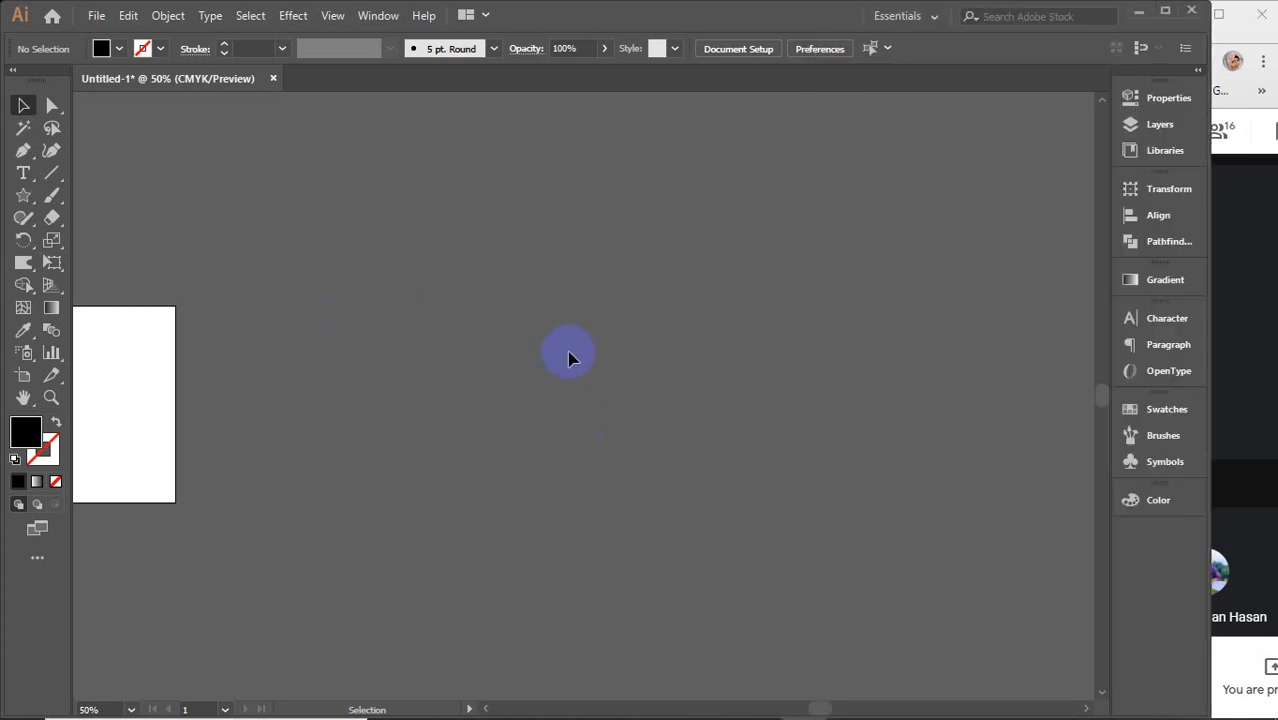
{"action": "left_click", "coordinate": [20, 174]}
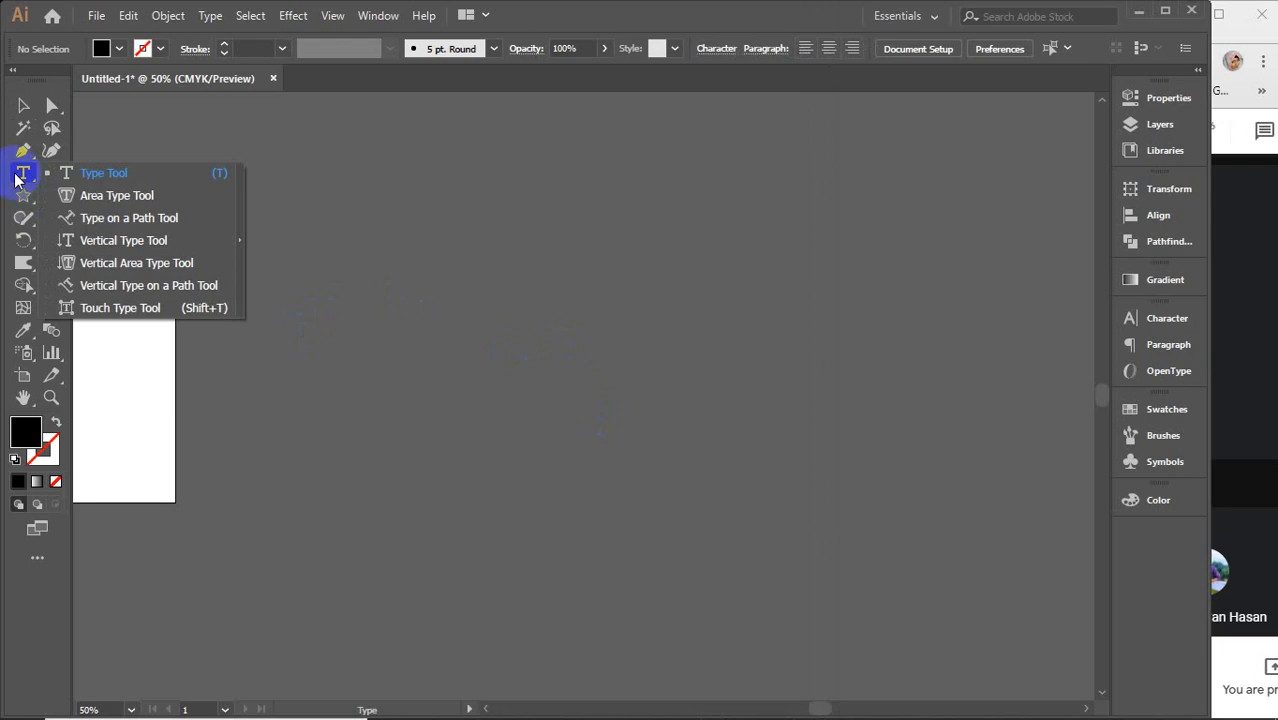
Step: Switch to Chrome and run an image search for "circle text logo maker" in a new tab
{"action": "mouse_move", "coordinate": [616, 714]}
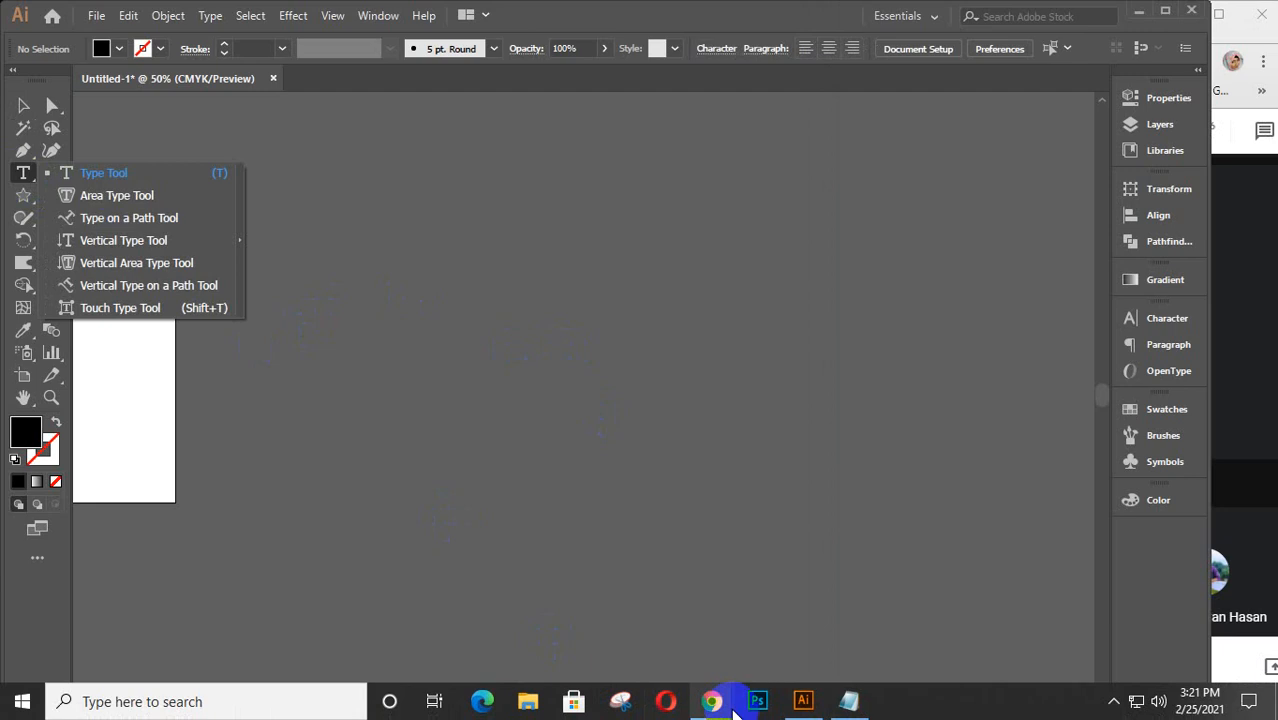
{"action": "mouse_move", "coordinate": [718, 714]}
{"action": "left_click", "coordinate": [601, 630]}
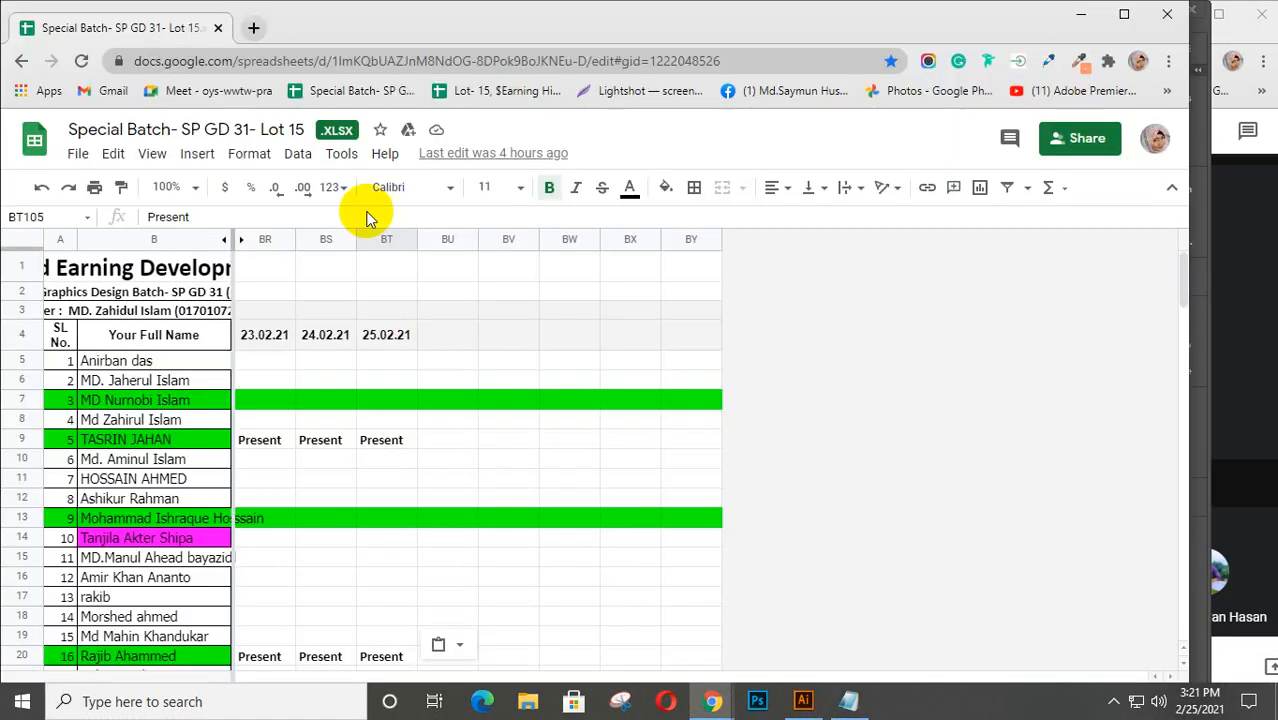
{"action": "left_click", "coordinate": [253, 27]}
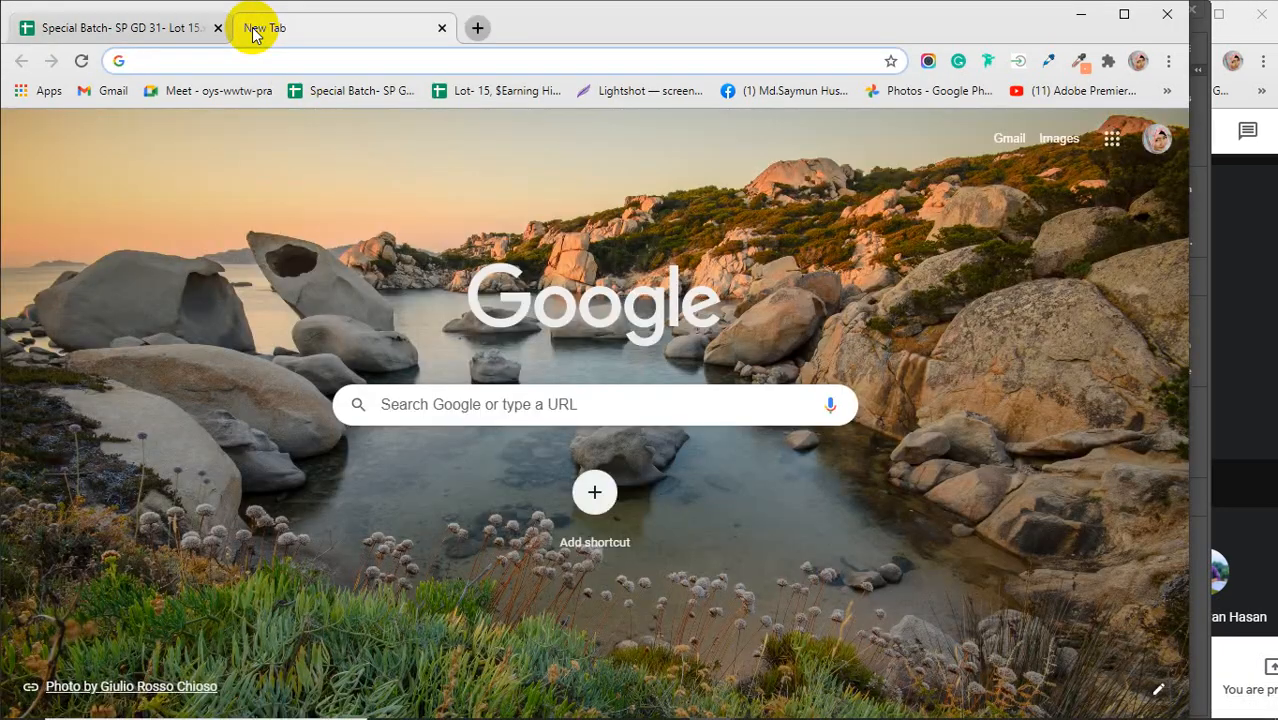
{"action": "type", "text": "c"}
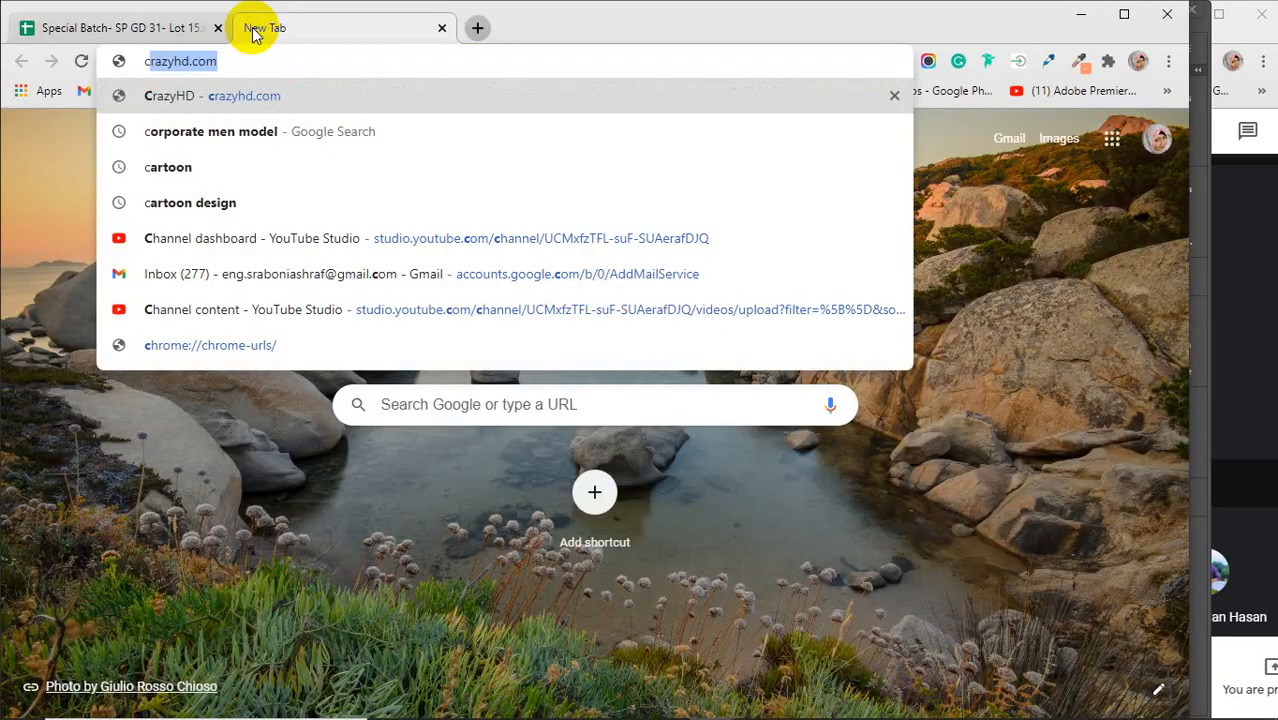
{"action": "type", "text": "ircl"}
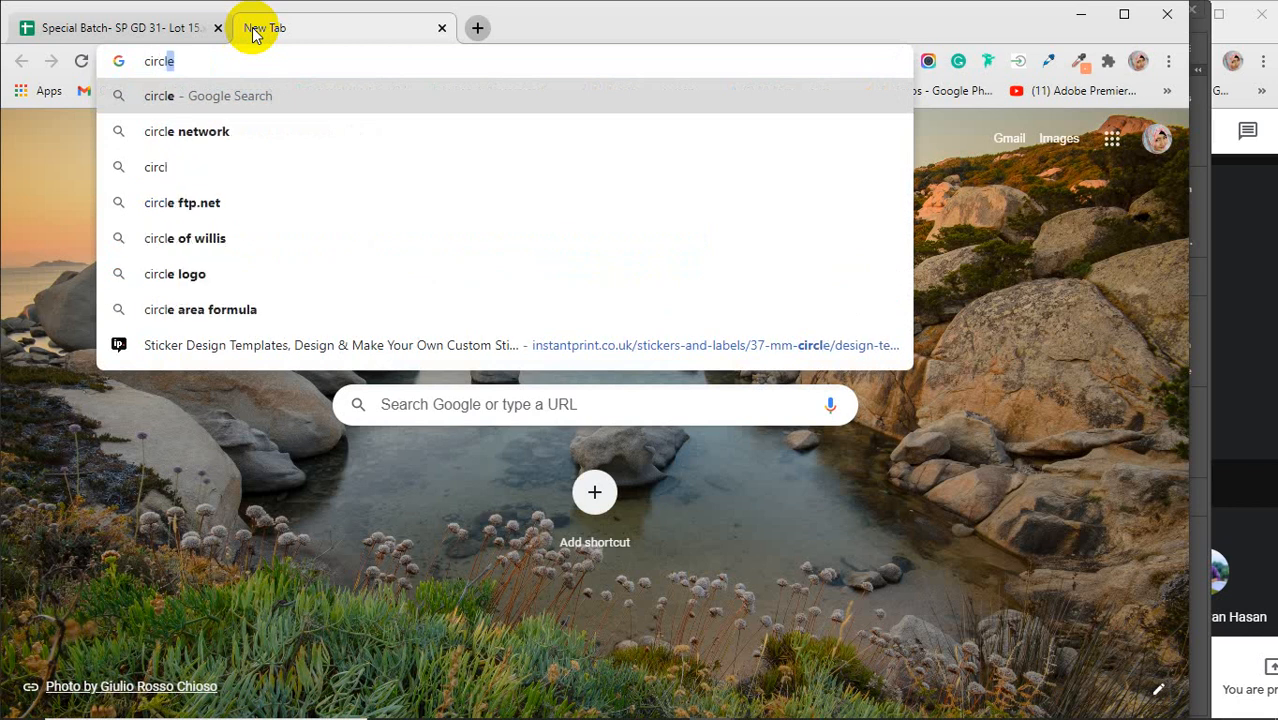
{"action": "type", "text": "e text "}
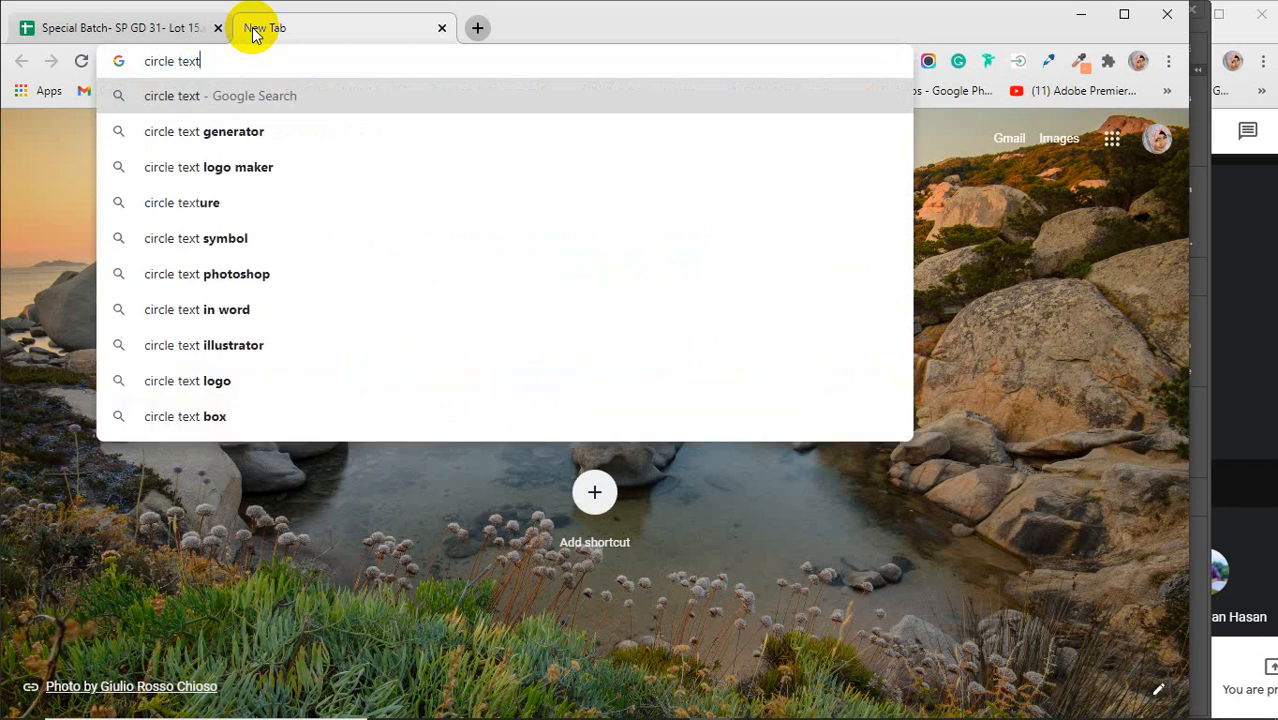
{"action": "type", "text": "logo"}
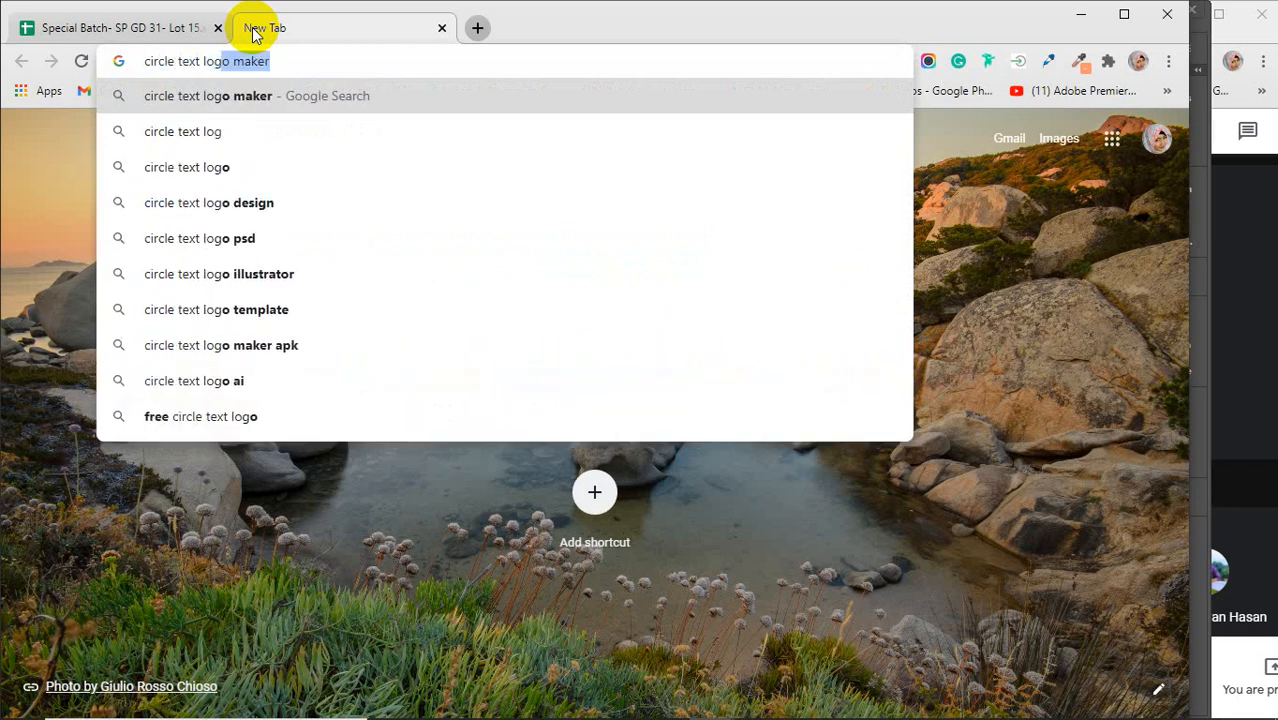
{"action": "key", "text": "Return"}
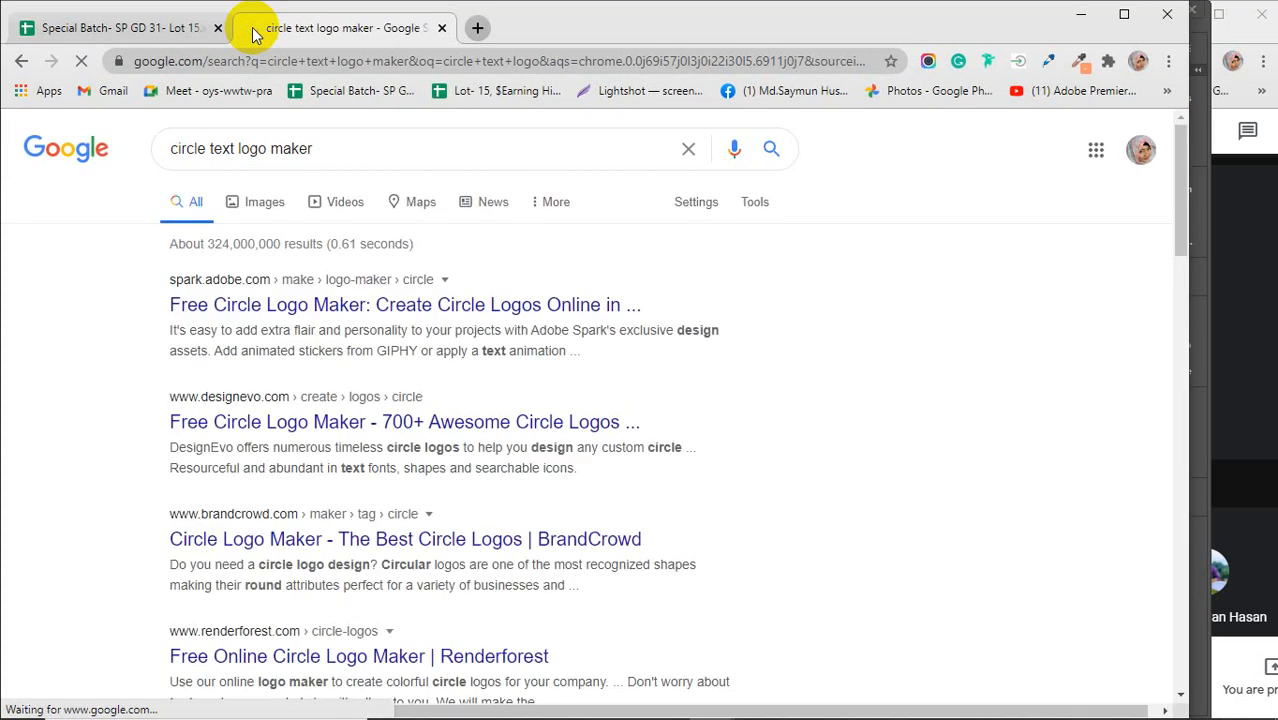
{"action": "left_click", "coordinate": [284, 205]}
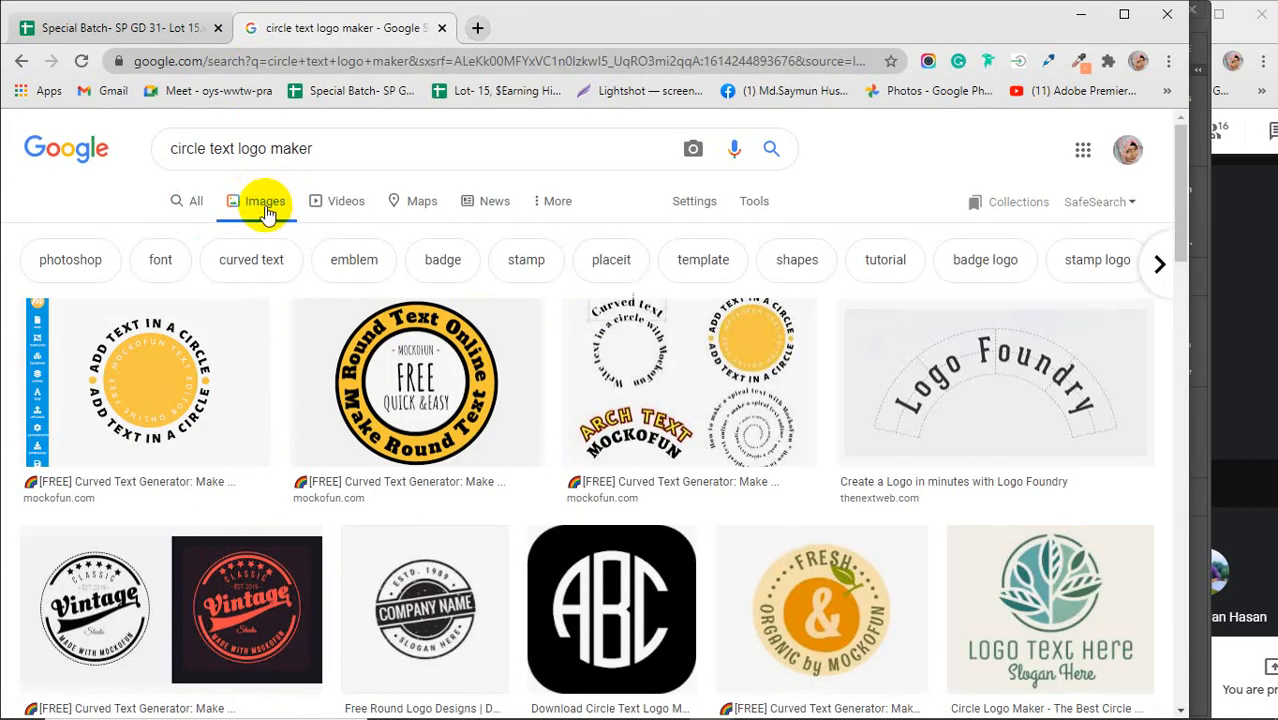
Step: Examine the round-text logo examples from MockoFUN, Photoshop Supply and DesignEvo in the image results, then return to Illustrator
{"action": "left_click", "coordinate": [390, 370]}
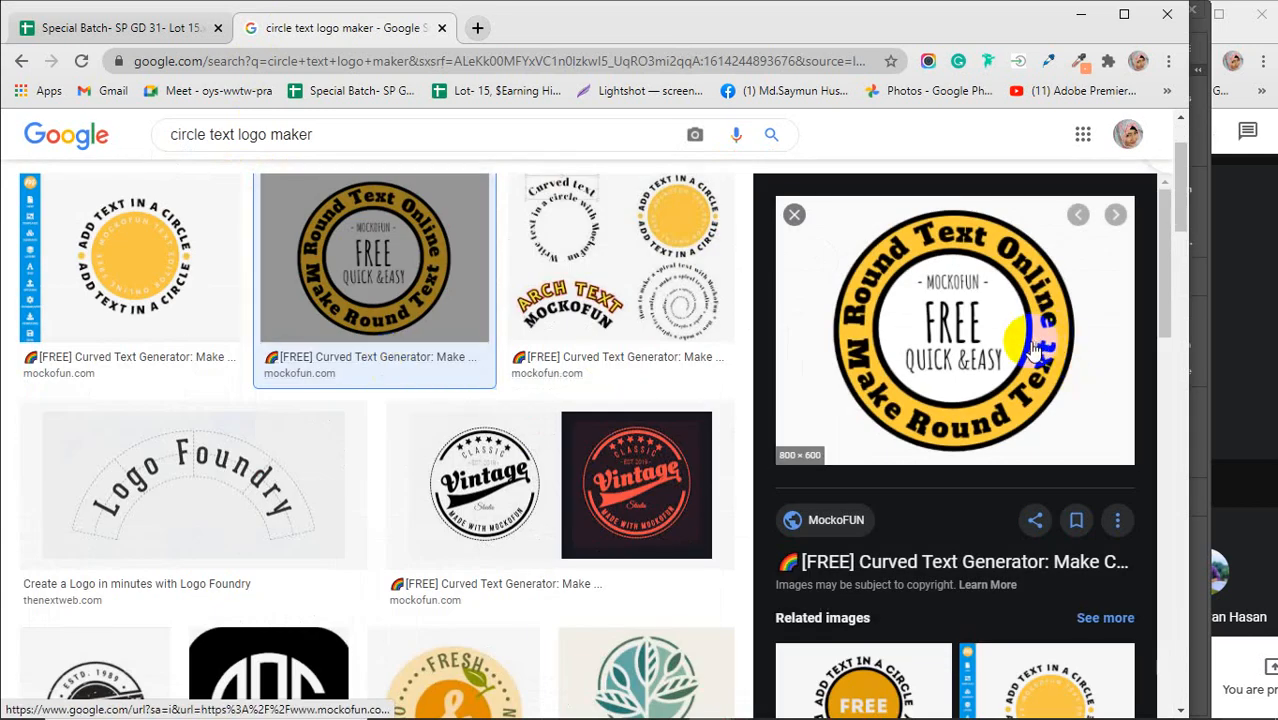
{"action": "scroll", "coordinate": [1035, 350], "scroll_direction": "down", "scroll_amount": 2}
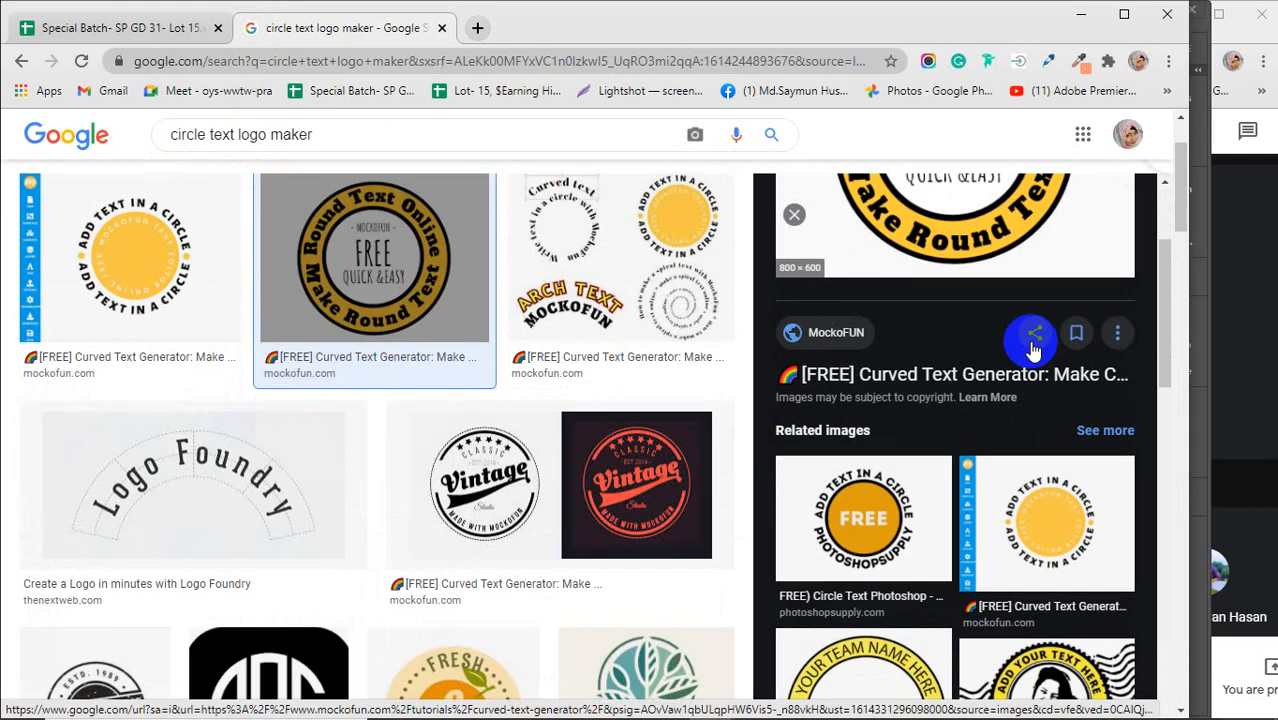
{"action": "scroll", "coordinate": [1035, 350], "scroll_direction": "down", "scroll_amount": 2}
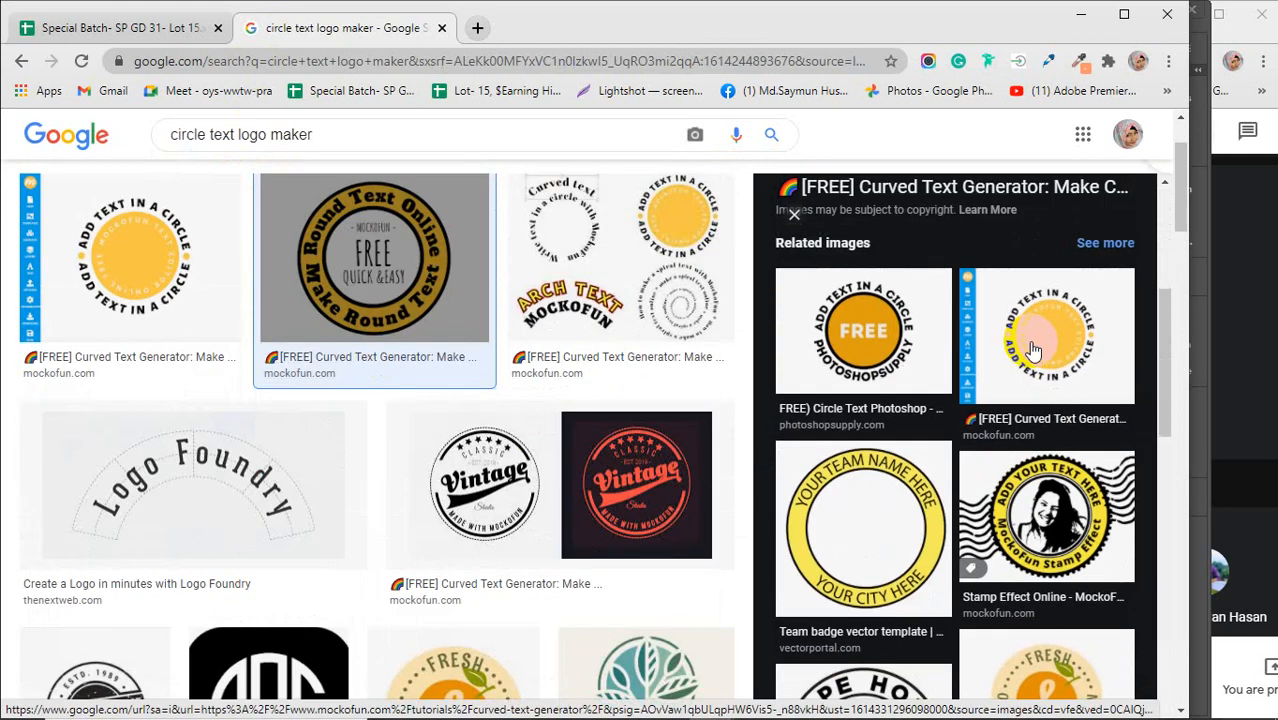
{"action": "left_click", "coordinate": [866, 344]}
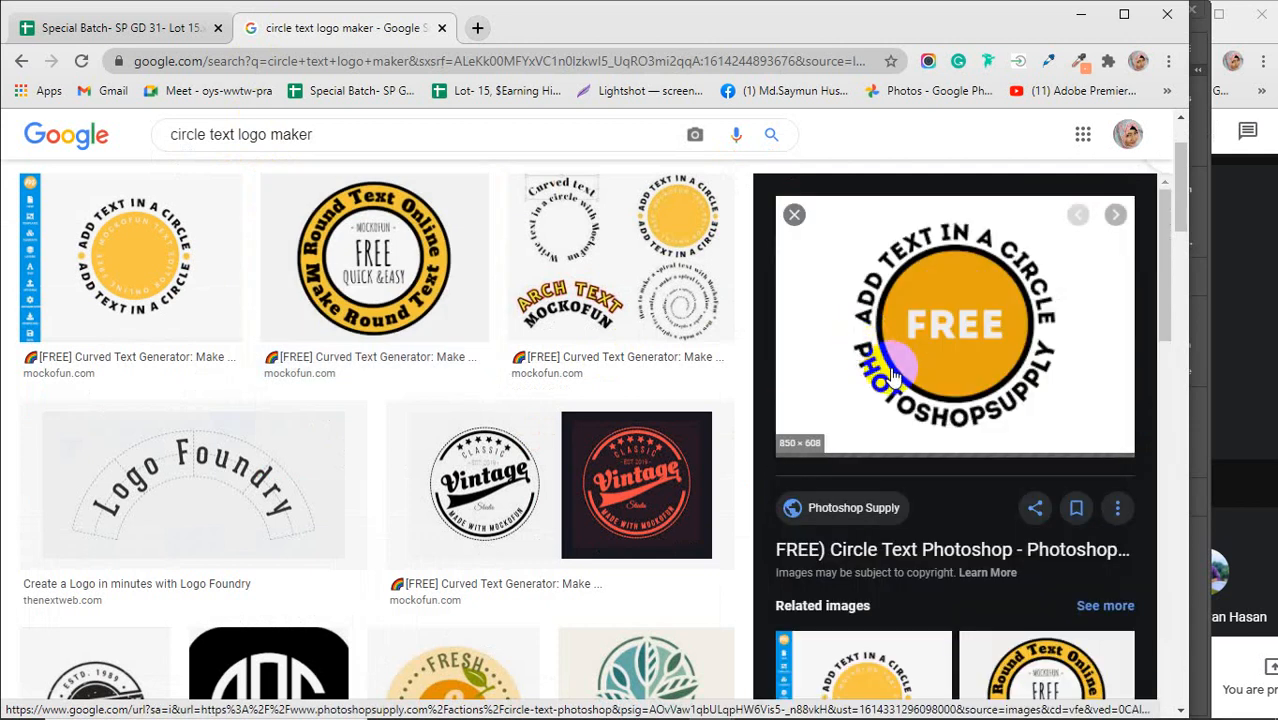
{"action": "scroll", "coordinate": [555, 380], "scroll_direction": "down", "scroll_amount": 3}
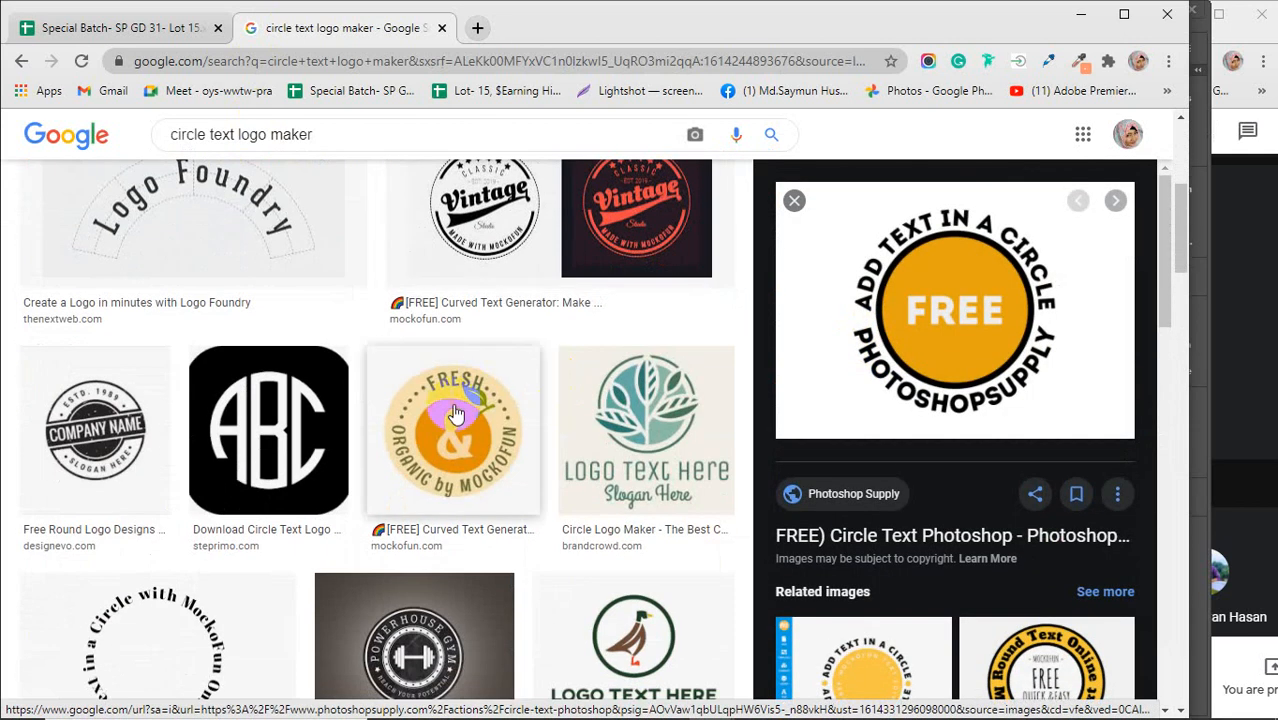
{"action": "left_click", "coordinate": [446, 420]}
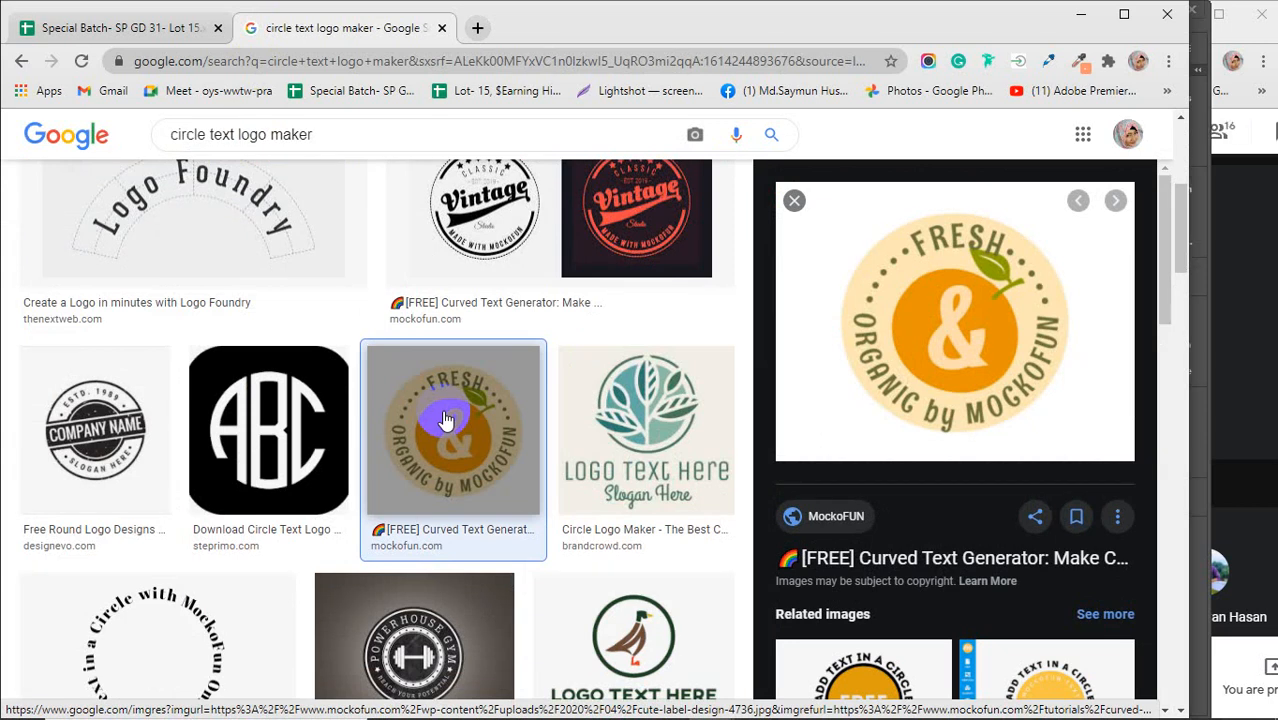
{"action": "left_click", "coordinate": [40, 421]}
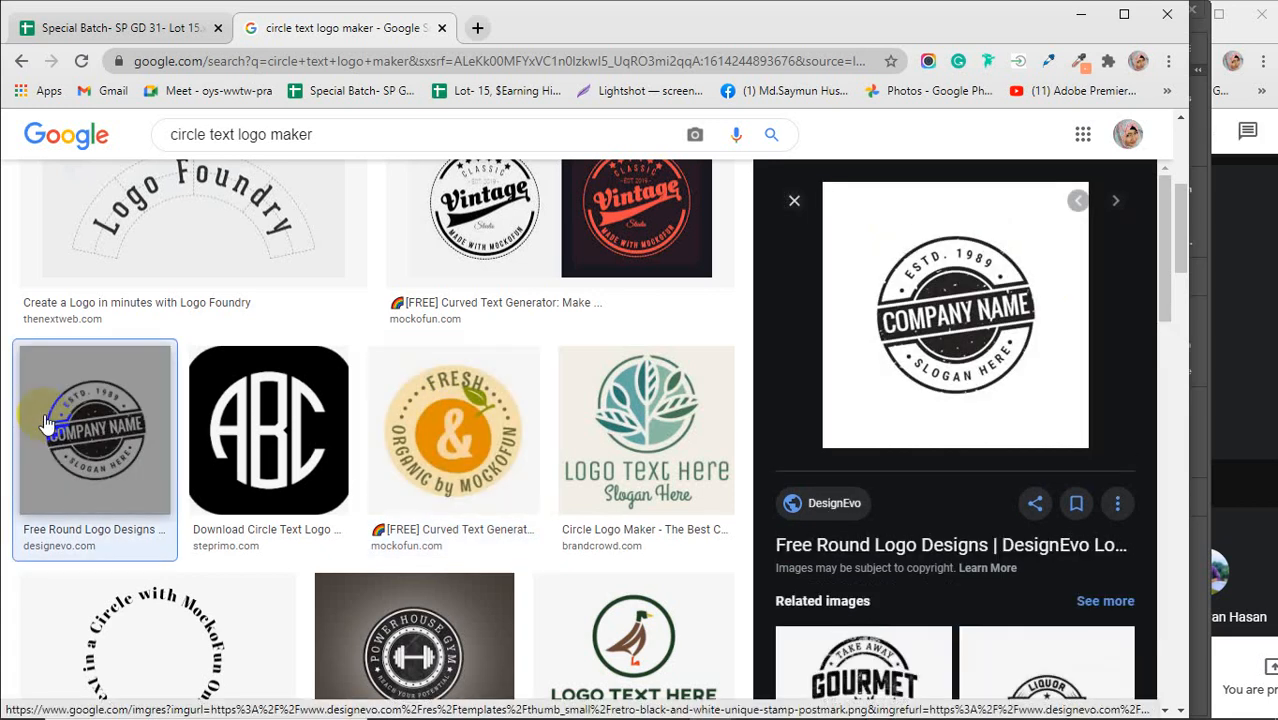
{"action": "left_click", "coordinate": [1083, 14]}
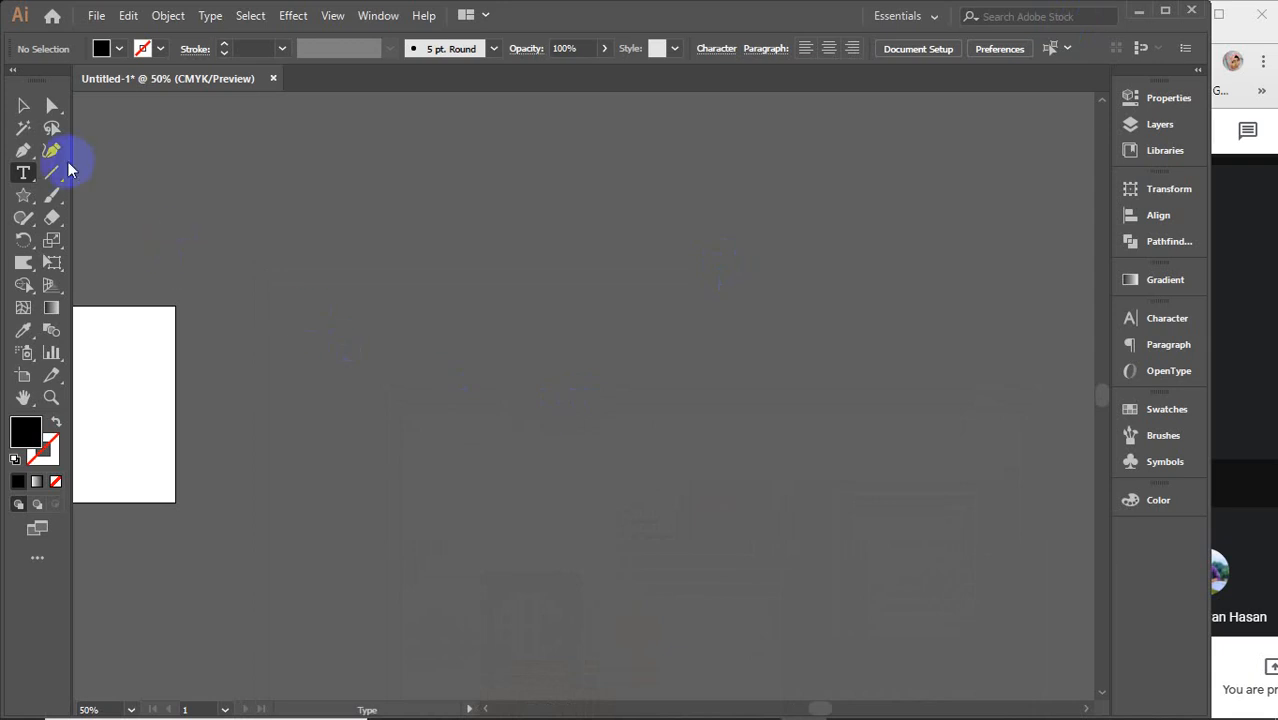
Step: Draw a black-filled circle with the Ellipse tool on the empty canvas beside the artboard
{"action": "left_click_drag", "start_coordinate": [23, 195], "coordinate": [116, 240]}
{"action": "key", "text": "ctrl+equal"}
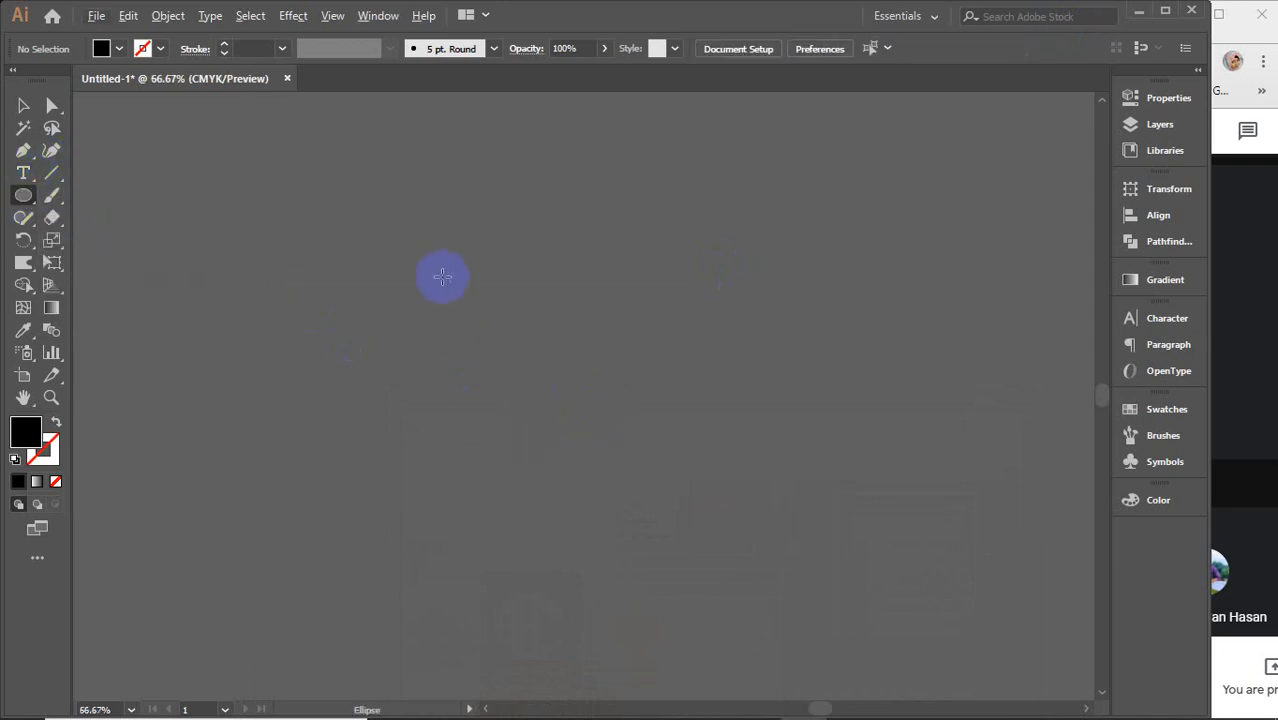
{"action": "left_click_drag", "start_coordinate": [442, 275], "coordinate": [650, 485]}
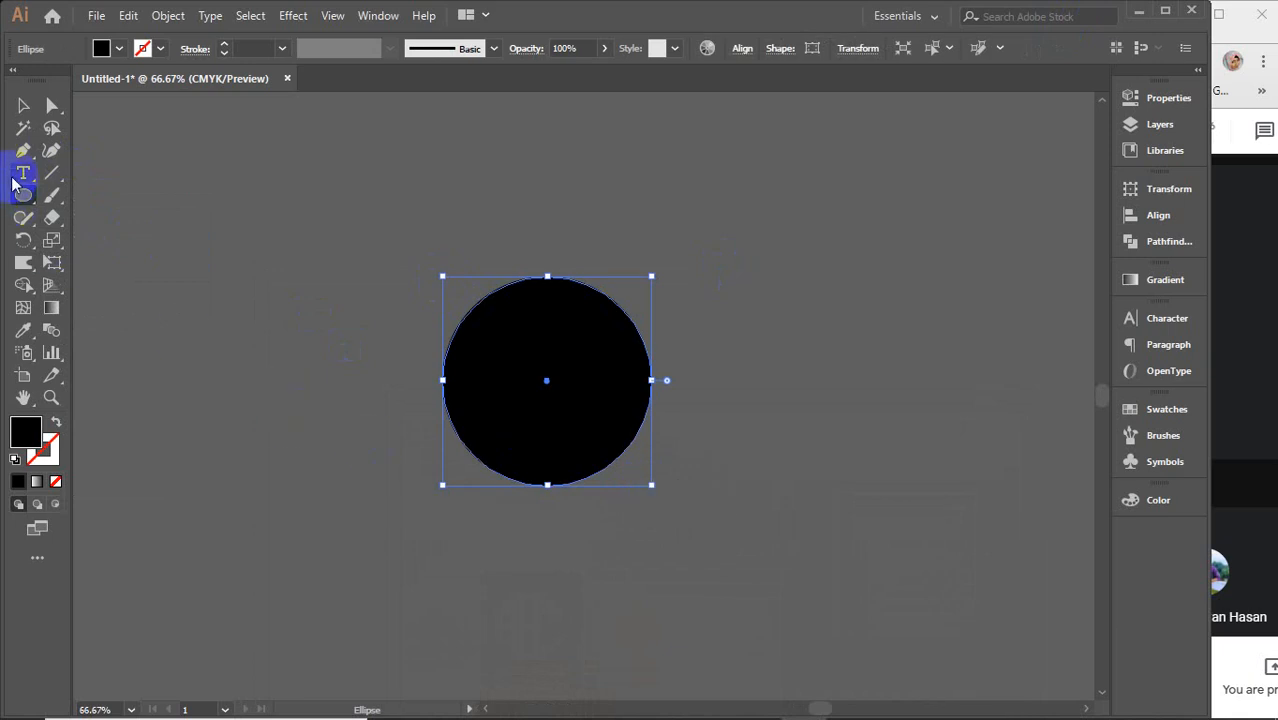
Step: Use the Type on a Path tool on the circle's outline to write LEDP along its curve
{"action": "left_click_drag", "start_coordinate": [24, 173], "coordinate": [123, 218]}
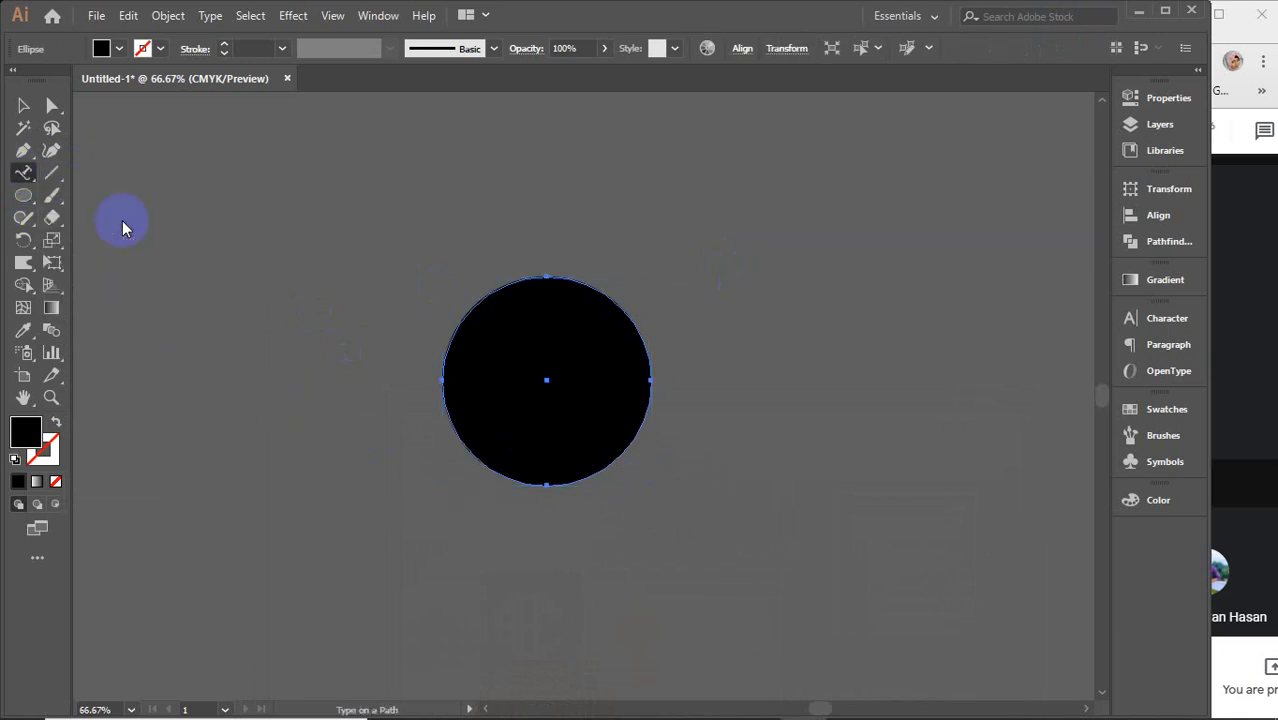
{"action": "left_click", "coordinate": [620, 312]}
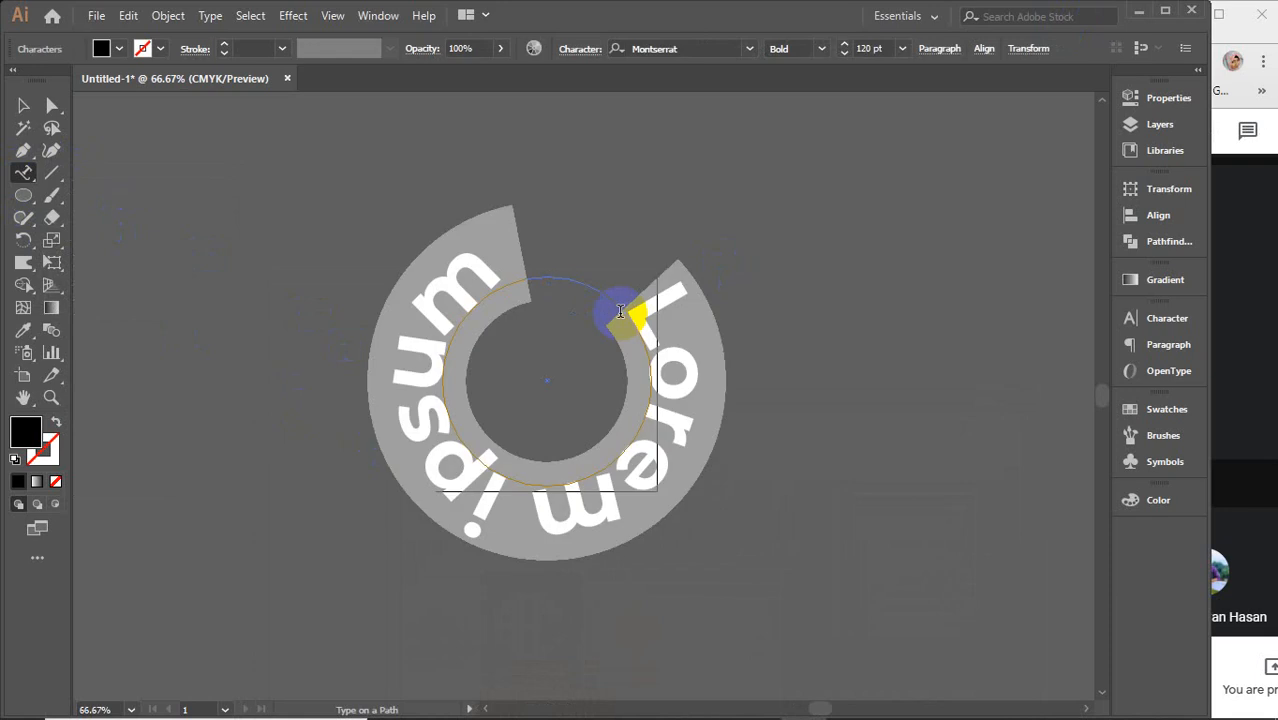
{"action": "type", "text": "LEDP"}
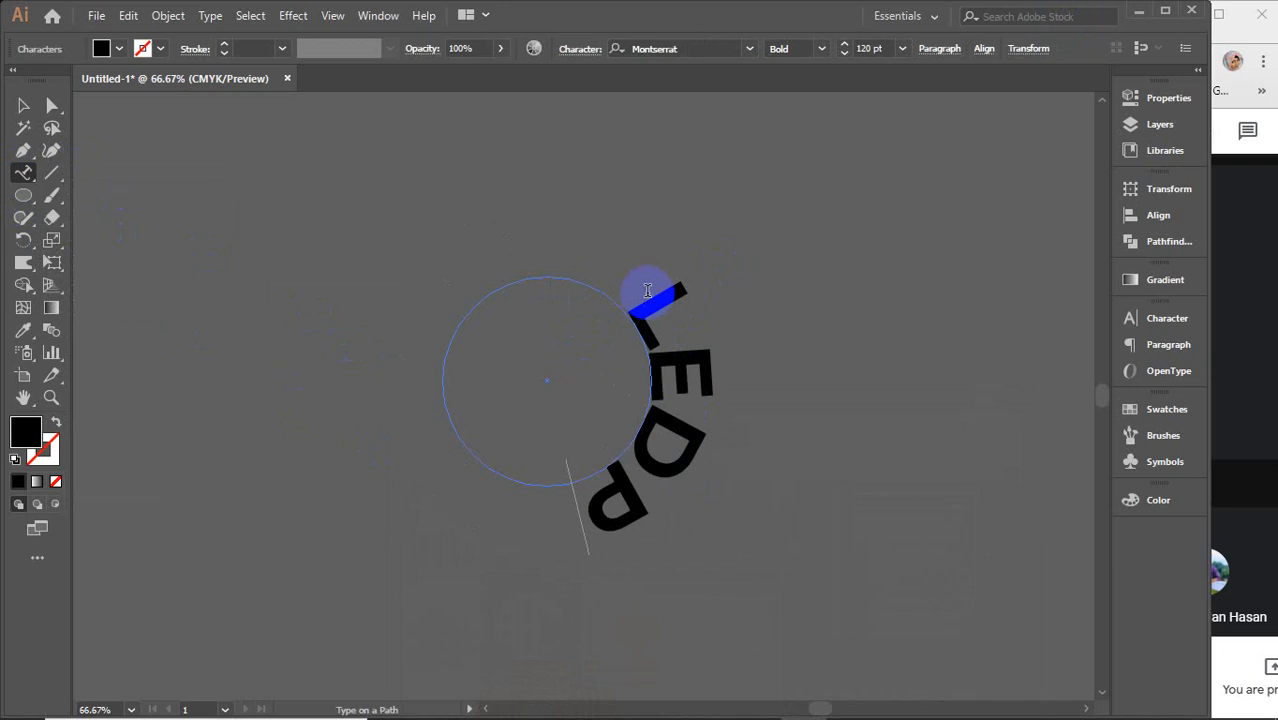
Step: Reduce the font size of the curved LEDP text to 65 pt and deselect it
{"action": "left_click_drag", "start_coordinate": [599, 513], "coordinate": [648, 290]}
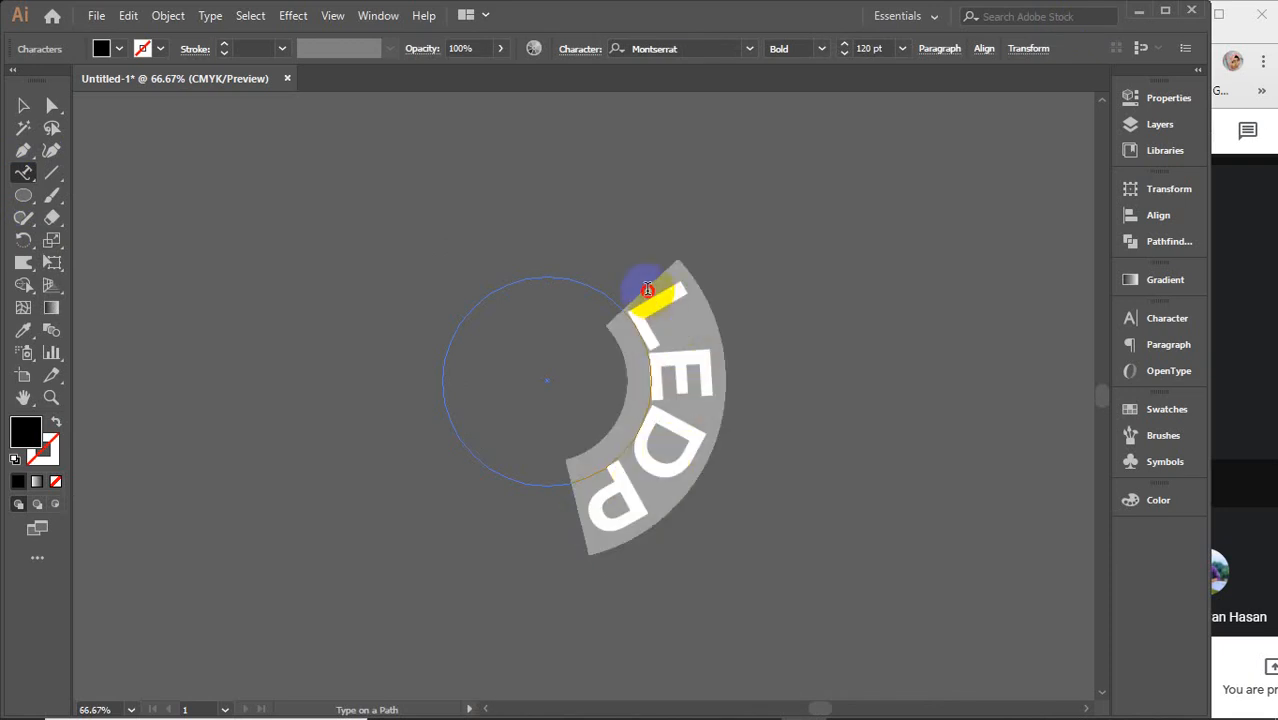
{"action": "left_click", "coordinate": [876, 47]}
{"action": "scroll", "coordinate": [876, 47], "scroll_direction": "down", "scroll_amount": 5}
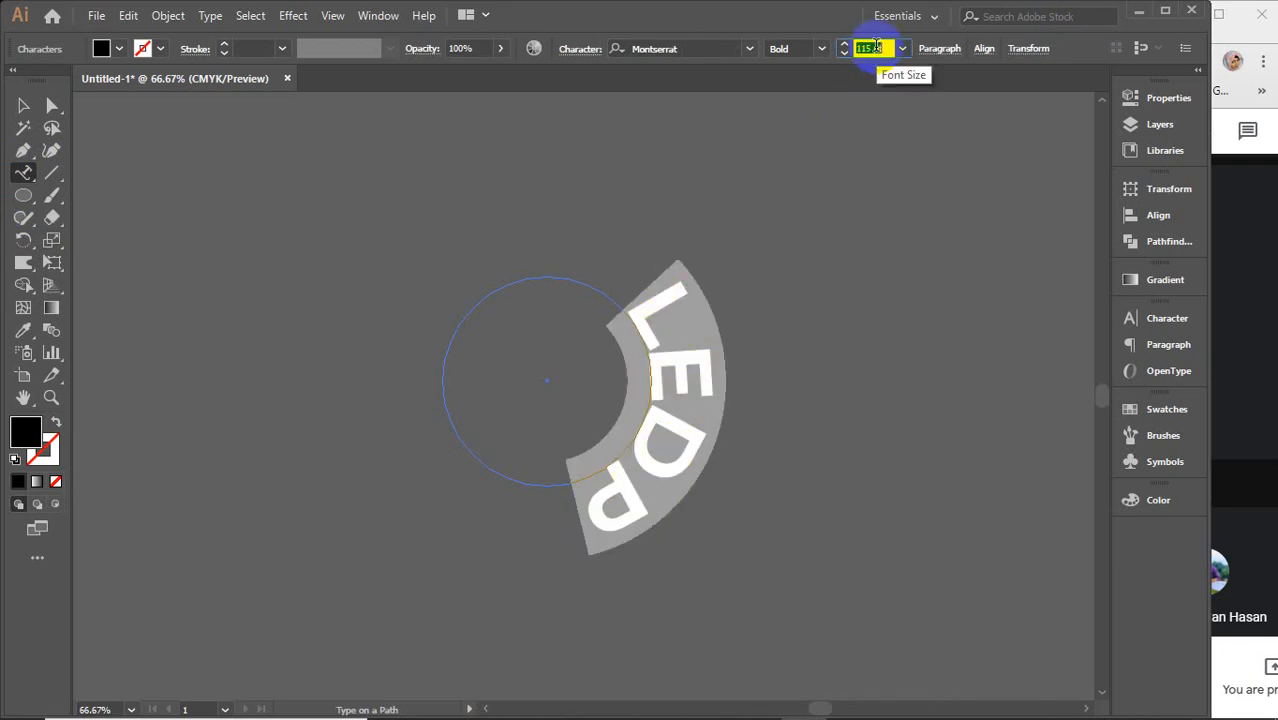
{"action": "scroll", "coordinate": [876, 47], "scroll_direction": "down", "scroll_amount": 20}
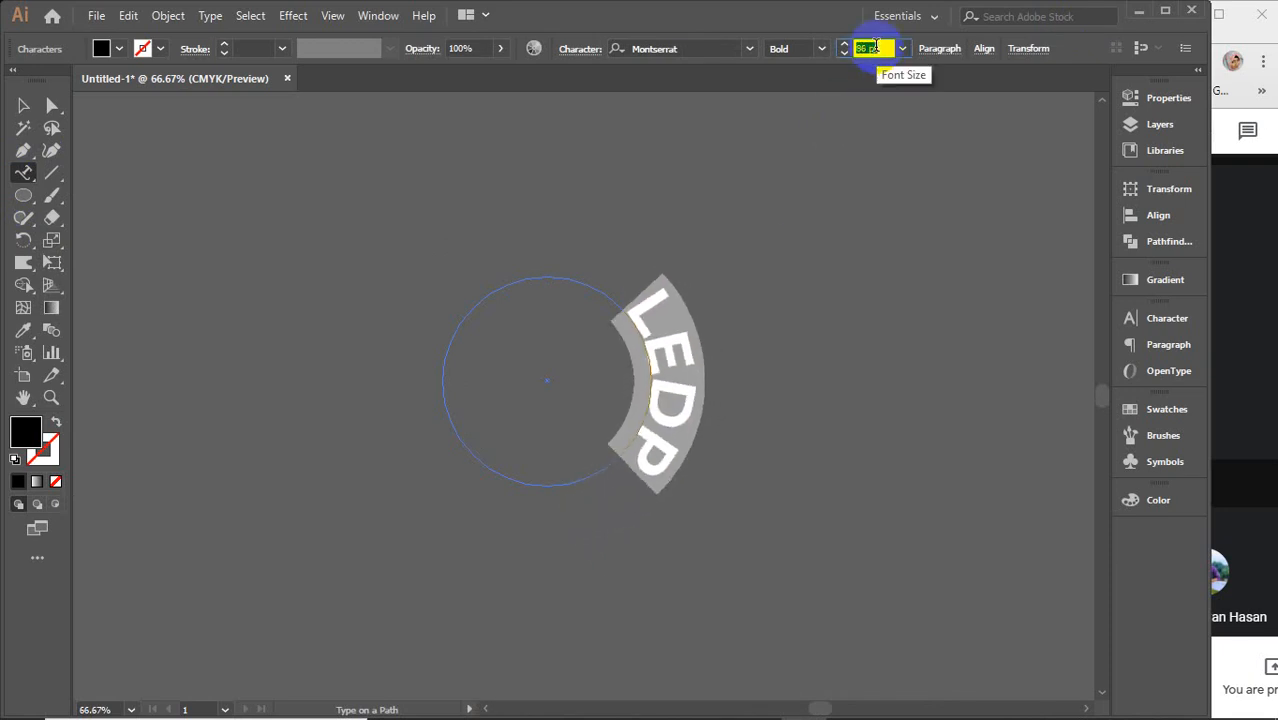
{"action": "scroll", "coordinate": [876, 47], "scroll_direction": "down", "scroll_amount": 20}
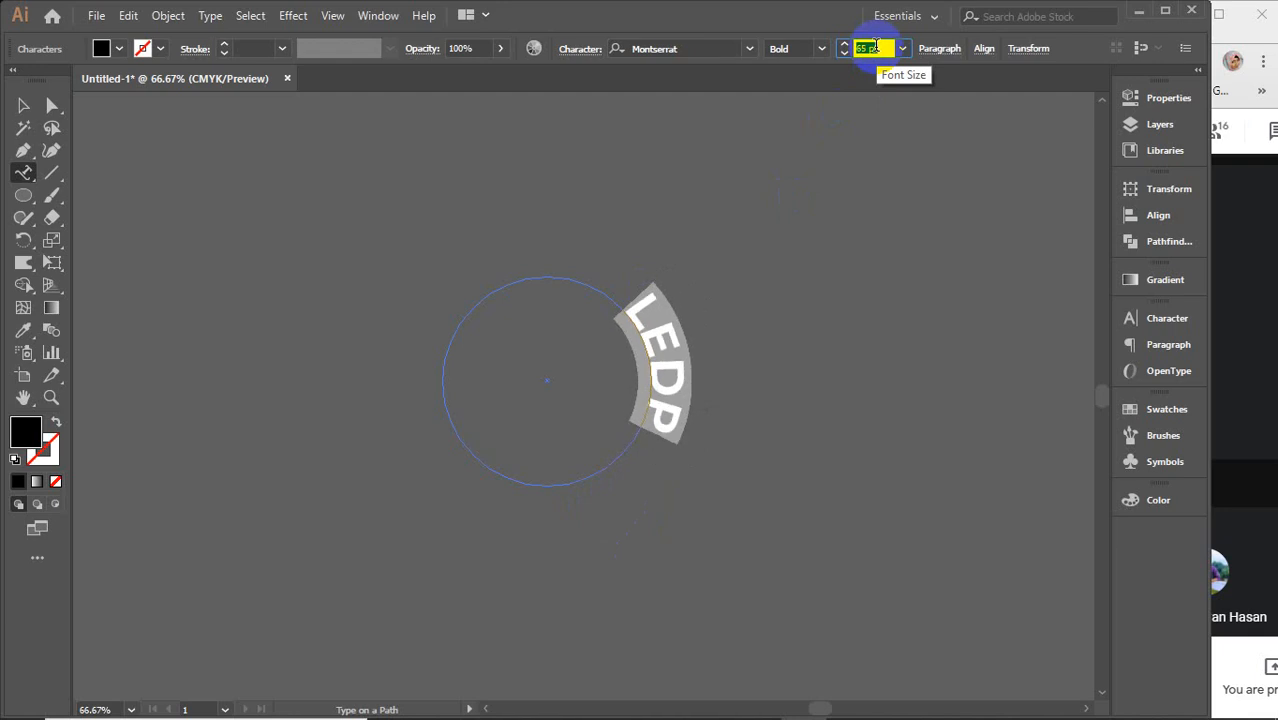
{"action": "left_click", "coordinate": [23, 105]}
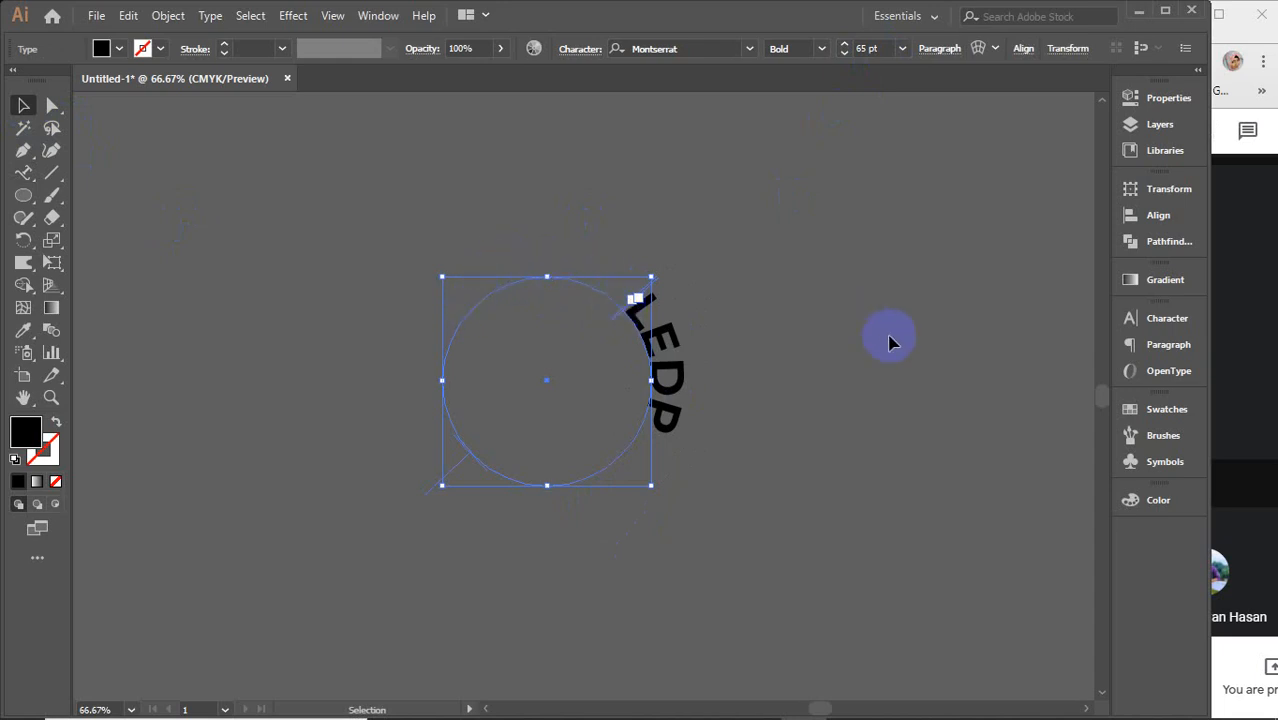
{"action": "left_click", "coordinate": [862, 416]}
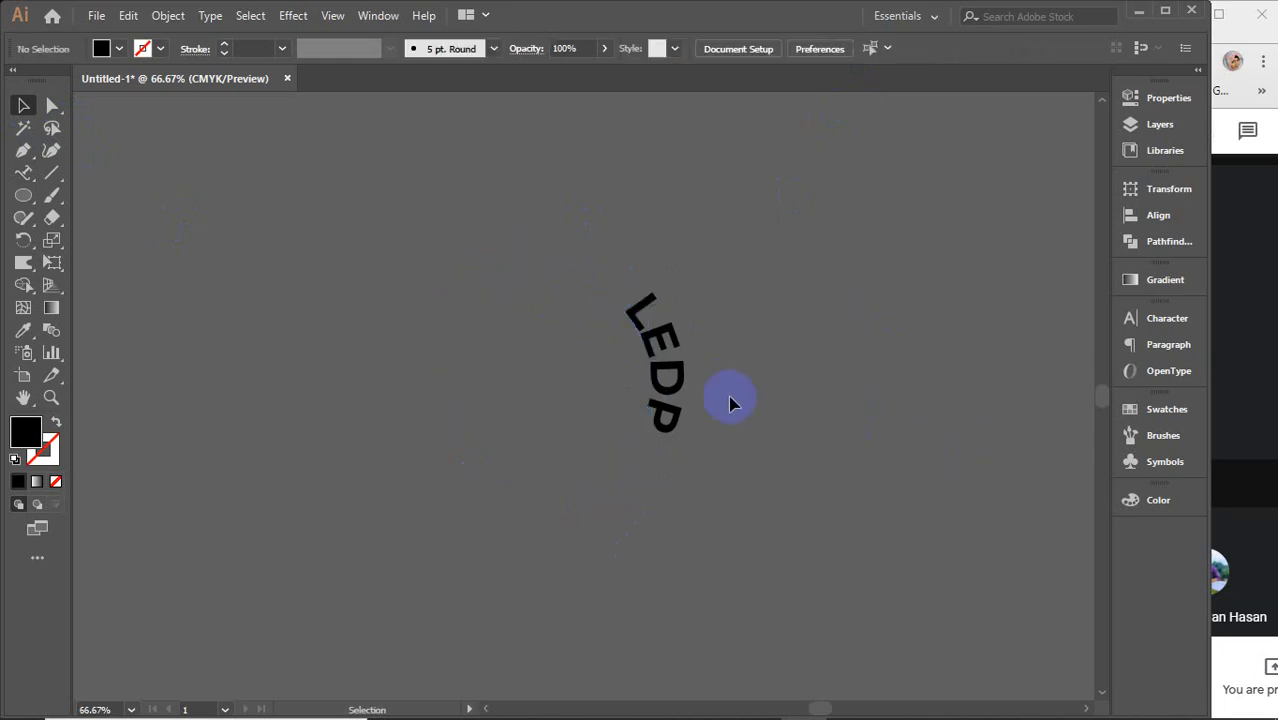
Step: Review the effect choices in the Type on a Path Options for LEDP with Preview on, keep Rainbow, and close the dialog
{"action": "left_click", "coordinate": [666, 376]}
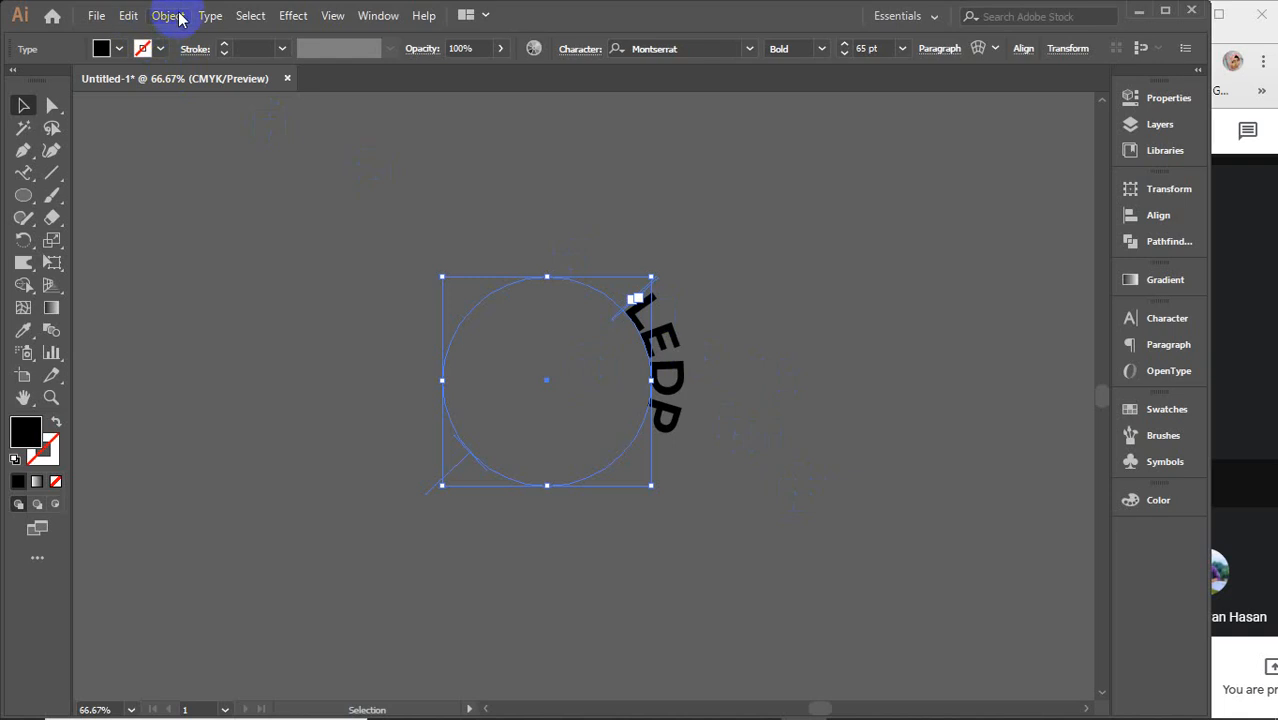
{"action": "left_click", "coordinate": [209, 15]}
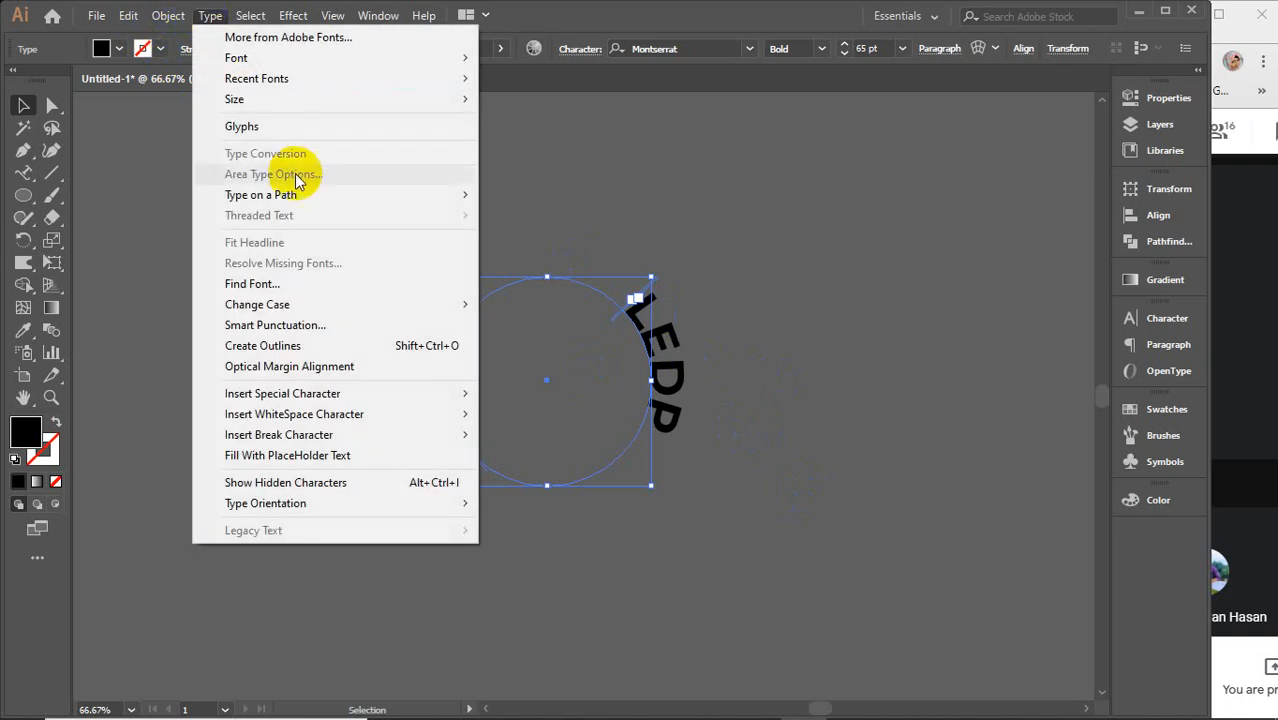
{"action": "mouse_move", "coordinate": [294, 204]}
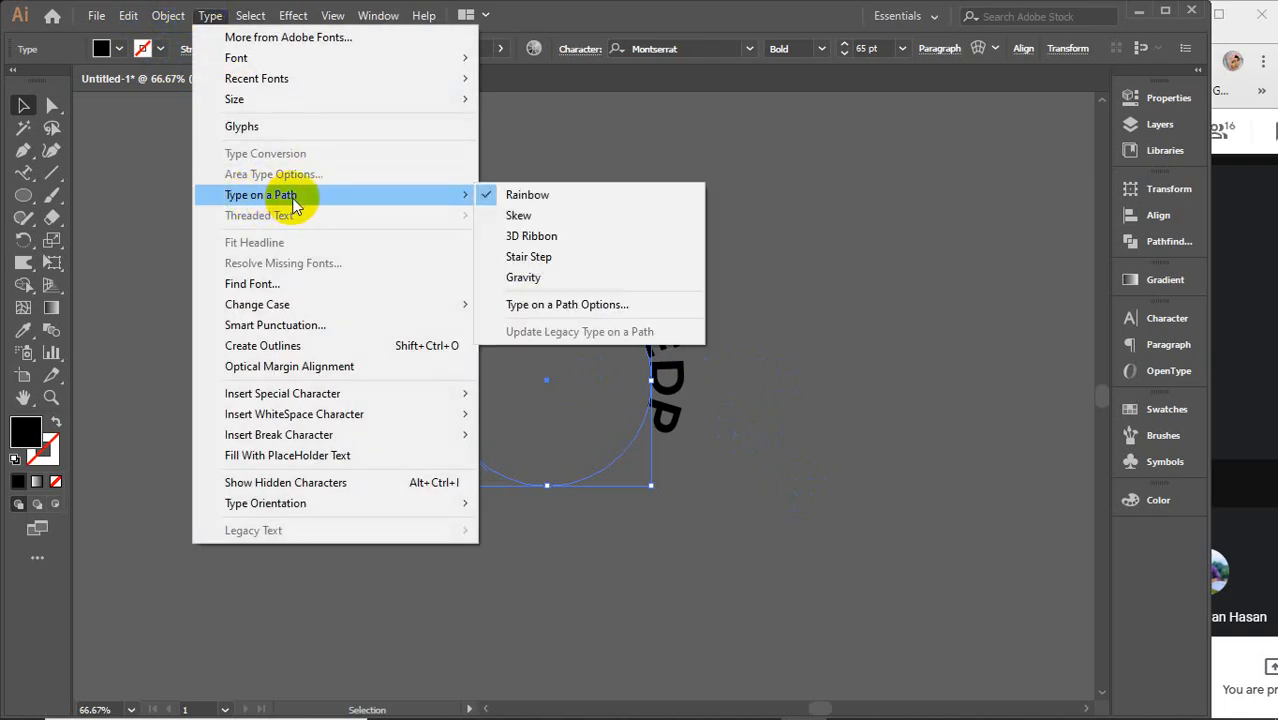
{"action": "left_click", "coordinate": [562, 303]}
{"action": "left_click_drag", "start_coordinate": [1018, 36], "coordinate": [904, 191]}
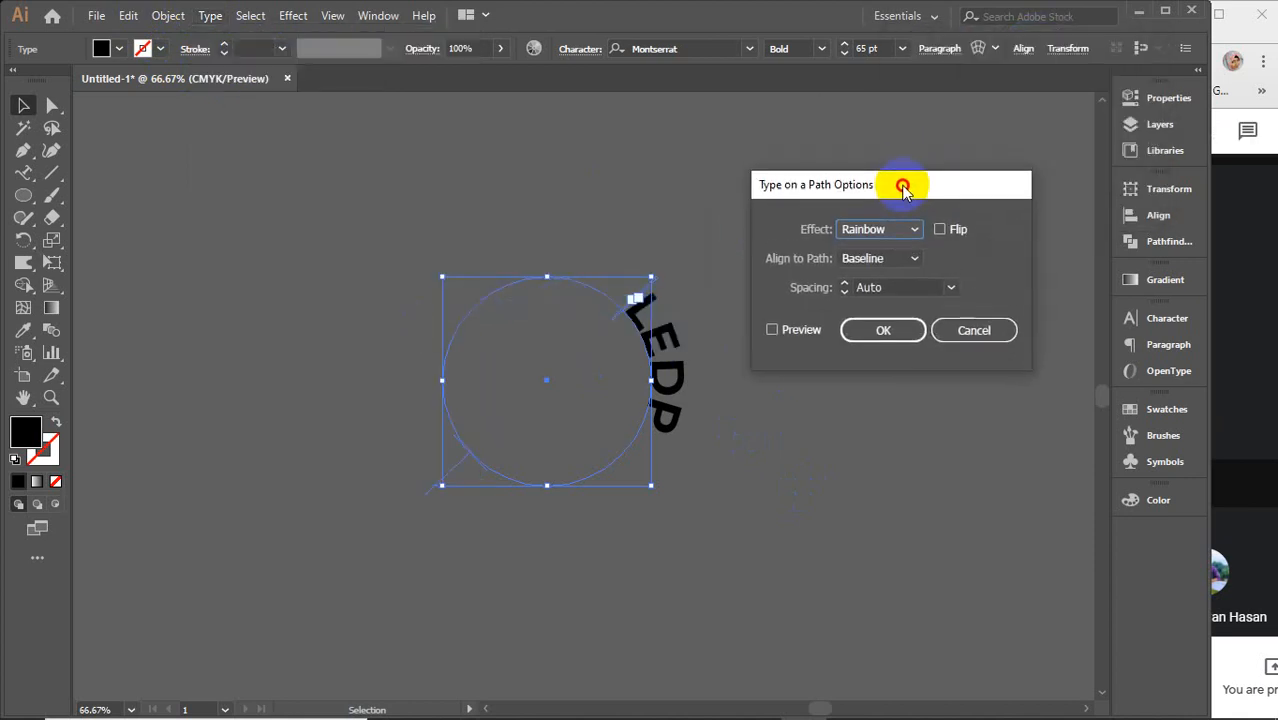
{"action": "left_click", "coordinate": [773, 330]}
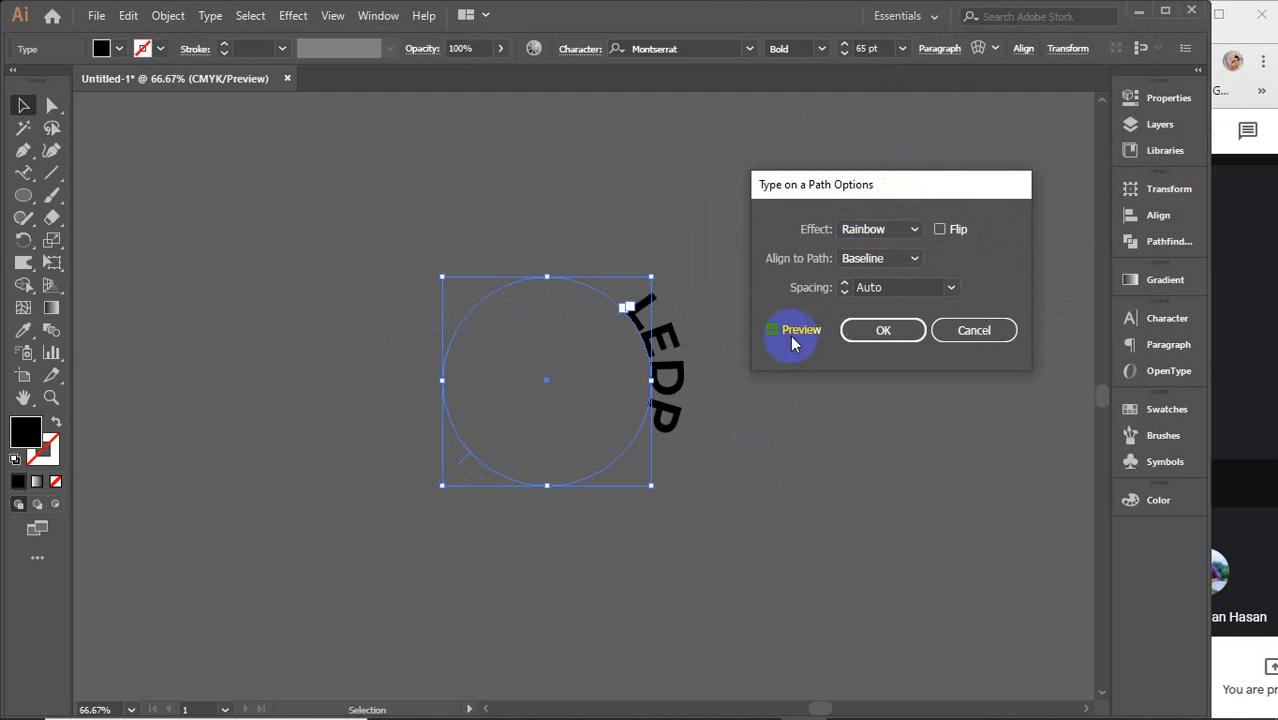
{"action": "left_click", "coordinate": [908, 235]}
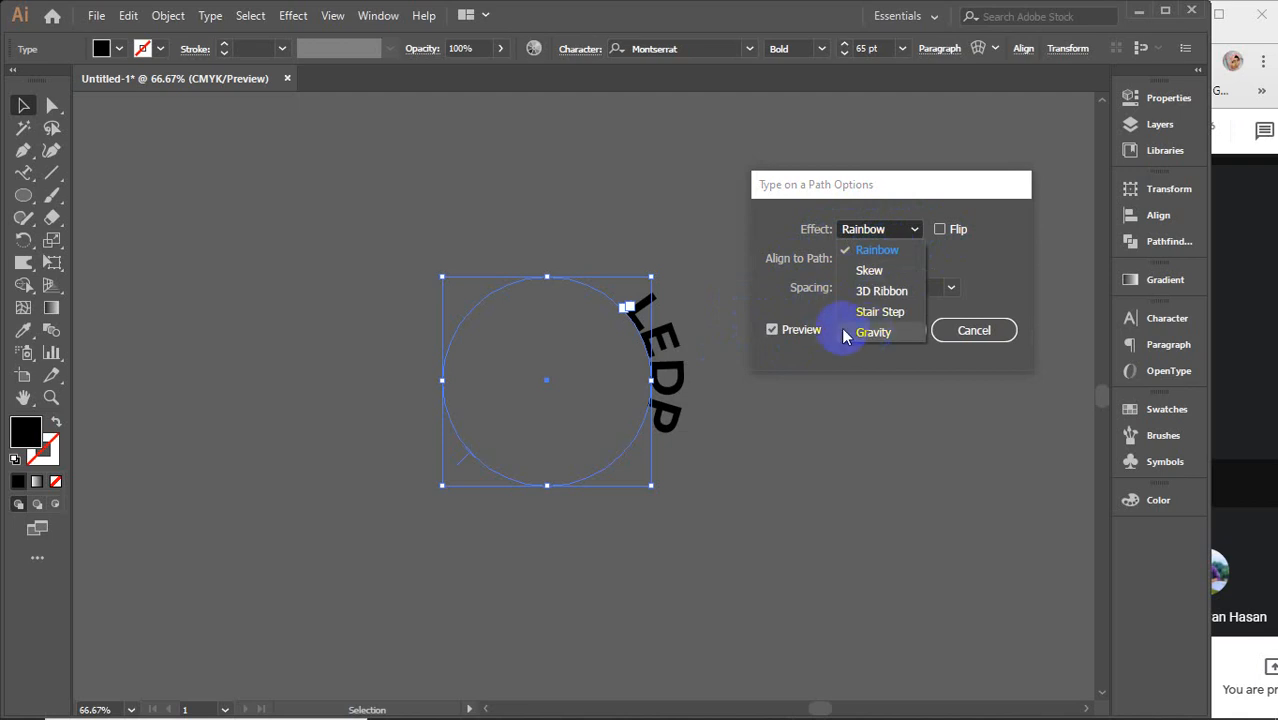
{"action": "left_click", "coordinate": [909, 235]}
{"action": "left_click", "coordinate": [966, 328]}
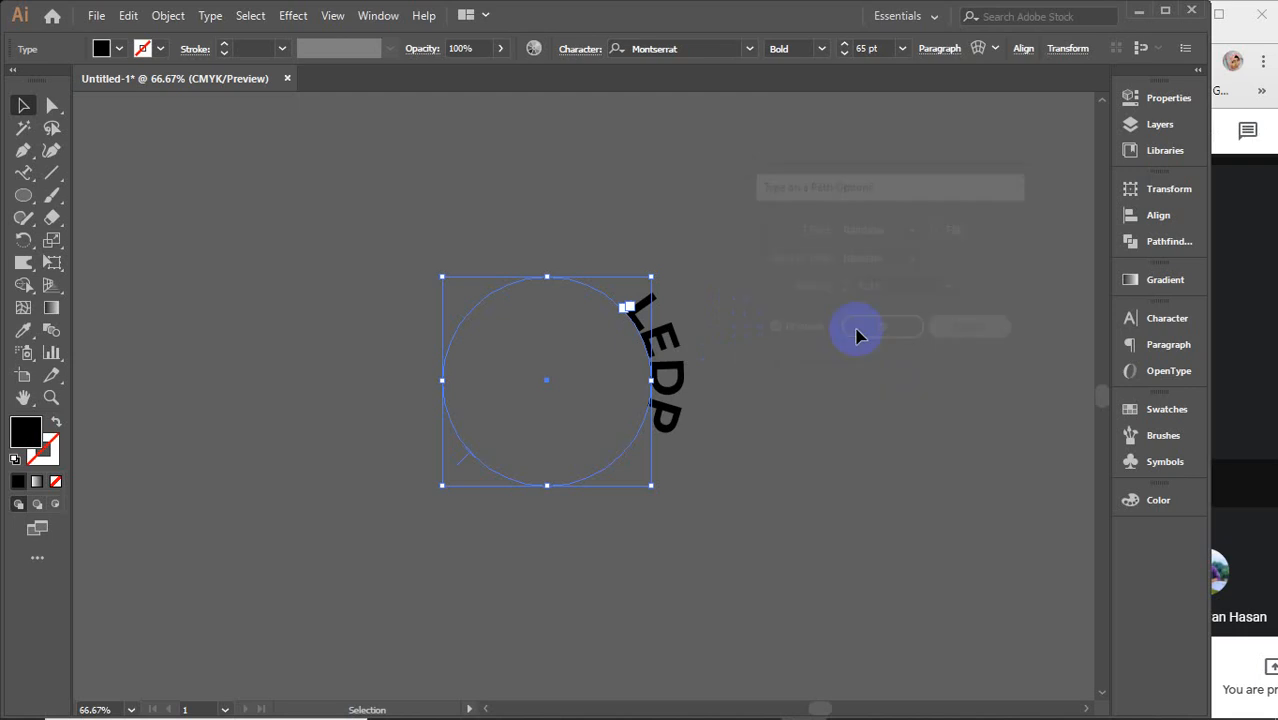
Step: Use the Type on a Path tool to rewrite the curved LEDP text as Learning & Earning Development Project
{"action": "left_click", "coordinate": [26, 174]}
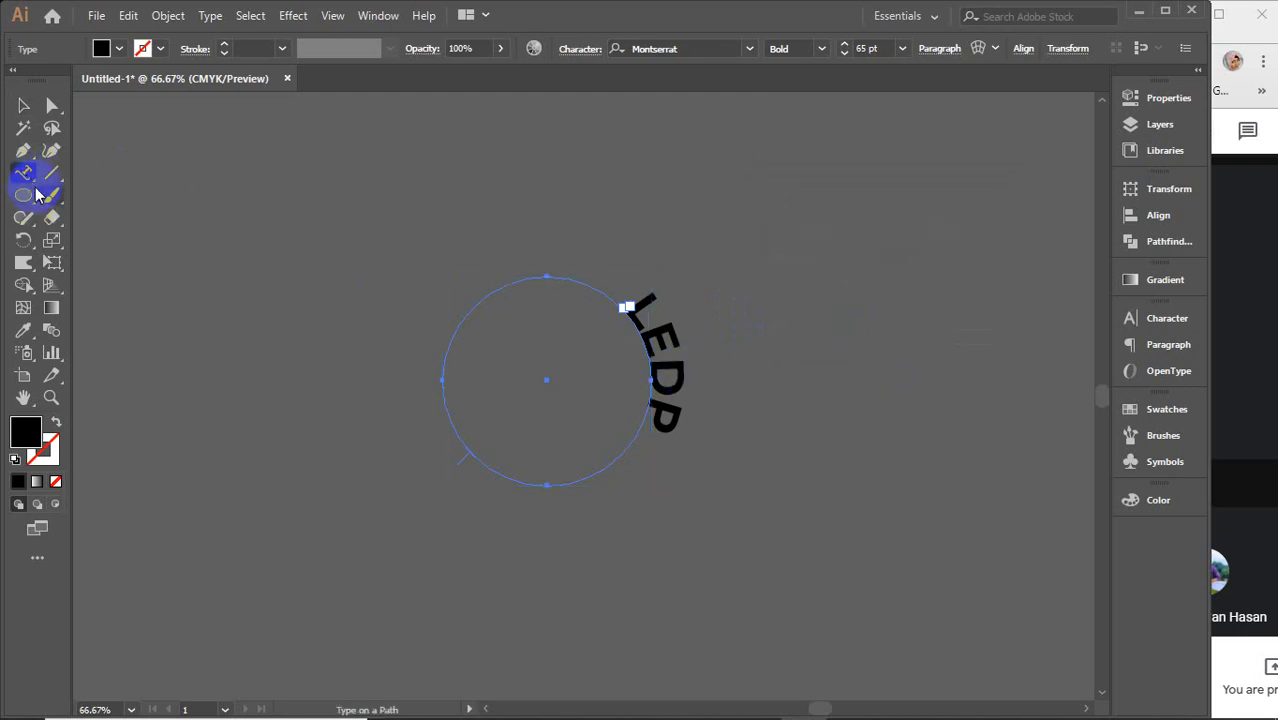
{"action": "left_click_drag", "start_coordinate": [664, 423], "coordinate": [663, 326]}
{"action": "type", "text": "e"}
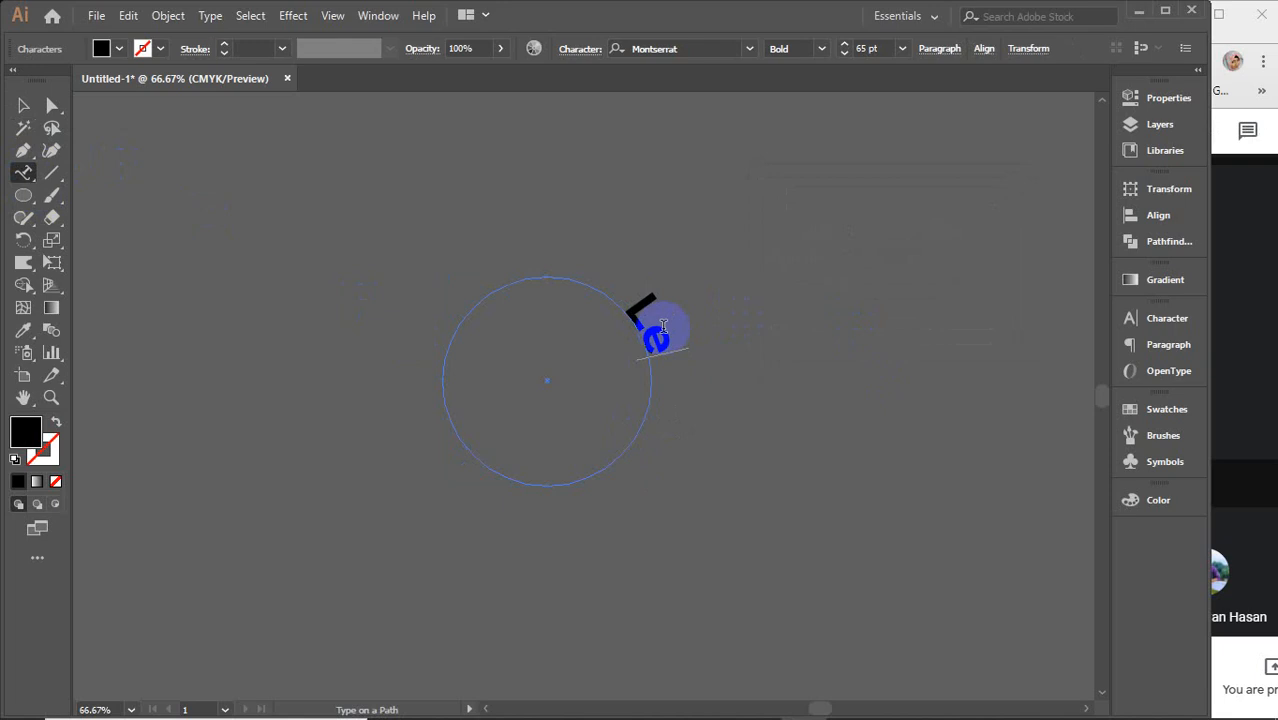
{"action": "type", "text": "arn"}
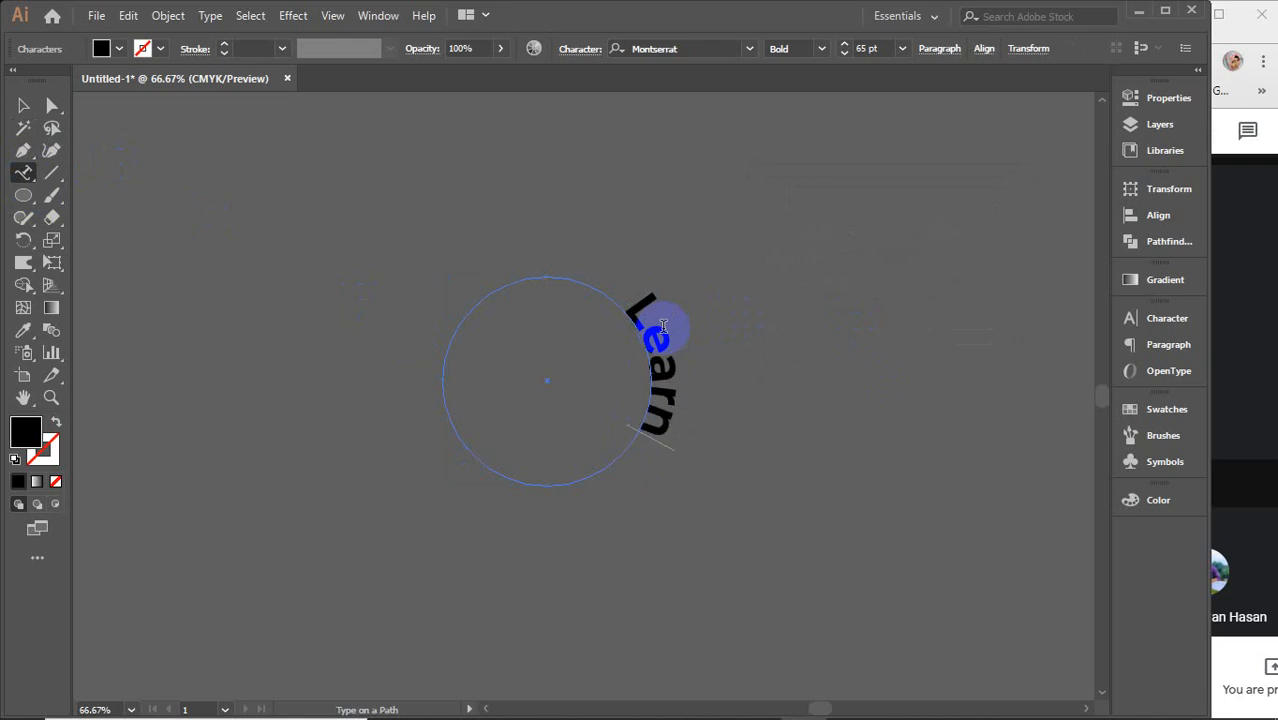
{"action": "type", "text": "ing"}
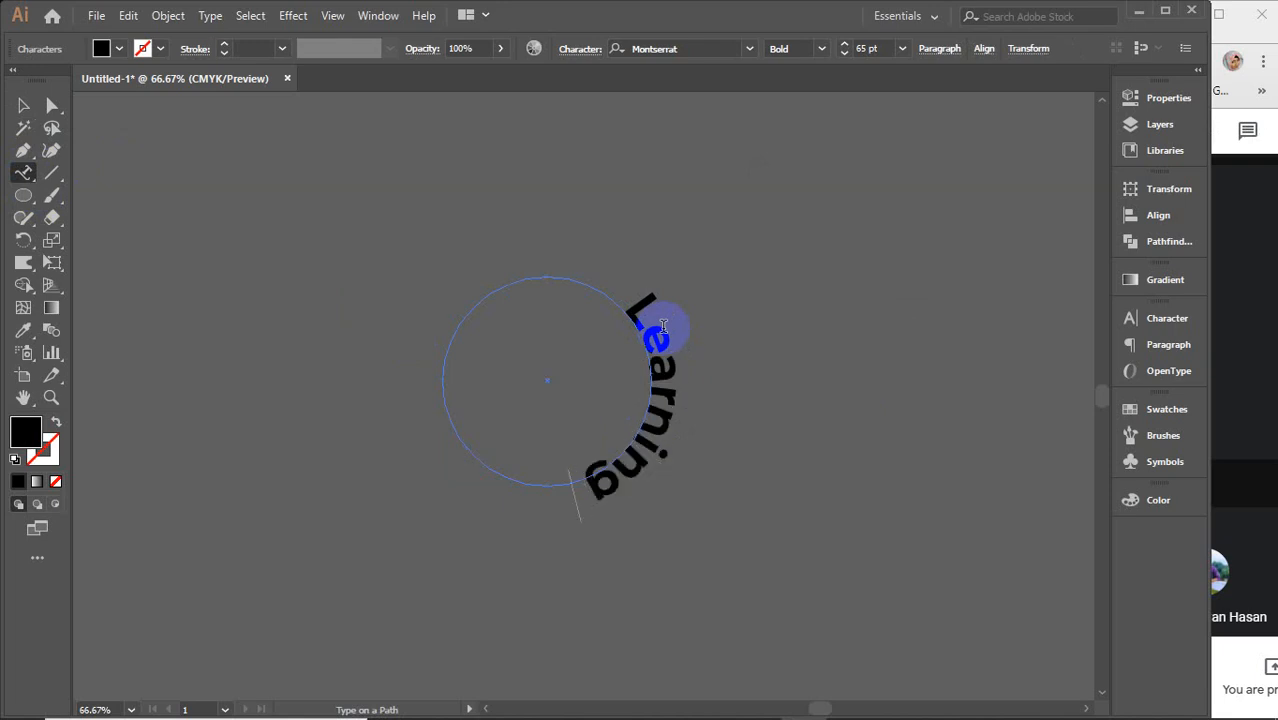
{"action": "type", "text": "&"}
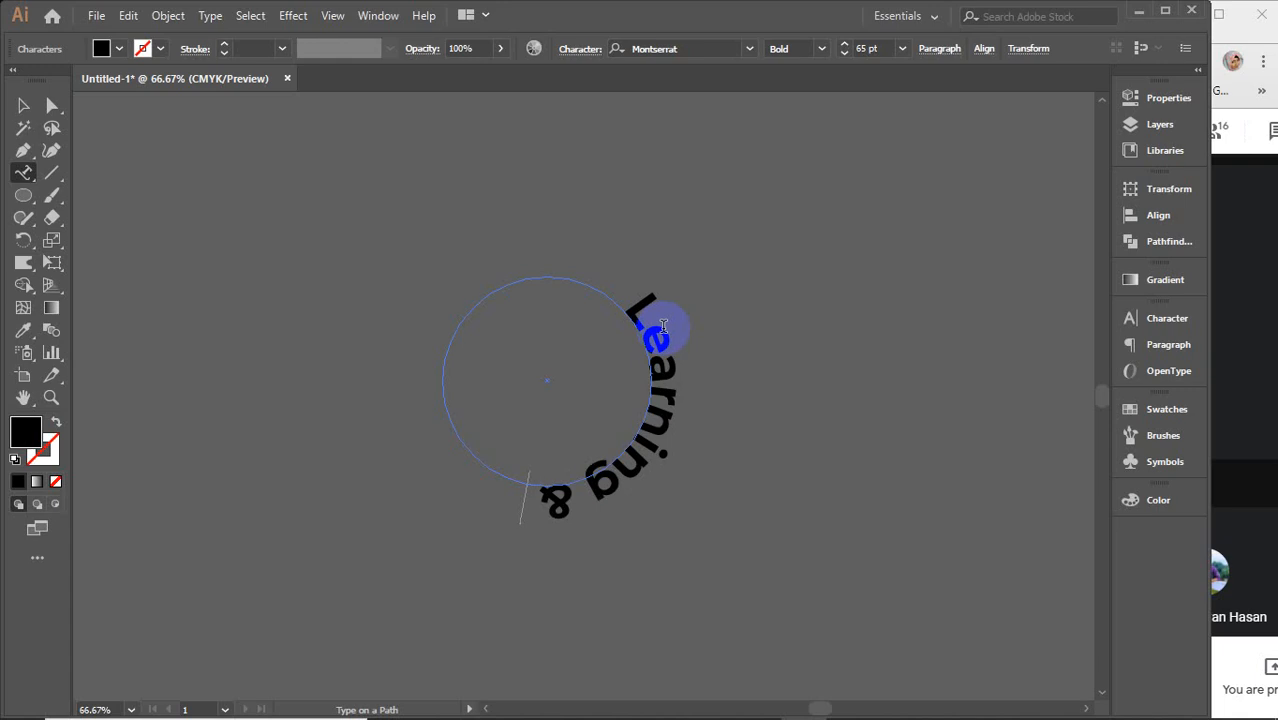
{"action": "type", "text": "Earn!"}
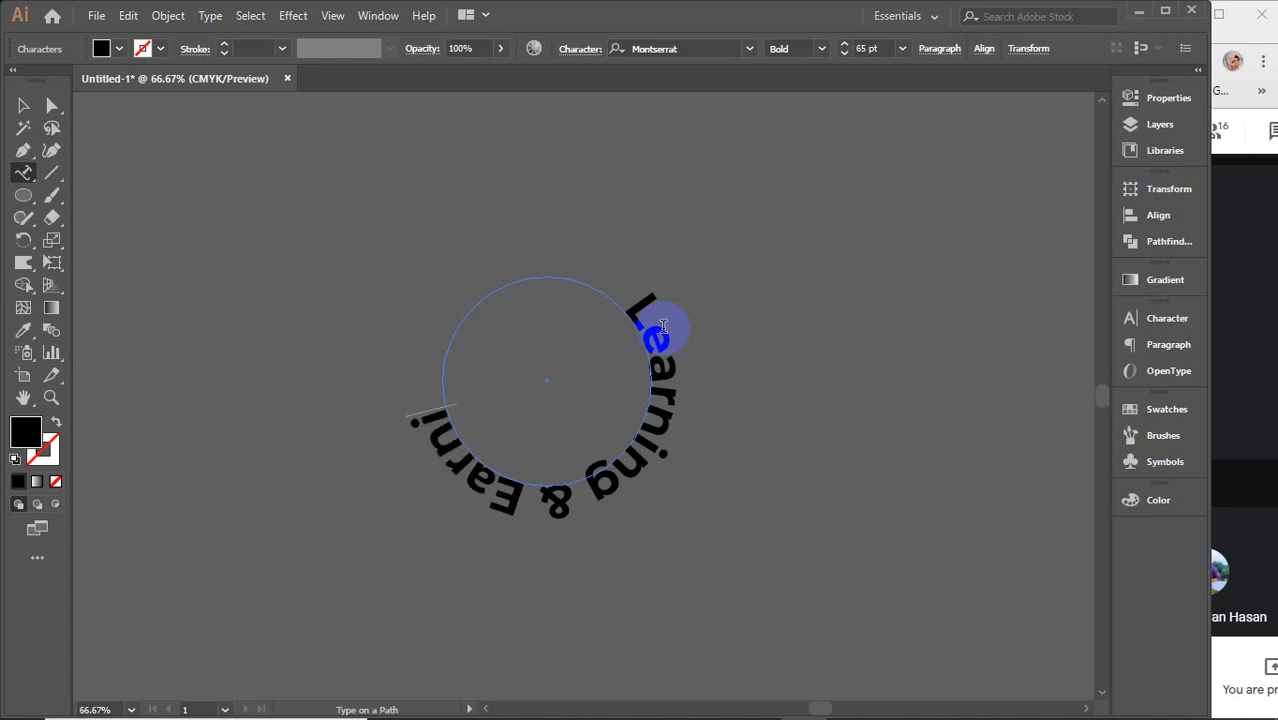
{"action": "type", "text": "ng De"}
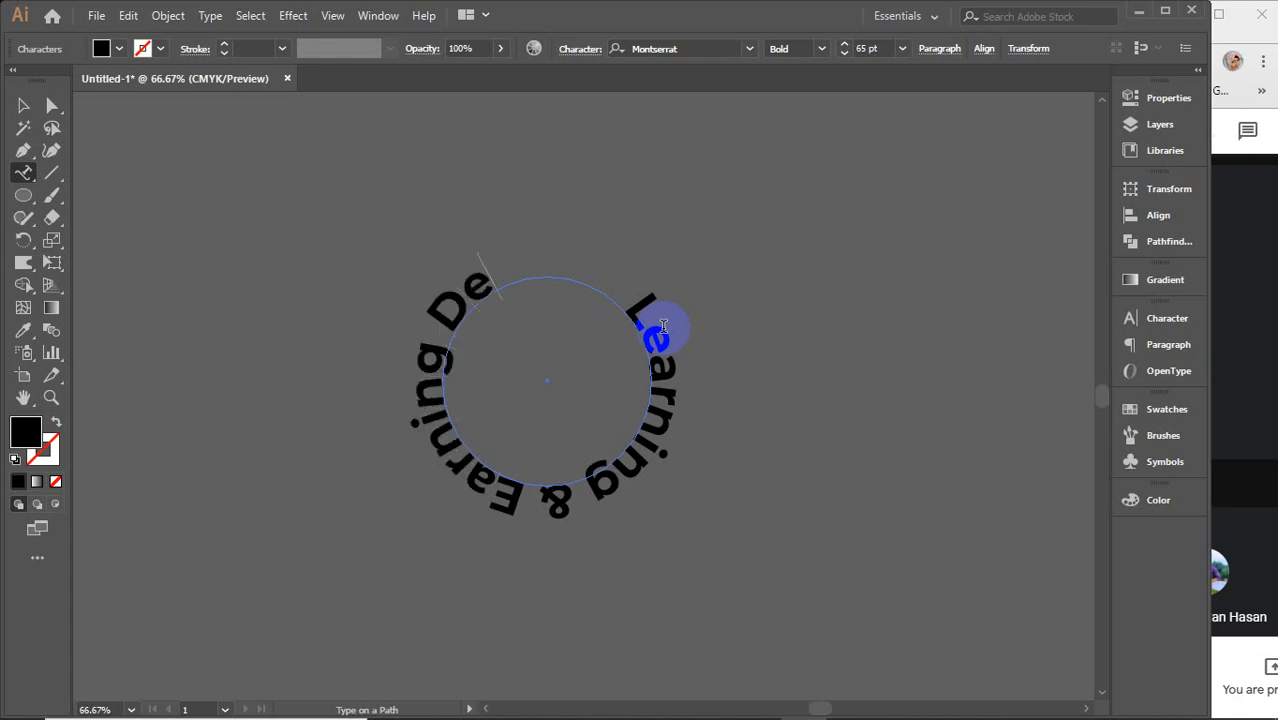
{"action": "type", "text": "velop"}
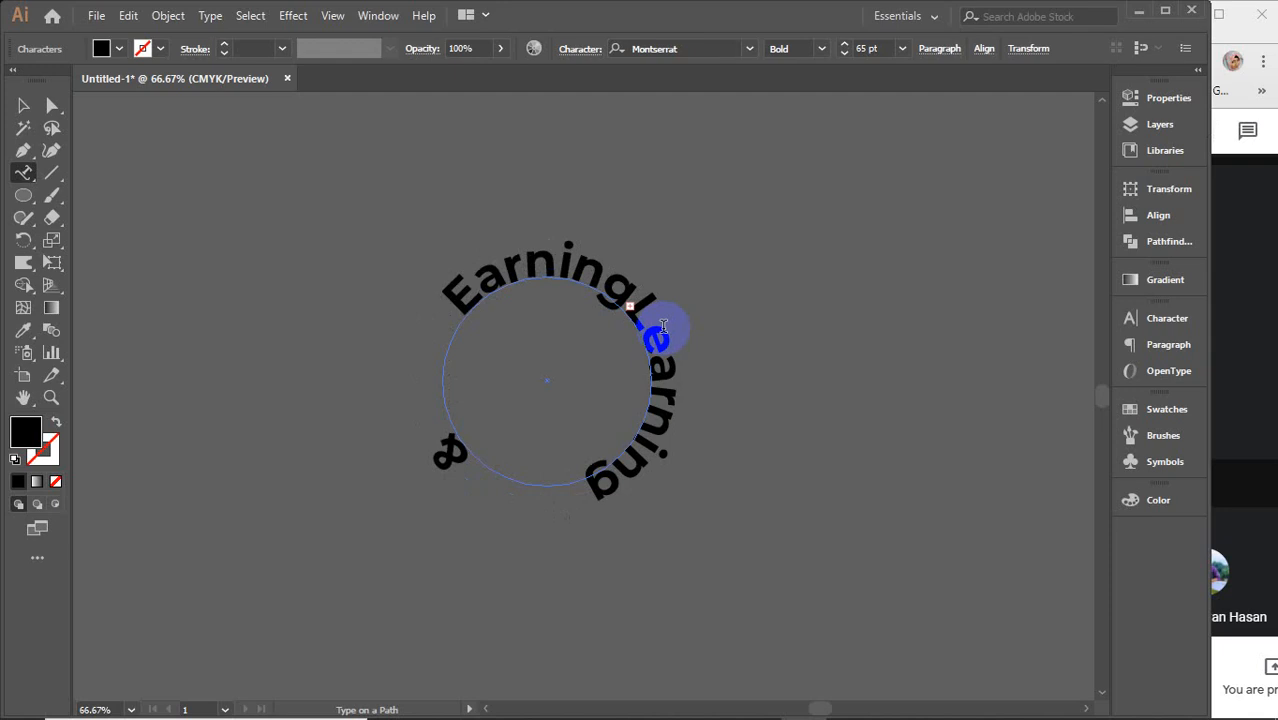
Step: Reduce the circular text's font size to 44 pt so the whole phrase fits around the circle
{"action": "left_click", "coordinate": [20, 106]}
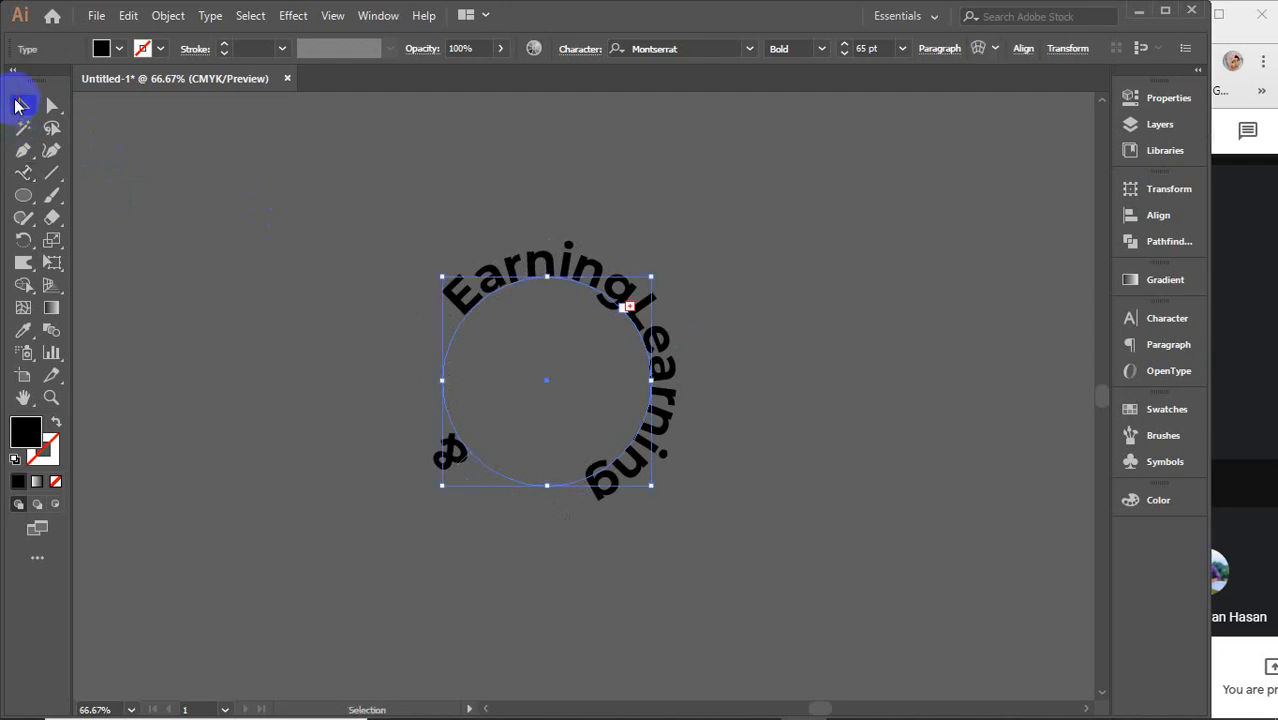
{"action": "left_click", "coordinate": [867, 46]}
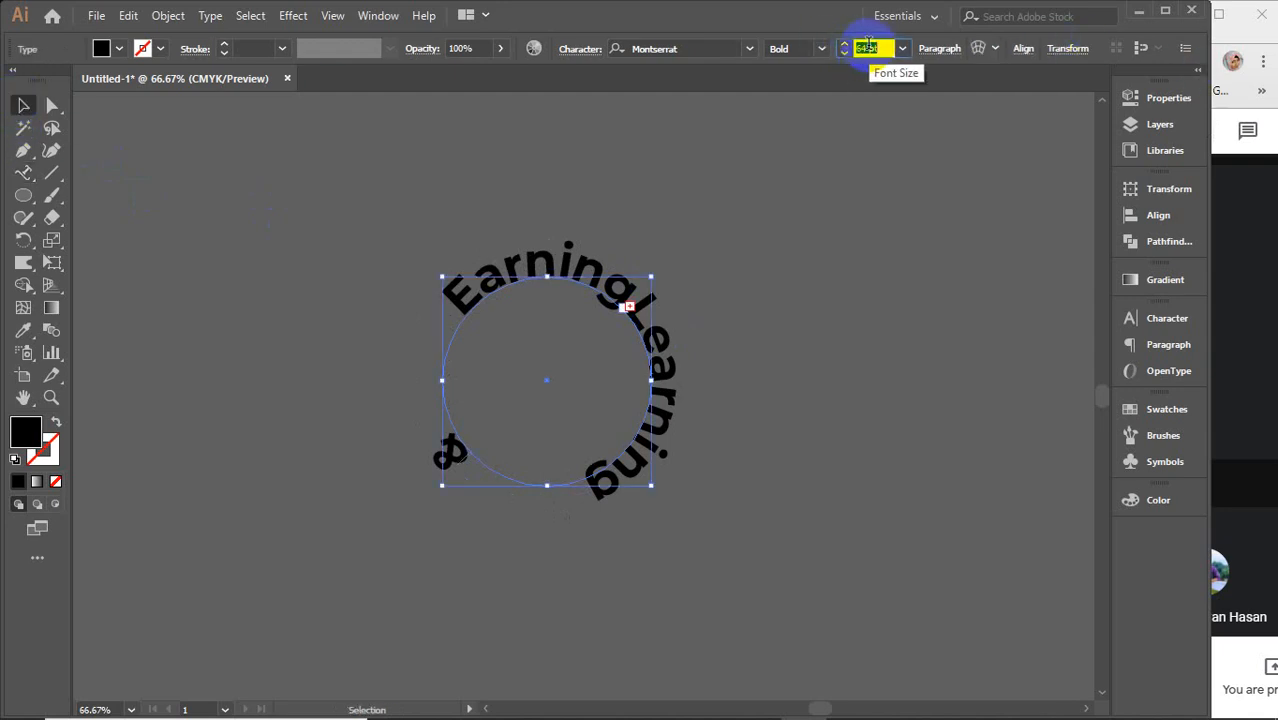
{"action": "scroll", "coordinate": [868, 46], "scroll_direction": "down", "scroll_amount": 8}
{"action": "scroll", "coordinate": [868, 46], "scroll_direction": "down", "scroll_amount": 10}
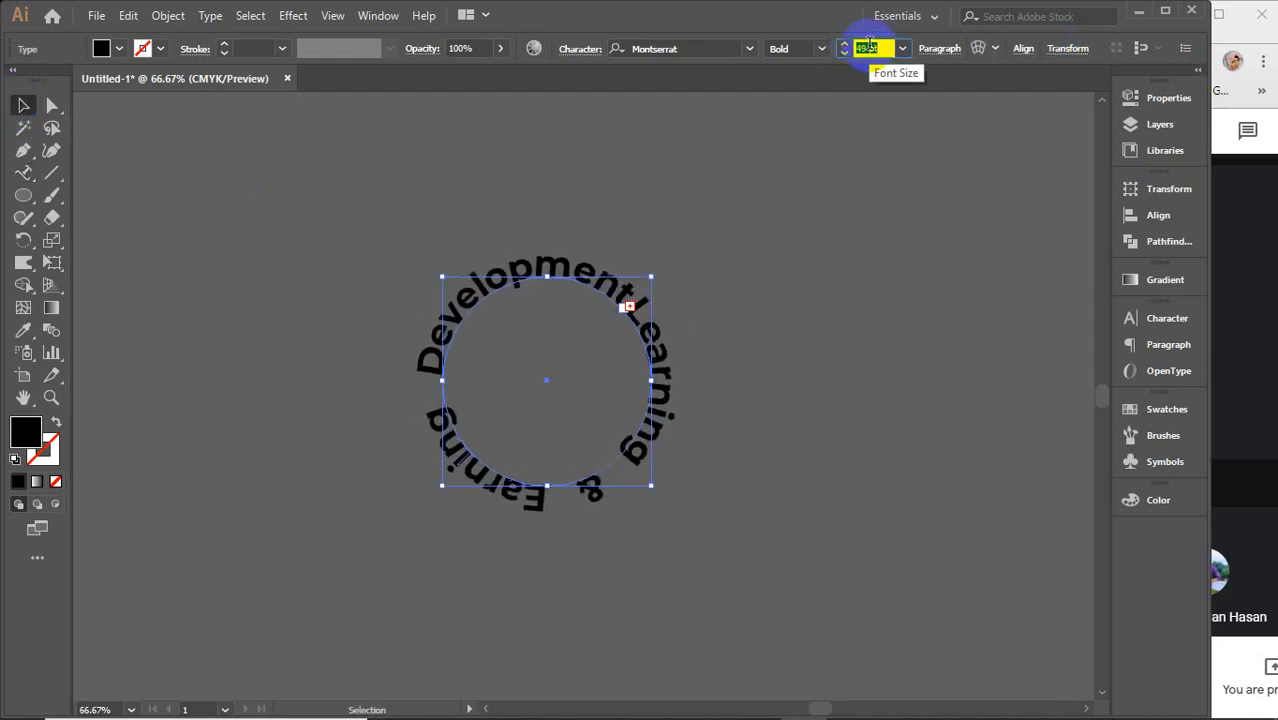
{"action": "scroll", "coordinate": [869, 46], "scroll_direction": "down", "scroll_amount": 3}
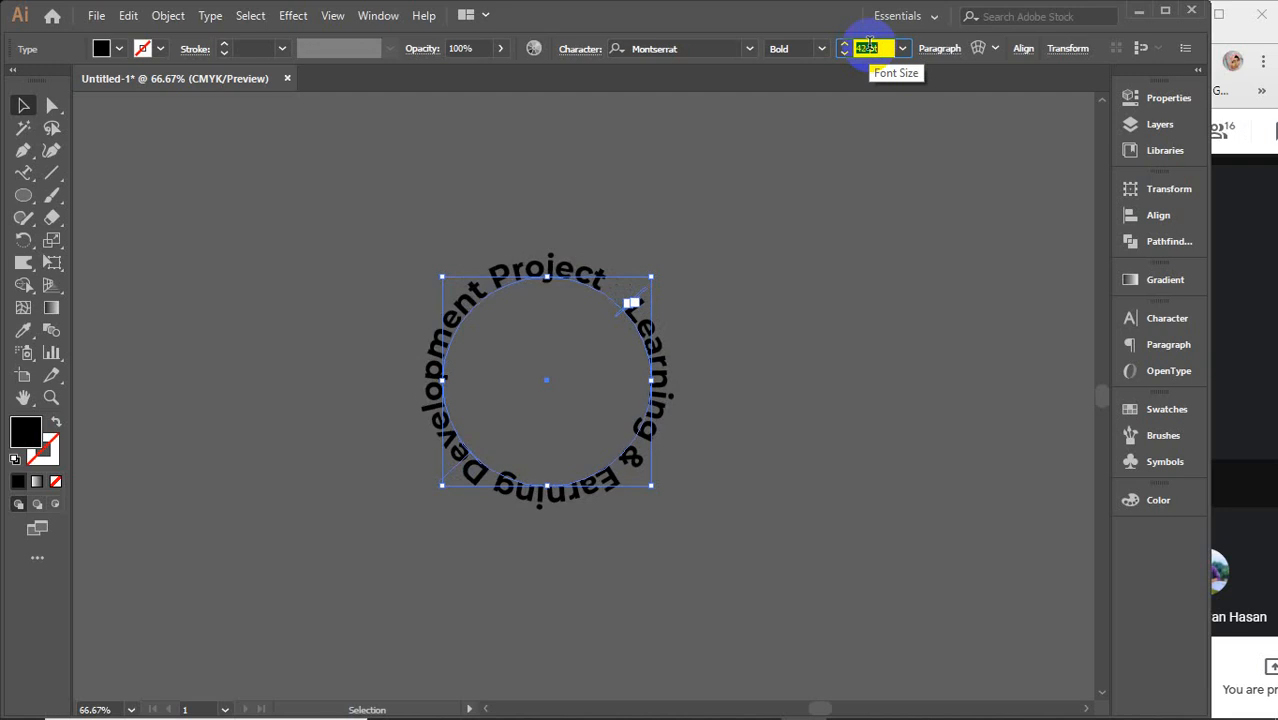
{"action": "scroll", "coordinate": [869, 46], "scroll_direction": "up", "scroll_amount": 1}
{"action": "scroll", "coordinate": [870, 46], "scroll_direction": "up", "scroll_amount": 1}
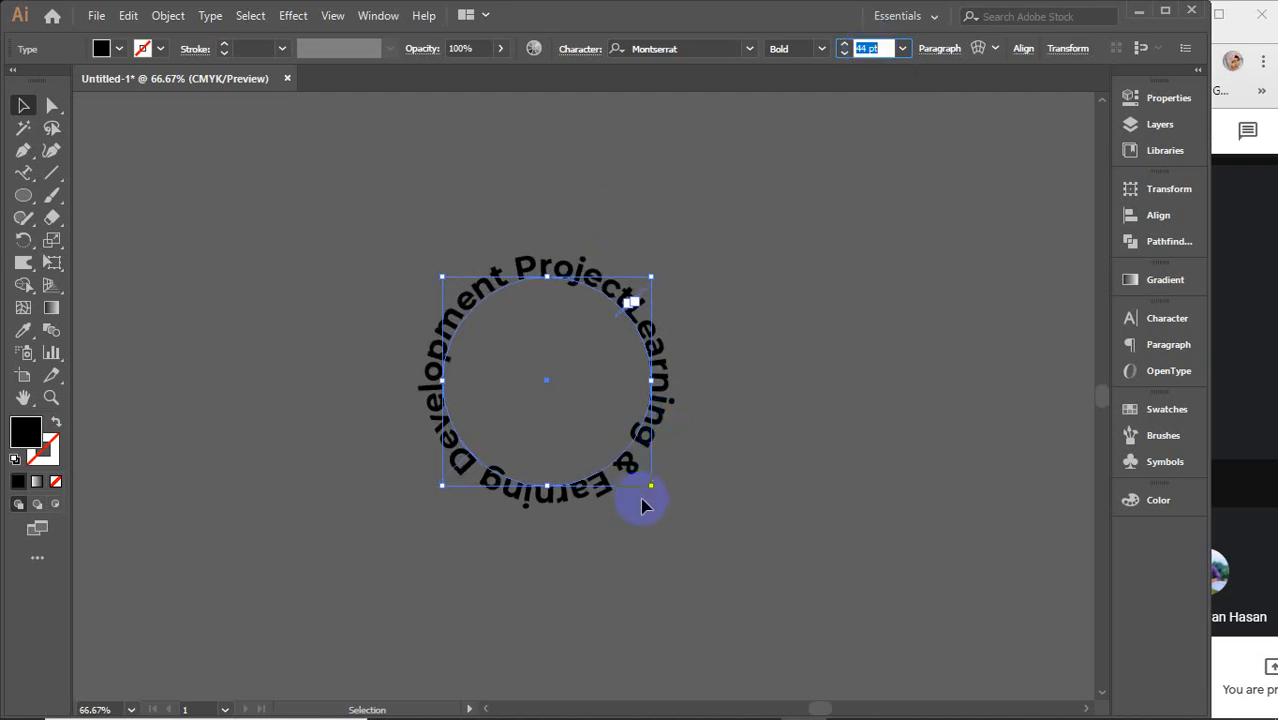
Step: Fill the circular text with the lightest gray swatch and deselect it
{"action": "scroll", "coordinate": [652, 486], "scroll_direction": "up", "scroll_amount": 3}
{"action": "scroll", "coordinate": [652, 488], "scroll_direction": "down", "scroll_amount": 1}
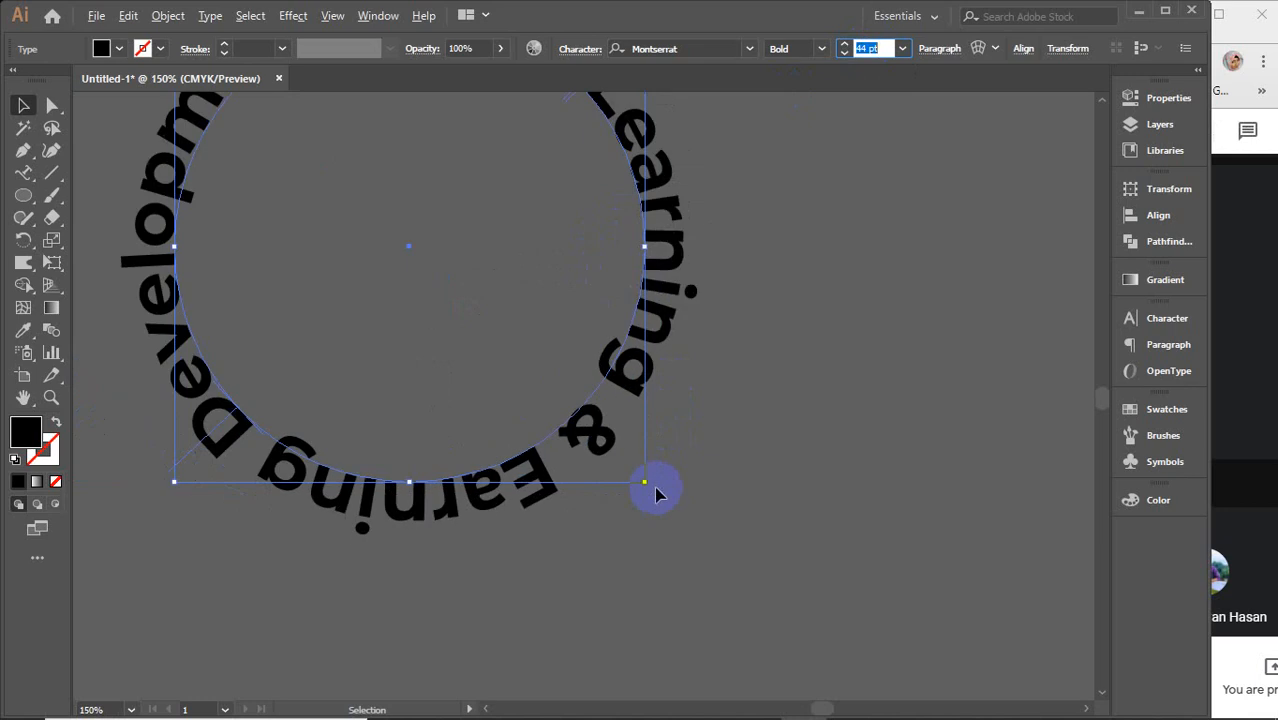
{"action": "key", "text": "alt+space"}
{"action": "left_click_drag", "start_coordinate": [585, 304], "coordinate": [616, 428]}
{"action": "scroll", "coordinate": [660, 441], "scroll_direction": "down", "scroll_amount": 1}
{"action": "scroll", "coordinate": [661, 441], "scroll_direction": "up", "scroll_amount": 1}
{"action": "left_click", "coordinate": [118, 48]}
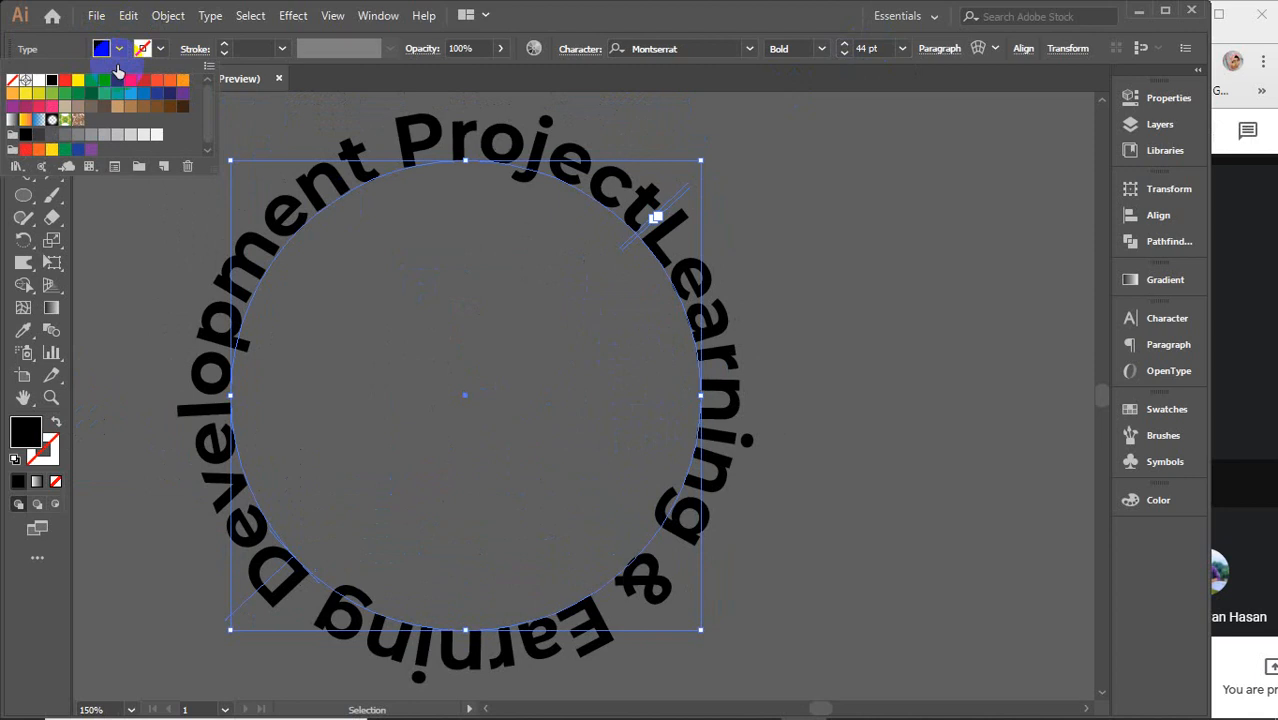
{"action": "left_click", "coordinate": [157, 136]}
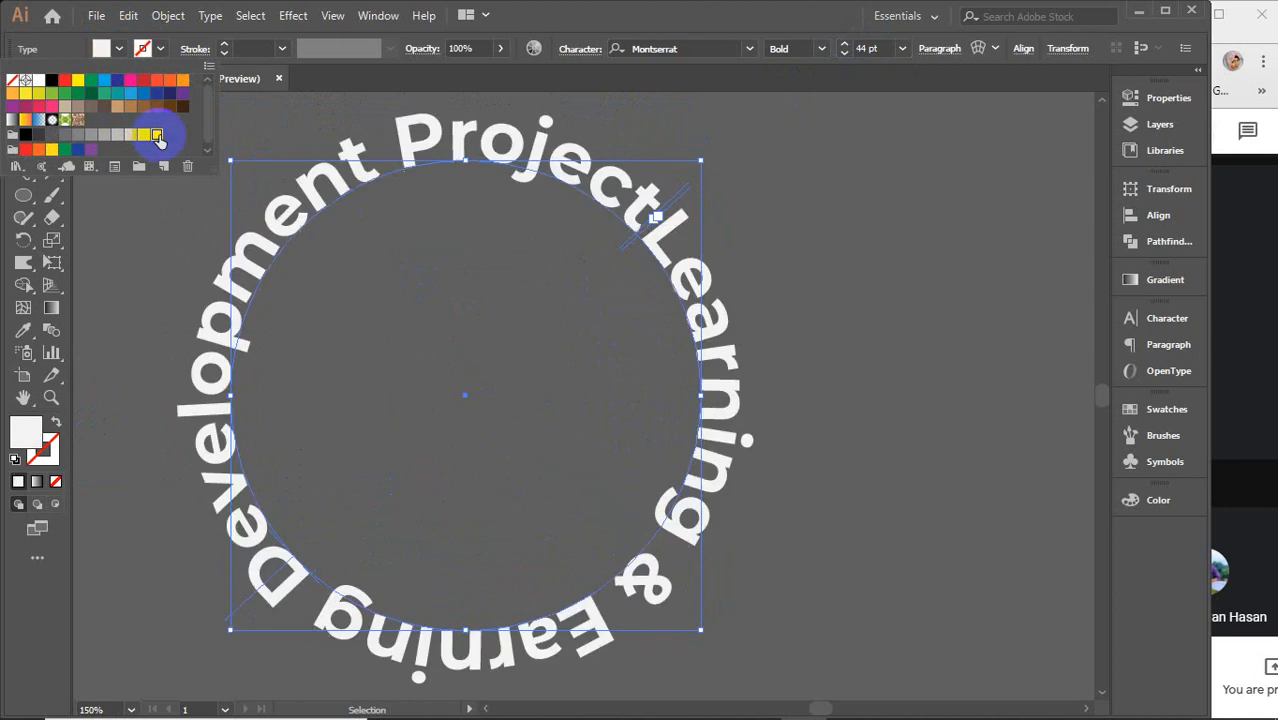
{"action": "left_click", "coordinate": [900, 332]}
Step: Open the Type on a Path Options for the circular text, move the dialog clear of the artwork and enable Preview
{"action": "left_click", "coordinate": [697, 321]}
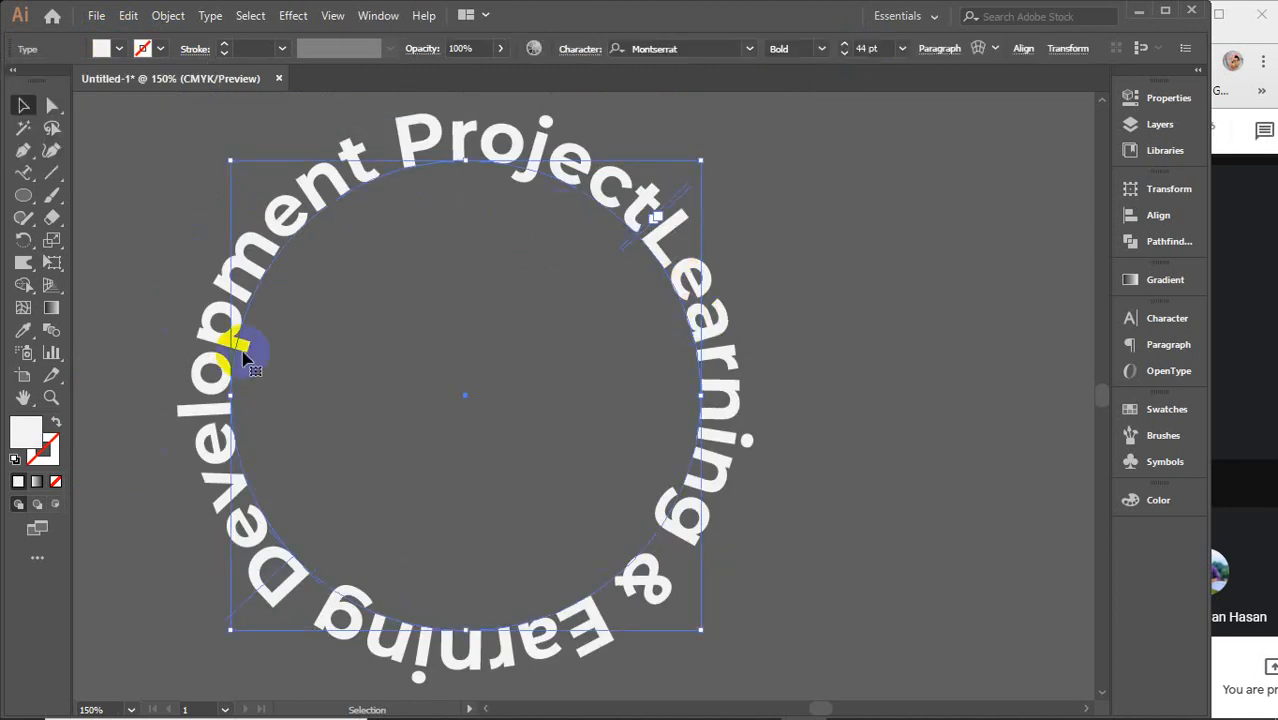
{"action": "left_click", "coordinate": [210, 15]}
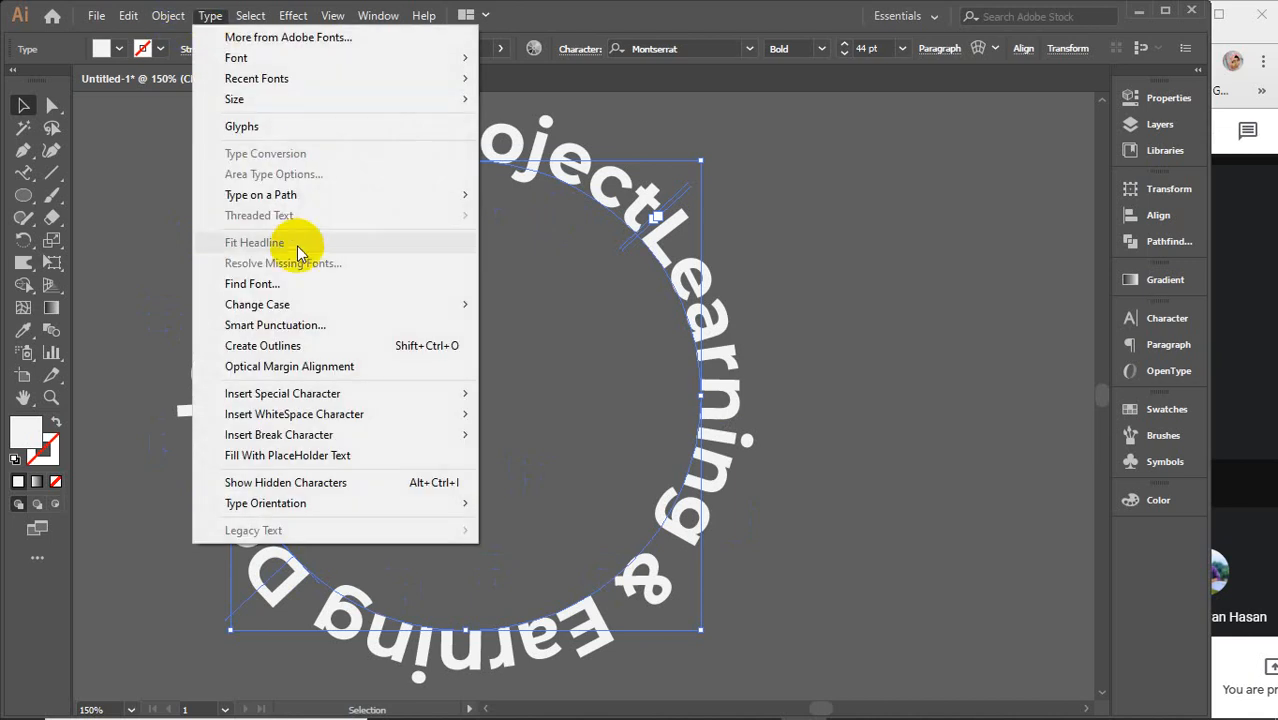
{"action": "mouse_move", "coordinate": [289, 207]}
{"action": "left_click", "coordinate": [533, 306]}
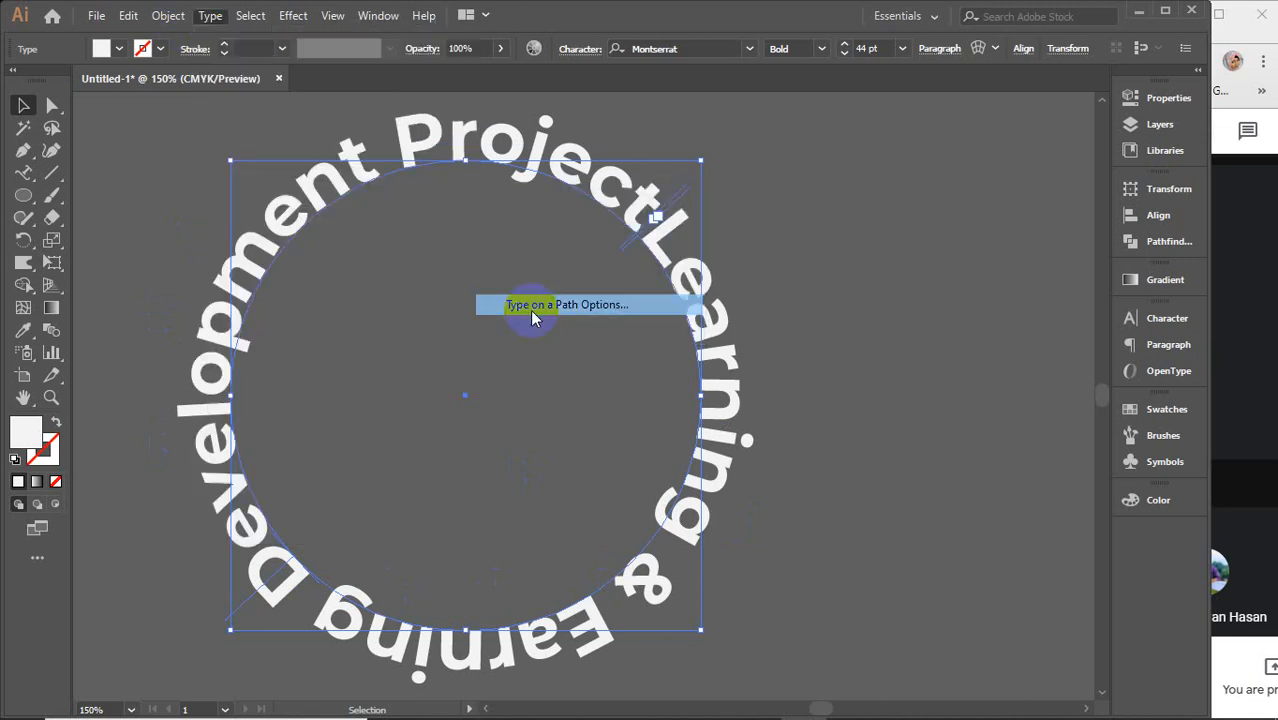
{"action": "left_click_drag", "start_coordinate": [905, 196], "coordinate": [1035, 151]}
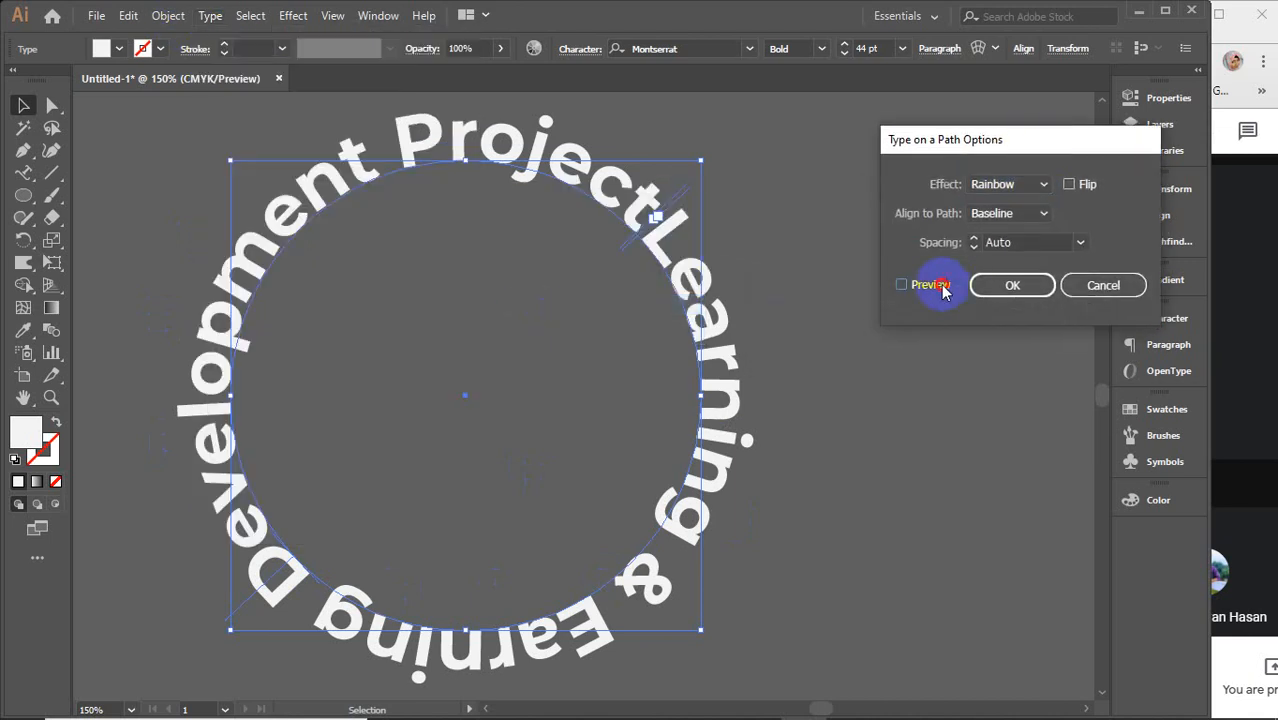
{"action": "left_click", "coordinate": [928, 285]}
Step: Try the Skew effect on the circular text and compare it with Flip on and off
{"action": "left_click", "coordinate": [1015, 189]}
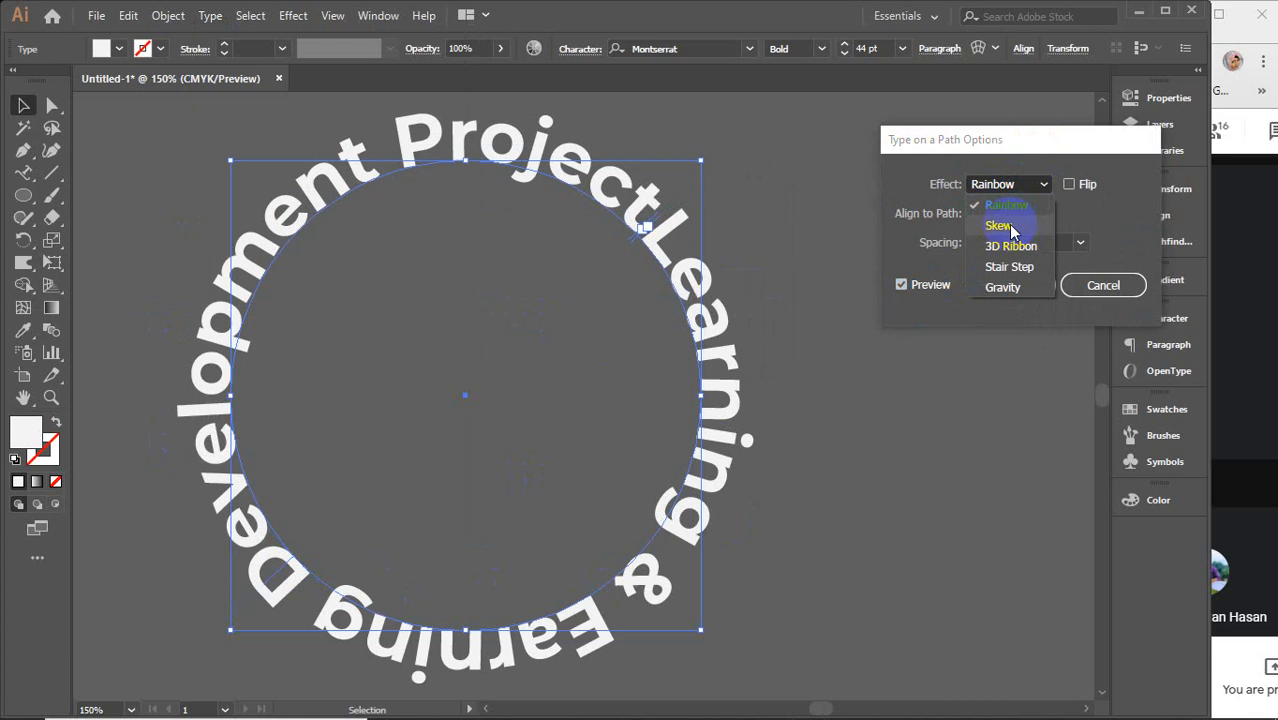
{"action": "left_click", "coordinate": [1000, 226]}
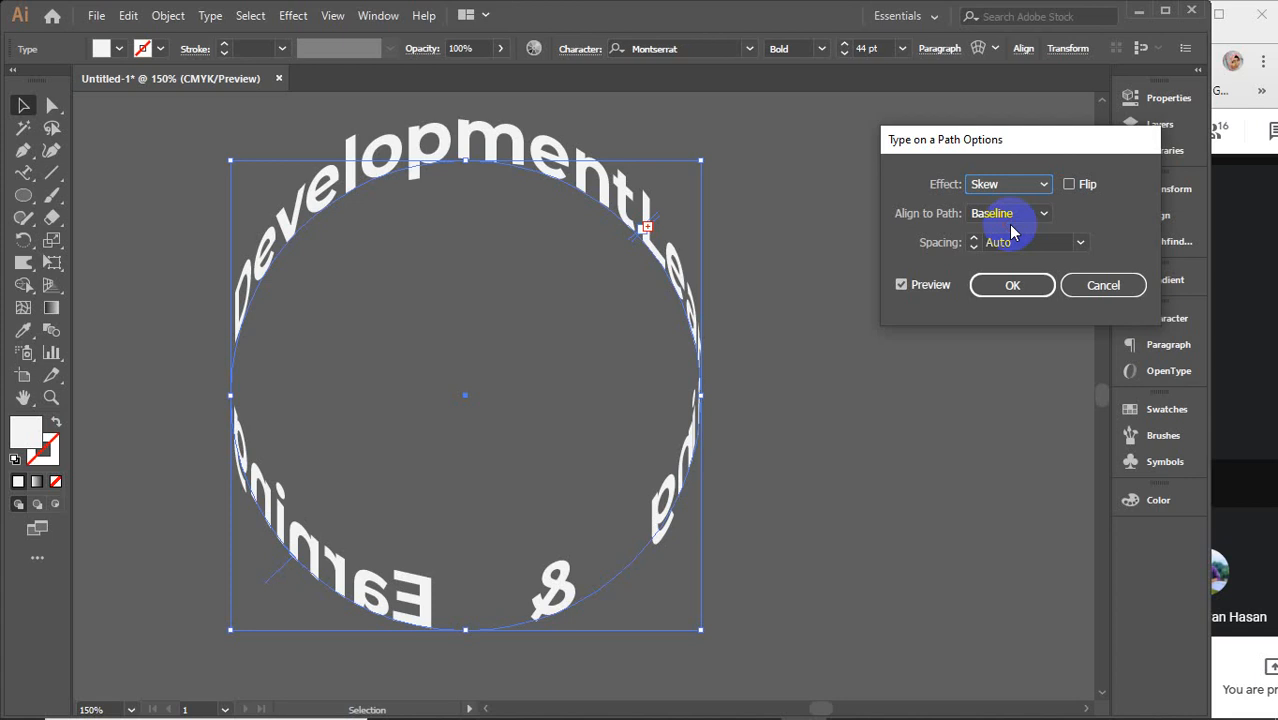
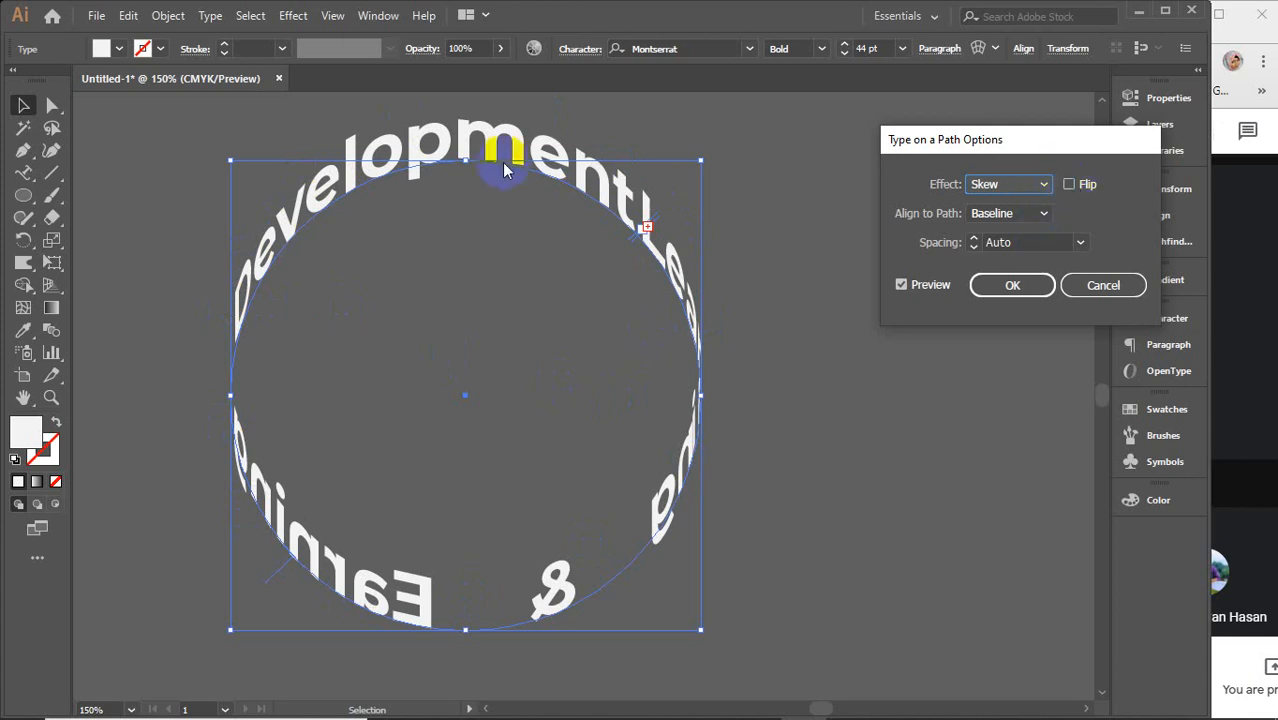
{"action": "left_click", "coordinate": [1069, 185]}
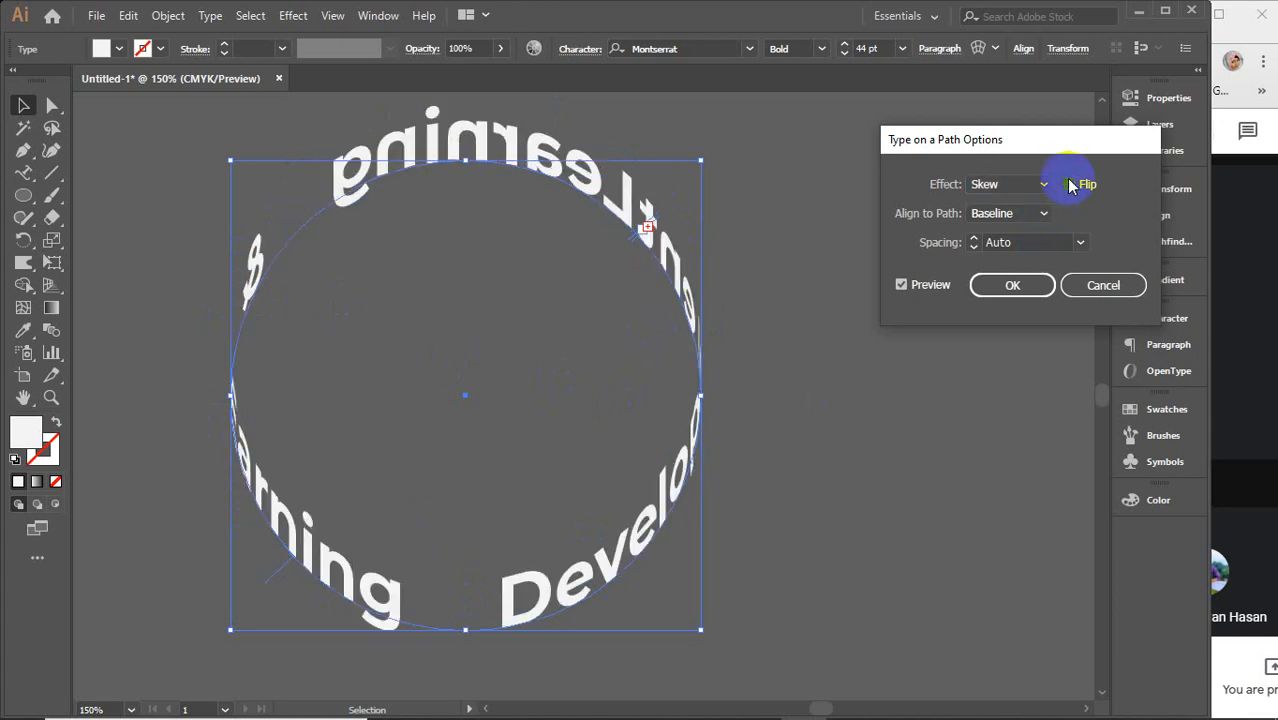
{"action": "left_click", "coordinate": [1069, 185]}
{"action": "left_click", "coordinate": [1069, 185]}
{"action": "left_click", "coordinate": [1069, 185]}
Step: Try the 3D Ribbon effect on the circular text, comparing it with Flip on and off
{"action": "left_click", "coordinate": [1044, 184]}
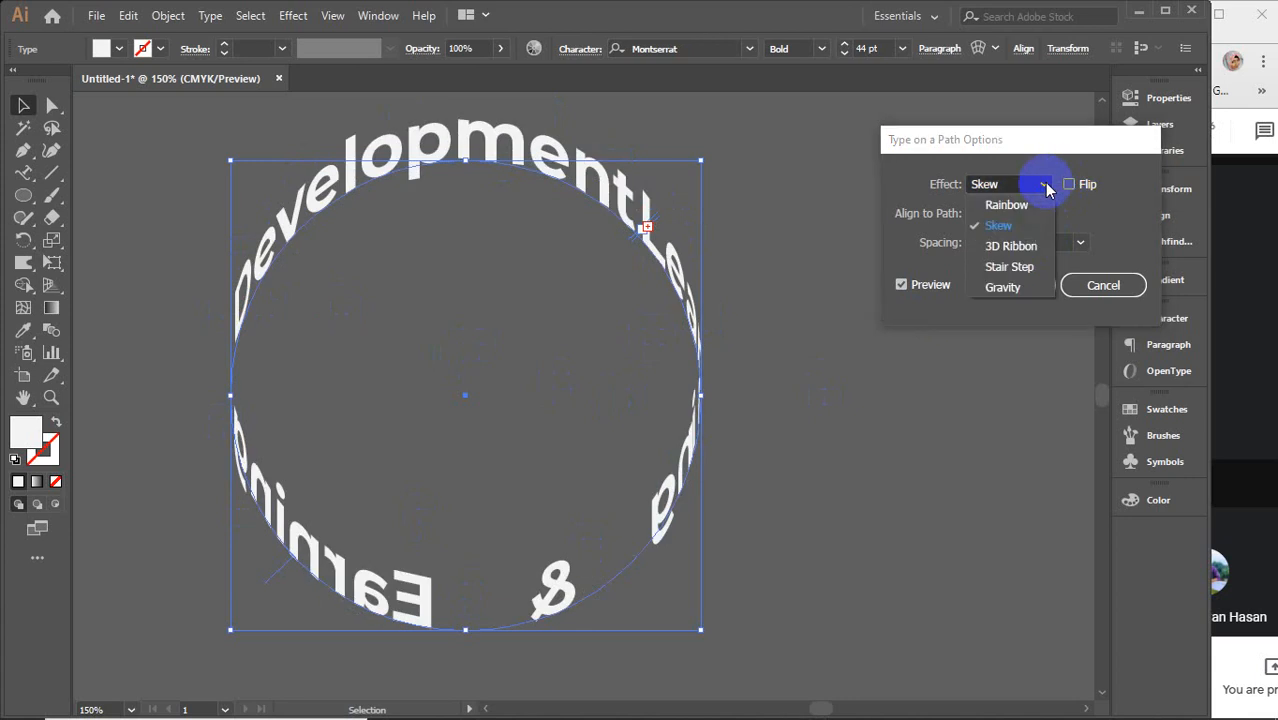
{"action": "left_click", "coordinate": [1017, 249]}
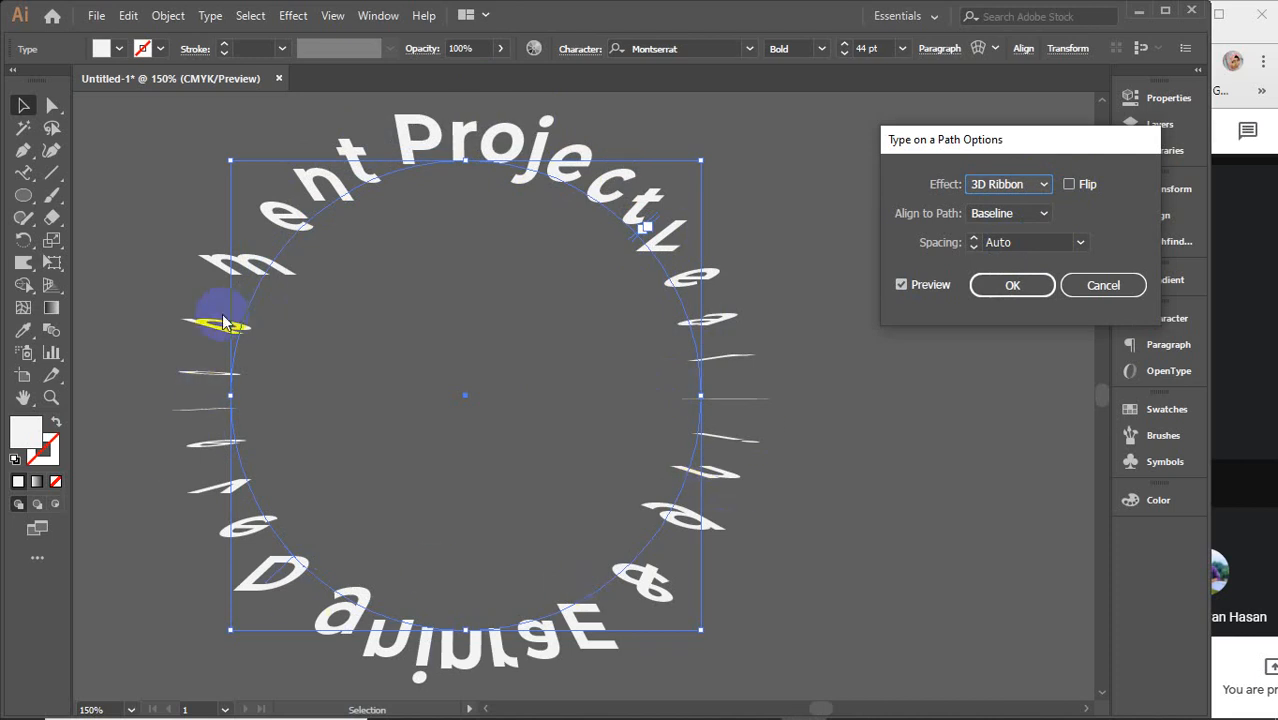
{"action": "left_click", "coordinate": [1068, 185]}
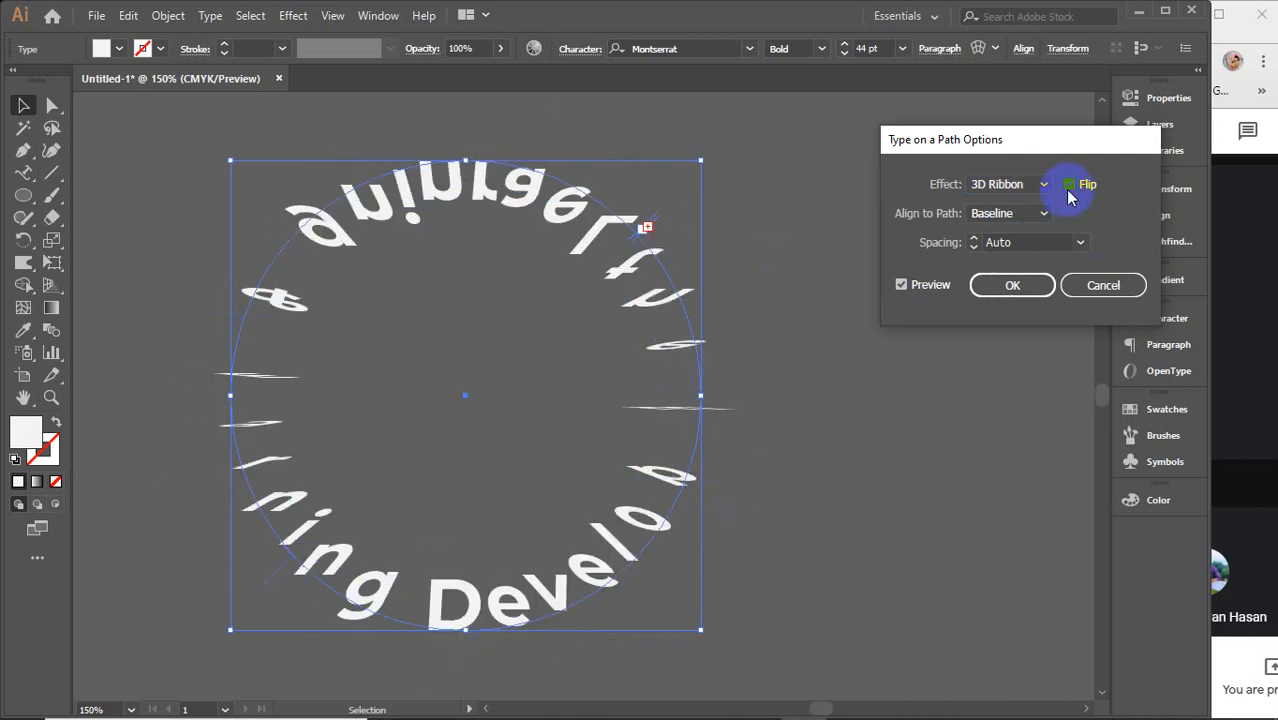
{"action": "left_click", "coordinate": [1068, 190]}
{"action": "left_click", "coordinate": [1068, 190]}
{"action": "left_click", "coordinate": [1066, 190]}
Step: Try the Stair Step effect on the circular text, with and without Flip
{"action": "left_click", "coordinate": [1041, 193]}
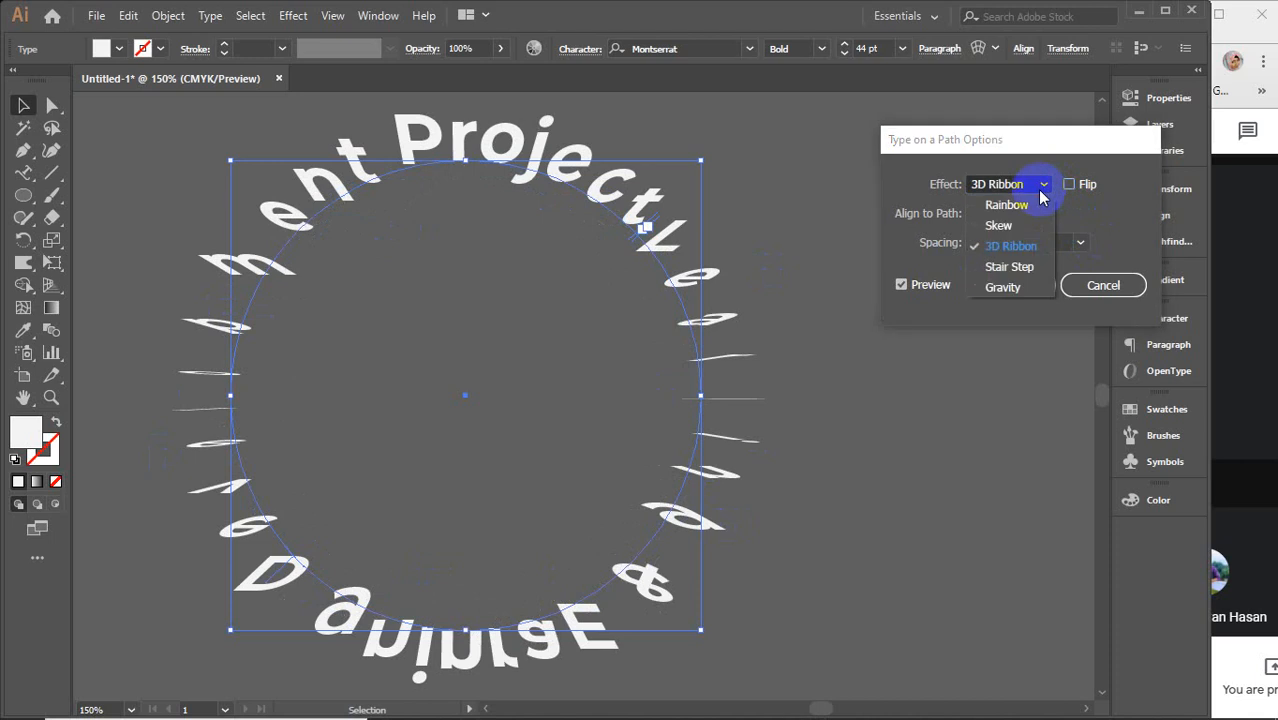
{"action": "left_click", "coordinate": [1010, 267]}
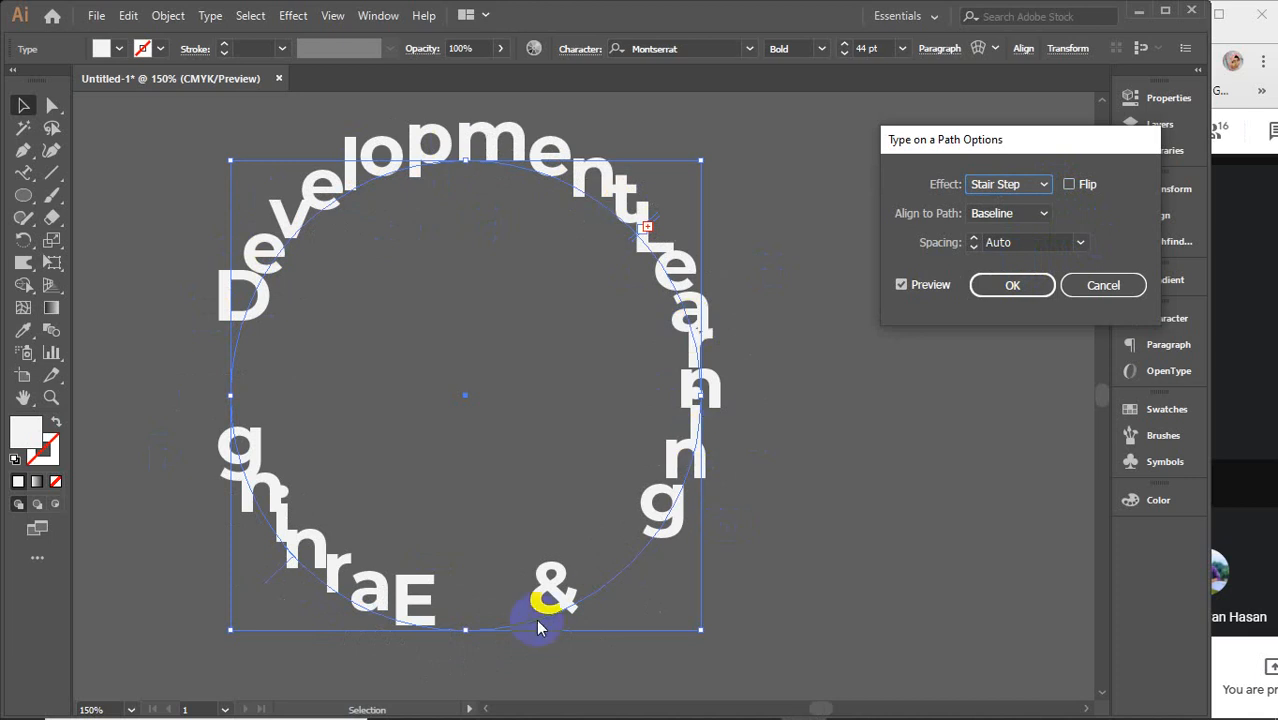
{"action": "left_click", "coordinate": [1069, 185]}
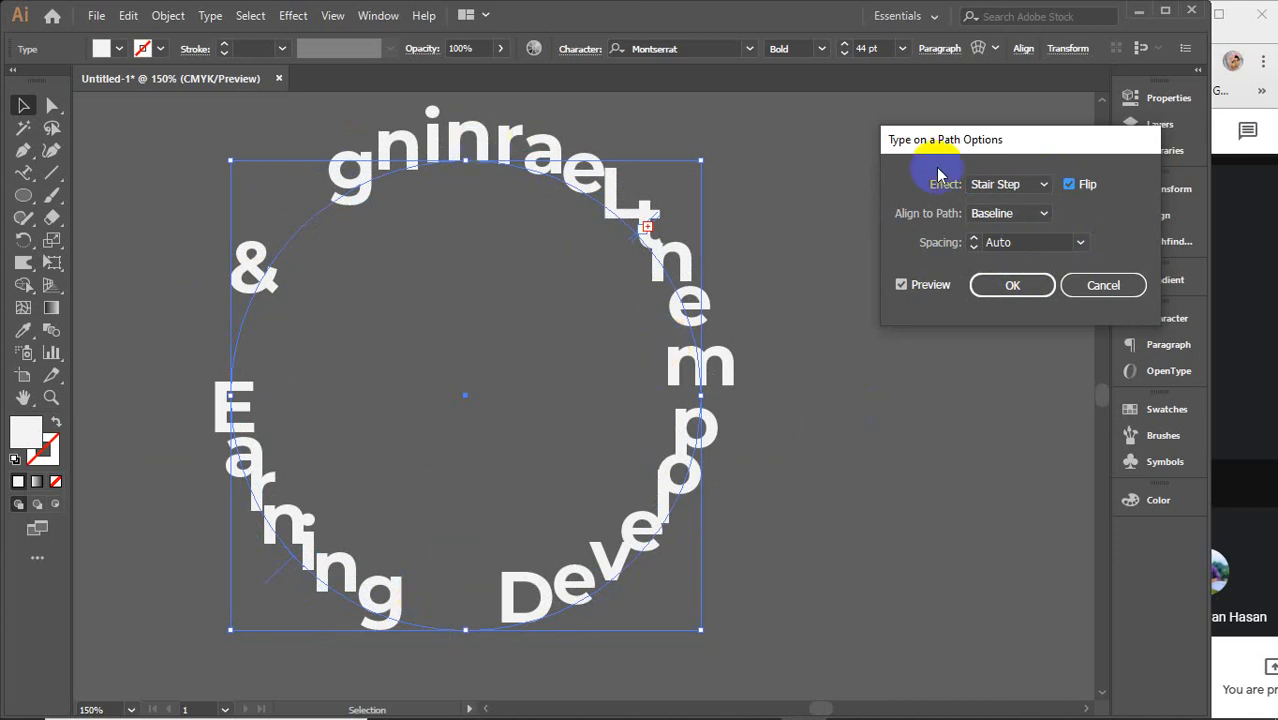
{"action": "left_click", "coordinate": [1066, 185]}
Step: Try the Gravity effect on the circular text and set the effect back to Rainbow
{"action": "left_click", "coordinate": [1043, 185]}
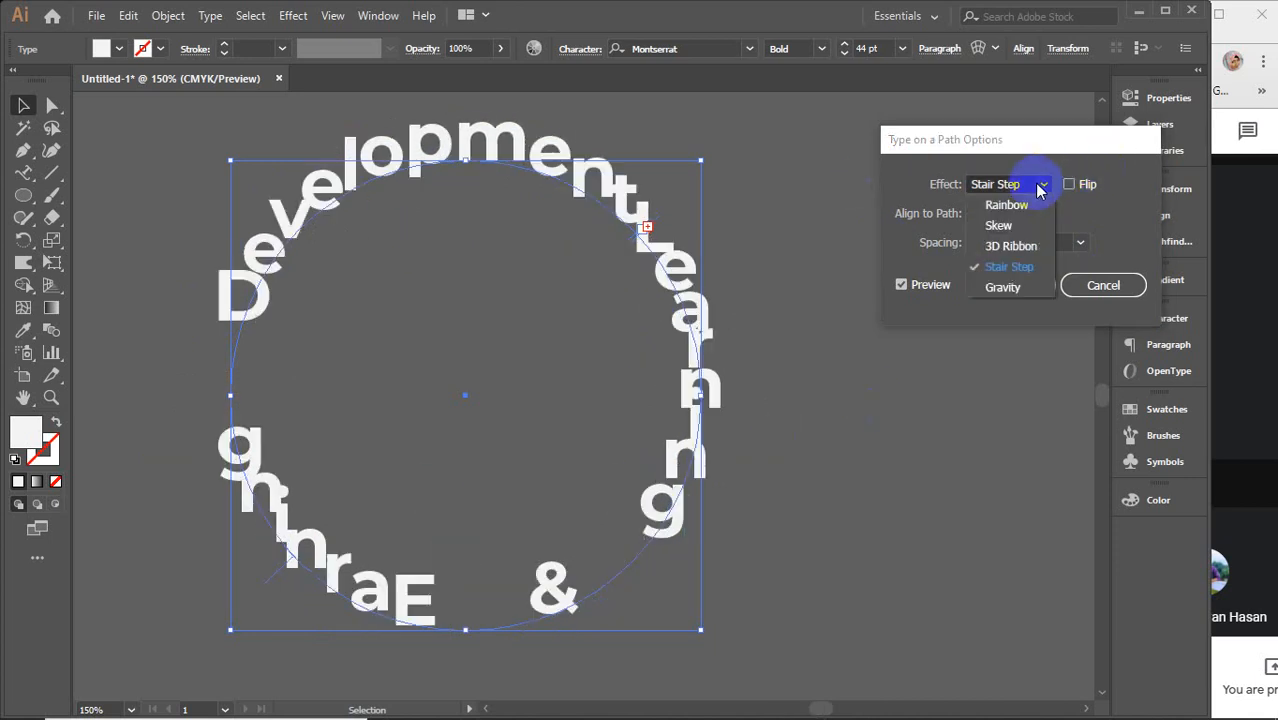
{"action": "left_click", "coordinate": [1003, 288]}
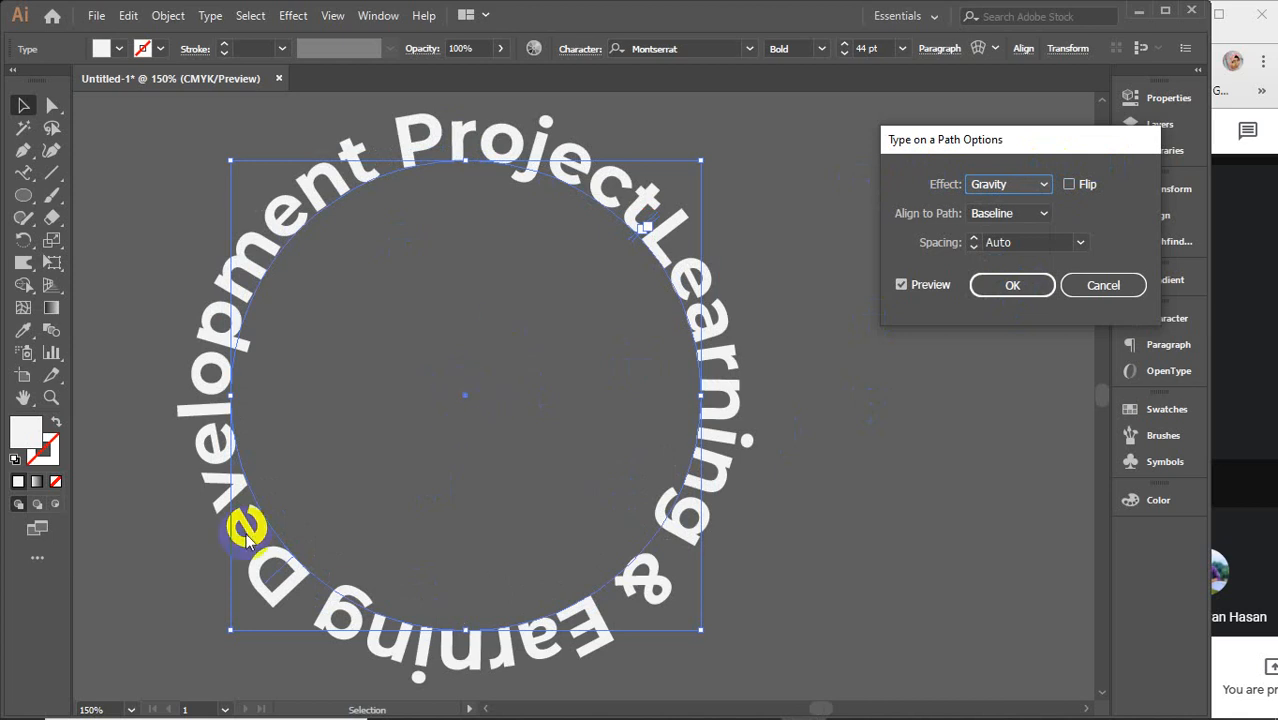
{"action": "left_click", "coordinate": [1045, 185]}
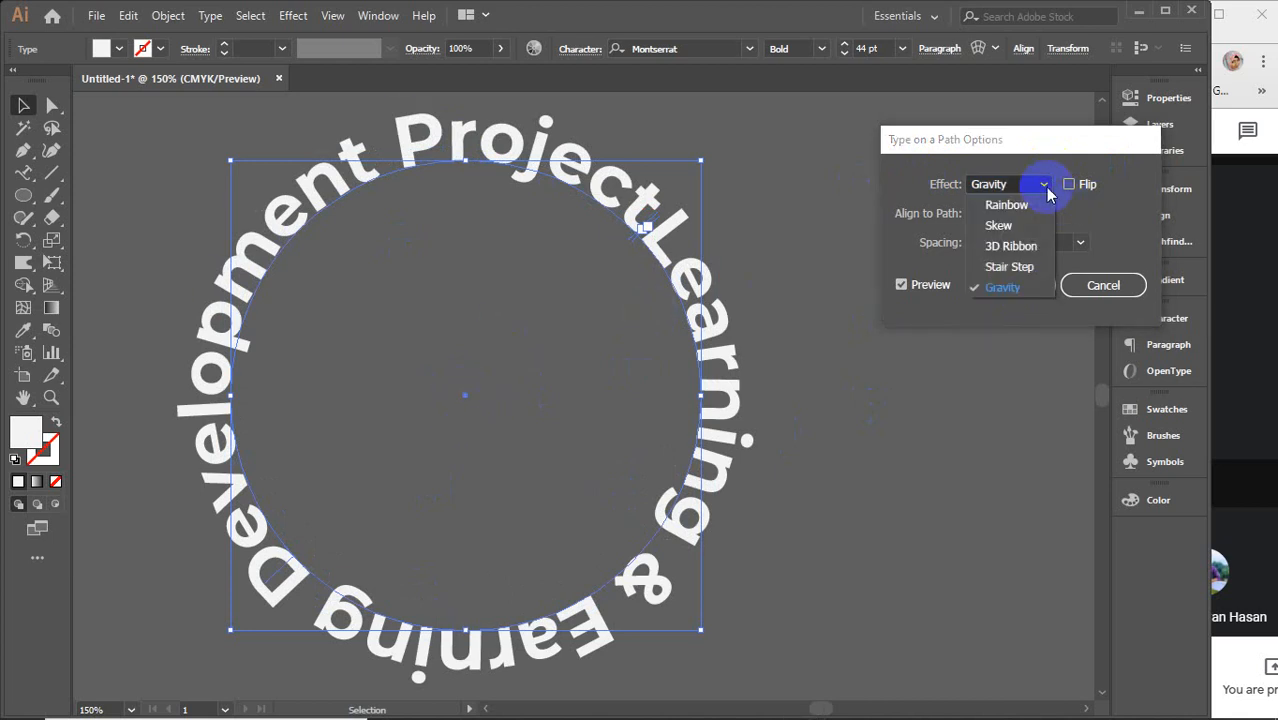
{"action": "left_click", "coordinate": [1012, 202]}
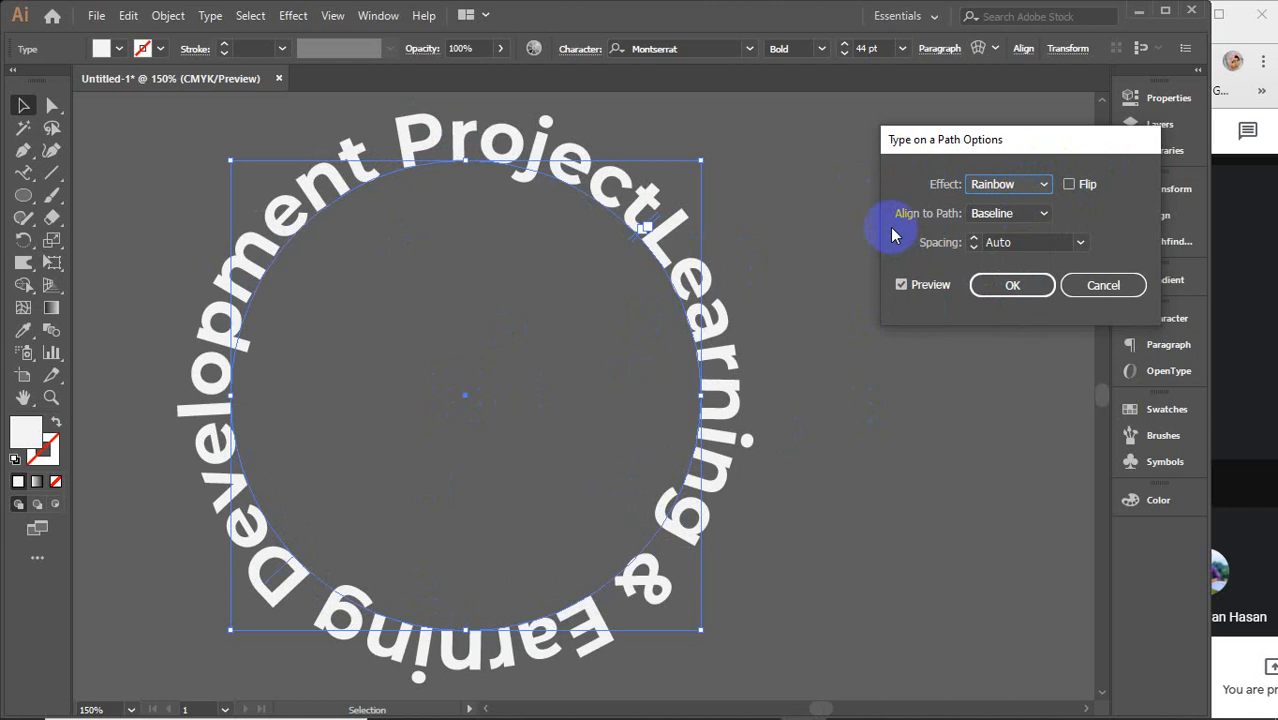
Step: Compare the Ascender, Descender and Center path alignments on the circular text and restore Baseline
{"action": "left_click", "coordinate": [1025, 214]}
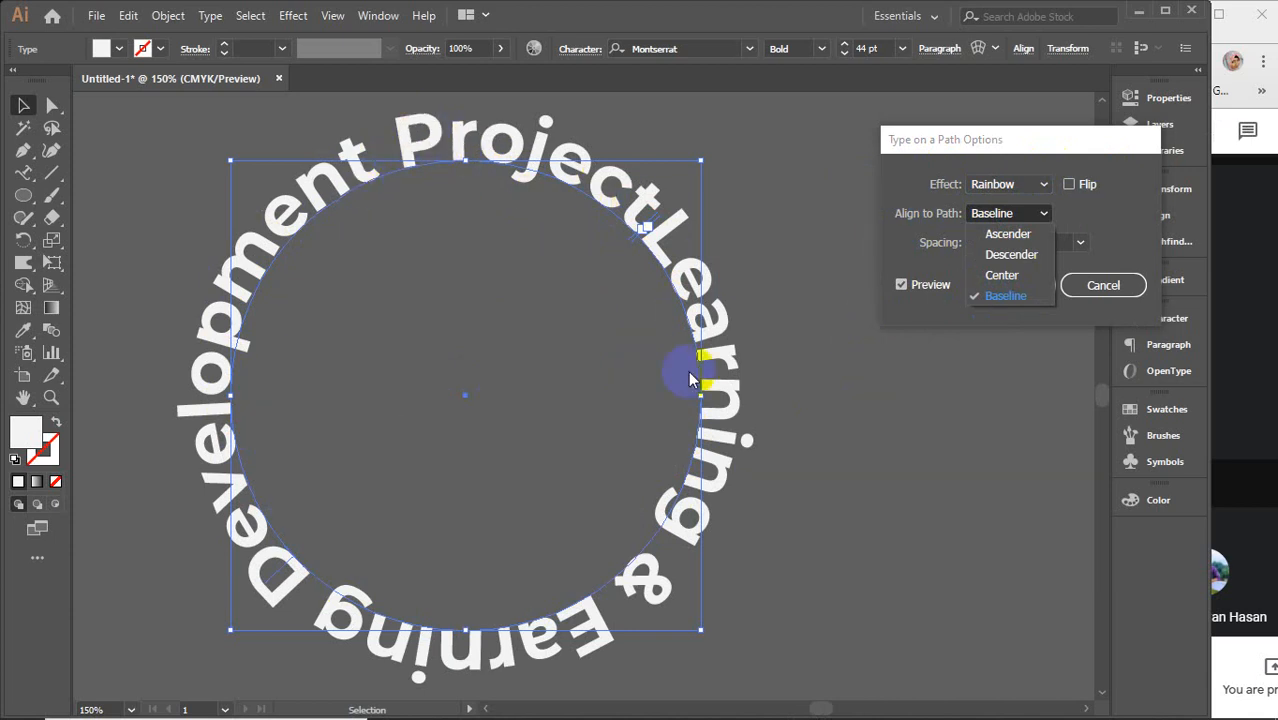
{"action": "left_click", "coordinate": [1024, 235]}
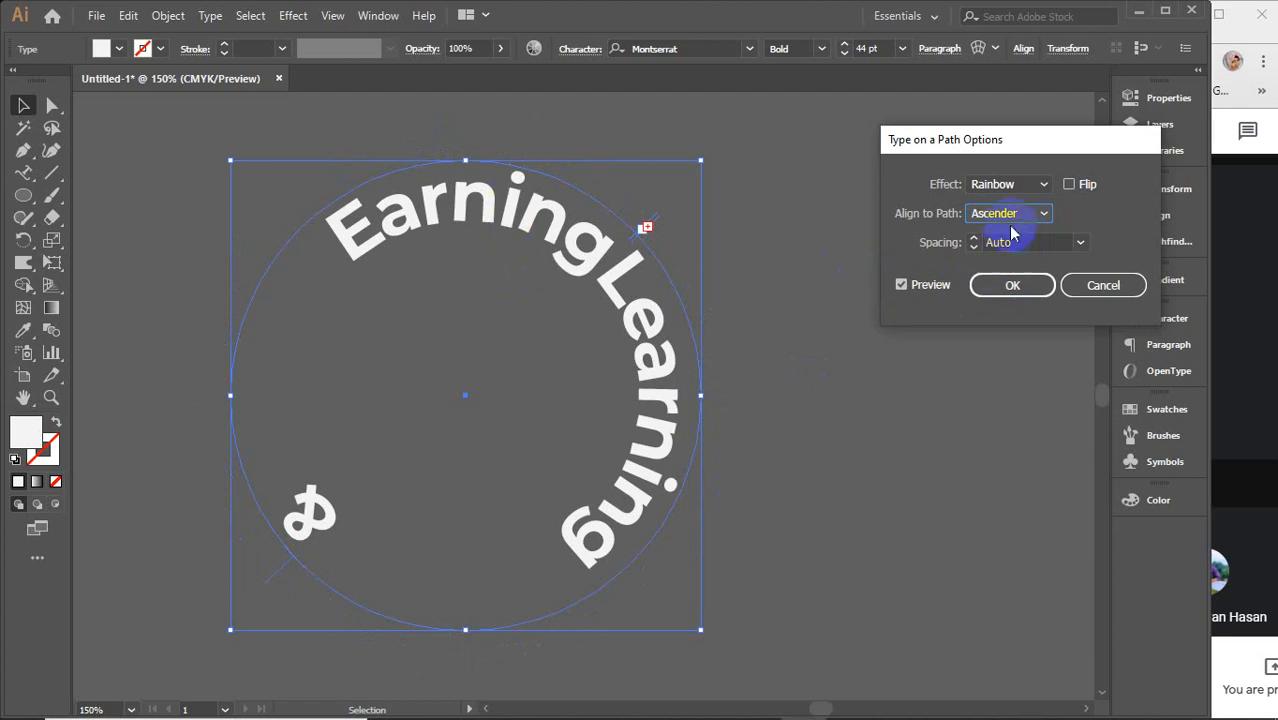
{"action": "left_click", "coordinate": [1013, 215]}
{"action": "left_click", "coordinate": [1008, 256]}
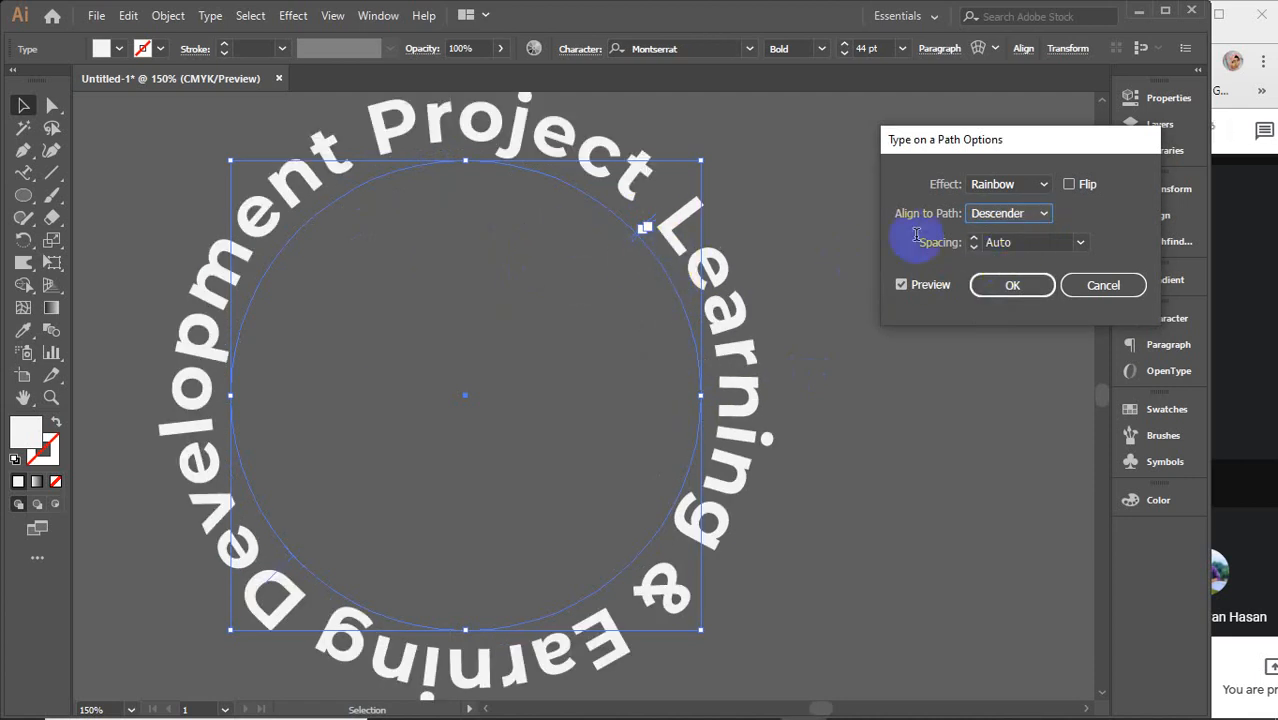
{"action": "left_click", "coordinate": [1042, 216]}
{"action": "left_click", "coordinate": [1003, 277]}
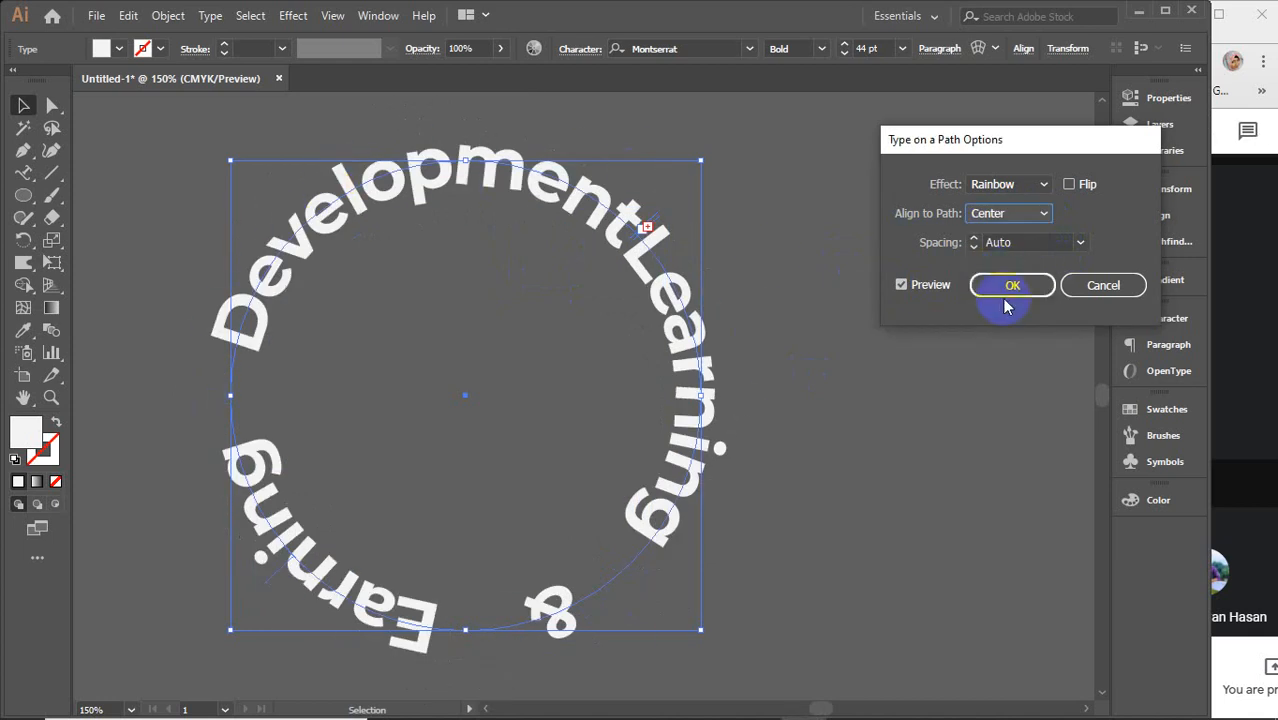
{"action": "left_click", "coordinate": [1035, 212]}
{"action": "left_click", "coordinate": [1000, 292]}
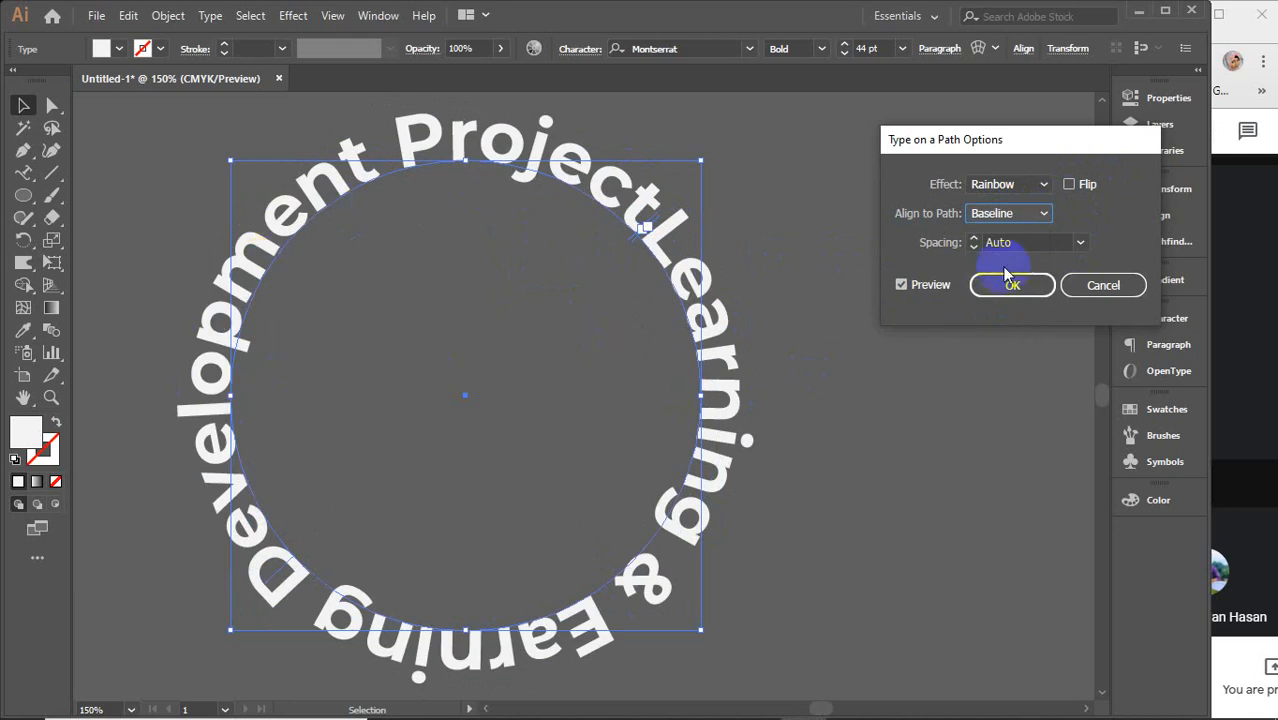
Step: Try path spacing values of 0 pt, -4 pt and gradually down to -44 pt on the circular text
{"action": "left_click", "coordinate": [1077, 243]}
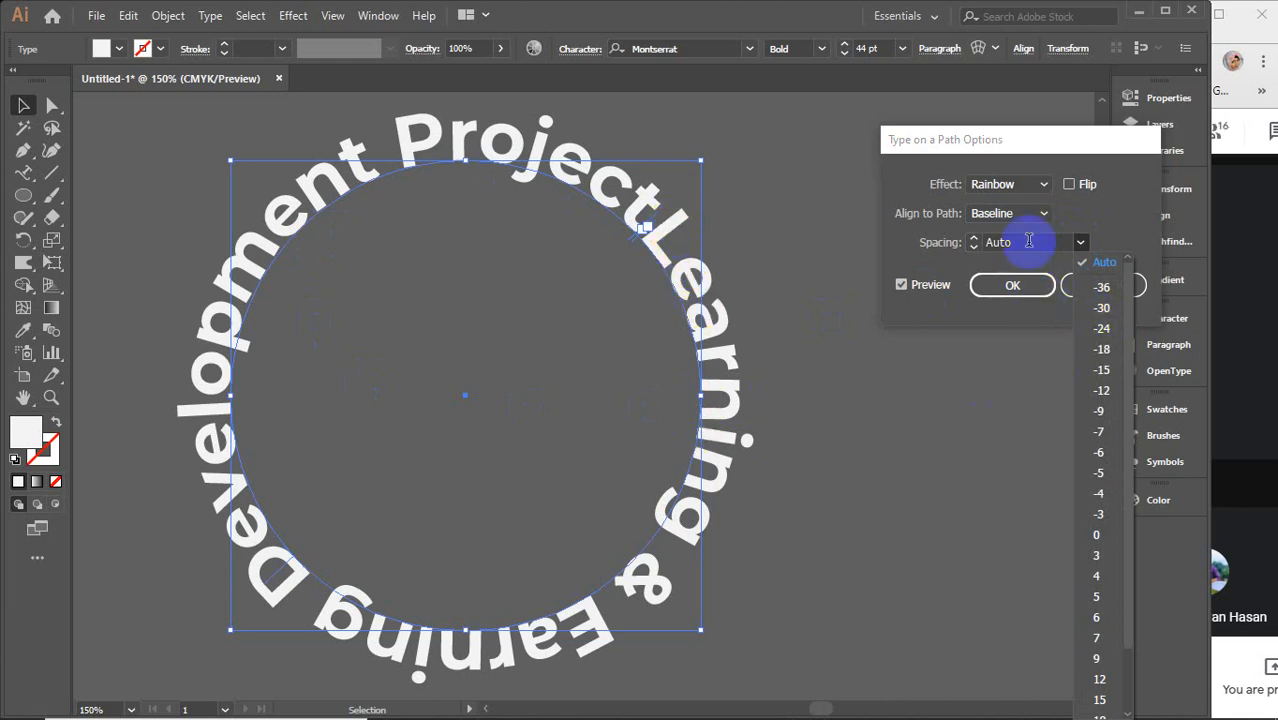
{"action": "left_click", "coordinate": [1104, 532]}
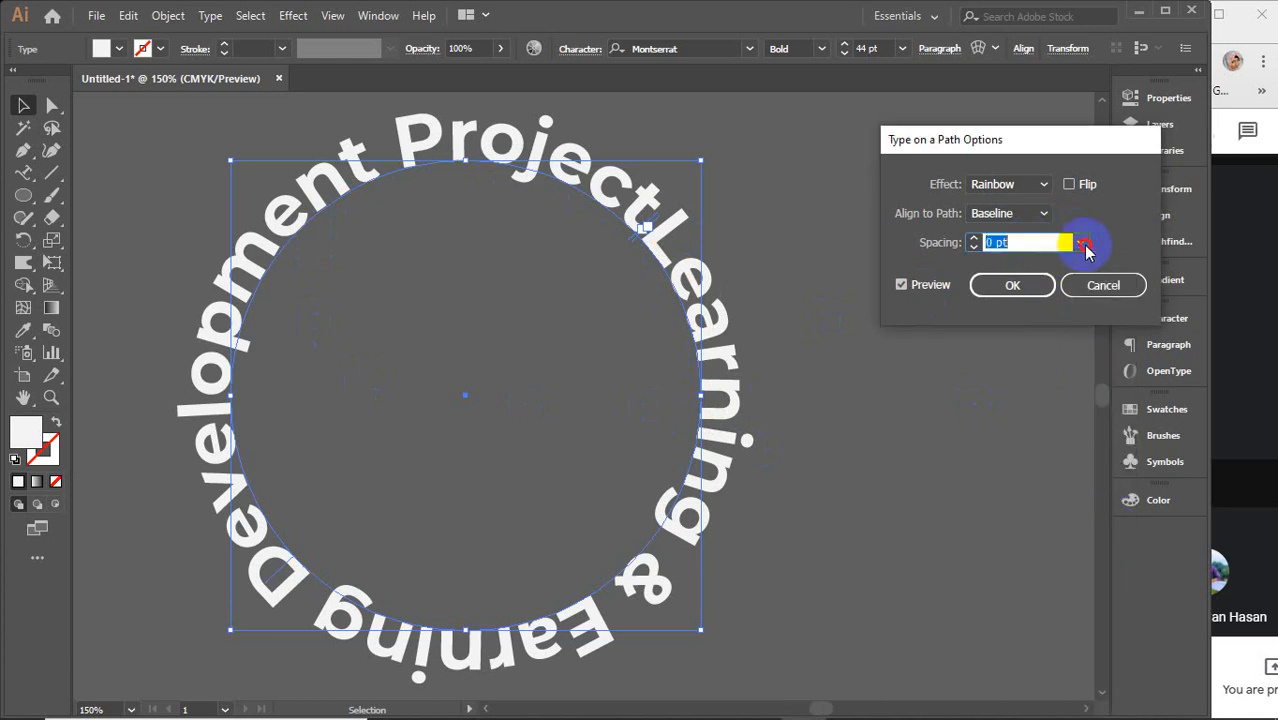
{"action": "left_click", "coordinate": [1080, 242]}
{"action": "left_click", "coordinate": [1096, 508]}
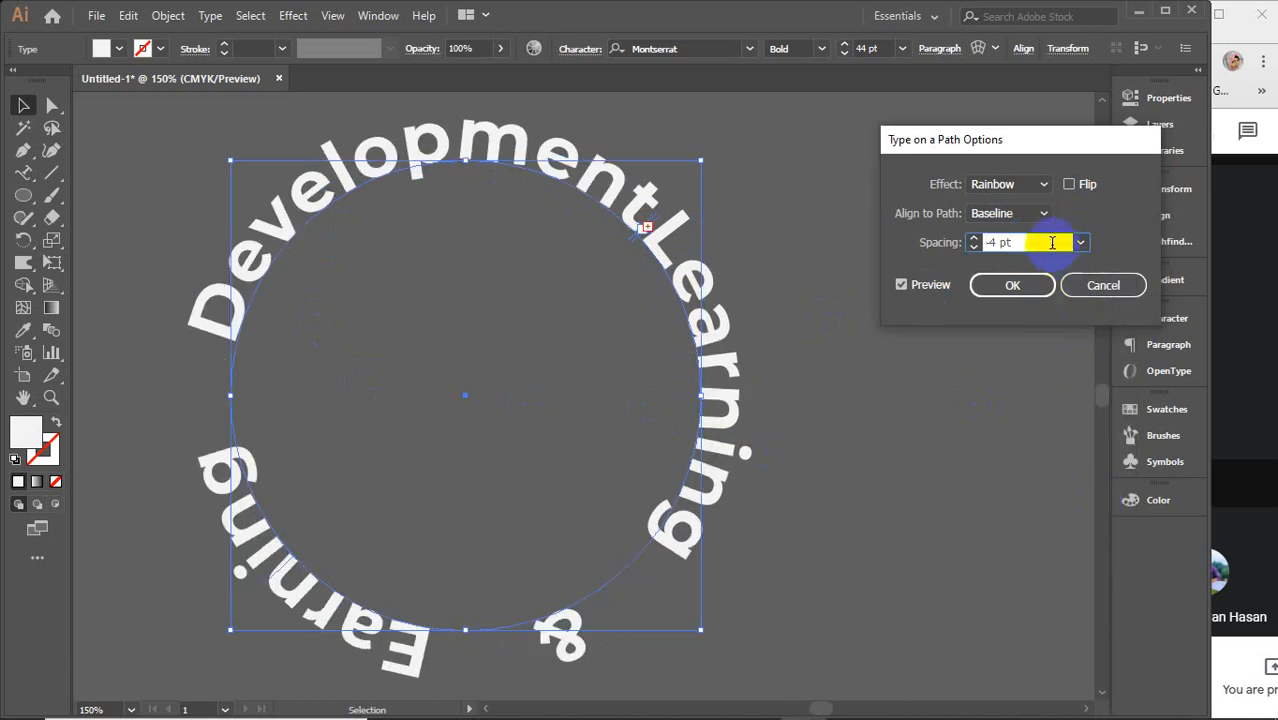
{"action": "scroll", "coordinate": [1024, 242], "scroll_direction": "down", "scroll_amount": 20}
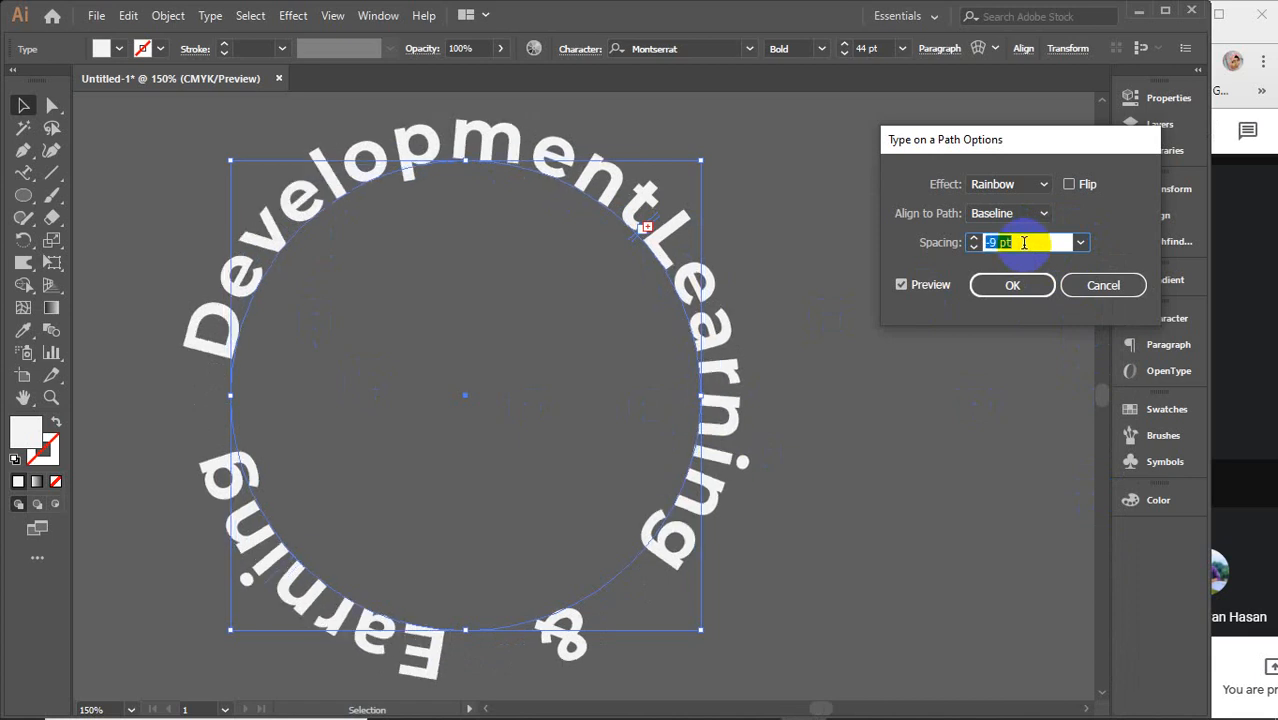
{"action": "scroll", "coordinate": [1024, 242], "scroll_direction": "down", "scroll_amount": 18}
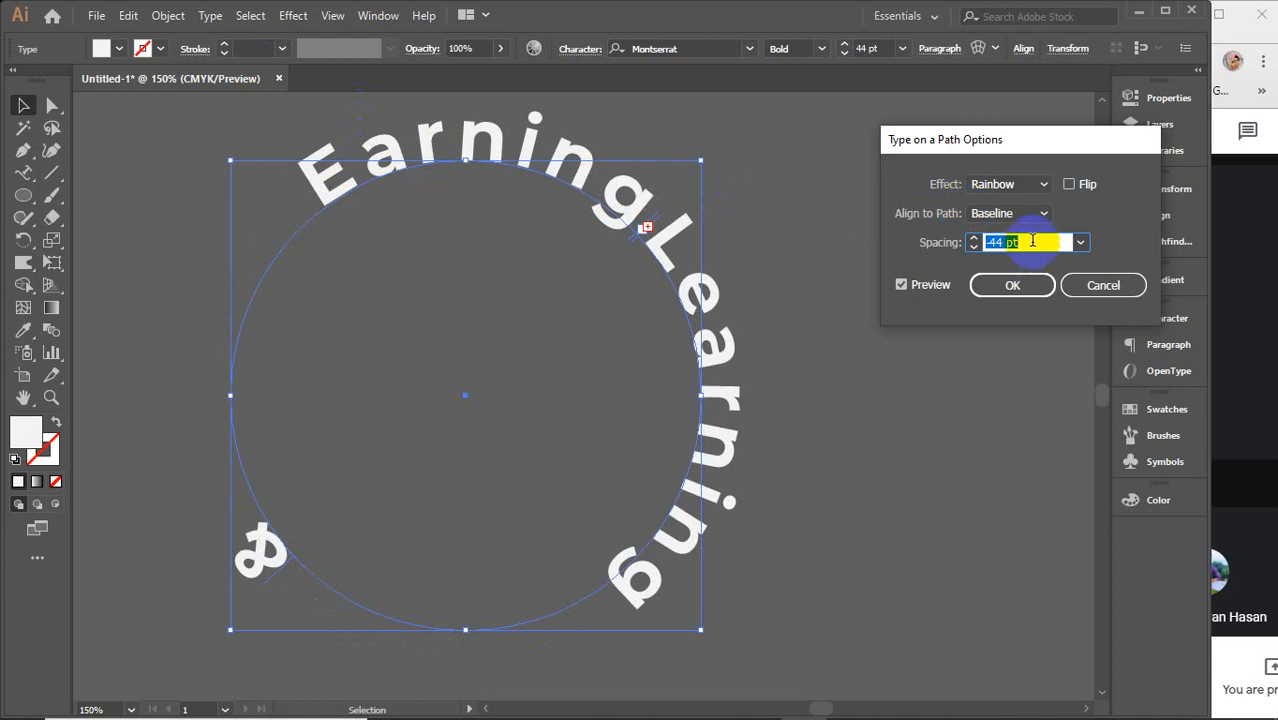
Step: Try raising the path spacing gradually to 156 pt, reset it to Auto and cancel the path options
{"action": "scroll", "coordinate": [1032, 241], "scroll_direction": "up", "scroll_amount": 19}
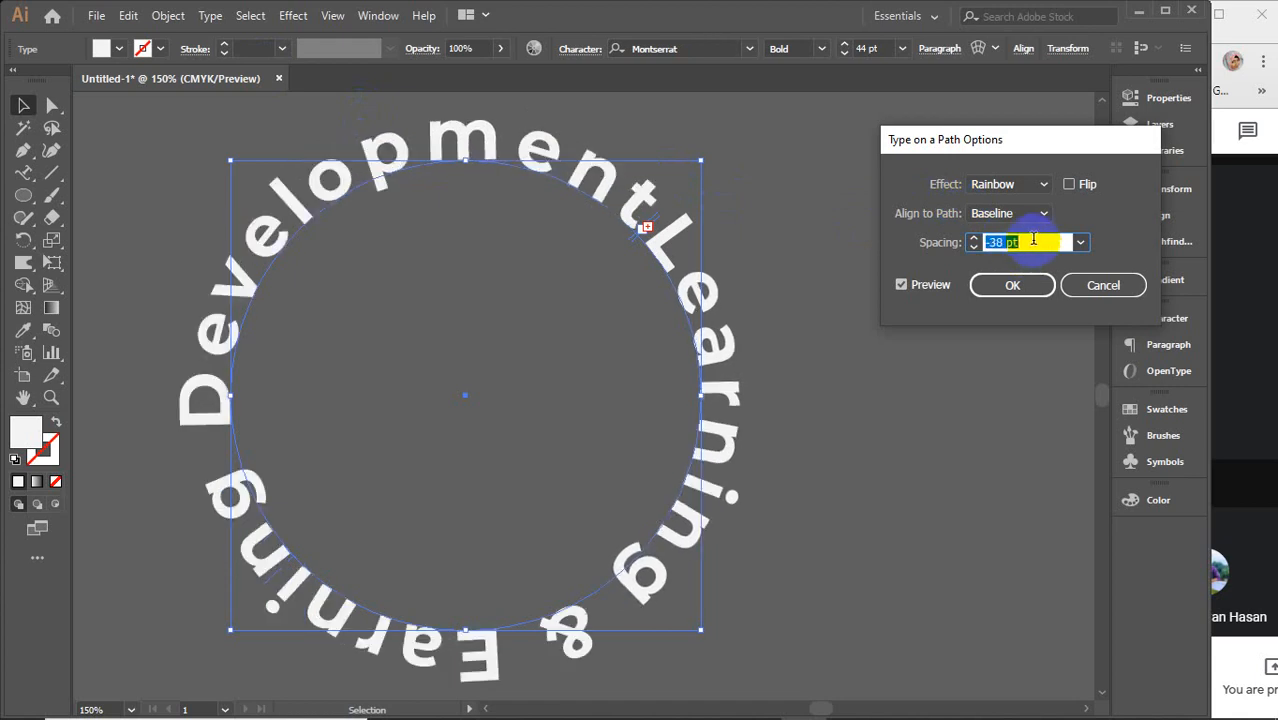
{"action": "scroll", "coordinate": [1033, 240], "scroll_direction": "up", "scroll_amount": 20}
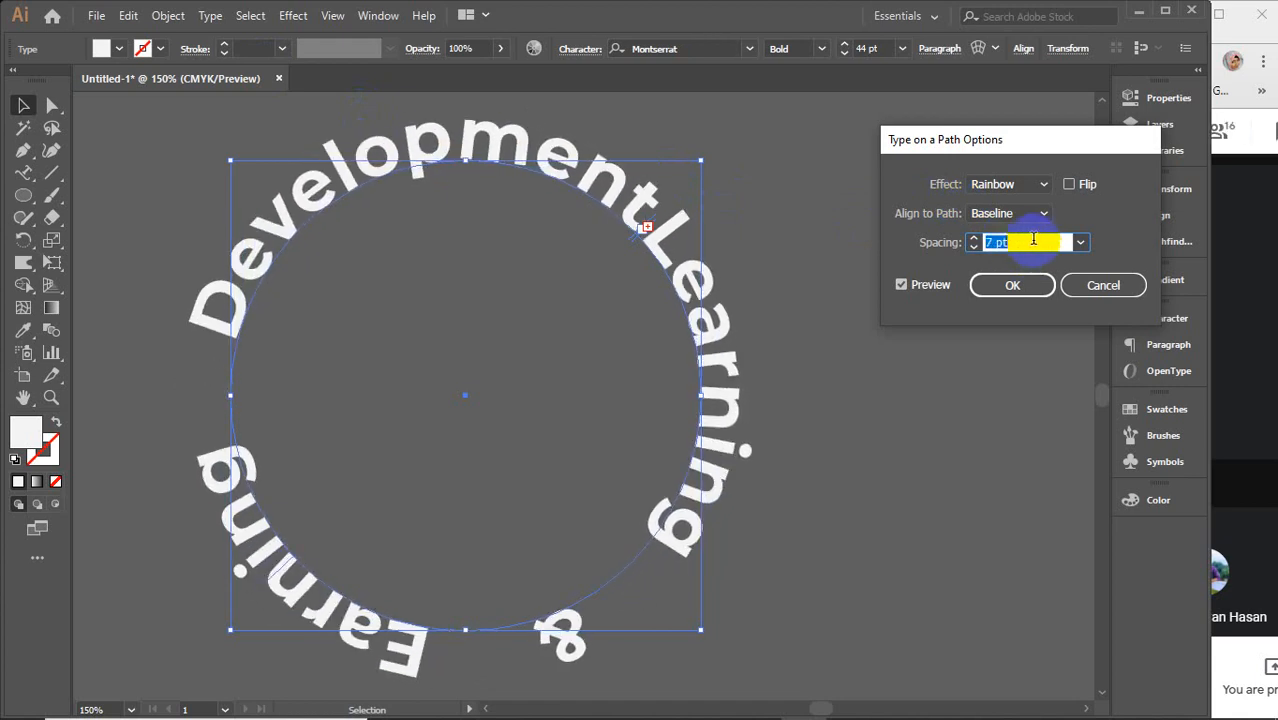
{"action": "scroll", "coordinate": [1033, 240], "scroll_direction": "up", "scroll_amount": 20}
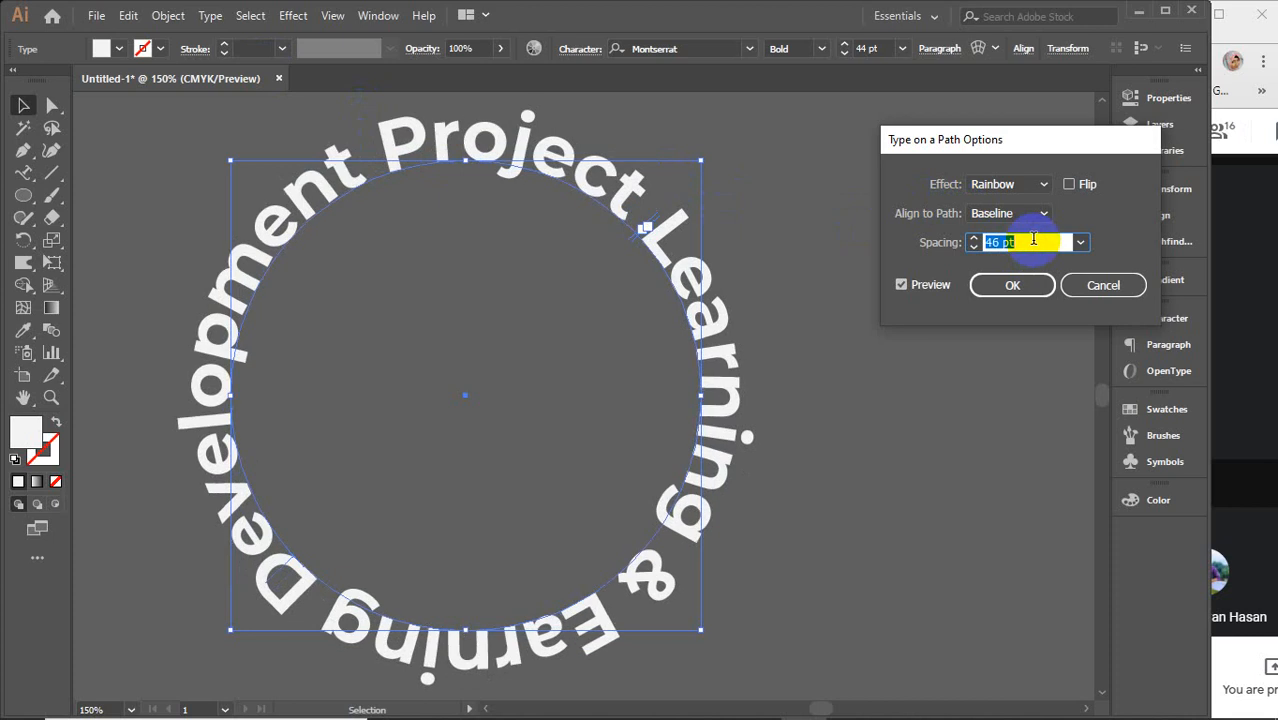
{"action": "scroll", "coordinate": [1033, 240], "scroll_direction": "up", "scroll_amount": 20}
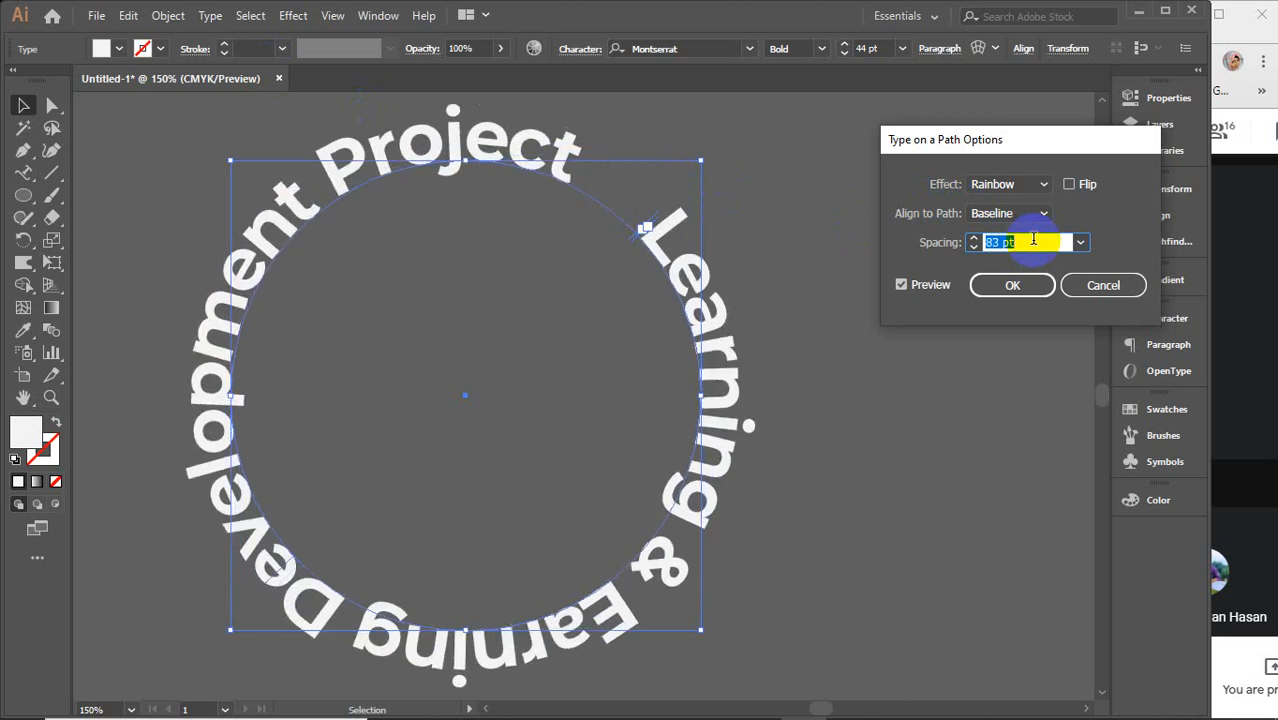
{"action": "scroll", "coordinate": [1033, 240], "scroll_direction": "up", "scroll_amount": 16}
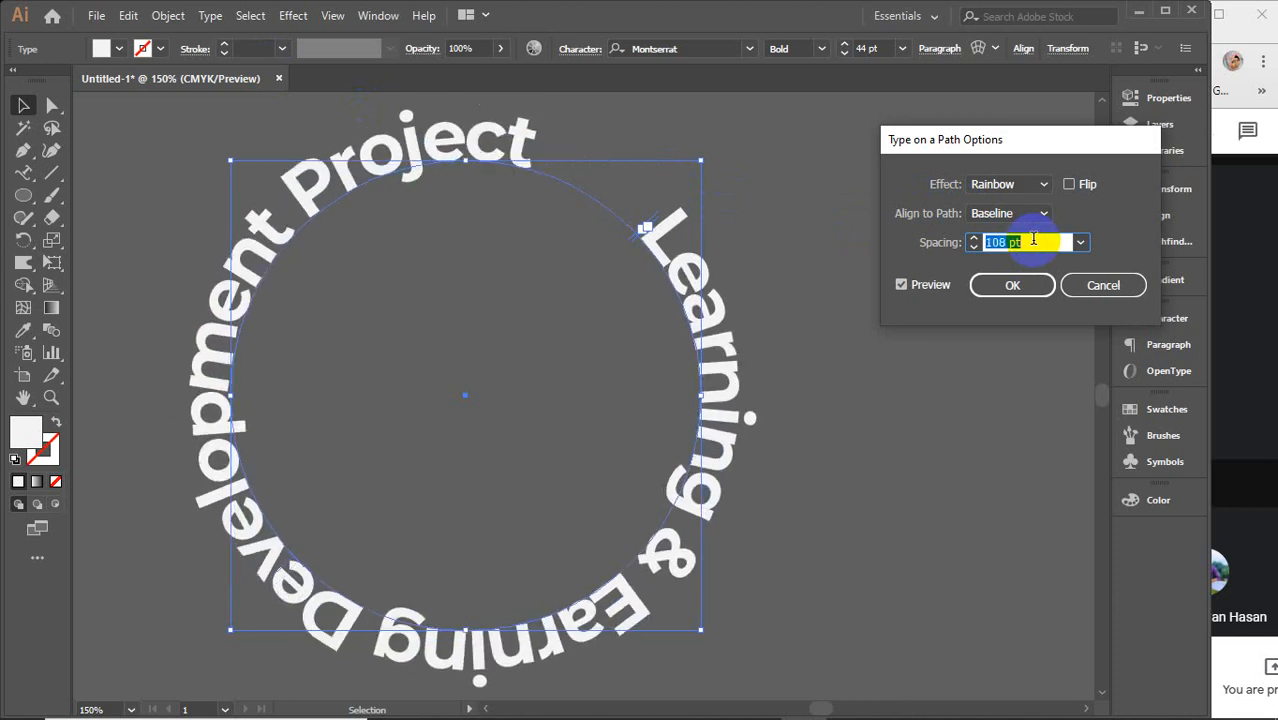
{"action": "scroll", "coordinate": [1033, 240], "scroll_direction": "up", "scroll_amount": 20}
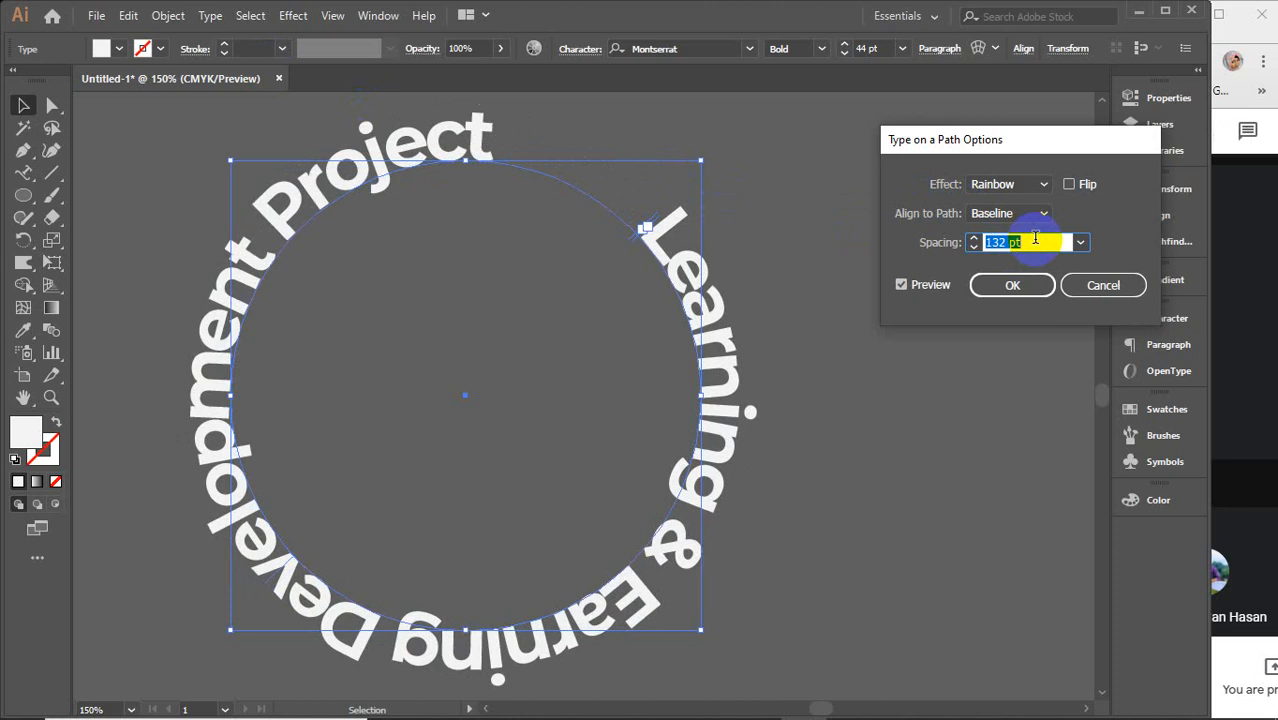
{"action": "scroll", "coordinate": [1035, 238], "scroll_direction": "up", "scroll_amount": 16}
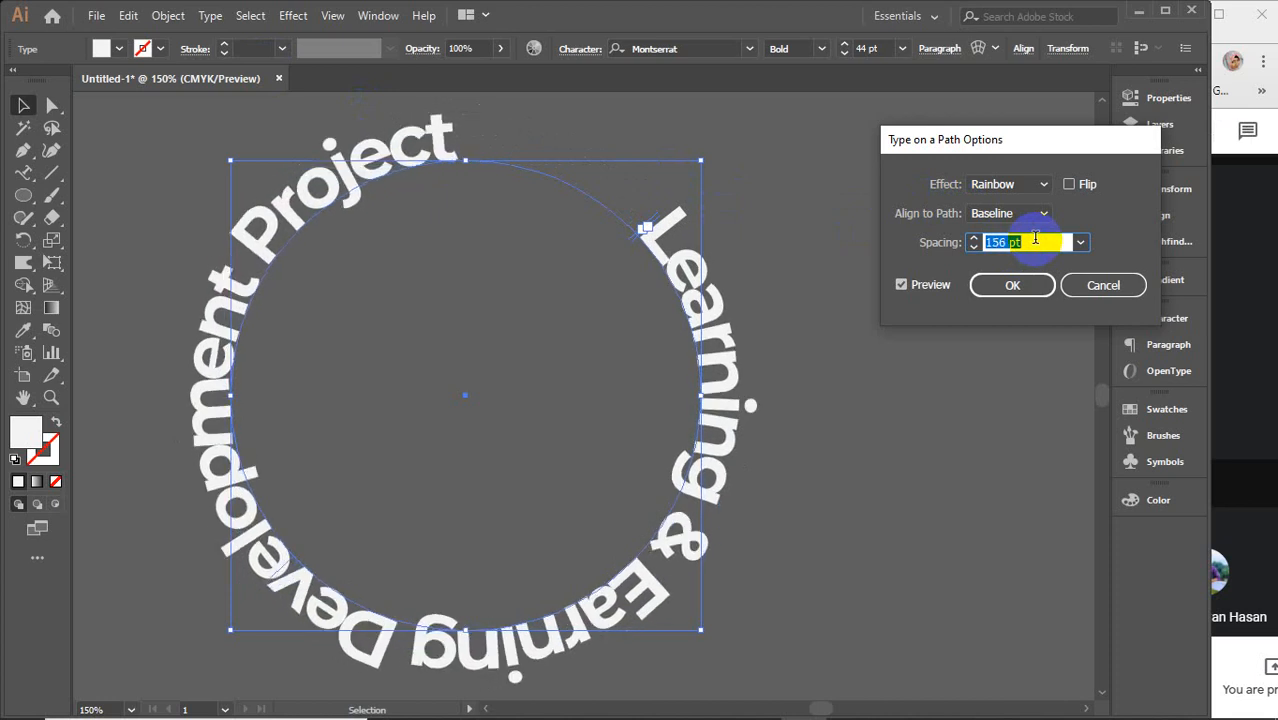
{"action": "left_click", "coordinate": [1080, 242]}
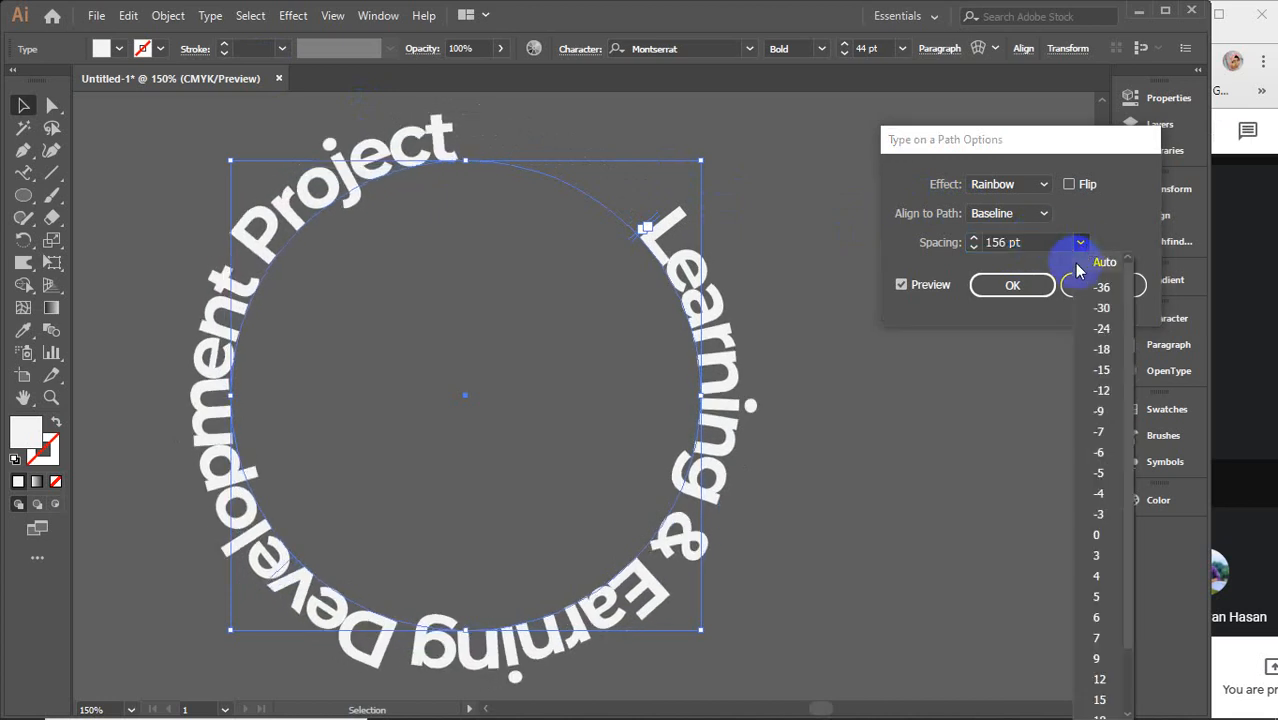
{"action": "left_click", "coordinate": [1086, 262]}
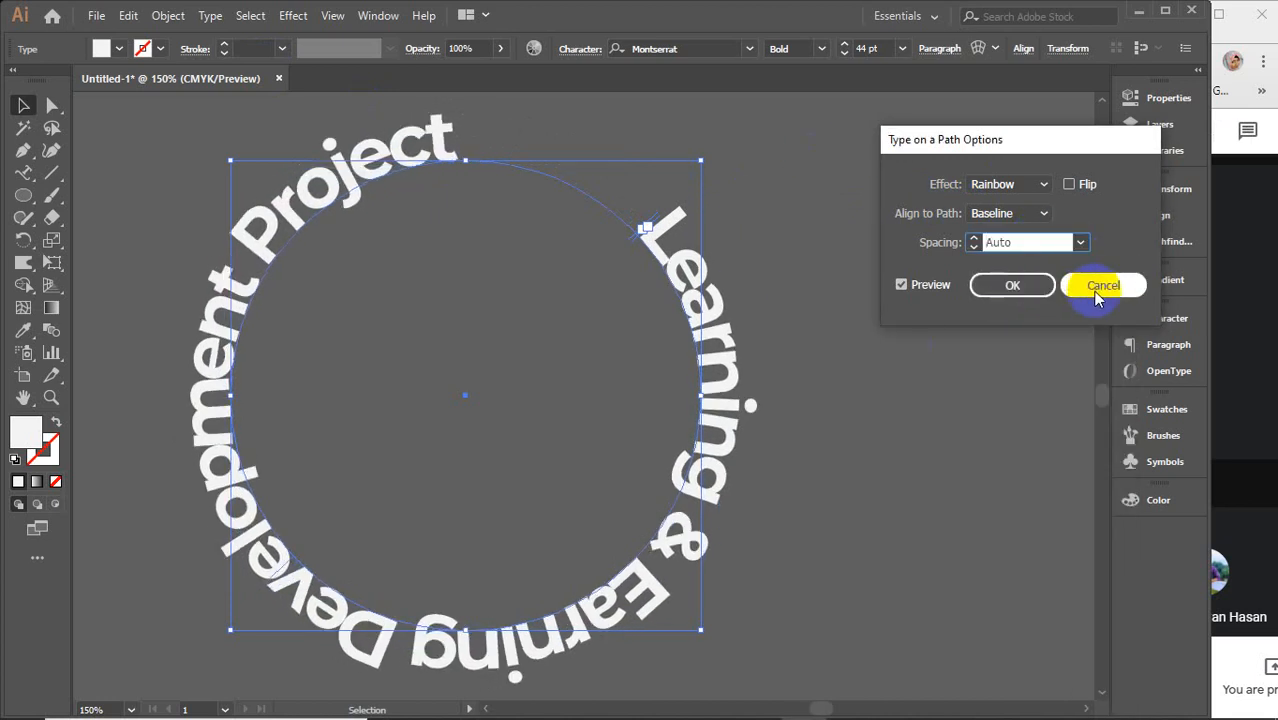
{"action": "left_click", "coordinate": [1097, 293]}
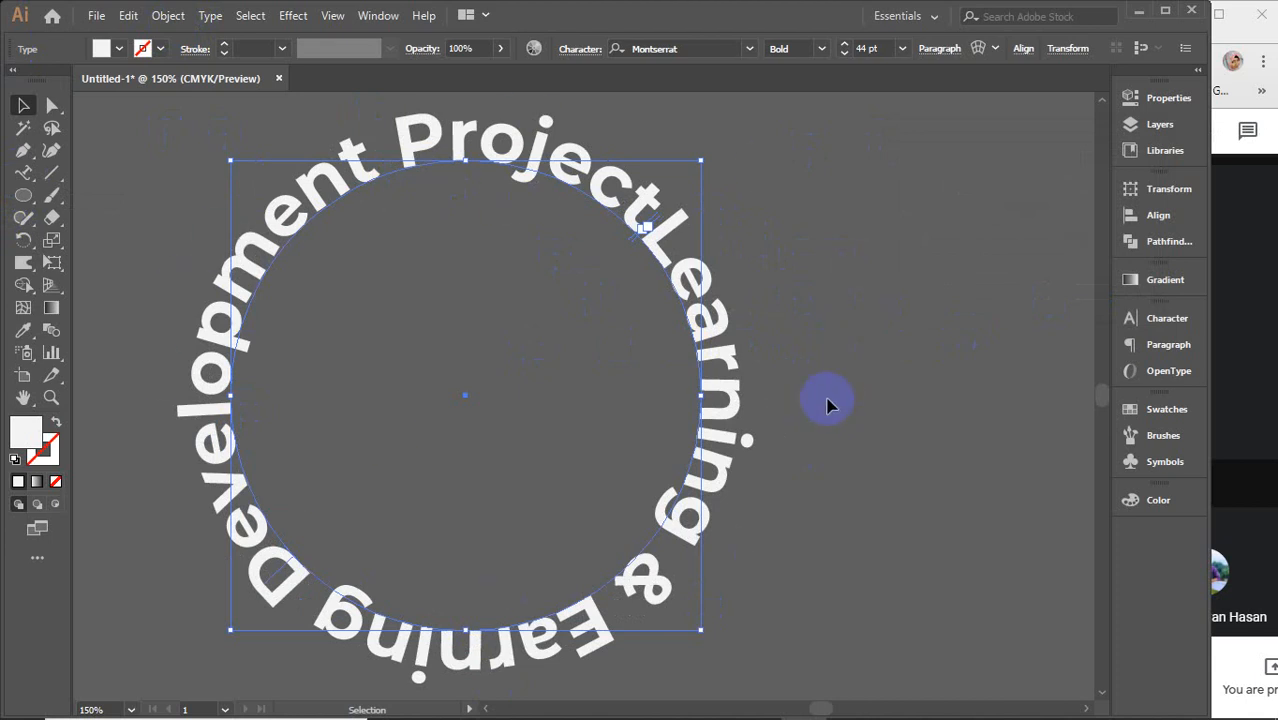
Step: Replace the whole phrase on the circle with the text "LEDP" and finish text editing
{"action": "left_click", "coordinate": [23, 172]}
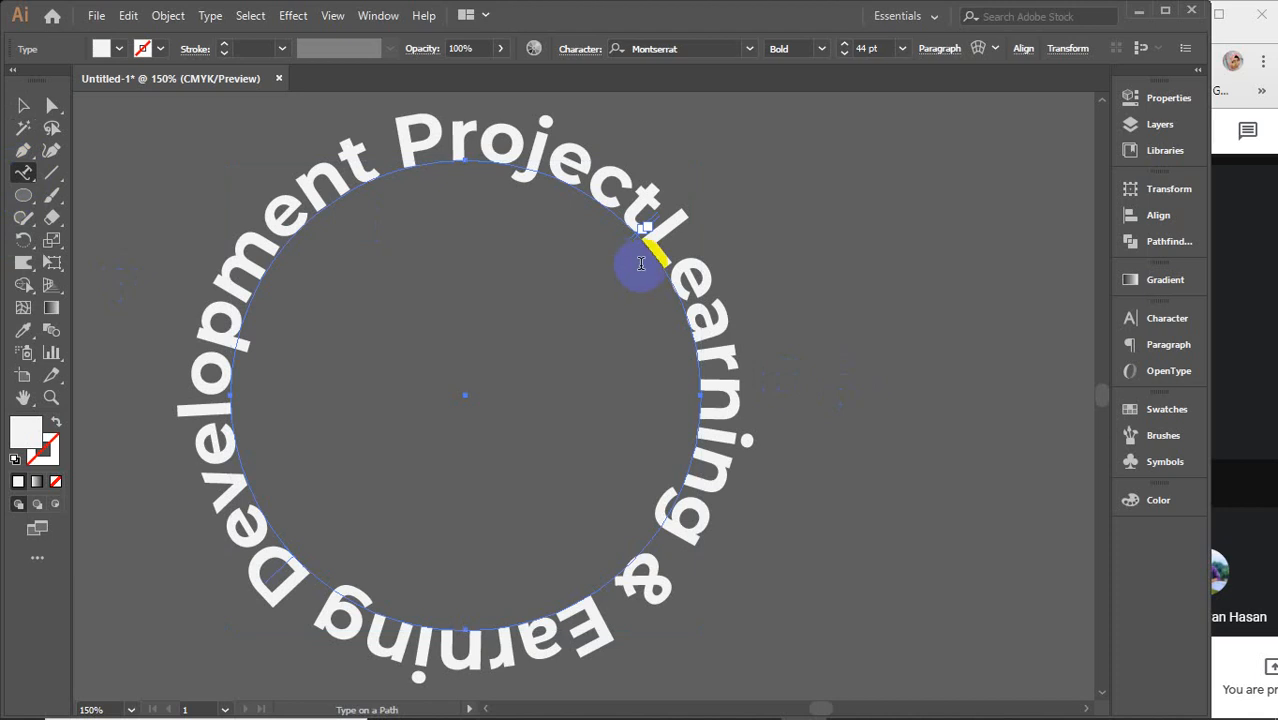
{"action": "left_click_drag", "start_coordinate": [672, 264], "coordinate": [640, 212]}
{"action": "type", "text": "EDP"}
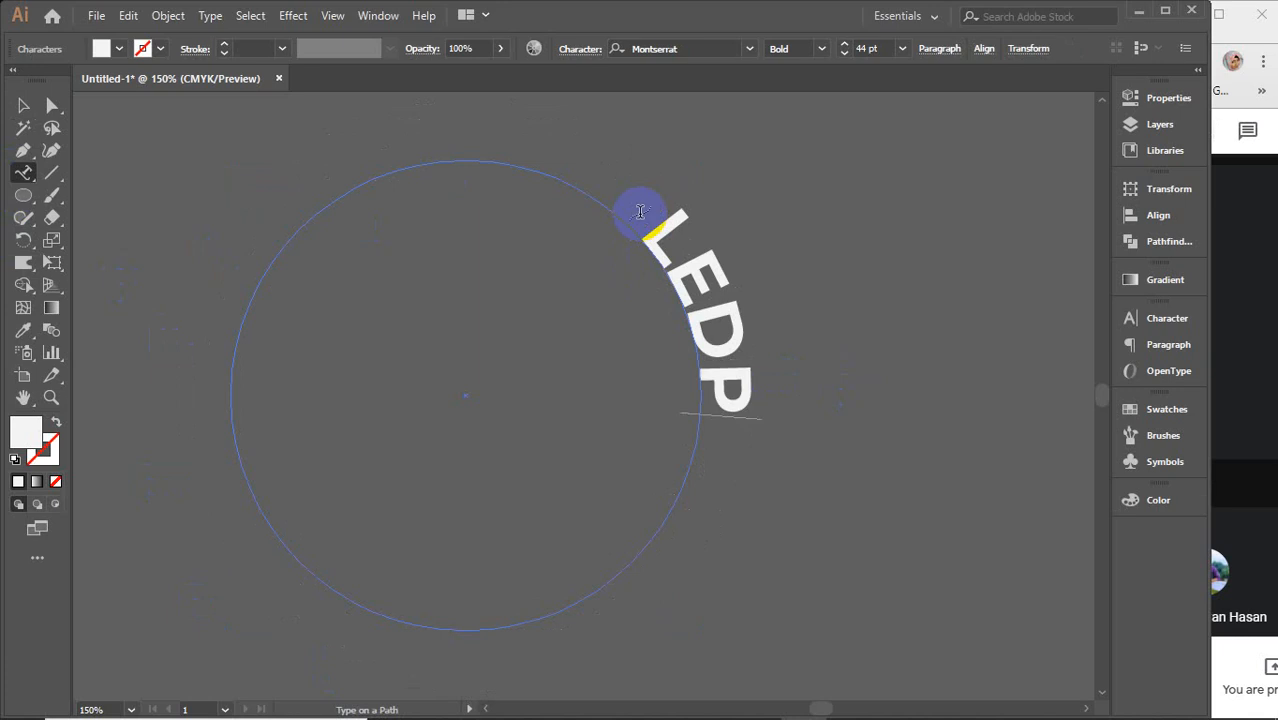
{"action": "left_click", "coordinate": [23, 105]}
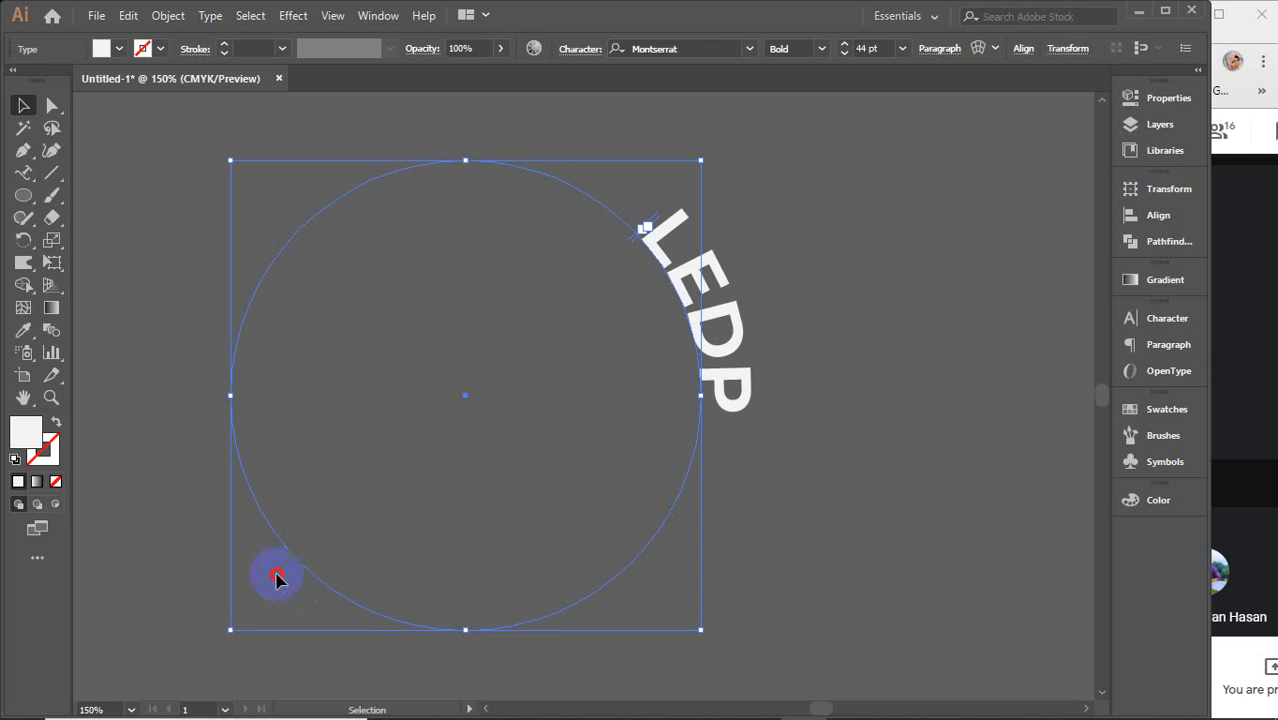
Step: Slide the "LEDP" text along the circle to its lower-left arc
{"action": "left_click_drag", "start_coordinate": [277, 578], "coordinate": [338, 393]}
{"action": "scroll", "coordinate": [134, 345], "scroll_direction": "down", "scroll_amount": 1}
{"action": "scroll", "coordinate": [302, 328], "scroll_direction": "down", "scroll_amount": 1}
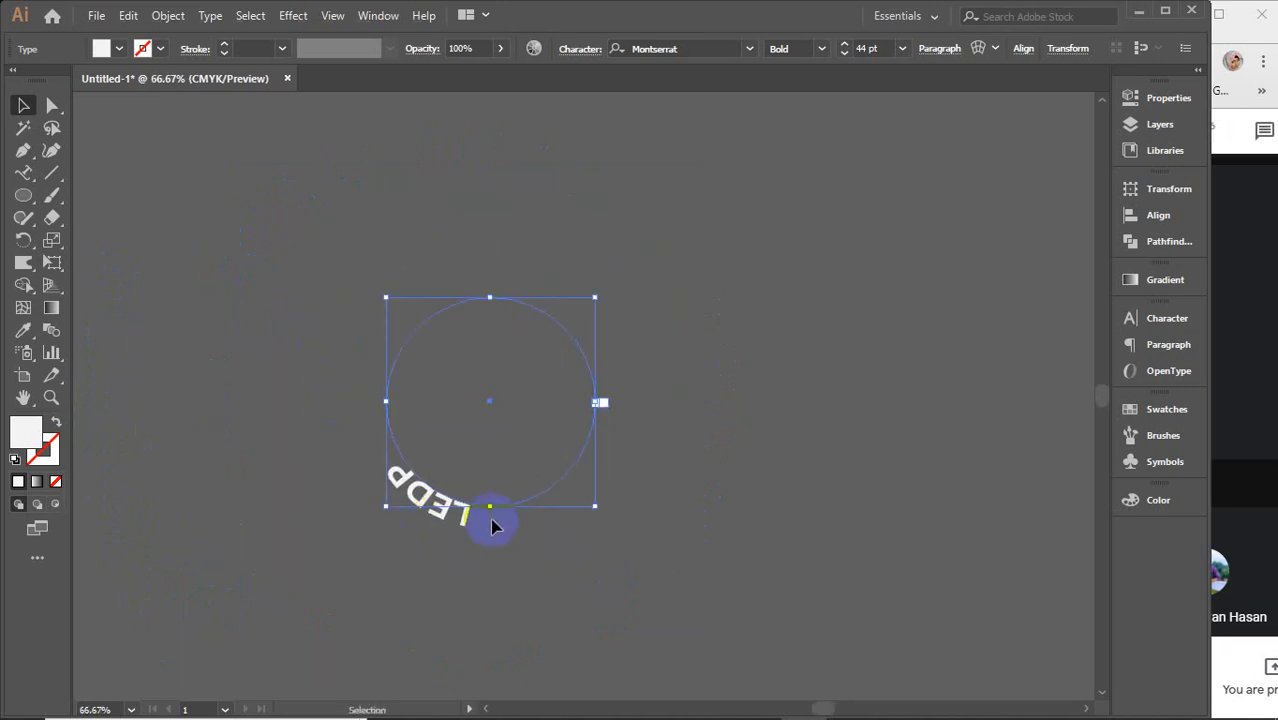
{"action": "left_click_drag", "start_coordinate": [517, 525], "coordinate": [487, 519]}
Step: Reselect the "LEDP" text and slide it around the circle to the upper-right arc
{"action": "left_click", "coordinate": [494, 524]}
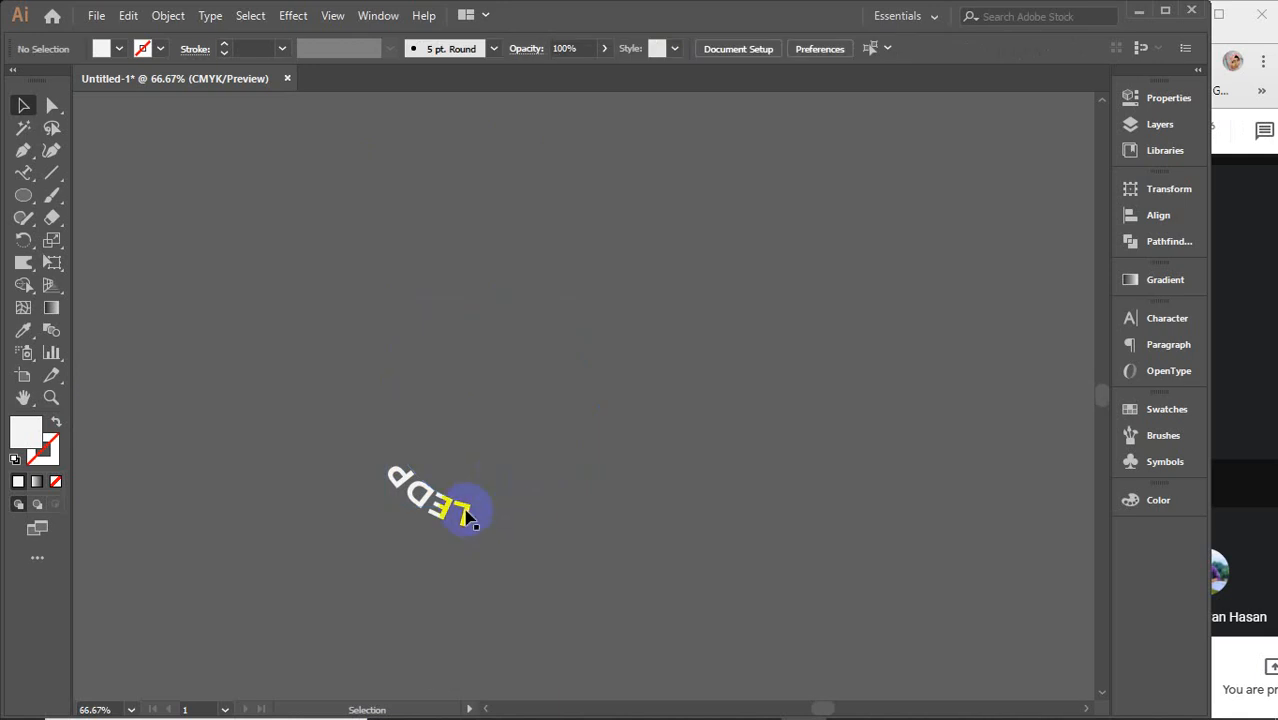
{"action": "left_click", "coordinate": [465, 515]}
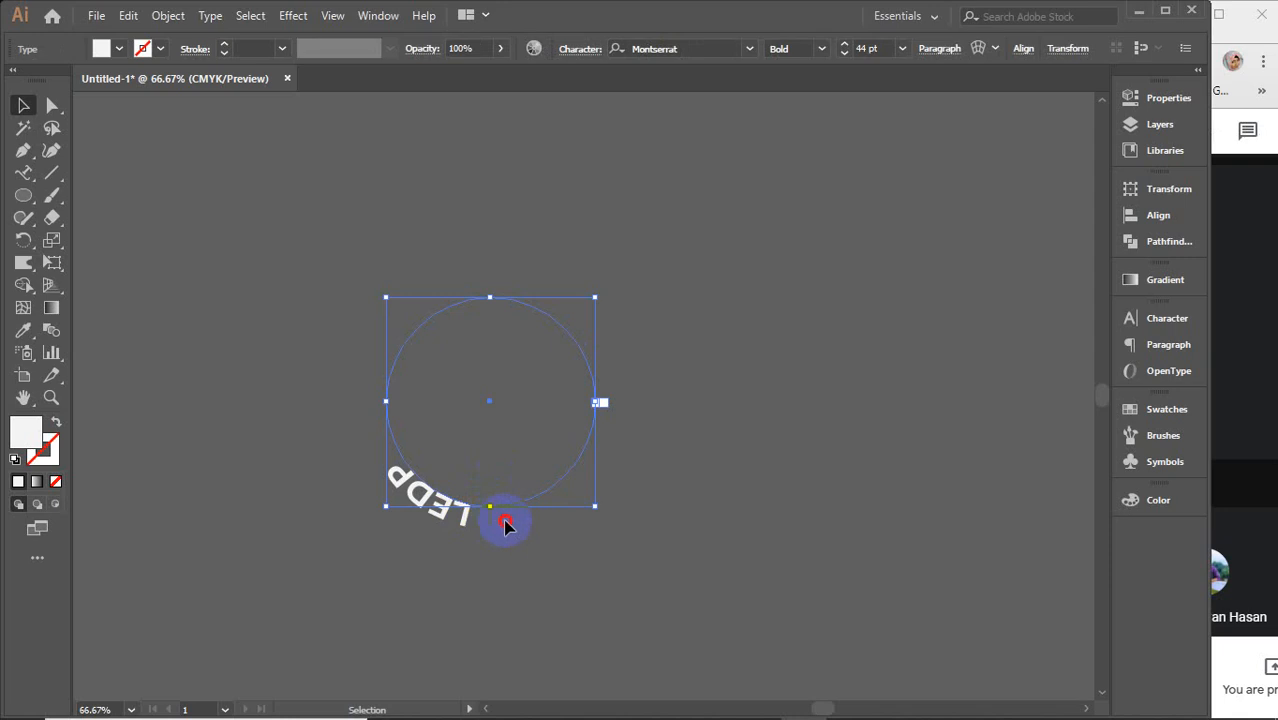
{"action": "left_click", "coordinate": [490, 530]}
{"action": "scroll", "coordinate": [490, 528], "scroll_direction": "up", "scroll_amount": 1}
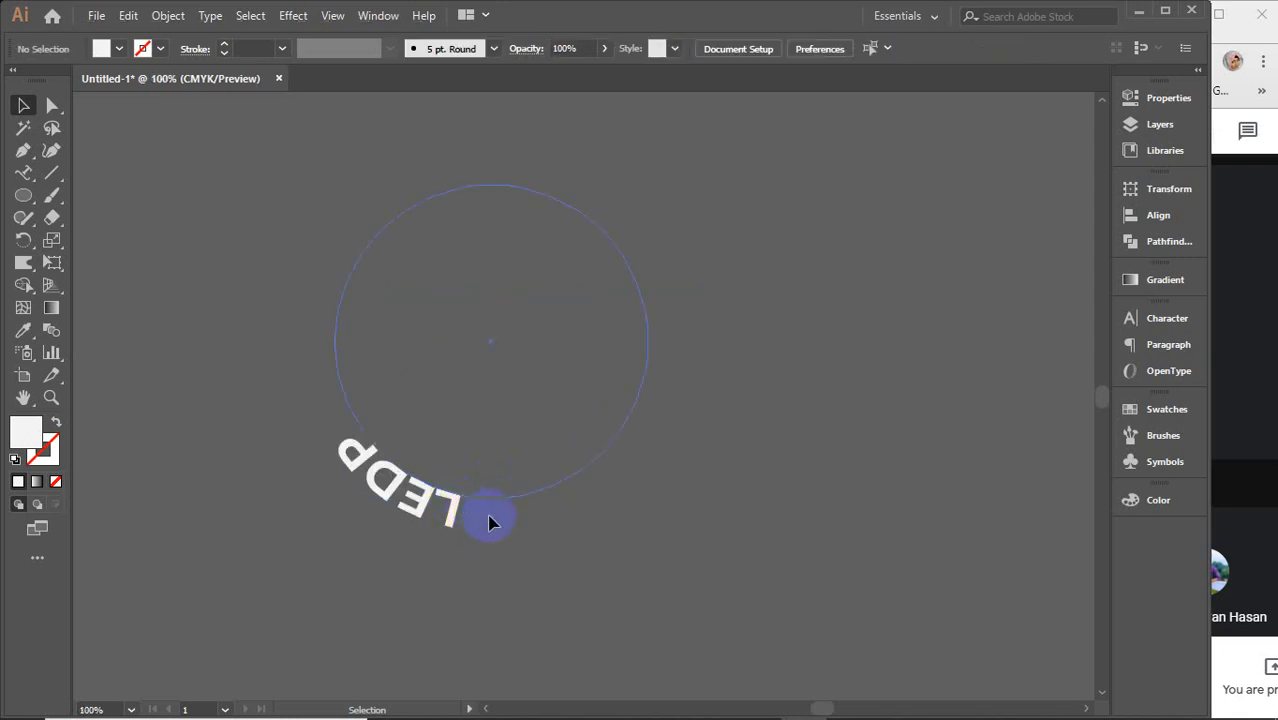
{"action": "left_click", "coordinate": [495, 541]}
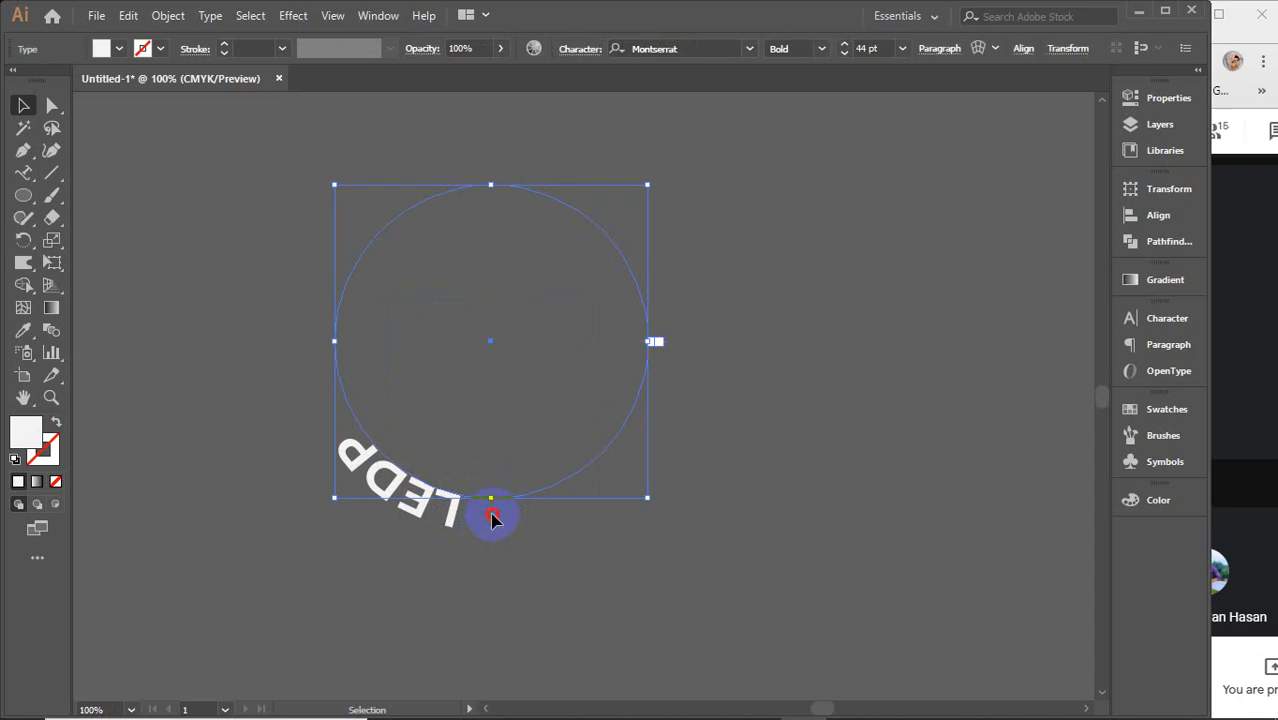
{"action": "left_click_drag", "start_coordinate": [480, 525], "coordinate": [716, 541]}
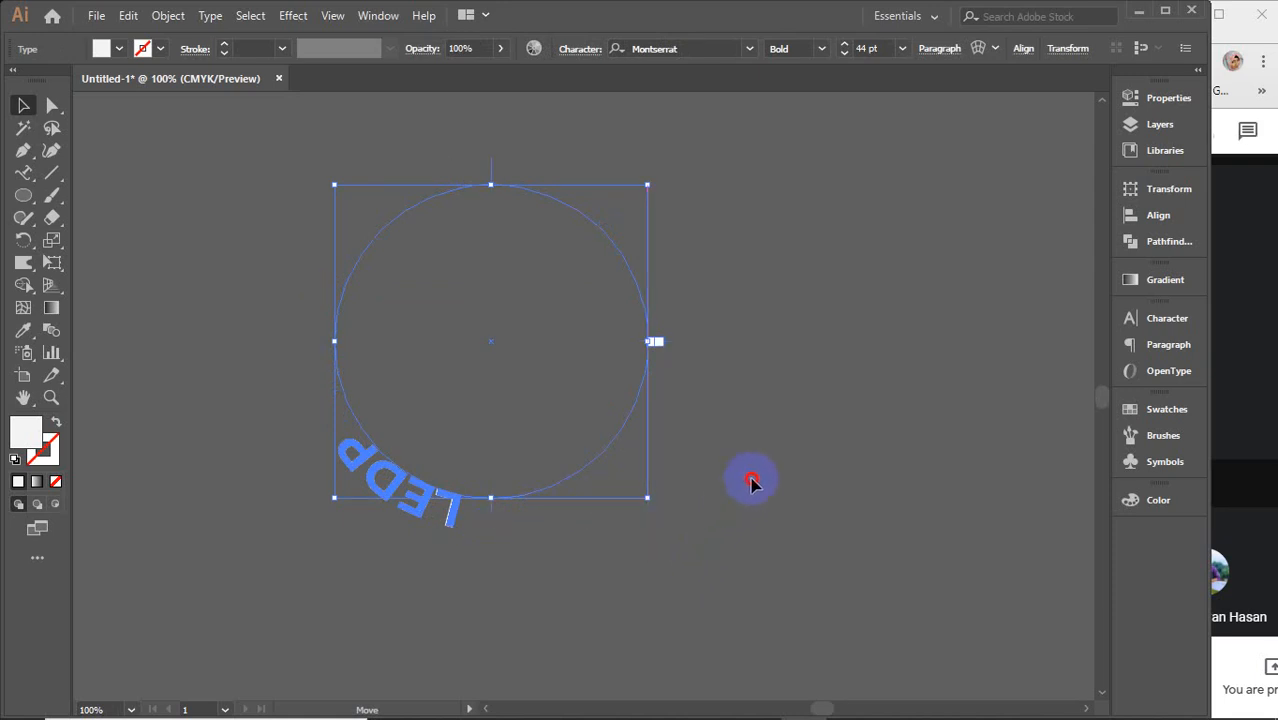
{"action": "left_click_drag", "start_coordinate": [752, 483], "coordinate": [739, 668]}
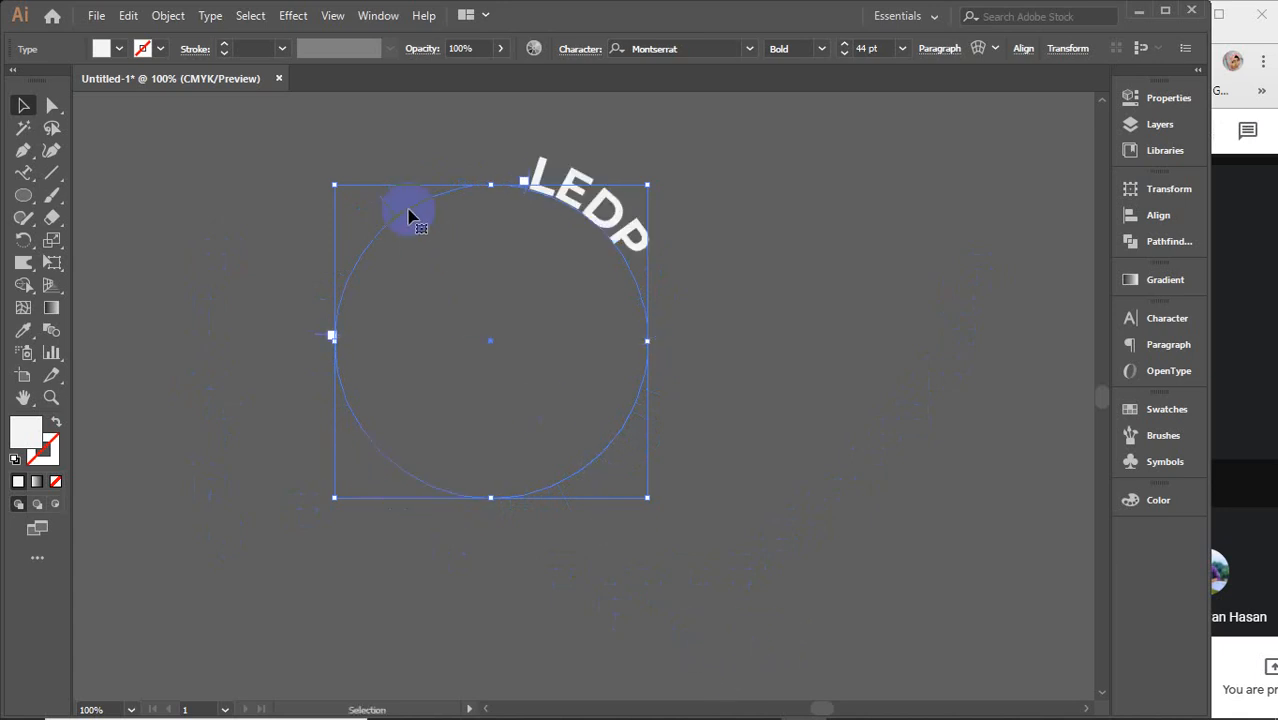
Step: Slide the "LEDP" text slightly counterclockwise so that it starts near the circle's topmost point
{"action": "left_click_drag", "start_coordinate": [385, 200], "coordinate": [360, 222]}
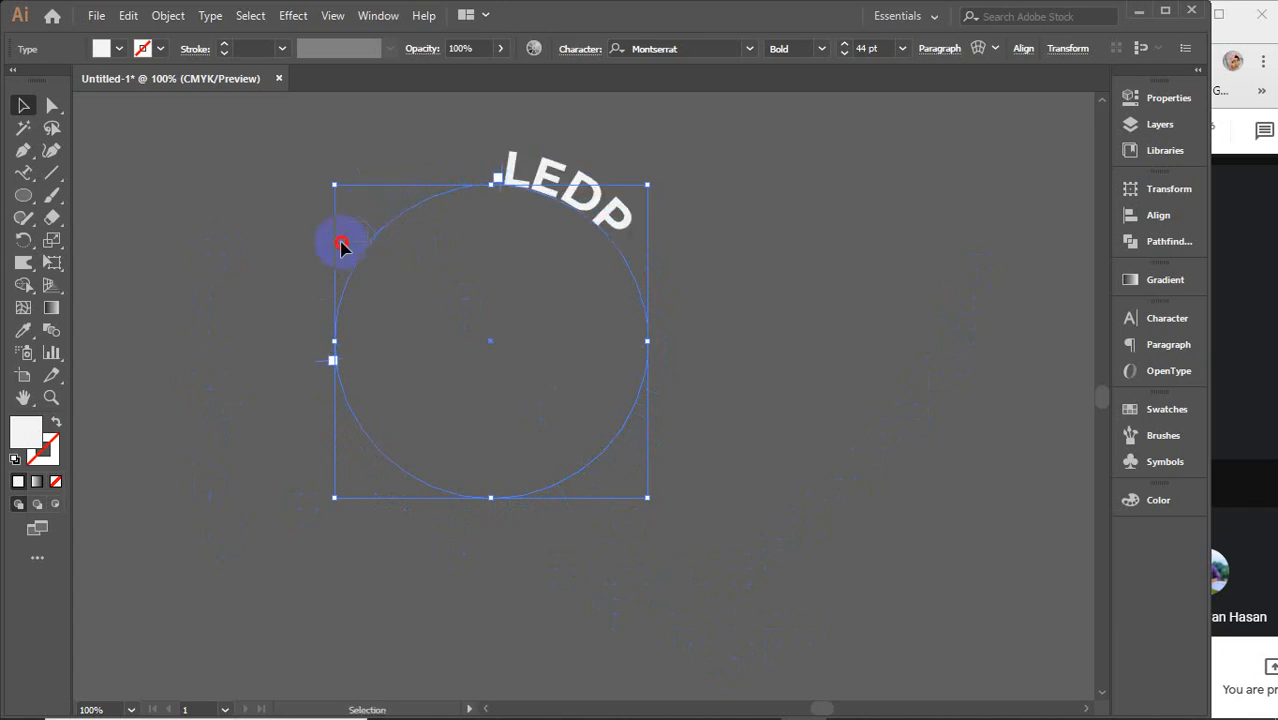
{"action": "scroll", "coordinate": [341, 239], "scroll_direction": "up", "scroll_amount": 3}
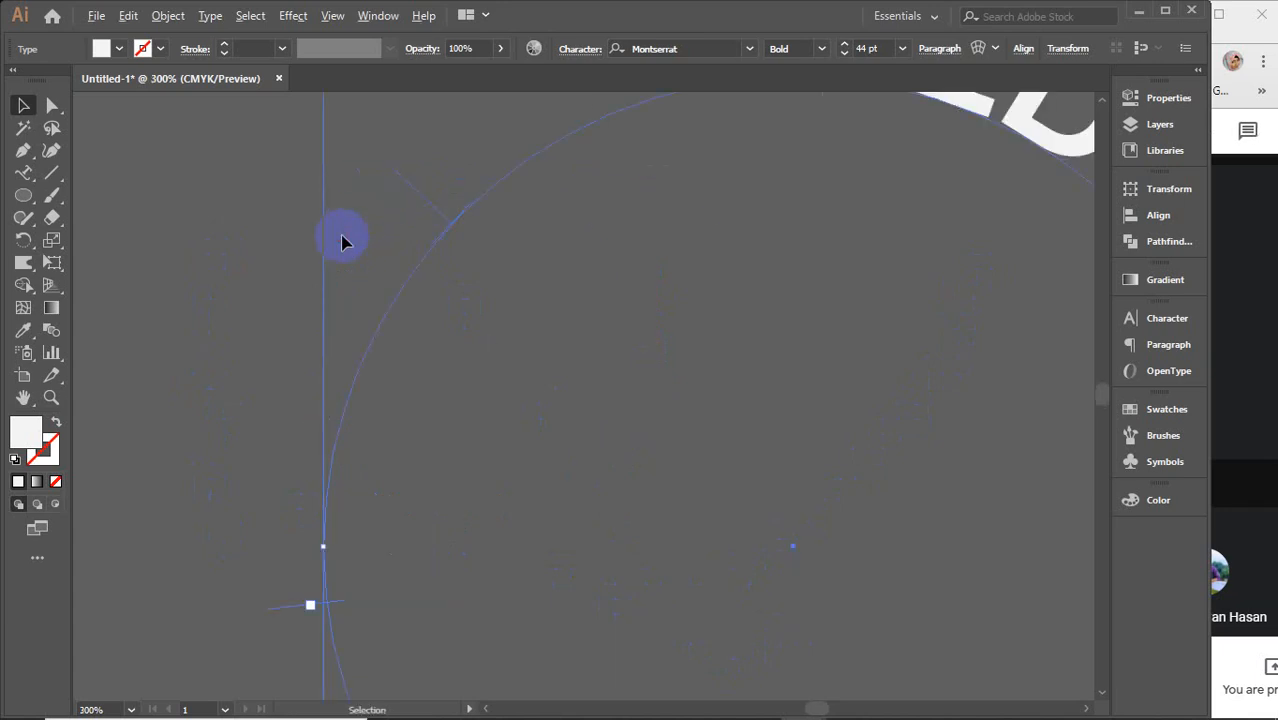
{"action": "left_click_drag", "start_coordinate": [559, 245], "coordinate": [322, 451]}
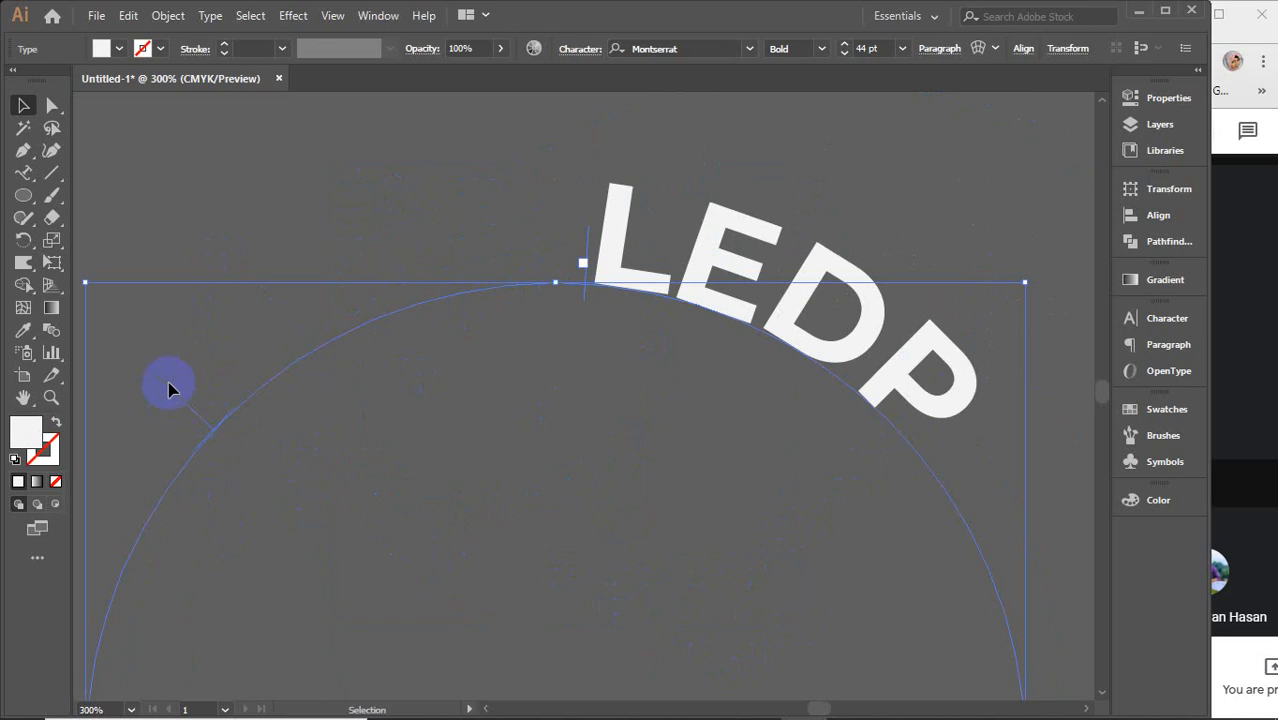
{"action": "left_click_drag", "start_coordinate": [170, 393], "coordinate": [247, 296]}
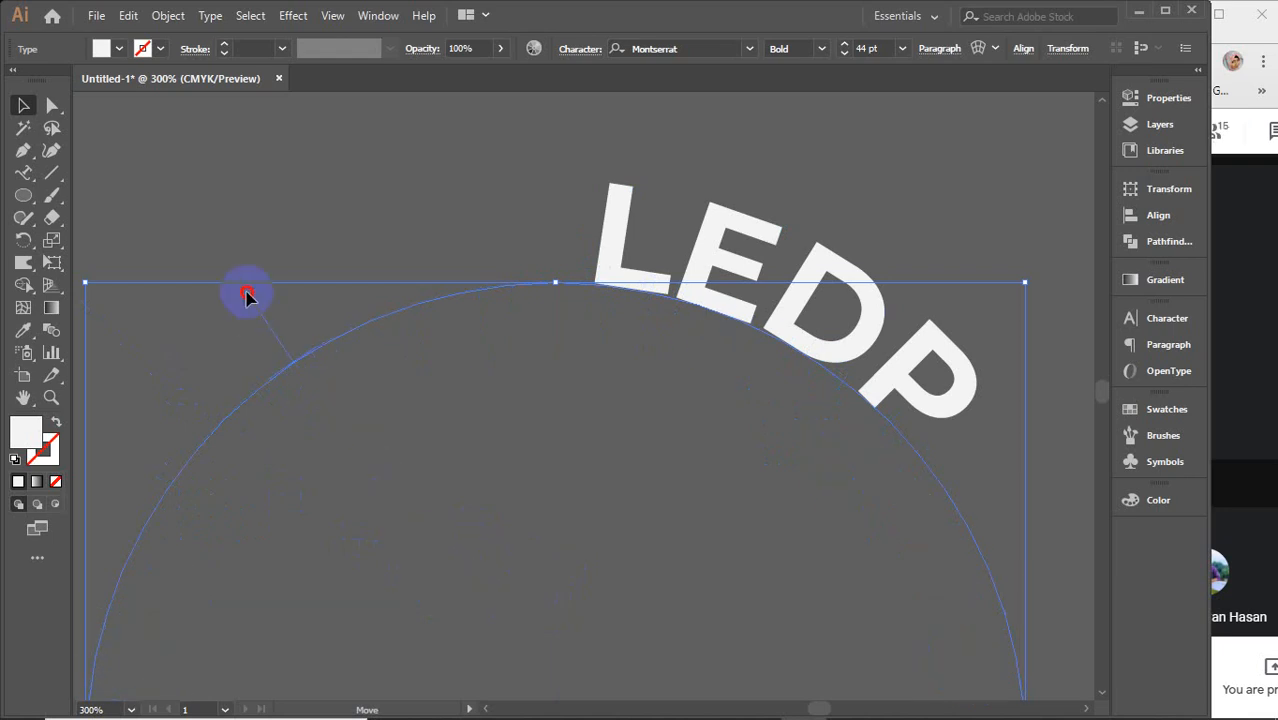
Step: Slide the "LEDP" text around the circle so that it starts at the lowest point
{"action": "left_click_drag", "start_coordinate": [157, 345], "coordinate": [112, 400]}
{"action": "scroll", "coordinate": [253, 400], "scroll_direction": "down", "scroll_amount": 2}
{"action": "left_click_drag", "start_coordinate": [387, 446], "coordinate": [523, 328]}
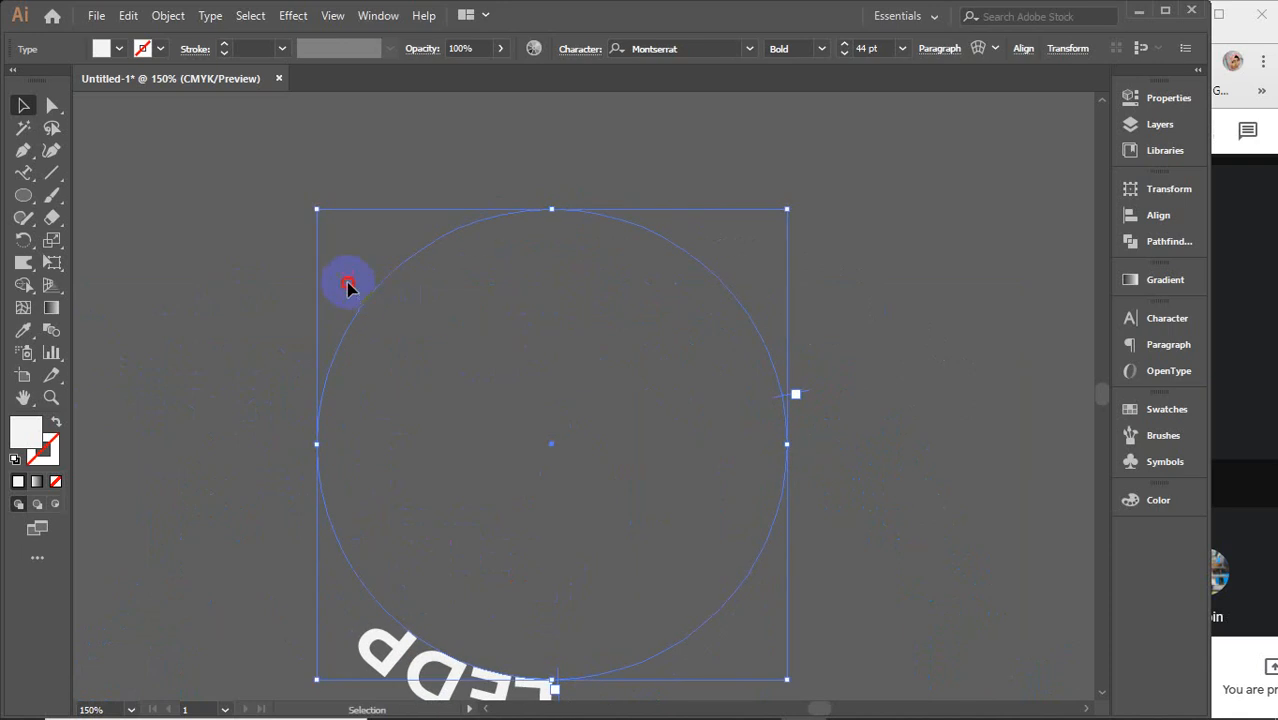
Step: Slide the "LEDP" text around the circle so that it is centered on the topmost arc, and keep it selected
{"action": "left_click_drag", "start_coordinate": [347, 287], "coordinate": [834, 539]}
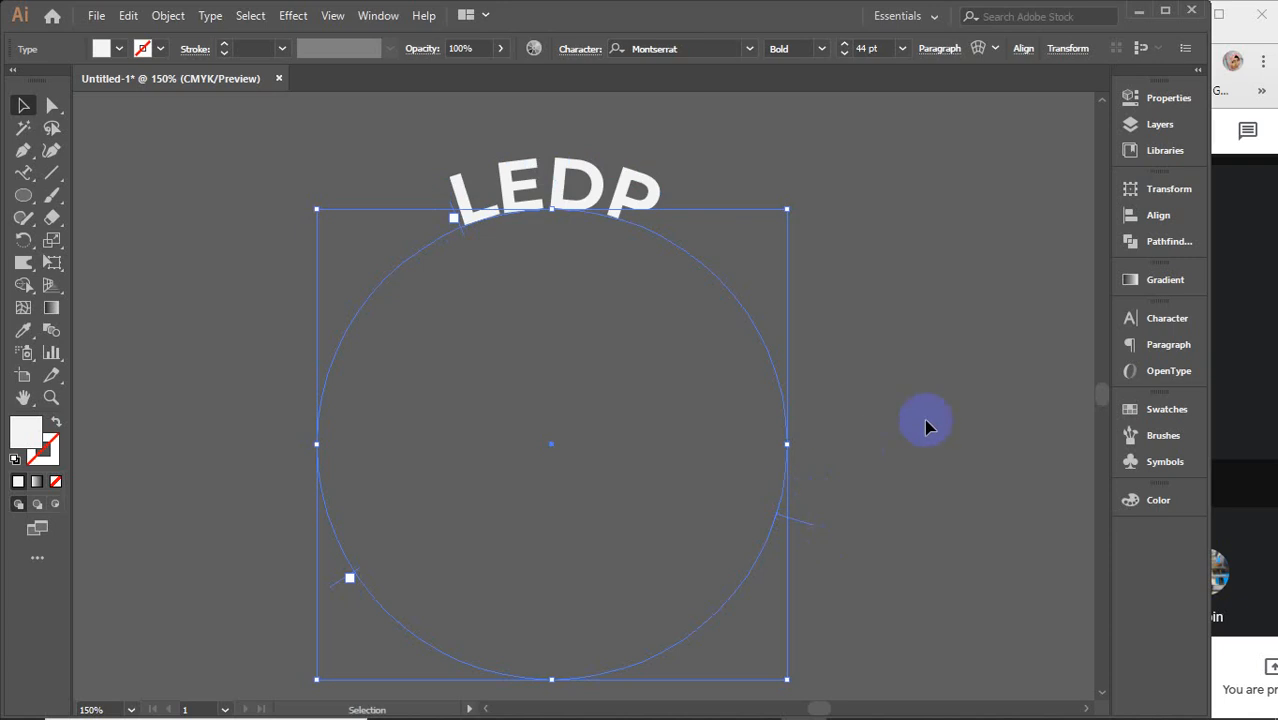
{"action": "left_click", "coordinate": [945, 382]}
{"action": "left_click", "coordinate": [531, 201]}
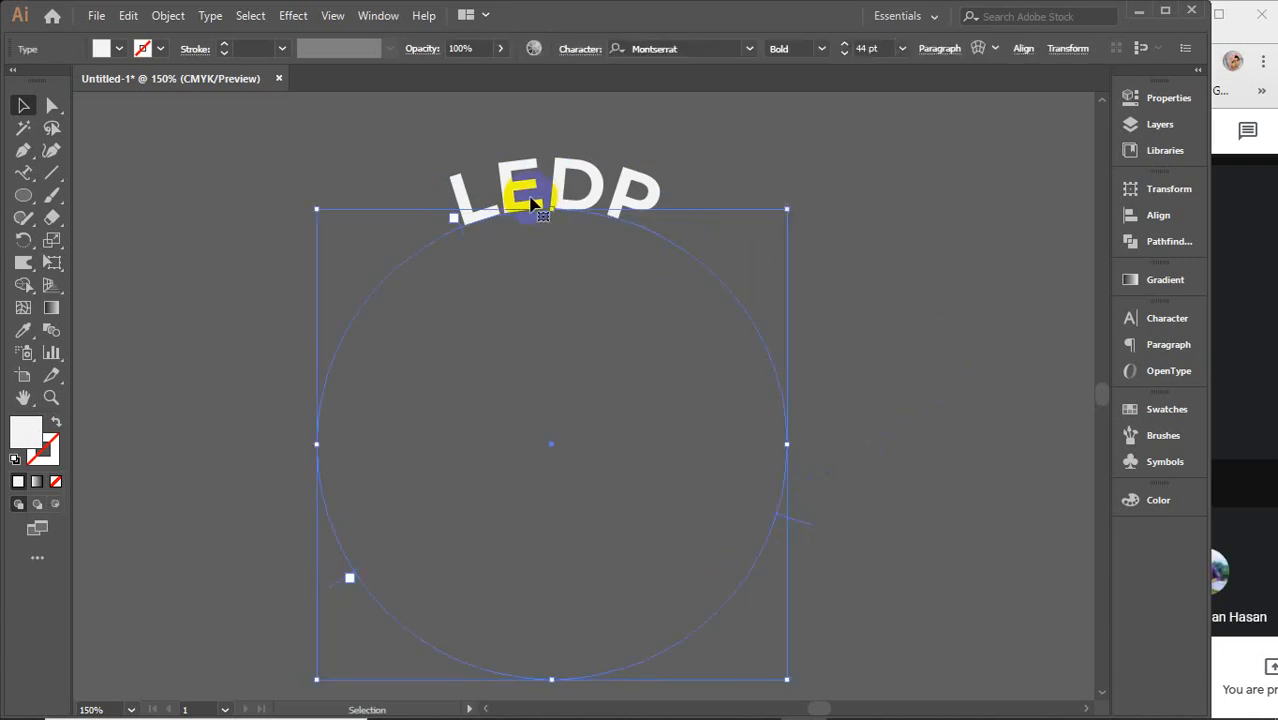
Step: Copy the "LEDP" circle text, hide the original and paste the copy in front at the same place
{"action": "key", "text": "a"}
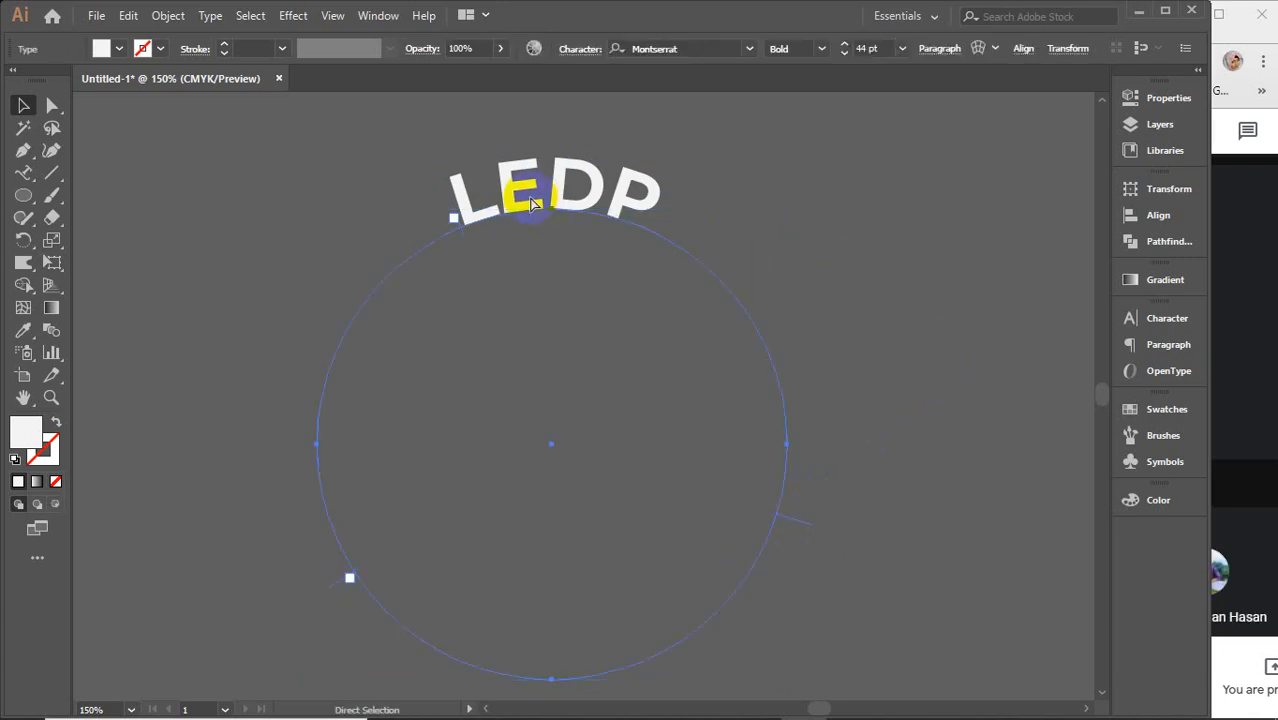
{"action": "key", "text": "ctrl"}
{"action": "key", "text": "ctrl+x"}
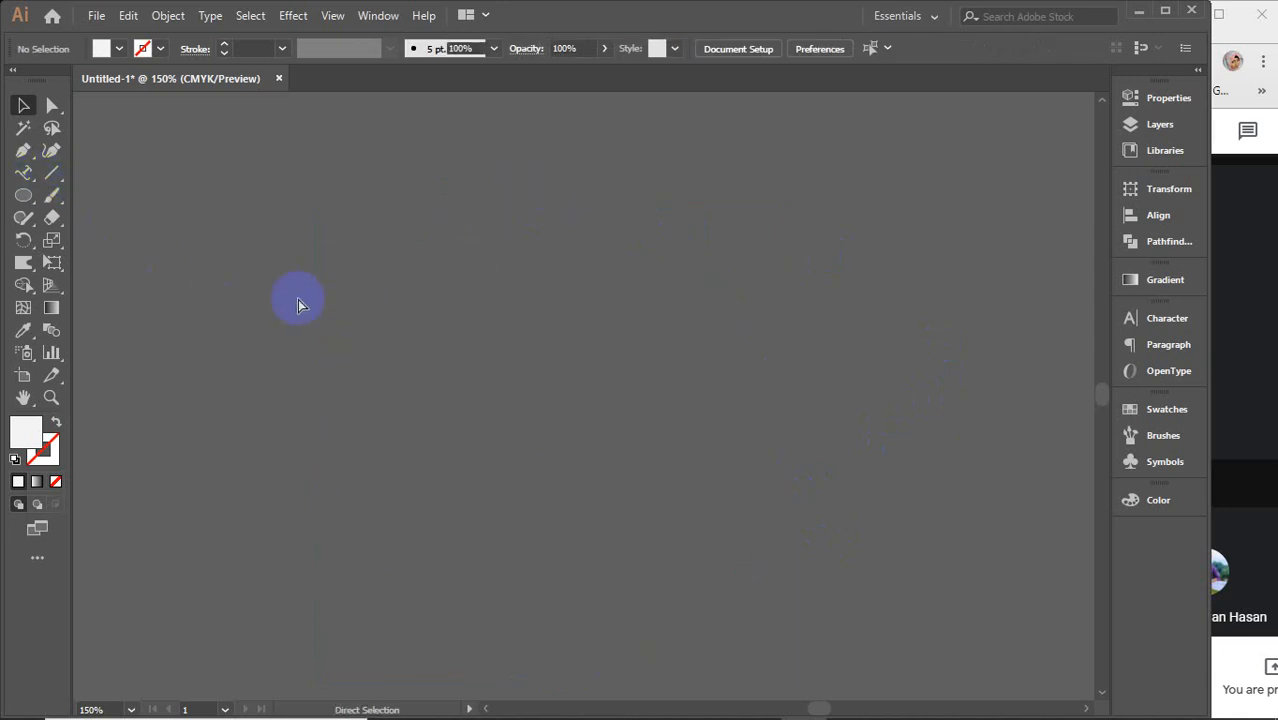
{"action": "key", "text": "ctrl+f"}
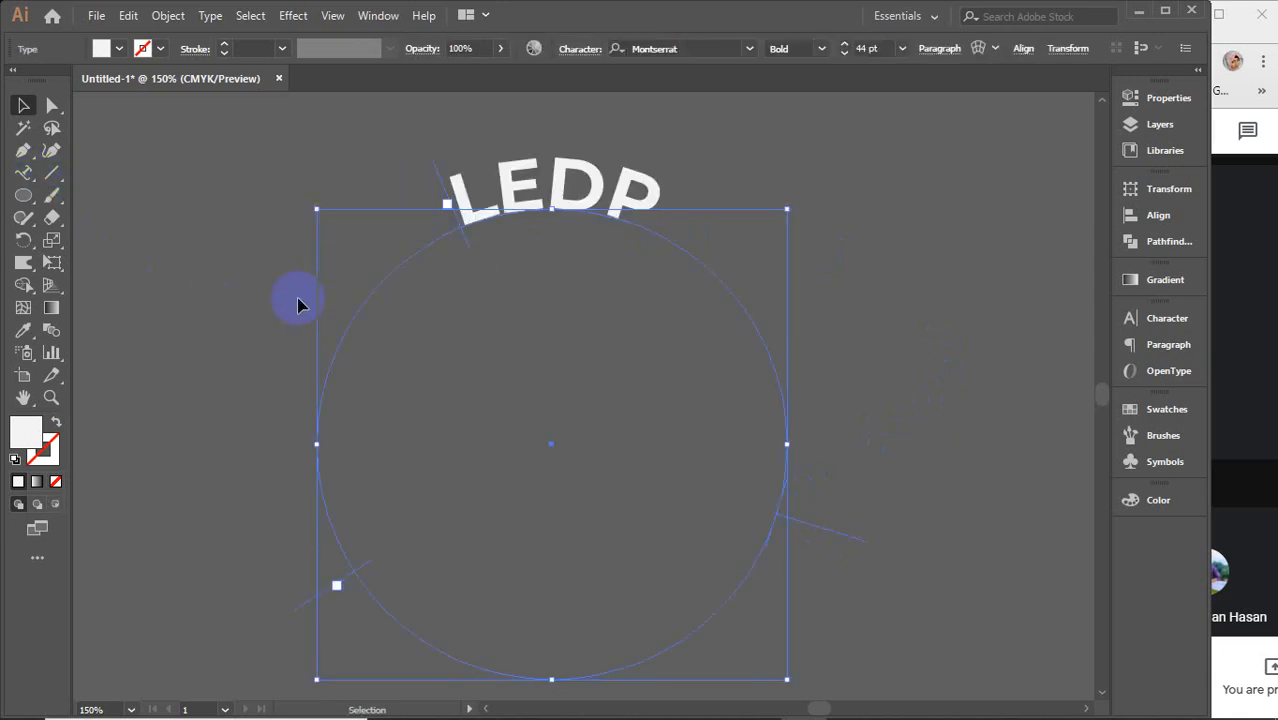
Step: Replace "EDP" in the pasted circle text so that it reads "Learning & Earning Desvelopment Project"
{"action": "left_click", "coordinate": [23, 172]}
{"action": "left_click_drag", "start_coordinate": [500, 203], "coordinate": [669, 190]}
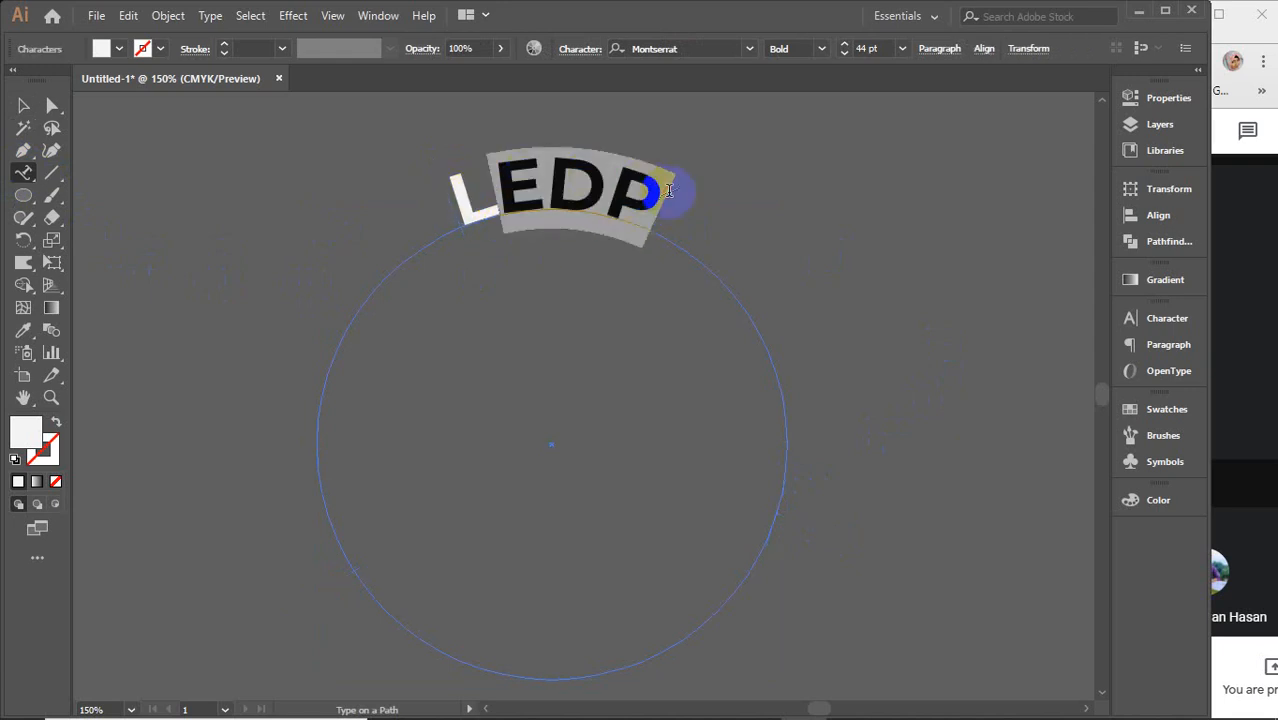
{"action": "type", "text": "ea"}
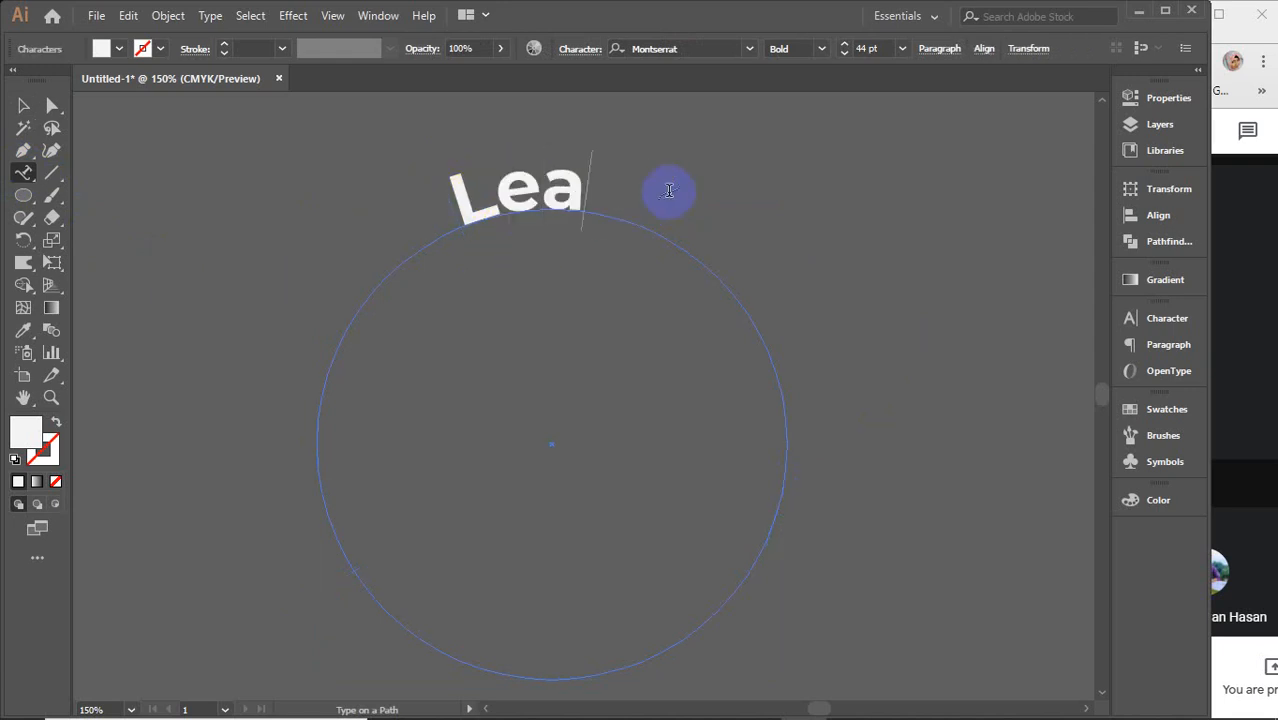
{"action": "type", "text": "rning"}
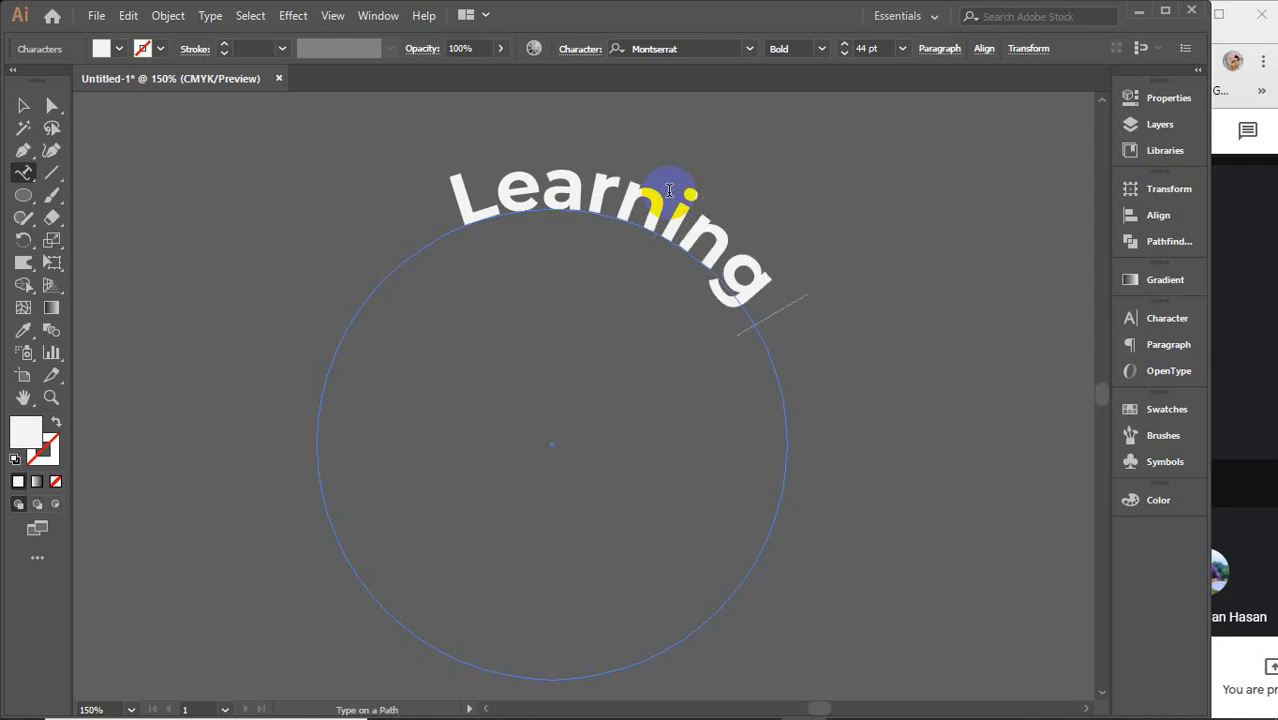
{"action": "type", "text": " & Ea"}
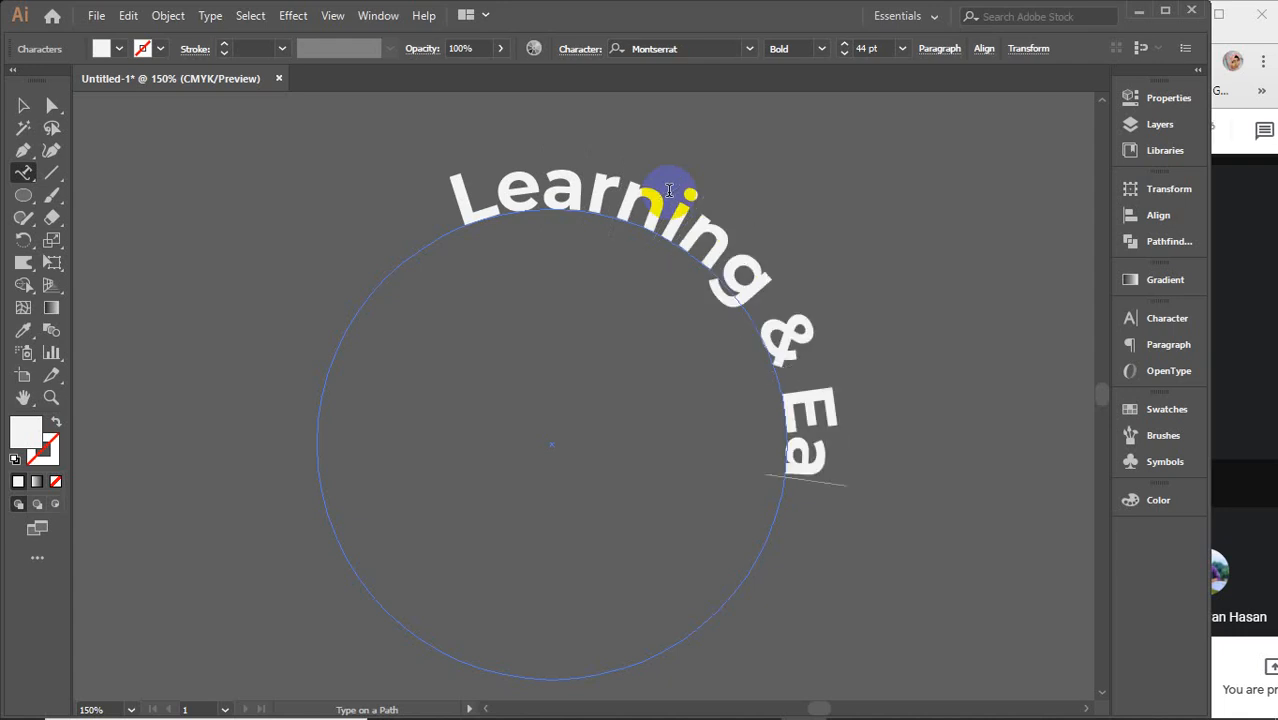
{"action": "type", "text": "rning"}
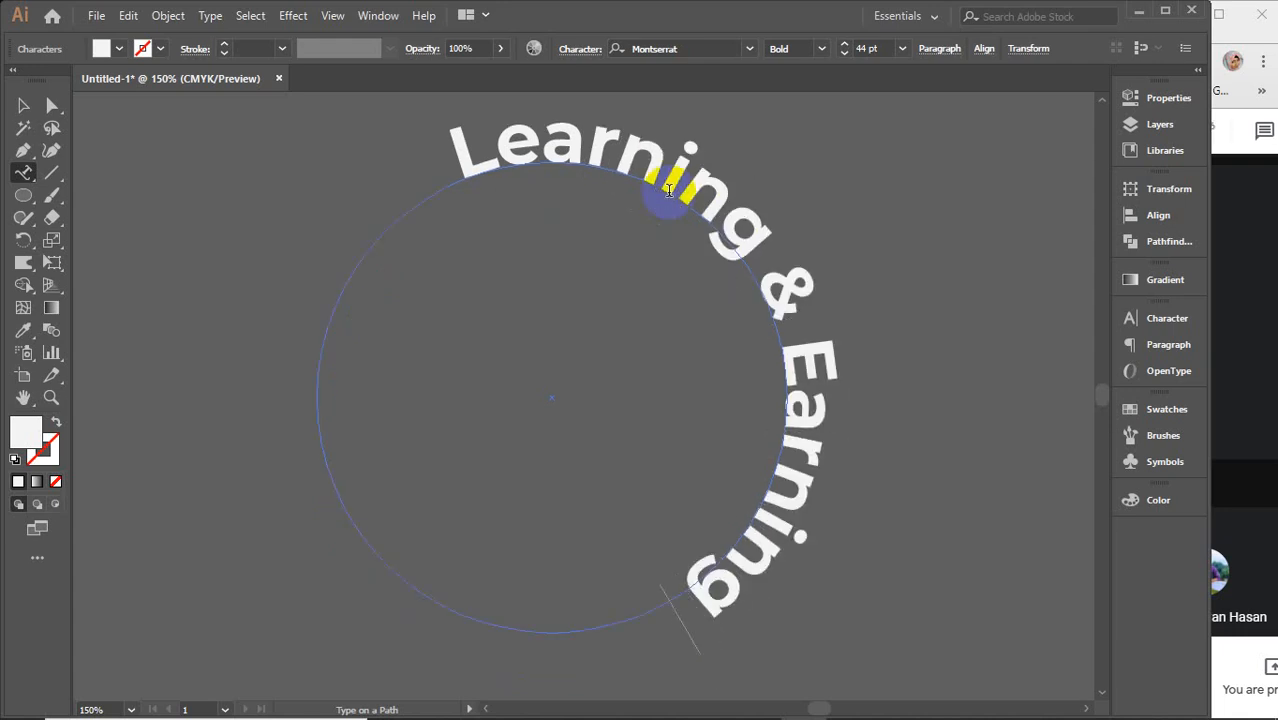
{"action": "type", "text": " Desve"}
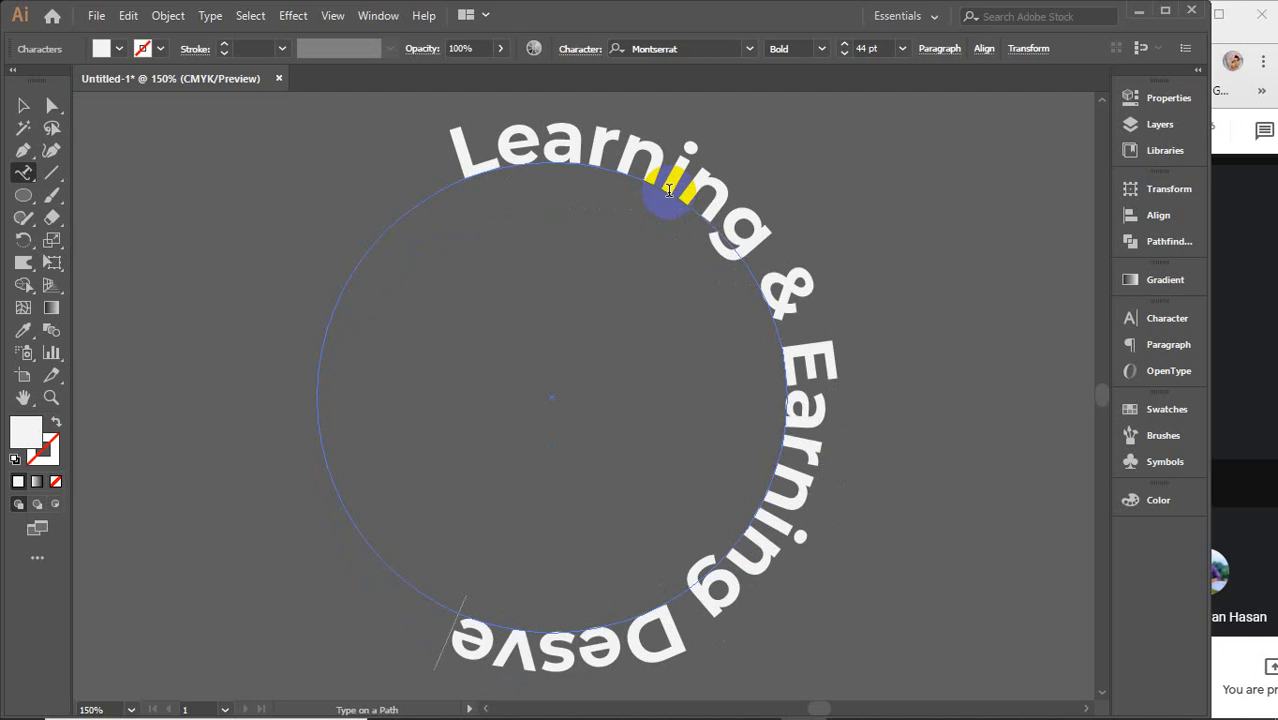
{"action": "type", "text": "lop"}
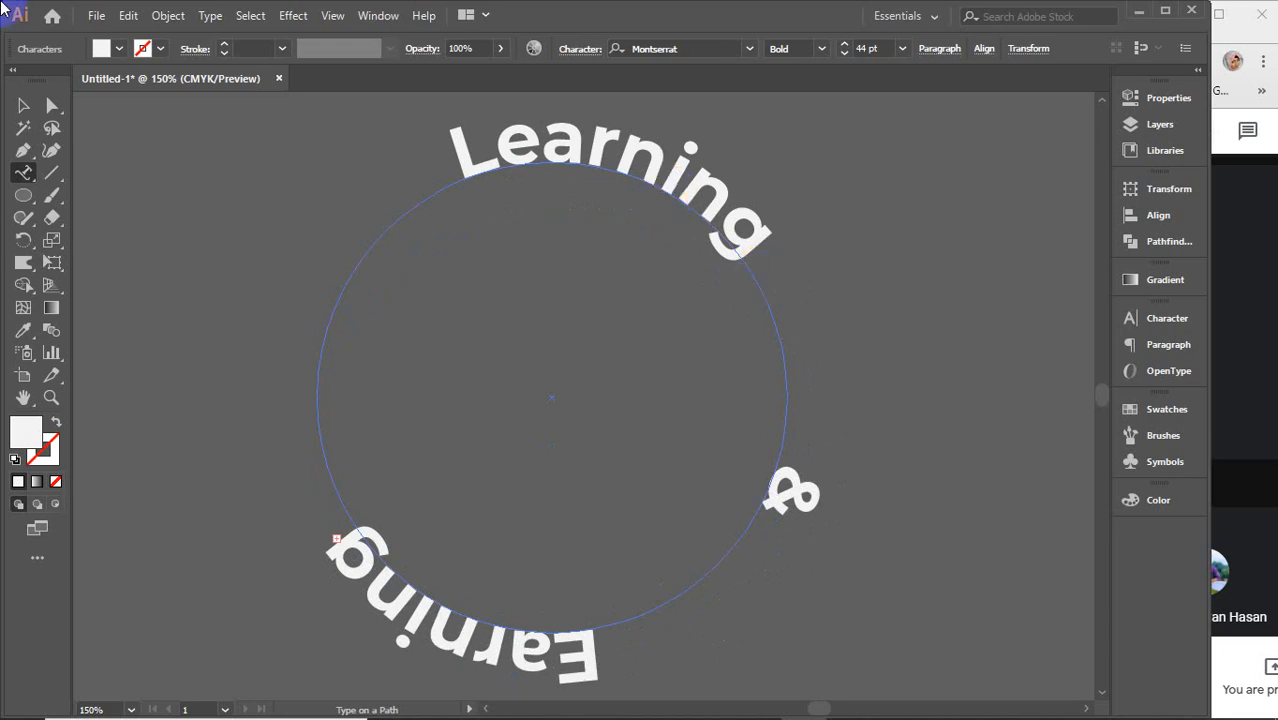
Step: Reduce the font size of the "Learning & Earning Desvelopment Project" circle text to 15 pt
{"action": "left_click", "coordinate": [23, 105]}
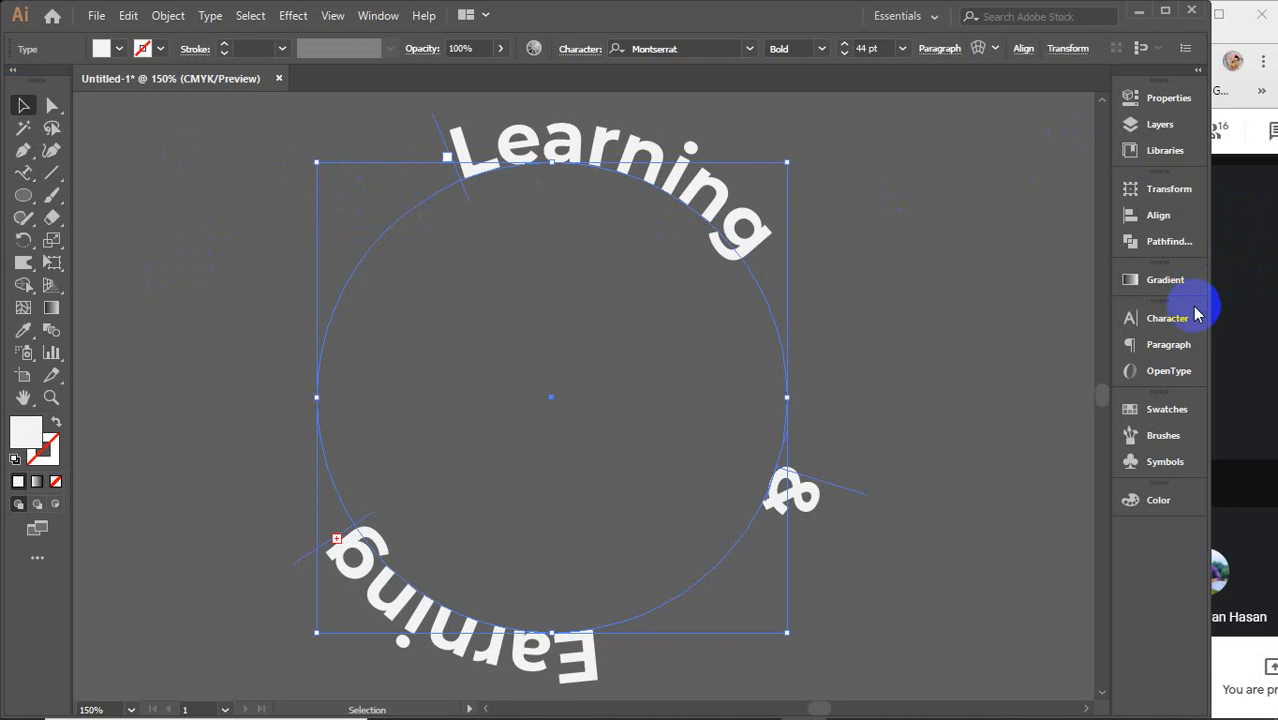
{"action": "left_click", "coordinate": [1160, 321]}
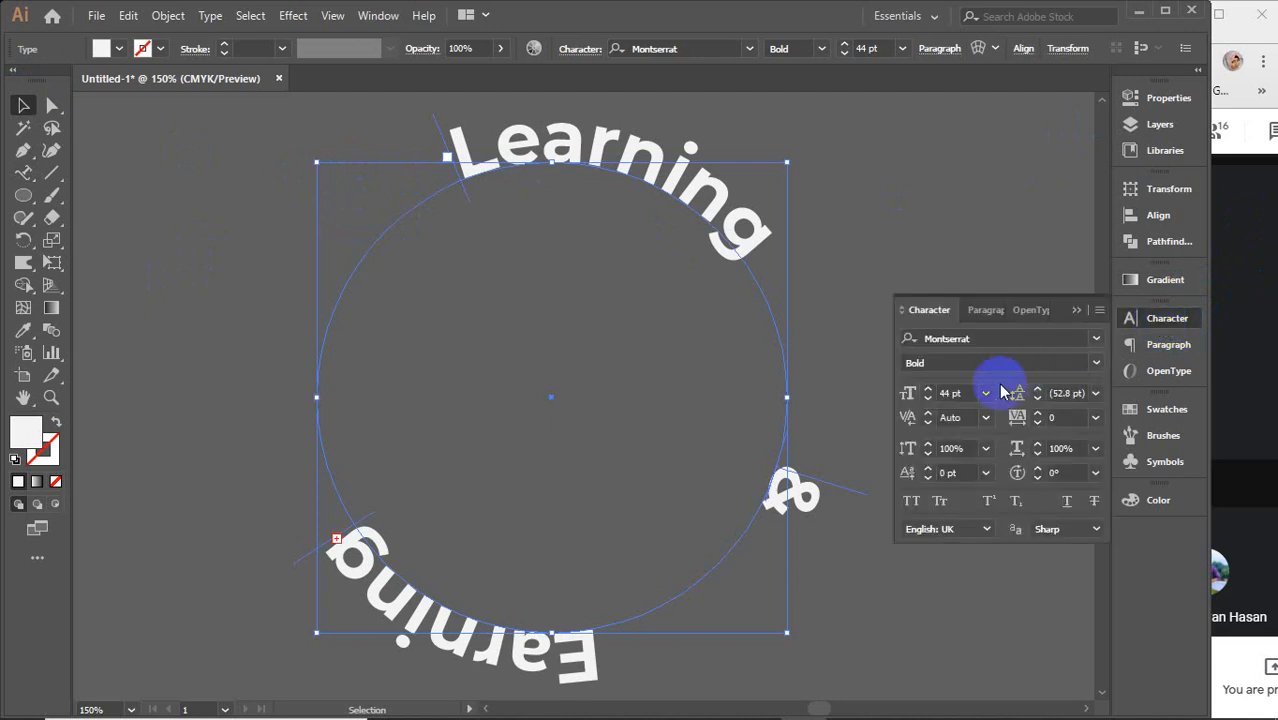
{"action": "left_click", "coordinate": [957, 392]}
{"action": "key", "text": "Down"}
{"action": "key", "text": "Down"}
{"action": "key", "text": "Down"}
{"action": "key", "text": "Down"}
{"action": "key", "text": "Down"}
{"action": "key", "text": "Down"}
{"action": "key", "text": "Down"}
{"action": "key", "text": "Down"}
{"action": "key", "text": "Down"}
{"action": "key", "text": "Down"}
{"action": "key", "text": "Down"}
{"action": "key", "text": "Down"}
{"action": "key", "text": "Down"}
{"action": "key", "text": "Down"}
{"action": "key", "text": "Down"}
{"action": "key", "text": "Down"}
{"action": "key", "text": "Down"}
{"action": "key", "text": "Down"}
{"action": "key", "text": "Down"}
{"action": "key", "text": "Down"}
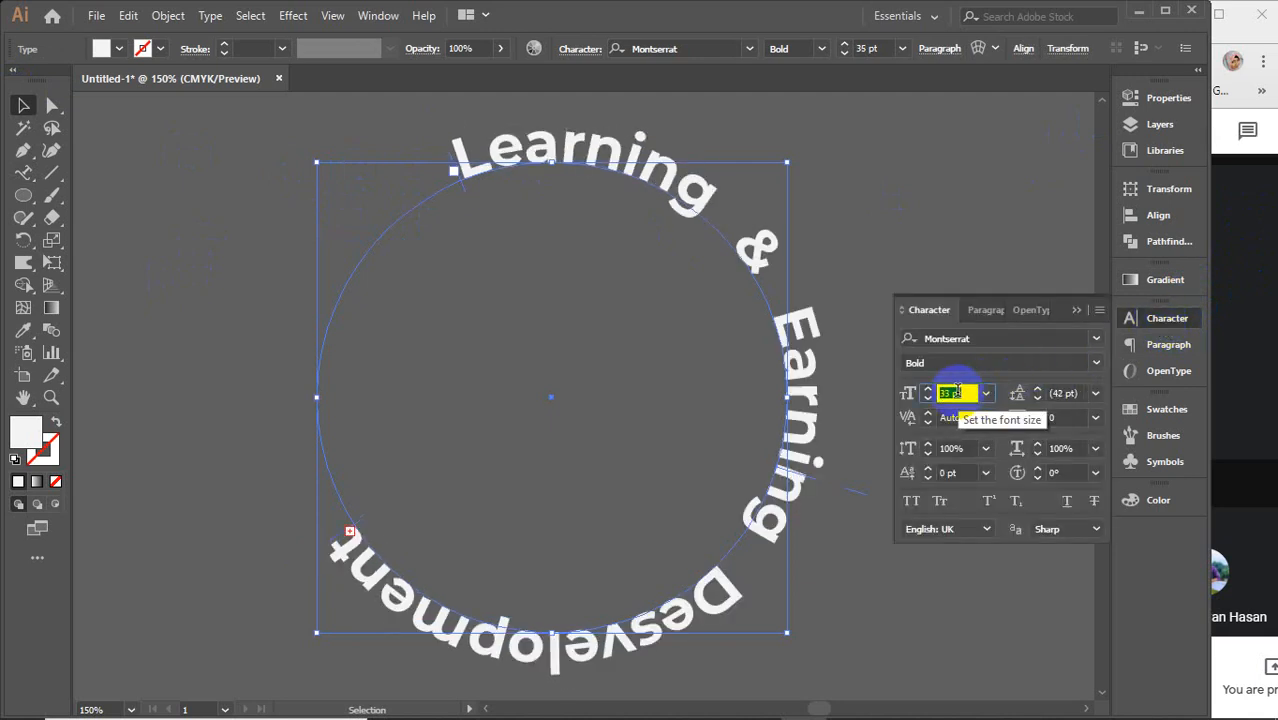
{"action": "key", "text": "Down"}
{"action": "key", "text": "Down"}
{"action": "key", "text": "Down"}
{"action": "key", "text": "Down"}
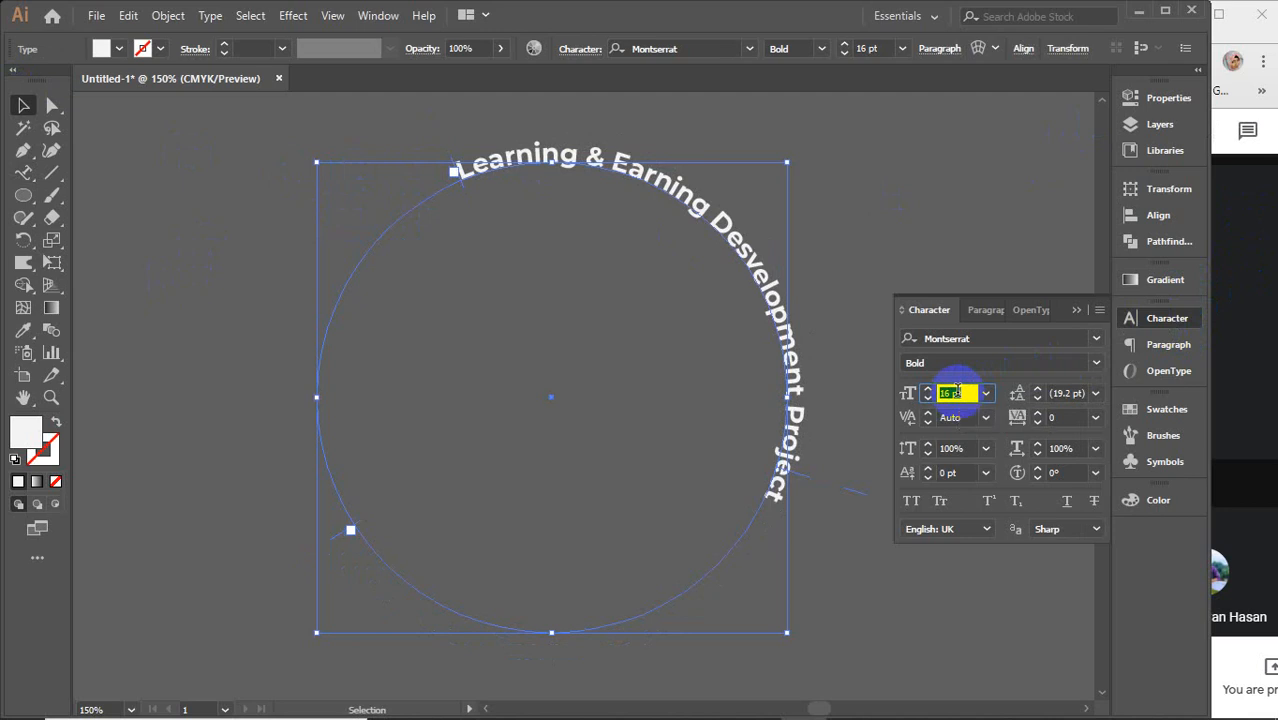
{"action": "key", "text": "Down"}
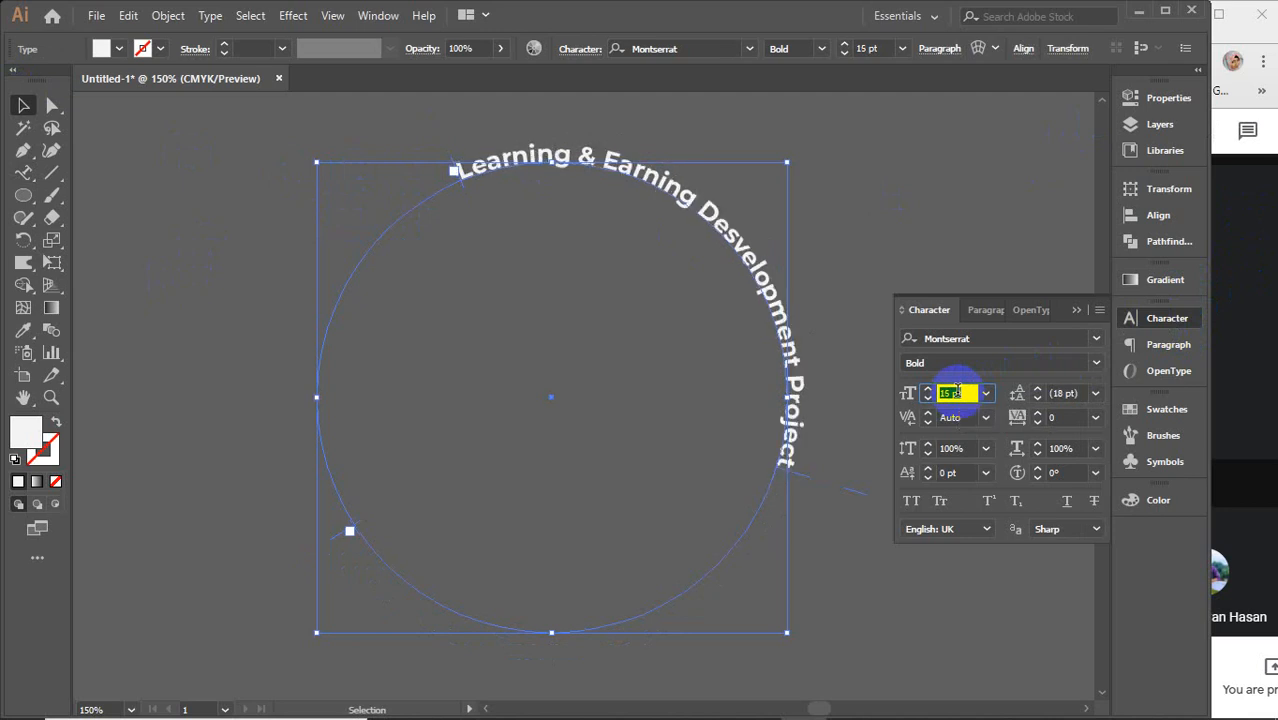
{"action": "left_click", "coordinate": [1076, 310]}
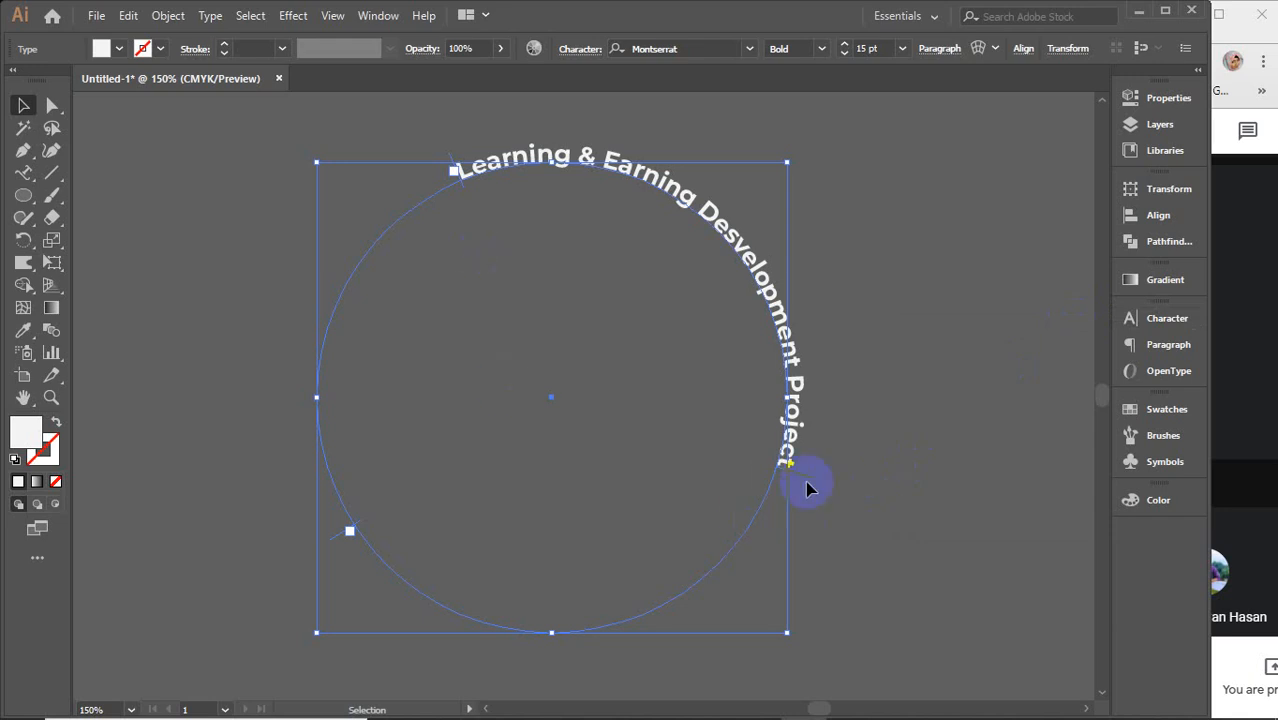
Step: Flip the 15 pt text to the inside of the circle along its lower arc, and show the hidden "LEDP" text
{"action": "left_click_drag", "start_coordinate": [803, 481], "coordinate": [708, 495]}
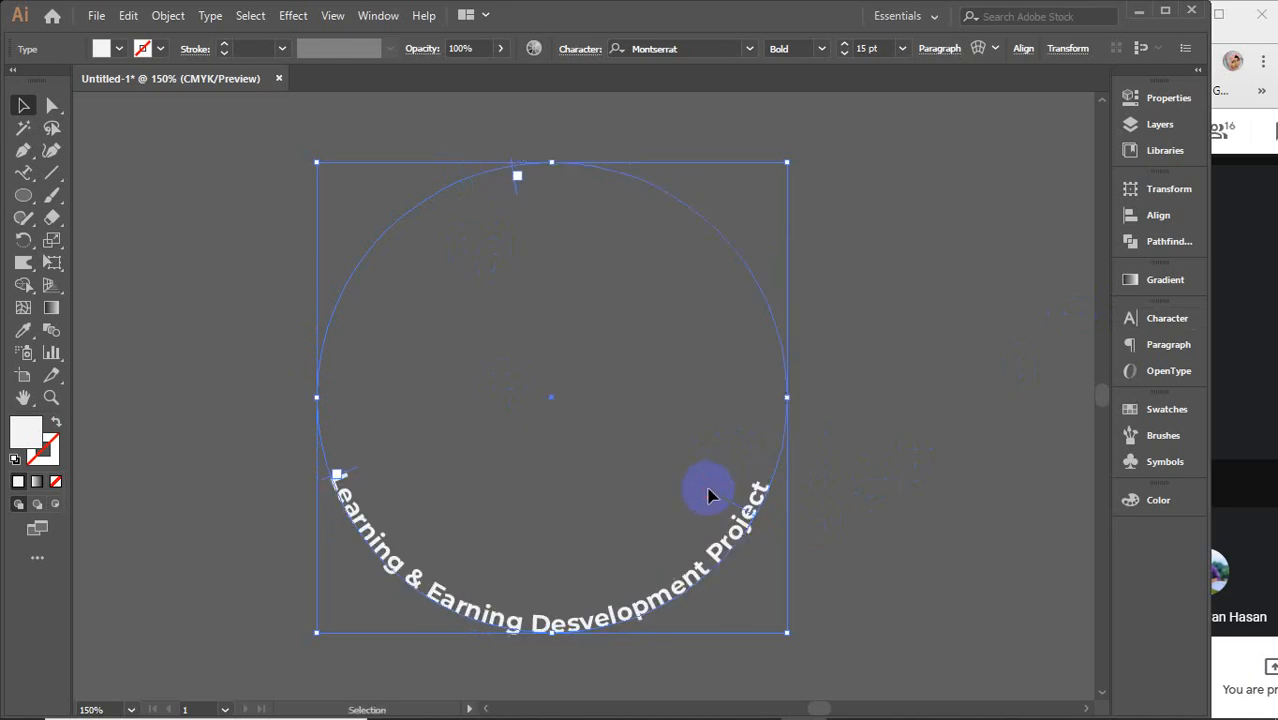
{"action": "left_click", "coordinate": [221, 204]}
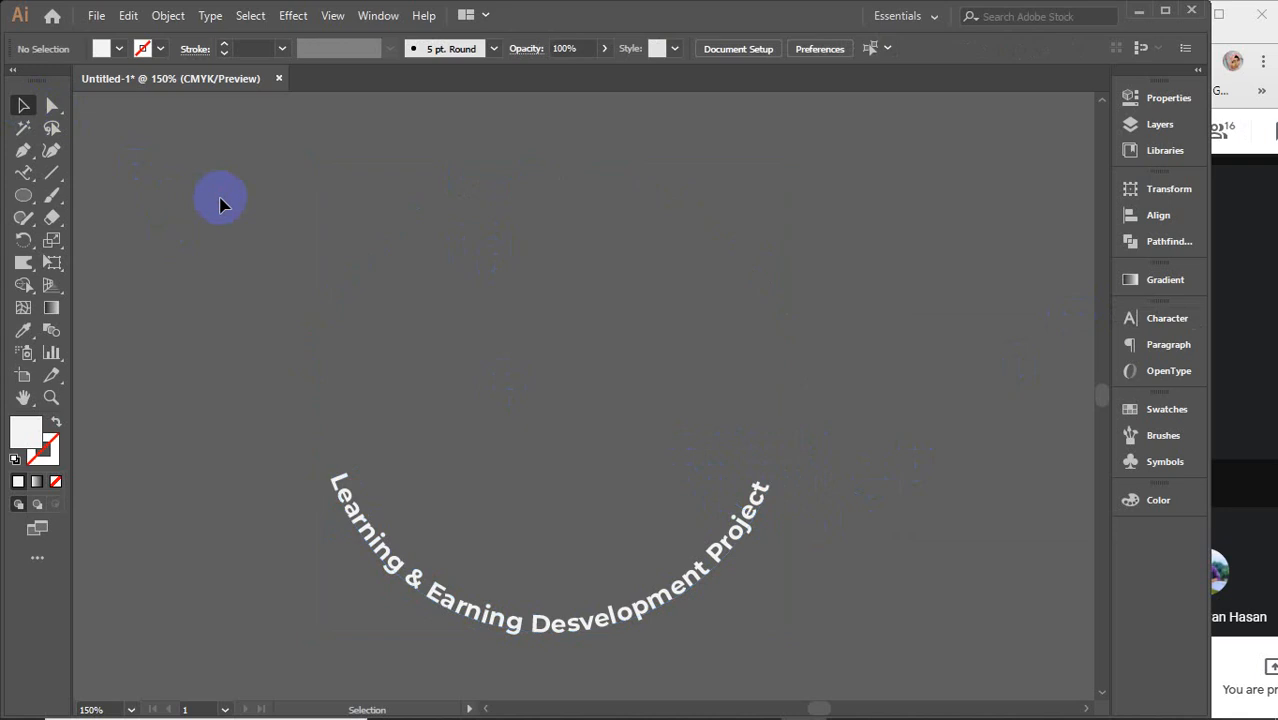
{"action": "key", "text": "ctrl"}
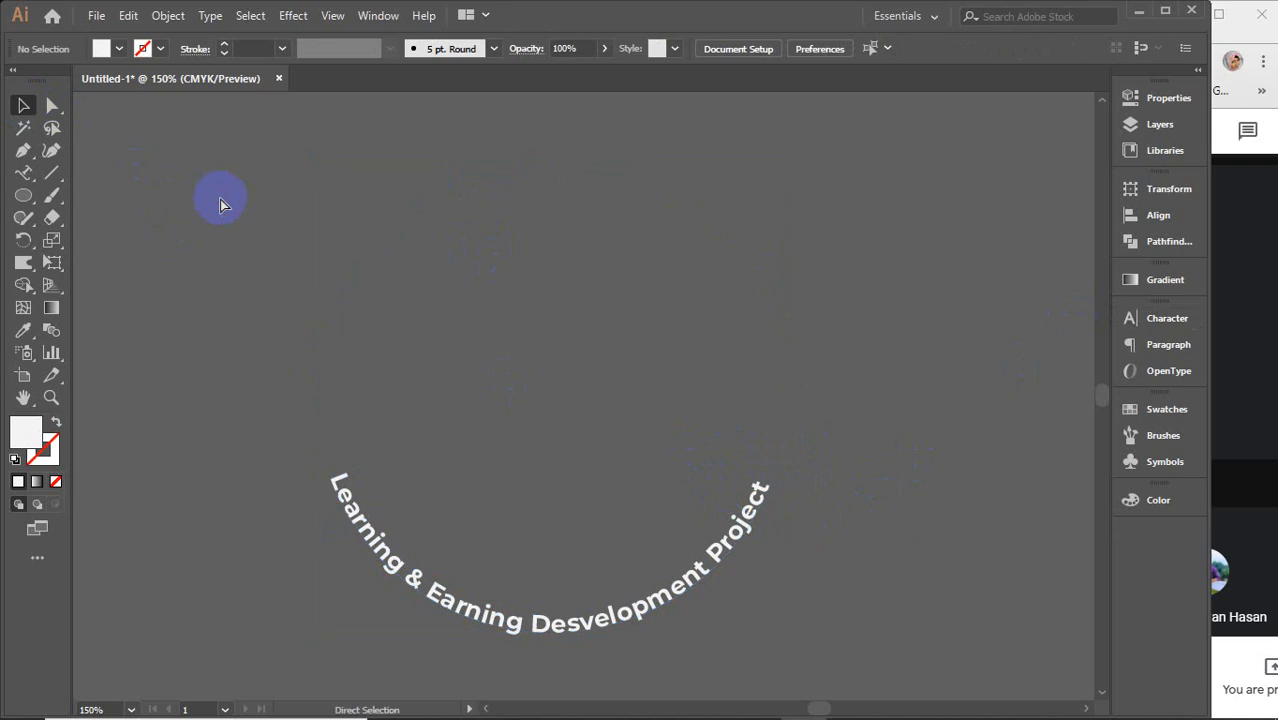
{"action": "key", "text": "ctrl+alt+3"}
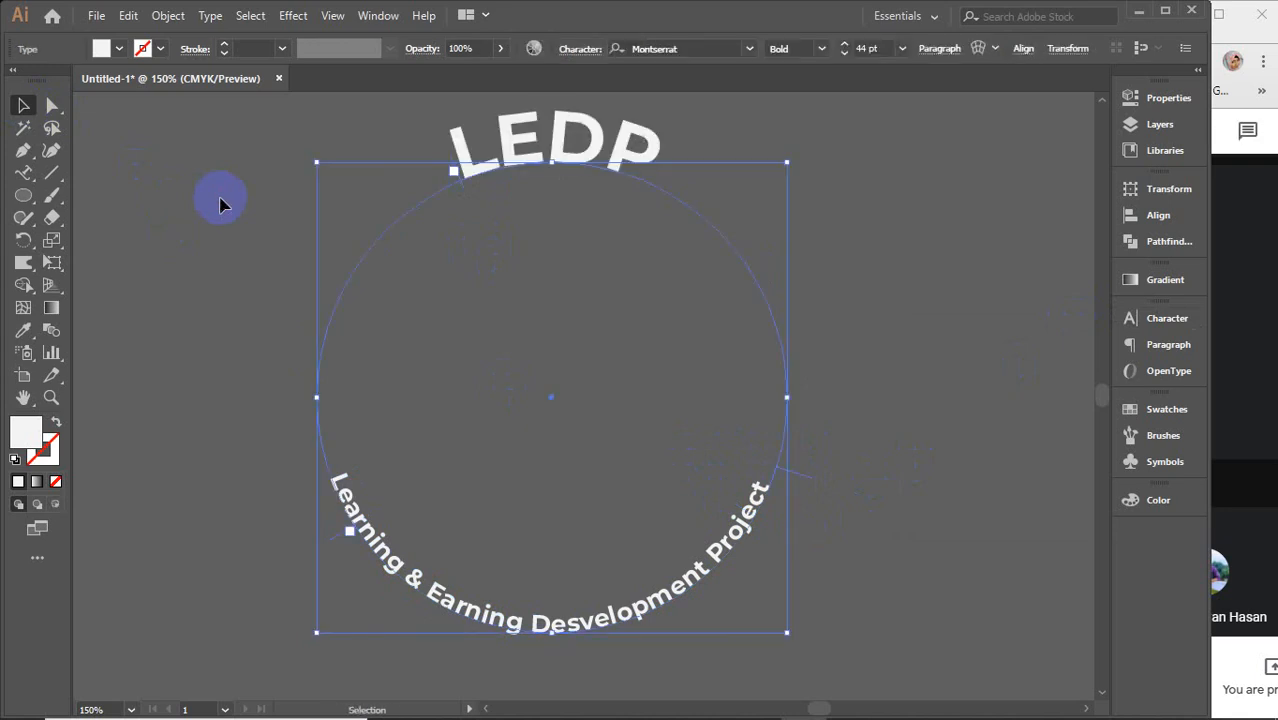
{"action": "left_click", "coordinate": [925, 287]}
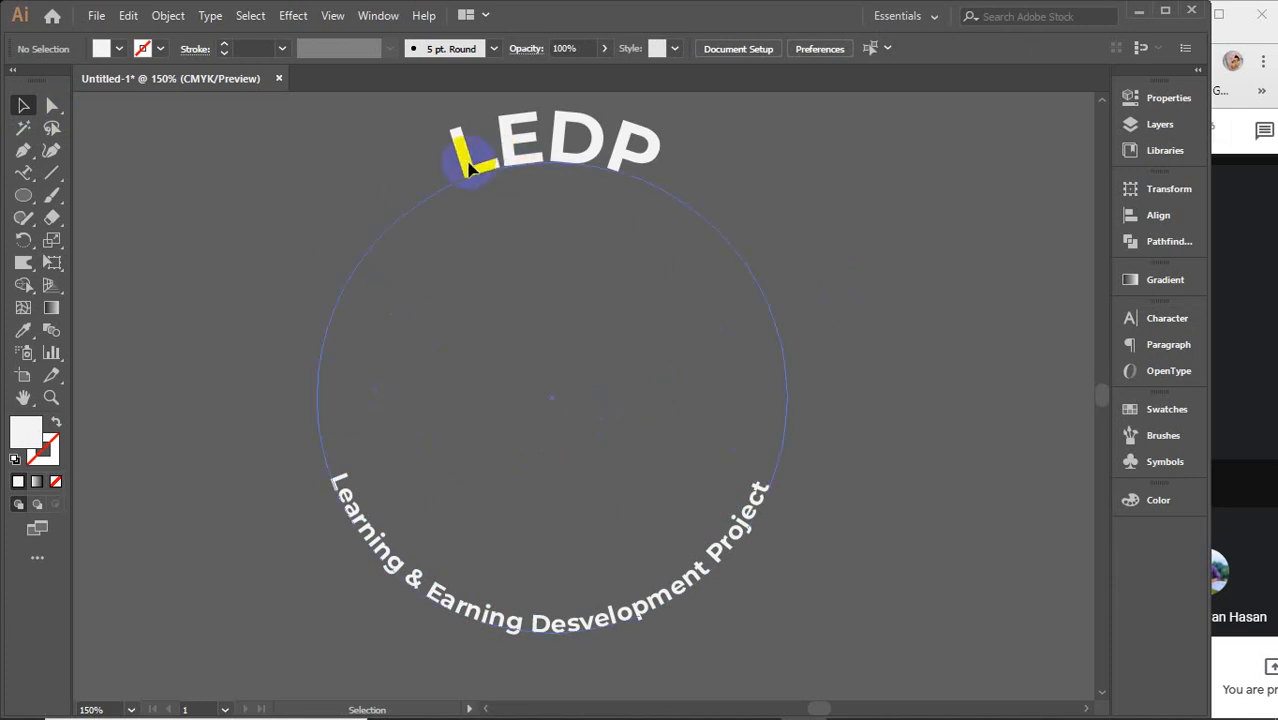
Step: Delete both circle texts from the artwork
{"action": "left_click_drag", "start_coordinate": [280, 153], "coordinate": [810, 572]}
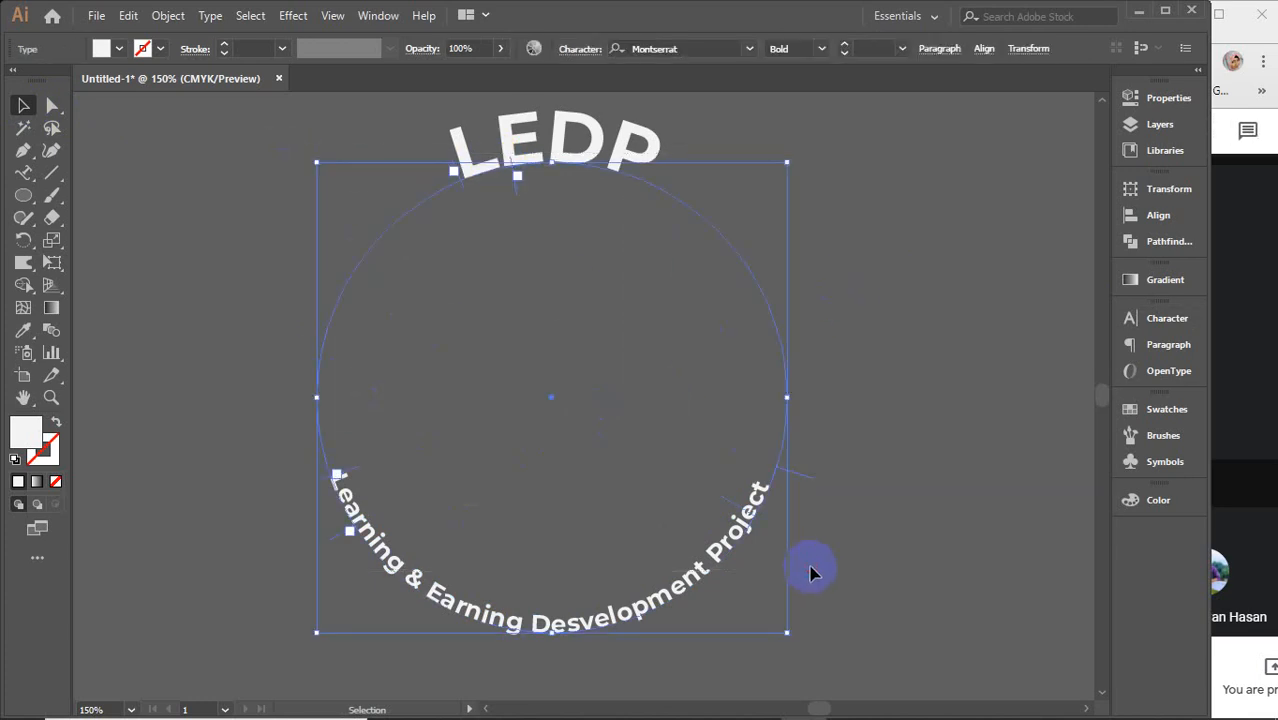
{"action": "key", "text": "Delete"}
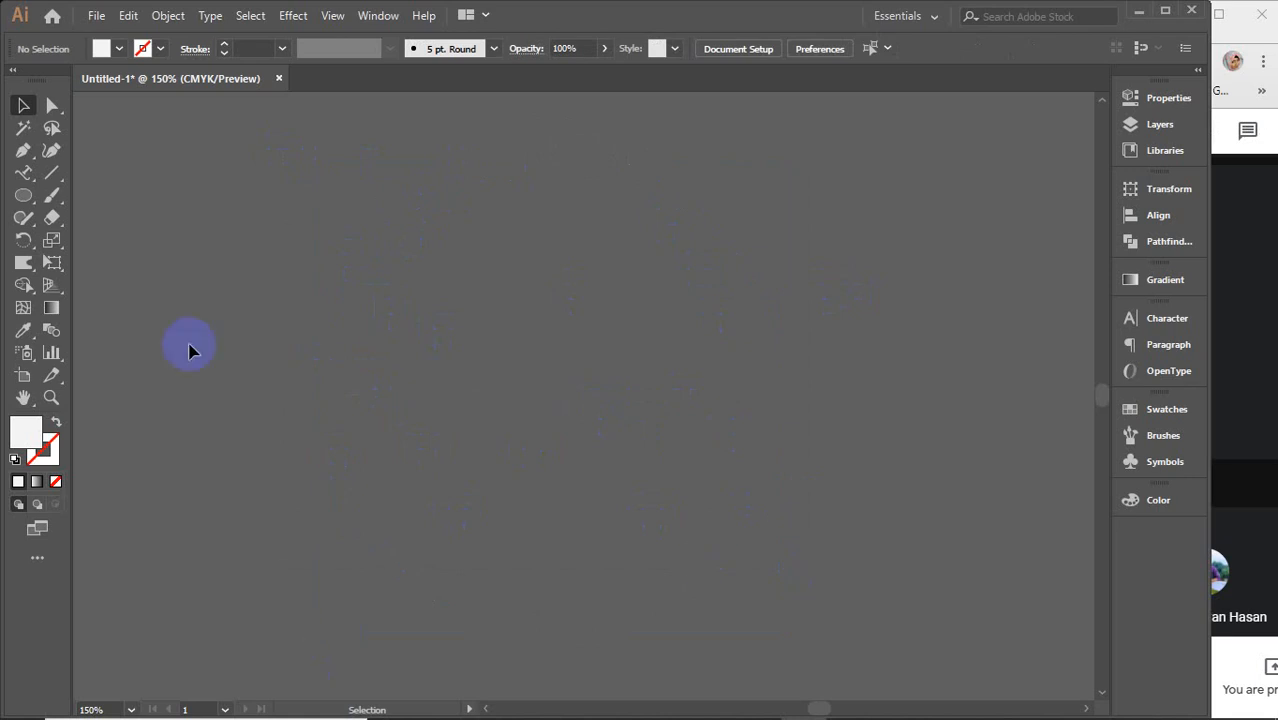
Step: Place a "Lorem ipsum" point text with the Type tool and scale it up to 38.6 pt near the middle of the canvas
{"action": "left_click_drag", "start_coordinate": [23, 170], "coordinate": [108, 172]}
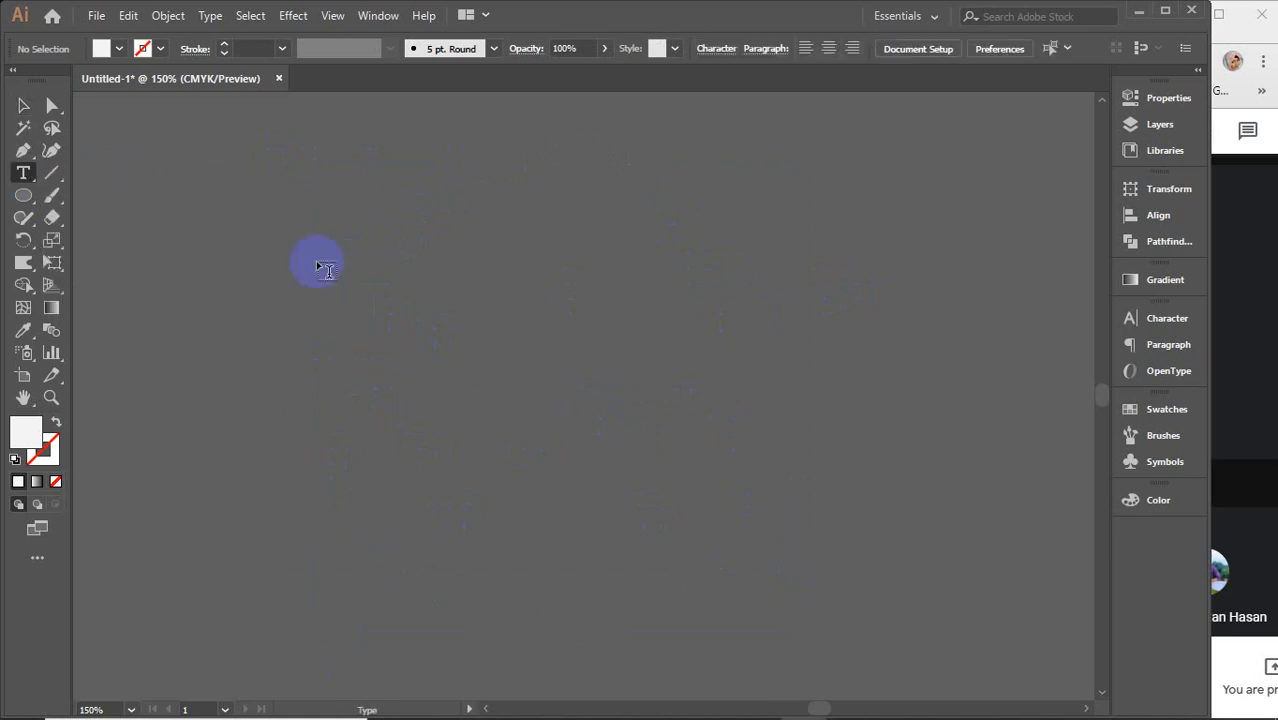
{"action": "left_click", "coordinate": [405, 400]}
{"action": "left_click", "coordinate": [23, 105]}
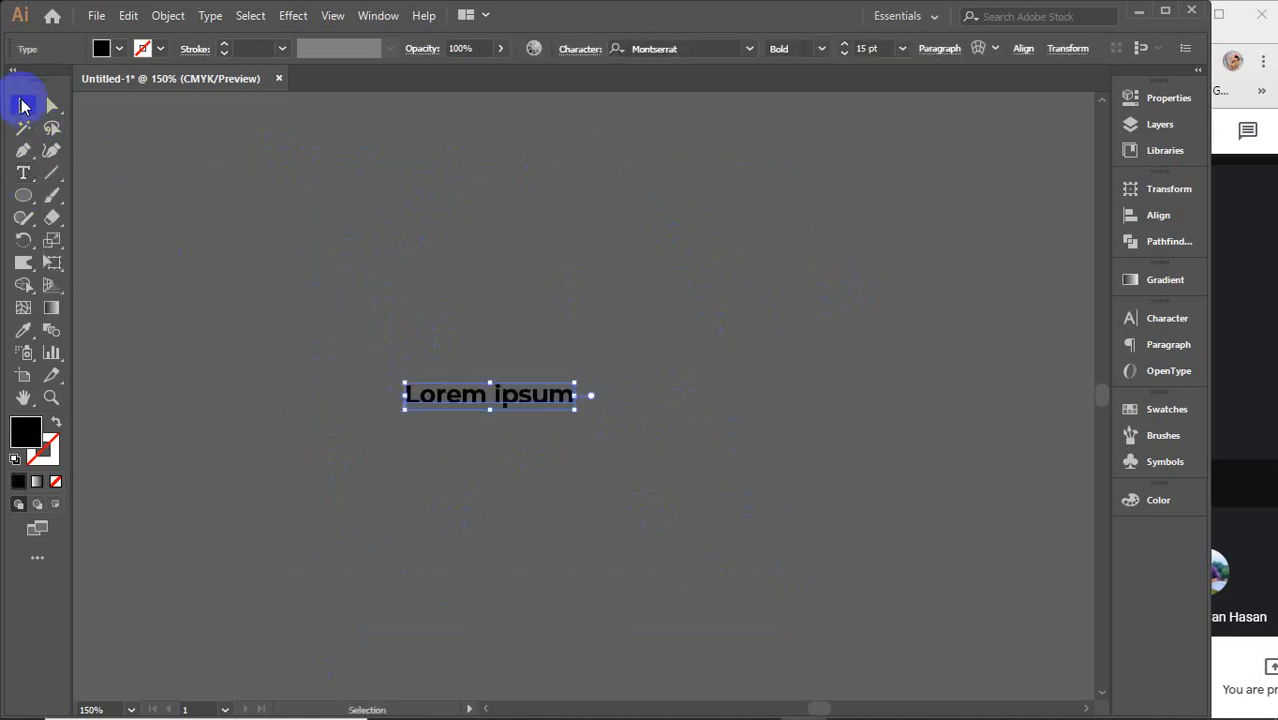
{"action": "left_click_drag", "start_coordinate": [577, 413], "coordinate": [736, 496]}
{"action": "left_click_drag", "start_coordinate": [688, 428], "coordinate": [647, 406]}
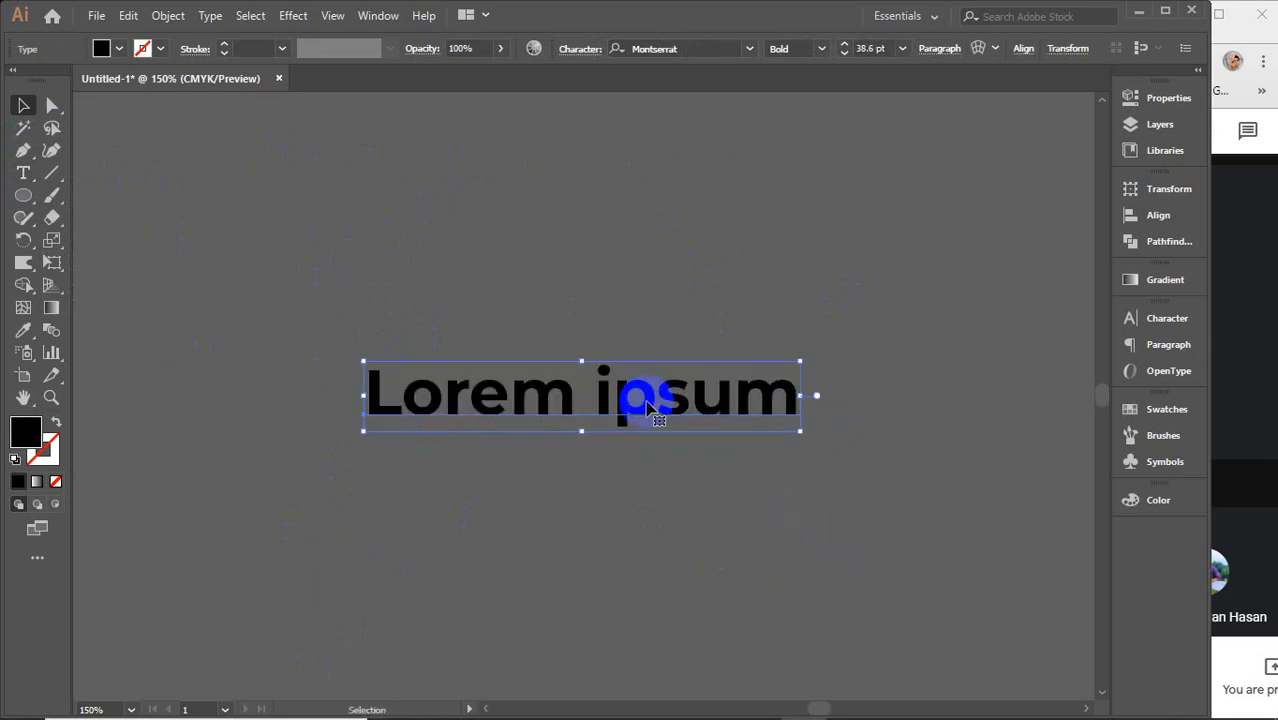
{"action": "left_click", "coordinate": [995, 49]}
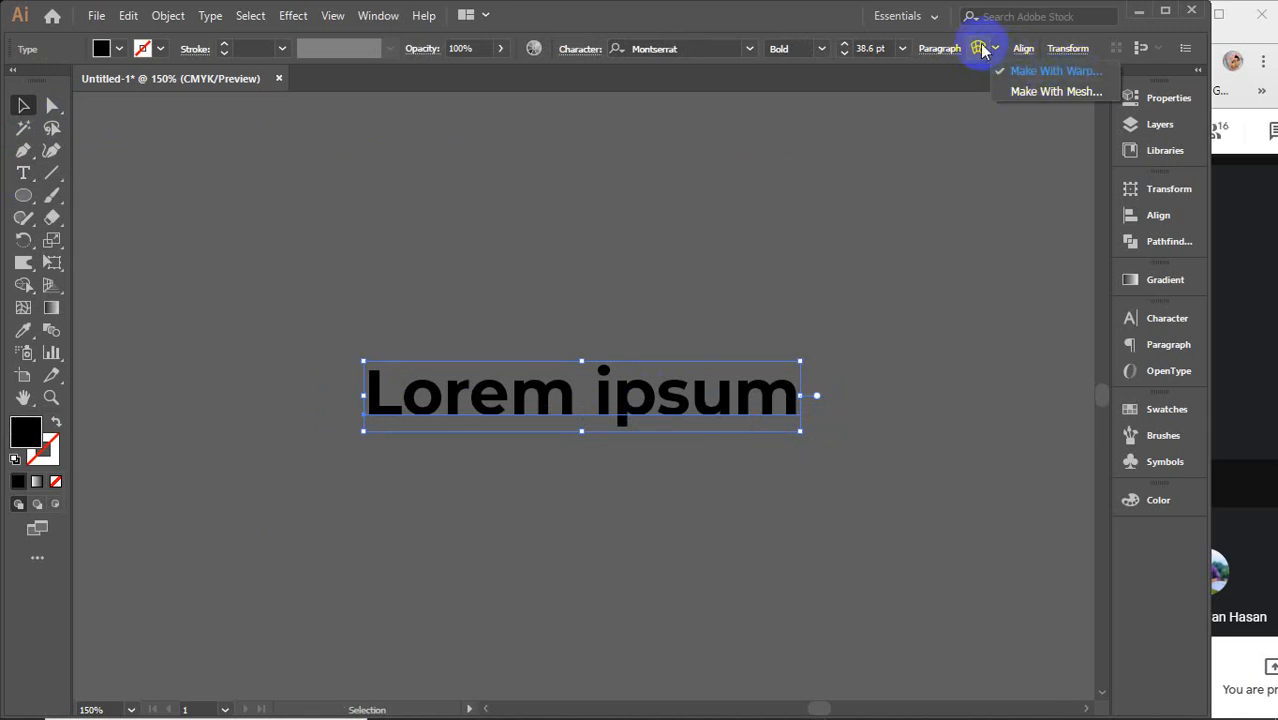
{"action": "left_click", "coordinate": [979, 48]}
{"action": "left_click", "coordinate": [997, 47]}
{"action": "left_click", "coordinate": [1025, 71]}
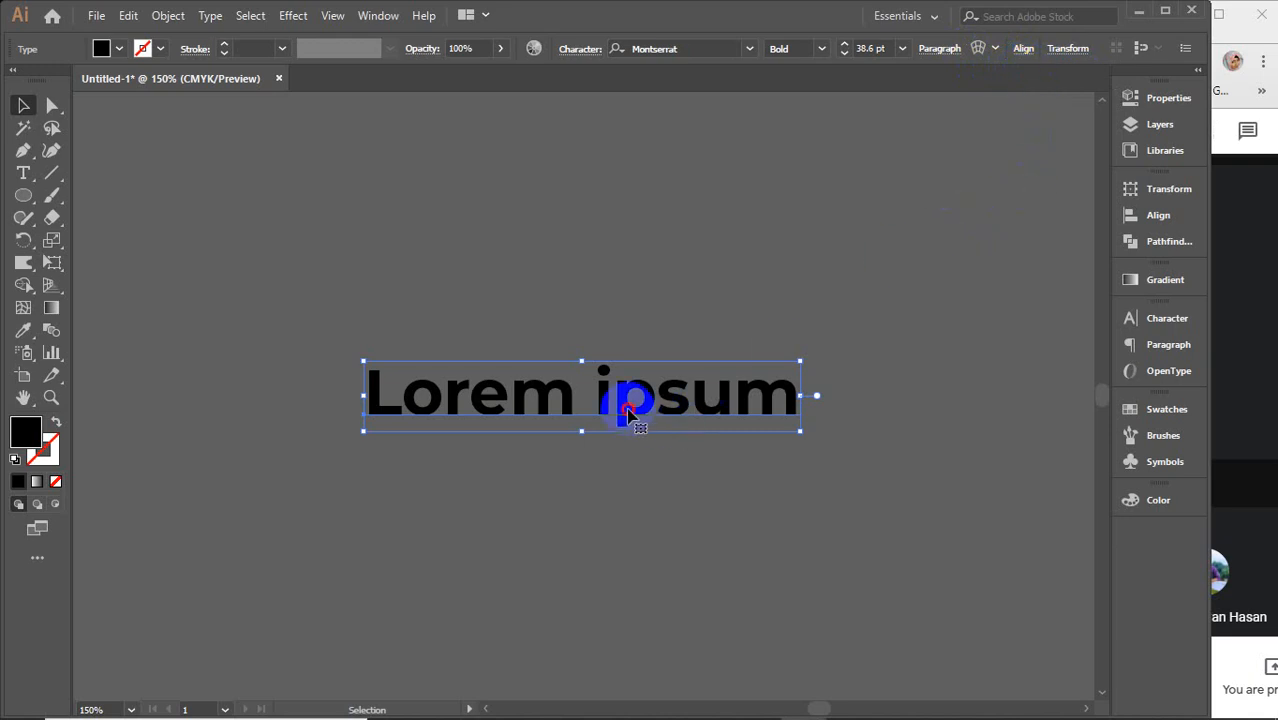
Step: Move the "Lorem ipsum" text slightly up and preview a horizontal Arc warp with 50% bend on it
{"action": "left_click_drag", "start_coordinate": [630, 403], "coordinate": [628, 385]}
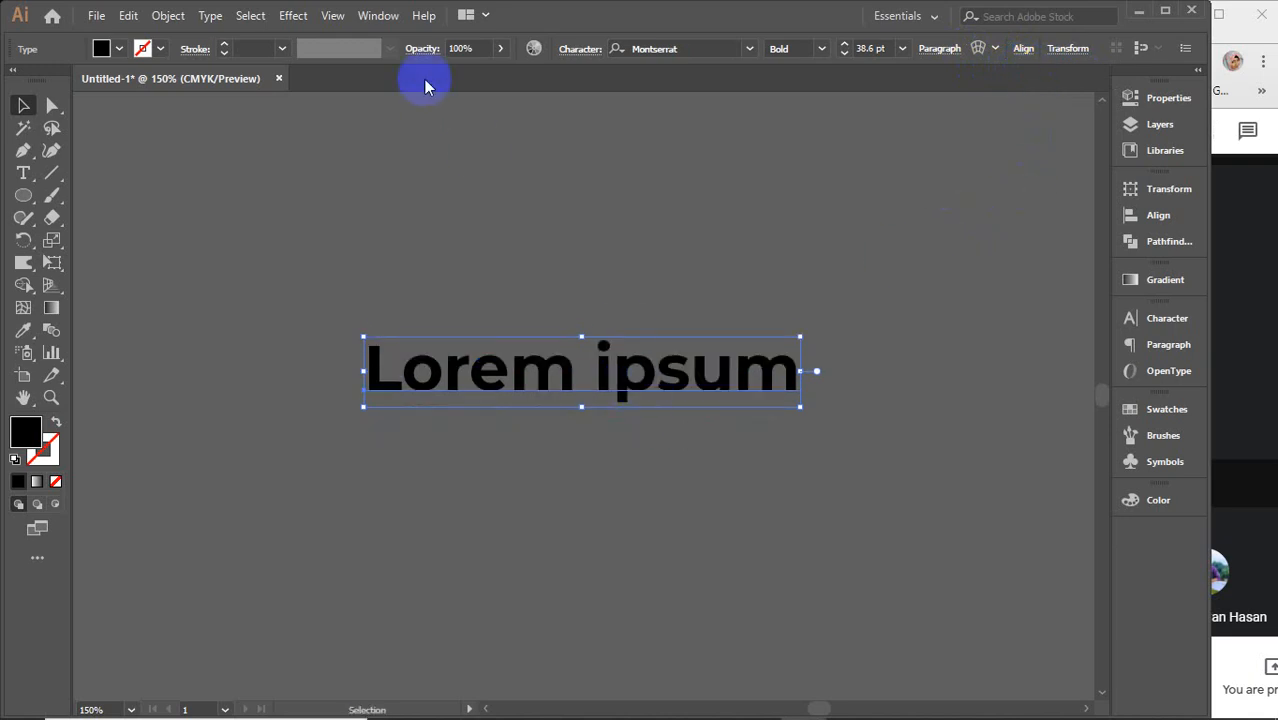
{"action": "left_click", "coordinate": [293, 17]}
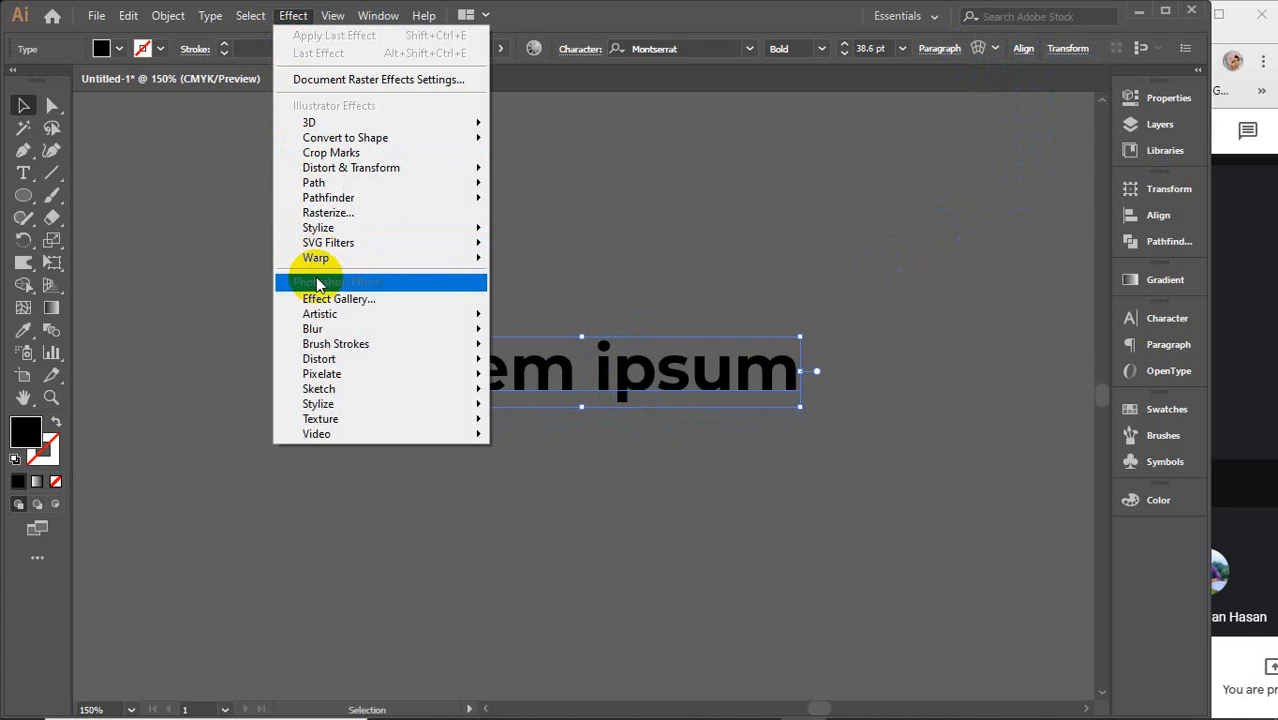
{"action": "mouse_move", "coordinate": [344, 266]}
{"action": "left_click", "coordinate": [533, 260]}
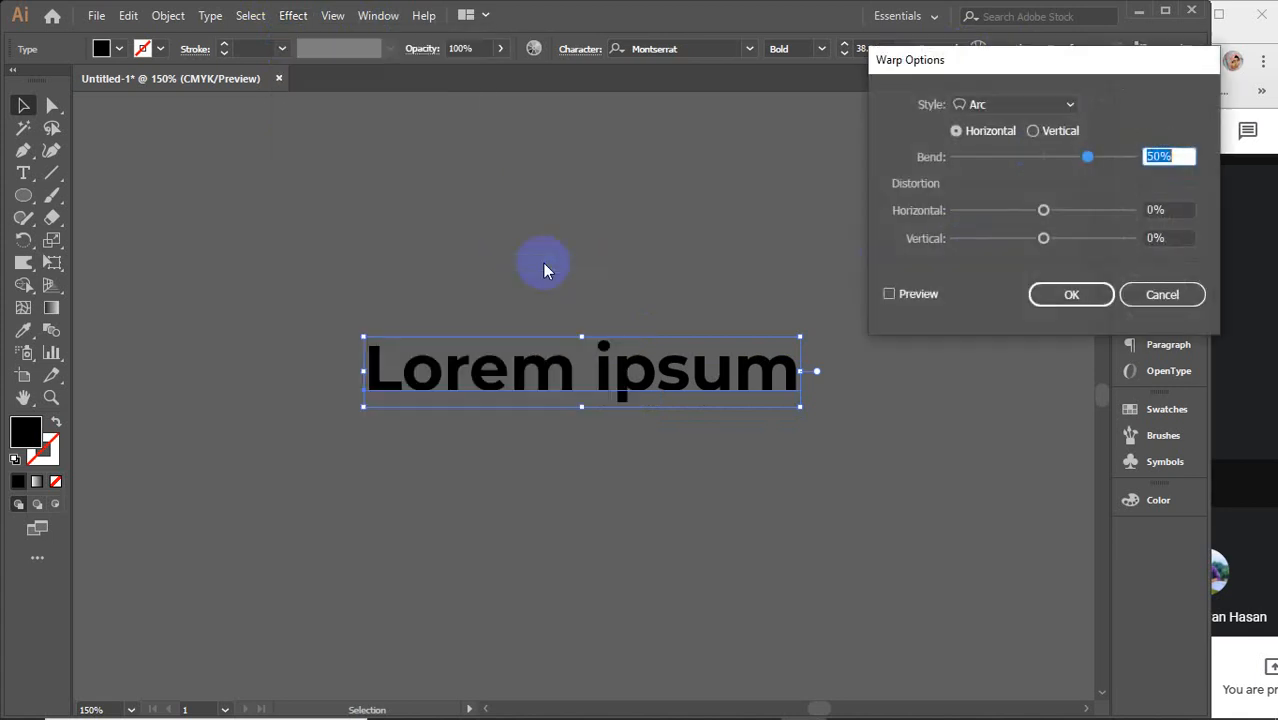
{"action": "left_click", "coordinate": [925, 293]}
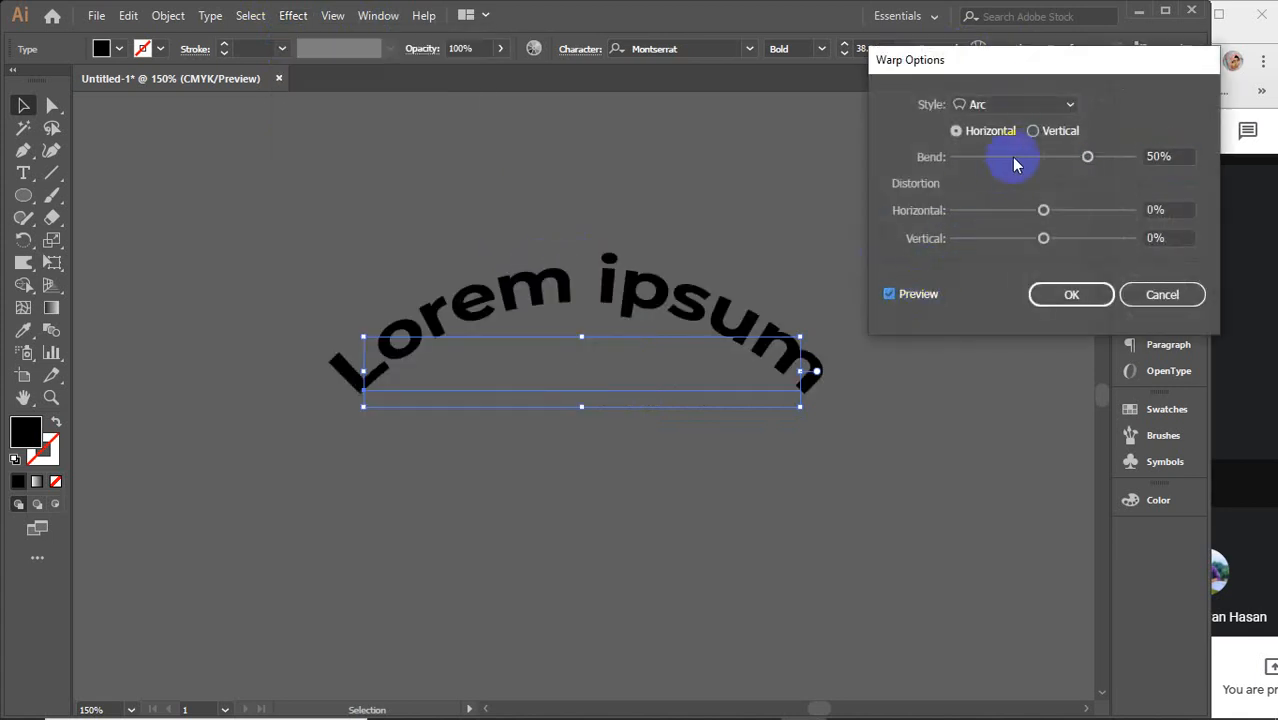
Step: Try the Shell Lower warp horizontally and vertically, followed by the Rise and Flag styles, and cancel the warp
{"action": "left_click", "coordinate": [1052, 107]}
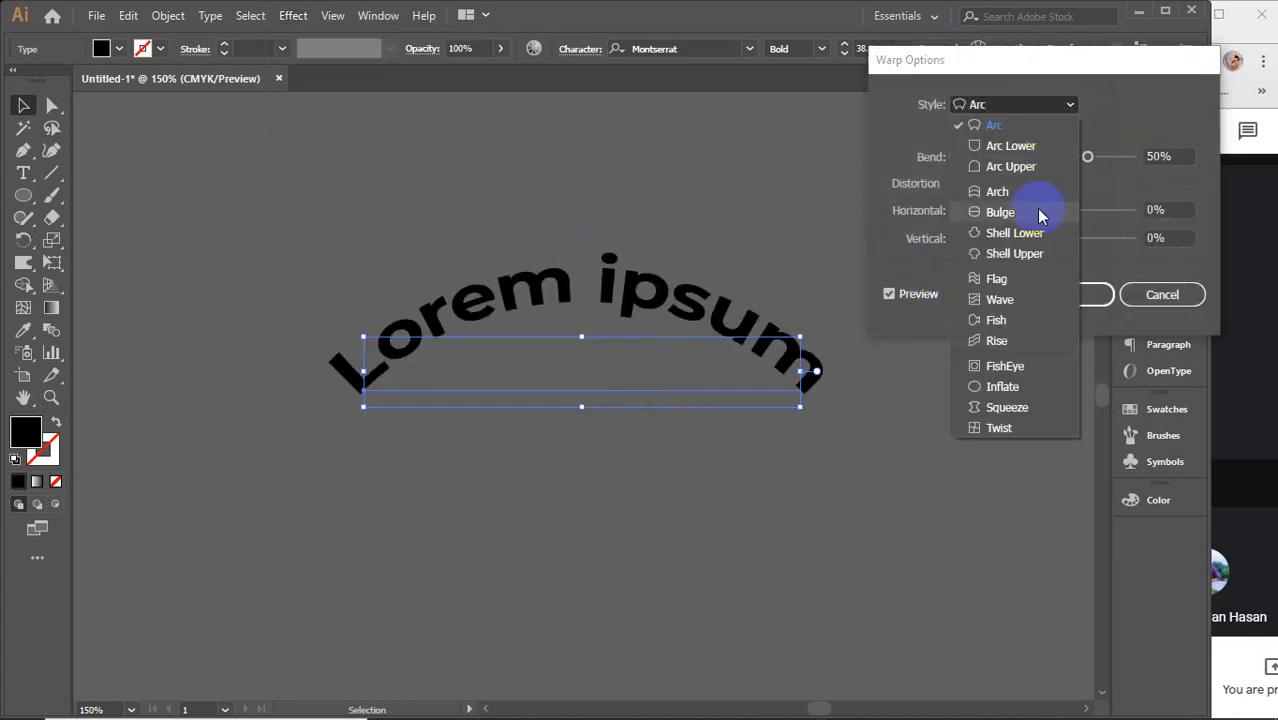
{"action": "left_click", "coordinate": [1010, 232]}
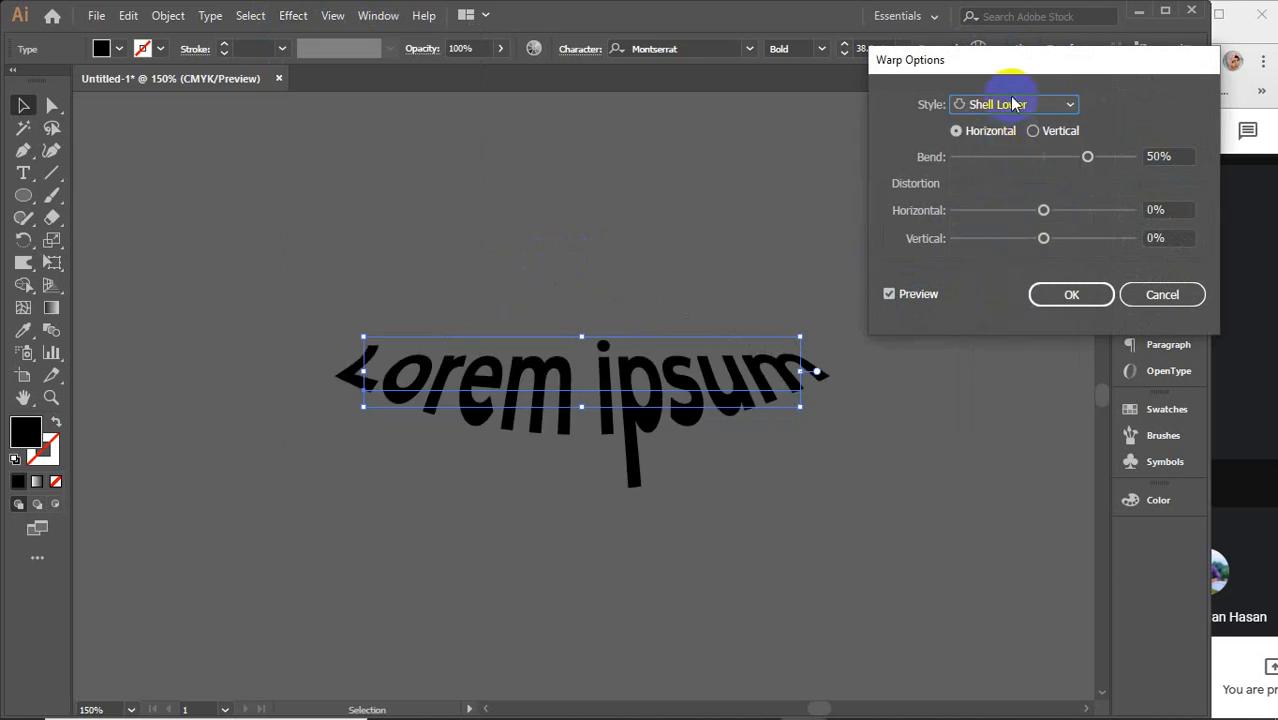
{"action": "left_click", "coordinate": [1033, 131]}
{"action": "left_click", "coordinate": [984, 131]}
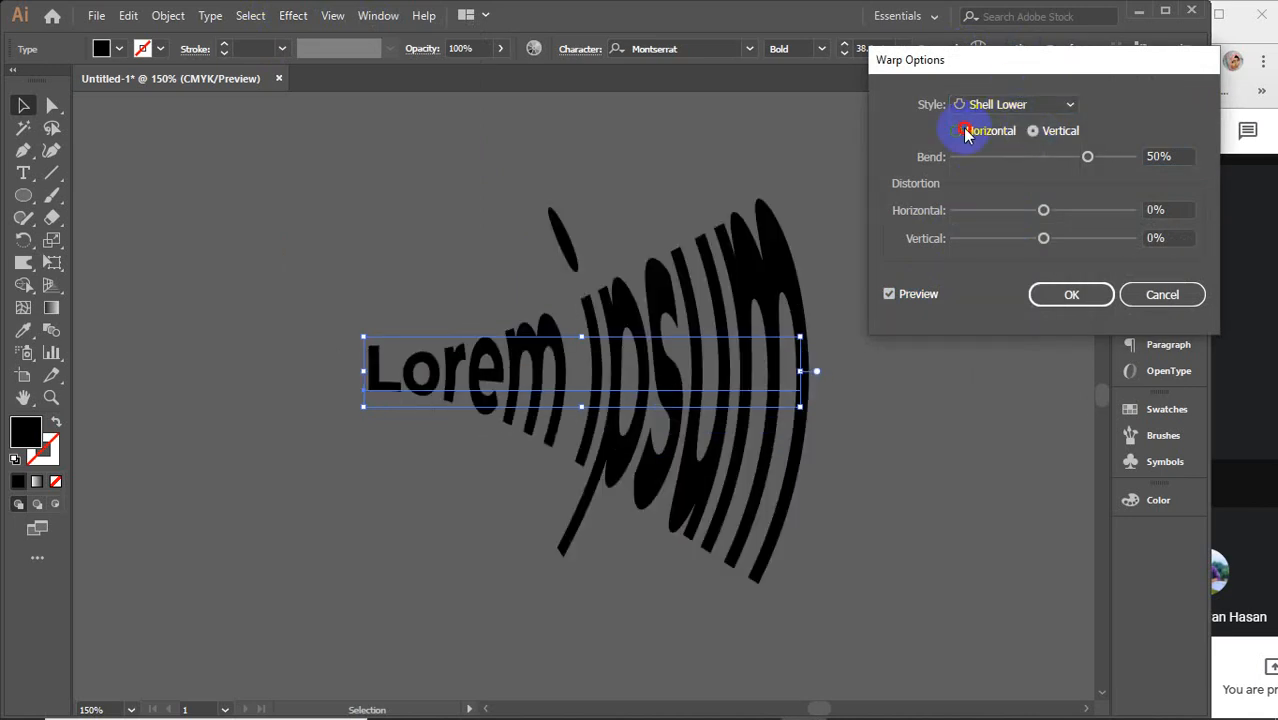
{"action": "left_click", "coordinate": [1034, 105]}
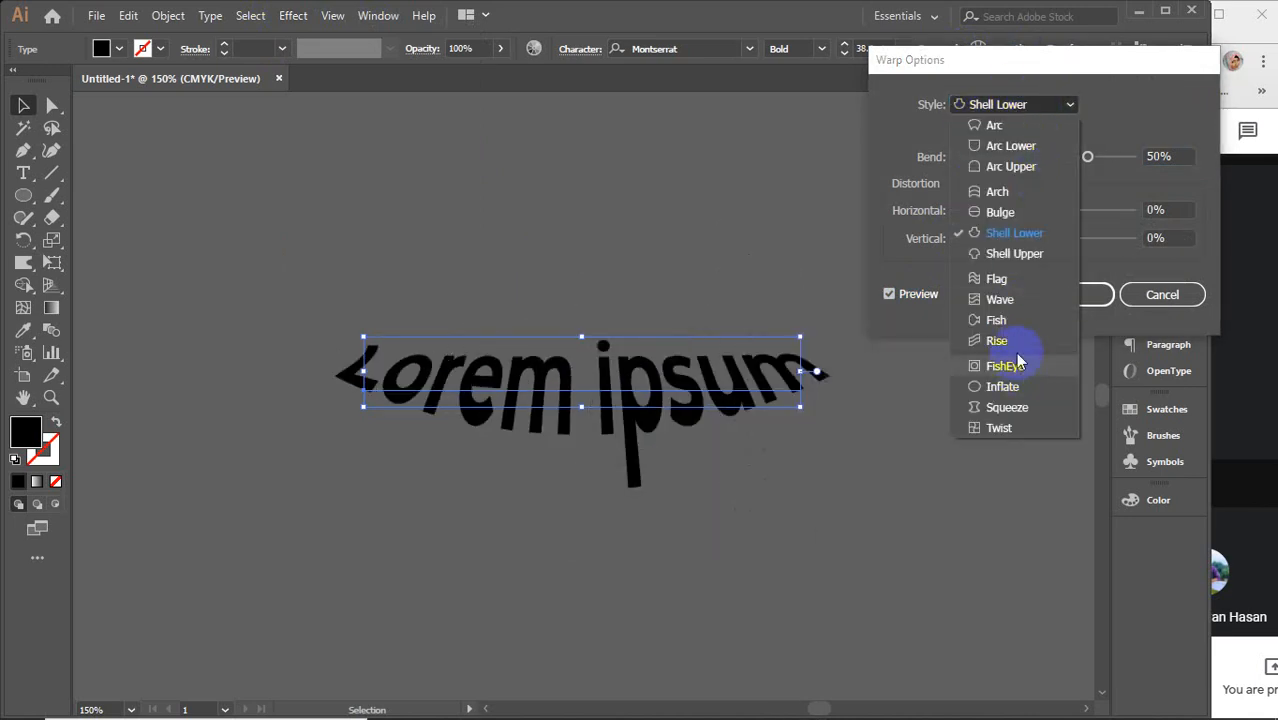
{"action": "left_click", "coordinate": [1014, 341]}
{"action": "left_click", "coordinate": [1026, 112]}
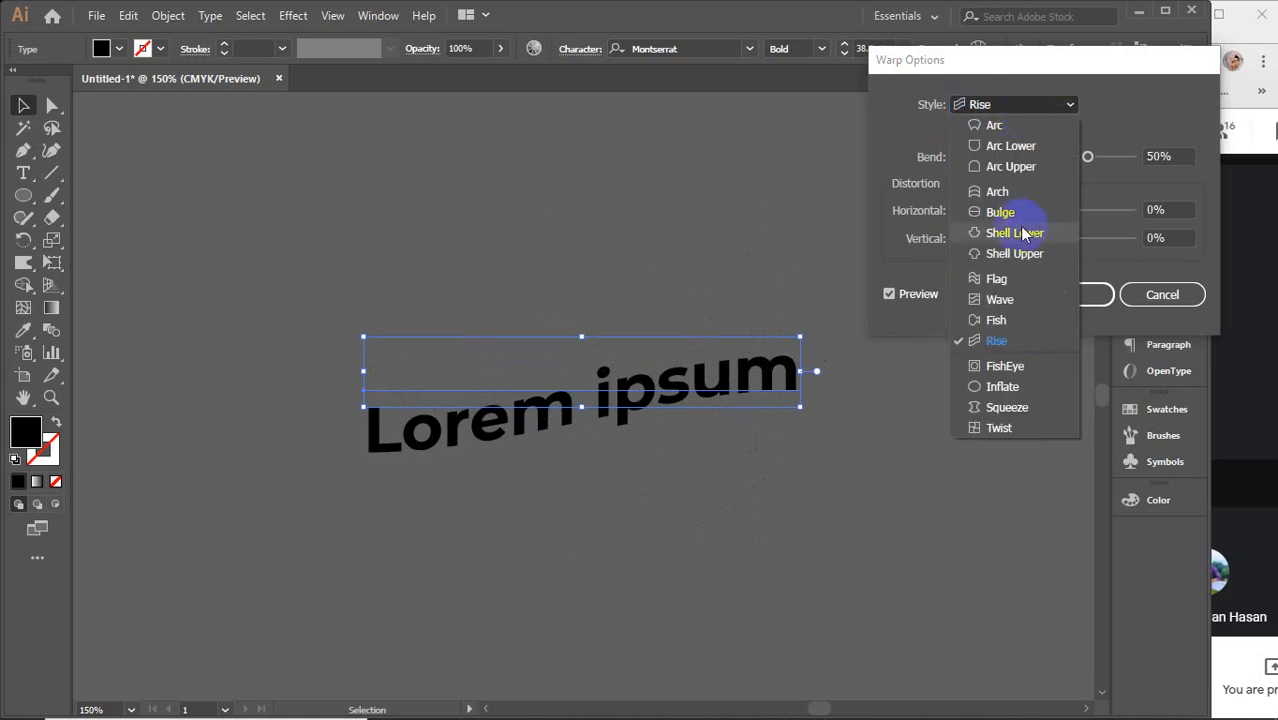
{"action": "left_click", "coordinate": [998, 281]}
{"action": "left_click", "coordinate": [1162, 294]}
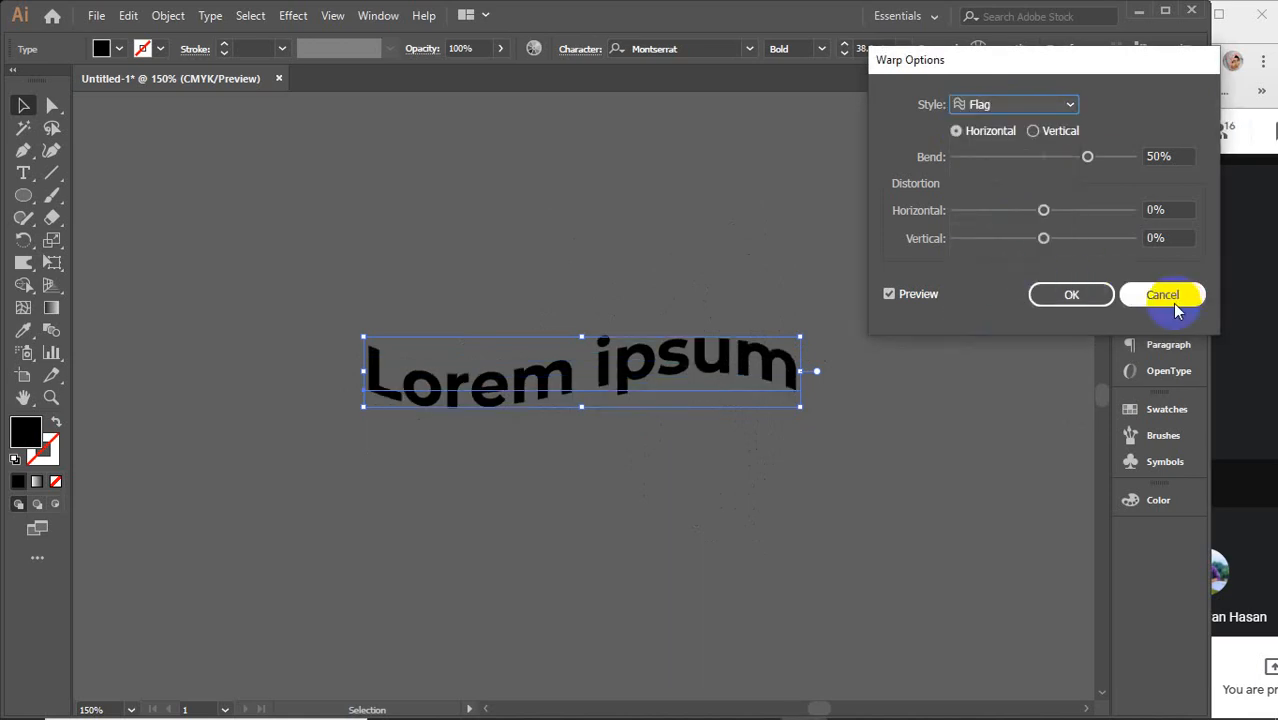
Step: Delete the "Lorem ipsum" text from the canvas
{"action": "left_click", "coordinate": [293, 15]}
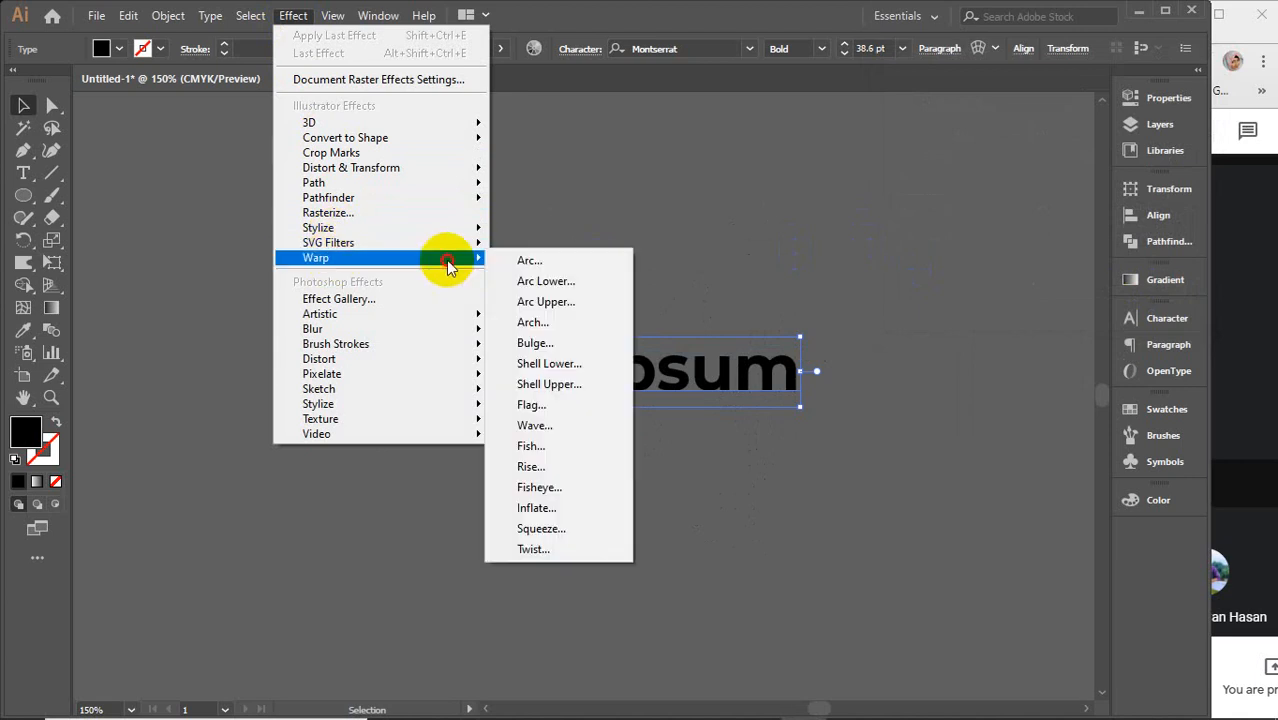
{"action": "left_click", "coordinate": [245, 180]}
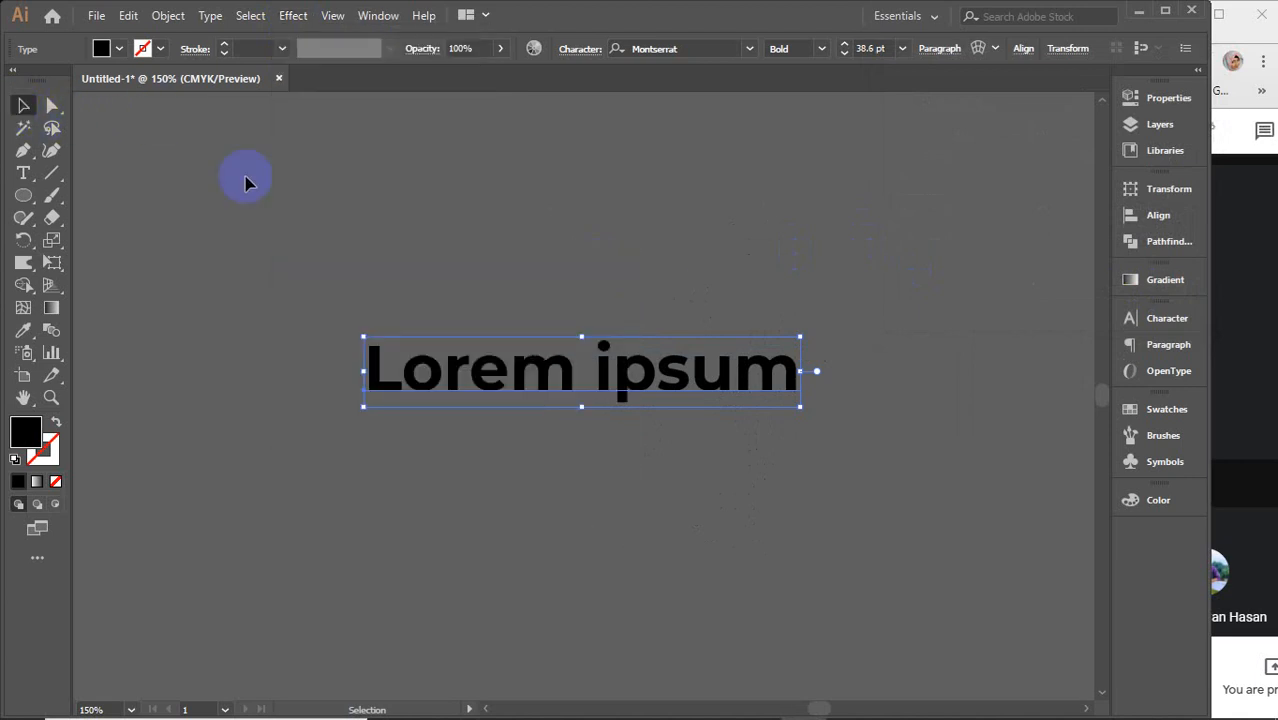
{"action": "left_click_drag", "start_coordinate": [289, 193], "coordinate": [568, 490]}
{"action": "key", "text": "Delete"}
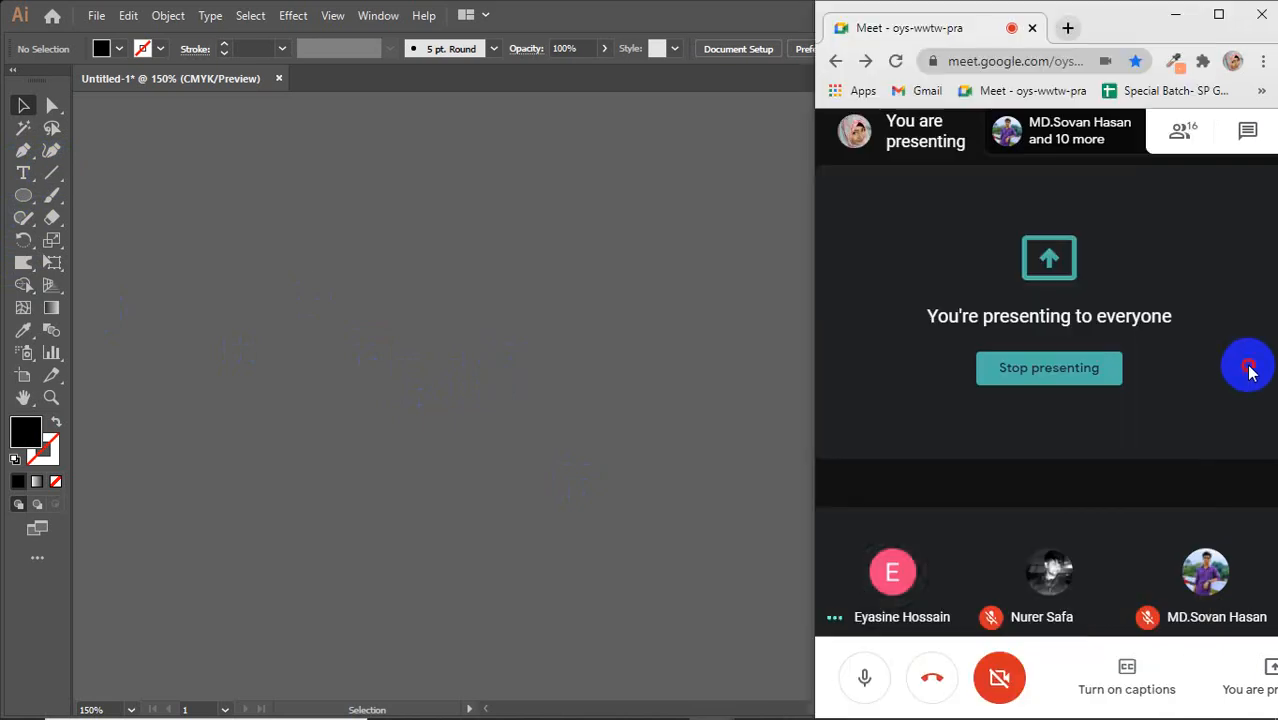
{"action": "left_click", "coordinate": [1246, 372]}
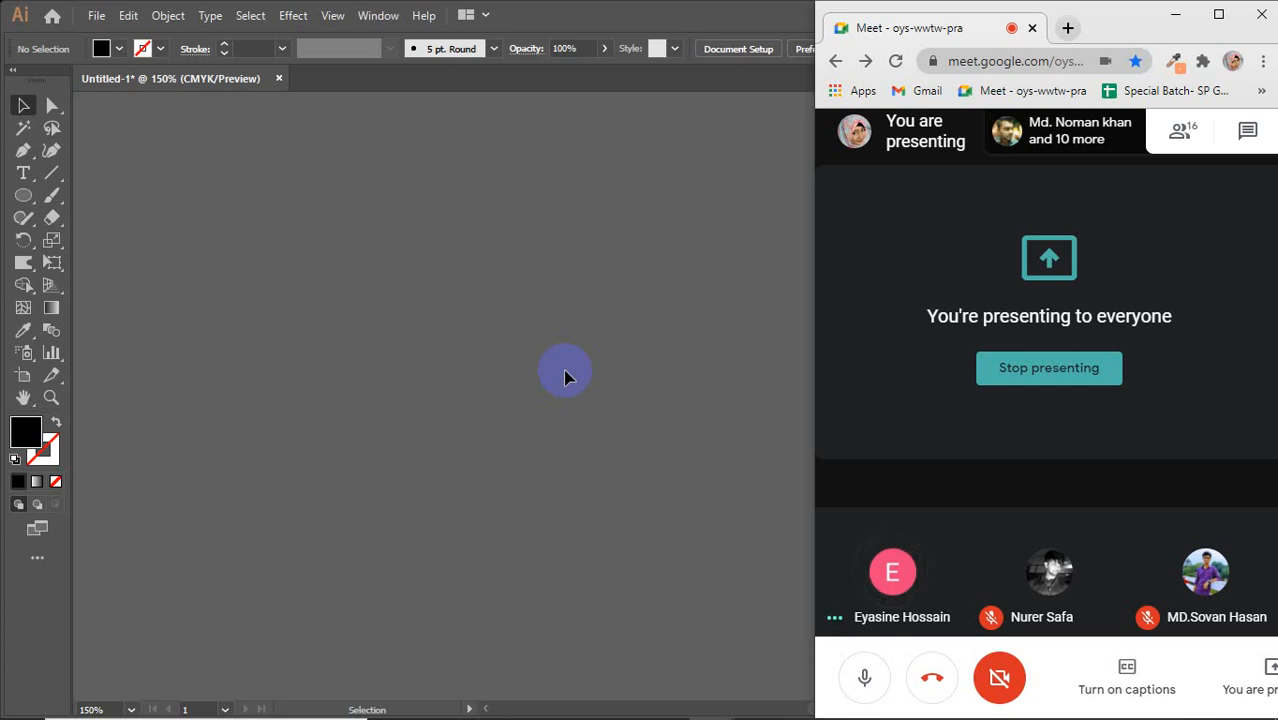
{"action": "left_click", "coordinate": [565, 377]}
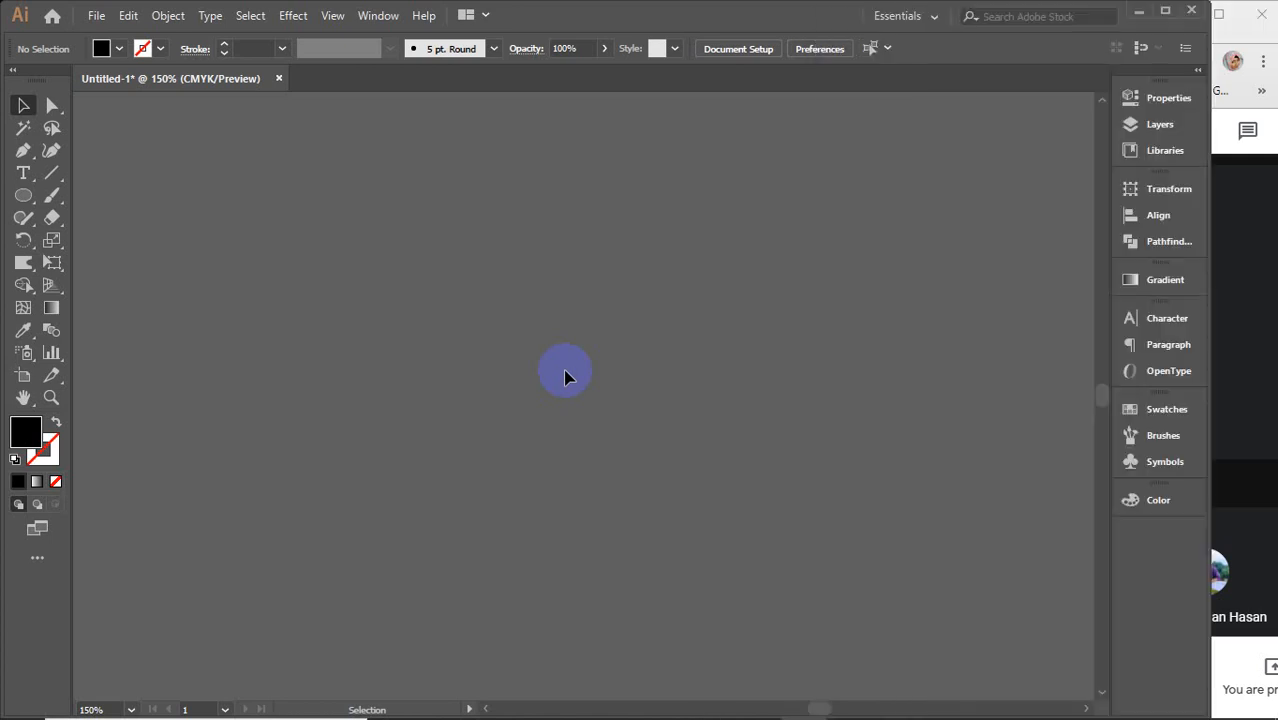
{"action": "left_click", "coordinate": [23, 173]}
{"action": "left_click", "coordinate": [354, 333]}
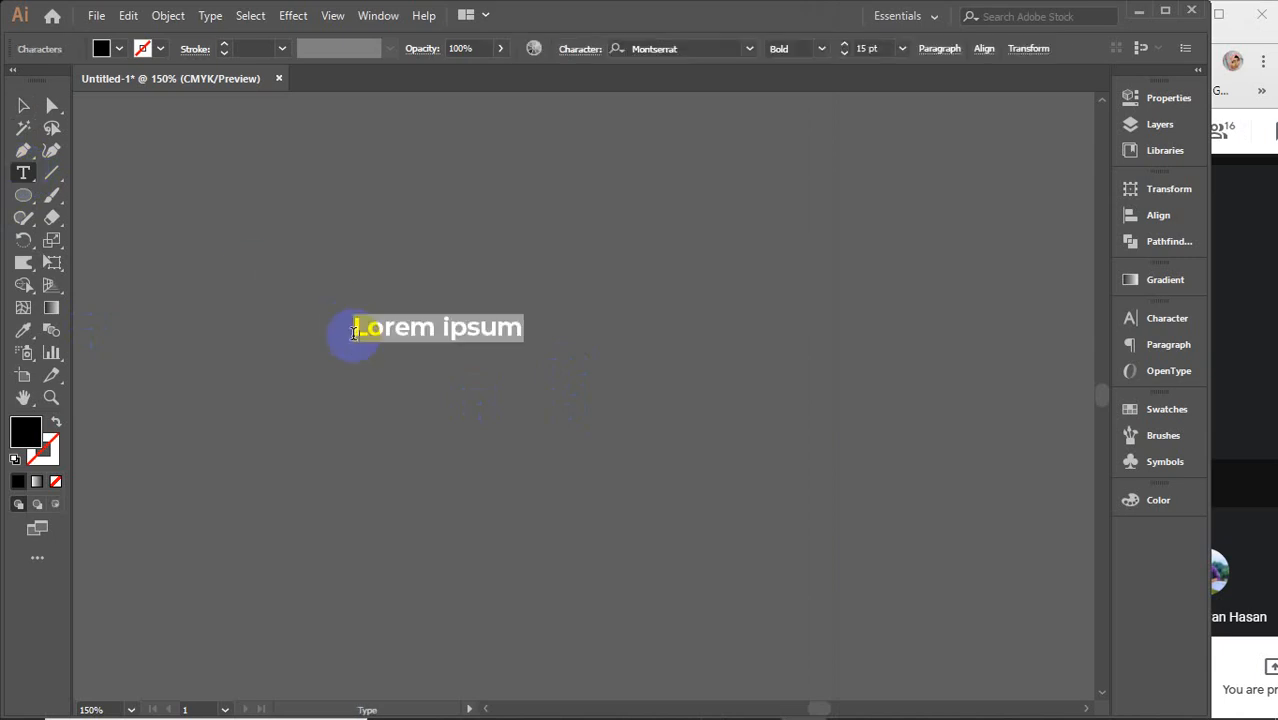
{"action": "type", "text": "LEDP"}
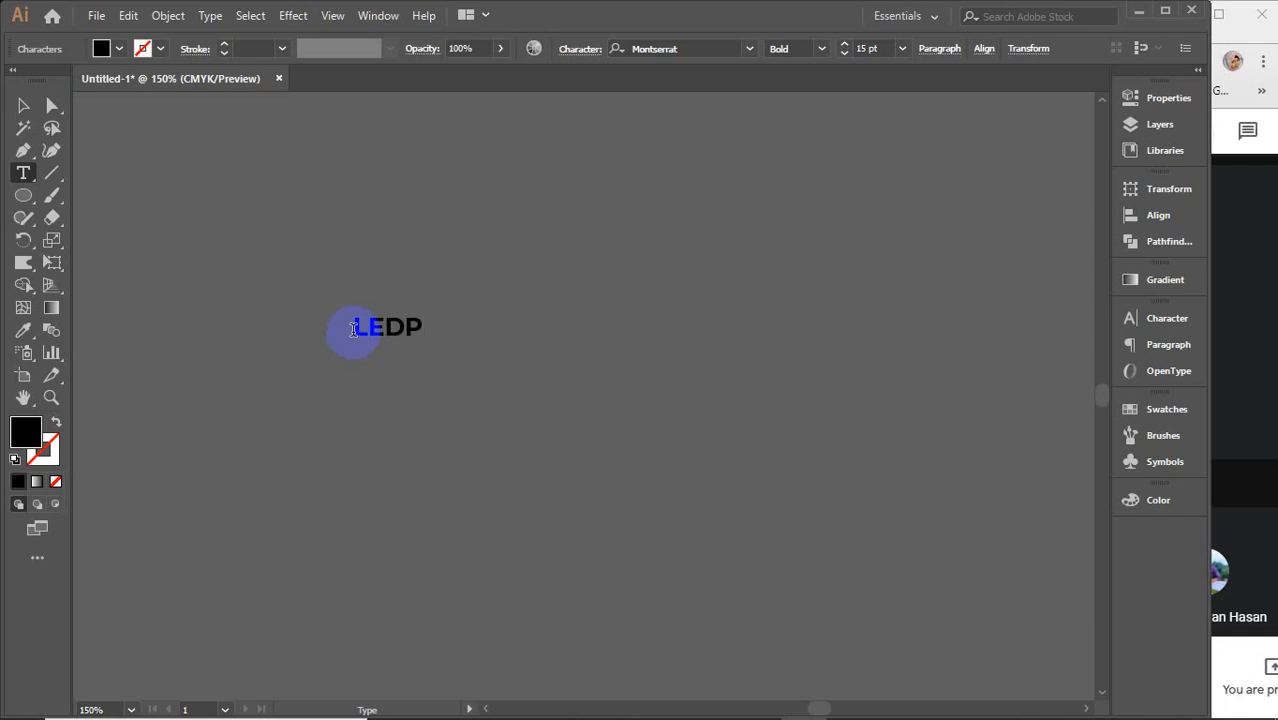
{"action": "key", "text": "ctrl+a"}
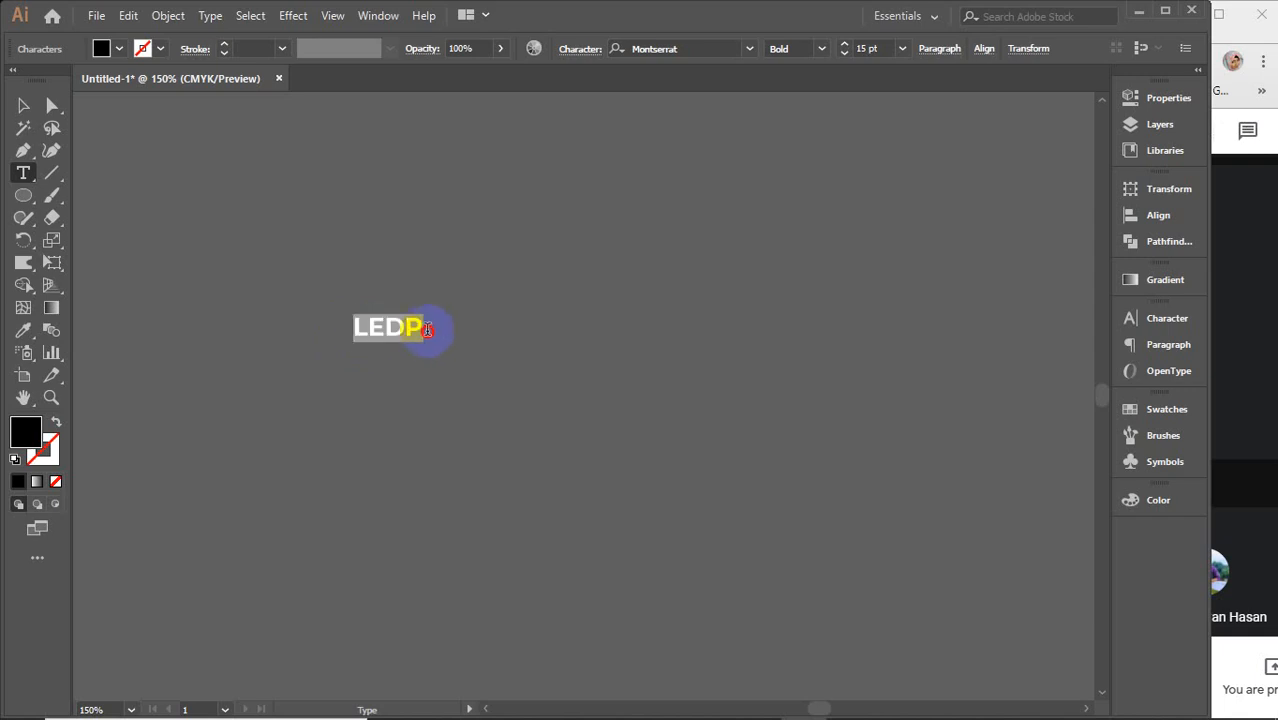
{"action": "key", "text": "BackSpace"}
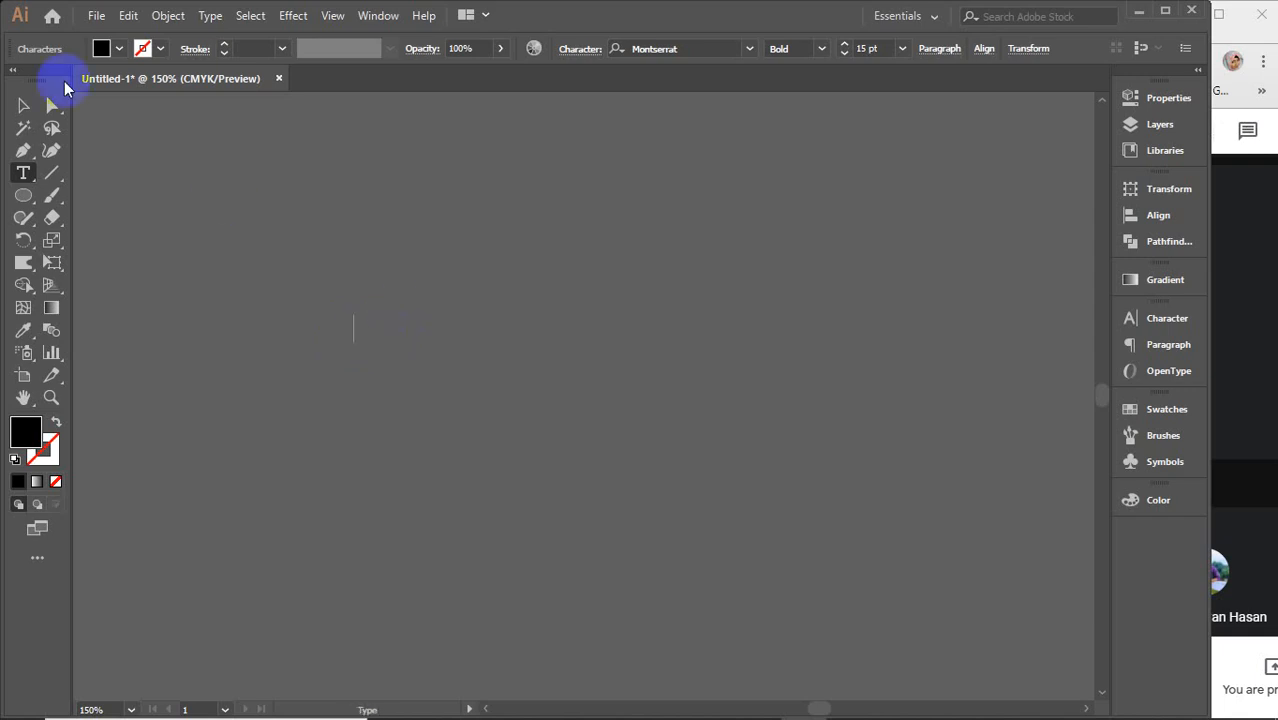
{"action": "left_click", "coordinate": [24, 105]}
{"action": "left_click", "coordinate": [338, 263]}
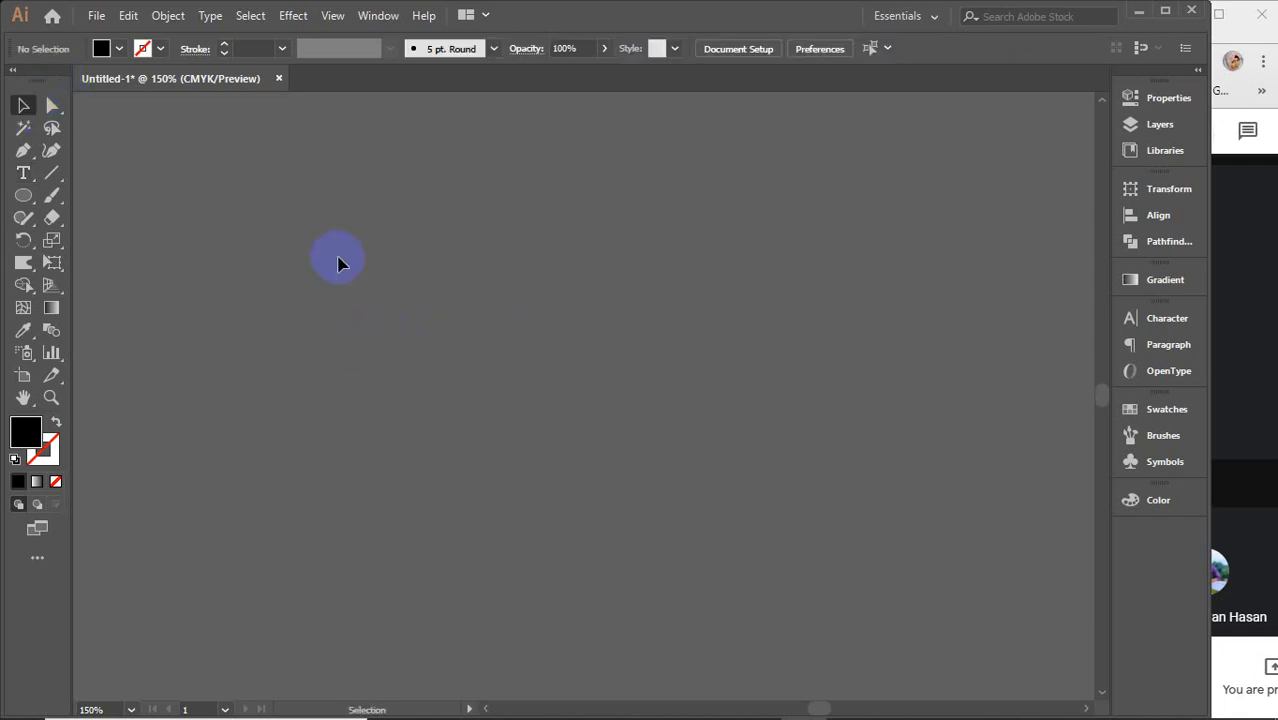
Step: Draw a circle in the middle of the canvas and place "LEDP" on its outline as type on a path
{"action": "left_click", "coordinate": [23, 195]}
{"action": "left_click_drag", "start_coordinate": [411, 238], "coordinate": [685, 507]}
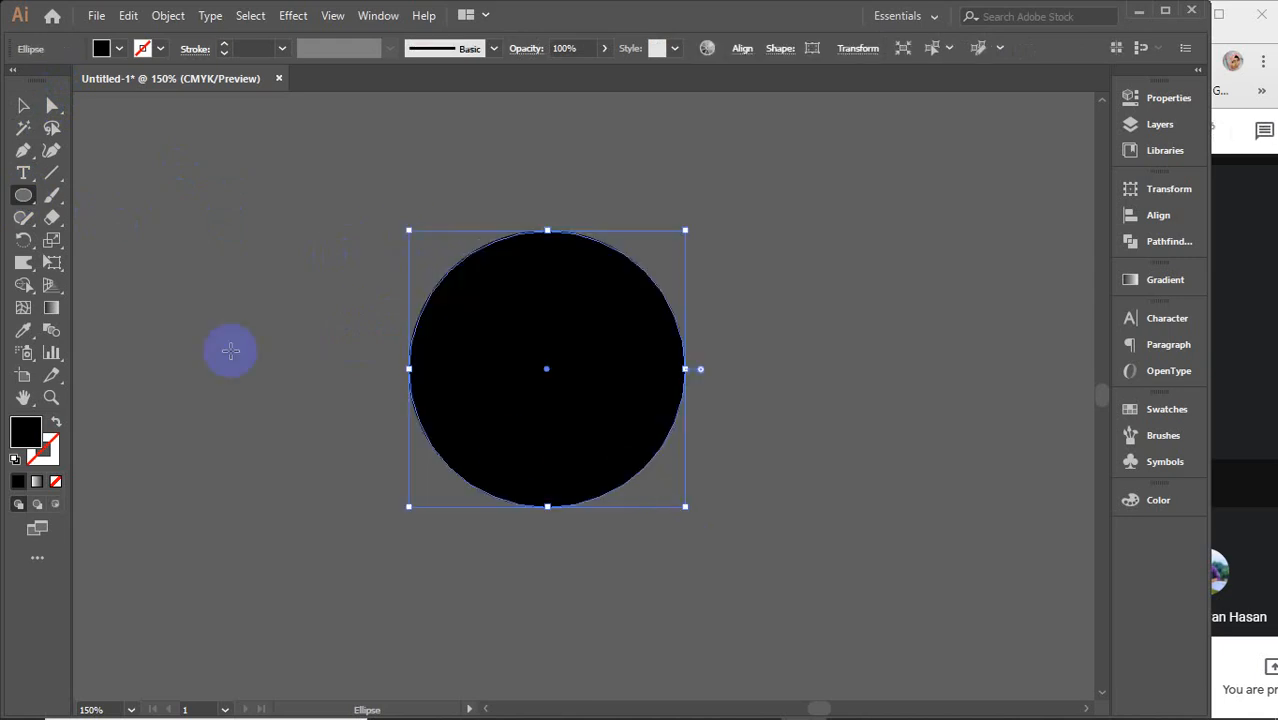
{"action": "left_click", "coordinate": [23, 173]}
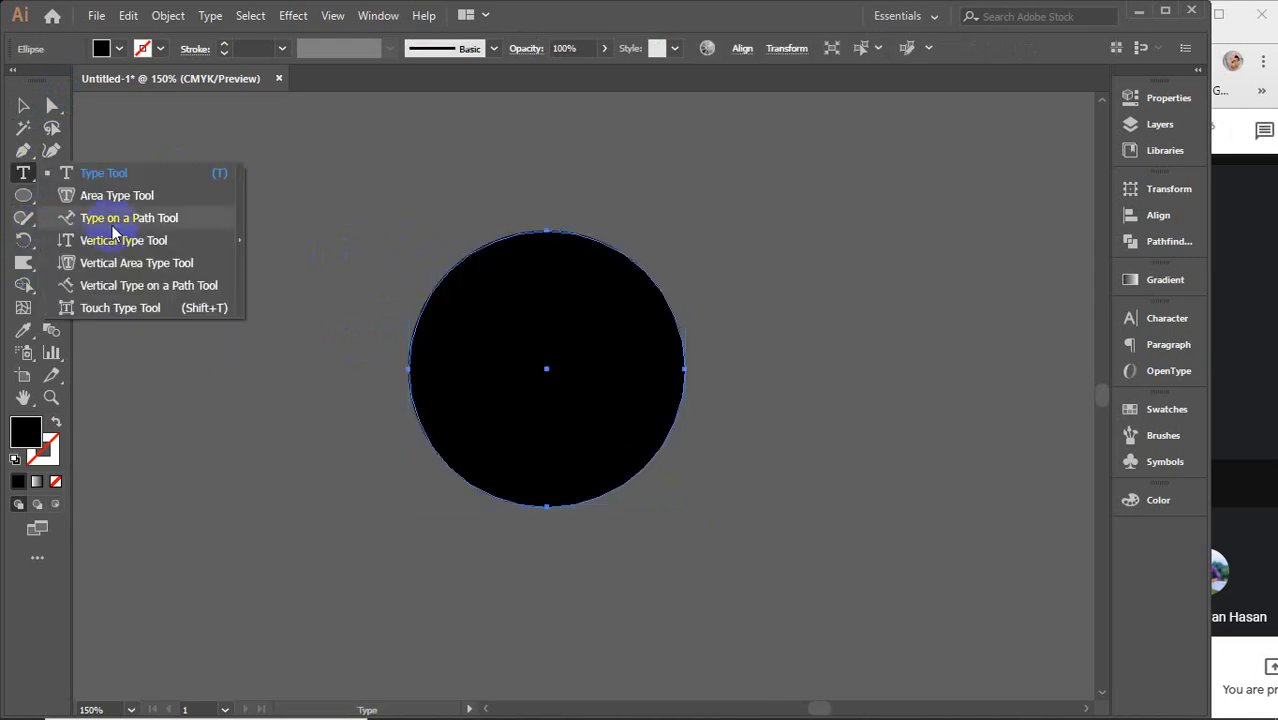
{"action": "left_click", "coordinate": [110, 216]}
{"action": "left_click", "coordinate": [476, 248]}
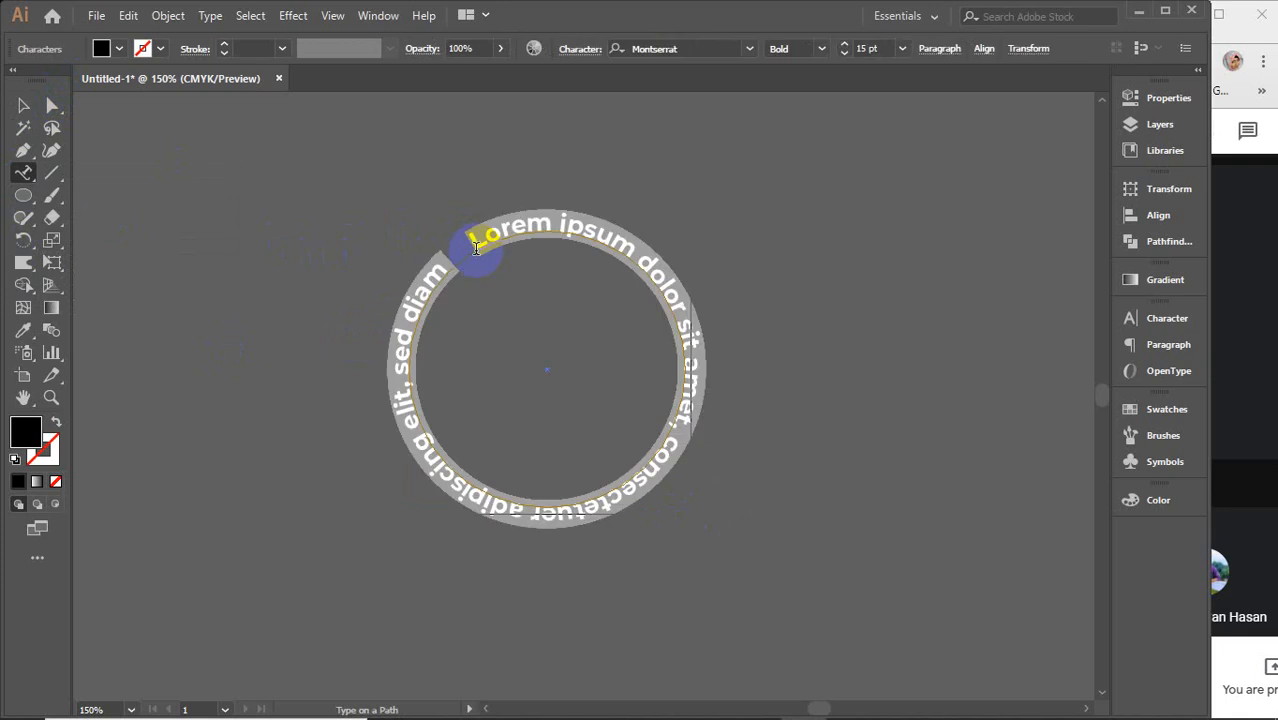
{"action": "type", "text": "LEDP"}
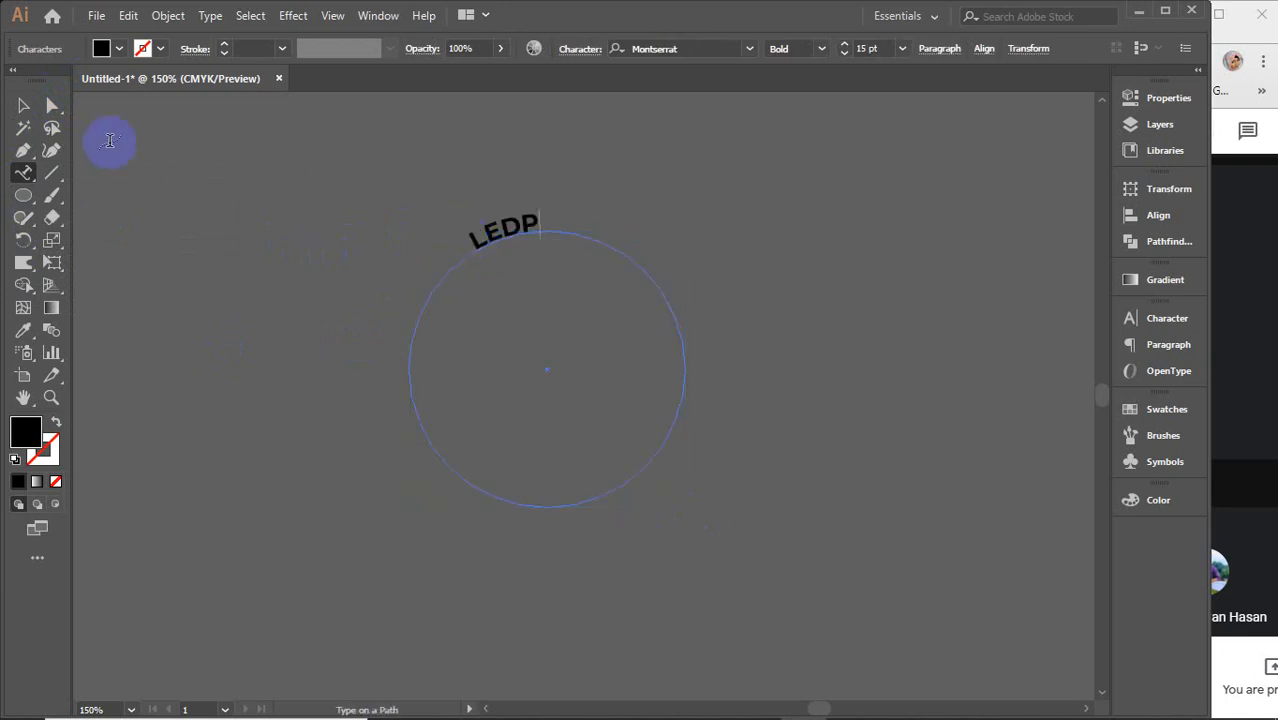
Step: Enlarge the "LEDP" circle text to 41 pt and move it along the outside to the circle's lower arc
{"action": "left_click", "coordinate": [23, 105]}
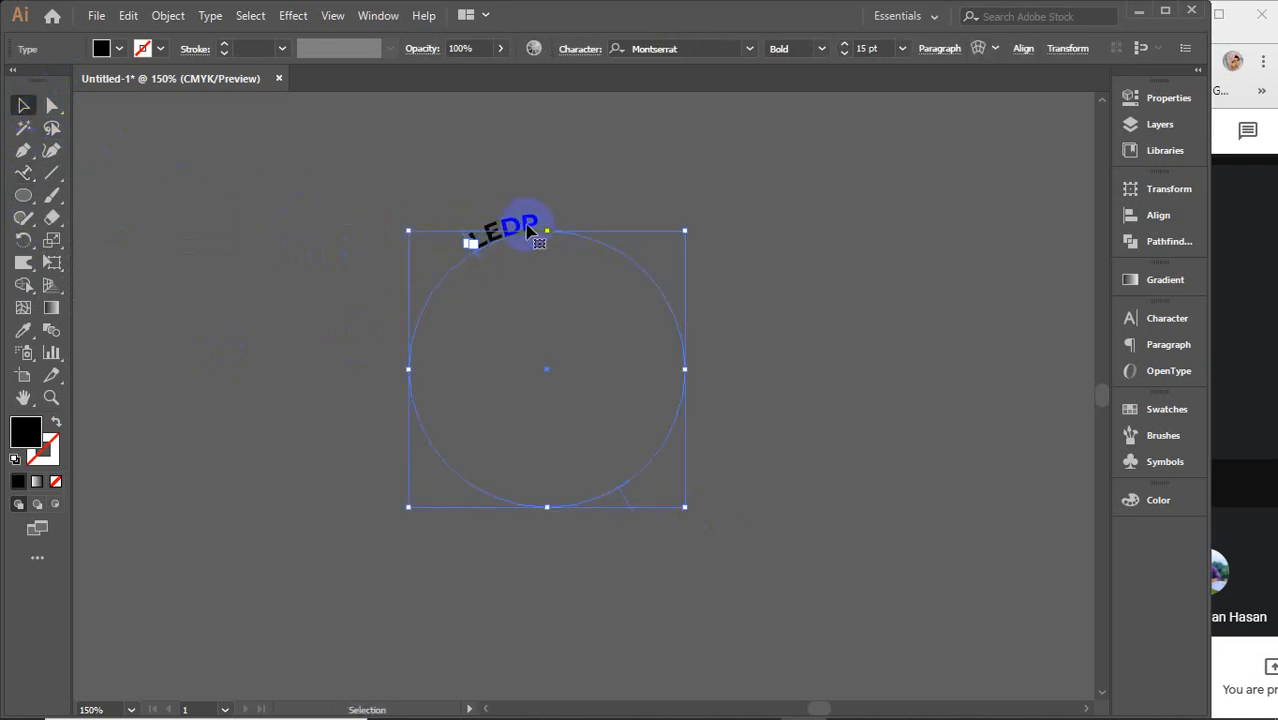
{"action": "left_click", "coordinate": [869, 47]}
{"action": "scroll", "coordinate": [869, 47], "scroll_direction": "up", "scroll_amount": 1}
{"action": "scroll", "coordinate": [869, 47], "scroll_direction": "up", "scroll_amount": 20}
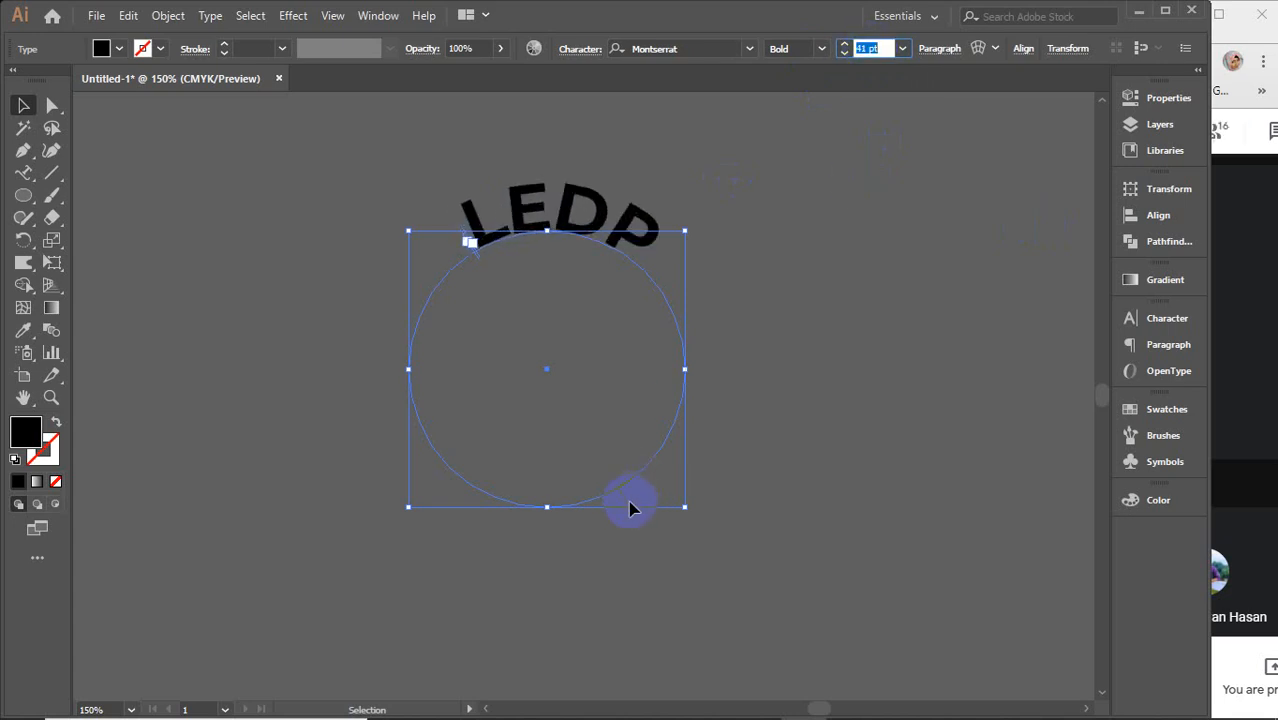
{"action": "left_click_drag", "start_coordinate": [627, 505], "coordinate": [659, 550]}
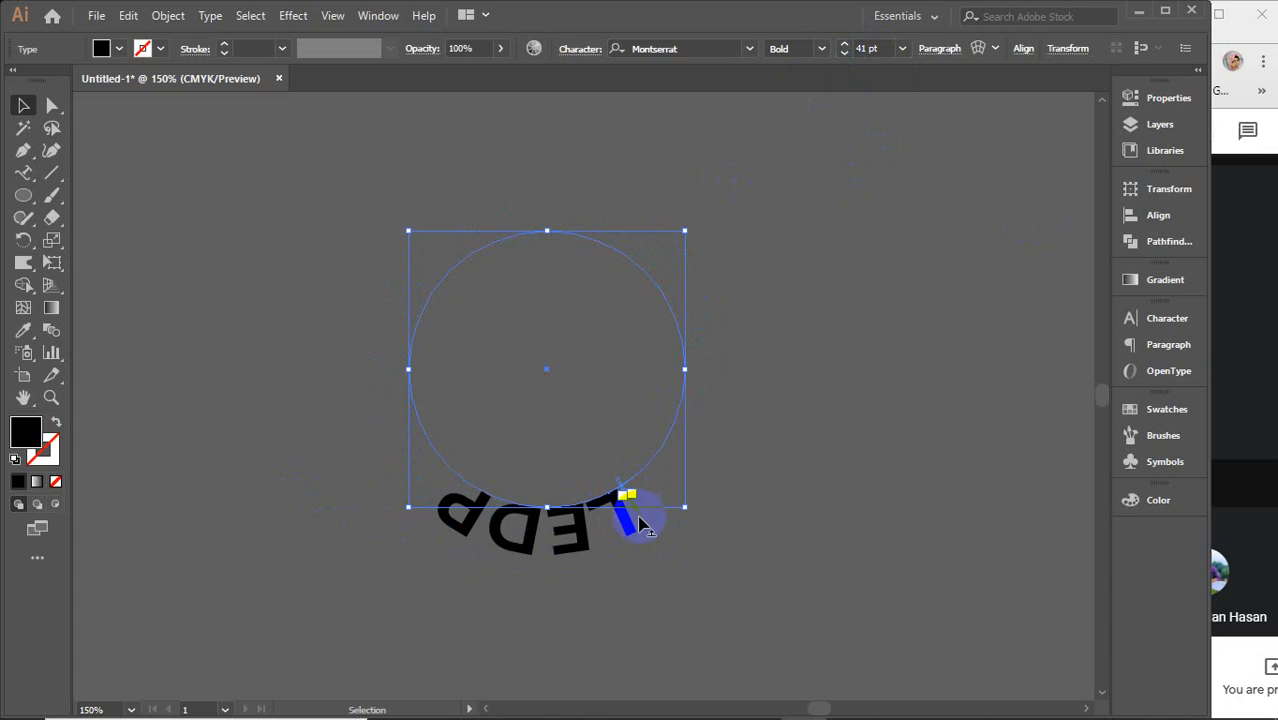
Step: Try flipping "LEDP" inside the lower arc and scaling the circle up until the text is 51.28 pt, and undo these changes
{"action": "left_click_drag", "start_coordinate": [641, 521], "coordinate": [457, 461]}
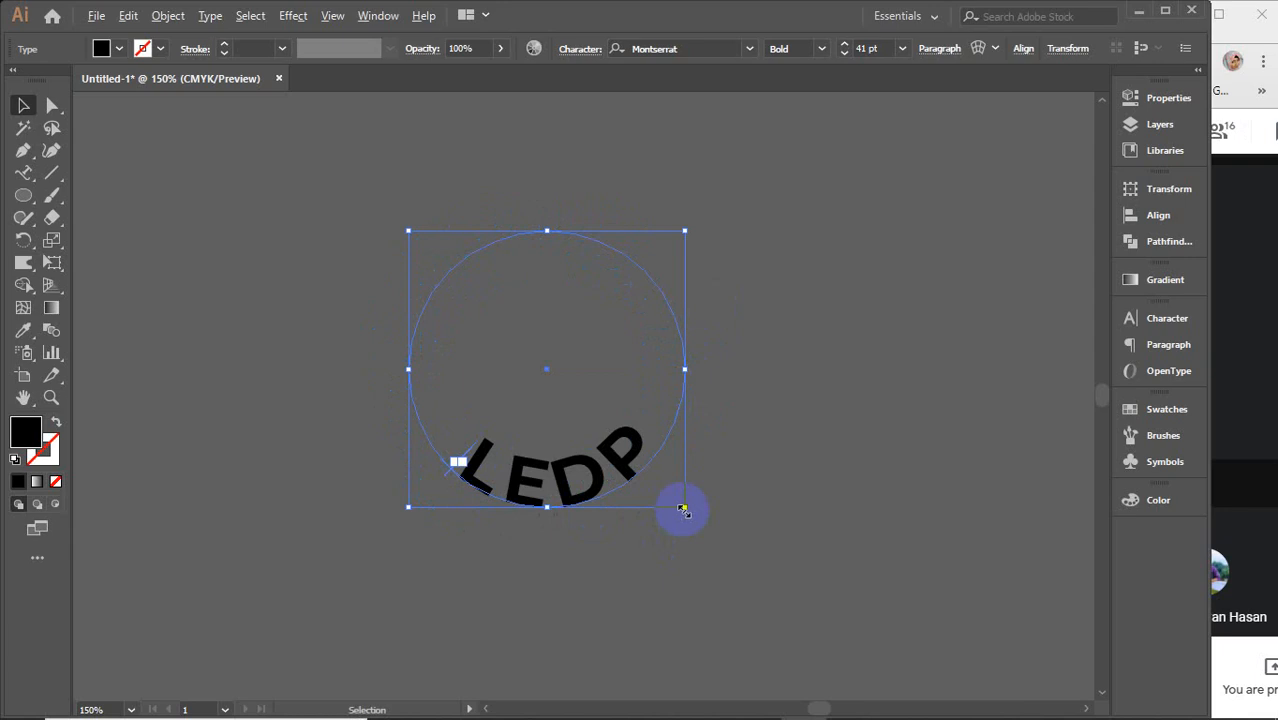
{"action": "left_click_drag", "start_coordinate": [683, 511], "coordinate": [720, 542]}
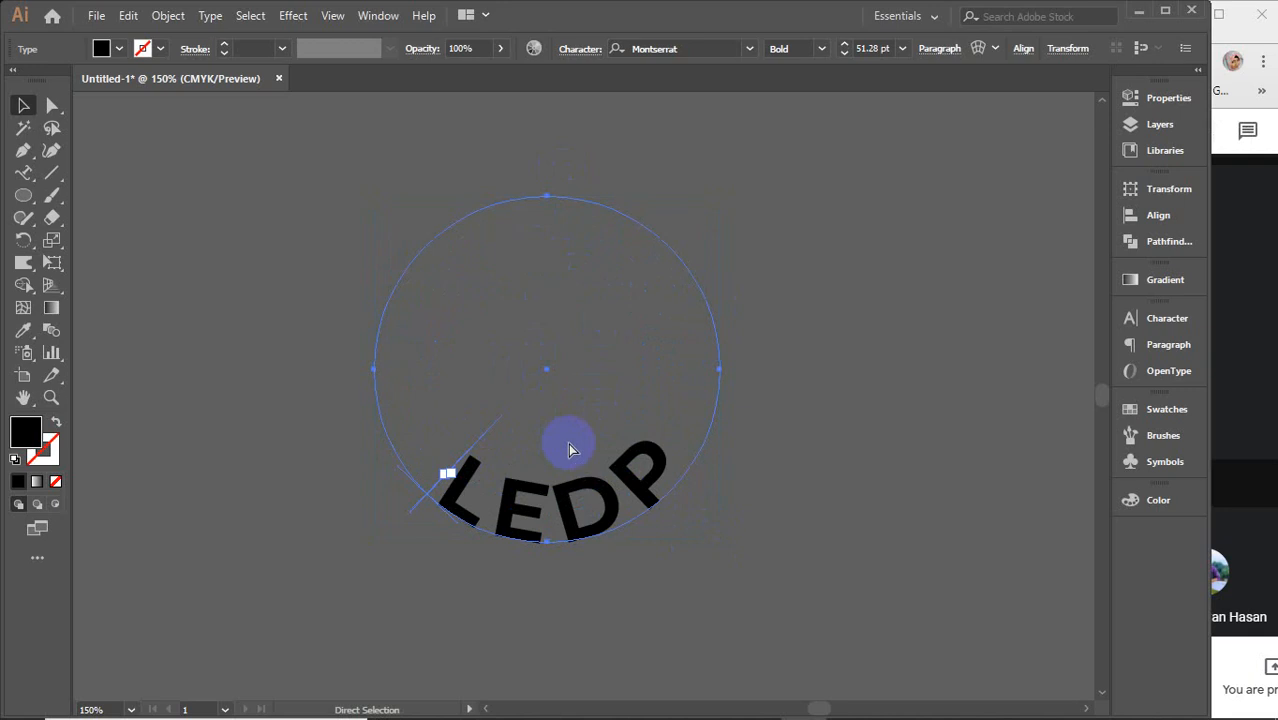
{"action": "key", "text": "ctrl+z"}
{"action": "key", "text": "ctrl+z"}
{"action": "key", "text": "ctrl+z"}
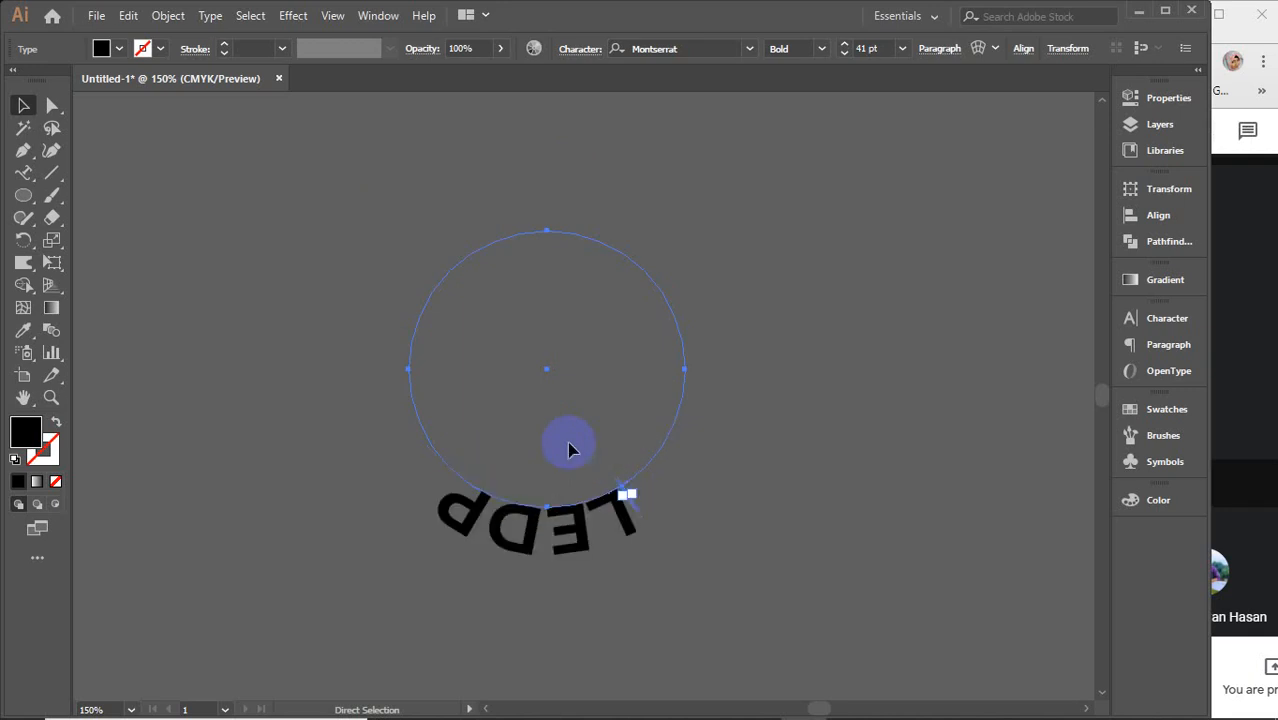
Step: Flip the "LEDP" text to the inside of the circle through the Type on a Path Options, with the preview enabled
{"action": "left_click", "coordinate": [166, 18]}
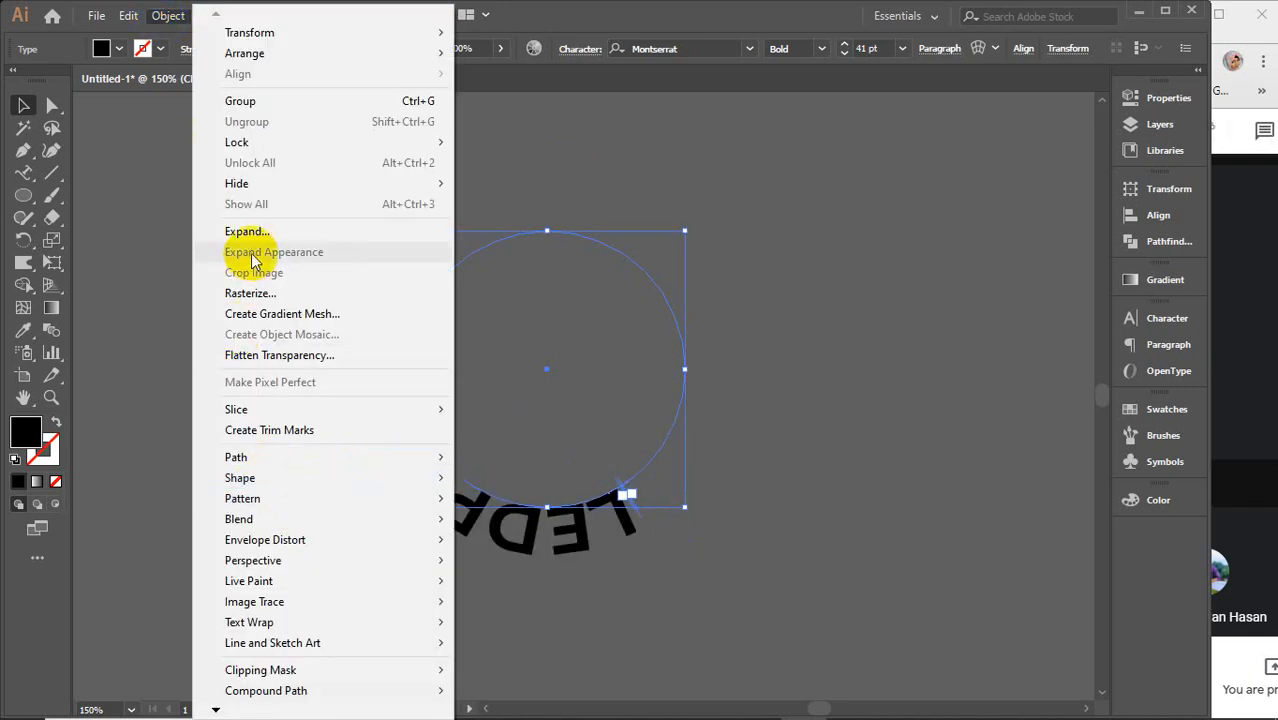
{"action": "left_click", "coordinate": [170, 16]}
{"action": "left_click", "coordinate": [210, 15]}
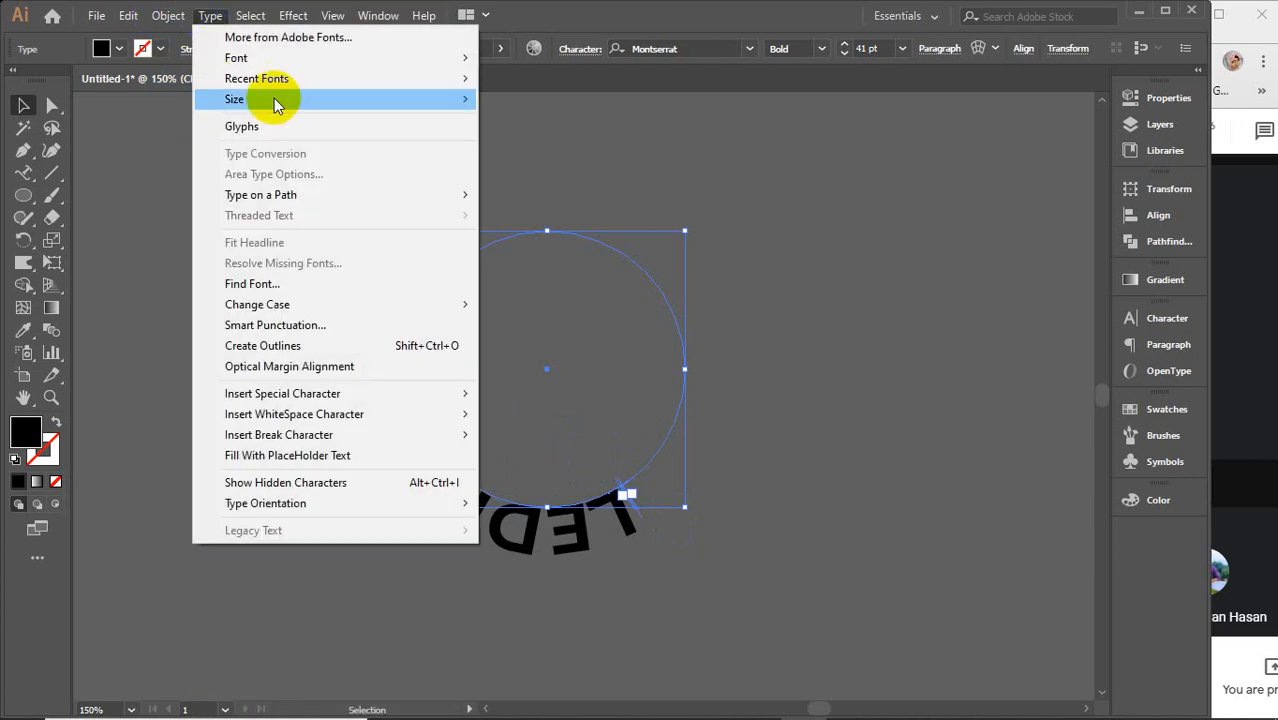
{"action": "mouse_move", "coordinate": [286, 199]}
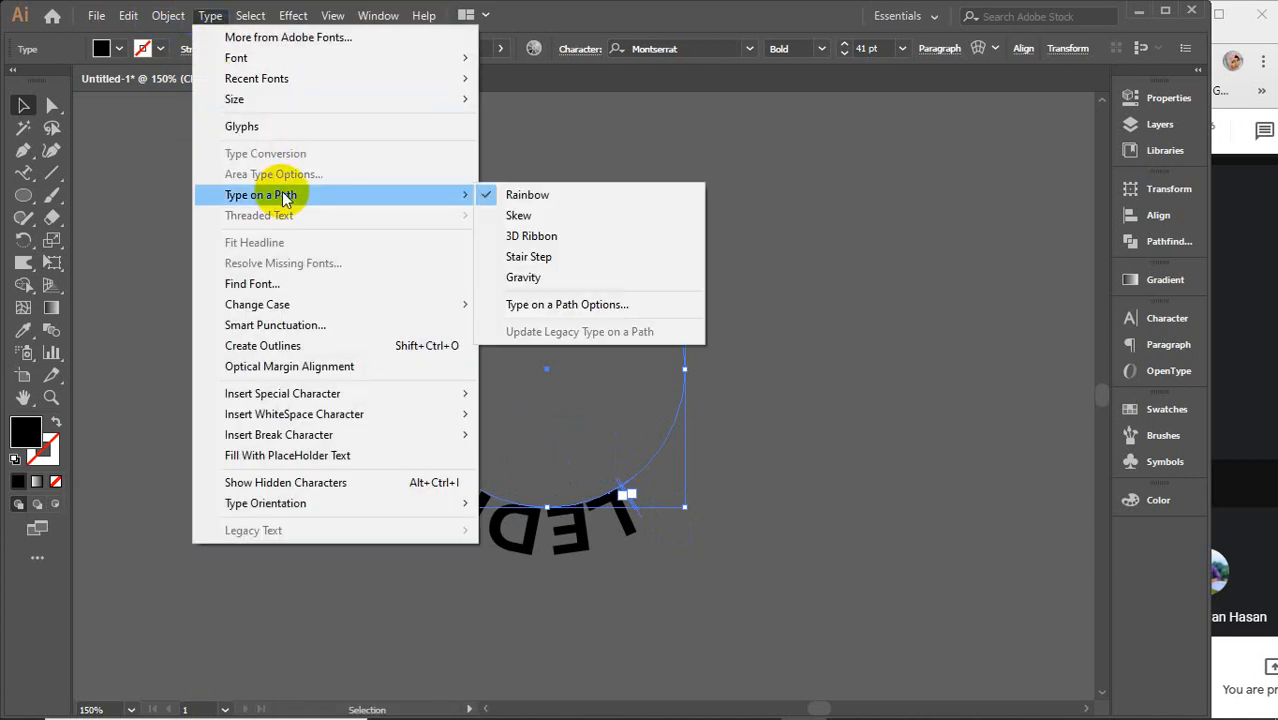
{"action": "left_click", "coordinate": [560, 304]}
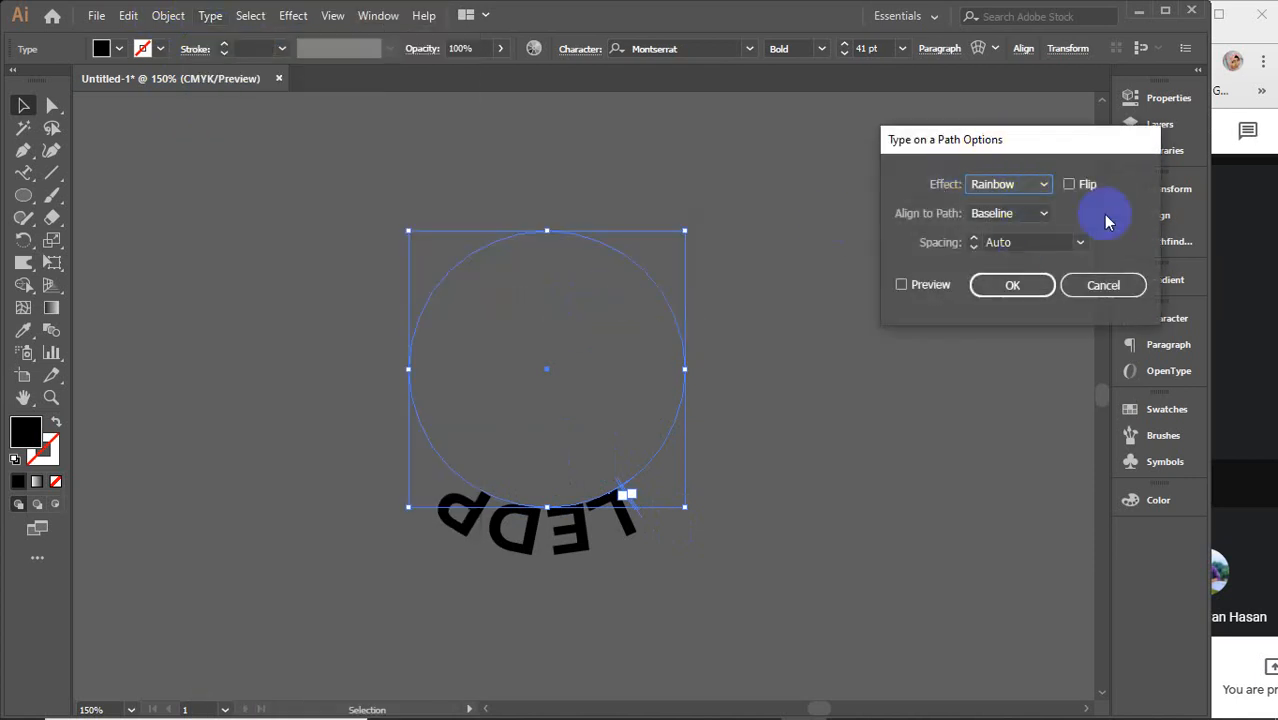
{"action": "left_click", "coordinate": [1043, 214]}
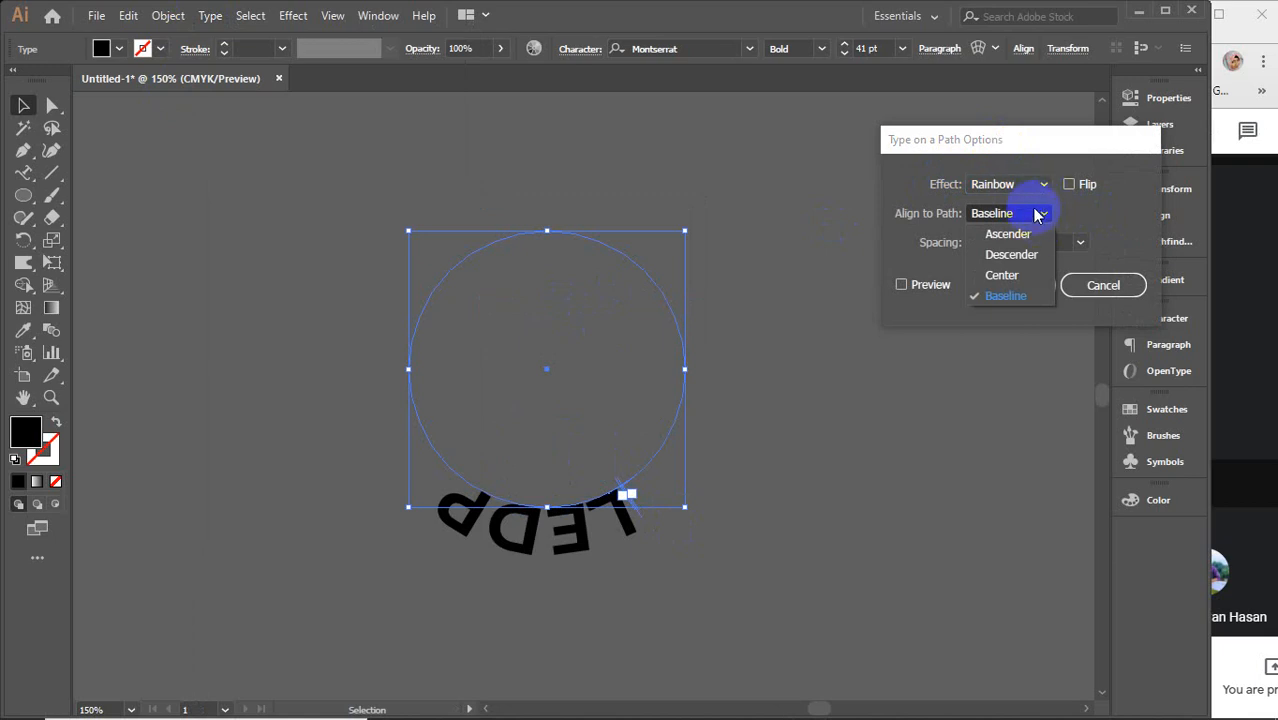
{"action": "left_click", "coordinate": [1040, 188]}
{"action": "left_click", "coordinate": [1068, 184]}
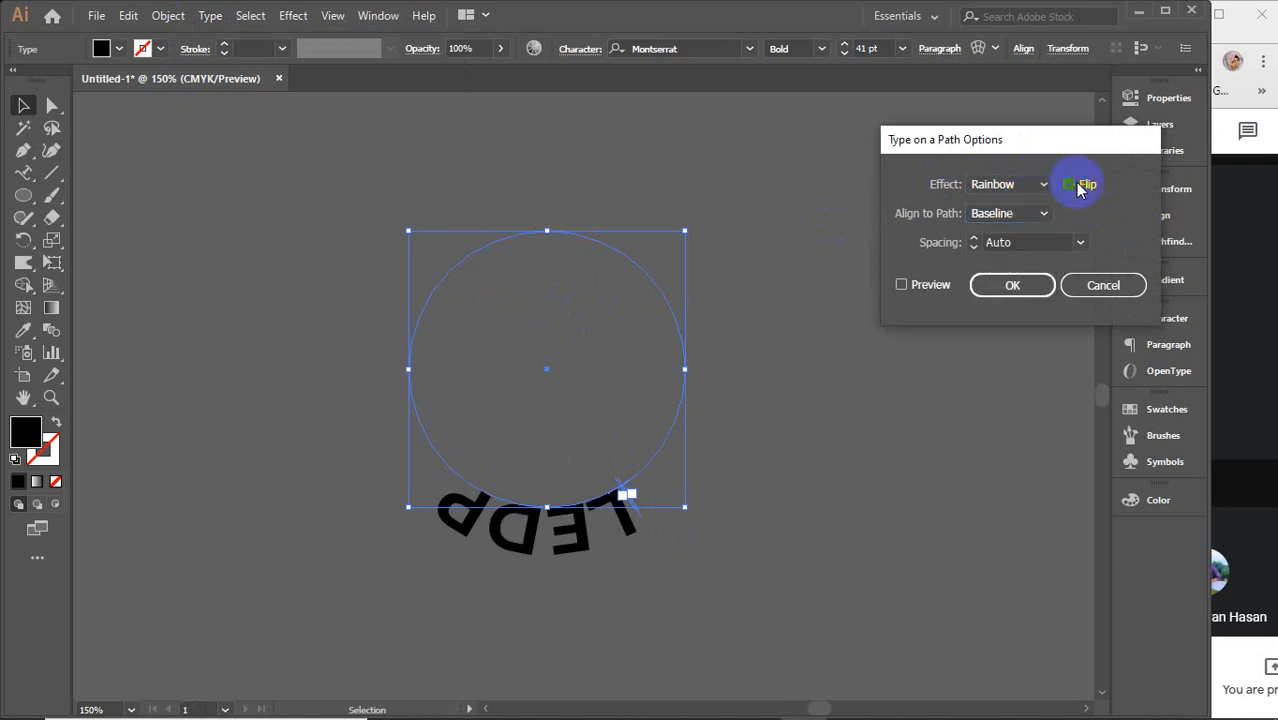
{"action": "left_click", "coordinate": [912, 285]}
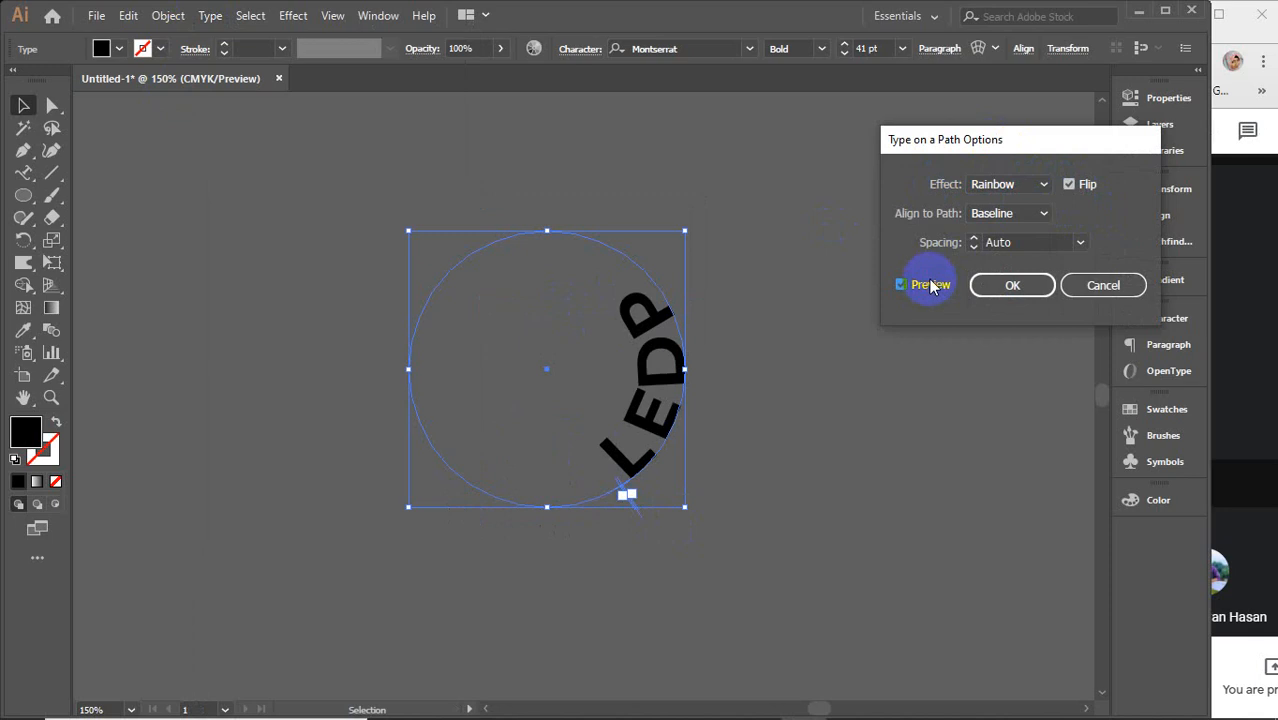
{"action": "left_click", "coordinate": [1044, 186]}
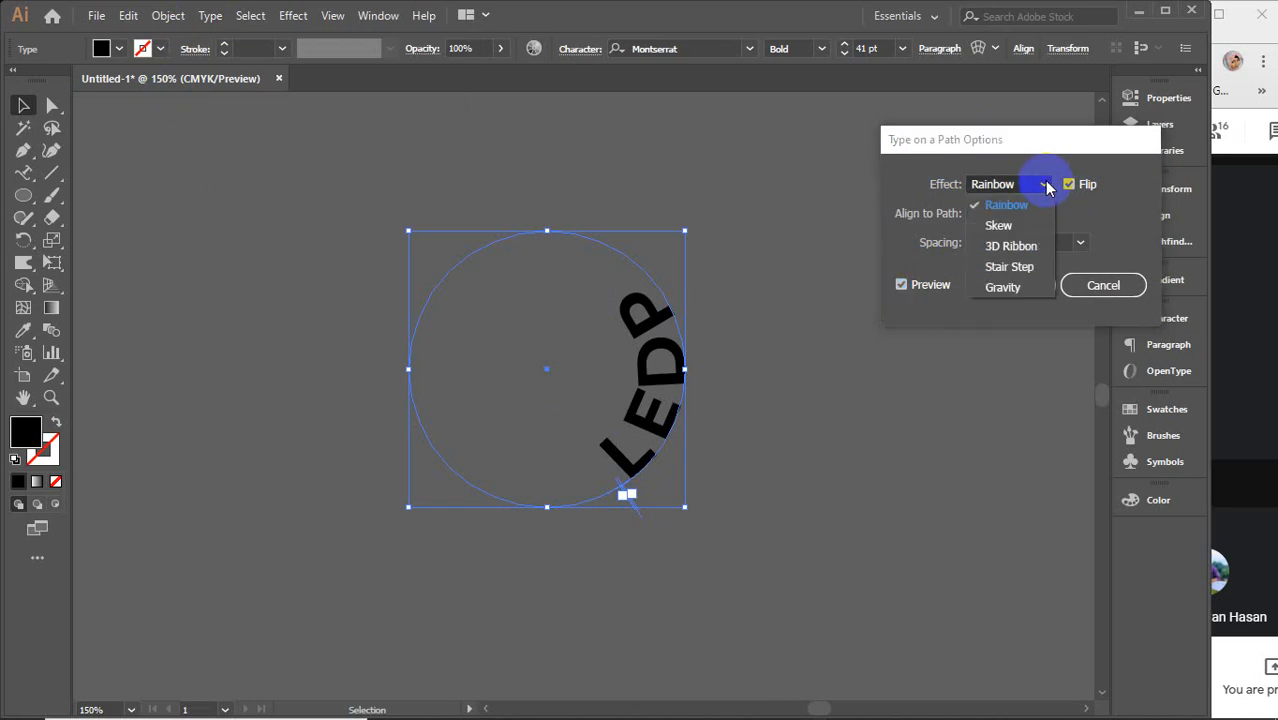
Step: Set the LEDP path text to align to the path by Ascender and slide it around to the circle's bottom
{"action": "left_click", "coordinate": [1044, 187]}
{"action": "left_click", "coordinate": [1033, 216]}
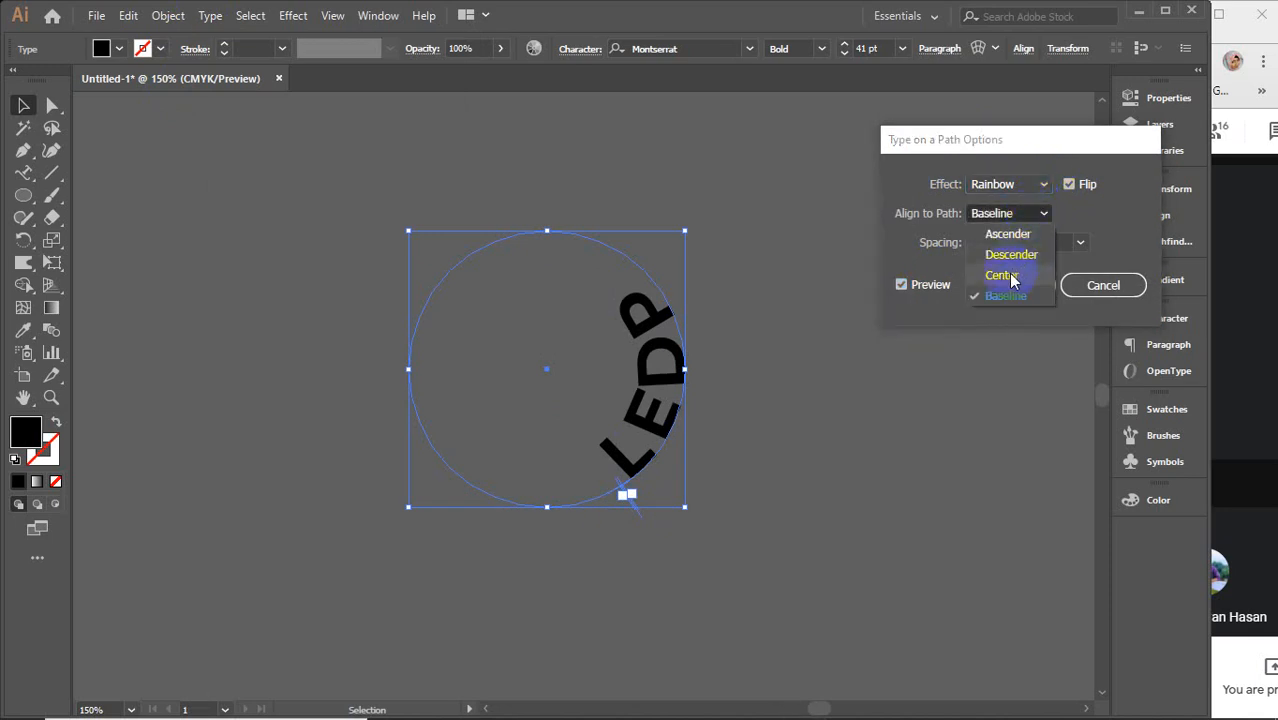
{"action": "left_click", "coordinate": [1016, 257]}
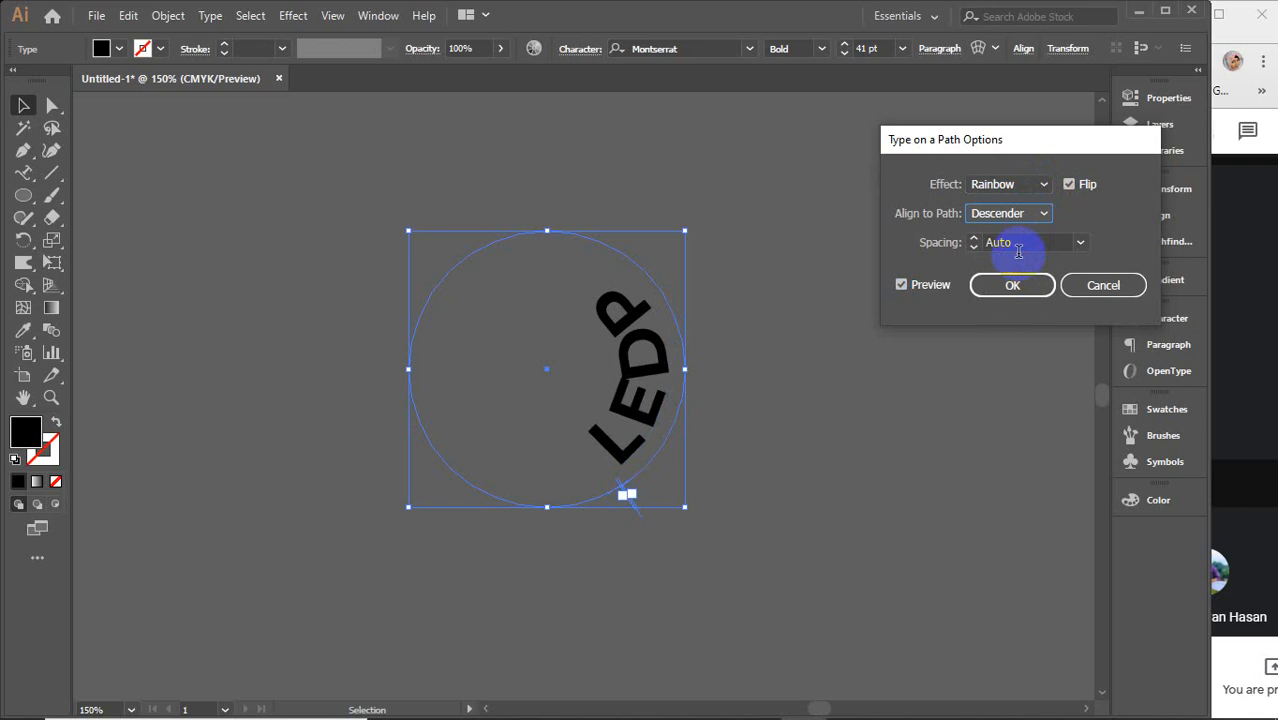
{"action": "left_click", "coordinate": [1018, 214]}
{"action": "left_click", "coordinate": [1008, 234]}
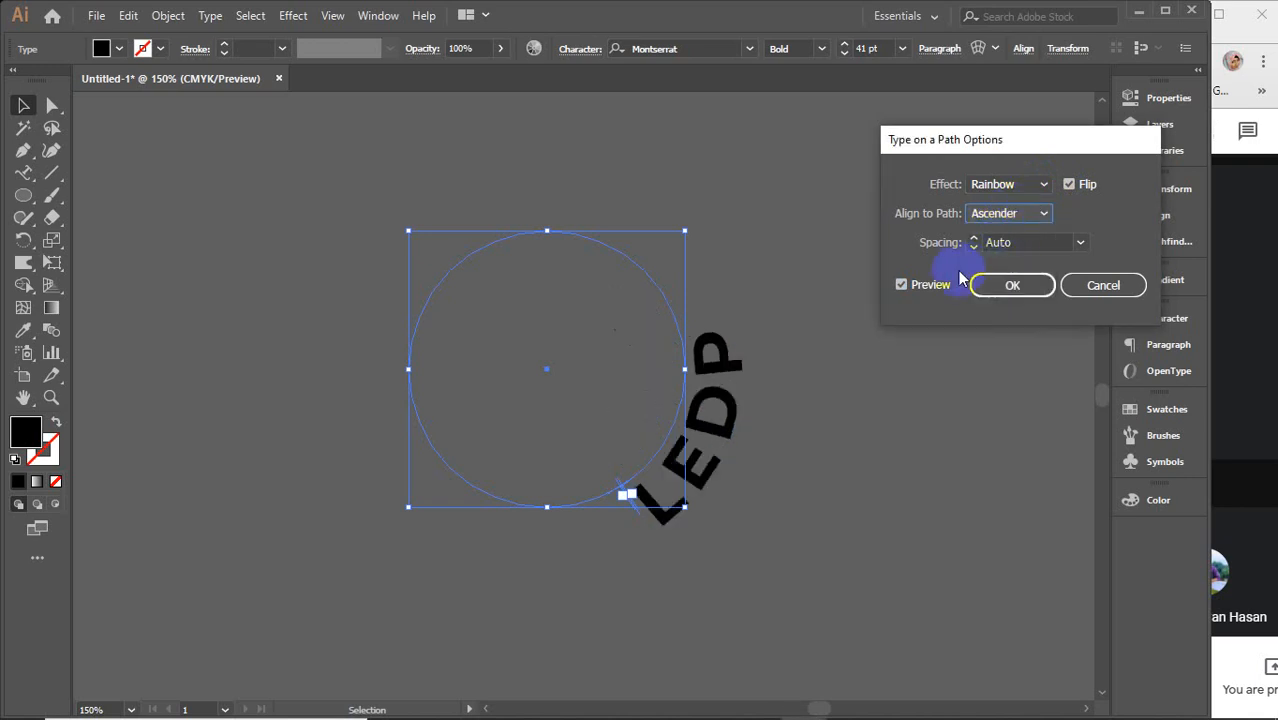
{"action": "left_click", "coordinate": [1033, 296]}
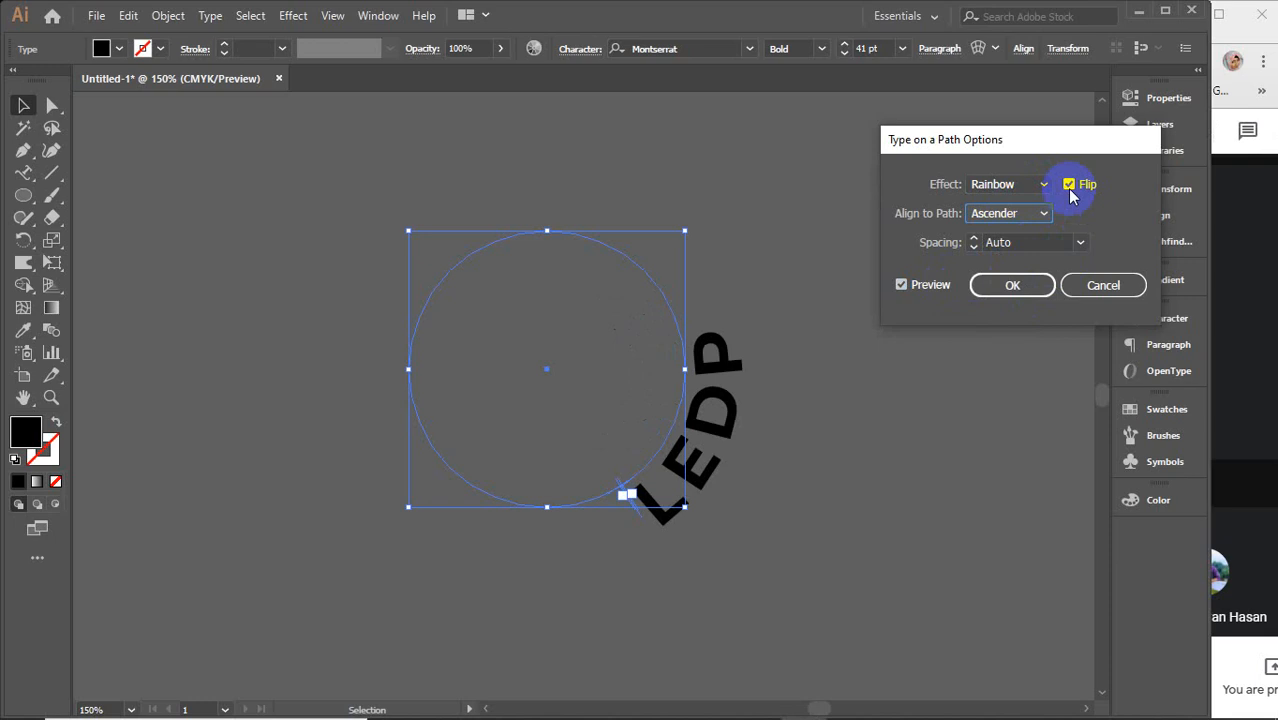
{"action": "left_click", "coordinate": [1036, 292]}
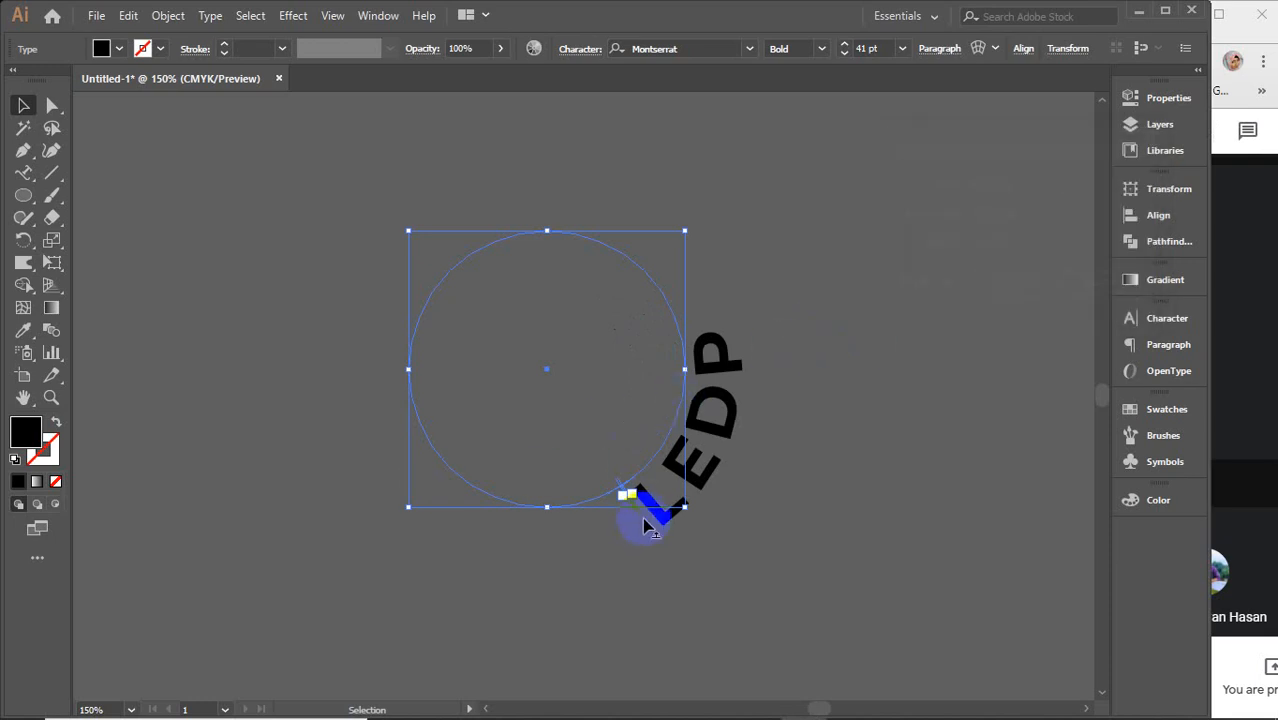
{"action": "left_click_drag", "start_coordinate": [645, 524], "coordinate": [423, 582]}
{"action": "left_click", "coordinate": [853, 390]}
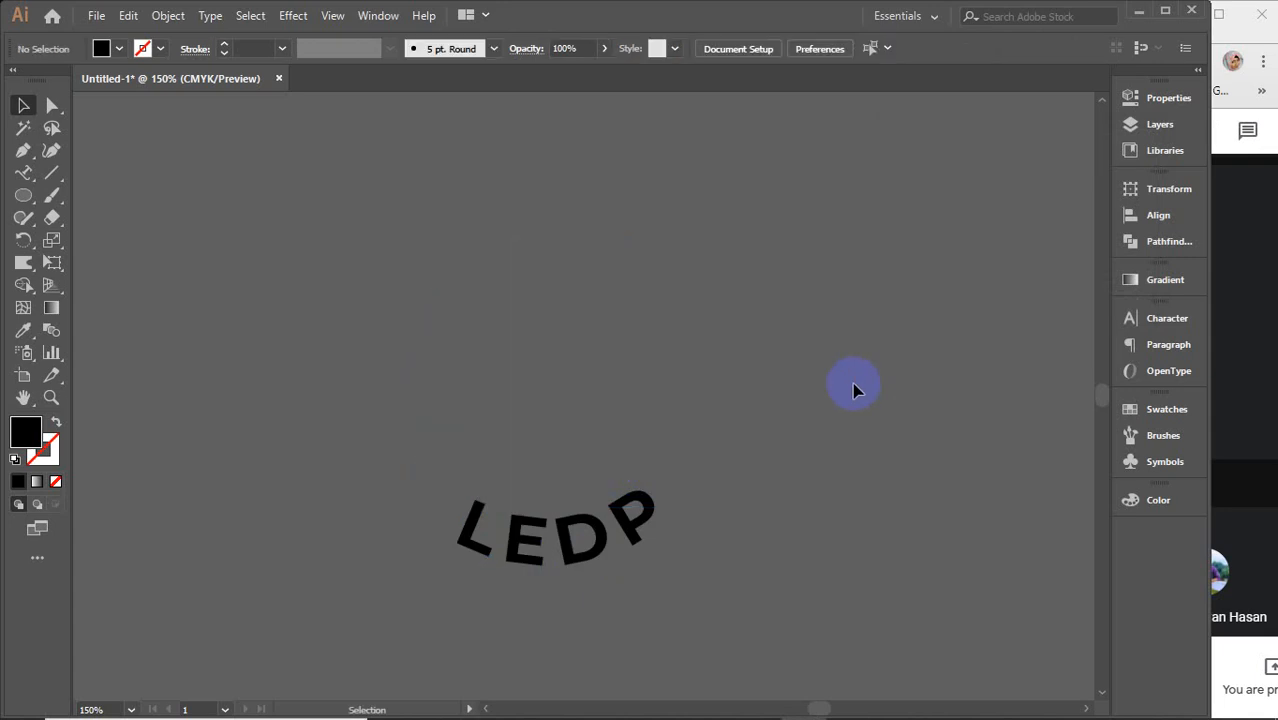
Step: Delete the curved LEDP text together with its circle path
{"action": "left_click_drag", "start_coordinate": [290, 308], "coordinate": [697, 612]}
{"action": "key", "text": "Delete"}
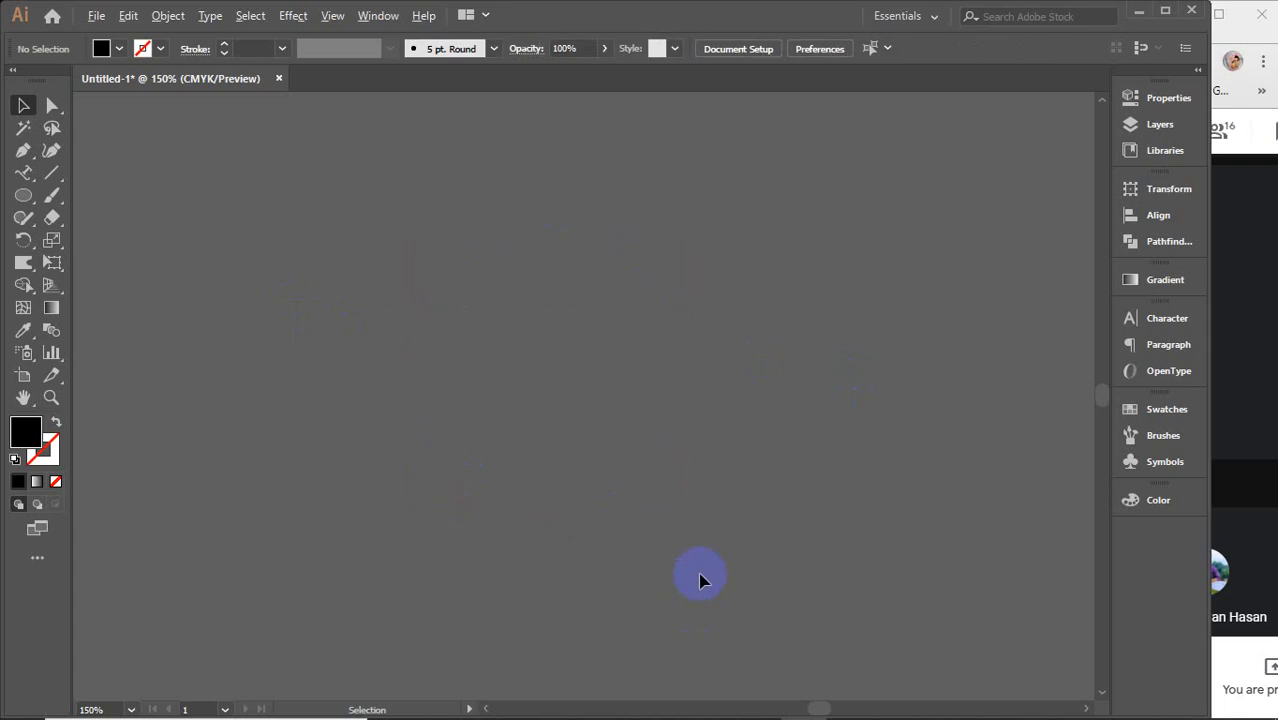
{"action": "scroll", "coordinate": [696, 576], "scroll_direction": "down", "scroll_amount": 8}
{"action": "left_click_drag", "start_coordinate": [318, 250], "coordinate": [855, 621]}
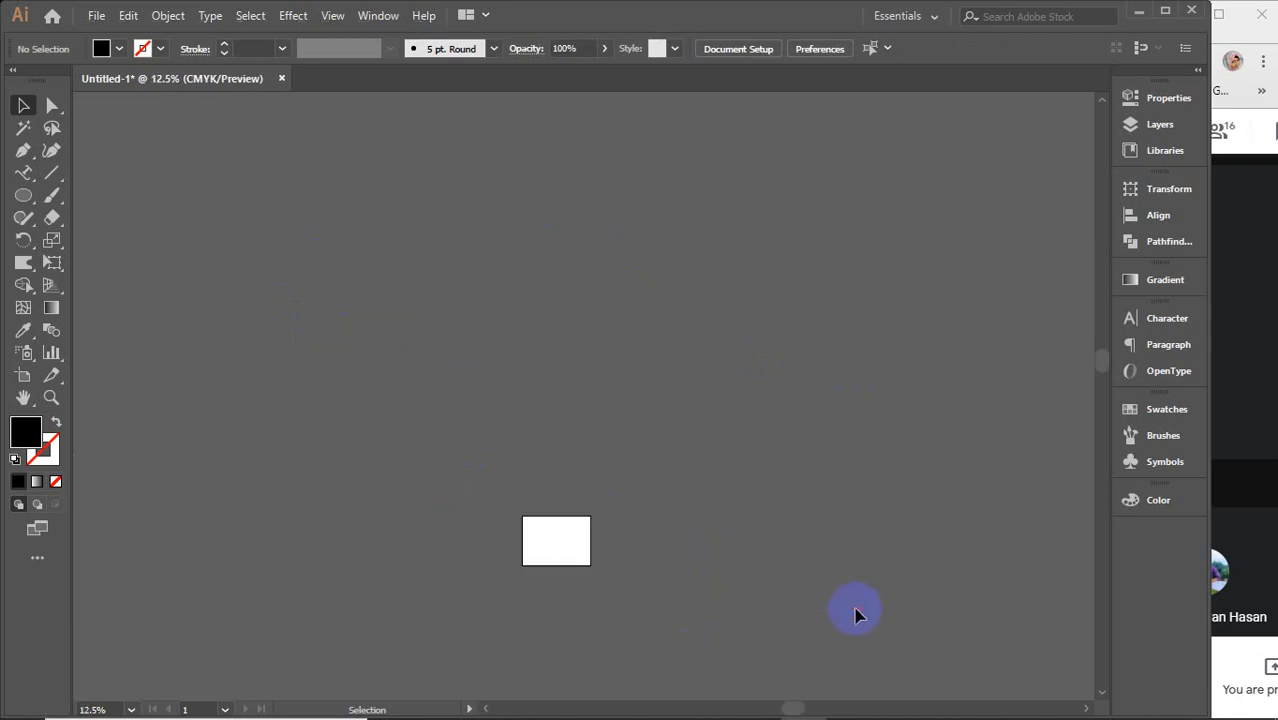
{"action": "scroll", "coordinate": [745, 603], "scroll_direction": "up", "scroll_amount": 3}
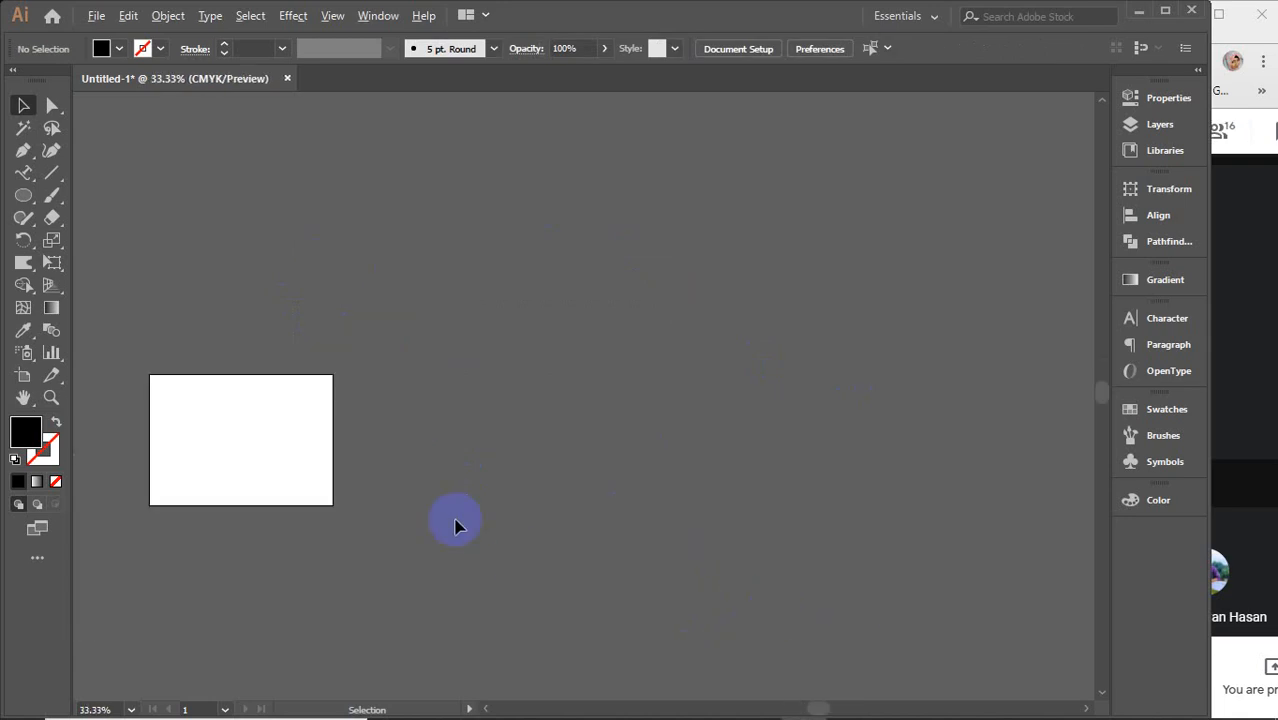
{"action": "left_click_drag", "start_coordinate": [479, 507], "coordinate": [471, 471]}
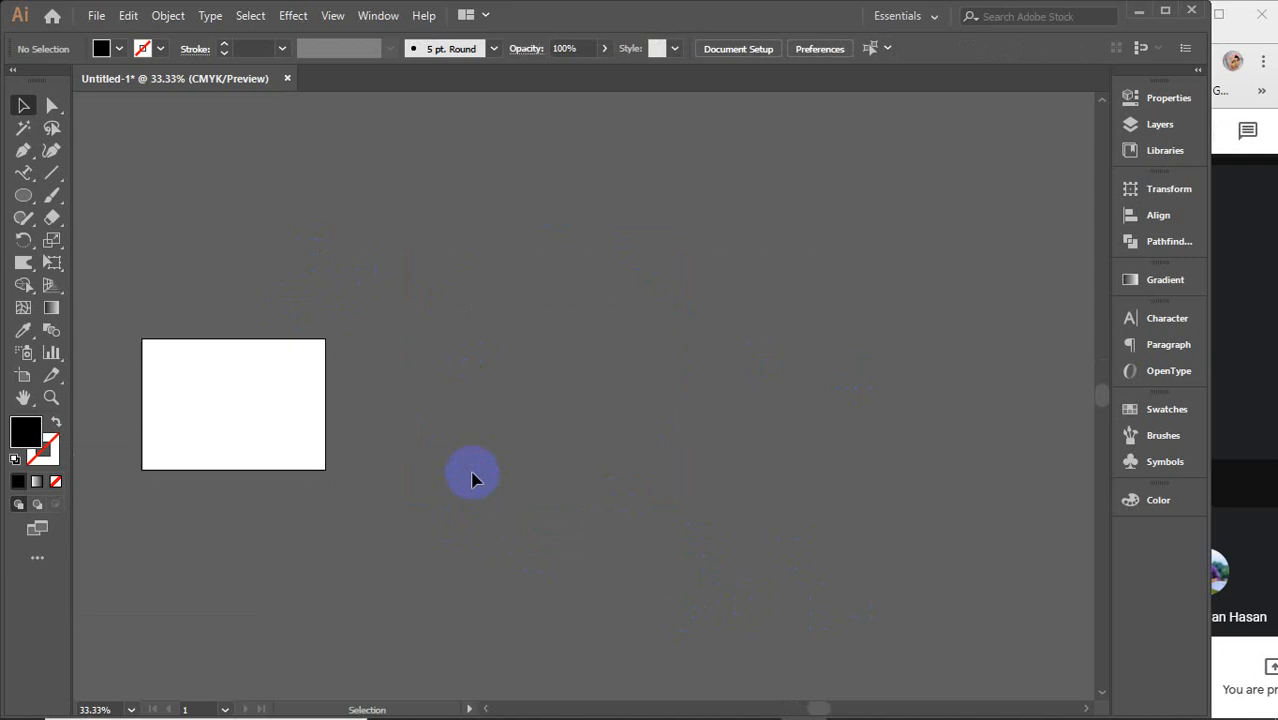
{"action": "left_click", "coordinate": [27, 174]}
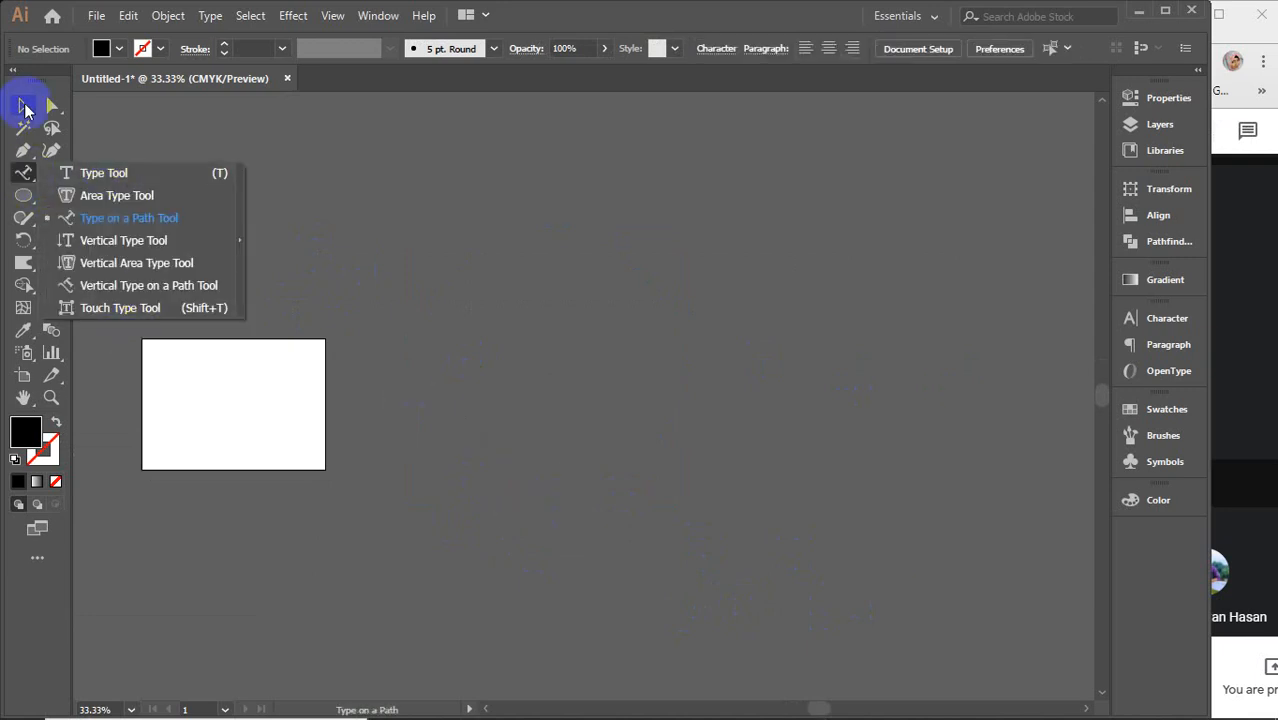
{"action": "left_click", "coordinate": [25, 106]}
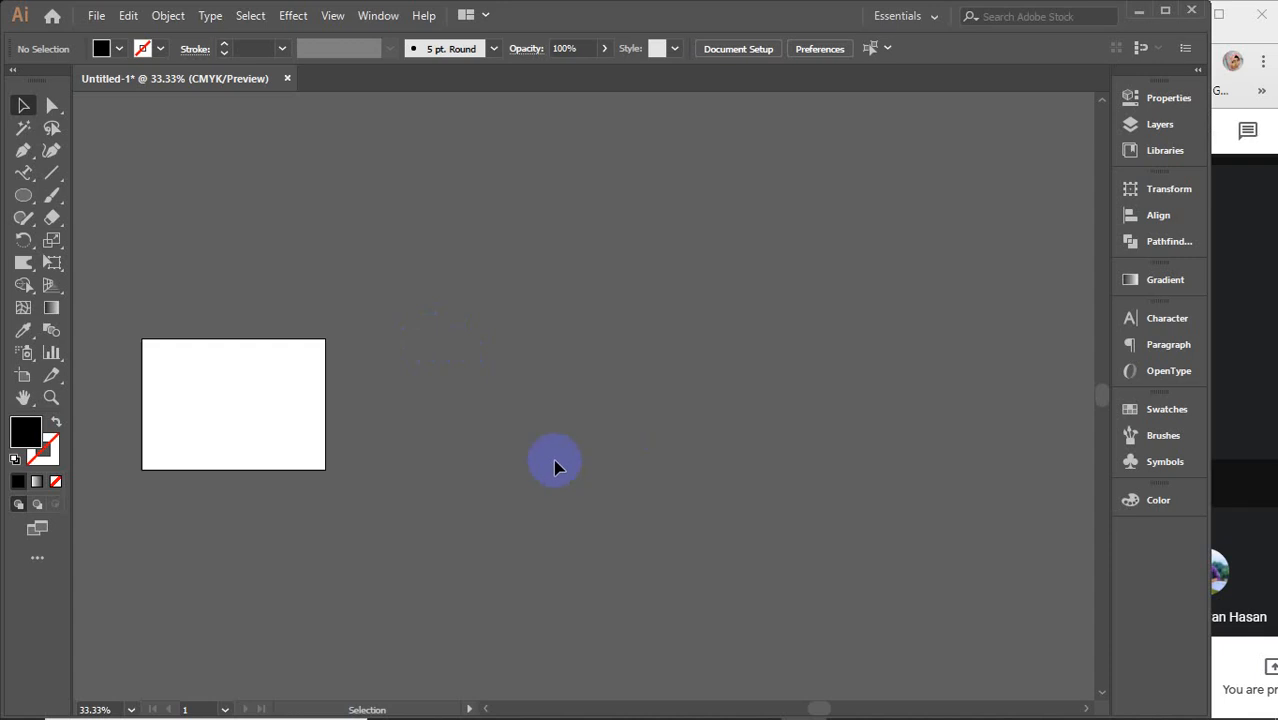
{"action": "left_click", "coordinate": [50, 178]}
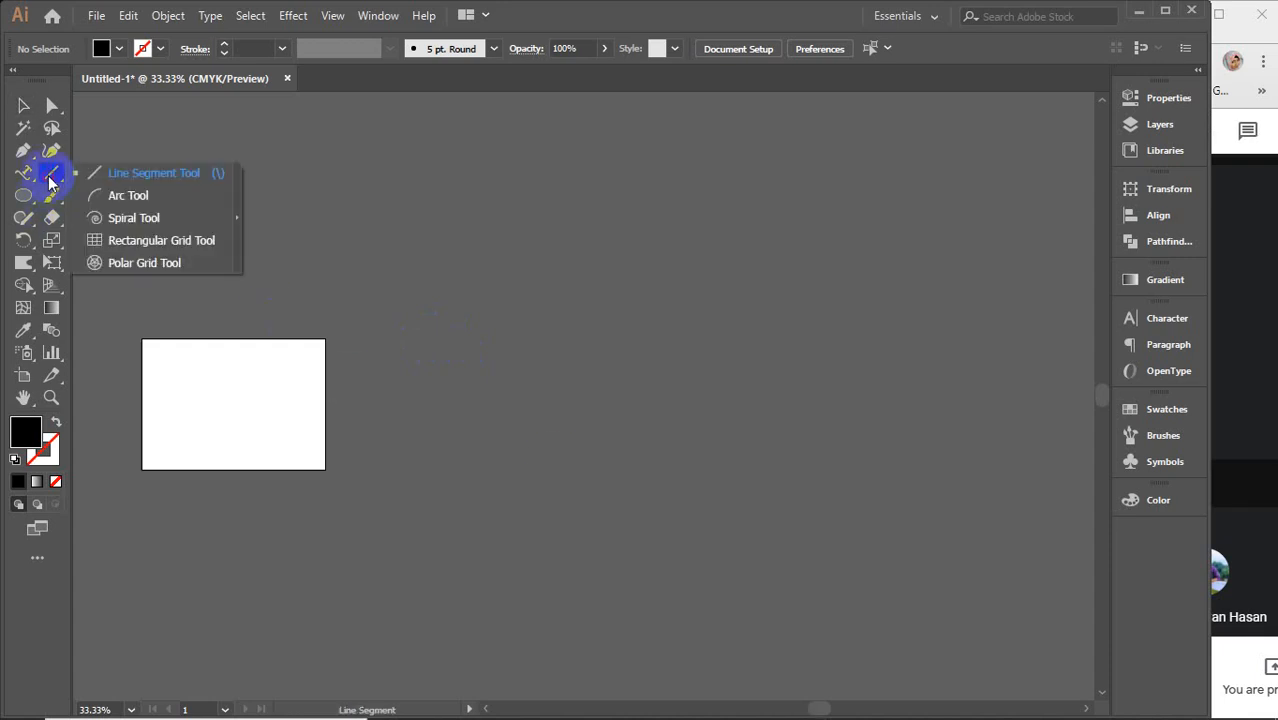
{"action": "left_click_drag", "start_coordinate": [50, 180], "coordinate": [167, 187]}
Step: Switch to the Notepad topic list, remove the Brush Tool Details and Pencil Tool Details lines, and minimise the note
{"action": "mouse_move", "coordinate": [528, 712]}
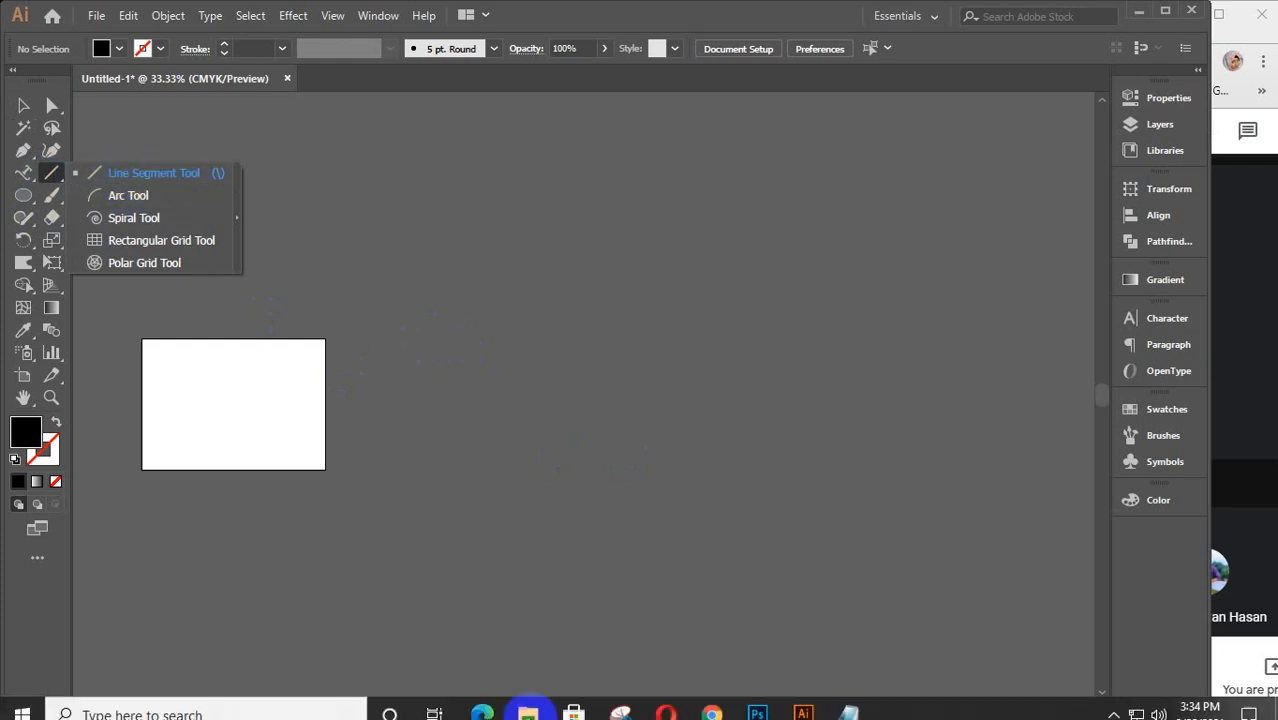
{"action": "left_click", "coordinate": [851, 704]}
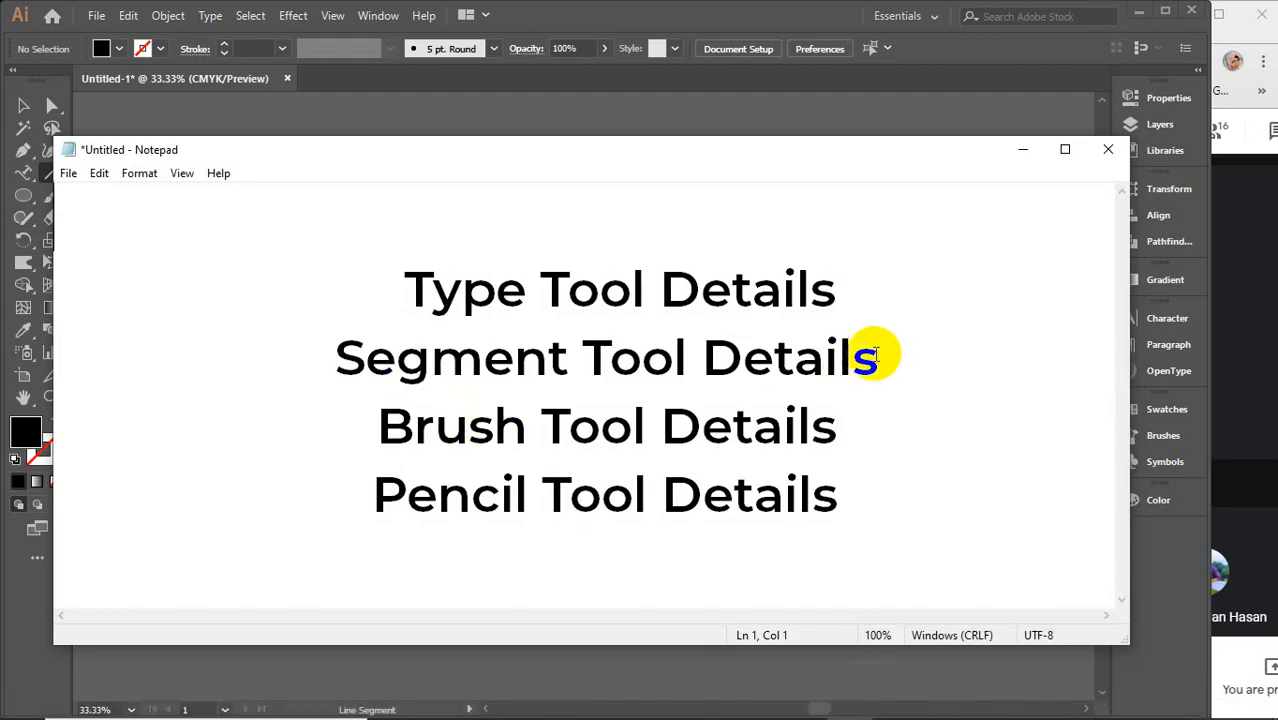
{"action": "left_click_drag", "start_coordinate": [884, 342], "coordinate": [883, 544]}
{"action": "key", "text": "BackSpace"}
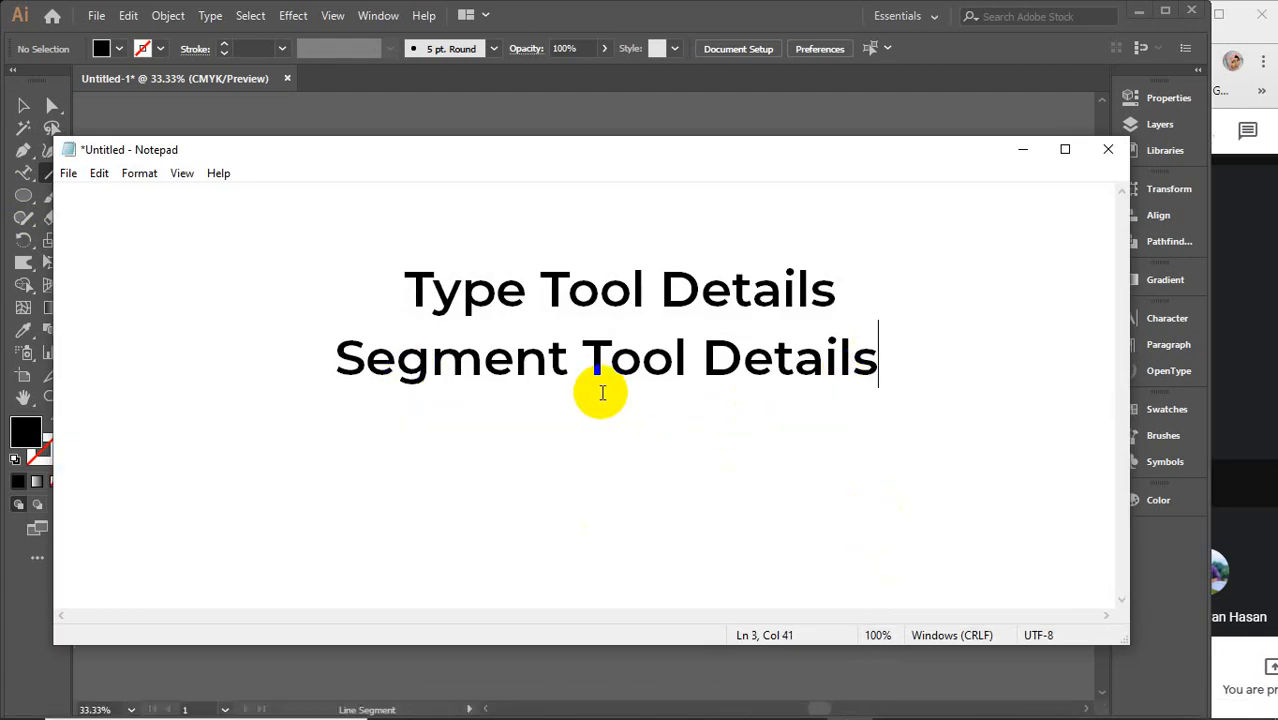
{"action": "left_click", "coordinate": [1022, 150]}
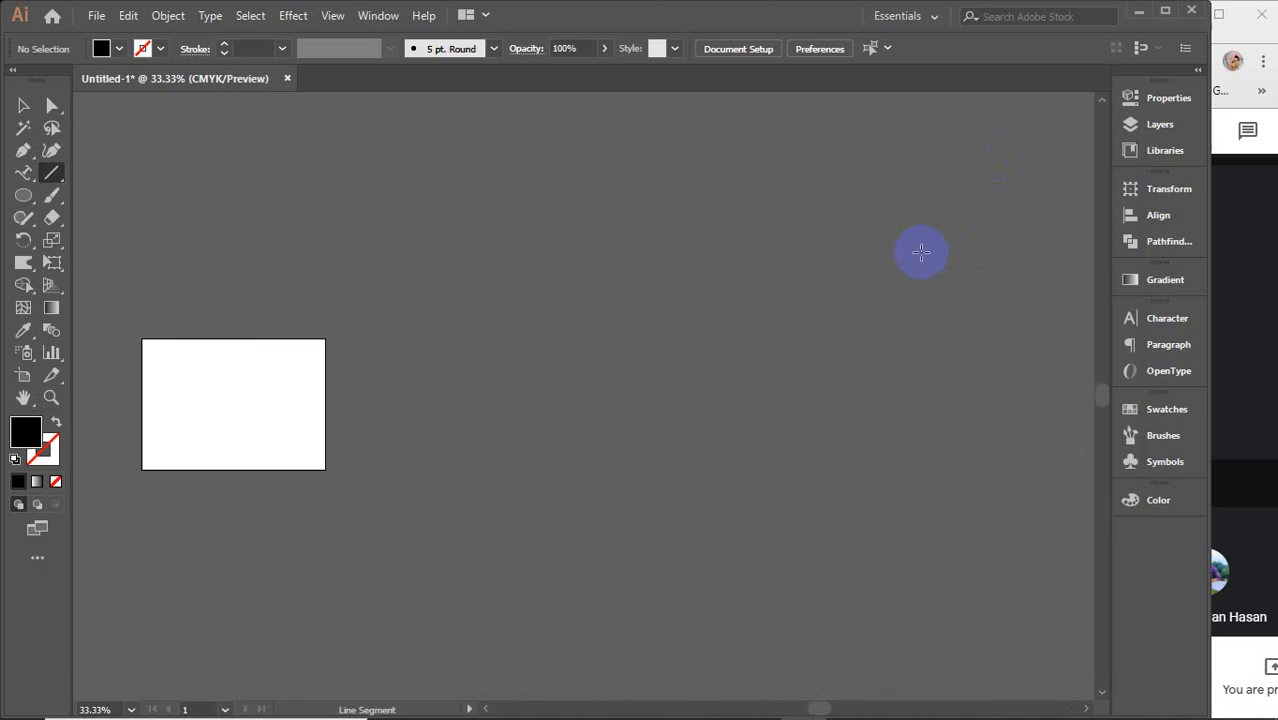
Step: Draw a long horizontal line with the Line Segment Tool on the empty canvas beside the artboard
{"action": "left_click", "coordinate": [51, 172]}
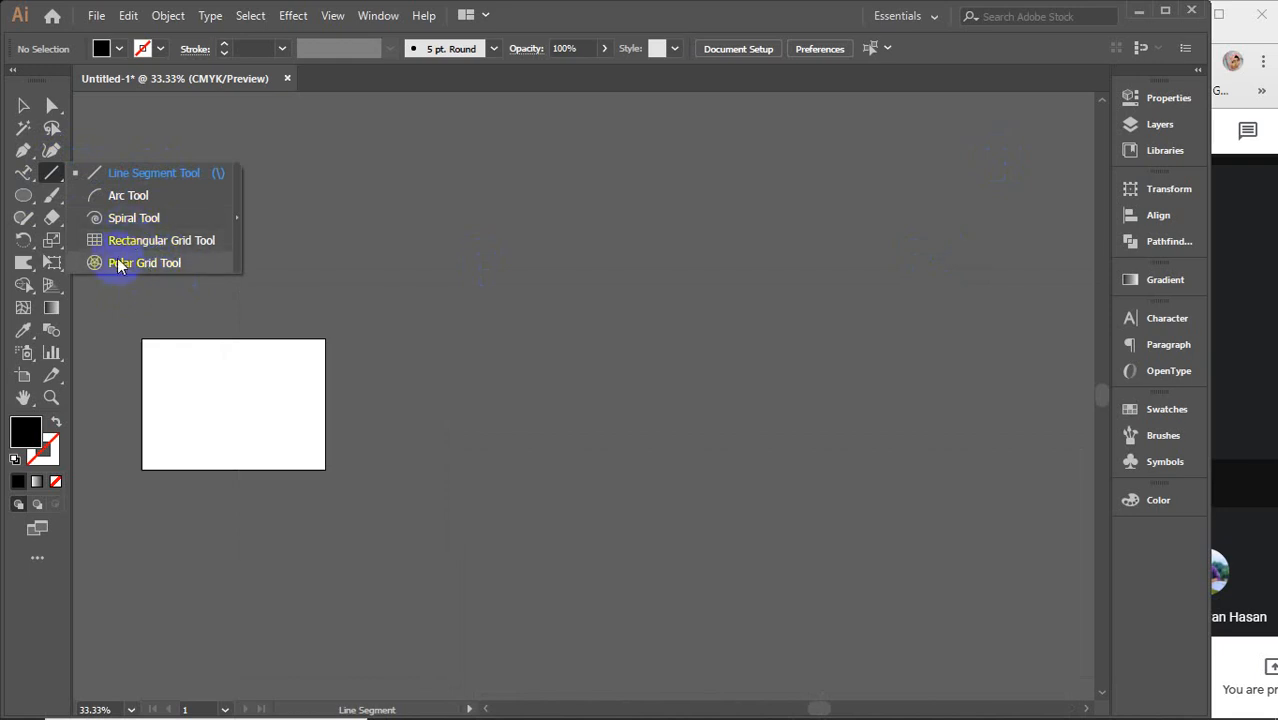
{"action": "left_click", "coordinate": [116, 175]}
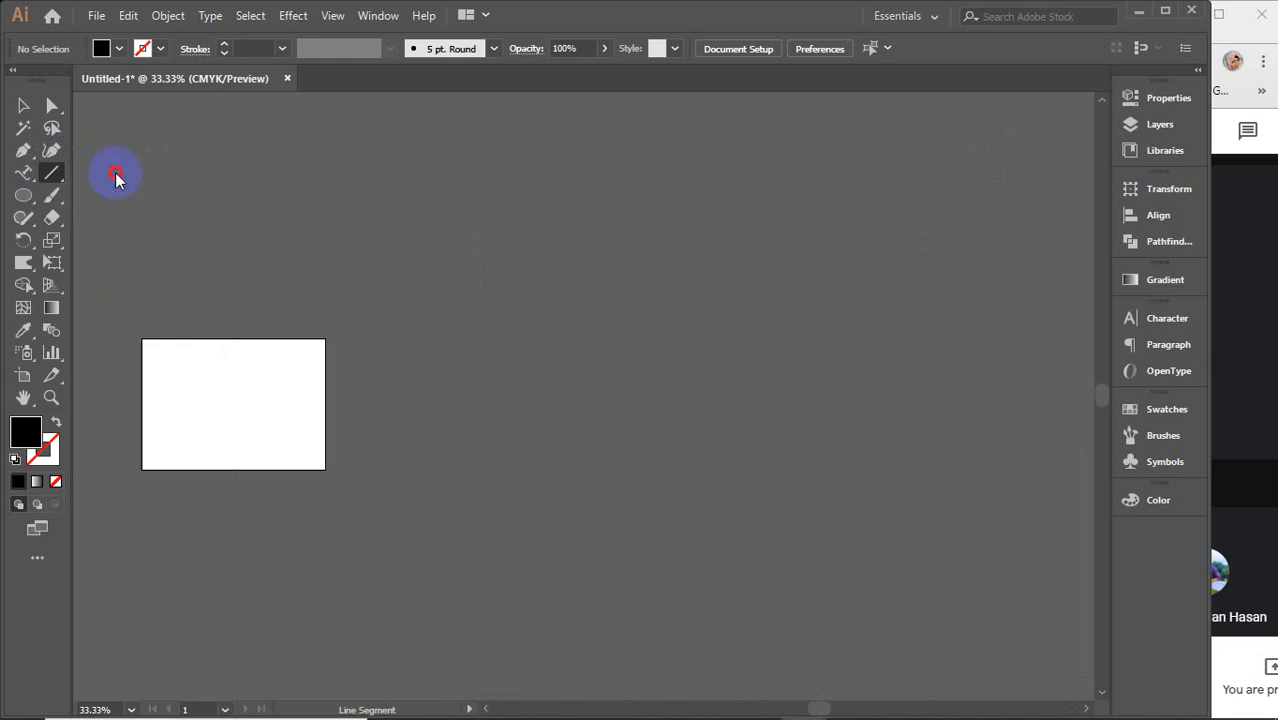
{"action": "scroll", "coordinate": [518, 403], "scroll_direction": "up", "scroll_amount": 2}
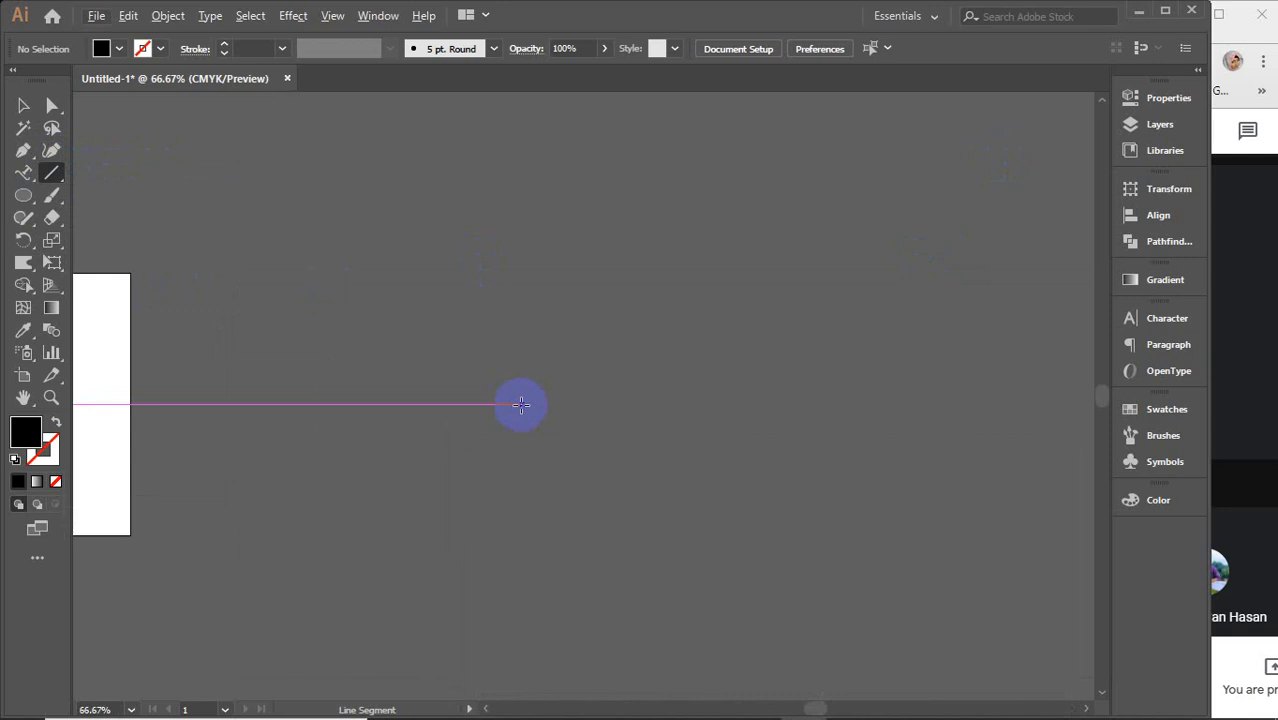
{"action": "key", "text": "space"}
{"action": "left_click_drag", "start_coordinate": [562, 465], "coordinate": [434, 423]}
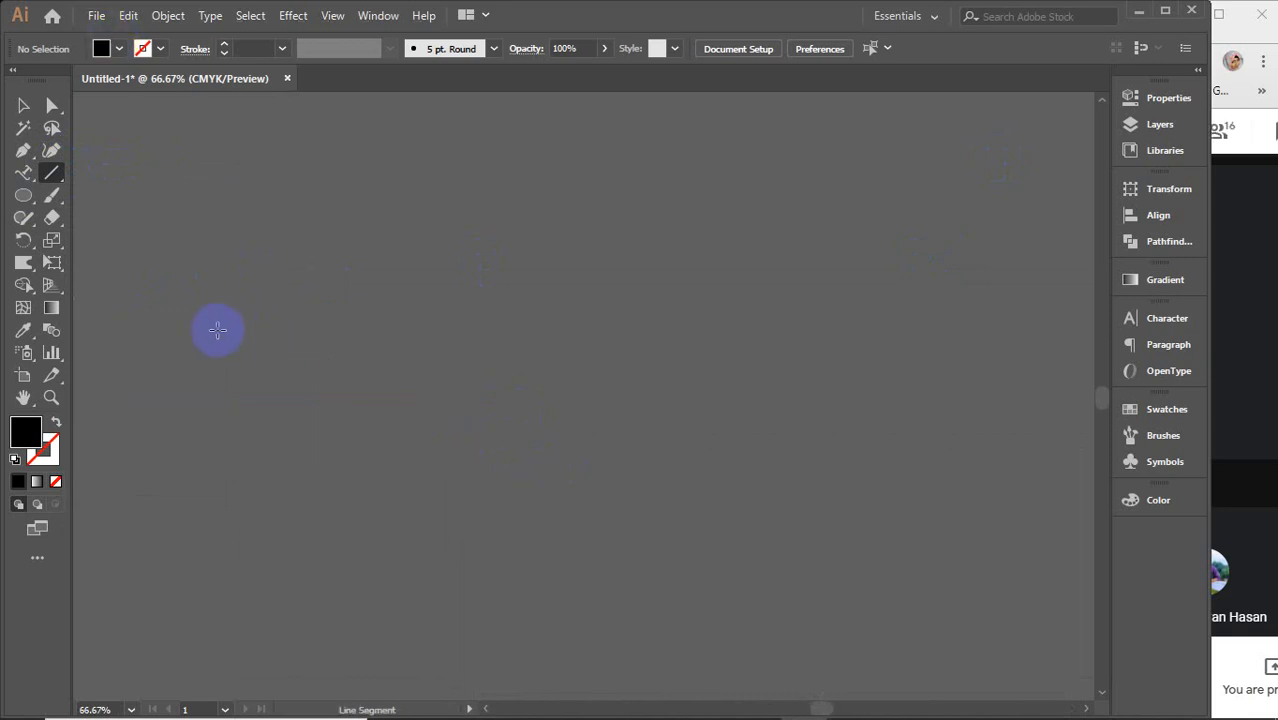
{"action": "left_click_drag", "start_coordinate": [196, 368], "coordinate": [714, 354]}
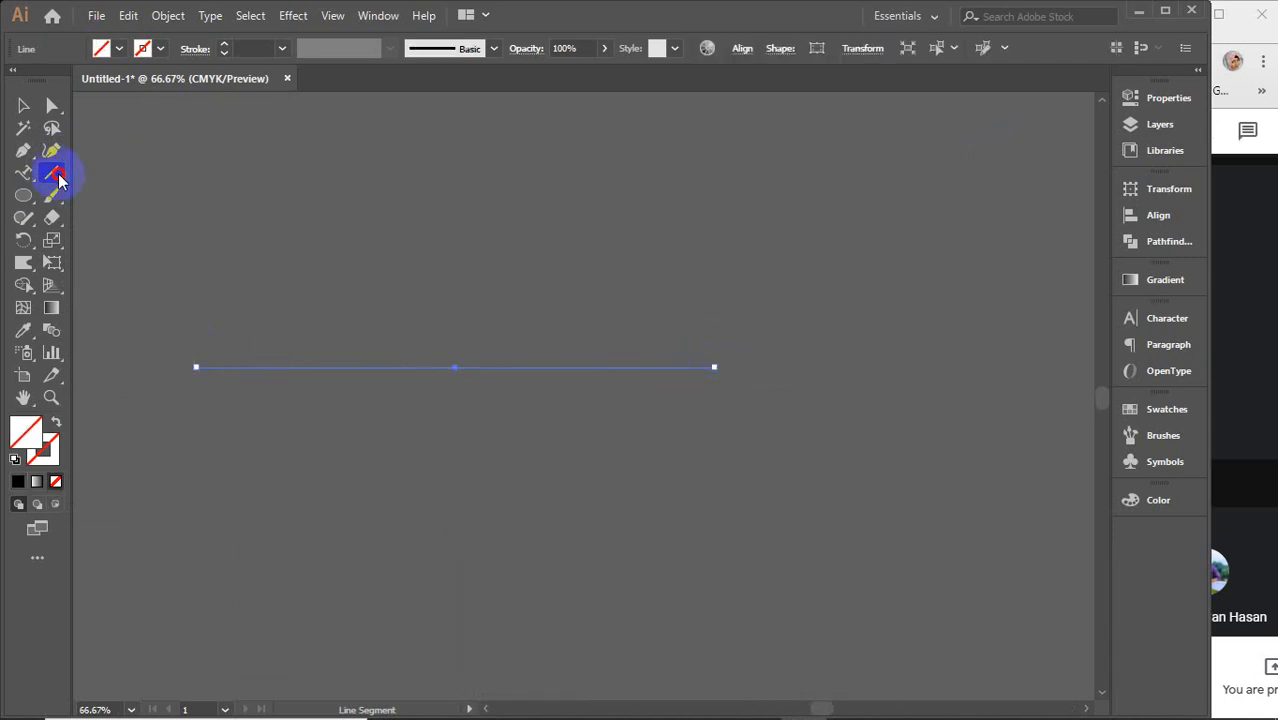
{"action": "left_click_drag", "start_coordinate": [58, 178], "coordinate": [146, 177]}
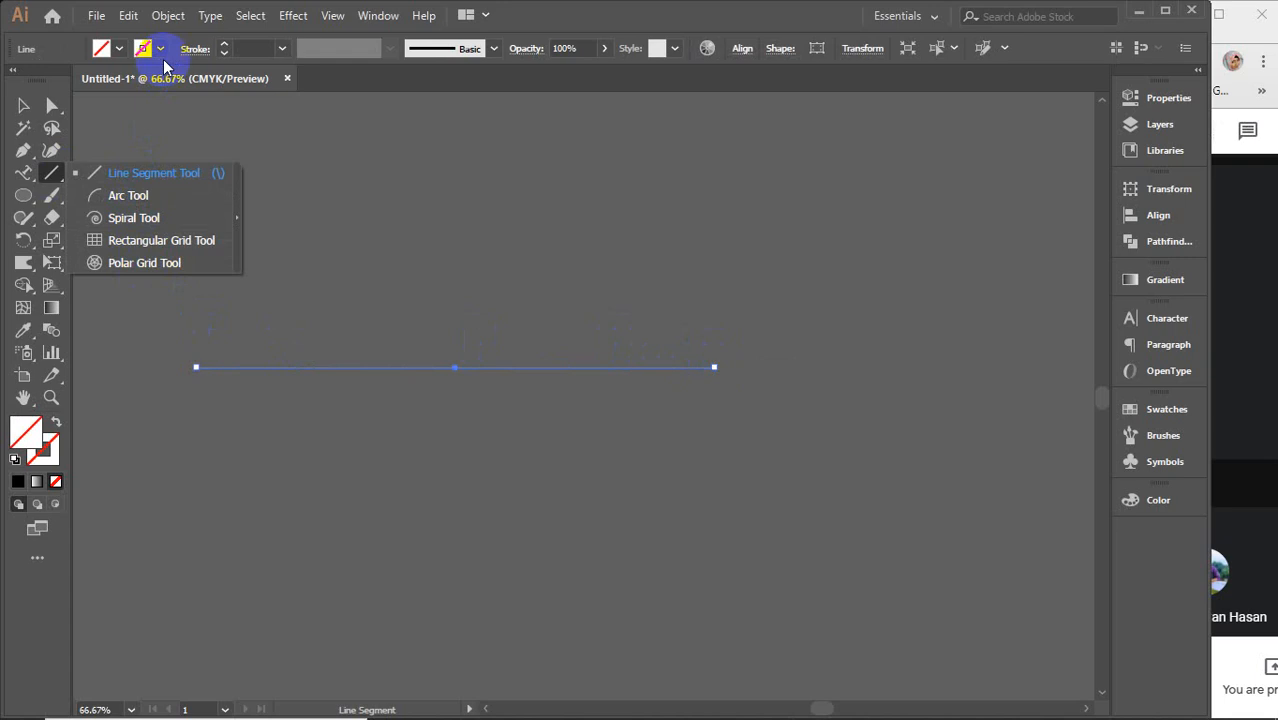
{"action": "left_click", "coordinate": [154, 174]}
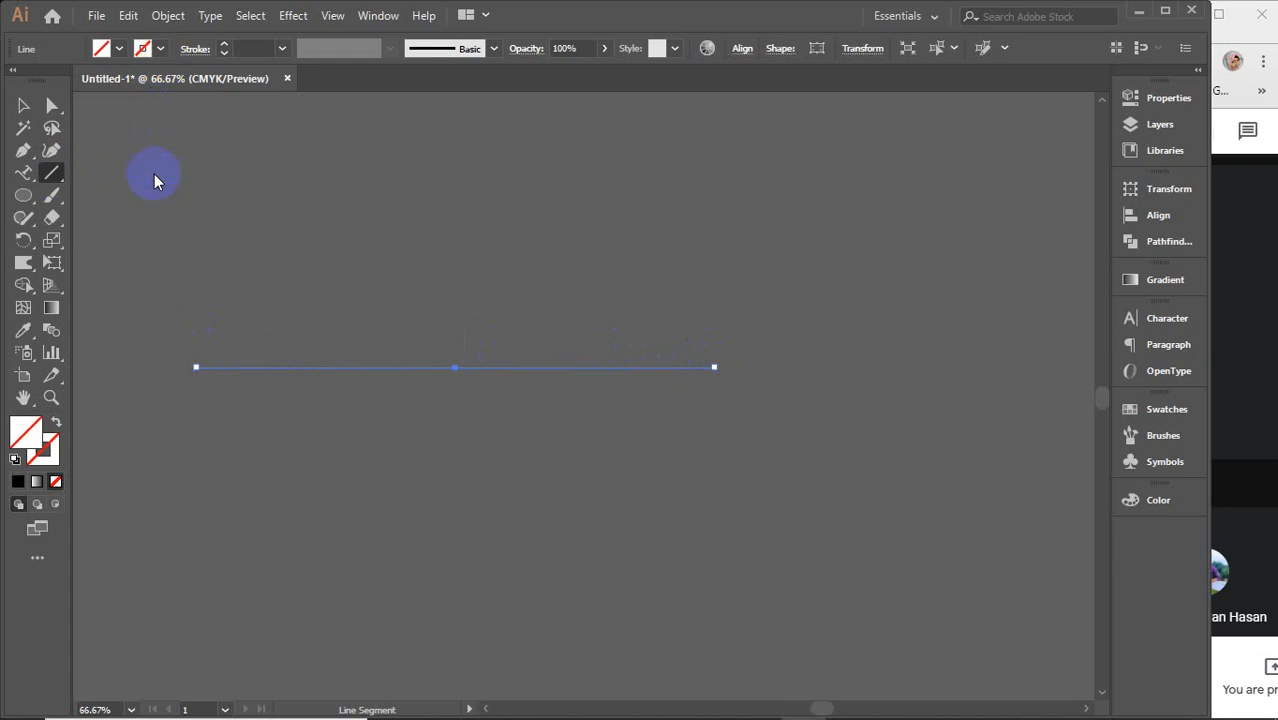
Step: Give the horizontal line a yellow stroke, try heavier weights such as 14 pt and 32 pt, and set it to 2 pt
{"action": "left_click", "coordinate": [160, 48]}
{"action": "left_click", "coordinate": [78, 79]}
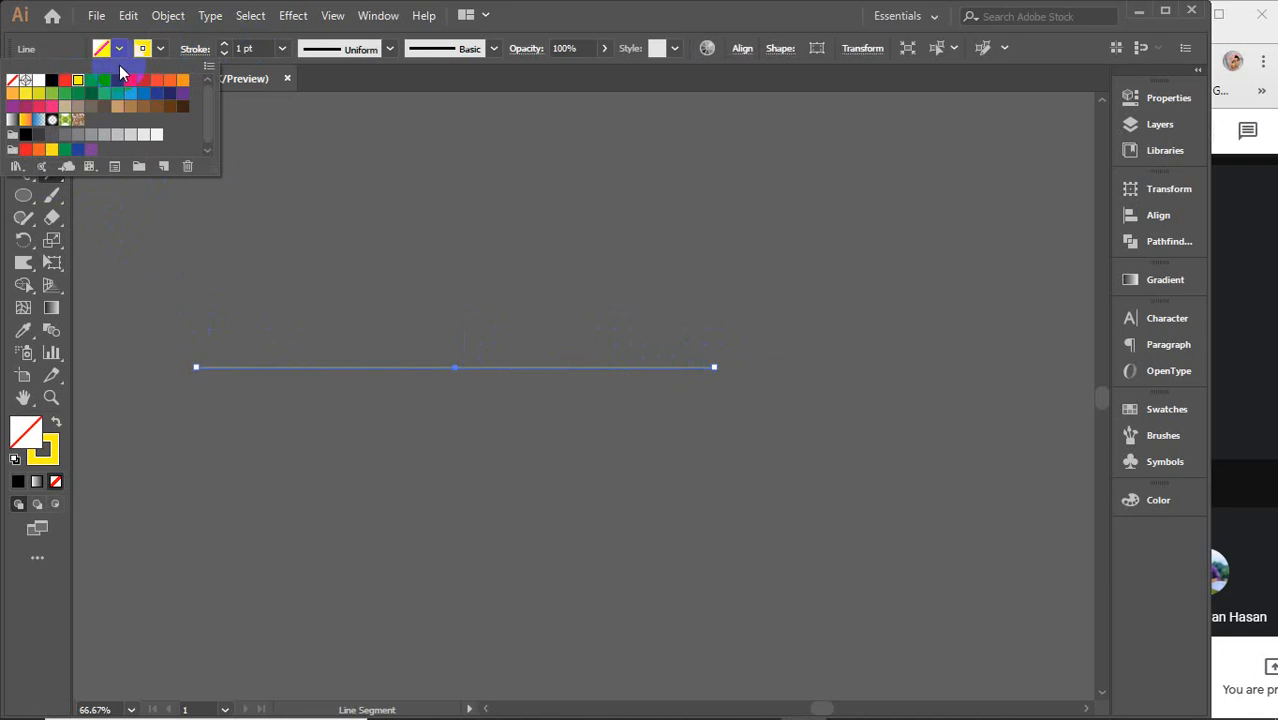
{"action": "left_click", "coordinate": [251, 48]}
{"action": "type", "text": "14"}
{"action": "key", "text": "Return"}
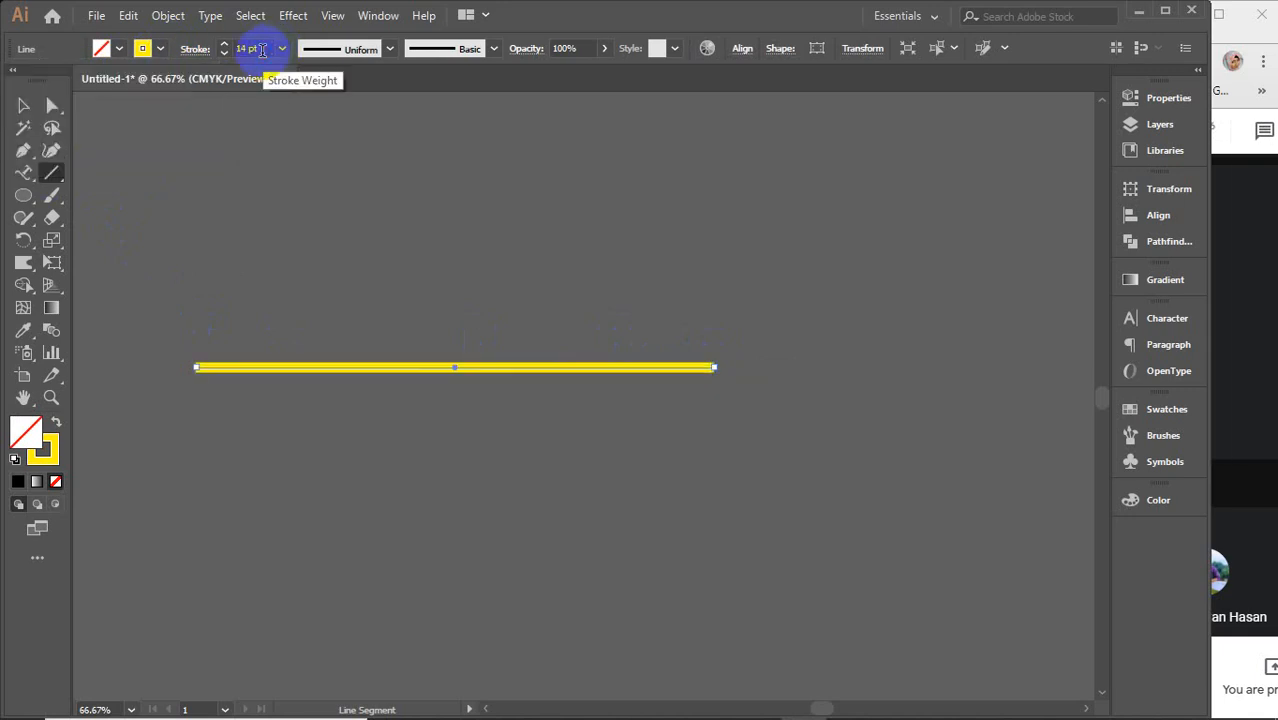
{"action": "scroll", "coordinate": [262, 50], "scroll_direction": "up", "scroll_amount": 18}
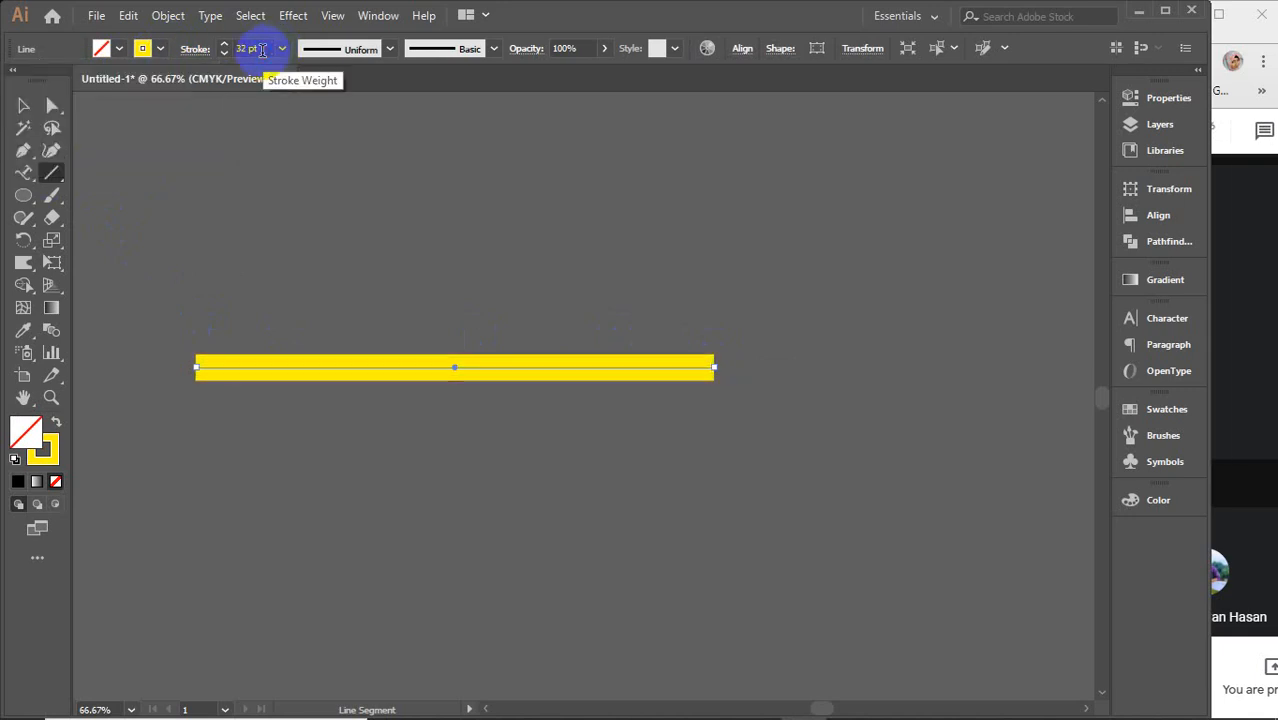
{"action": "scroll", "coordinate": [262, 50], "scroll_direction": "down", "scroll_amount": 20}
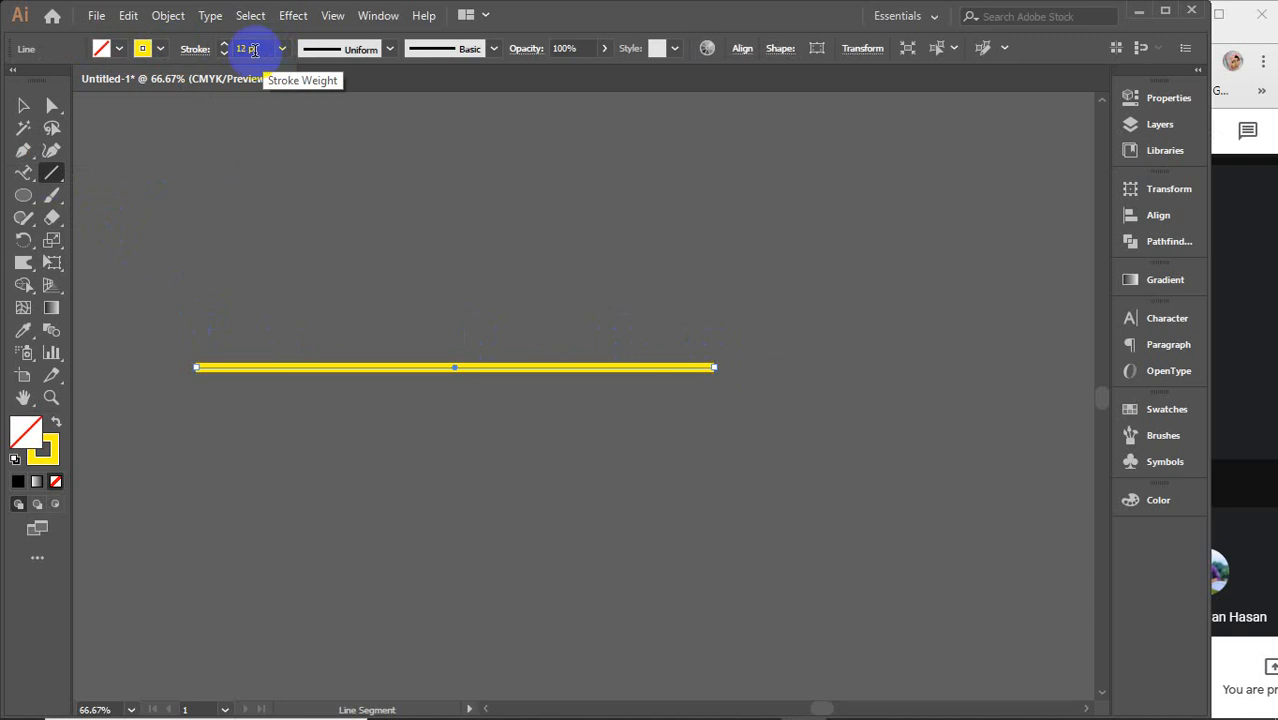
{"action": "scroll", "coordinate": [254, 50], "scroll_direction": "down", "scroll_amount": 10}
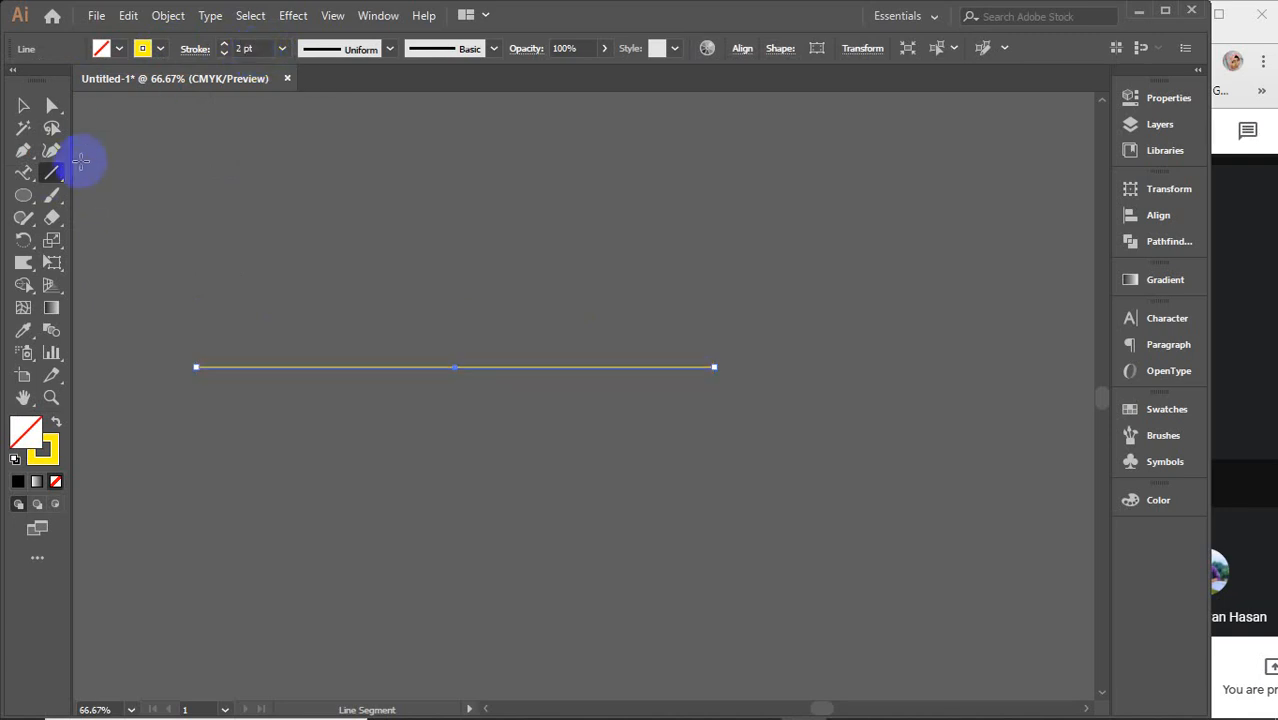
Step: Draw six straight line segments at various free angles above, across and below the horizontal line
{"action": "left_click_drag", "start_coordinate": [185, 192], "coordinate": [385, 291]}
{"action": "left_click_drag", "start_coordinate": [350, 155], "coordinate": [270, 378]}
{"action": "left_click_drag", "start_coordinate": [444, 232], "coordinate": [606, 449]}
{"action": "left_click_drag", "start_coordinate": [741, 247], "coordinate": [393, 603]}
{"action": "left_click_drag", "start_coordinate": [336, 505], "coordinate": [736, 534]}
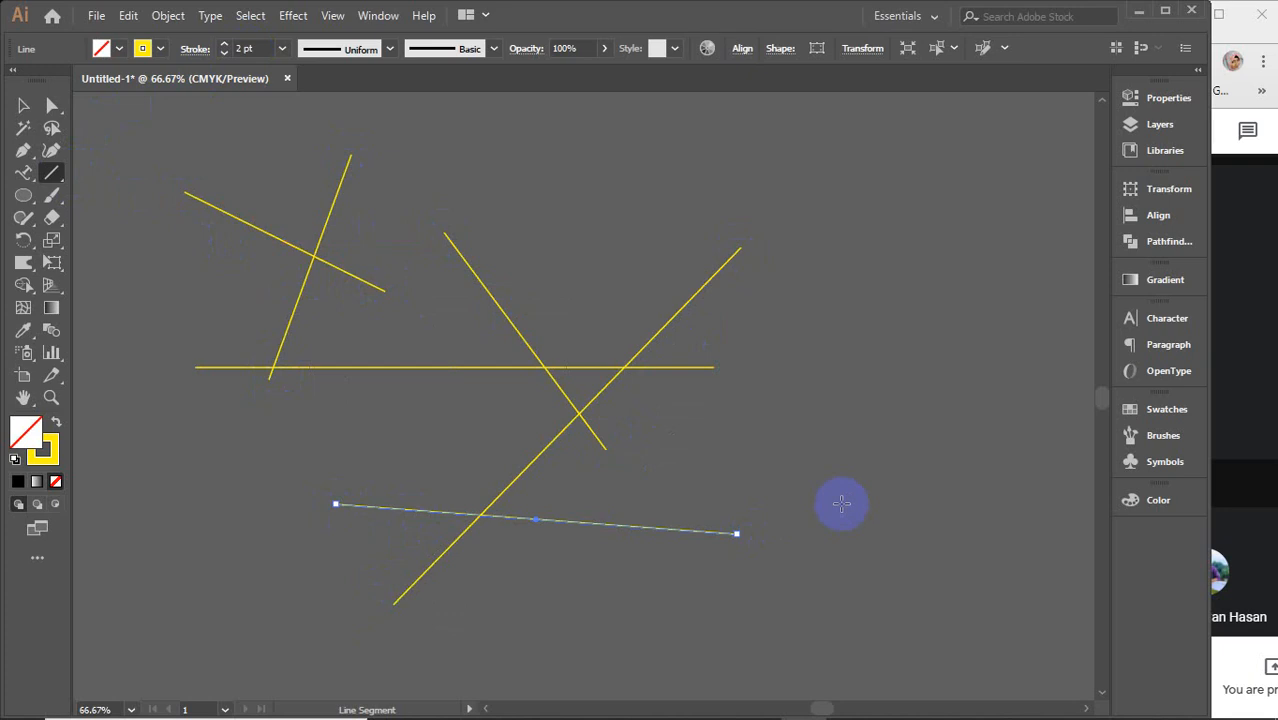
{"action": "left_click_drag", "start_coordinate": [832, 387], "coordinate": [644, 562]}
{"action": "mouse_move", "coordinate": [536, 516]}
{"action": "left_mouse_down"}
{"action": "mouse_move", "coordinate": [536, 622]}
{"action": "mouse_move", "coordinate": [613, 512]}
{"action": "left_mouse_up"}
Step: Draw constrained line segments: two horizontal, one vertical and two crossing 45-degree diagonals
{"action": "left_click_drag", "start_coordinate": [636, 458], "coordinate": [986, 458]}
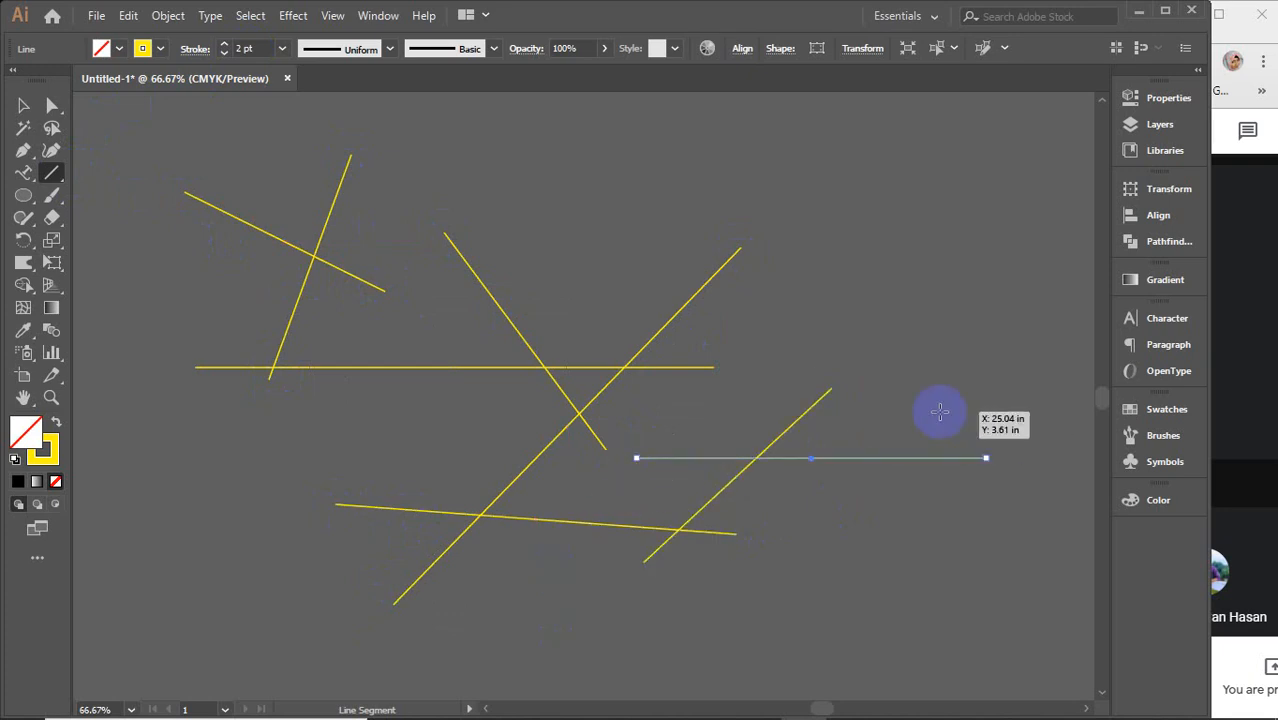
{"action": "left_click_drag", "start_coordinate": [773, 279], "coordinate": [1094, 279]}
{"action": "left_click_drag", "start_coordinate": [709, 144], "coordinate": [709, 587]}
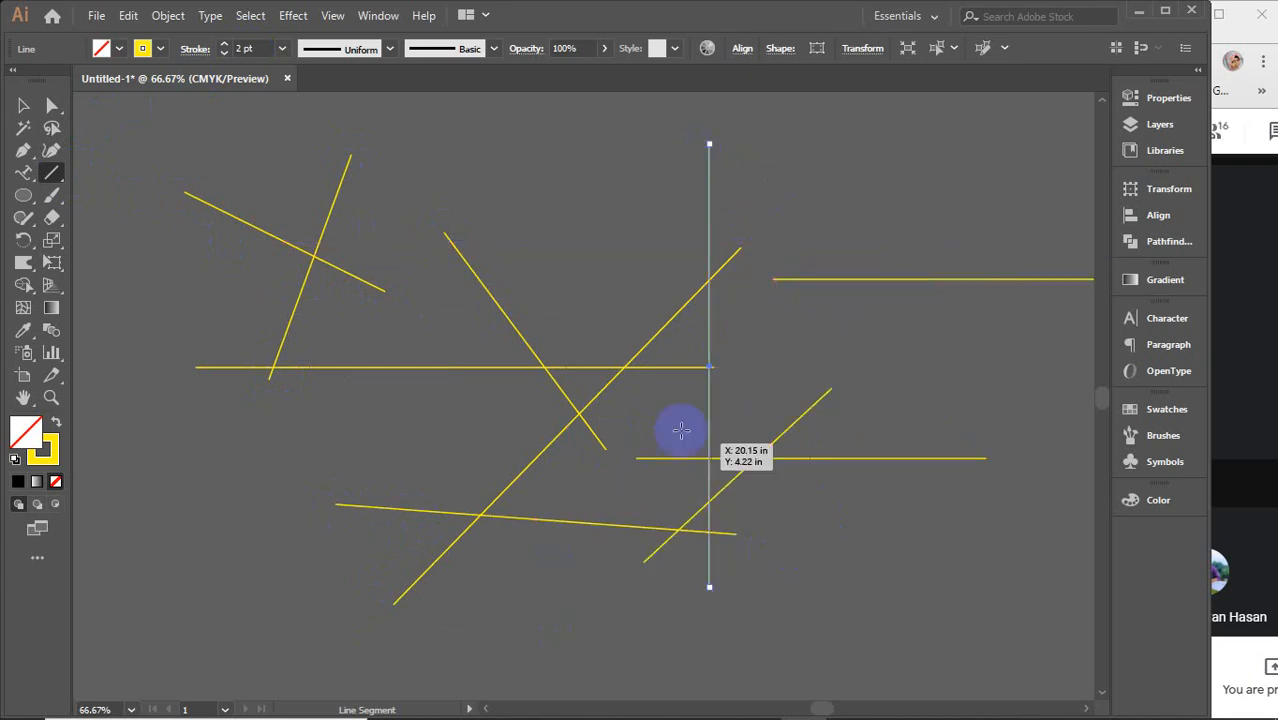
{"action": "mouse_move", "coordinate": [578, 193]}
{"action": "left_mouse_down"}
{"action": "mouse_move", "coordinate": [826, 418]}
{"action": "mouse_move", "coordinate": [815, 430]}
{"action": "left_mouse_up"}
{"action": "mouse_move", "coordinate": [826, 125]}
{"action": "left_mouse_down"}
{"action": "mouse_move", "coordinate": [485, 403]}
{"action": "mouse_move", "coordinate": [502, 449]}
{"action": "left_mouse_up"}
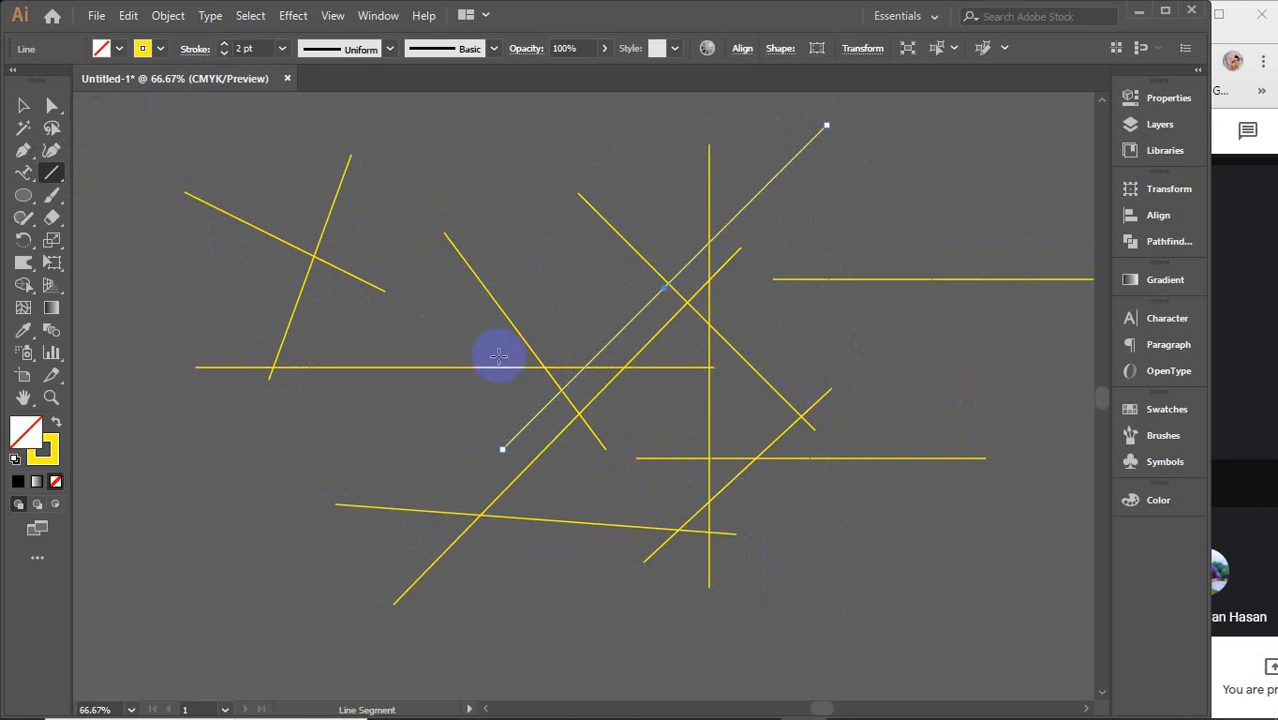
Step: Select all the practice lines on the canvas and delete them
{"action": "left_click", "coordinate": [26, 106]}
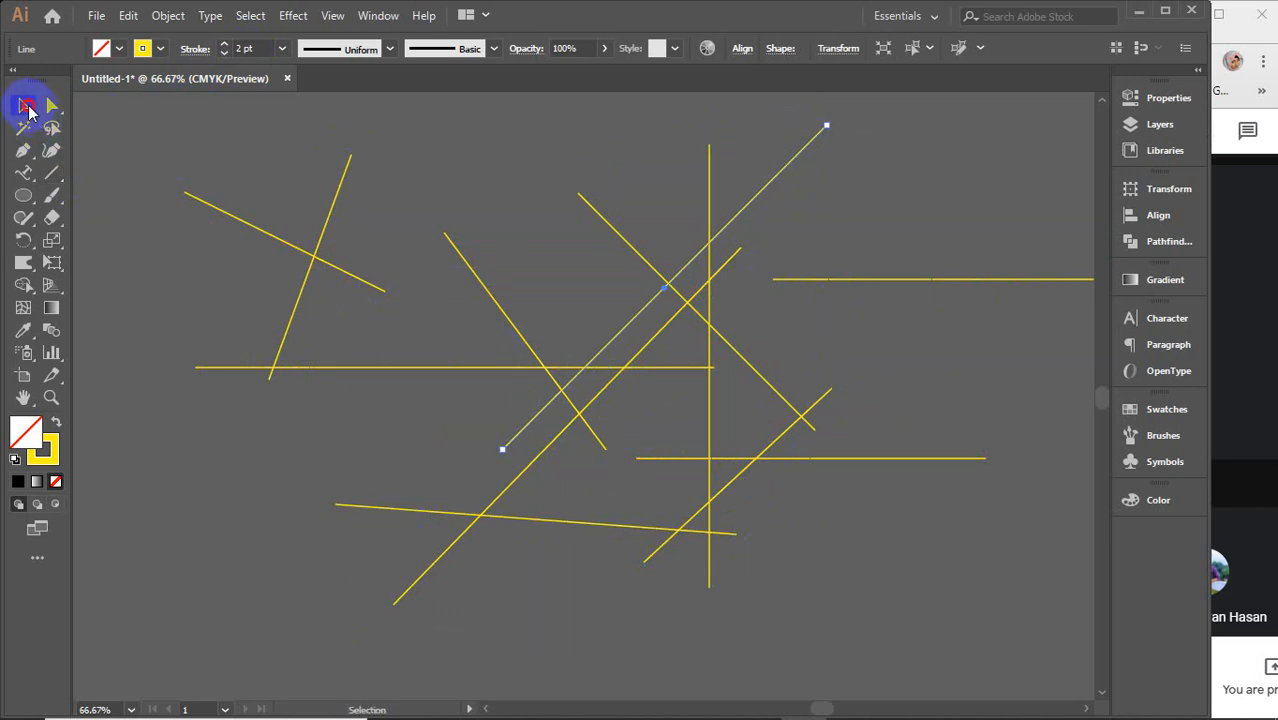
{"action": "left_click_drag", "start_coordinate": [185, 149], "coordinate": [877, 585]}
{"action": "key", "text": "Delete"}
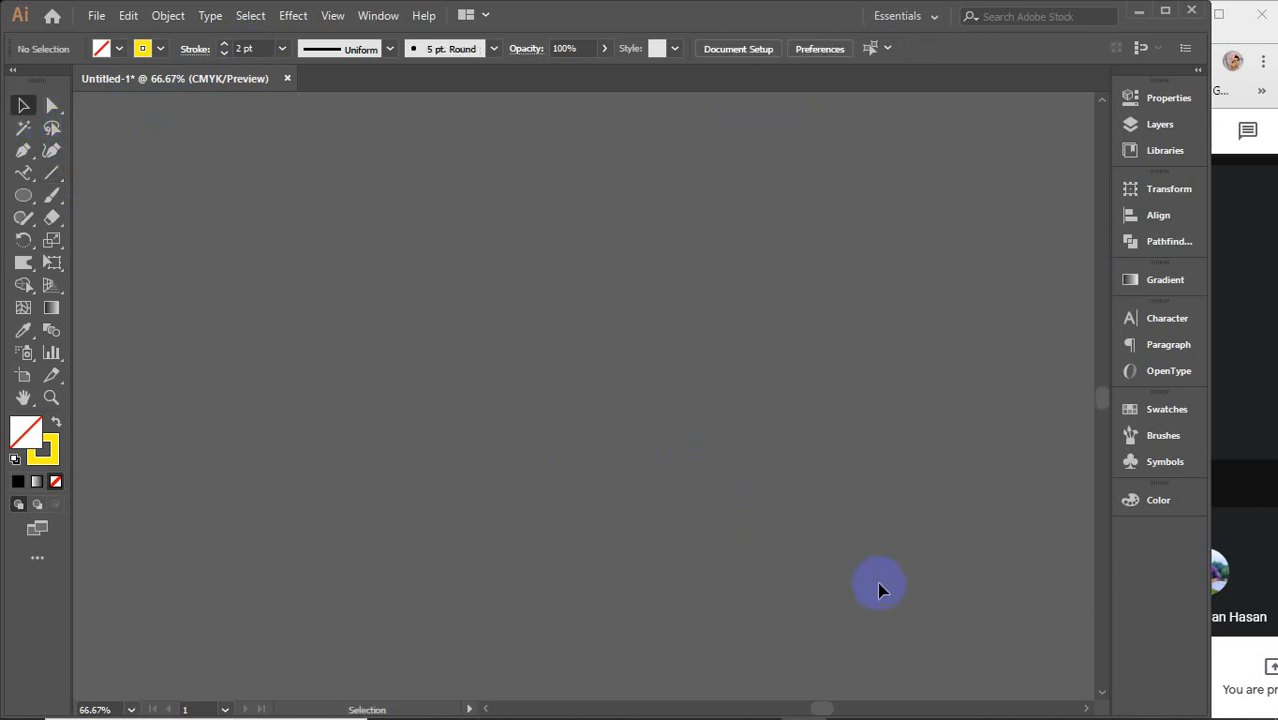
Step: Draw an arched curve with the Pen tool from a corner point at lower left to a smooth point at upper right
{"action": "left_click", "coordinate": [52, 172]}
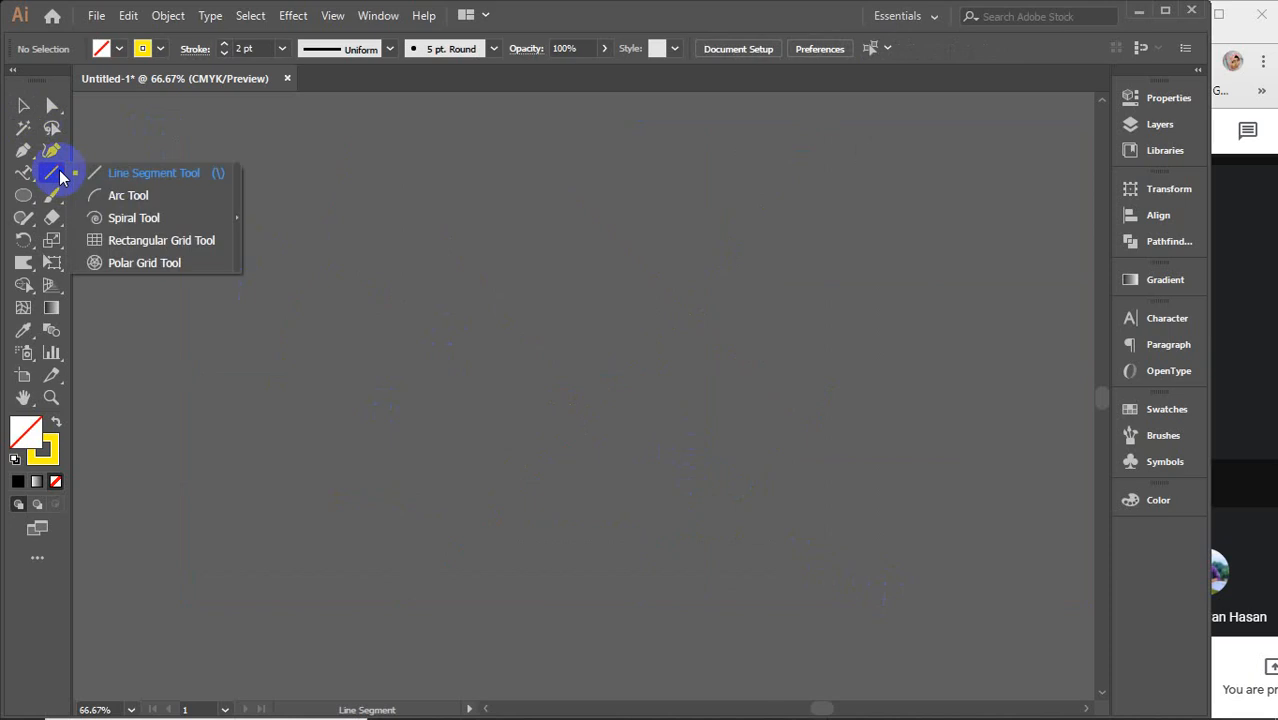
{"action": "left_click", "coordinate": [22, 152]}
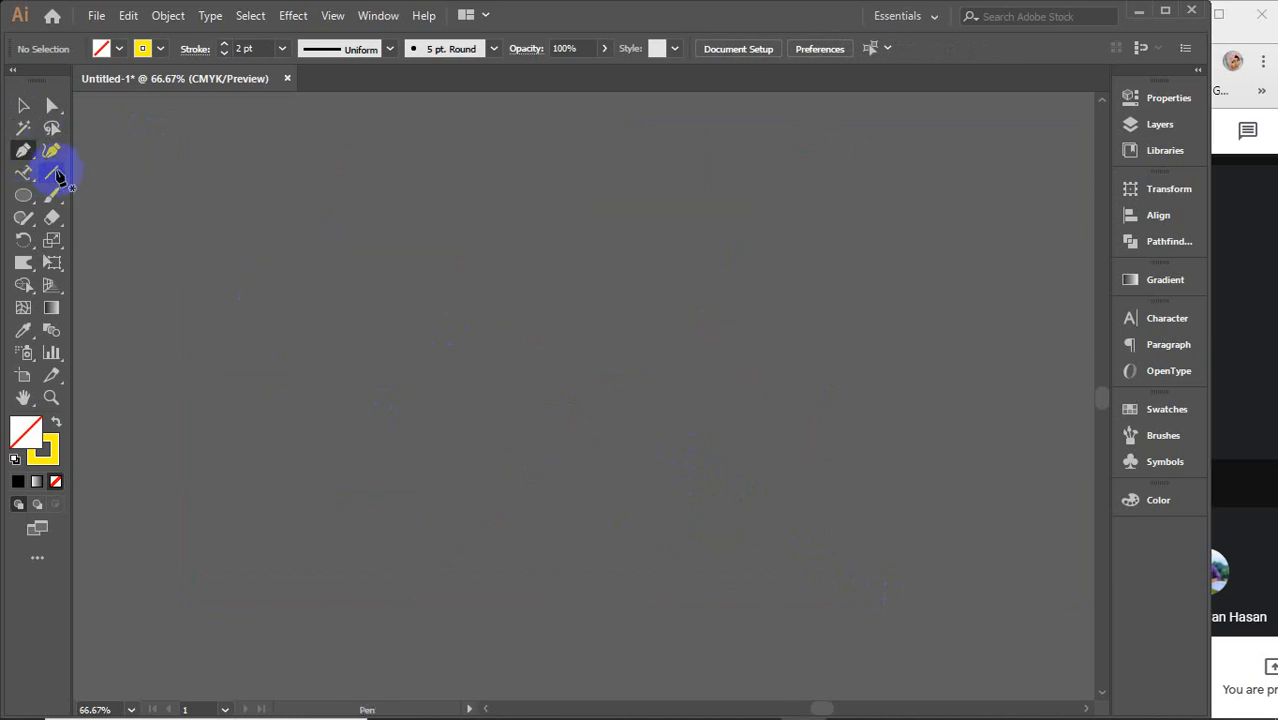
{"action": "left_click", "coordinate": [392, 484]}
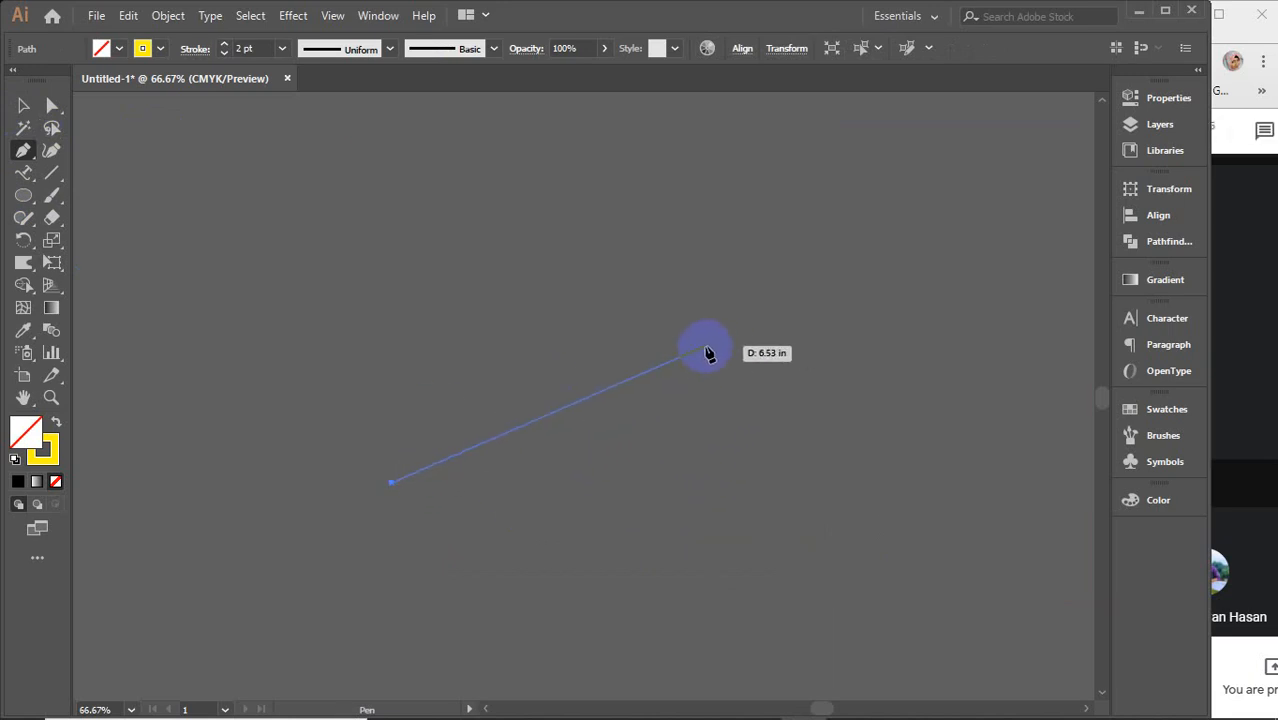
{"action": "left_click_drag", "start_coordinate": [705, 346], "coordinate": [950, 418]}
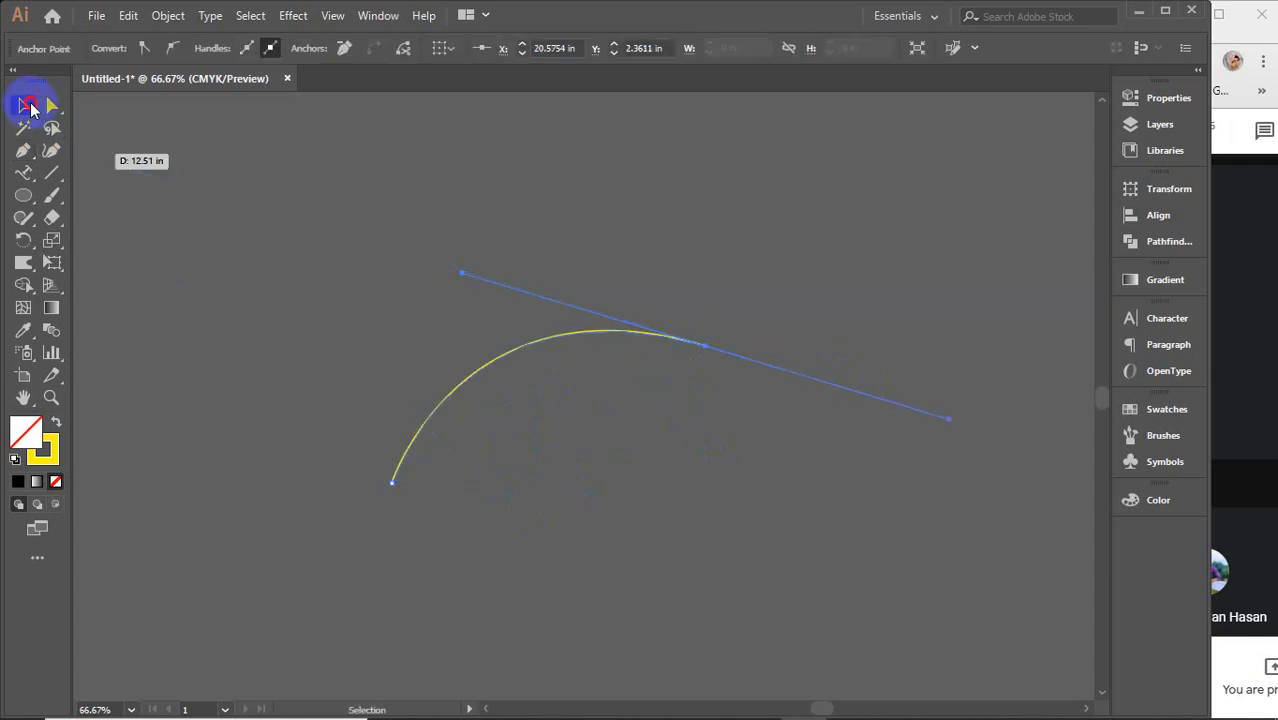
Step: Move the arched curve slightly upward and delete it
{"action": "left_click", "coordinate": [24, 105]}
{"action": "left_click", "coordinate": [551, 240]}
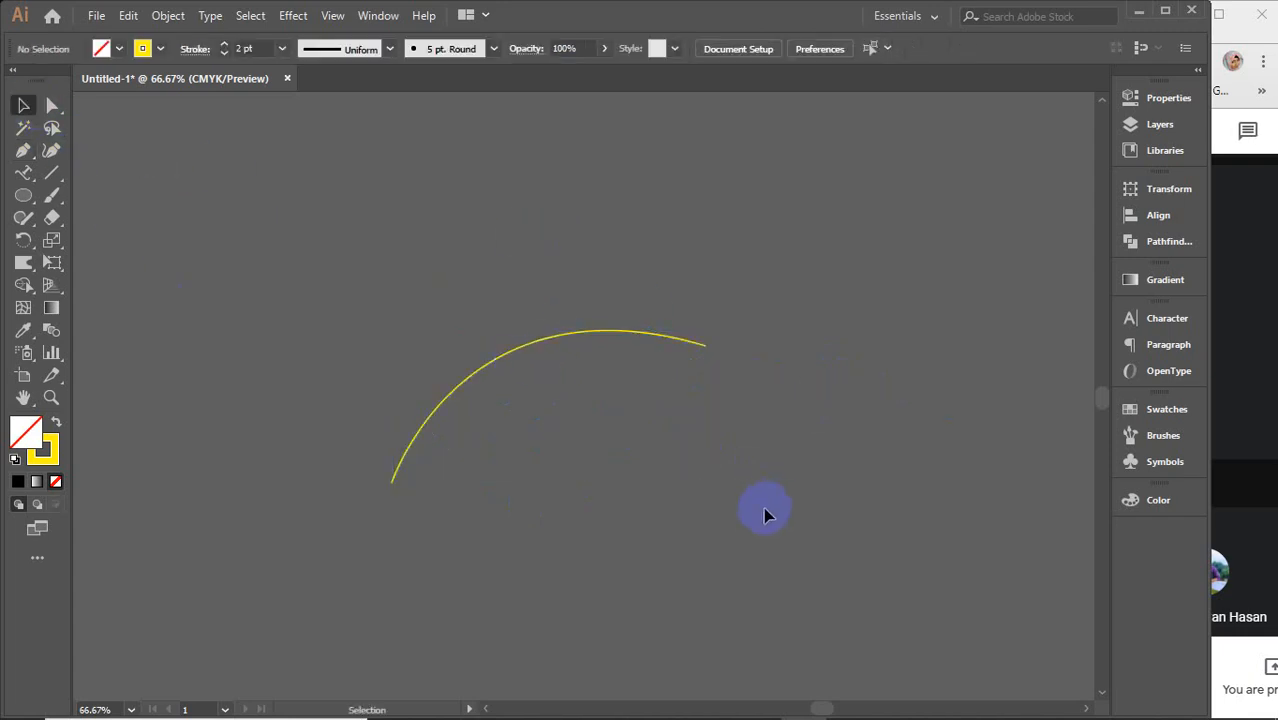
{"action": "left_click_drag", "start_coordinate": [505, 355], "coordinate": [533, 290]}
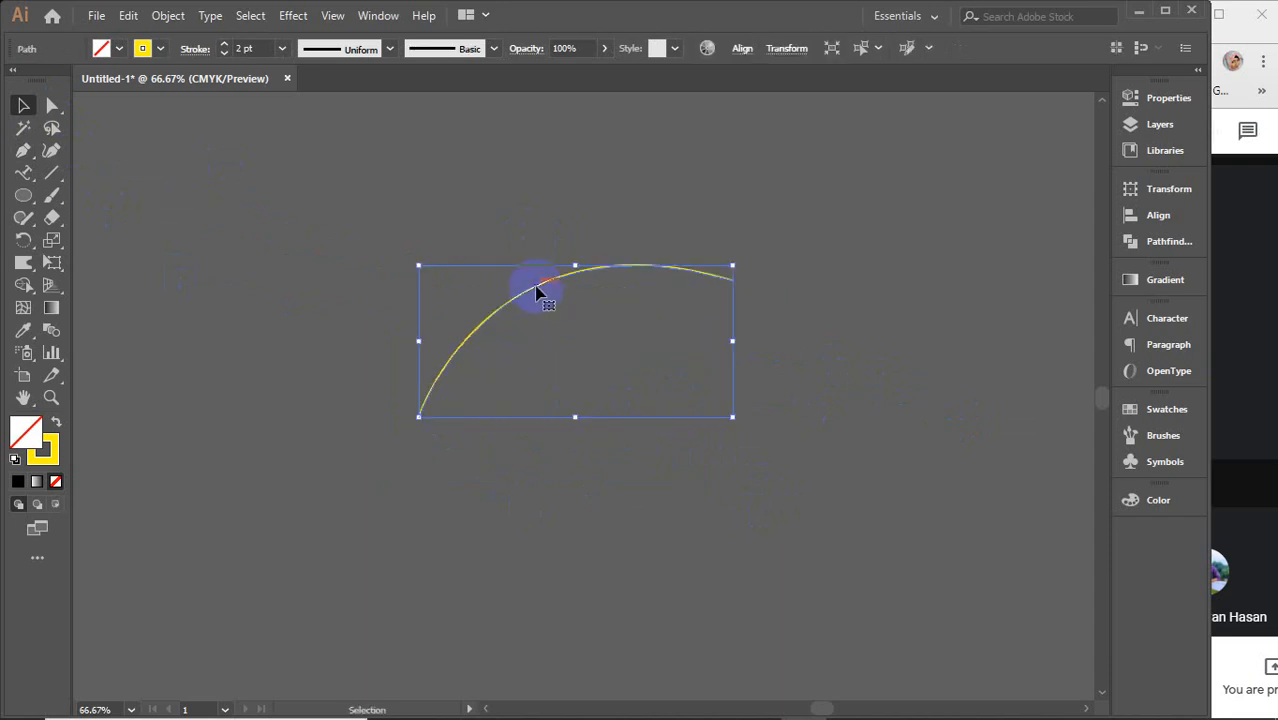
{"action": "key", "text": "Delete"}
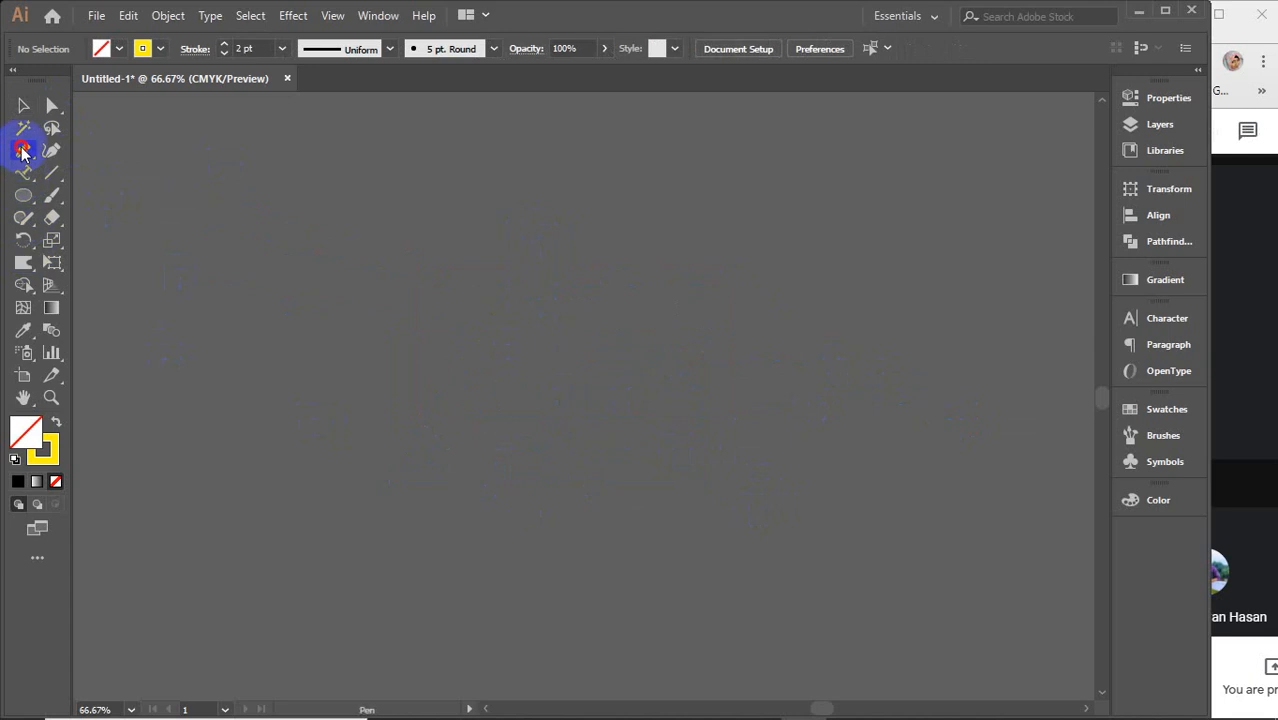
Step: Draw a shorter Pen tool curve that bends downward to the right, and delete it
{"action": "left_click_drag", "start_coordinate": [23, 150], "coordinate": [99, 158]}
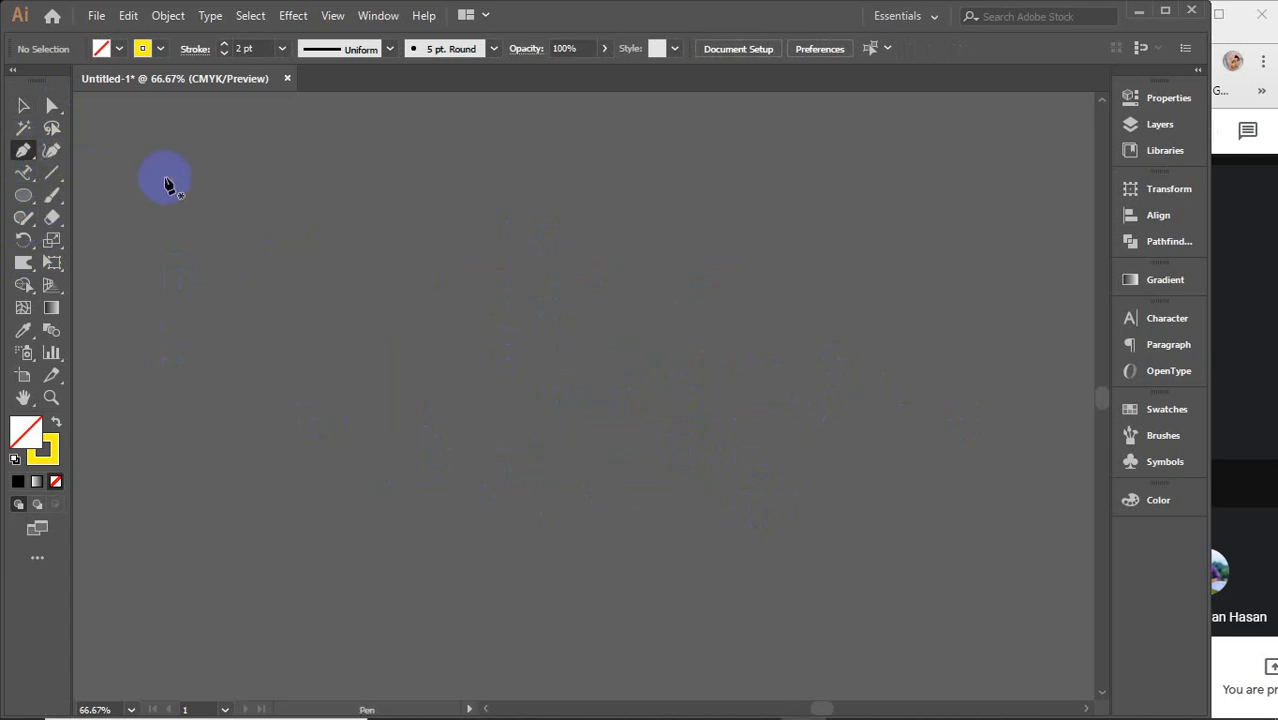
{"action": "left_click", "coordinate": [483, 336]}
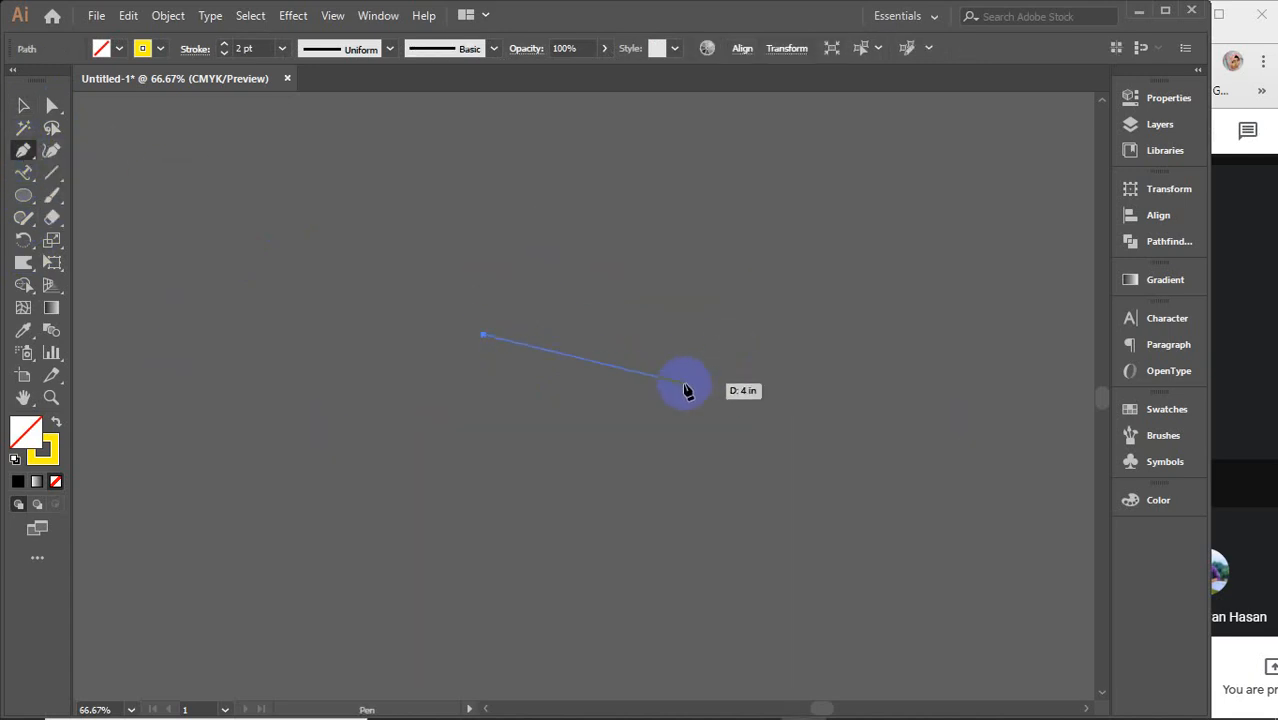
{"action": "left_click_drag", "start_coordinate": [648, 400], "coordinate": [704, 514]}
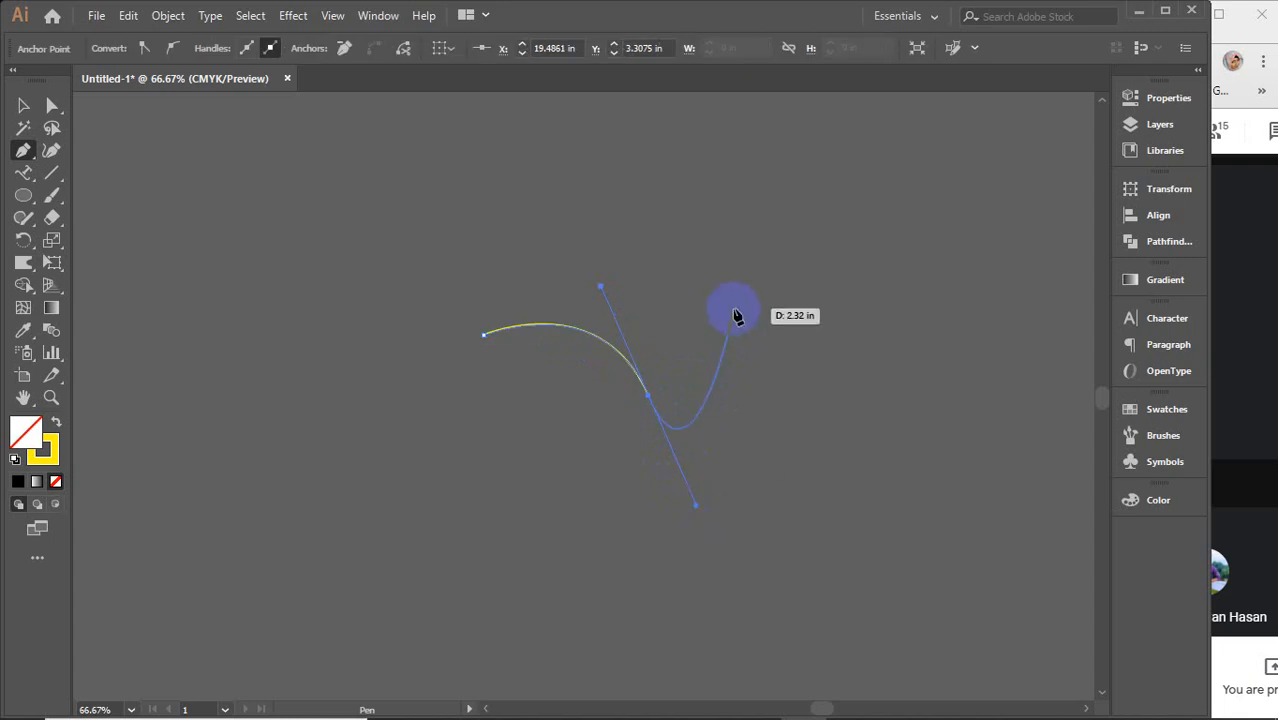
{"action": "left_click", "coordinate": [23, 105]}
{"action": "left_click", "coordinate": [357, 320]}
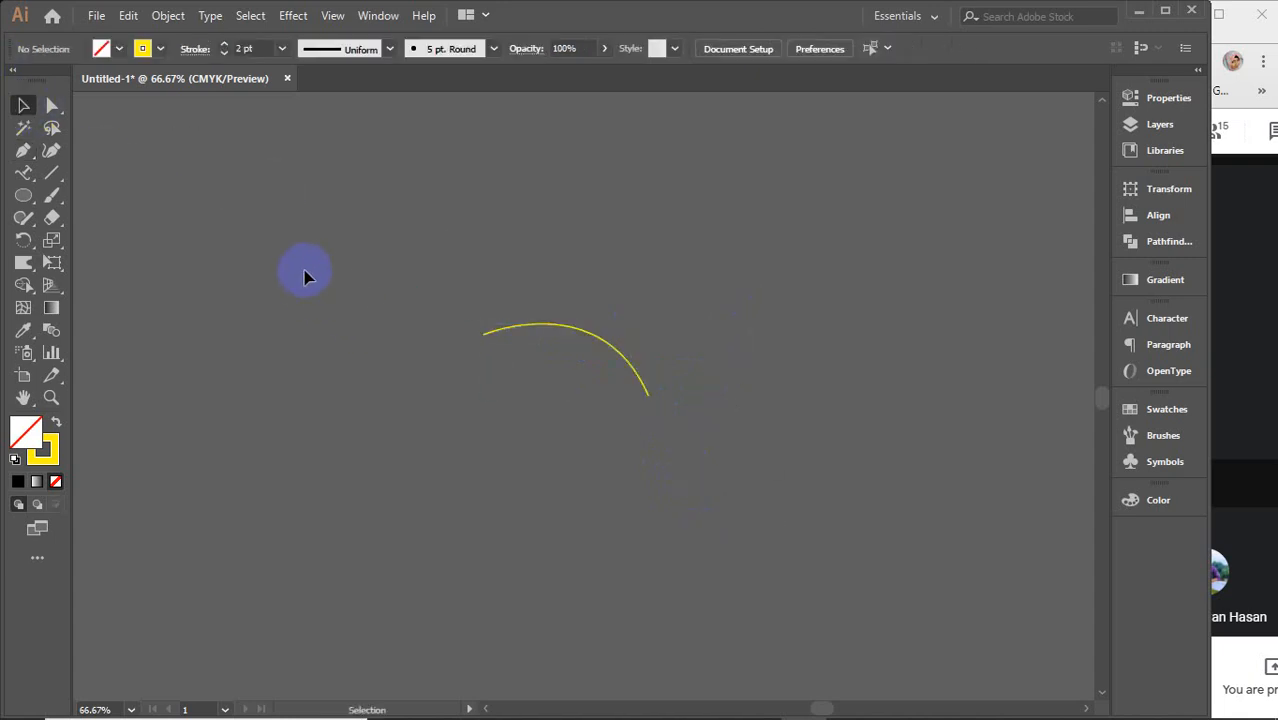
{"action": "left_click_drag", "start_coordinate": [306, 272], "coordinate": [771, 500]}
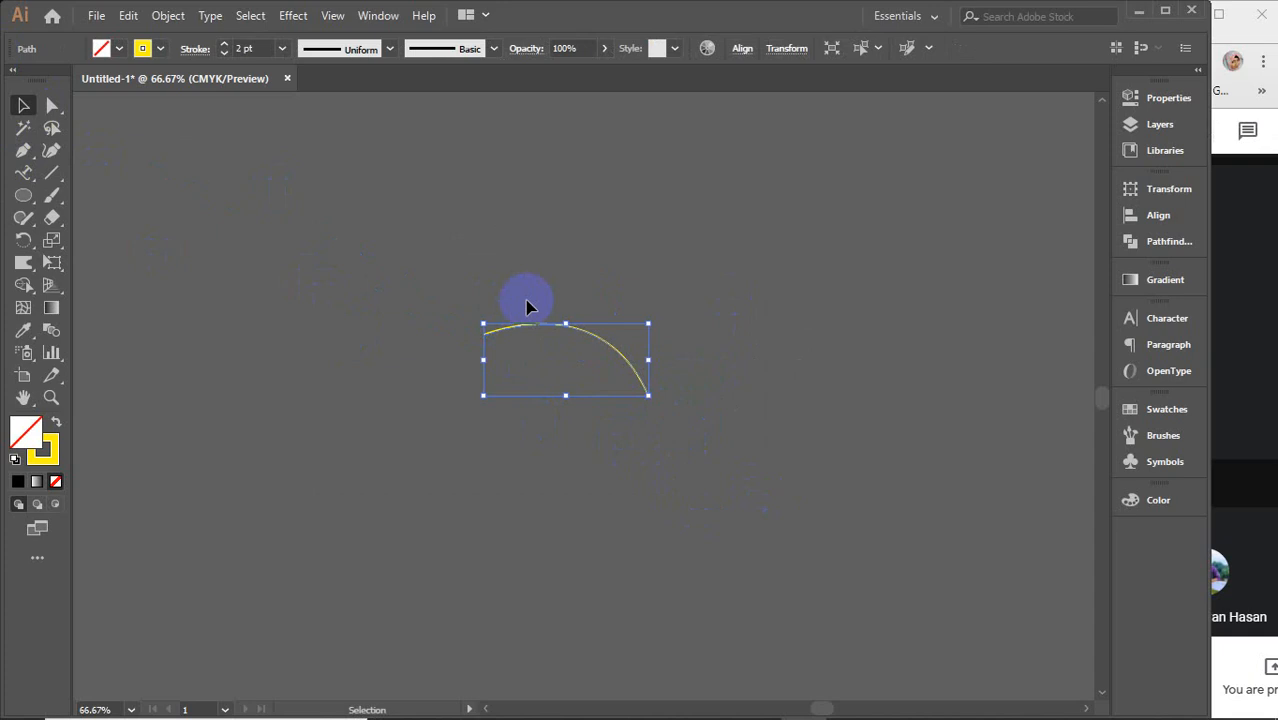
{"action": "key", "text": "Delete"}
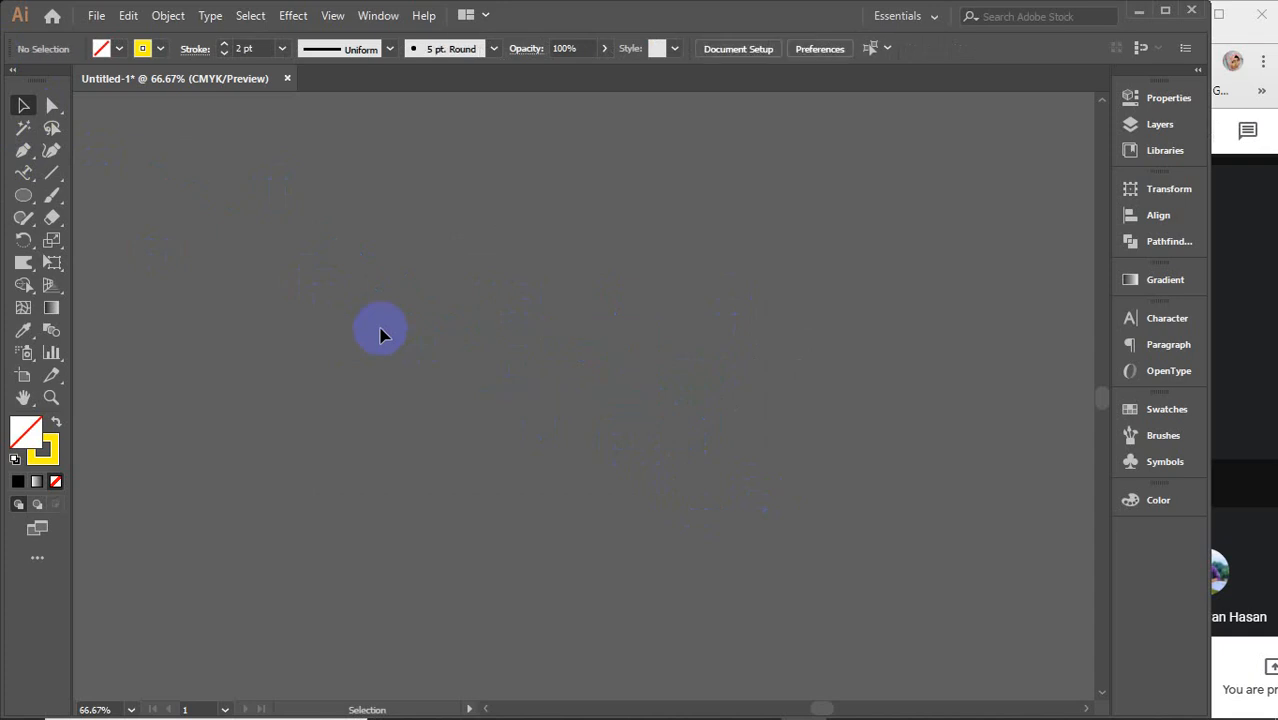
Step: Draw seven arcs of varying sizes and directions across the canvas with the Arc tool
{"action": "left_click", "coordinate": [56, 182]}
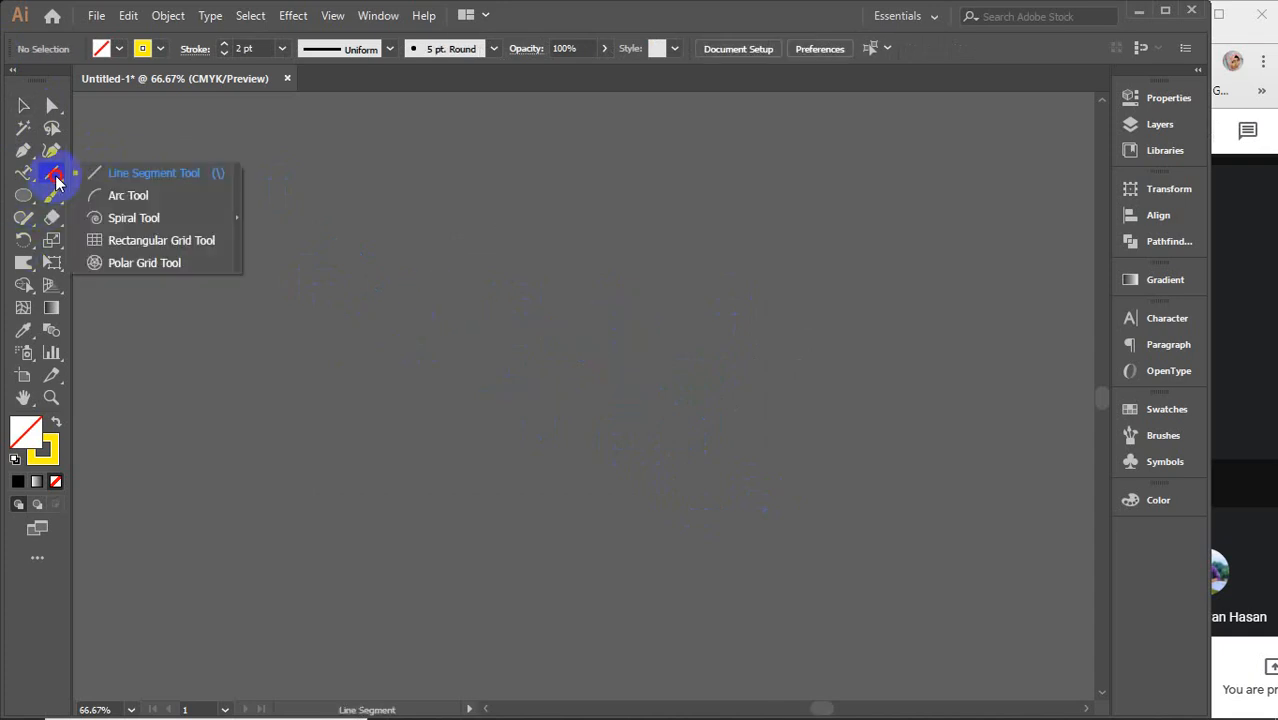
{"action": "left_click", "coordinate": [110, 203]}
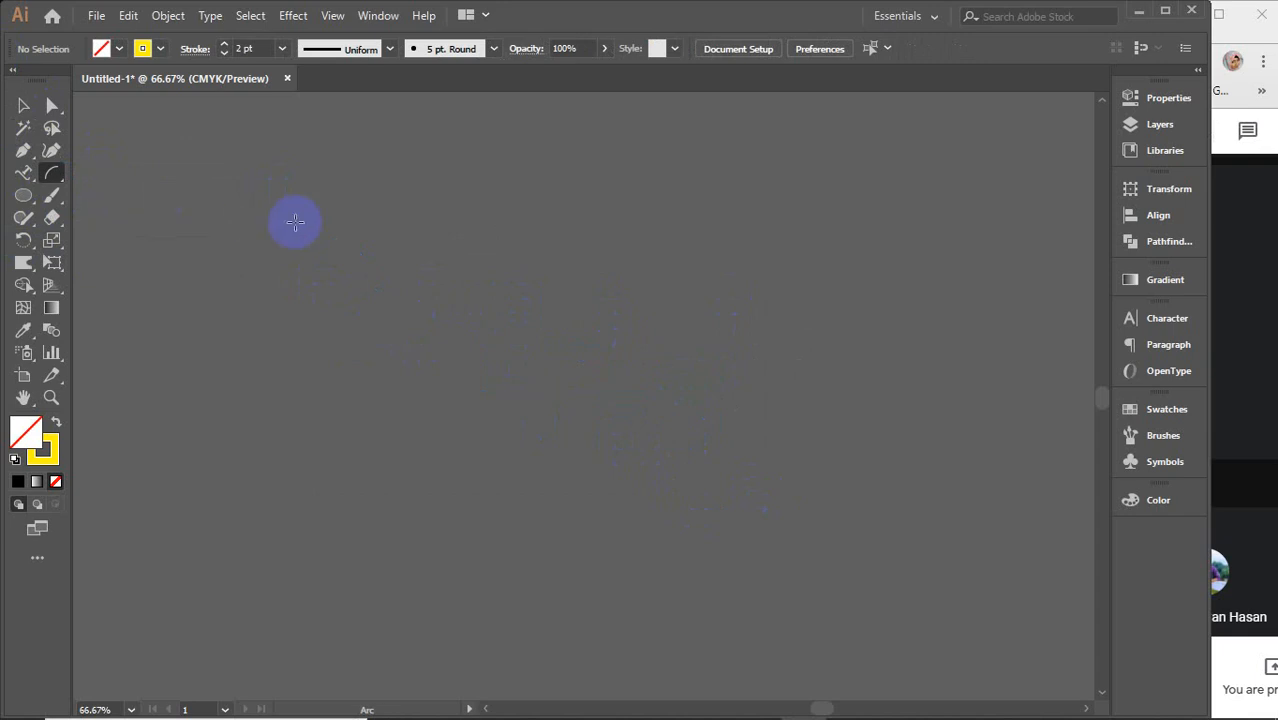
{"action": "left_click_drag", "start_coordinate": [239, 222], "coordinate": [286, 331]}
{"action": "left_click_drag", "start_coordinate": [353, 237], "coordinate": [411, 227]}
{"action": "left_click_drag", "start_coordinate": [447, 175], "coordinate": [483, 263]}
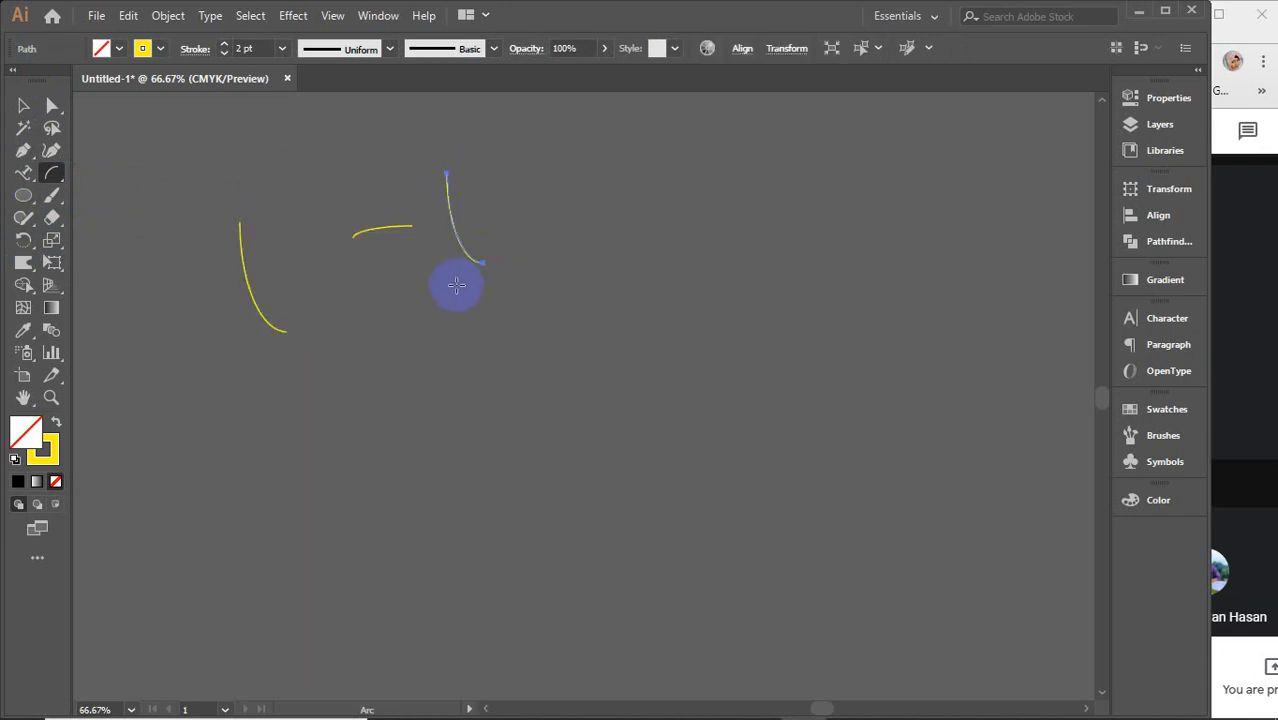
{"action": "left_click_drag", "start_coordinate": [412, 298], "coordinate": [370, 375]}
{"action": "left_click_drag", "start_coordinate": [277, 421], "coordinate": [240, 492]}
{"action": "left_click_drag", "start_coordinate": [606, 228], "coordinate": [682, 277]}
{"action": "left_click_drag", "start_coordinate": [572, 408], "coordinate": [721, 505]}
Step: Draw three proportionally constrained quarter-circle arcs facing different directions on the right side of the canvas
{"action": "left_click_drag", "start_coordinate": [758, 360], "coordinate": [888, 481]}
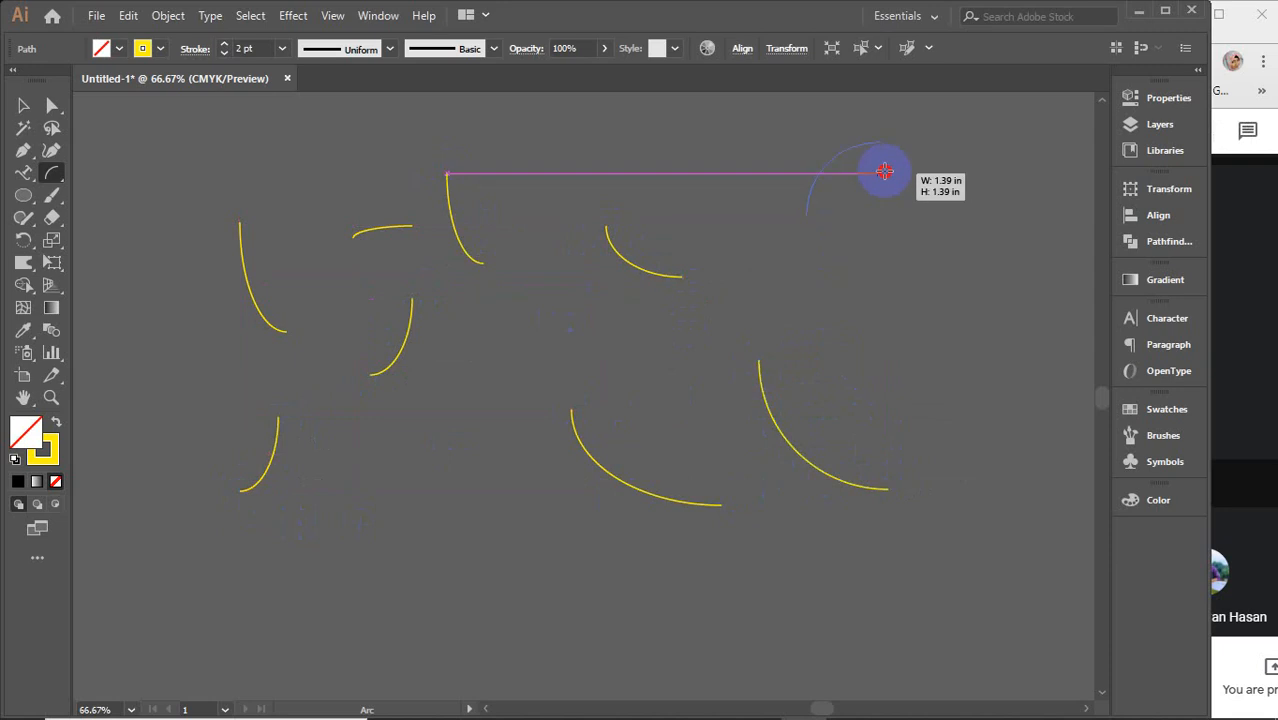
{"action": "mouse_move", "coordinate": [806, 215]}
{"action": "left_mouse_down"}
{"action": "mouse_move", "coordinate": [900, 172]}
{"action": "mouse_move", "coordinate": [900, 118]}
{"action": "left_mouse_up"}
{"action": "left_click_drag", "start_coordinate": [935, 218], "coordinate": [855, 297]}
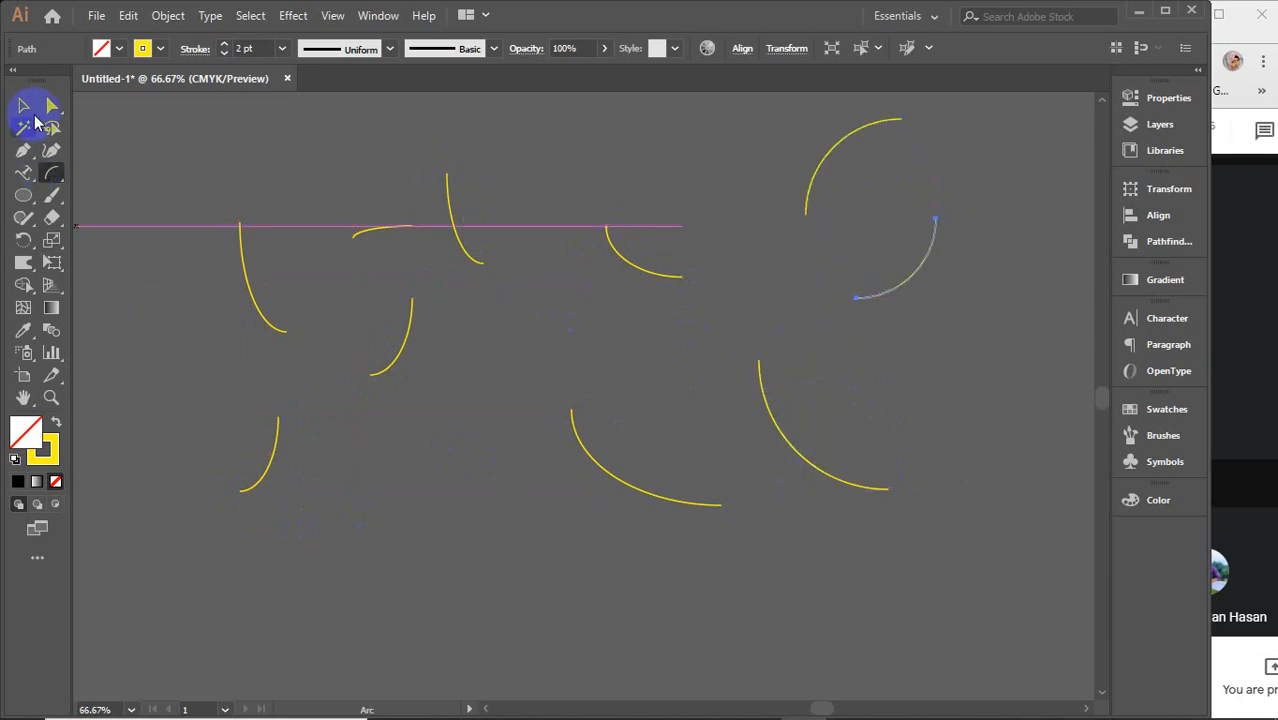
Step: Select all the practice arcs on the canvas and delete them
{"action": "left_click", "coordinate": [23, 105]}
{"action": "left_click_drag", "start_coordinate": [180, 143], "coordinate": [927, 514]}
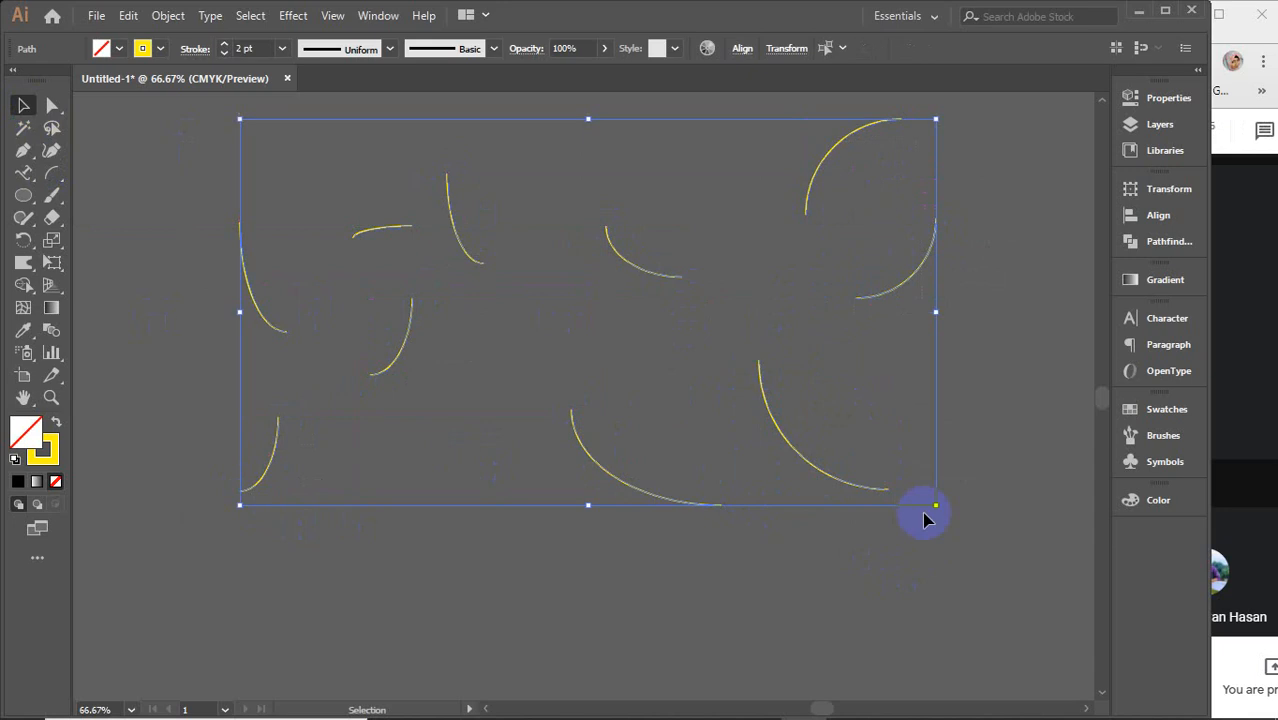
{"action": "key", "text": "Delete"}
Step: Draw two constrained arcs of equal size facing each other, forming an open leaf outline
{"action": "left_click", "coordinate": [52, 173]}
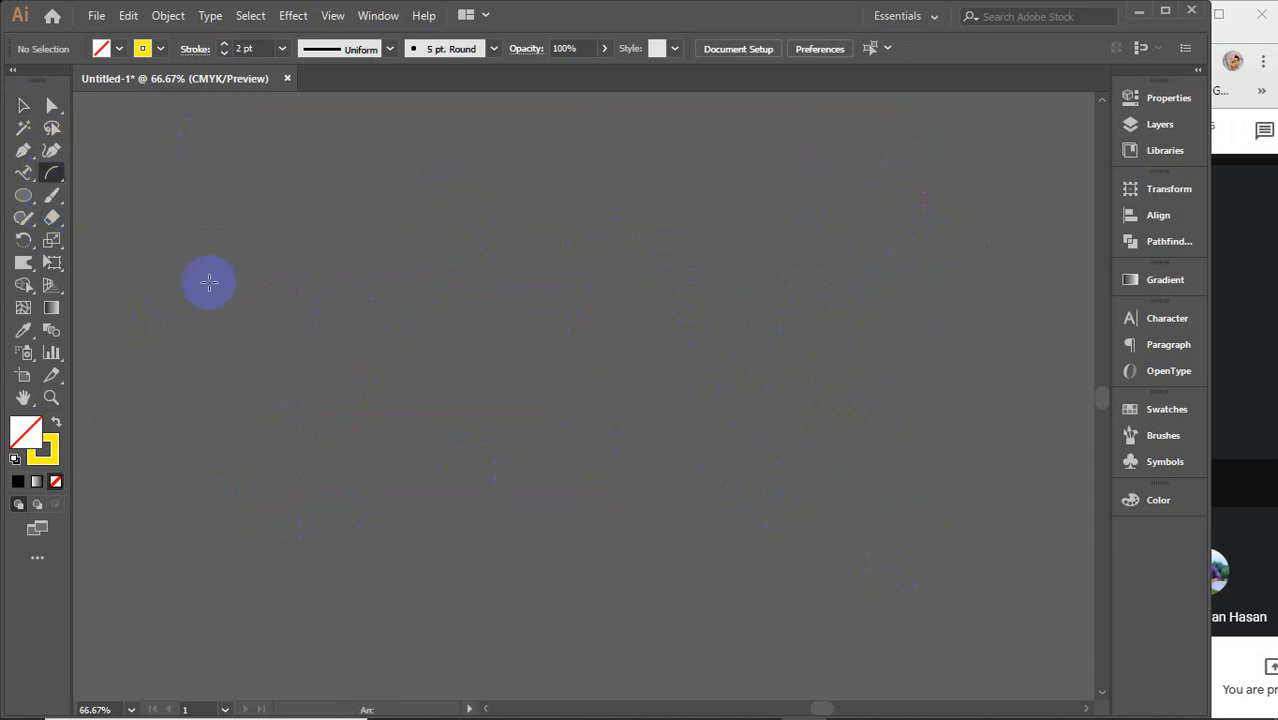
{"action": "mouse_move", "coordinate": [455, 447]}
{"action": "left_mouse_down"}
{"action": "mouse_move", "coordinate": [485, 362]}
{"action": "mouse_move", "coordinate": [619, 317]}
{"action": "mouse_move", "coordinate": [605, 379]}
{"action": "mouse_move", "coordinate": [491, 500]}
{"action": "left_mouse_up"}
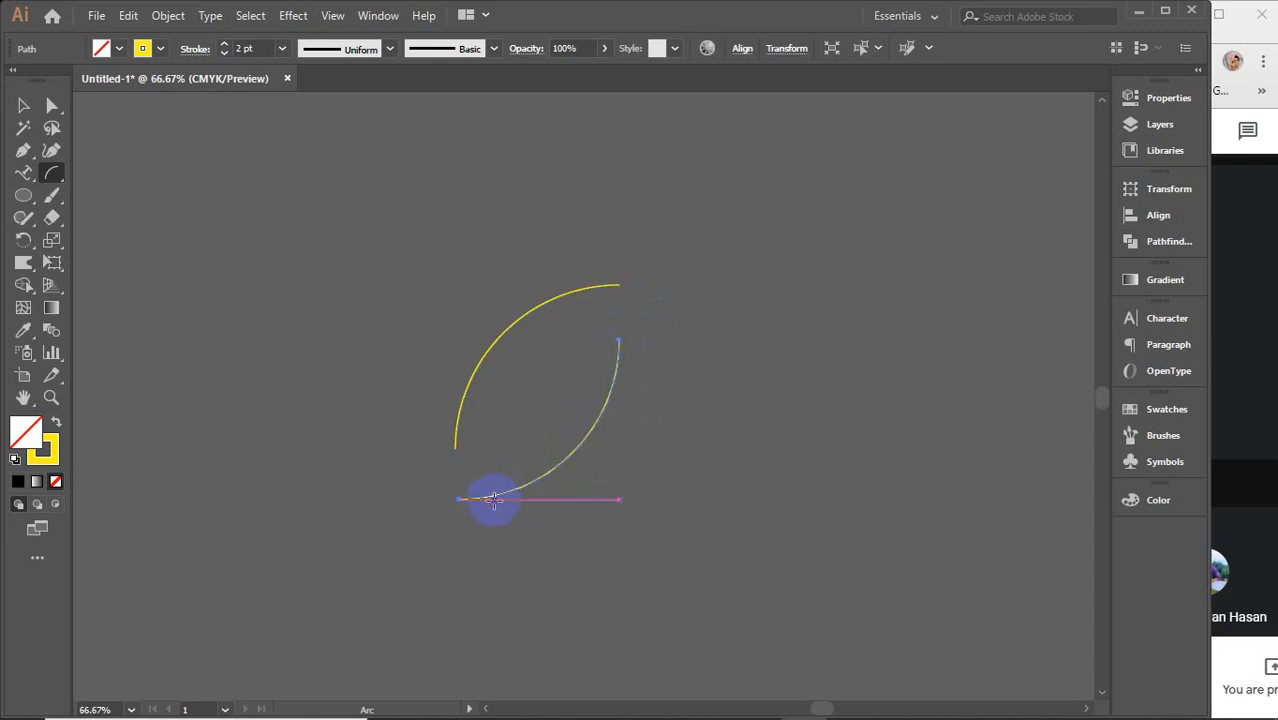
Step: Set the stroke weight of both facing arcs to 21 pt
{"action": "key", "text": "v"}
{"action": "left_click_drag", "start_coordinate": [688, 542], "coordinate": [690, 545]}
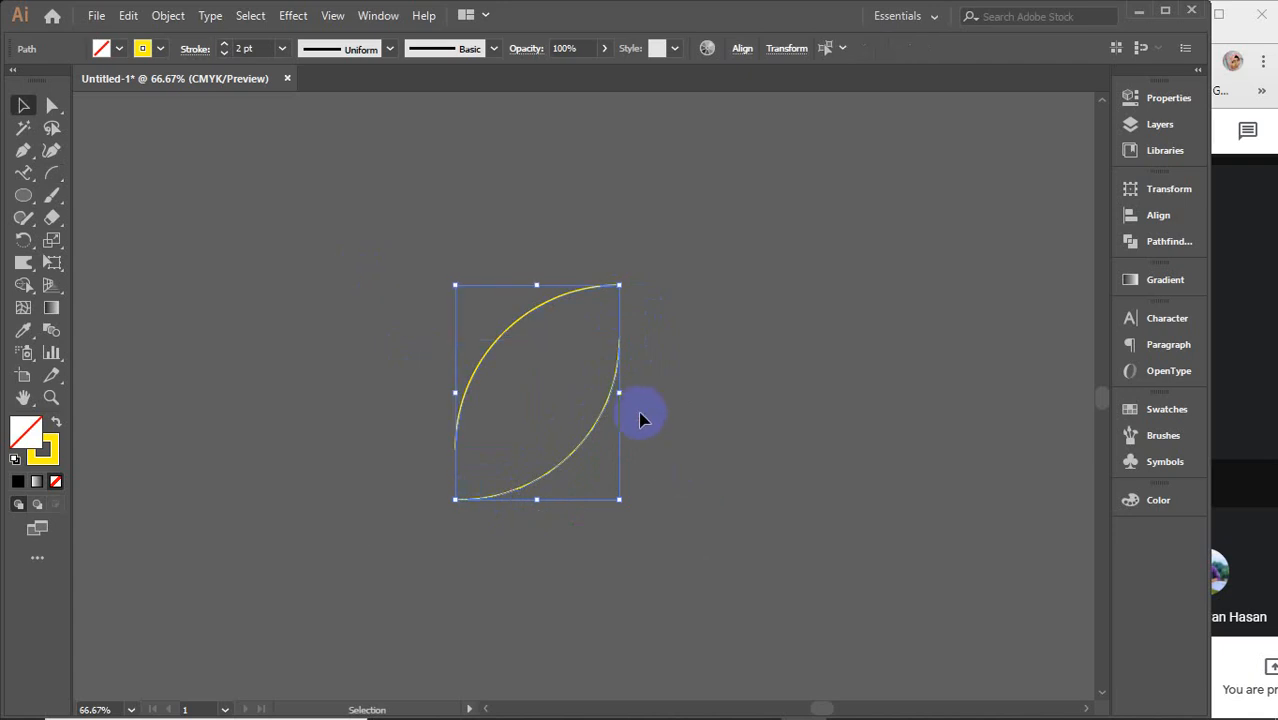
{"action": "left_click", "coordinate": [247, 48]}
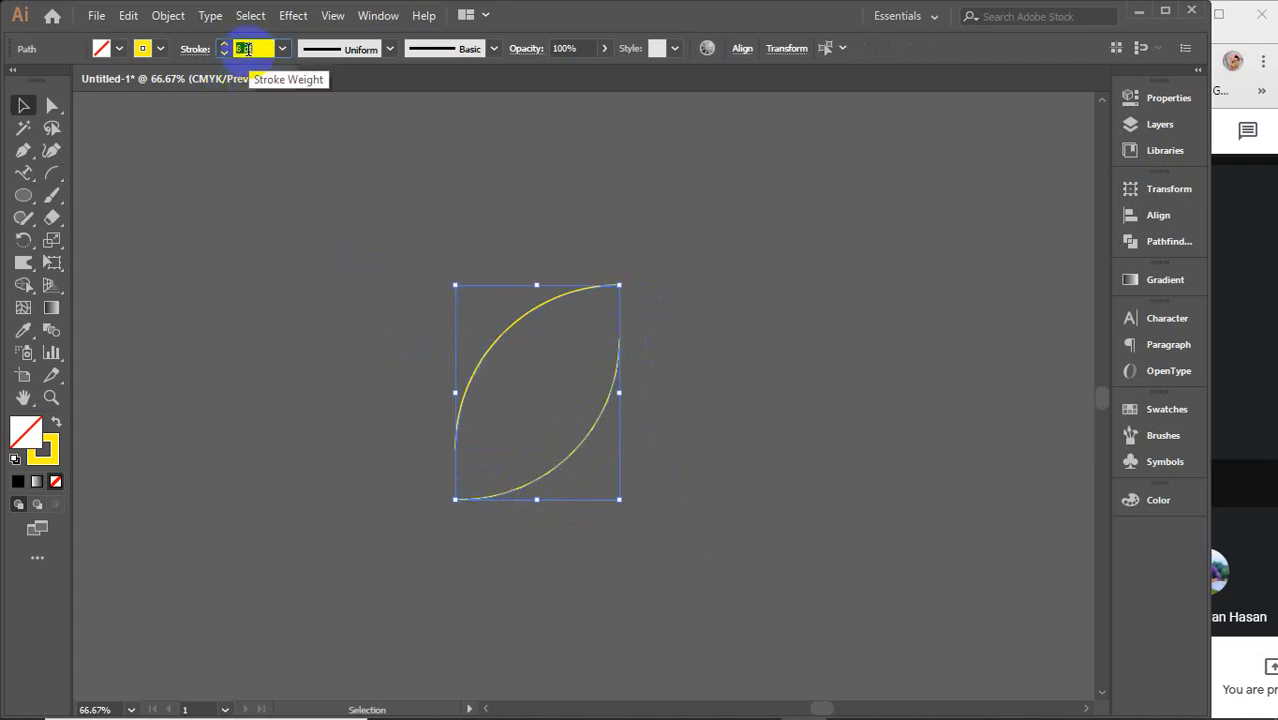
{"action": "key", "text": "Up"}
{"action": "key", "text": "Up"}
{"action": "key", "text": "Up"}
{"action": "key", "text": "Up"}
{"action": "key", "text": "Up"}
{"action": "key", "text": "Up"}
{"action": "key", "text": "Up"}
{"action": "key", "text": "Up"}
{"action": "key", "text": "Up"}
{"action": "key", "text": "Up"}
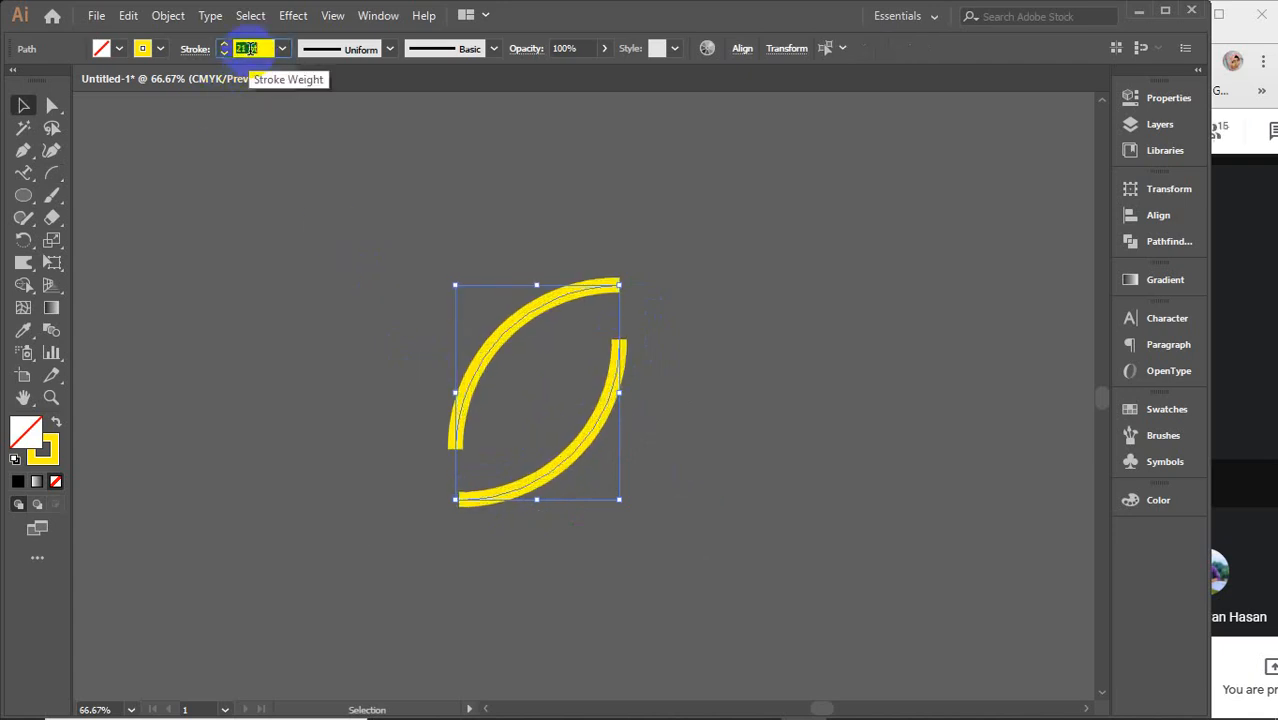
Step: Give both arcs the variable width profile that is thick in the middle and tapers at both ends
{"action": "left_click", "coordinate": [390, 48]}
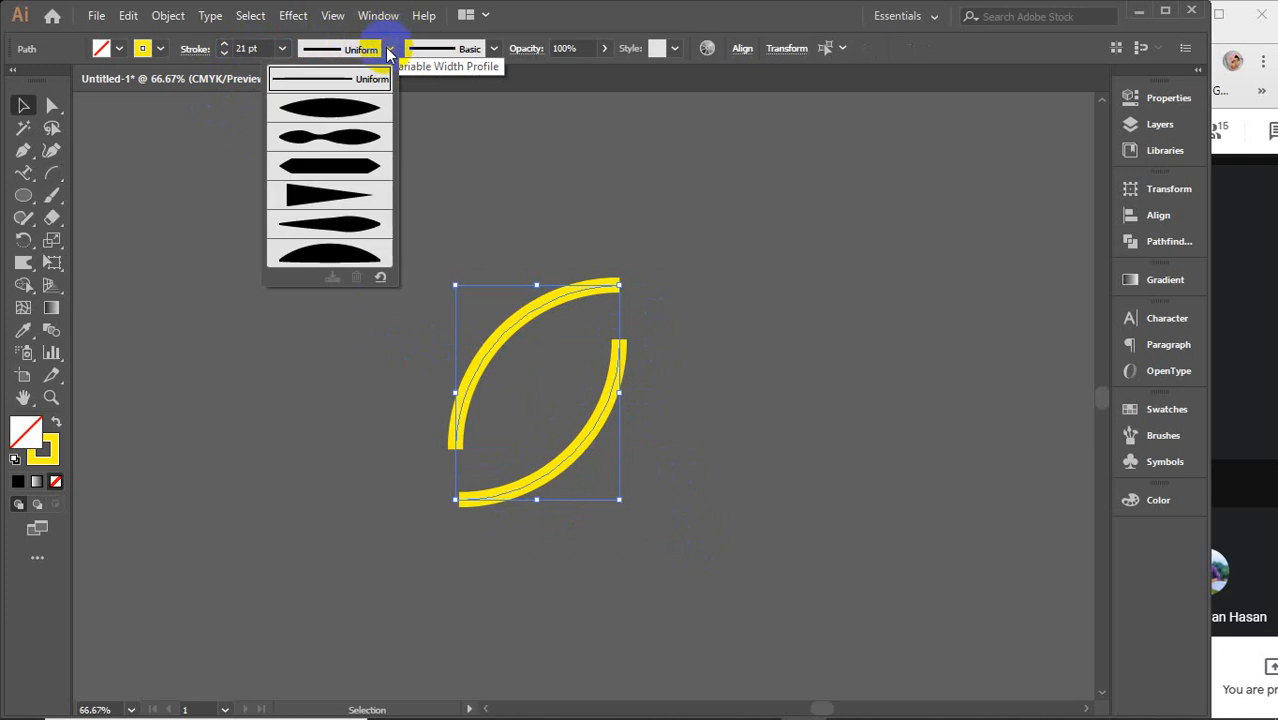
{"action": "left_click", "coordinate": [352, 112]}
{"action": "left_click", "coordinate": [806, 331]}
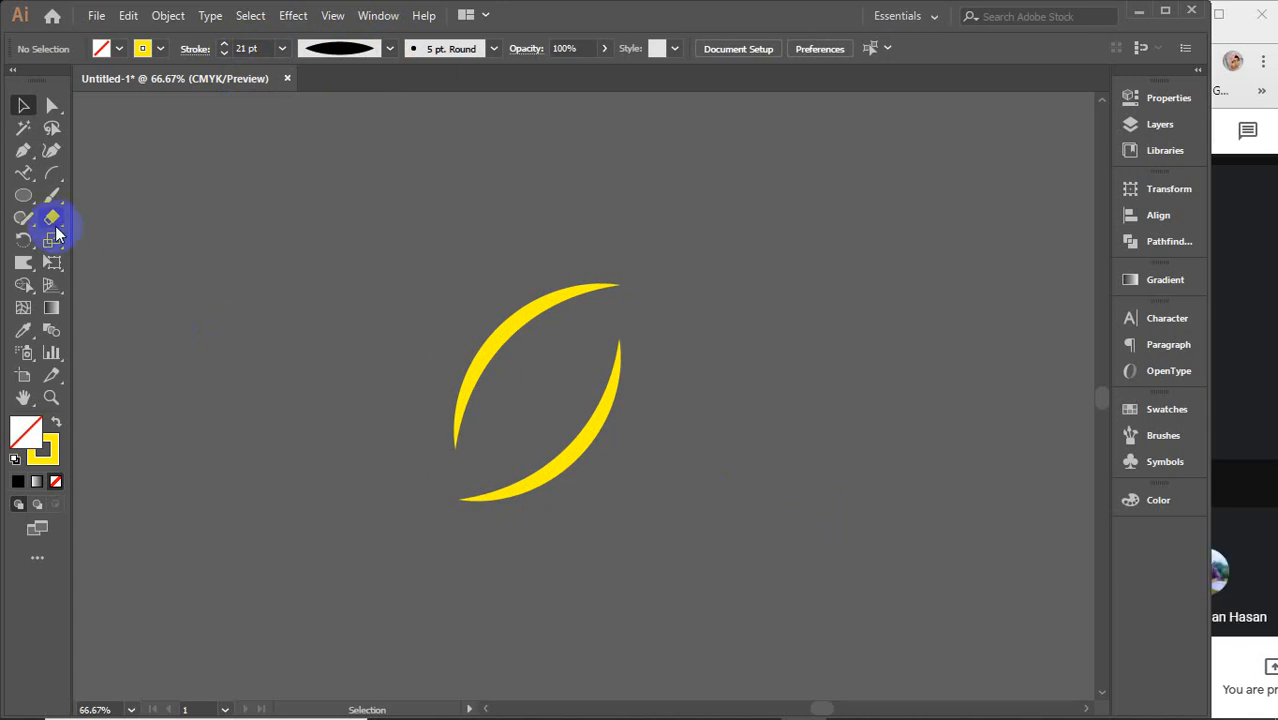
Step: Draw a circle about 1.43 in wide between the two arcs, with a red fill and no stroke
{"action": "left_click", "coordinate": [23, 196]}
{"action": "mouse_move", "coordinate": [508, 353]}
{"action": "left_mouse_down"}
{"action": "mouse_move", "coordinate": [583, 418]}
{"action": "mouse_move", "coordinate": [575, 430]}
{"action": "left_mouse_up"}
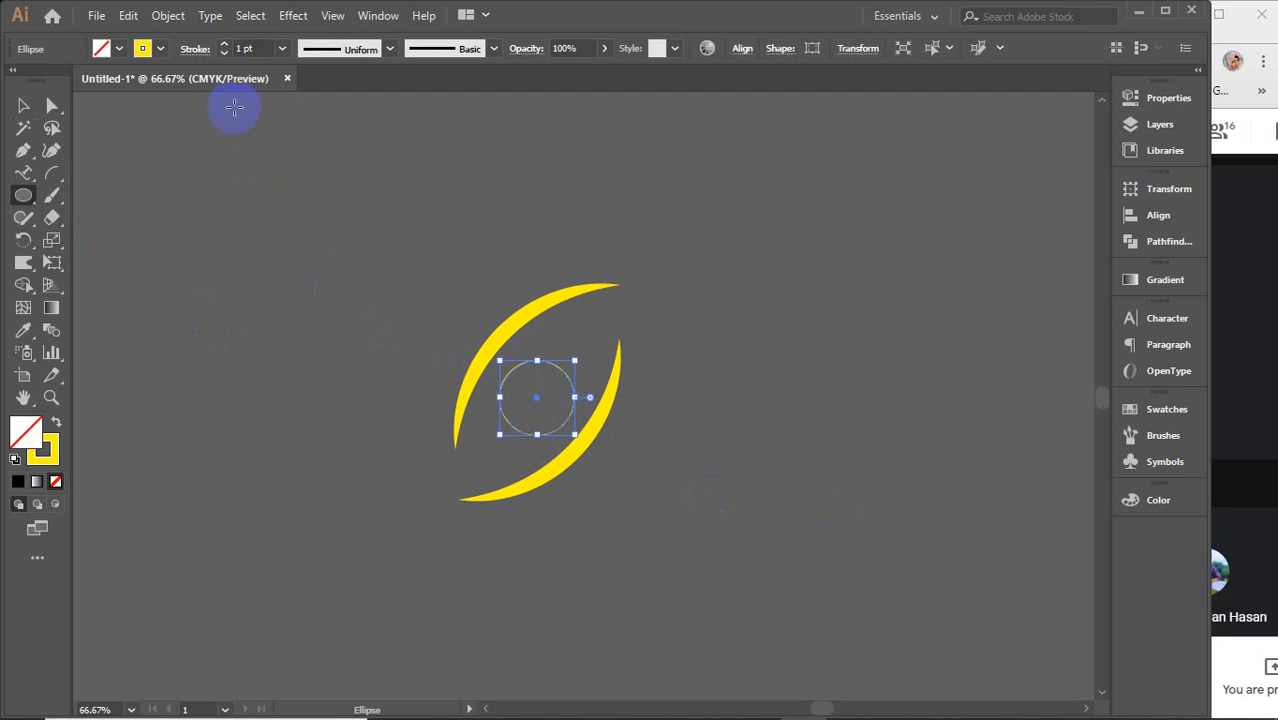
{"action": "left_click", "coordinate": [159, 49]}
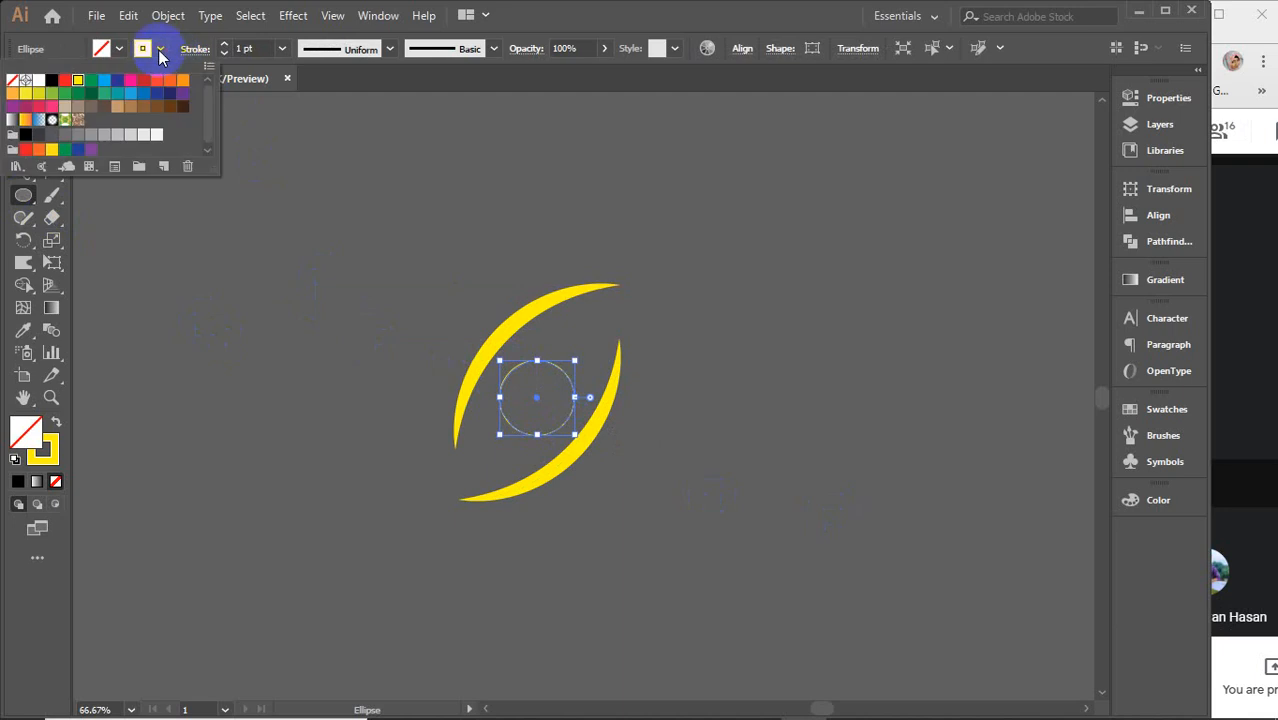
{"action": "left_click", "coordinate": [12, 79]}
{"action": "left_click", "coordinate": [99, 56]}
{"action": "left_click", "coordinate": [56, 79]}
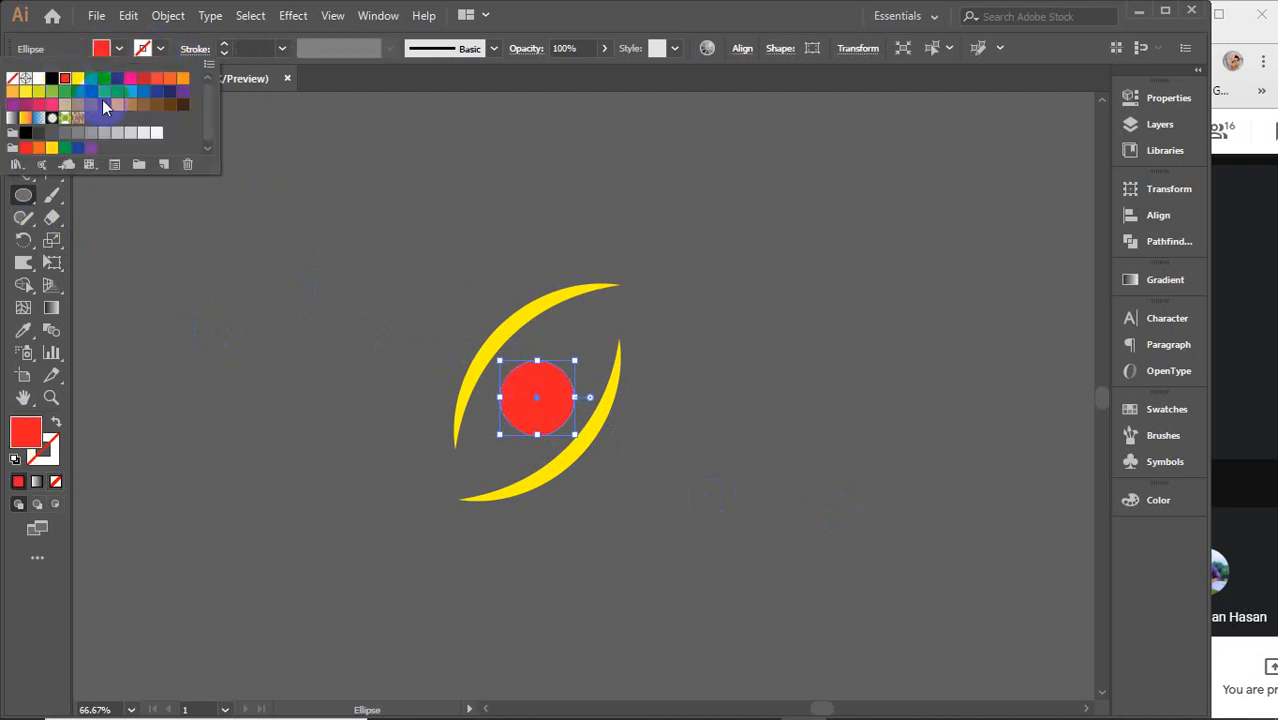
{"action": "left_click", "coordinate": [215, 255]}
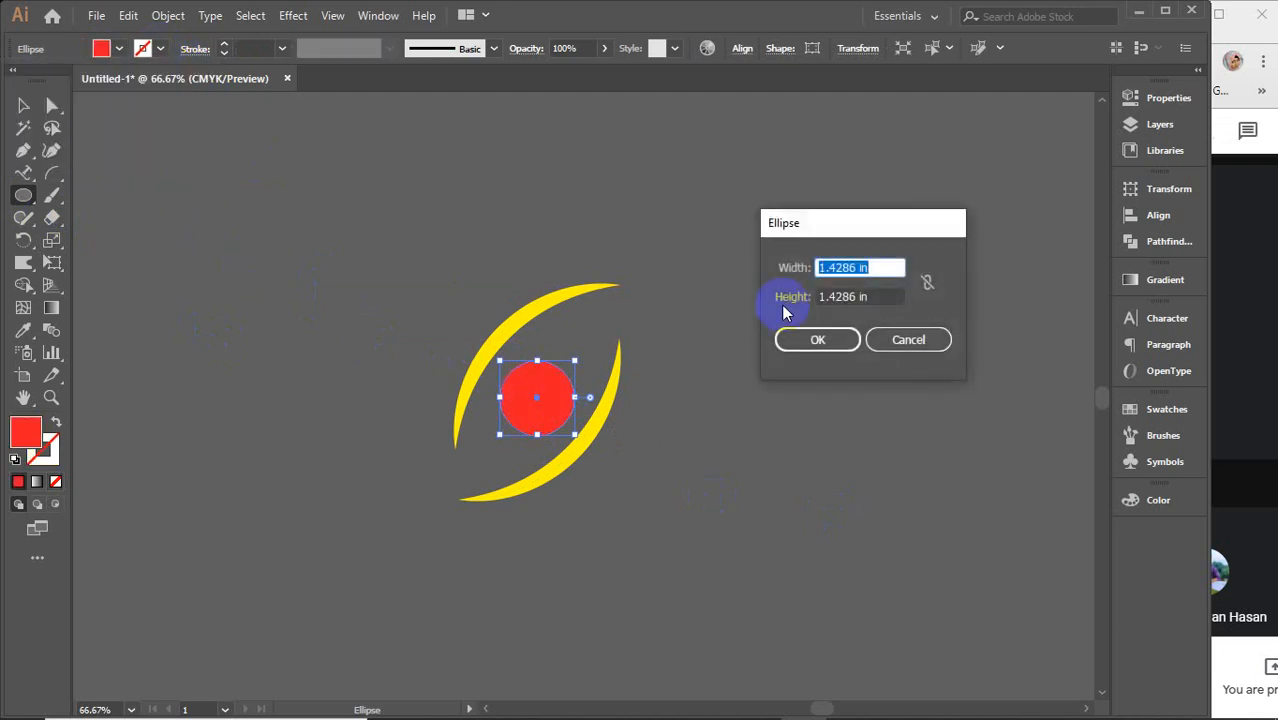
{"action": "left_click", "coordinate": [897, 337]}
Step: Select both yellow arcs without the circle and group them
{"action": "key", "text": "v"}
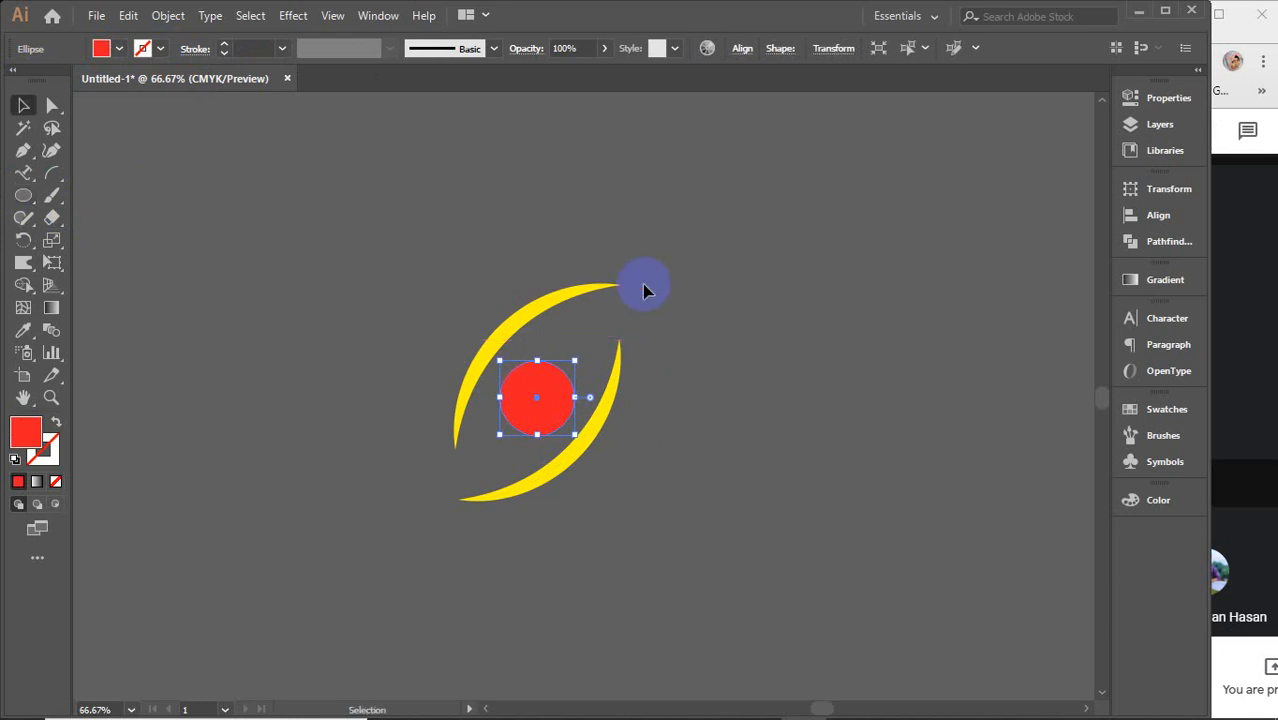
{"action": "left_click", "coordinate": [593, 245]}
{"action": "left_click", "coordinate": [640, 362]}
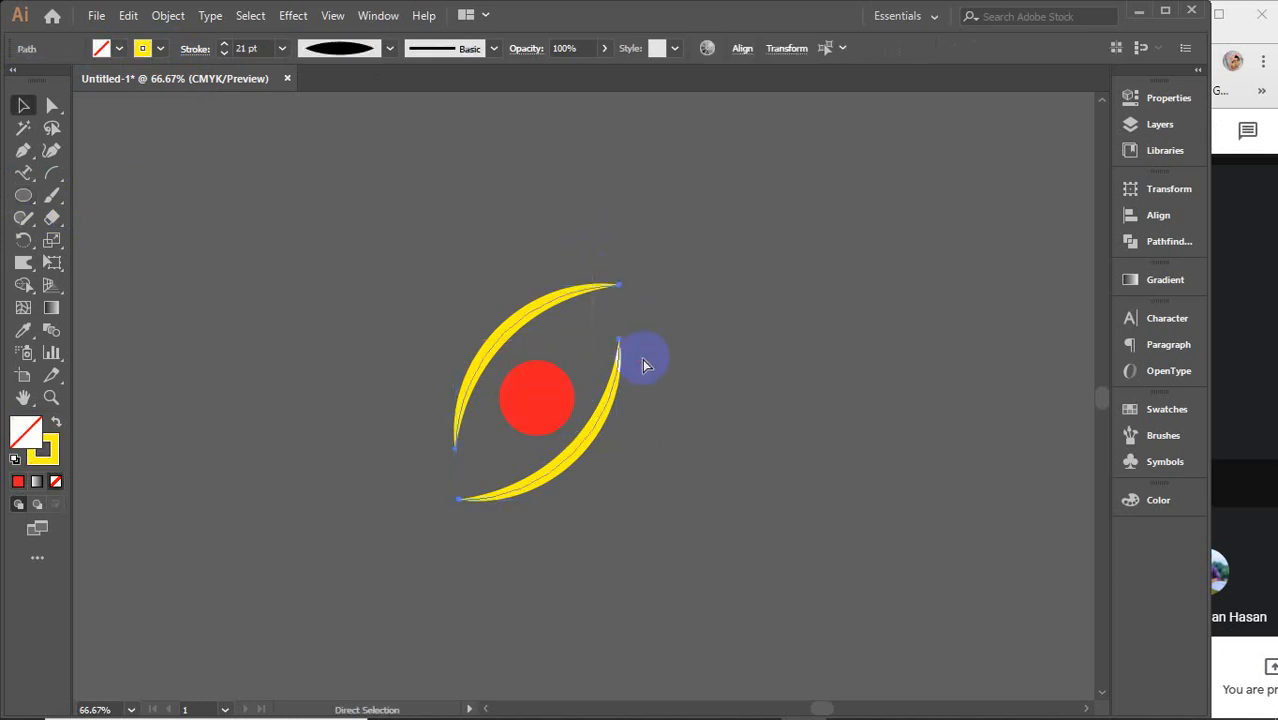
{"action": "key", "text": "ctrl+g"}
Step: Align the red circle and the arc group to each other's centres, both horizontally and vertically
{"action": "left_click_drag", "start_coordinate": [450, 225], "coordinate": [600, 468]}
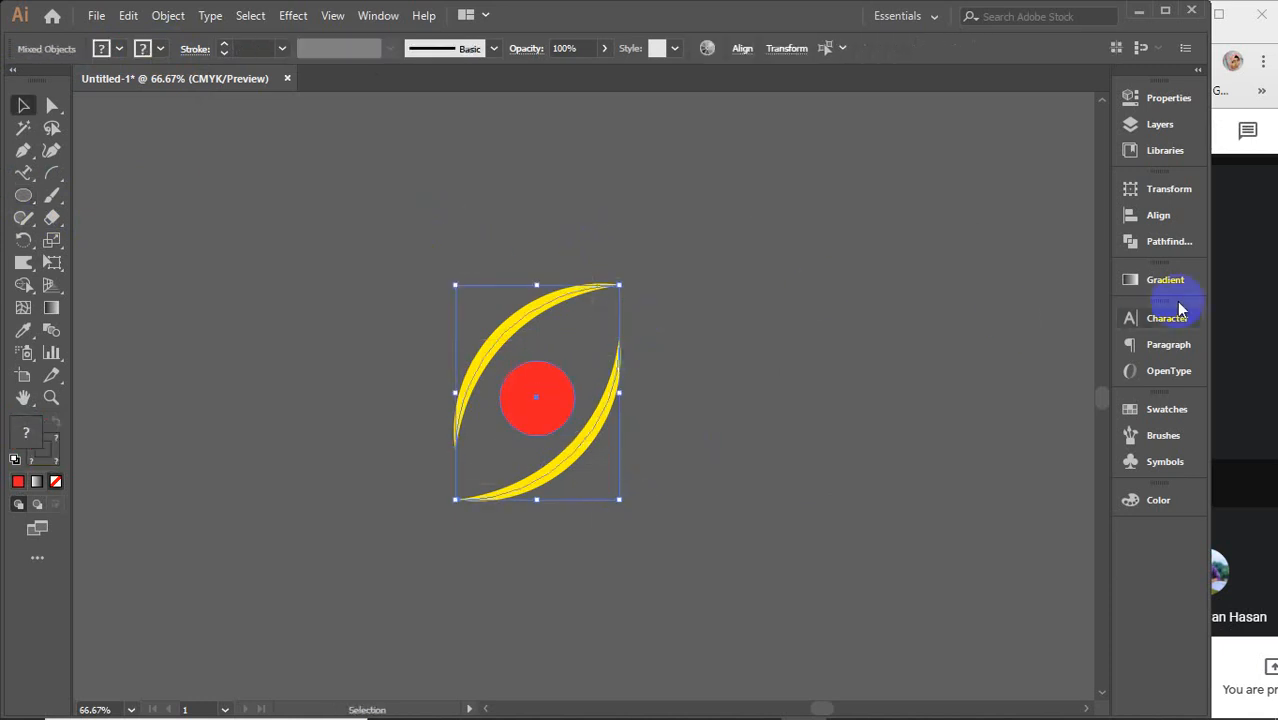
{"action": "left_click", "coordinate": [1158, 215]}
{"action": "left_click", "coordinate": [944, 230]}
{"action": "left_click", "coordinate": [1050, 240]}
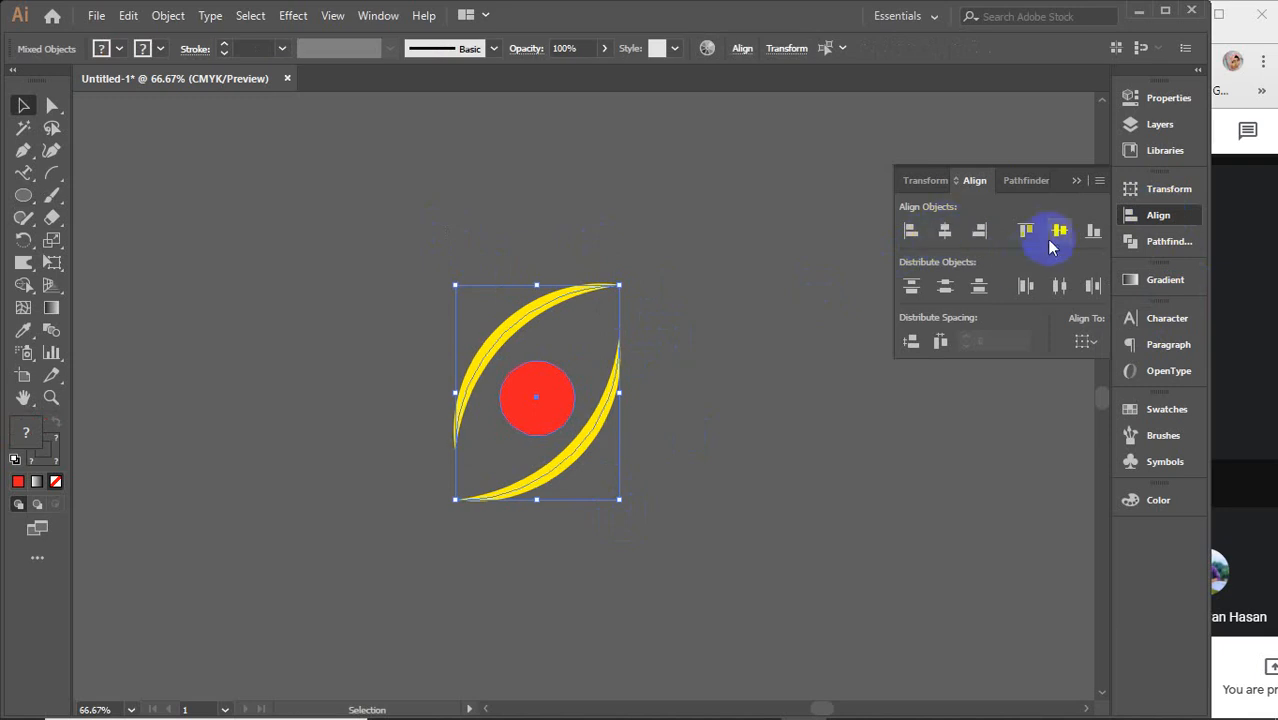
{"action": "left_click", "coordinate": [850, 290]}
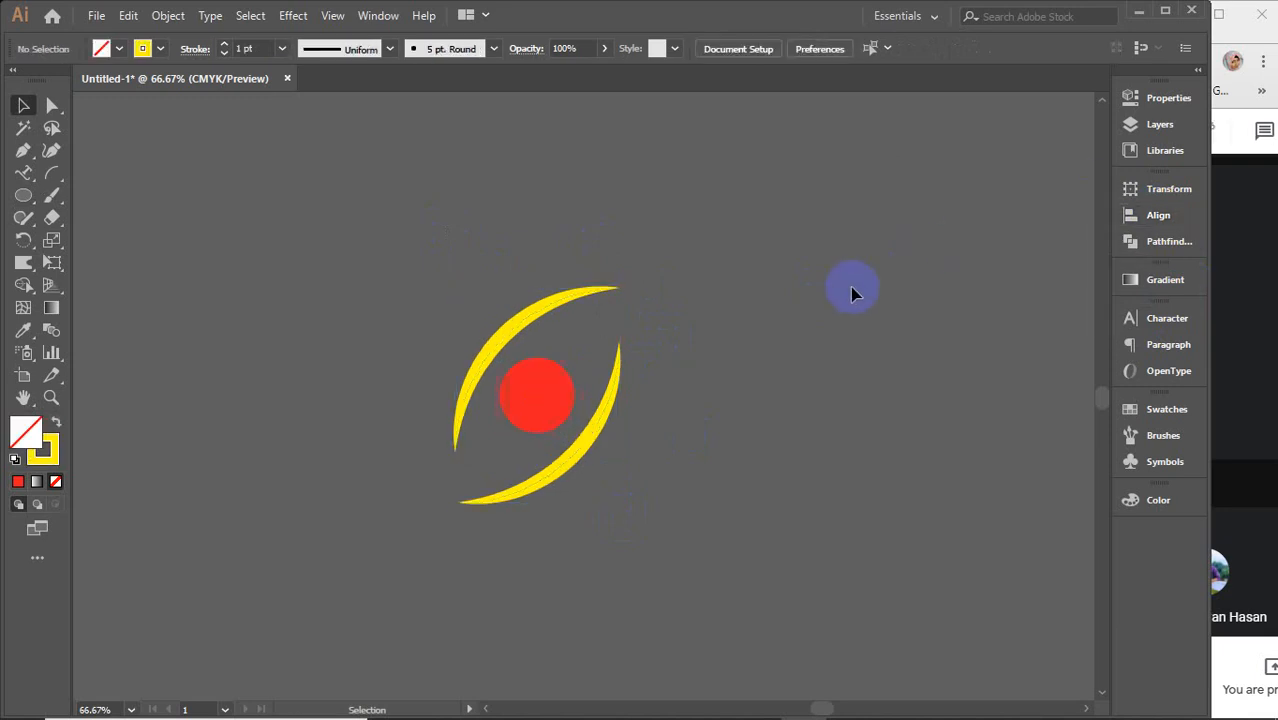
Step: Group the red circle together with both yellow arcs and move the whole eye to the right
{"action": "left_click_drag", "start_coordinate": [705, 531], "coordinate": [378, 256]}
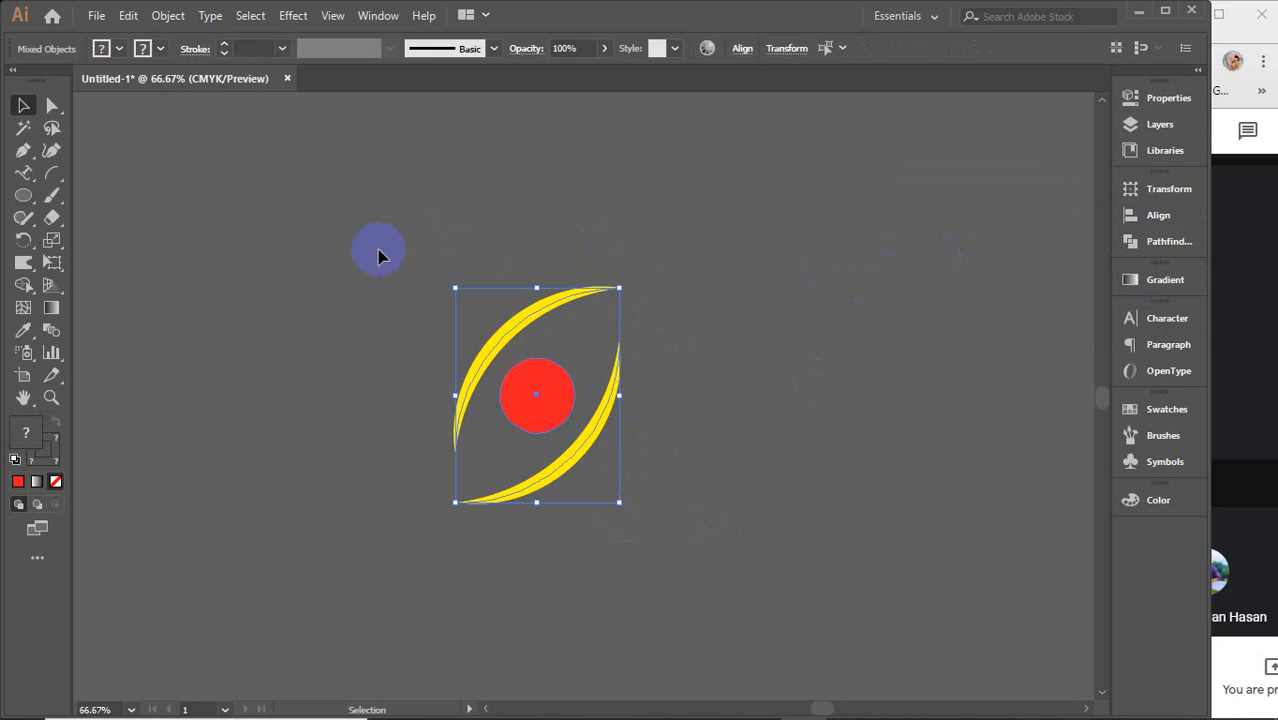
{"action": "right_click", "coordinate": [512, 320]}
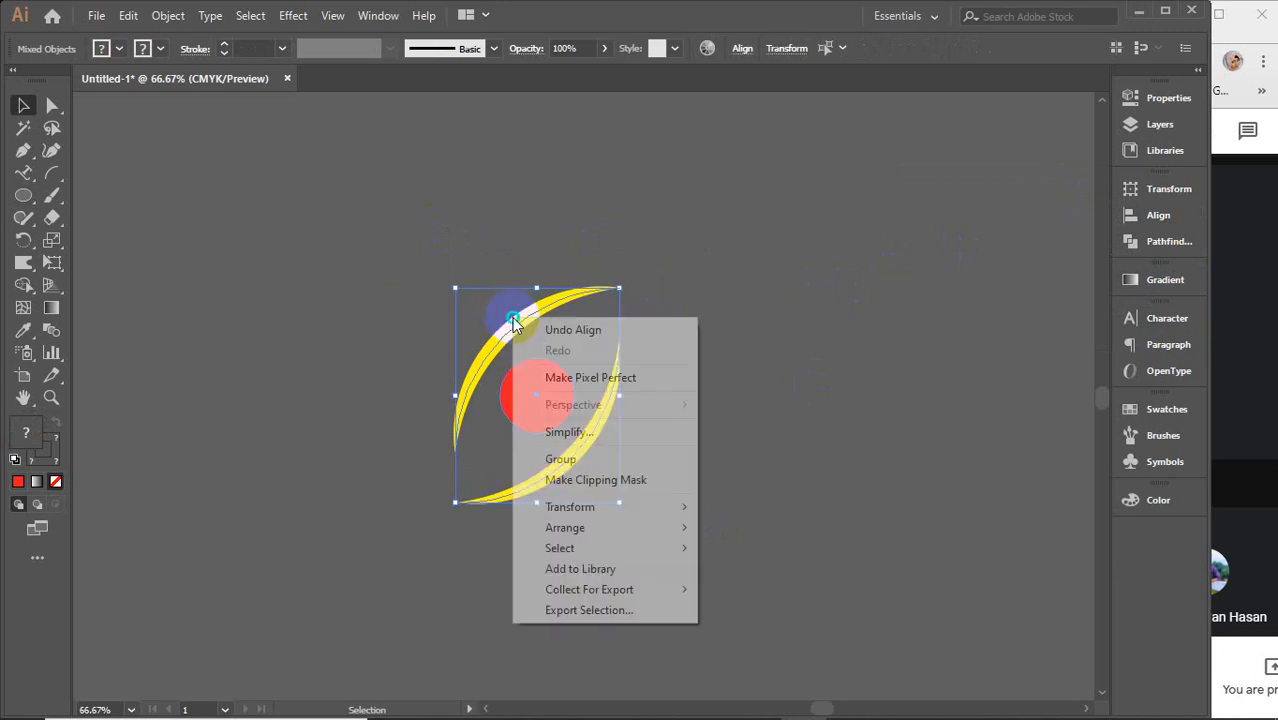
{"action": "left_click", "coordinate": [567, 457]}
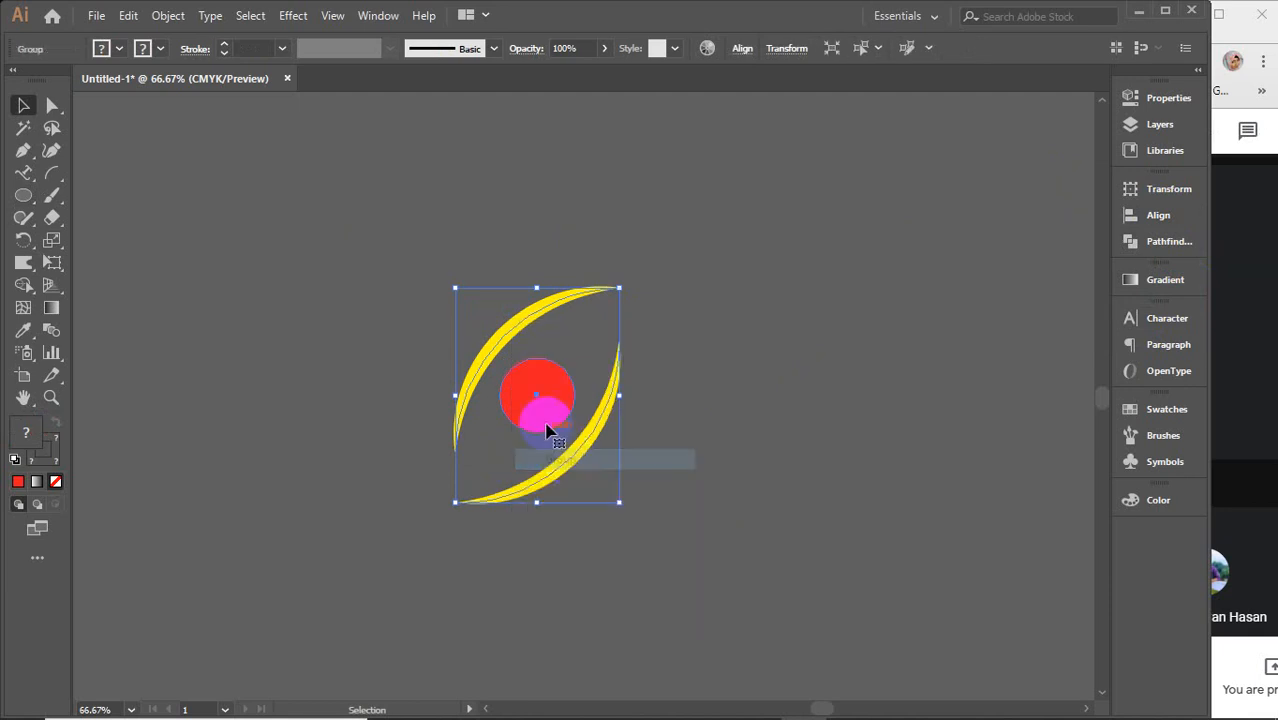
{"action": "left_click", "coordinate": [662, 297]}
{"action": "left_click", "coordinate": [530, 410]}
{"action": "left_click_drag", "start_coordinate": [530, 410], "coordinate": [651, 405]}
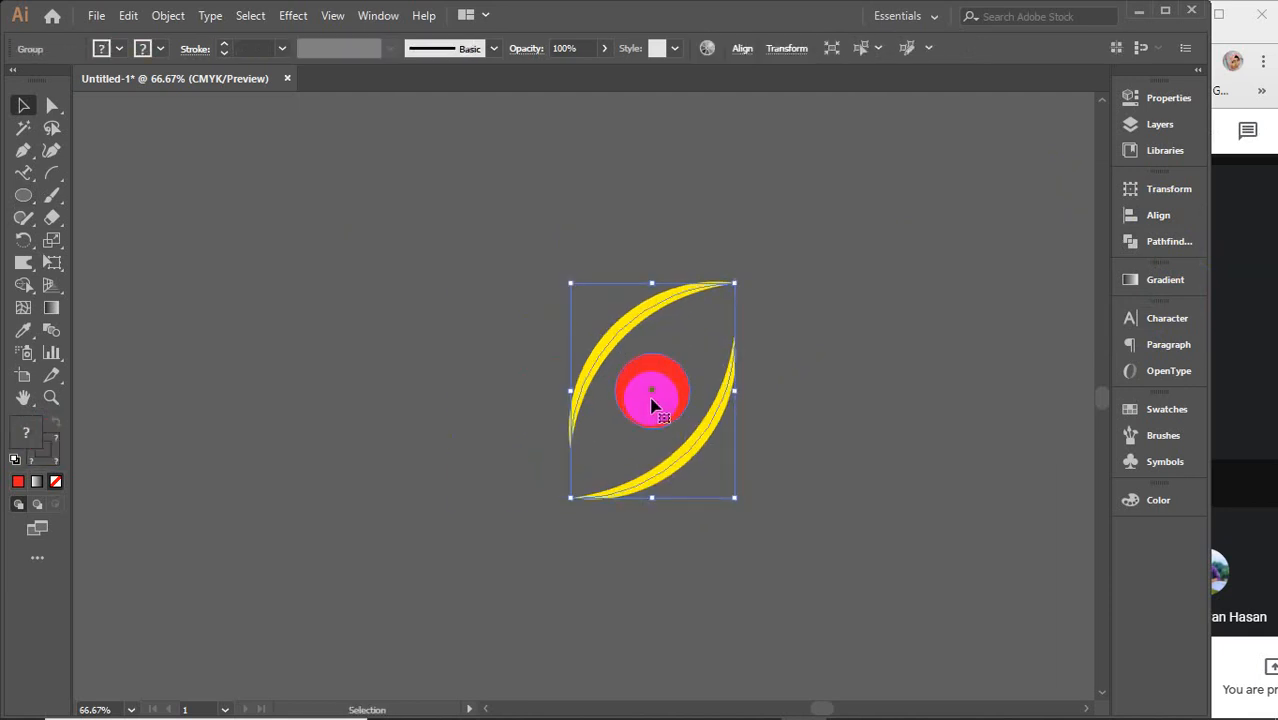
Step: Undo the move and grouping of the eye, and pull the red circle alone out to the right of the arcs
{"action": "key", "text": "ctrl+z"}
{"action": "key", "text": "ctrl+z"}
{"action": "left_click", "coordinate": [782, 398]}
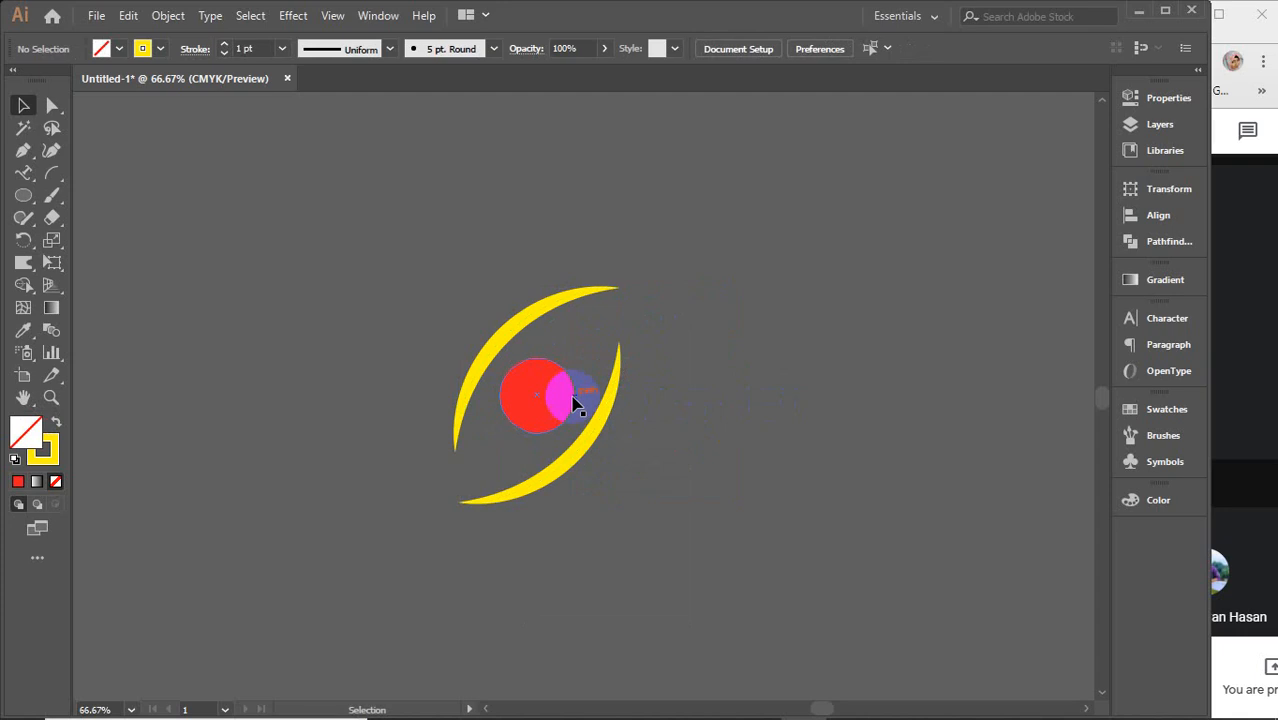
{"action": "left_click_drag", "start_coordinate": [540, 399], "coordinate": [756, 363]}
{"action": "left_click", "coordinate": [781, 373], "text": "ctrl"}
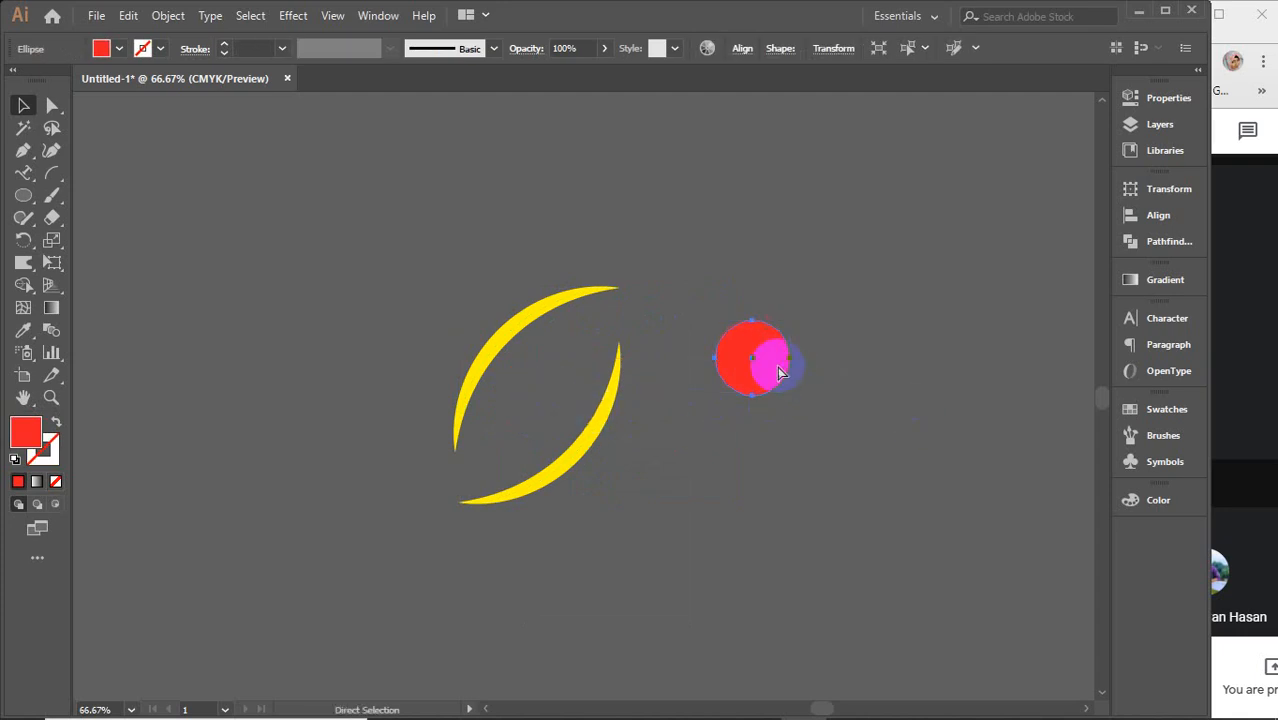
Step: Group the red circle with both yellow arcs and shift the eye slightly to the right as one object
{"action": "left_click_drag", "start_coordinate": [508, 251], "coordinate": [608, 471]}
{"action": "right_click", "coordinate": [555, 398]}
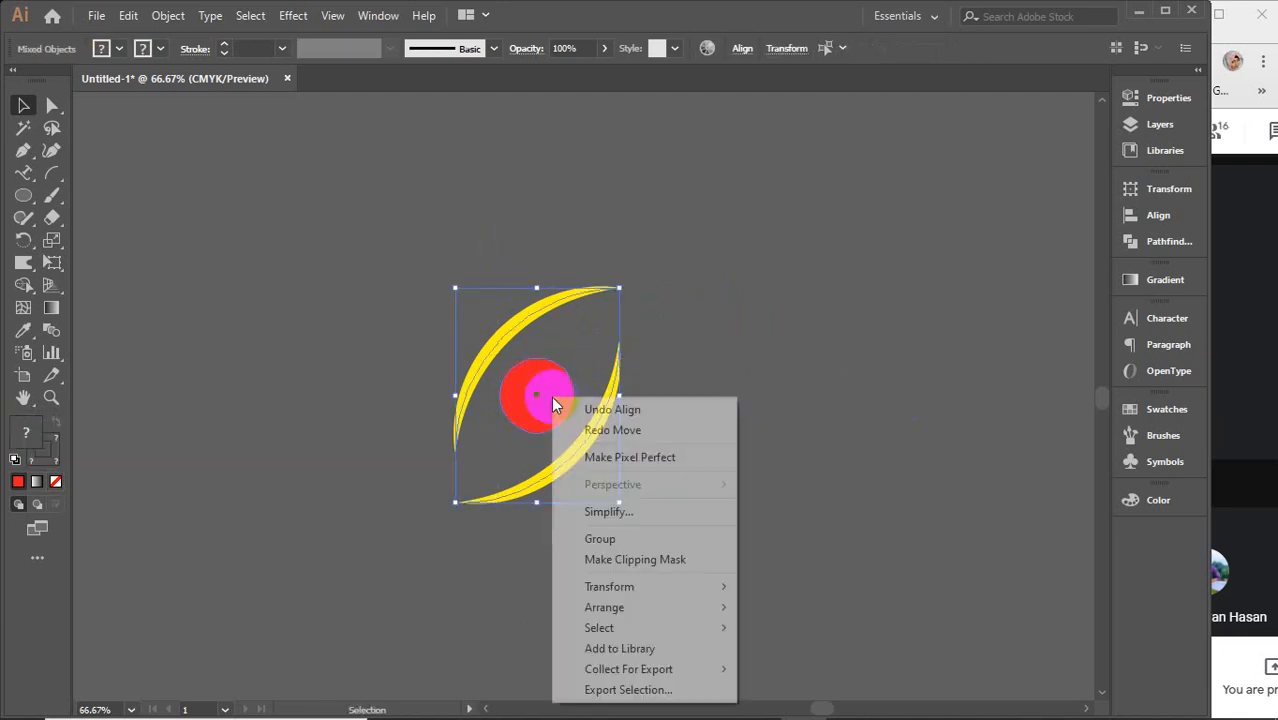
{"action": "left_click", "coordinate": [608, 538]}
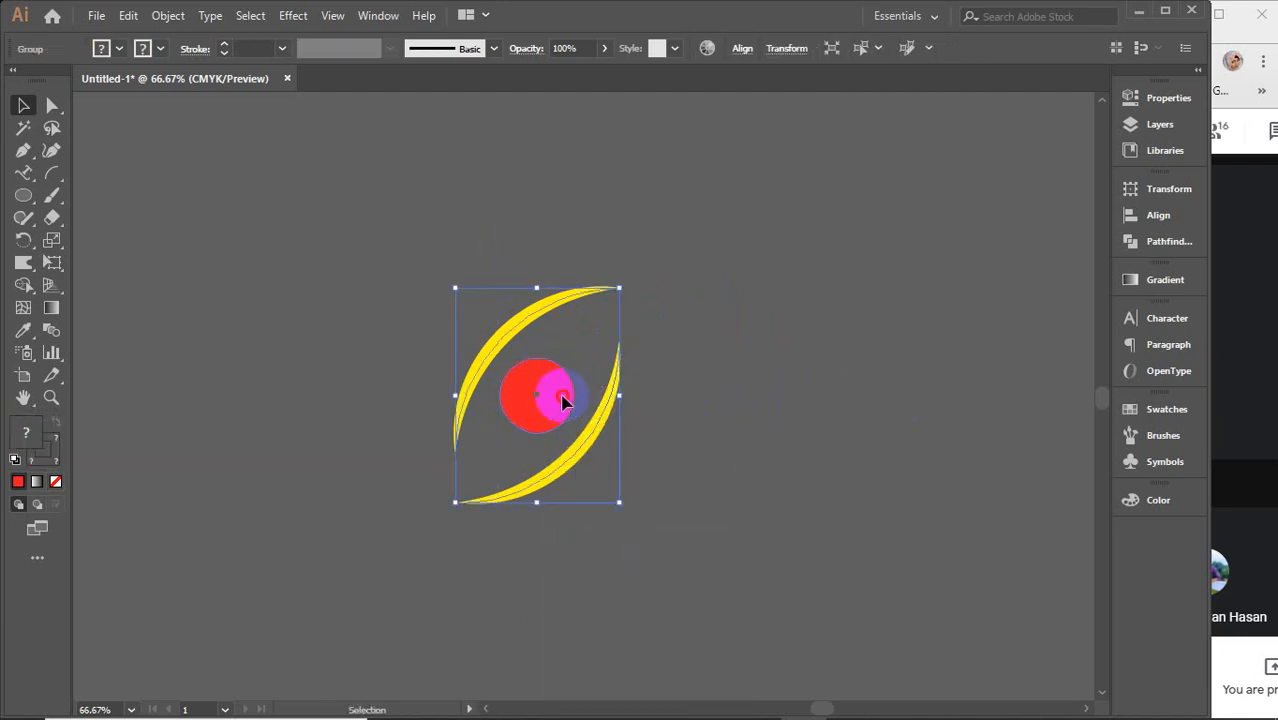
{"action": "left_click_drag", "start_coordinate": [580, 395], "coordinate": [608, 397]}
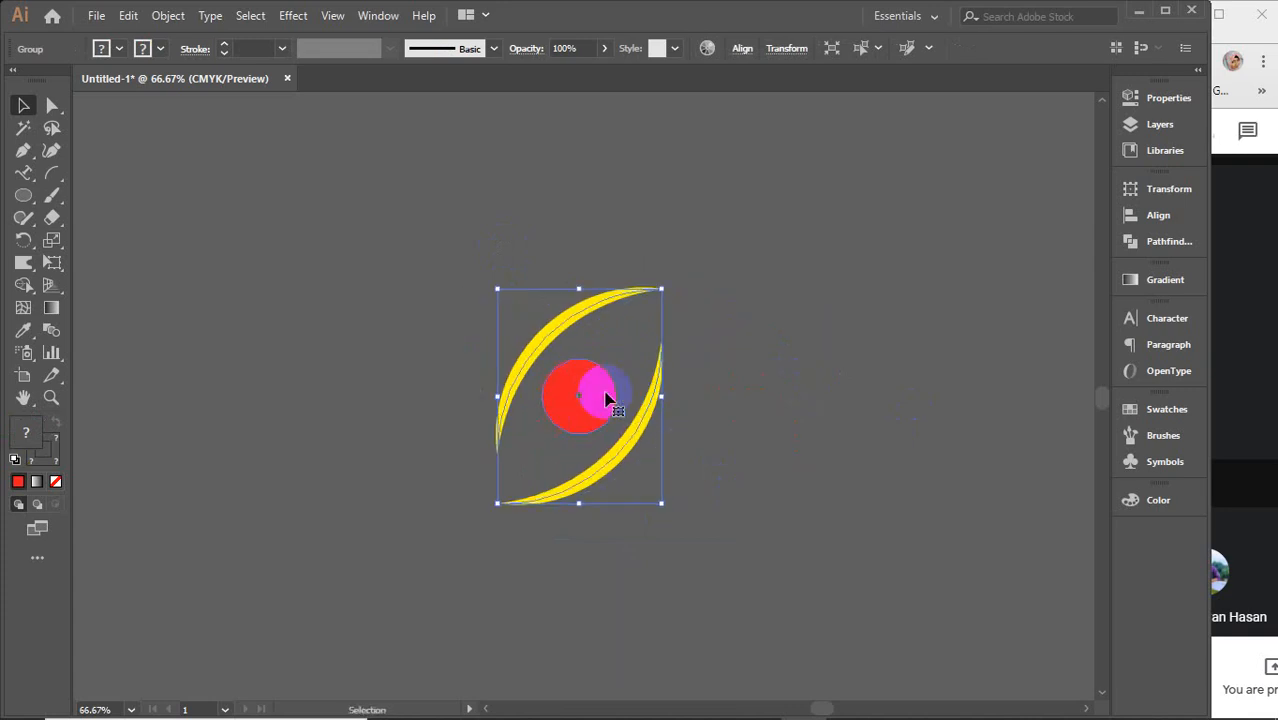
Step: Ungroup the eye and move the pair of yellow arcs up and left, away from the red circle
{"action": "right_click", "coordinate": [605, 394]}
{"action": "left_click", "coordinate": [640, 548]}
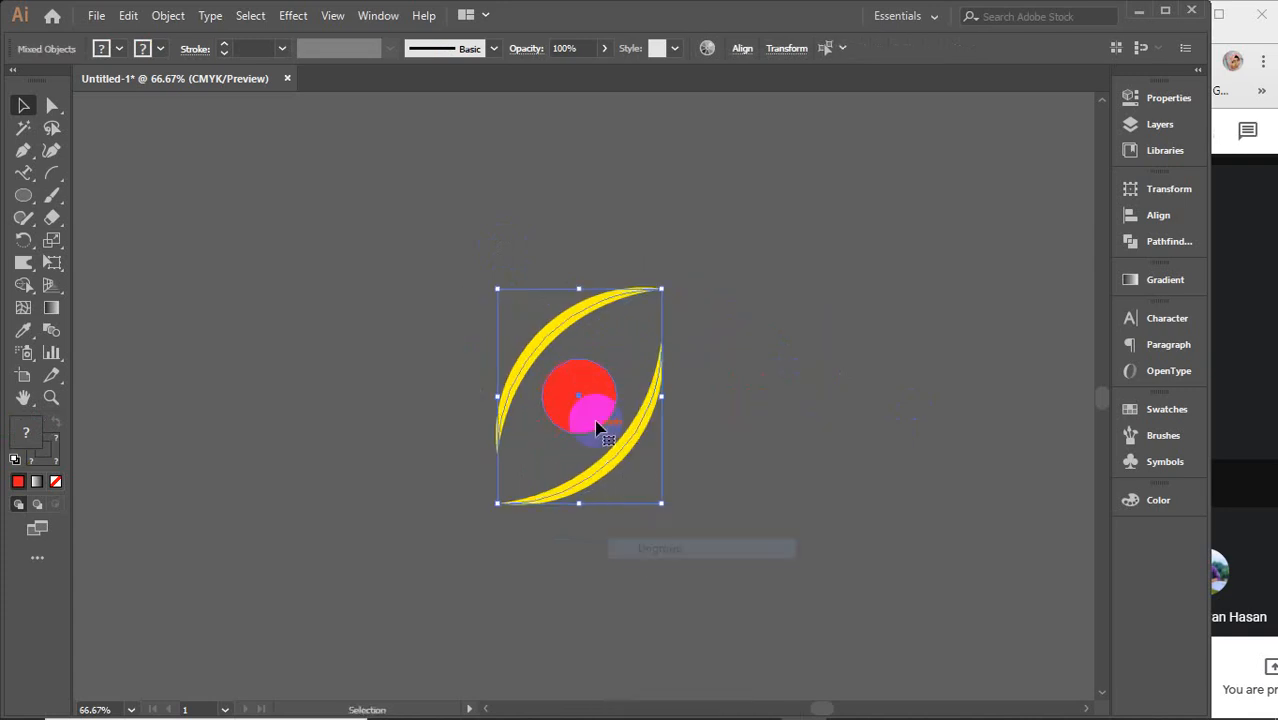
{"action": "right_click", "coordinate": [594, 402]}
{"action": "left_click", "coordinate": [847, 339]}
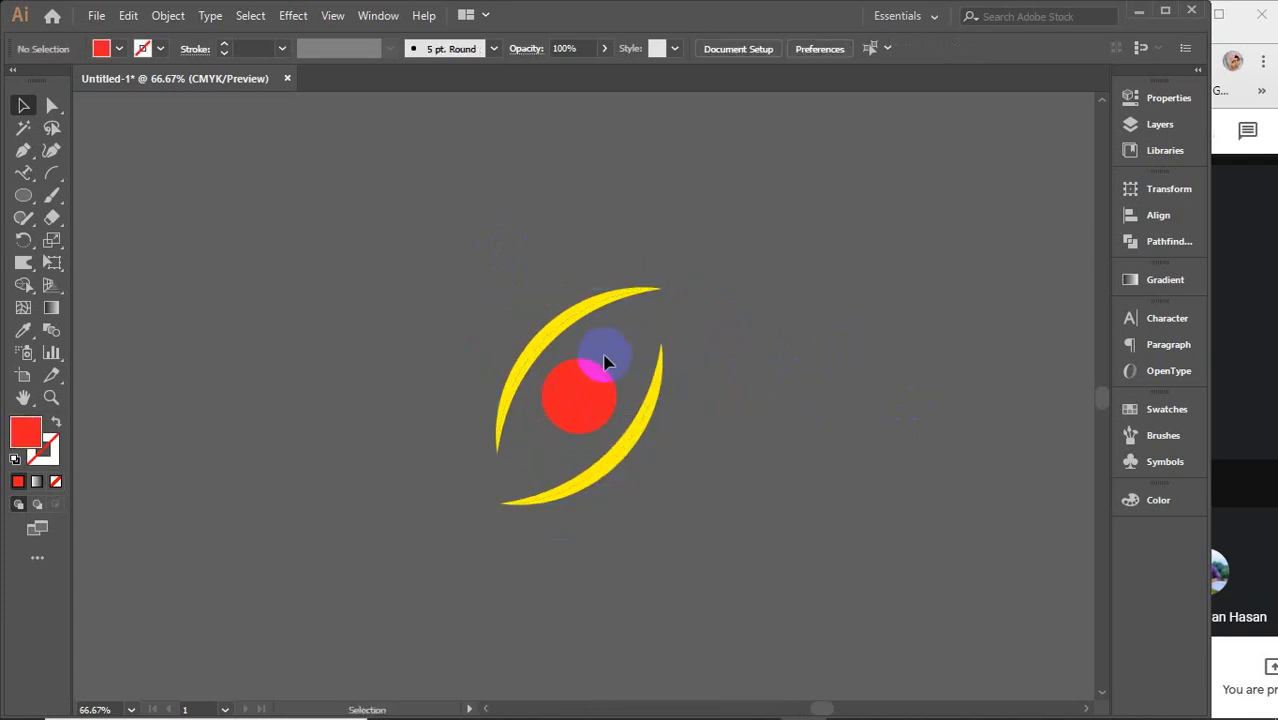
{"action": "left_click_drag", "start_coordinate": [572, 328], "coordinate": [379, 260]}
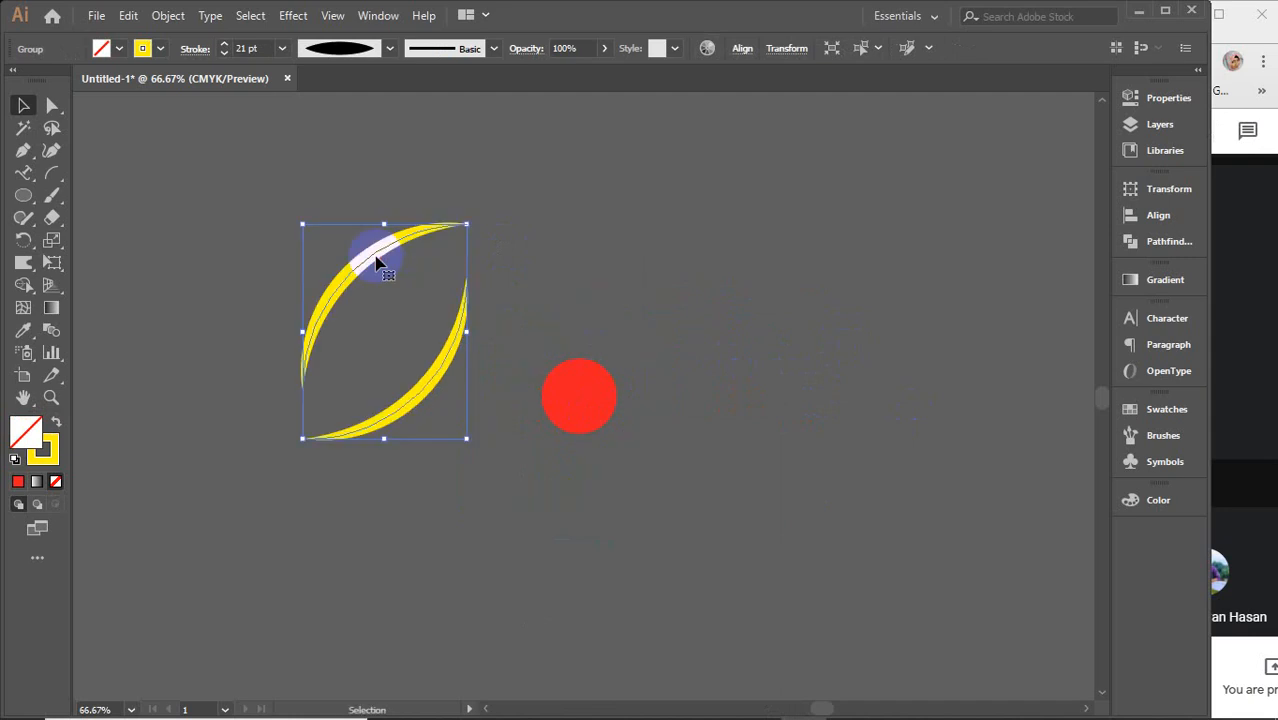
Step: Ungroup the two yellow arcs and move only the lower arc down and to the right
{"action": "right_click", "coordinate": [379, 259]}
{"action": "left_click", "coordinate": [392, 410]}
{"action": "left_click", "coordinate": [613, 277]}
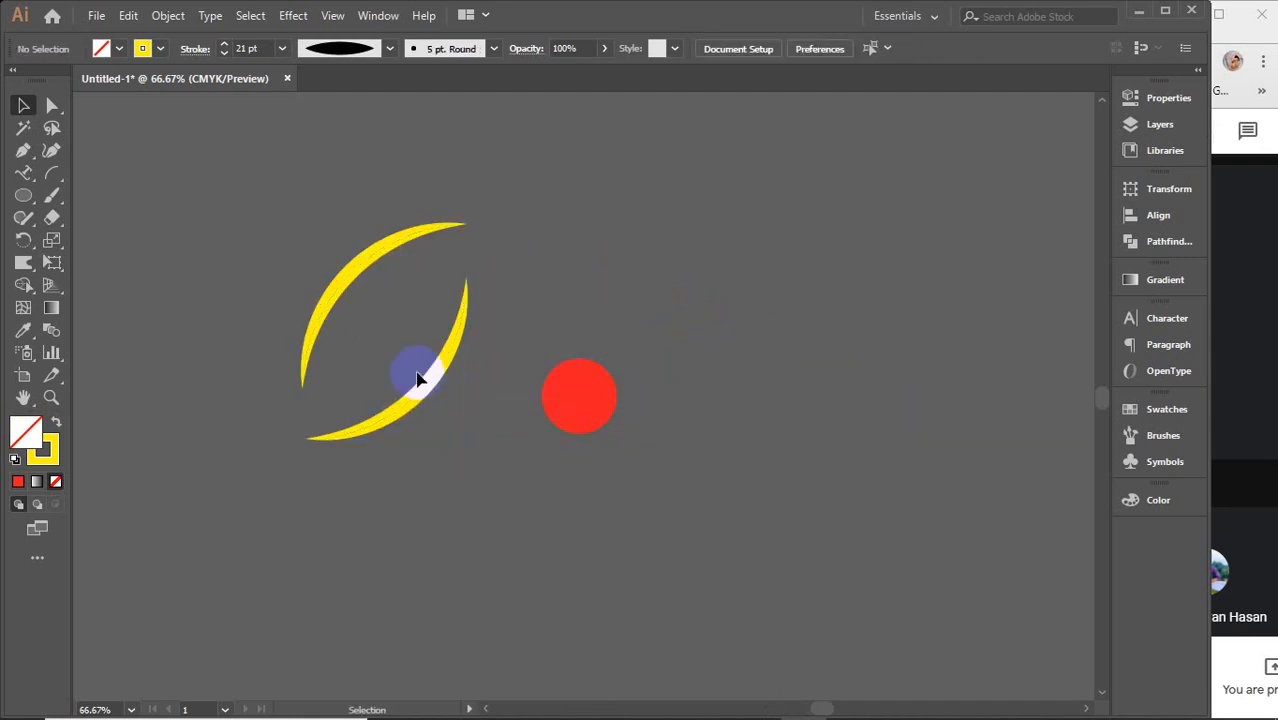
{"action": "left_click_drag", "start_coordinate": [437, 392], "coordinate": [490, 455]}
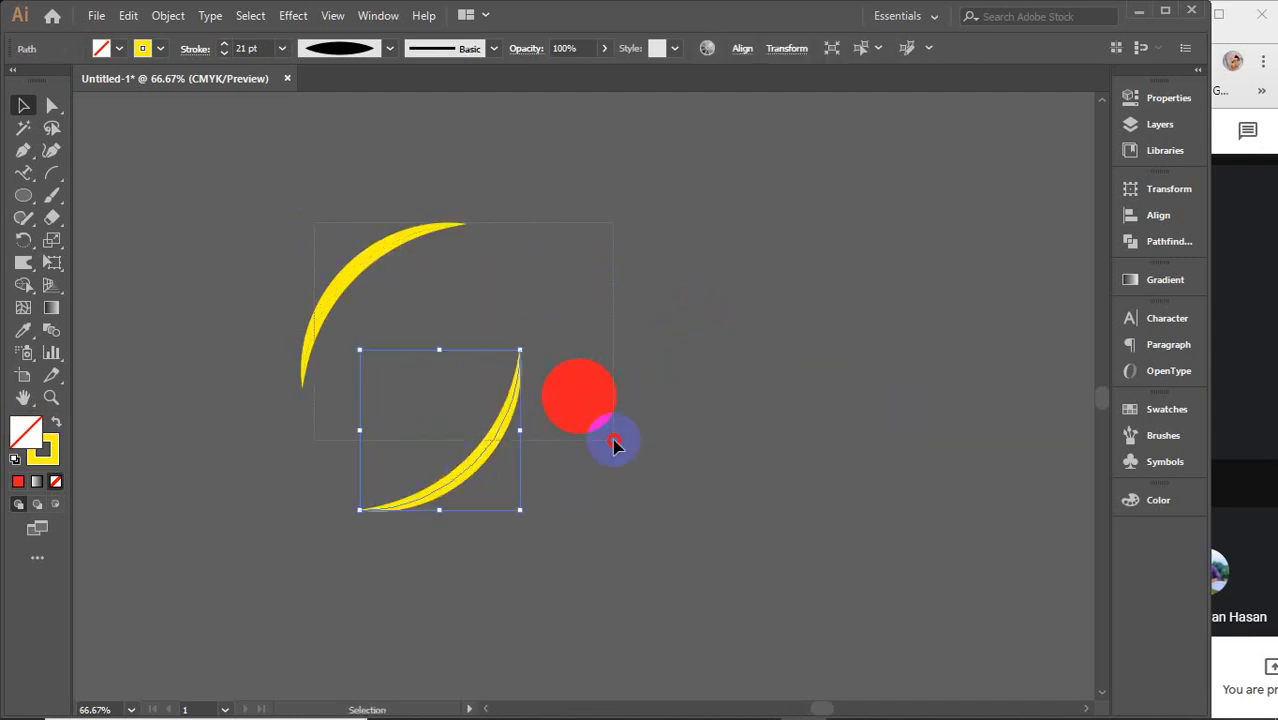
Step: Select all the artwork in the document and delete it
{"action": "key", "text": "ctrl+a"}
{"action": "key", "text": "Delete"}
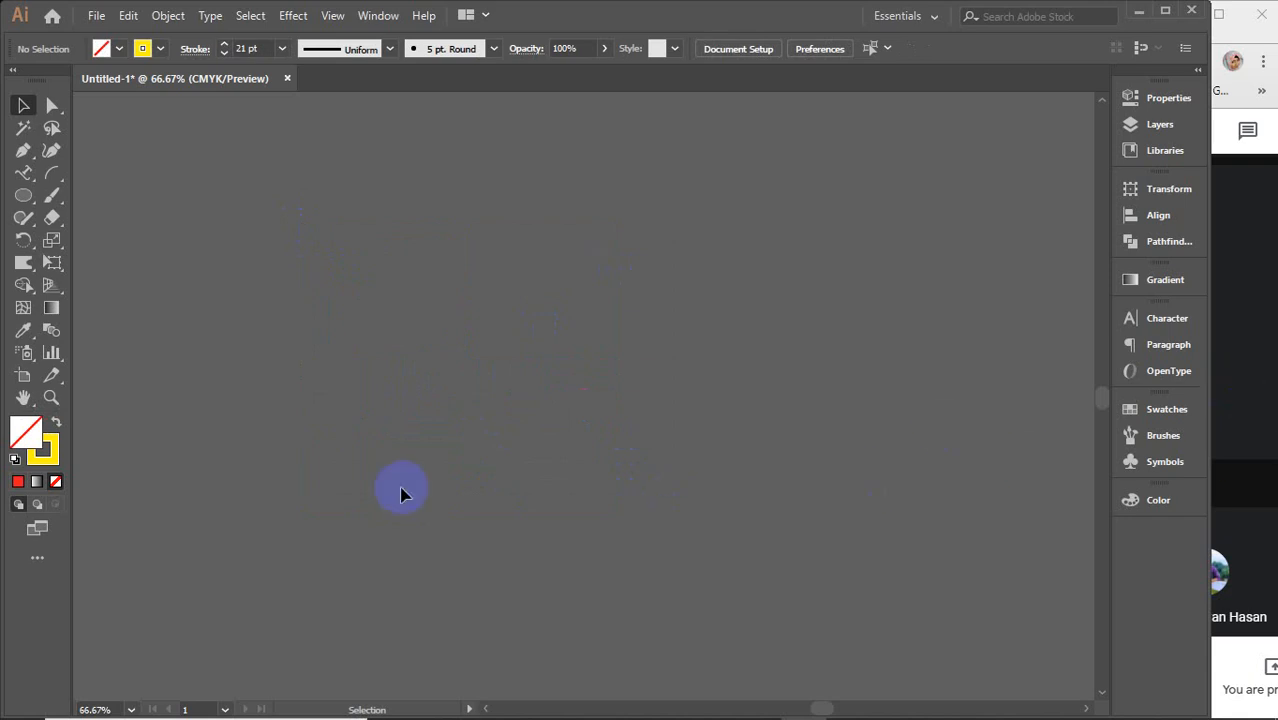
Step: Draw three yellow 21 pt spirals with the Spiral tool, varying their sizes and rotations across the canvas
{"action": "left_click", "coordinate": [50, 176]}
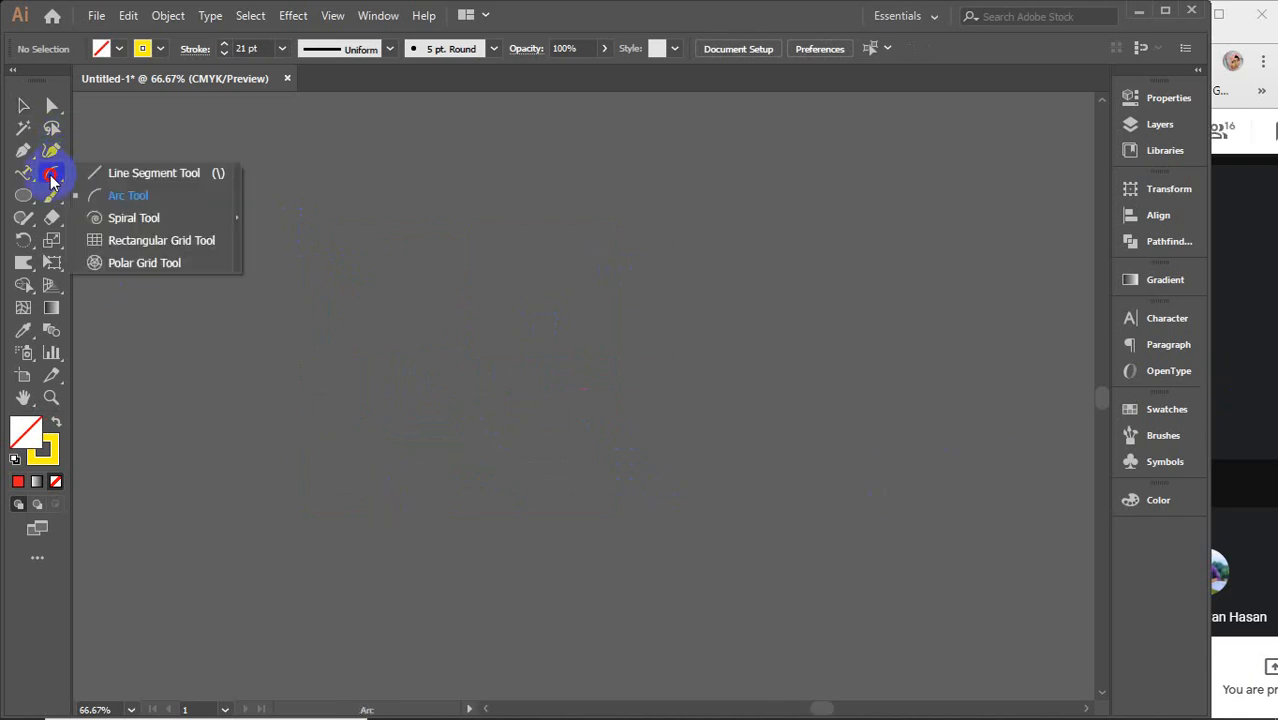
{"action": "left_click", "coordinate": [135, 217]}
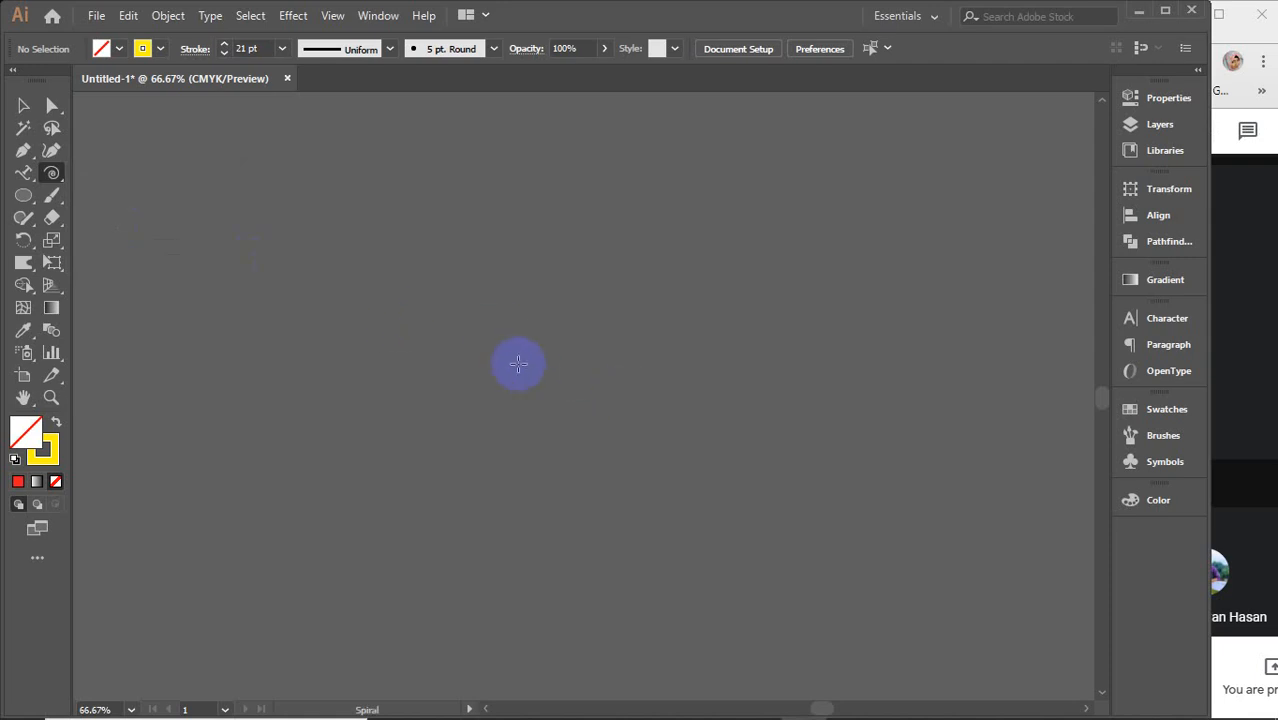
{"action": "left_click_drag", "start_coordinate": [513, 357], "coordinate": [595, 435]}
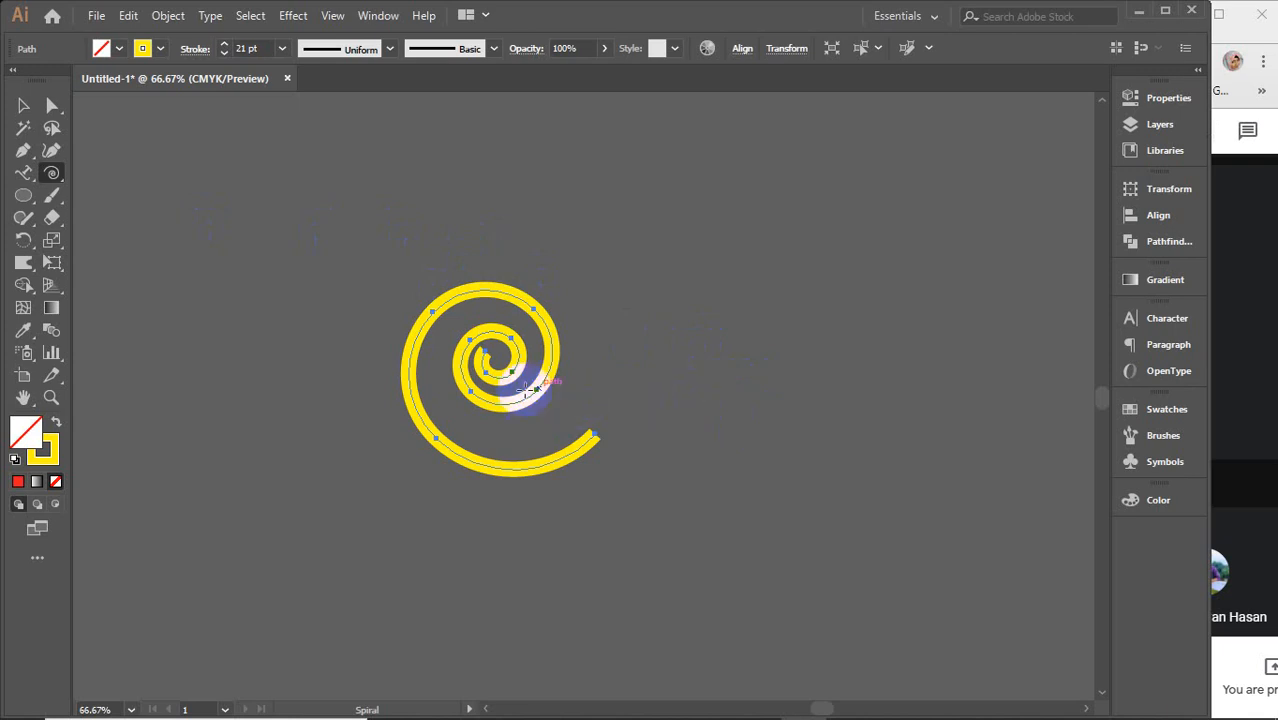
{"action": "left_click_drag", "start_coordinate": [784, 323], "coordinate": [741, 229]}
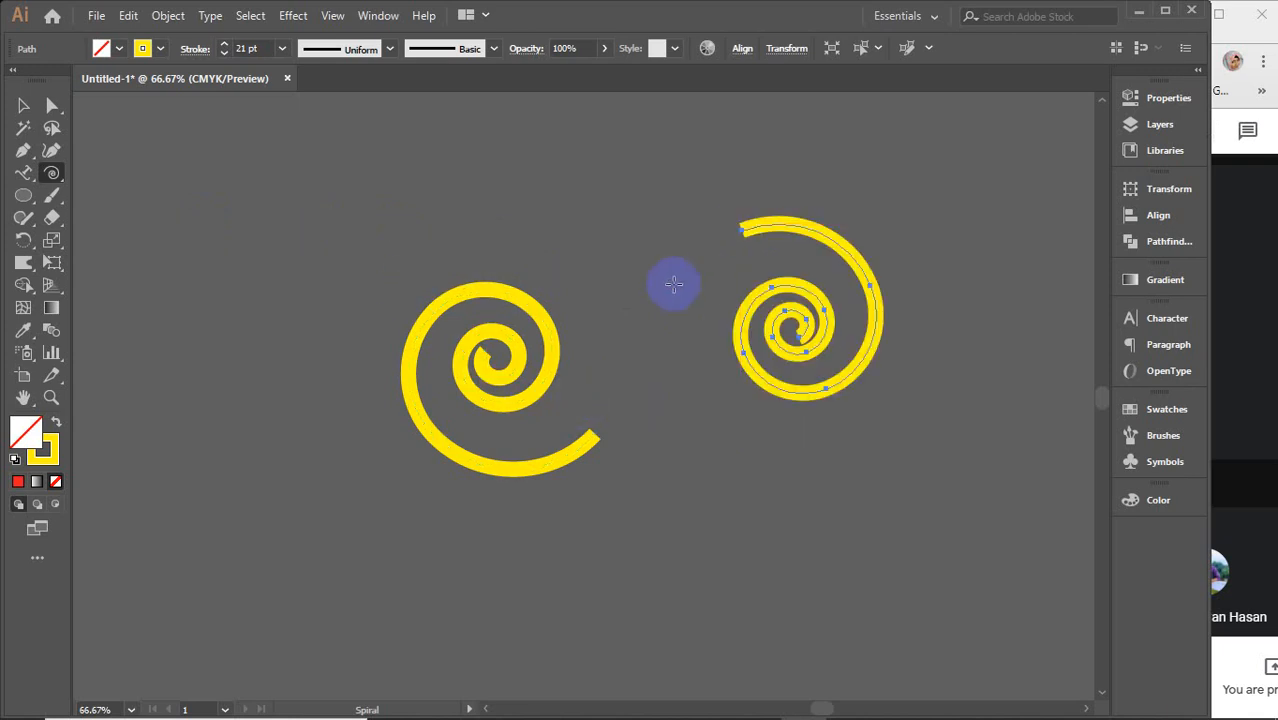
{"action": "left_click_drag", "start_coordinate": [565, 176], "coordinate": [650, 271]}
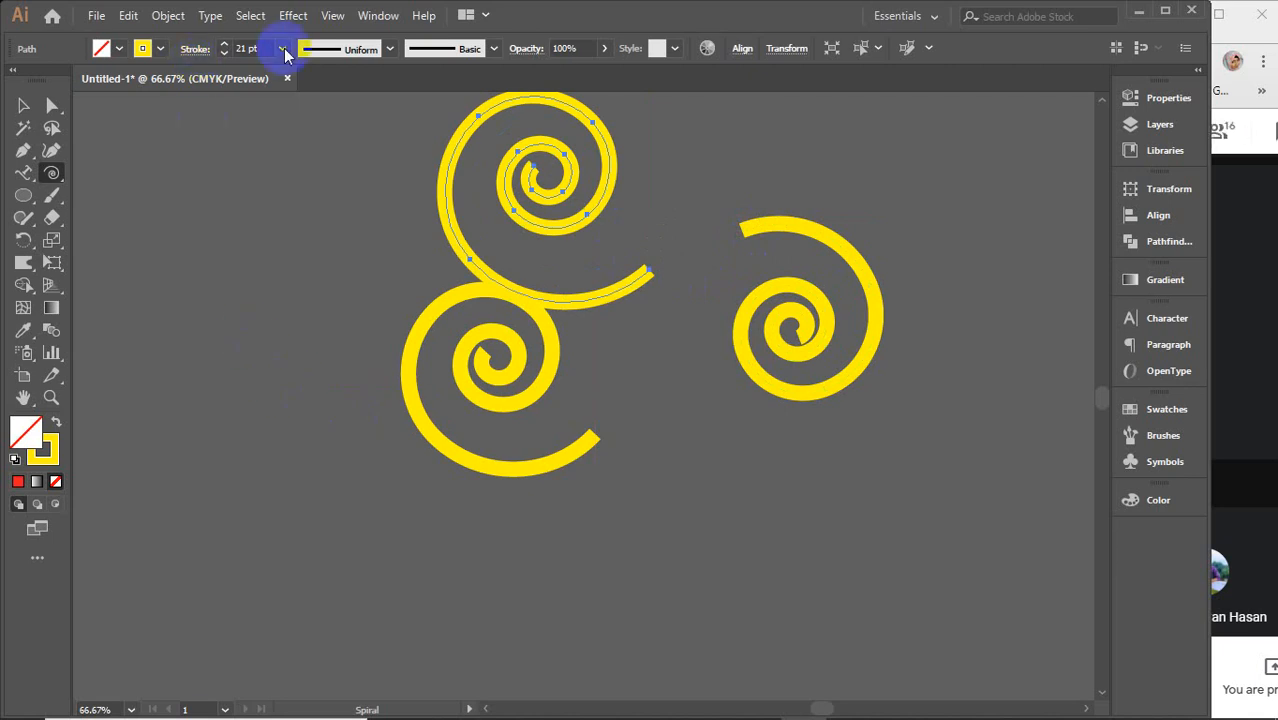
Step: Set the uppermost spiral's stroke weight to 3 pt and draw two more thin spirals, a large one and a small one
{"action": "left_click", "coordinate": [253, 46]}
{"action": "scroll", "coordinate": [253, 47], "scroll_direction": "down", "scroll_amount": 19}
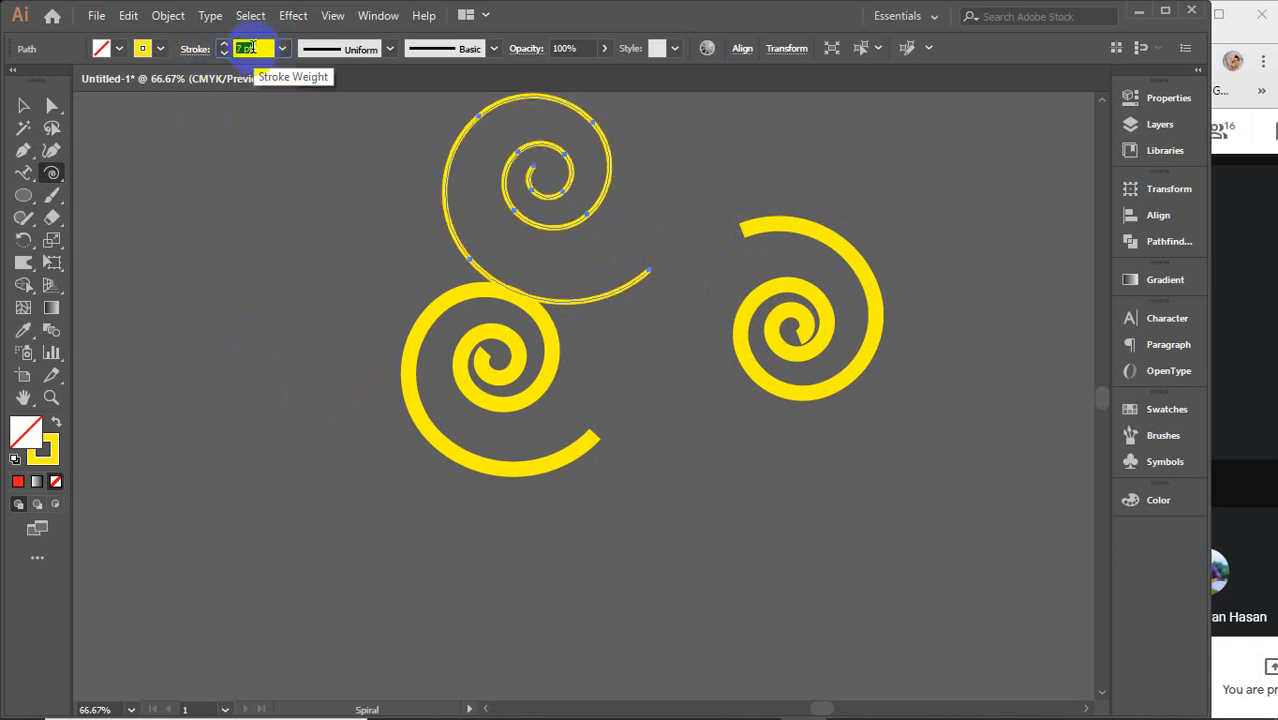
{"action": "left_click_drag", "start_coordinate": [218, 425], "coordinate": [310, 308]}
{"action": "left_click_drag", "start_coordinate": [752, 575], "coordinate": [763, 505]}
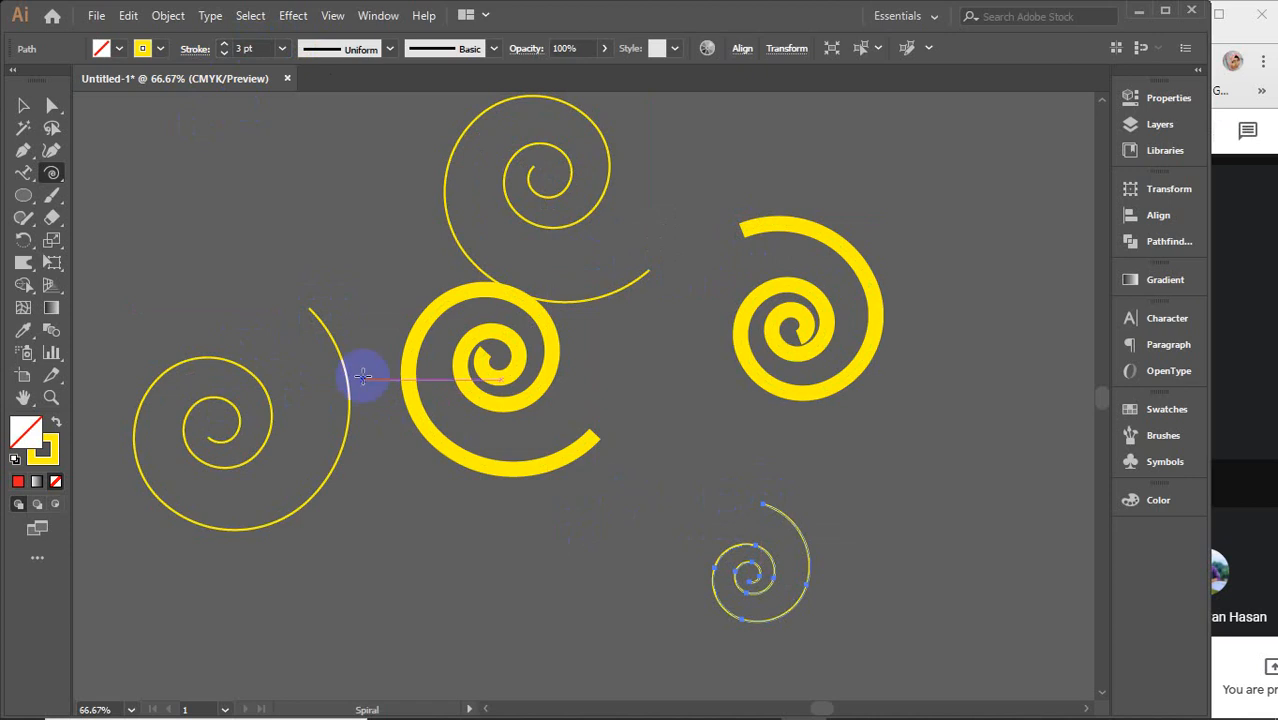
Step: Review the Spiral tool's radius, decay, segments and style options without creating a spiral
{"action": "left_click", "coordinate": [972, 261]}
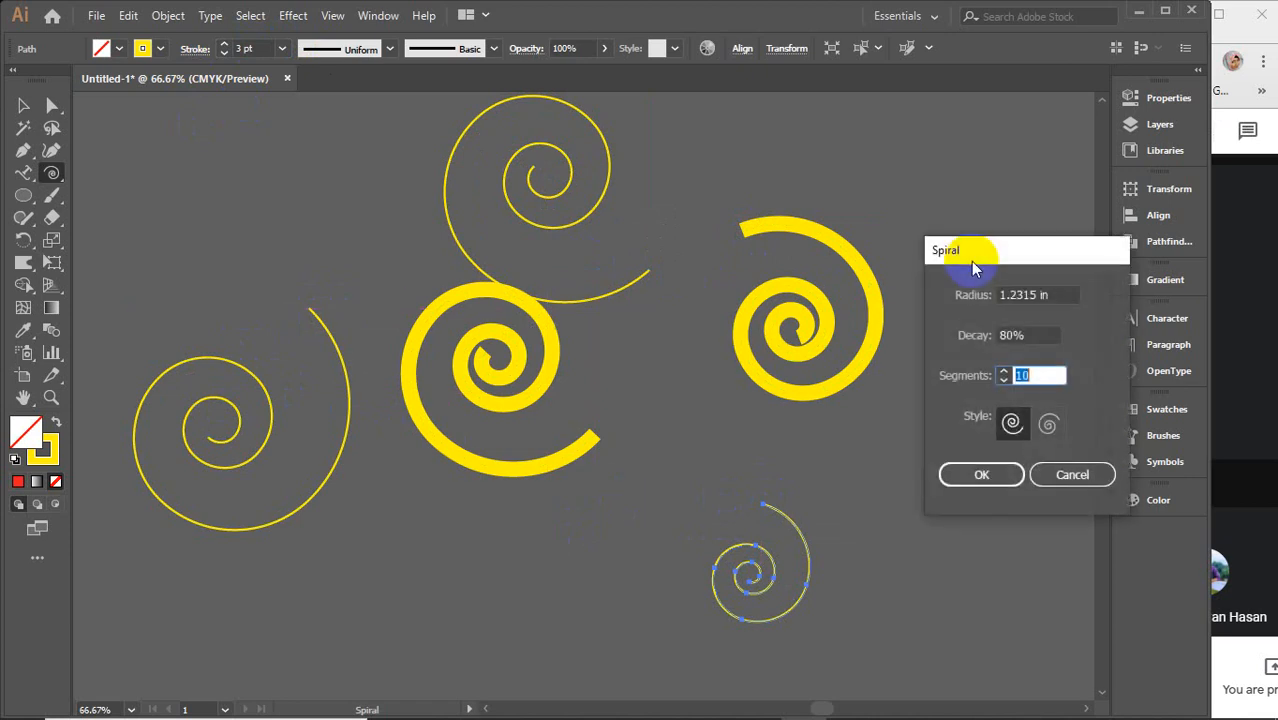
{"action": "left_click_drag", "start_coordinate": [990, 249], "coordinate": [972, 228]}
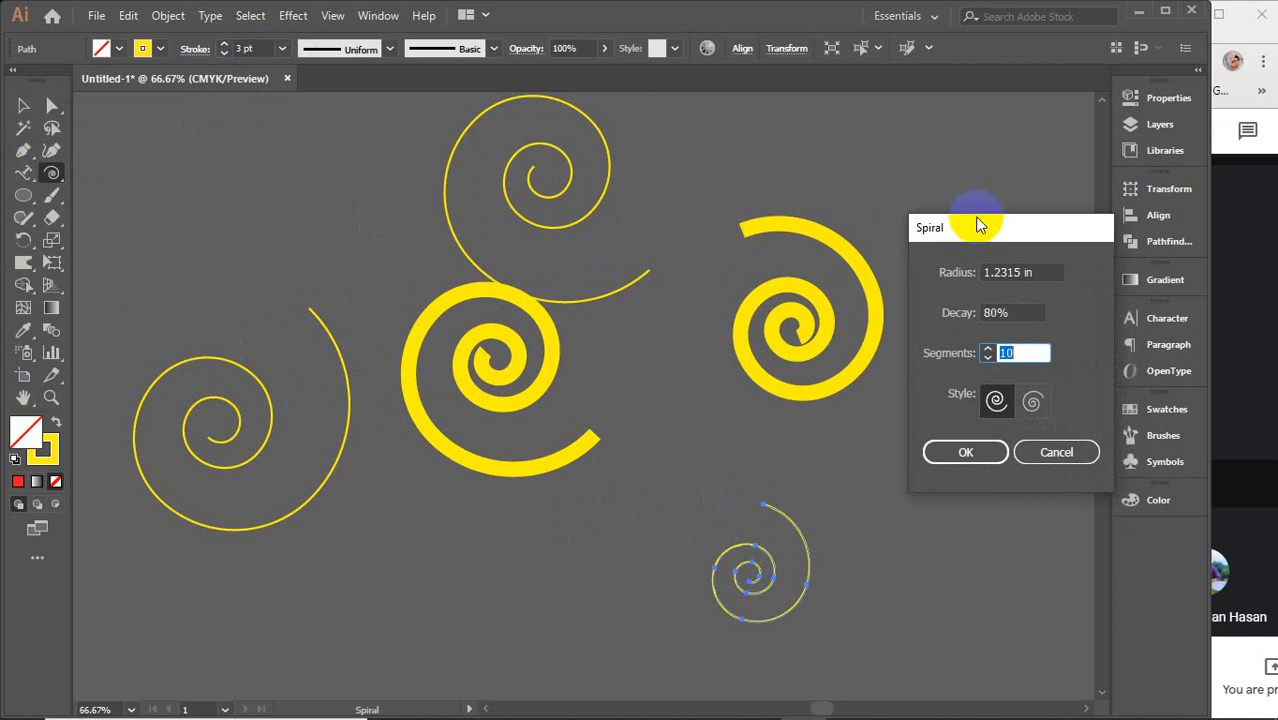
{"action": "left_click_drag", "start_coordinate": [979, 227], "coordinate": [969, 203]}
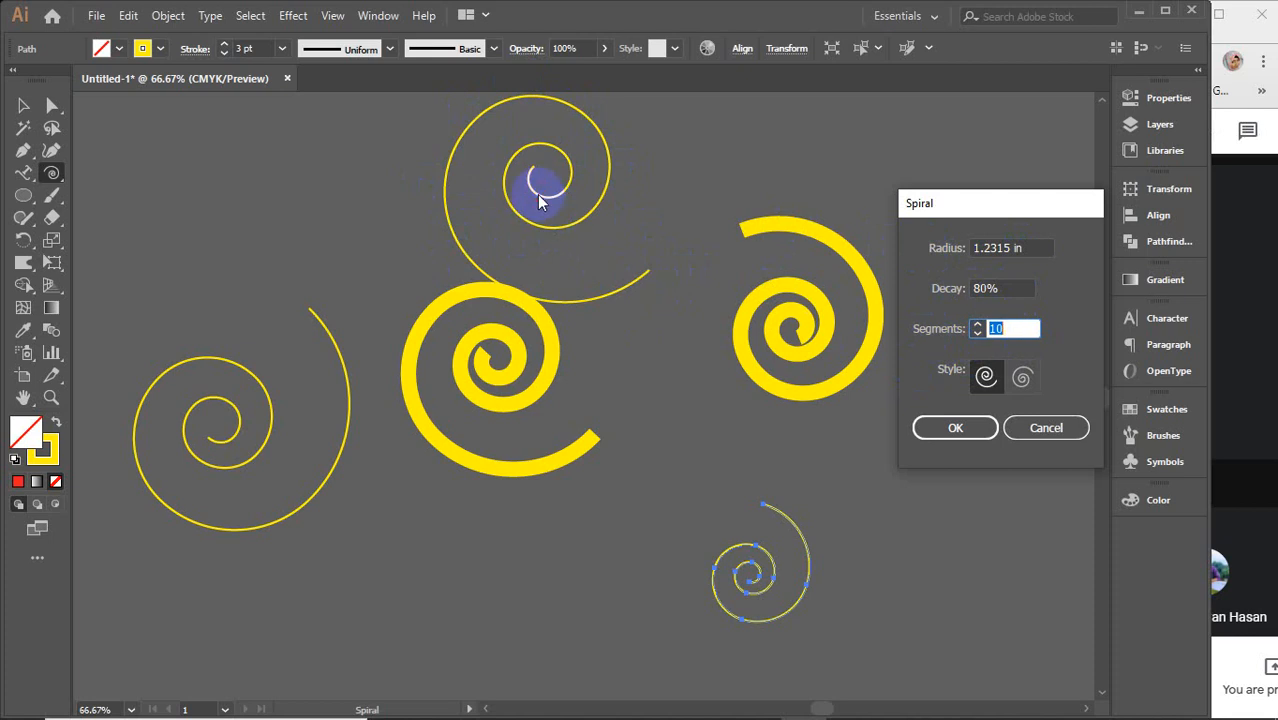
{"action": "left_click", "coordinate": [1010, 428]}
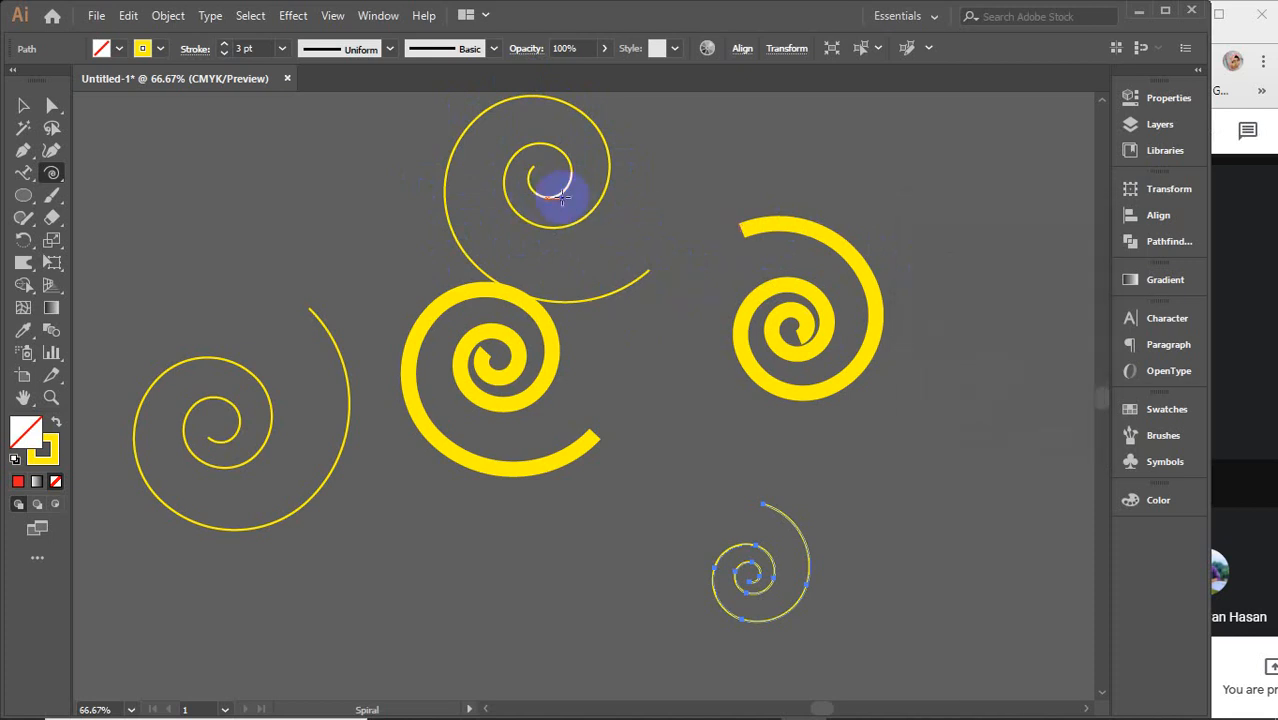
Step: Examine the anchor points and the segments between them on the small thin spiral at 200% zoom
{"action": "left_click", "coordinate": [22, 106]}
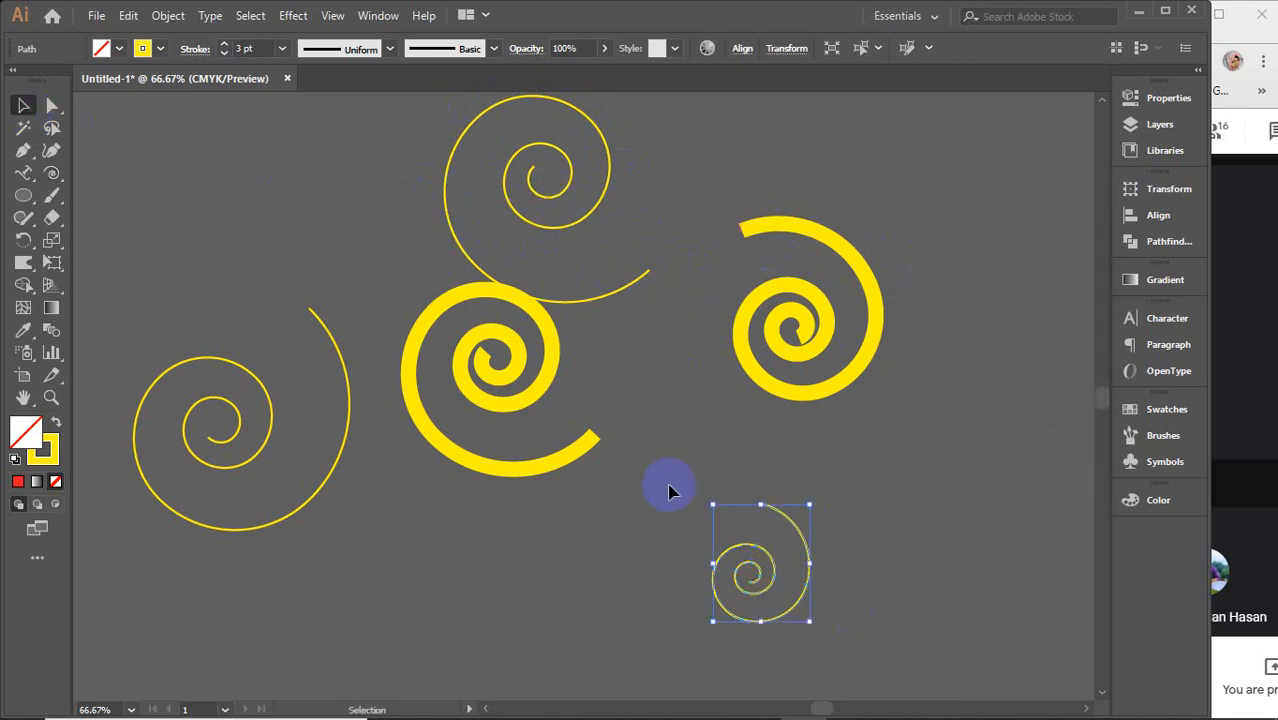
{"action": "scroll", "coordinate": [761, 566], "scroll_direction": "up", "scroll_amount": 4}
{"action": "left_click_drag", "start_coordinate": [818, 597], "coordinate": [655, 422]}
{"action": "scroll", "coordinate": [672, 440], "scroll_direction": "down", "scroll_amount": 1}
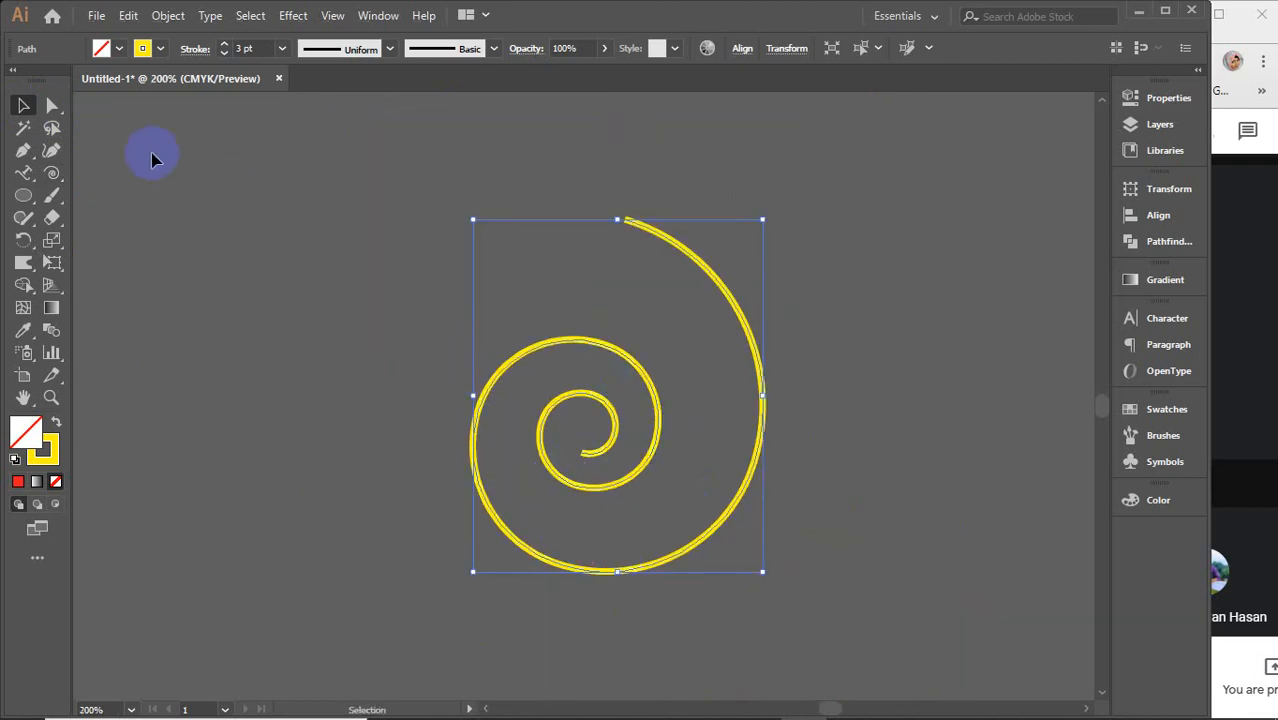
{"action": "left_click", "coordinate": [52, 105]}
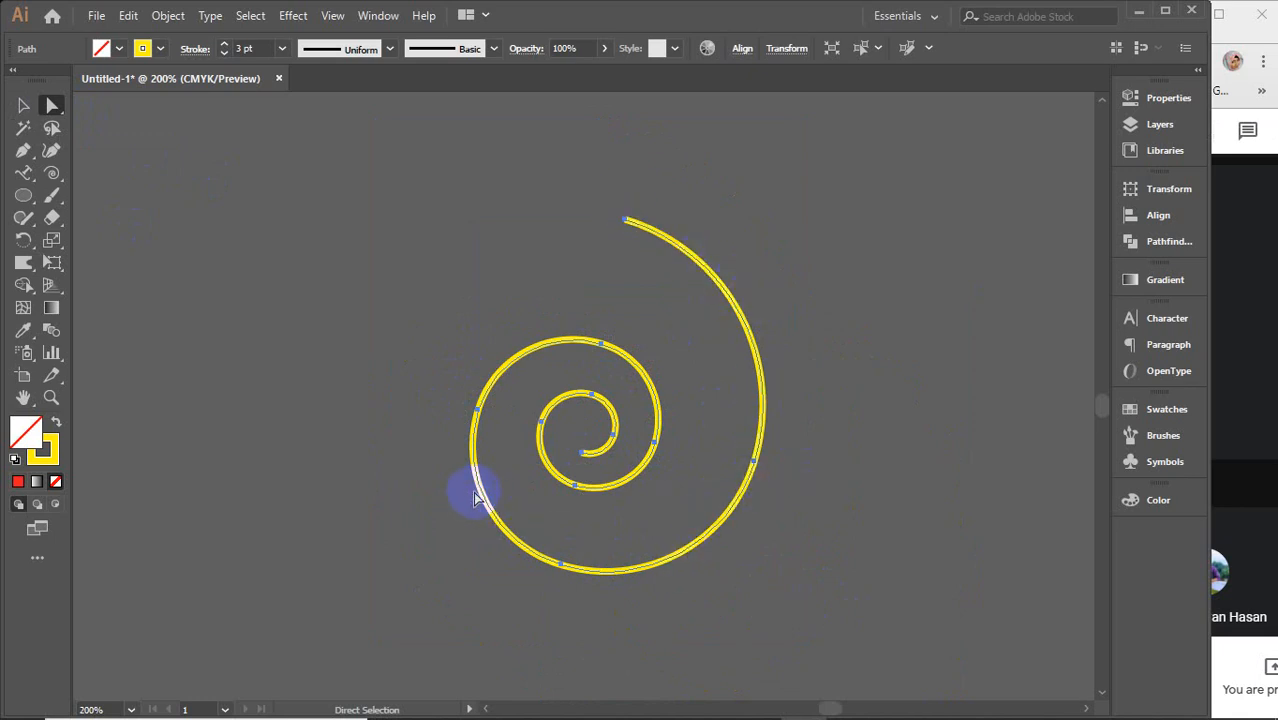
{"action": "left_click_drag", "start_coordinate": [52, 173], "coordinate": [124, 201]}
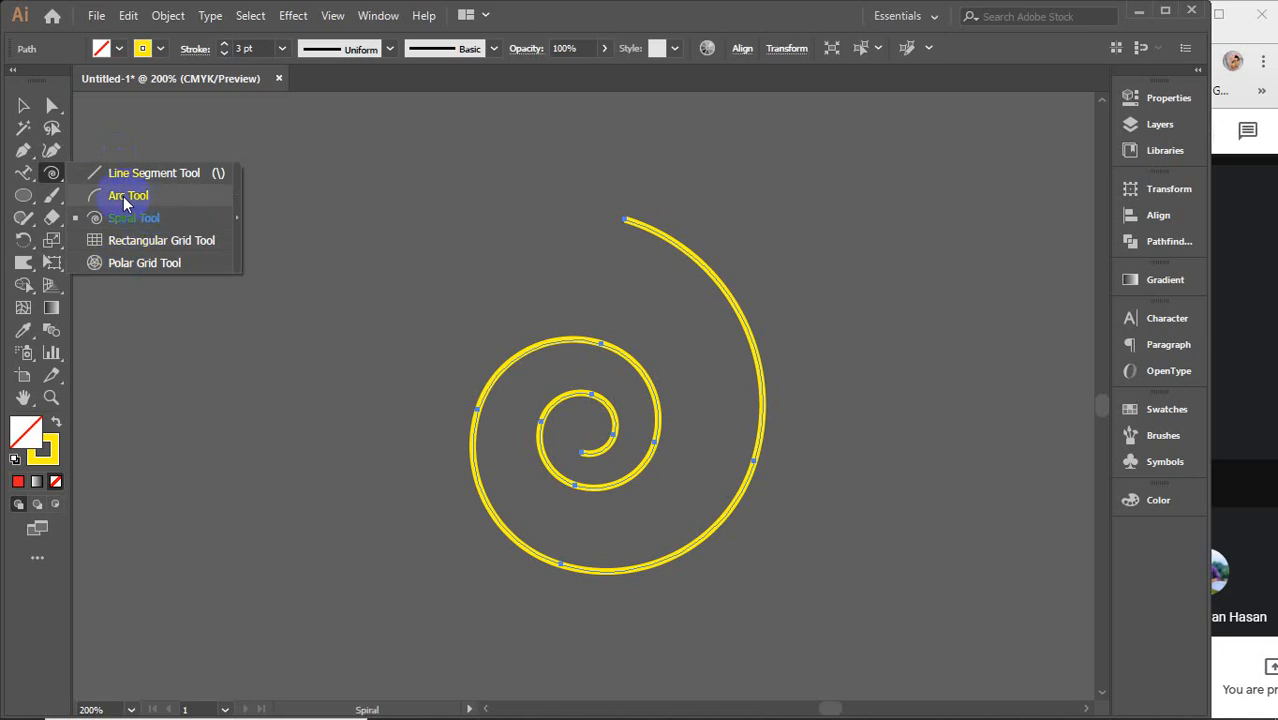
{"action": "left_click", "coordinate": [23, 106]}
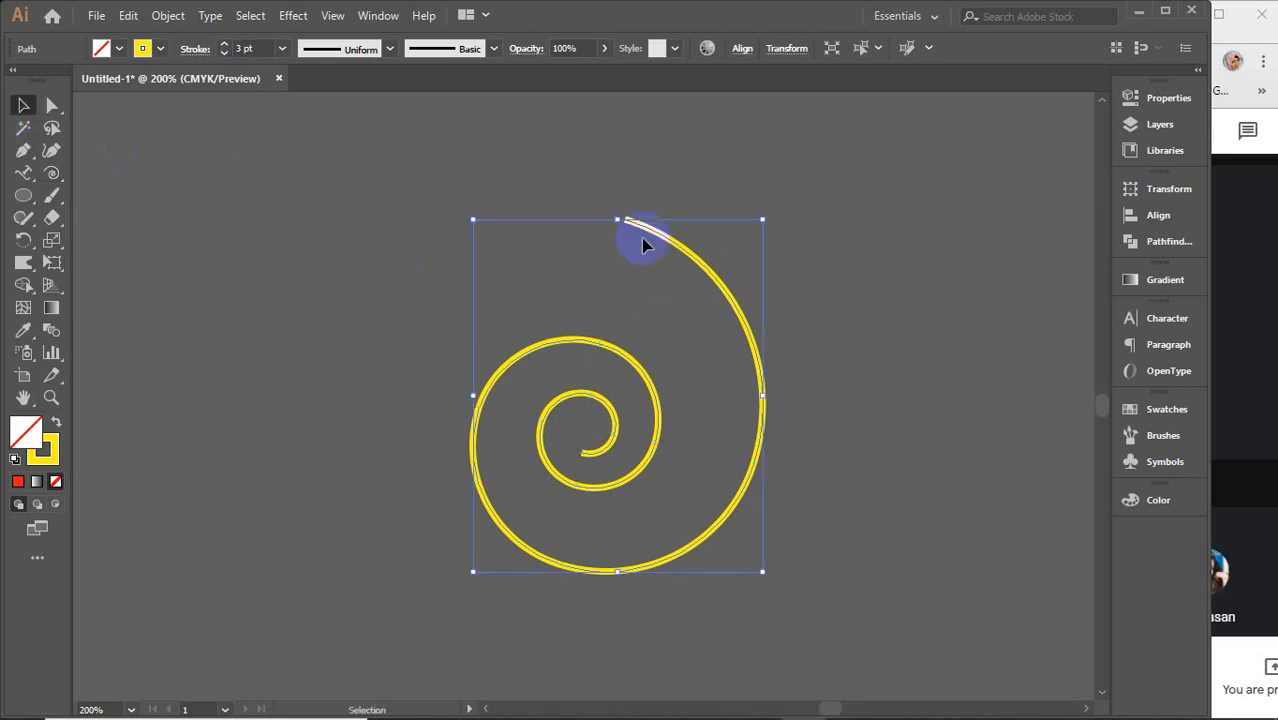
{"action": "left_click", "coordinate": [52, 106]}
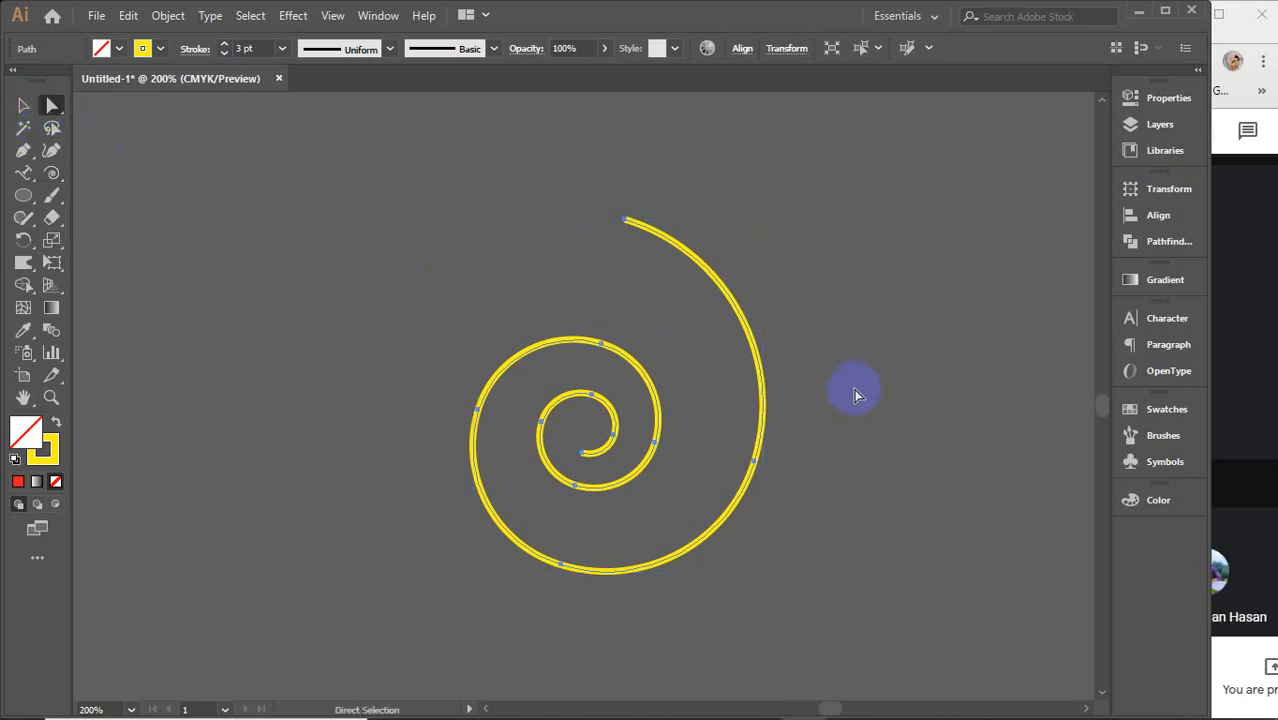
{"action": "left_click_drag", "start_coordinate": [625, 218], "coordinate": [627, 222]}
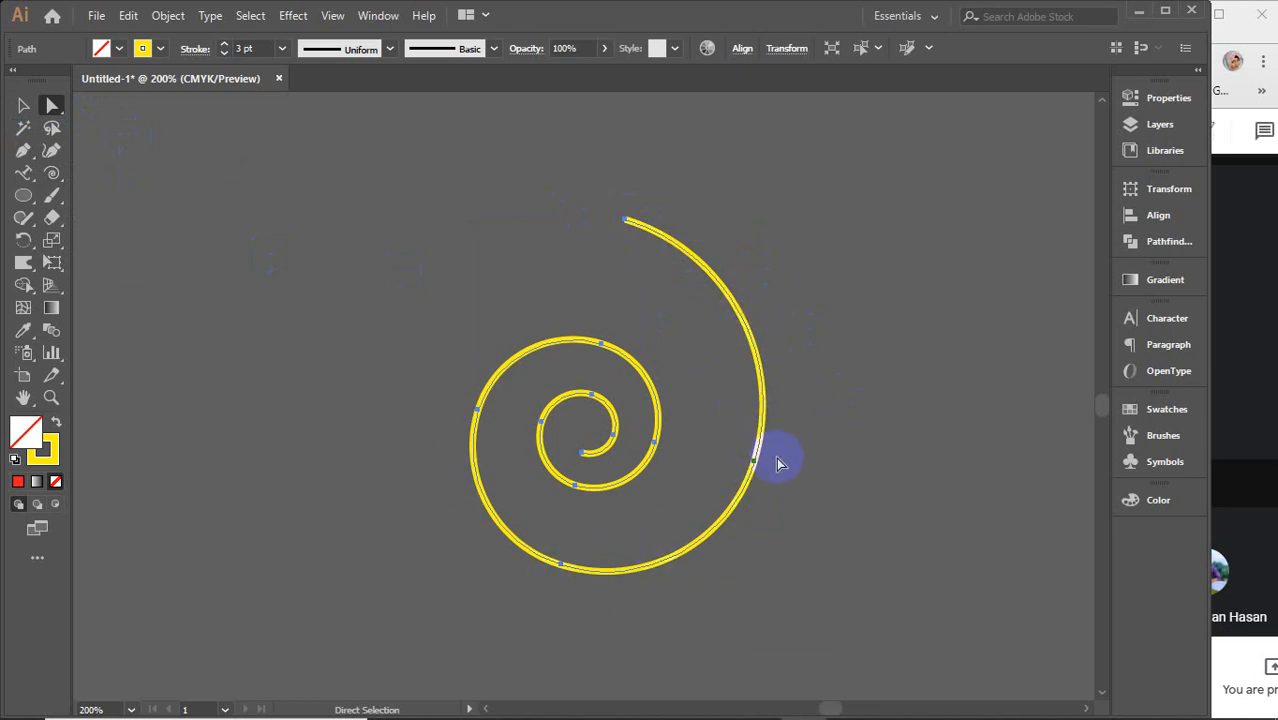
Step: Create a spiral with 5 segments and 100% decay beside the existing thin spiral
{"action": "left_click", "coordinate": [52, 173]}
{"action": "left_click", "coordinate": [989, 300]}
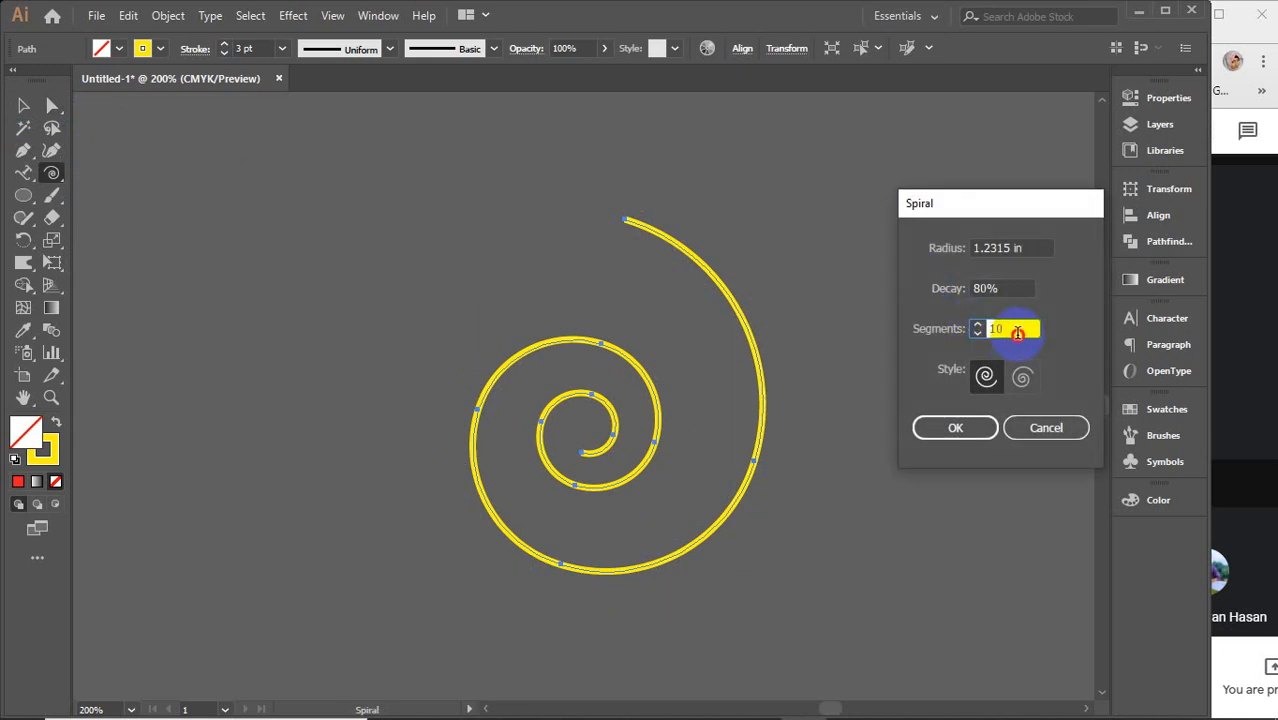
{"action": "left_click_drag", "start_coordinate": [1017, 332], "coordinate": [990, 333]}
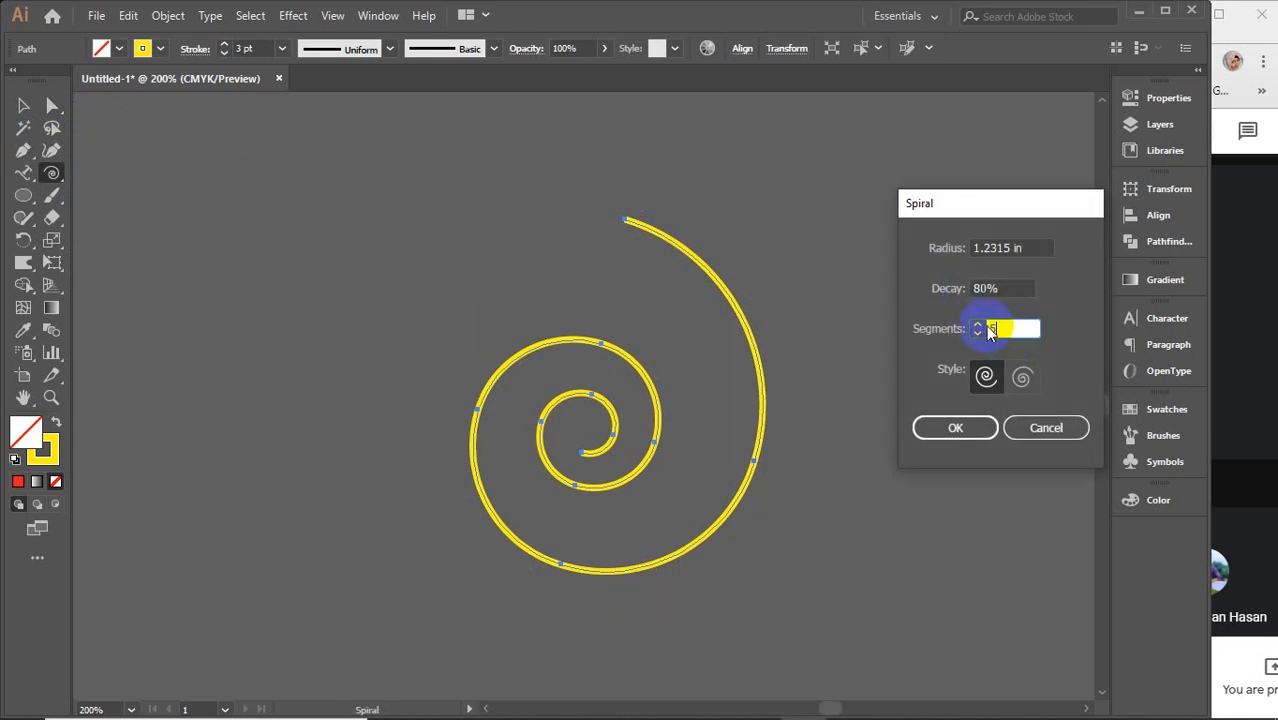
{"action": "left_click_drag", "start_coordinate": [1014, 289], "coordinate": [970, 294]}
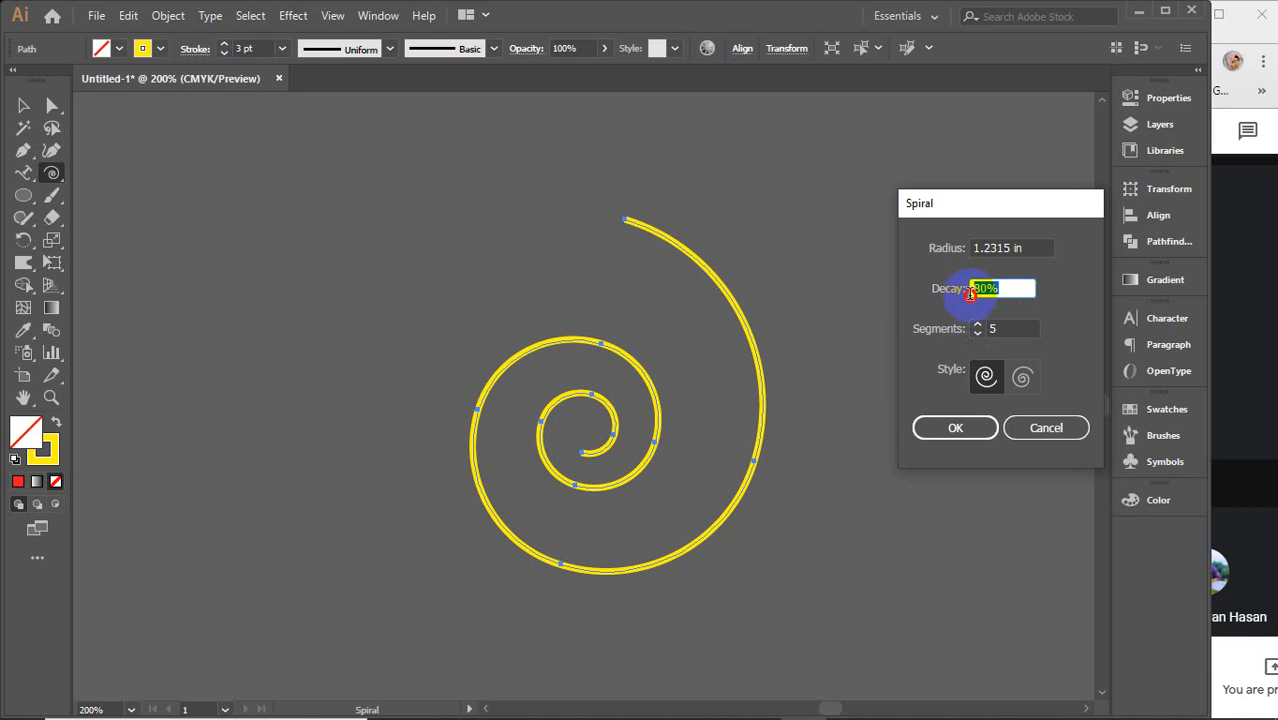
{"action": "type", "text": "100"}
{"action": "left_click", "coordinate": [926, 427]}
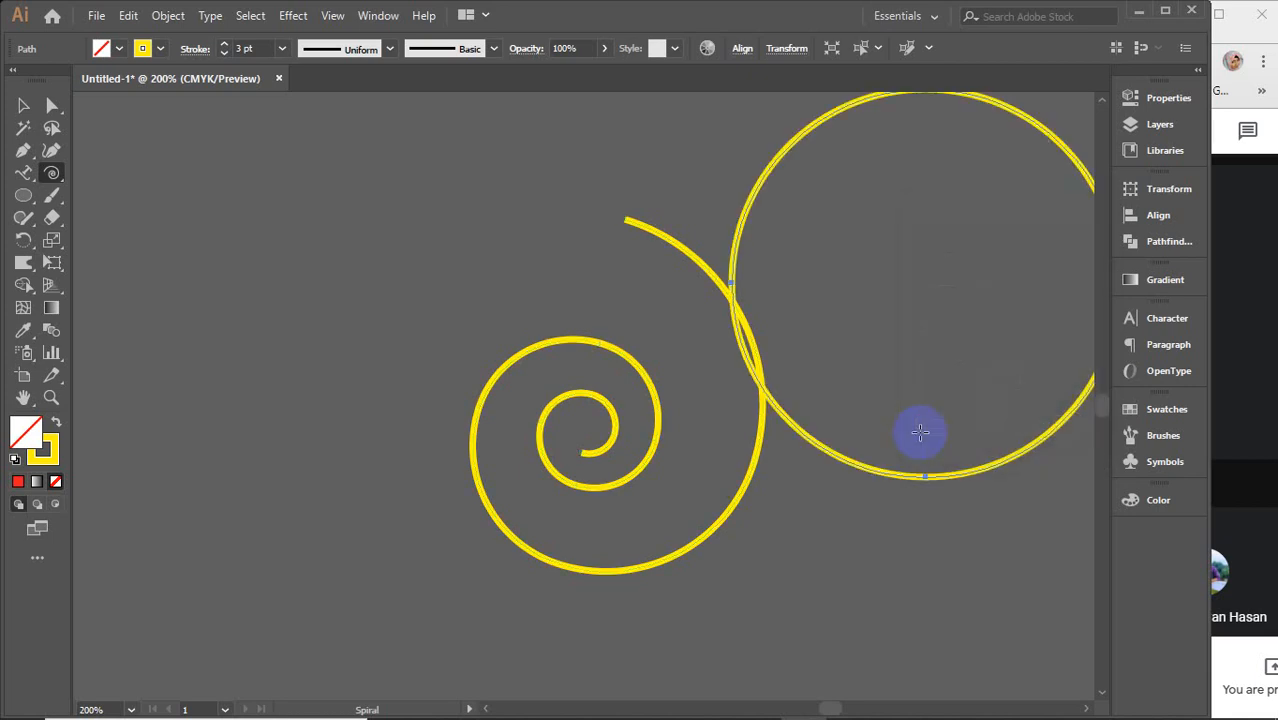
Step: Set the new circular spiral's corner radius to 1.25 in with its live corner widgets
{"action": "key", "text": "v"}
{"action": "key", "text": "space"}
{"action": "left_click_drag", "start_coordinate": [848, 523], "coordinate": [566, 581]}
{"action": "left_click_drag", "start_coordinate": [762, 491], "coordinate": [898, 513]}
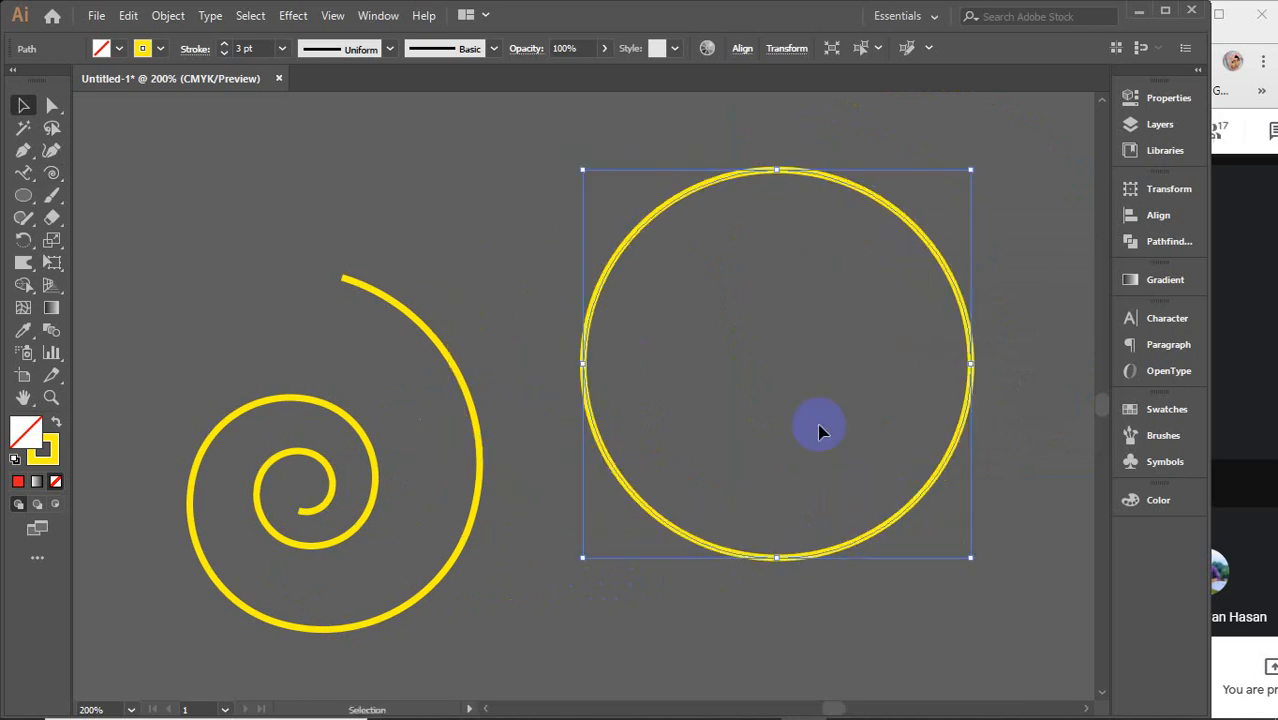
{"action": "left_click", "coordinate": [52, 105]}
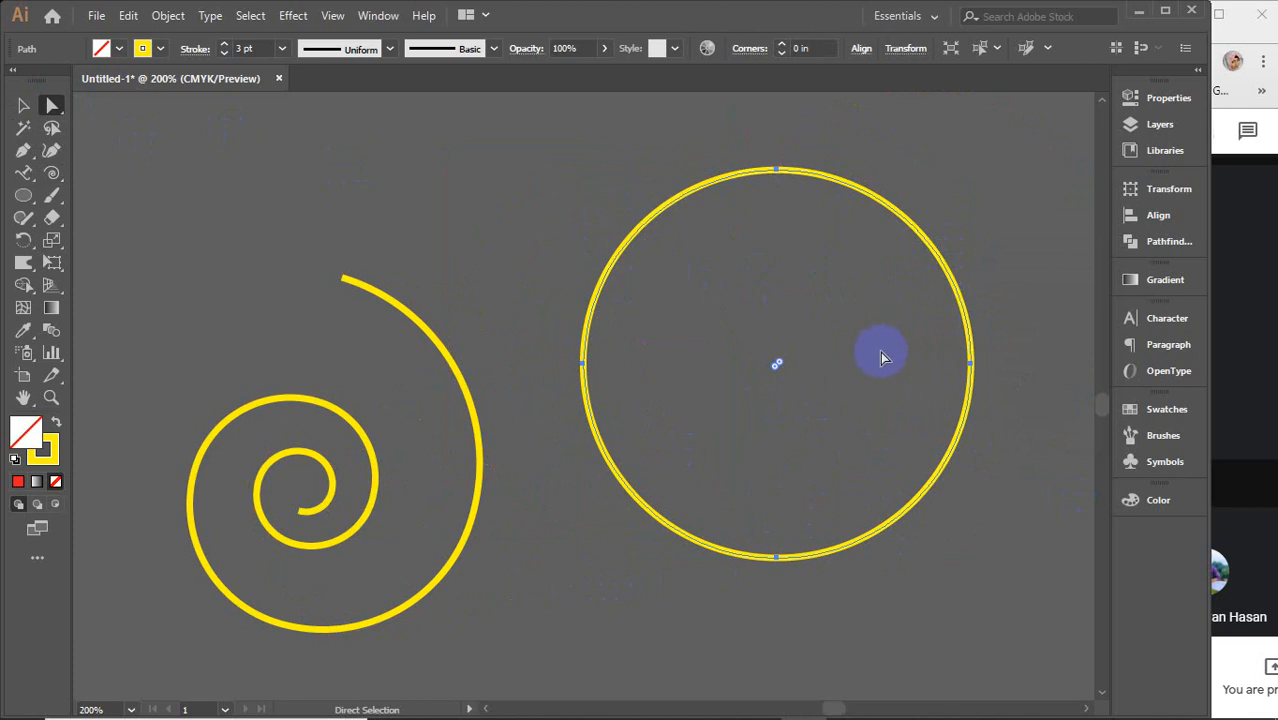
{"action": "left_click", "coordinate": [781, 367]}
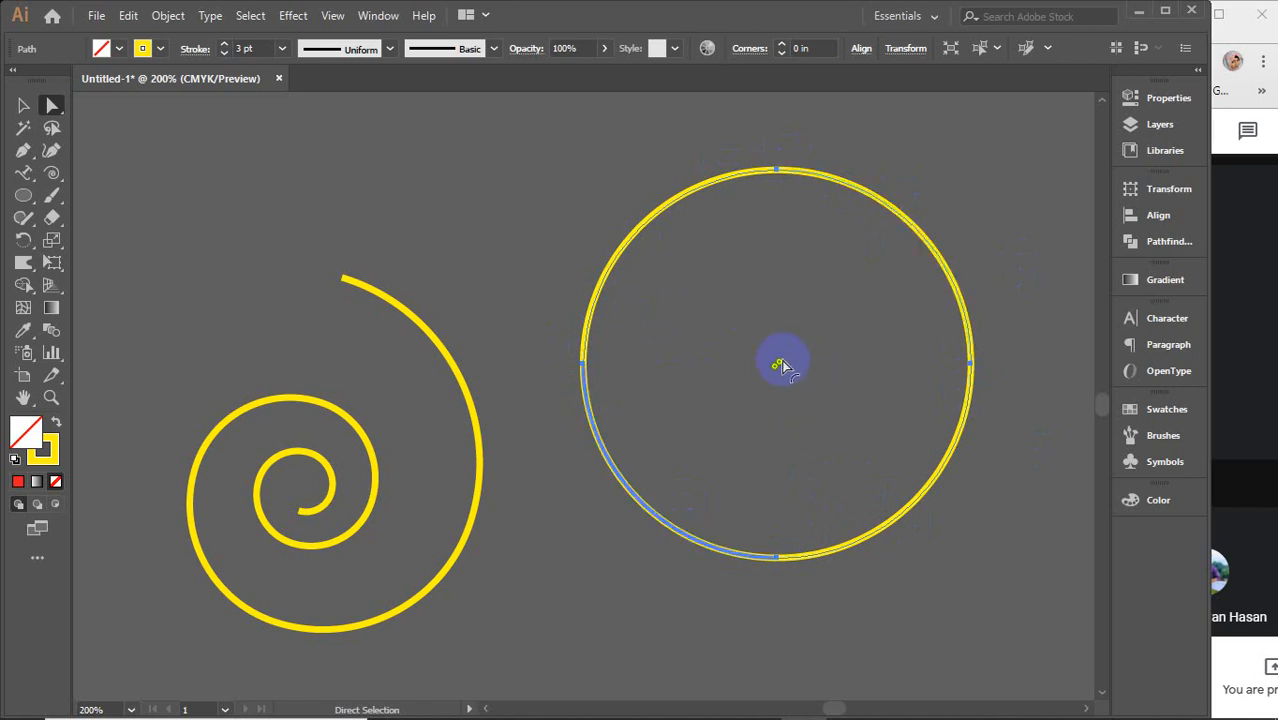
{"action": "left_click_drag", "start_coordinate": [776, 372], "coordinate": [819, 419]}
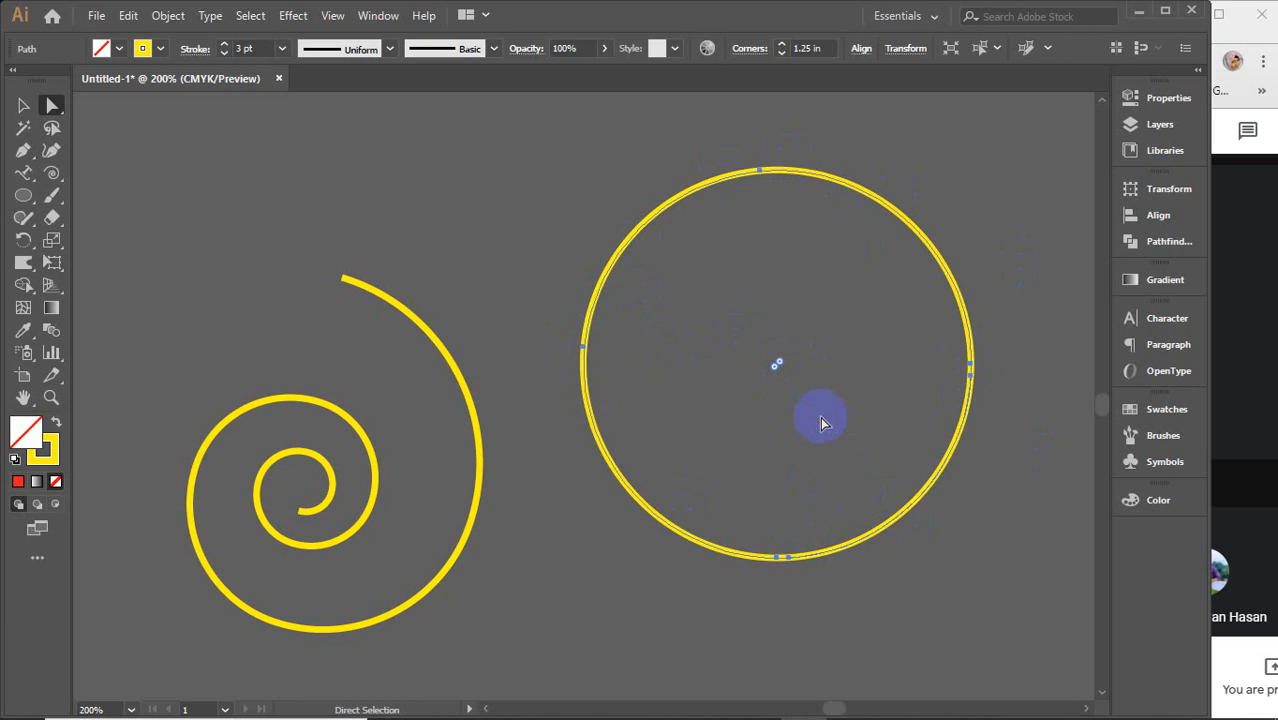
Step: Delete the upper segments of the thin spiral and the circle's left-hand segments, and clear the remaining pieces from the canvas
{"action": "left_click_drag", "start_coordinate": [257, 208], "coordinate": [685, 470]}
{"action": "key", "text": "Delete"}
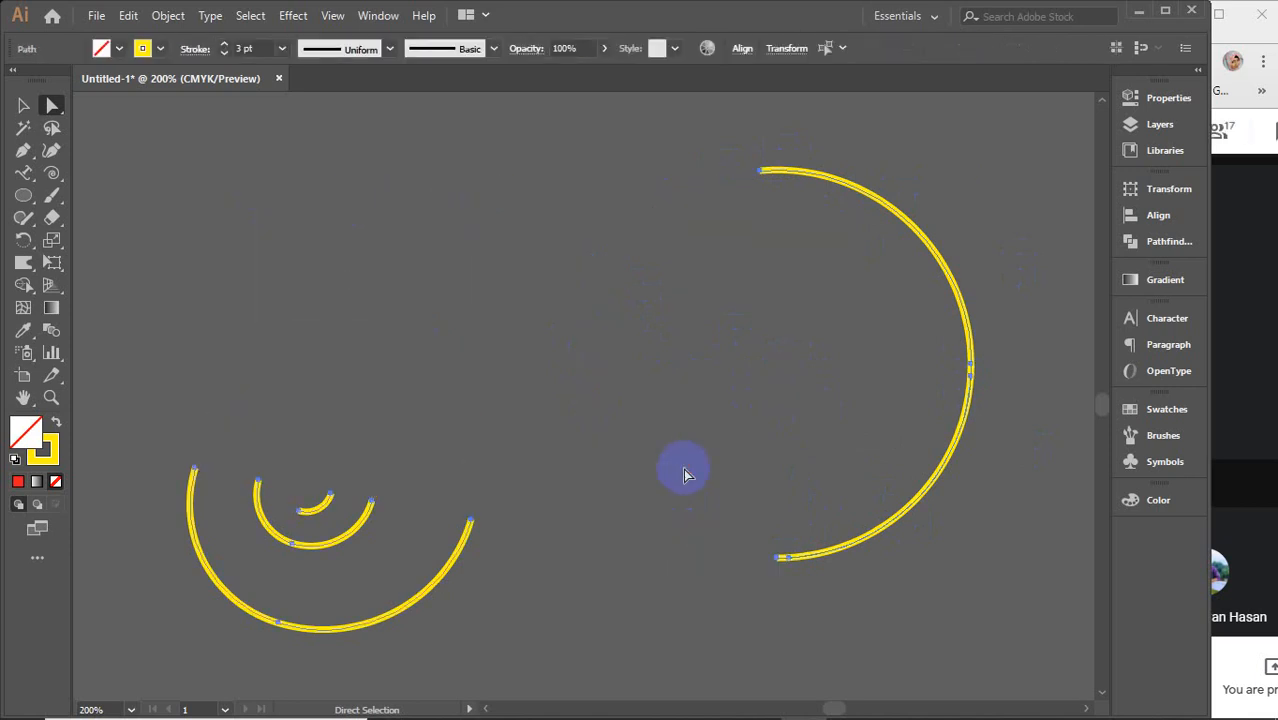
{"action": "left_click", "coordinate": [22, 104]}
{"action": "left_click_drag", "start_coordinate": [110, 143], "coordinate": [984, 603]}
{"action": "key", "text": "Delete"}
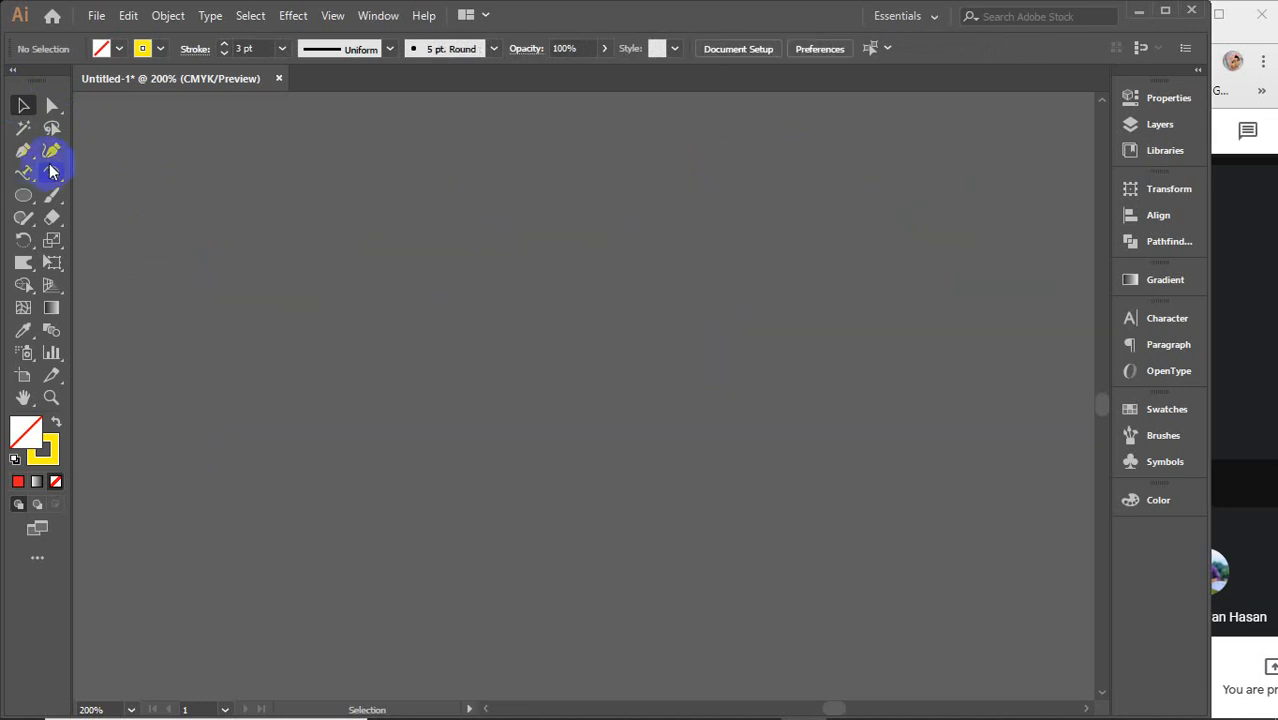
Step: Draw a tall yellow-stroked rectangle near the middle of the canvas as the outer frame of a table
{"action": "left_click_drag", "start_coordinate": [52, 172], "coordinate": [139, 245]}
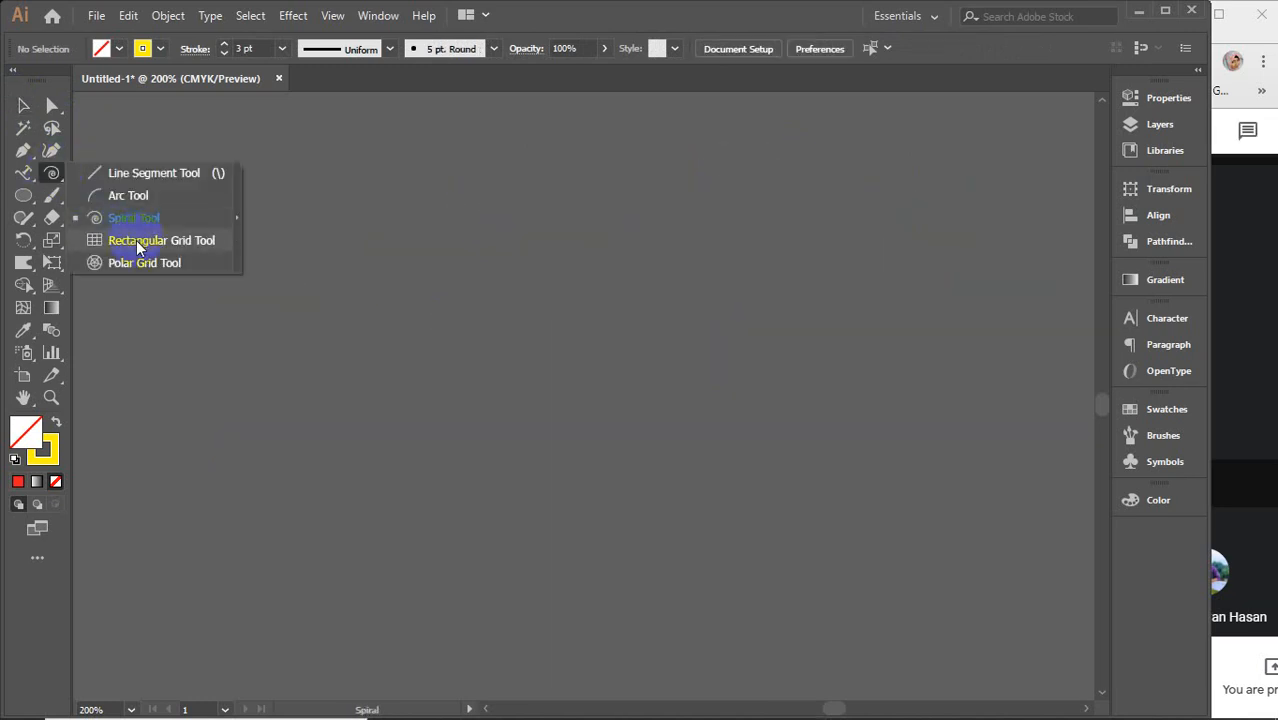
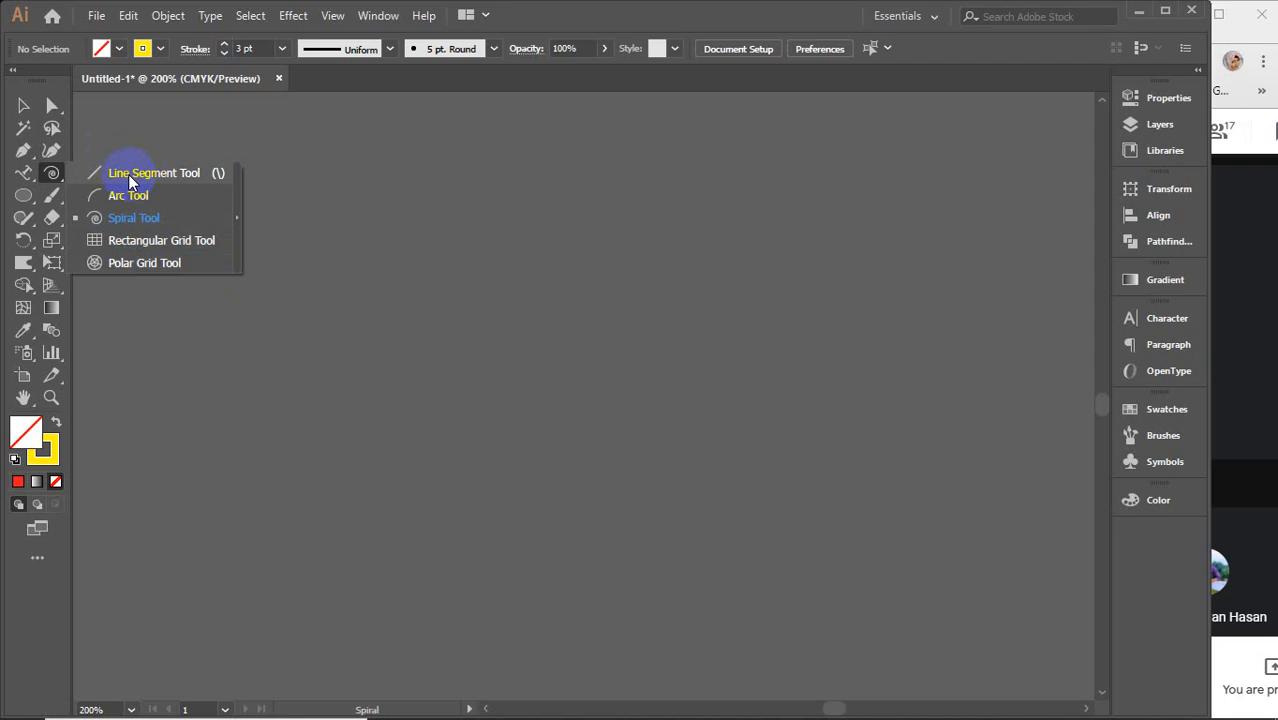
{"action": "left_click", "coordinate": [14, 198]}
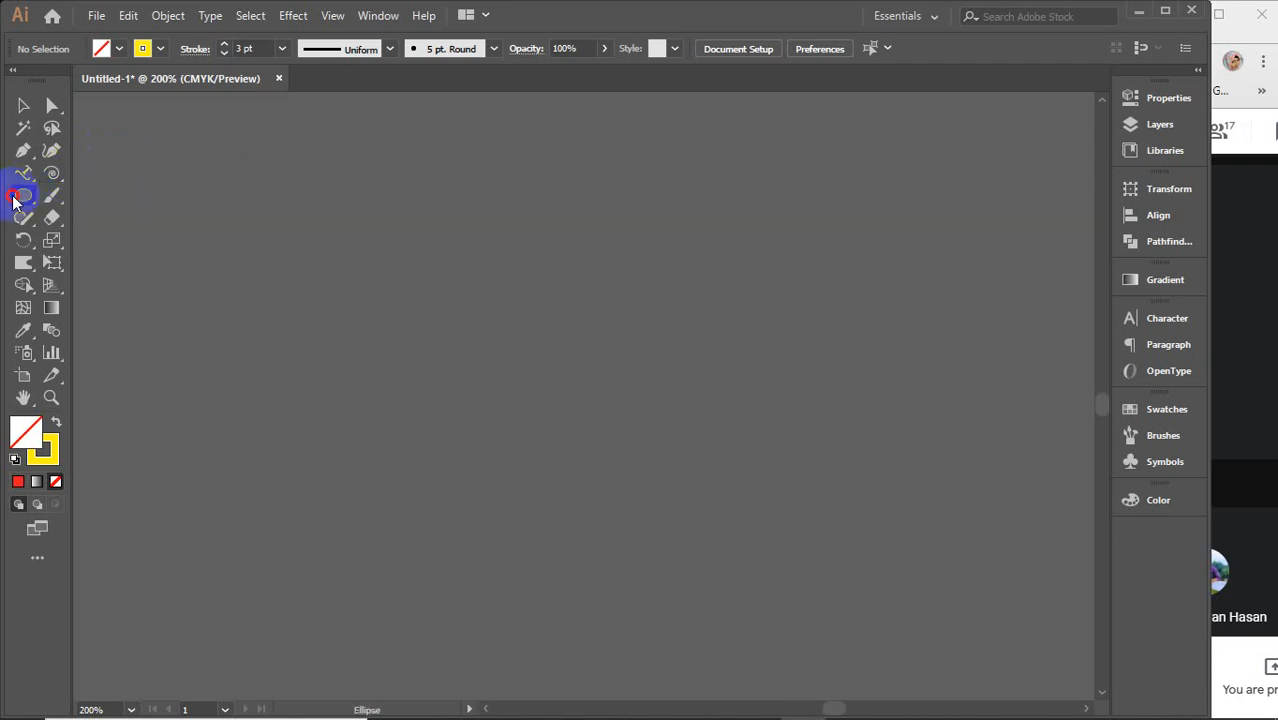
{"action": "left_click_drag", "start_coordinate": [14, 198], "coordinate": [85, 198]}
{"action": "left_click_drag", "start_coordinate": [362, 205], "coordinate": [670, 610]}
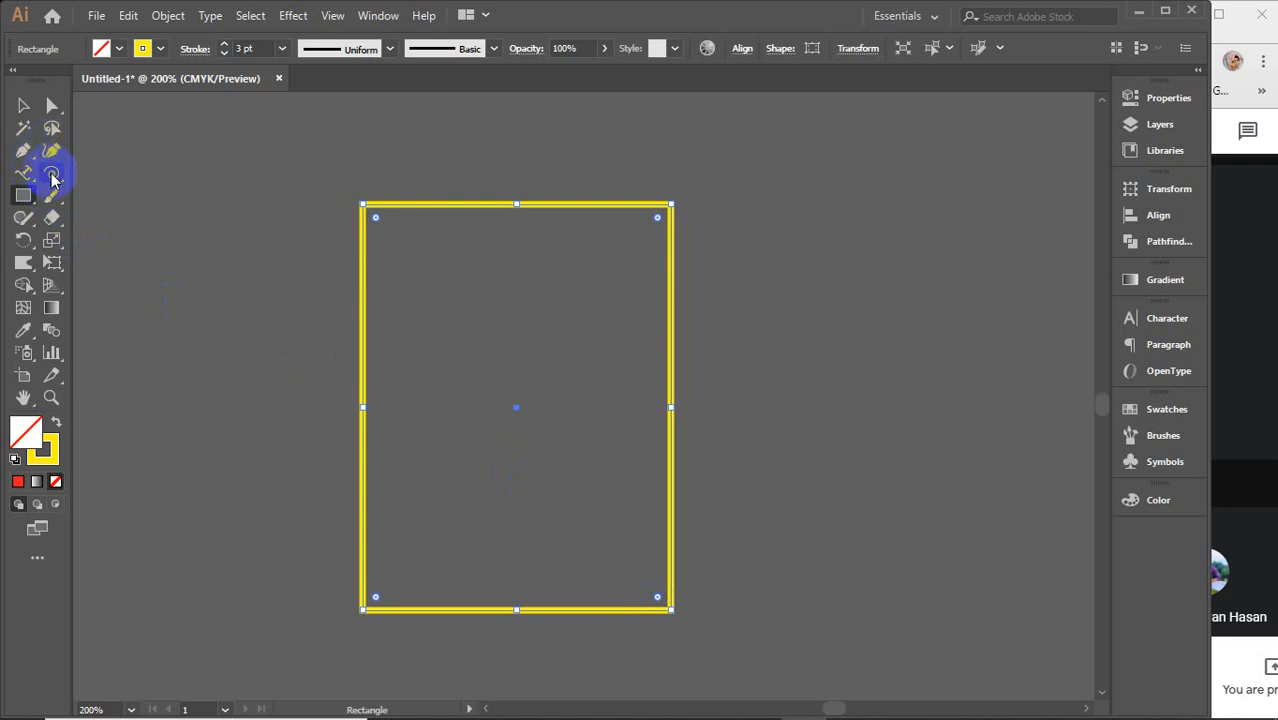
Step: Divide the rectangle with two full-width horizontal lines in its upper part and one full-height vertical line near its left side
{"action": "left_click_drag", "start_coordinate": [52, 175], "coordinate": [134, 172]}
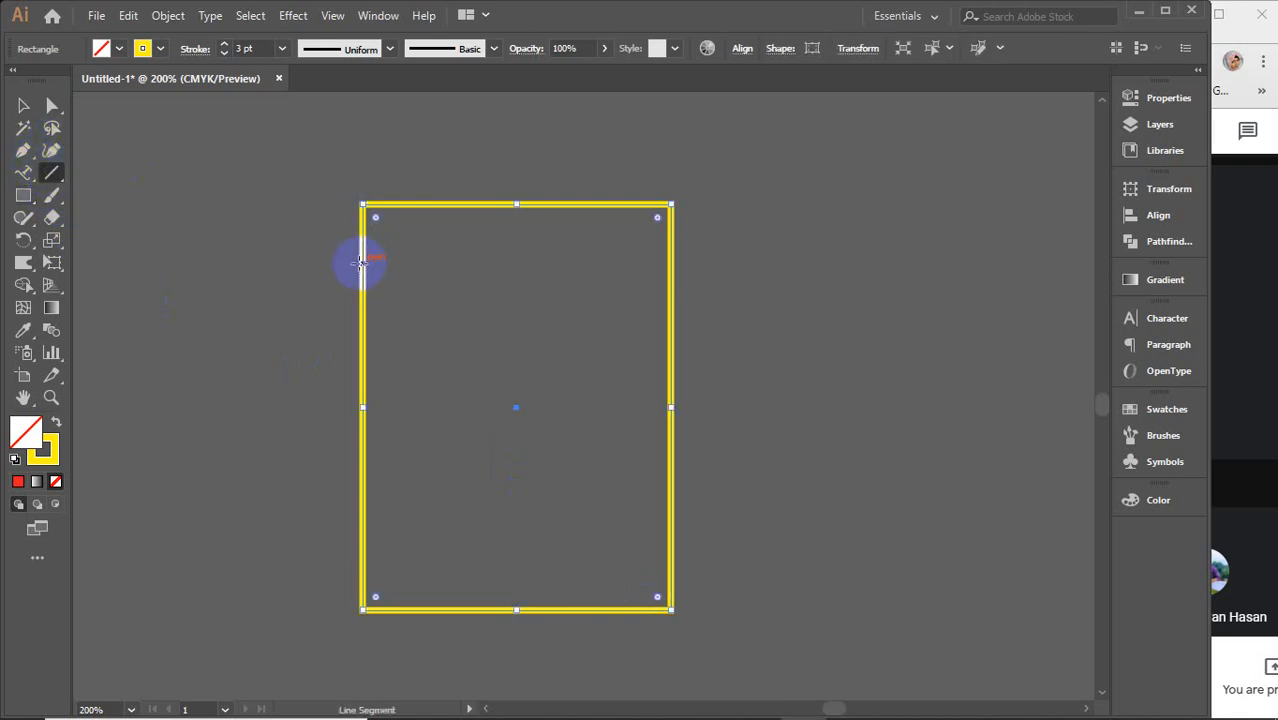
{"action": "left_click_drag", "start_coordinate": [363, 262], "coordinate": [668, 266]}
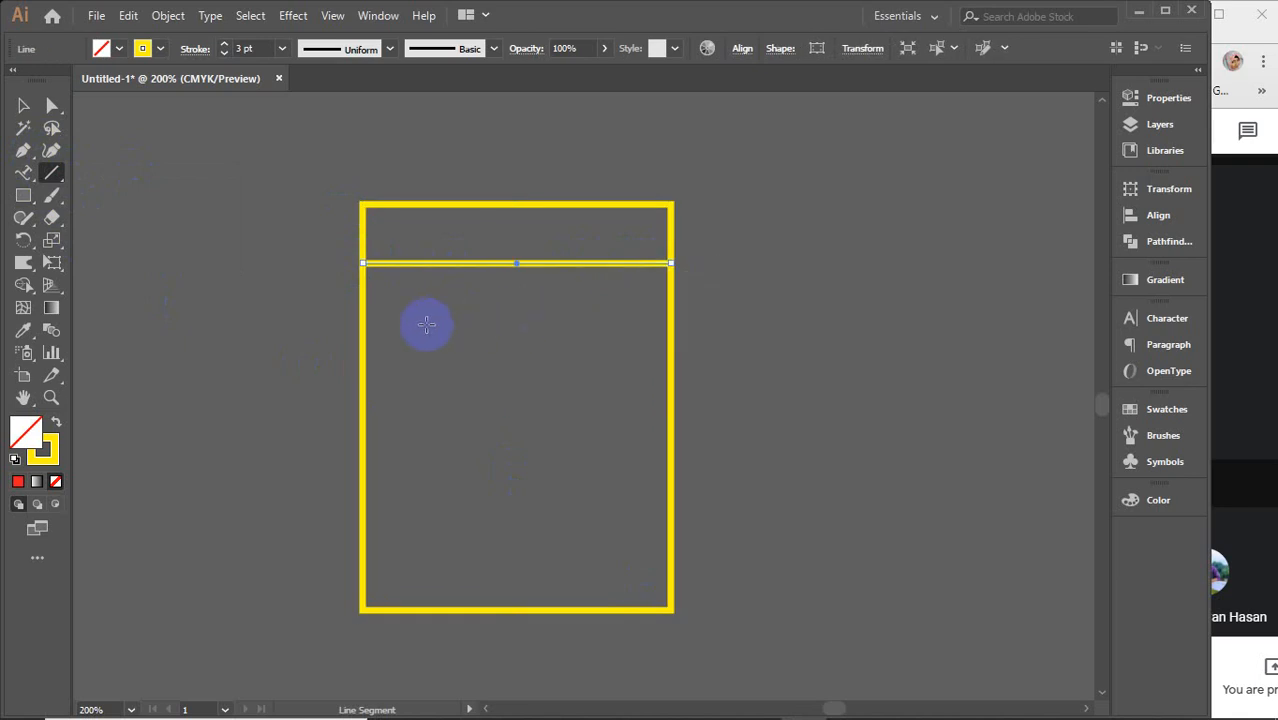
{"action": "left_click_drag", "start_coordinate": [363, 326], "coordinate": [670, 322]}
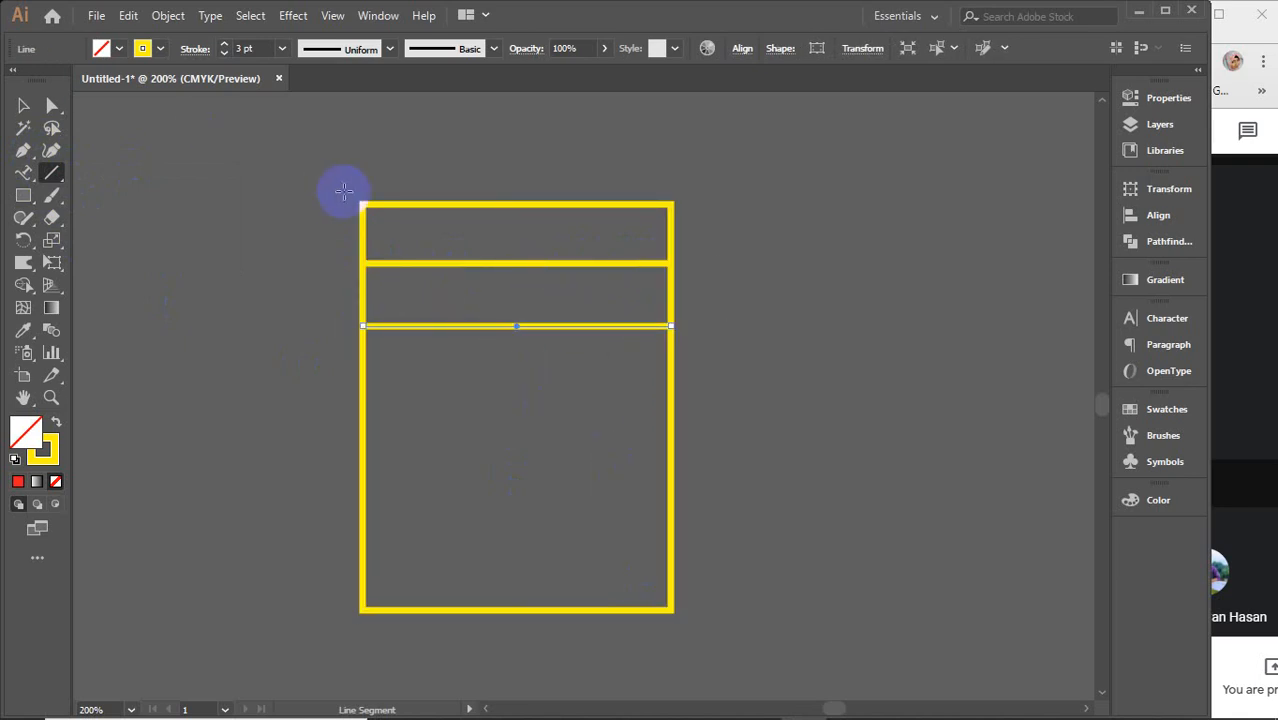
{"action": "left_click_drag", "start_coordinate": [430, 206], "coordinate": [430, 608]}
Step: Delete the rectangle together with its dividing lines
{"action": "key", "text": "v"}
{"action": "left_click_drag", "start_coordinate": [330, 166], "coordinate": [530, 390]}
{"action": "key", "text": "Delete"}
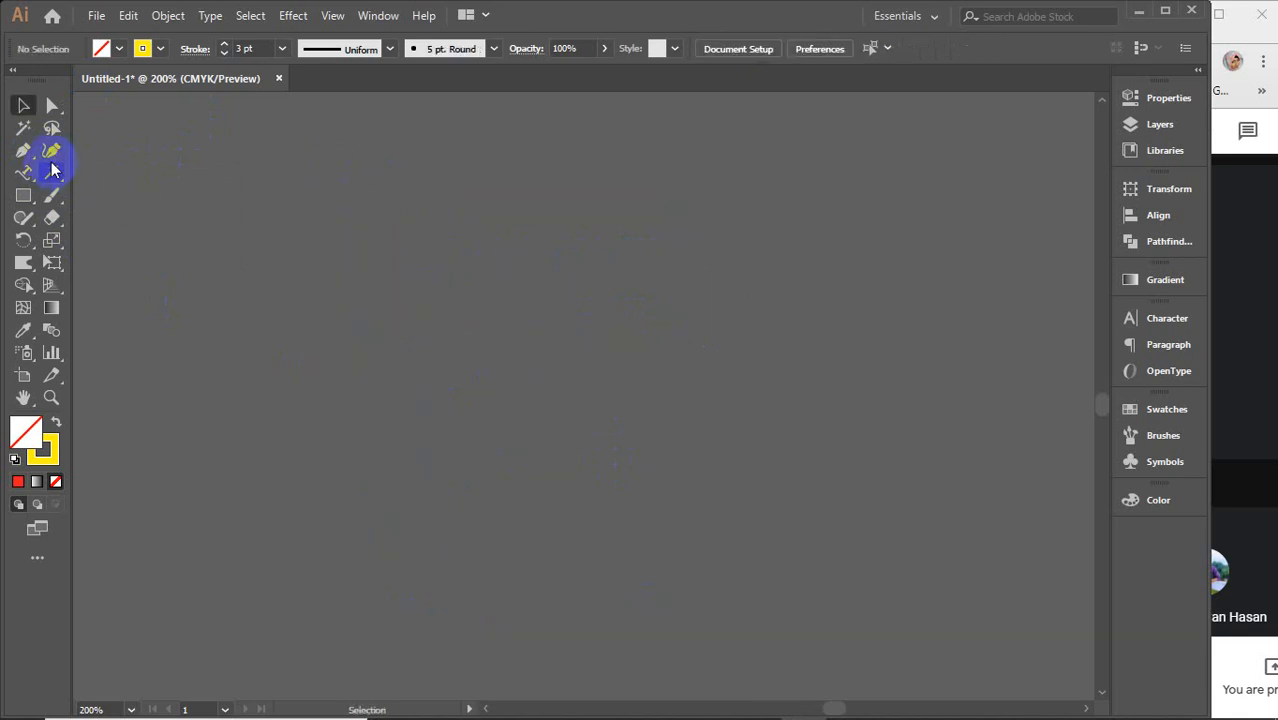
Step: Draw three rectangular grids: a tall narrow one, a wide one beside it, and a square one below the wide grid
{"action": "left_click_drag", "start_coordinate": [52, 170], "coordinate": [148, 243]}
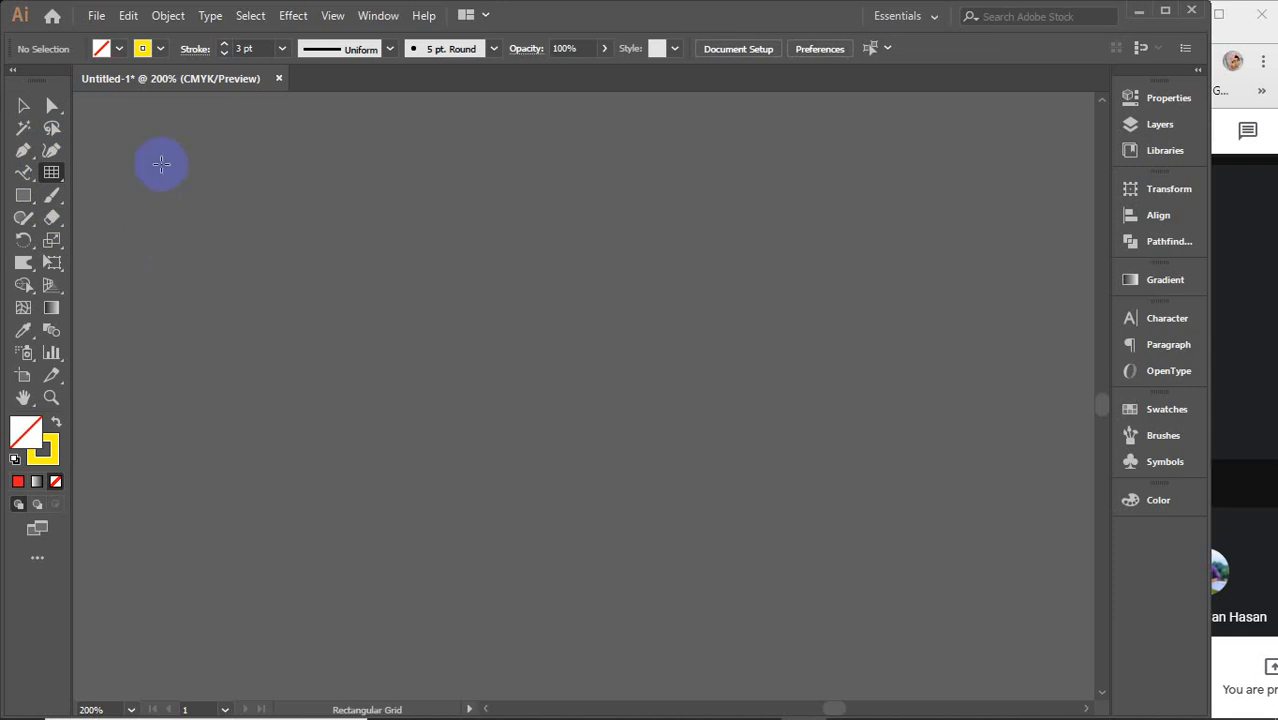
{"action": "mouse_move", "coordinate": [161, 163]}
{"action": "left_mouse_down"}
{"action": "mouse_move", "coordinate": [297, 425]}
{"action": "mouse_move", "coordinate": [349, 572]}
{"action": "left_mouse_up"}
{"action": "left_click_drag", "start_coordinate": [414, 163], "coordinate": [1001, 342]}
{"action": "left_click_drag", "start_coordinate": [494, 400], "coordinate": [763, 614]}
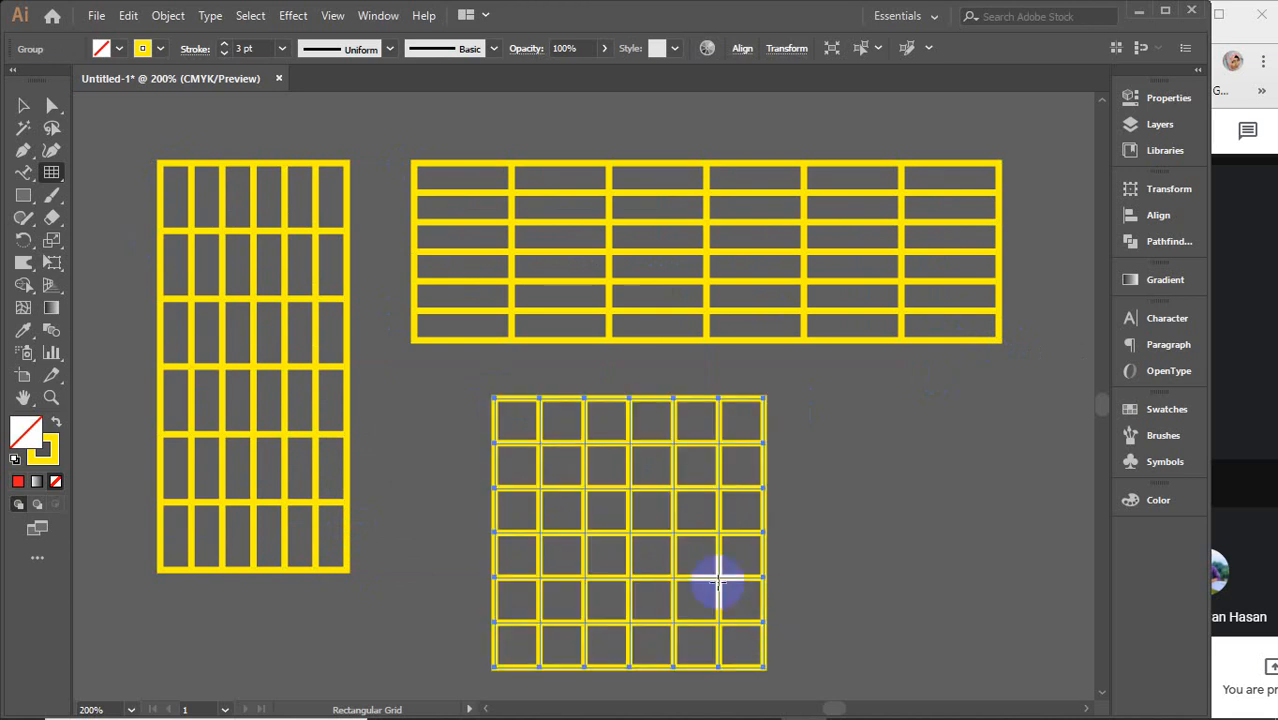
Step: Try to reduce the square grid's stroke weight to 2 pt
{"action": "left_click", "coordinate": [251, 48]}
{"action": "scroll", "coordinate": [258, 49], "scroll_direction": "down", "scroll_amount": 1}
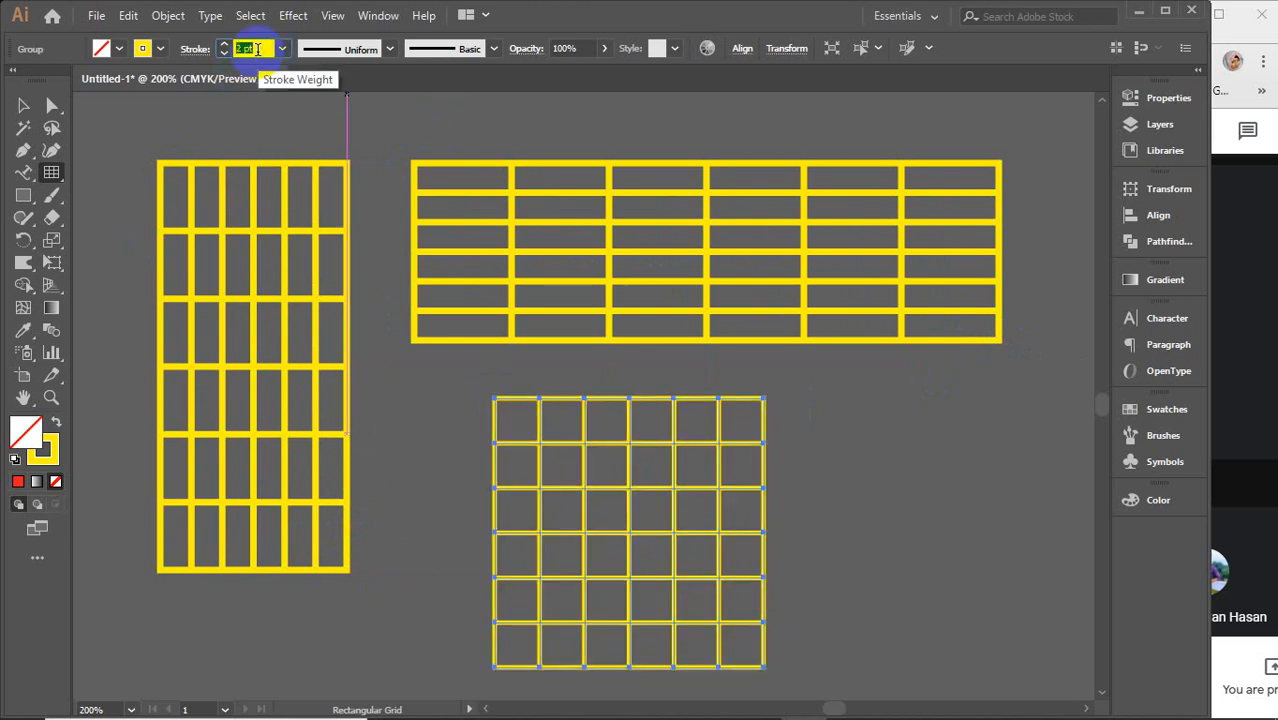
{"action": "type", "text": "v"}
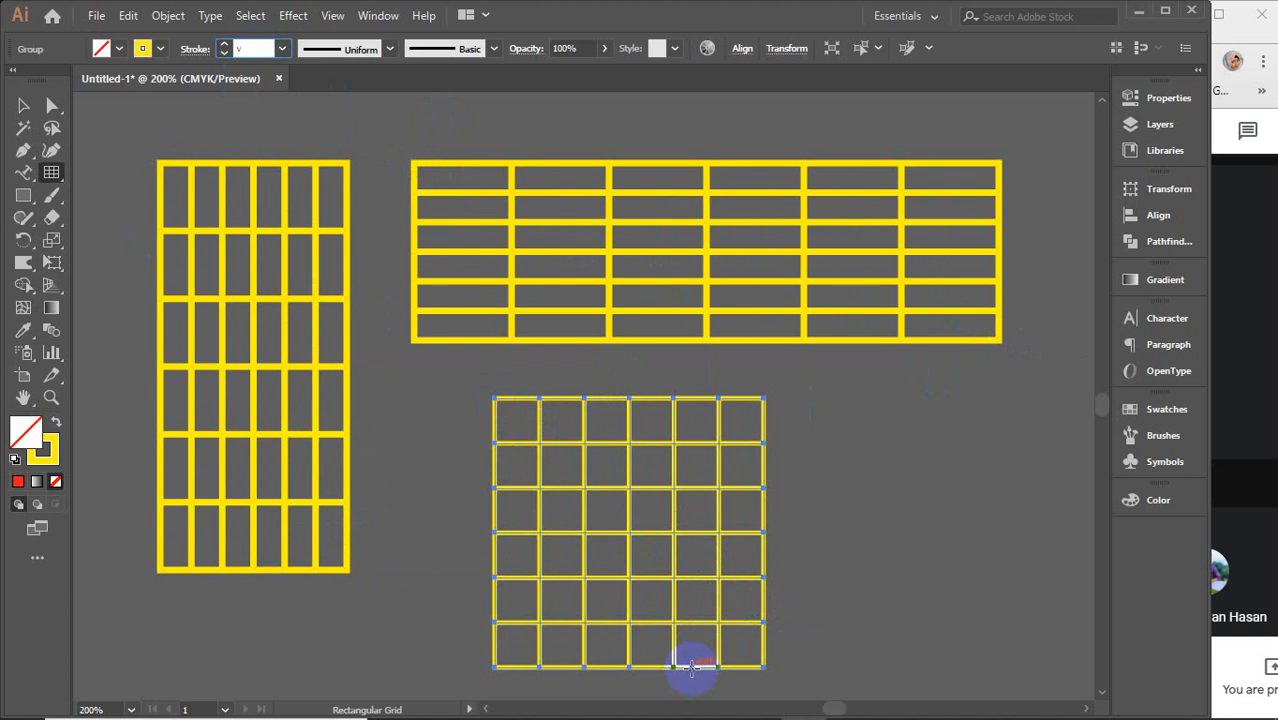
{"action": "type", "text": "v"}
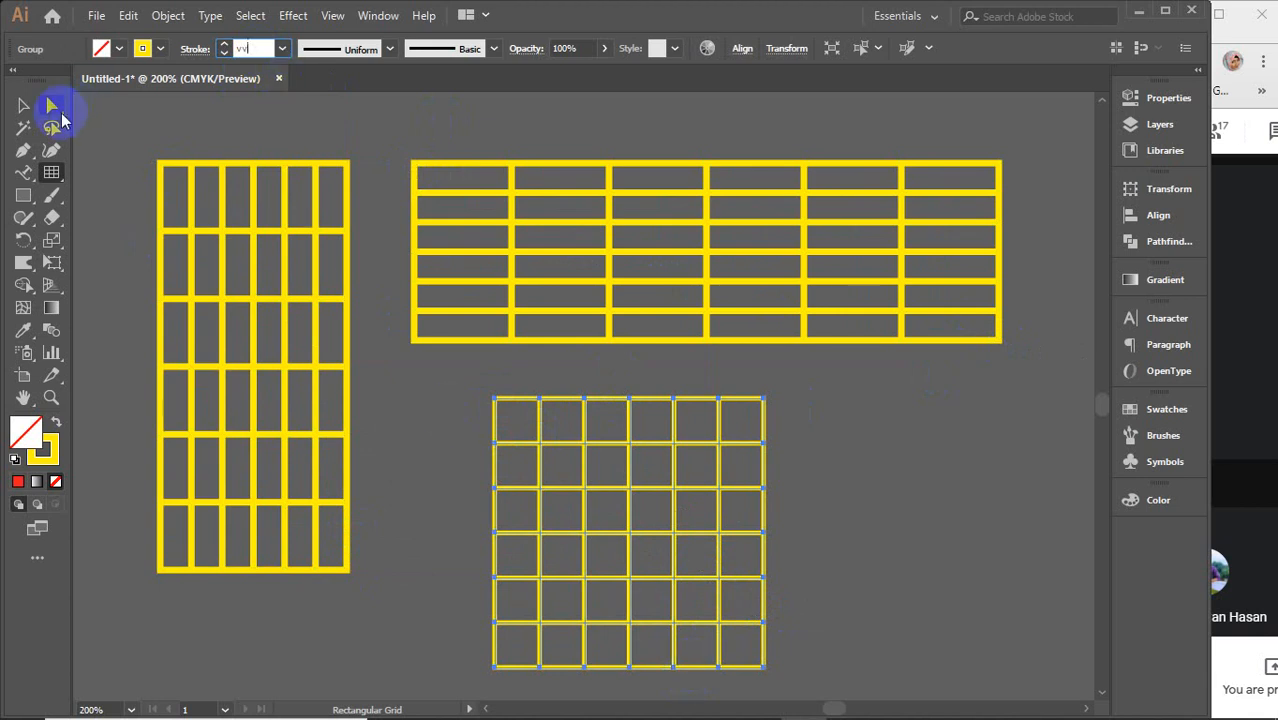
{"action": "left_click", "coordinate": [20, 105]}
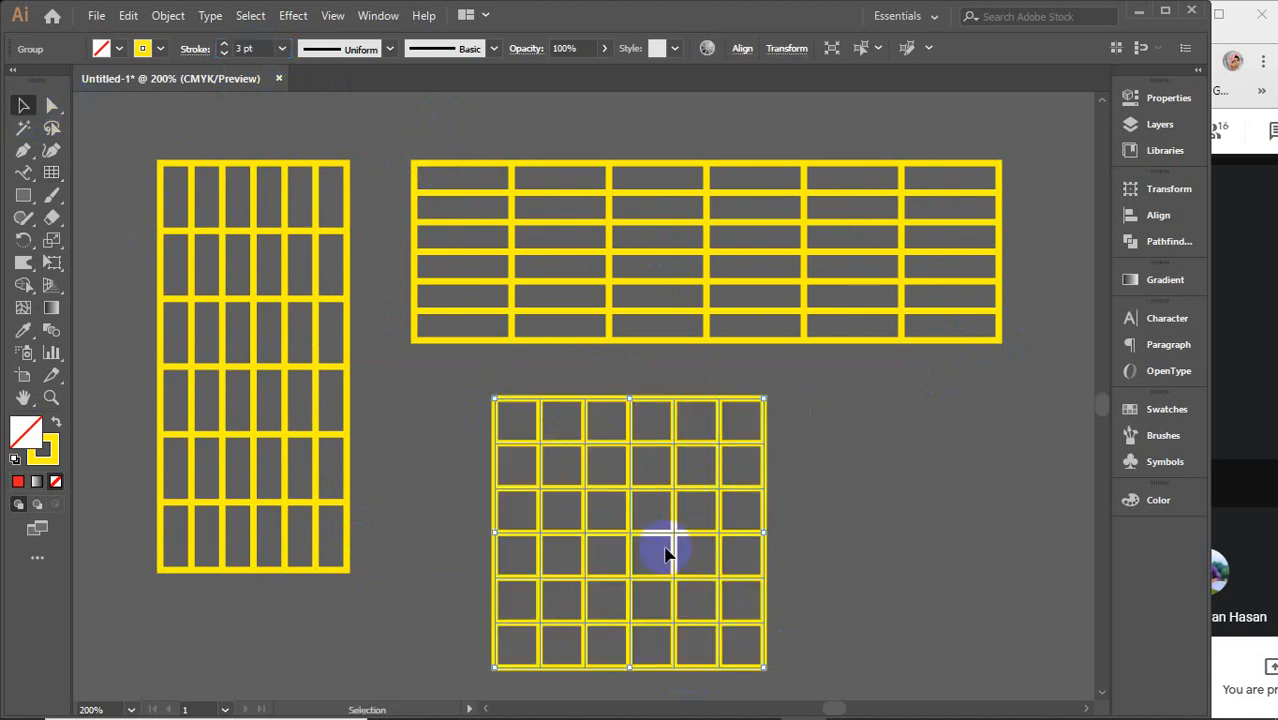
Step: Inspect the square grid's cells up close and delete all three grids from the canvas
{"action": "scroll", "coordinate": [692, 621], "scroll_direction": "up", "scroll_amount": 1}
{"action": "key", "text": "space"}
{"action": "left_click_drag", "start_coordinate": [675, 571], "coordinate": [647, 501]}
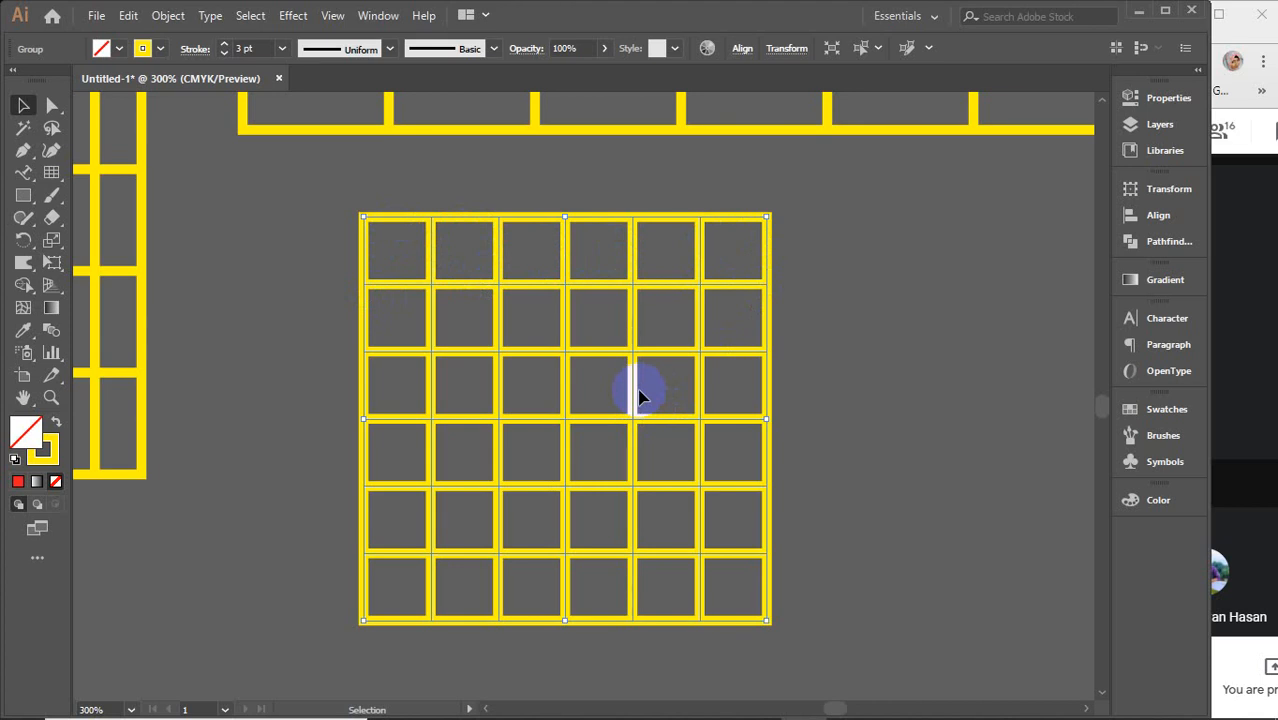
{"action": "scroll", "coordinate": [640, 397], "scroll_direction": "down", "scroll_amount": 2}
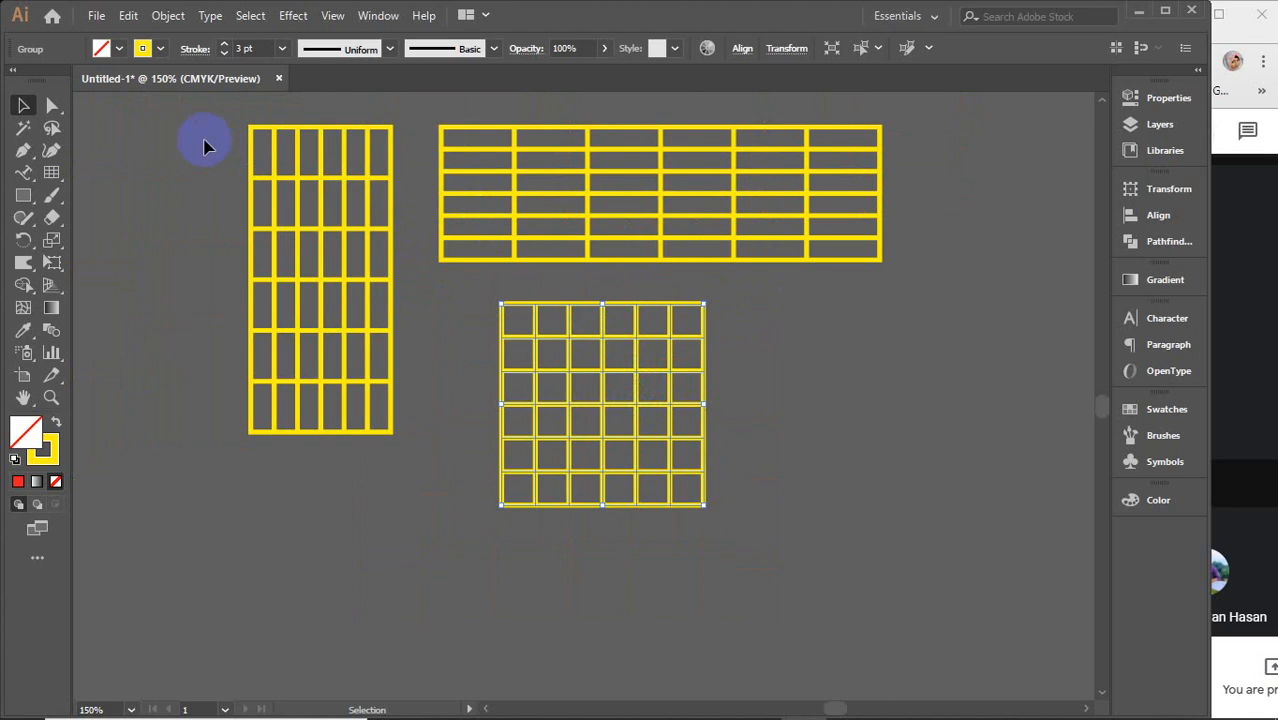
{"action": "left_click", "coordinate": [697, 450]}
{"action": "key", "text": "ctrl+a"}
{"action": "key", "text": "Delete"}
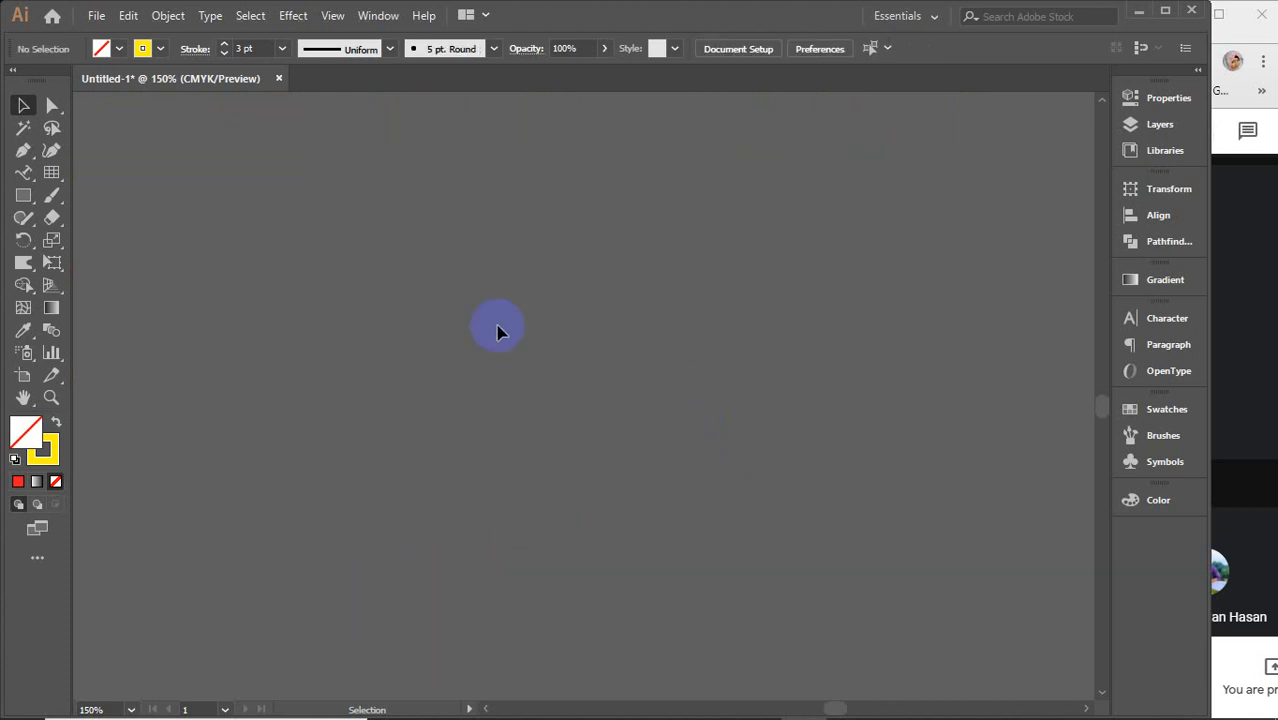
Step: Try a 3 in width and 5 in height in the Rectangular Grid options, and cancel without creating a grid
{"action": "left_click", "coordinate": [51, 172]}
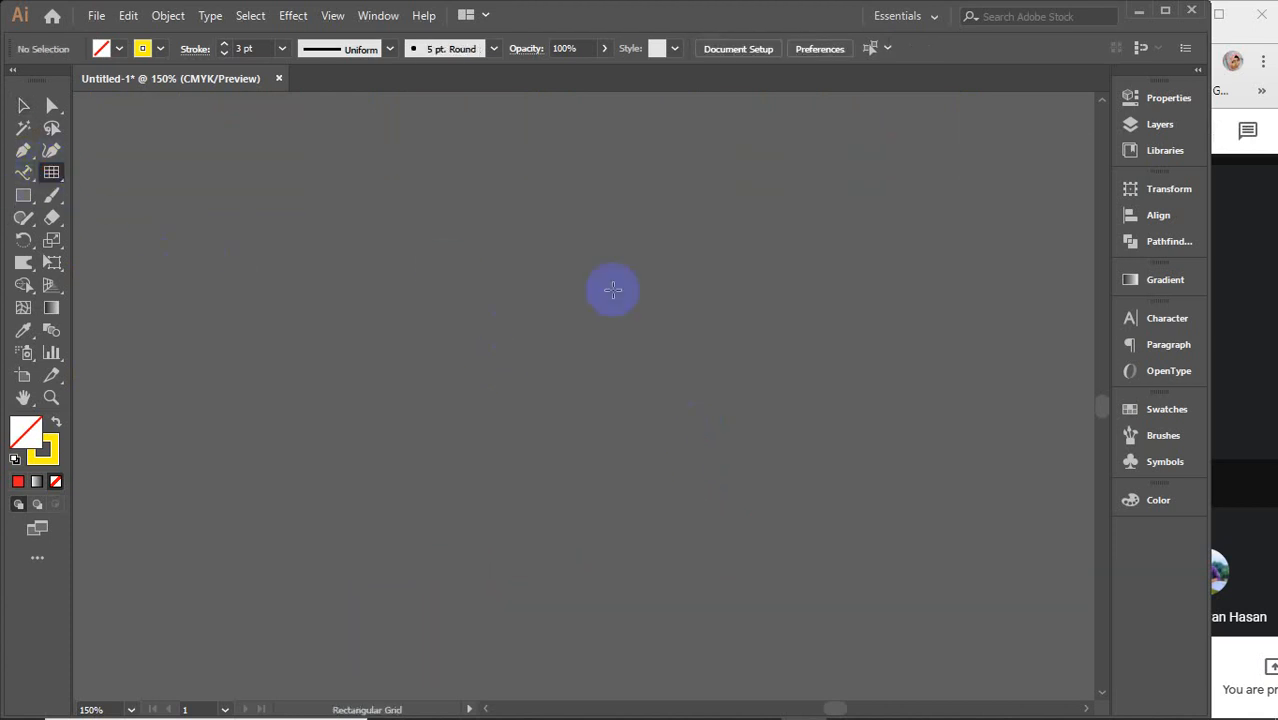
{"action": "left_click", "coordinate": [698, 291]}
{"action": "left_click_drag", "start_coordinate": [979, 135], "coordinate": [1027, 141]}
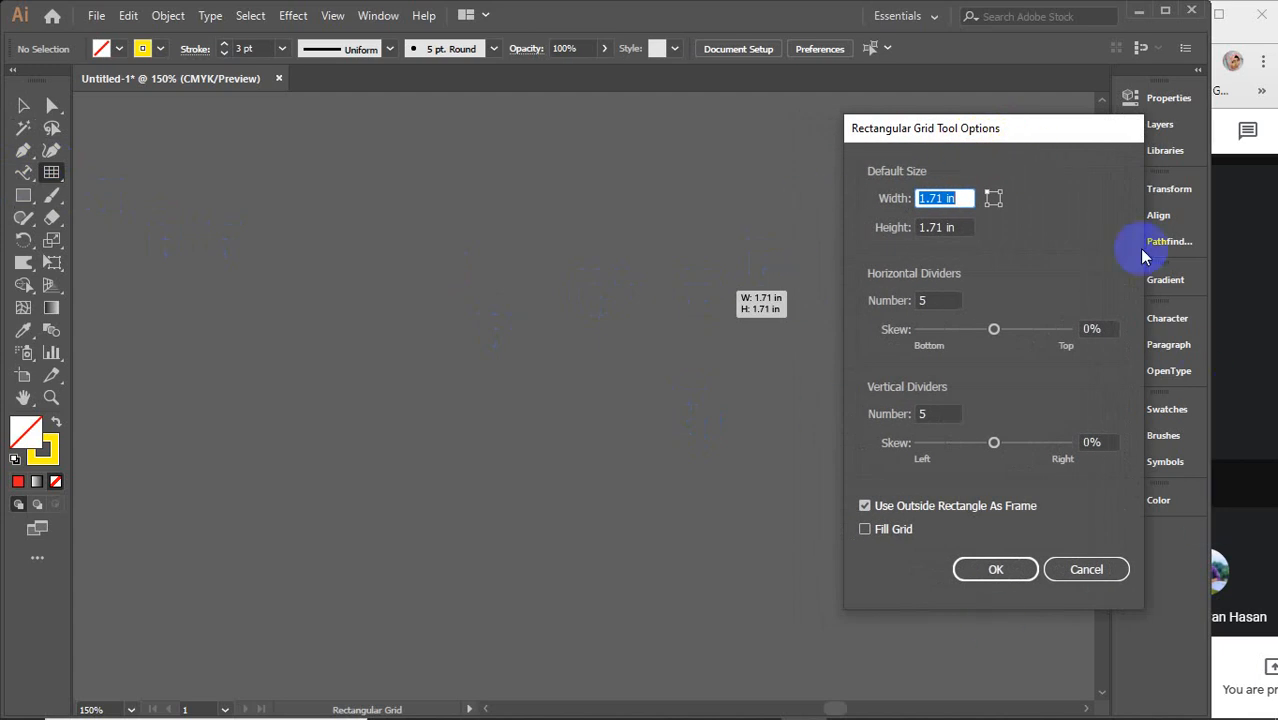
{"action": "type", "text": "1.9 in"}
{"action": "triple_click", "coordinate": [967, 200]}
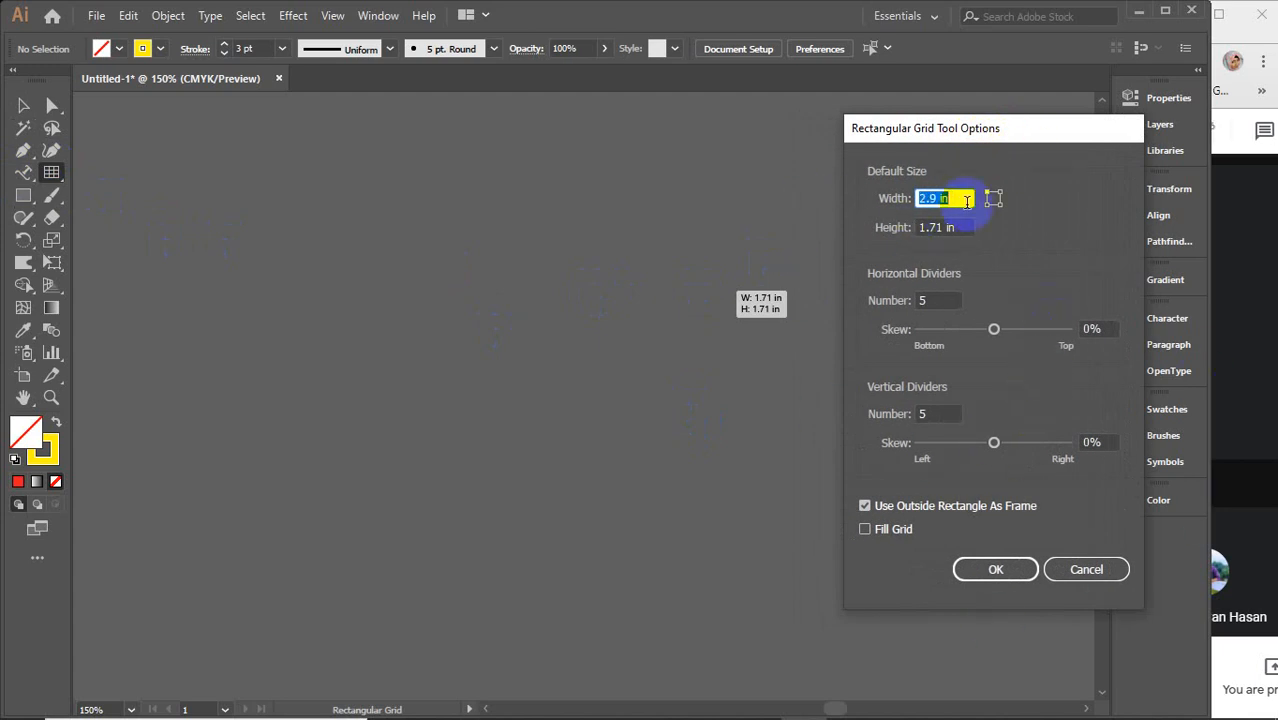
{"action": "scroll", "coordinate": [967, 200], "scroll_direction": "up", "scroll_amount": 1}
{"action": "triple_click", "coordinate": [958, 228]}
{"action": "scroll", "coordinate": [960, 227], "scroll_direction": "up", "scroll_amount": 5}
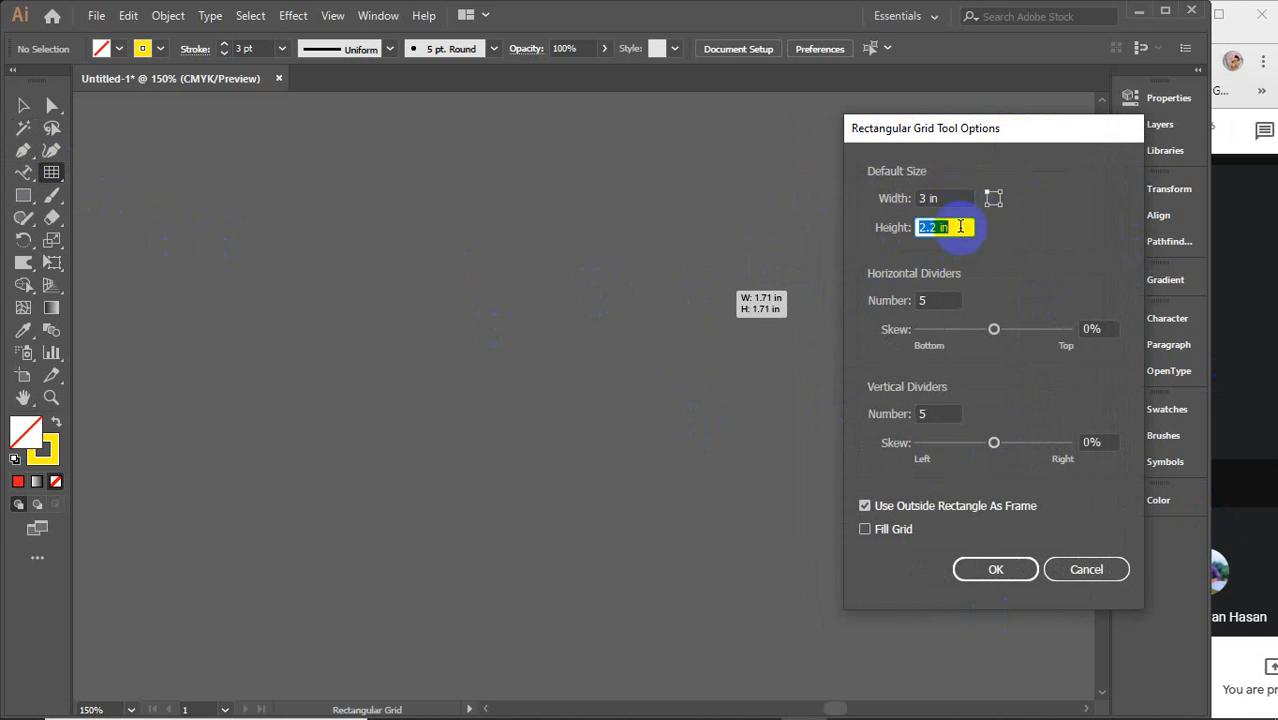
{"action": "scroll", "coordinate": [960, 227], "scroll_direction": "up", "scroll_amount": 5}
{"action": "scroll", "coordinate": [960, 227], "scroll_direction": "up", "scroll_amount": 20}
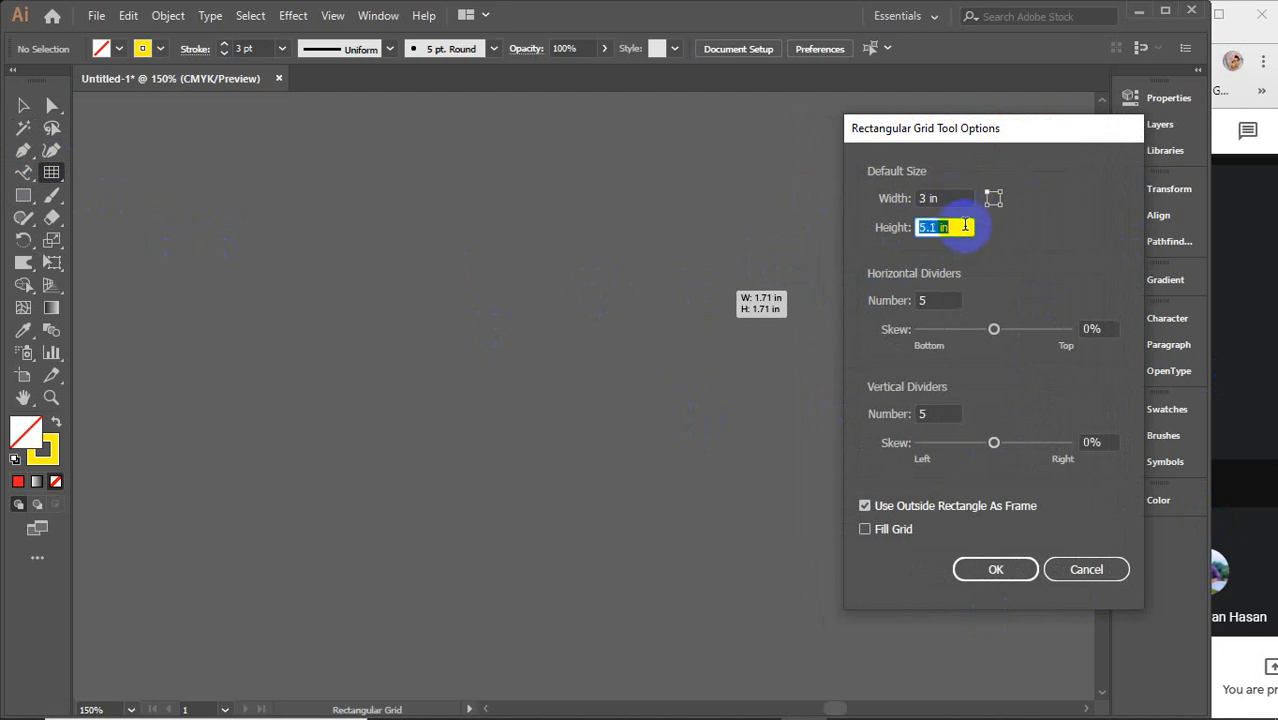
{"action": "scroll", "coordinate": [965, 226], "scroll_direction": "down", "scroll_amount": 1}
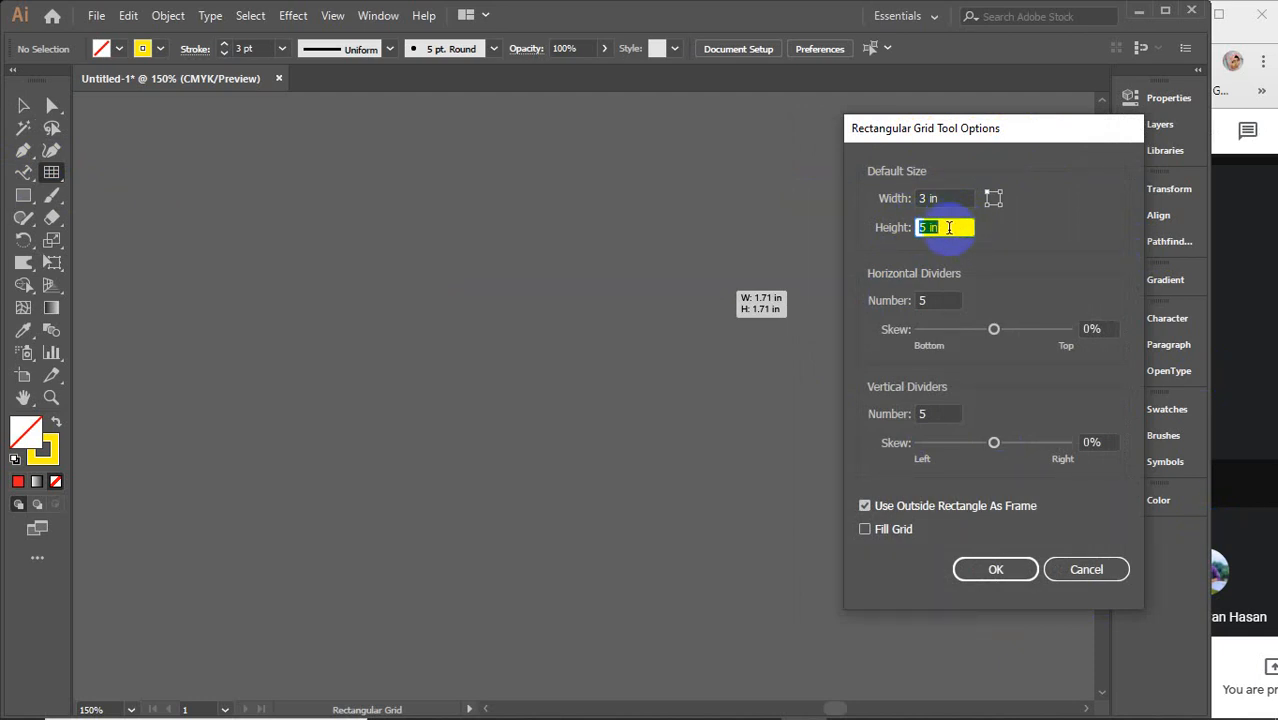
{"action": "left_click_drag", "start_coordinate": [922, 298], "coordinate": [934, 300]}
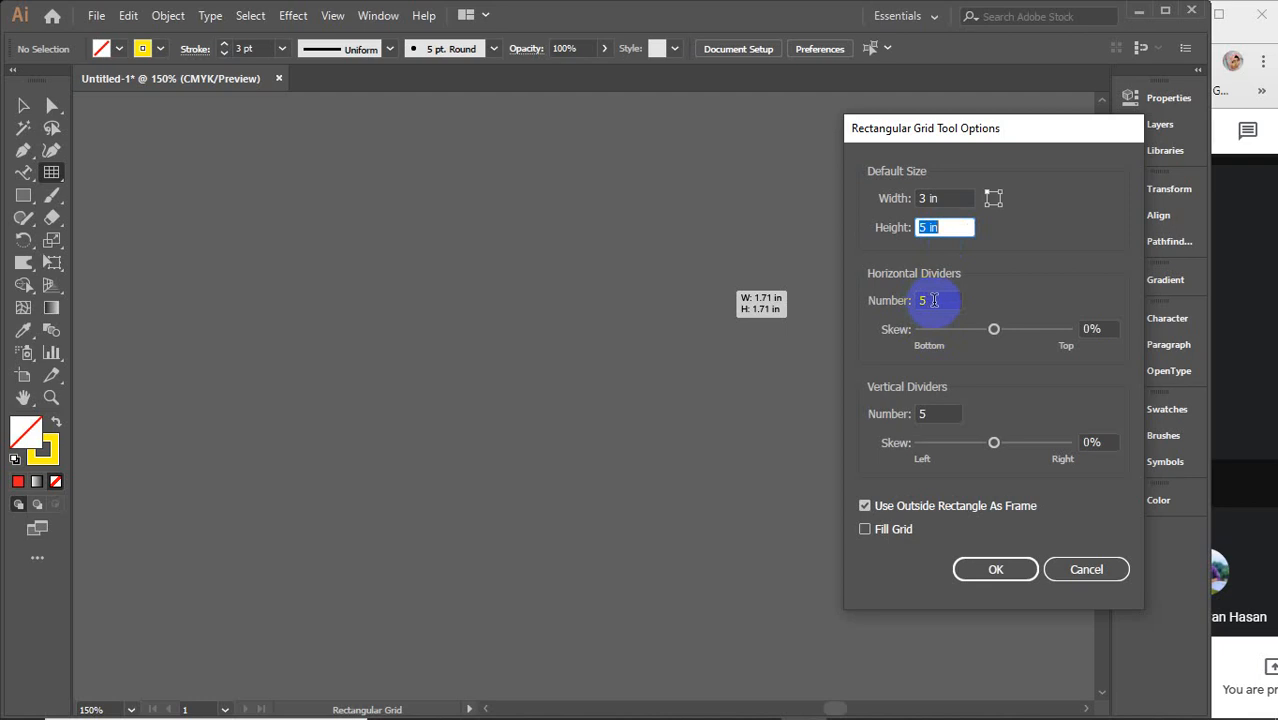
{"action": "left_click", "coordinate": [1080, 567]}
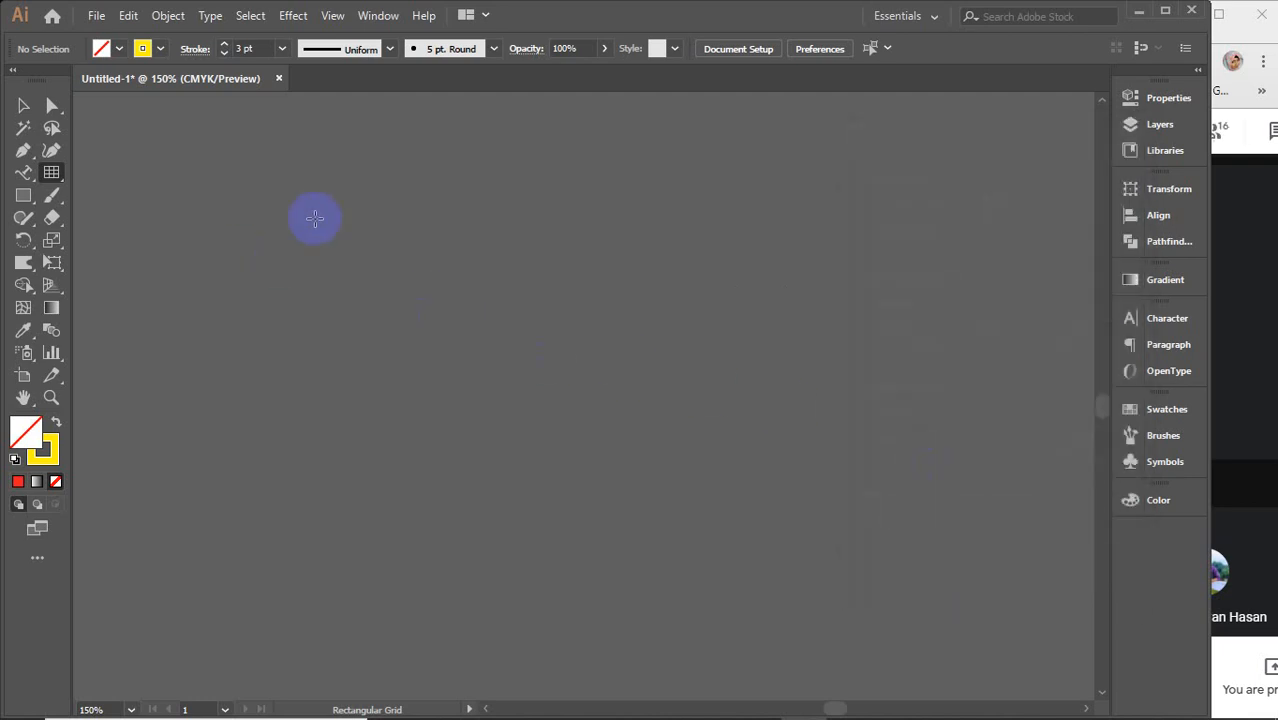
Step: Draw a rectangular grid about 2.8 in wide and 3.29 in high, check its selection, and delete it
{"action": "left_click_drag", "start_coordinate": [337, 210], "coordinate": [668, 598]}
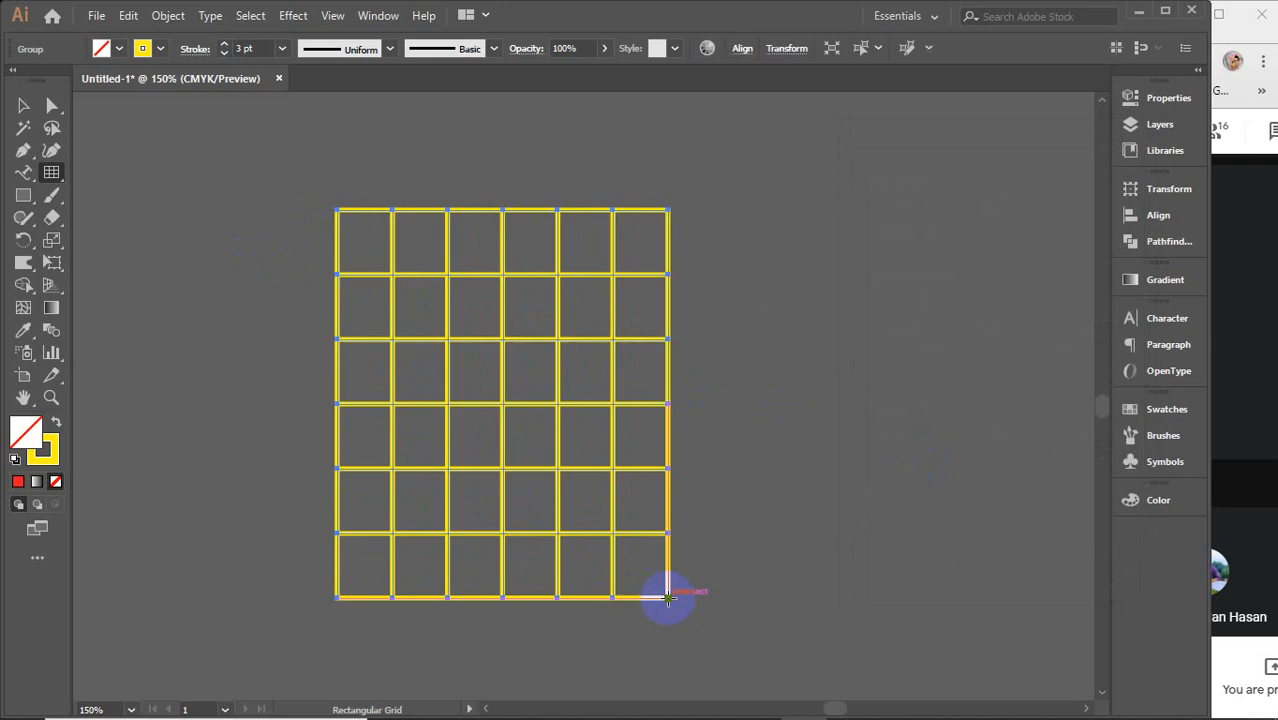
{"action": "left_click", "coordinate": [23, 105]}
{"action": "left_click", "coordinate": [163, 262]}
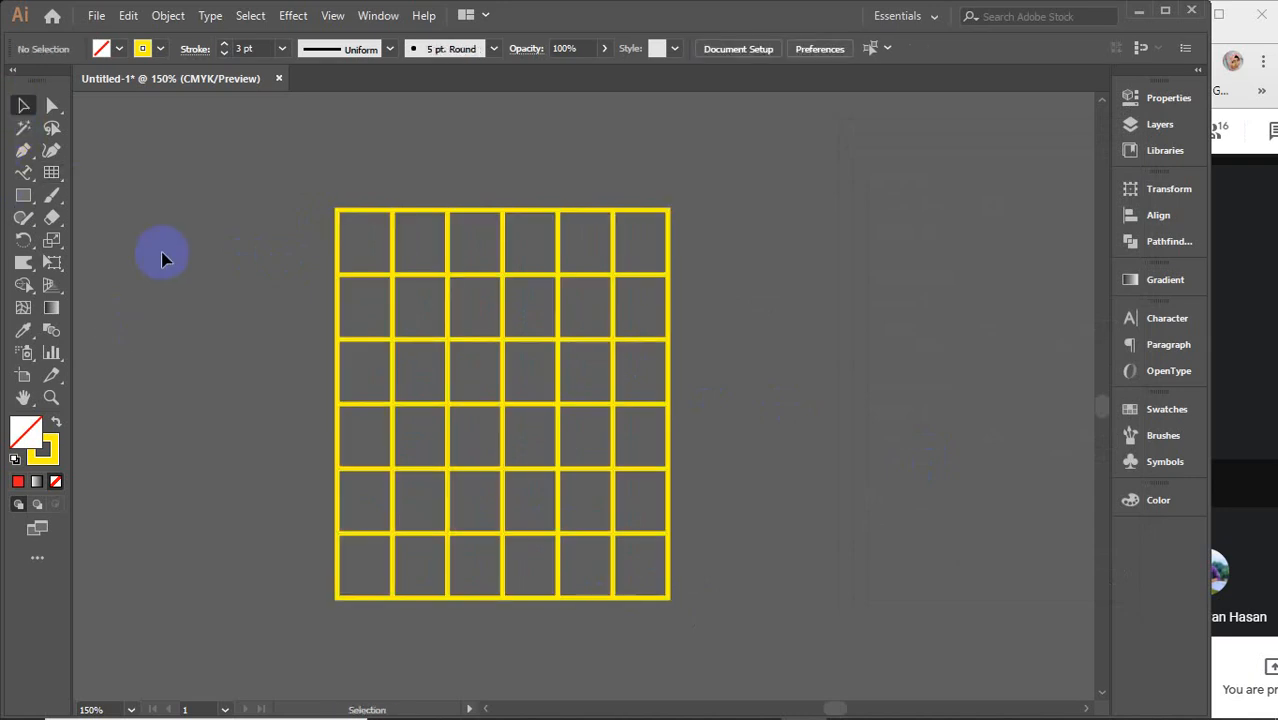
{"action": "left_click", "coordinate": [338, 226]}
{"action": "left_click", "coordinate": [243, 204]}
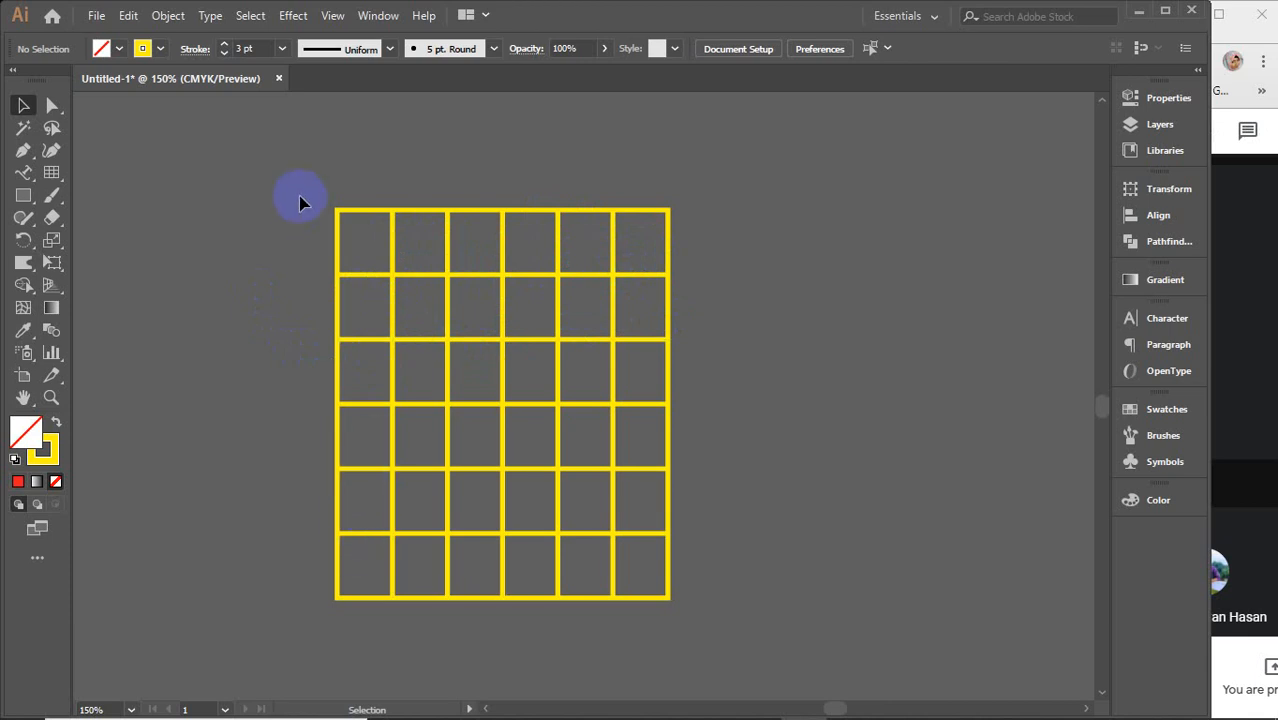
{"action": "left_click", "coordinate": [392, 304]}
{"action": "key", "text": "Delete"}
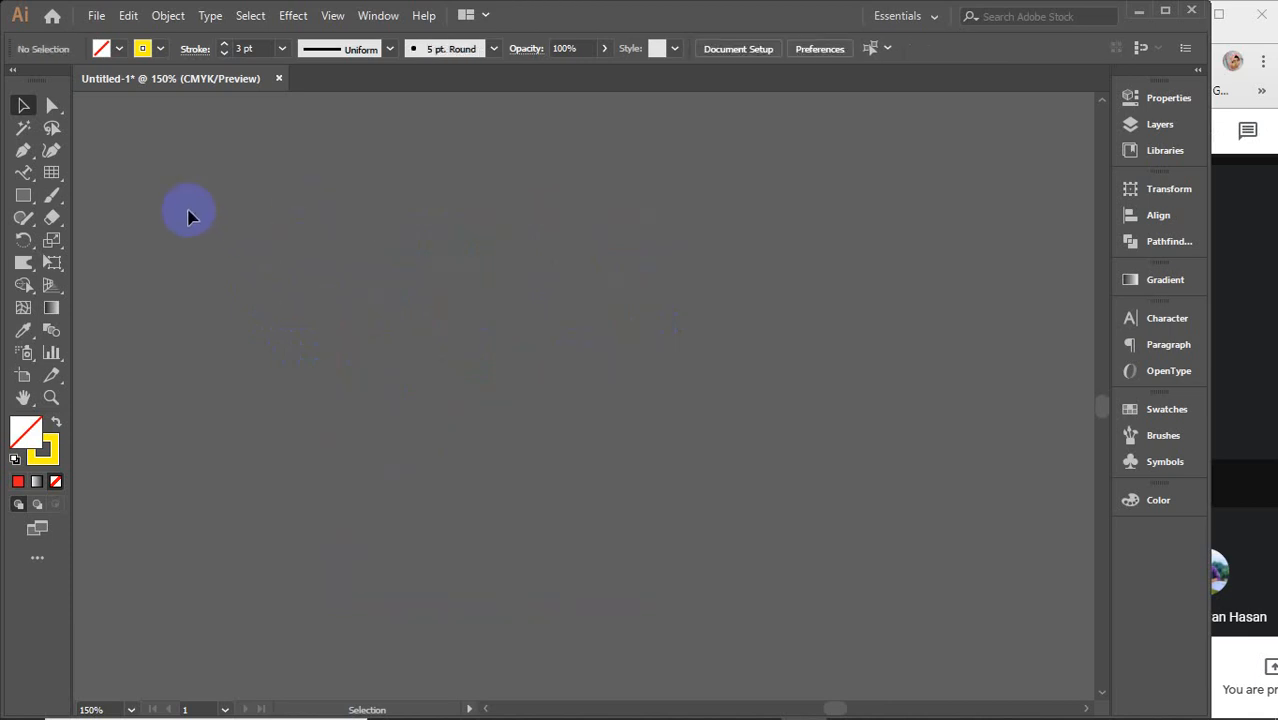
Step: Create a 3 in by 5 in rectangular grid with 4 horizontal and 9 vertical dividers, and move it fully into view
{"action": "left_click", "coordinate": [51, 172]}
{"action": "left_click", "coordinate": [810, 274]}
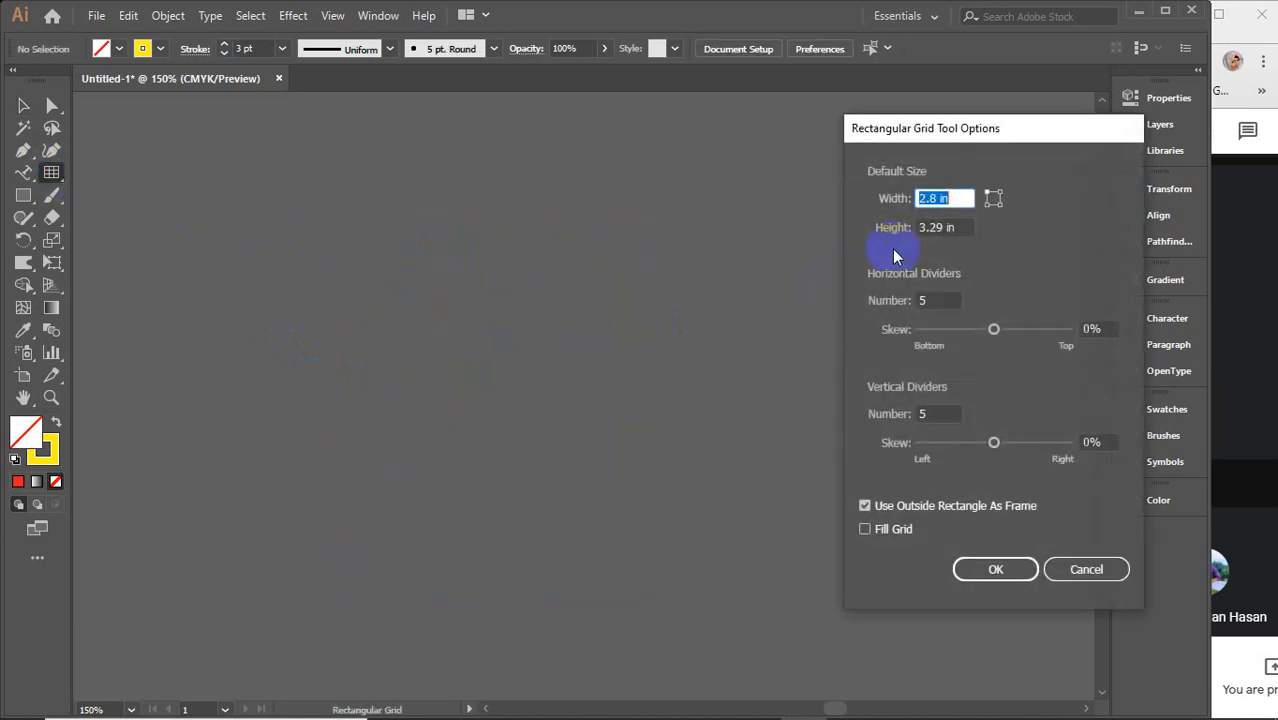
{"action": "type", "text": "3"}
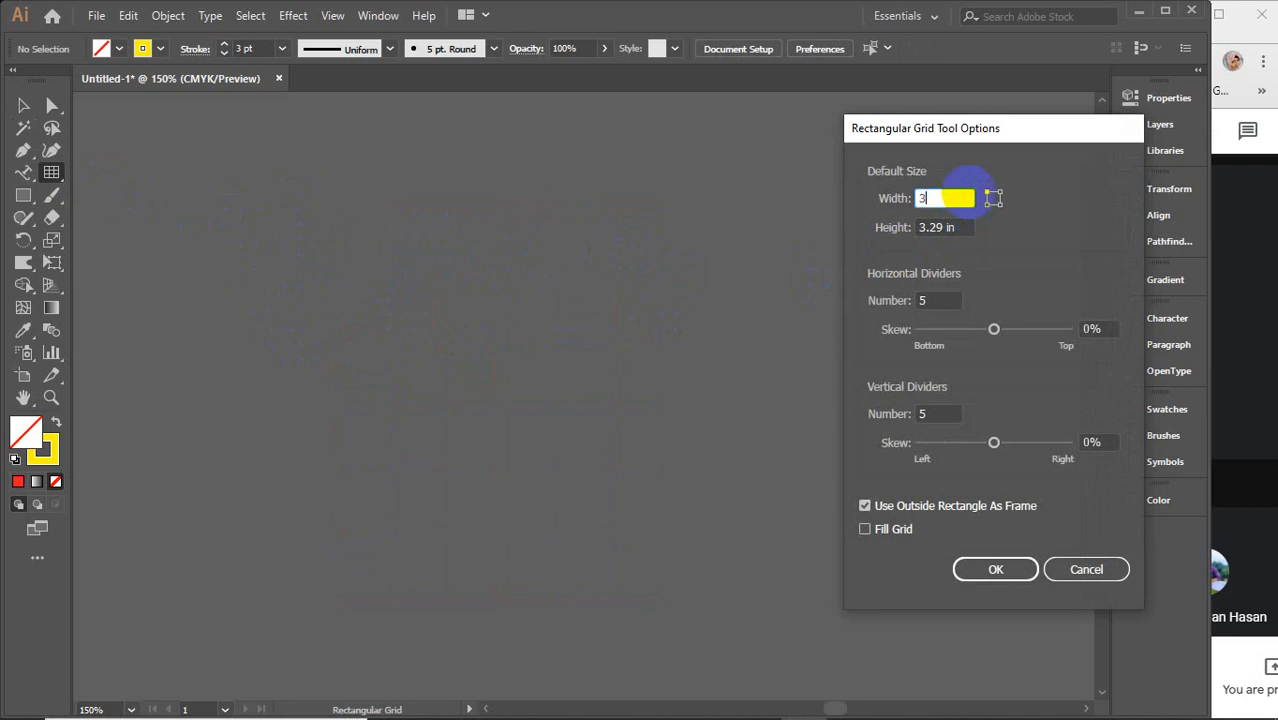
{"action": "left_click", "coordinate": [962, 224]}
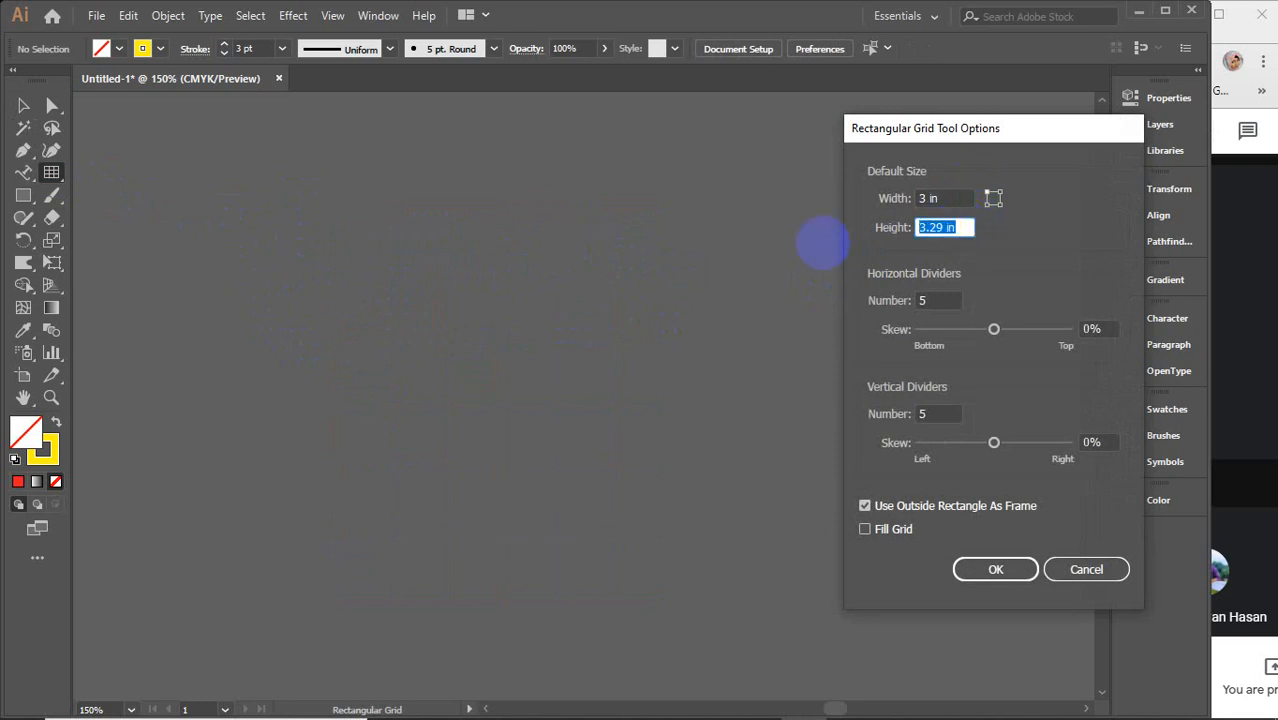
{"action": "type", "text": "5"}
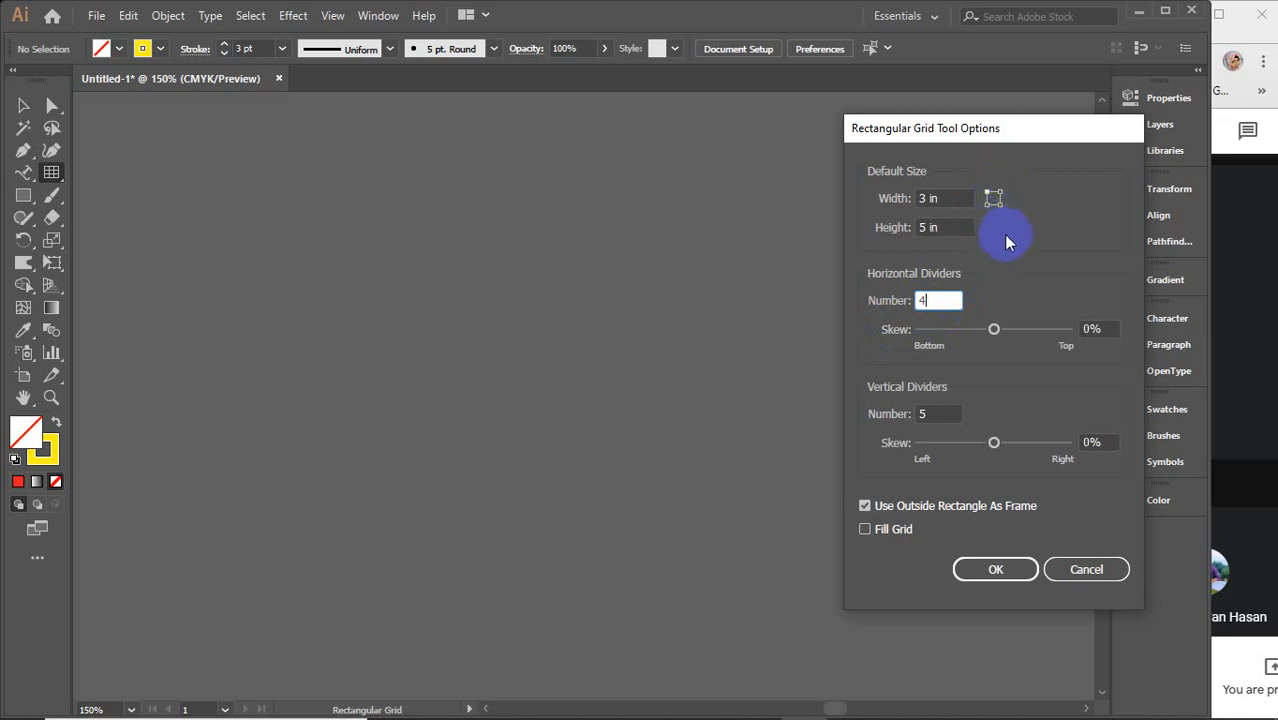
{"action": "double_click", "coordinate": [940, 413]}
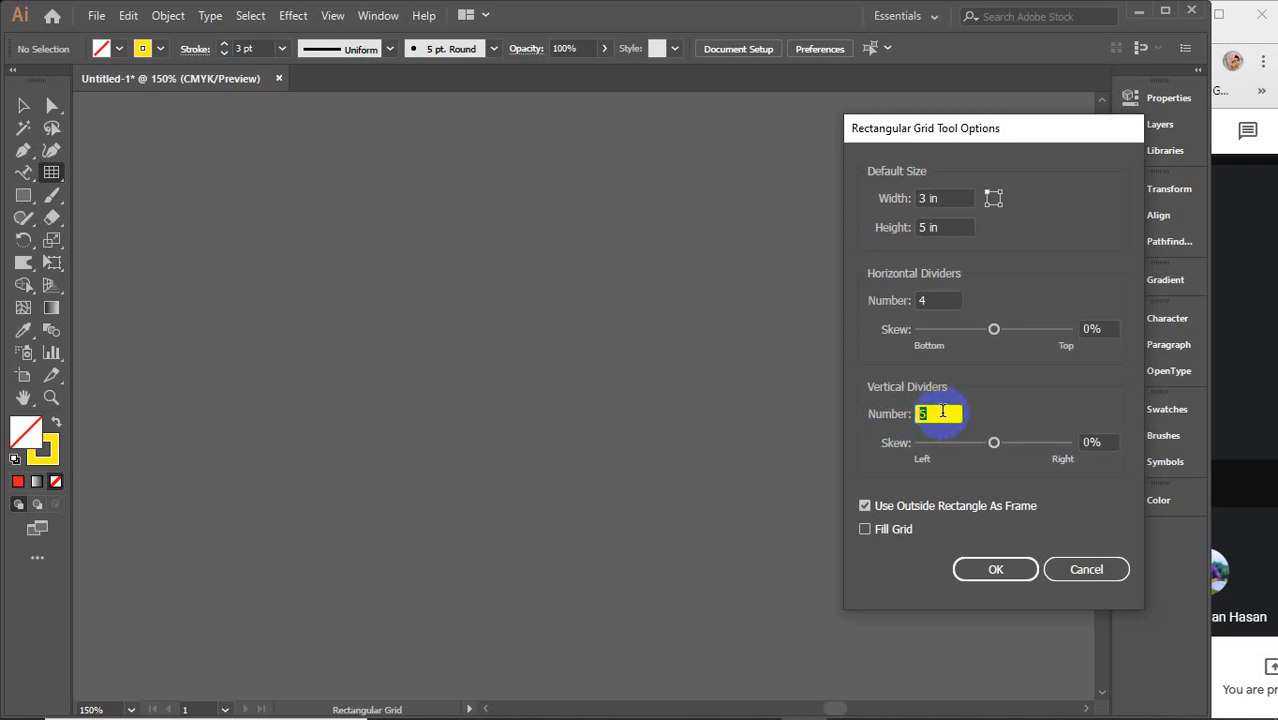
{"action": "type", "text": "9"}
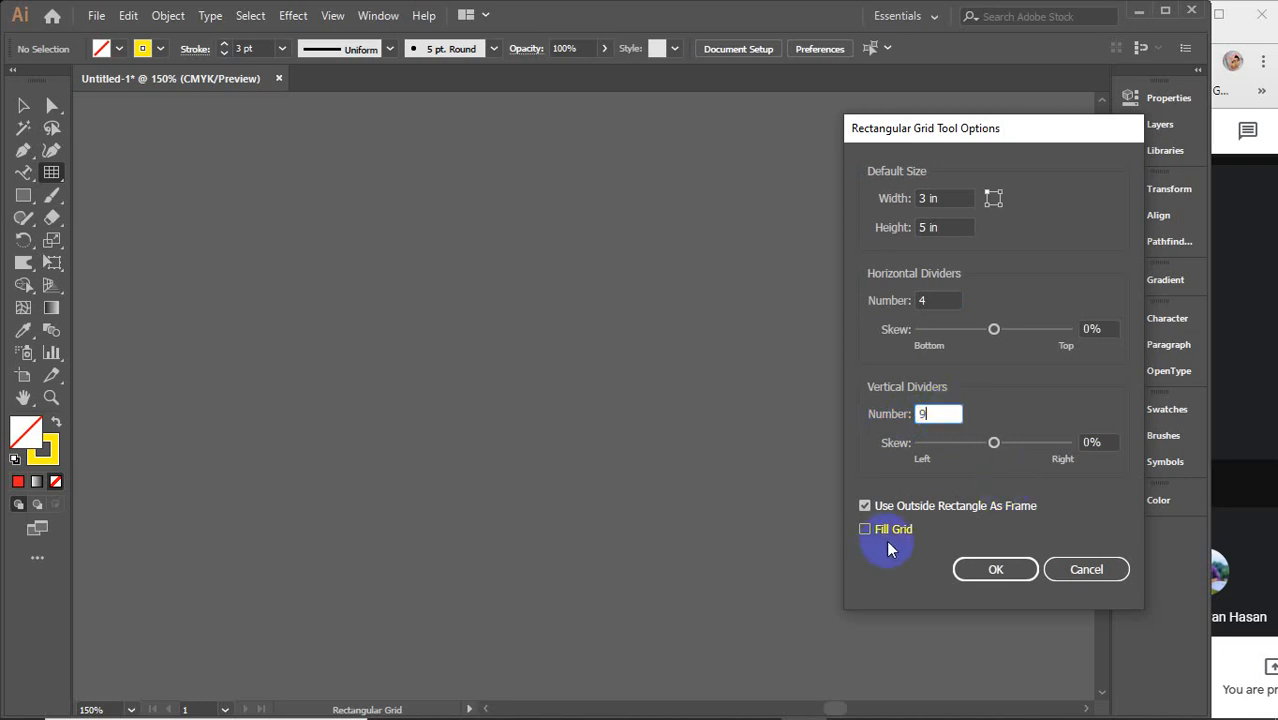
{"action": "left_click", "coordinate": [988, 569]}
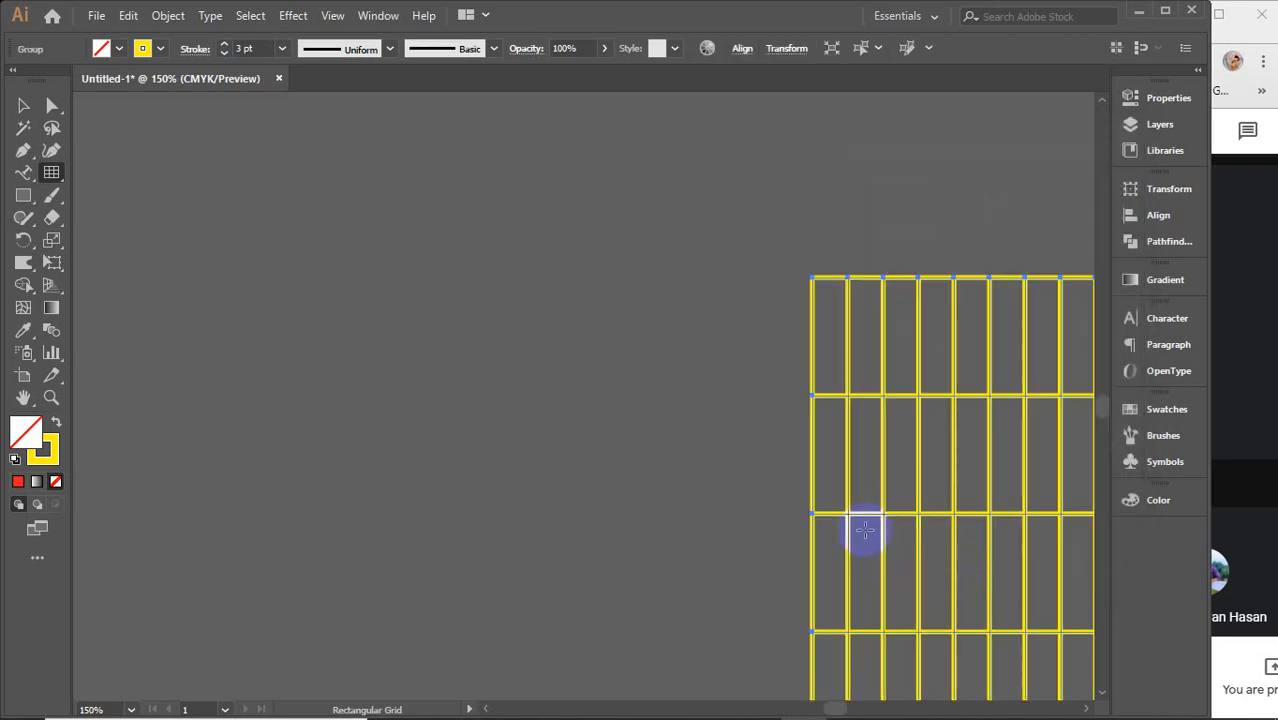
{"action": "key", "text": "v"}
{"action": "left_click_drag", "start_coordinate": [873, 525], "coordinate": [557, 350]}
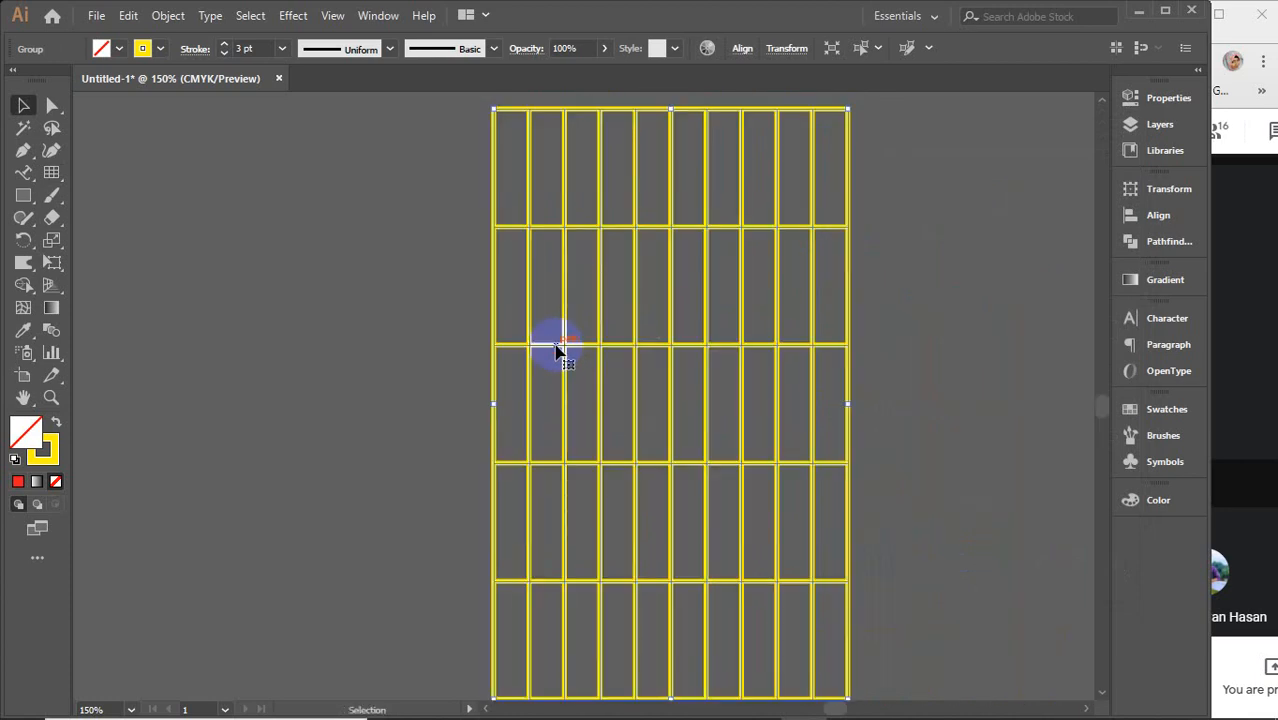
{"action": "scroll", "coordinate": [556, 349], "scroll_direction": "down", "scroll_amount": 1}
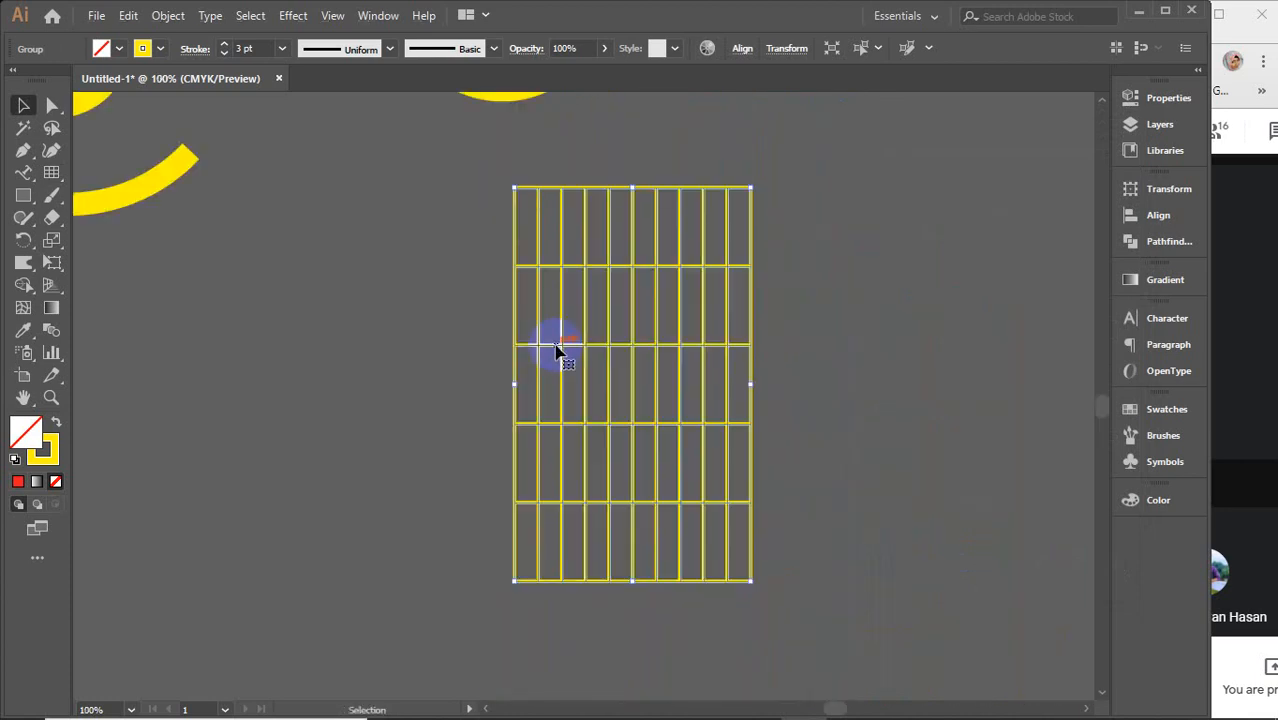
Step: Create a second 3 in by 5 in grid beside the first, with 9 horizontal and 4 vertical dividers
{"action": "left_click", "coordinate": [51, 172]}
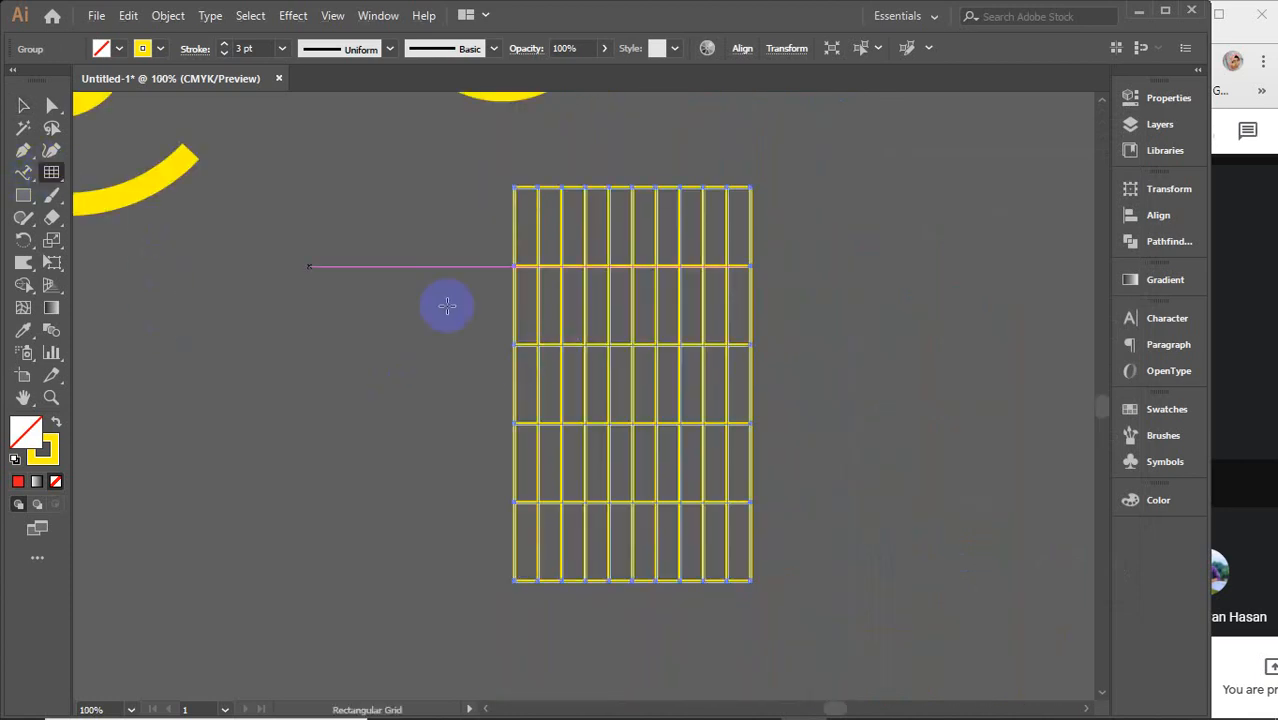
{"action": "left_click_drag", "start_coordinate": [907, 402], "coordinate": [680, 407]}
{"action": "left_click", "coordinate": [756, 380]}
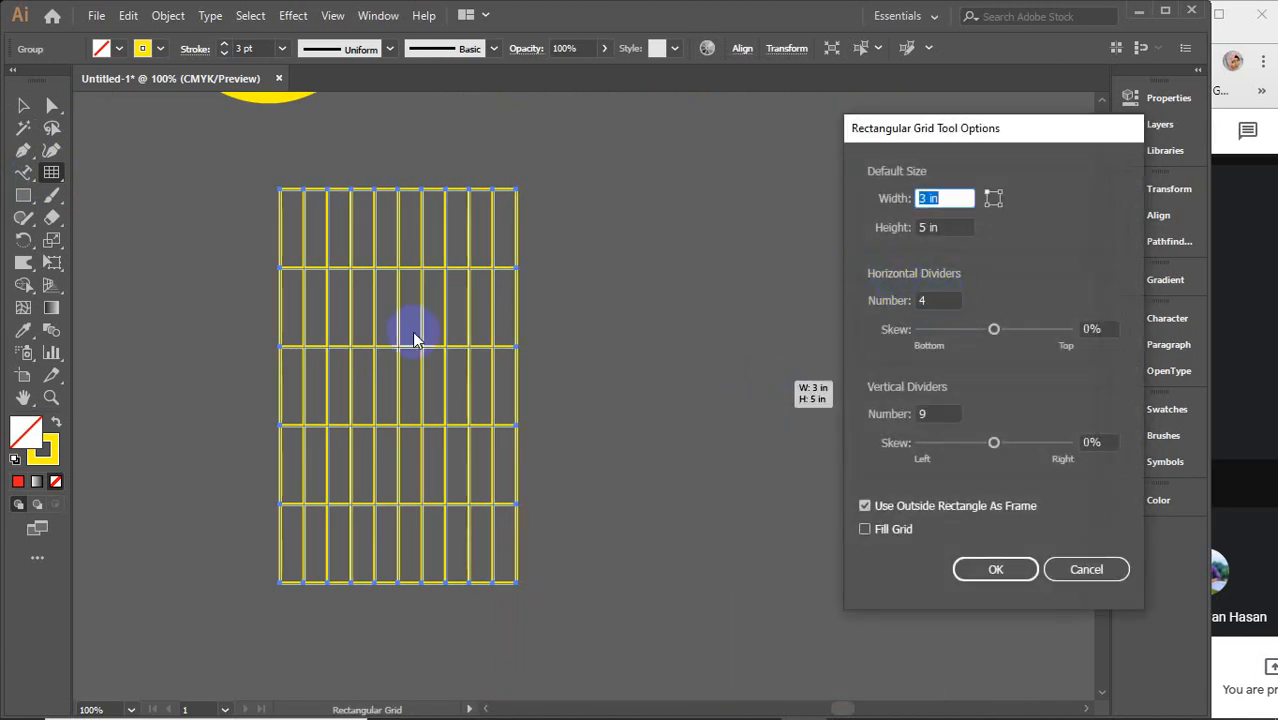
{"action": "left_click", "coordinate": [925, 300]}
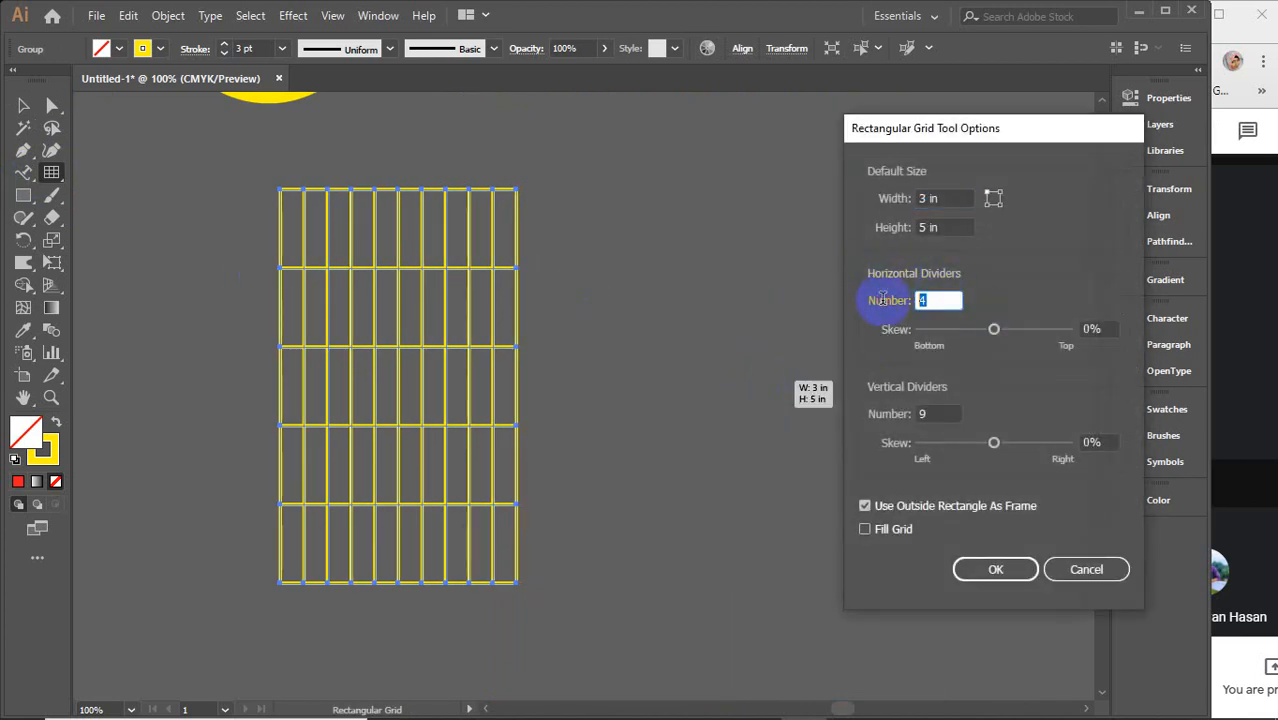
{"action": "type", "text": "9"}
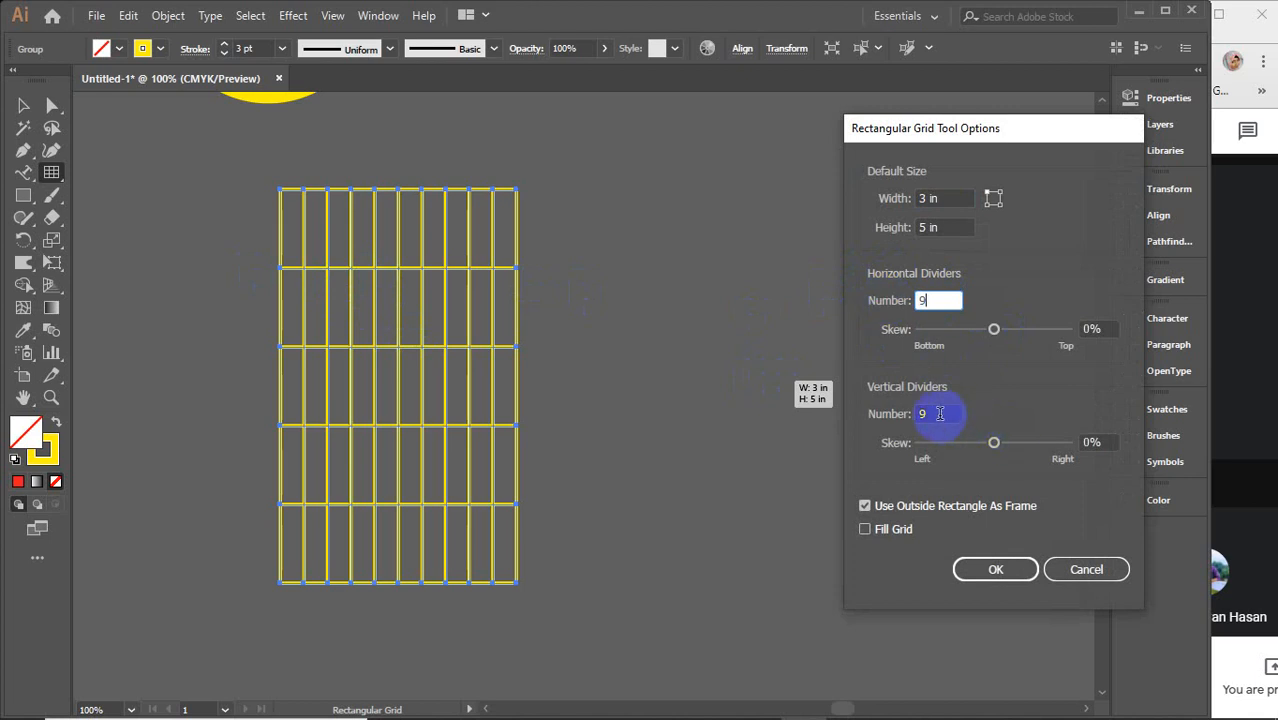
{"action": "left_click", "coordinate": [945, 414]}
{"action": "type", "text": "4"}
{"action": "key", "text": "Return"}
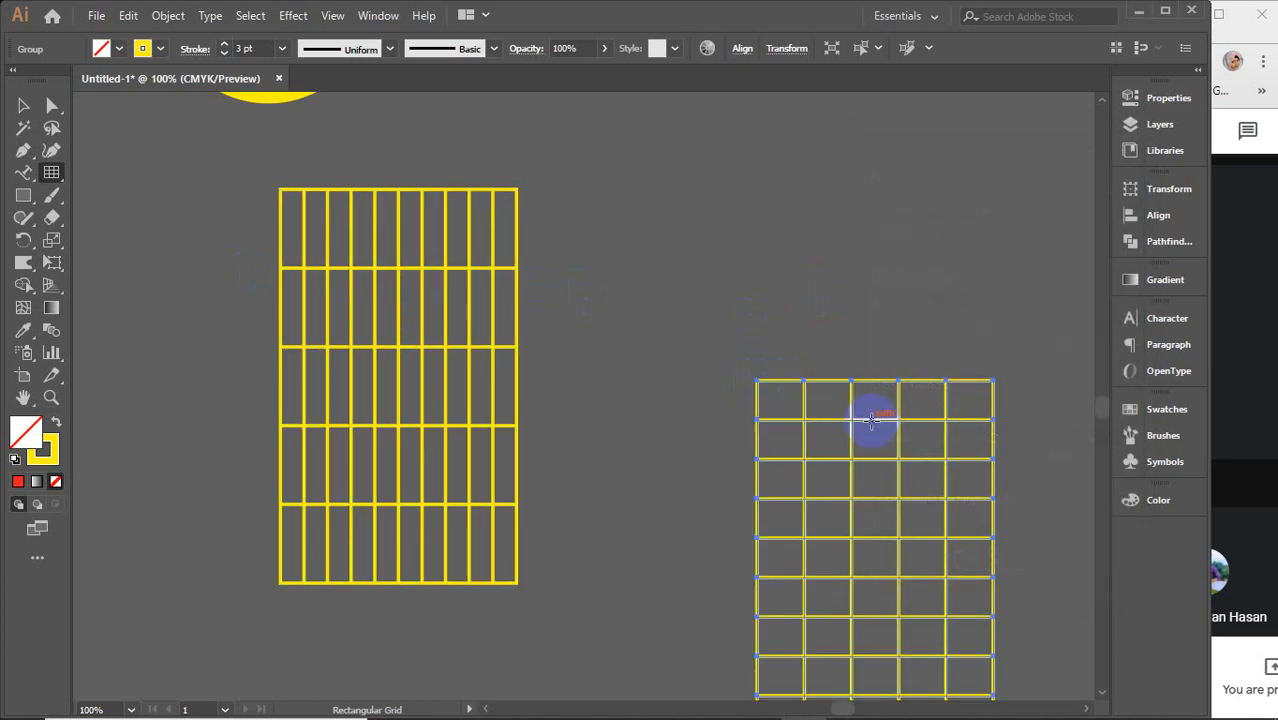
Step: Move the new grid up beside the first one, and delete the first grid with the narrow columns
{"action": "key", "text": "v"}
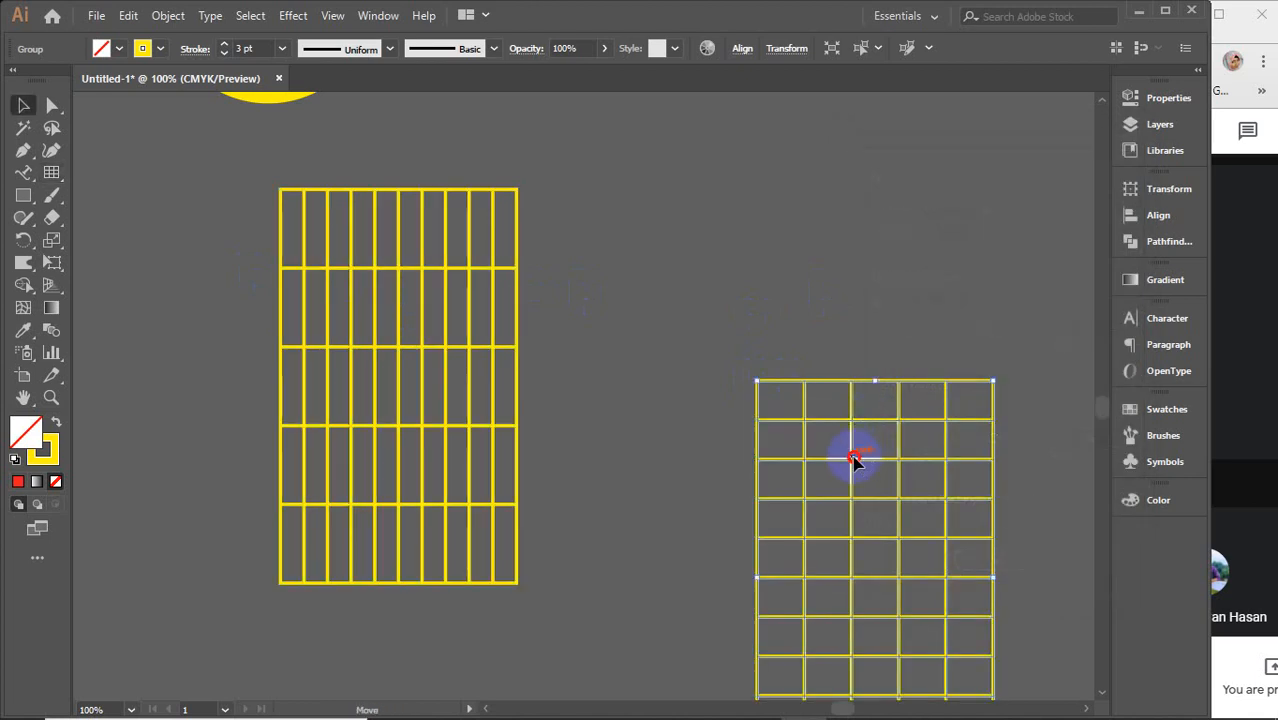
{"action": "left_click_drag", "start_coordinate": [853, 458], "coordinate": [747, 263]}
{"action": "left_click_drag", "start_coordinate": [283, 175], "coordinate": [345, 228]}
{"action": "key", "text": "Delete"}
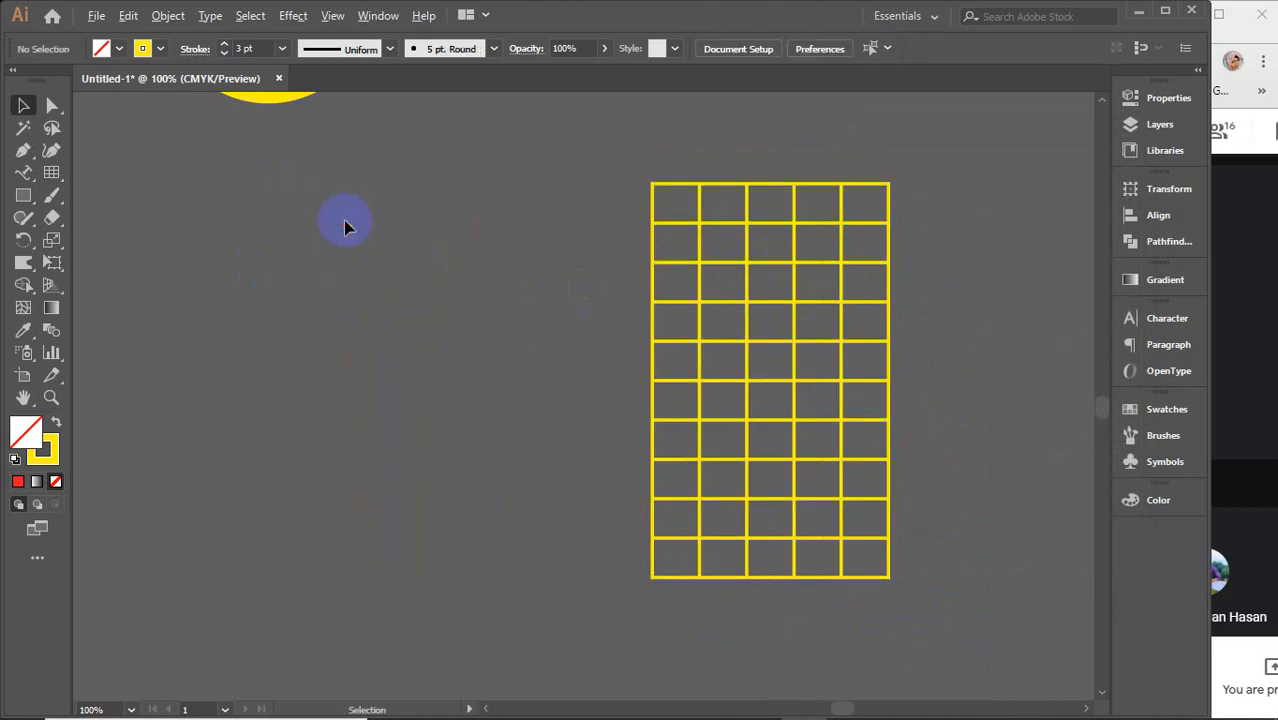
Step: Inspect the remaining grid's rows and columns, and ungroup it into separate lines and an outer frame
{"action": "scroll", "coordinate": [778, 247], "scroll_direction": "up", "scroll_amount": 1}
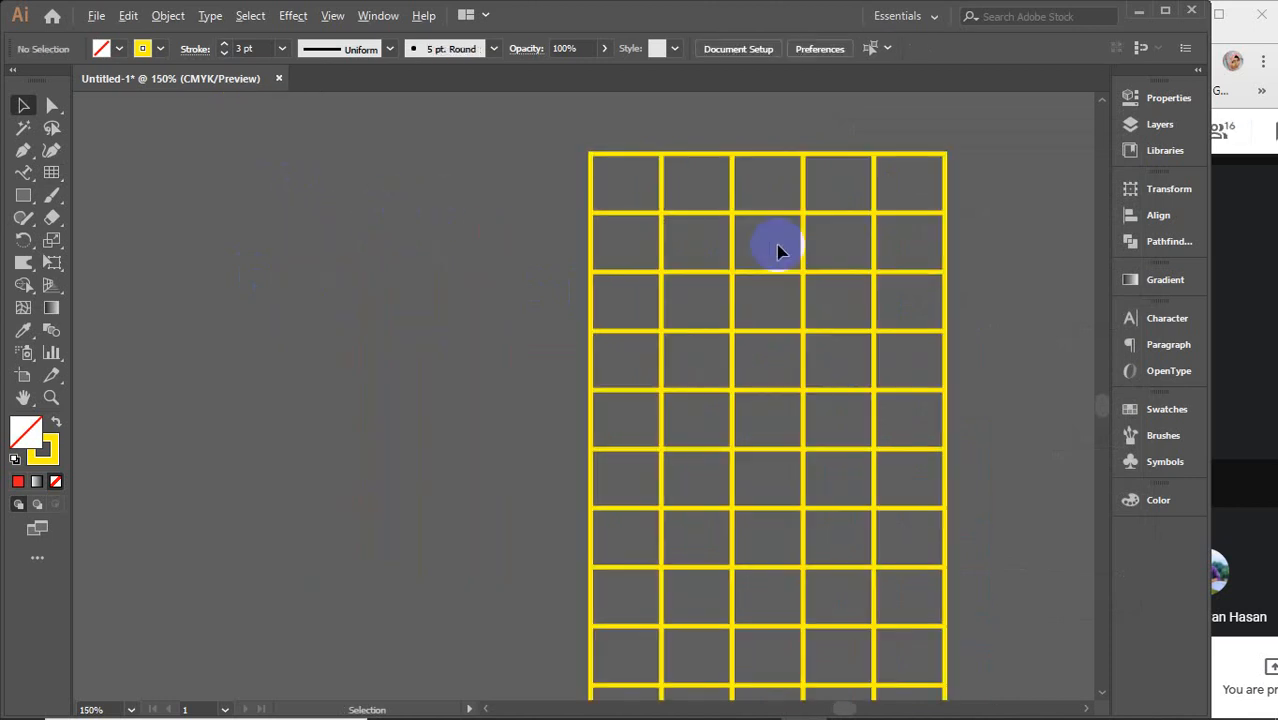
{"action": "left_click_drag", "start_coordinate": [776, 280], "coordinate": [664, 243]}
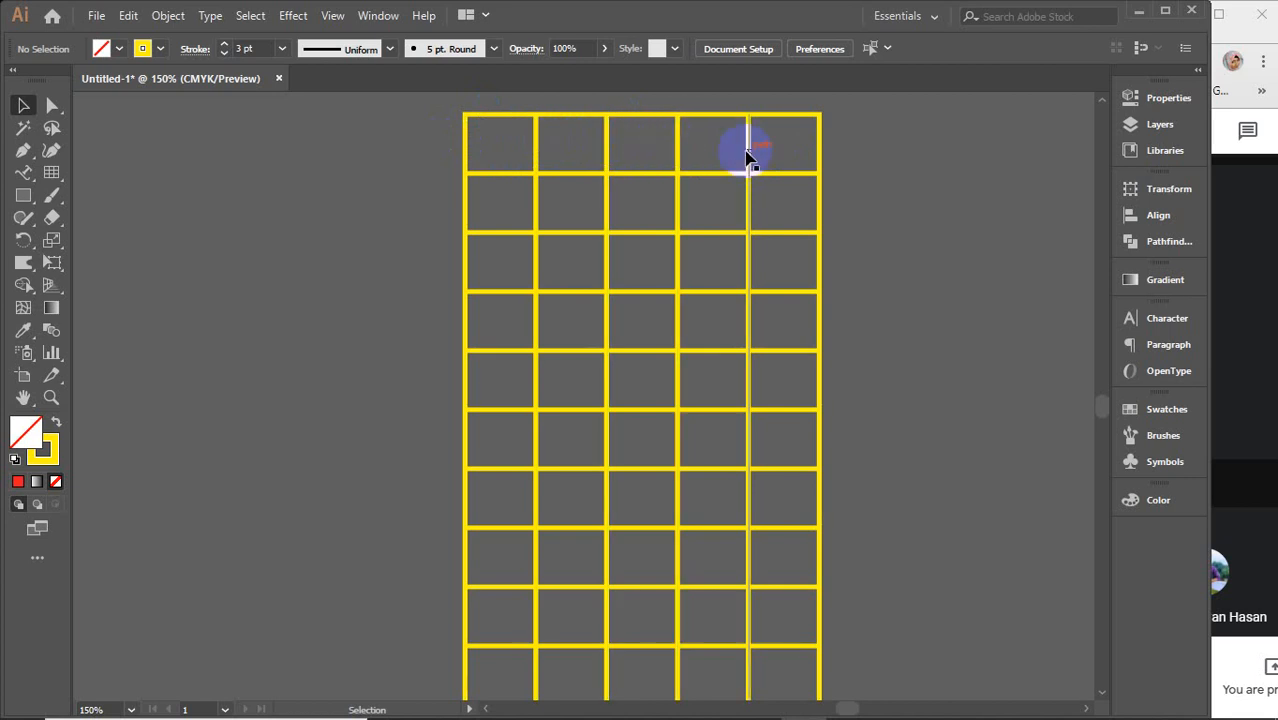
{"action": "scroll", "coordinate": [633, 234], "scroll_direction": "down", "scroll_amount": 1}
{"action": "scroll", "coordinate": [633, 234], "scroll_direction": "down", "scroll_amount": 1}
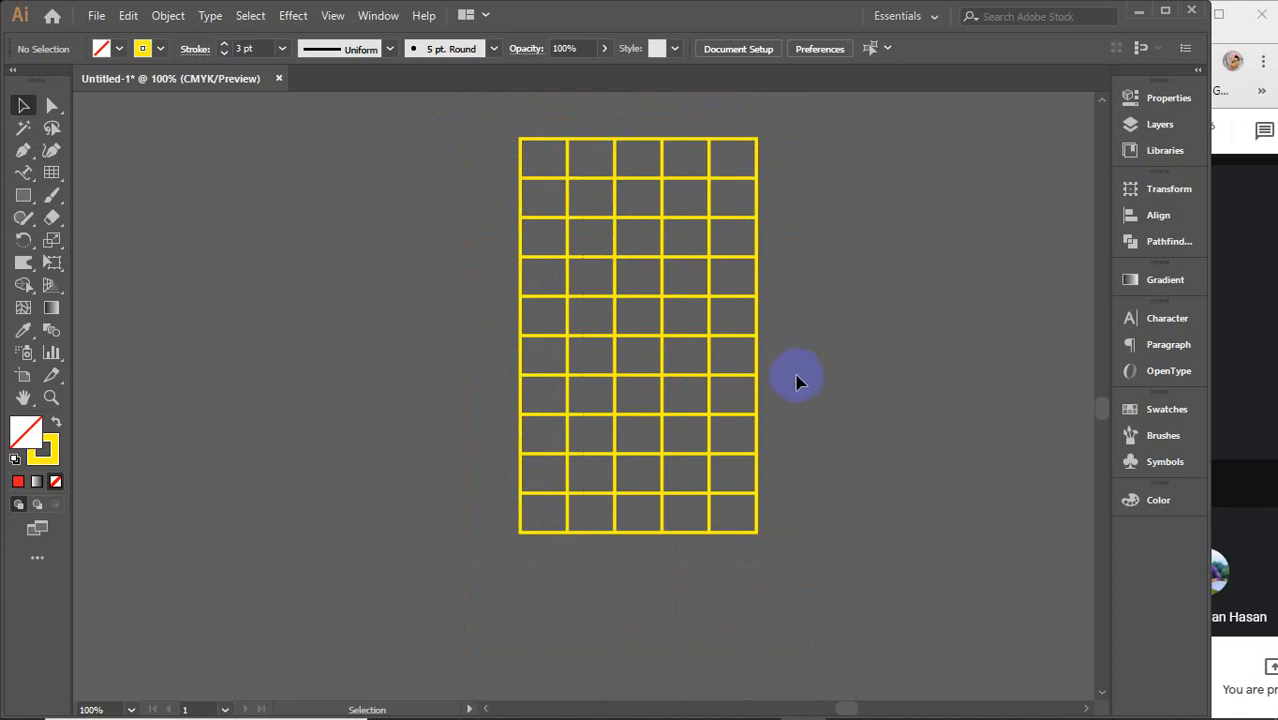
{"action": "scroll", "coordinate": [799, 379], "scroll_direction": "up", "scroll_amount": 1}
{"action": "scroll", "coordinate": [700, 346], "scroll_direction": "up", "scroll_amount": 1}
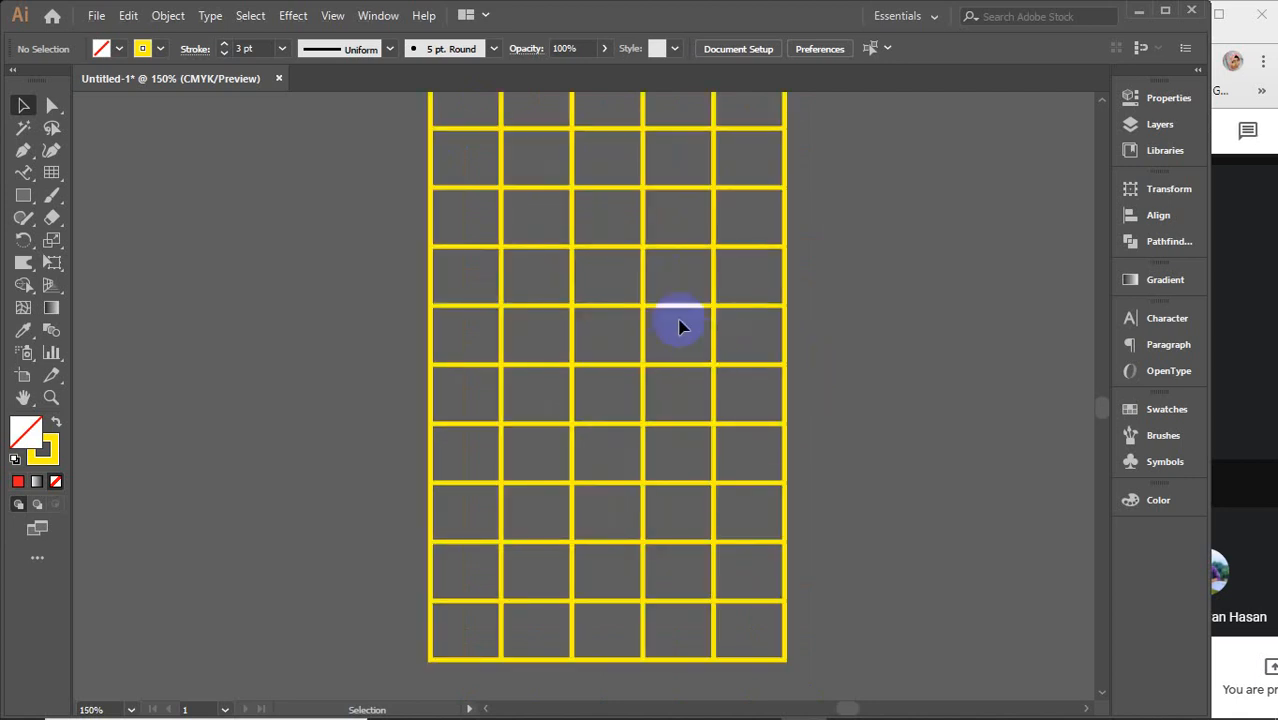
{"action": "left_click_drag", "start_coordinate": [660, 294], "coordinate": [687, 328]}
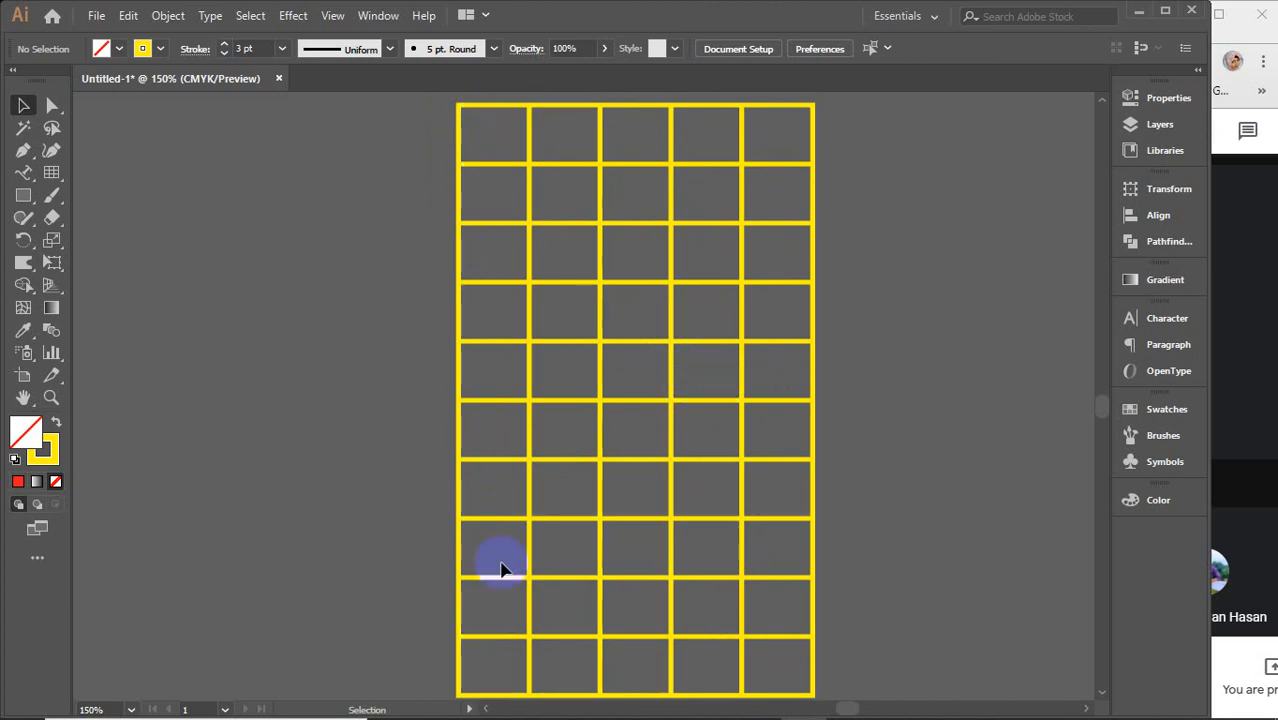
{"action": "left_click", "coordinate": [522, 228]}
{"action": "right_click", "coordinate": [522, 228]}
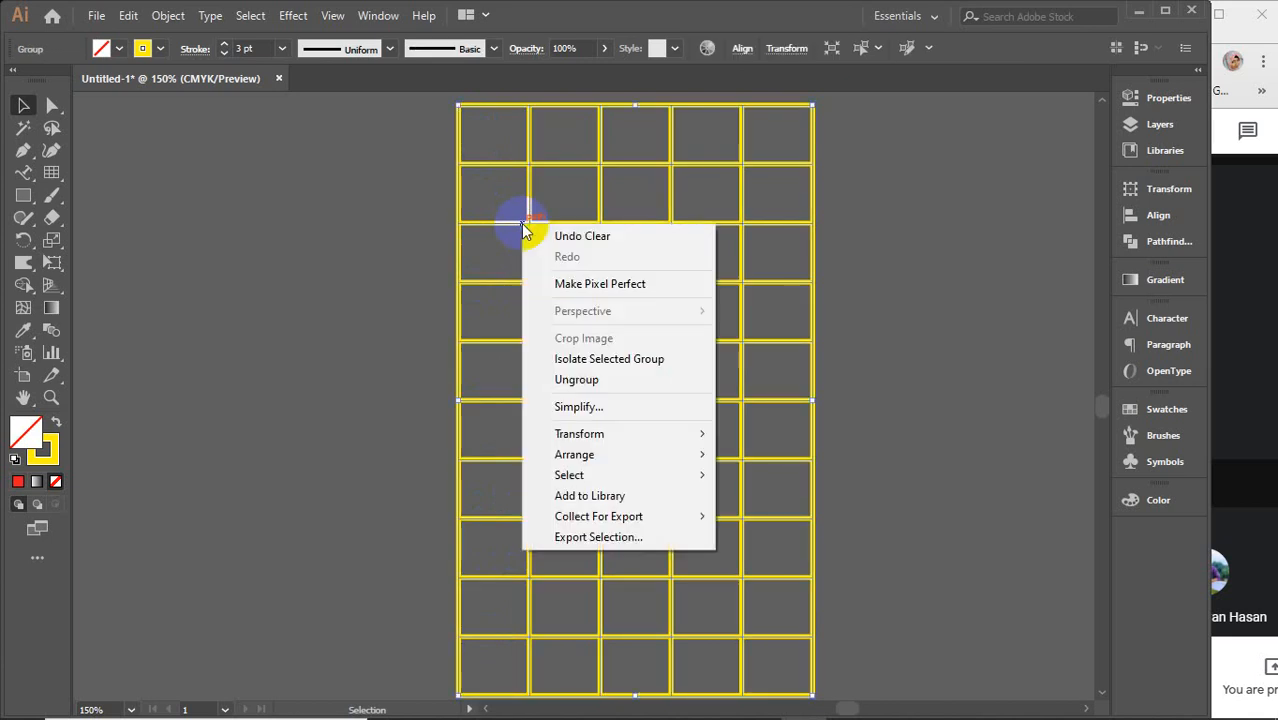
{"action": "left_click", "coordinate": [562, 379]}
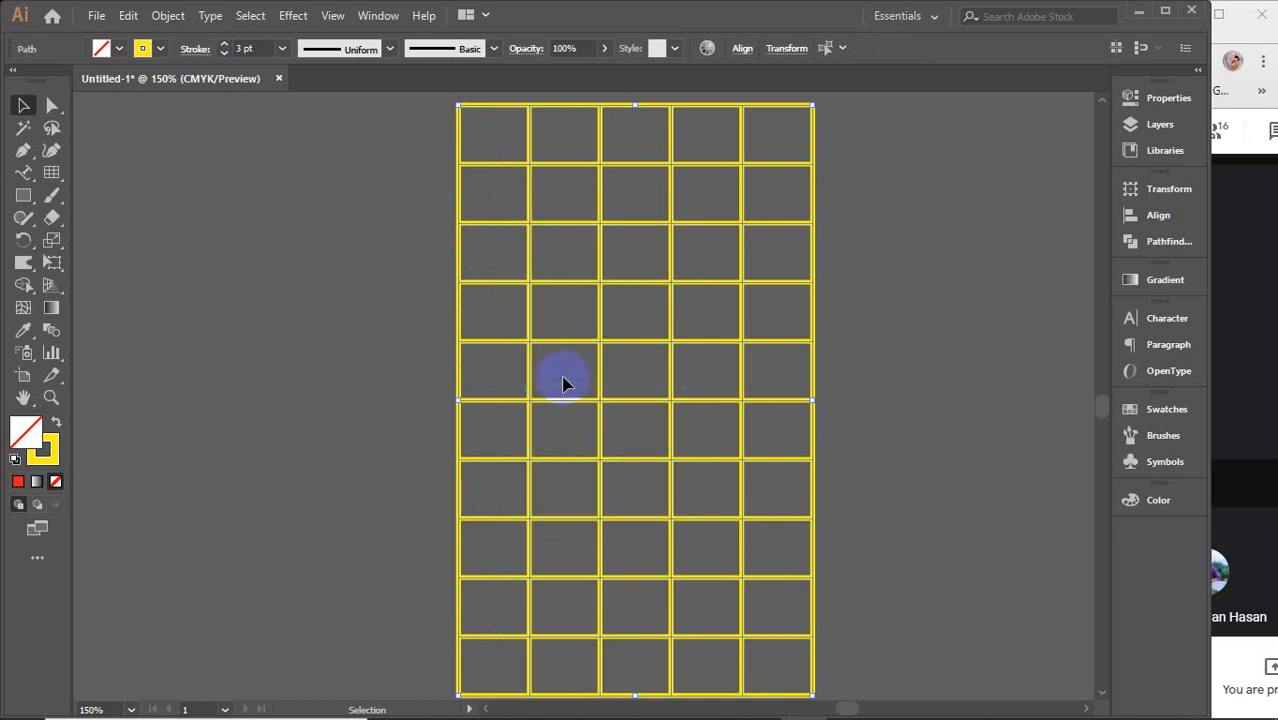
Step: Try moving the outer frame, one horizontal divider and one vertical divider out of the grid, and undo the moves
{"action": "left_click", "coordinate": [882, 292]}
{"action": "left_click_drag", "start_coordinate": [813, 203], "coordinate": [941, 221]}
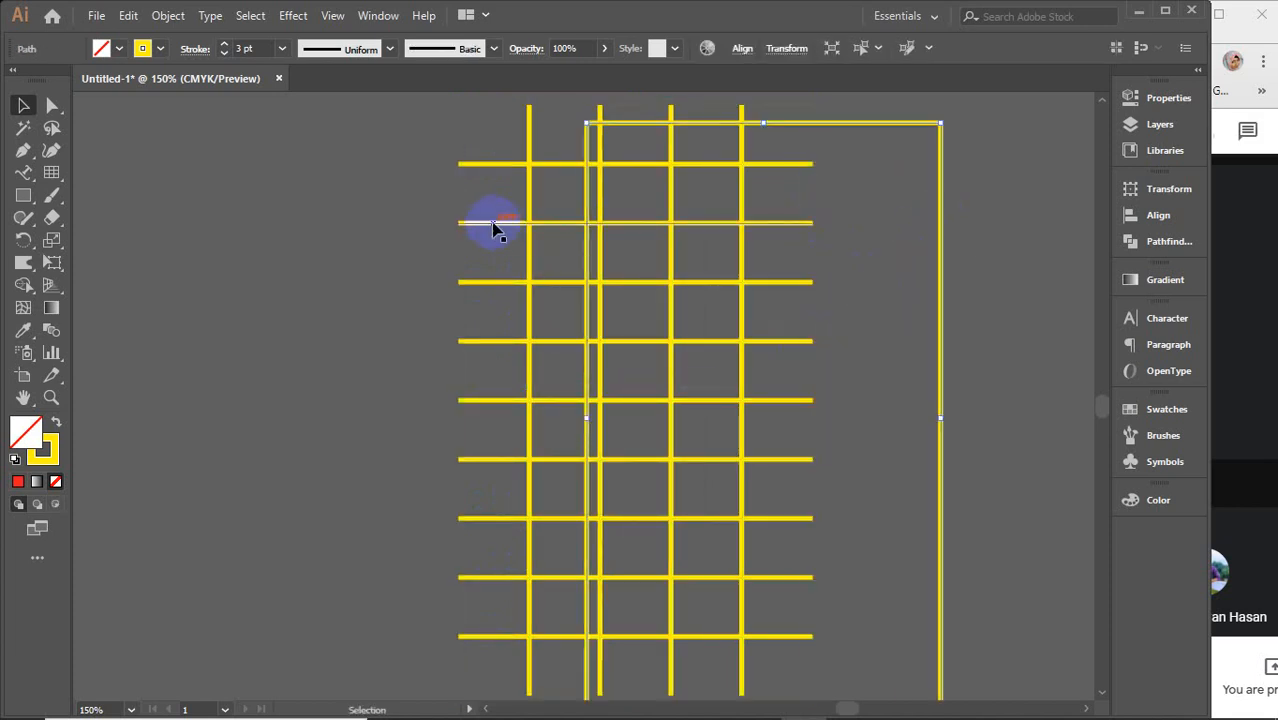
{"action": "left_click_drag", "start_coordinate": [493, 228], "coordinate": [401, 260]}
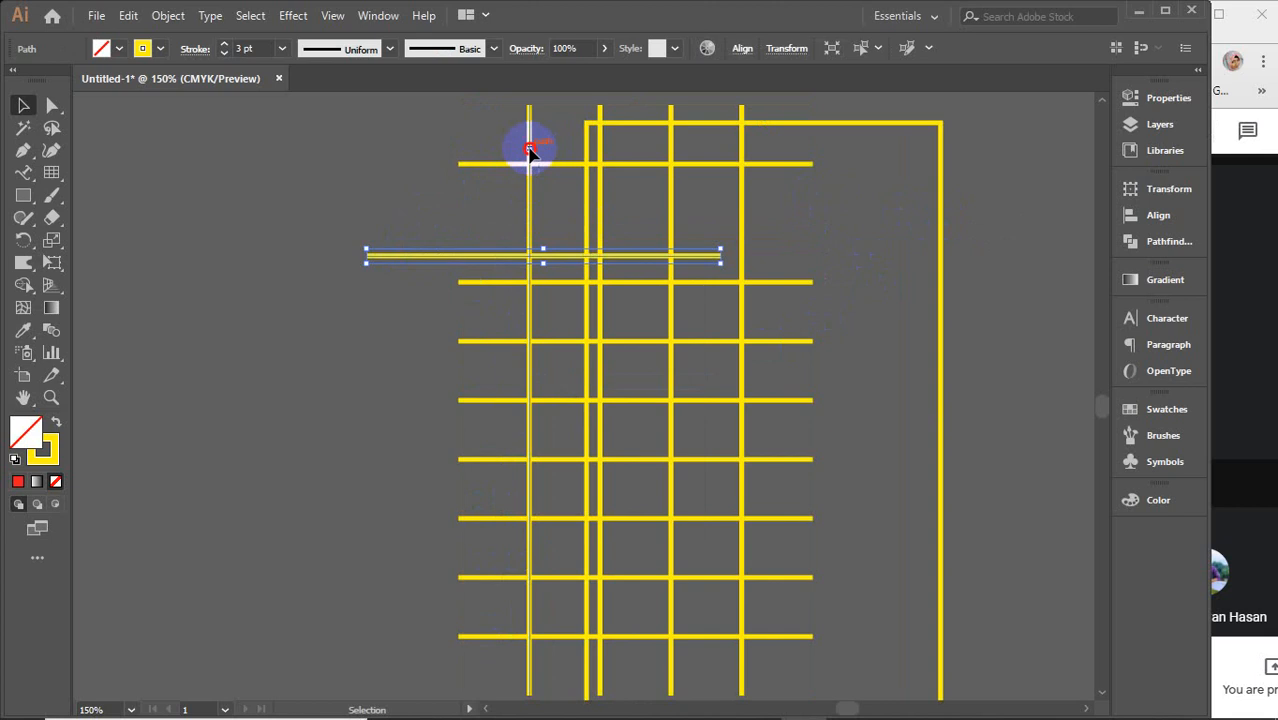
{"action": "left_click_drag", "start_coordinate": [530, 148], "coordinate": [362, 173]}
{"action": "key", "text": "ctrl+z"}
{"action": "key", "text": "ctrl+z"}
{"action": "key", "text": "ctrl+z"}
{"action": "key", "text": "ctrl+z"}
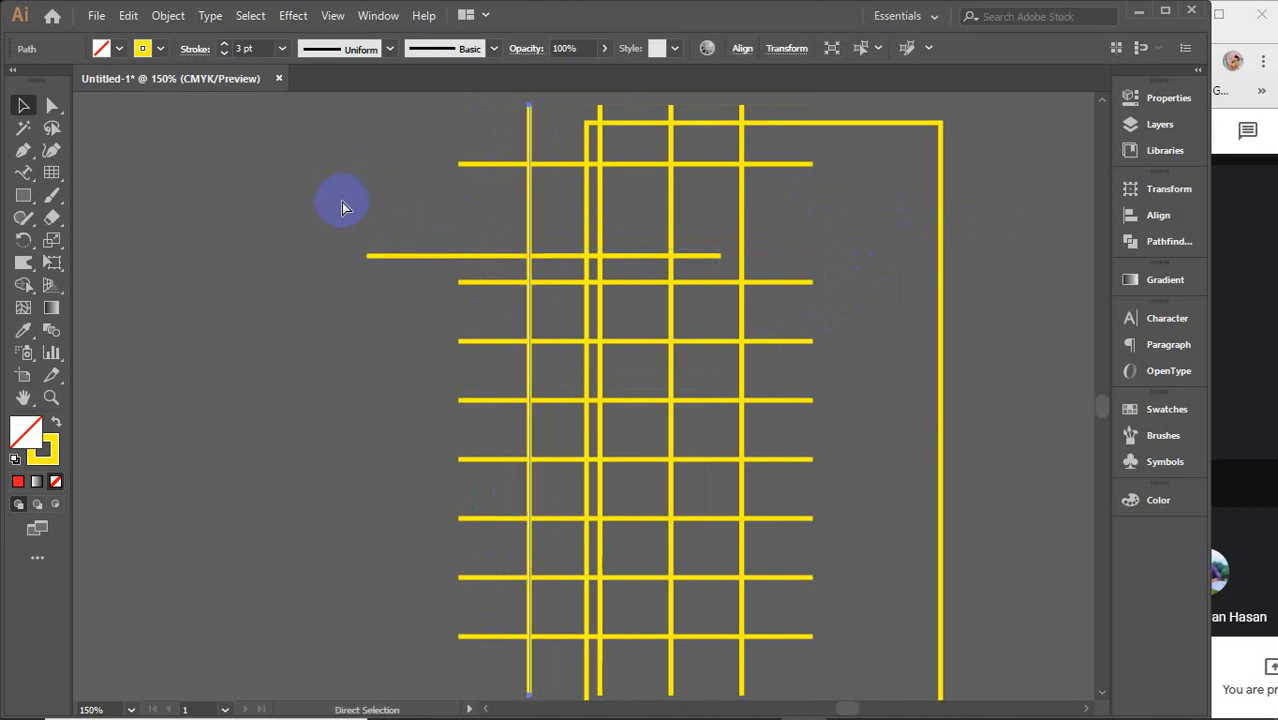
Step: Narrow the table's first column by moving its vertical divider about halfway toward the left edge of the frame
{"action": "key", "text": "v"}
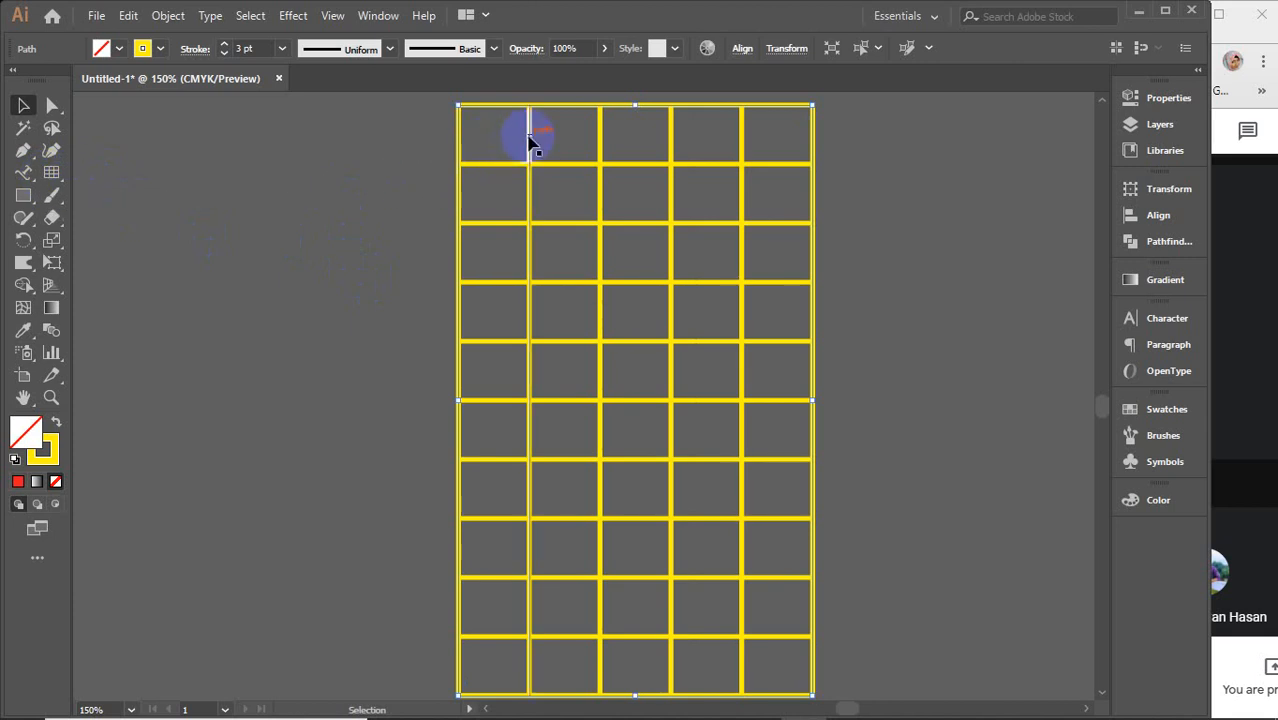
{"action": "left_click_drag", "start_coordinate": [527, 135], "coordinate": [491, 143]}
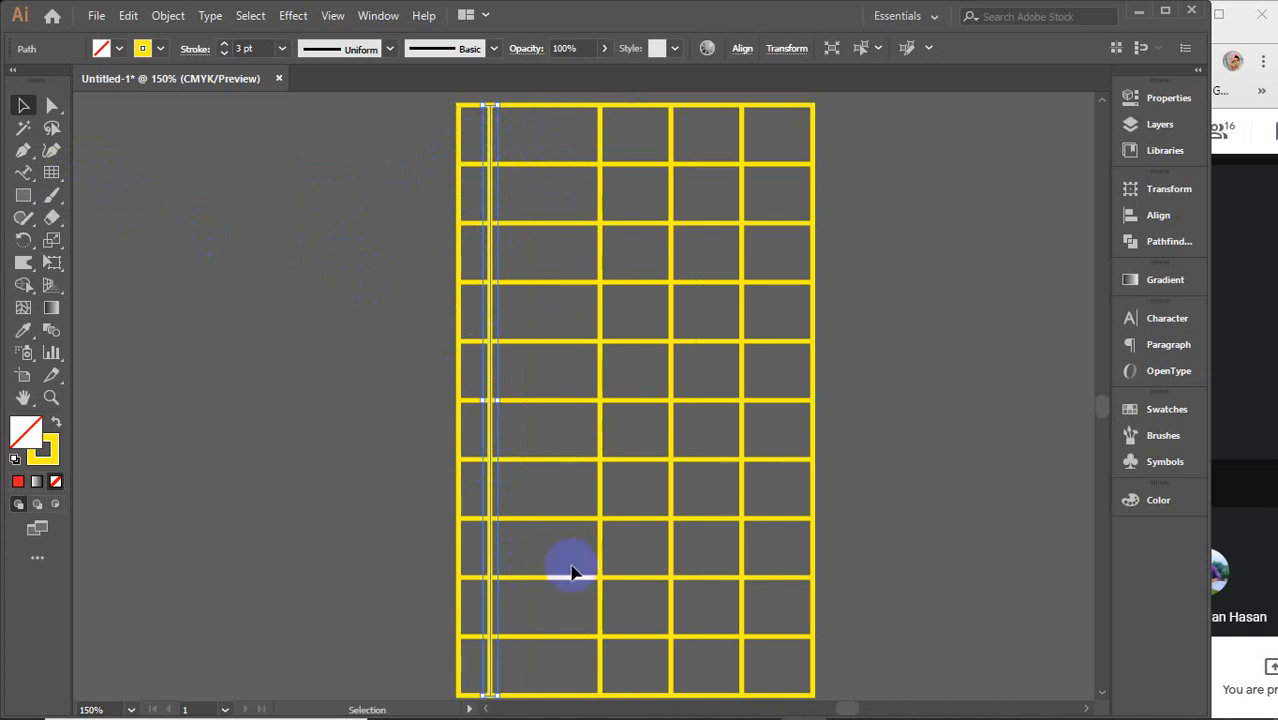
Step: With the Line Segment tool, split the third column's top cell horizontally and add a vertical centre line from the table's bottom edge to that split
{"action": "left_click", "coordinate": [51, 173]}
{"action": "left_click", "coordinate": [144, 172]}
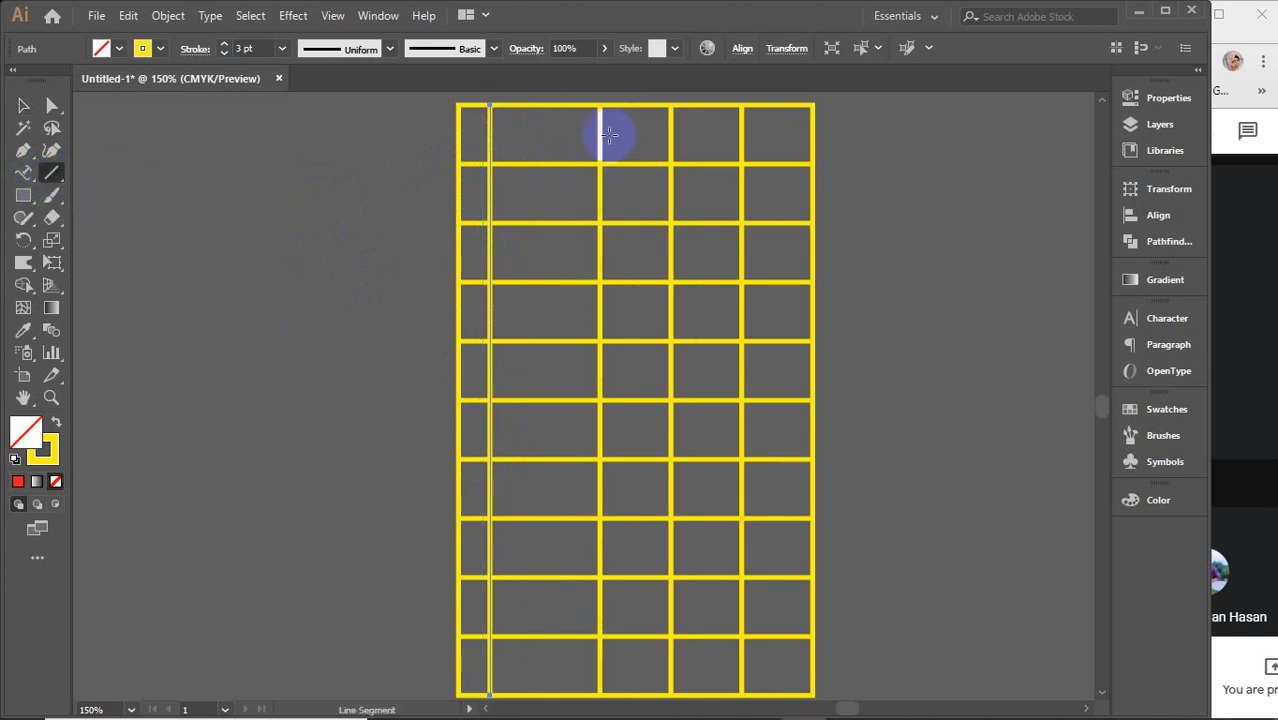
{"action": "left_click_drag", "start_coordinate": [603, 133], "coordinate": [671, 133]}
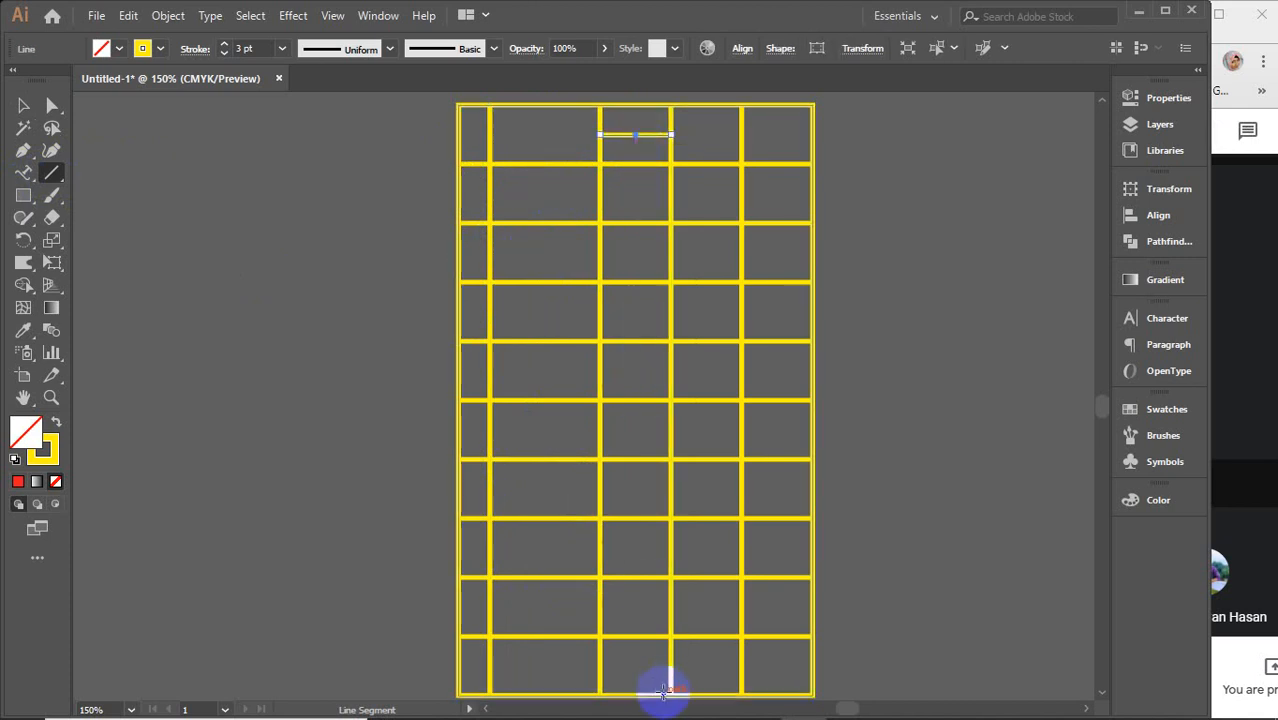
{"action": "left_click_drag", "start_coordinate": [636, 693], "coordinate": [635, 134]}
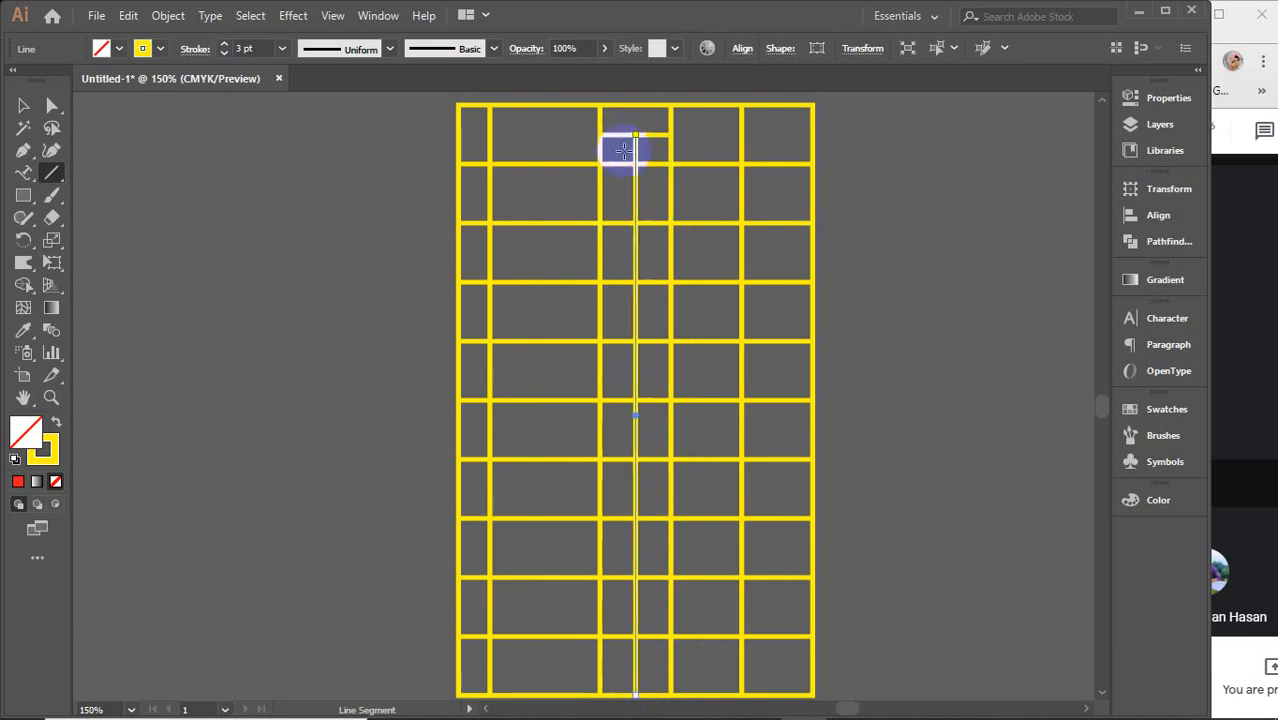
Step: Group all of the table's lines into one object and move the grouped table toward the right
{"action": "key", "text": "v"}
{"action": "left_click", "coordinate": [300, 272]}
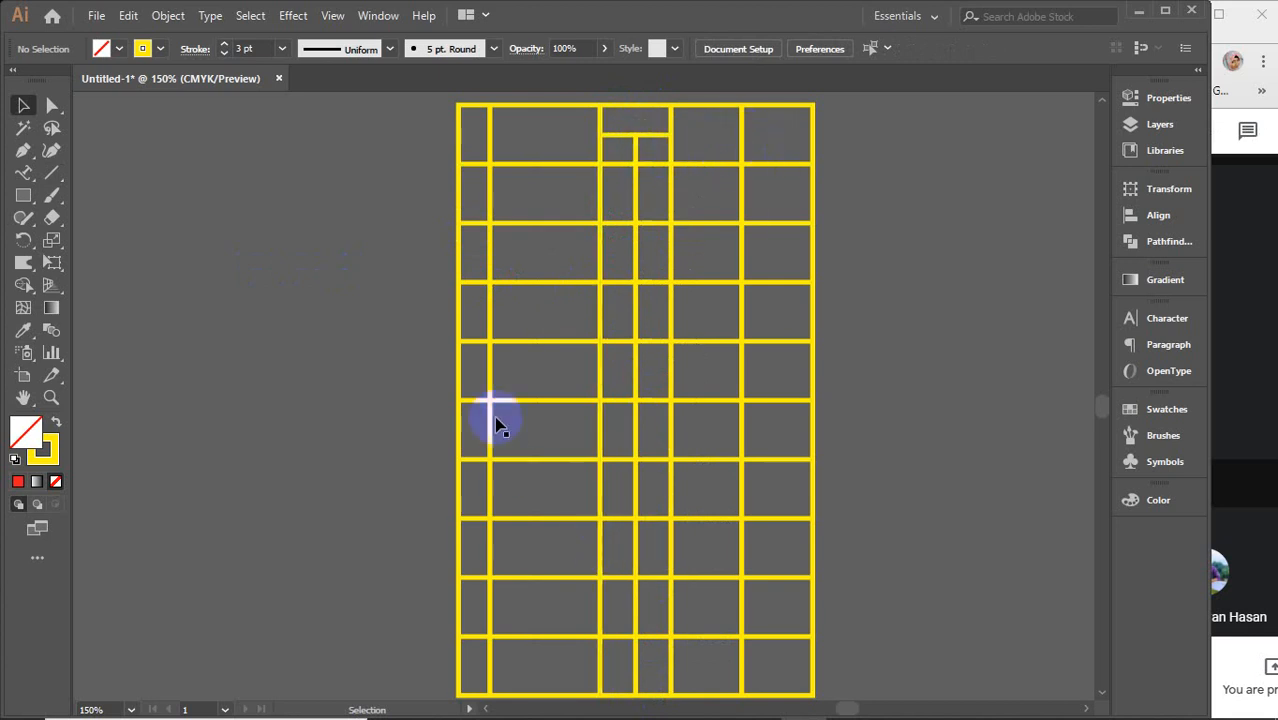
{"action": "left_click_drag", "start_coordinate": [427, 135], "coordinate": [755, 615]}
{"action": "right_click", "coordinate": [639, 479]}
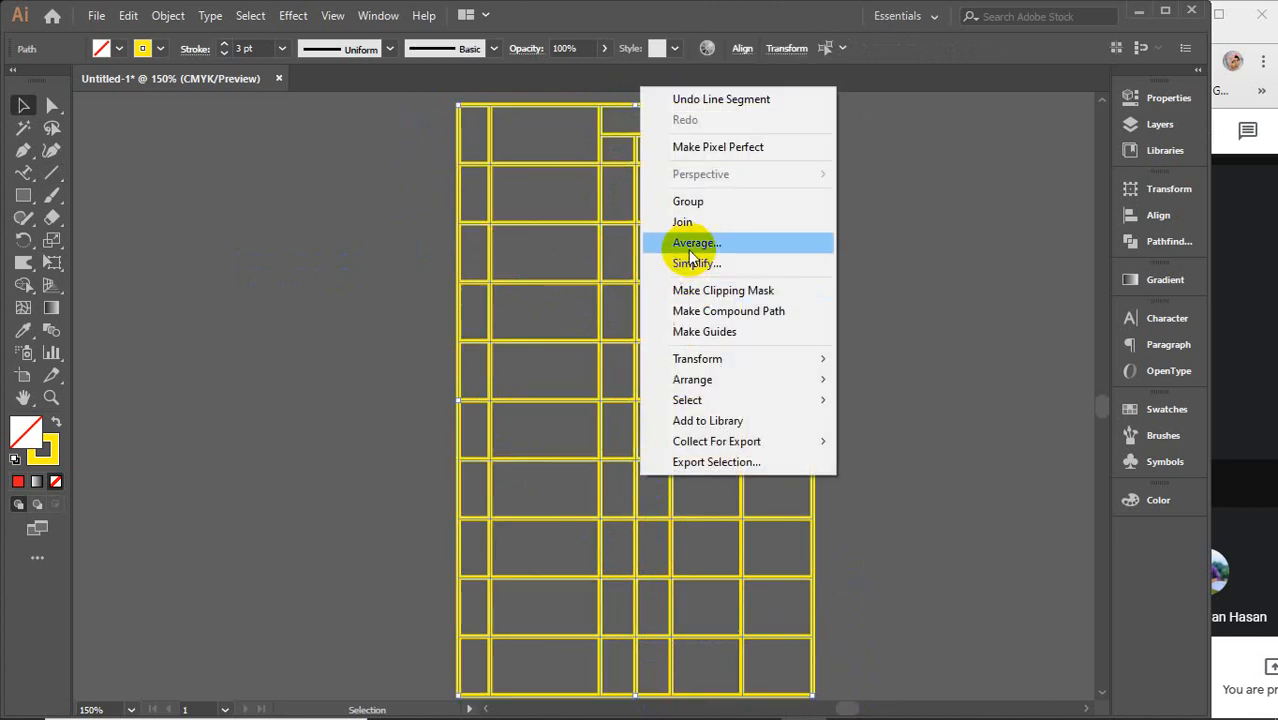
{"action": "left_click", "coordinate": [685, 203]}
{"action": "left_click", "coordinate": [856, 300]}
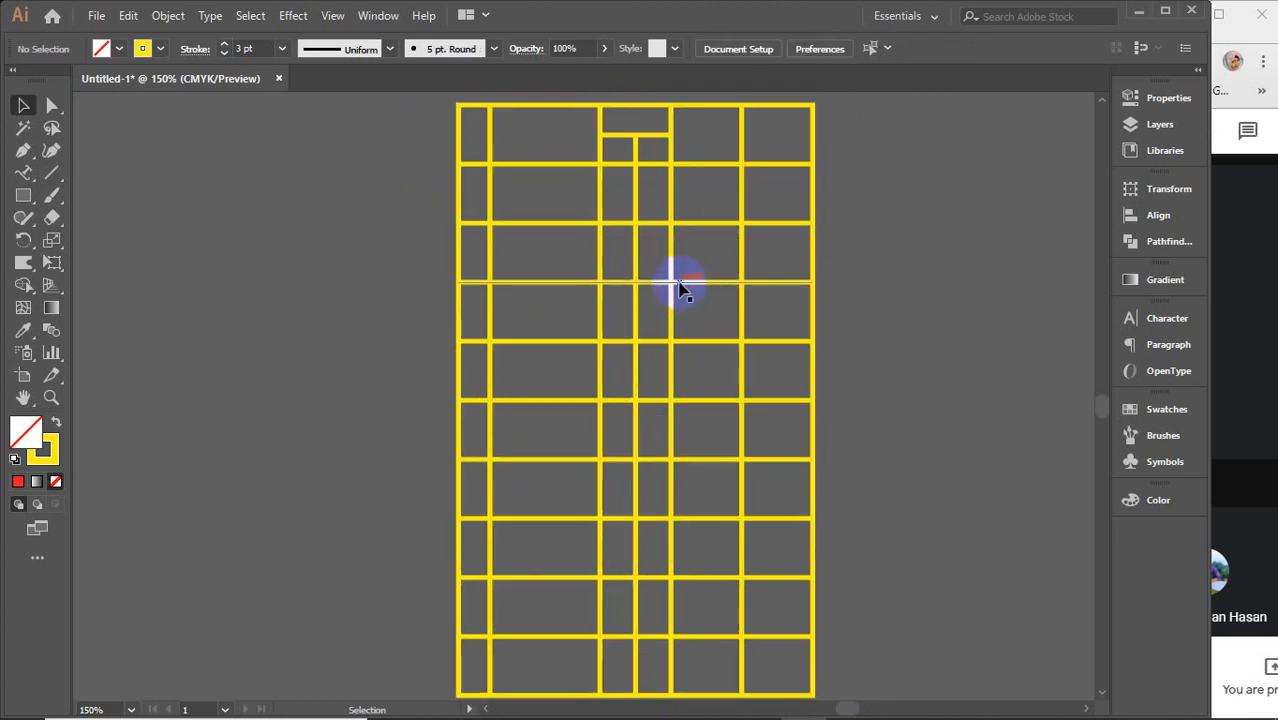
{"action": "left_click_drag", "start_coordinate": [679, 288], "coordinate": [759, 300]}
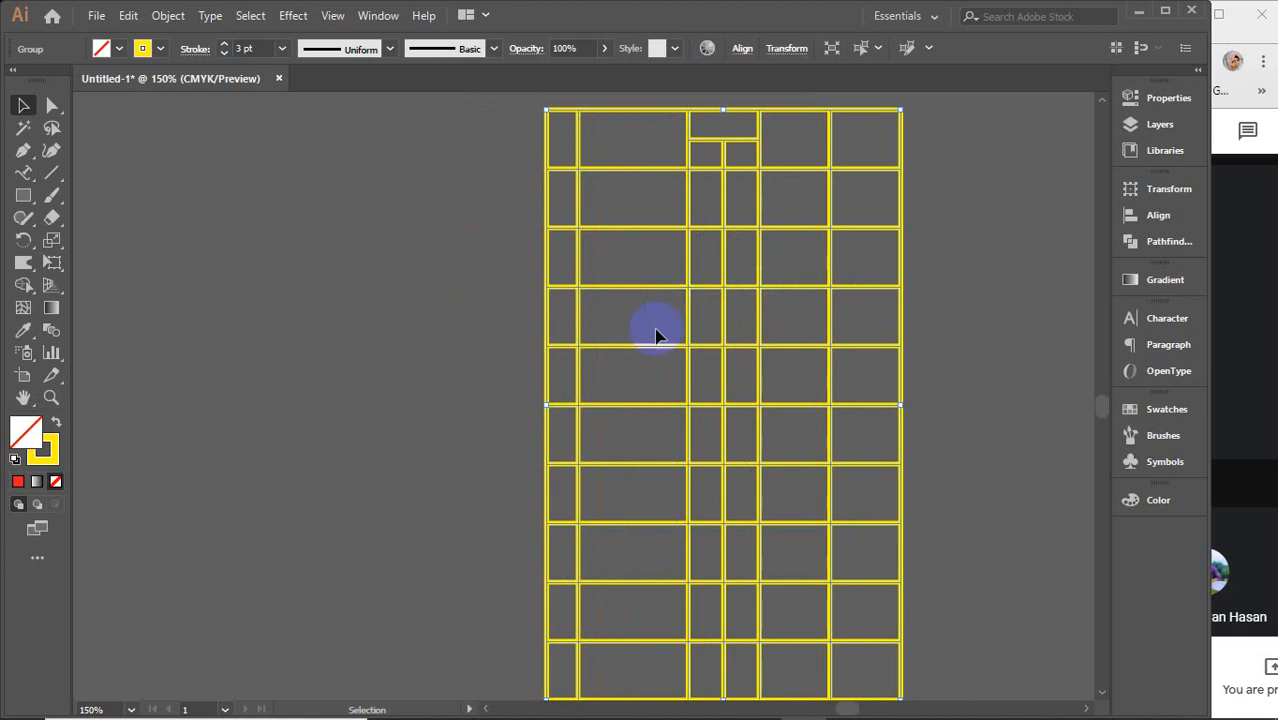
Step: Delete the four spirals and the grouped table, clearing the canvas
{"action": "scroll", "coordinate": [656, 337], "scroll_direction": "down", "scroll_amount": 1}
{"action": "scroll", "coordinate": [660, 420], "scroll_direction": "down", "scroll_amount": 1}
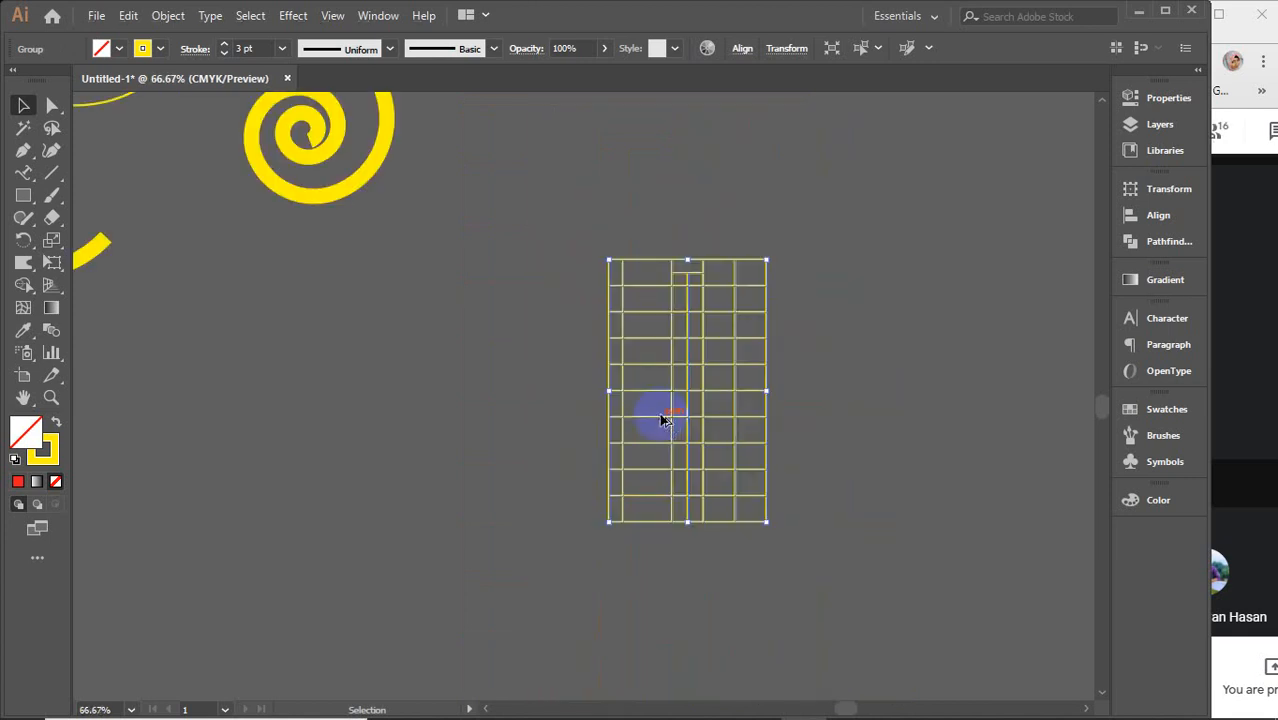
{"action": "scroll", "coordinate": [660, 420], "scroll_direction": "down", "scroll_amount": 1}
{"action": "scroll", "coordinate": [580, 484], "scroll_direction": "down", "scroll_amount": 1}
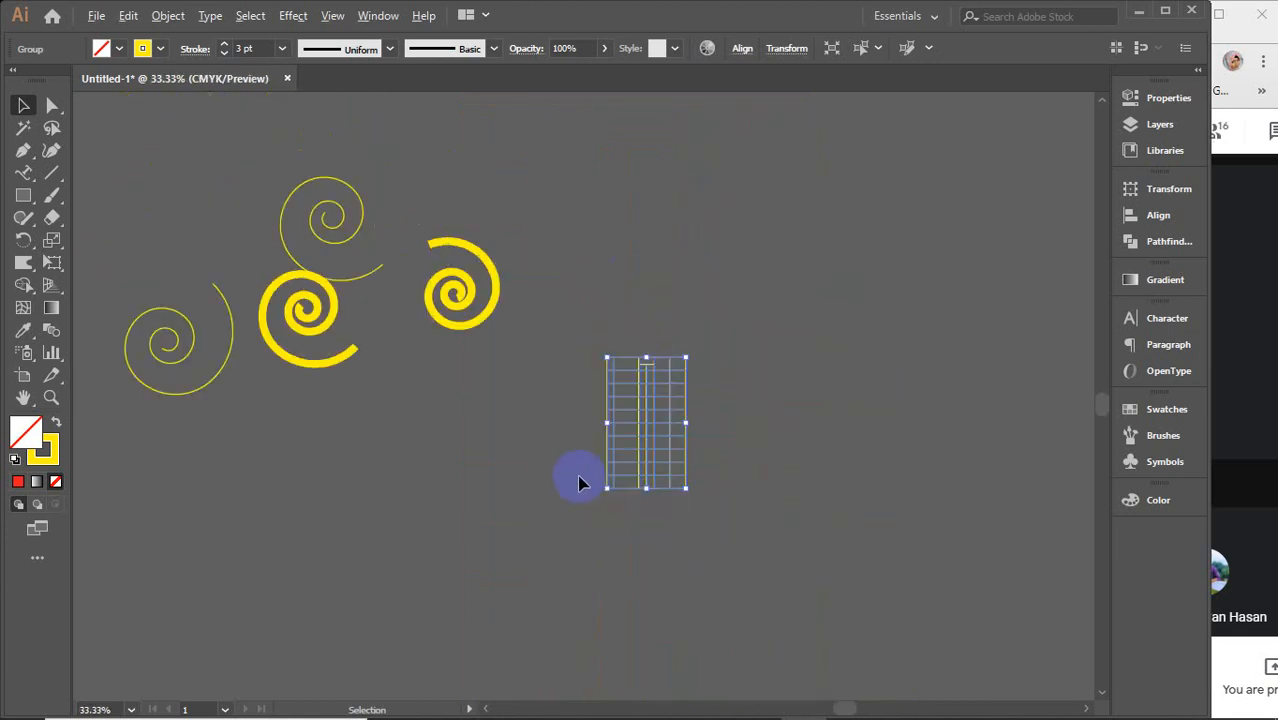
{"action": "left_click_drag", "start_coordinate": [138, 162], "coordinate": [551, 490]}
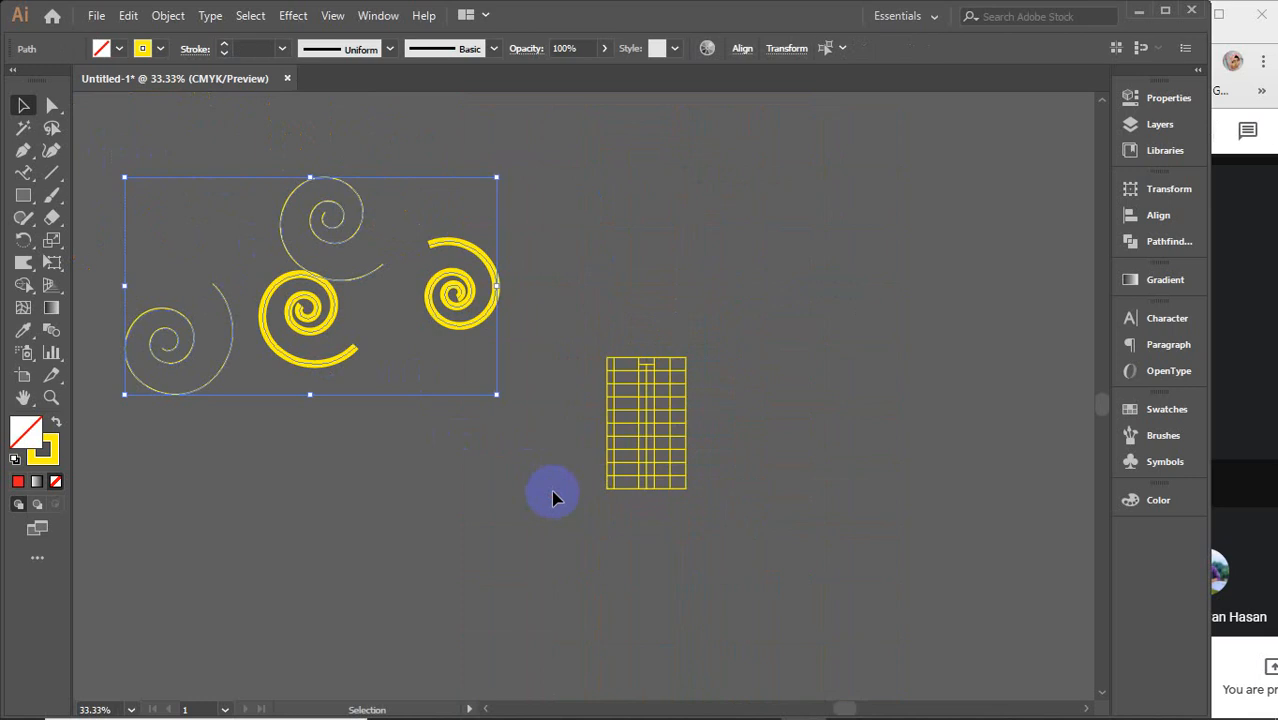
{"action": "key", "text": "Delete"}
{"action": "scroll", "coordinate": [551, 490], "scroll_direction": "down", "scroll_amount": 3}
{"action": "left_click_drag", "start_coordinate": [497, 350], "coordinate": [694, 569]}
{"action": "scroll", "coordinate": [585, 505], "scroll_direction": "up", "scroll_amount": 5}
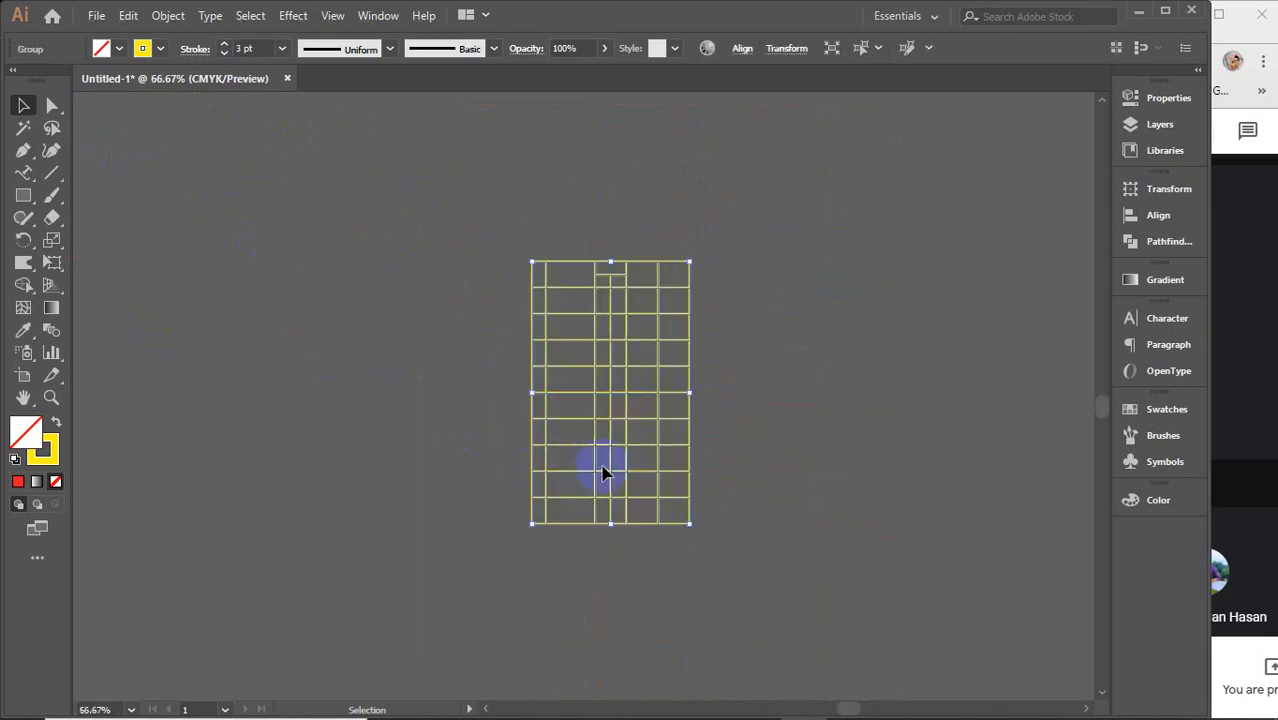
{"action": "key", "text": "Delete"}
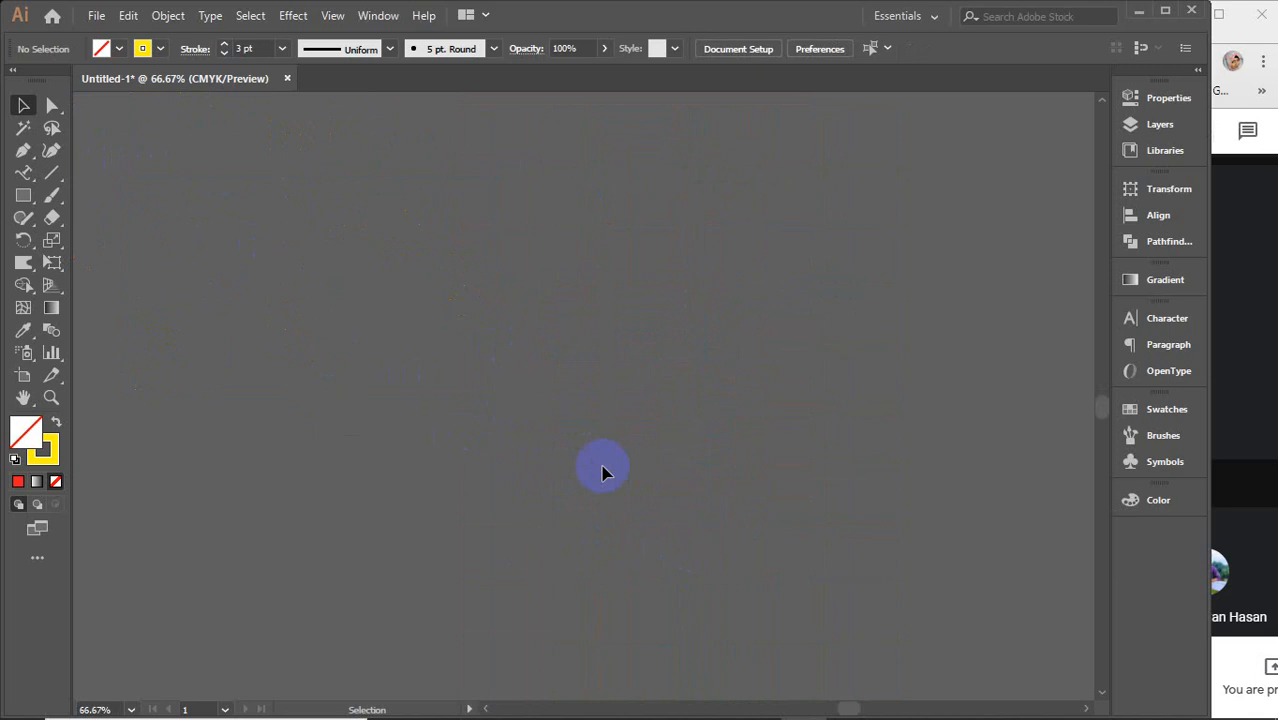
Step: With the Polar Grid tool, draw a circular grid about 6.09 in across and move it to the canvas's left half
{"action": "left_click", "coordinate": [51, 174]}
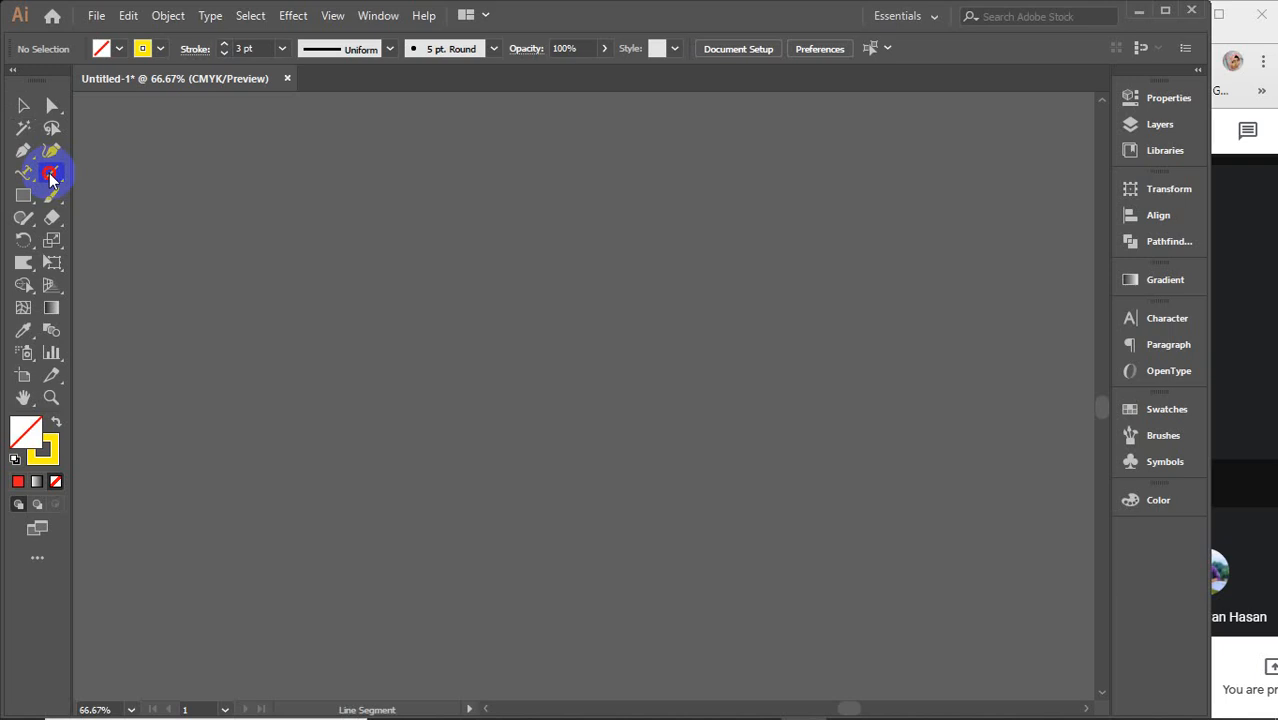
{"action": "left_click_drag", "start_coordinate": [51, 177], "coordinate": [154, 280]}
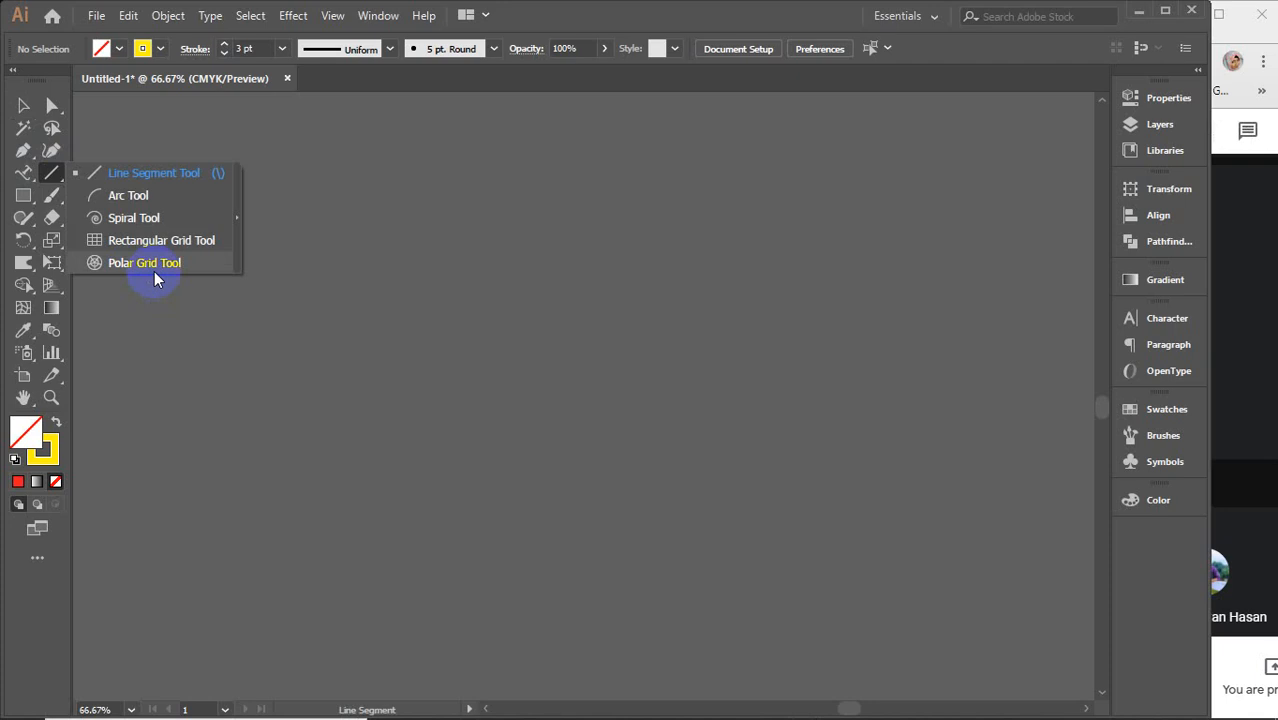
{"action": "left_click", "coordinate": [154, 271]}
{"action": "left_click_drag", "start_coordinate": [343, 269], "coordinate": [665, 551]}
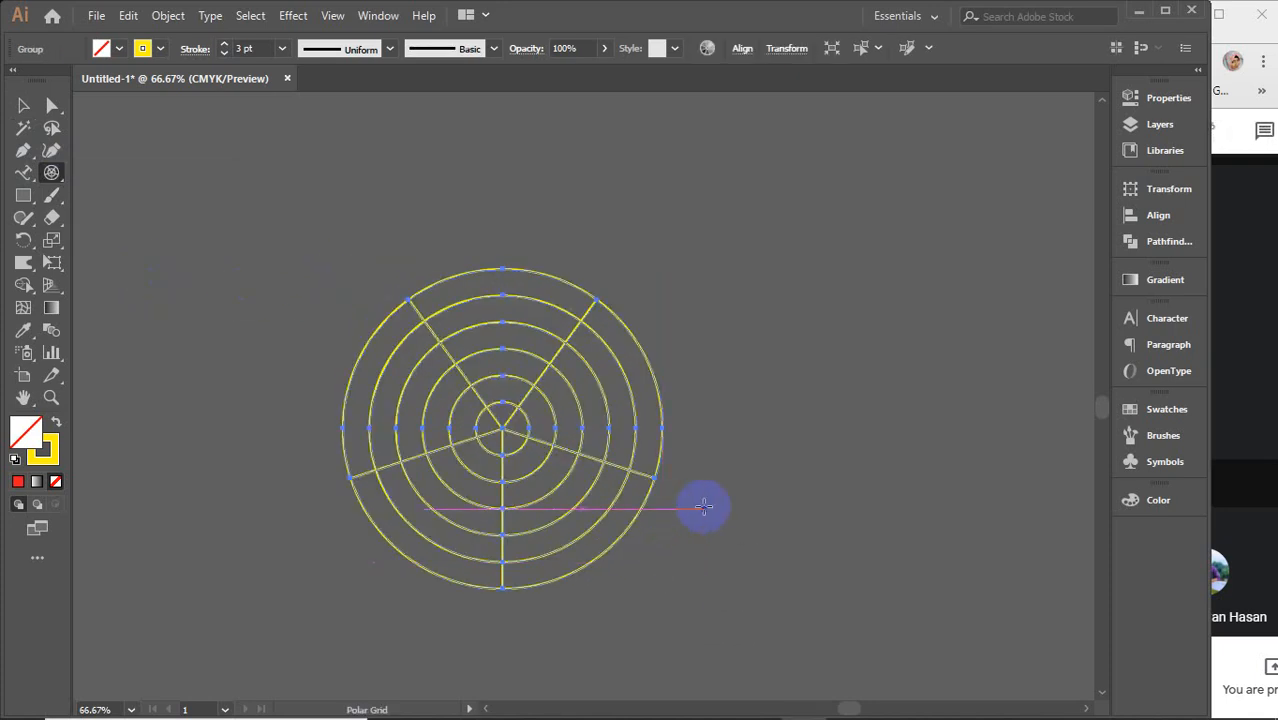
{"action": "left_click", "coordinate": [20, 106]}
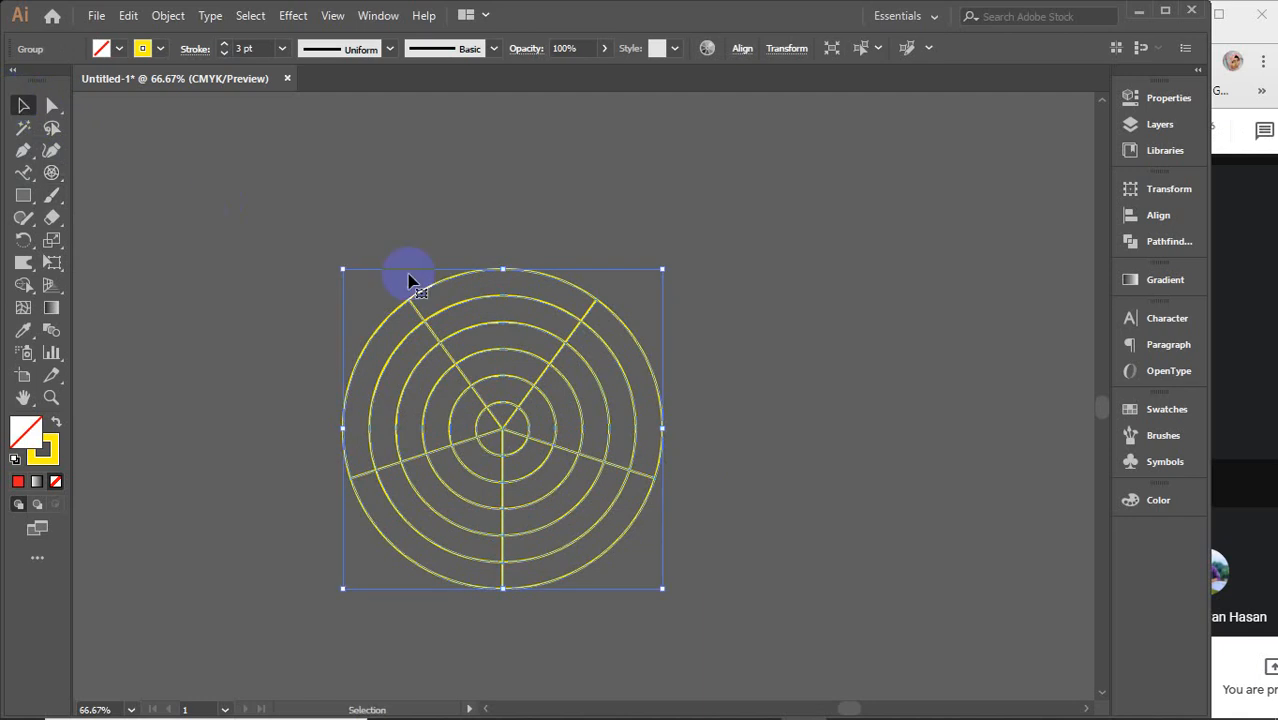
{"action": "left_click_drag", "start_coordinate": [465, 295], "coordinate": [553, 256]}
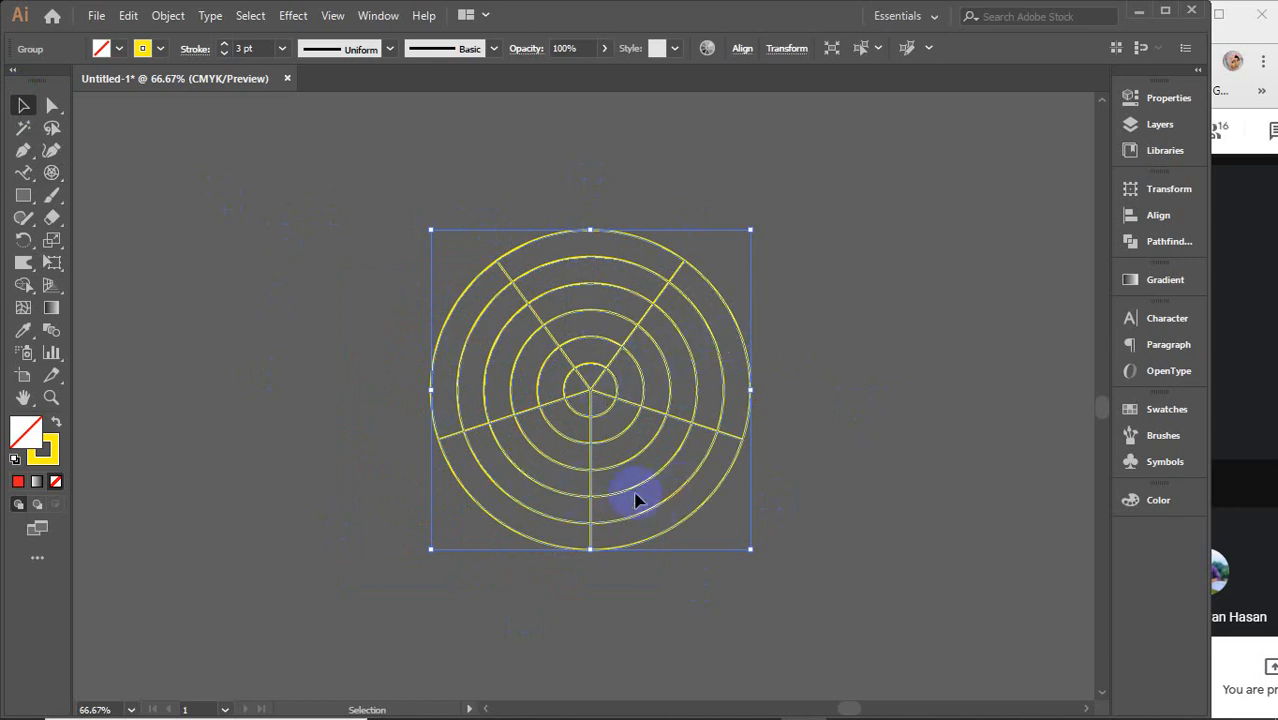
{"action": "left_click_drag", "start_coordinate": [608, 414], "coordinate": [401, 396]}
Step: Create a second polar grid with 2 concentric dividers and 3 radial dividers, and place it to the right of the first grid
{"action": "left_click", "coordinate": [51, 172]}
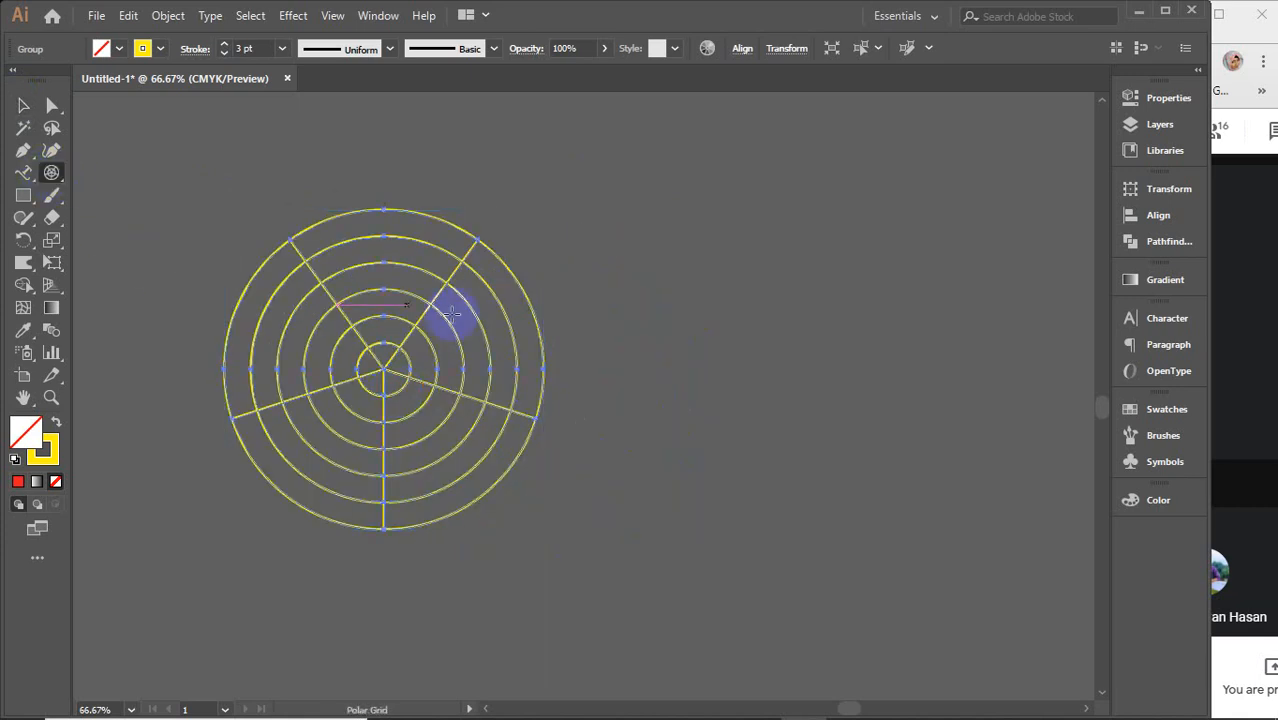
{"action": "left_click", "coordinate": [885, 258]}
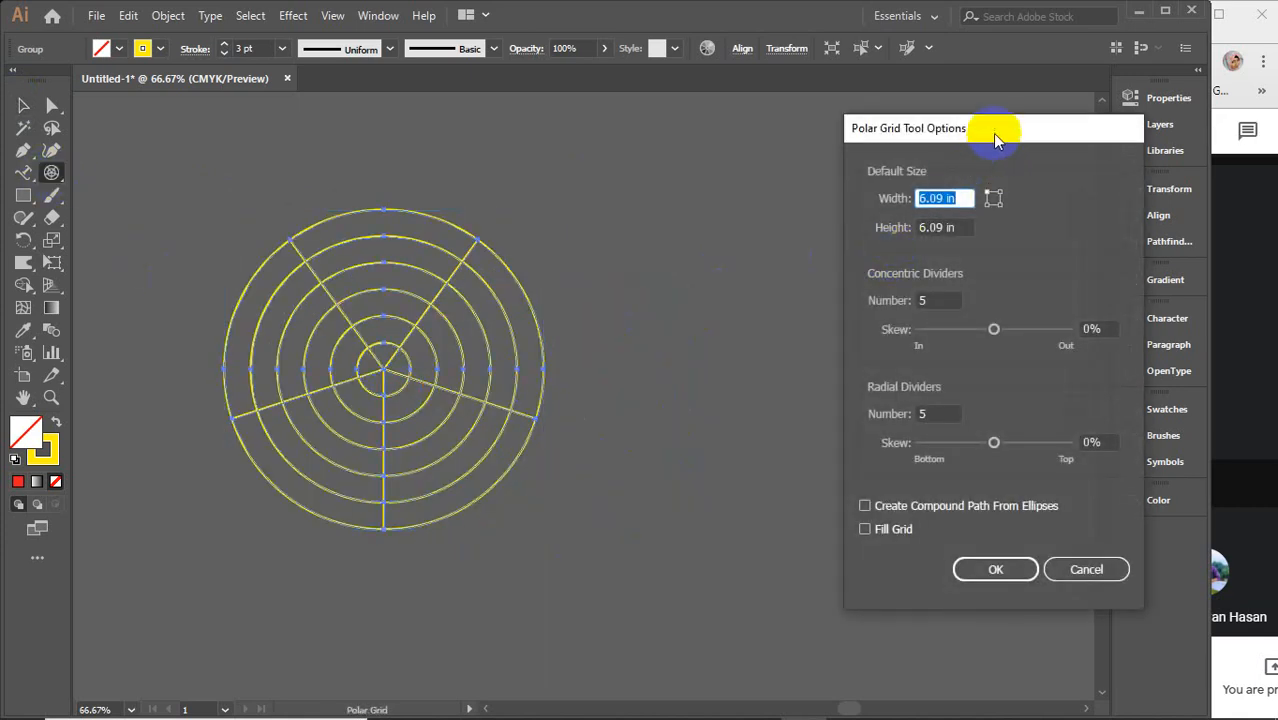
{"action": "left_click_drag", "start_coordinate": [998, 126], "coordinate": [910, 129]}
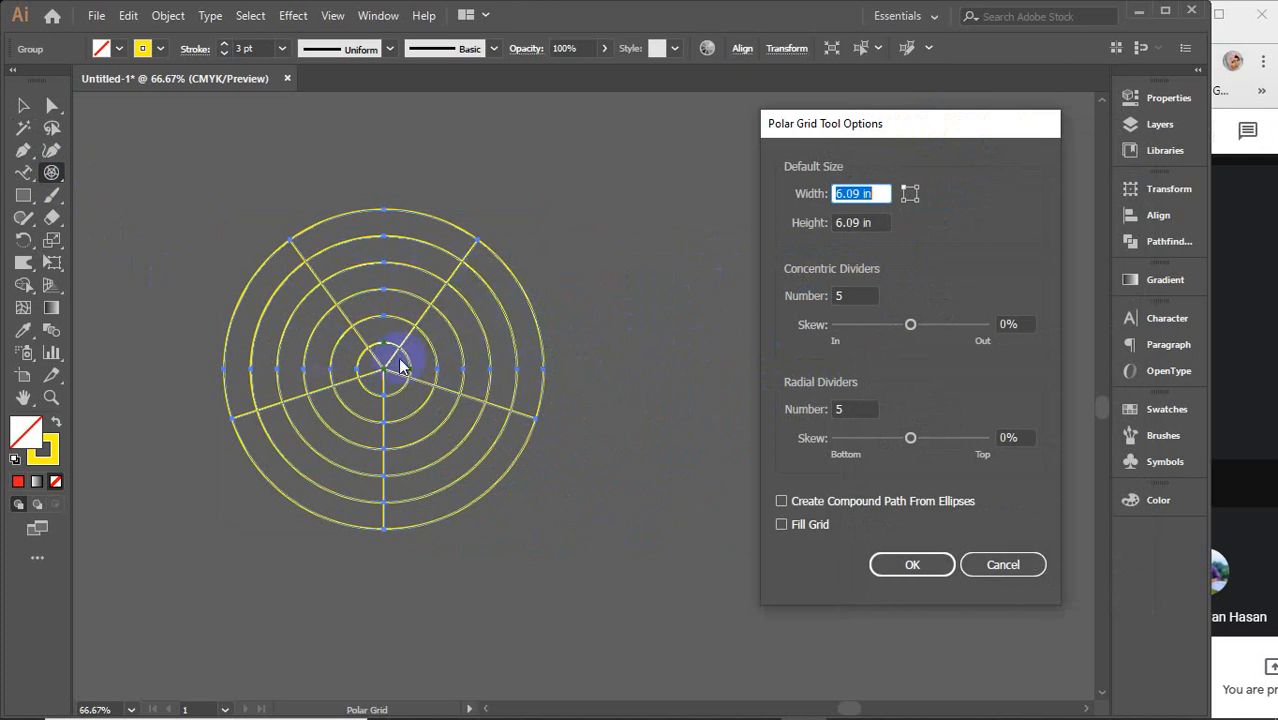
{"action": "left_click_drag", "start_coordinate": [859, 293], "coordinate": [805, 291]}
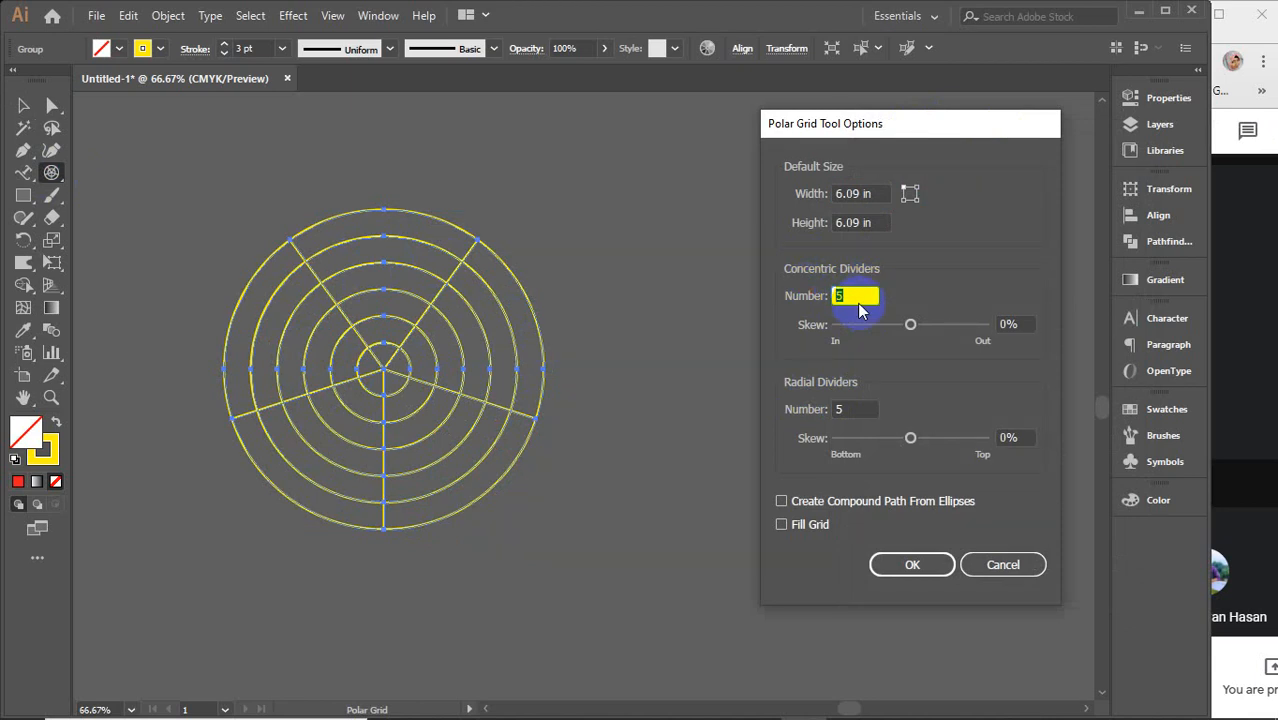
{"action": "type", "text": "2"}
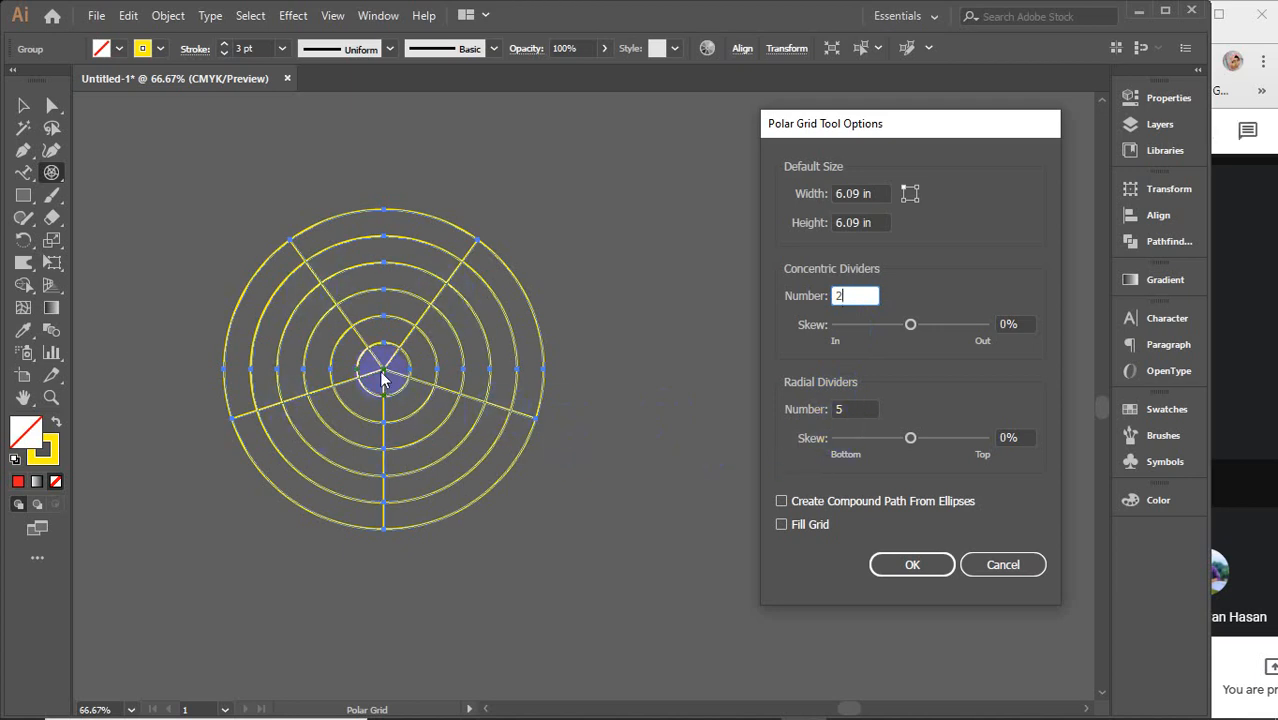
{"action": "left_click", "coordinate": [850, 409]}
{"action": "type", "text": "3"}
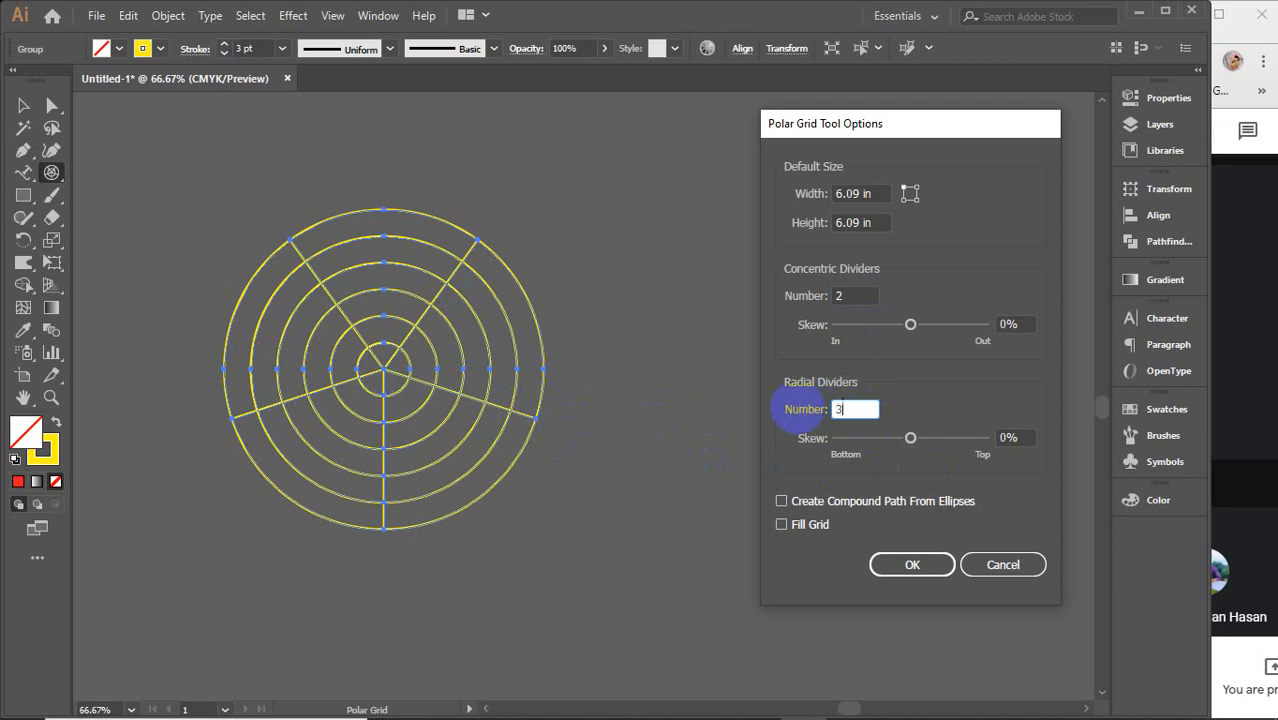
{"action": "key", "text": "Return"}
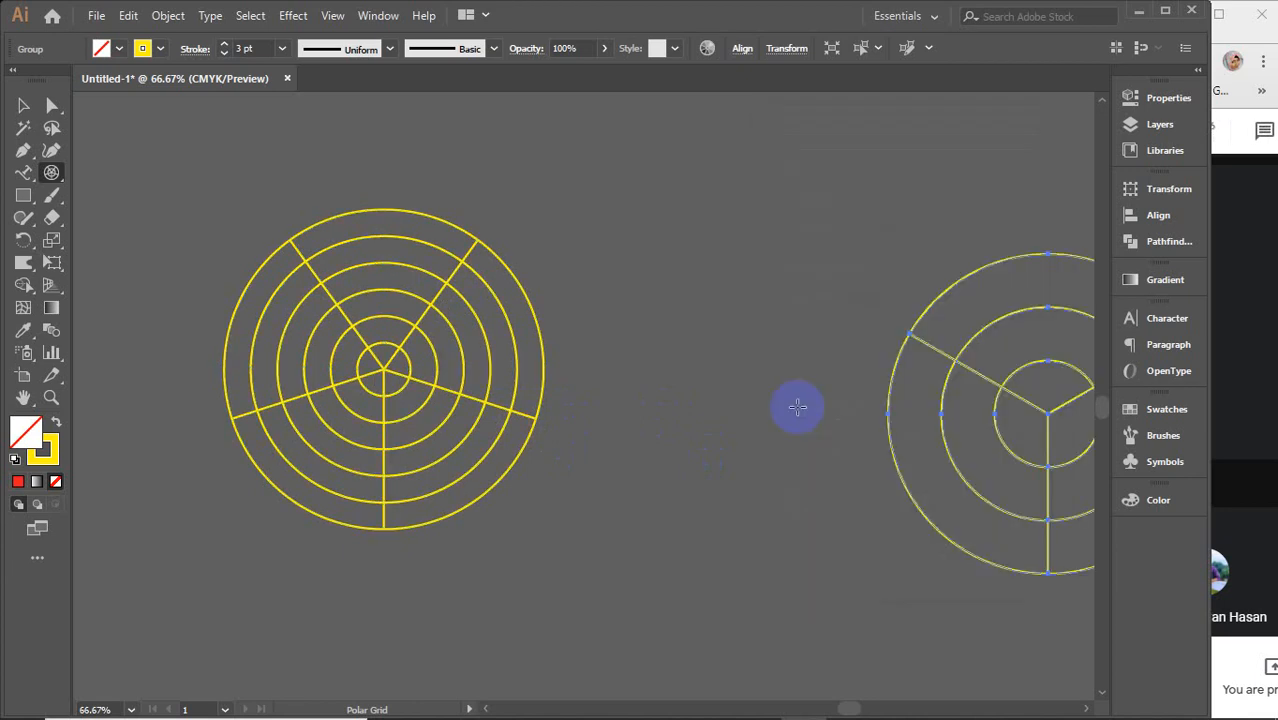
{"action": "key", "text": "v"}
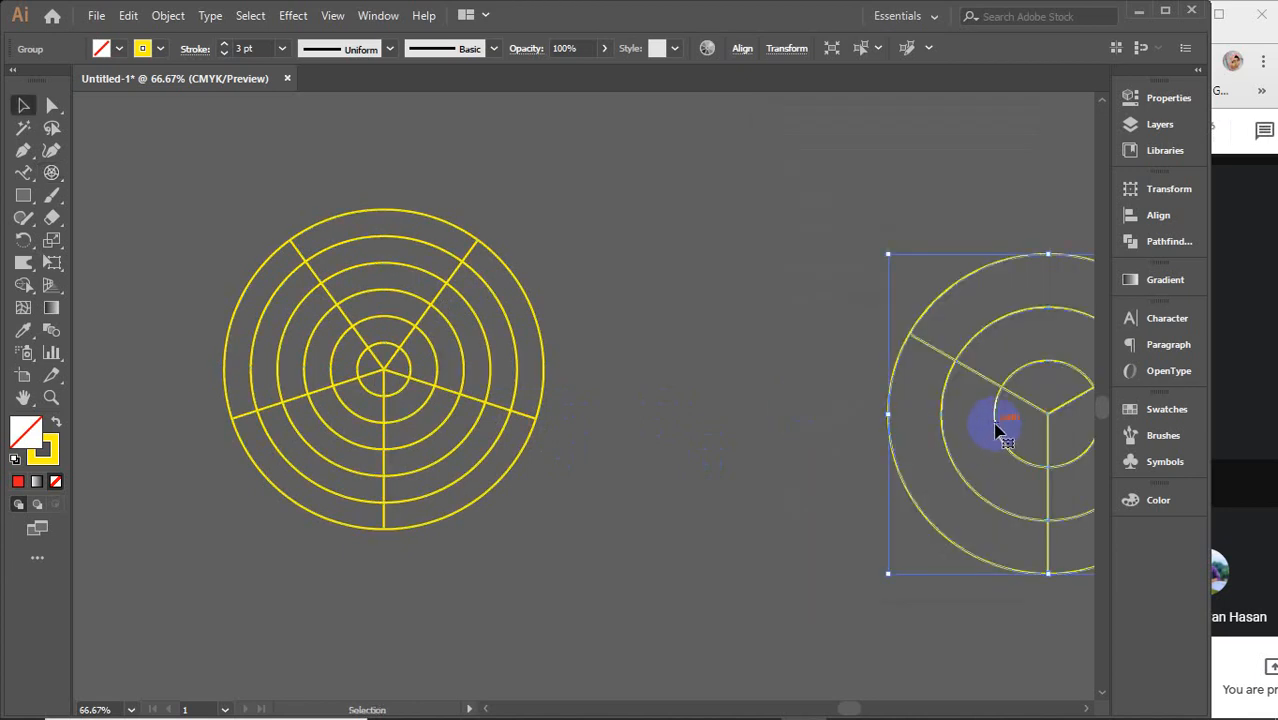
{"action": "left_click_drag", "start_coordinate": [997, 430], "coordinate": [717, 378]}
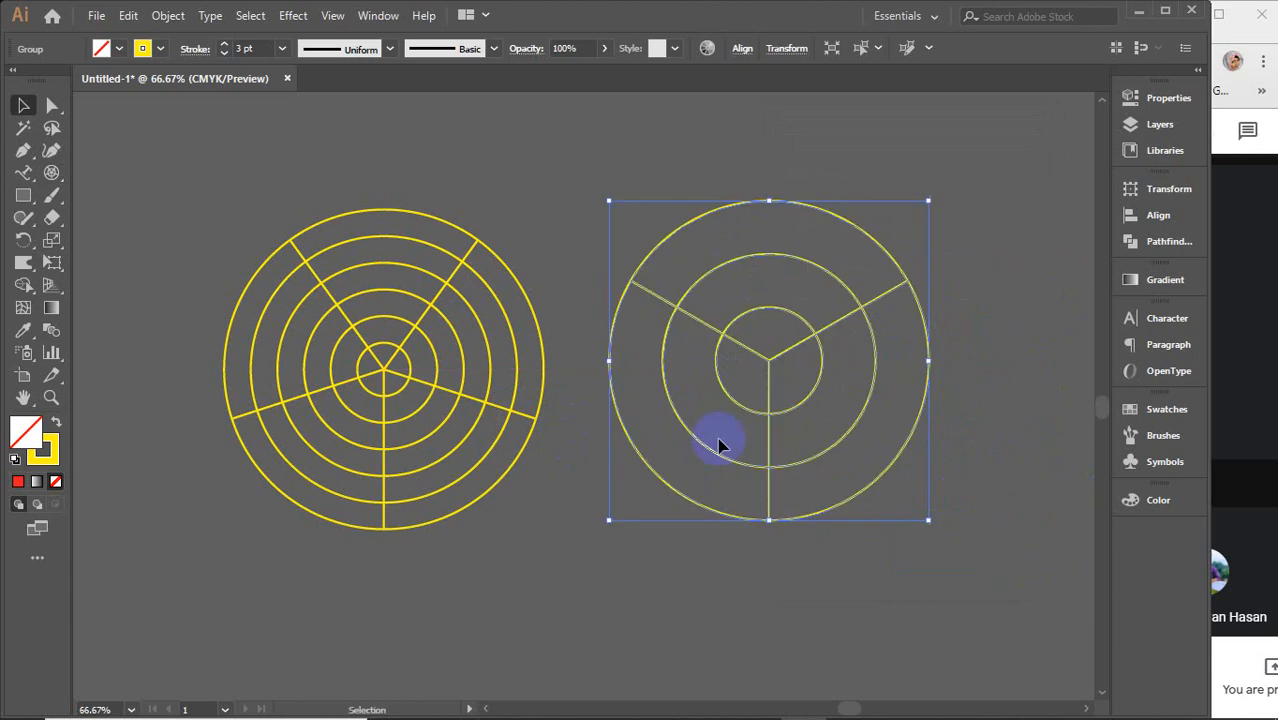
{"action": "left_click", "coordinate": [750, 603]}
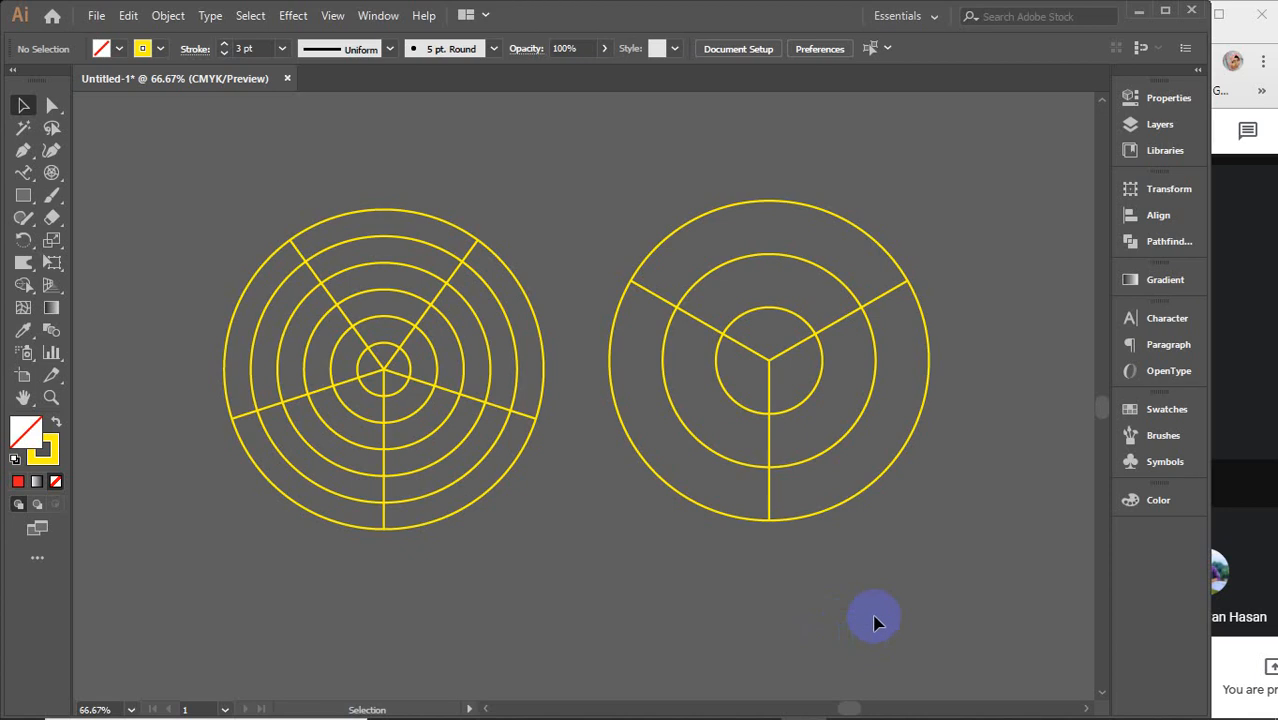
Step: Delete both polar grids from the canvas
{"action": "left_click_drag", "start_coordinate": [876, 614], "coordinate": [348, 293]}
{"action": "key", "text": "Delete"}
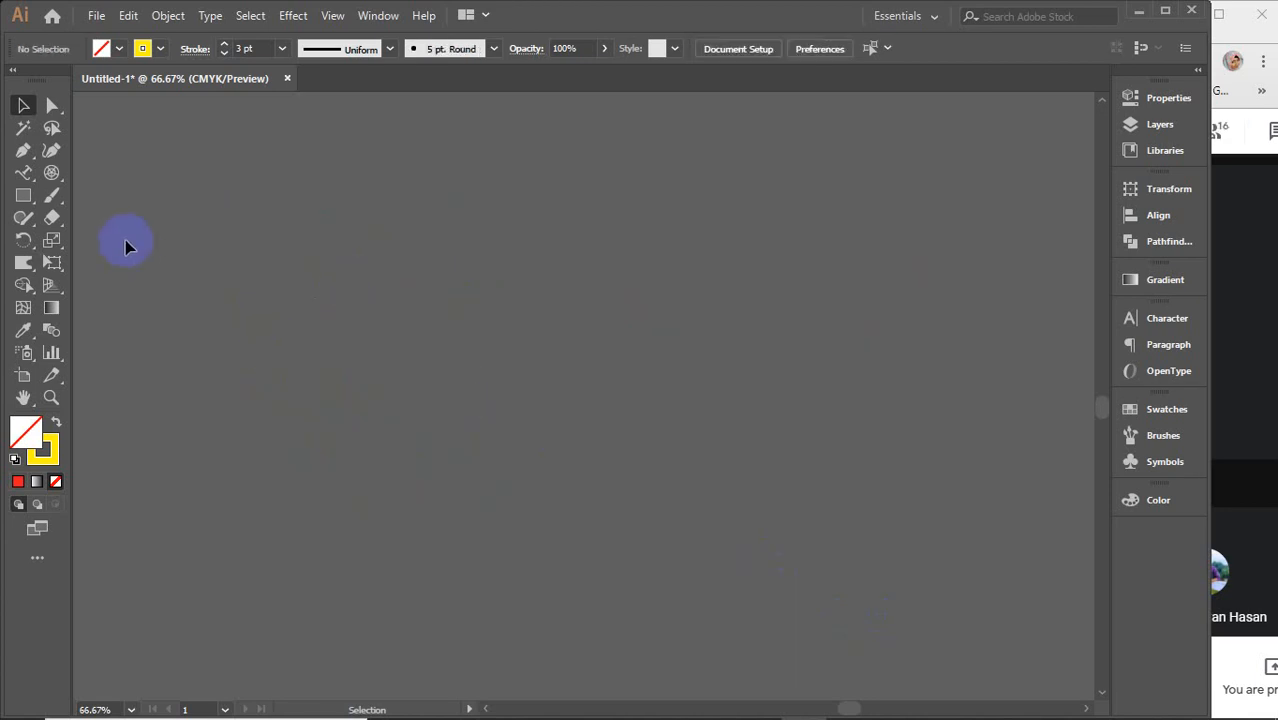
{"action": "left_click", "coordinate": [20, 175]}
{"action": "left_click", "coordinate": [20, 175]}
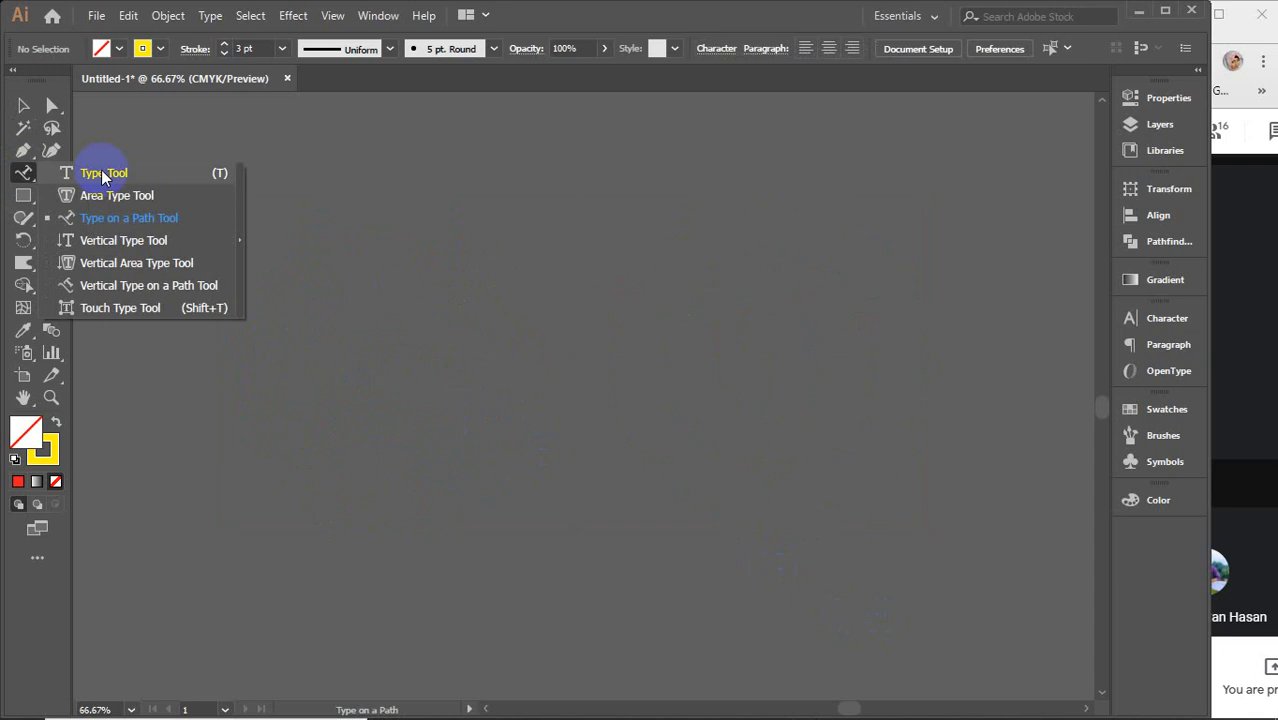
{"action": "left_click", "coordinate": [26, 105]}
{"action": "left_click", "coordinate": [52, 172]}
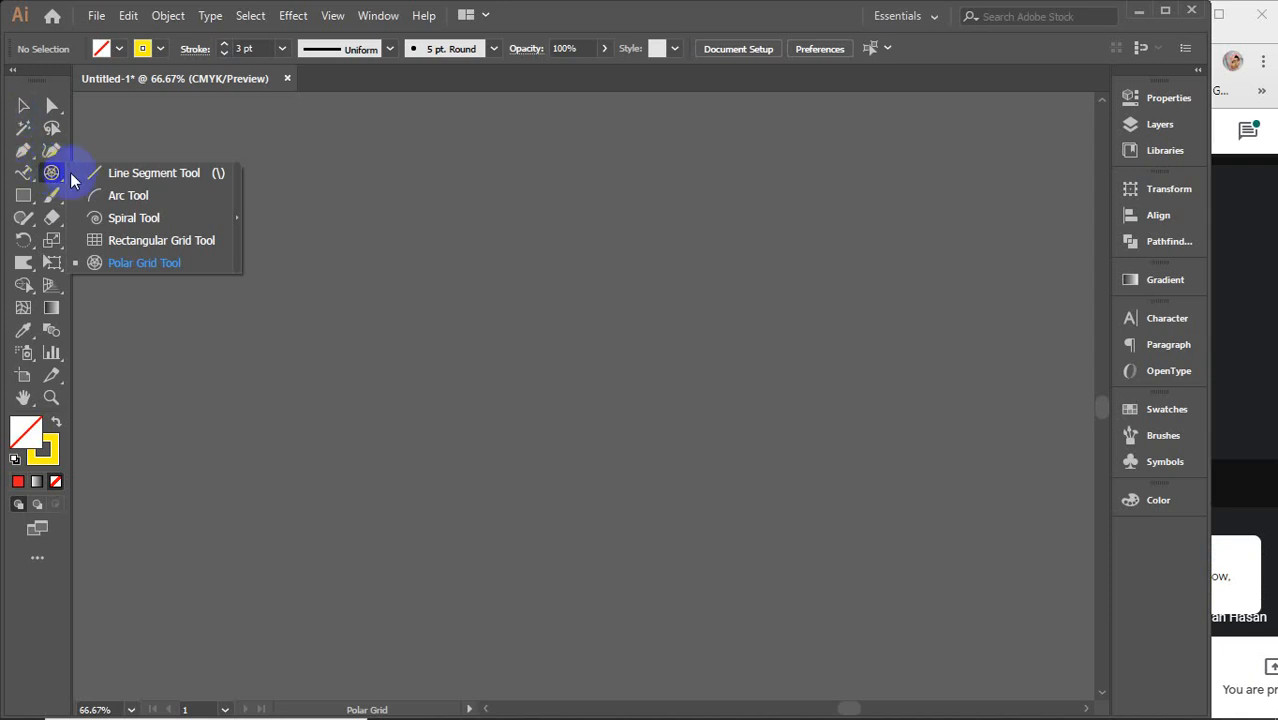
{"action": "left_click", "coordinate": [25, 106]}
Step: Draw a nearly square rectangle near the middle of the canvas and fill it with solid red
{"action": "left_click", "coordinate": [23, 195]}
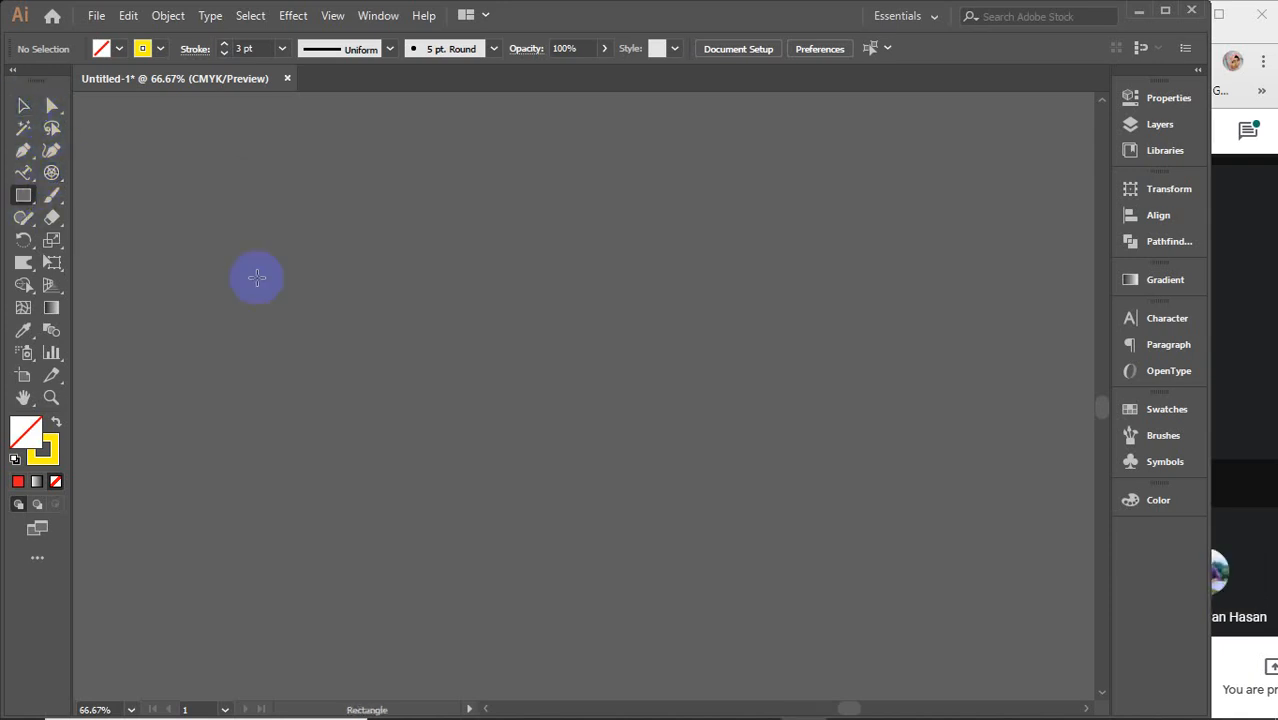
{"action": "left_click_drag", "start_coordinate": [361, 265], "coordinate": [638, 530]}
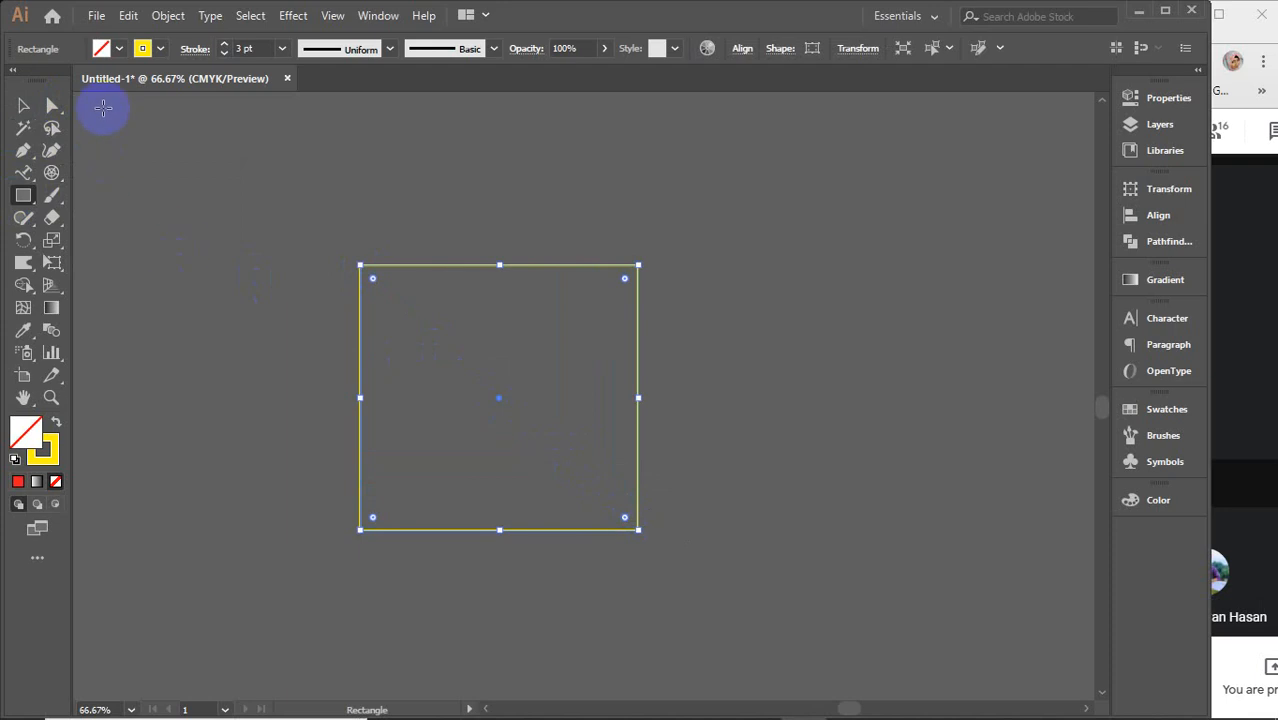
{"action": "left_click", "coordinate": [18, 481]}
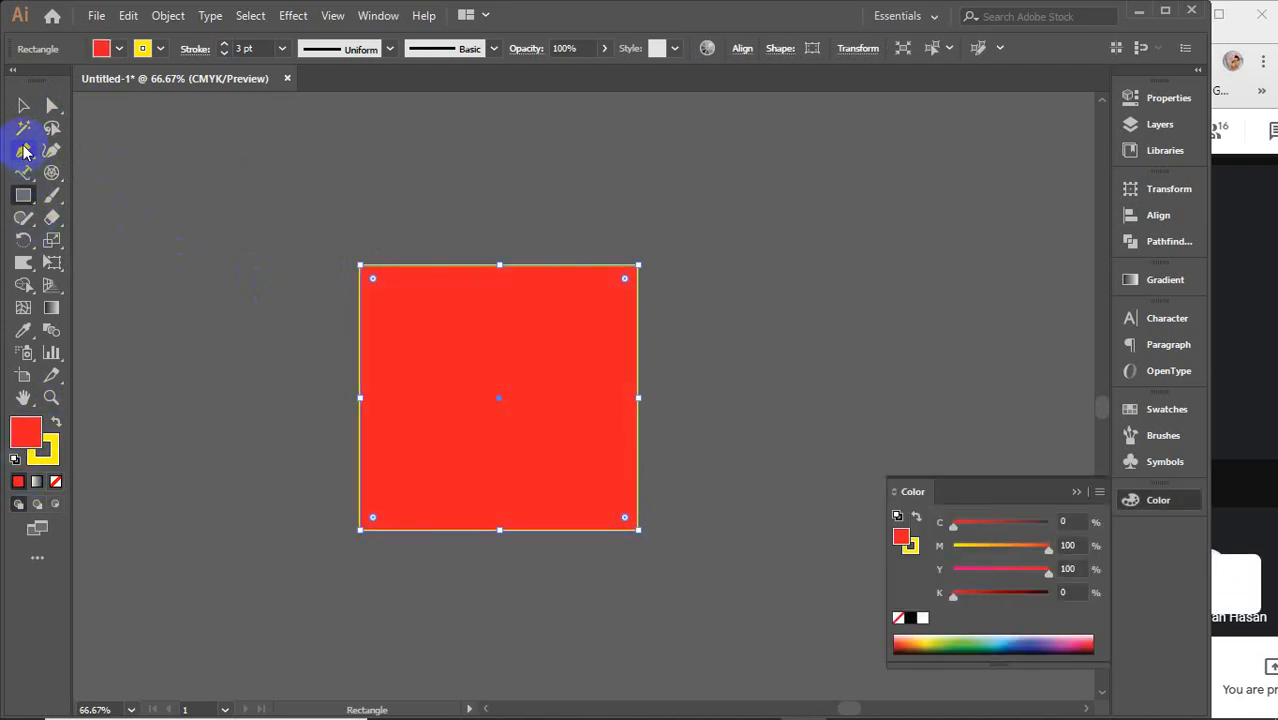
Step: Draw a tall, narrow ellipse overlapping the red rectangle's top edge near its left corner, and fill it with black
{"action": "left_click", "coordinate": [18, 199]}
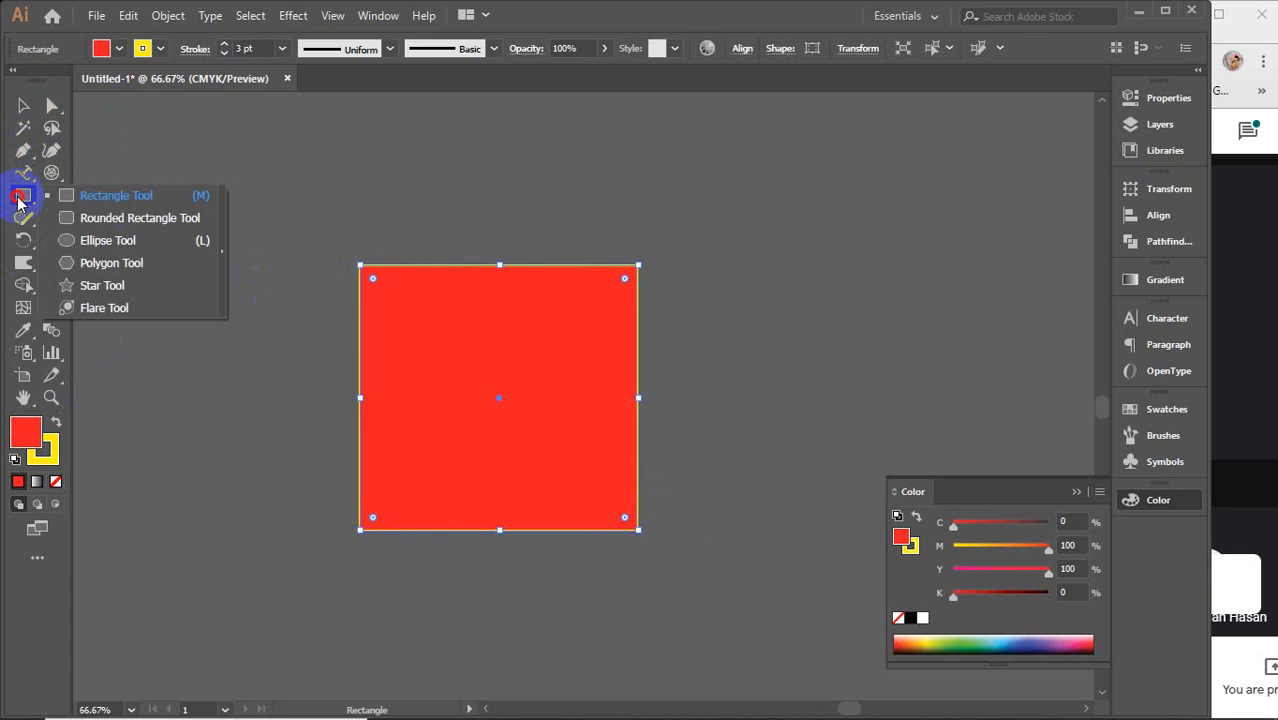
{"action": "left_click", "coordinate": [104, 241]}
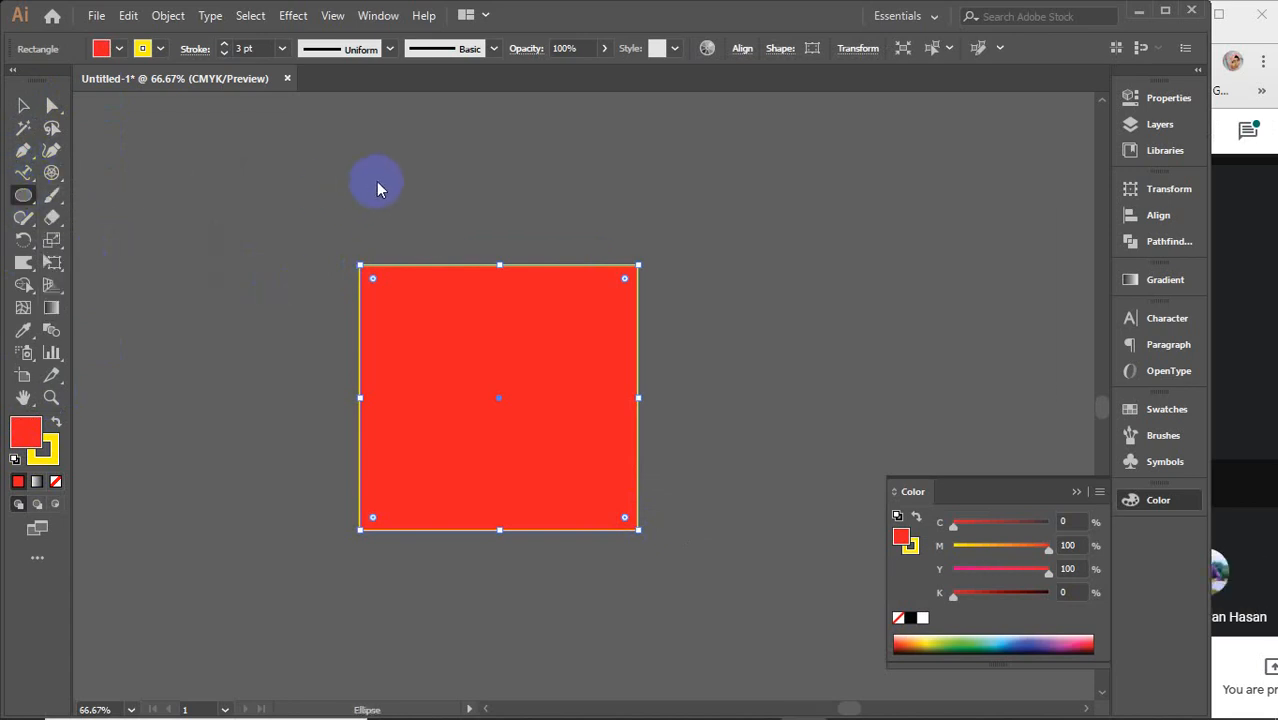
{"action": "left_click_drag", "start_coordinate": [376, 181], "coordinate": [462, 328]}
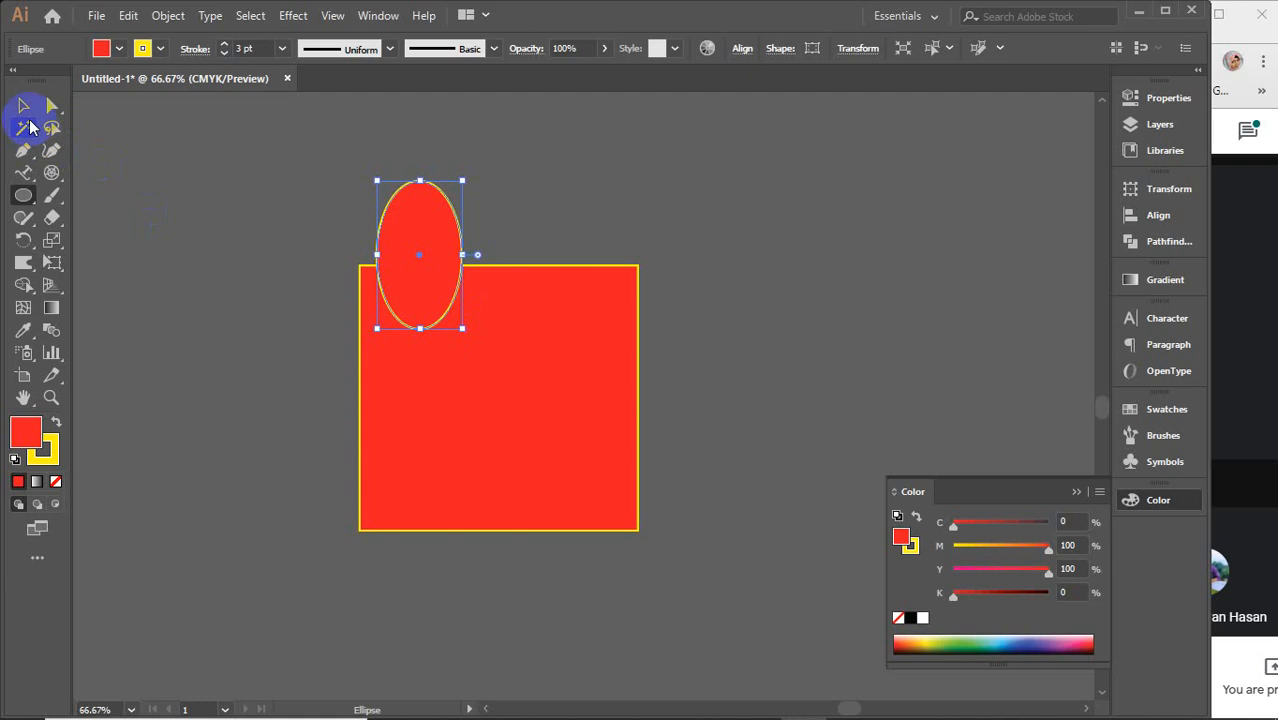
{"action": "left_click", "coordinate": [21, 104]}
{"action": "left_click", "coordinate": [910, 618]}
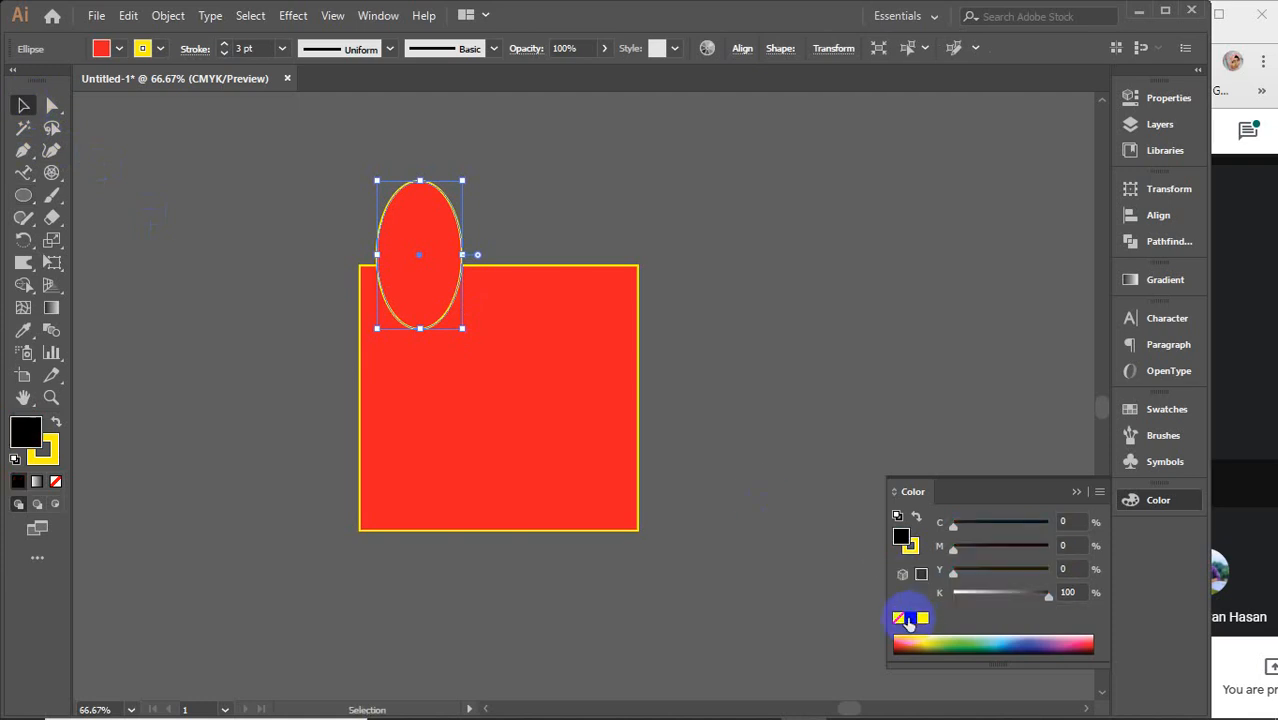
{"action": "left_click", "coordinate": [1076, 491]}
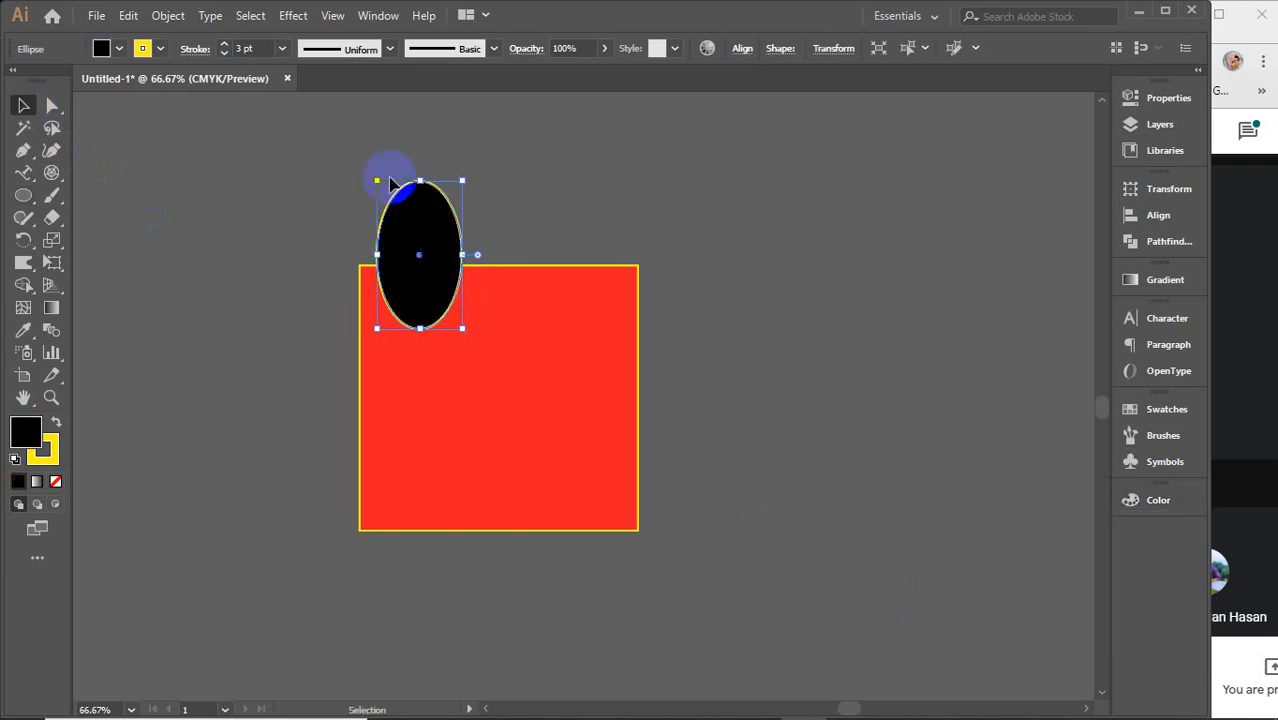
Step: Send the black ellipse to the back, behind the red rectangle
{"action": "left_click", "coordinate": [745, 220]}
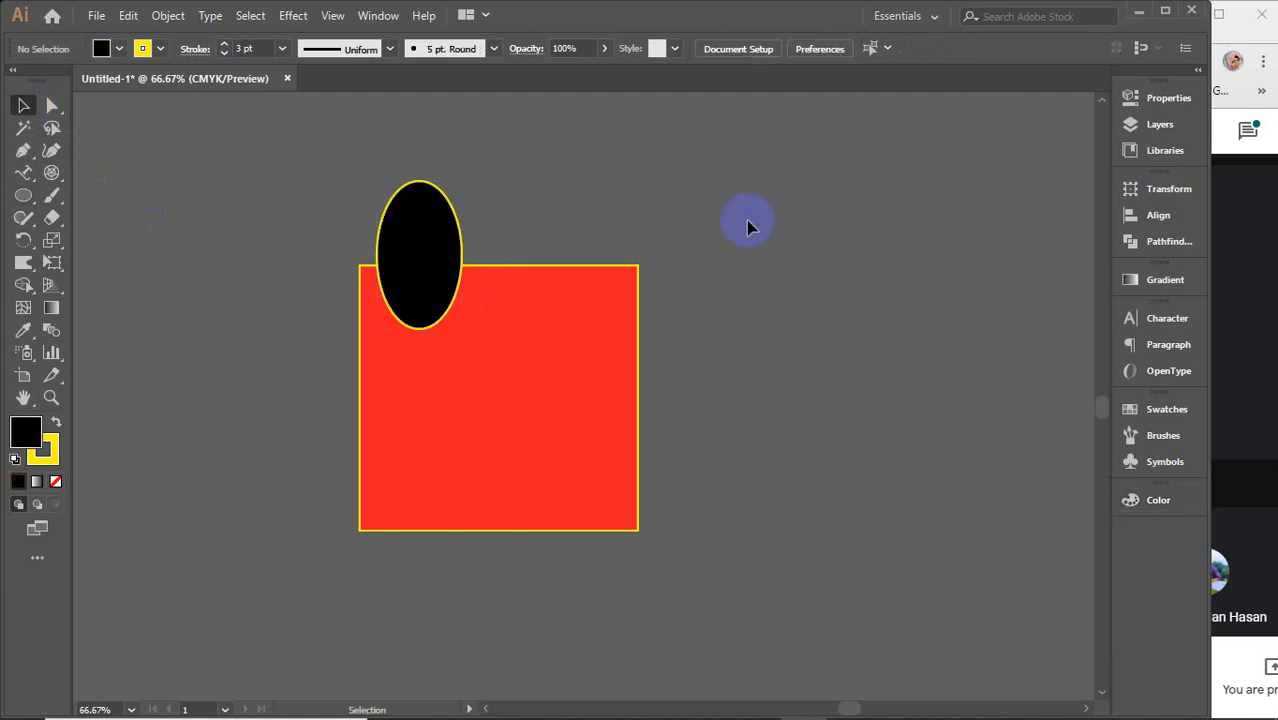
{"action": "left_click", "coordinate": [403, 237]}
{"action": "right_click", "coordinate": [402, 237]}
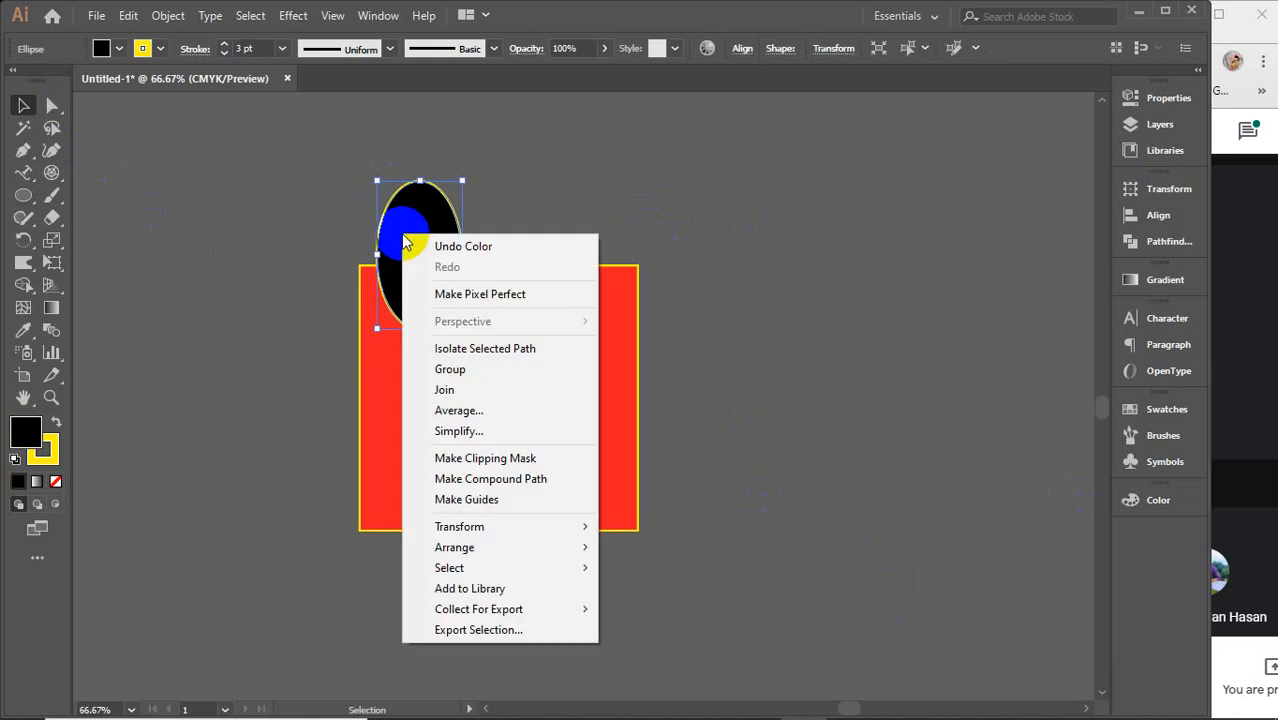
{"action": "mouse_move", "coordinate": [445, 553]}
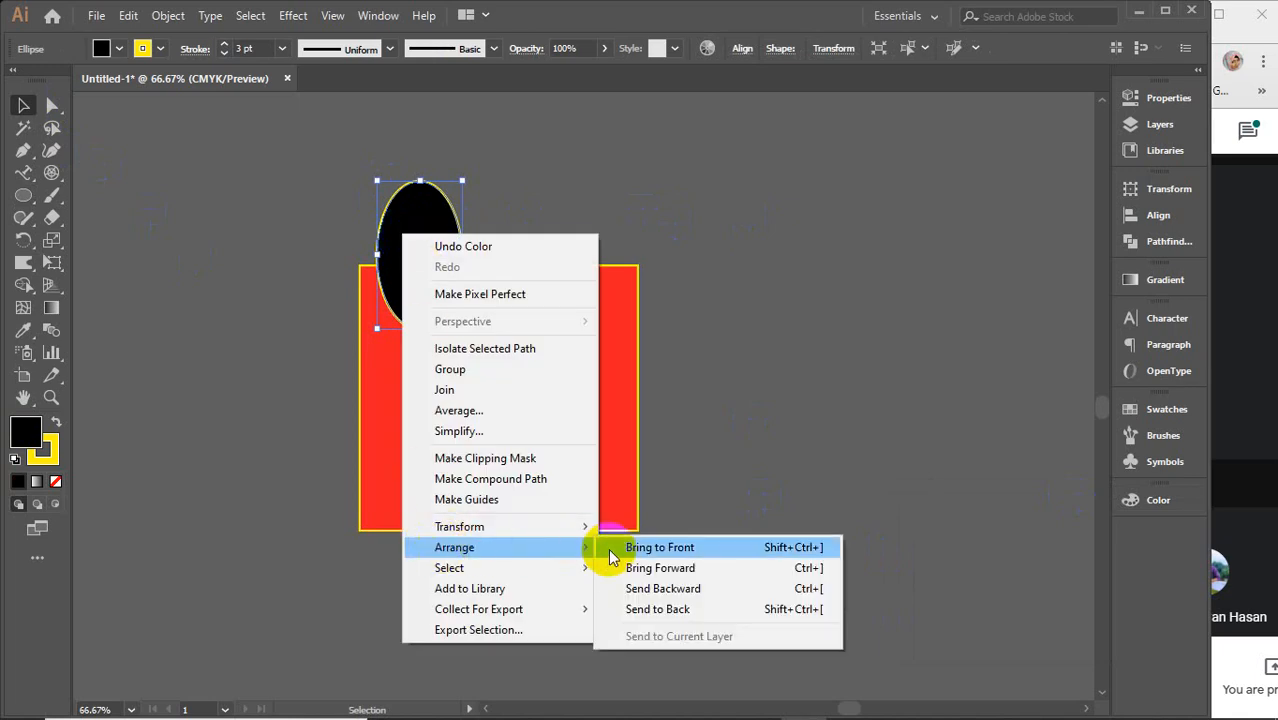
{"action": "left_click", "coordinate": [658, 612]}
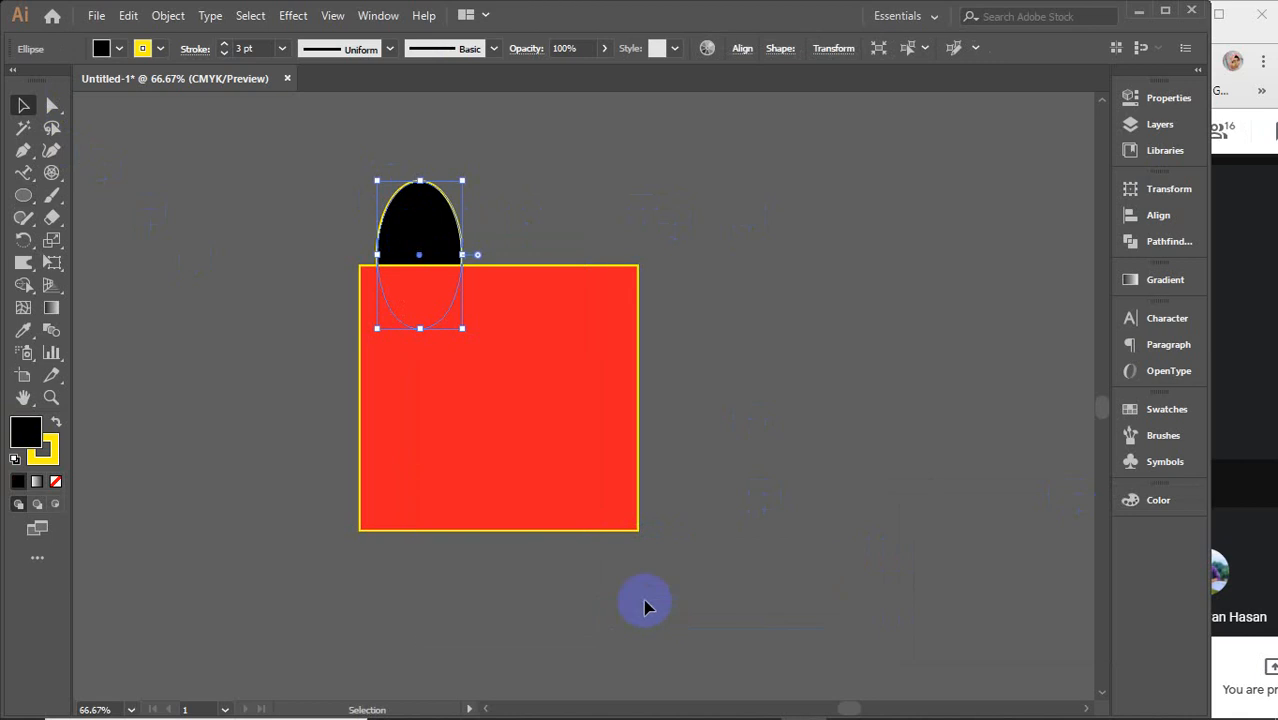
{"action": "left_click", "coordinate": [763, 398]}
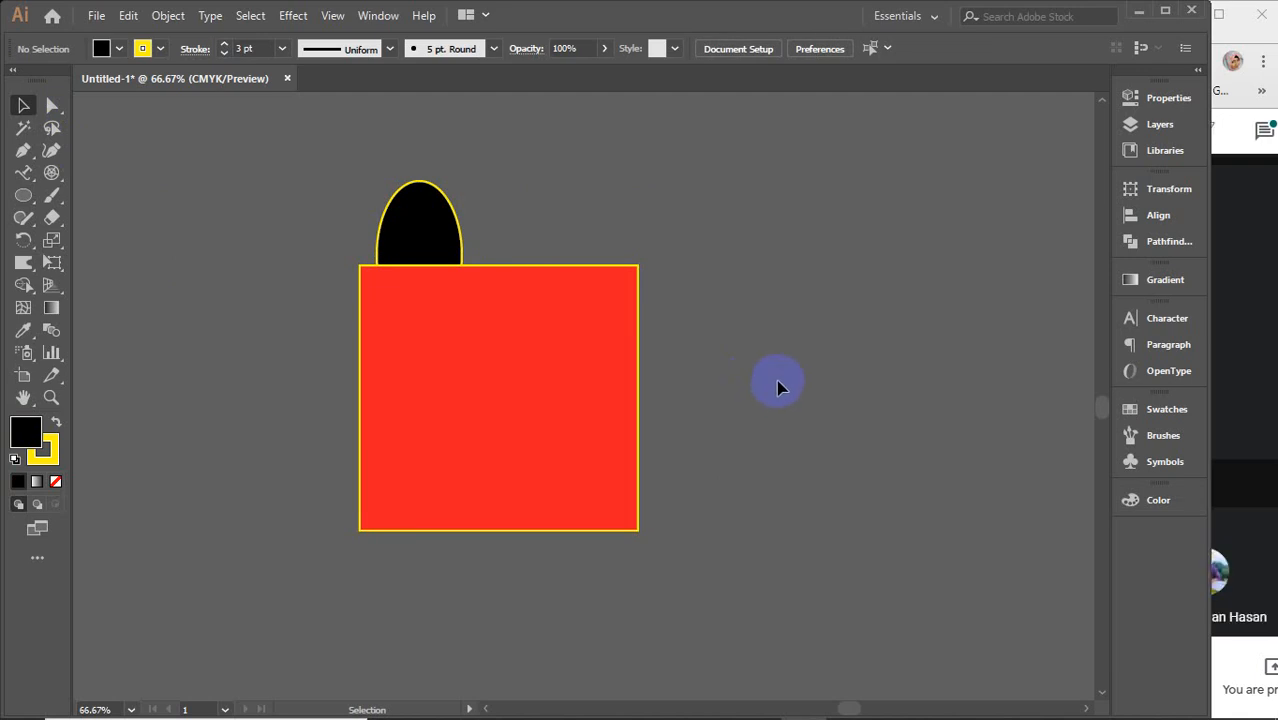
Step: Bring the black ellipse to the front, above the red rectangle
{"action": "left_click", "coordinate": [428, 225]}
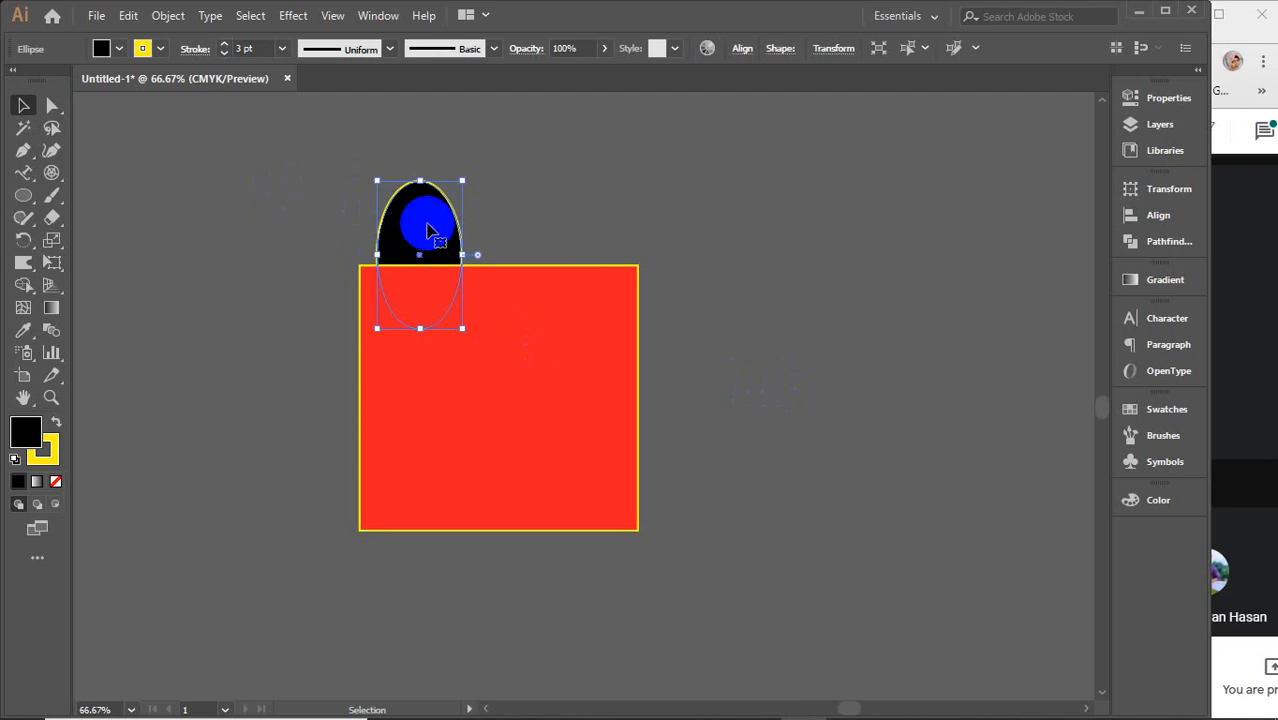
{"action": "right_click", "coordinate": [430, 231]}
{"action": "mouse_move", "coordinate": [513, 537]}
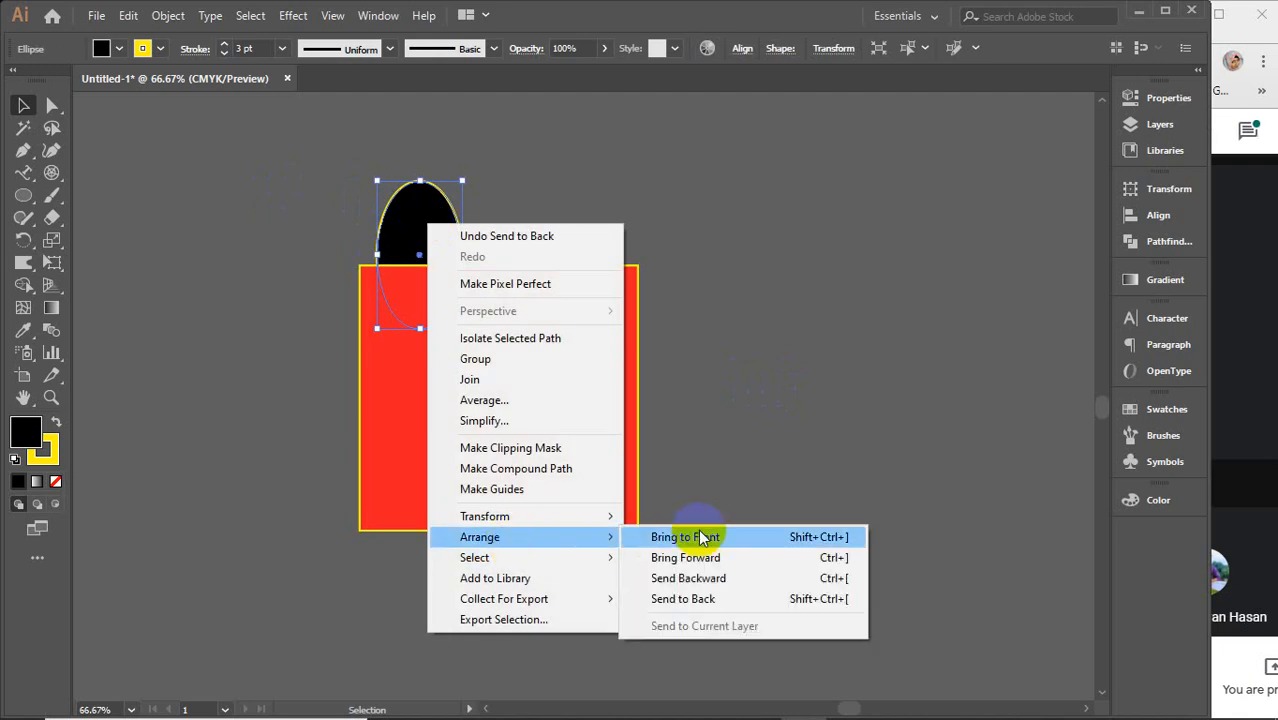
{"action": "left_click", "coordinate": [698, 537]}
{"action": "left_click", "coordinate": [765, 316]}
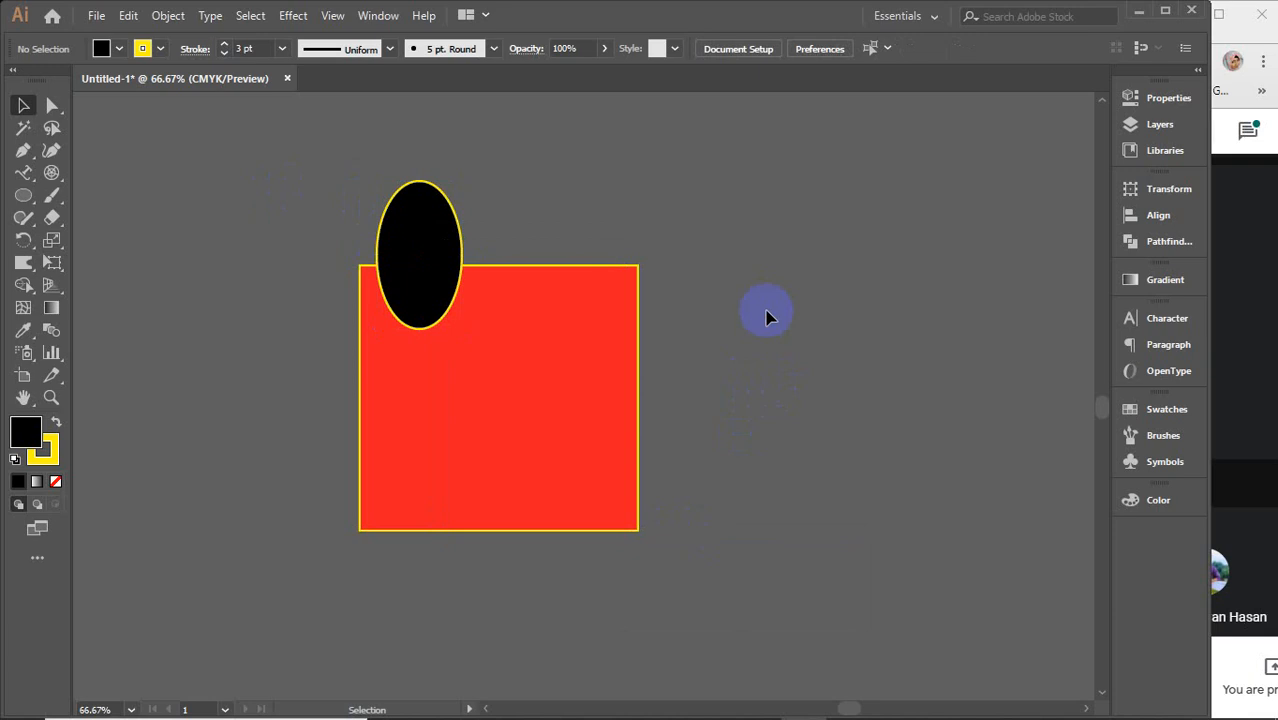
Step: Delete both the black ellipse and the red rectangle from the canvas
{"action": "left_click_drag", "start_coordinate": [300, 200], "coordinate": [499, 428]}
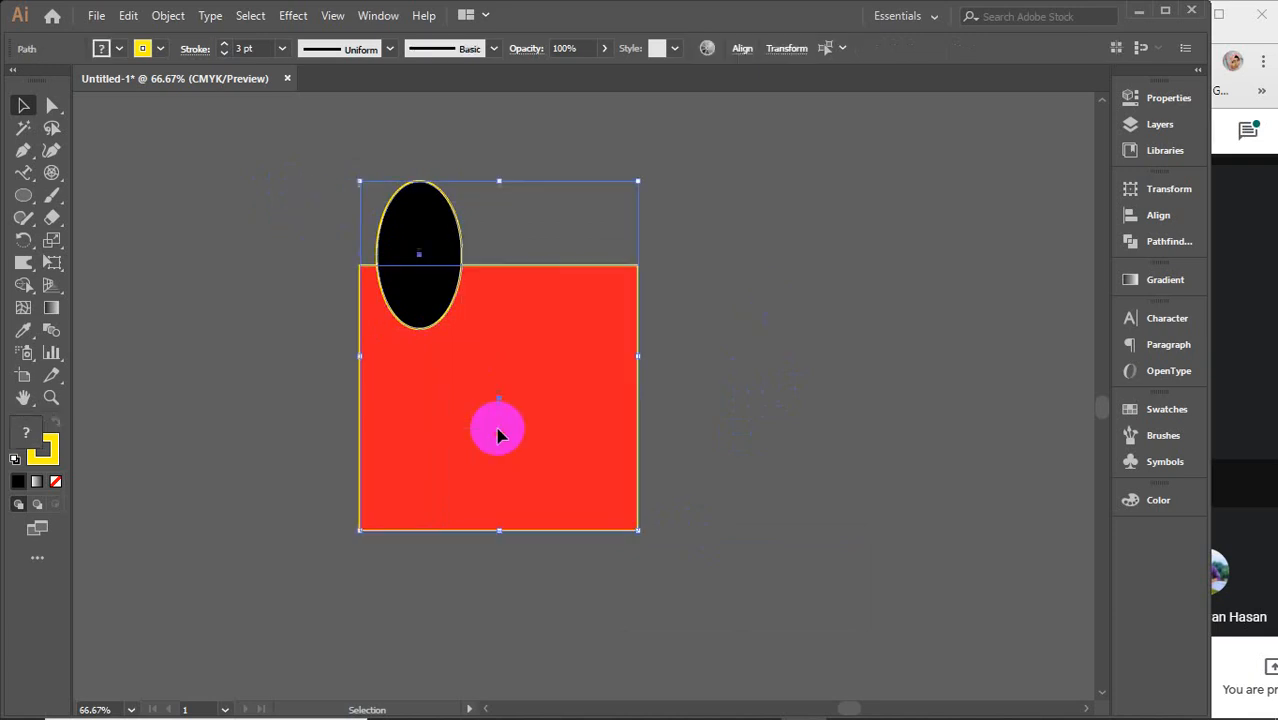
{"action": "key", "text": "Delete"}
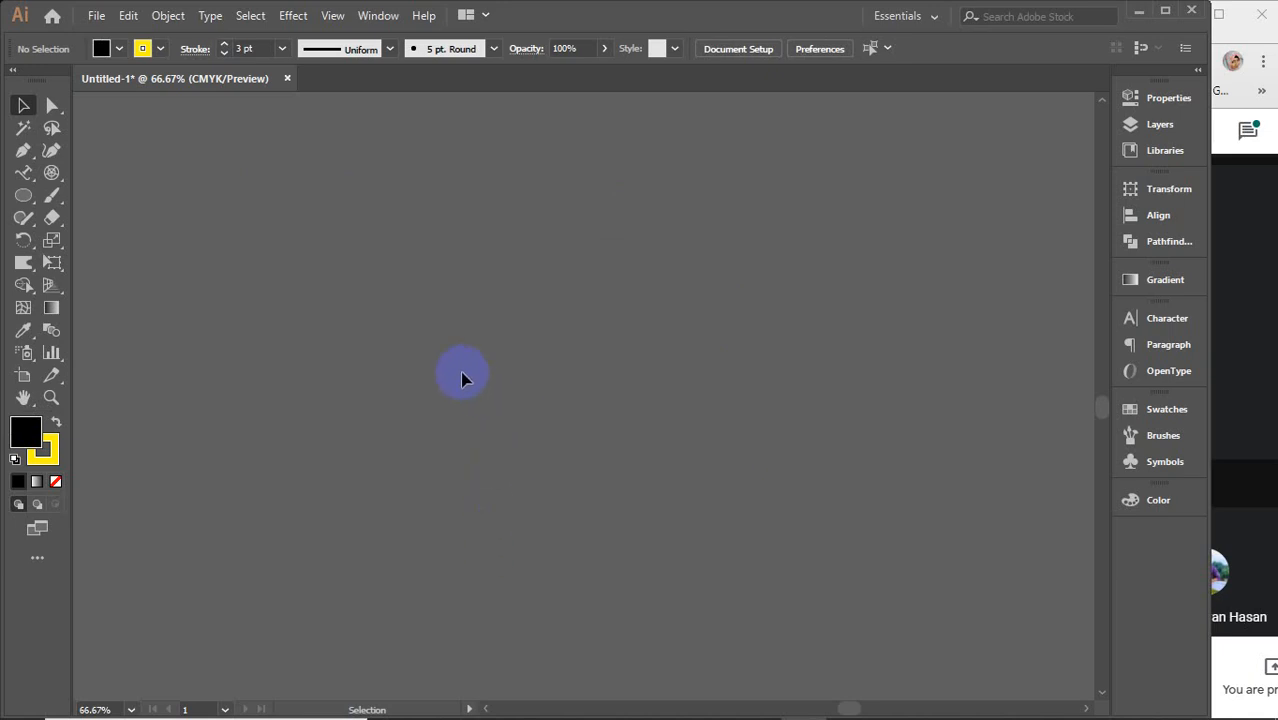
Step: Draw a large, nearly square black rectangle in the middle of the canvas with the Rectangle tool, and delete it
{"action": "left_click", "coordinate": [22, 174]}
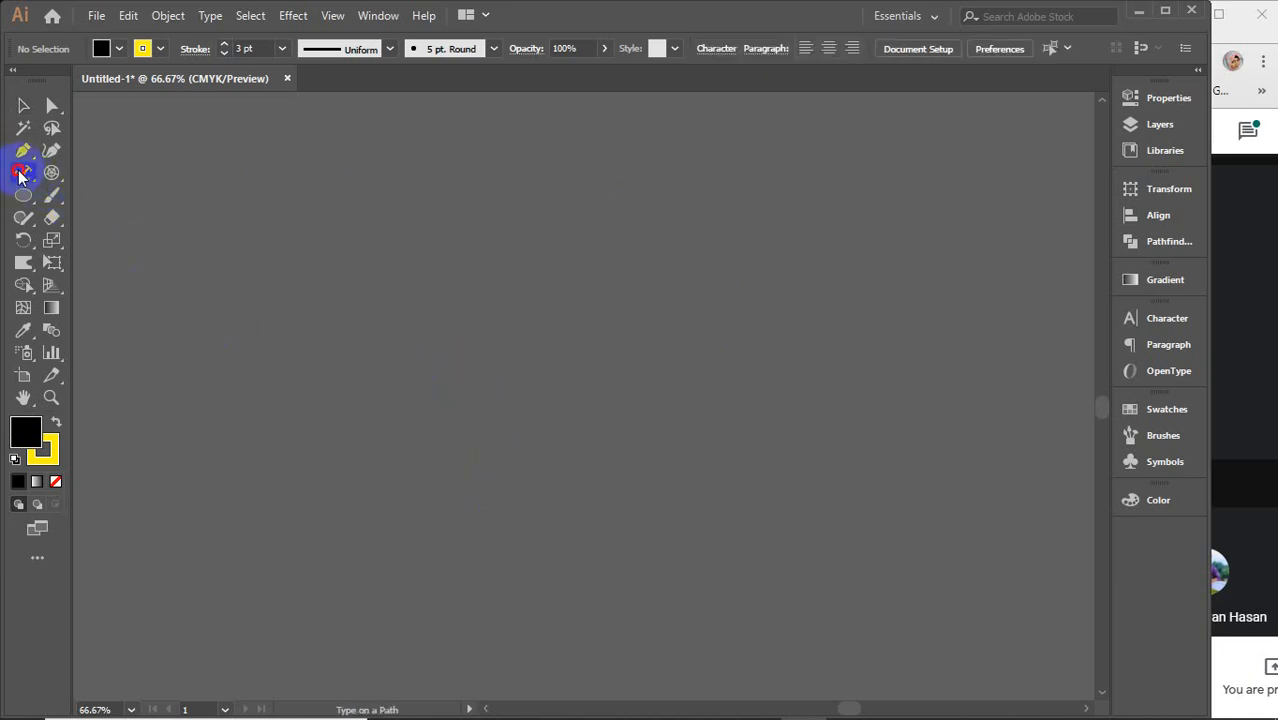
{"action": "left_click_drag", "start_coordinate": [22, 174], "coordinate": [82, 180]}
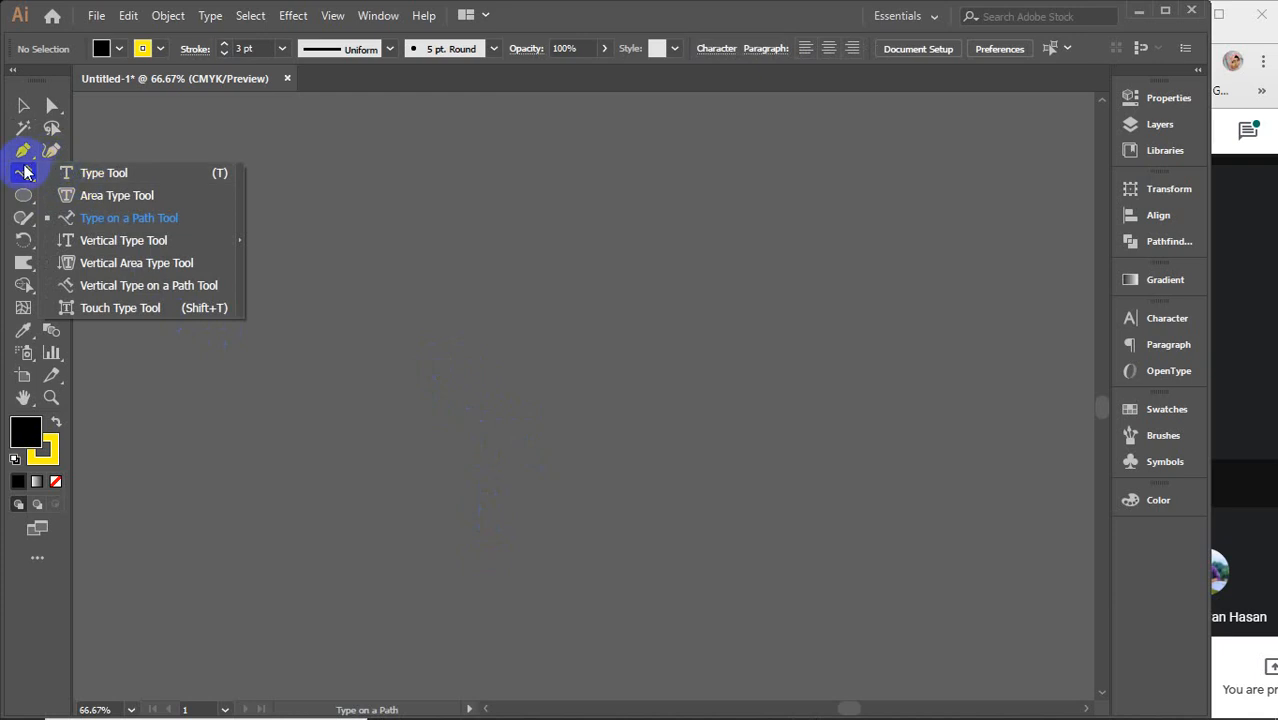
{"action": "left_click", "coordinate": [20, 197]}
{"action": "left_click_drag", "start_coordinate": [20, 197], "coordinate": [98, 196]}
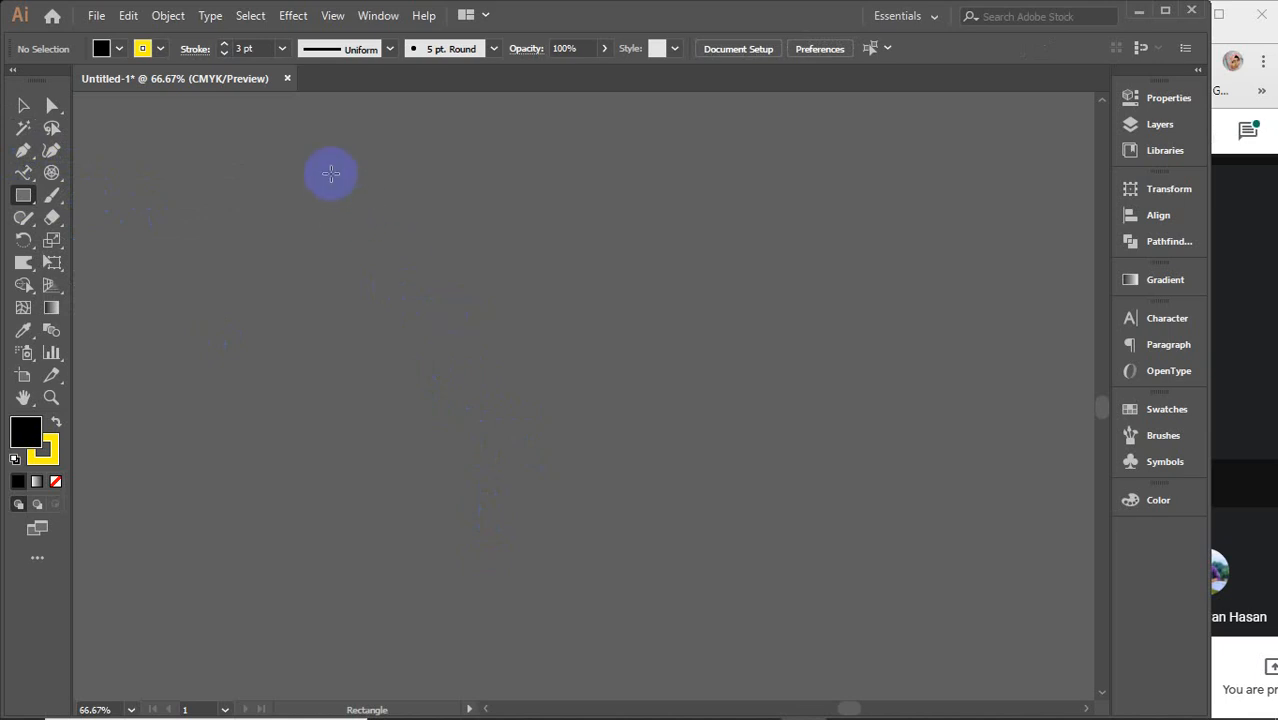
{"action": "left_click_drag", "start_coordinate": [331, 174], "coordinate": [753, 615]}
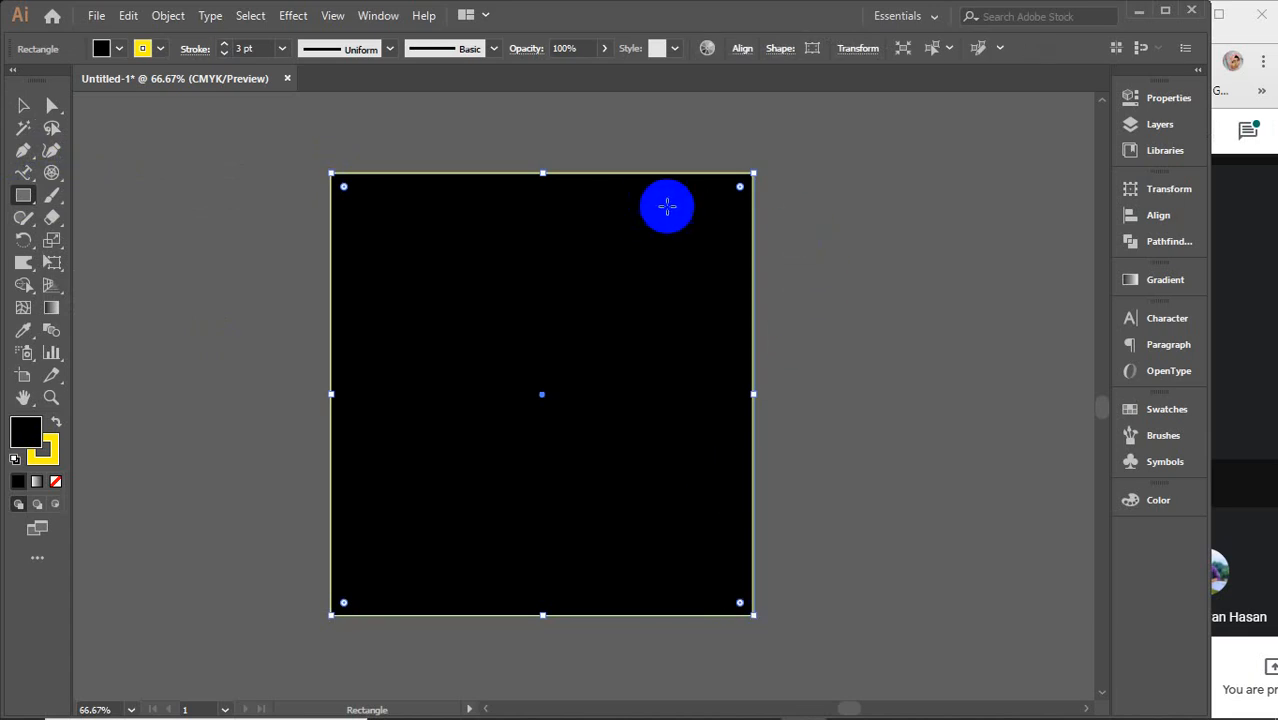
{"action": "left_click", "coordinate": [21, 107]}
{"action": "key", "text": "Delete"}
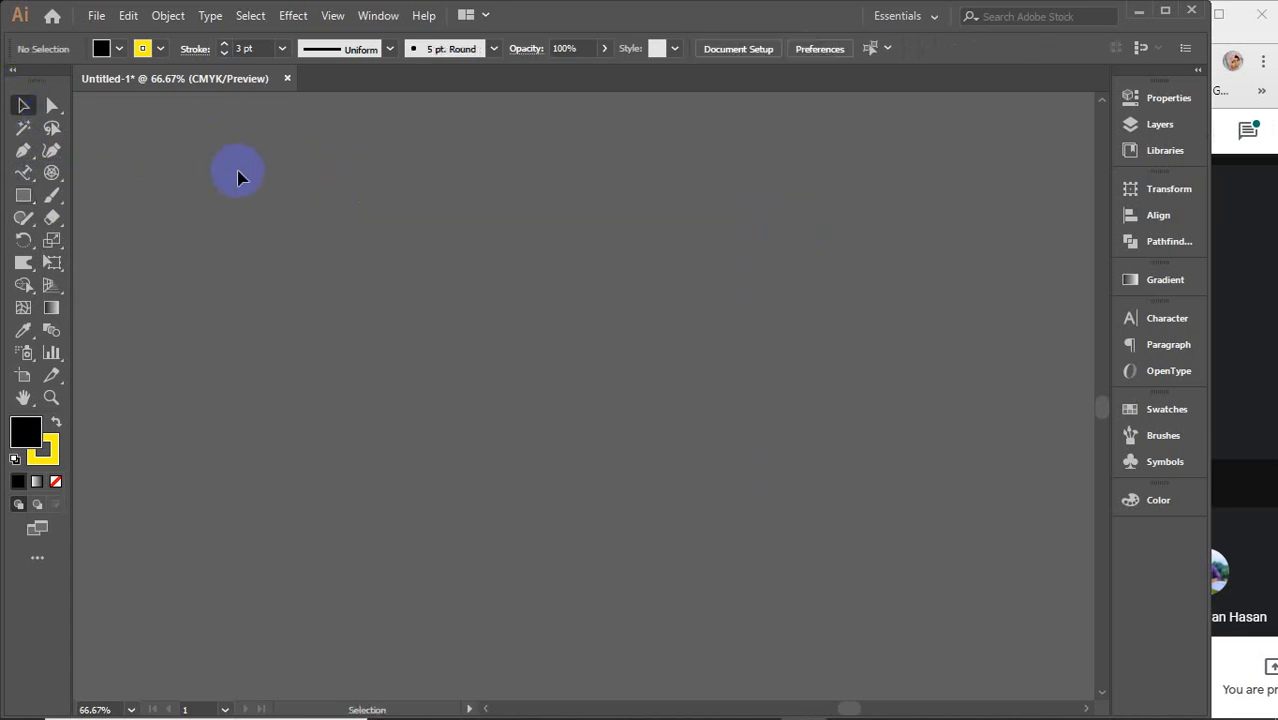
Step: Create a large, nearly square area text frame of placeholder text in the middle of the canvas with the Type tool
{"action": "left_click", "coordinate": [24, 173]}
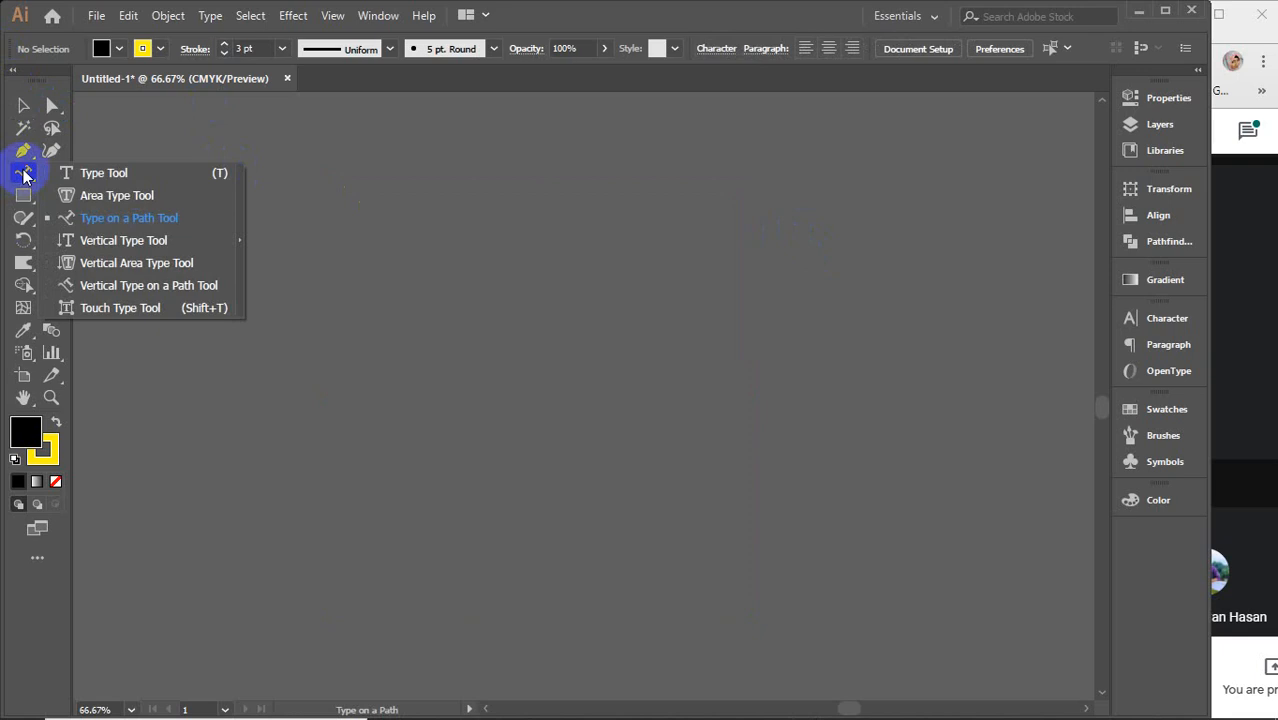
{"action": "left_click", "coordinate": [104, 173]}
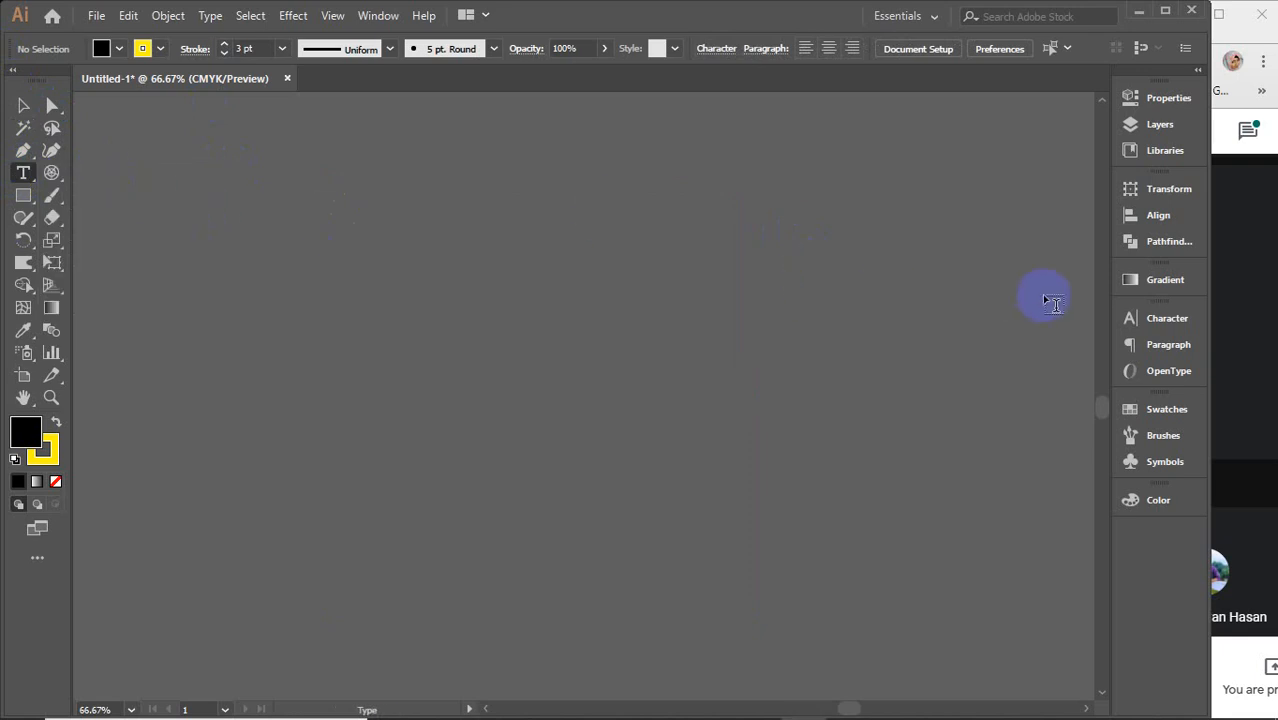
{"action": "left_click", "coordinate": [1150, 318]}
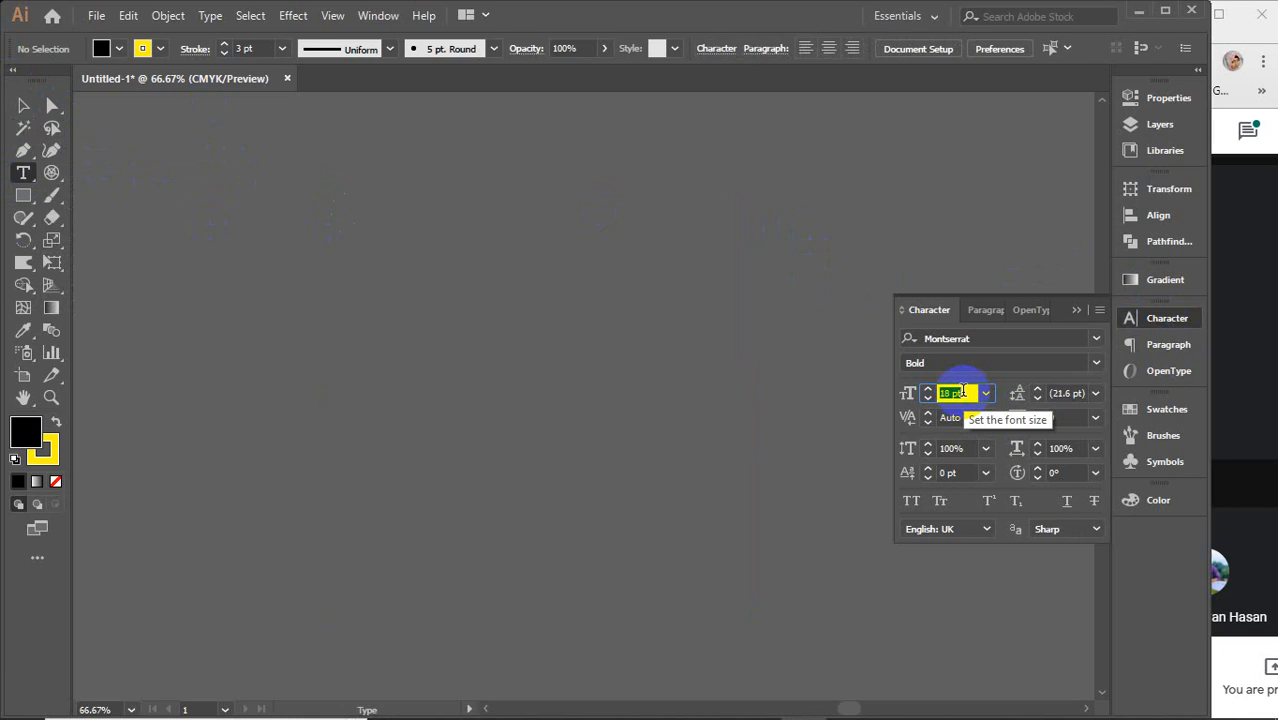
{"action": "left_click", "coordinate": [1078, 318]}
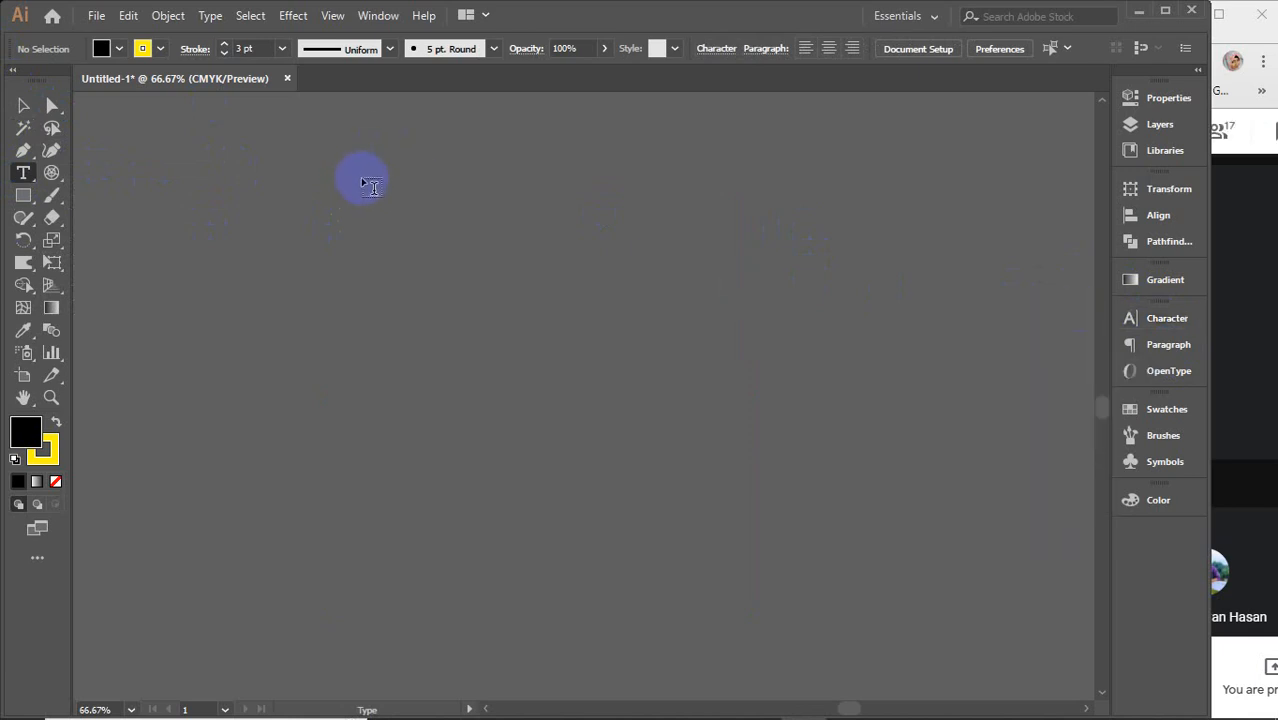
{"action": "left_click_drag", "start_coordinate": [362, 182], "coordinate": [795, 625]}
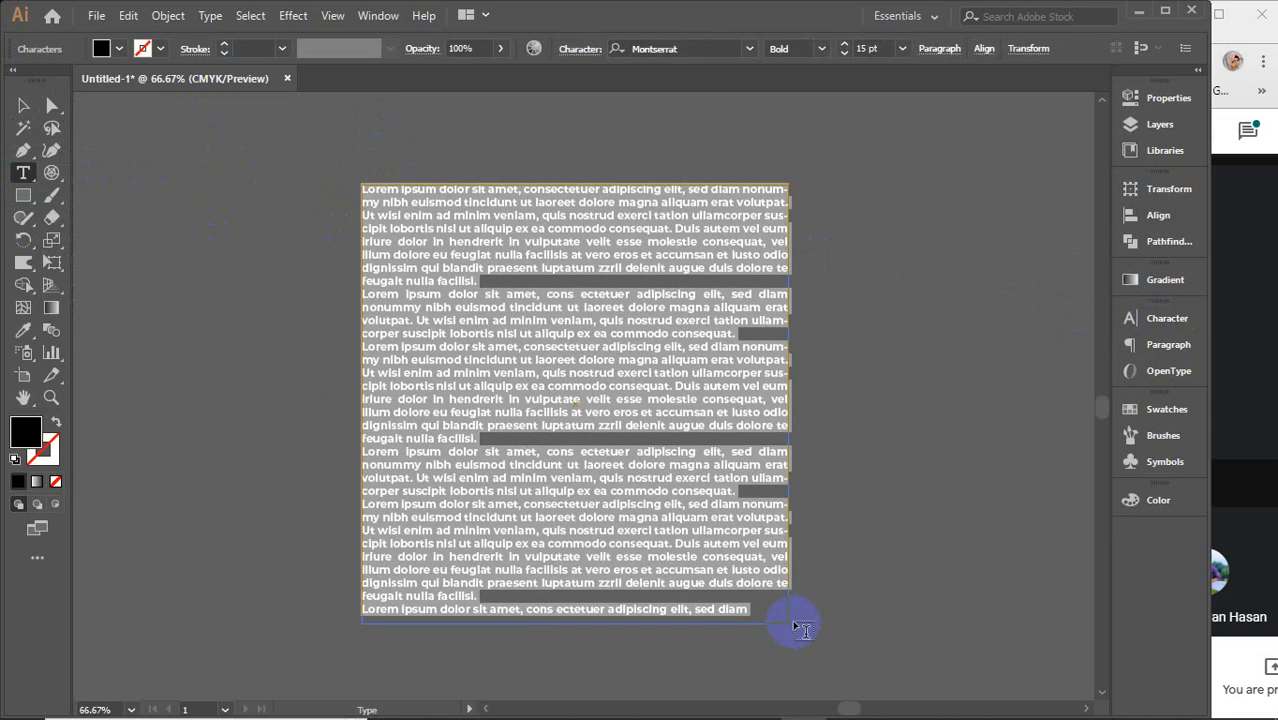
Step: Remove the paragraph breaks in the placeholder text so that all of it runs on as one continuous paragraph
{"action": "left_click", "coordinate": [541, 283]}
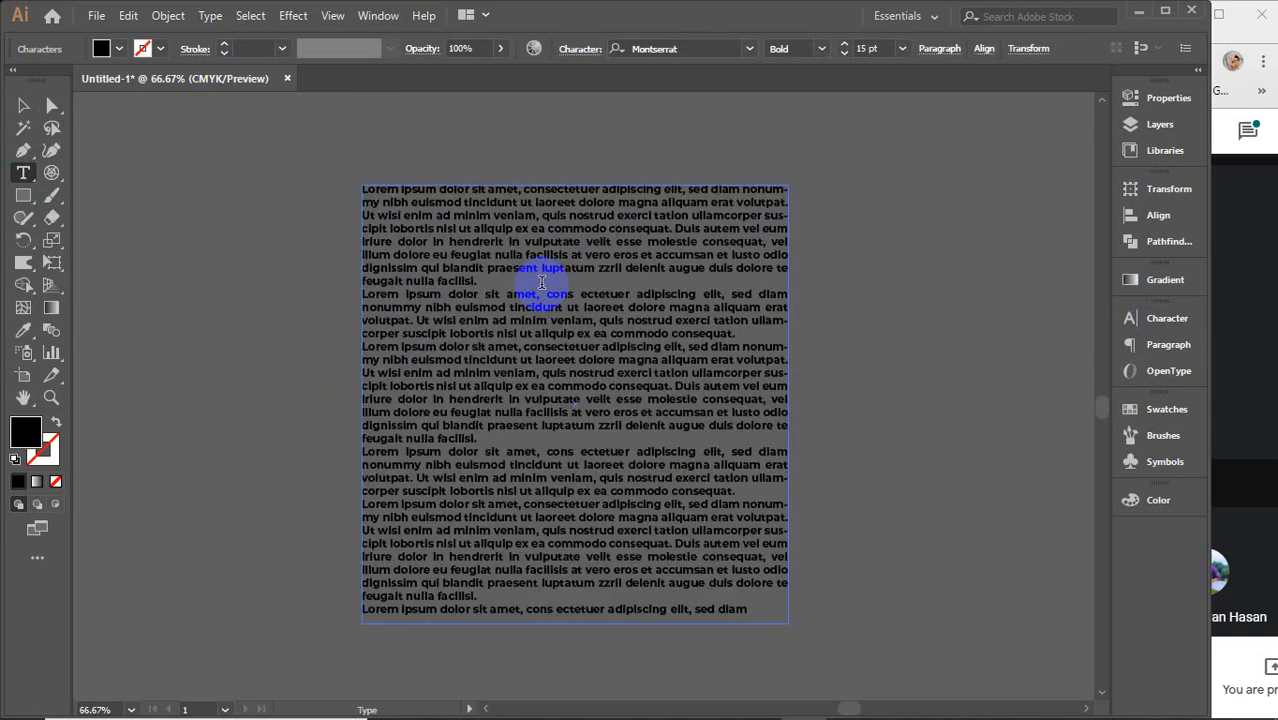
{"action": "key", "text": "Delete"}
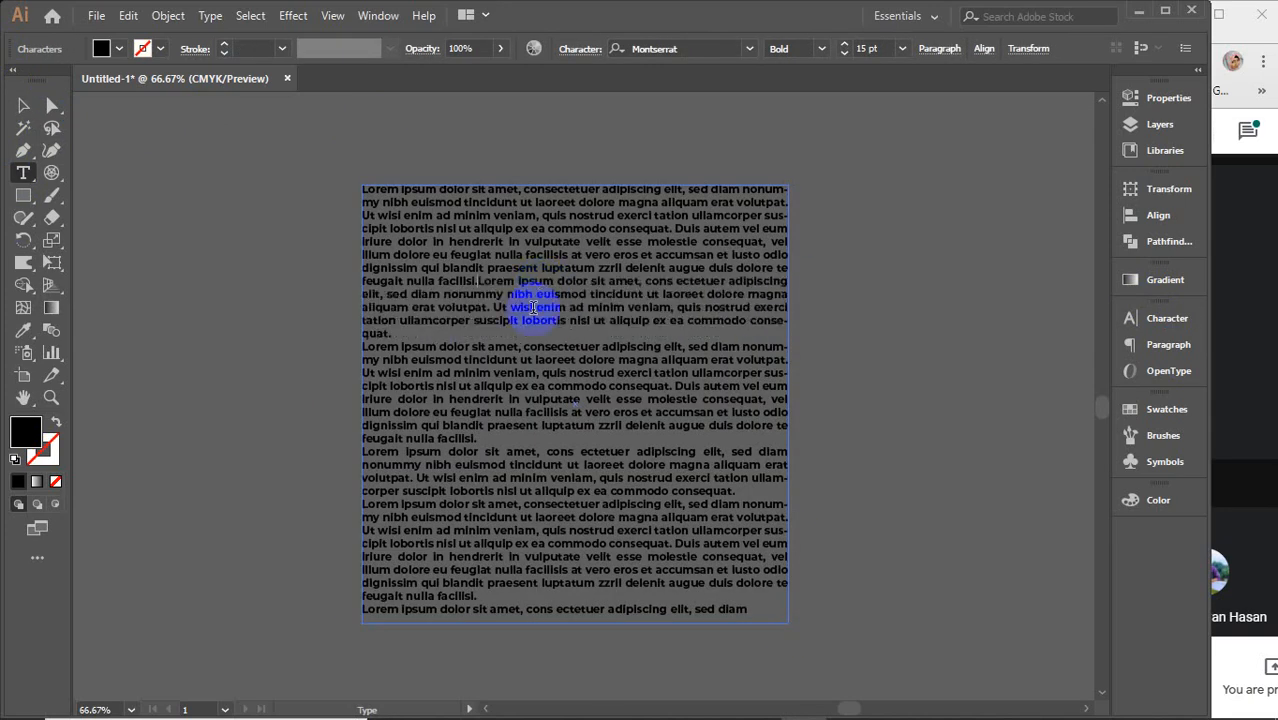
{"action": "left_click", "coordinate": [513, 333]}
{"action": "key", "text": "Delete"}
{"action": "left_click", "coordinate": [580, 424]}
{"action": "key", "text": "Delete"}
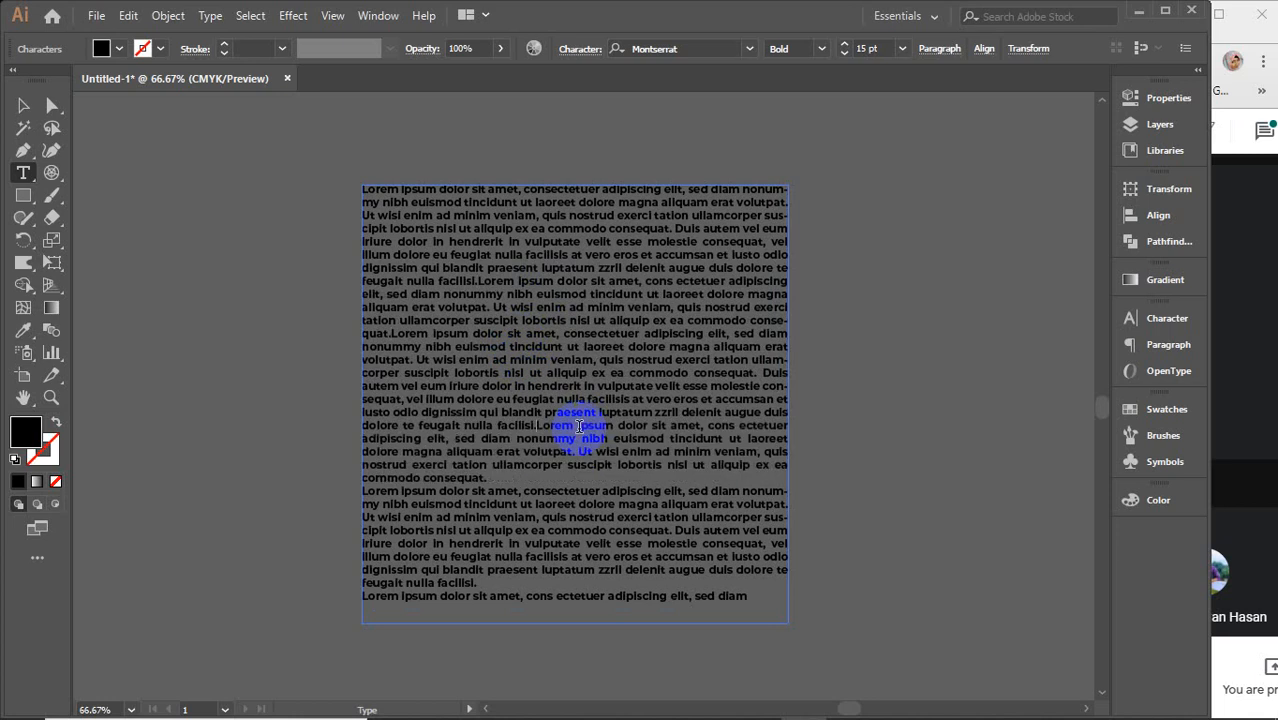
{"action": "key", "text": "Delete"}
{"action": "left_click", "coordinate": [627, 567]}
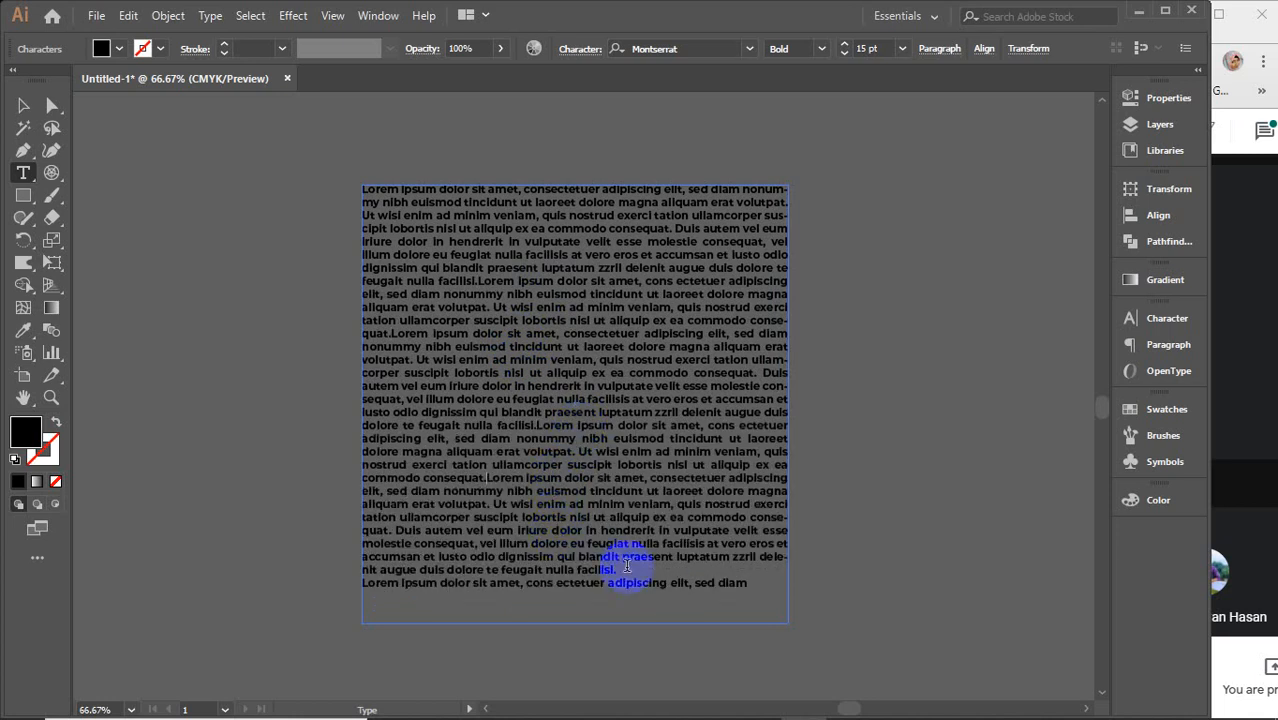
{"action": "key", "text": "Delete"}
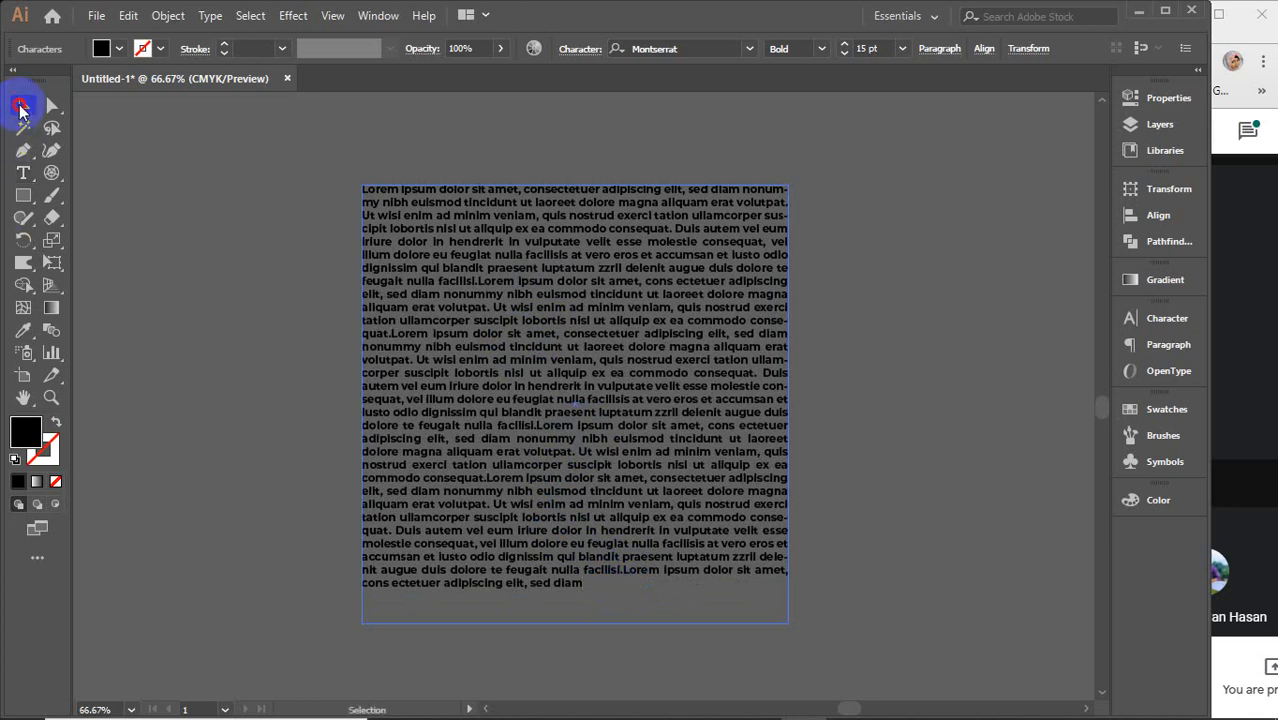
Step: Select the whole text frame and set its Montserrat font style to Regular
{"action": "left_click", "coordinate": [20, 108]}
{"action": "left_click", "coordinate": [270, 233]}
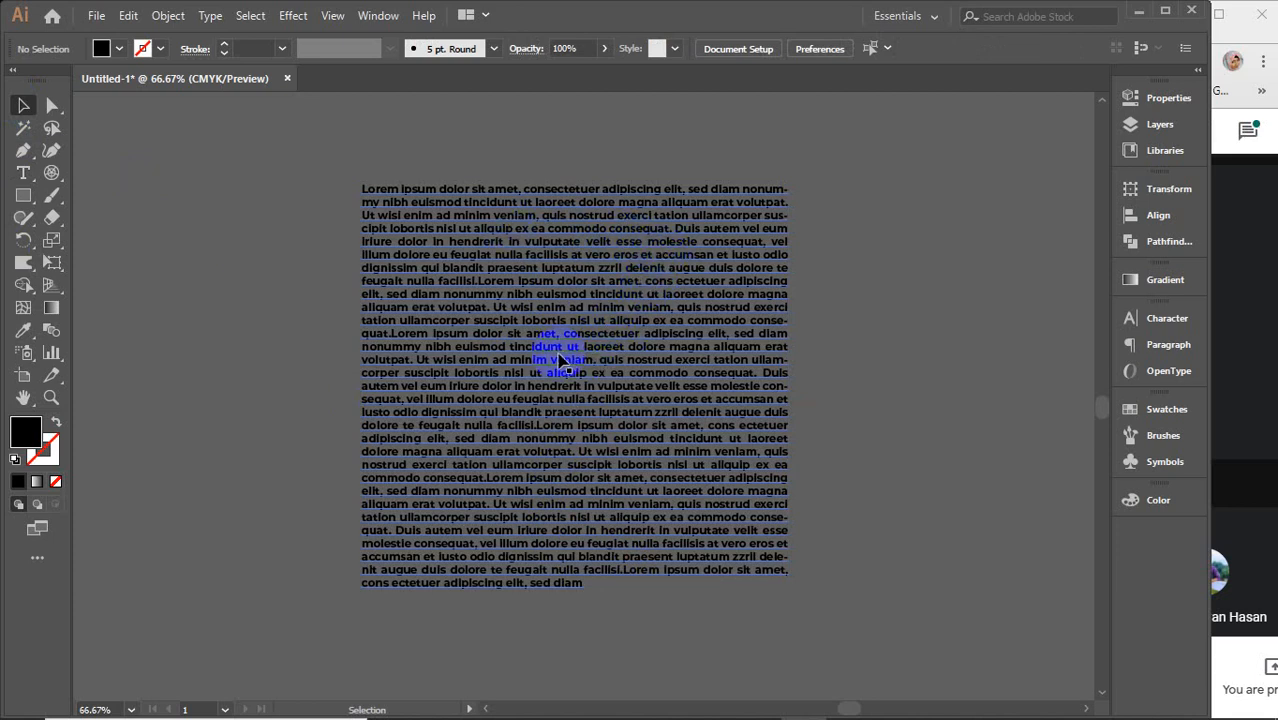
{"action": "left_click", "coordinate": [565, 264]}
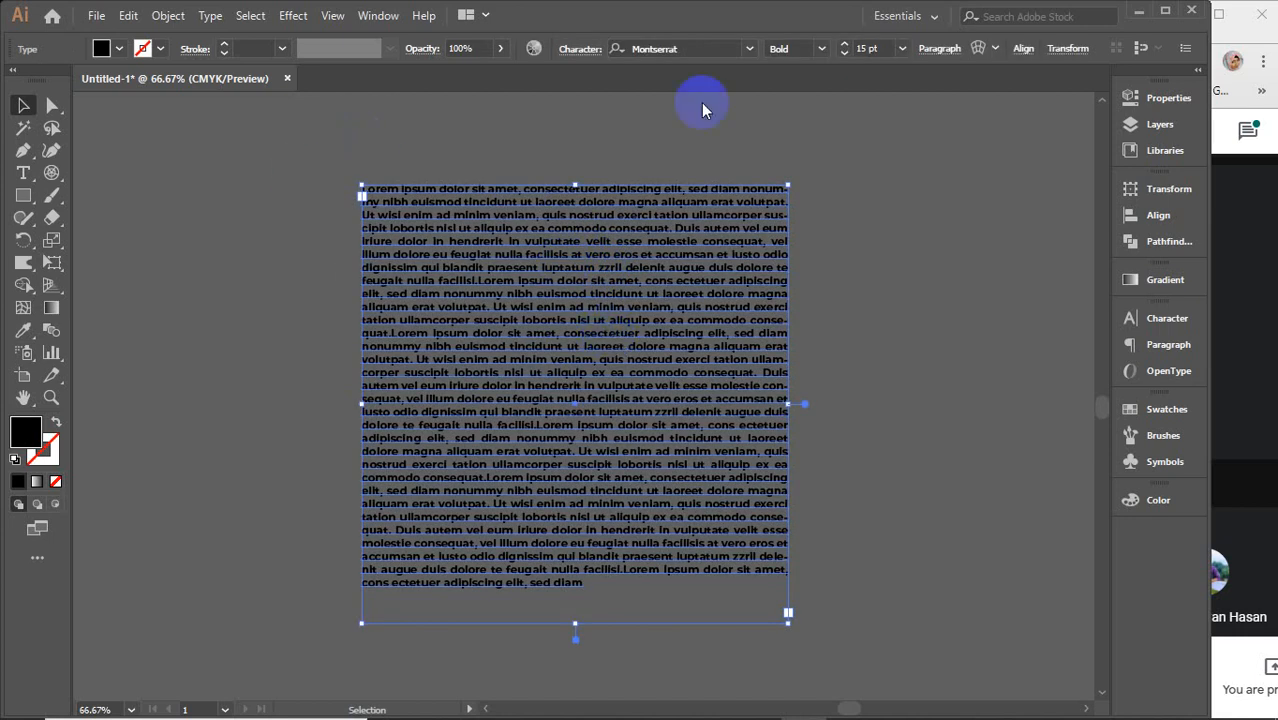
{"action": "left_click", "coordinate": [822, 49]}
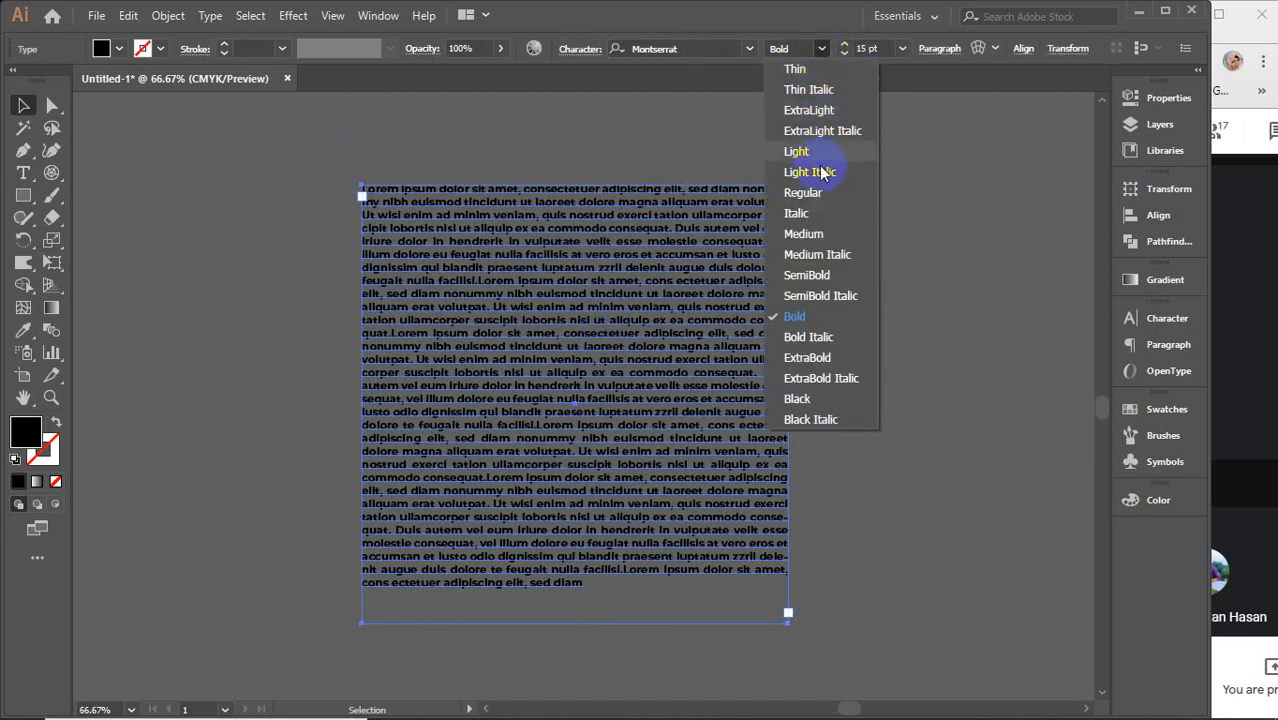
{"action": "key", "text": "Escape"}
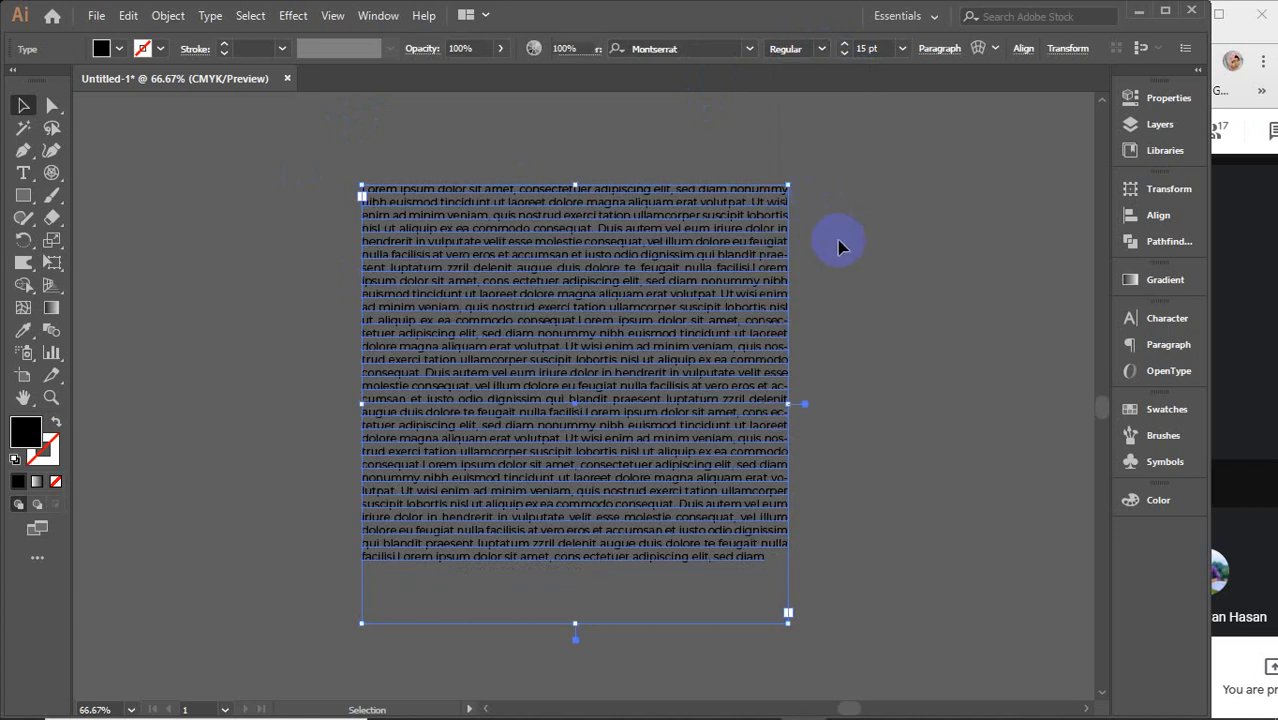
{"action": "left_click", "coordinate": [838, 246]}
Step: Fill the placeholder text with white
{"action": "left_click", "coordinate": [609, 322]}
{"action": "left_click", "coordinate": [101, 48]}
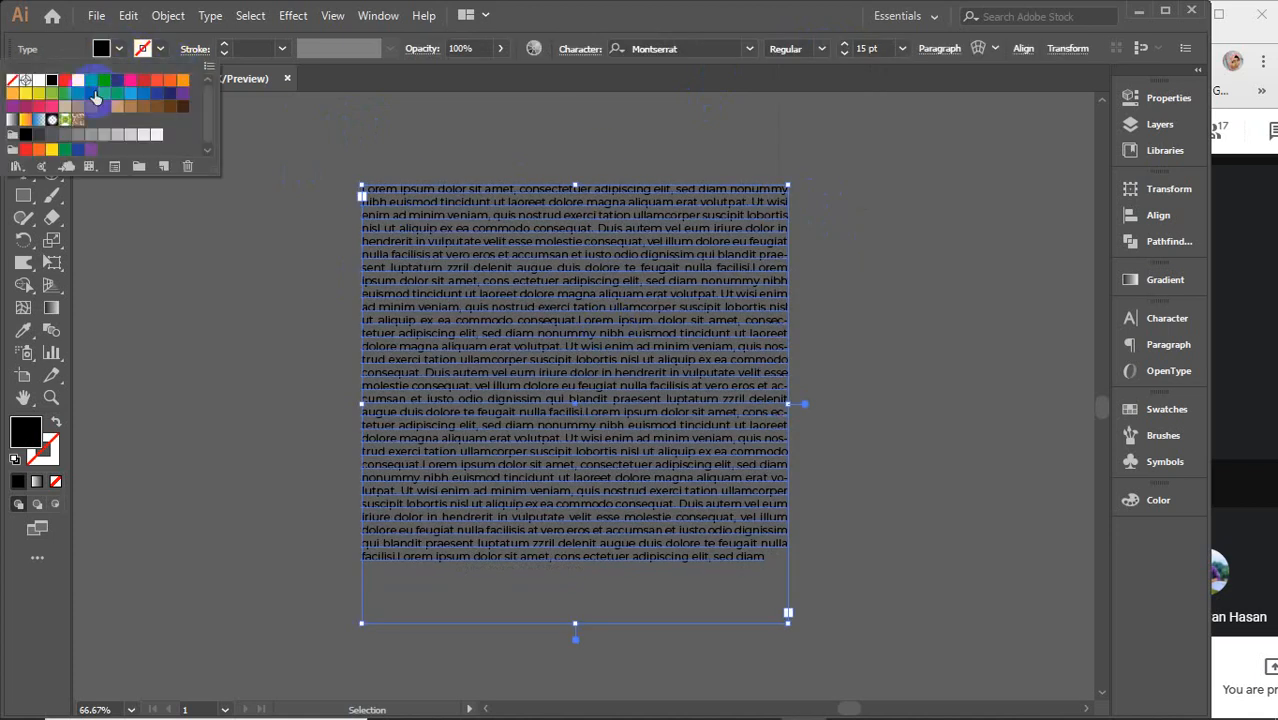
{"action": "left_click", "coordinate": [38, 82]}
{"action": "left_click", "coordinate": [314, 348]}
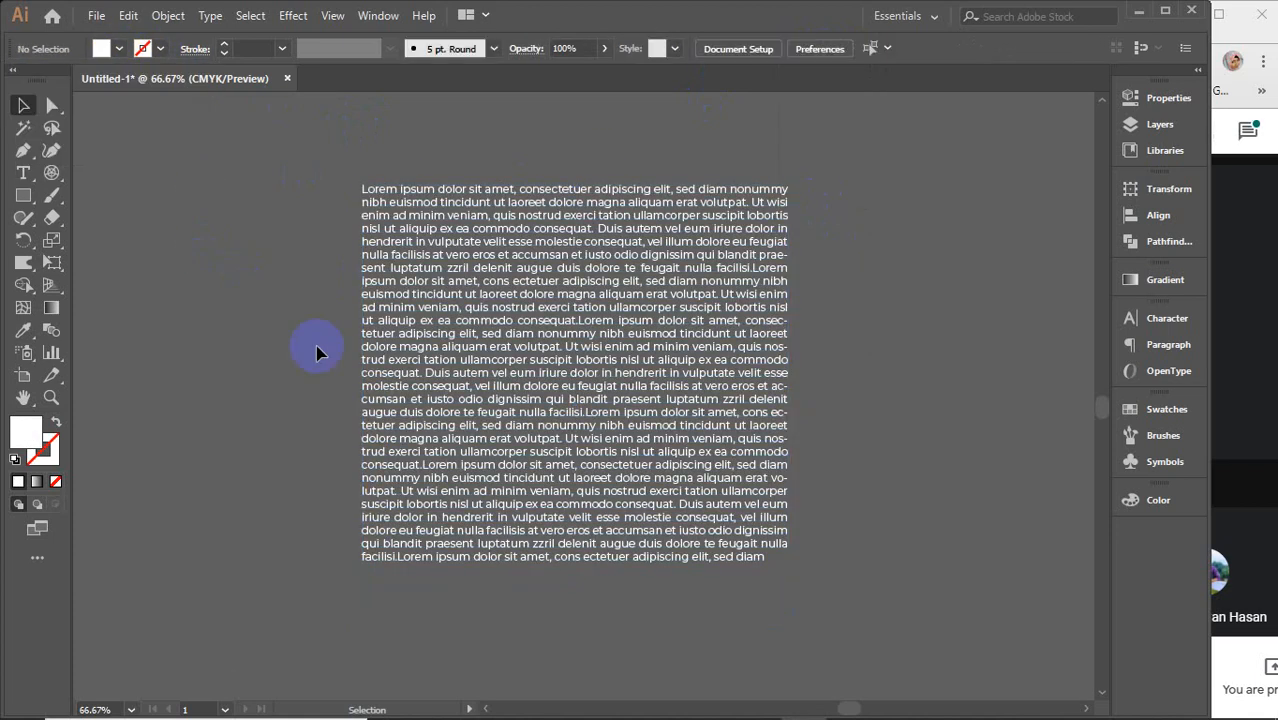
Step: Switch to Chrome and preview the black ABC logo in the circle text logo maker image results
{"action": "mouse_move", "coordinate": [644, 700]}
{"action": "mouse_move", "coordinate": [712, 700]}
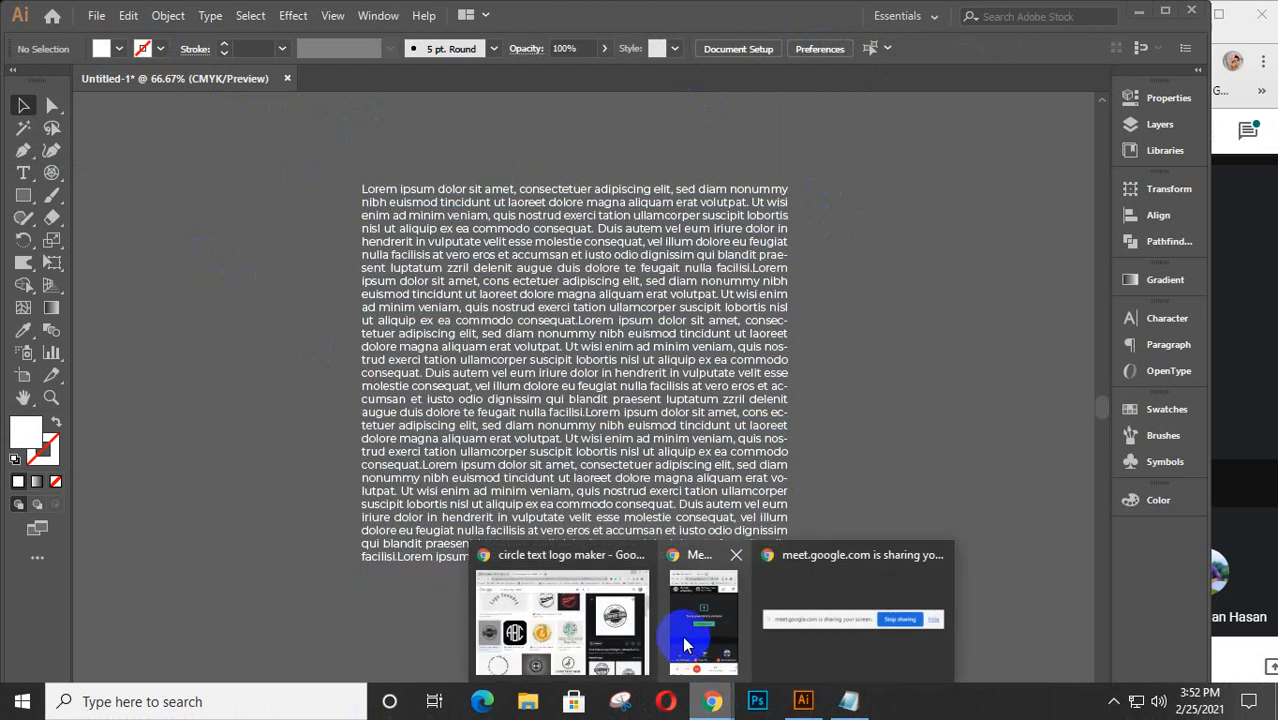
{"action": "left_click", "coordinate": [585, 622]}
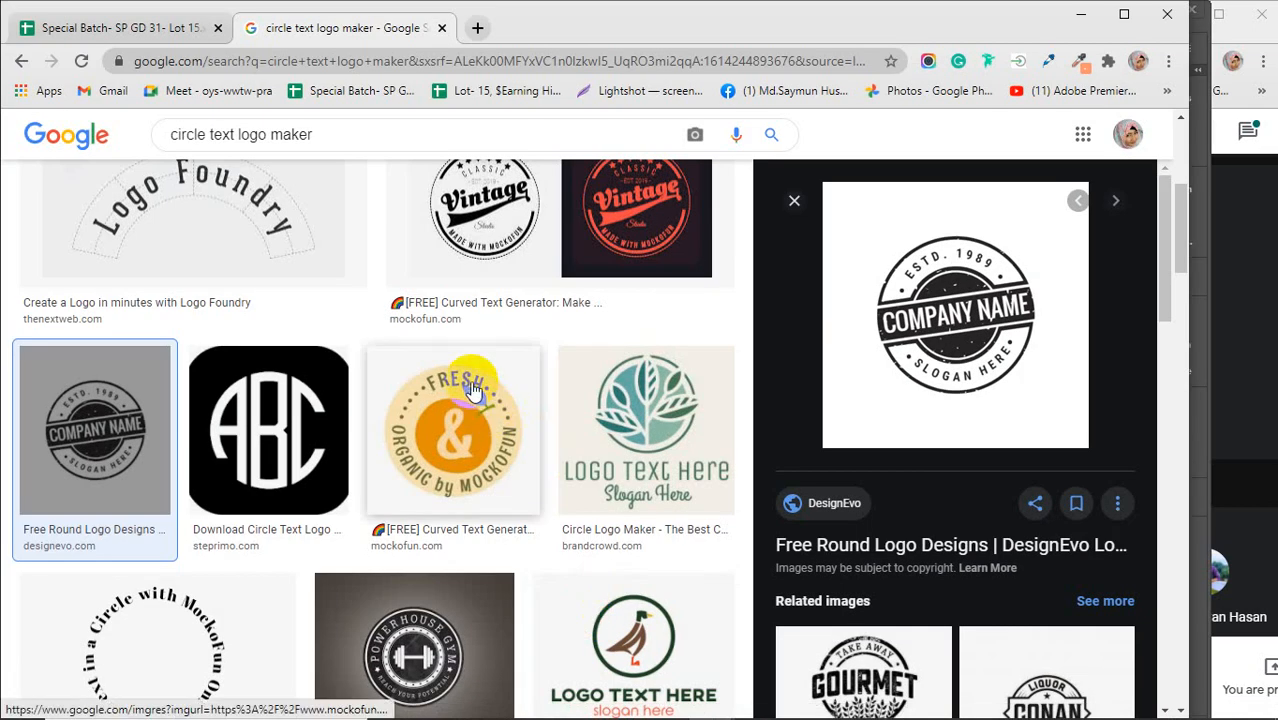
{"action": "left_click", "coordinate": [295, 440]}
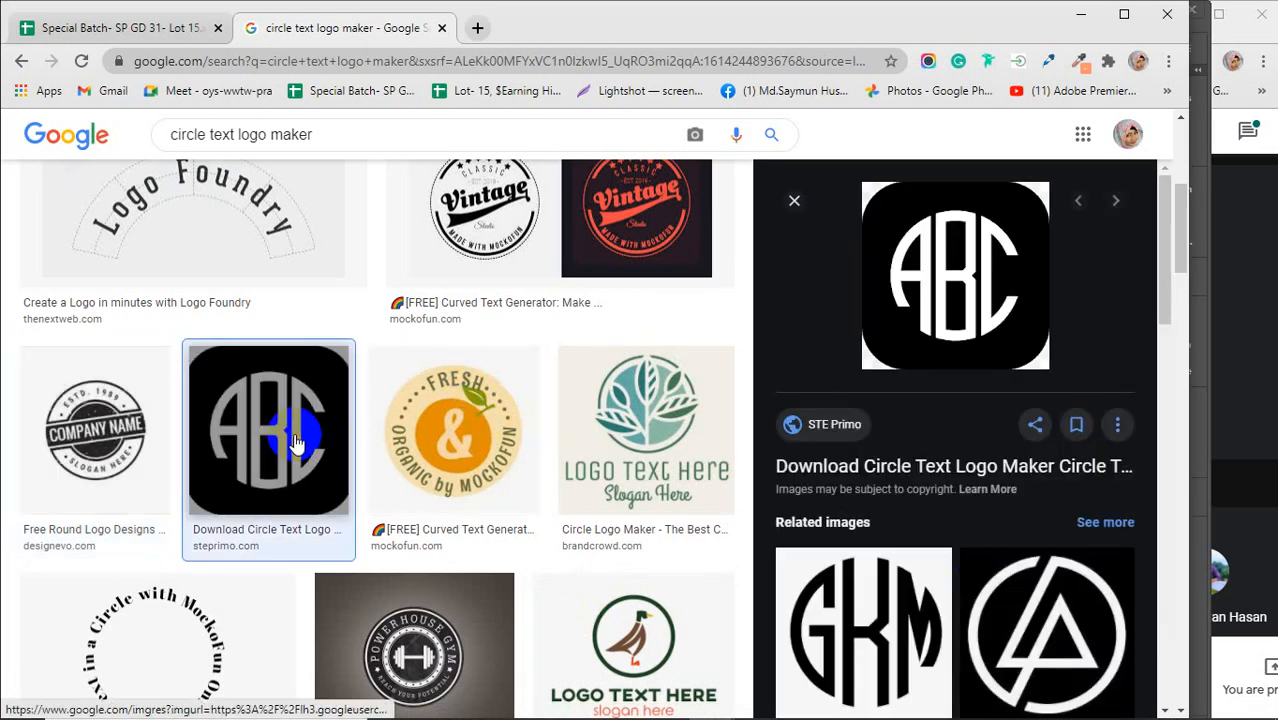
{"action": "scroll", "coordinate": [297, 430], "scroll_direction": "up", "scroll_amount": 5}
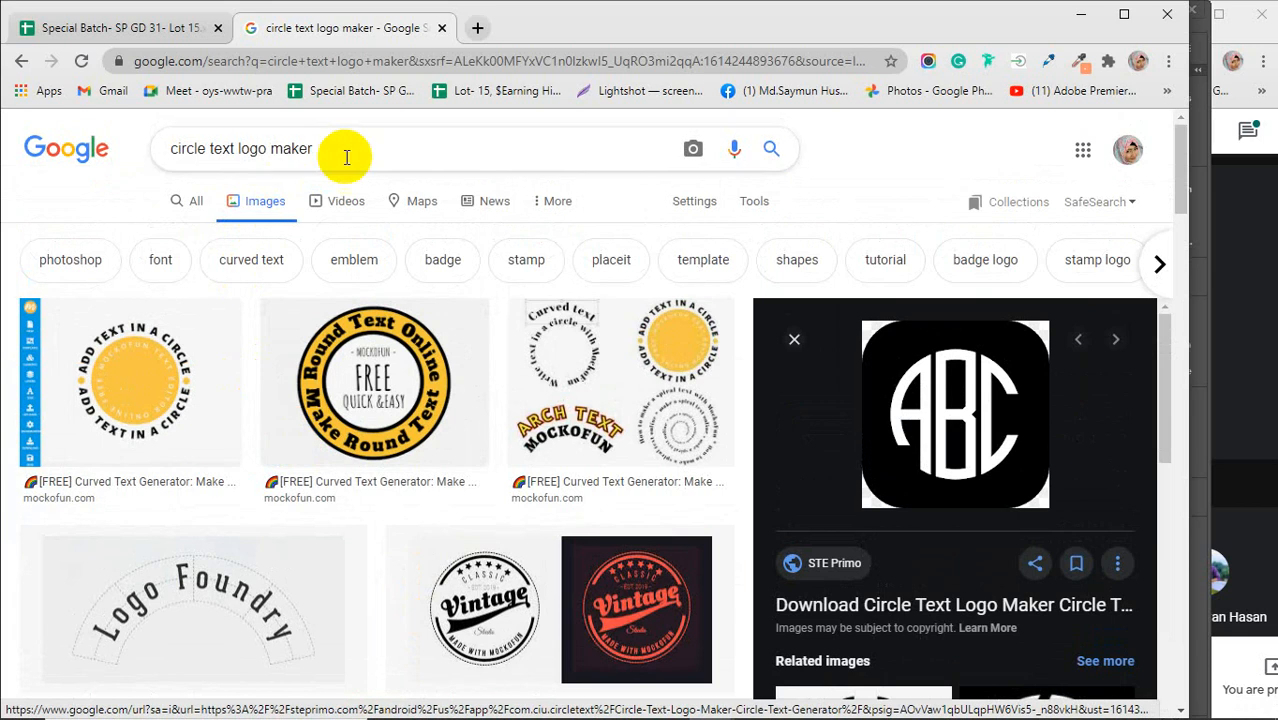
Step: Replace the current image search with a Google Images search for "png image"
{"action": "left_click_drag", "start_coordinate": [342, 157], "coordinate": [161, 149]}
{"action": "type", "text": "png"}
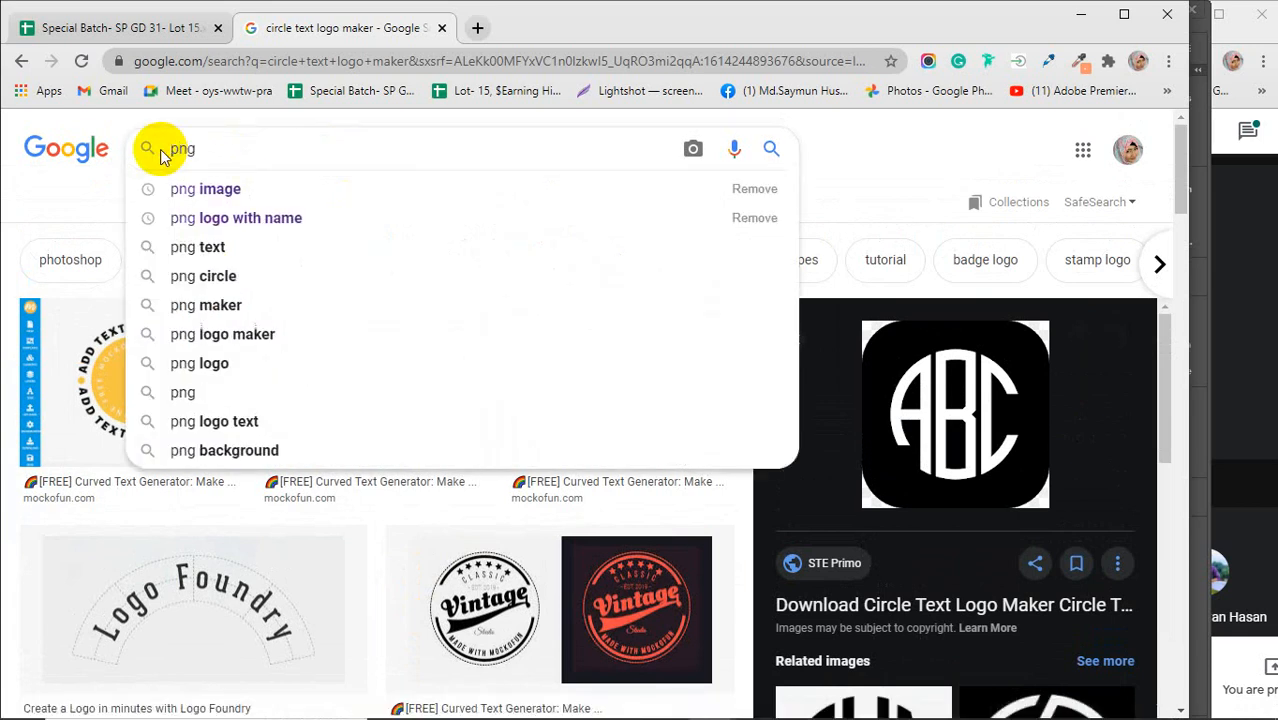
{"action": "key", "text": "Down"}
{"action": "key", "text": "Return"}
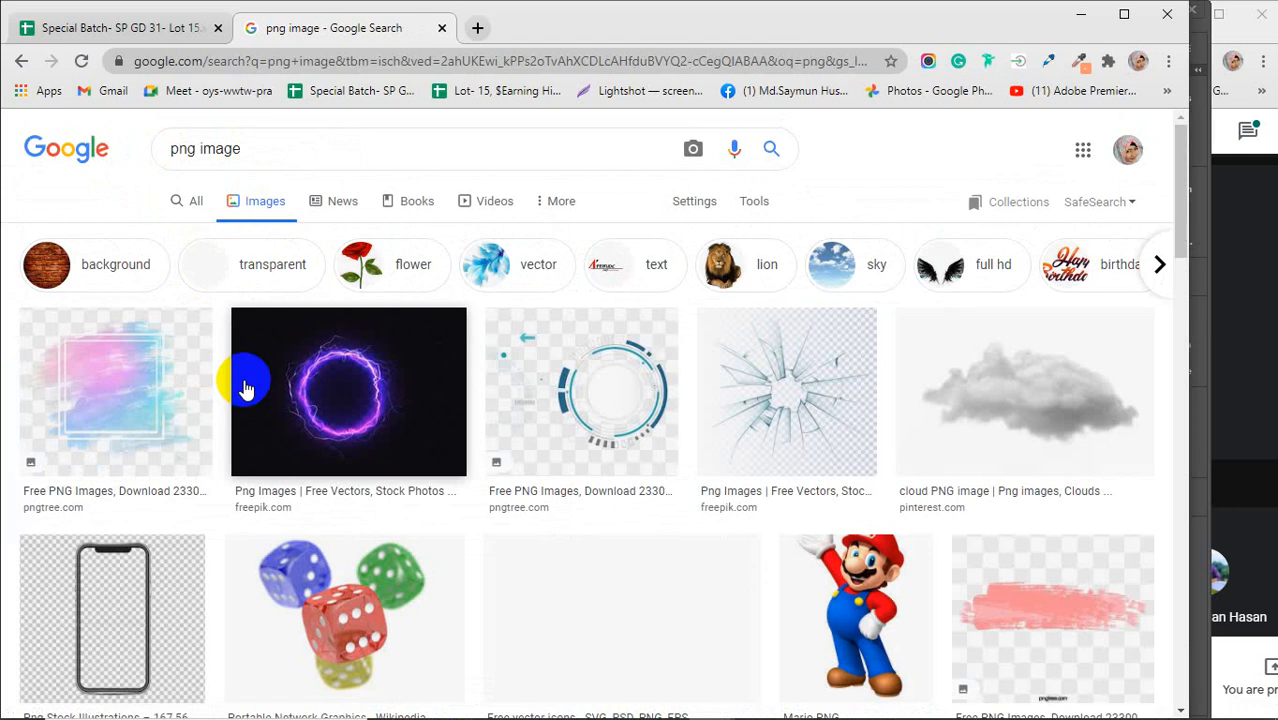
Step: Preview the standing Mario PNG from pngimg.com and save it to the Desktop as the PNG image mario_PNG53
{"action": "scroll", "coordinate": [340, 375], "scroll_direction": "down", "scroll_amount": 1}
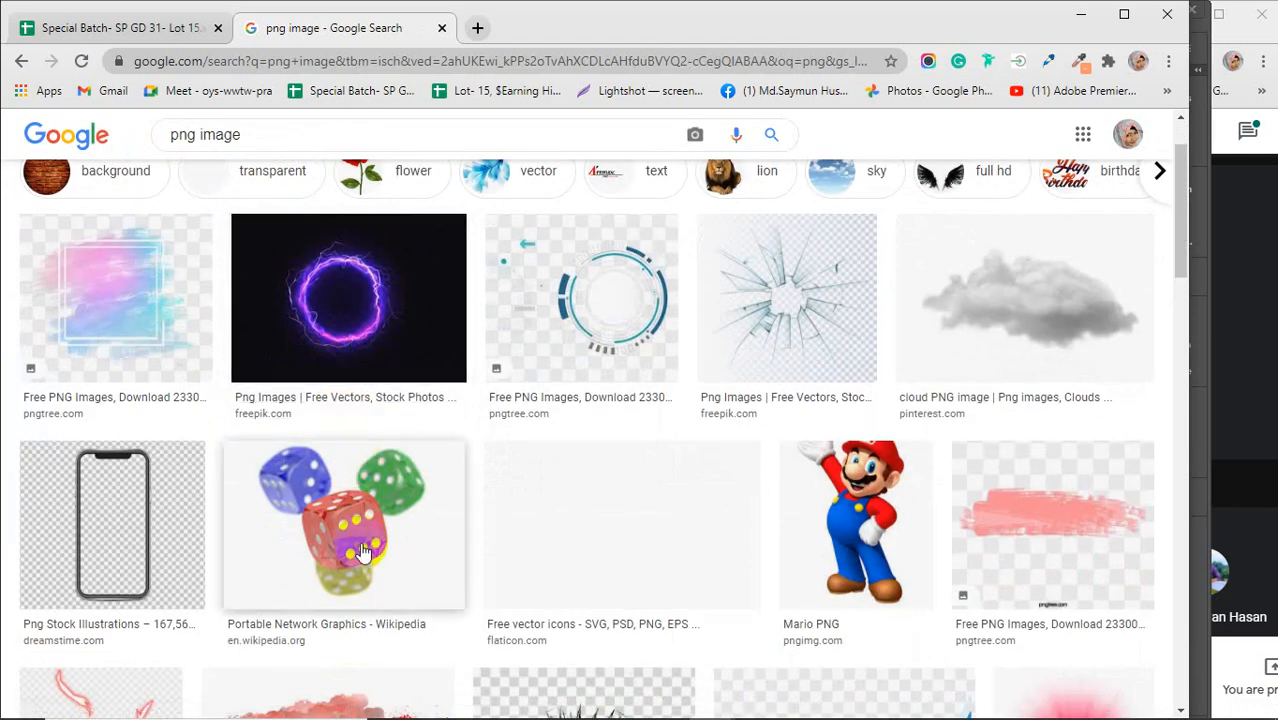
{"action": "left_click", "coordinate": [843, 524]}
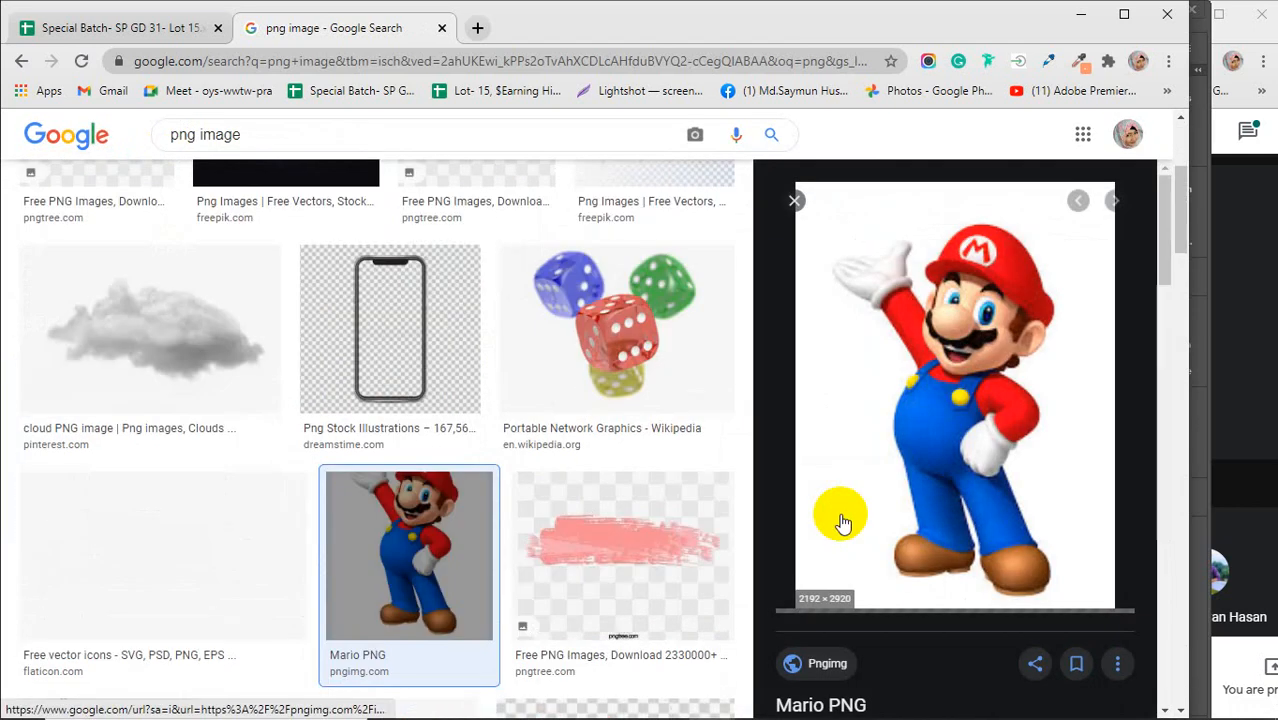
{"action": "right_click", "coordinate": [900, 362]}
{"action": "left_click", "coordinate": [950, 574]}
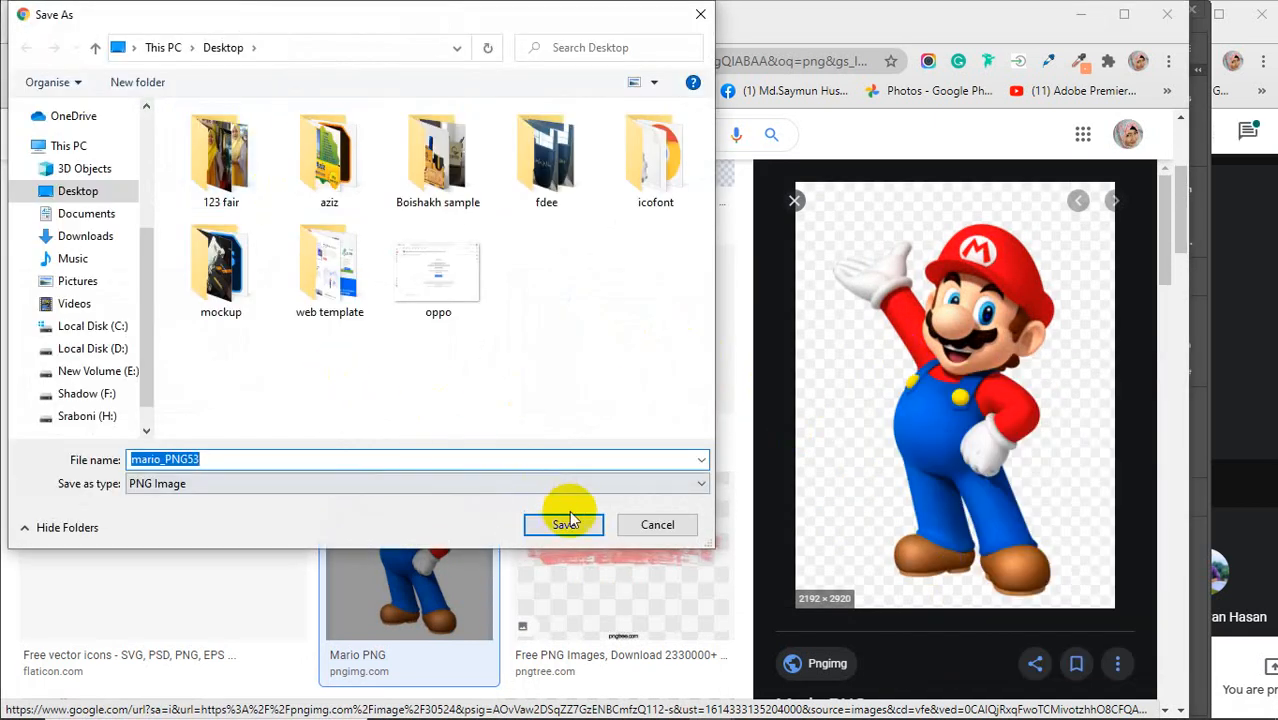
{"action": "left_click", "coordinate": [565, 524]}
Step: Find the Red Smoke Transparent image from PNG Mart and save it to the Desktop as the PNG image unnamed
{"action": "scroll", "coordinate": [827, 448], "scroll_direction": "down", "scroll_amount": 3}
{"action": "scroll", "coordinate": [575, 444], "scroll_direction": "down", "scroll_amount": 4}
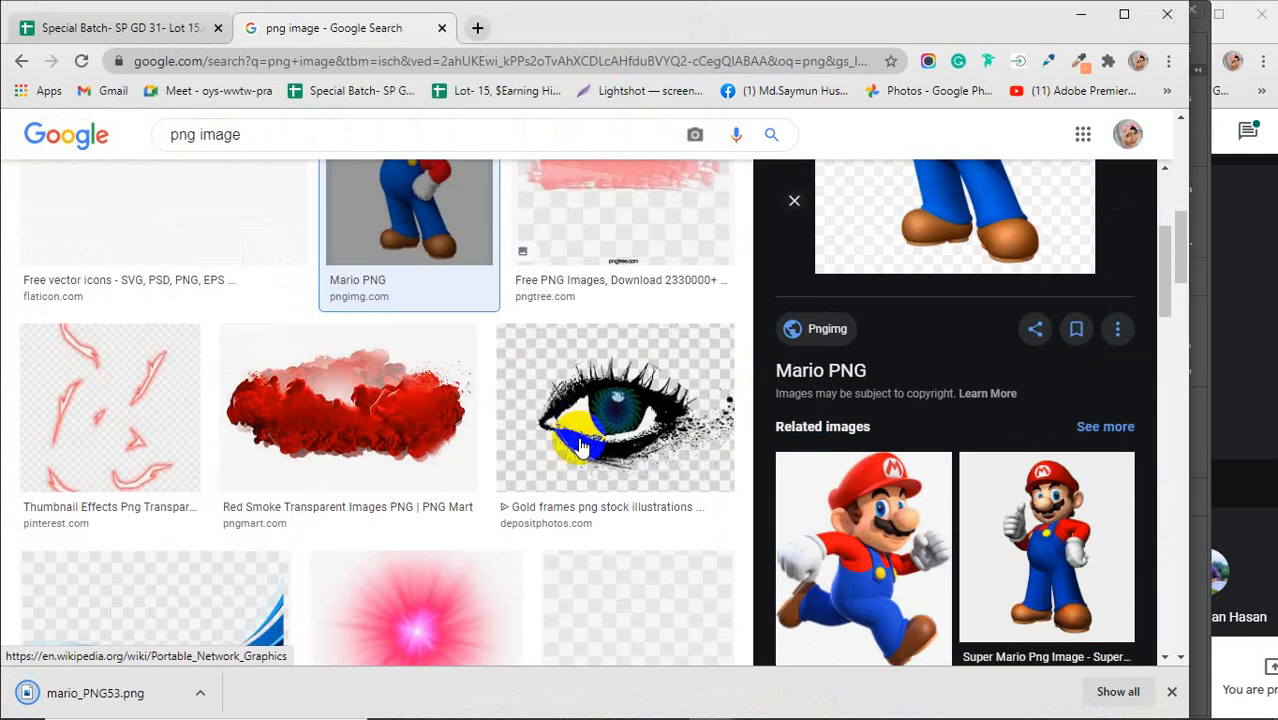
{"action": "left_click", "coordinate": [271, 372]}
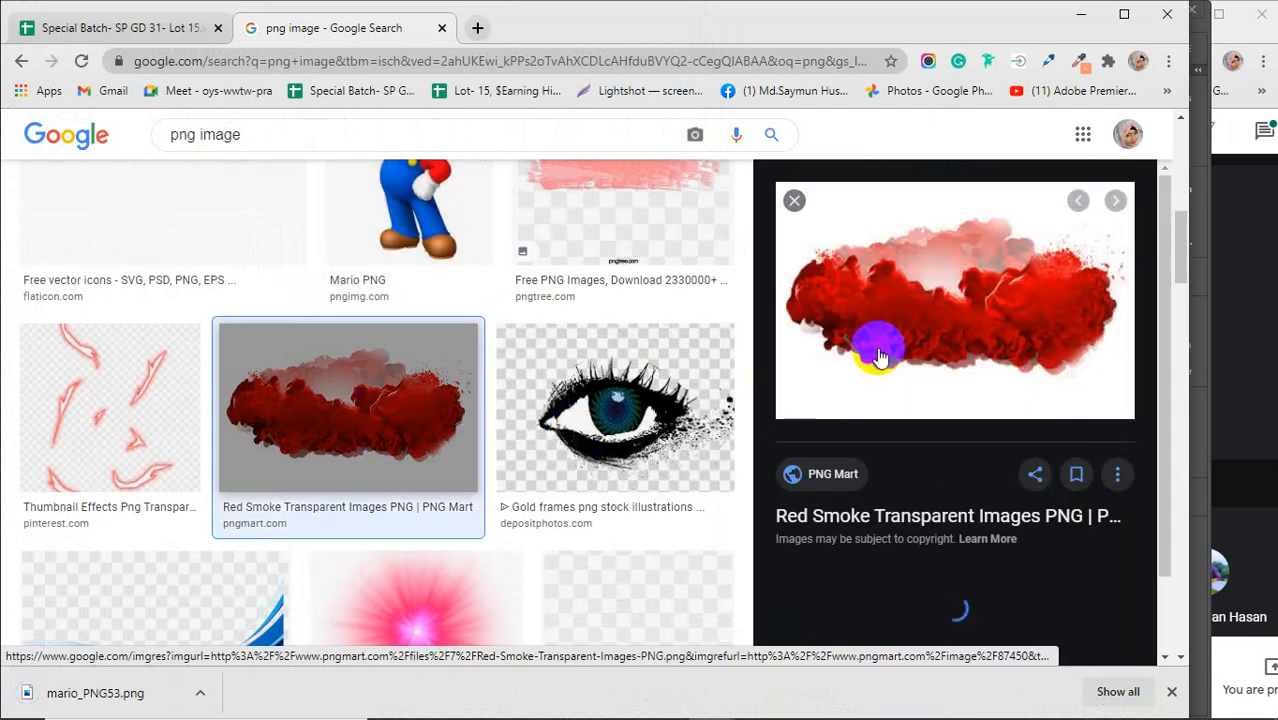
{"action": "right_click", "coordinate": [943, 291]}
{"action": "scroll", "coordinate": [842, 495], "scroll_direction": "down", "scroll_amount": 3}
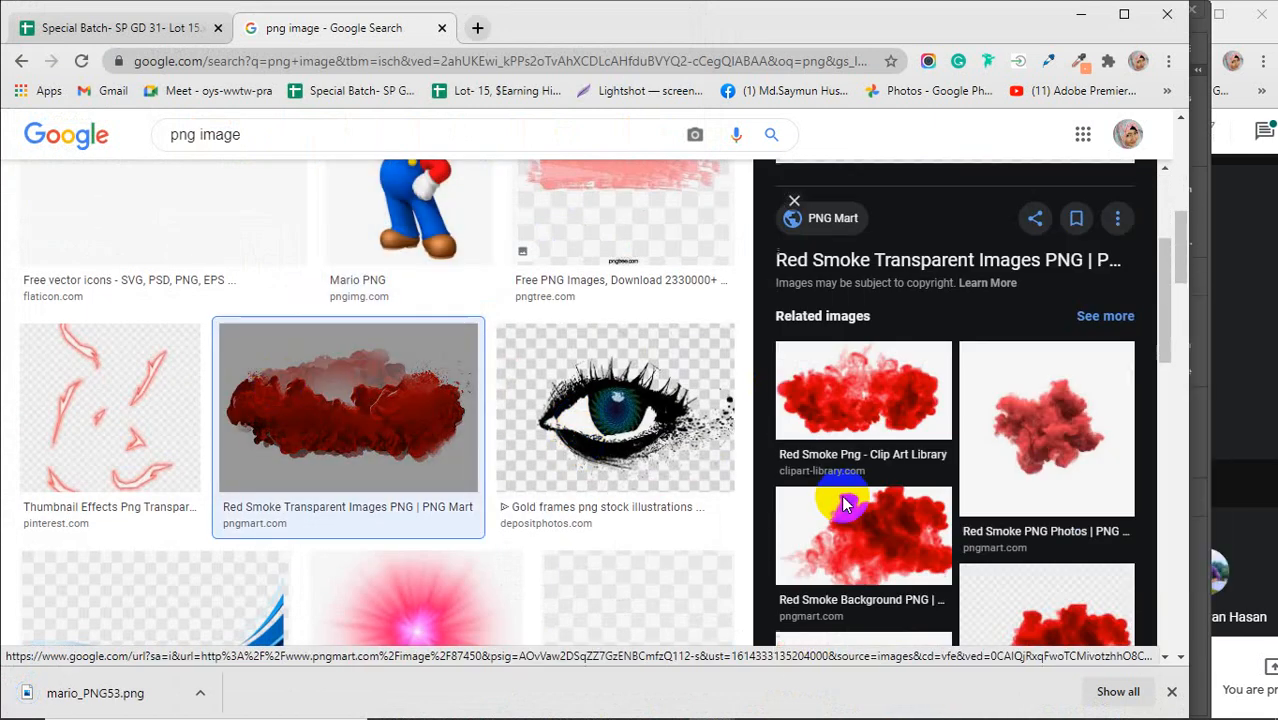
{"action": "left_click", "coordinate": [842, 372]}
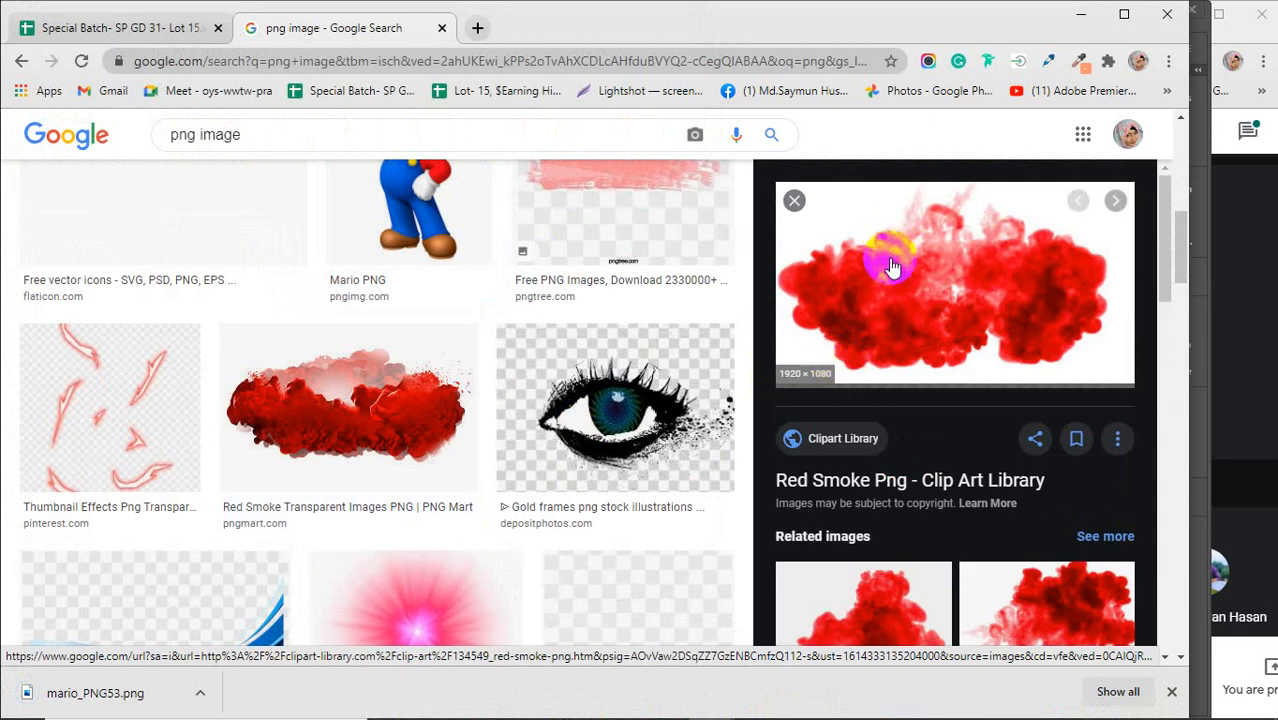
{"action": "scroll", "coordinate": [892, 266], "scroll_direction": "down", "scroll_amount": 3}
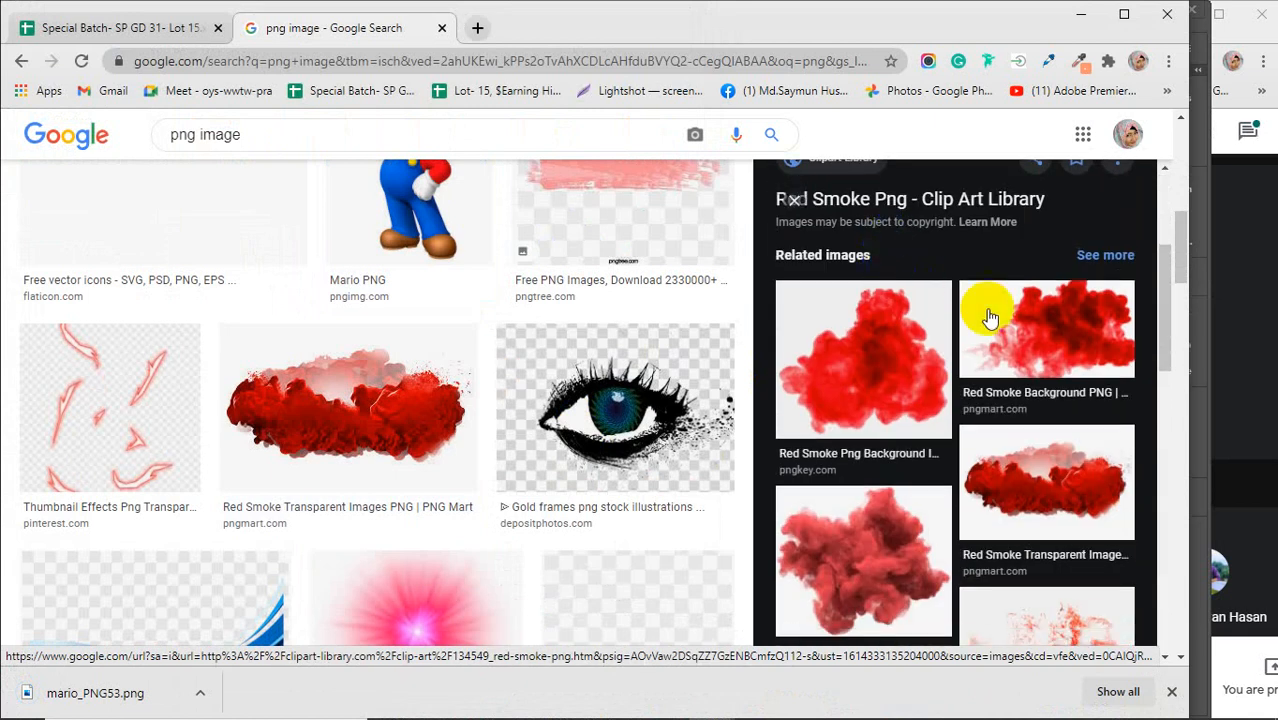
{"action": "left_click", "coordinate": [1017, 475]}
{"action": "right_click", "coordinate": [886, 296]}
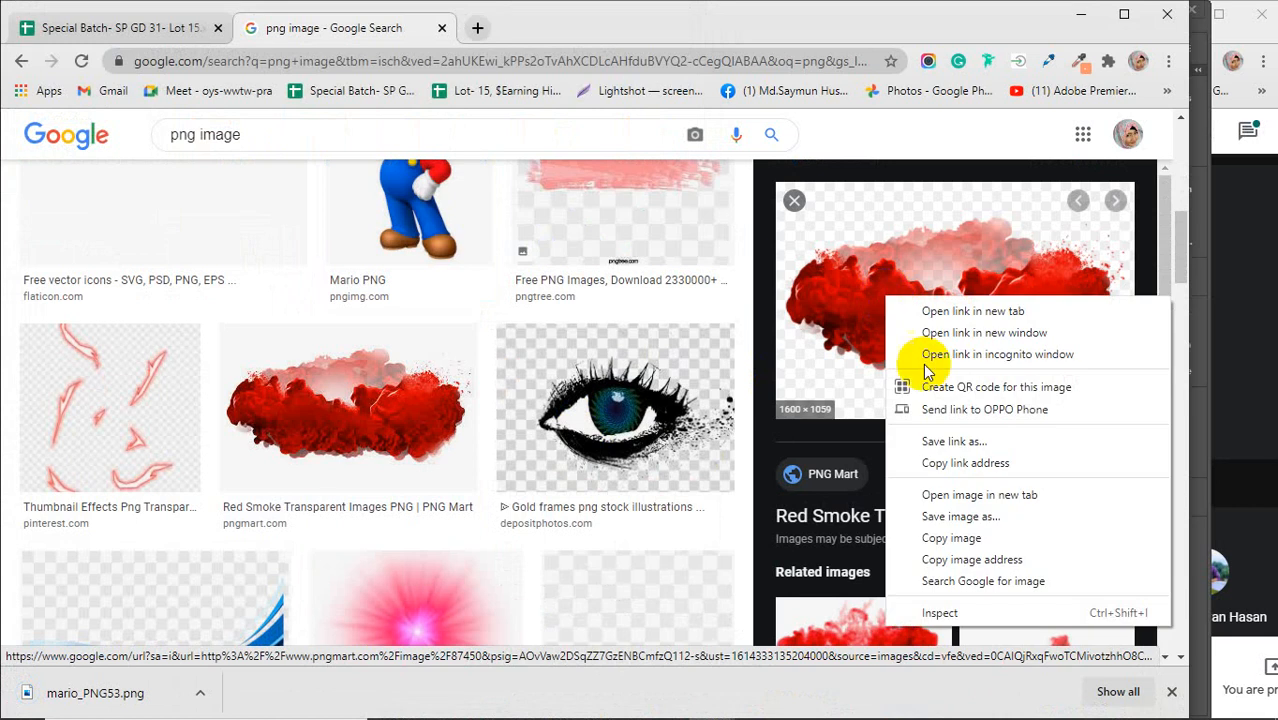
{"action": "left_click", "coordinate": [950, 516]}
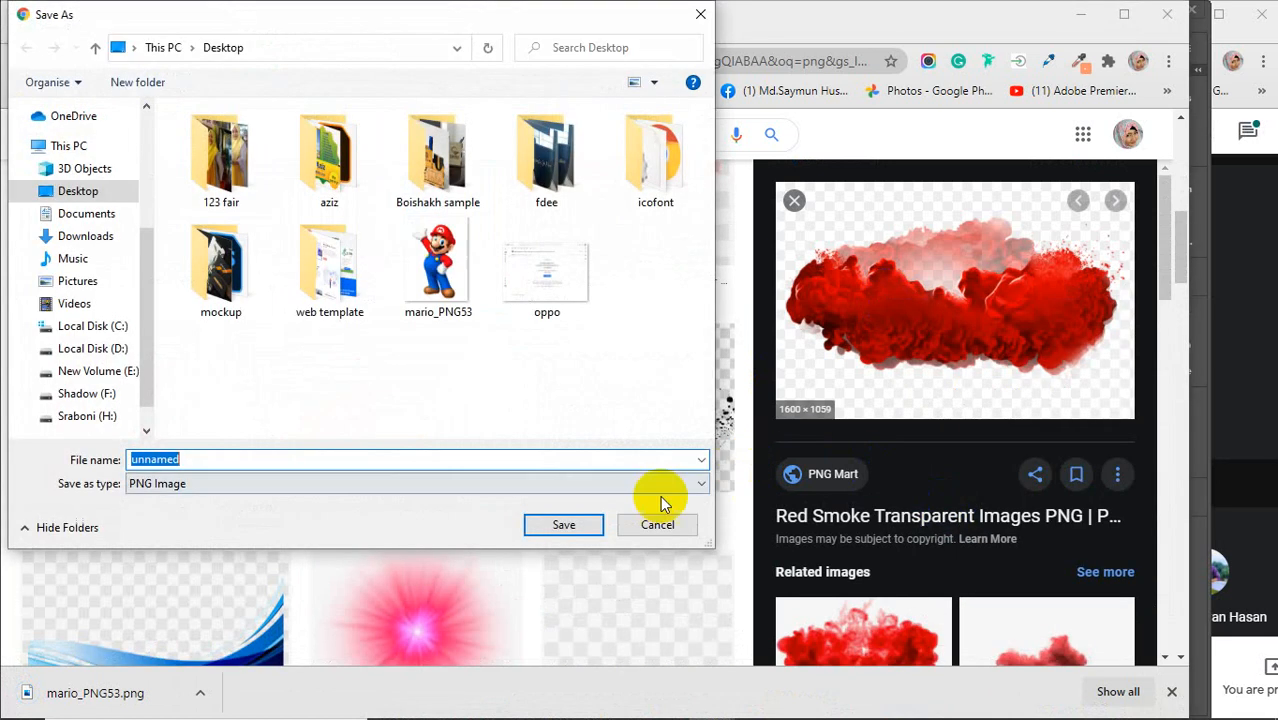
{"action": "left_click", "coordinate": [548, 524]}
Step: Change the image search from png to "jpg image" and run it
{"action": "scroll", "coordinate": [540, 520], "scroll_direction": "up", "scroll_amount": 10}
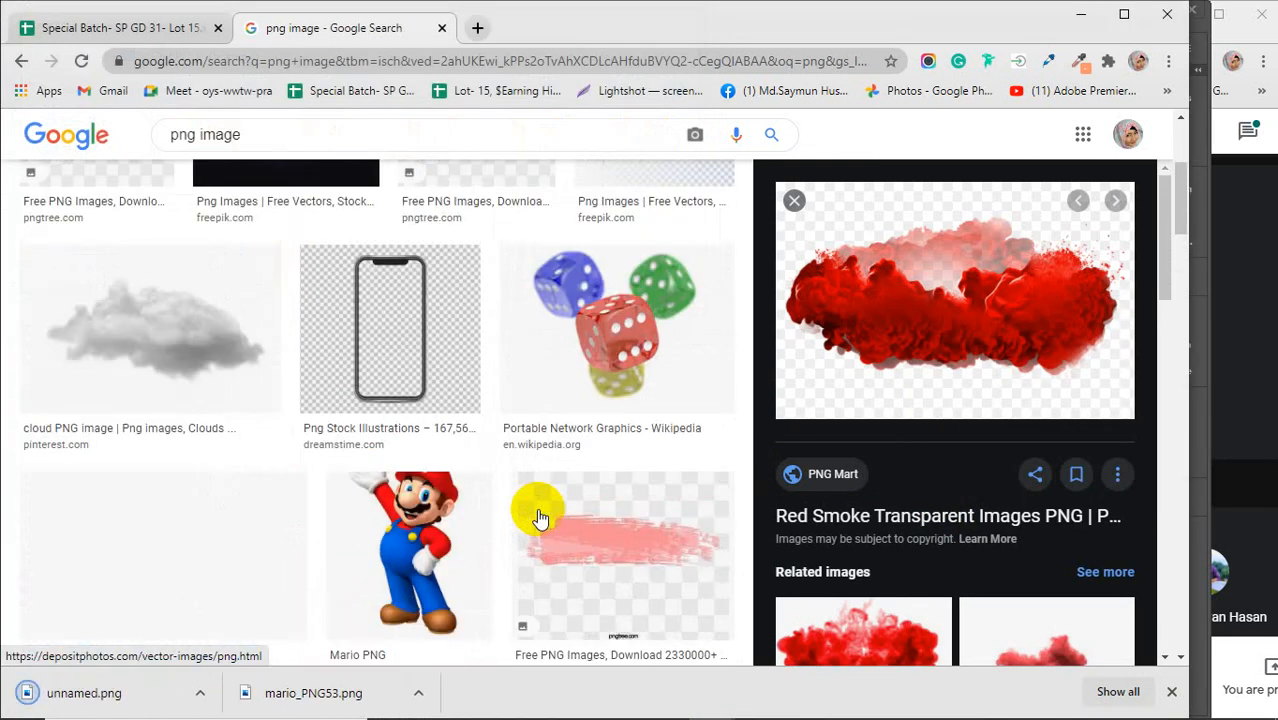
{"action": "left_click", "coordinate": [238, 425]}
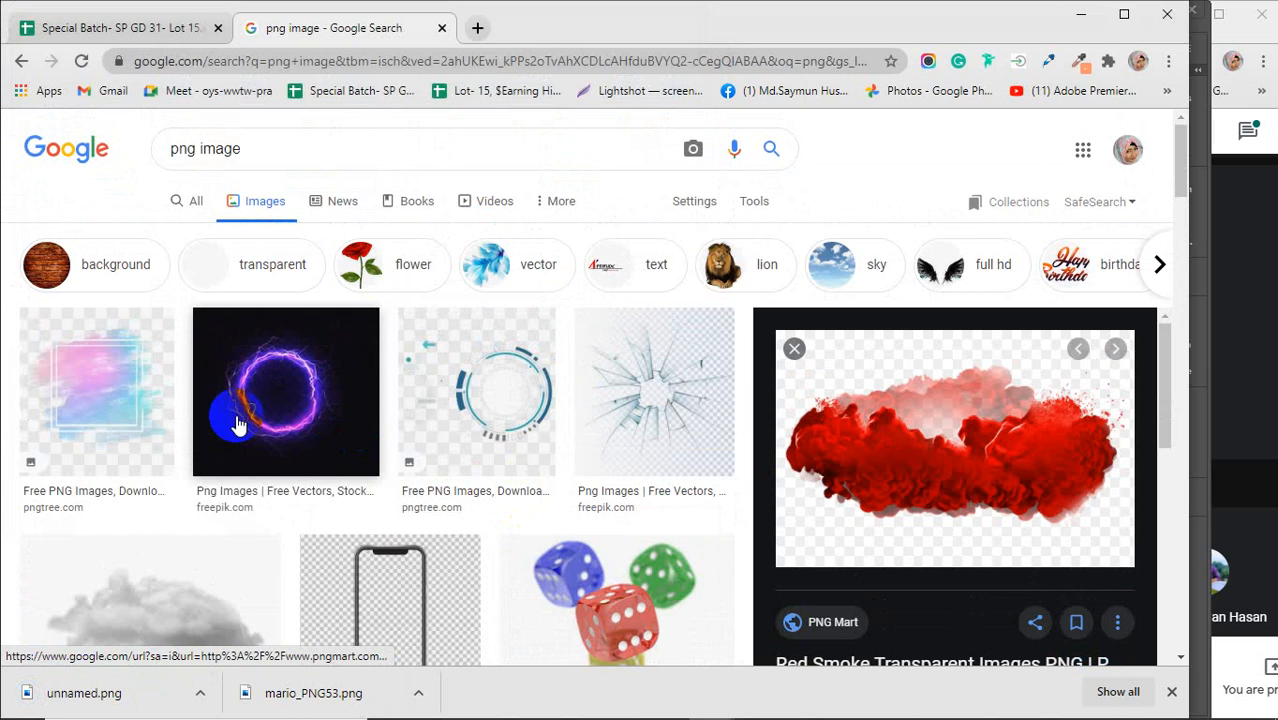
{"action": "left_click_drag", "start_coordinate": [192, 152], "coordinate": [165, 163]}
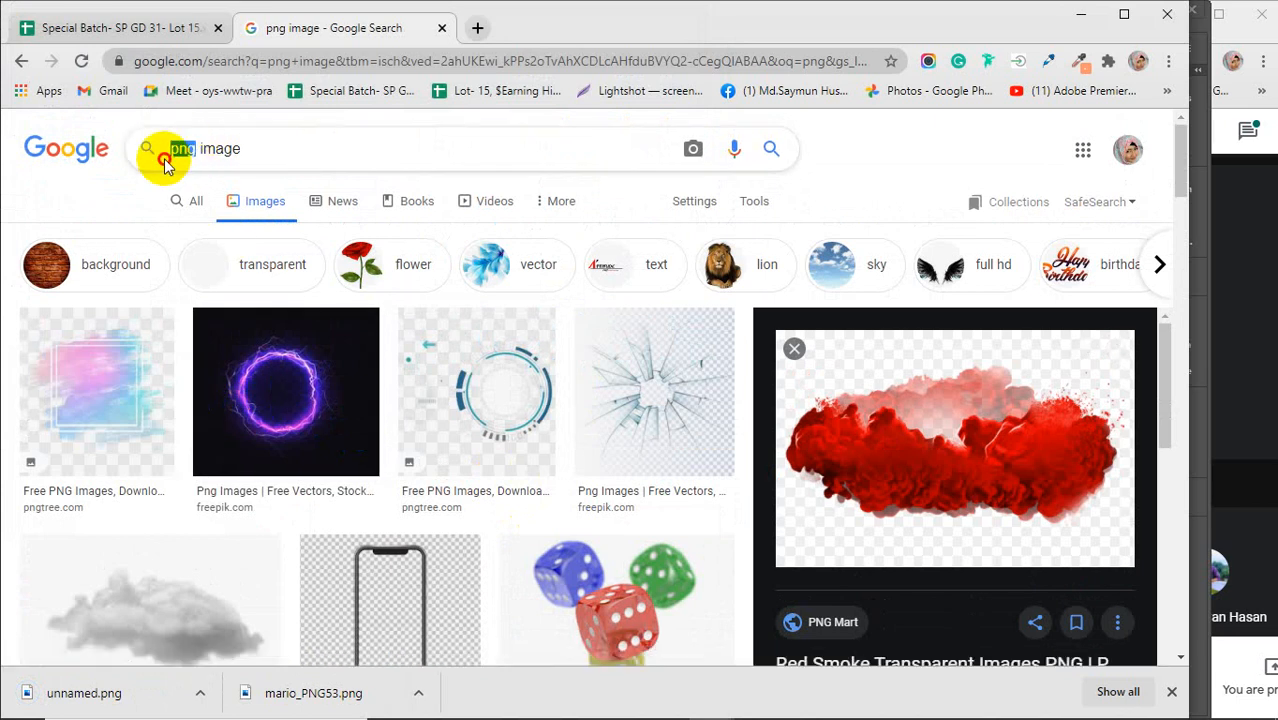
{"action": "key", "text": "BackSpace"}
{"action": "type", "text": "jpg"}
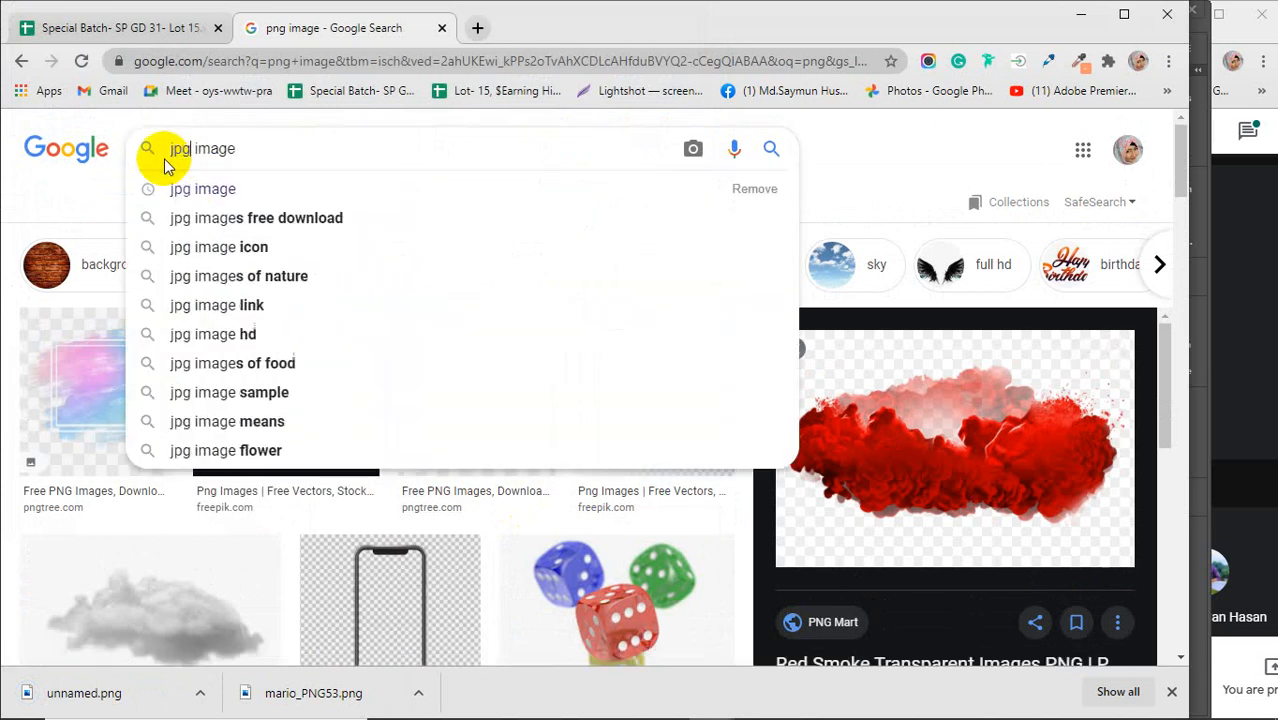
{"action": "key", "text": "Return"}
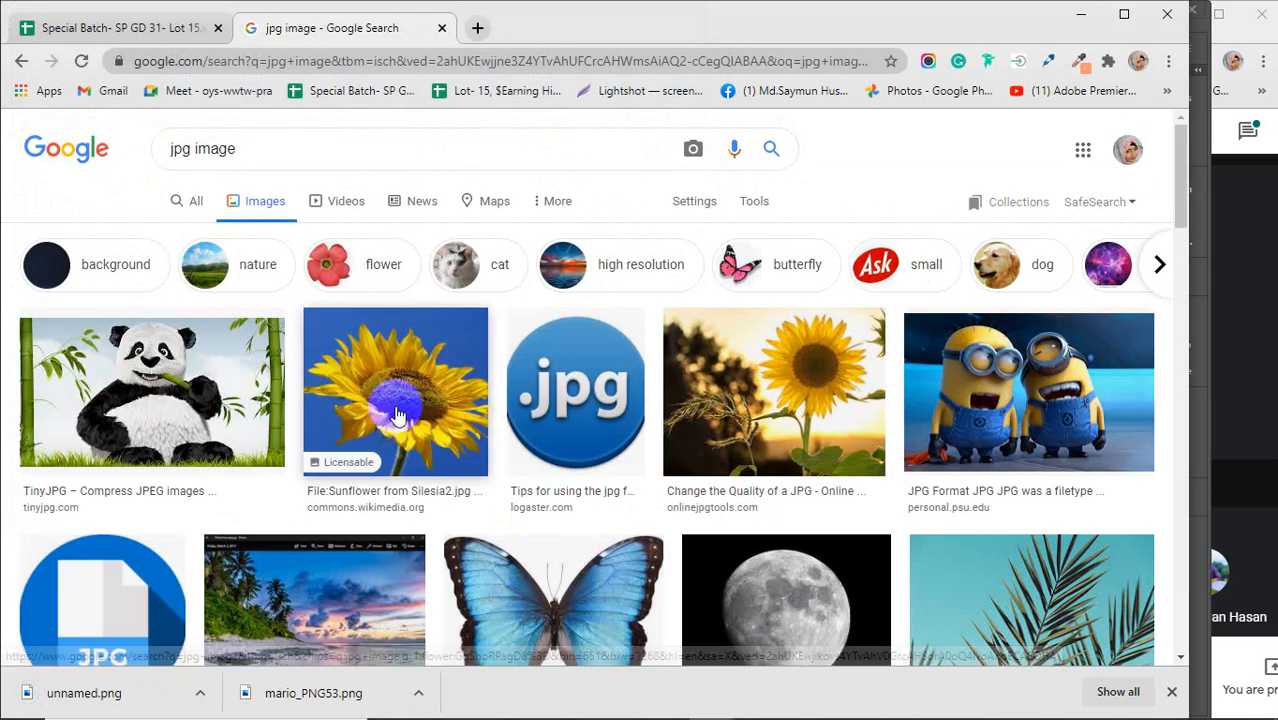
Step: Preview the Red Kitten 01.jpg photo from Wikipedia and save it to the Desktop as the JPEG image Red_Kitten_01
{"action": "scroll", "coordinate": [368, 410], "scroll_direction": "down", "scroll_amount": 1}
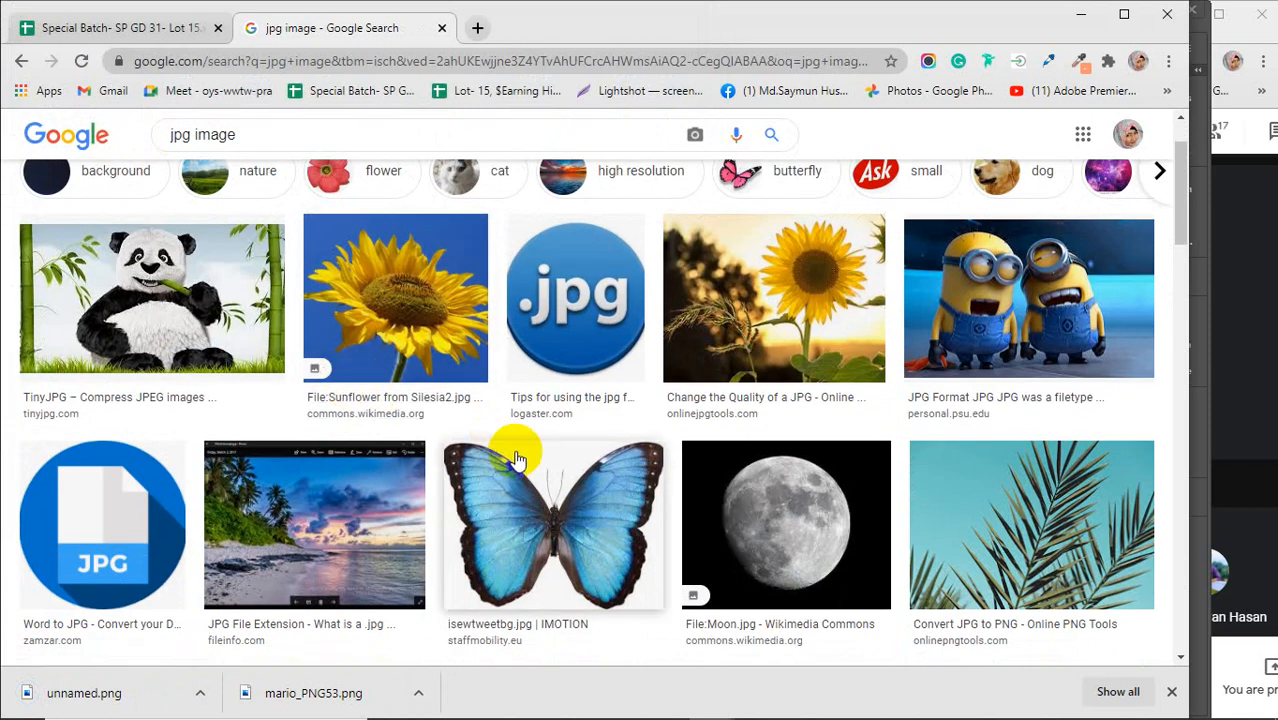
{"action": "left_click", "coordinate": [522, 506]}
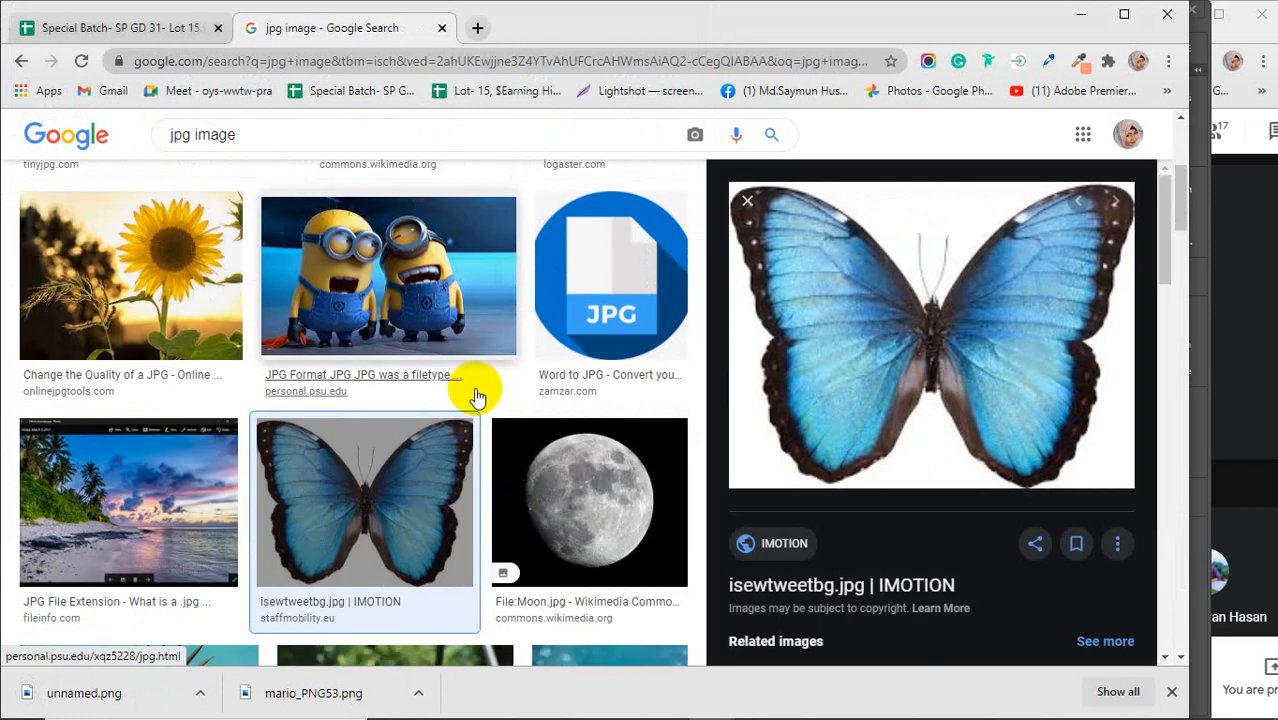
{"action": "scroll", "coordinate": [400, 368], "scroll_direction": "down", "scroll_amount": 3}
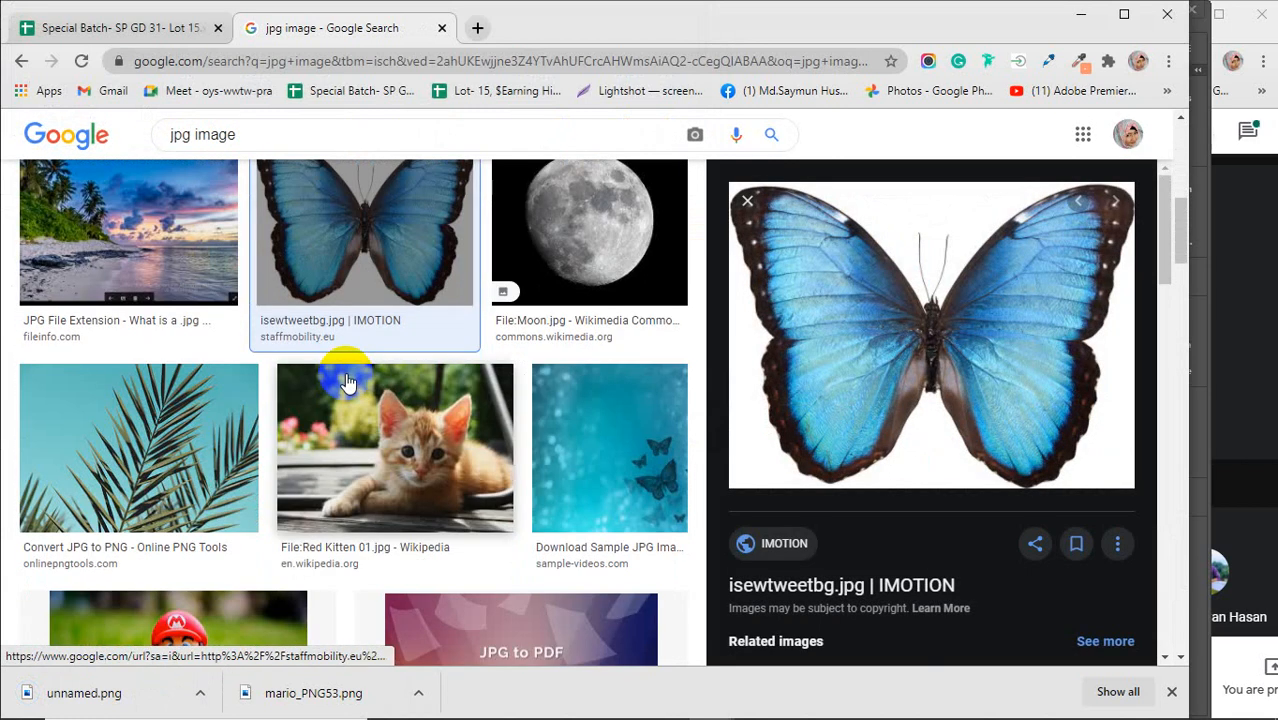
{"action": "left_click", "coordinate": [360, 455]}
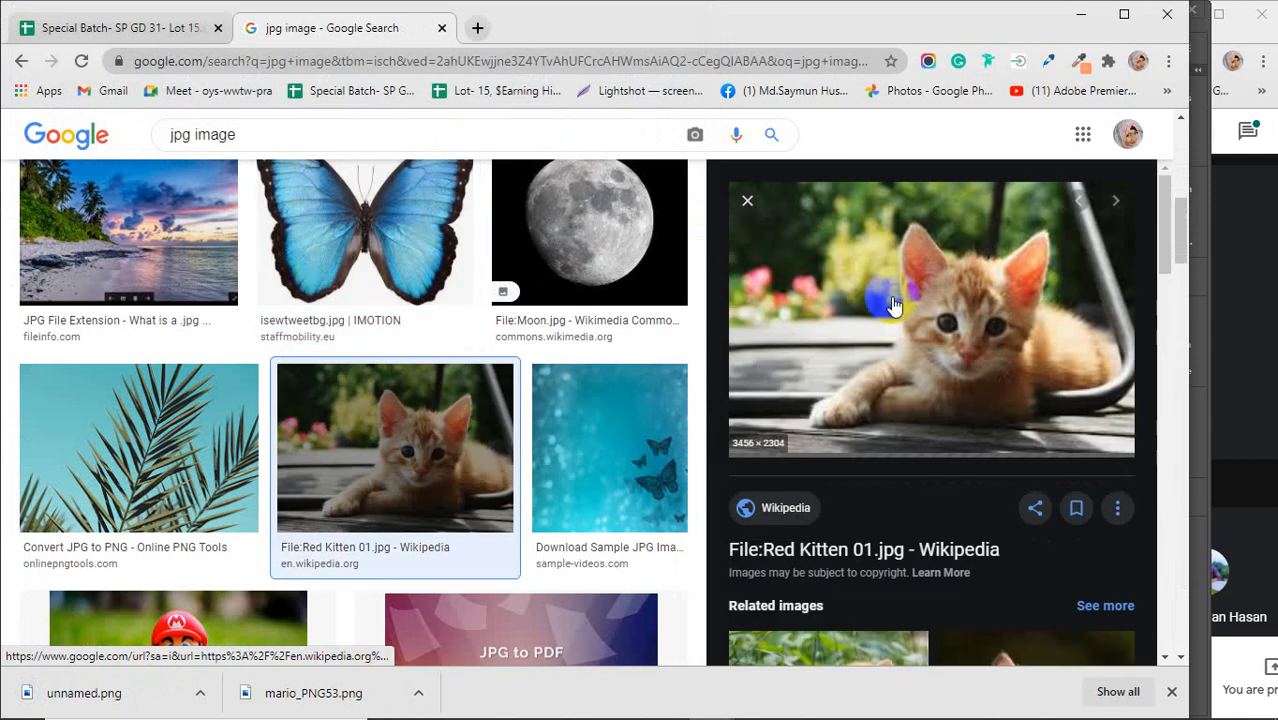
{"action": "right_click", "coordinate": [880, 268]}
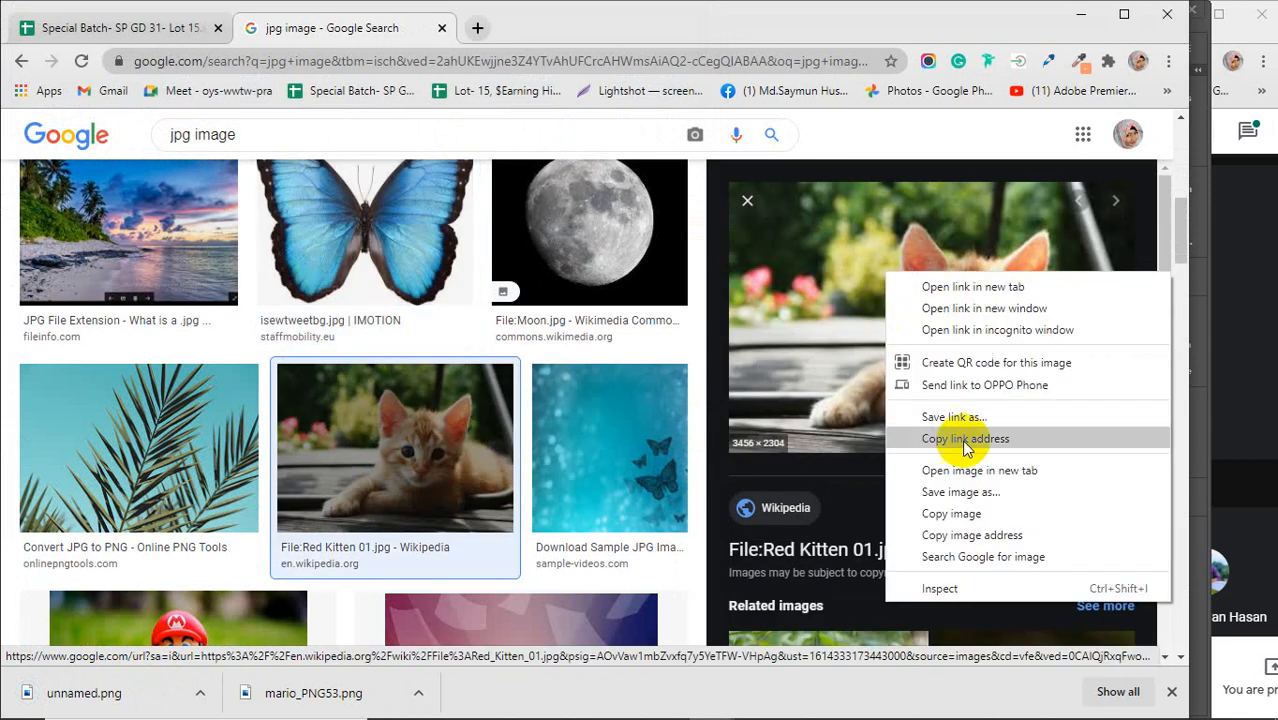
{"action": "left_click", "coordinate": [960, 492]}
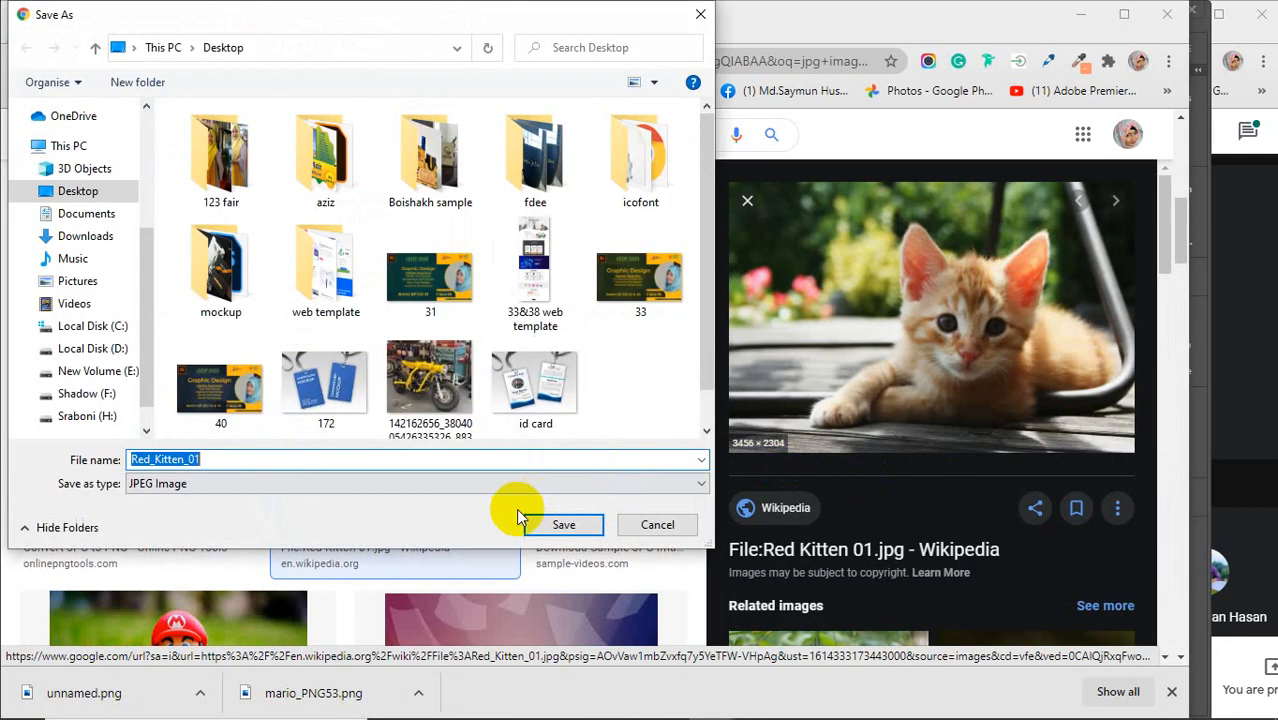
{"action": "left_click", "coordinate": [540, 527]}
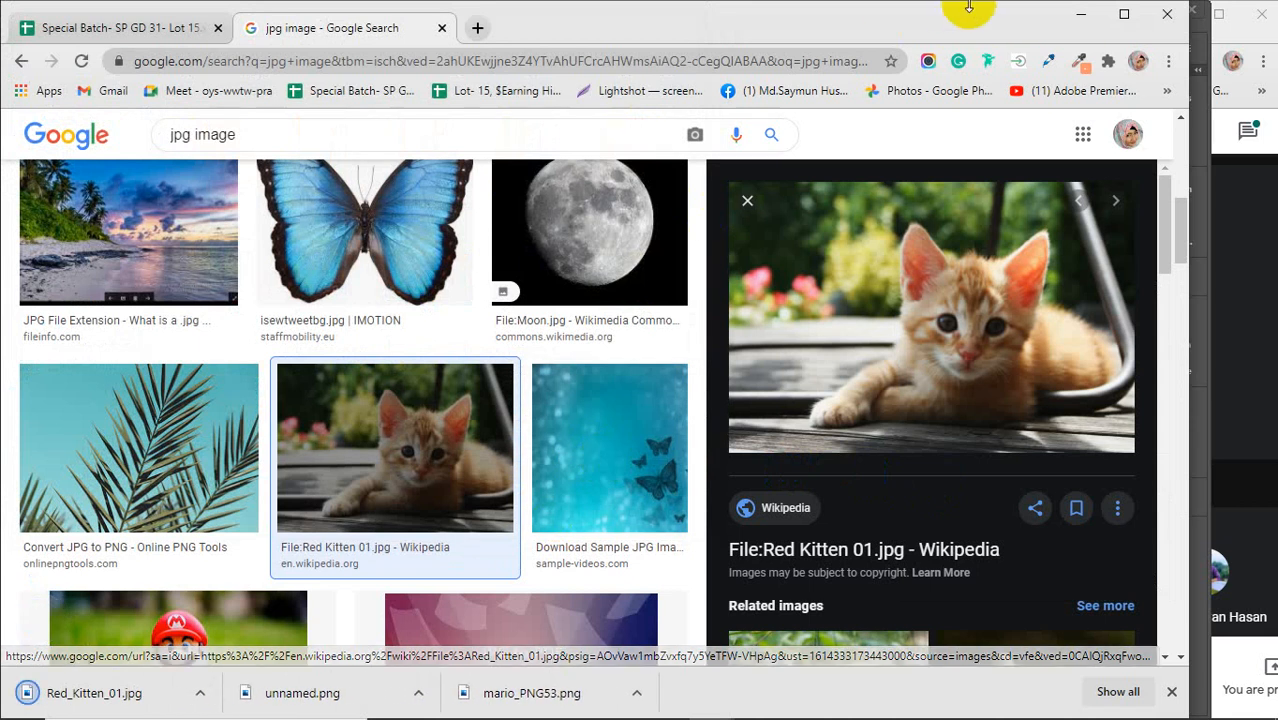
Step: Leave Chrome, show the Desktop folder in File Explorer, and place mario_PNG53 from it into the Illustrator document
{"action": "left_click", "coordinate": [1078, 15]}
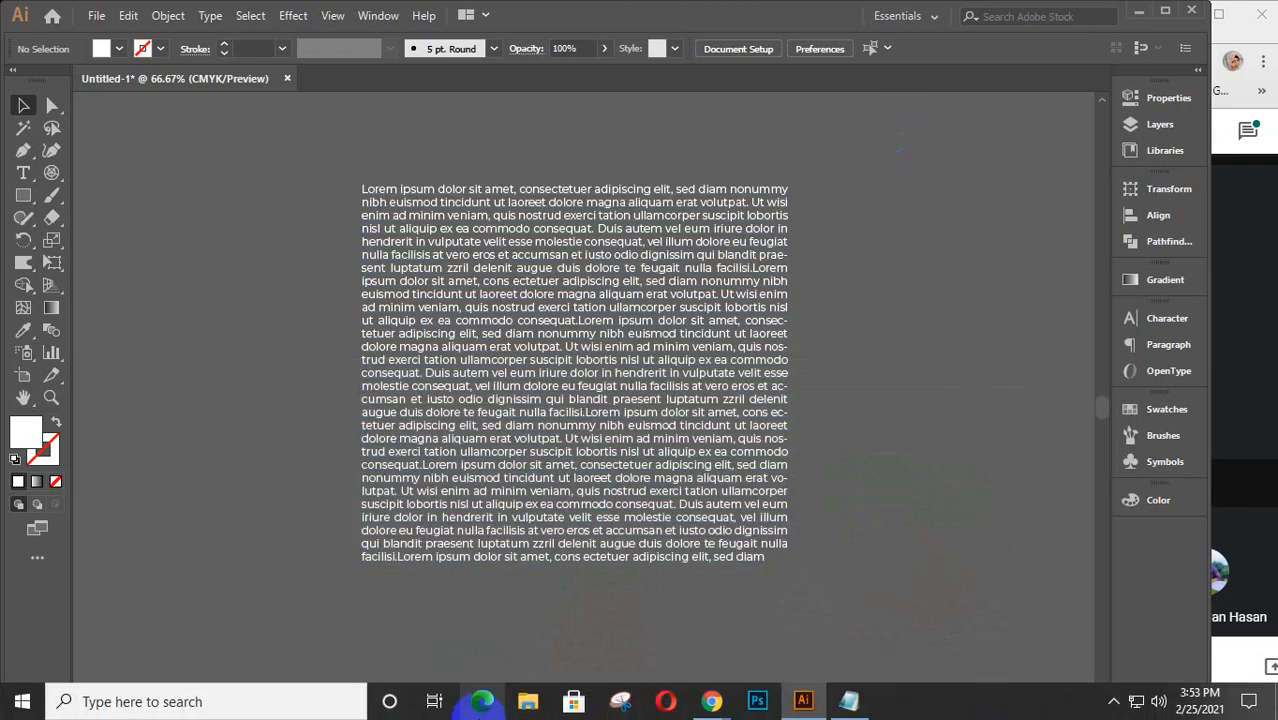
{"action": "left_click", "coordinate": [527, 699]}
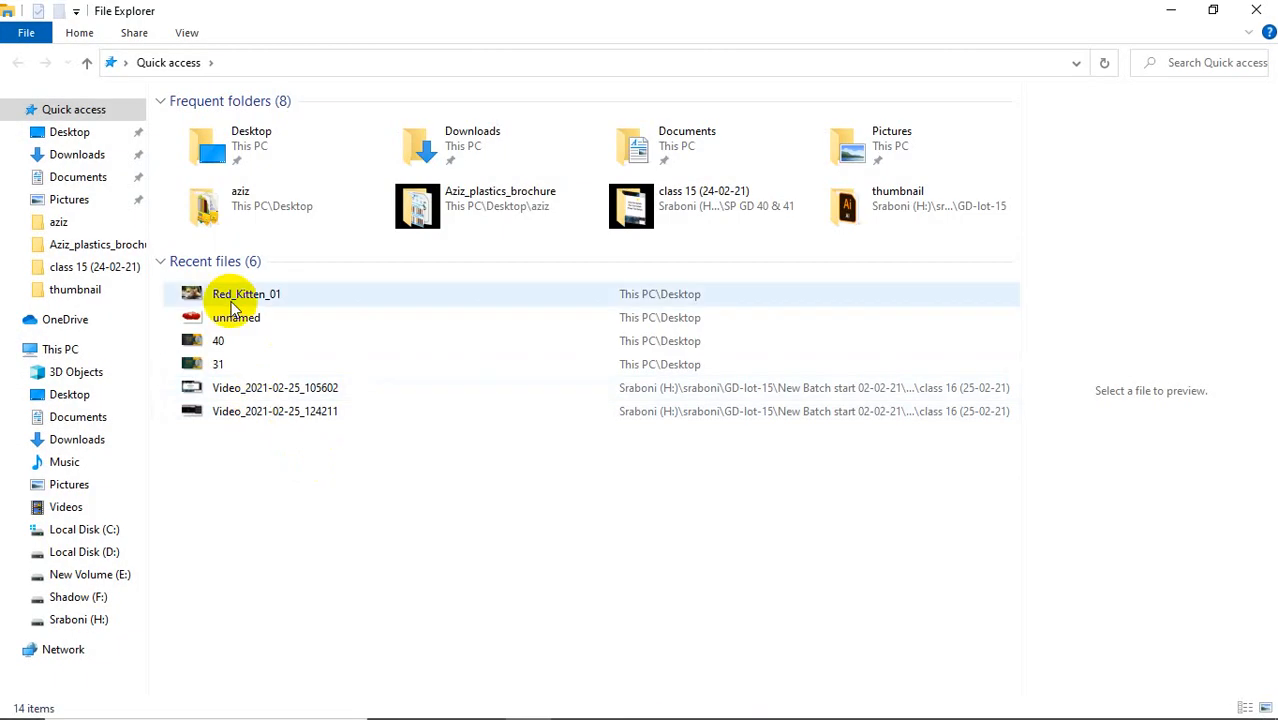
{"action": "left_click", "coordinate": [70, 132]}
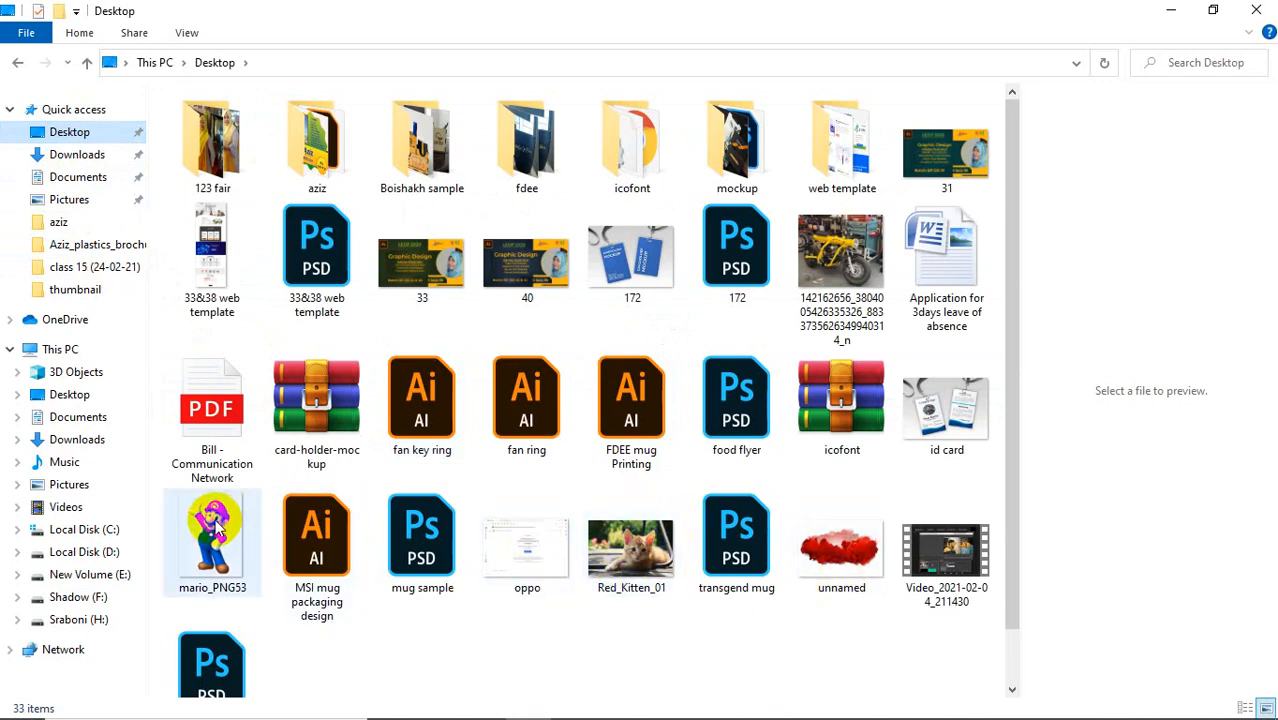
{"action": "left_click_drag", "start_coordinate": [212, 540], "coordinate": [720, 556]}
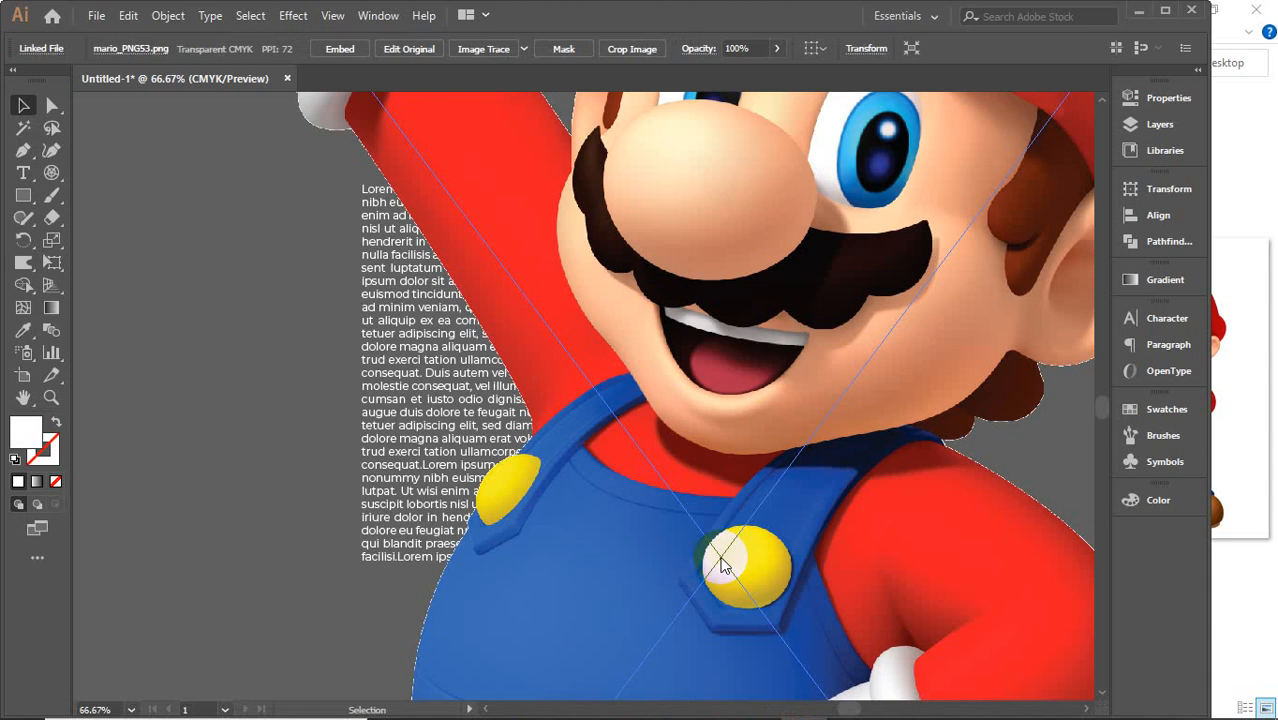
Step: Put File Explorer away and move the placed Mario image off the text block into the empty canvas to its right
{"action": "scroll", "coordinate": [720, 556], "scroll_direction": "down", "scroll_amount": 5}
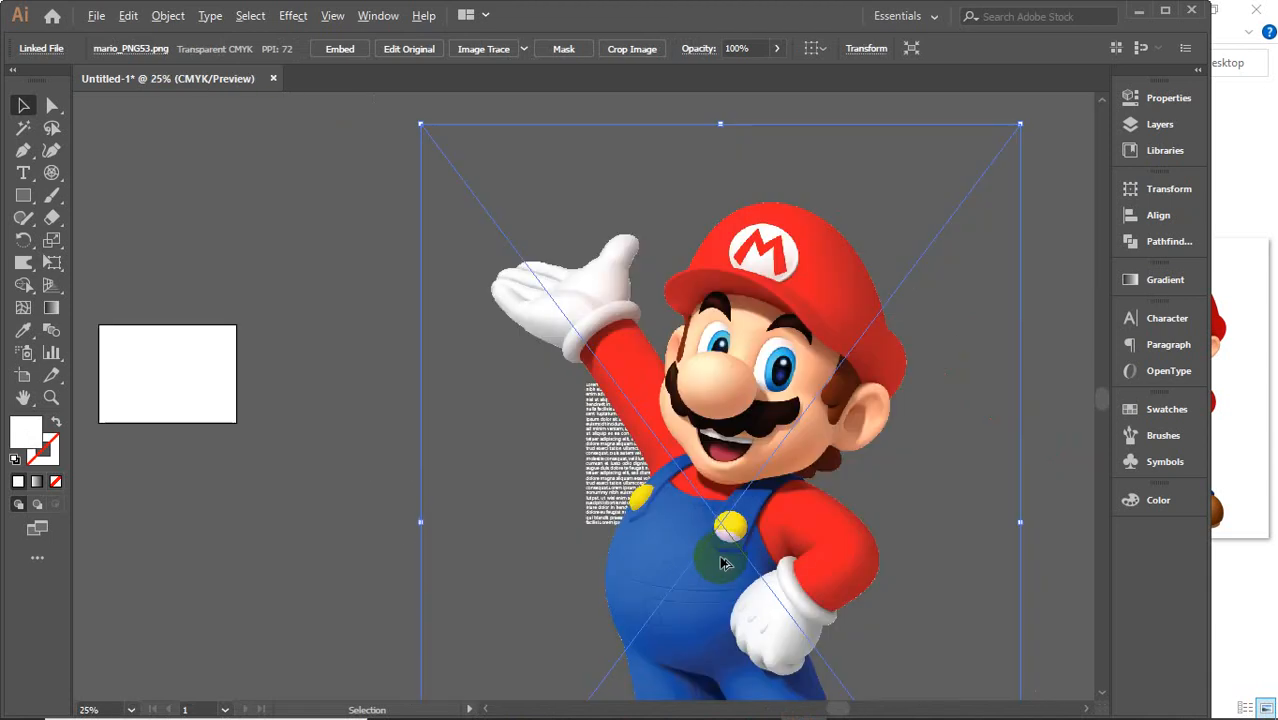
{"action": "left_click_drag", "start_coordinate": [715, 558], "coordinate": [621, 483]}
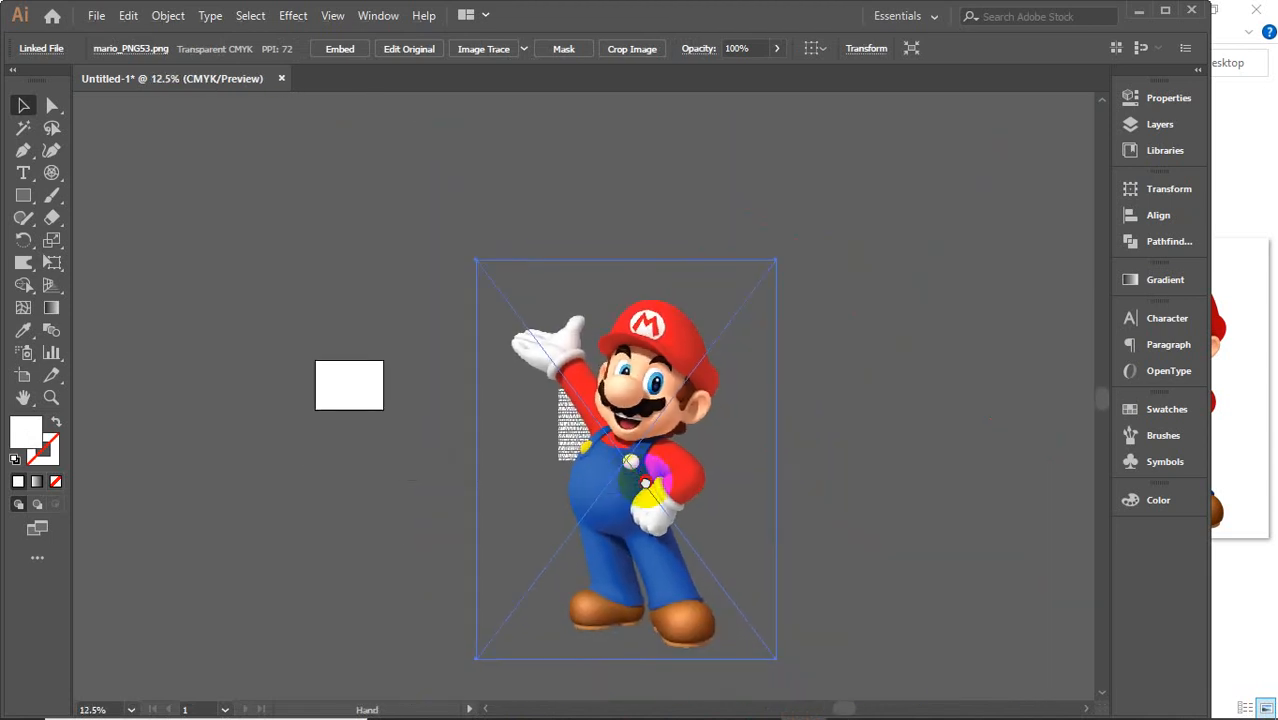
{"action": "left_click", "coordinate": [1250, 177]}
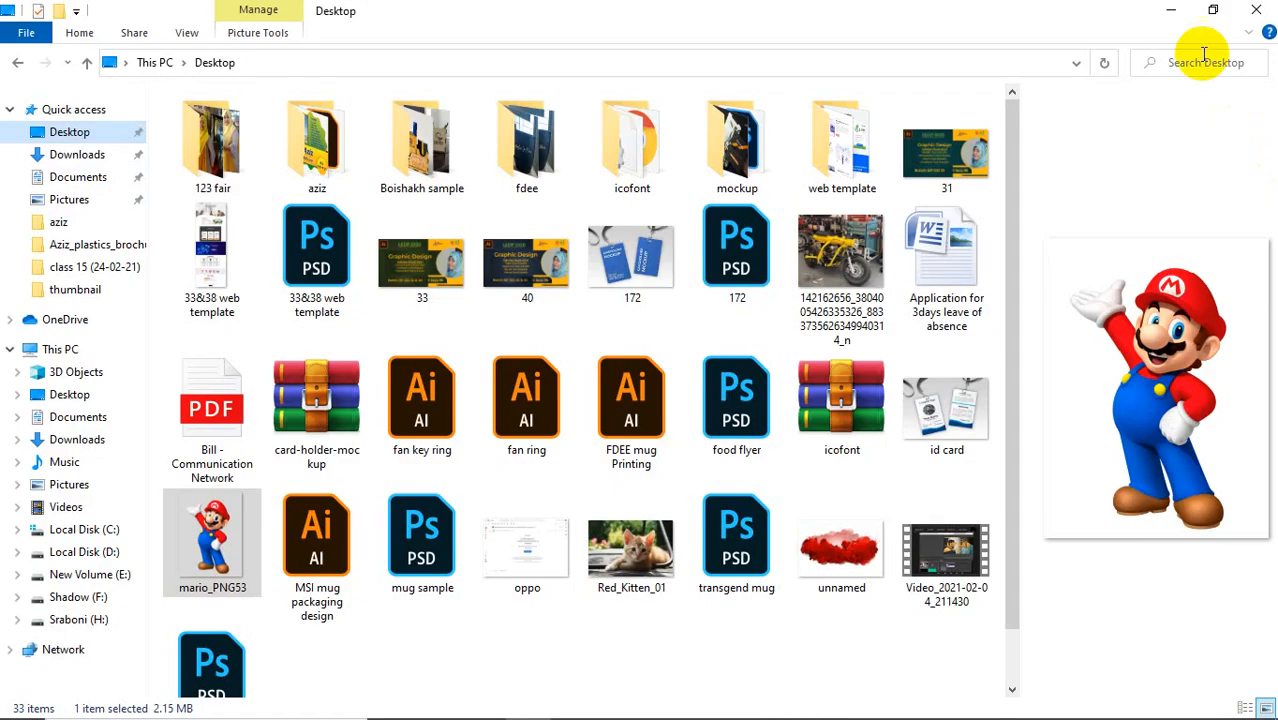
{"action": "left_click", "coordinate": [1164, 11]}
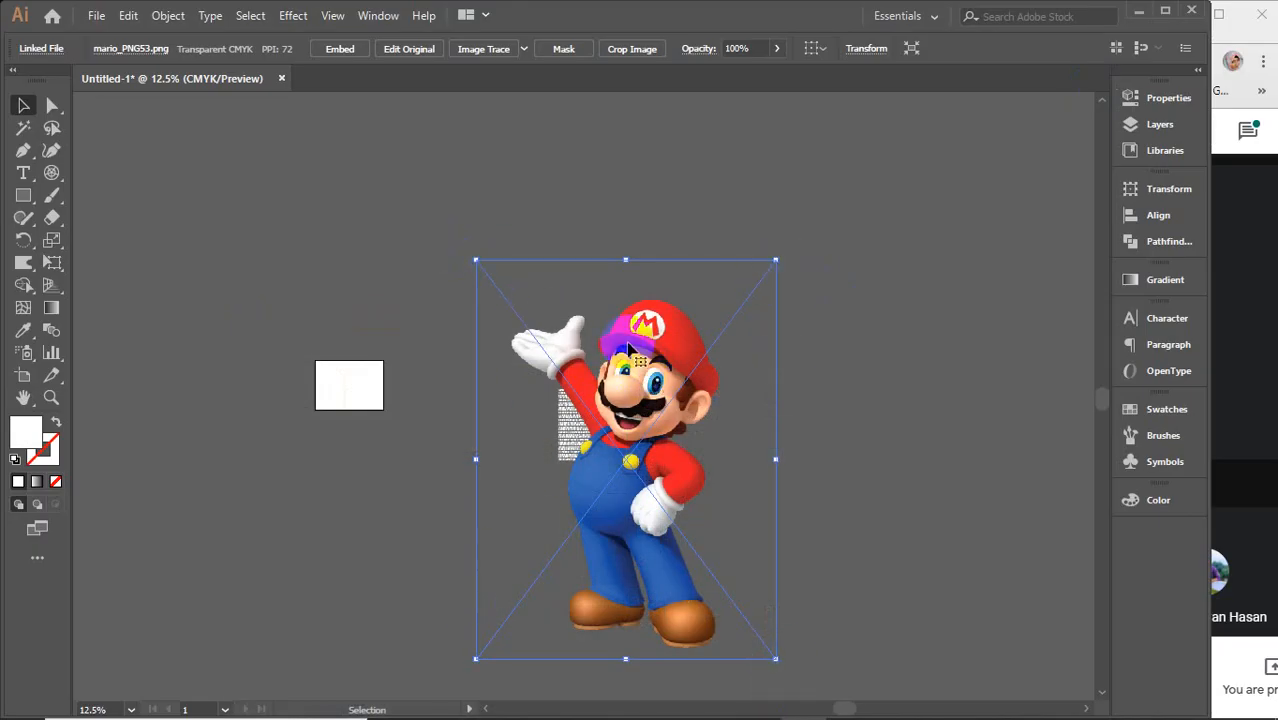
{"action": "left_click_drag", "start_coordinate": [664, 377], "coordinate": [878, 270]}
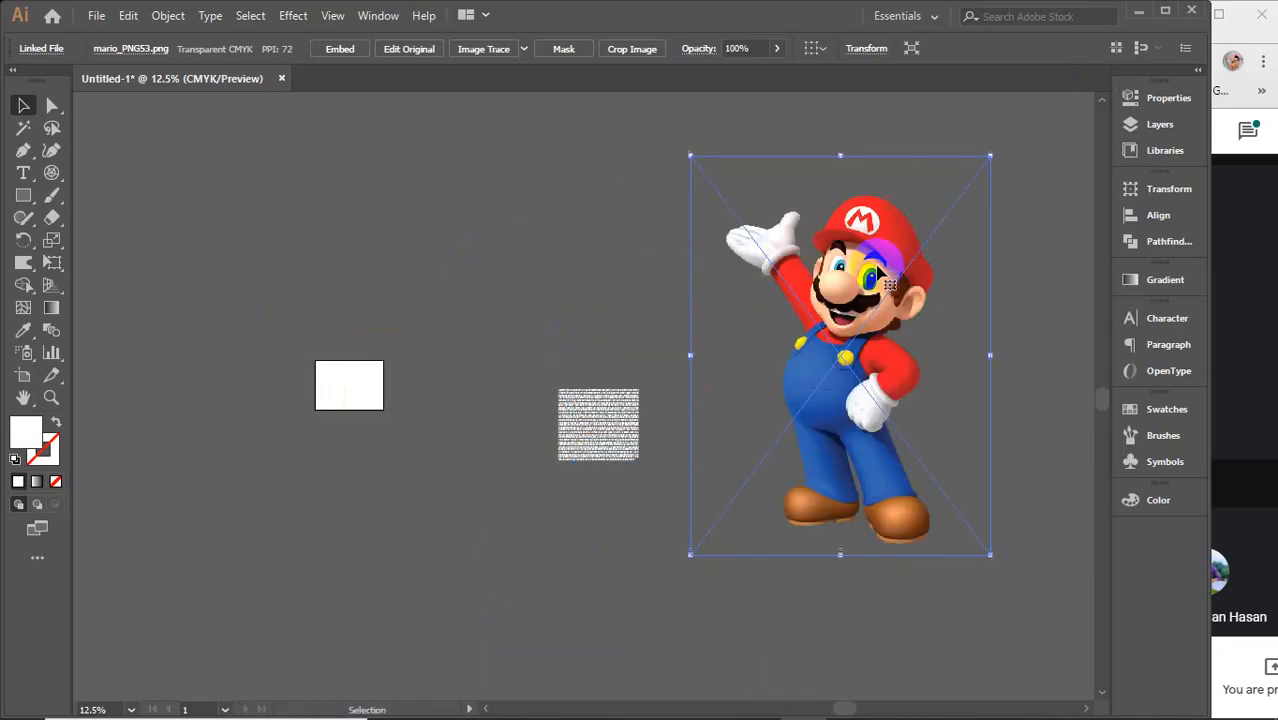
Step: Embed the Mario image, scale it down to about the height of the text block, and set it against the text's right edge
{"action": "left_click", "coordinate": [339, 52]}
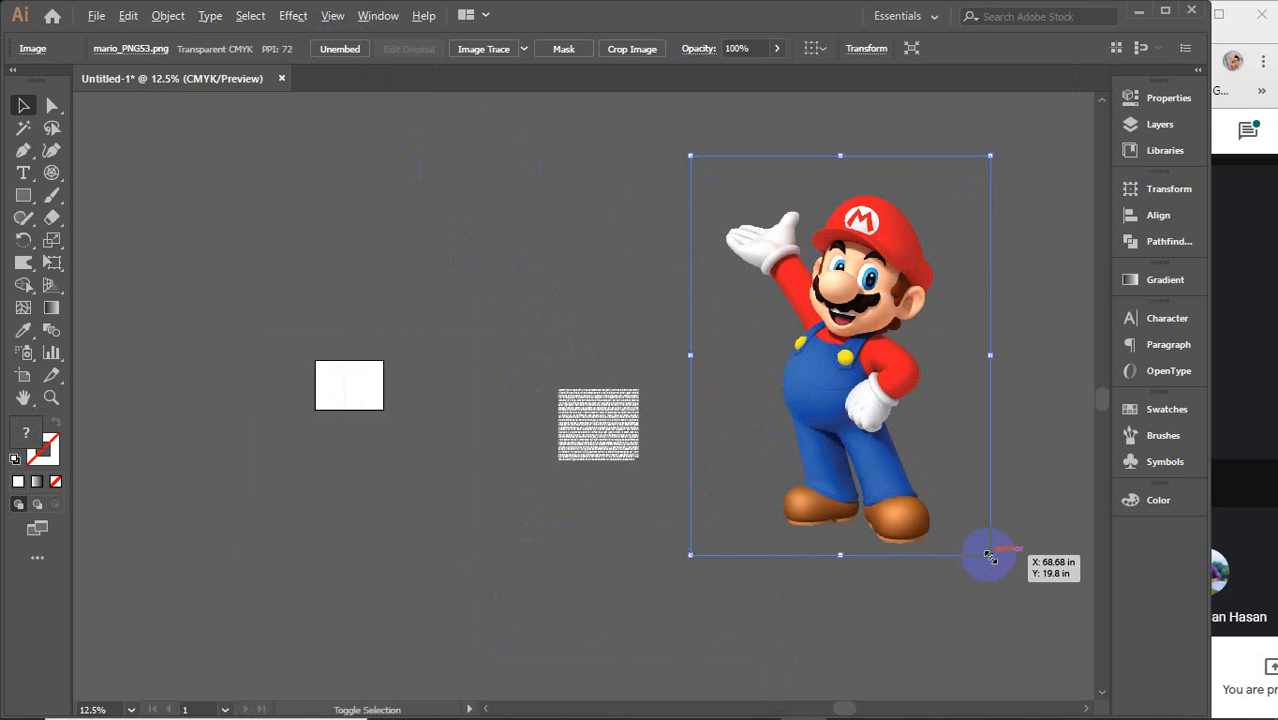
{"action": "left_click_drag", "start_coordinate": [990, 557], "coordinate": [662, 434]}
{"action": "scroll", "coordinate": [662, 434], "scroll_direction": "up", "scroll_amount": 6}
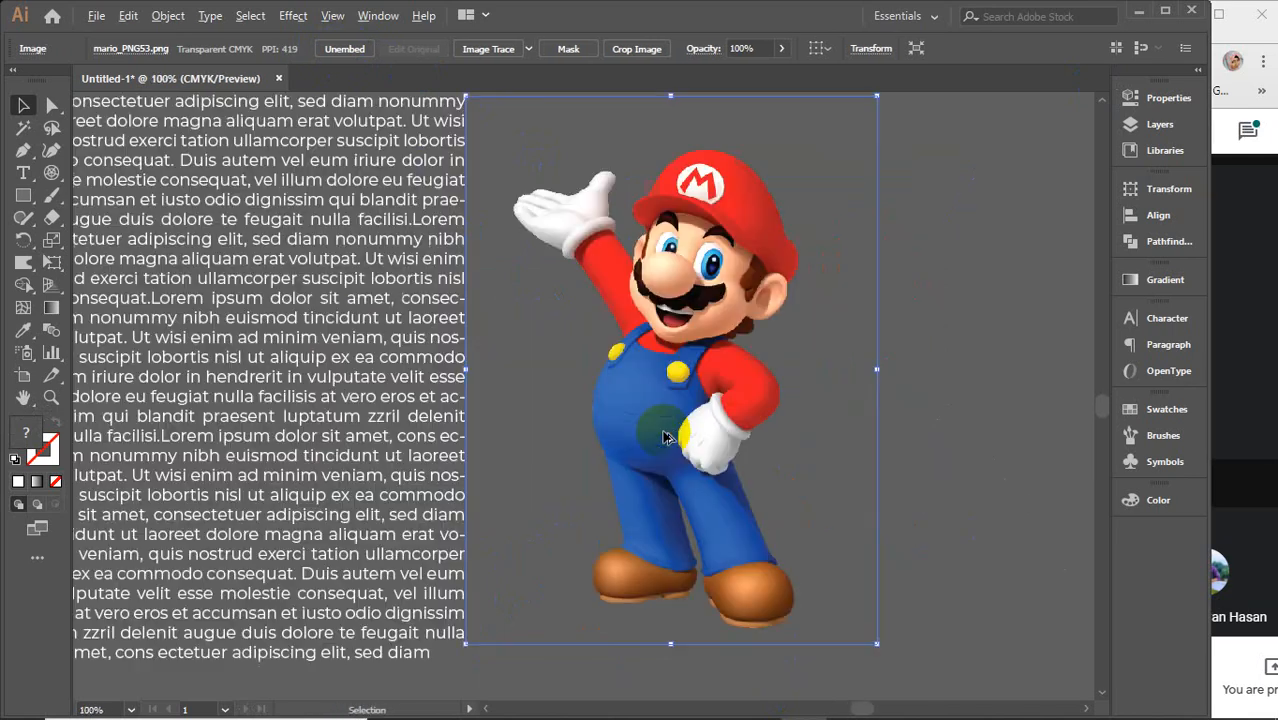
Step: Move the Mario image onto the text block, scale it down to about two-thirds of its size, and place it amid the lines
{"action": "left_click_drag", "start_coordinate": [518, 399], "coordinate": [698, 457]}
{"action": "scroll", "coordinate": [701, 457], "scroll_direction": "down", "scroll_amount": 1}
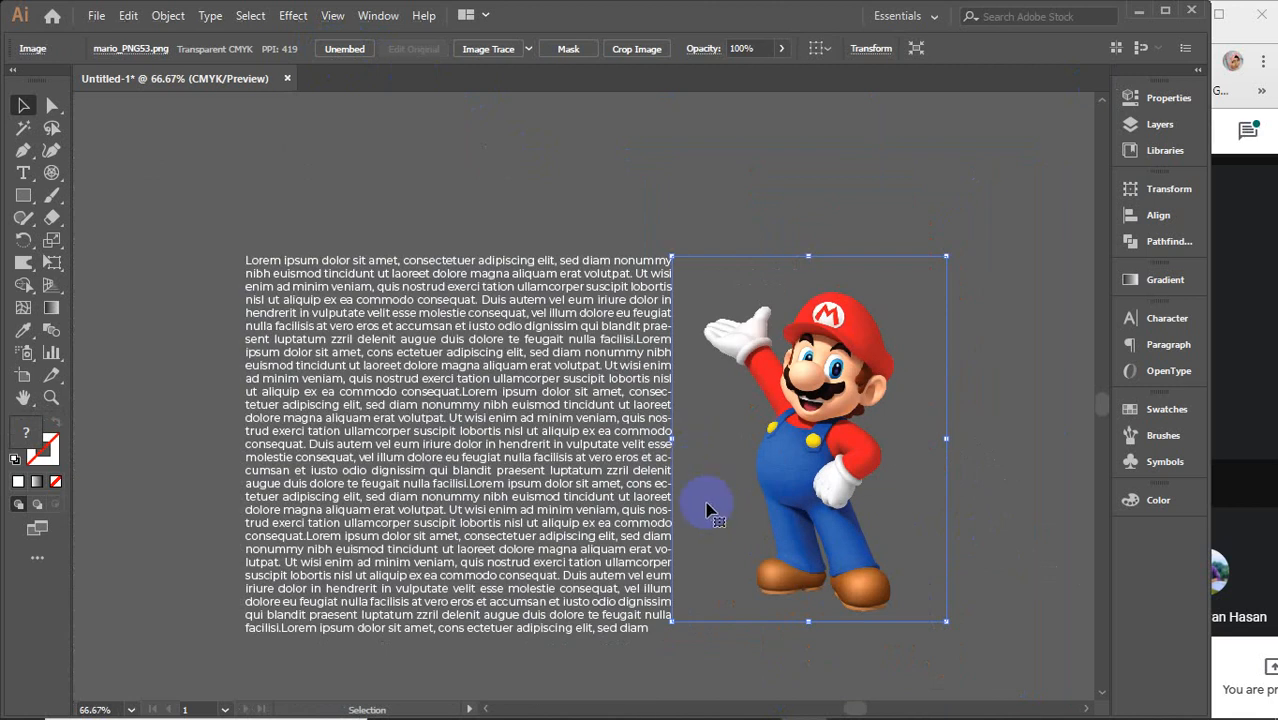
{"action": "left_click_drag", "start_coordinate": [706, 505], "coordinate": [692, 442]}
{"action": "left_click_drag", "start_coordinate": [828, 405], "coordinate": [506, 393]}
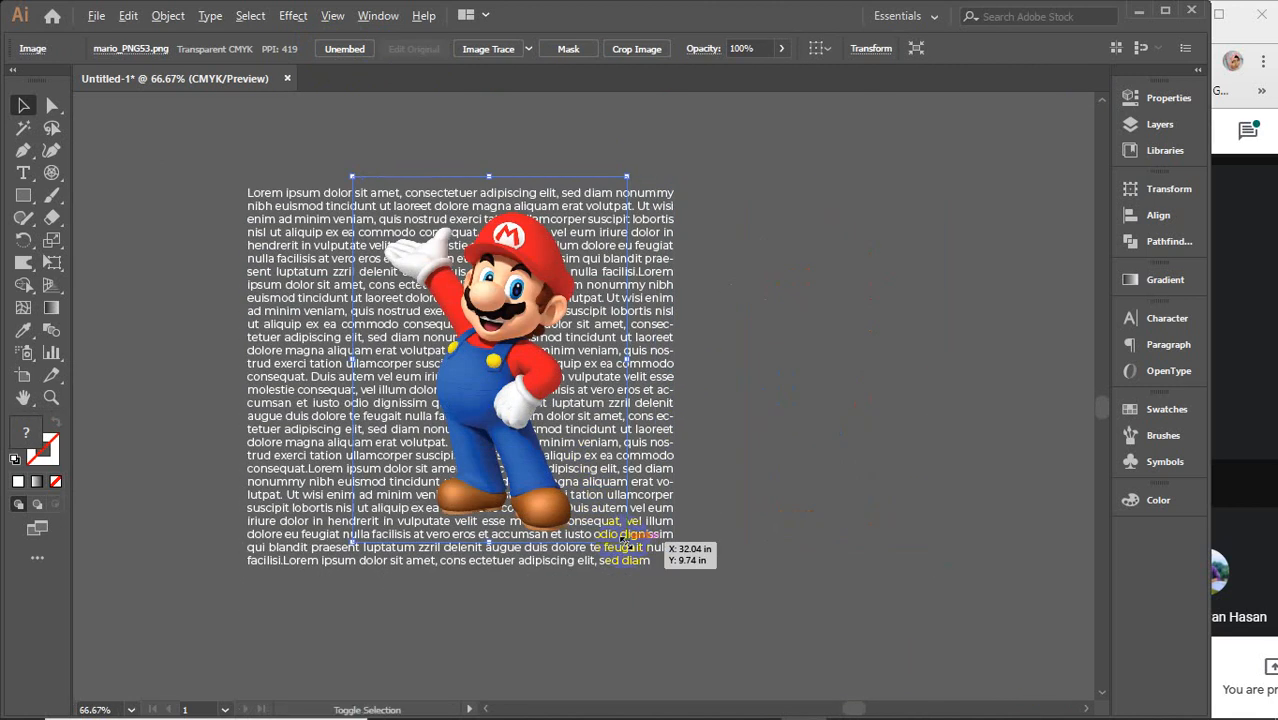
{"action": "left_click_drag", "start_coordinate": [622, 540], "coordinate": [582, 477]}
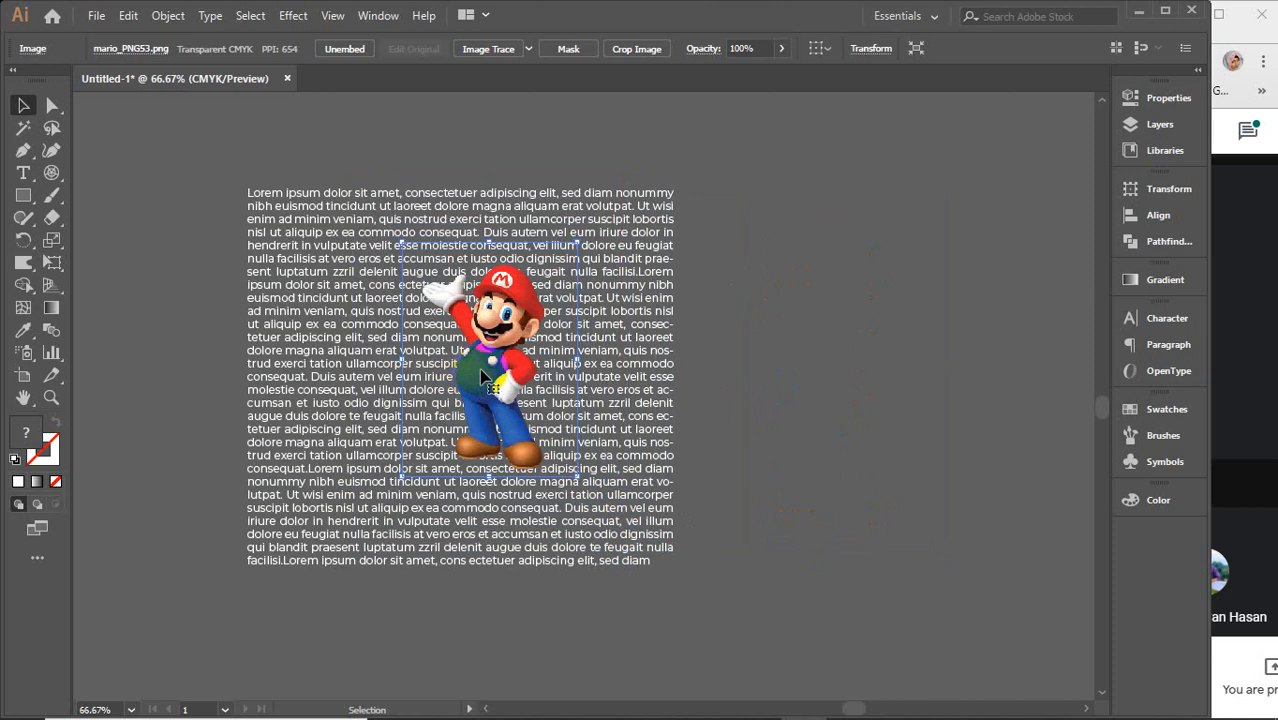
{"action": "left_click_drag", "start_coordinate": [484, 375], "coordinate": [420, 362]}
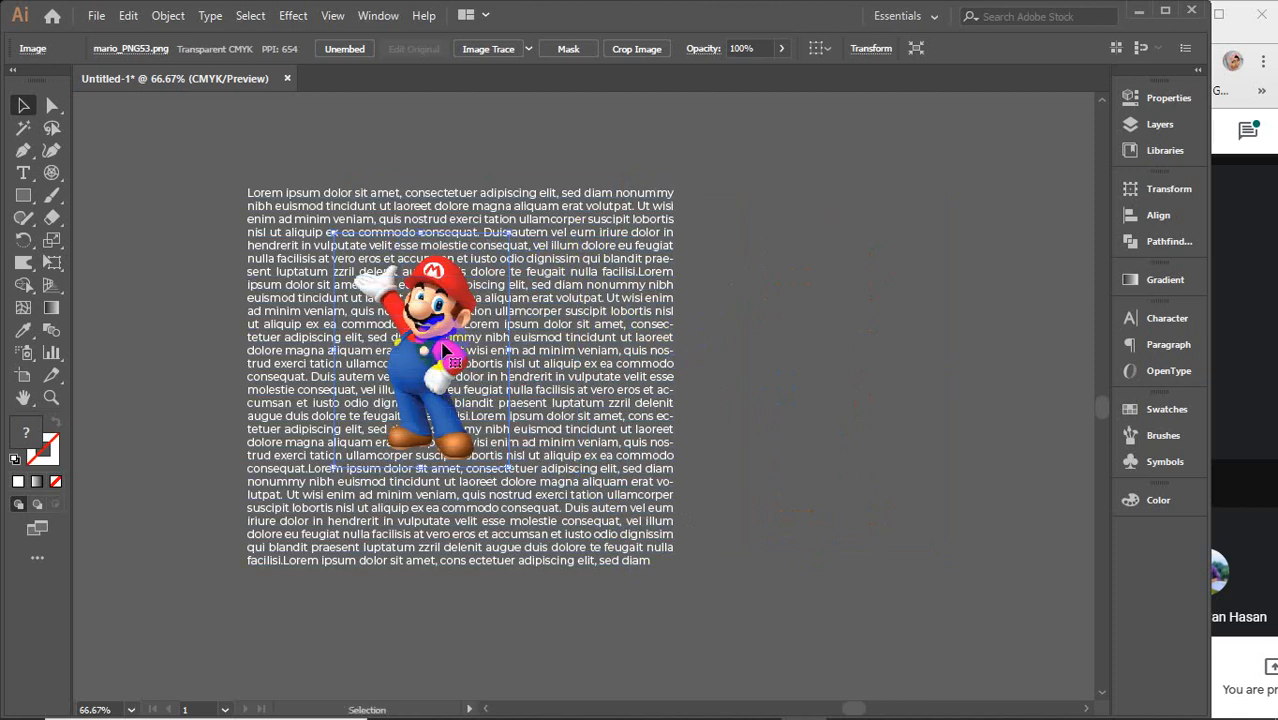
{"action": "key", "text": "ctrl+1"}
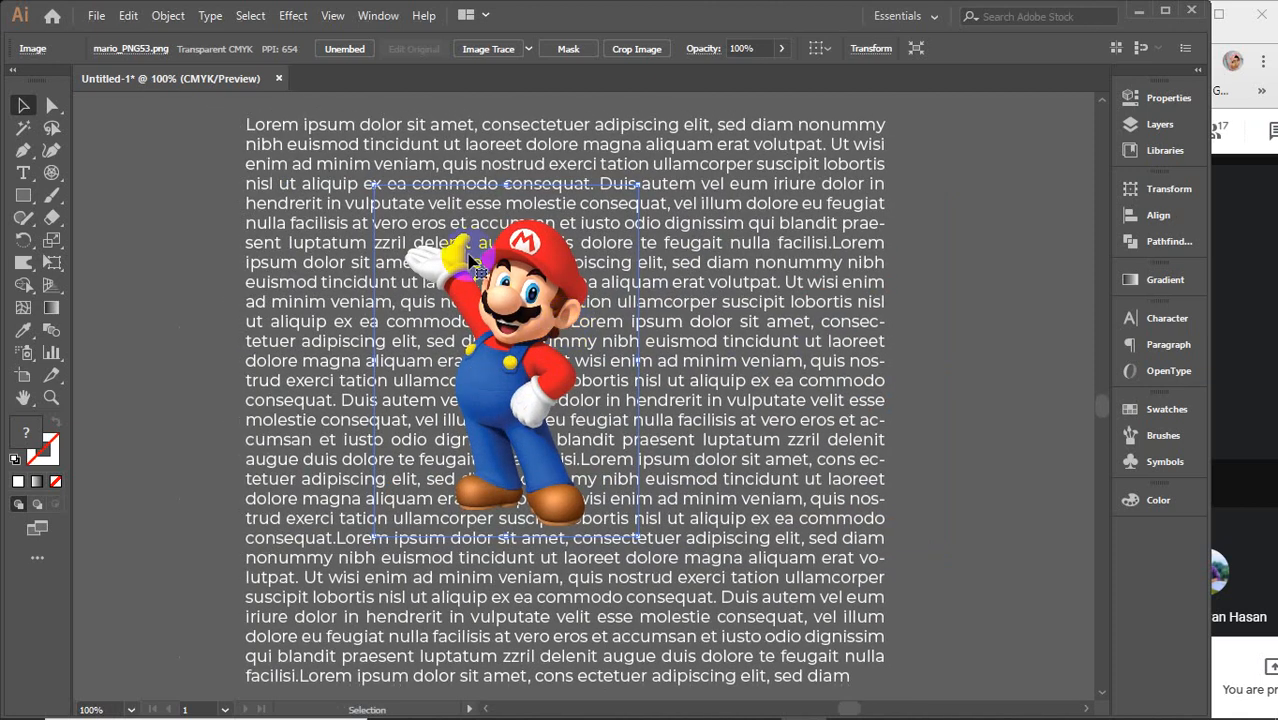
{"action": "left_click_drag", "start_coordinate": [530, 290], "coordinate": [530, 325]}
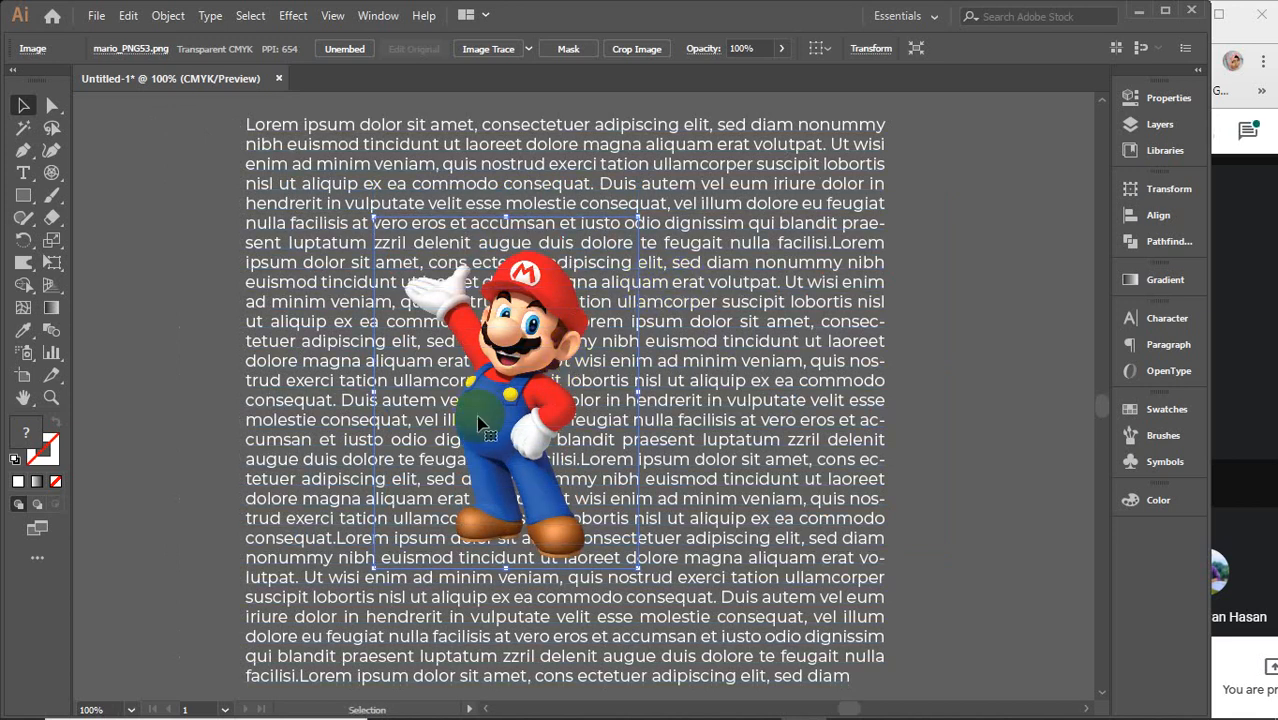
Step: Select the Mario image together with the text block and make a text wrap so the lines flow around the figure
{"action": "left_click", "coordinate": [178, 330]}
{"action": "left_click", "coordinate": [520, 368]}
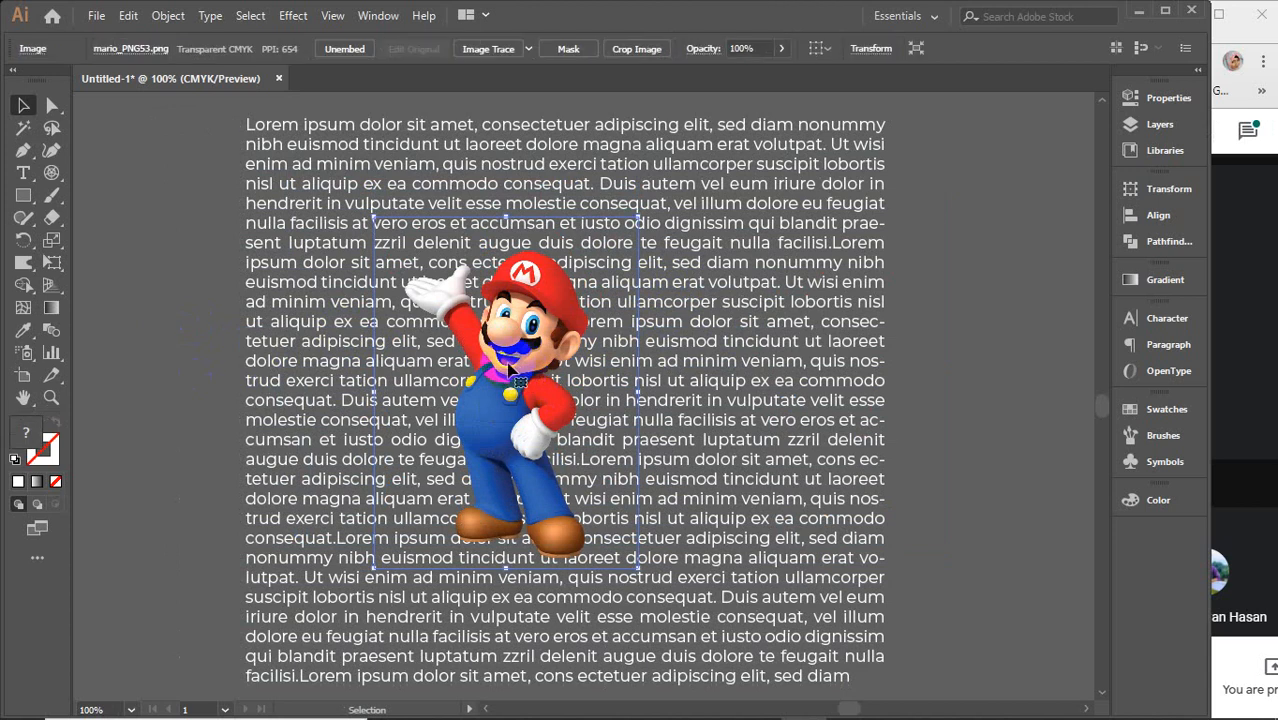
{"action": "left_click", "coordinate": [1007, 373]}
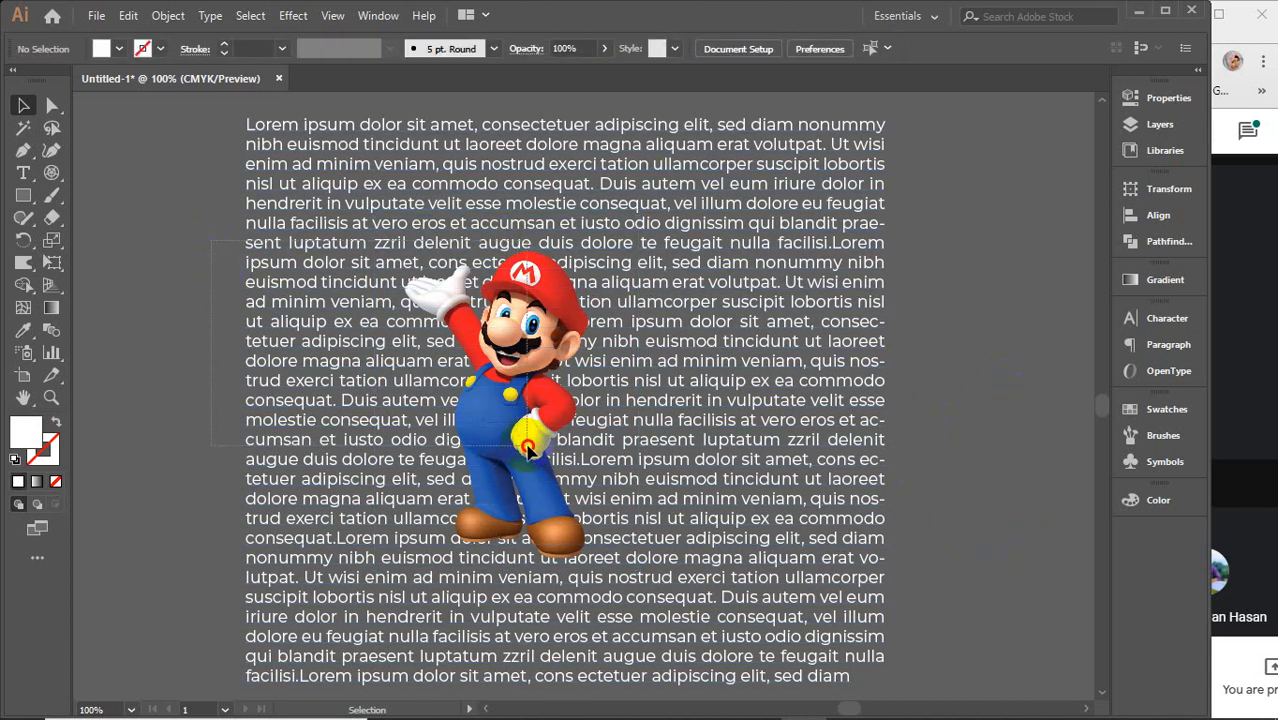
{"action": "key", "text": "ctrl+a"}
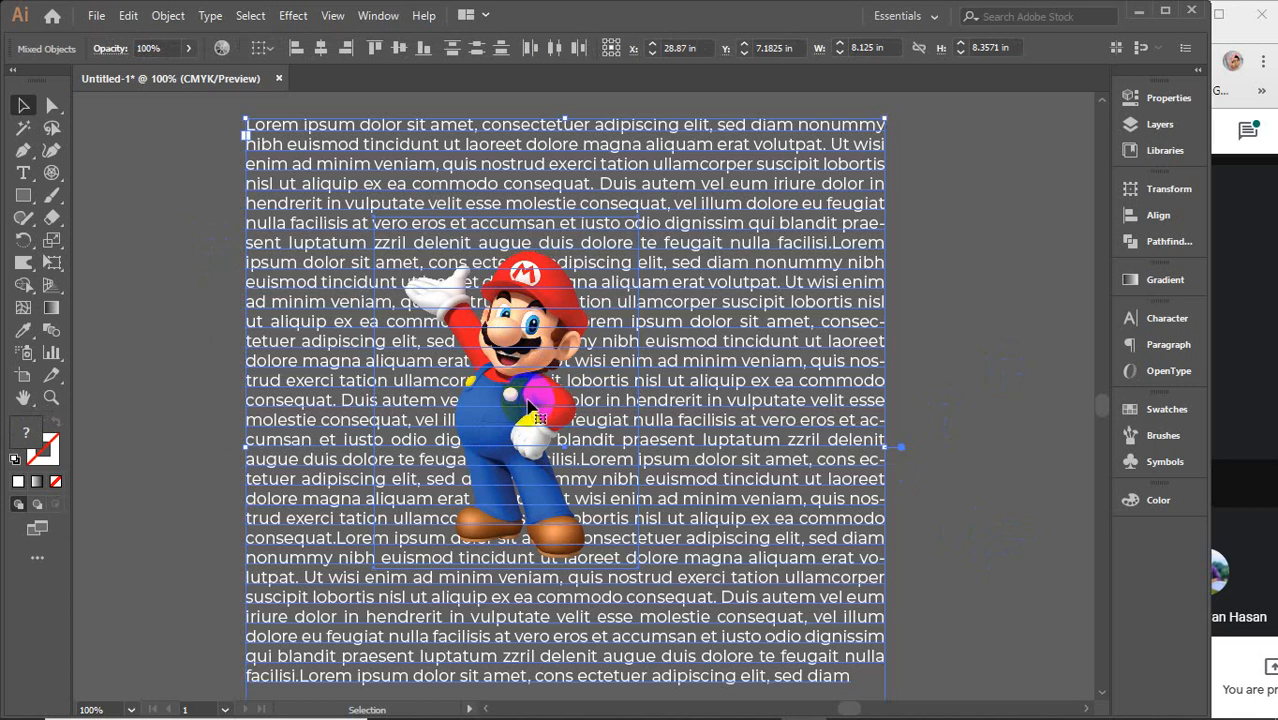
{"action": "left_click", "coordinate": [163, 18]}
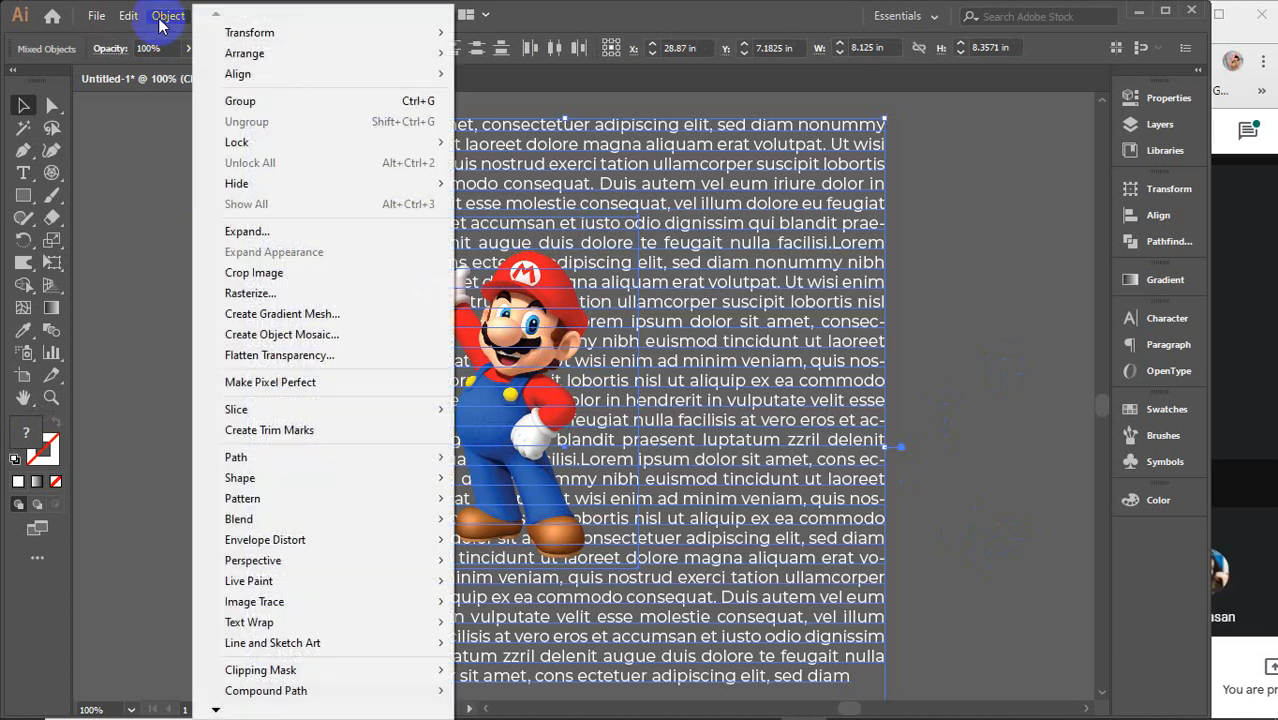
{"action": "mouse_move", "coordinate": [304, 622]}
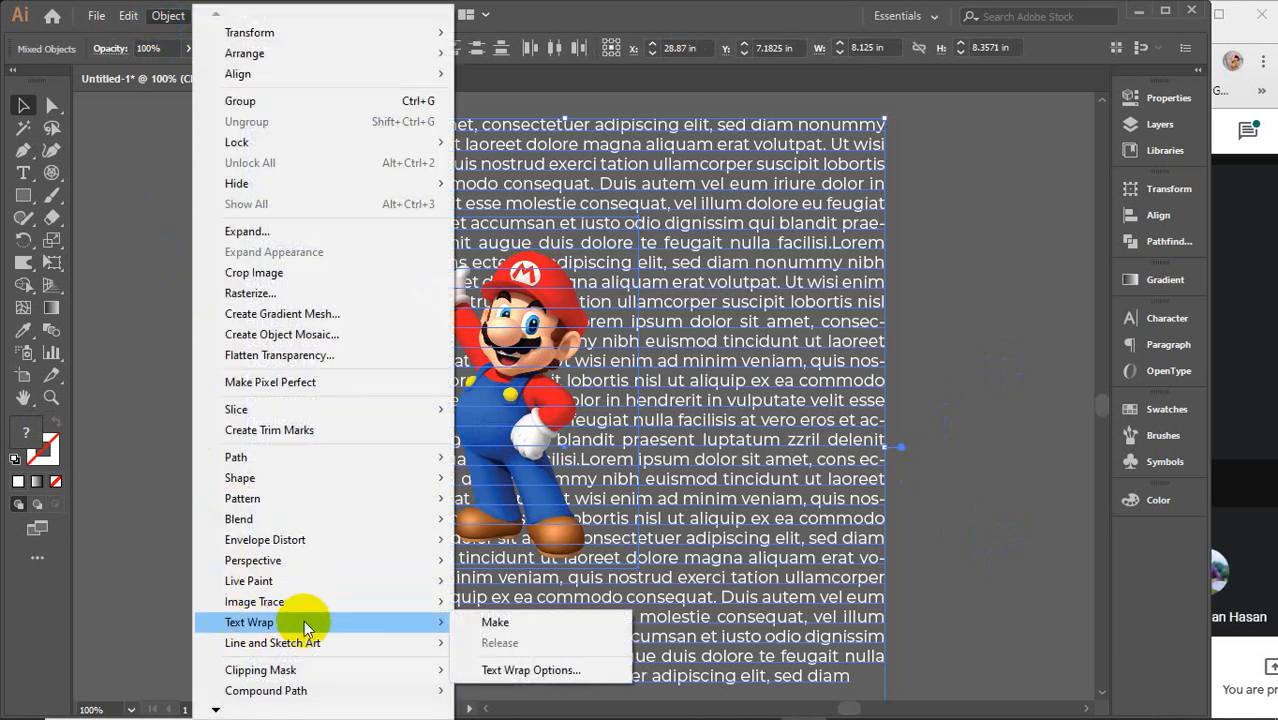
{"action": "left_click", "coordinate": [497, 623]}
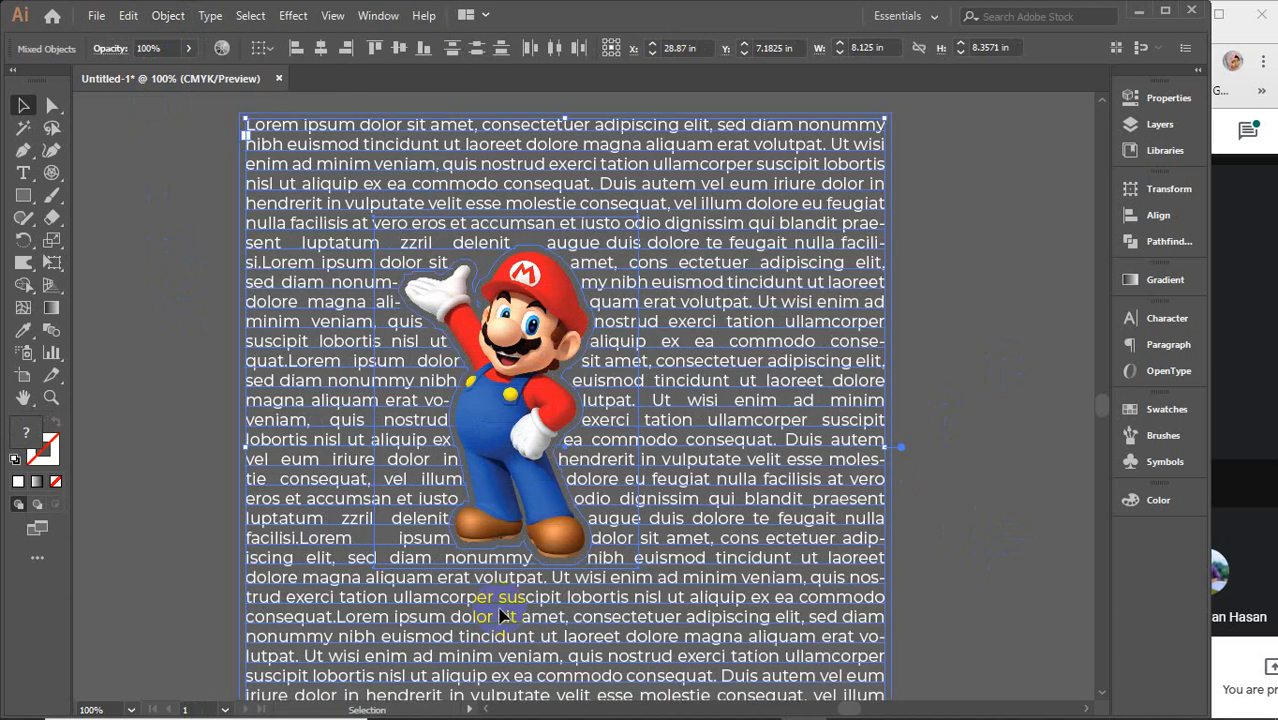
{"action": "left_click", "coordinate": [937, 251]}
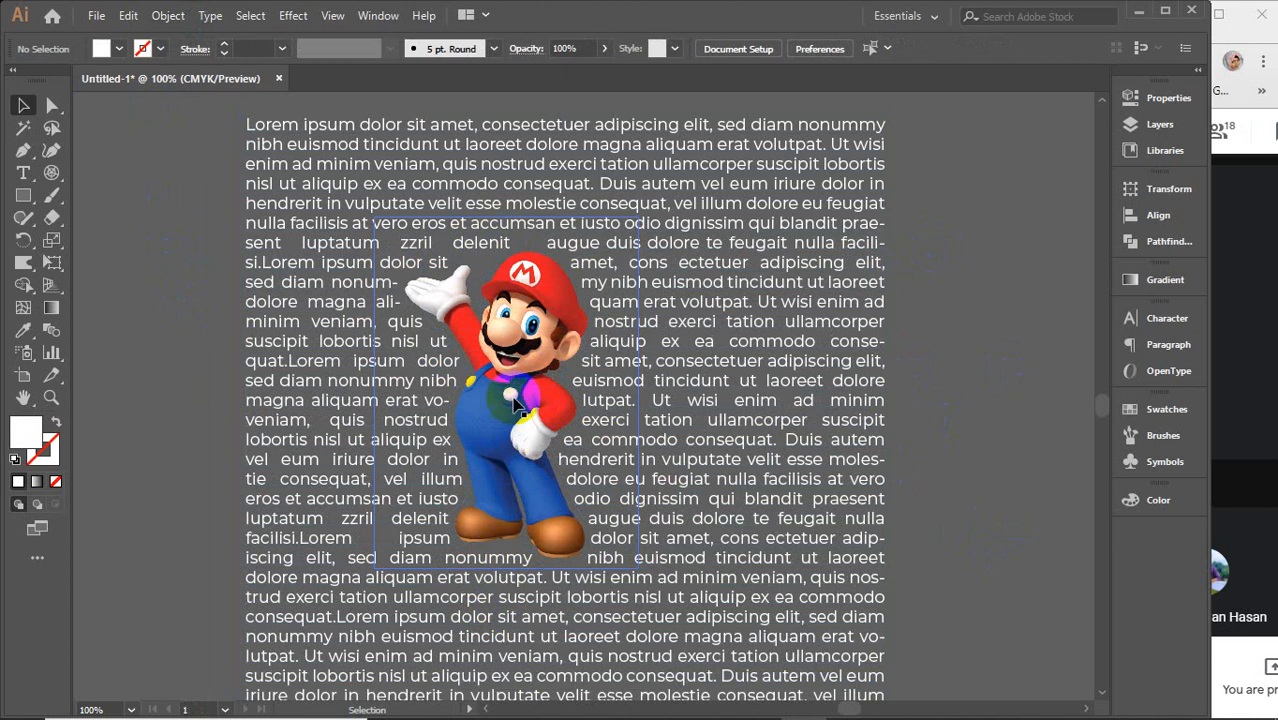
Step: Open the Text Wrap Options for the Mario image, turn on the preview, and try an offset of 19 pt
{"action": "left_click", "coordinate": [517, 389]}
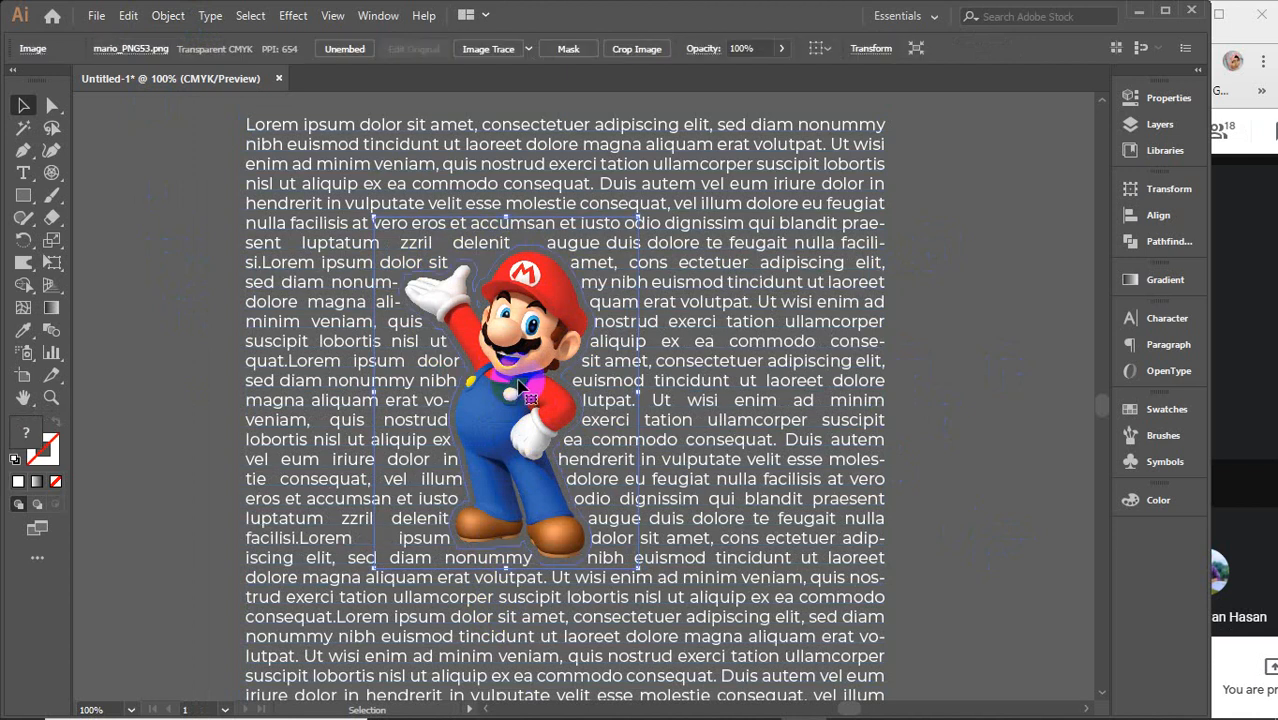
{"action": "left_click", "coordinate": [168, 15]}
{"action": "mouse_move", "coordinate": [305, 620]}
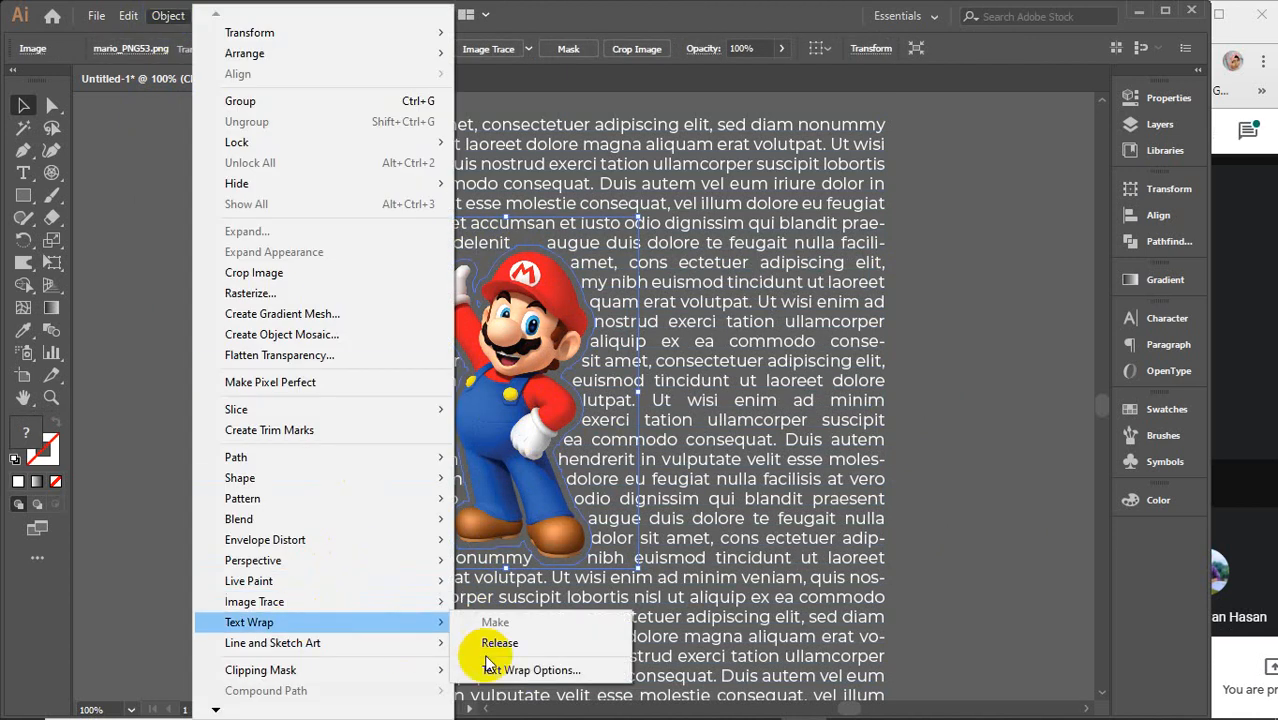
{"action": "left_click", "coordinate": [510, 664]}
{"action": "left_click", "coordinate": [915, 197]}
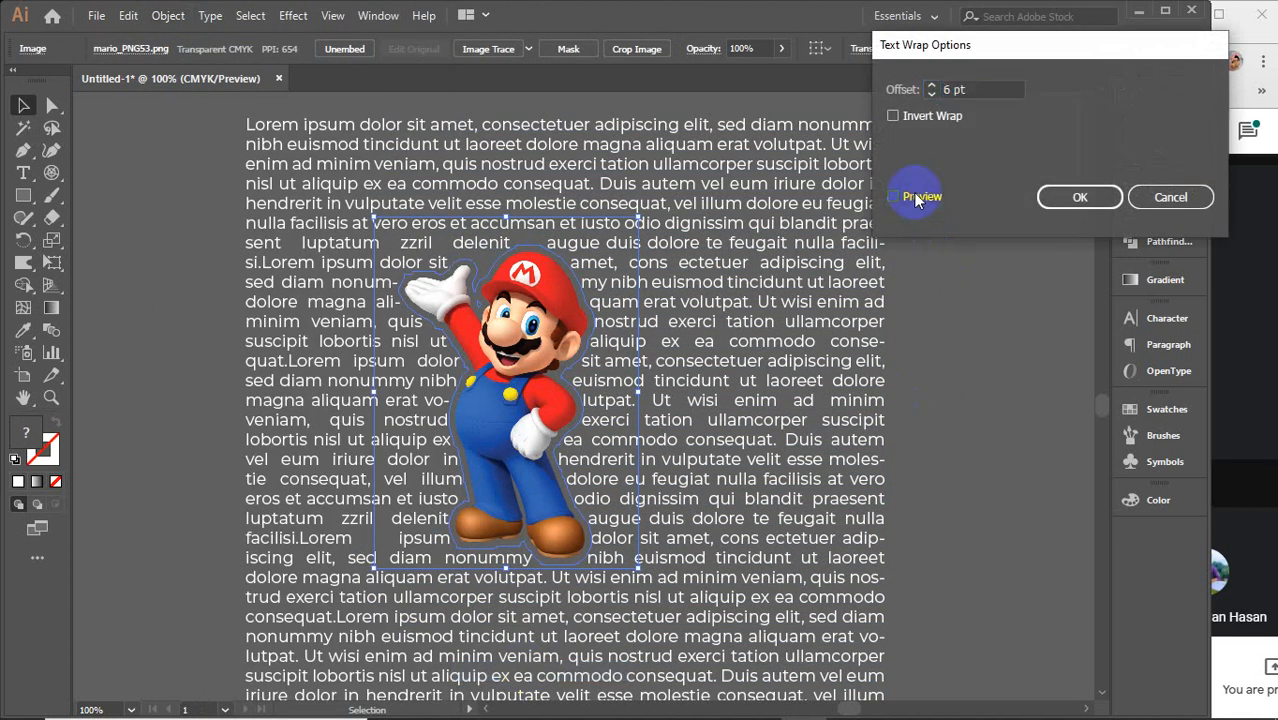
{"action": "left_click", "coordinate": [964, 88]}
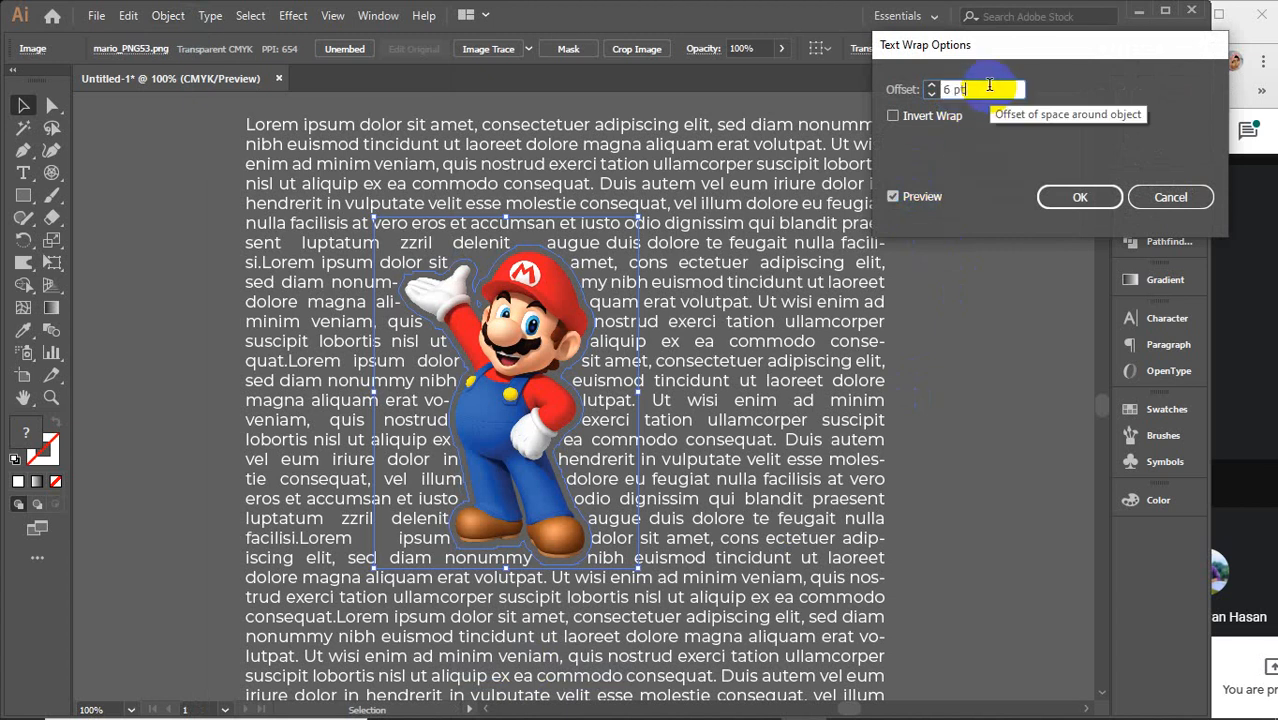
{"action": "key", "text": "Up"}
{"action": "key", "text": "Up"}
{"action": "key", "text": "Up"}
{"action": "key", "text": "Up"}
{"action": "key", "text": "Up"}
{"action": "key", "text": "Up"}
{"action": "key", "text": "Up"}
{"action": "key", "text": "Up"}
{"action": "key", "text": "Up"}
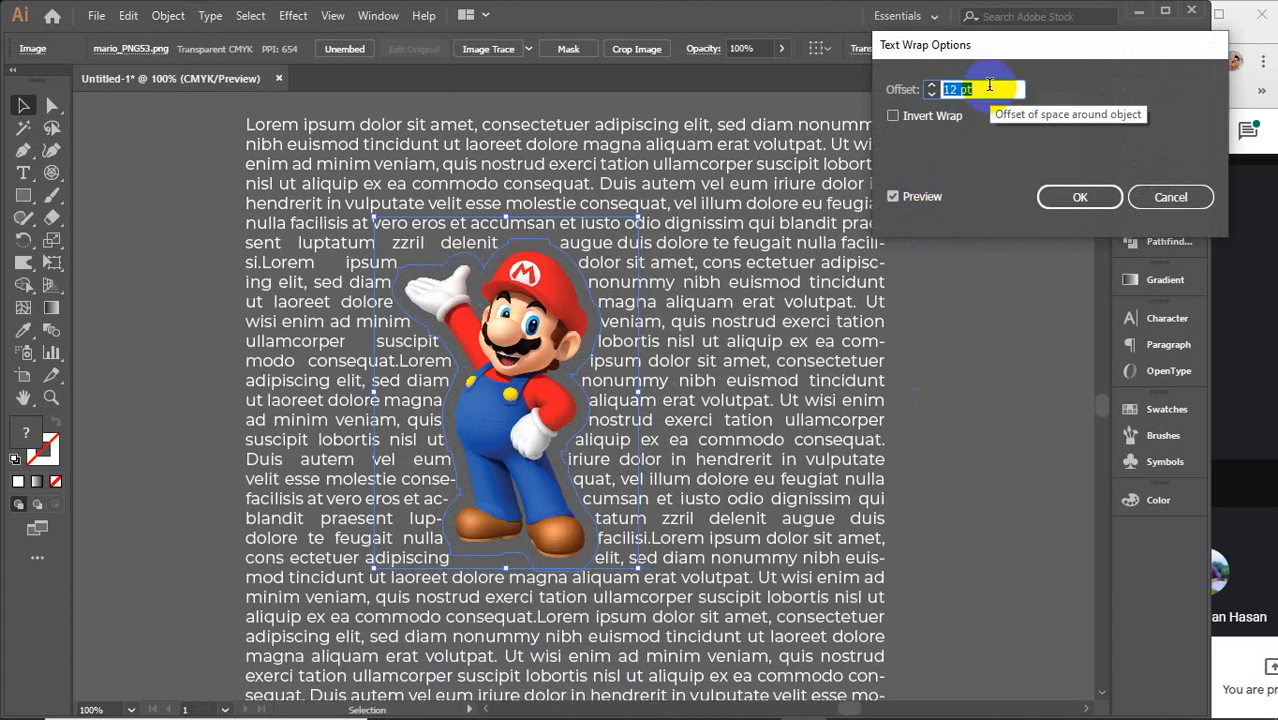
{"action": "key", "text": "Up"}
{"action": "key", "text": "Up"}
{"action": "key", "text": "Up"}
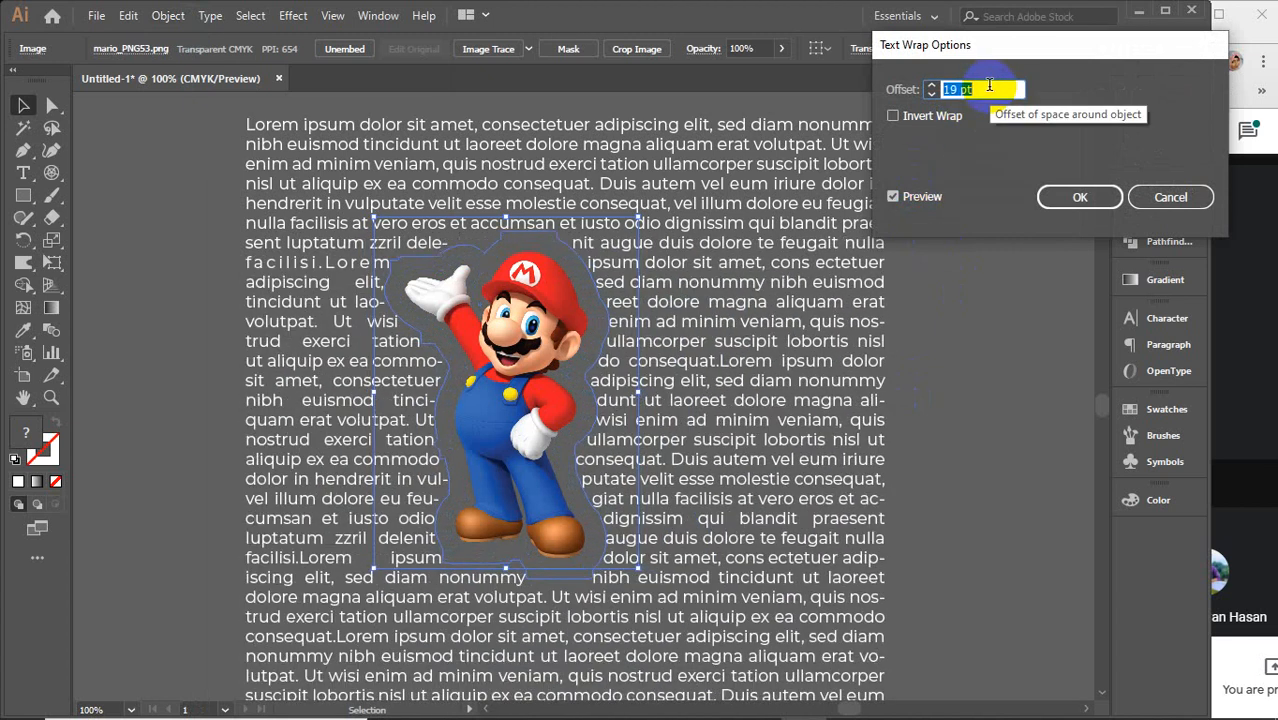
Step: Try reducing the wrap offset around the Mario image to 3 pt, and raise it to 8 pt
{"action": "key", "text": "Down"}
{"action": "key", "text": "Down"}
{"action": "key", "text": "Down"}
{"action": "key", "text": "Down"}
{"action": "key", "text": "Down"}
{"action": "key", "text": "Down"}
{"action": "key", "text": "Down"}
{"action": "key", "text": "Down"}
{"action": "key", "text": "Down"}
{"action": "key", "text": "Down"}
{"action": "key", "text": "Down"}
{"action": "key", "text": "Down"}
{"action": "key", "text": "Down"}
{"action": "key", "text": "Down"}
{"action": "key", "text": "Down"}
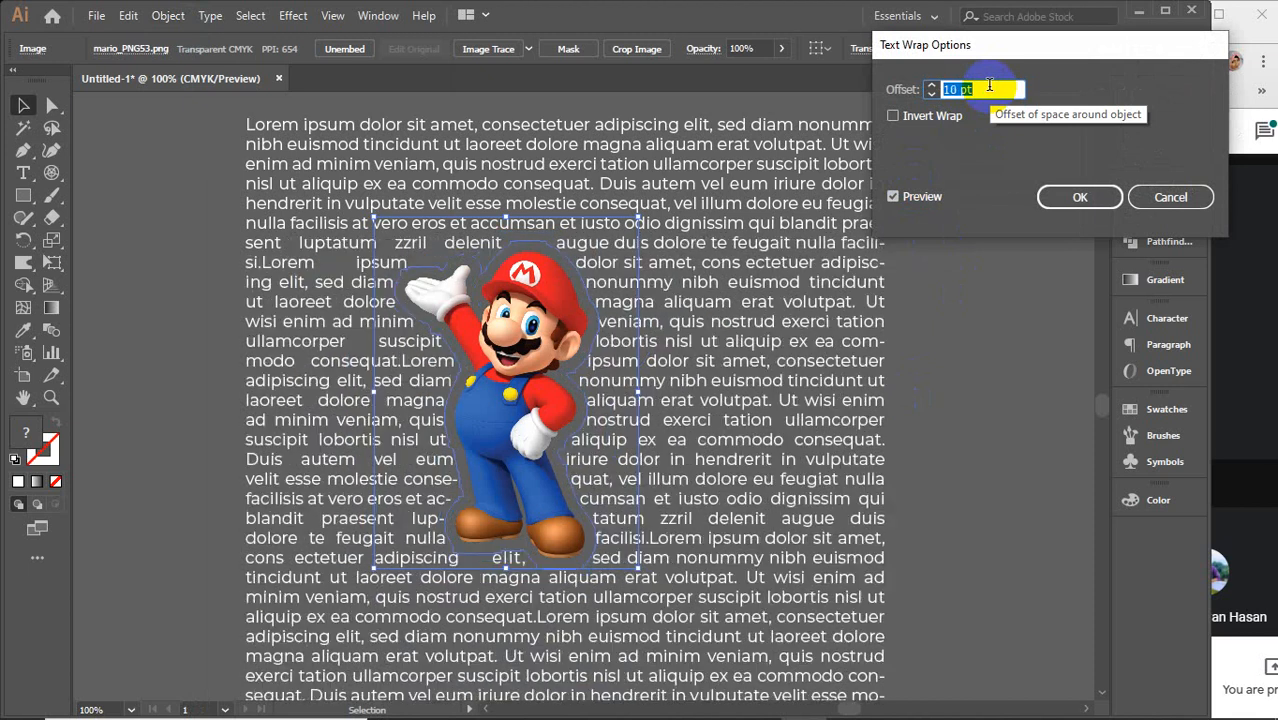
{"action": "key", "text": "Down"}
{"action": "key", "text": "Down"}
{"action": "key", "text": "Down"}
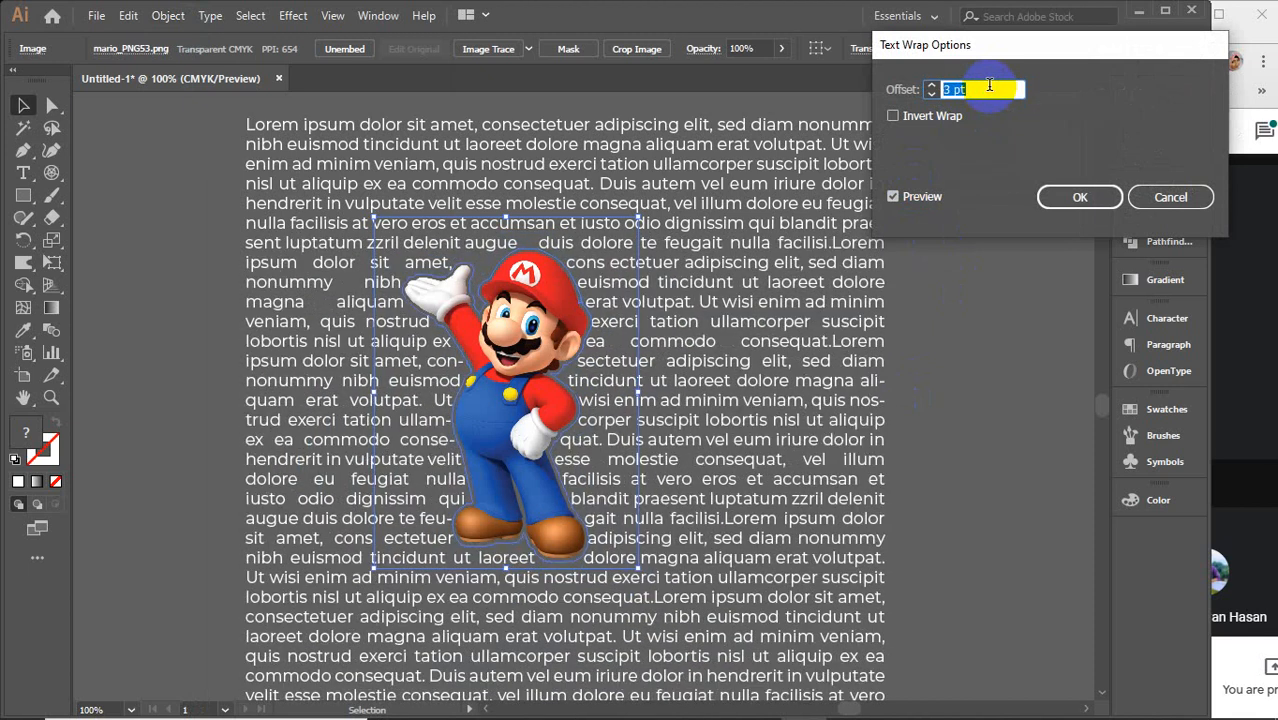
{"action": "key", "text": "Up"}
{"action": "key", "text": "Up"}
{"action": "key", "text": "Up"}
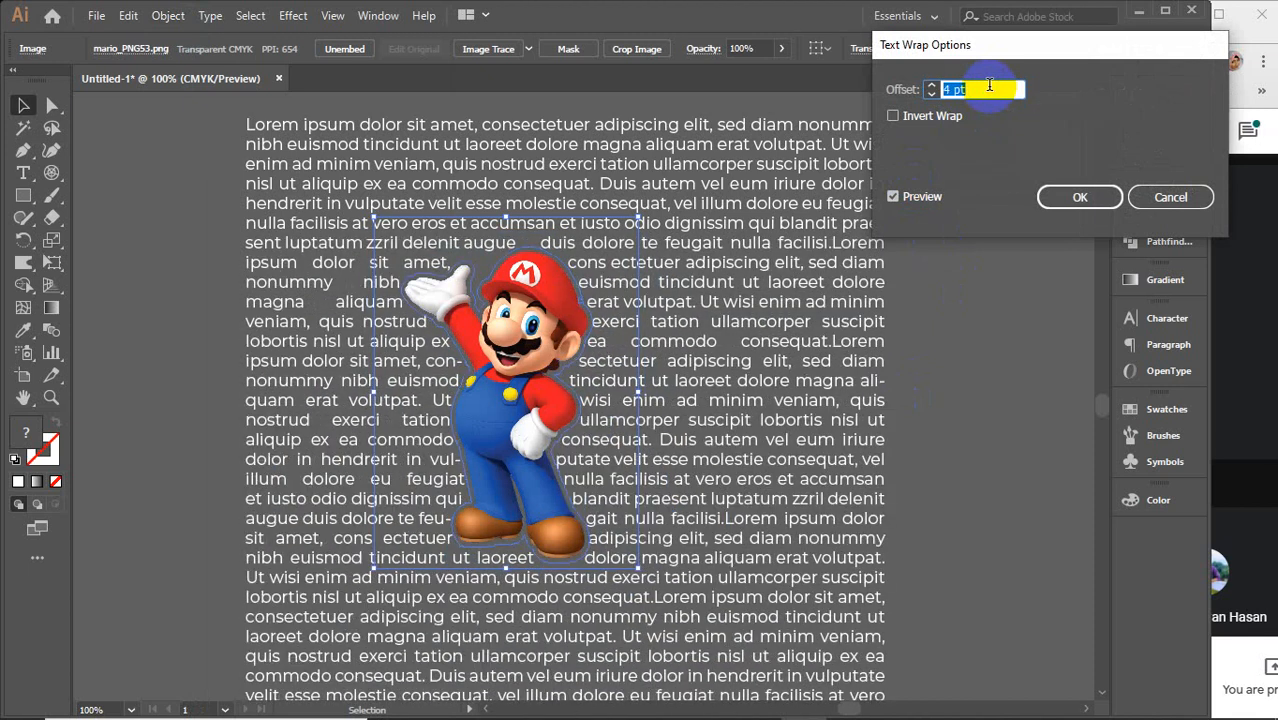
{"action": "key", "text": "Up"}
{"action": "key", "text": "Up"}
{"action": "key", "text": "Up"}
{"action": "key", "text": "Up"}
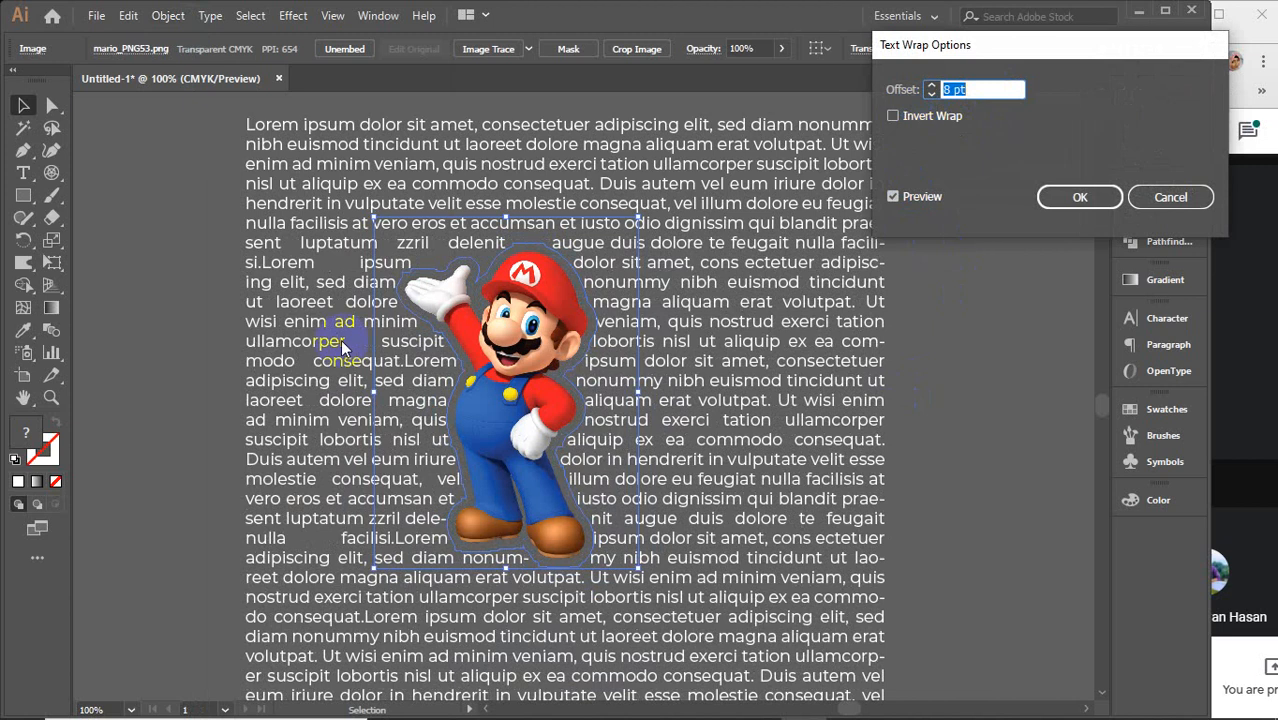
Step: Try Invert Wrap with an offset of 2 pt on the Mario image, and cancel the text wrap options
{"action": "left_click", "coordinate": [914, 118]}
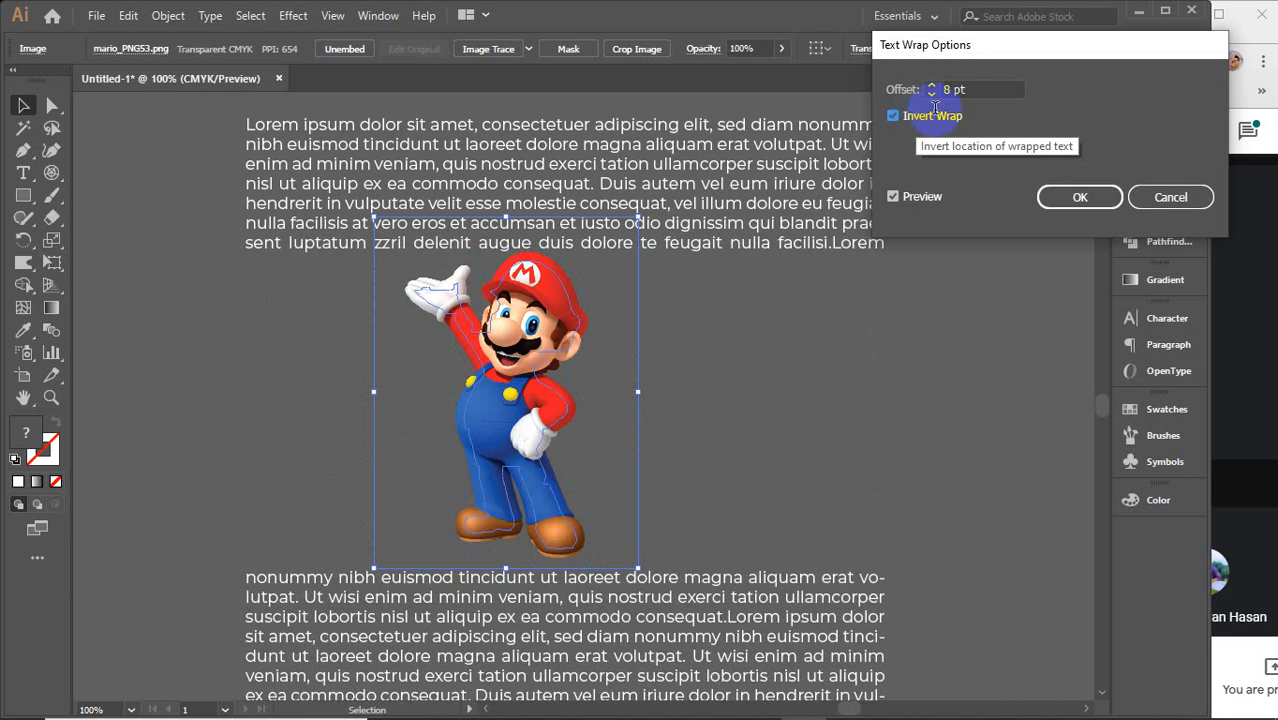
{"action": "left_click", "coordinate": [977, 88]}
{"action": "key", "text": "Down"}
{"action": "key", "text": "Down"}
{"action": "key", "text": "Down"}
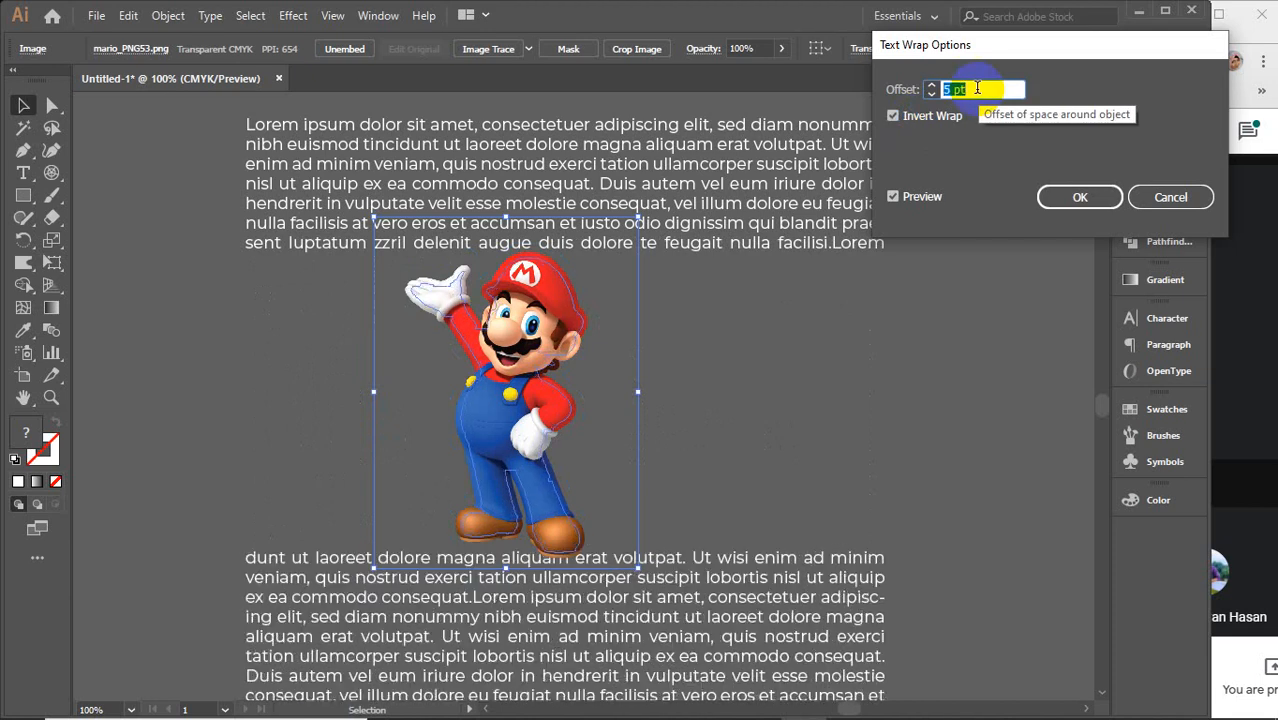
{"action": "key", "text": "Down"}
{"action": "key", "text": "Down"}
{"action": "key", "text": "Down"}
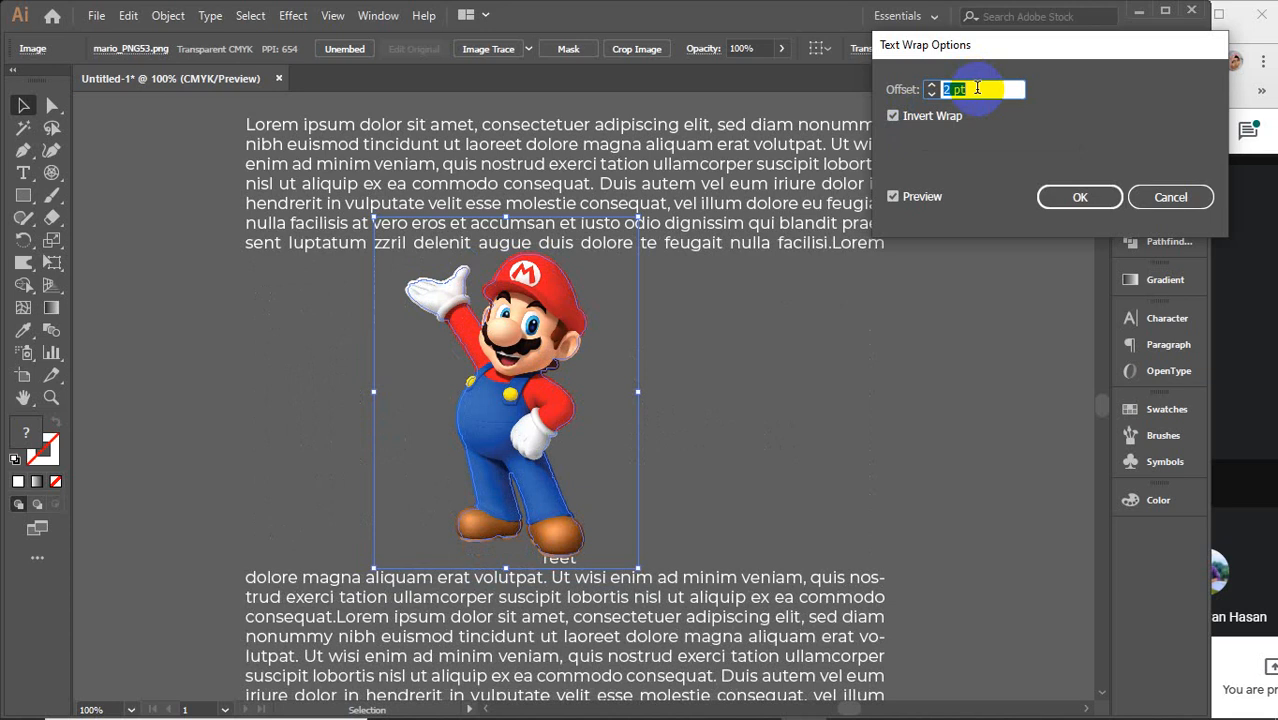
{"action": "left_click", "coordinate": [1170, 197]}
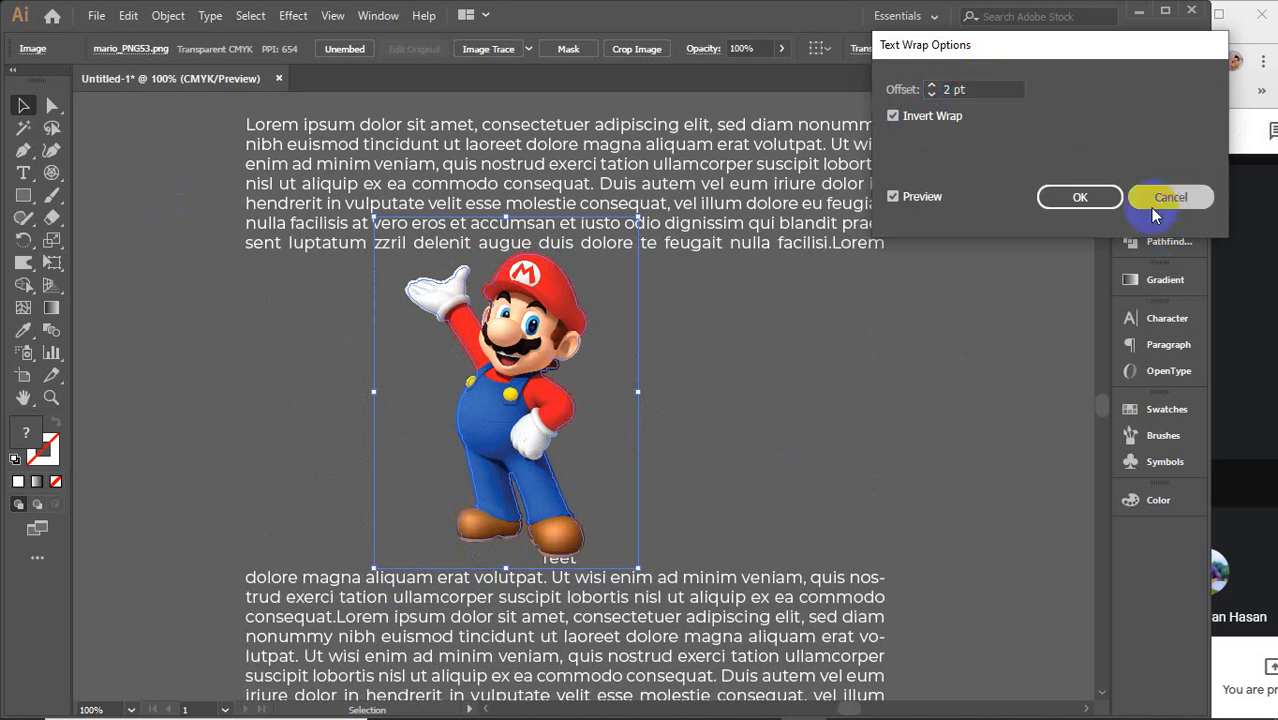
{"action": "left_click", "coordinate": [968, 341]}
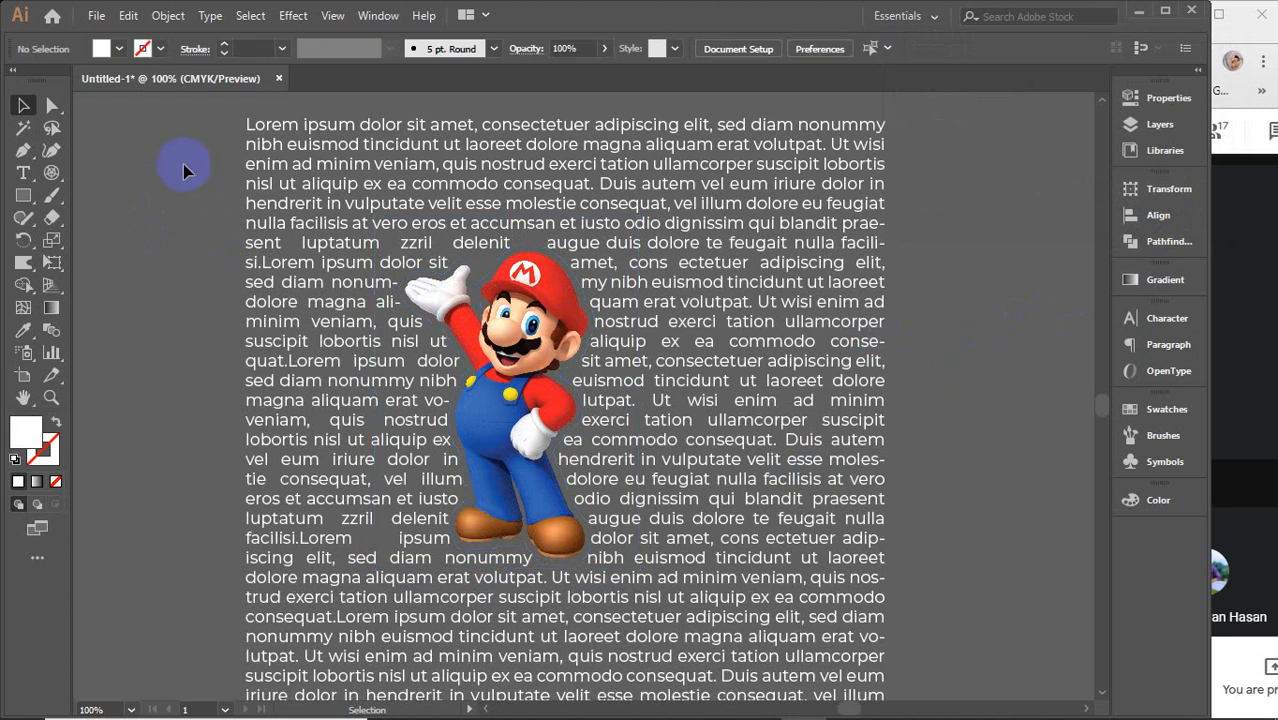
Step: Select the Mario image and the text block together, and clear the selection
{"action": "key", "text": "ctrl+a"}
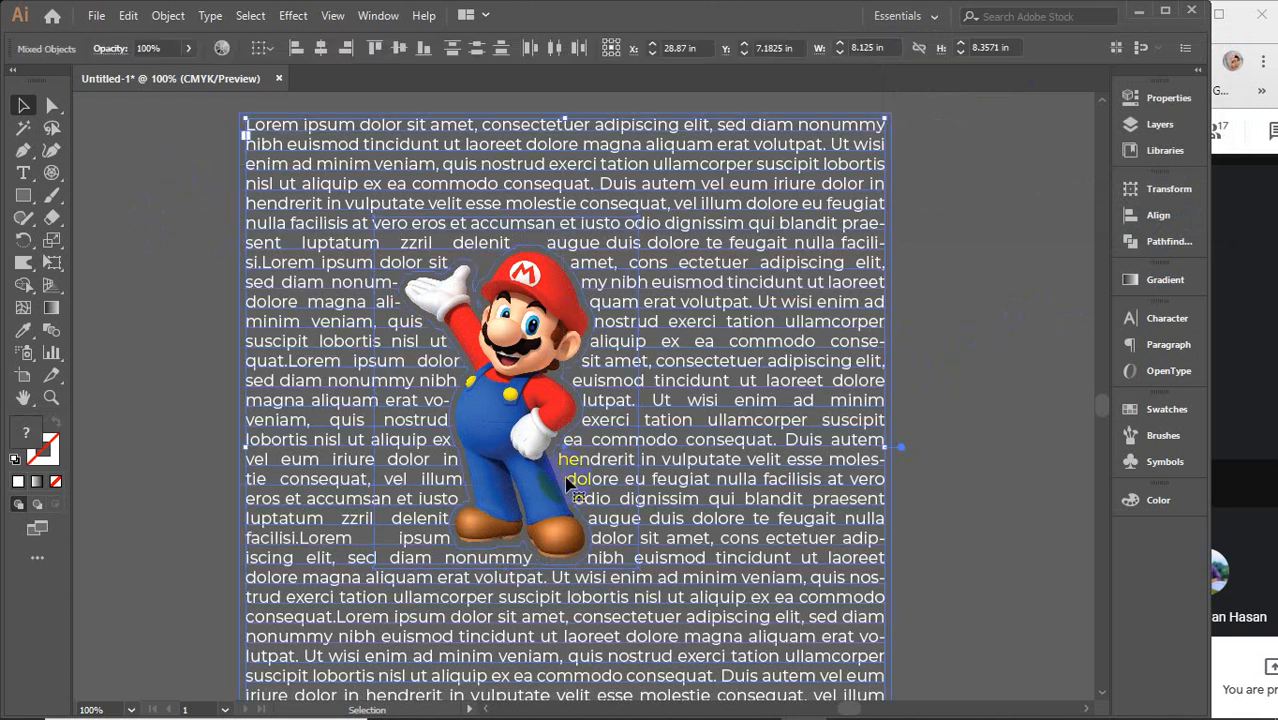
{"action": "left_click", "coordinate": [984, 372]}
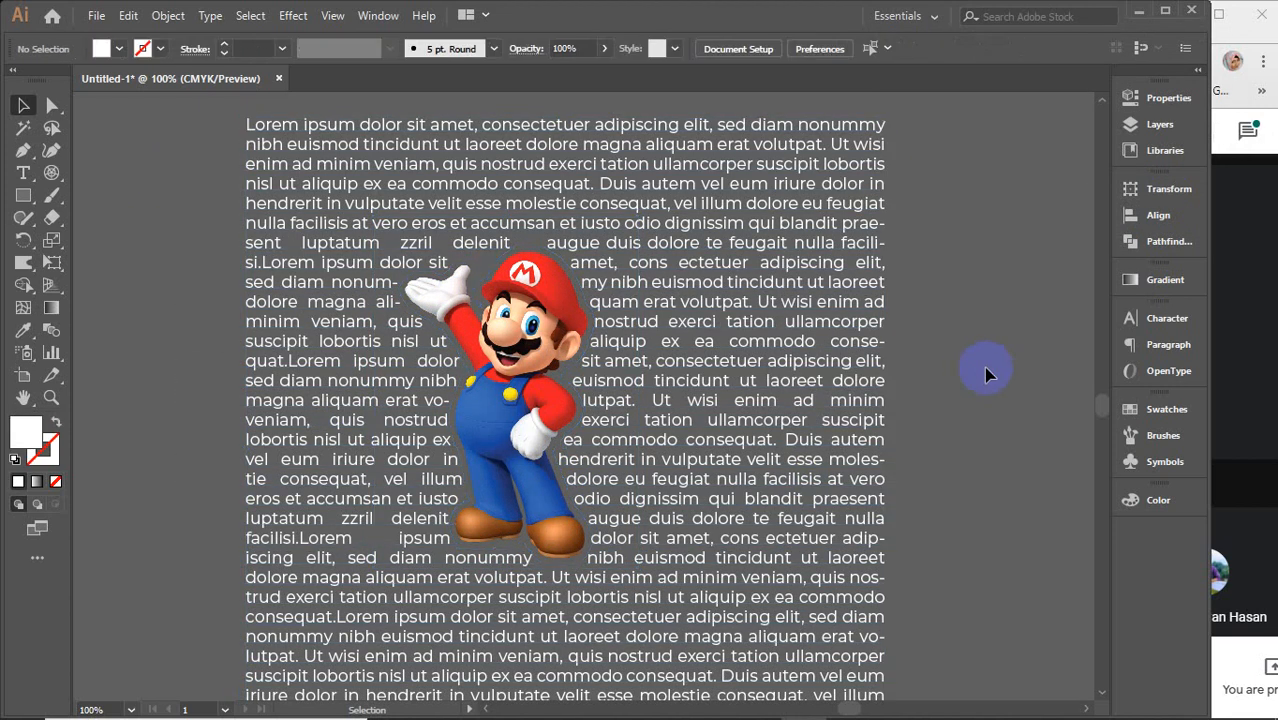
{"action": "left_click", "coordinate": [518, 373]}
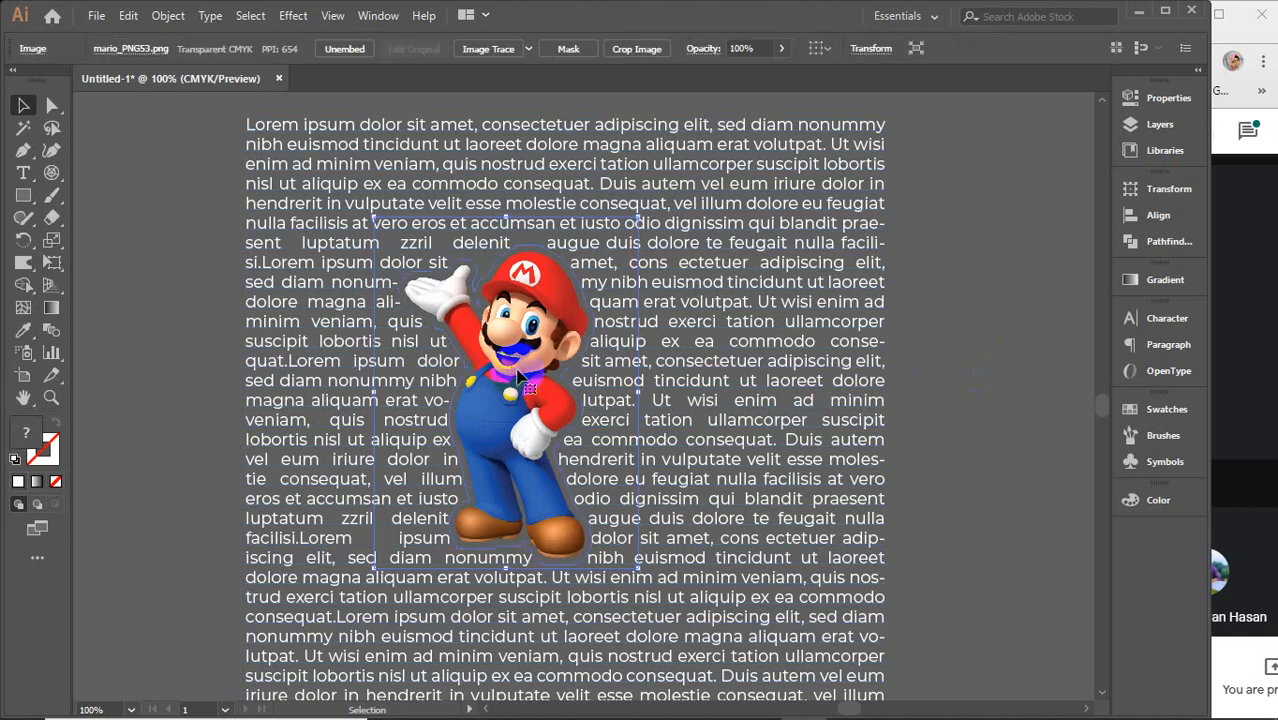
{"action": "left_click", "coordinate": [256, 218], "text": "shift"}
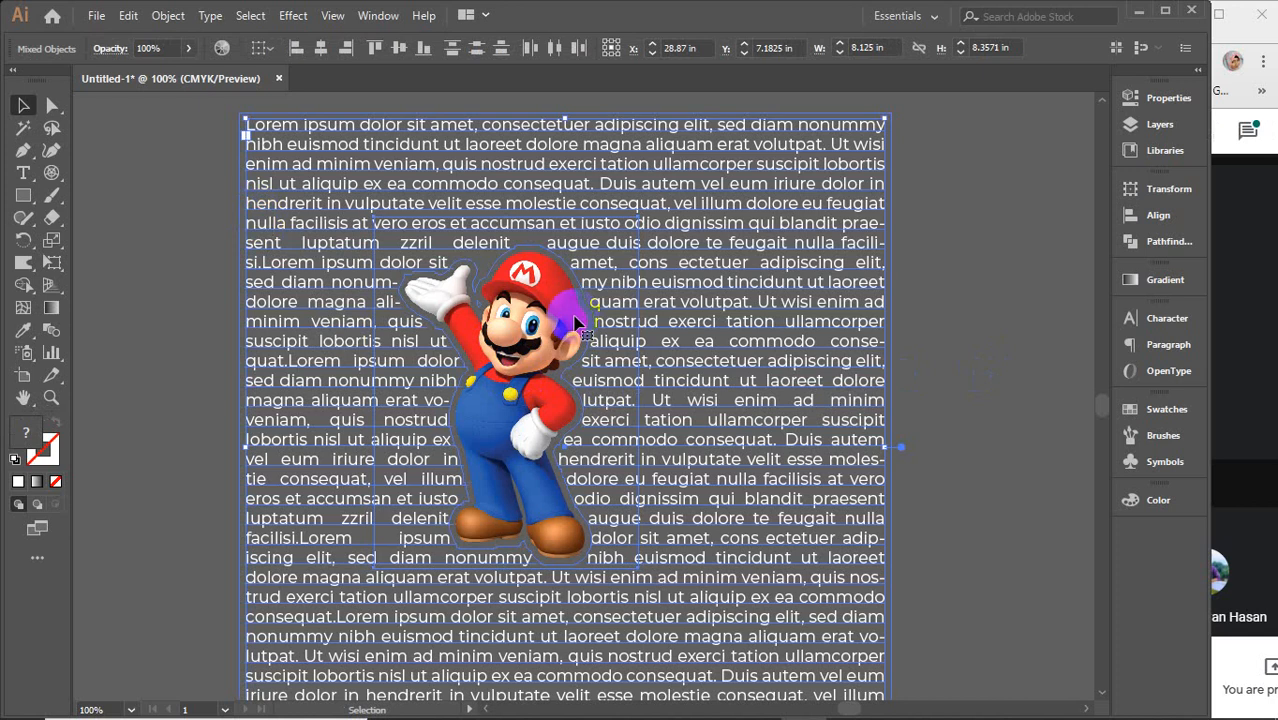
{"action": "left_click", "coordinate": [935, 338]}
Step: Shift the wrapped Mario image to the right within the text block and scale it down to about three-quarters of its size
{"action": "key", "text": "ctrl+minus"}
{"action": "key", "text": "ctrl+minus"}
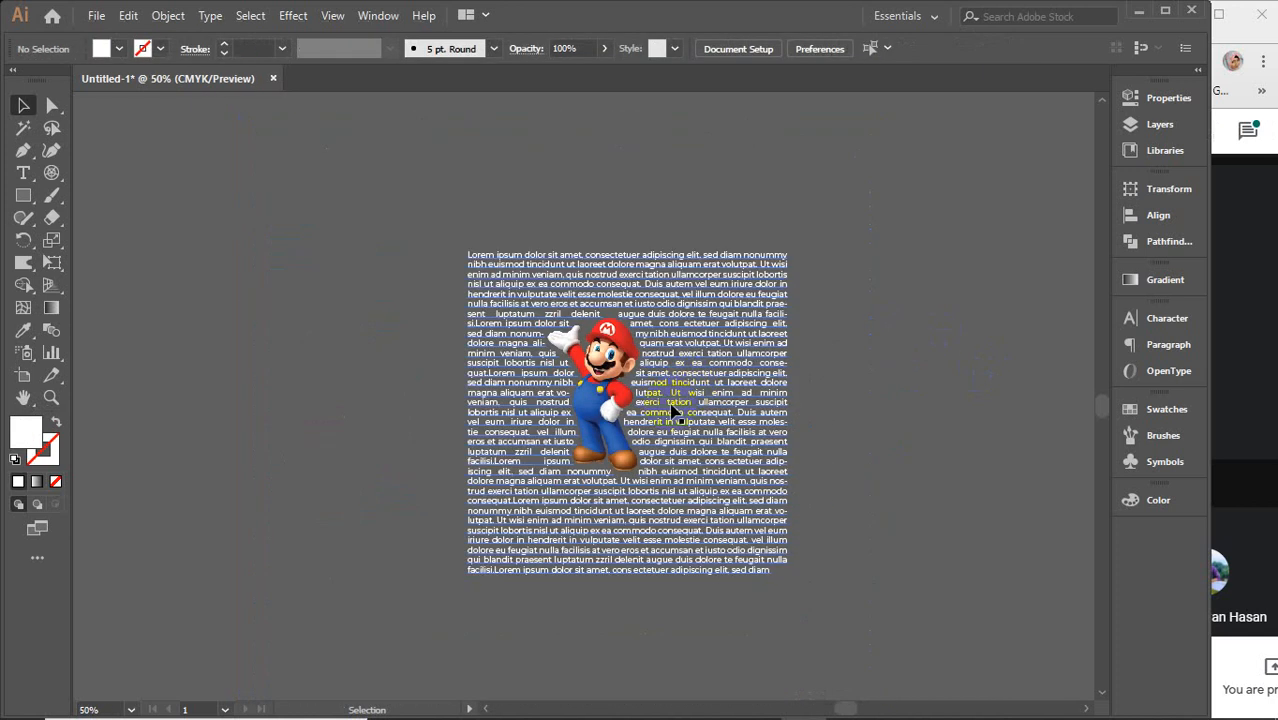
{"action": "left_click", "coordinate": [580, 368]}
{"action": "left_click_drag", "start_coordinate": [580, 368], "coordinate": [672, 352]}
{"action": "scroll", "coordinate": [672, 352], "scroll_direction": "up", "scroll_amount": 2}
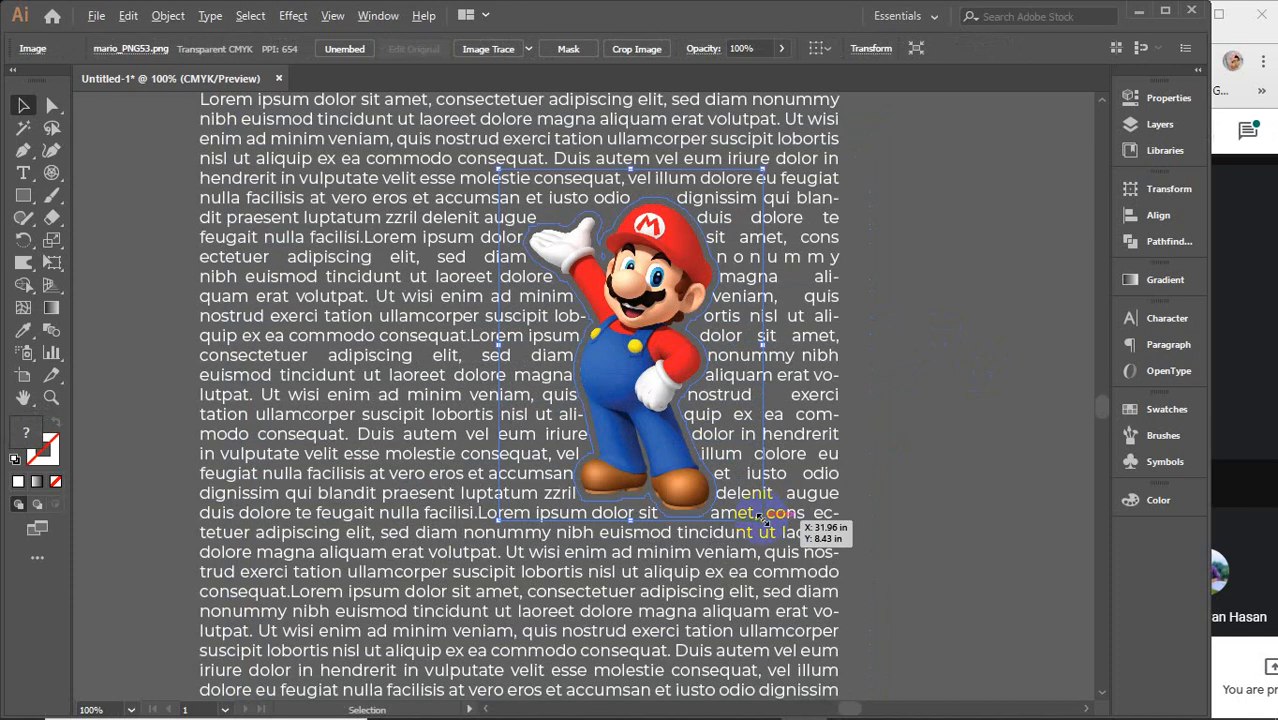
{"action": "left_click_drag", "start_coordinate": [762, 517], "coordinate": [744, 478]}
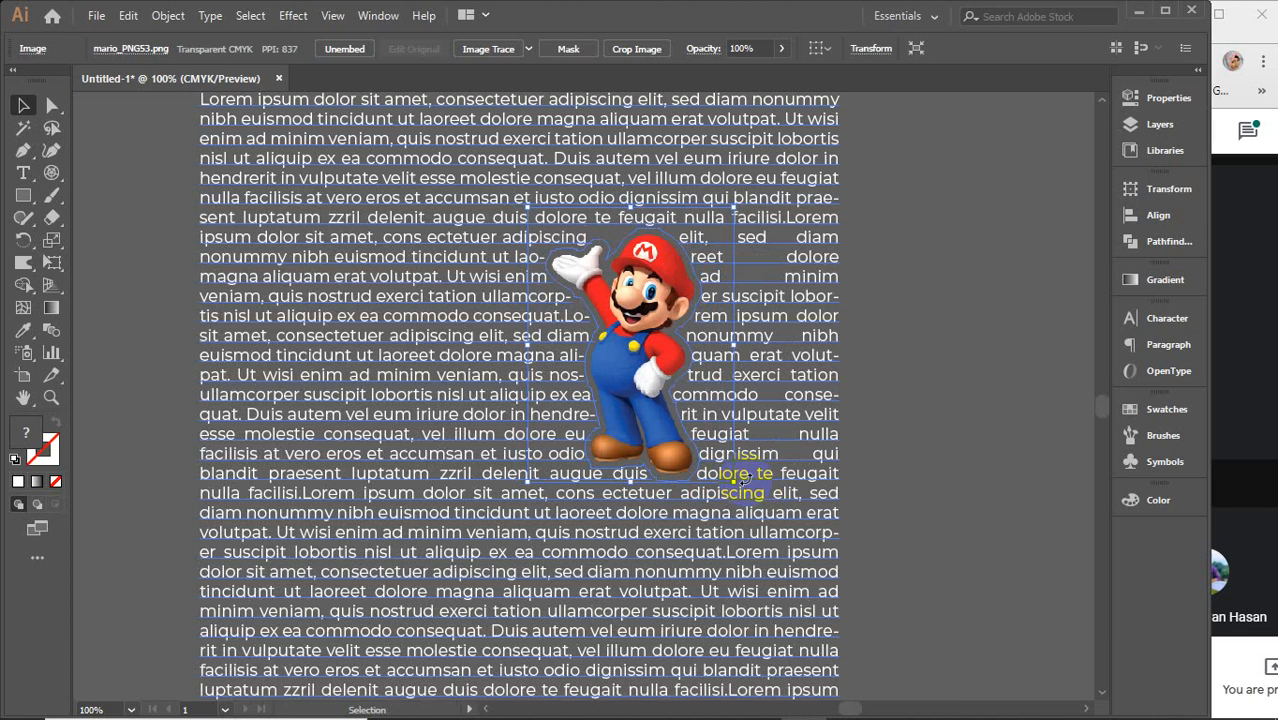
Step: Move the wrapped Mario image to the lower left of the text block
{"action": "scroll", "coordinate": [744, 478], "scroll_direction": "down", "scroll_amount": 1}
{"action": "left_click_drag", "start_coordinate": [676, 405], "coordinate": [480, 576]}
Step: Place the red smoke image unnamed.png from the Desktop folder into the Illustrator document and embed it
{"action": "left_click", "coordinate": [527, 701]}
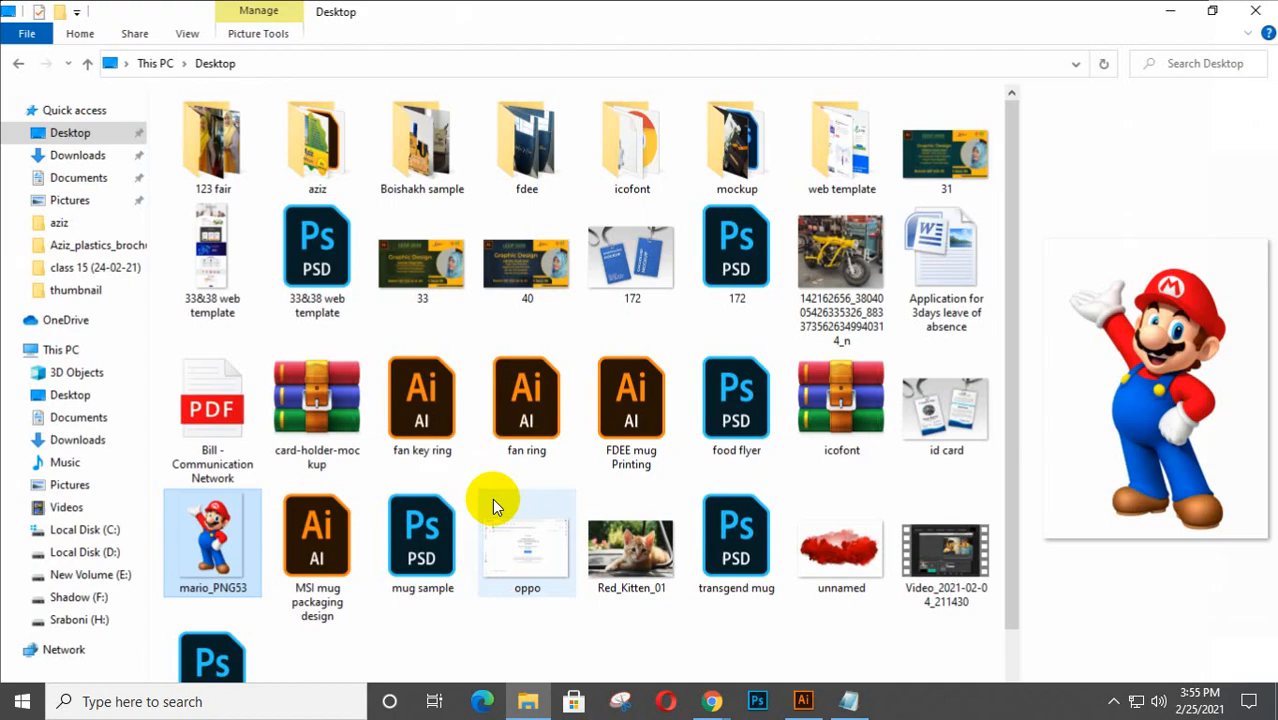
{"action": "left_click_drag", "start_coordinate": [840, 545], "coordinate": [710, 458]}
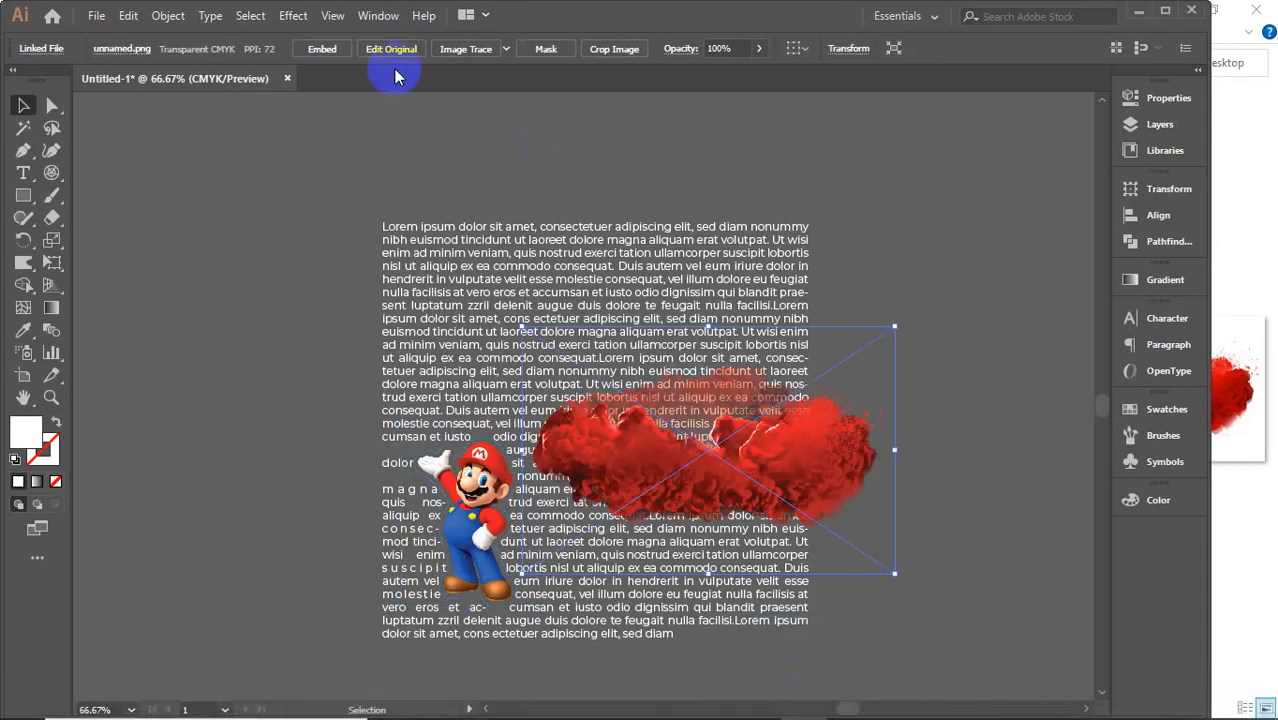
{"action": "left_click", "coordinate": [322, 48]}
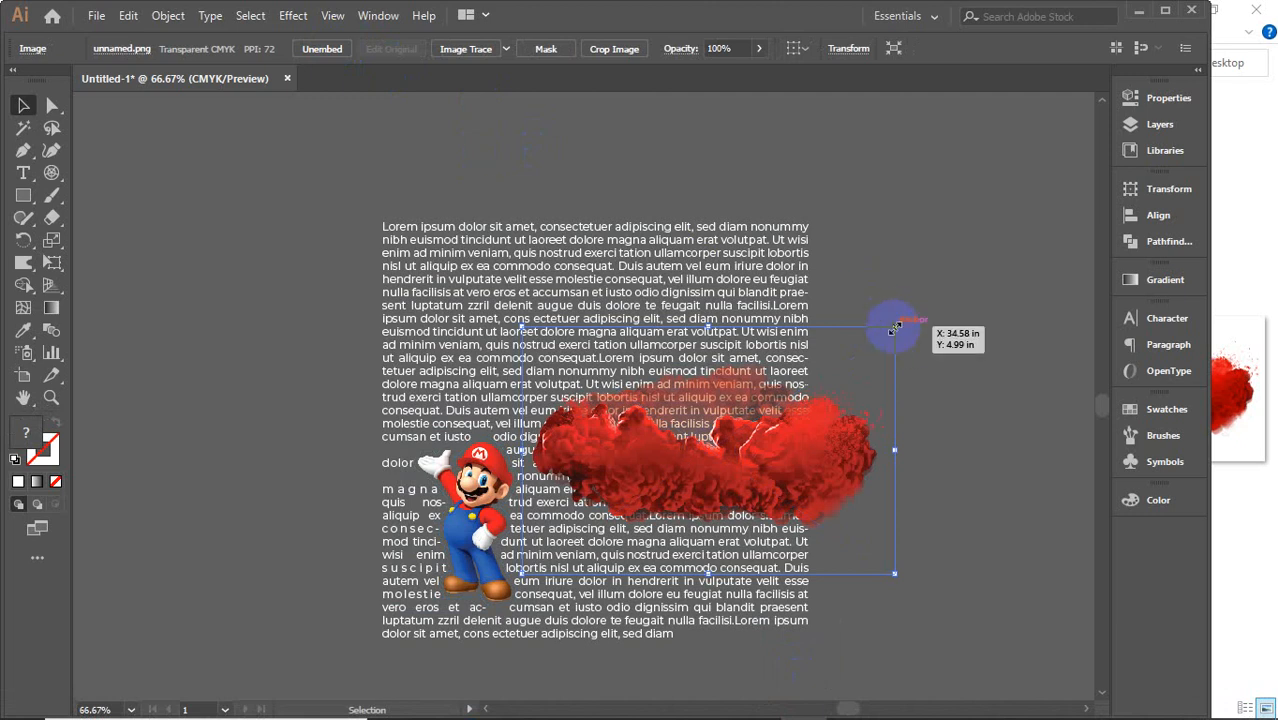
Step: Scale the red smoke image down to just over a third of its size and position it over the text's right half
{"action": "left_click_drag", "start_coordinate": [895, 327], "coordinate": [806, 408]}
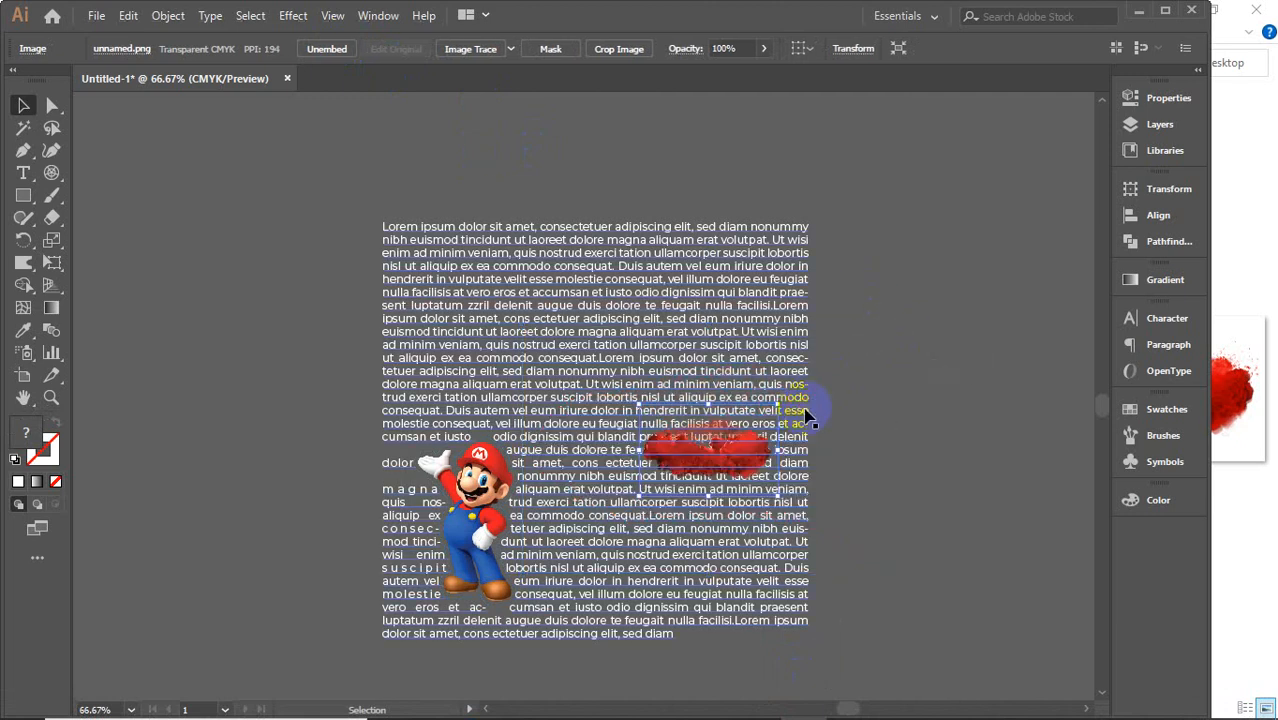
{"action": "scroll", "coordinate": [736, 452], "scroll_direction": "up", "scroll_amount": 3}
{"action": "left_click_drag", "start_coordinate": [736, 452], "coordinate": [697, 348]}
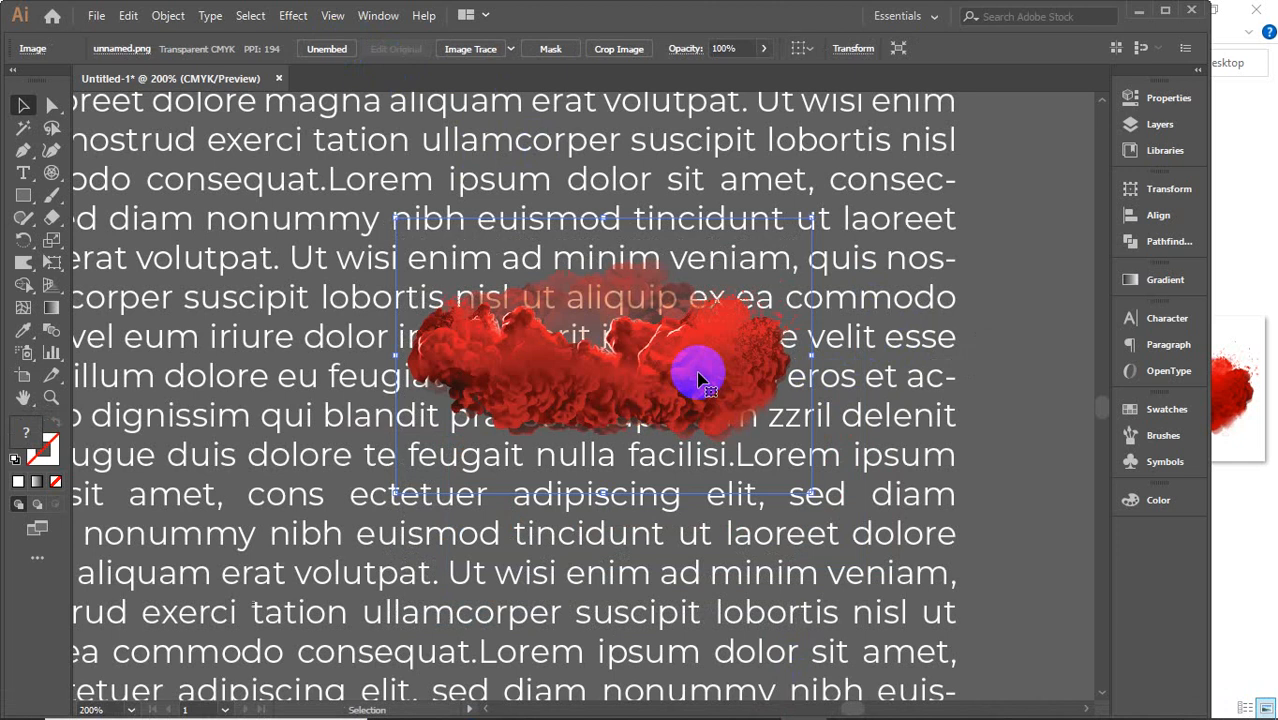
Step: Wrap the text block around the red smoke image with Text Wrap and clear the selection
{"action": "left_click", "coordinate": [320, 316], "text": "shift"}
{"action": "left_click", "coordinate": [167, 14]}
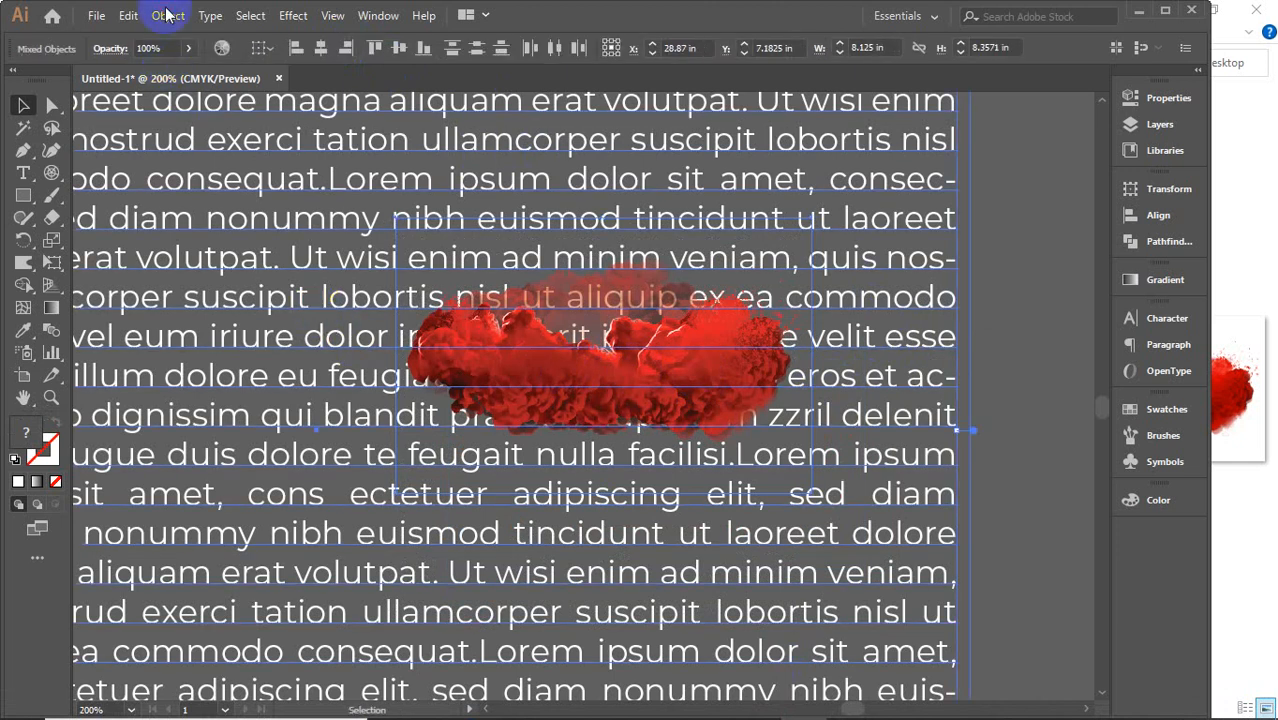
{"action": "mouse_move", "coordinate": [286, 620]}
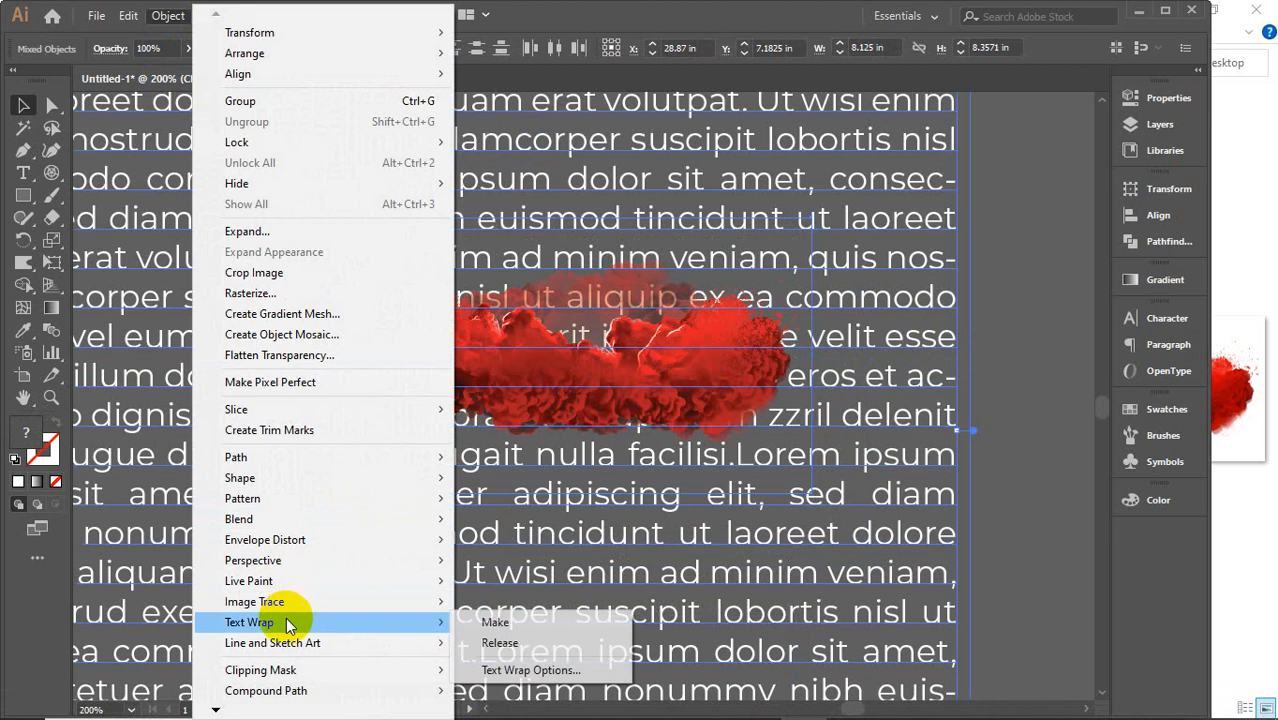
{"action": "left_click", "coordinate": [502, 620]}
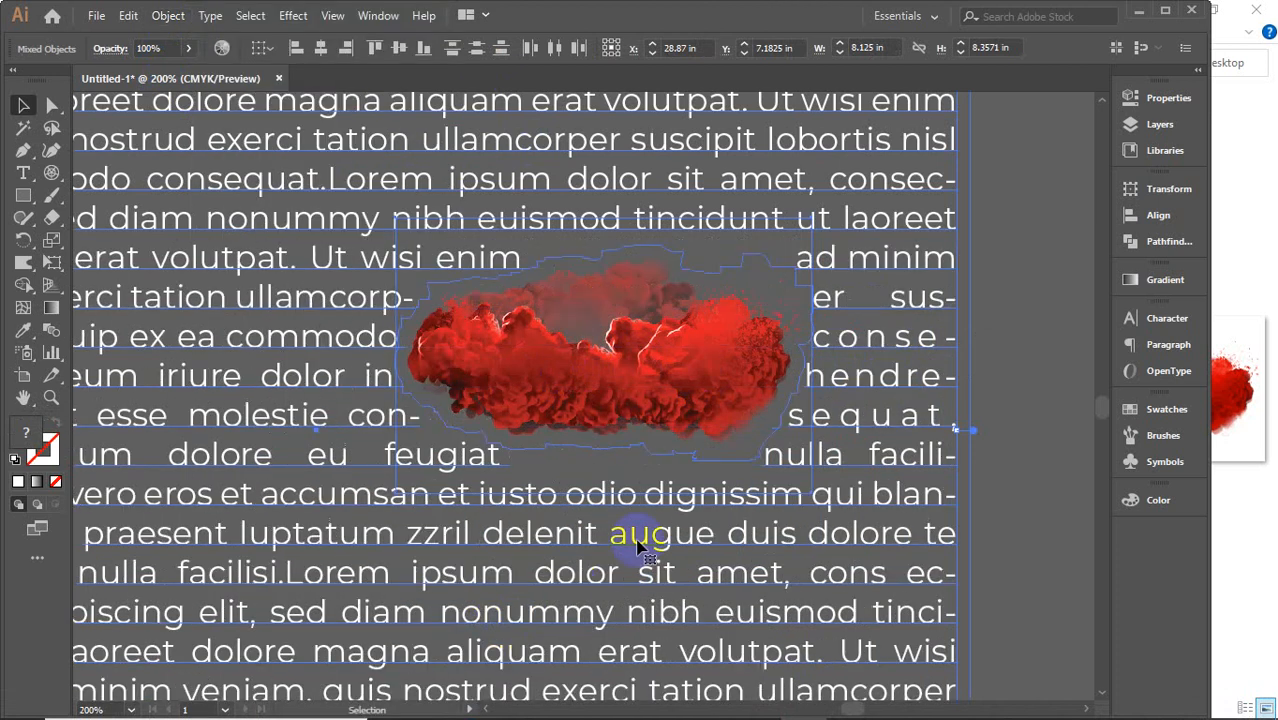
{"action": "left_click", "coordinate": [1005, 266]}
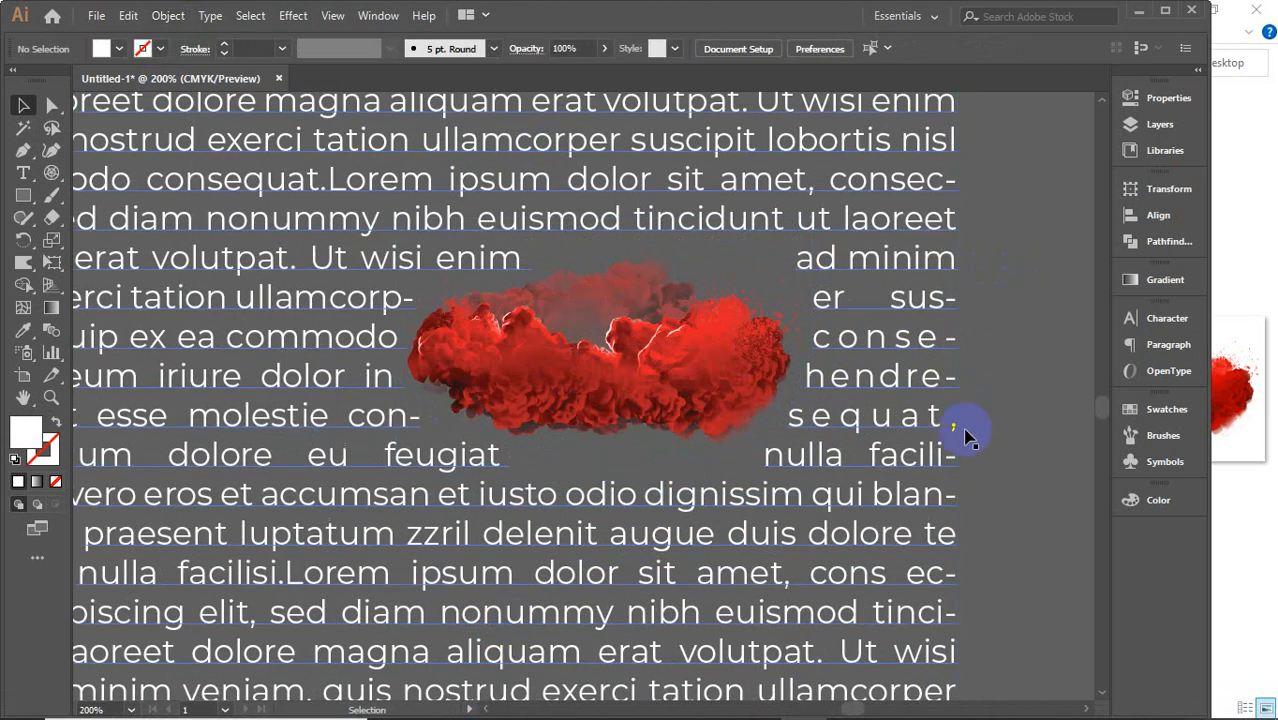
Step: Reposition the wrapped red smoke image within the text, above and to the right of Mario, and minimize the Desktop folder window
{"action": "scroll", "coordinate": [965, 435], "scroll_direction": "down", "scroll_amount": 1}
{"action": "left_click_drag", "start_coordinate": [704, 378], "coordinate": [715, 500]}
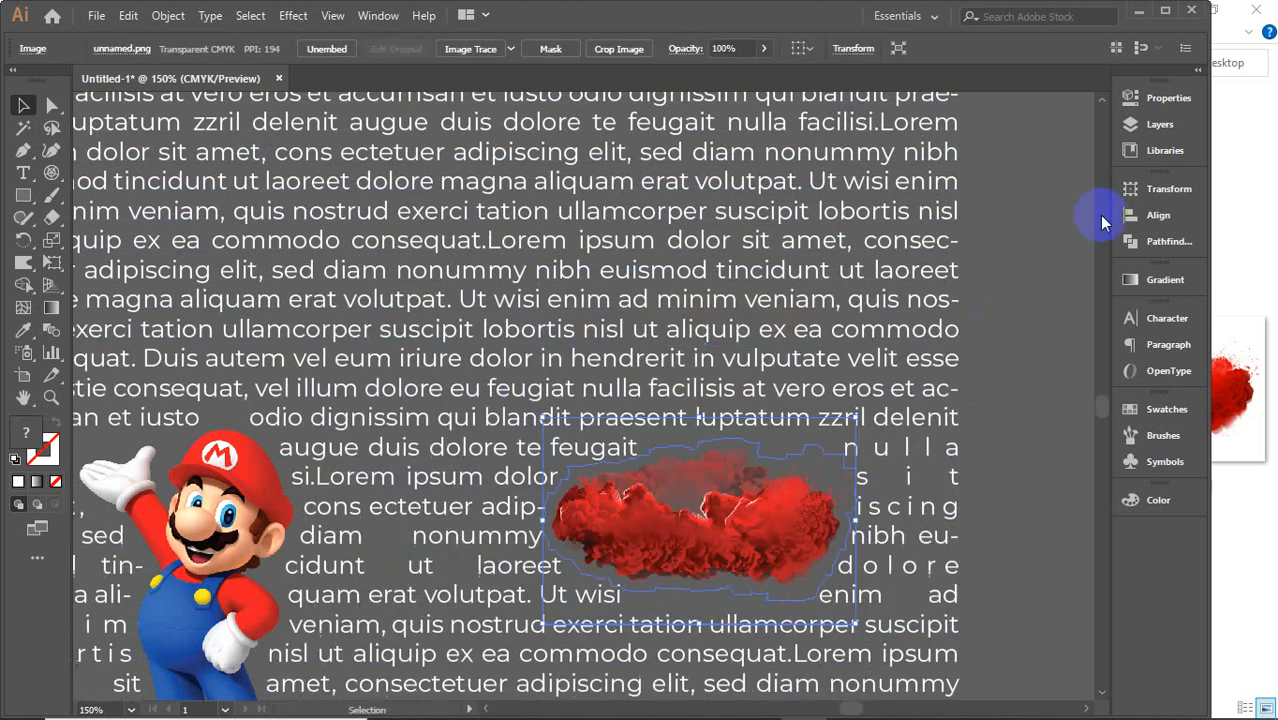
{"action": "left_click", "coordinate": [1232, 188]}
{"action": "left_click", "coordinate": [1171, 10]}
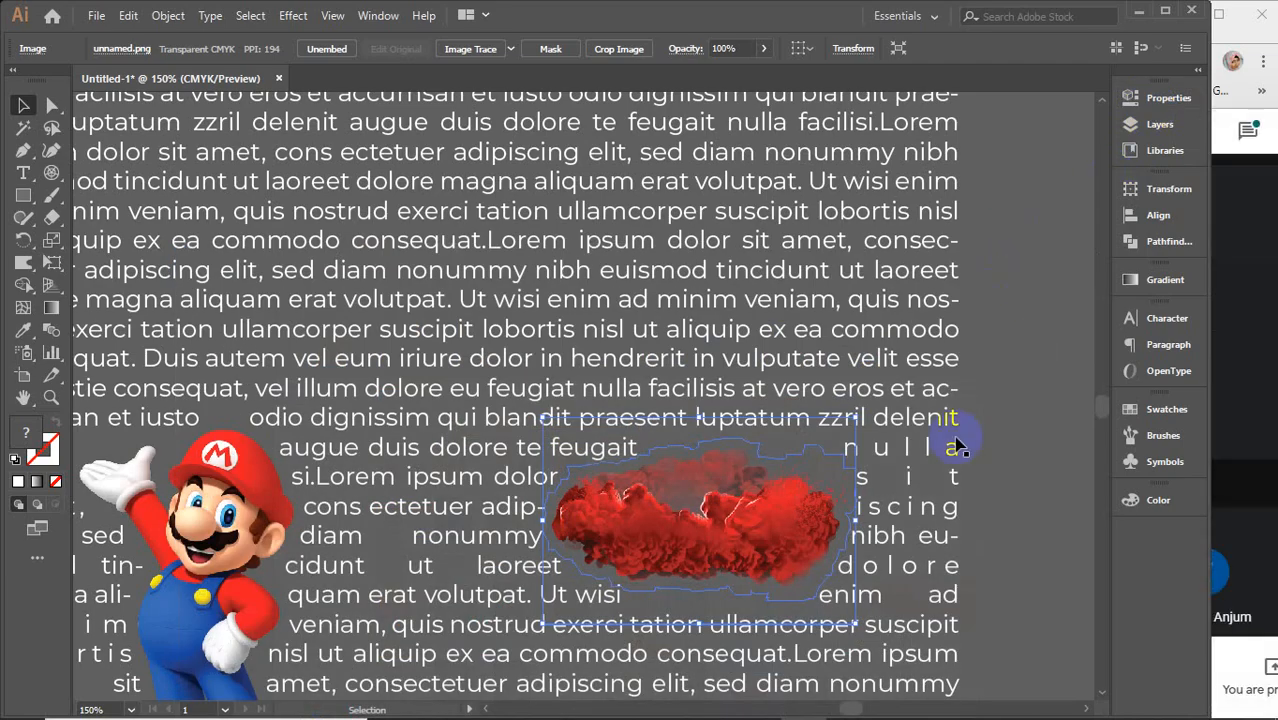
{"action": "left_click_drag", "start_coordinate": [736, 518], "coordinate": [651, 398]}
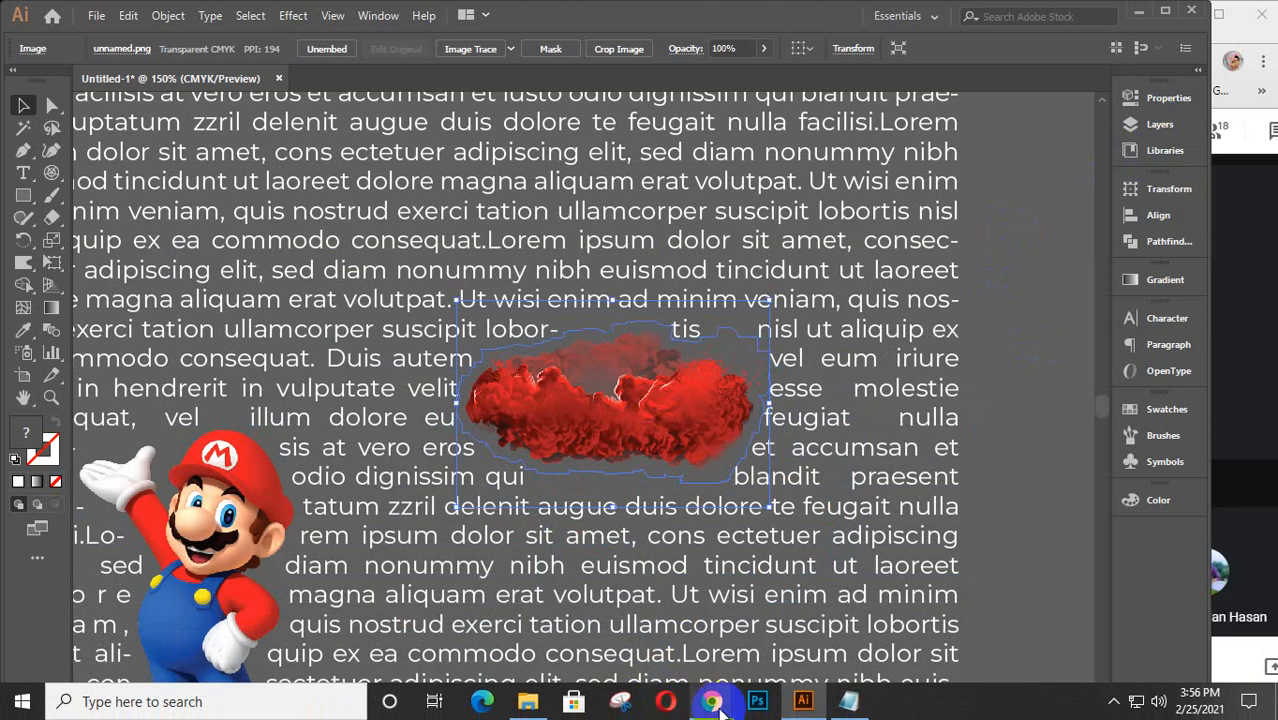
Step: Place the kitten photo Red_Kitten_01 from the Desktop folder into the Illustrator document and embed it
{"action": "left_click", "coordinate": [527, 701]}
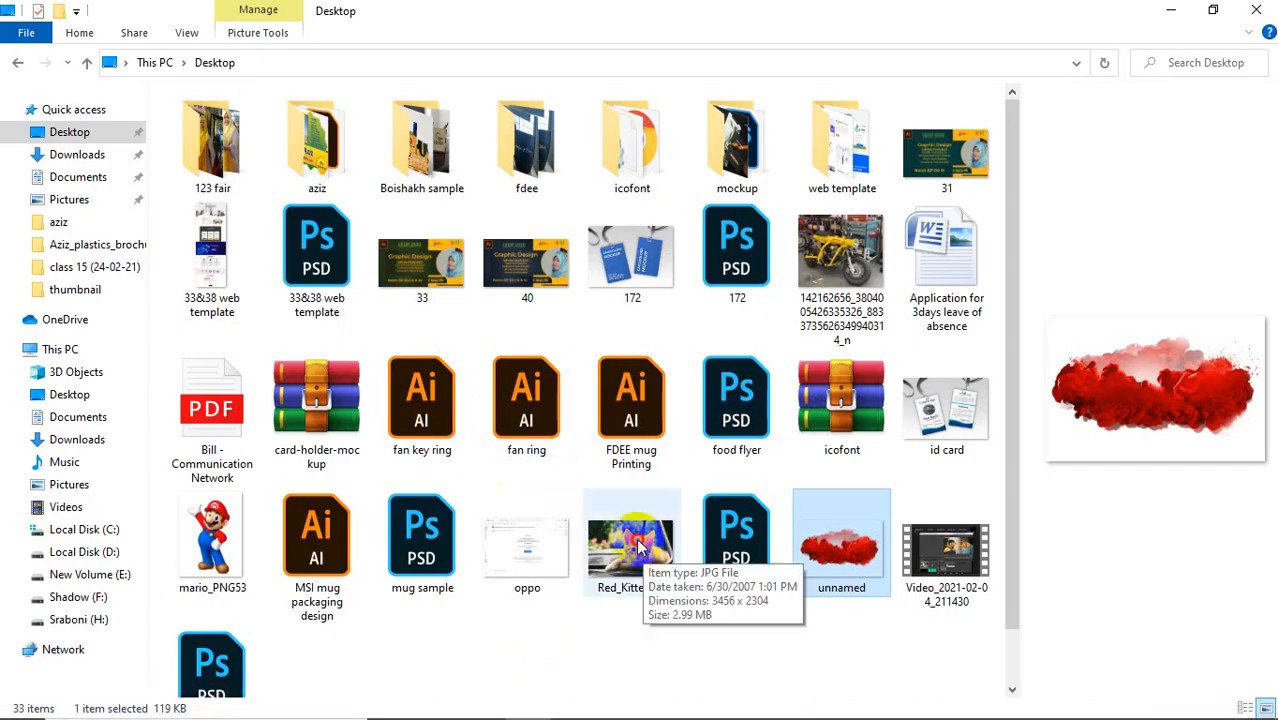
{"action": "left_click_drag", "start_coordinate": [645, 553], "coordinate": [835, 450]}
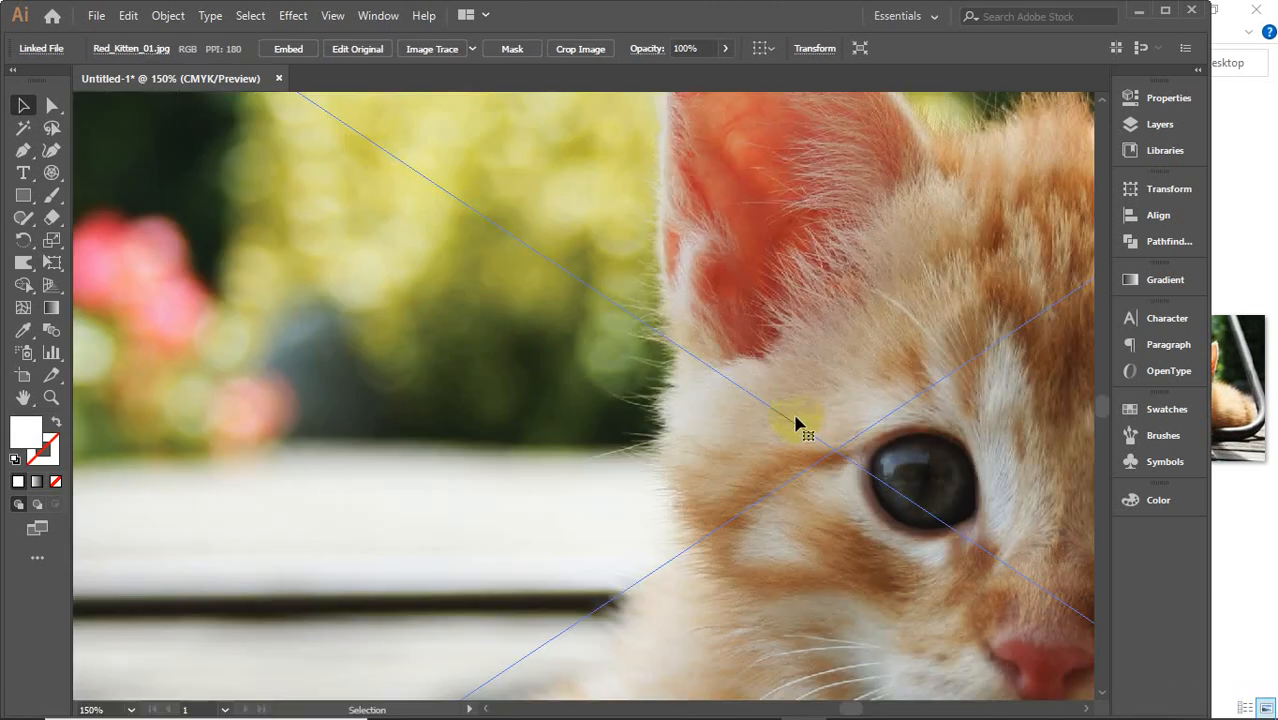
{"action": "scroll", "coordinate": [797, 423], "scroll_direction": "down", "scroll_amount": 5}
{"action": "left_click", "coordinate": [288, 48]}
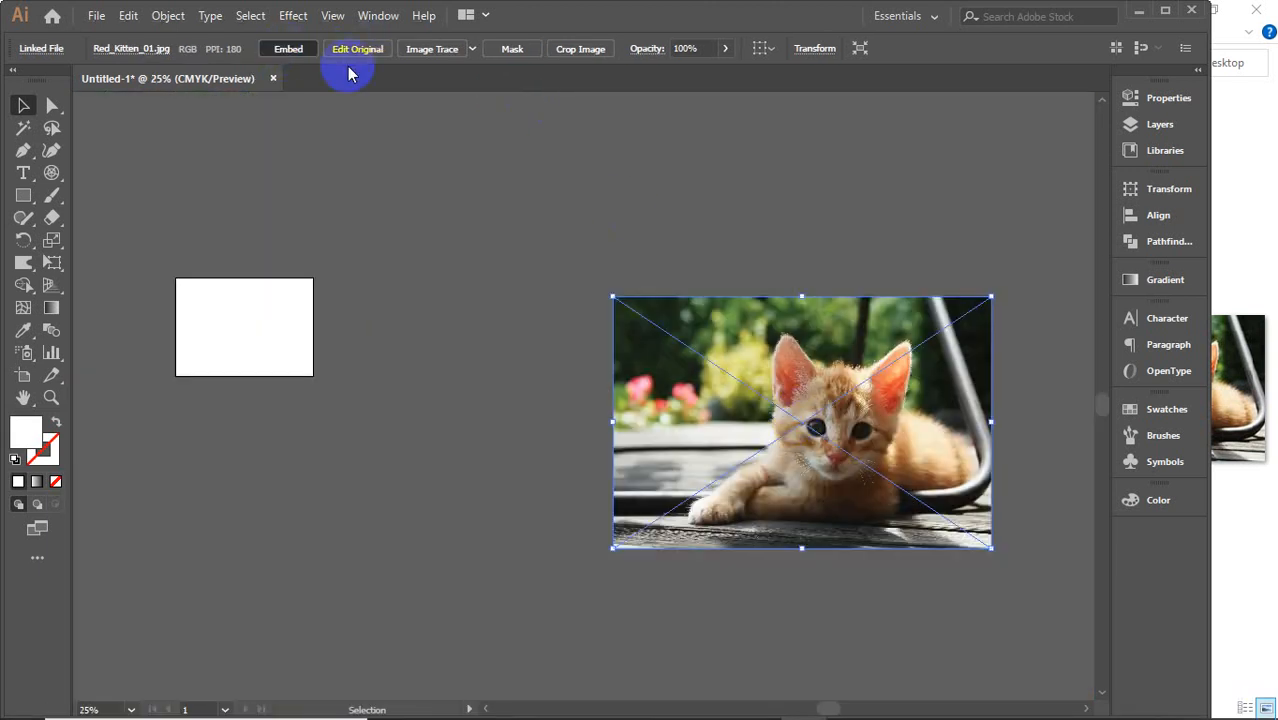
{"action": "left_click", "coordinate": [810, 328]}
Step: Scale the kitten photo down to about one-eighth of its size and position it over the upper left of the text block
{"action": "left_click_drag", "start_coordinate": [991, 297], "coordinate": [540, 283]}
{"action": "scroll", "coordinate": [826, 410], "scroll_direction": "up", "scroll_amount": 3}
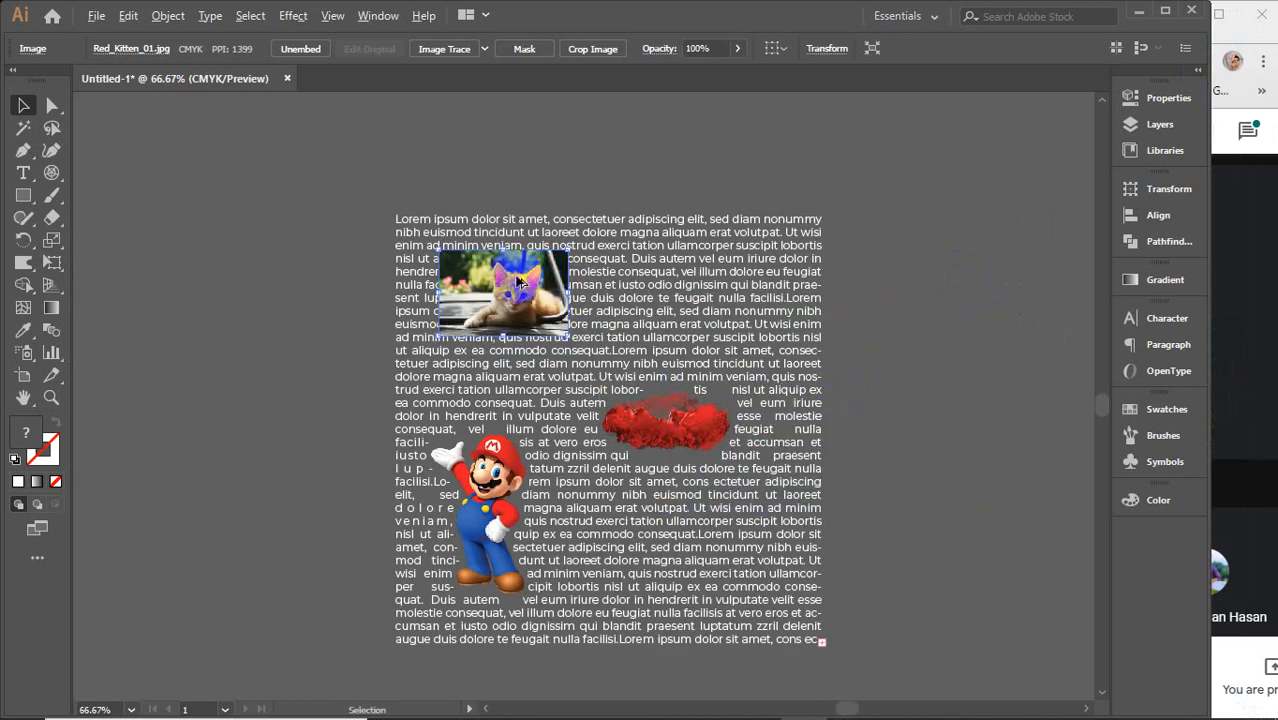
{"action": "scroll", "coordinate": [518, 283], "scroll_direction": "up", "scroll_amount": 1}
Step: Select the text block and all images, apply Text Wrap so the text flows around the kitten photo, and clear the selection
{"action": "key", "text": "ctrl+a"}
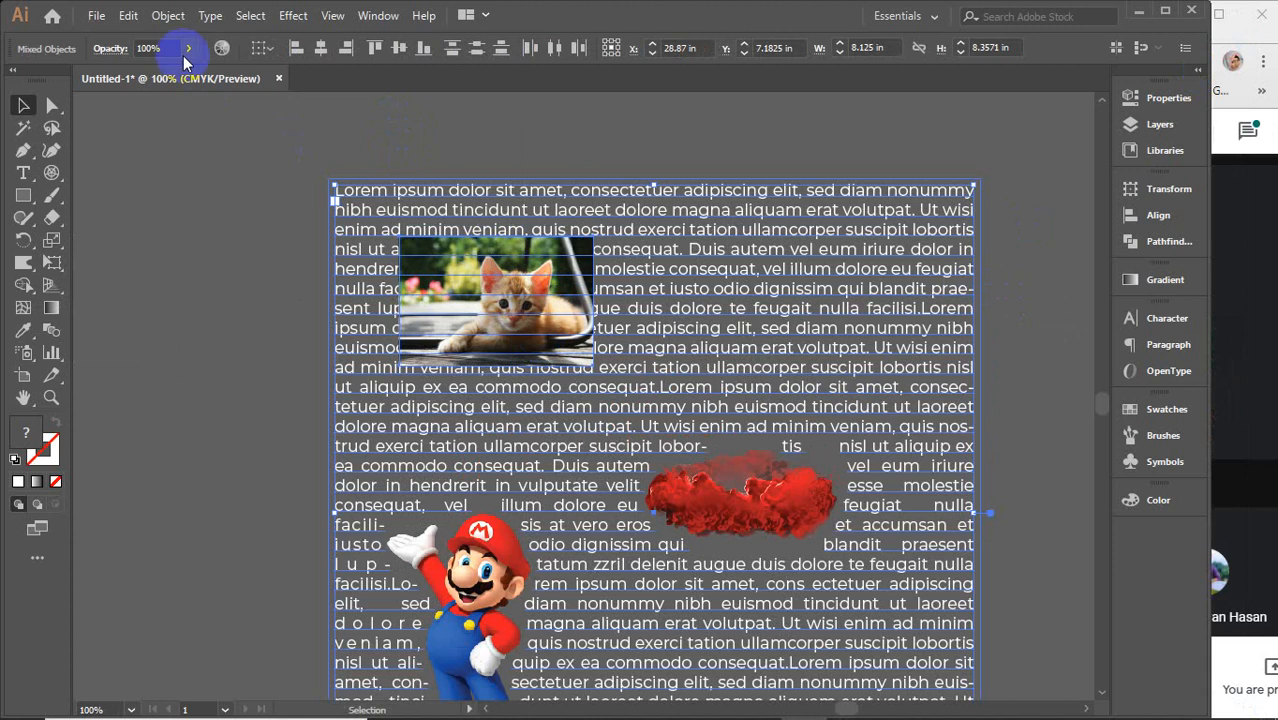
{"action": "left_click", "coordinate": [168, 15]}
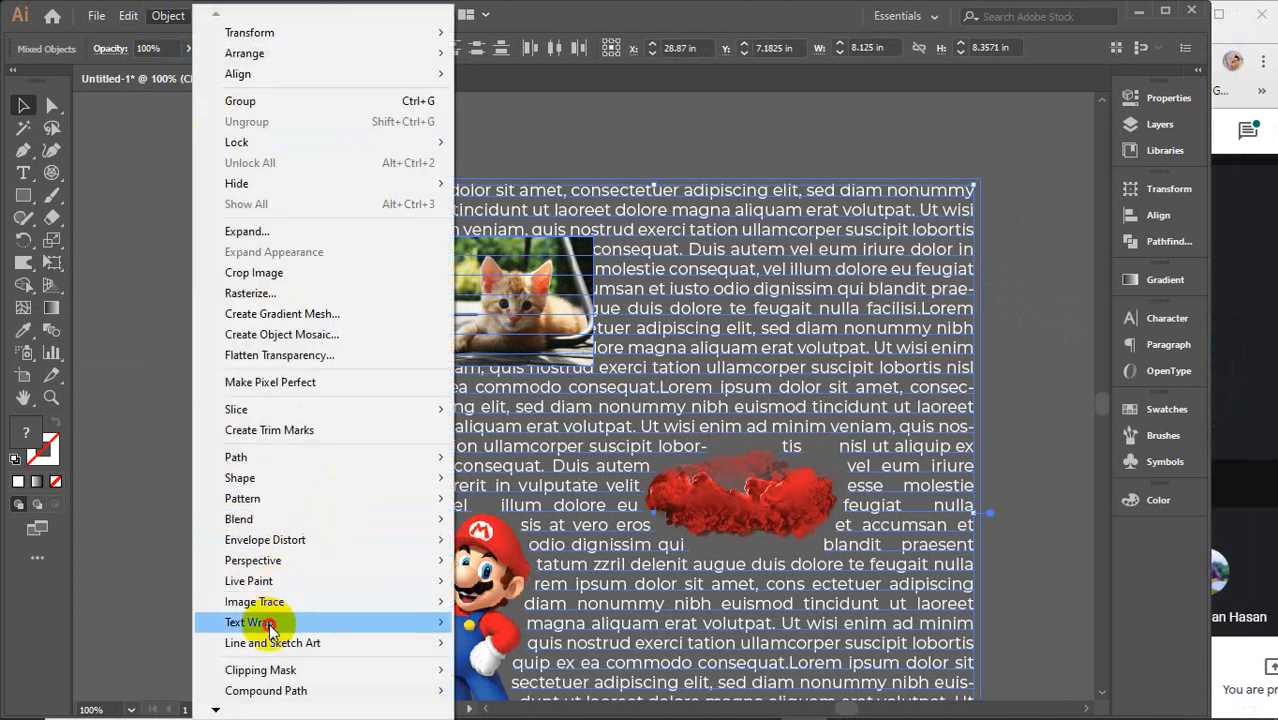
{"action": "mouse_move", "coordinate": [337, 622]}
{"action": "left_click", "coordinate": [490, 622]}
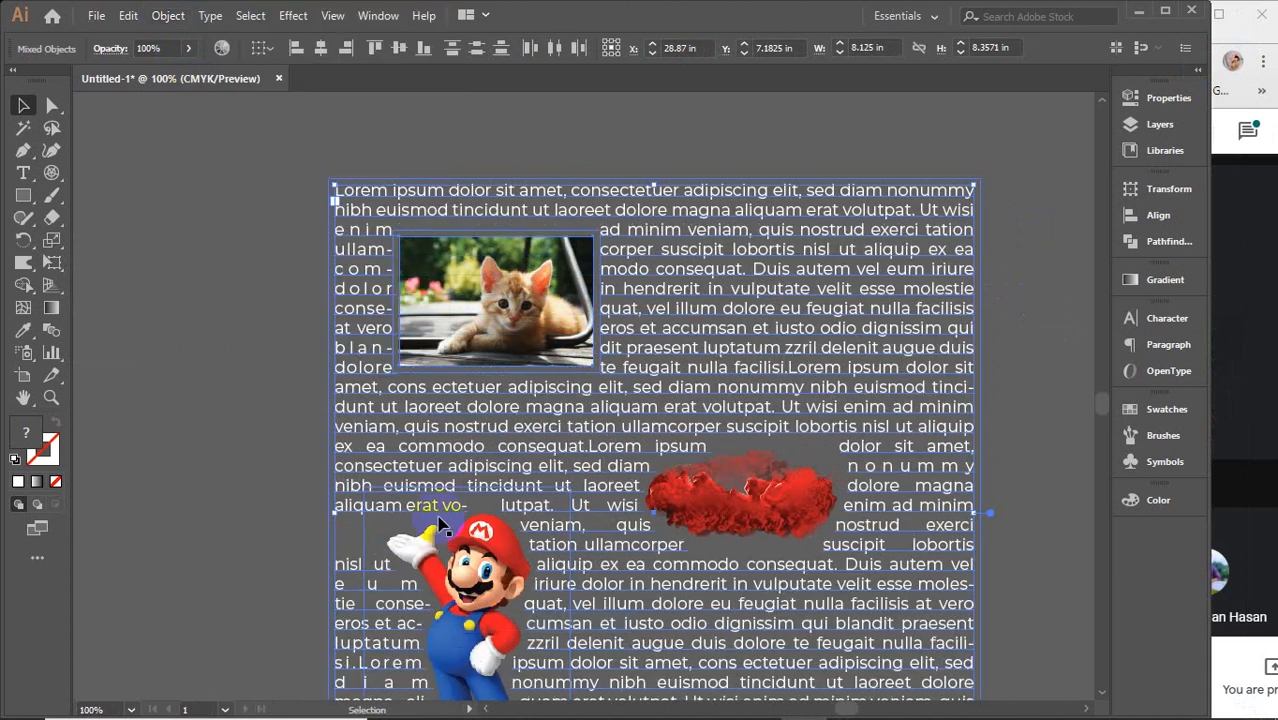
{"action": "left_click", "coordinate": [222, 279]}
Step: Shift the wrapped kitten photo to the right within the upper lines of the text block
{"action": "left_click", "coordinate": [497, 306]}
{"action": "scroll", "coordinate": [572, 311], "scroll_direction": "up", "scroll_amount": 1}
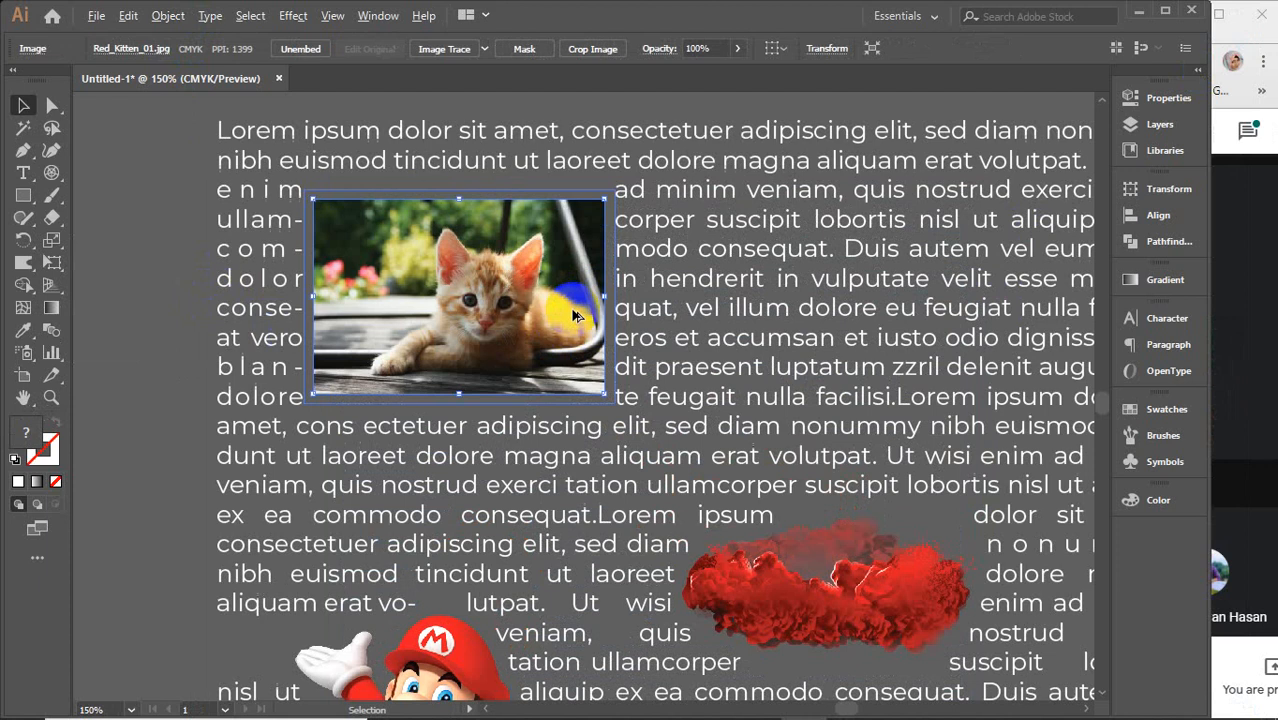
{"action": "left_click_drag", "start_coordinate": [467, 258], "coordinate": [591, 257]}
{"action": "left_click", "coordinate": [133, 246]}
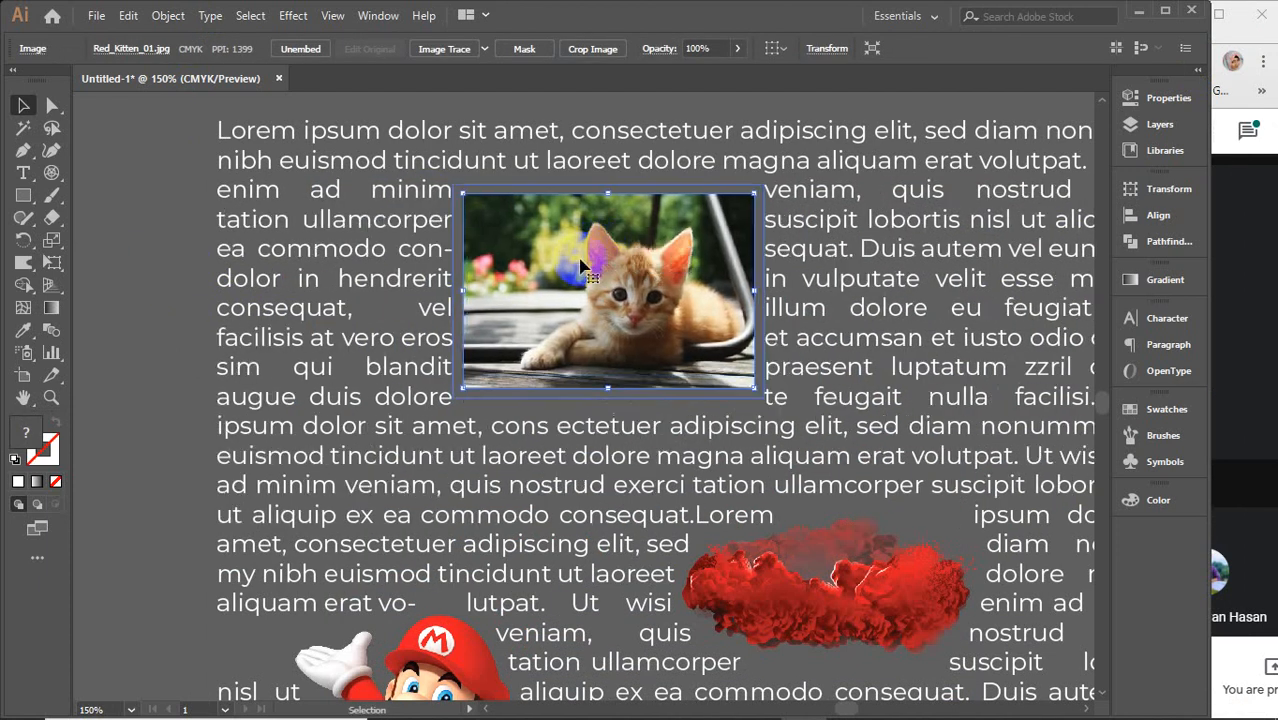
Step: Clear the selection, view the whole text block with its three wrapped images, and minimize the Illustrator window to the desktop
{"action": "scroll", "coordinate": [437, 355], "scroll_direction": "down", "scroll_amount": 2}
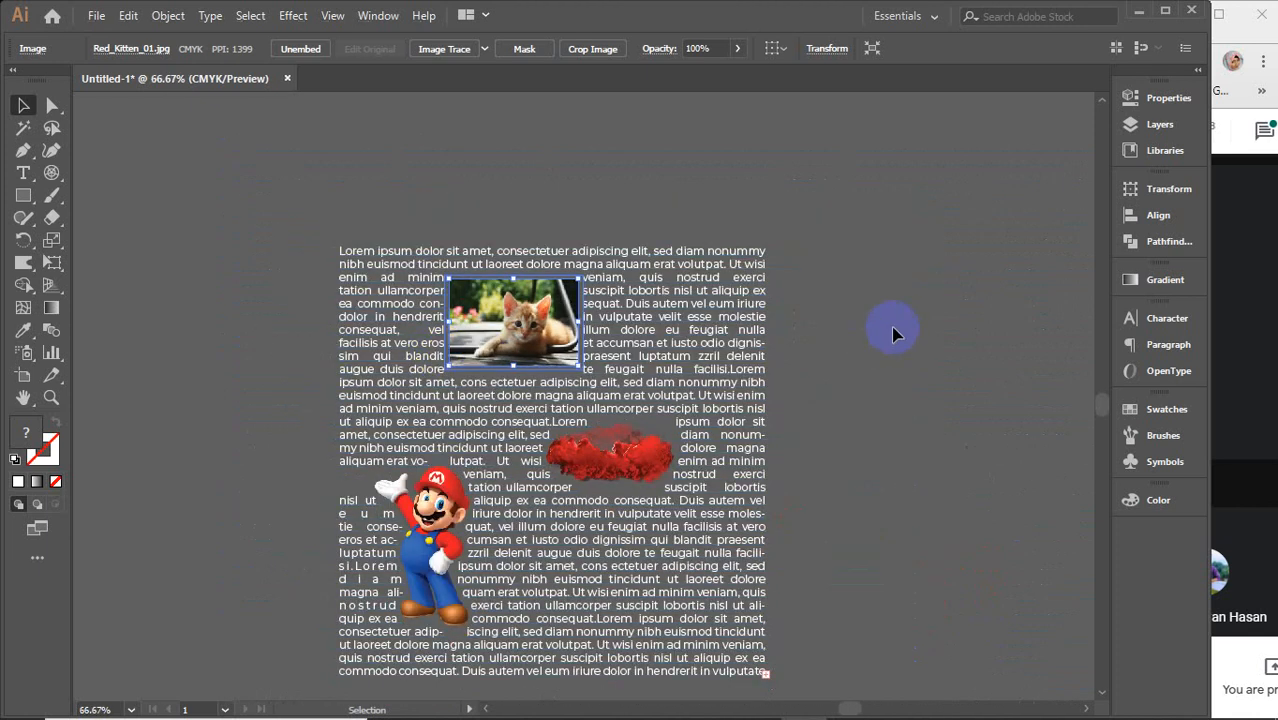
{"action": "left_click", "coordinate": [893, 334]}
{"action": "scroll", "coordinate": [893, 334], "scroll_direction": "down", "scroll_amount": 1}
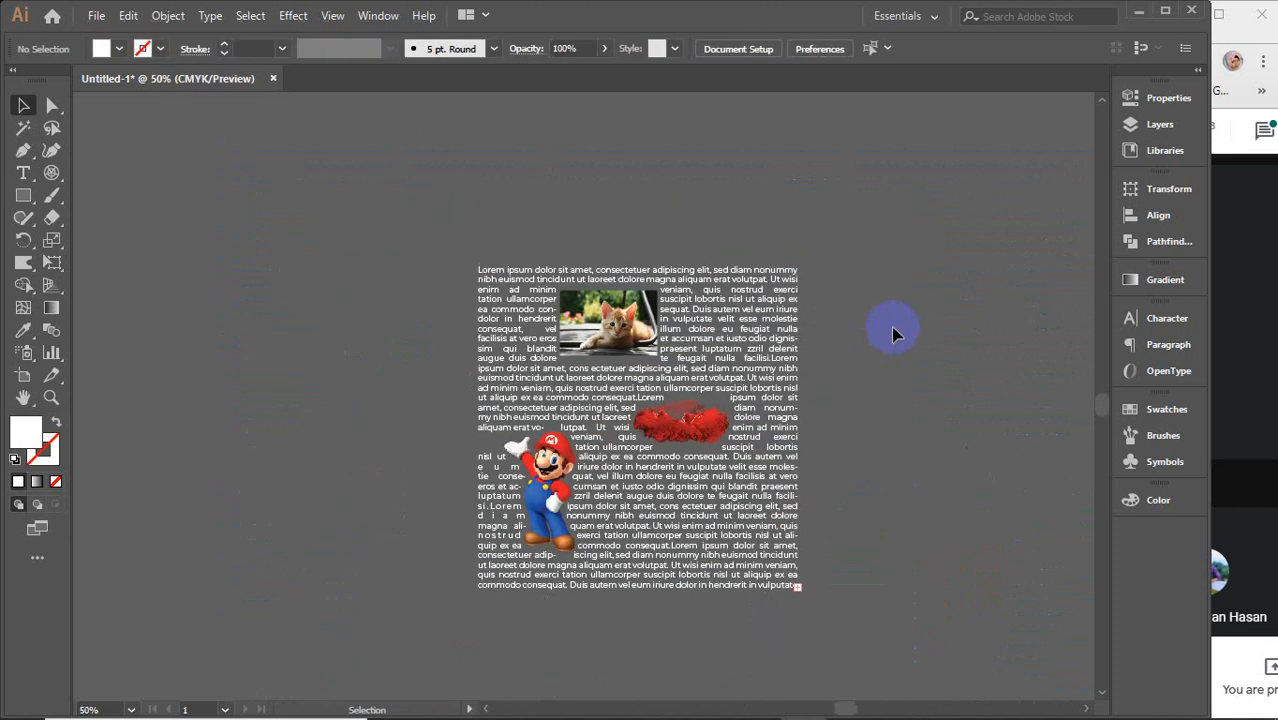
{"action": "left_click", "coordinate": [1137, 12]}
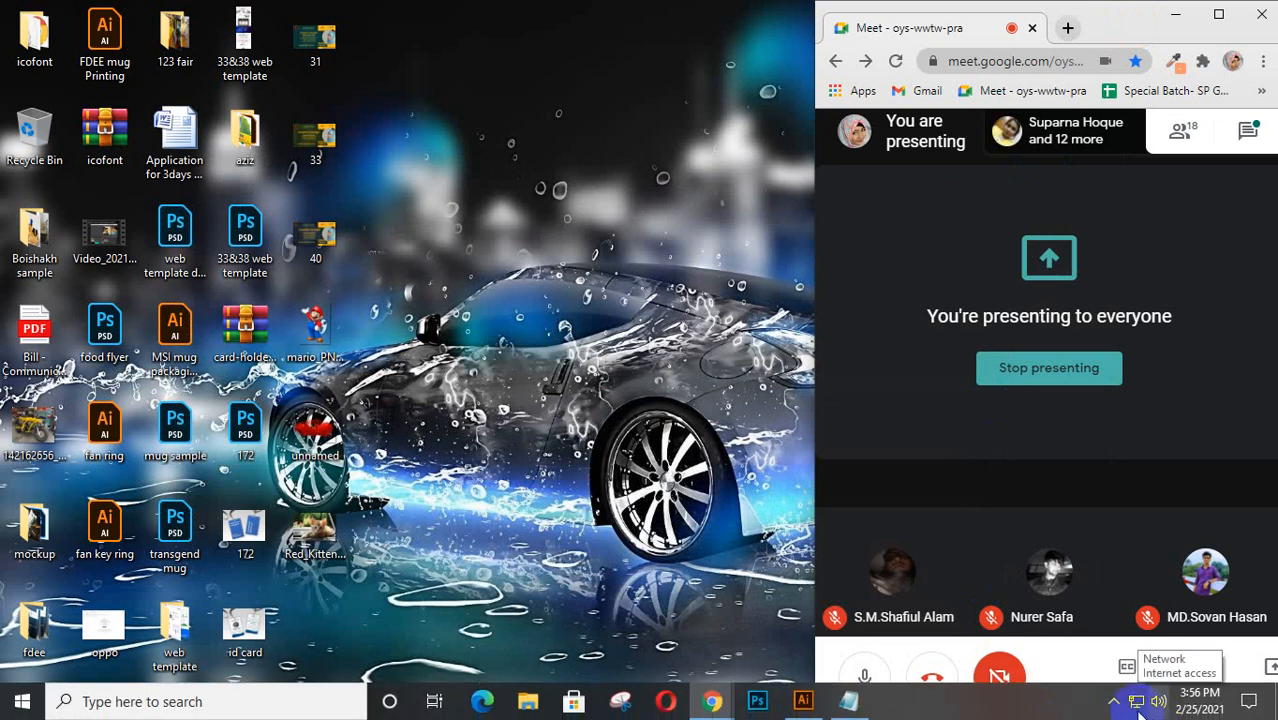